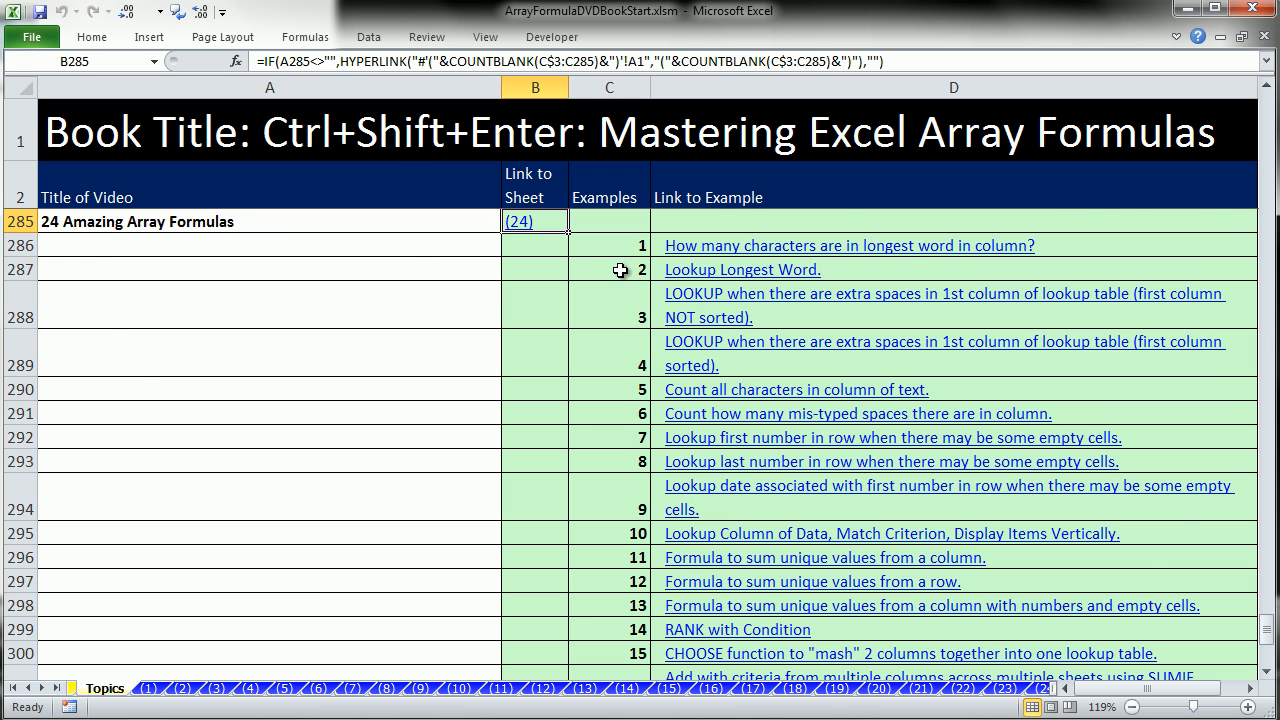
Browse the example list for 24 Amazing Array Formulas and follow its link to sheet (24).
{"action": "scroll", "coordinate": [617, 277], "scroll_direction": "down", "scroll_amount": 4}
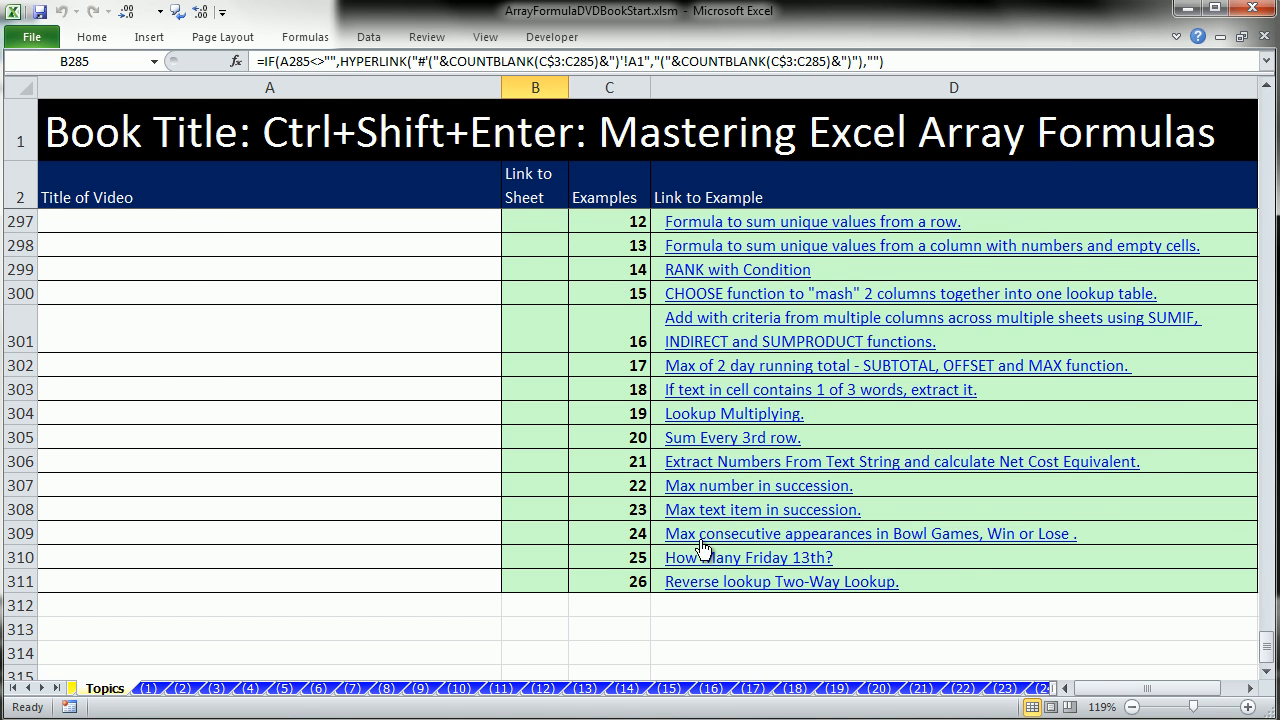
{"action": "scroll", "coordinate": [700, 546], "scroll_direction": "up", "scroll_amount": 6}
{"action": "scroll", "coordinate": [700, 546], "scroll_direction": "down", "scroll_amount": 1}
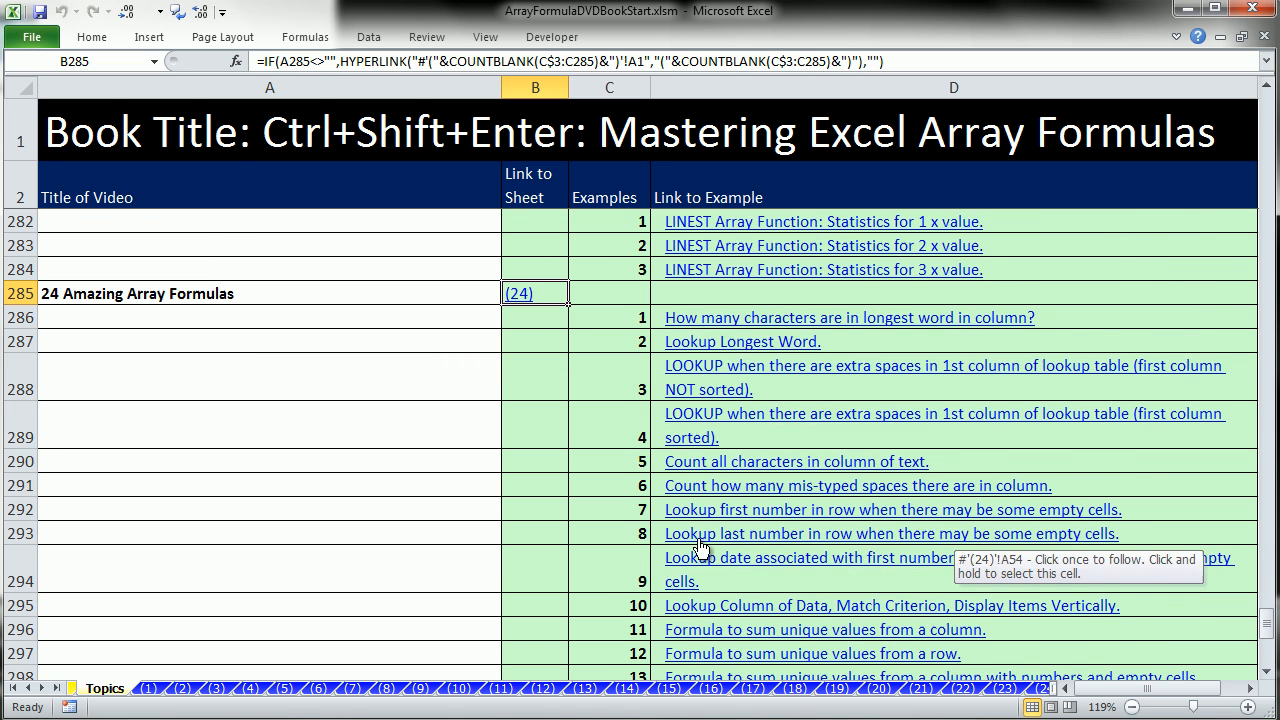
{"action": "scroll", "coordinate": [700, 548], "scroll_direction": "down", "scroll_amount": 1}
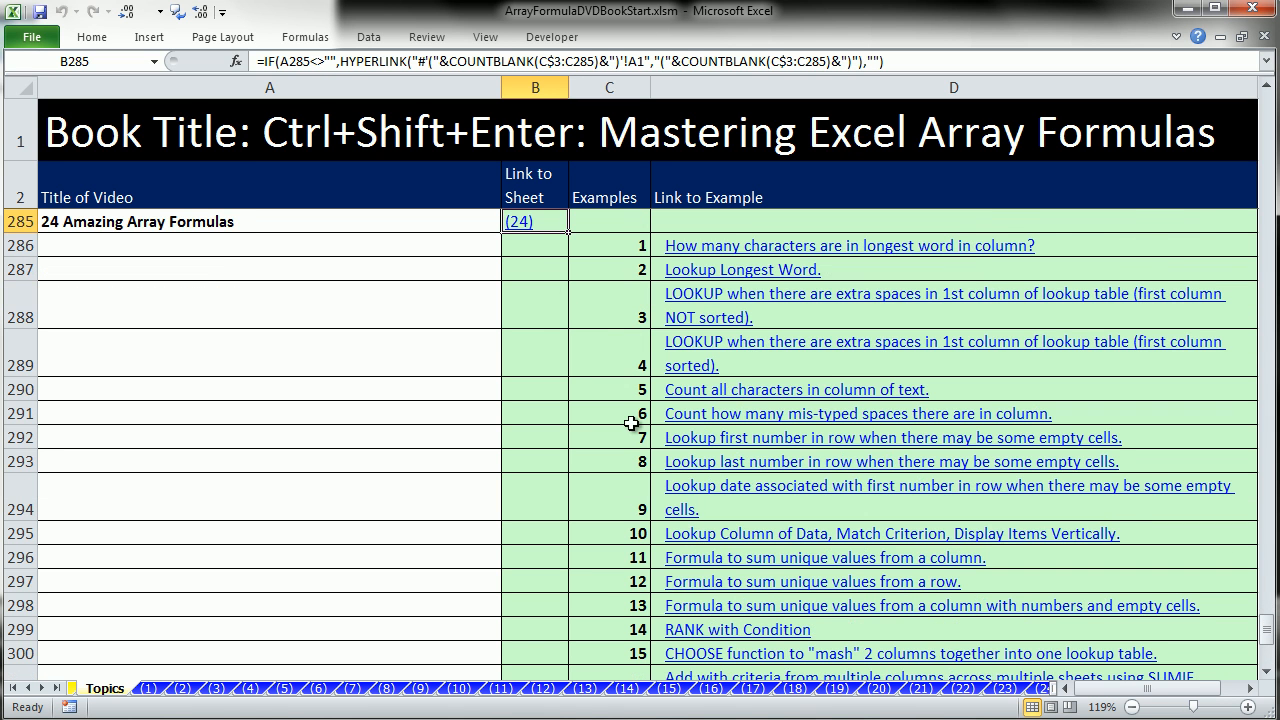
{"action": "left_click", "coordinate": [522, 237]}
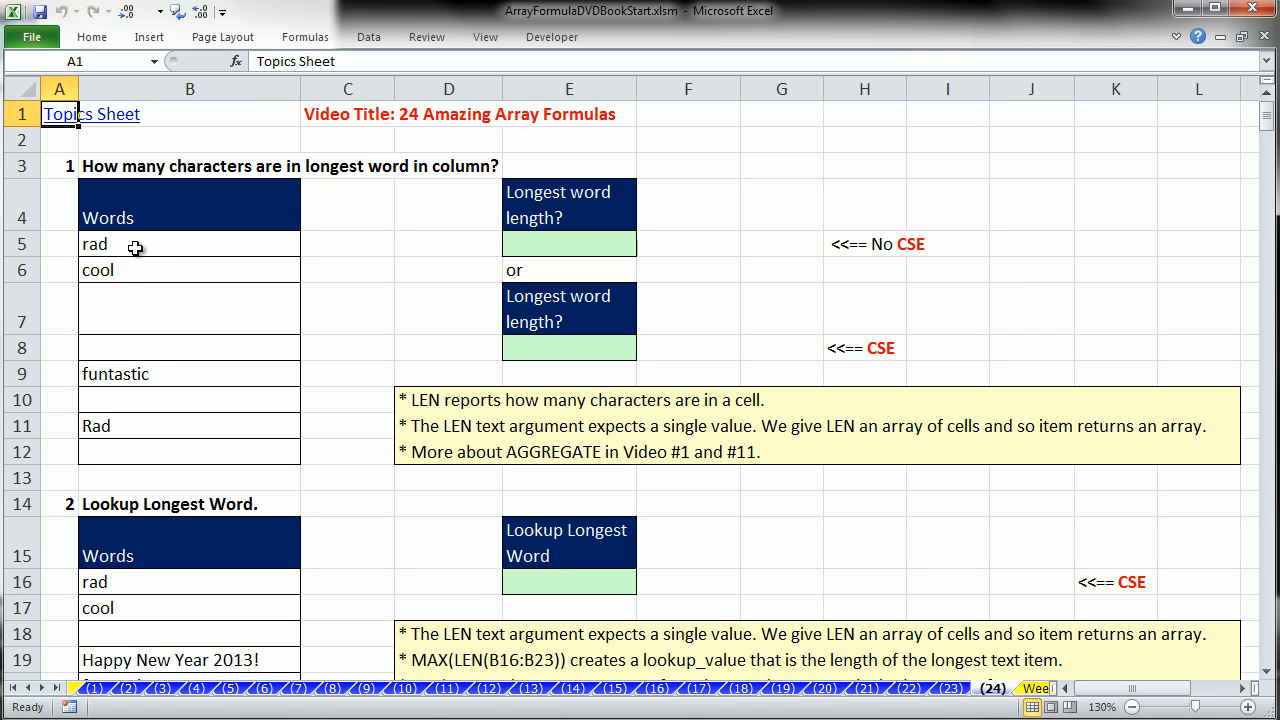
Write the formula =LEN(B5:B12) in cell E8, using the whole Words range of example 1.
{"action": "left_click_drag", "start_coordinate": [134, 245], "coordinate": [166, 453]}
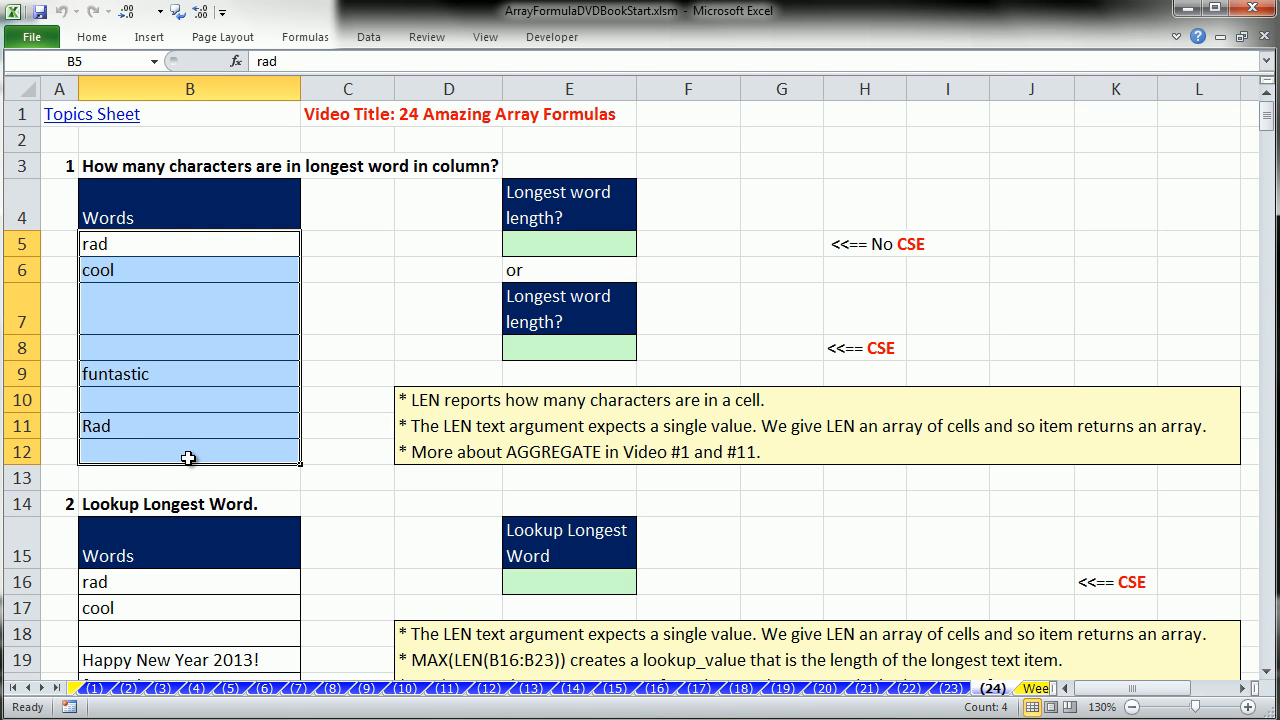
{"action": "left_click", "coordinate": [580, 349]}
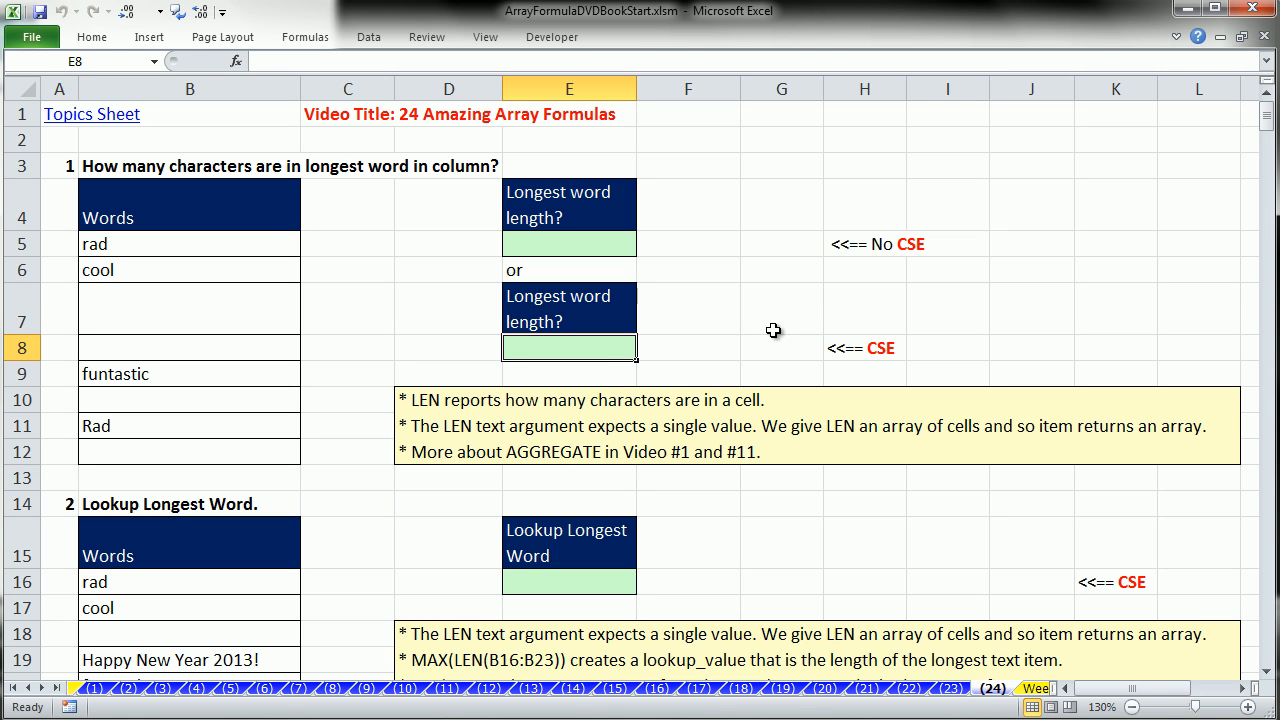
{"action": "type", "text": "=len"}
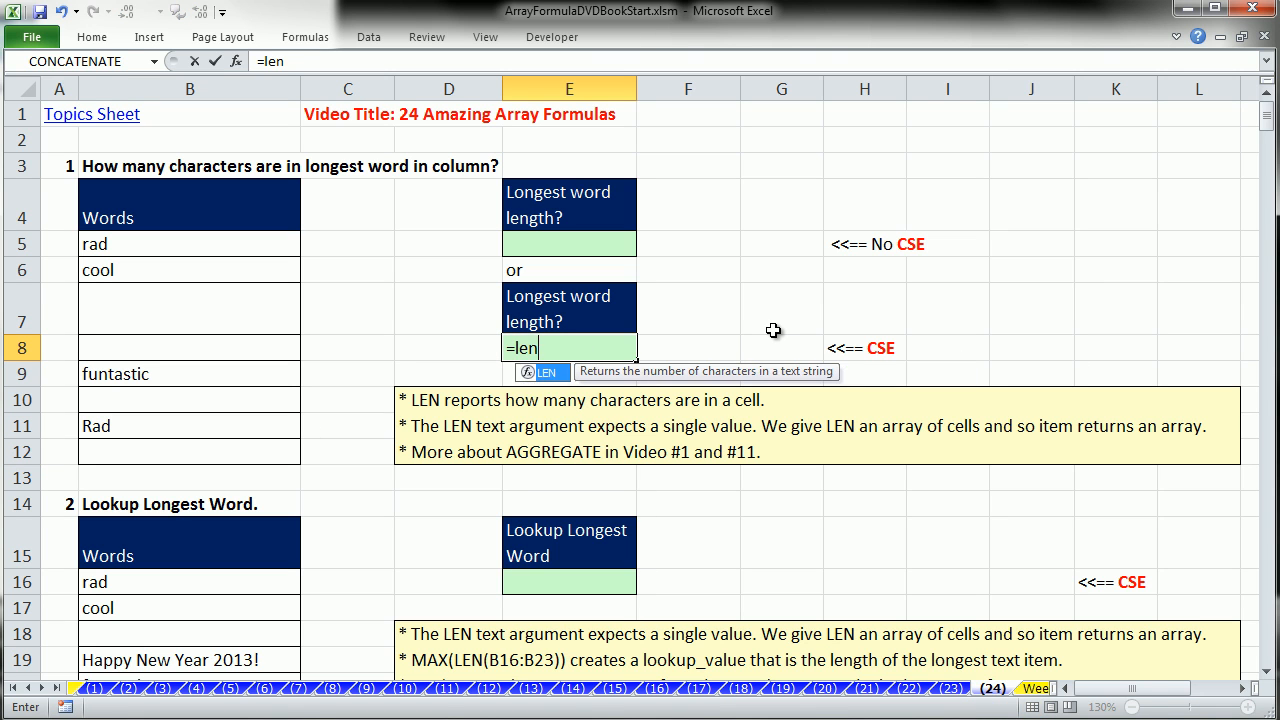
{"action": "key", "text": "Tab"}
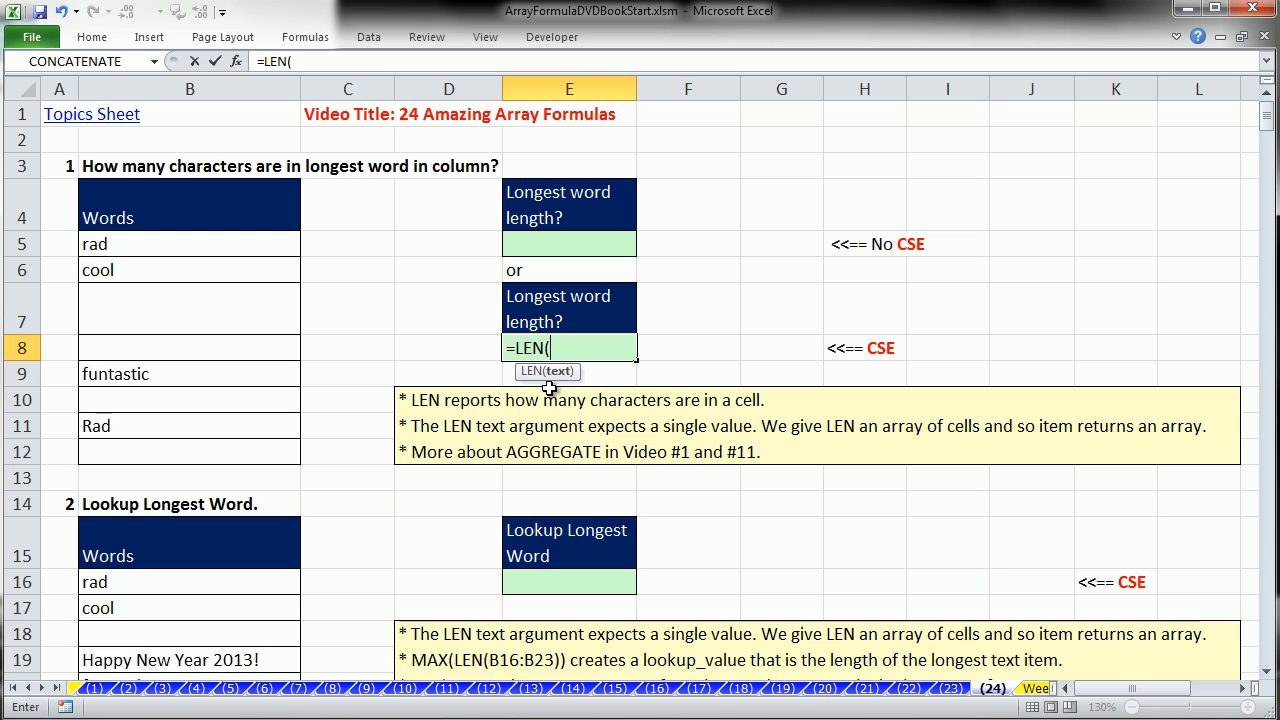
{"action": "left_click", "coordinate": [134, 245]}
{"action": "left_click_drag", "start_coordinate": [134, 245], "coordinate": [123, 449]}
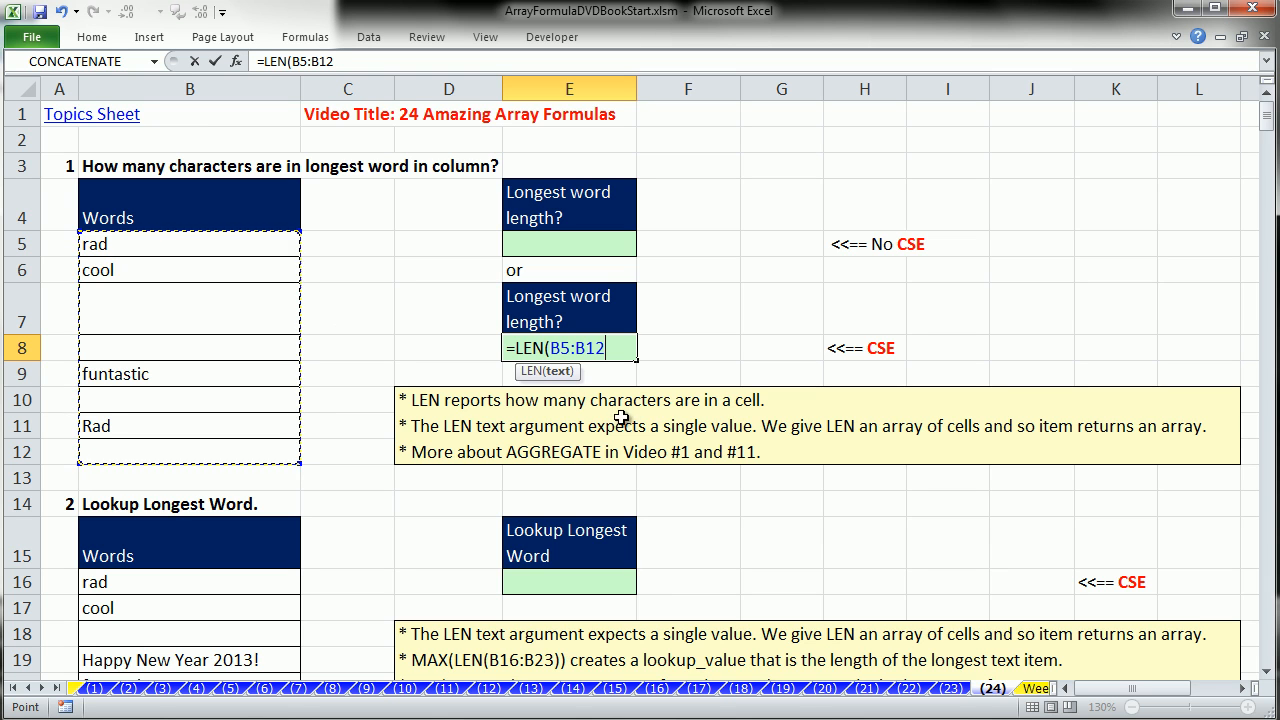
{"action": "type", "text": ")"}
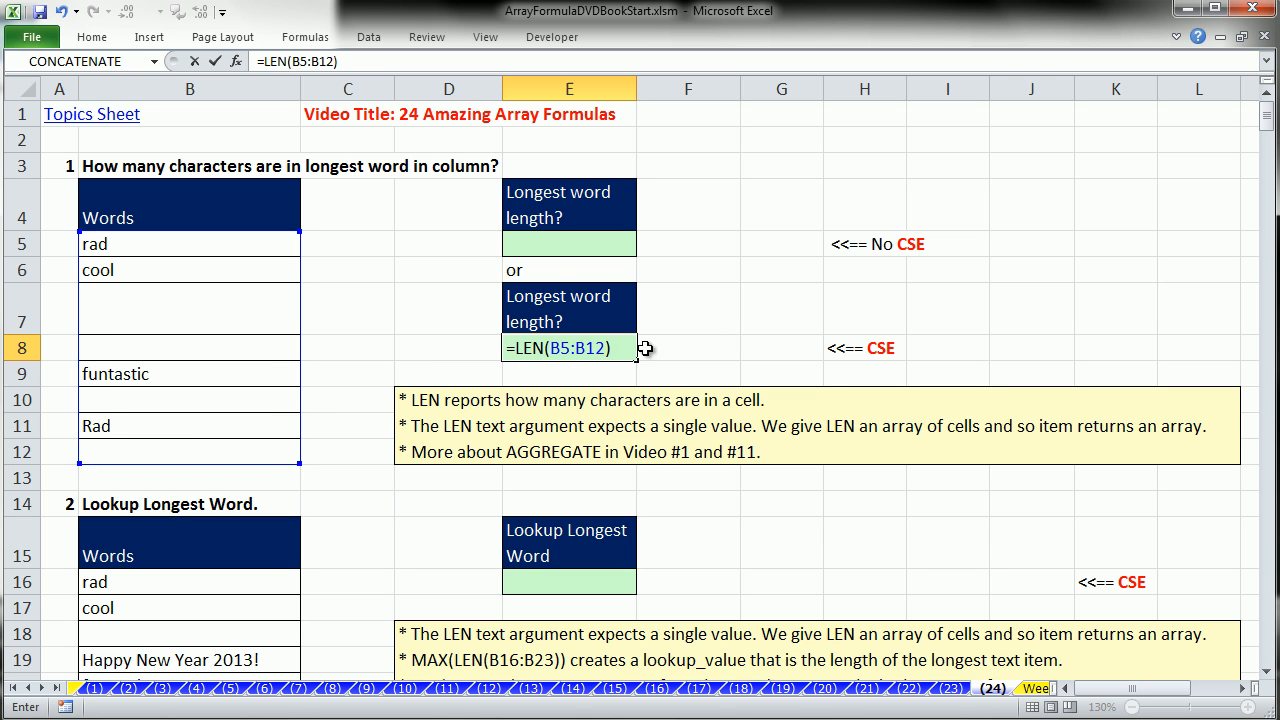
Evaluate the LEN(B5:B12) part of the E8 formula in place to inspect its array, and restore the formula text.
{"action": "left_click_drag", "start_coordinate": [626, 348], "coordinate": [515, 348]}
{"action": "key", "text": "F9"}
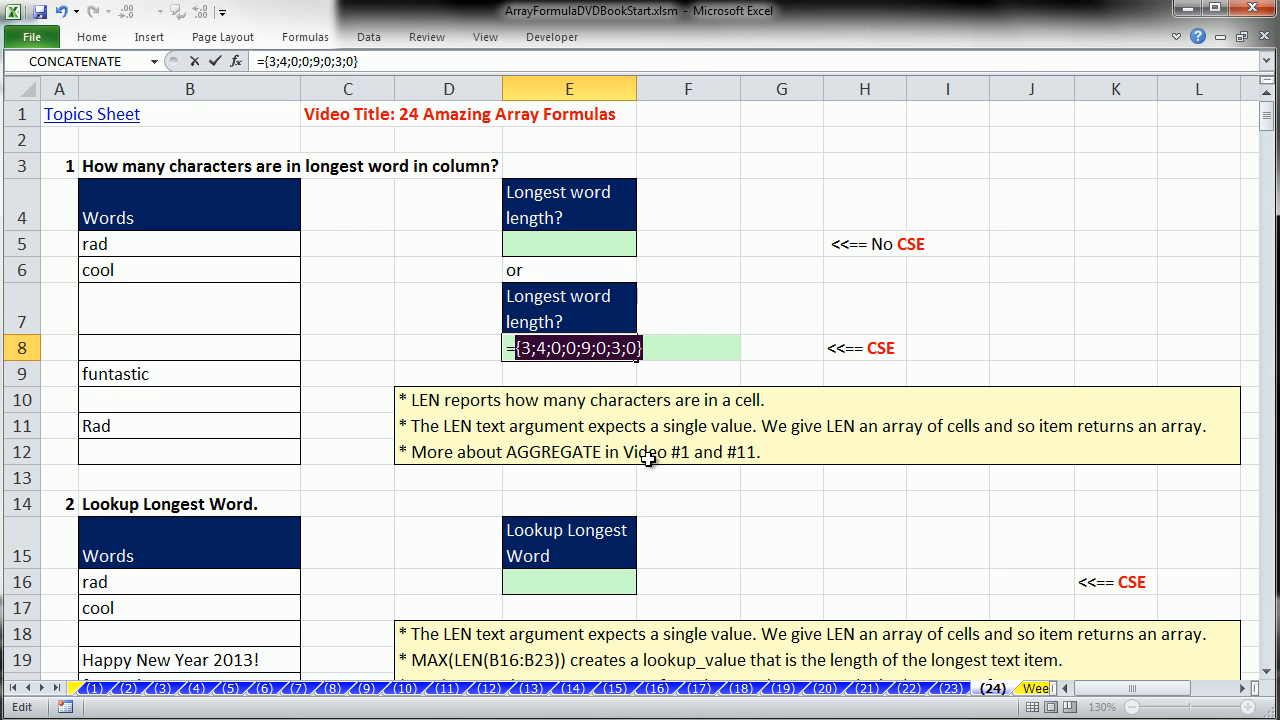
{"action": "key", "text": "ctrl+z"}
Wrap the LEN expression in E8 with MAX and enter =MAX(LEN(B5:B12)) as an array formula.
{"action": "left_click", "coordinate": [516, 349]}
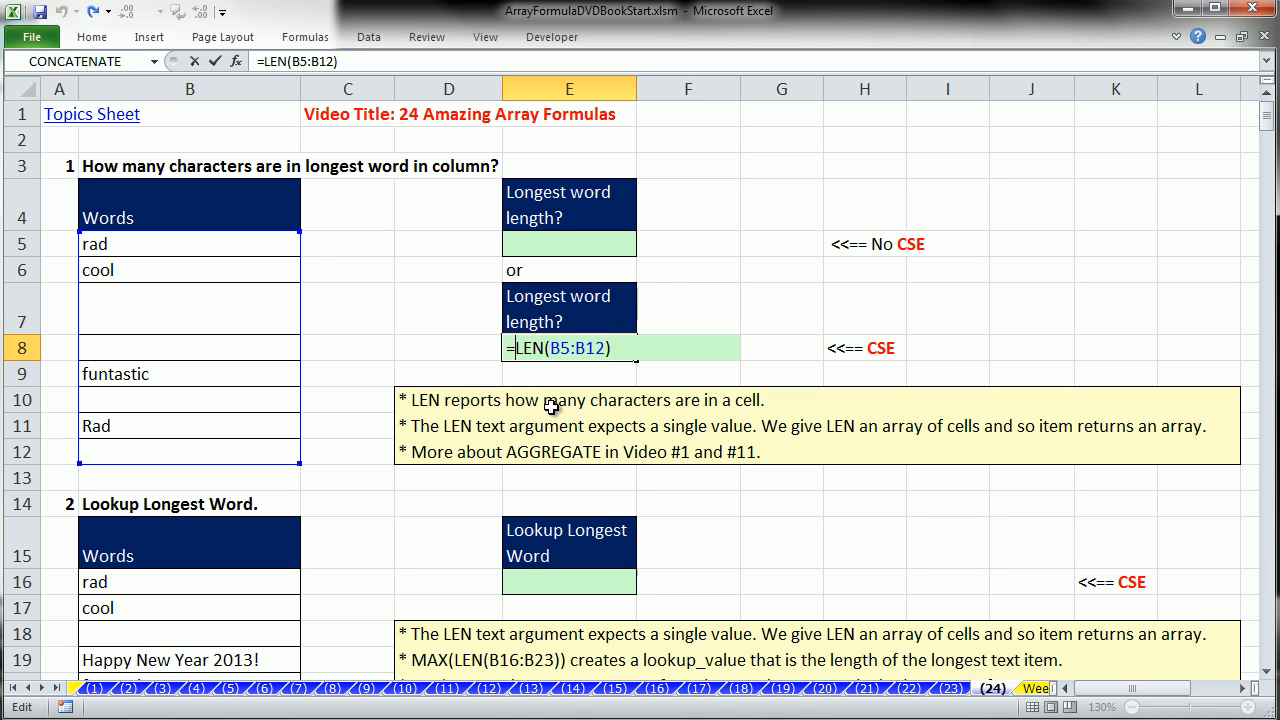
{"action": "type", "text": "max"}
{"action": "key", "text": "Tab"}
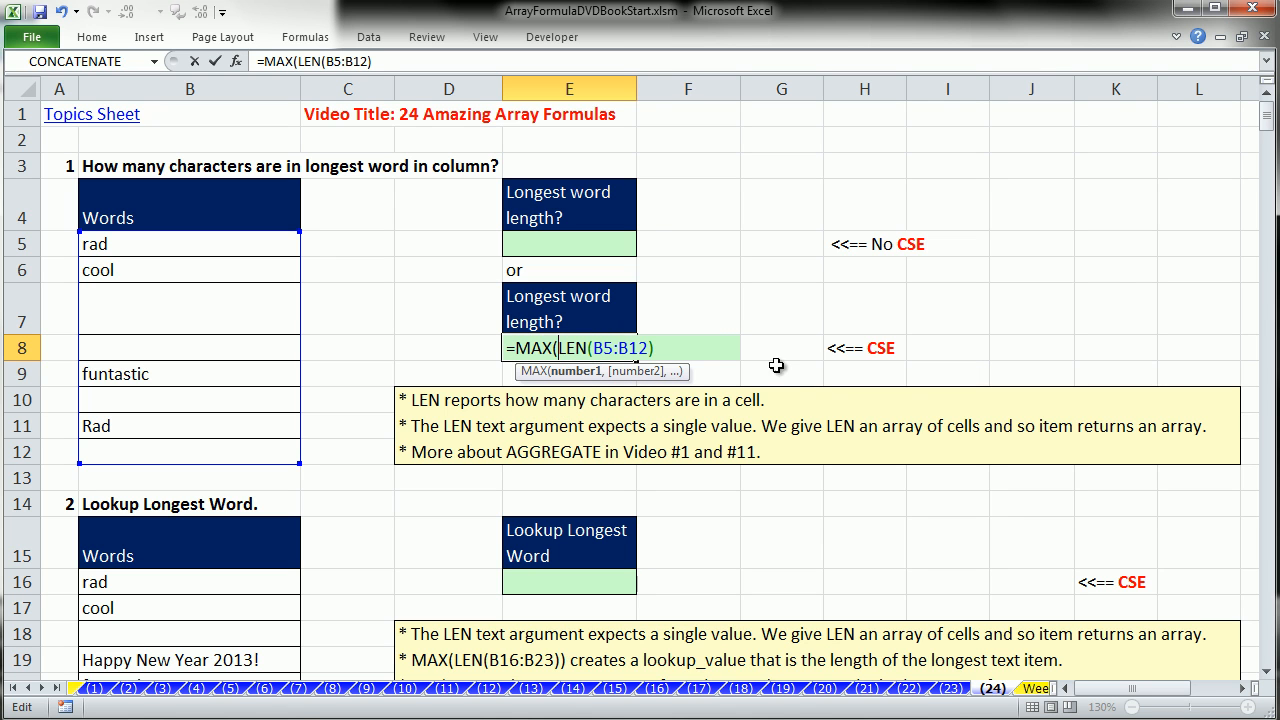
{"action": "left_click", "coordinate": [683, 337]}
{"action": "left_click", "coordinate": [557, 347]}
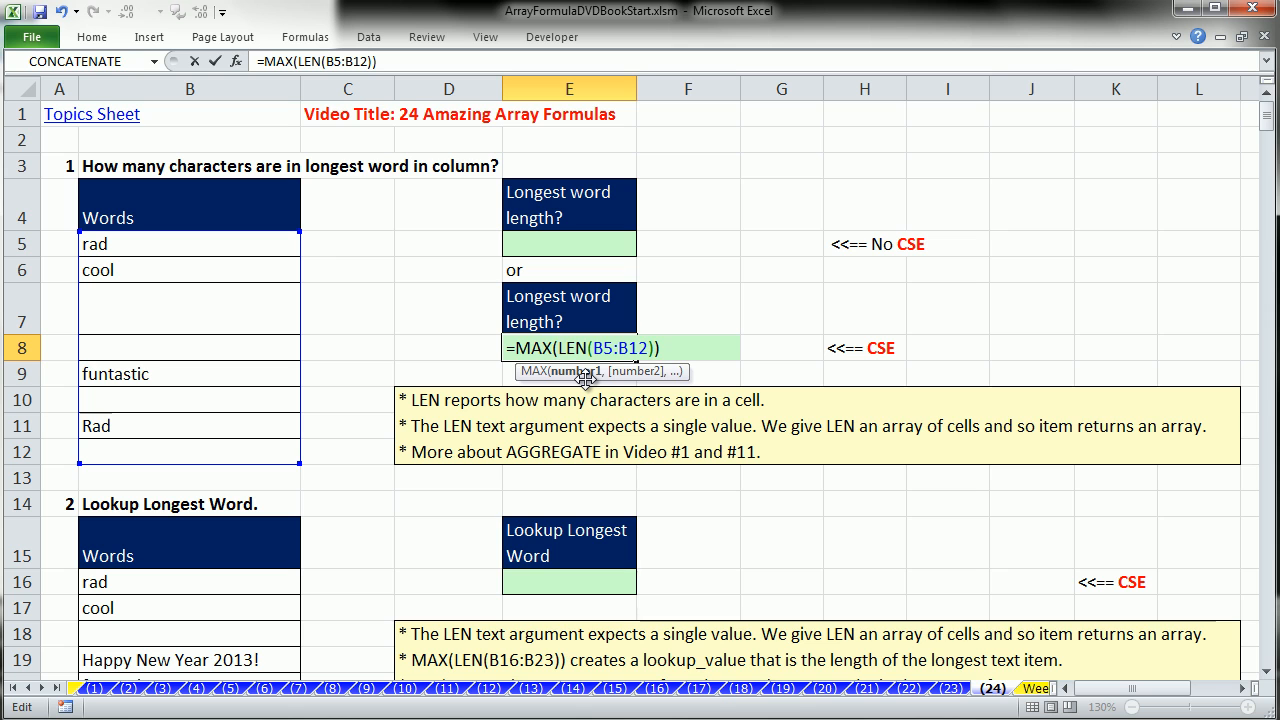
{"action": "key", "text": "ctrl+shift+Return"}
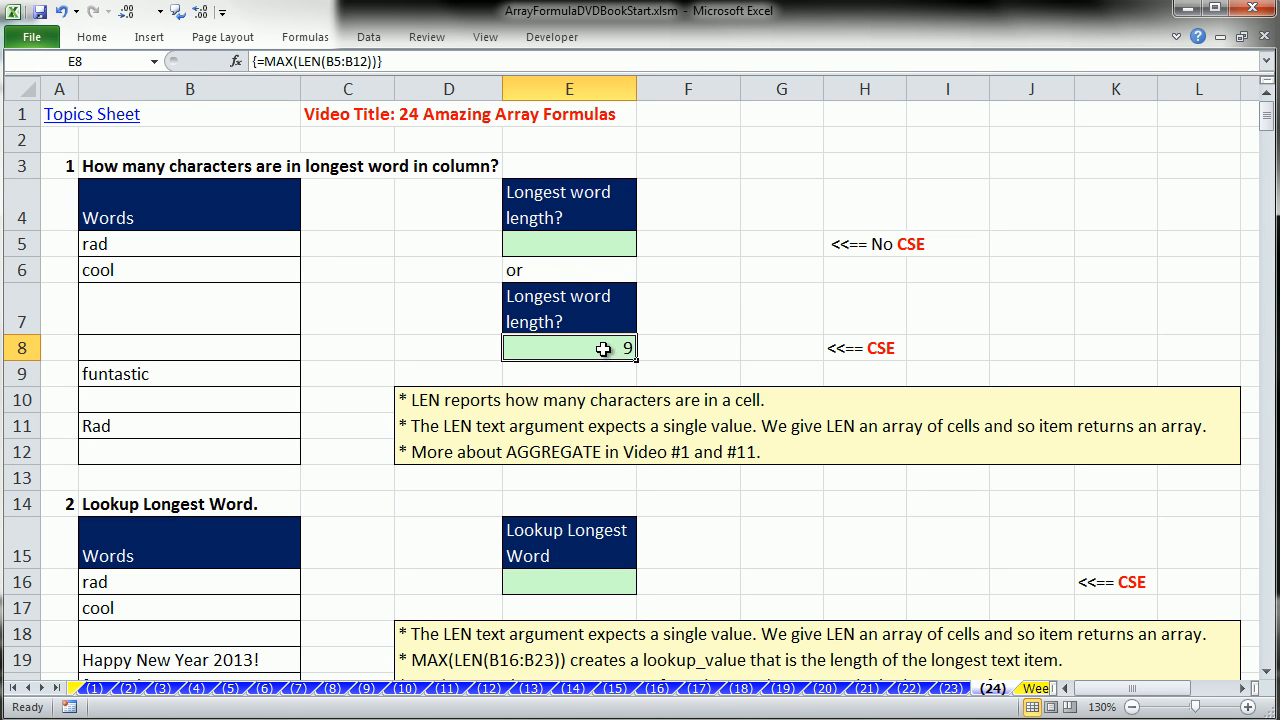
Reopen the E8 formula to examine the LEN array argument inside MAX, and re-enter it as an array formula.
{"action": "double_click", "coordinate": [591, 348]}
{"action": "left_click_drag", "start_coordinate": [559, 348], "coordinate": [669, 346]}
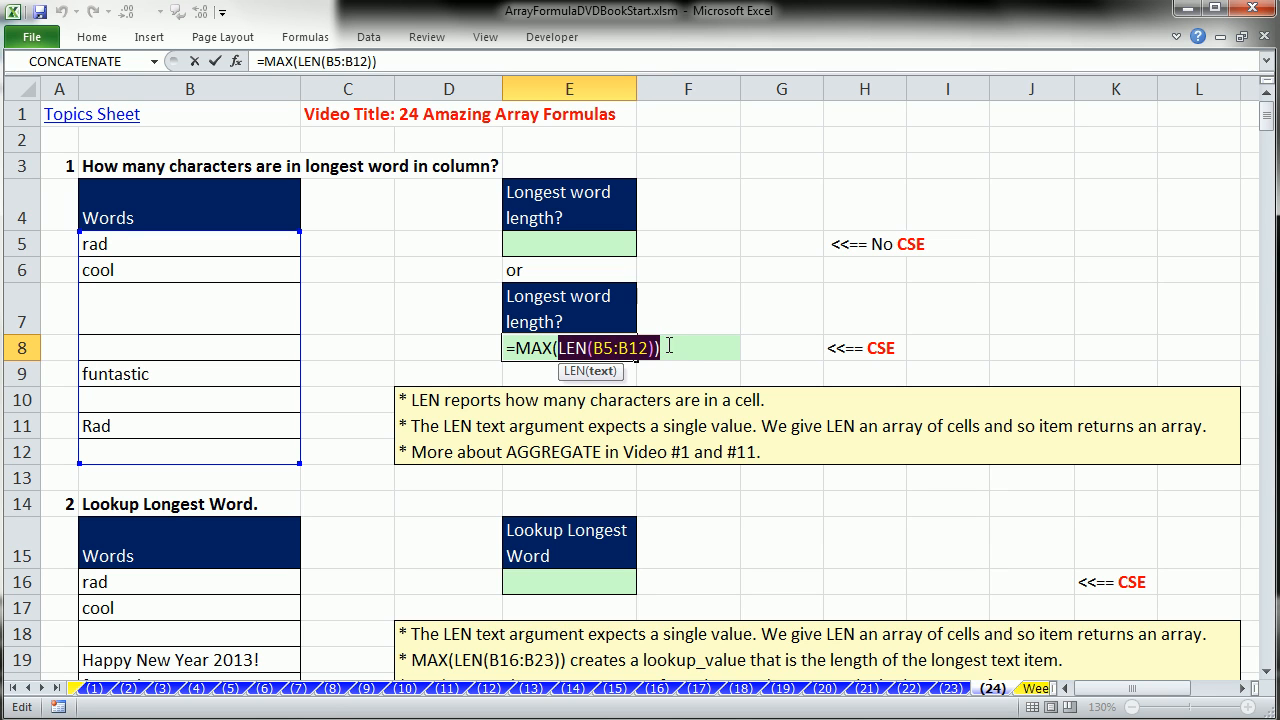
{"action": "key", "text": "ctrl+shift+Return"}
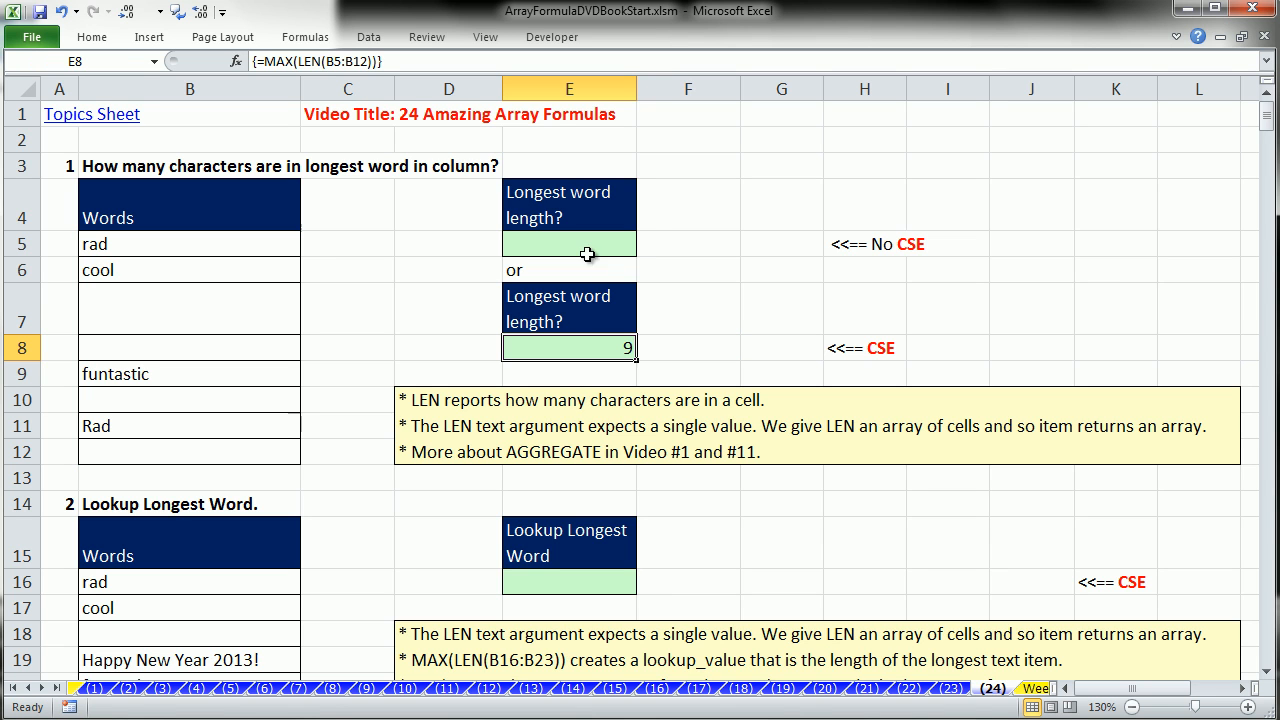
Start an AGGREGATE formula in cell E5 with function number 14 (LARGE).
{"action": "left_click", "coordinate": [584, 246]}
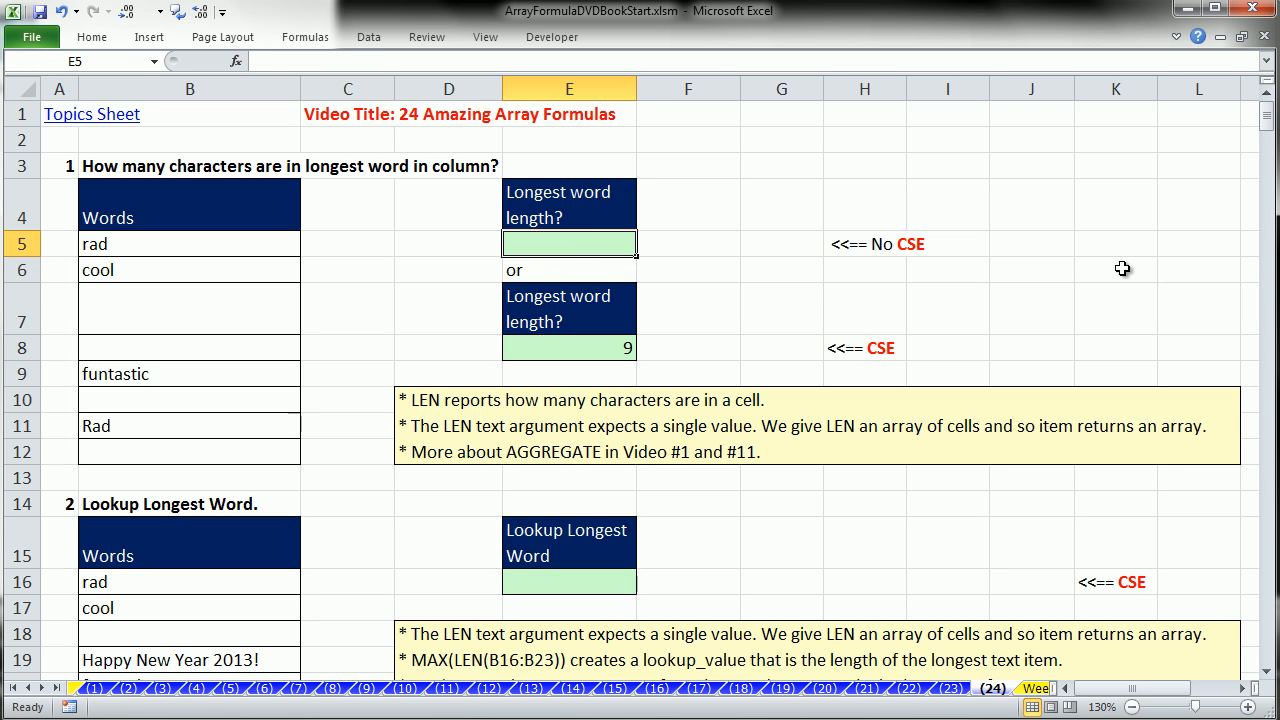
{"action": "type", "text": "=ag"}
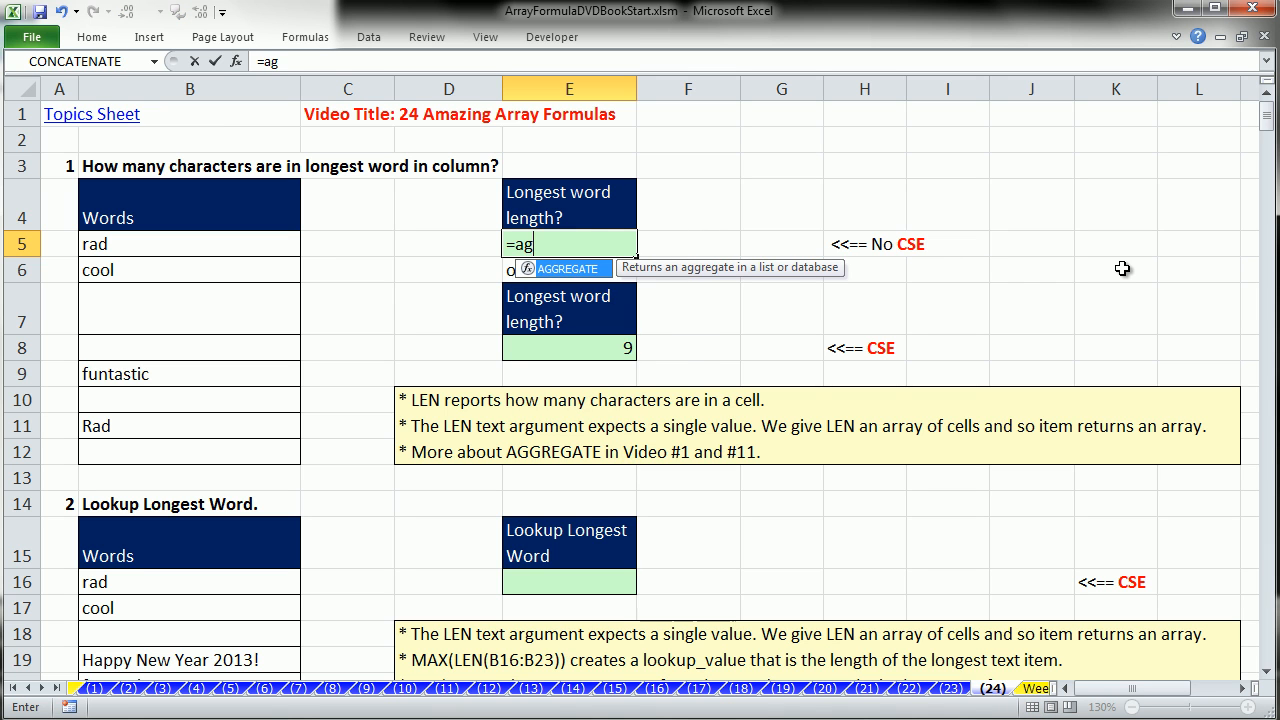
{"action": "key", "text": "Tab"}
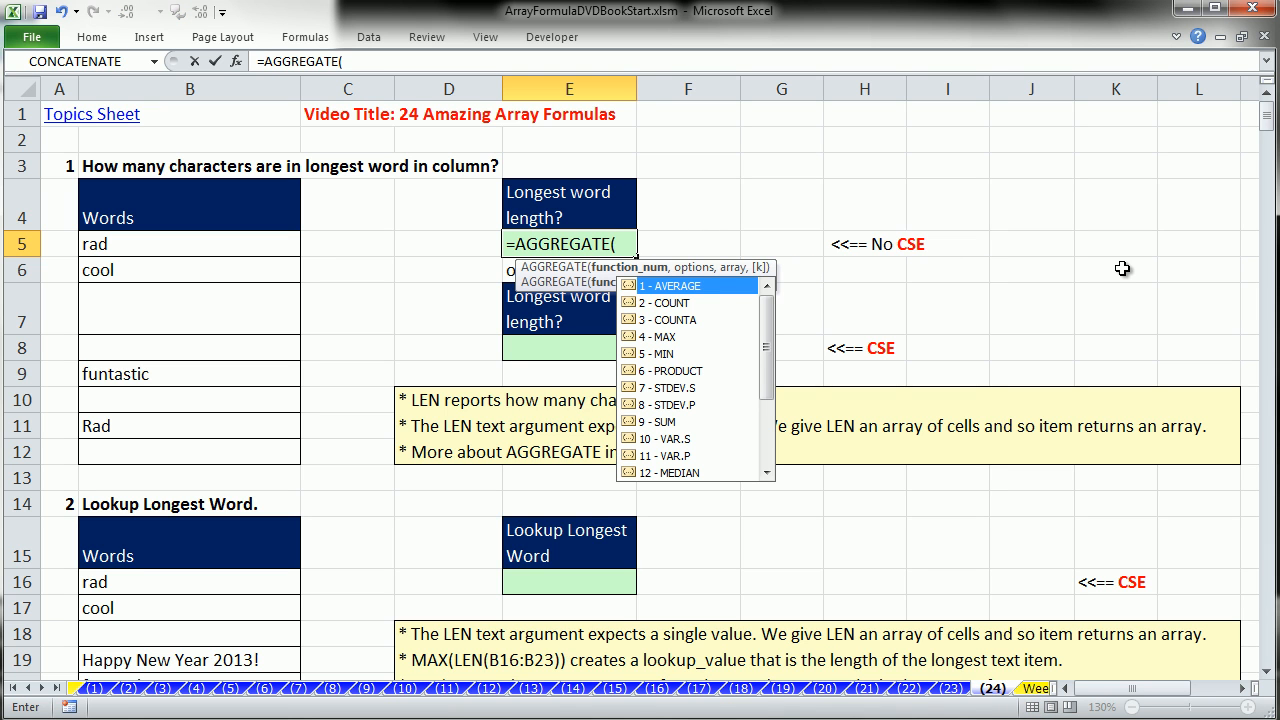
{"action": "left_click_drag", "start_coordinate": [516, 271], "coordinate": [499, 205]}
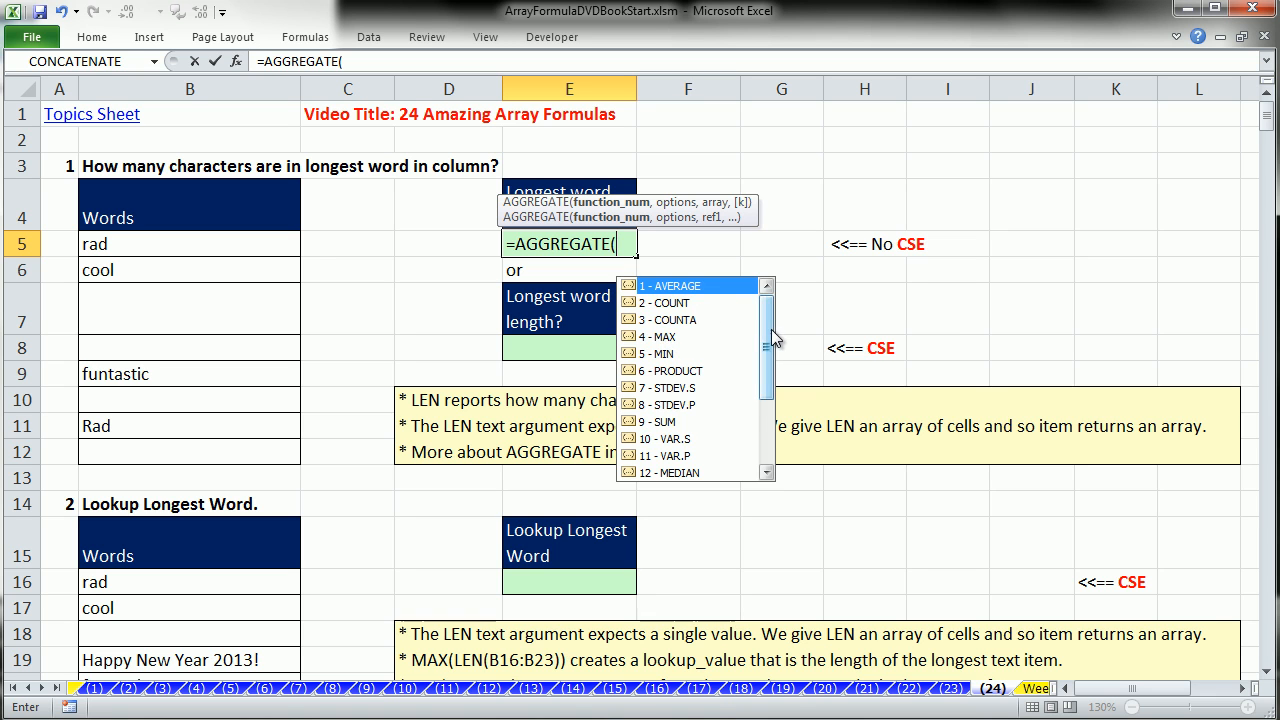
{"action": "left_click_drag", "start_coordinate": [771, 329], "coordinate": [777, 358]}
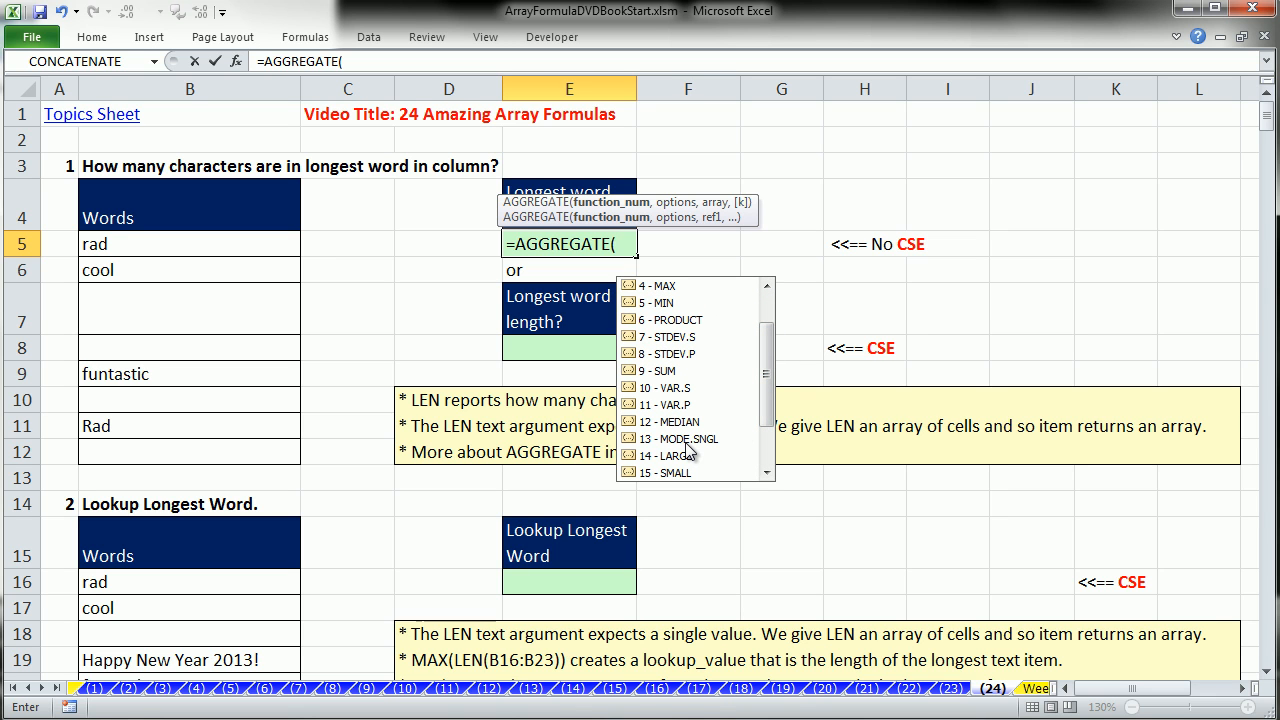
{"action": "scroll", "coordinate": [742, 455], "scroll_direction": "down", "scroll_amount": 2}
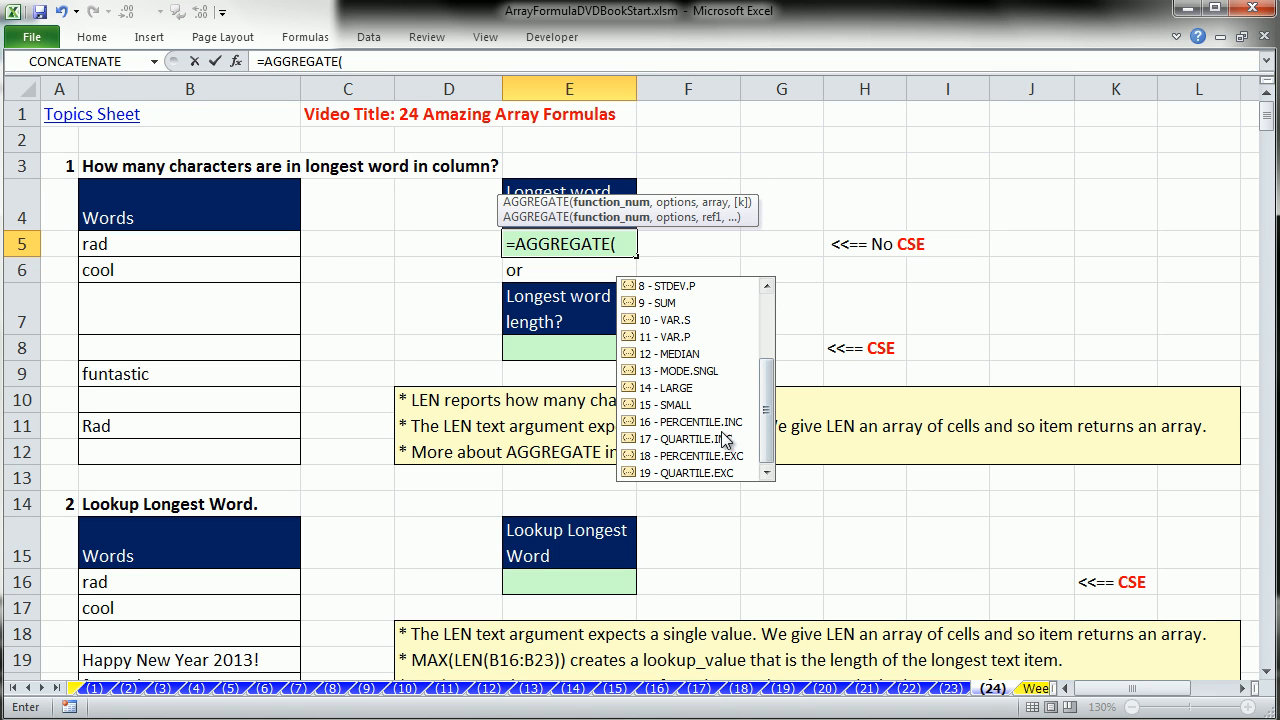
{"action": "double_click", "coordinate": [659, 389]}
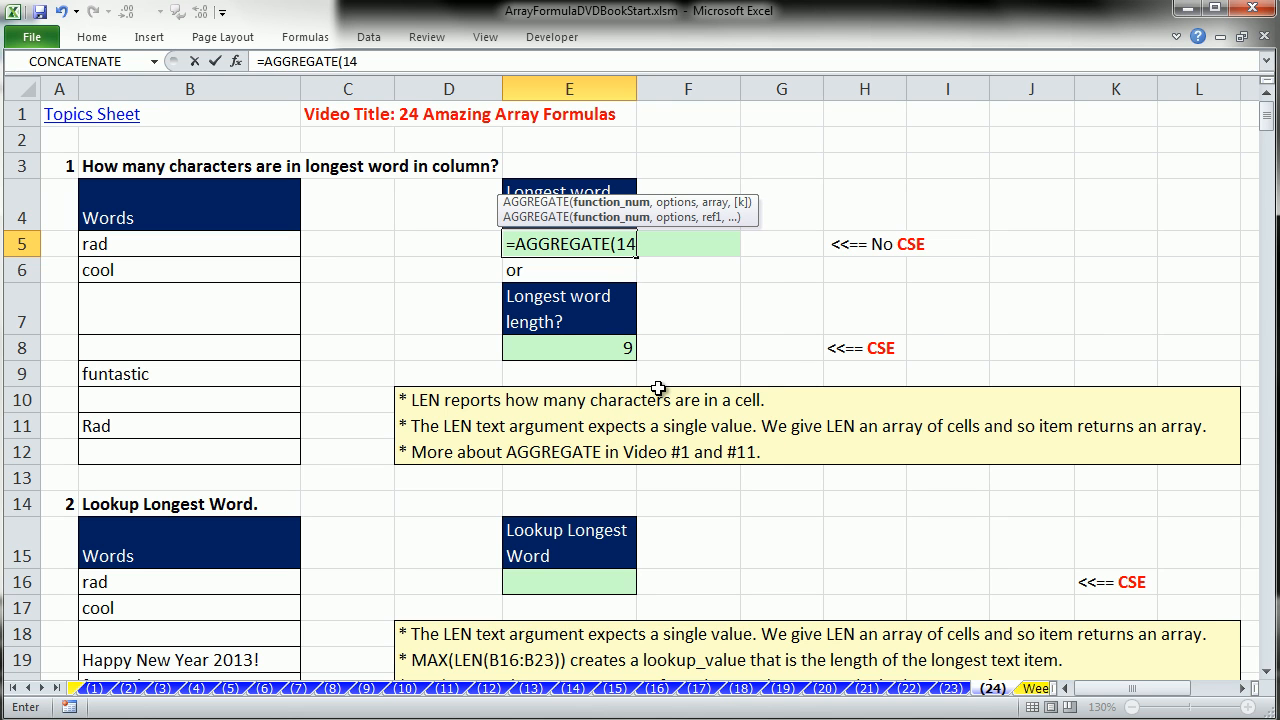
Complete the E5 formula with option 4 (Ignore nothing), array LEN(B5:B12) and k of 1, and enter it as a regular formula.
{"action": "type", "text": ","}
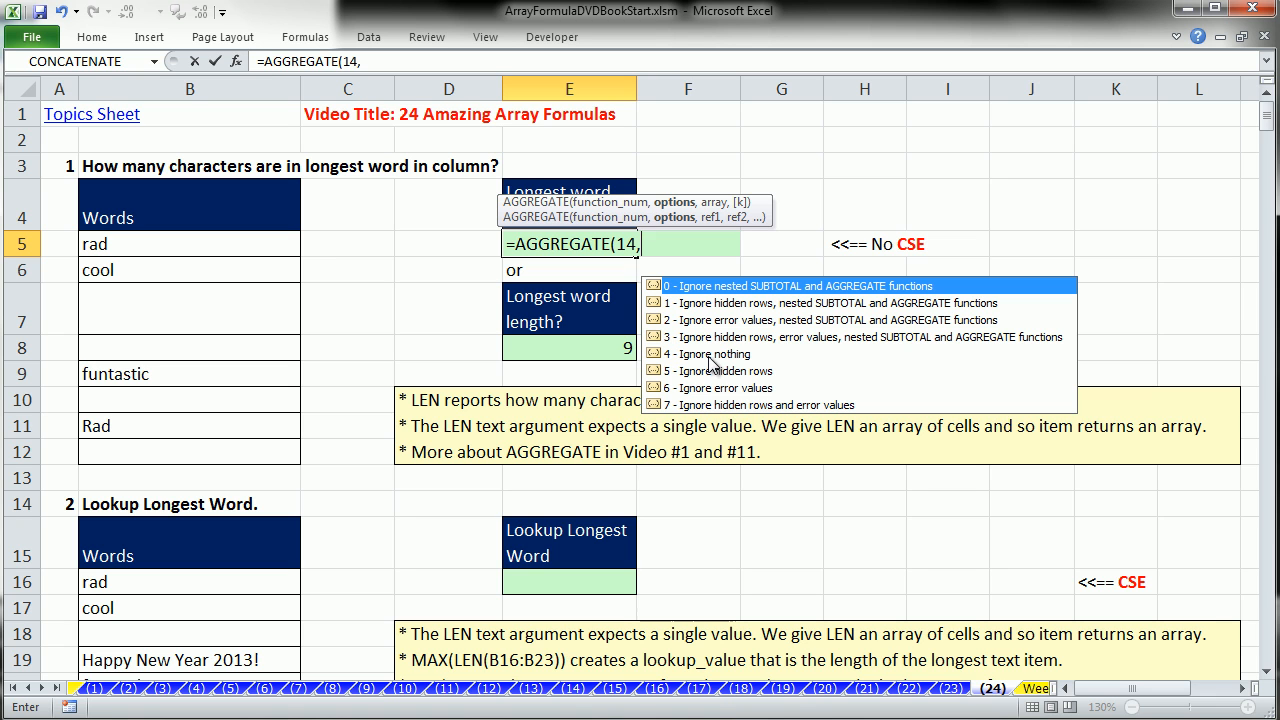
{"action": "double_click", "coordinate": [699, 355]}
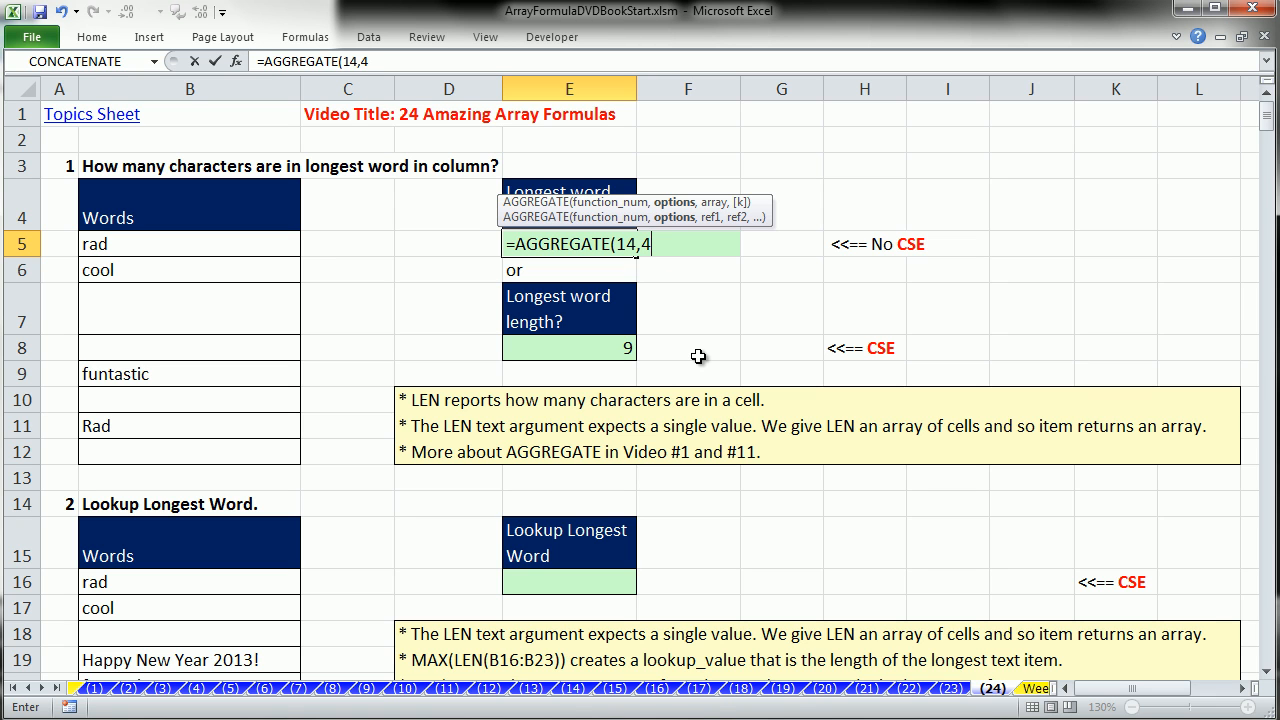
{"action": "type", "text": ","}
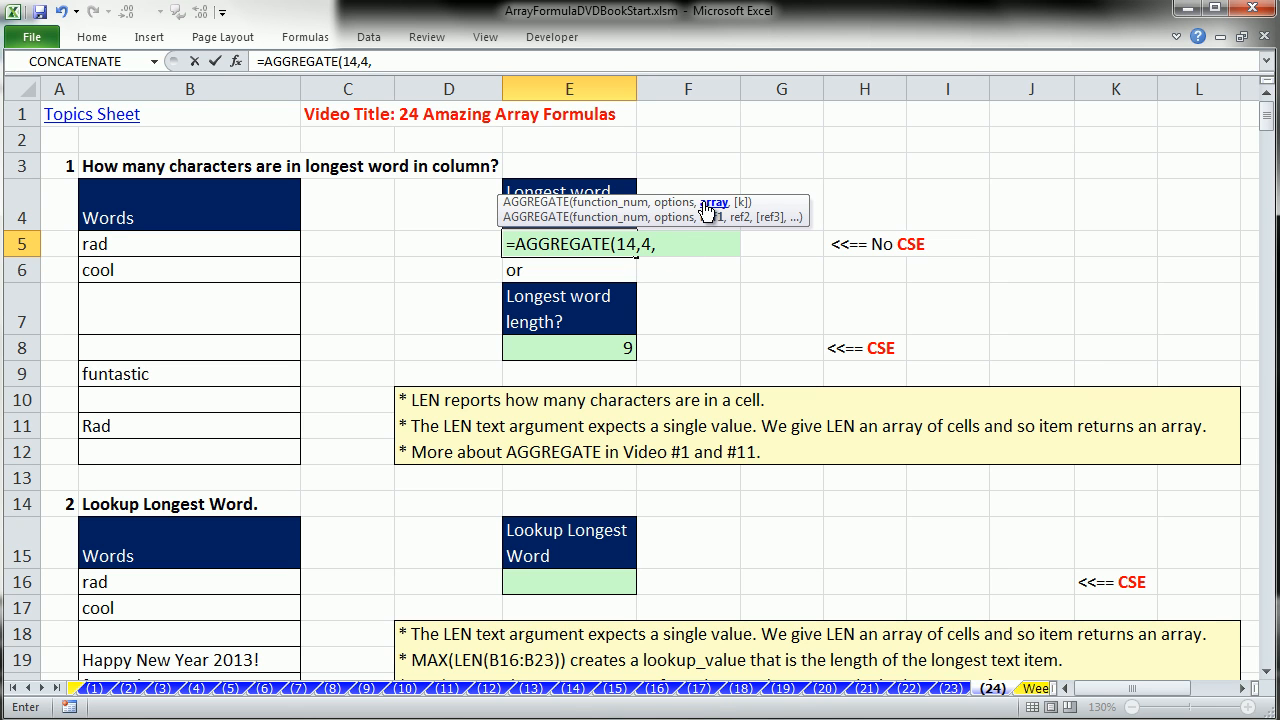
{"action": "type", "text": "LEN(B5:B12)"}
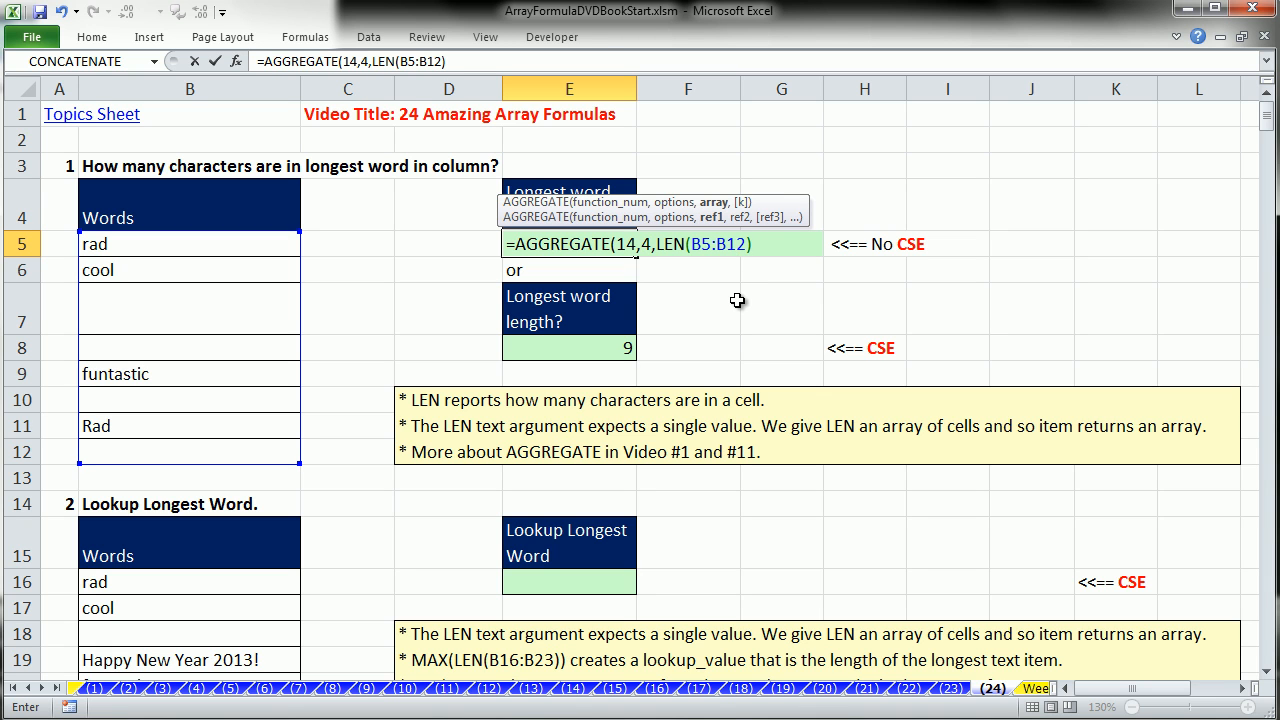
{"action": "type", "text": ","}
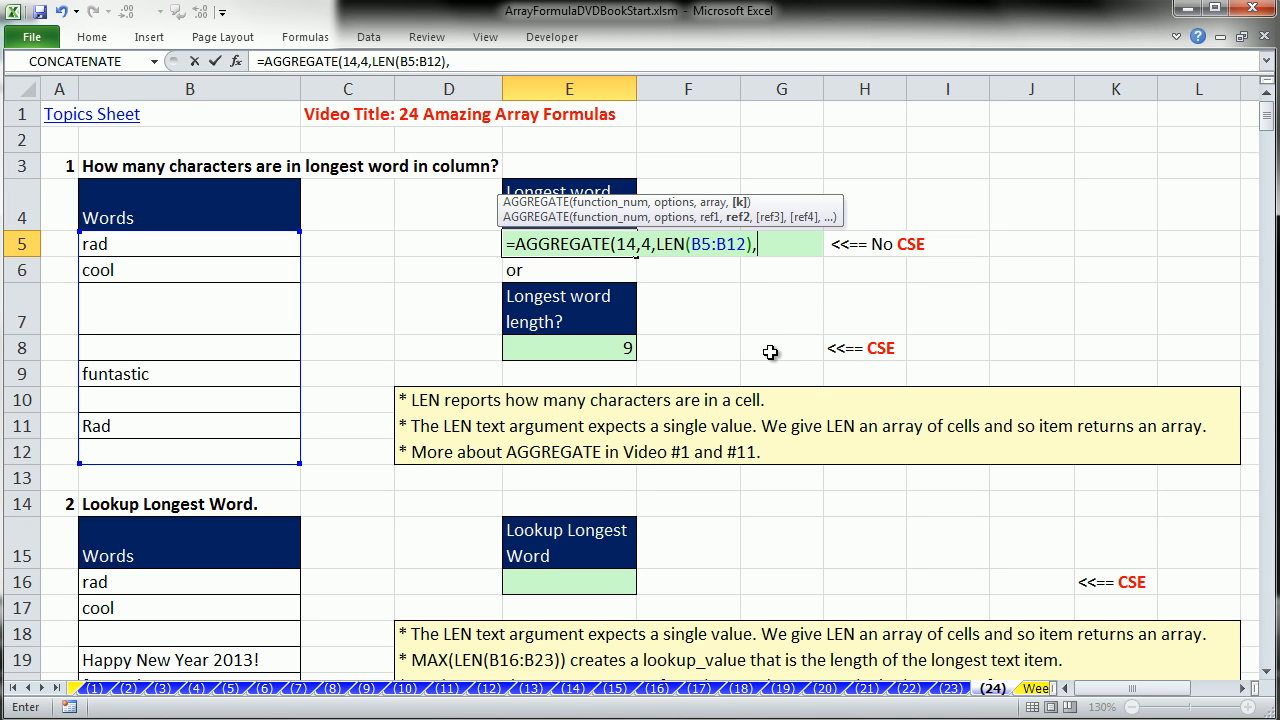
{"action": "type", "text": "1"}
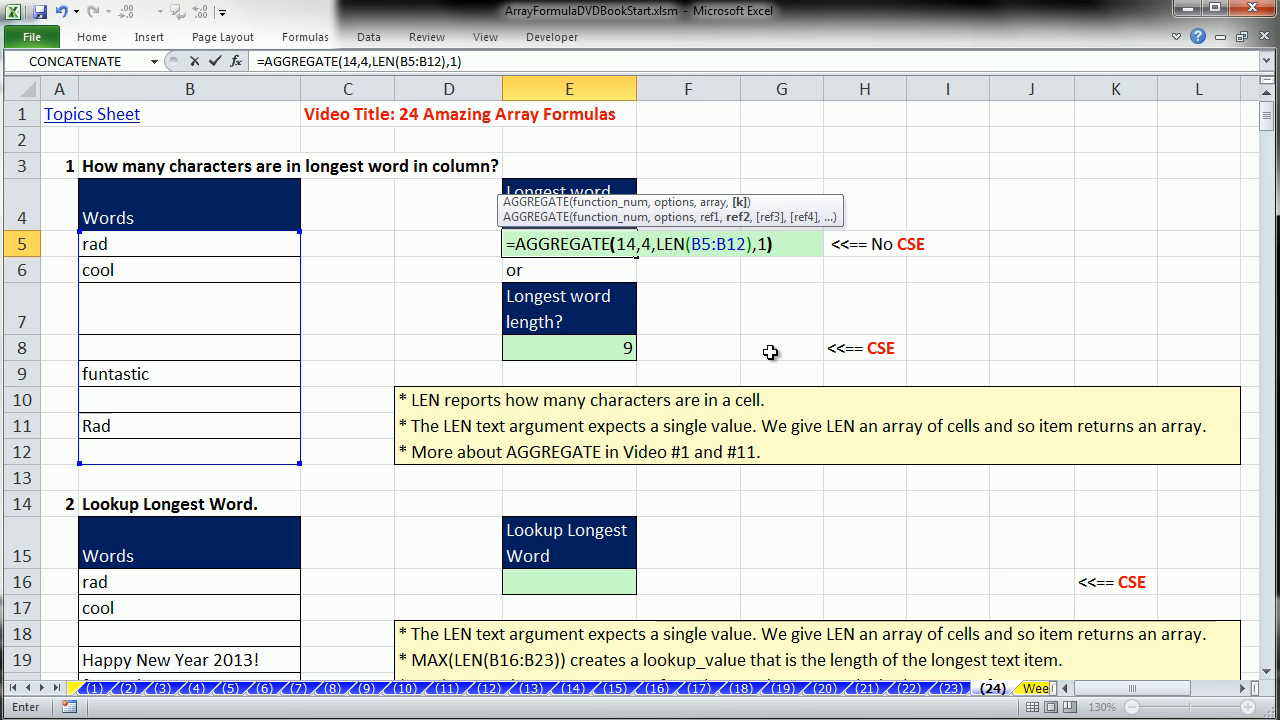
{"action": "key", "text": "ctrl+Return"}
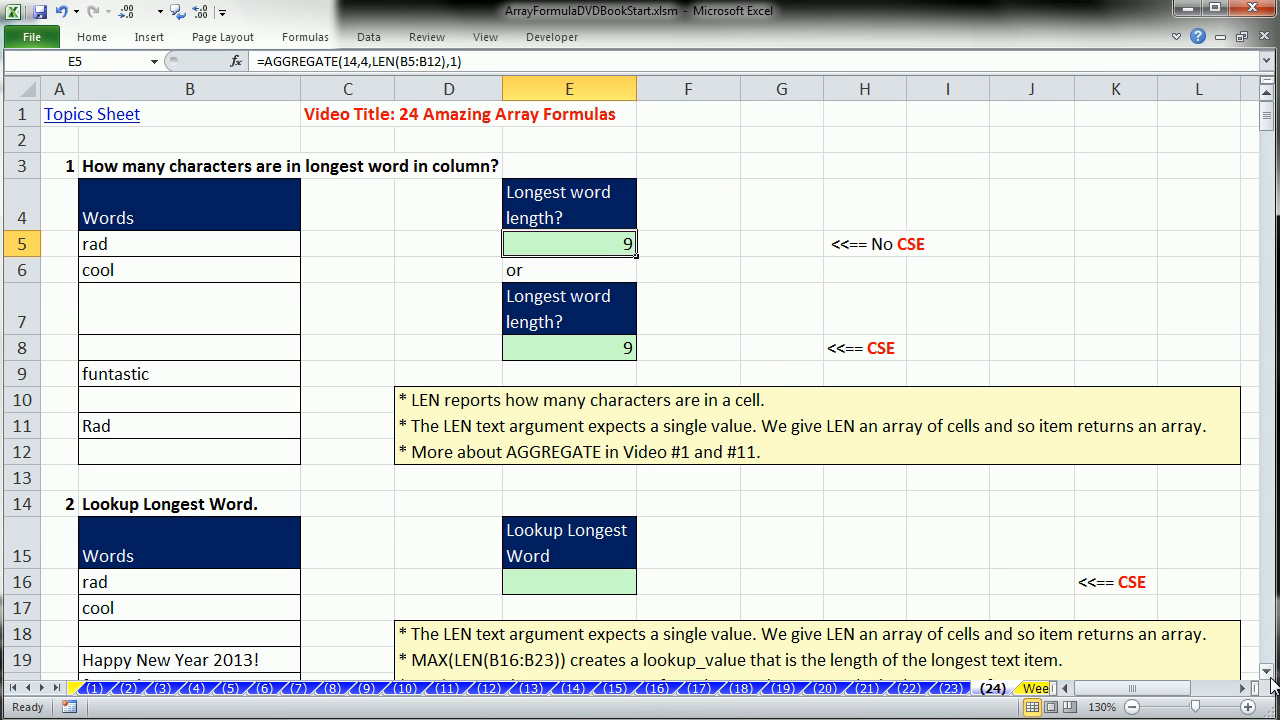
Start a formula in cell E16 with the expression LEN(B16:B23).
{"action": "scroll", "coordinate": [1270, 681], "scroll_direction": "down", "scroll_amount": 4}
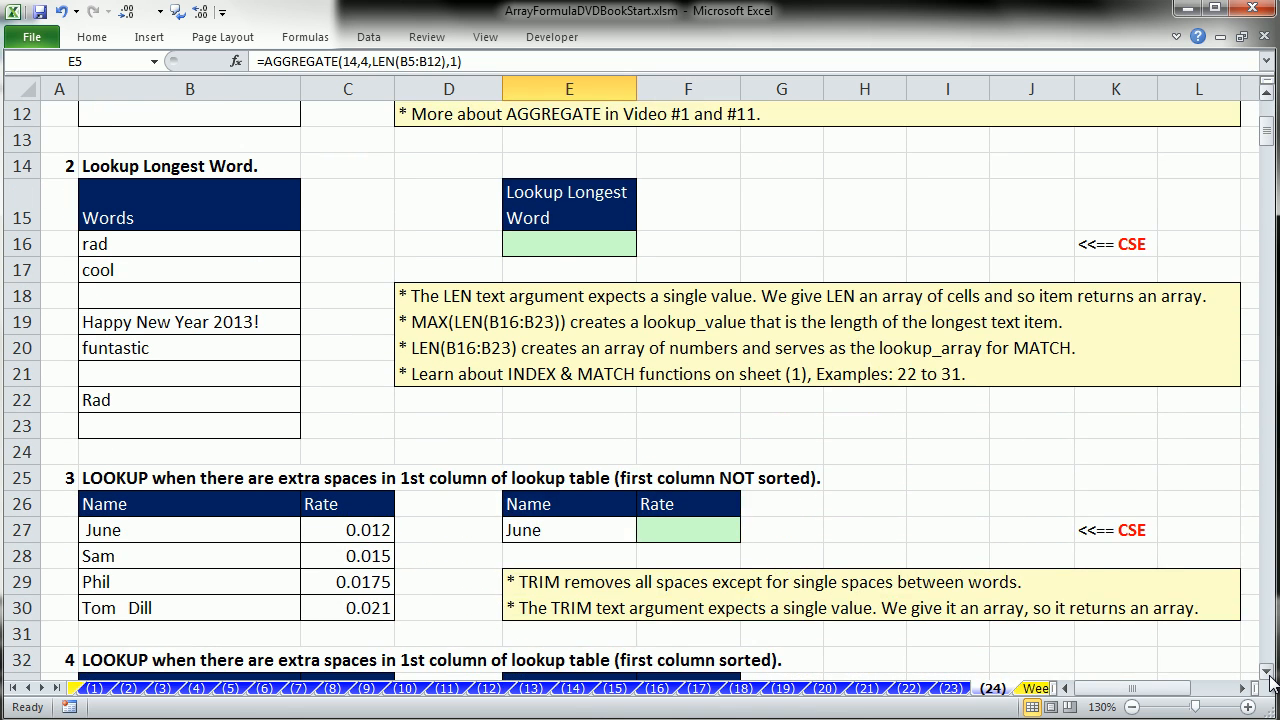
{"action": "left_click", "coordinate": [1270, 672]}
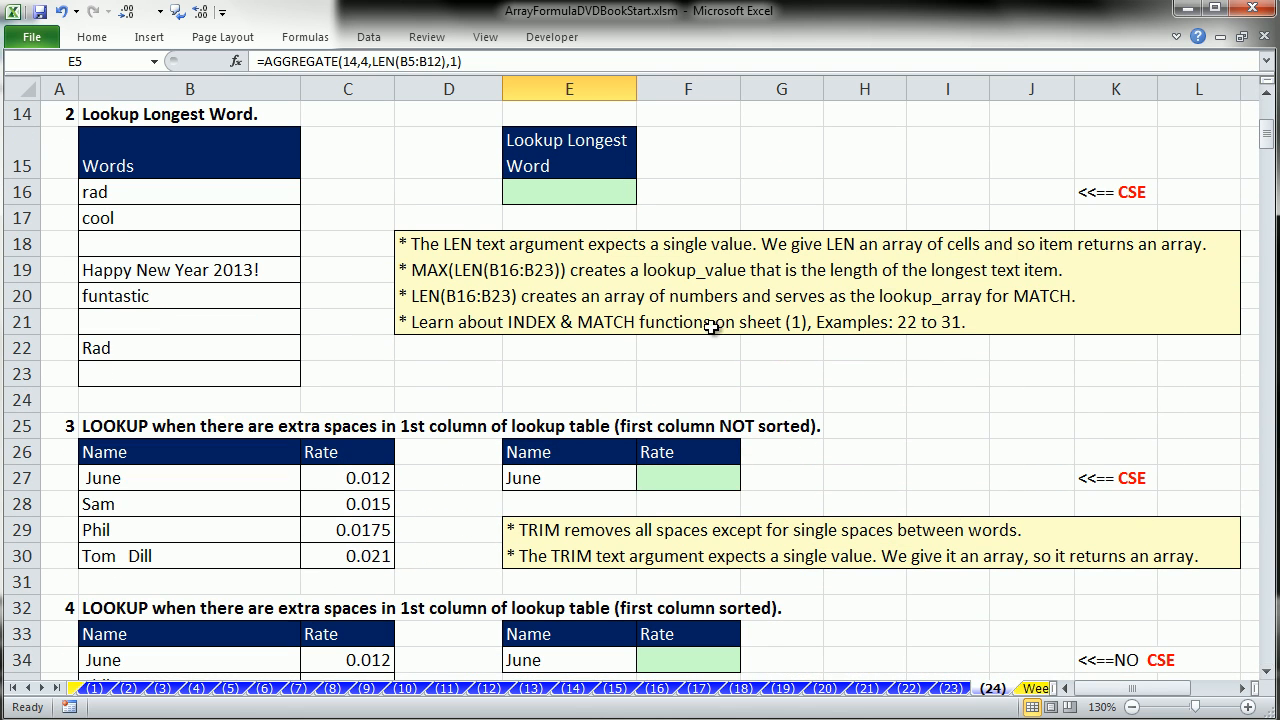
{"action": "left_click", "coordinate": [560, 195]}
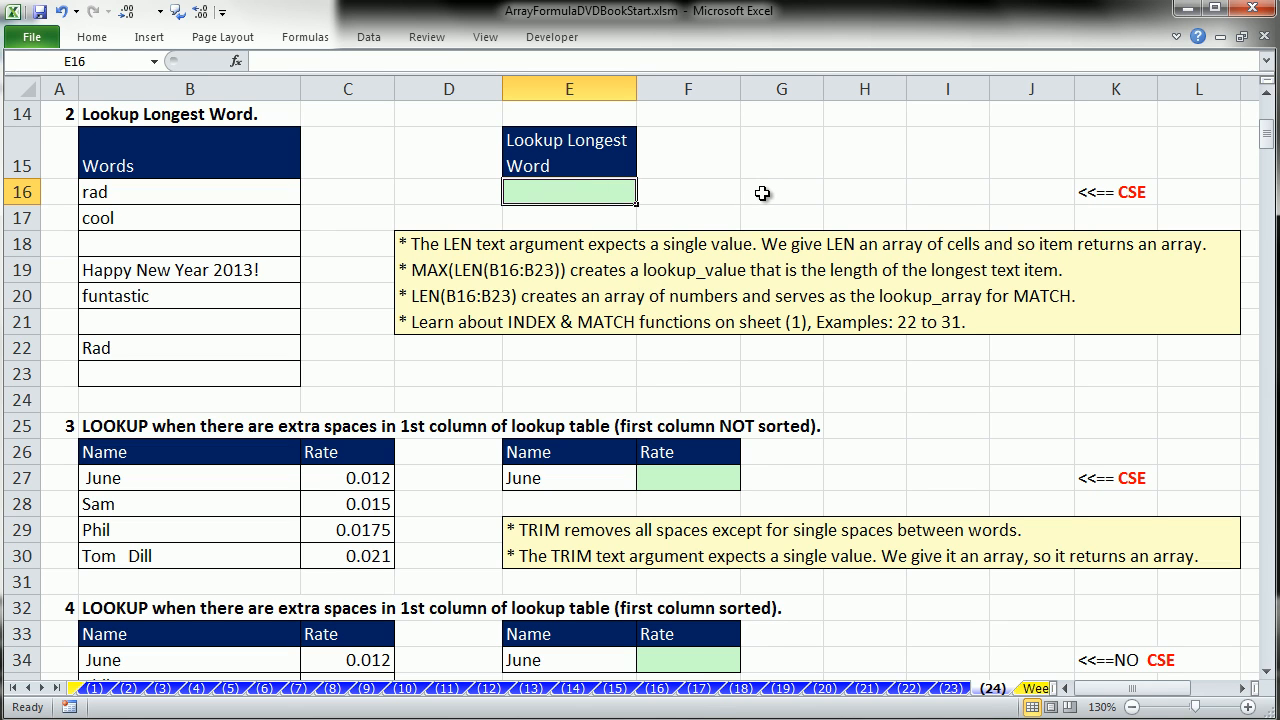
{"action": "type", "text": "=LEN("}
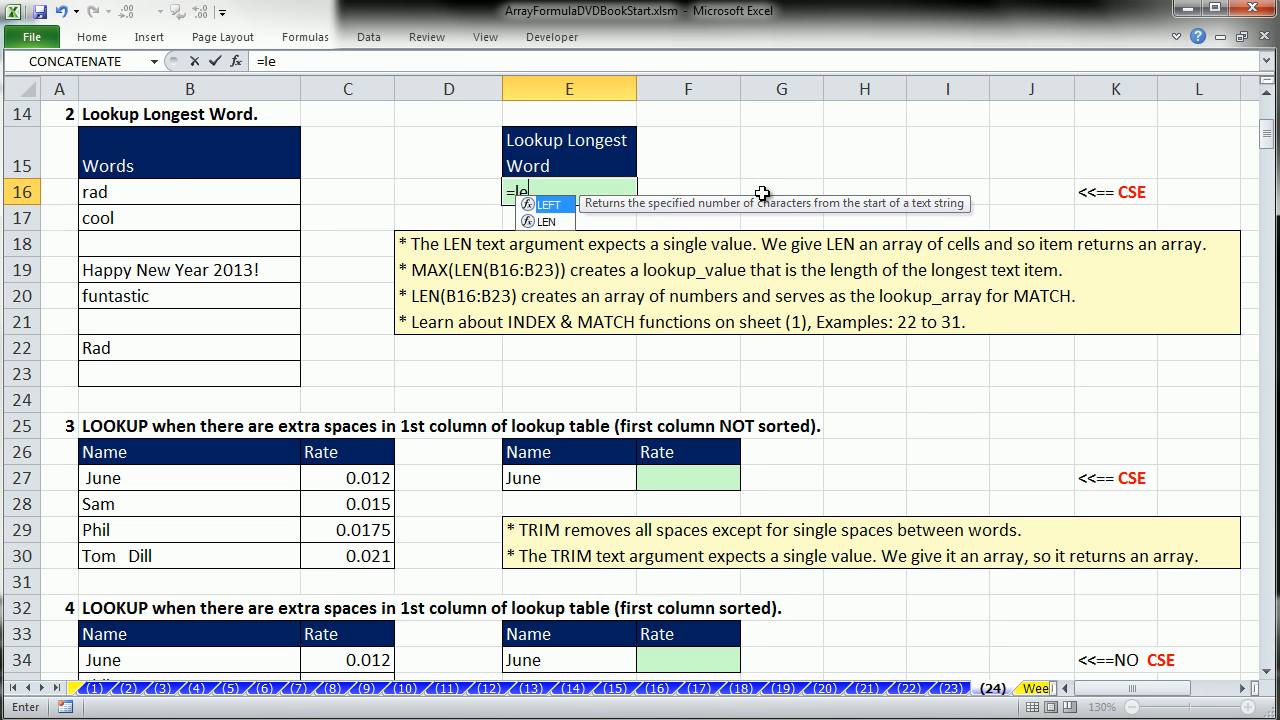
{"action": "left_click_drag", "start_coordinate": [172, 192], "coordinate": [181, 376]}
{"action": "type", "text": ")"}
Evaluate the LEN expression in place to examine its array, restore it, and copy the expression LEN(B16:B23).
{"action": "left_click_drag", "start_coordinate": [629, 192], "coordinate": [514, 192]}
{"action": "key", "text": "F9"}
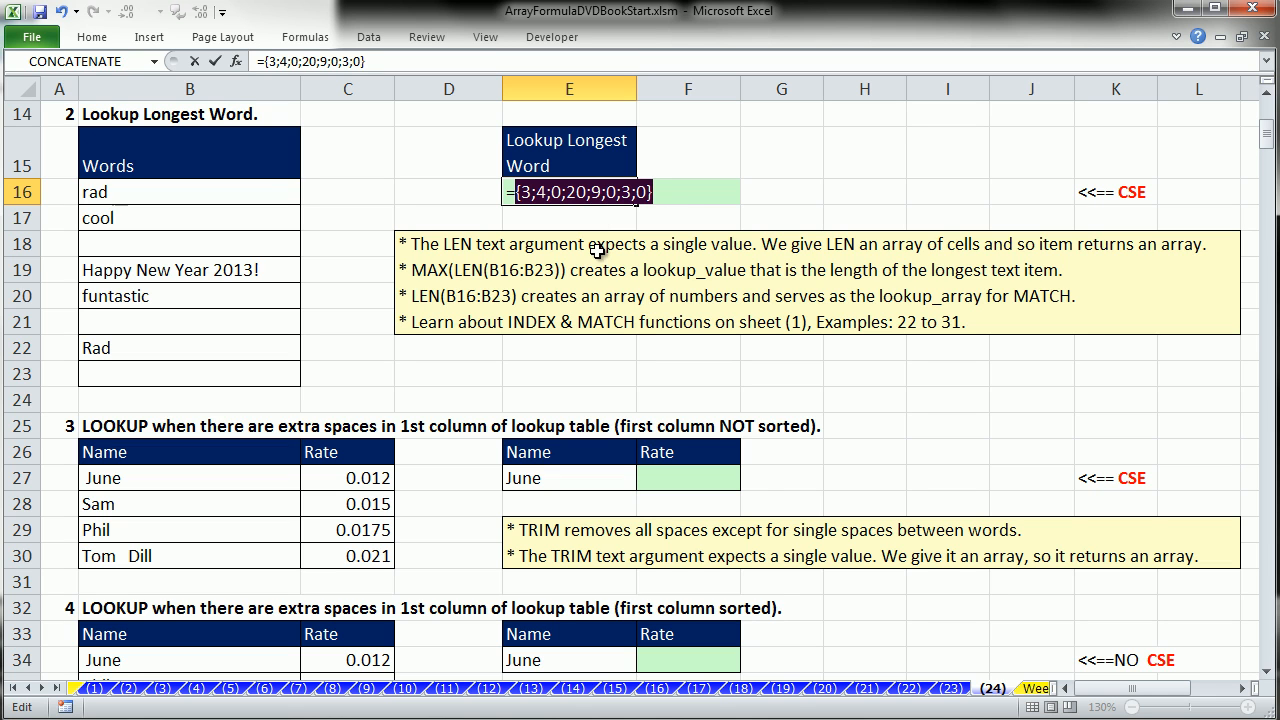
{"action": "key", "text": "ctrl+z"}
{"action": "key", "text": "ctrl+c"}
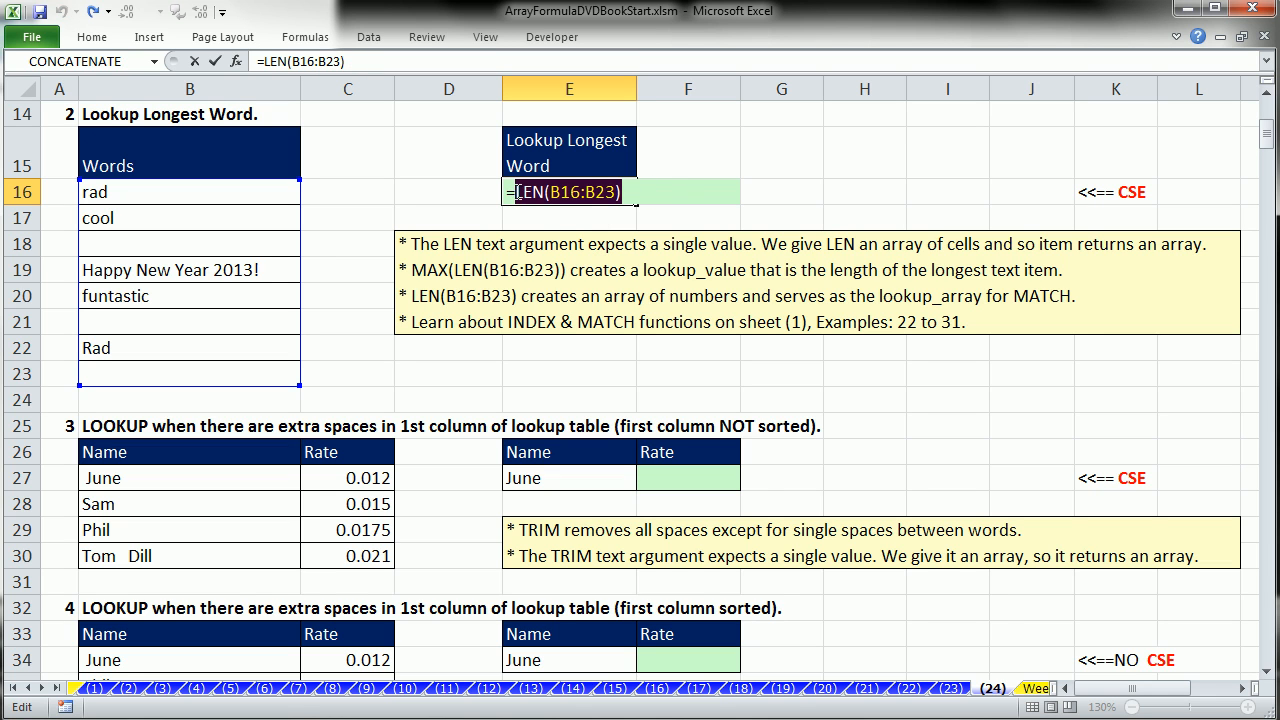
Insert an INDEX function ahead of the LEN expression in E16, with B16:B23 as its array argument.
{"action": "left_click", "coordinate": [517, 192]}
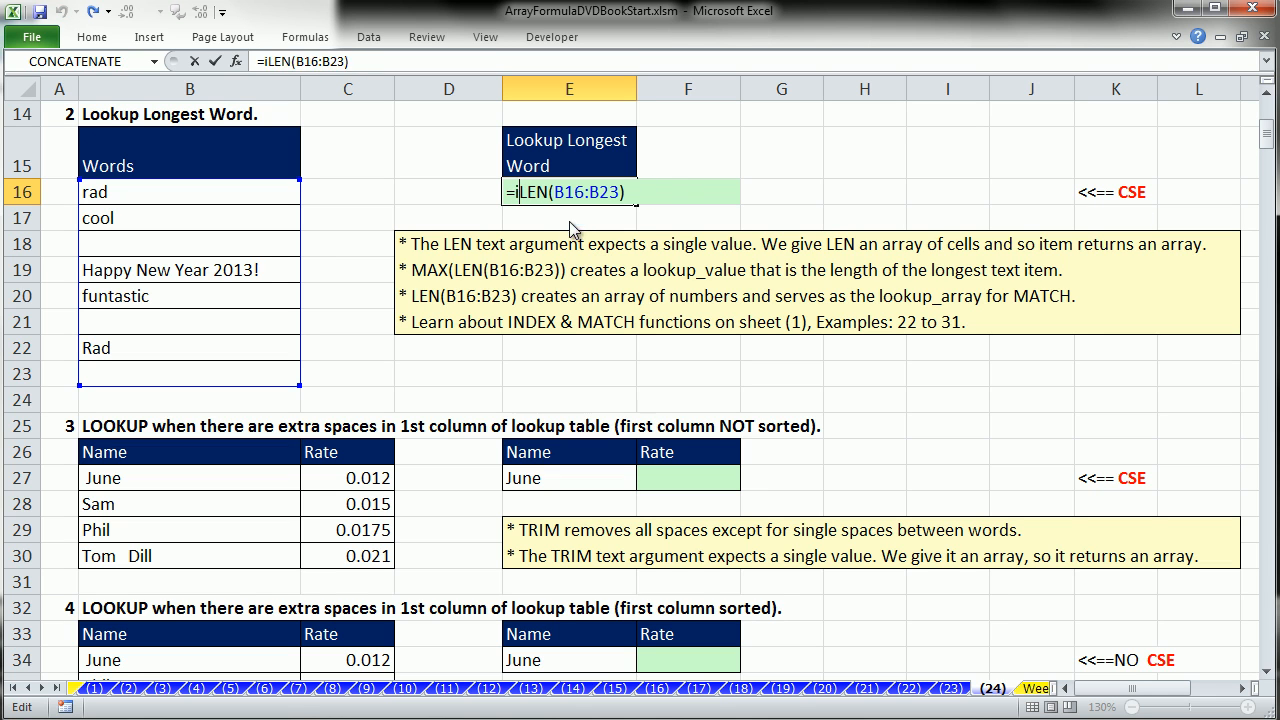
{"action": "type", "text": "in"}
{"action": "double_click", "coordinate": [573, 228]}
{"action": "left_click_drag", "start_coordinate": [166, 194], "coordinate": [178, 378]}
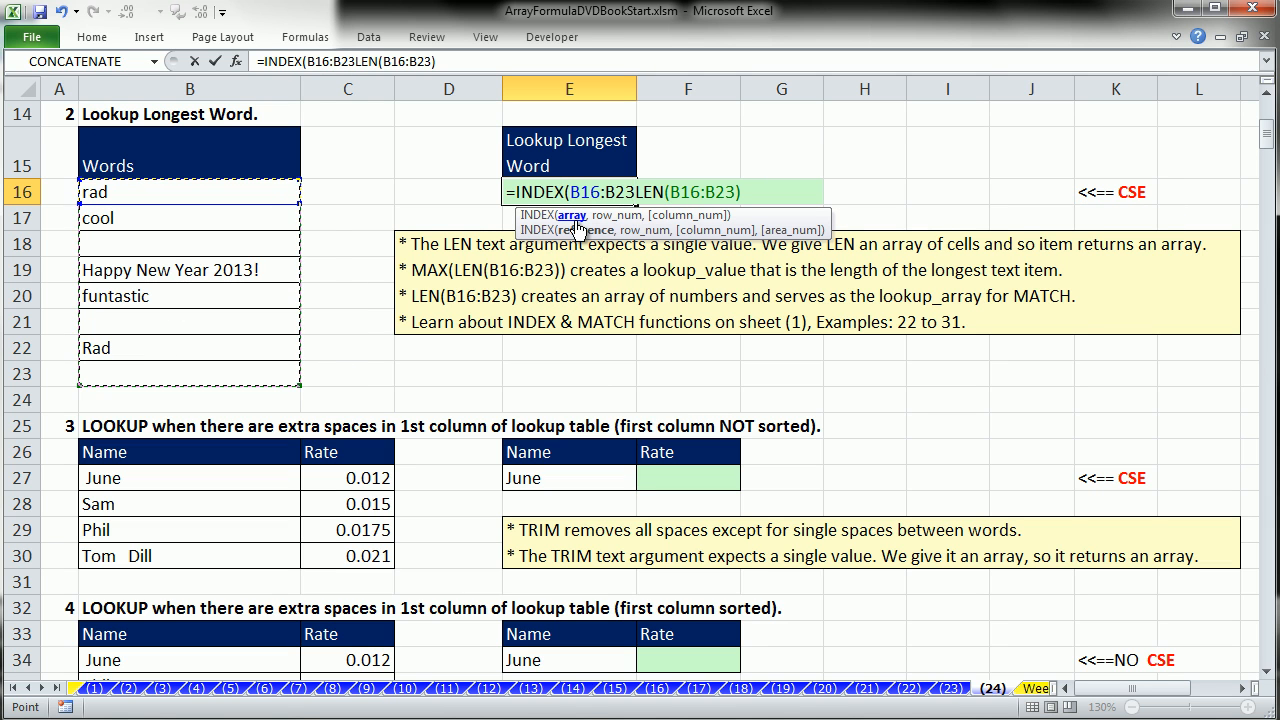
{"action": "type", "text": ","}
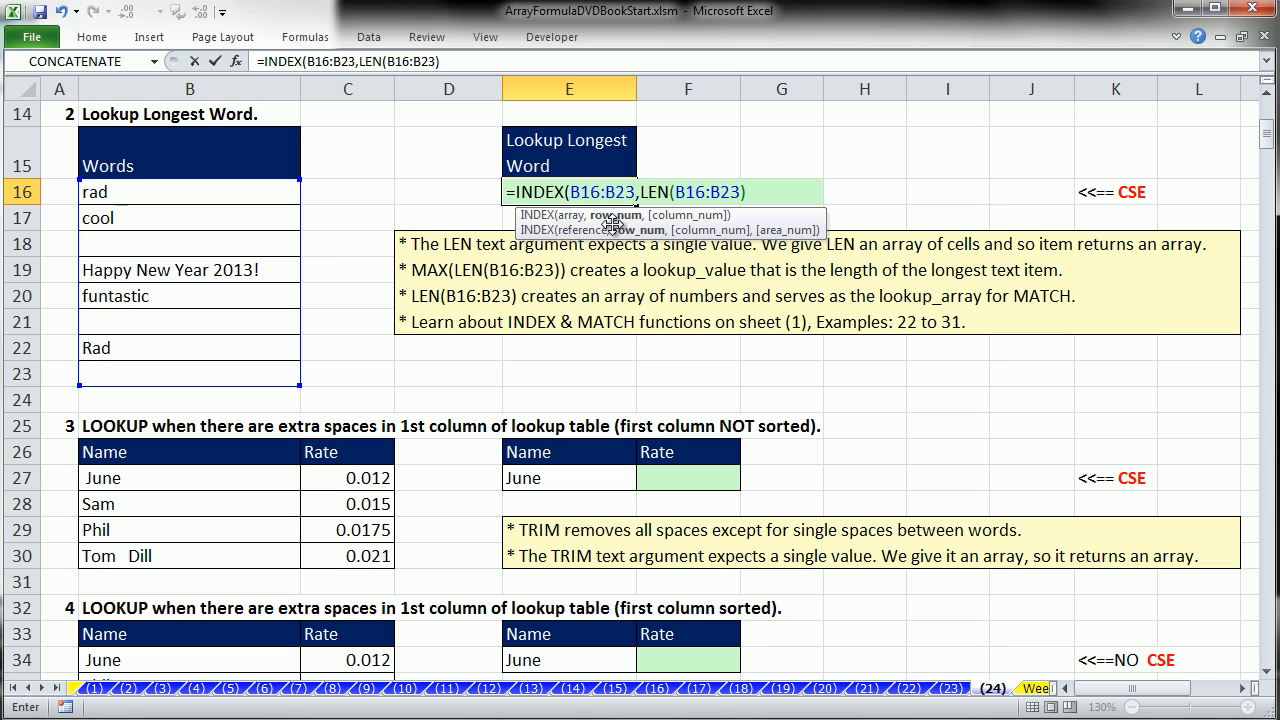
Nest MATCH as the INDEX row number, using MAX(LEN(B16:B23)) as the lookup value.
{"action": "type", "text": "ma"}
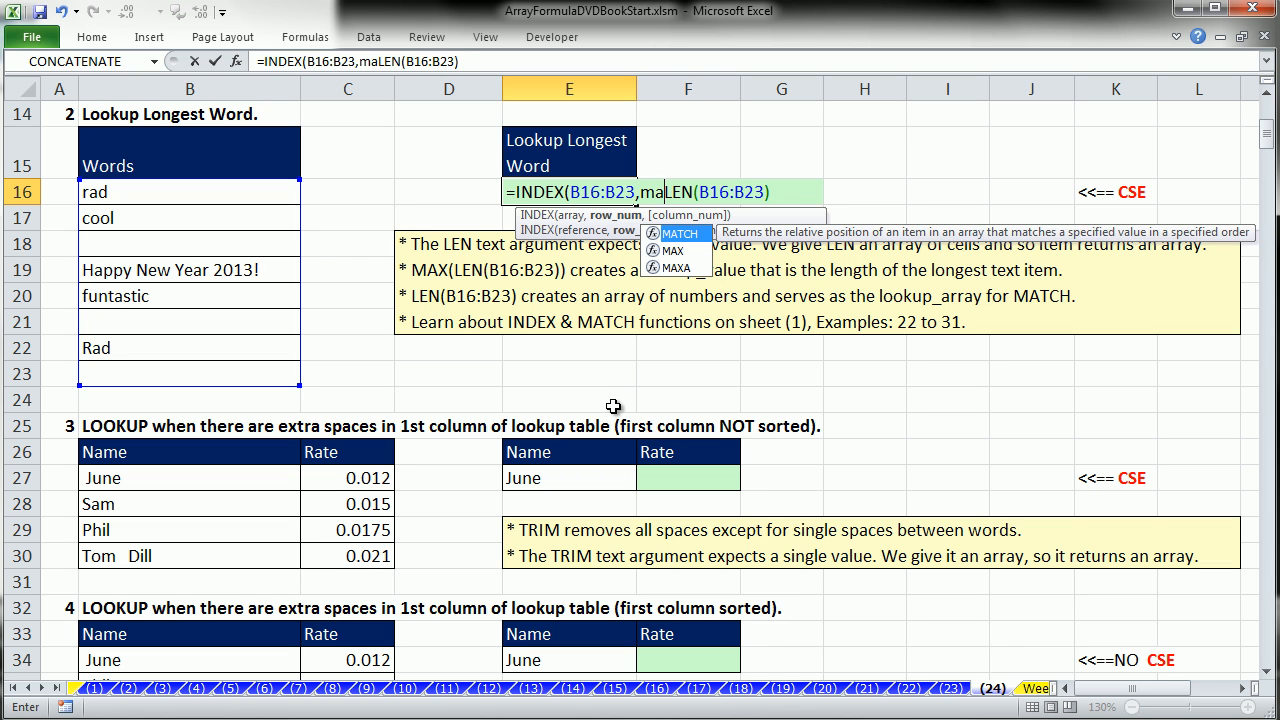
{"action": "key", "text": "Tab"}
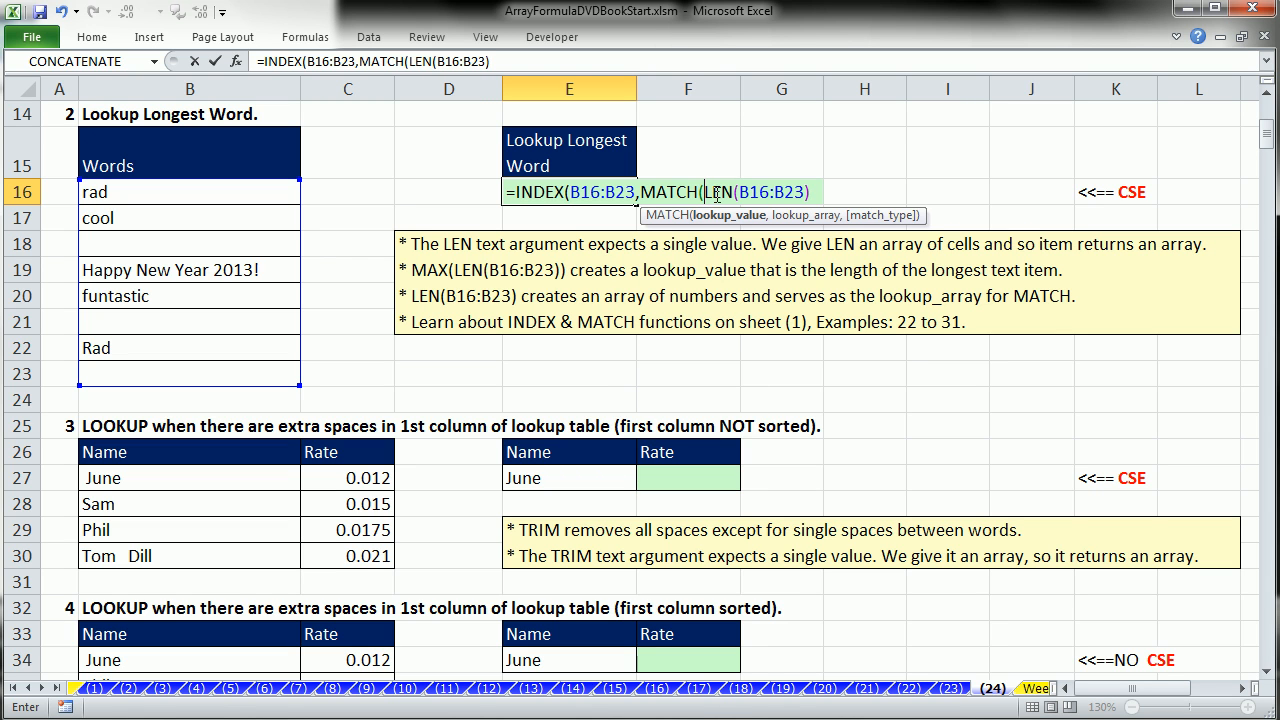
{"action": "type", "text": "max"}
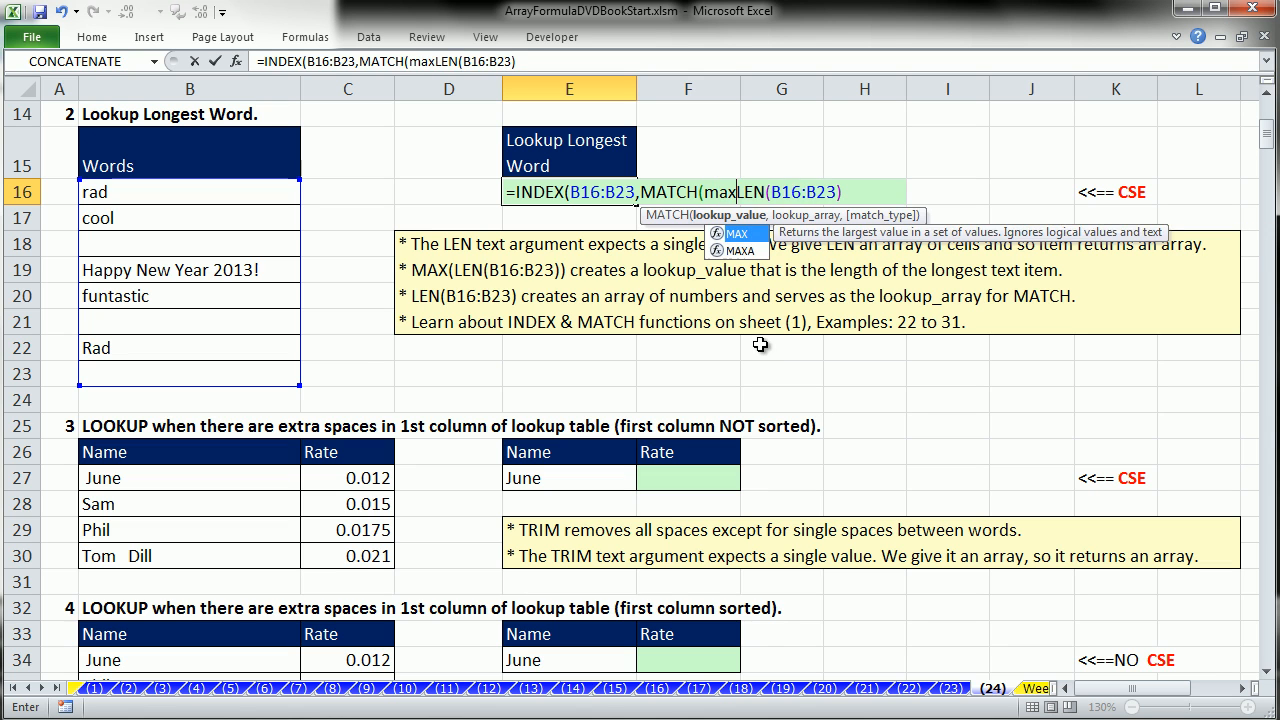
{"action": "key", "text": "Tab"}
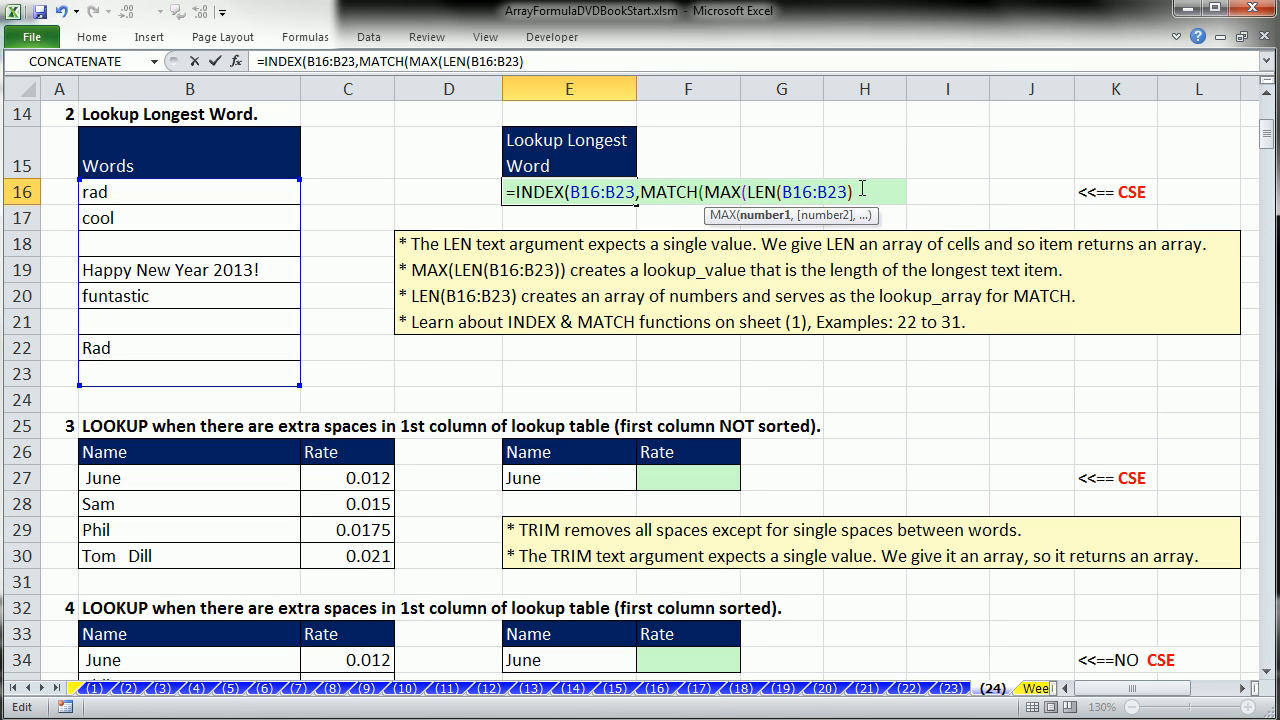
{"action": "type", "text": "),"}
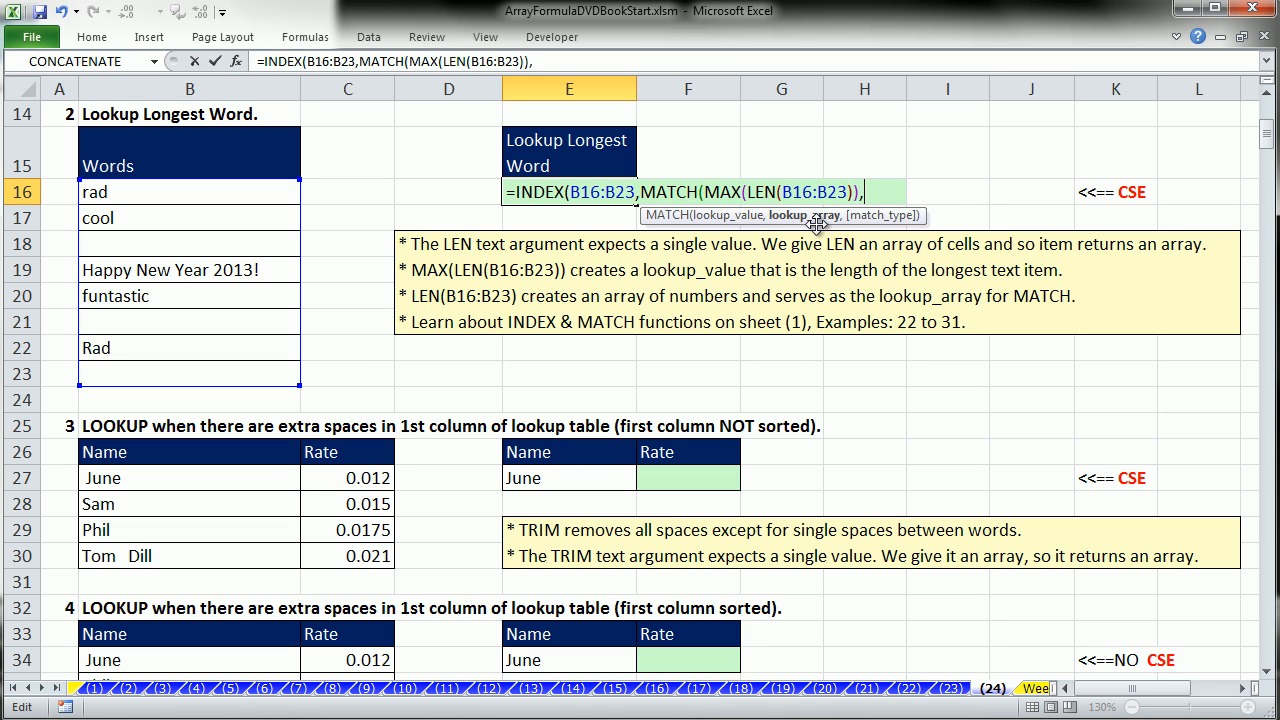
Complete MATCH with the copied LEN(B16:B23) as lookup array and match type 0, and enter E16 as an array formula.
{"action": "key", "text": "ctrl+v"}
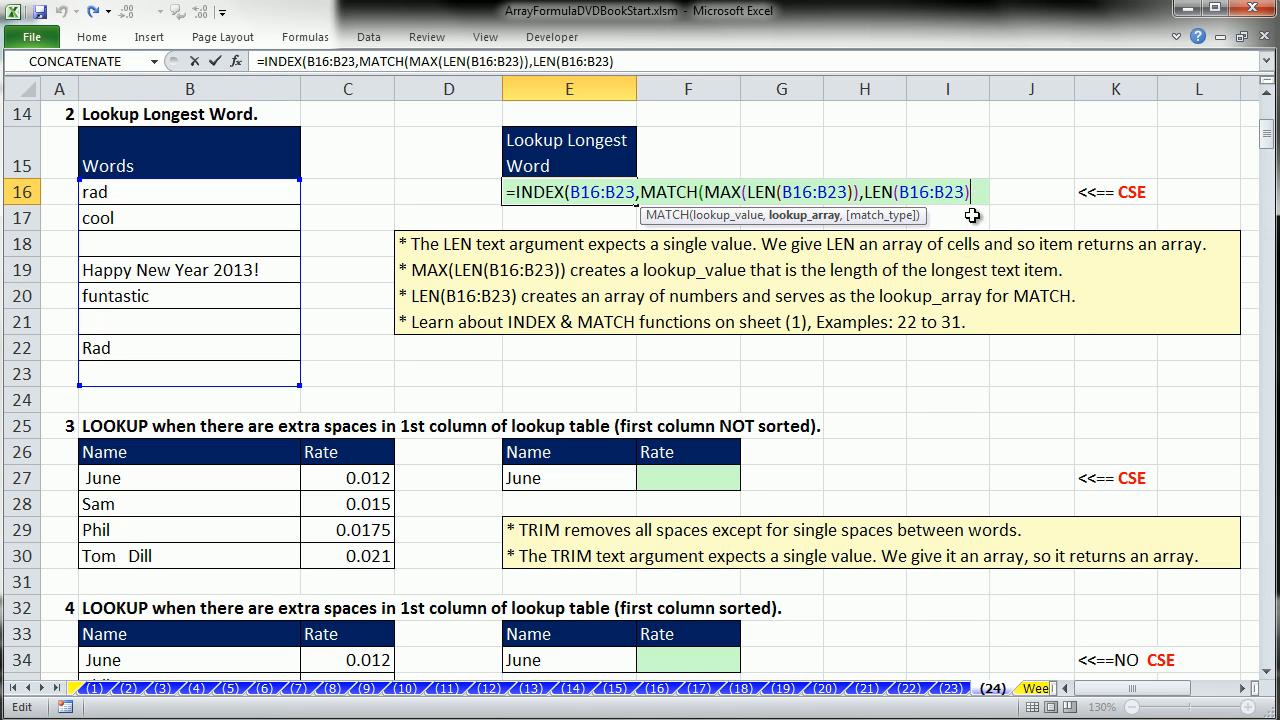
{"action": "type", "text": ","}
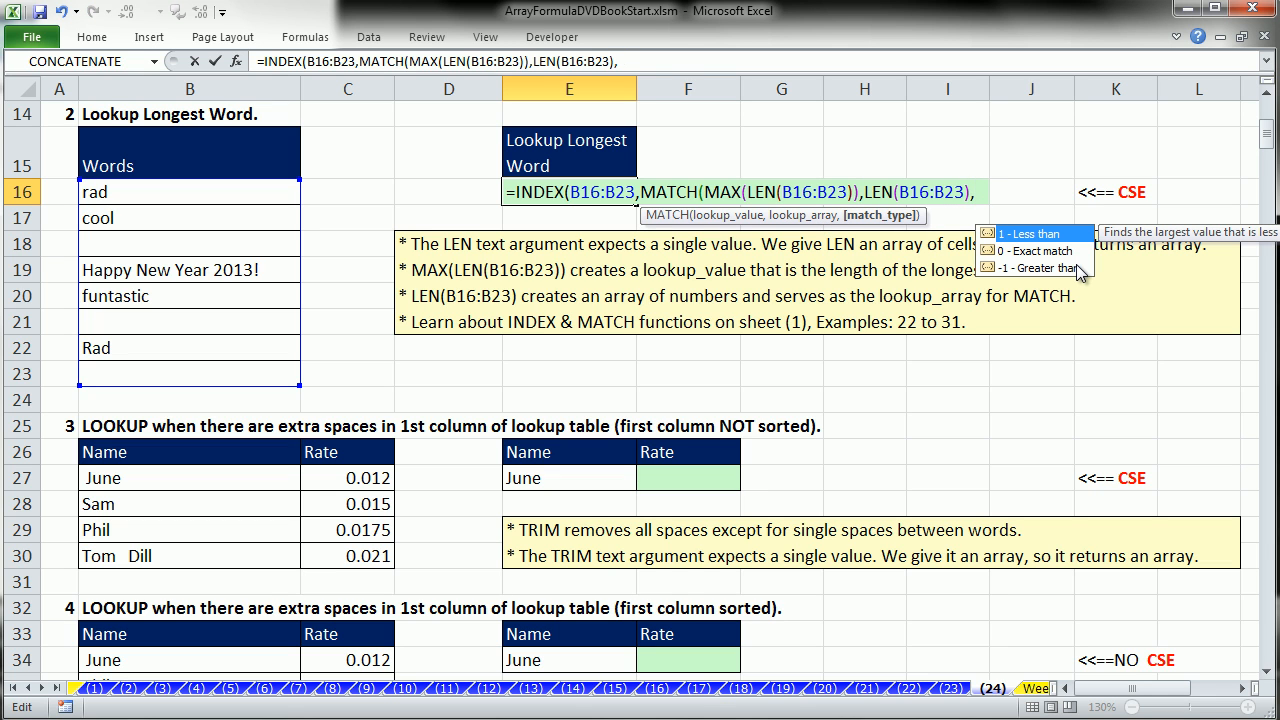
{"action": "type", "text": "0)"}
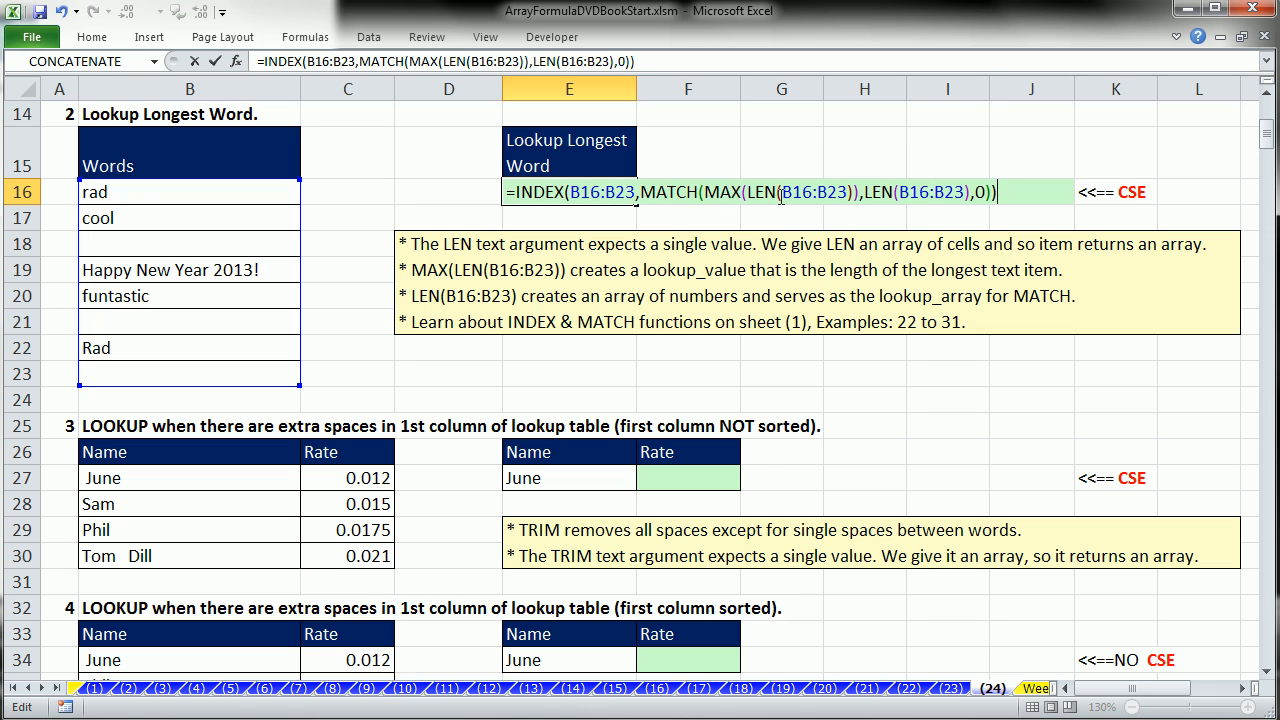
{"action": "left_click", "coordinate": [706, 193]}
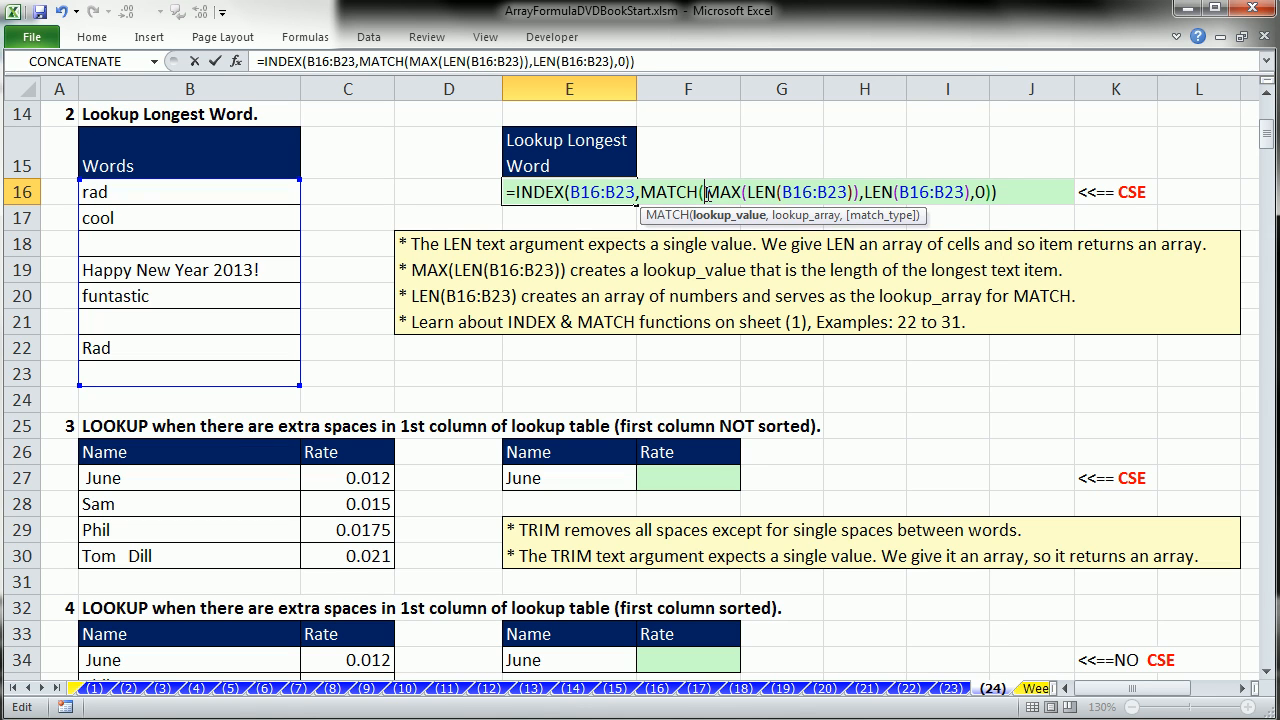
{"action": "left_click", "coordinate": [864, 193]}
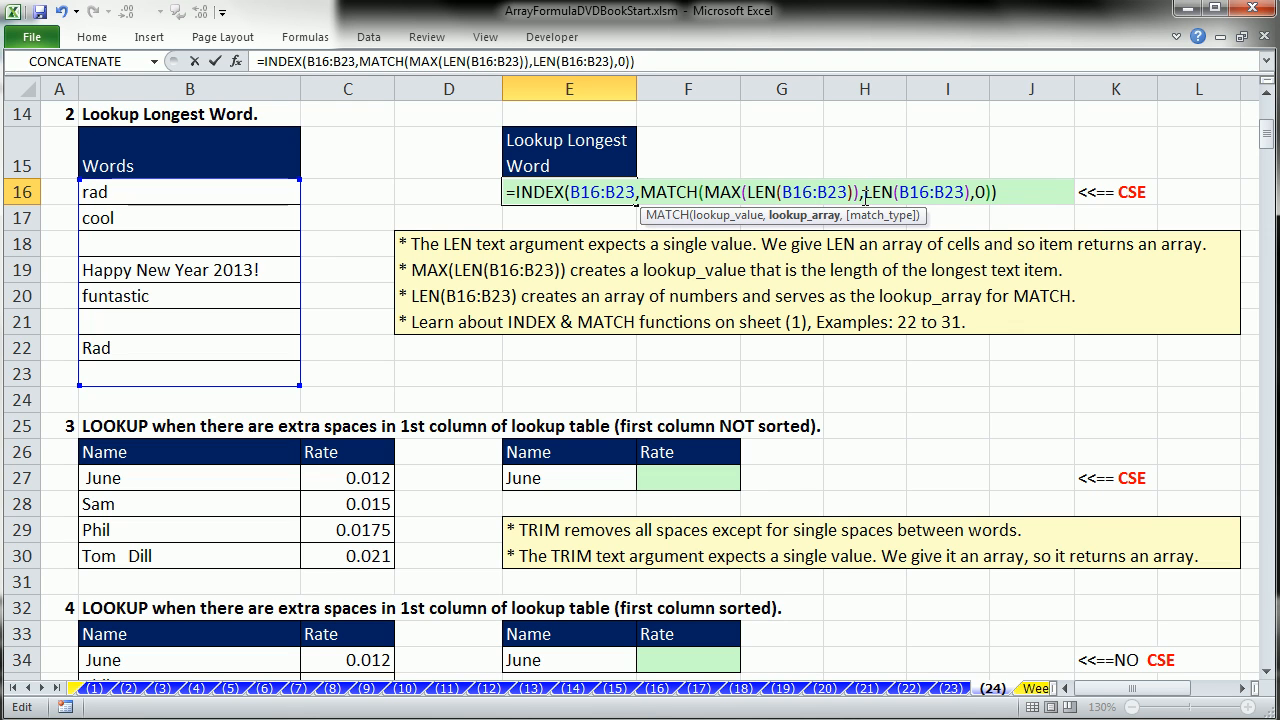
{"action": "key", "text": "ctrl+shift+Return"}
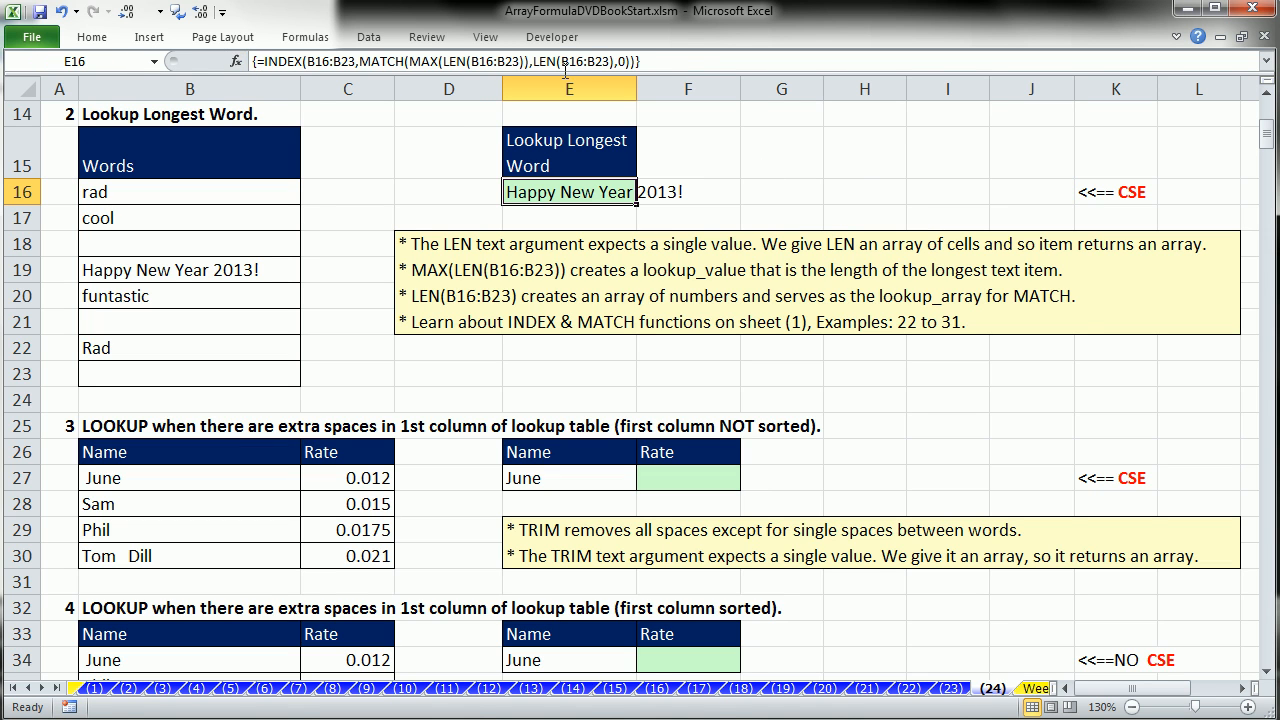
Test the longest-word lookup by replacing the text in B19 with 2013, and undo the replacement.
{"action": "left_click", "coordinate": [274, 268]}
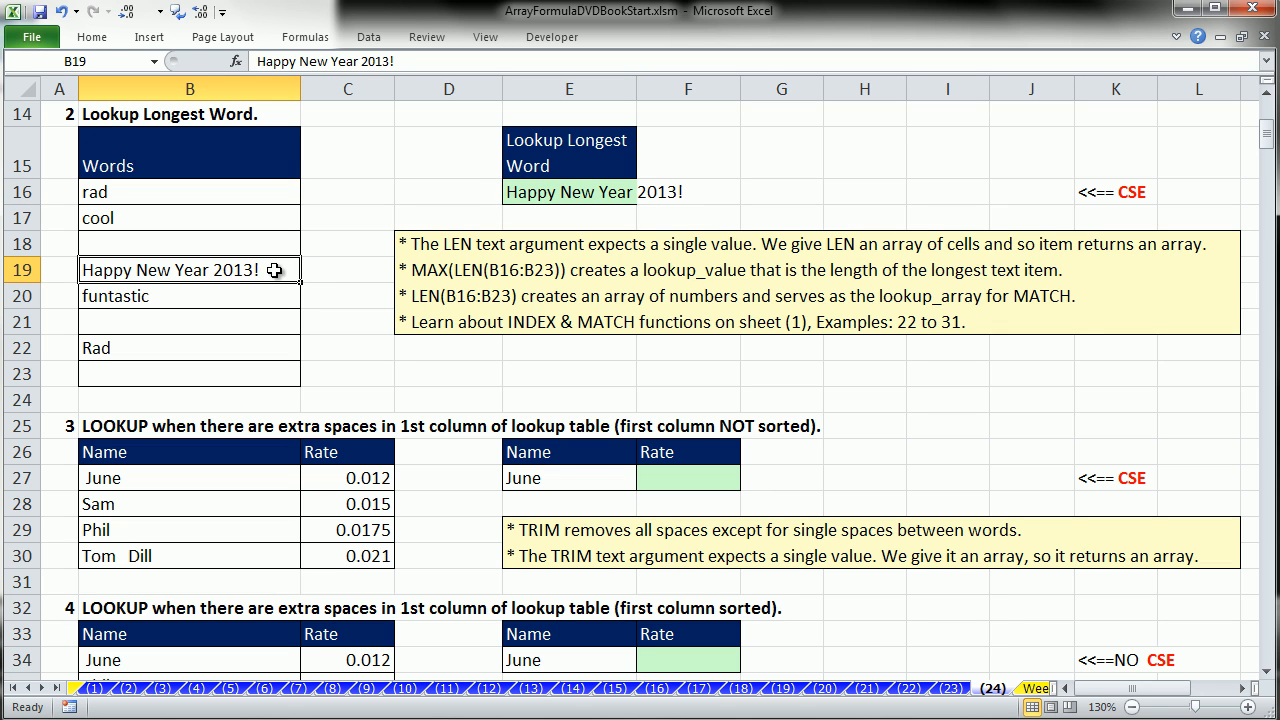
{"action": "type", "text": "2013"}
{"action": "key", "text": "ctrl+Return"}
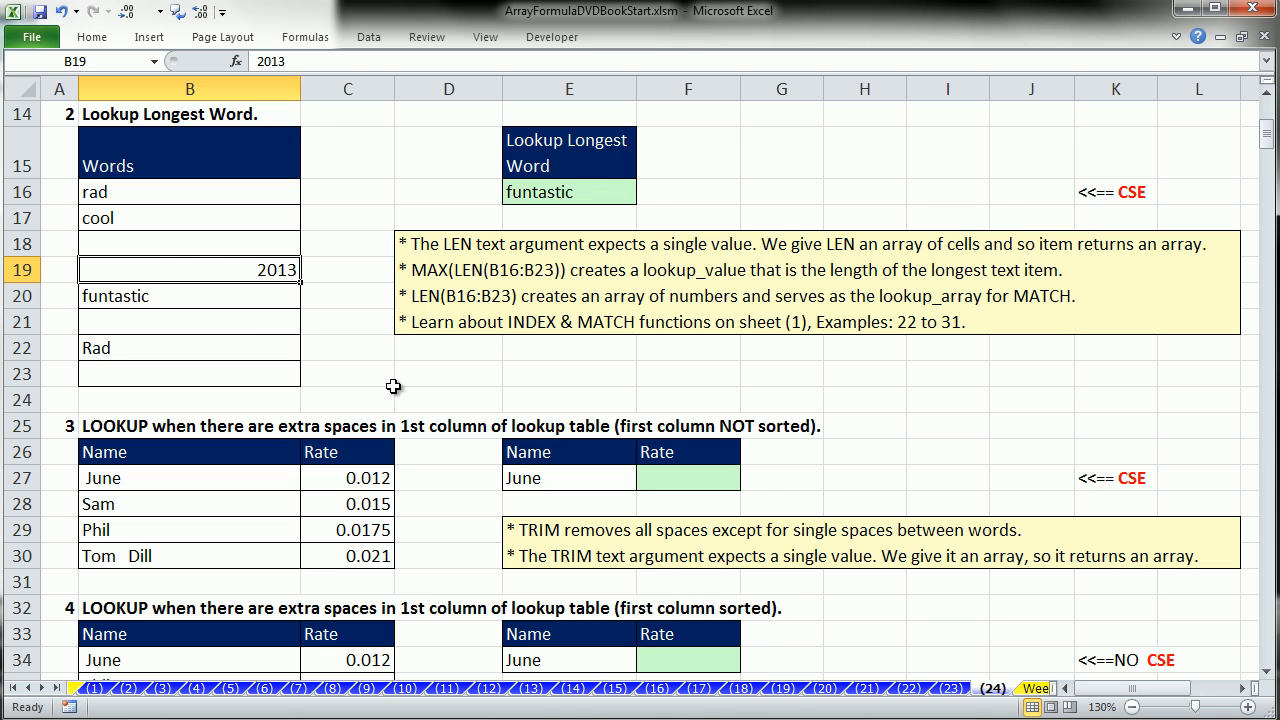
{"action": "key", "text": "ctrl+z"}
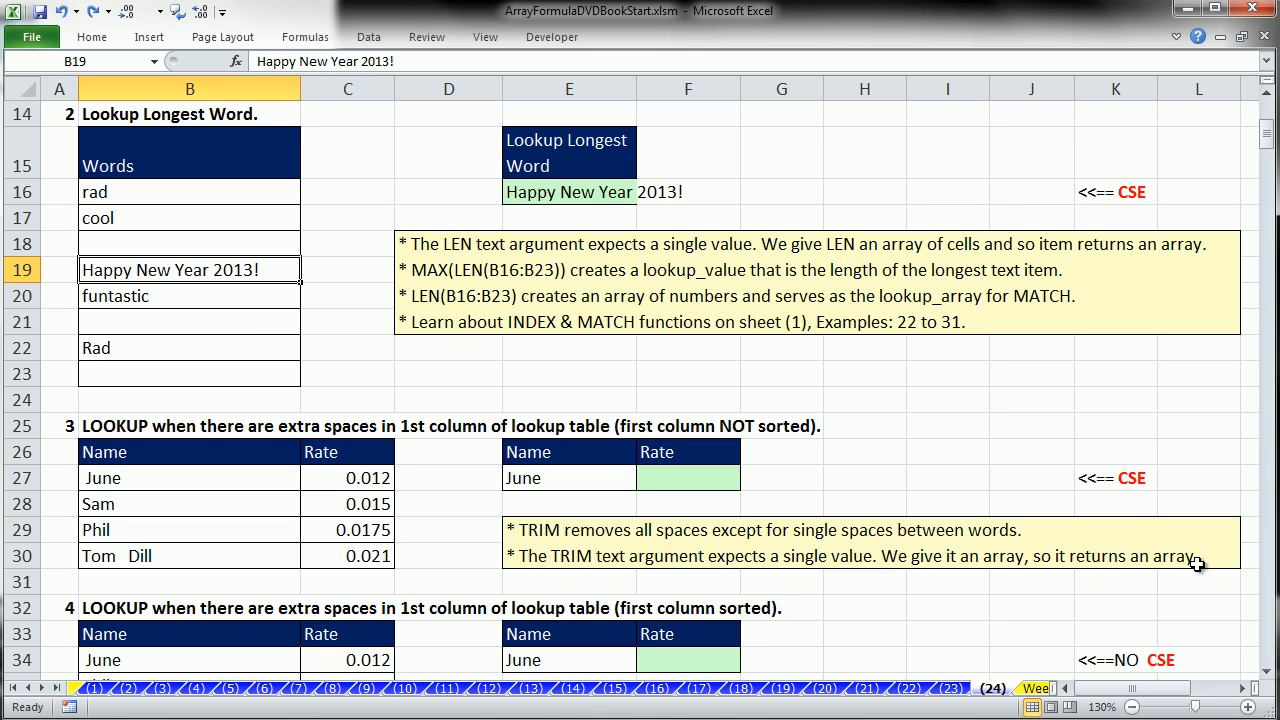
Start an INDEX formula in cell F27 with the rates C27:C30 as the array.
{"action": "left_click_drag", "start_coordinate": [1264, 675], "coordinate": [1264, 678]}
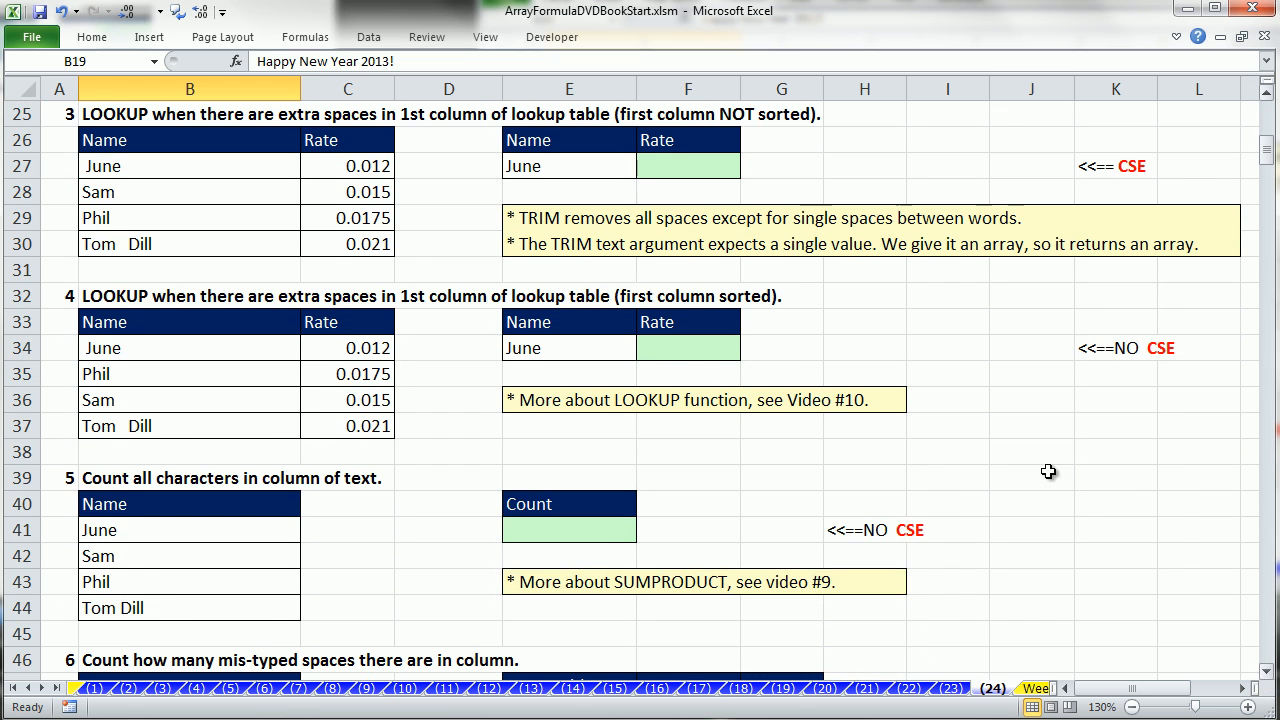
{"action": "left_click", "coordinate": [664, 172]}
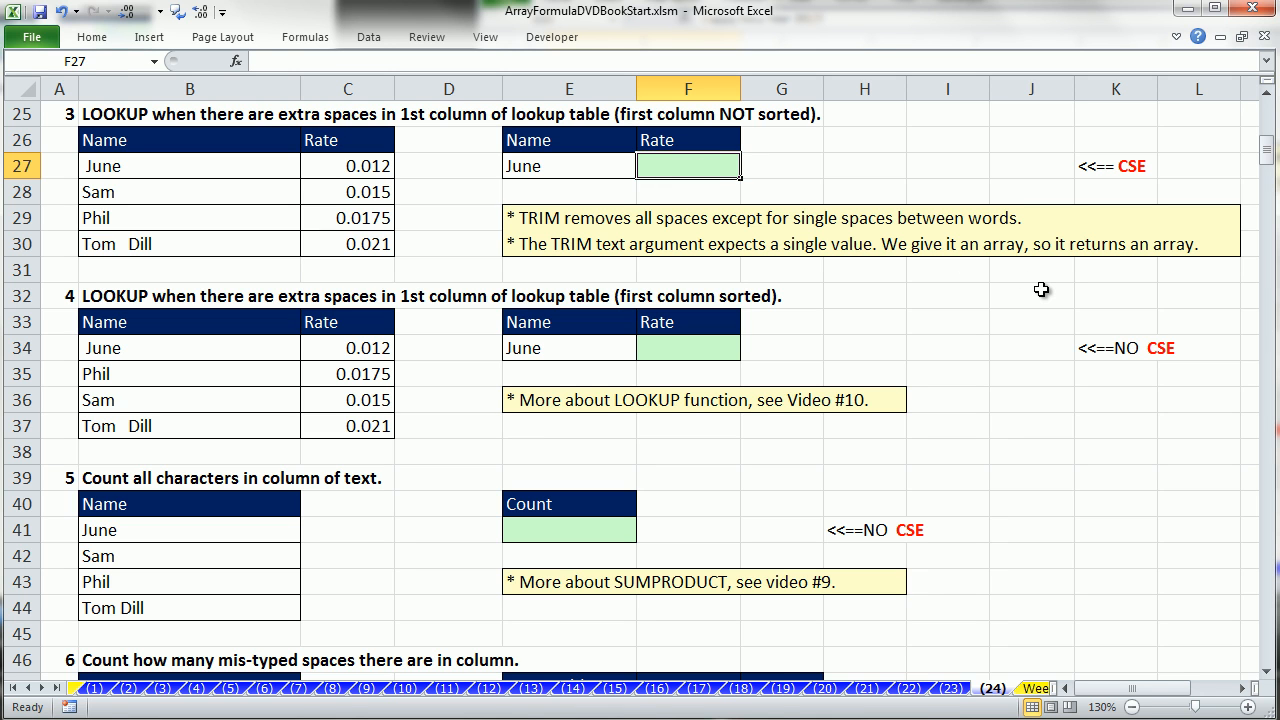
{"action": "type", "text": "=in"}
{"action": "key", "text": "Tab"}
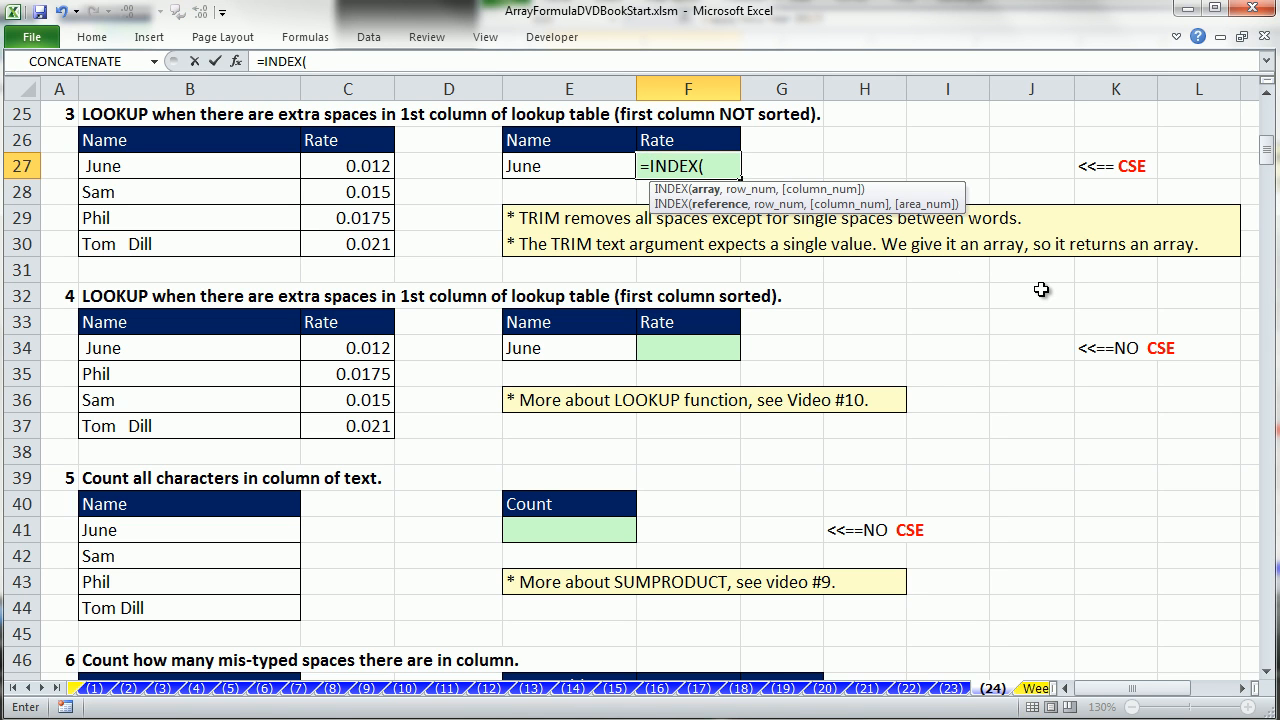
{"action": "left_click_drag", "start_coordinate": [368, 165], "coordinate": [372, 245]}
{"action": "type", "text": ","}
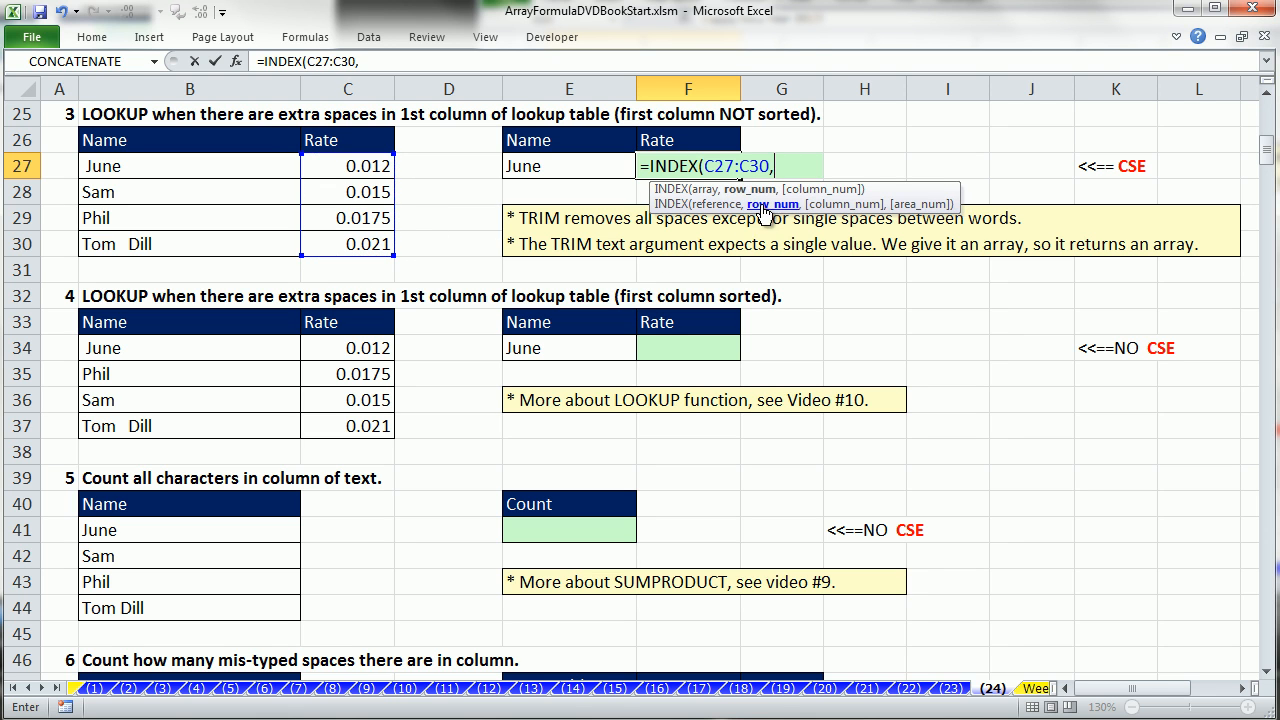
Add MATCH(E27,B27:B30,0) as the INDEX row number and enter the F27 formula as a regular formula.
{"action": "type", "text": "m"}
{"action": "key", "text": "Tab"}
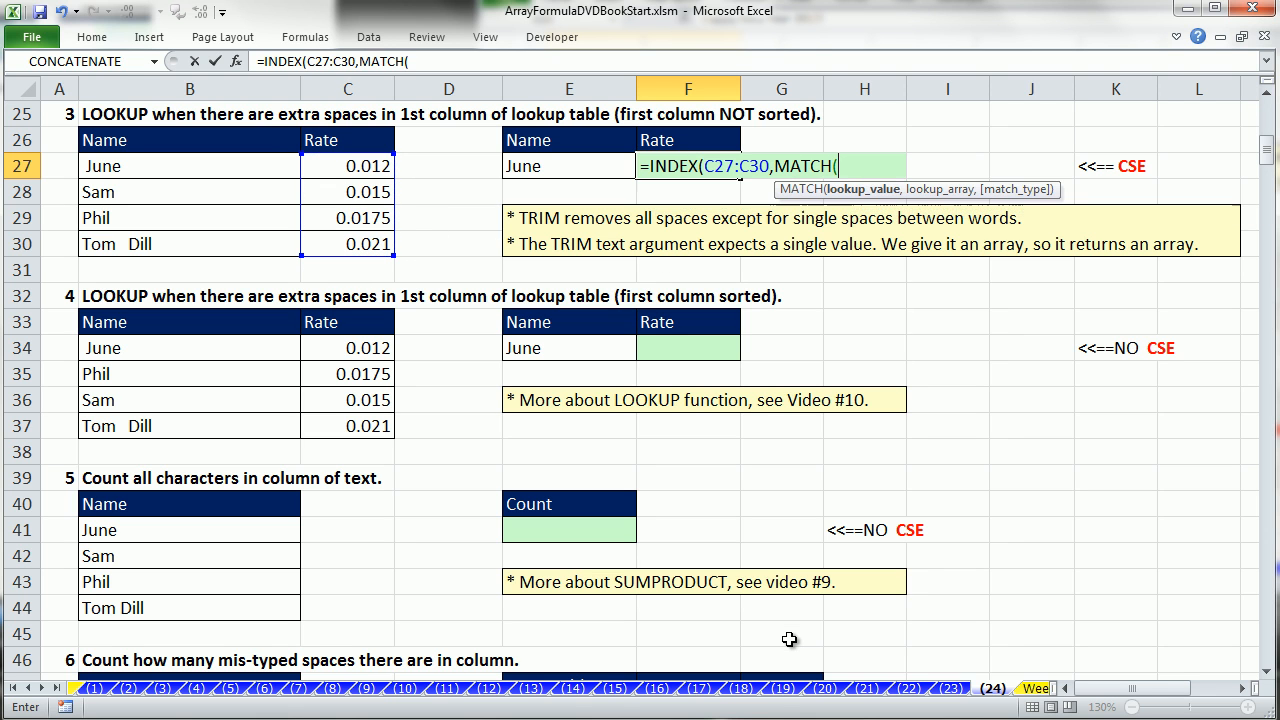
{"action": "left_click", "coordinate": [585, 168]}
{"action": "type", "text": ","}
{"action": "left_click_drag", "start_coordinate": [216, 167], "coordinate": [228, 241]}
{"action": "type", "text": ","}
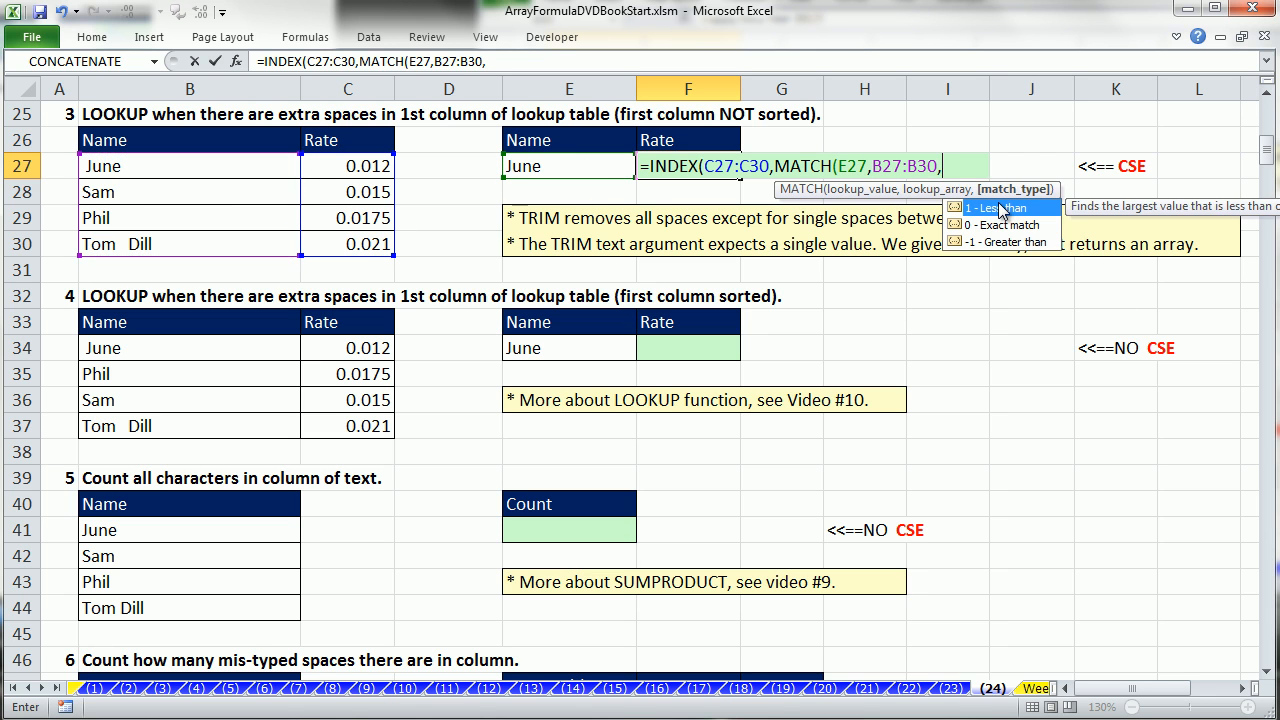
{"action": "type", "text": "0)"}
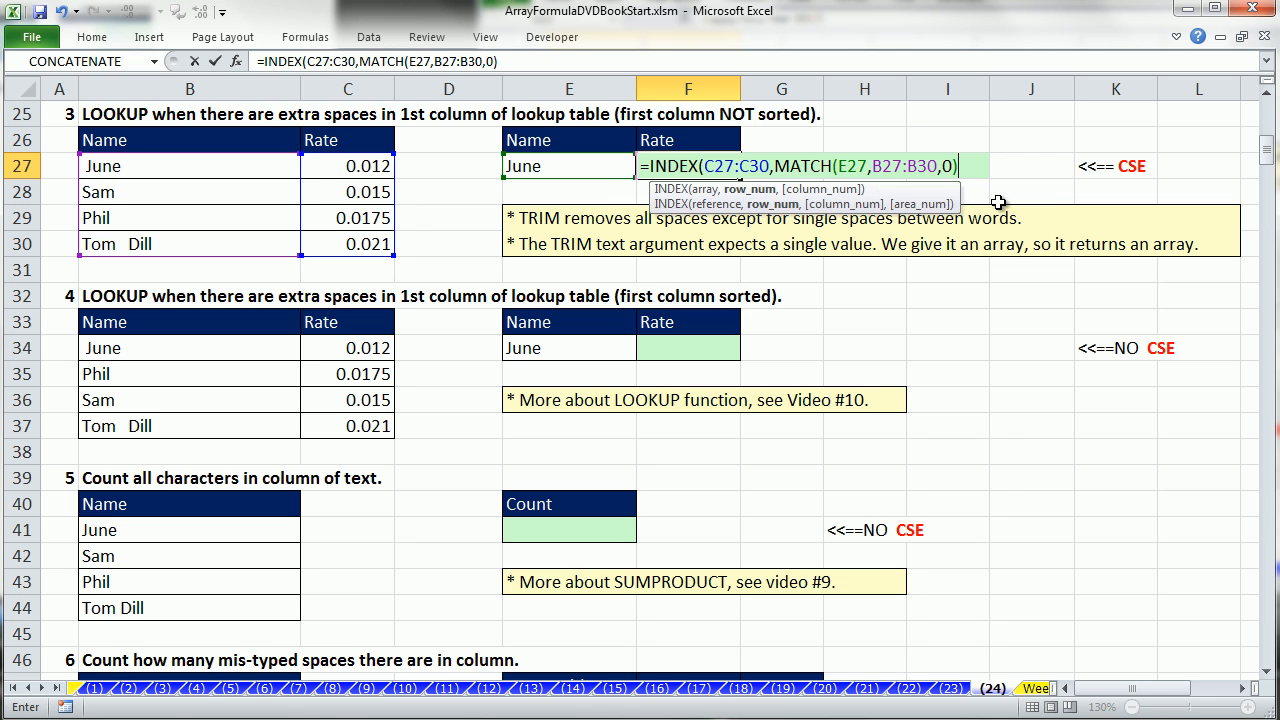
{"action": "key", "text": "ctrl+Return"}
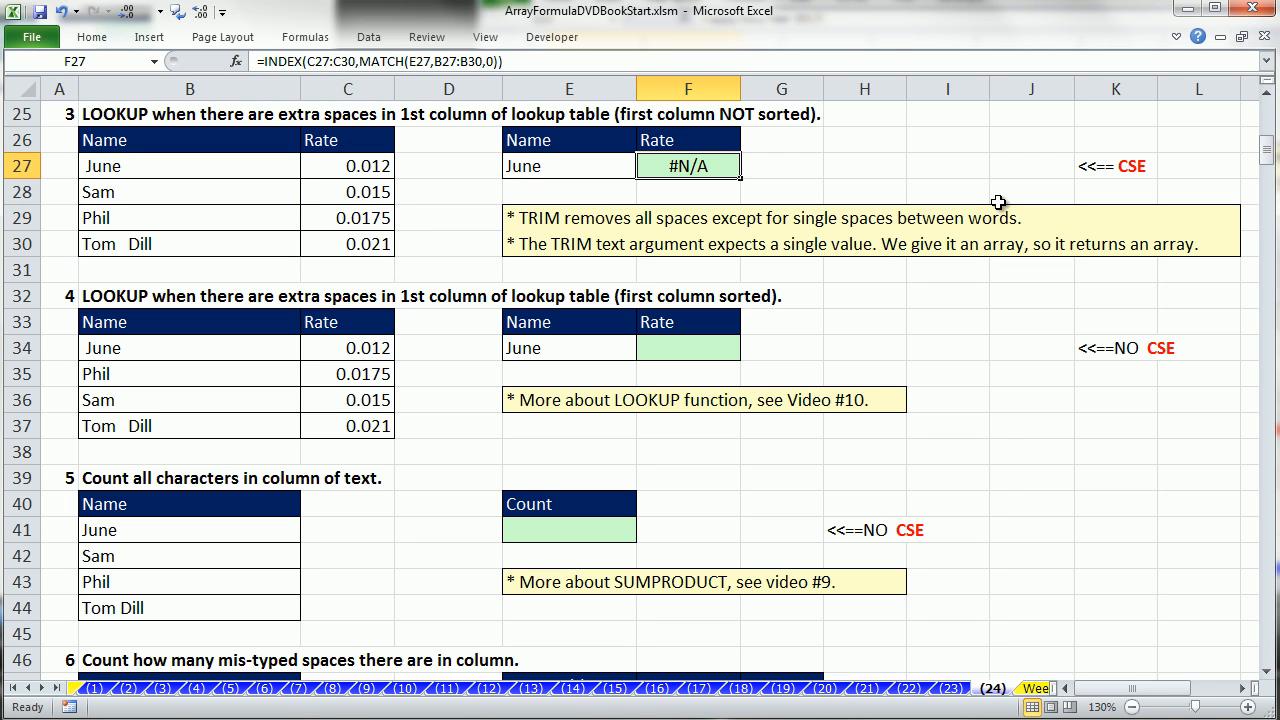
Evaluate MATCH's lookup value E27 and lookup array B27:B30 inside the F27 formula, restoring each reference after viewing it.
{"action": "double_click", "coordinate": [726, 166]}
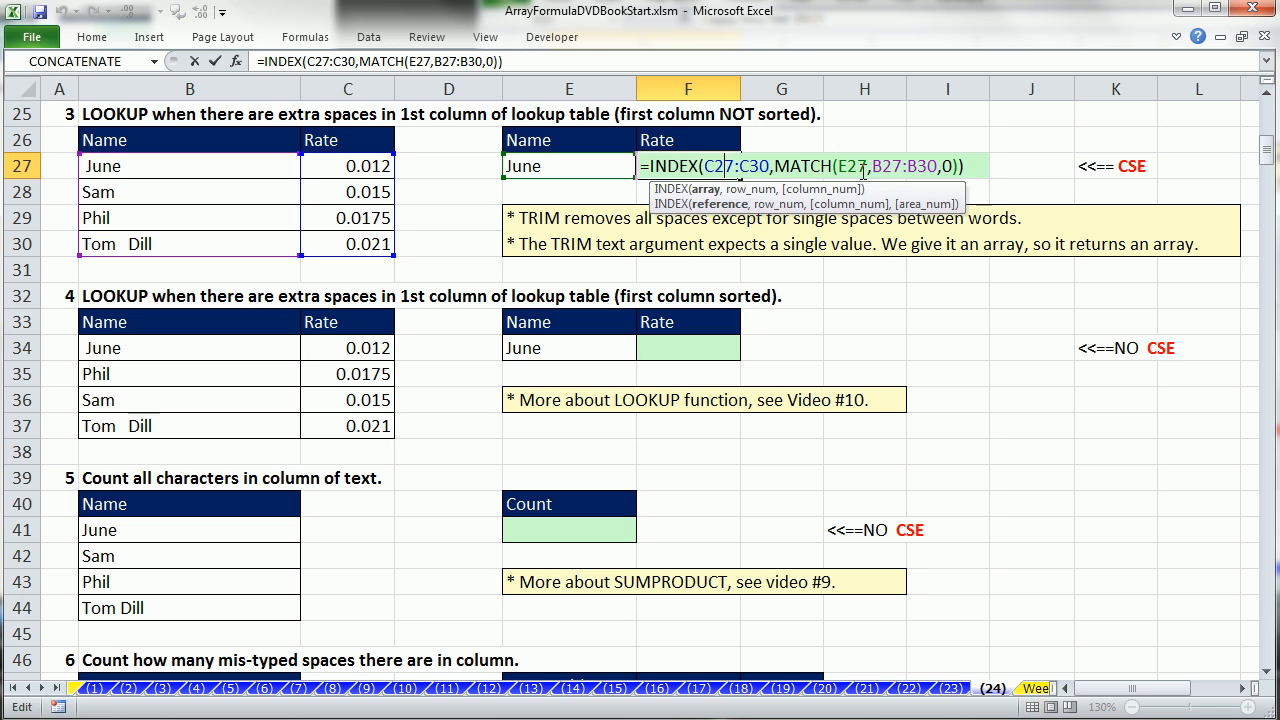
{"action": "double_click", "coordinate": [855, 166]}
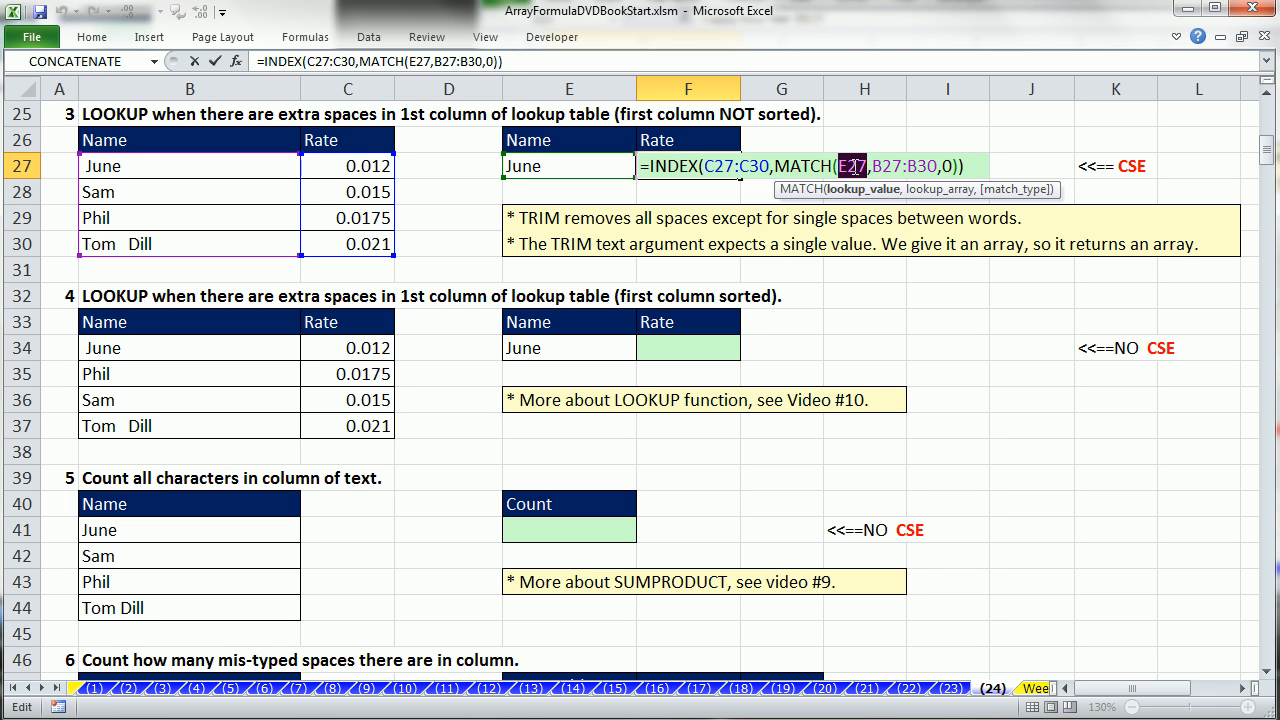
{"action": "key", "text": "F9"}
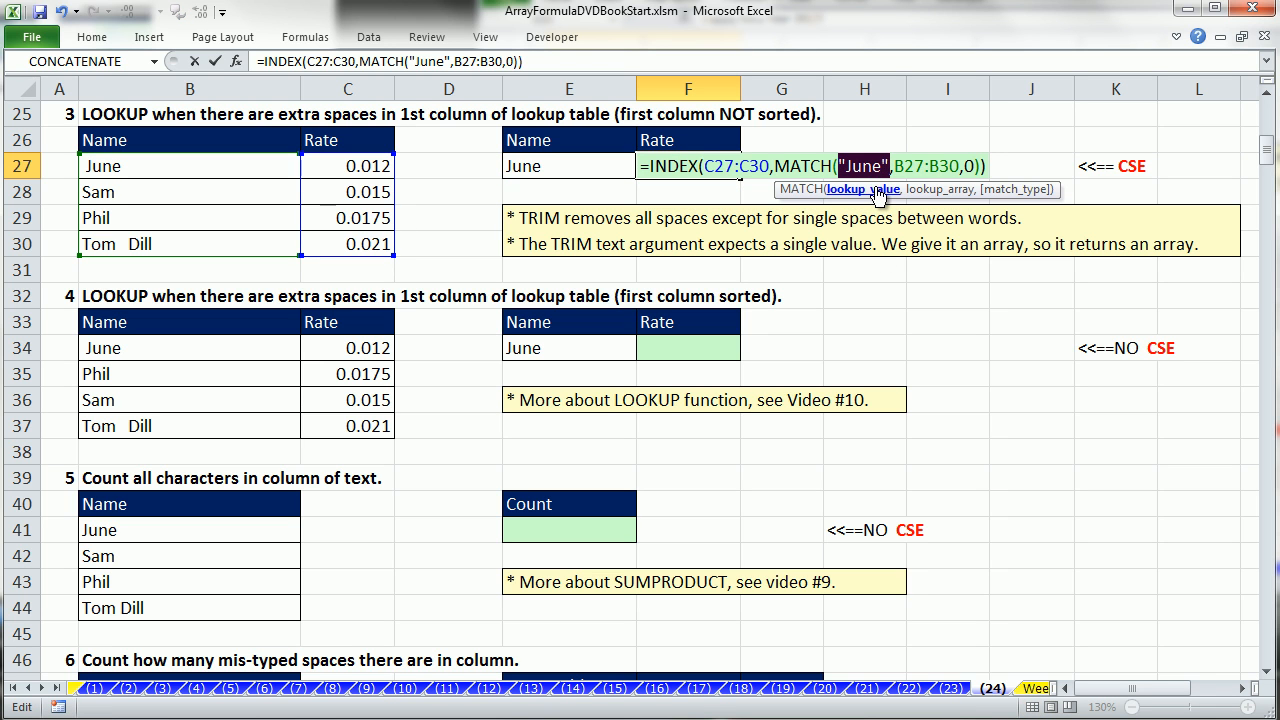
{"action": "key", "text": "ctrl+z"}
{"action": "double_click", "coordinate": [880, 166]}
{"action": "left_click", "coordinate": [920, 190]}
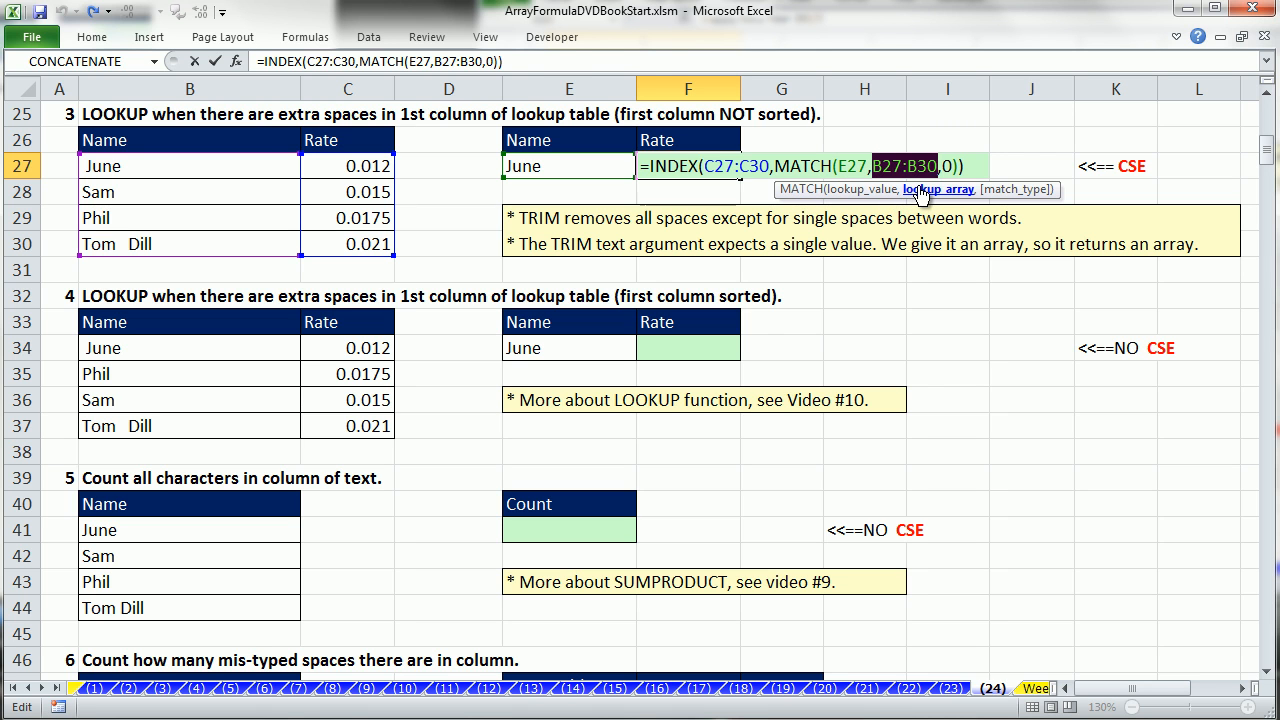
{"action": "key", "text": "F9"}
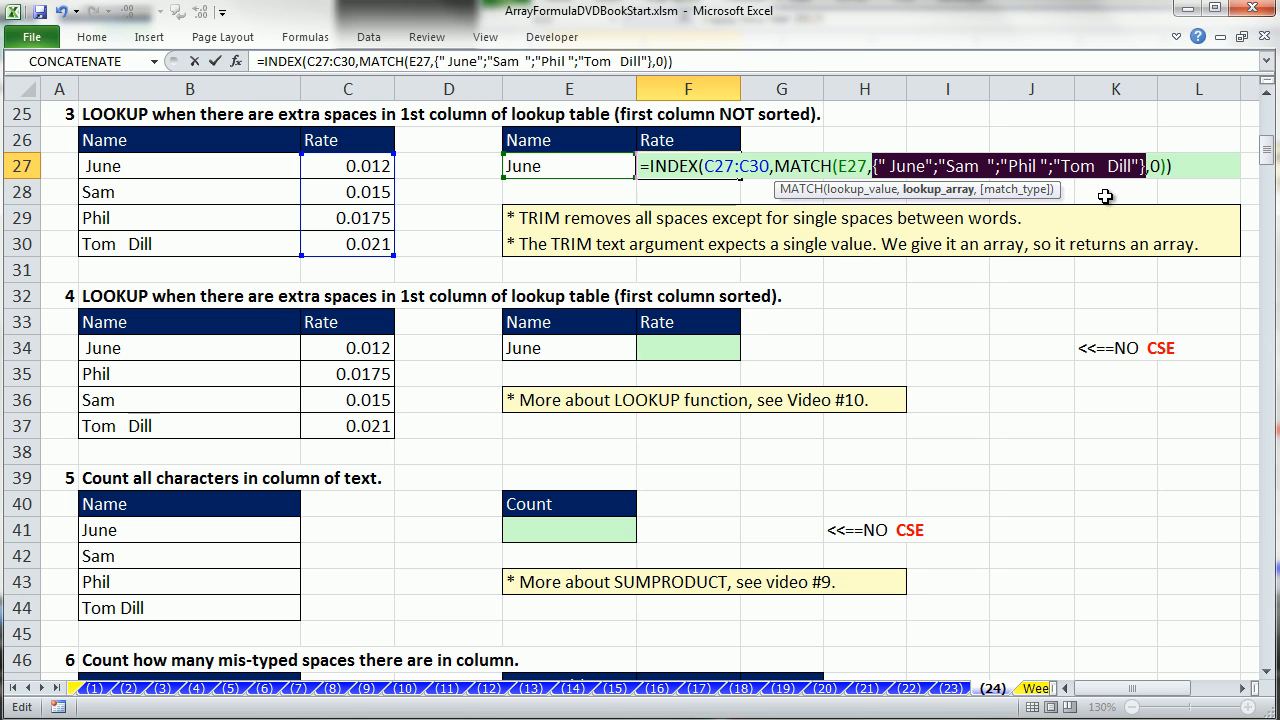
{"action": "key", "text": "ctrl+z"}
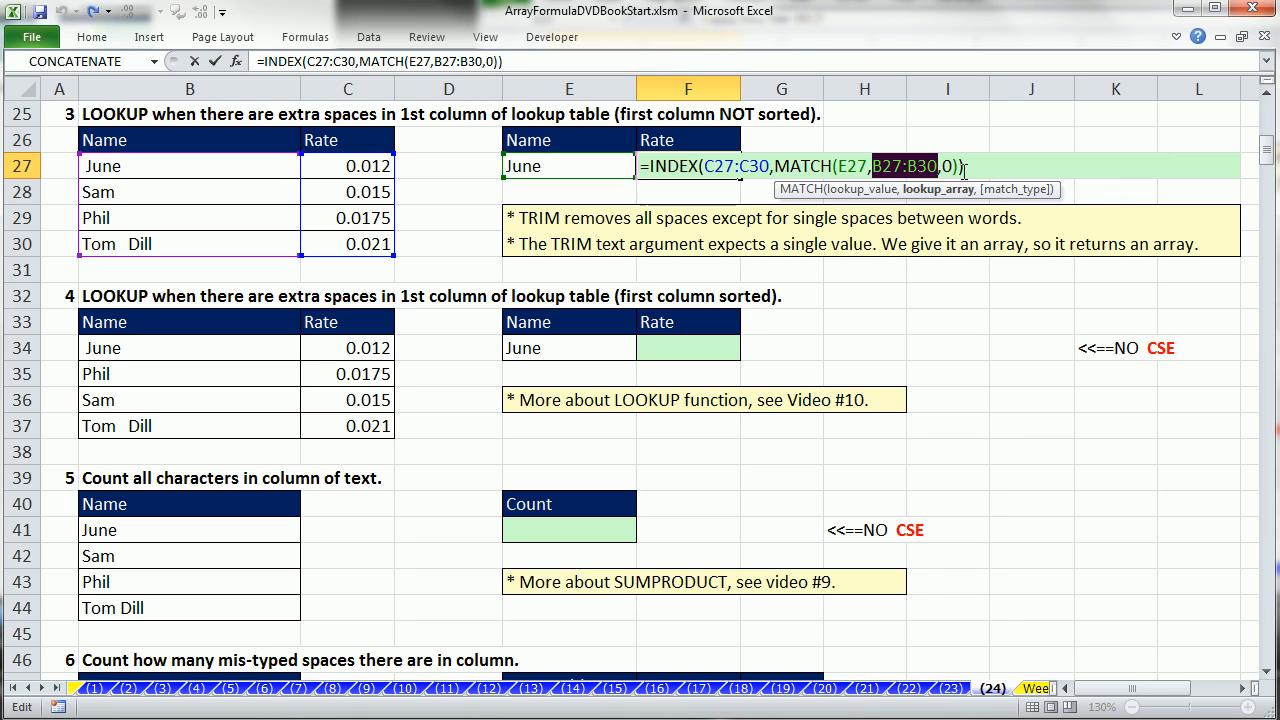
Wrap B27:B30 in TRIM within the F27 formula, preview the trimmed array, restore it, and enter the formula as an array formula.
{"action": "left_click", "coordinate": [876, 167]}
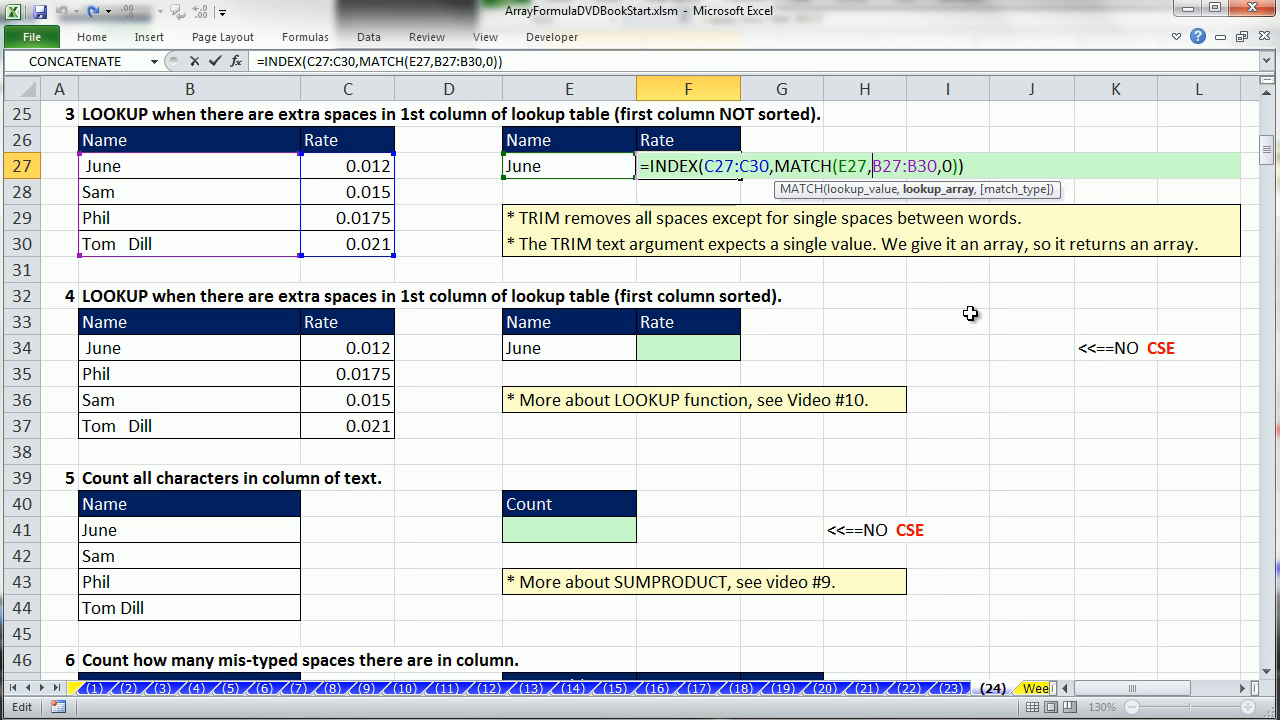
{"action": "type", "text": "trim"}
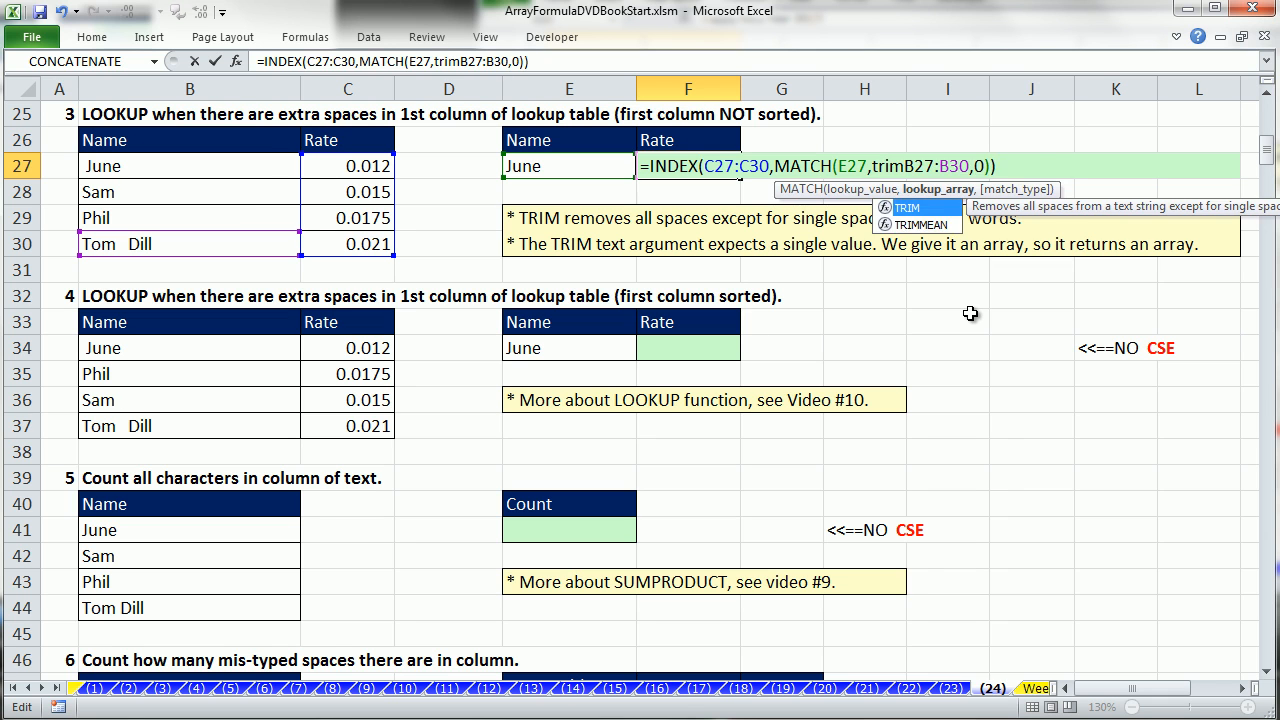
{"action": "key", "text": "Tab"}
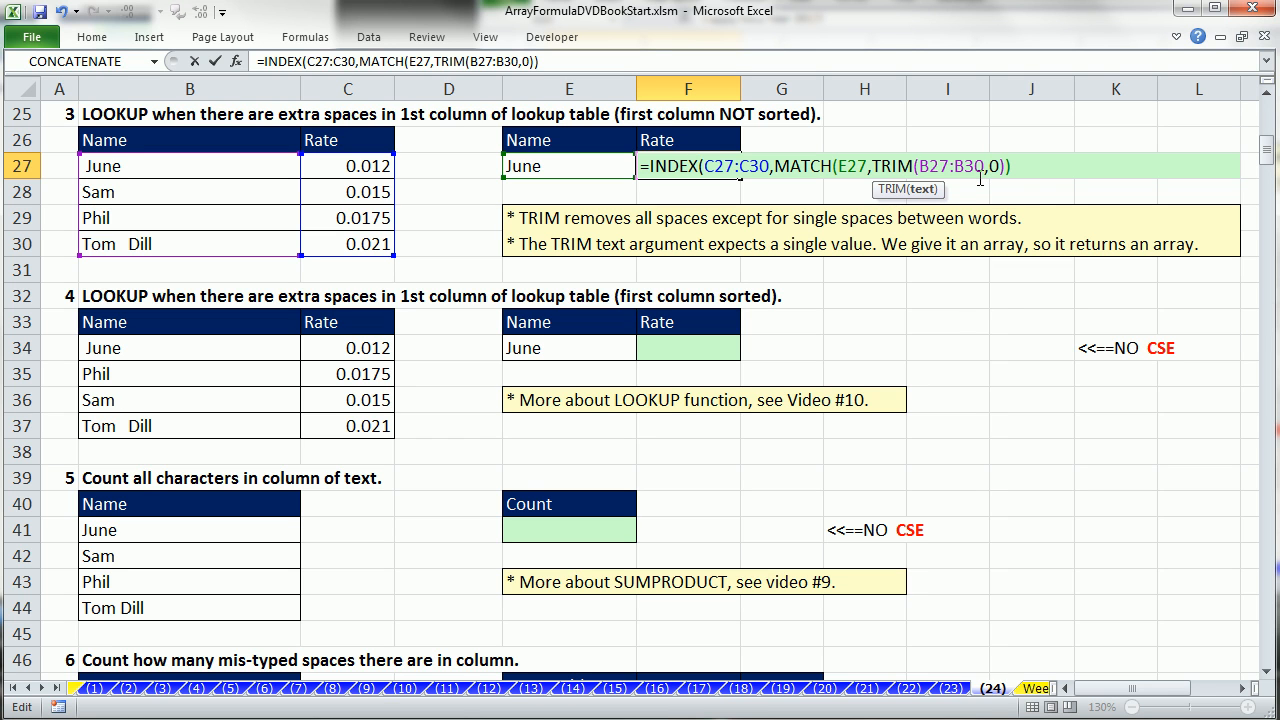
{"action": "type", "text": ")"}
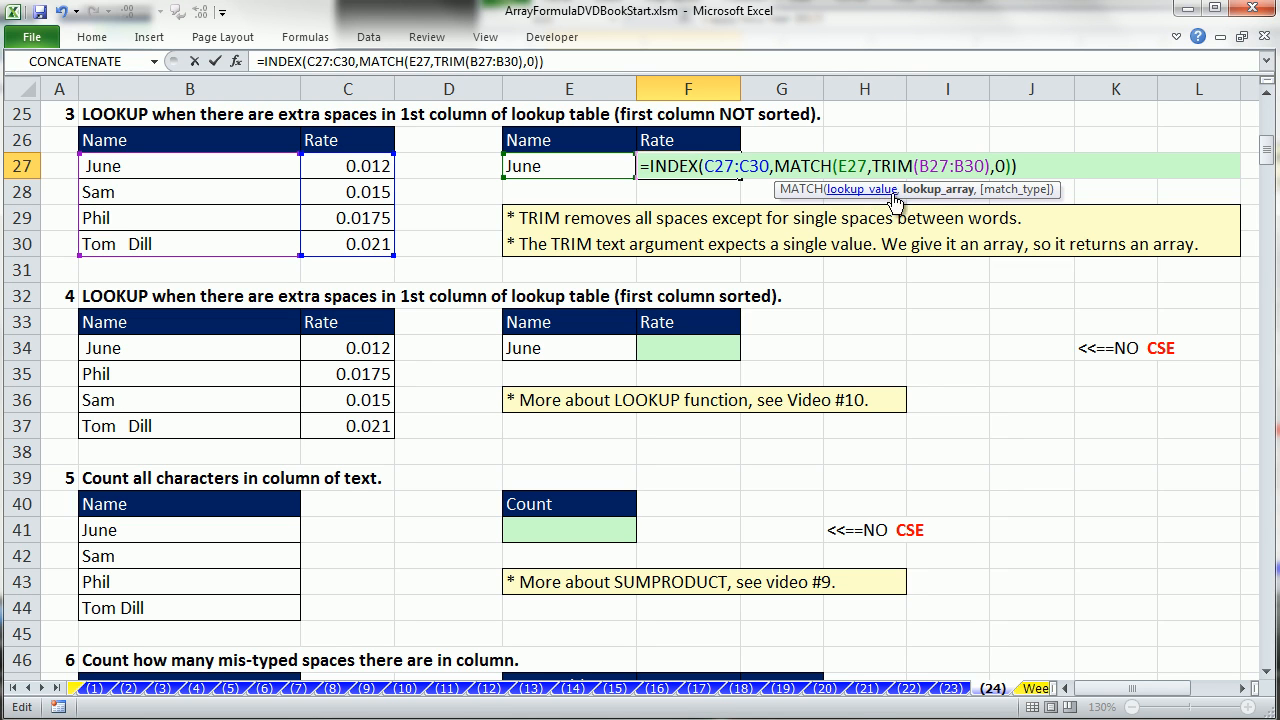
{"action": "left_click", "coordinate": [920, 190]}
{"action": "key", "text": "F9"}
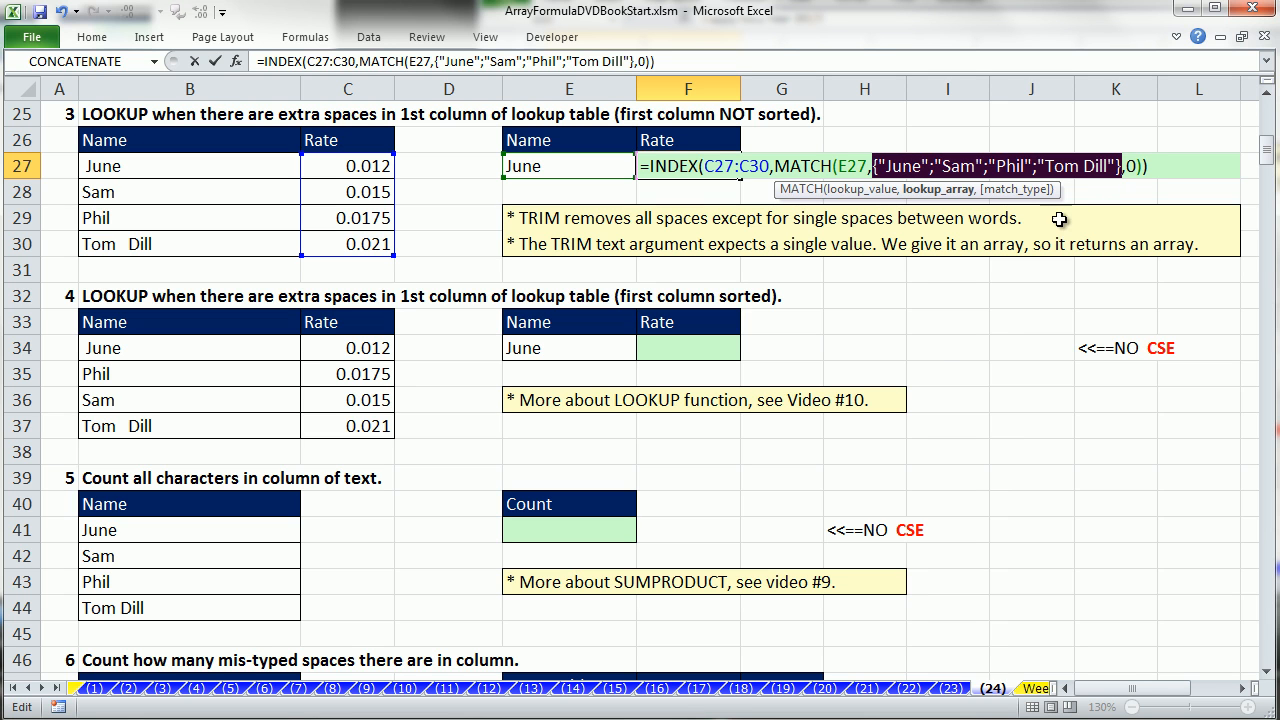
{"action": "key", "text": "ctrl+z"}
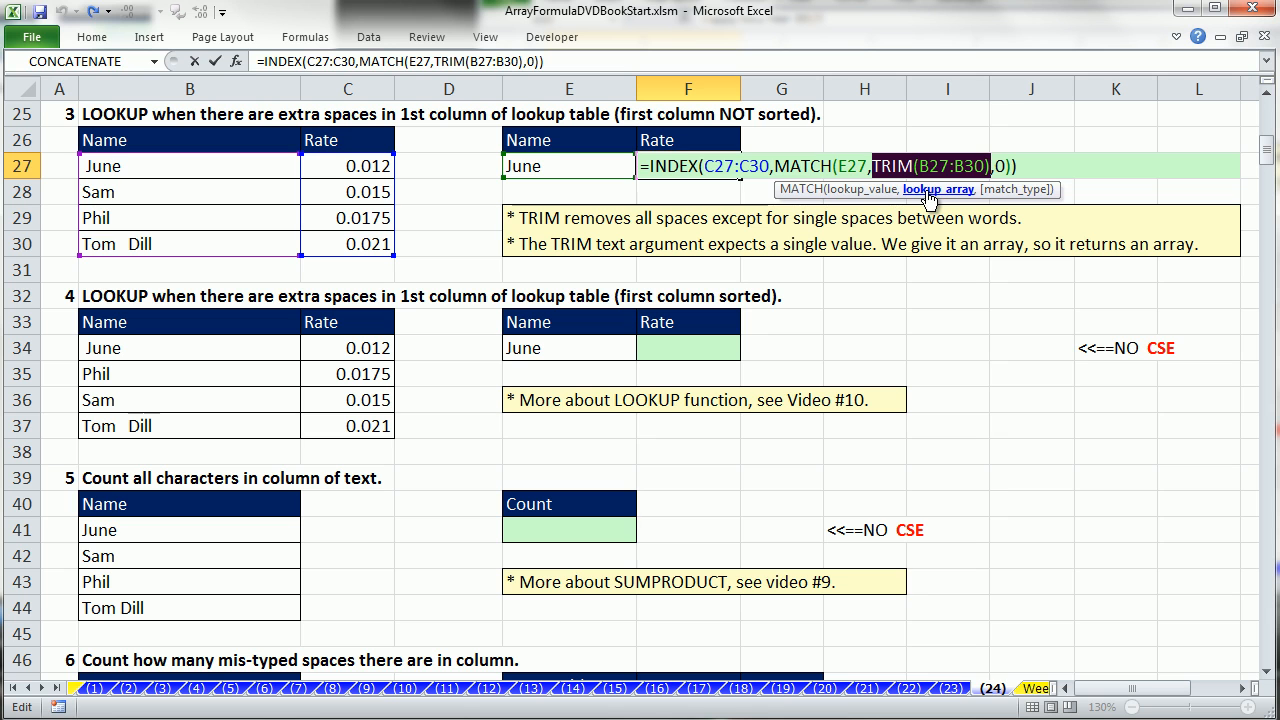
{"action": "key", "text": "ctrl+shift+Return"}
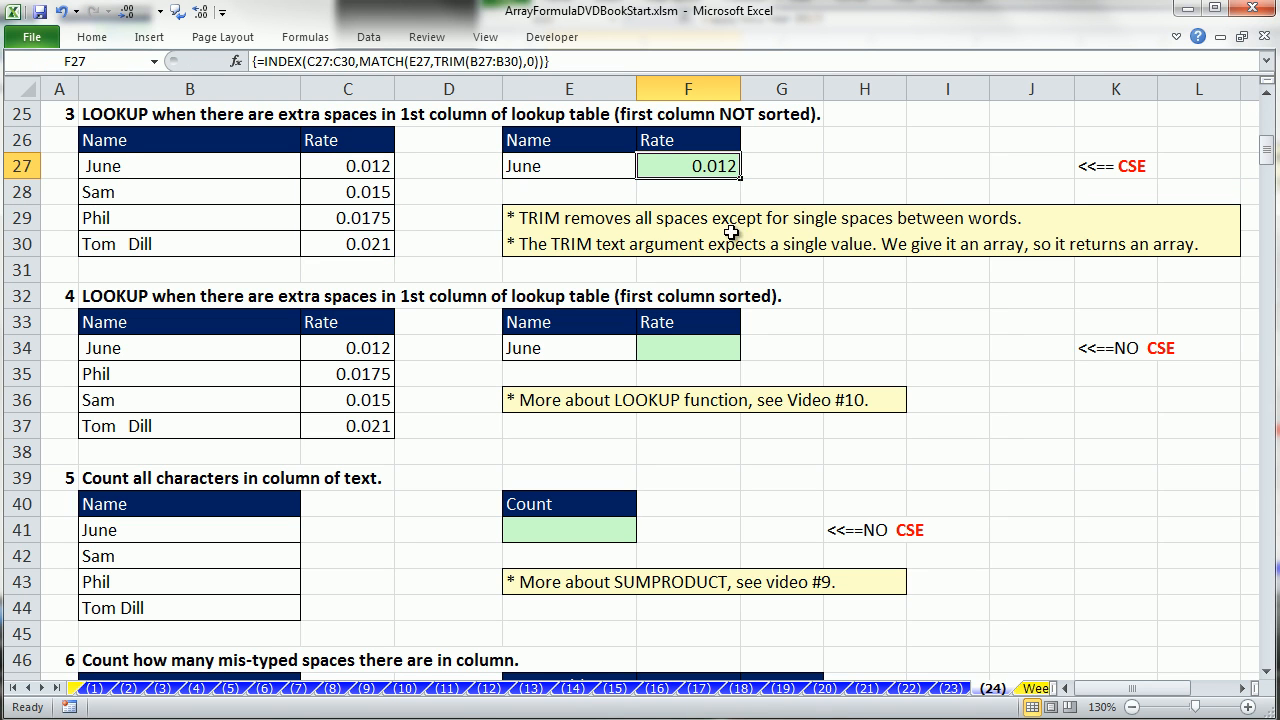
Test the F27 rate lookup by choosing the last name in the list of E27.
{"action": "left_click", "coordinate": [516, 168]}
{"action": "left_click", "coordinate": [645, 168]}
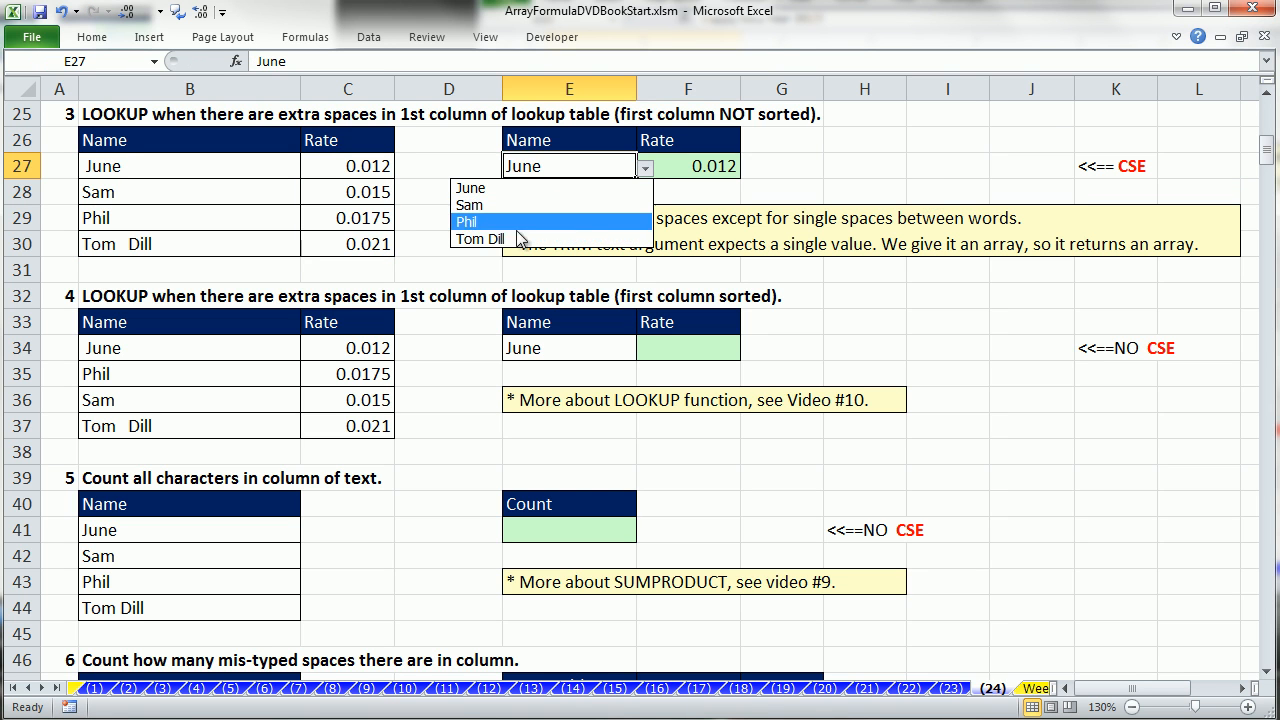
{"action": "left_click", "coordinate": [516, 240]}
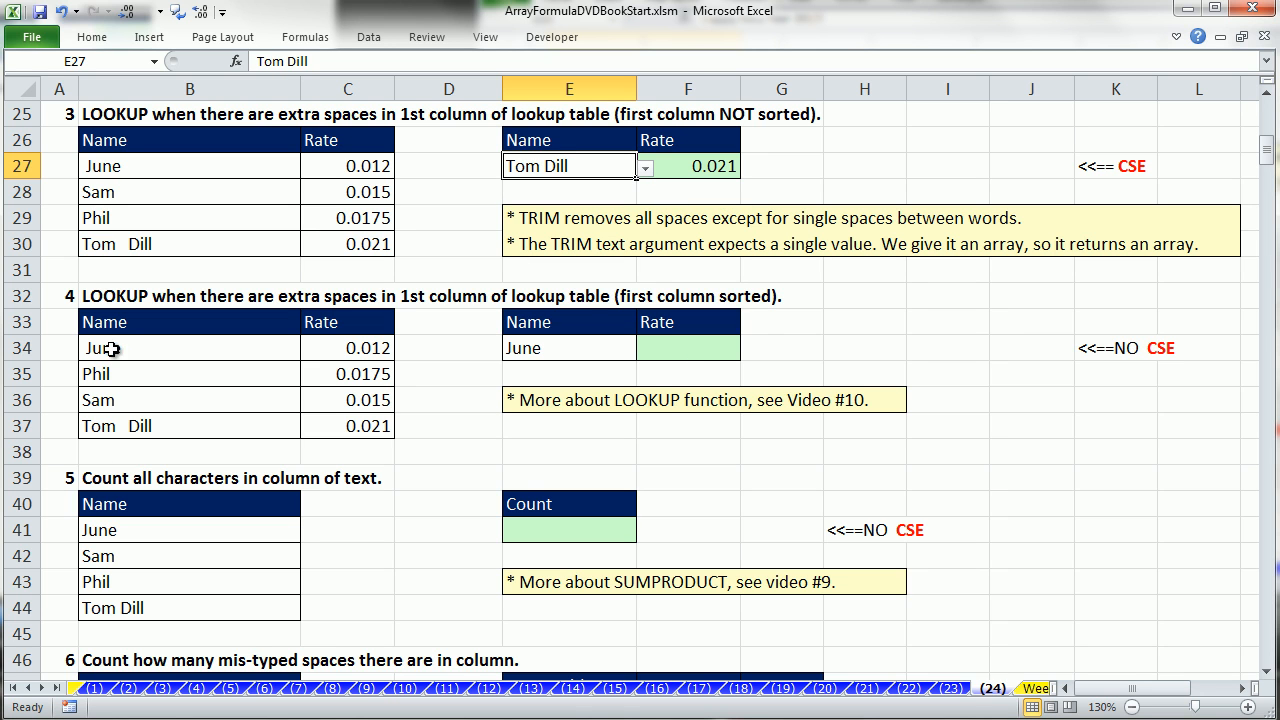
Start a LOOKUP formula in cell F34 with E34 as the lookup value.
{"action": "left_click", "coordinate": [684, 347]}
{"action": "type", "text": "=lo"}
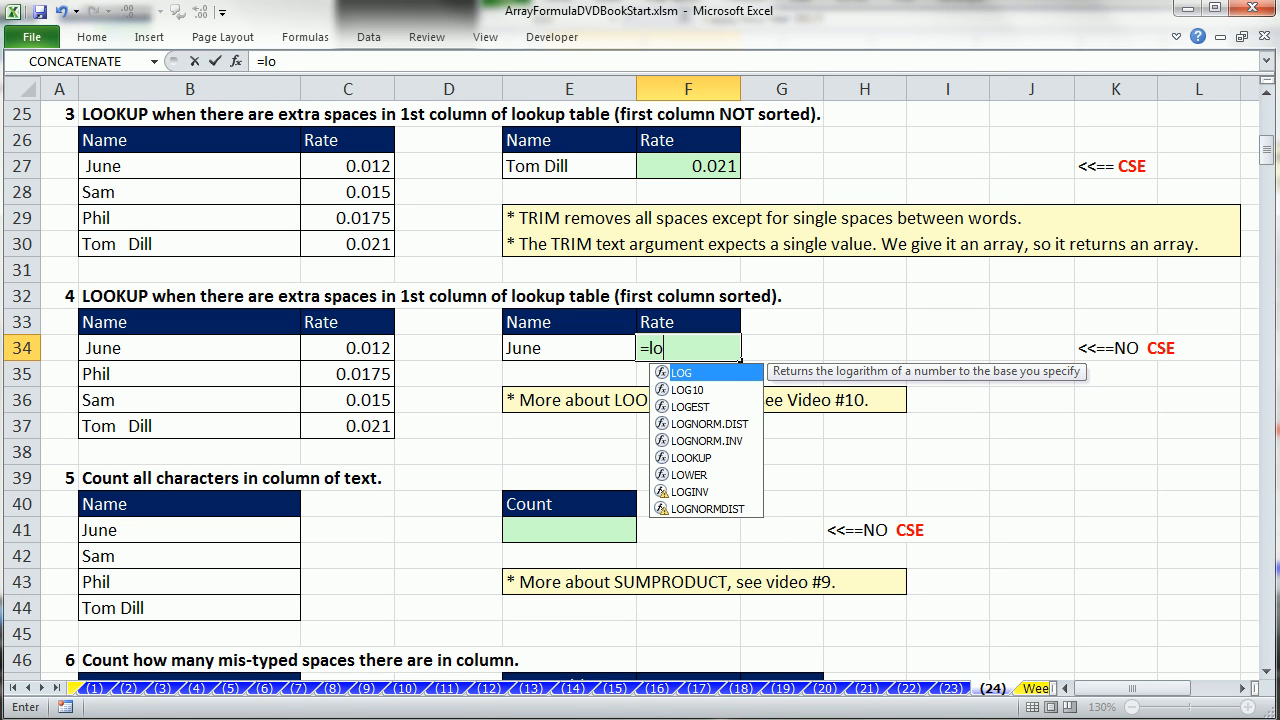
{"action": "key", "text": "Tab"}
{"action": "key", "text": "BackSpace"}
{"action": "key", "text": "BackSpace"}
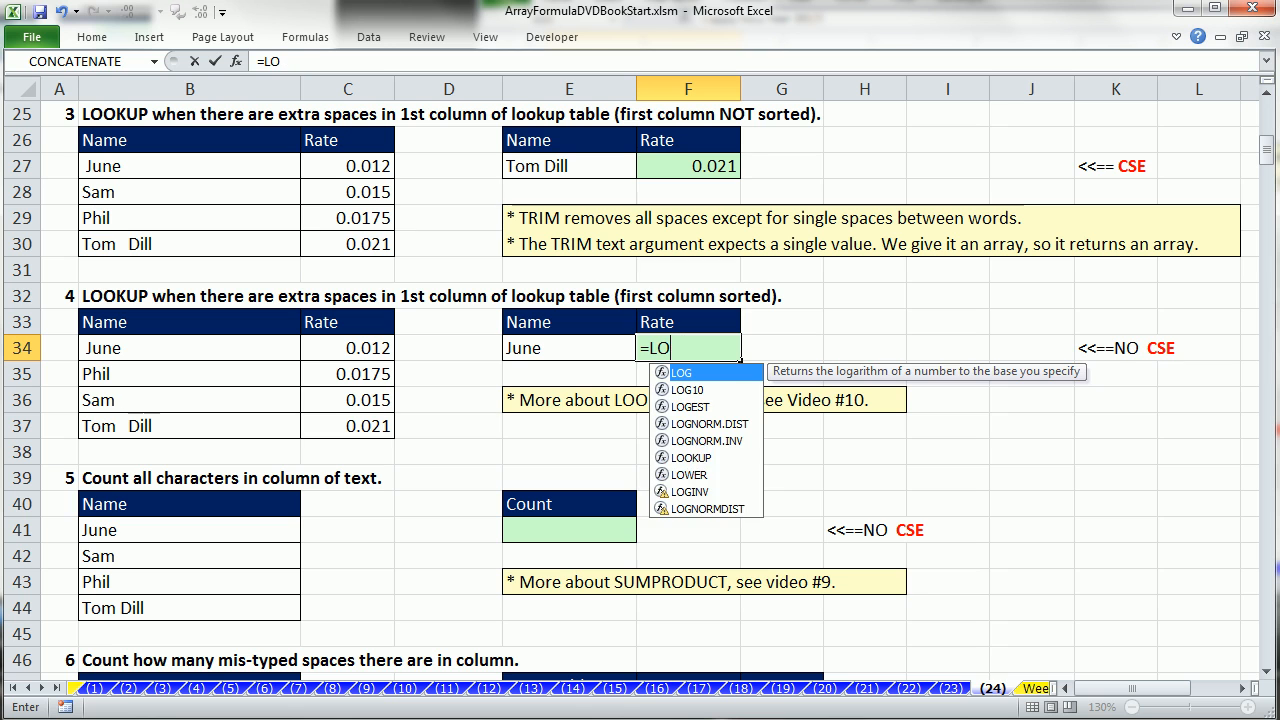
{"action": "type", "text": "o"}
{"action": "key", "text": "Tab"}
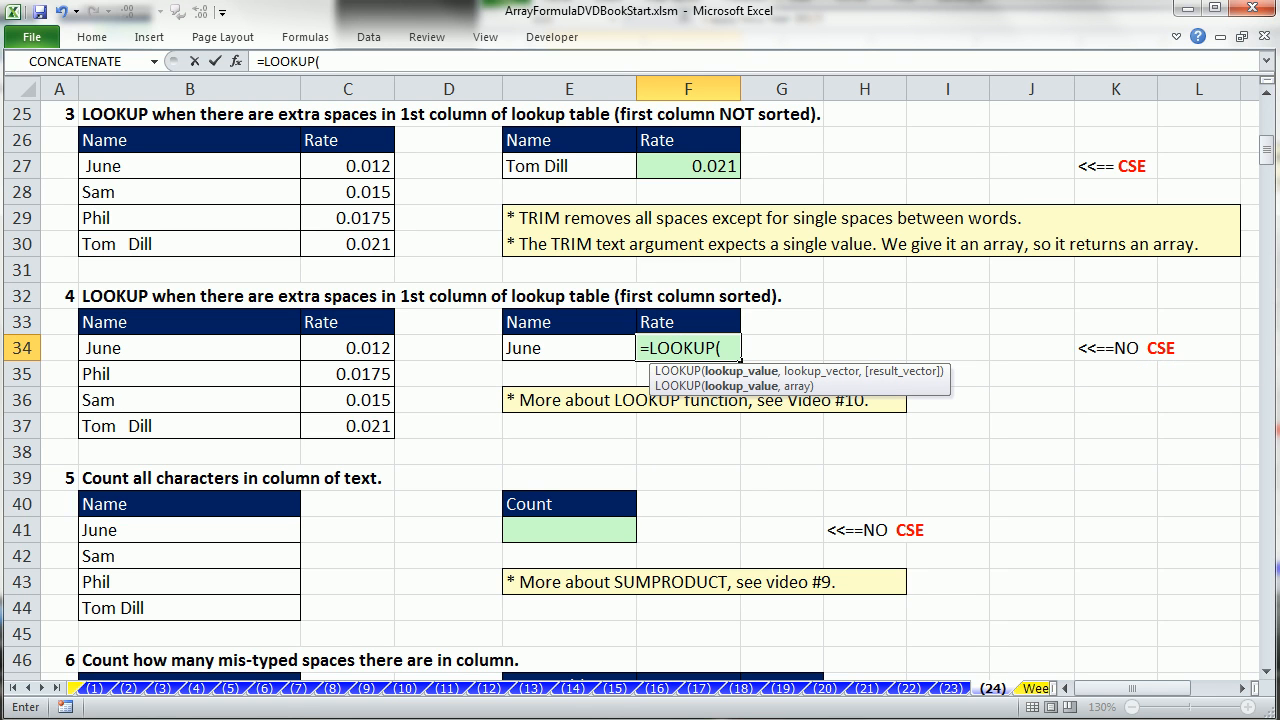
{"action": "left_click", "coordinate": [538, 352]}
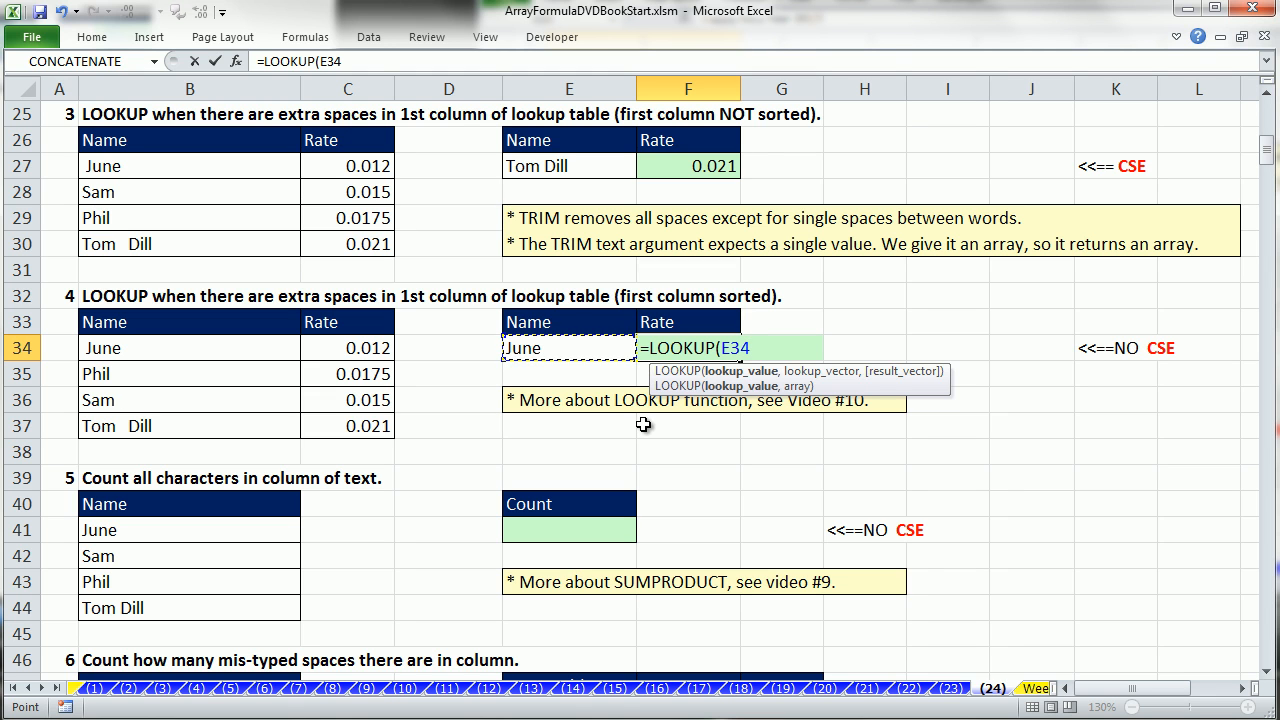
{"action": "type", "text": ","}
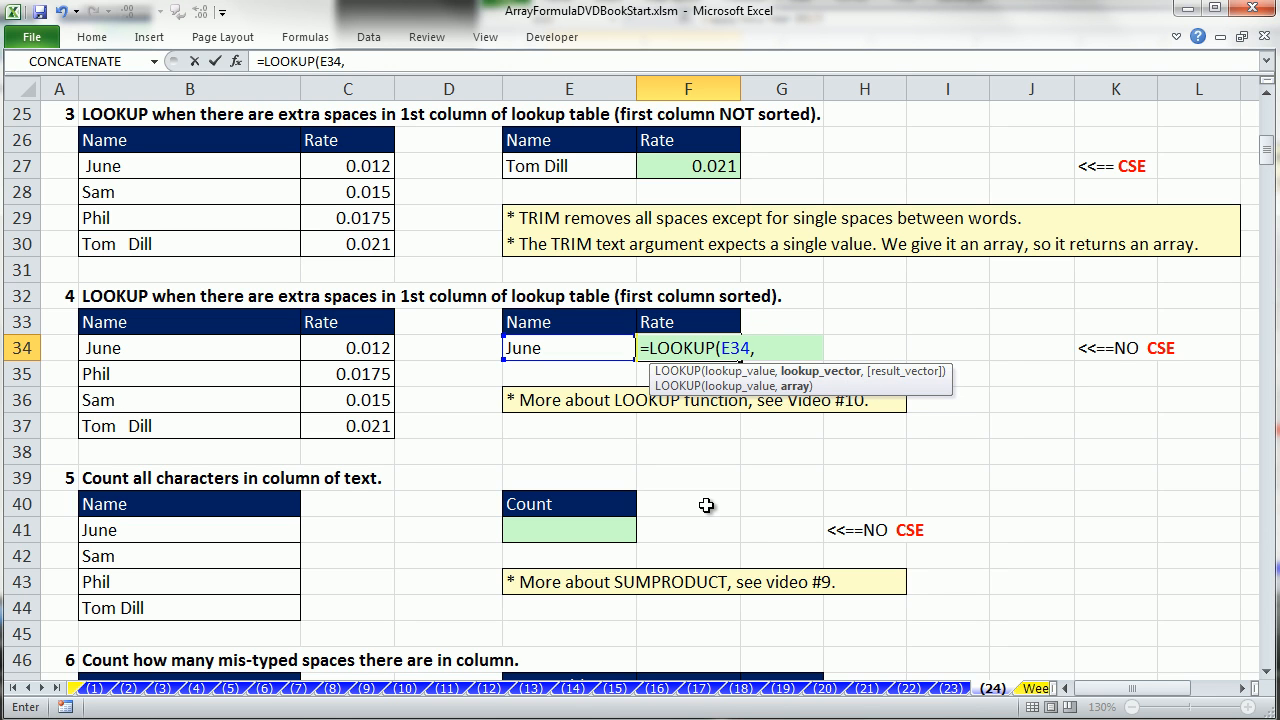
Add TRIM(B34:B37) as lookup vector and C34:C37 as result vector, and enter F34 as a regular formula.
{"action": "type", "text": "tri"}
{"action": "key", "text": "Tab"}
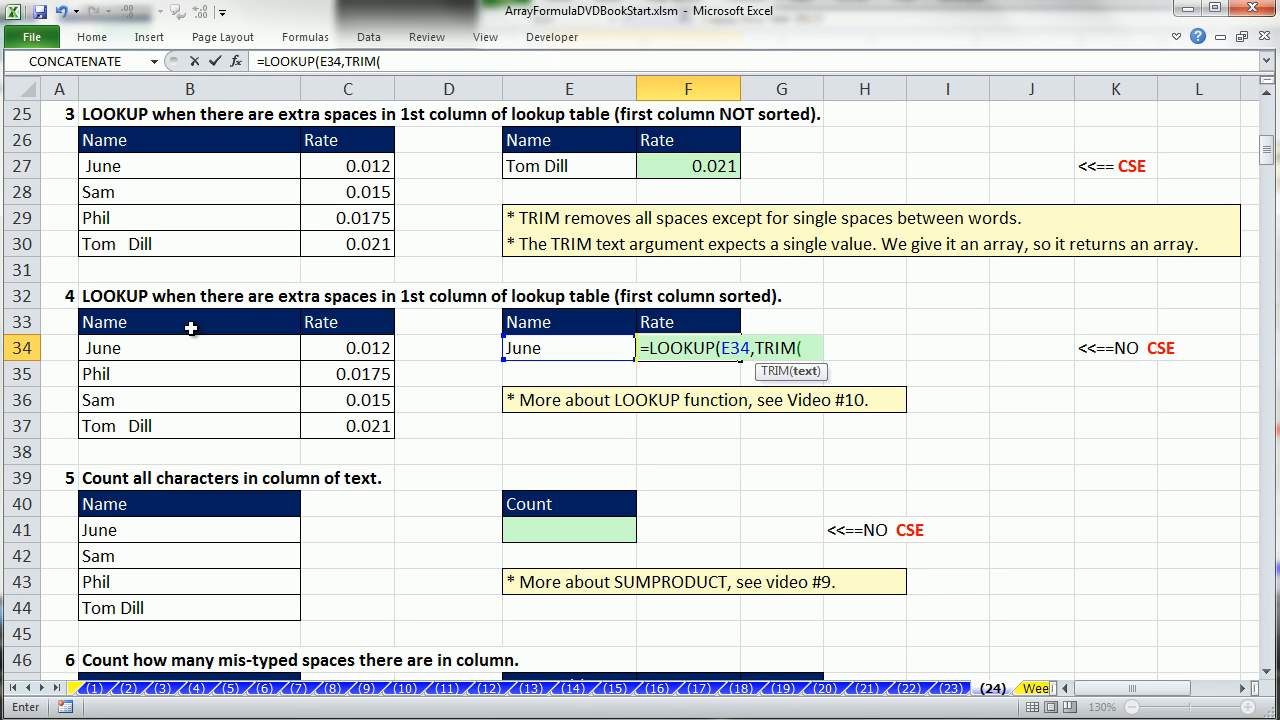
{"action": "left_click_drag", "start_coordinate": [177, 345], "coordinate": [185, 425]}
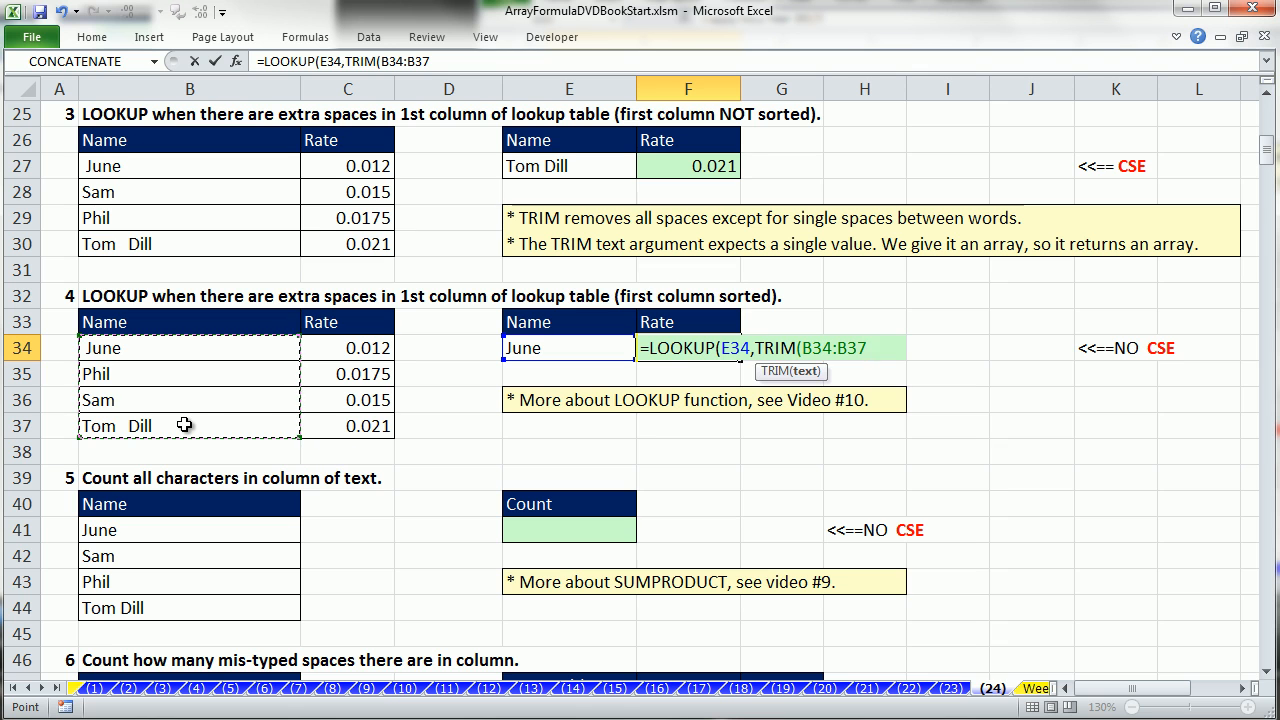
{"action": "type", "text": ")"}
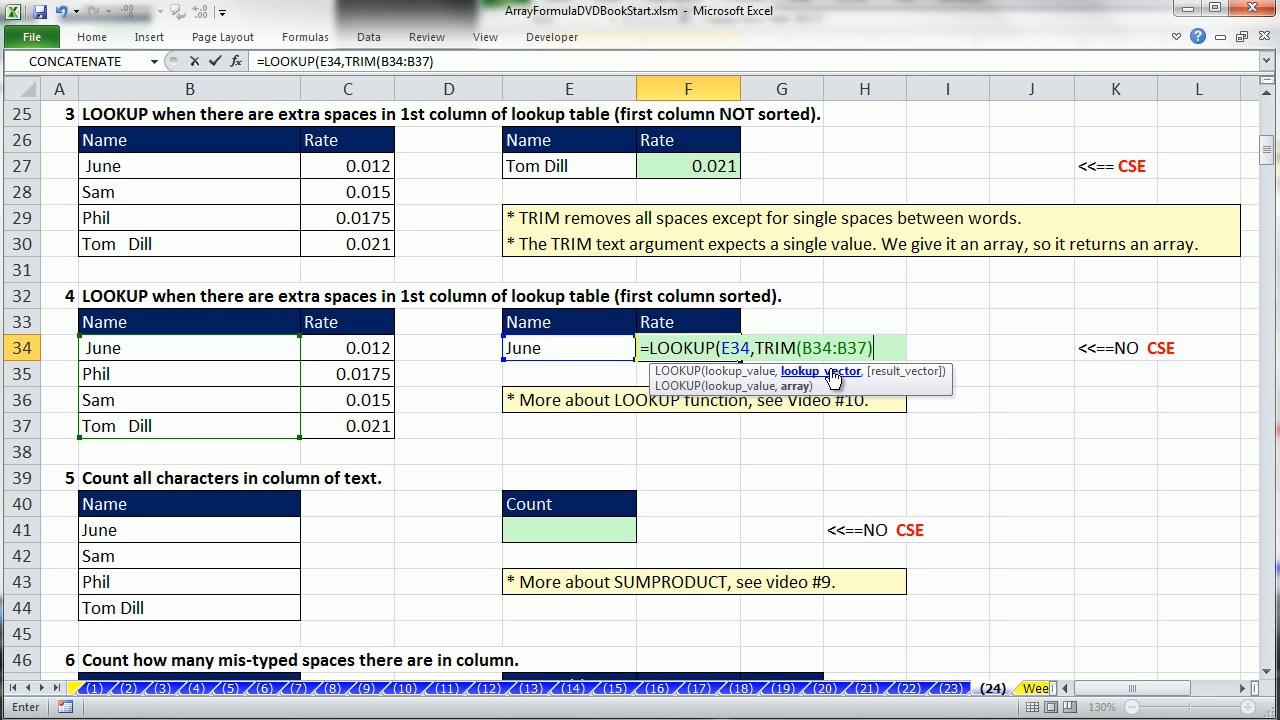
{"action": "type", "text": ","}
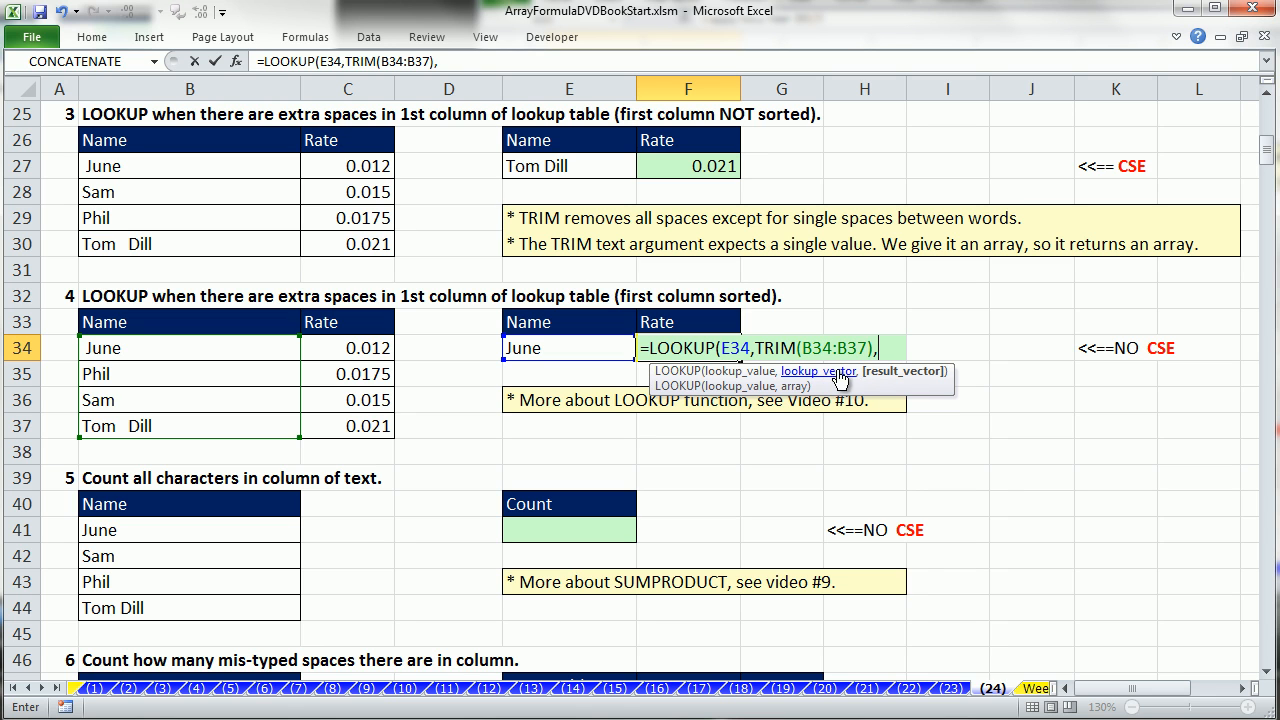
{"action": "left_click_drag", "start_coordinate": [357, 348], "coordinate": [357, 425]}
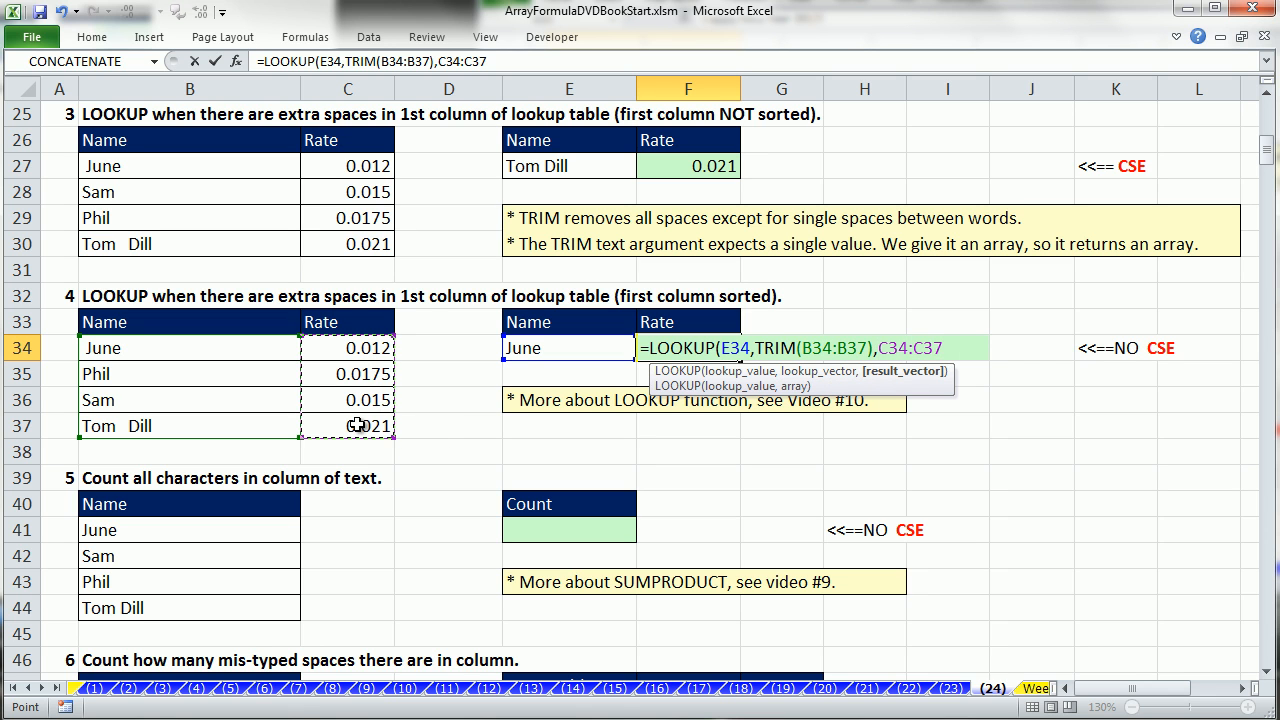
{"action": "type", "text": ")"}
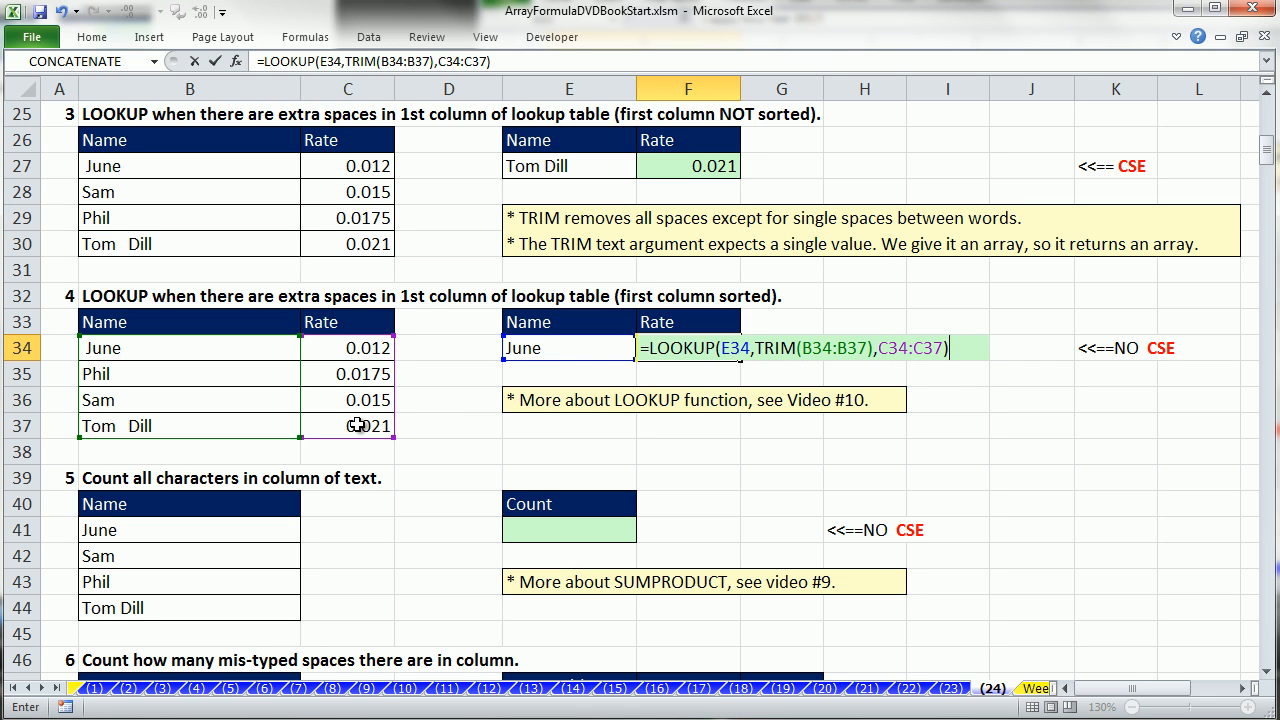
{"action": "key", "text": "ctrl+Return"}
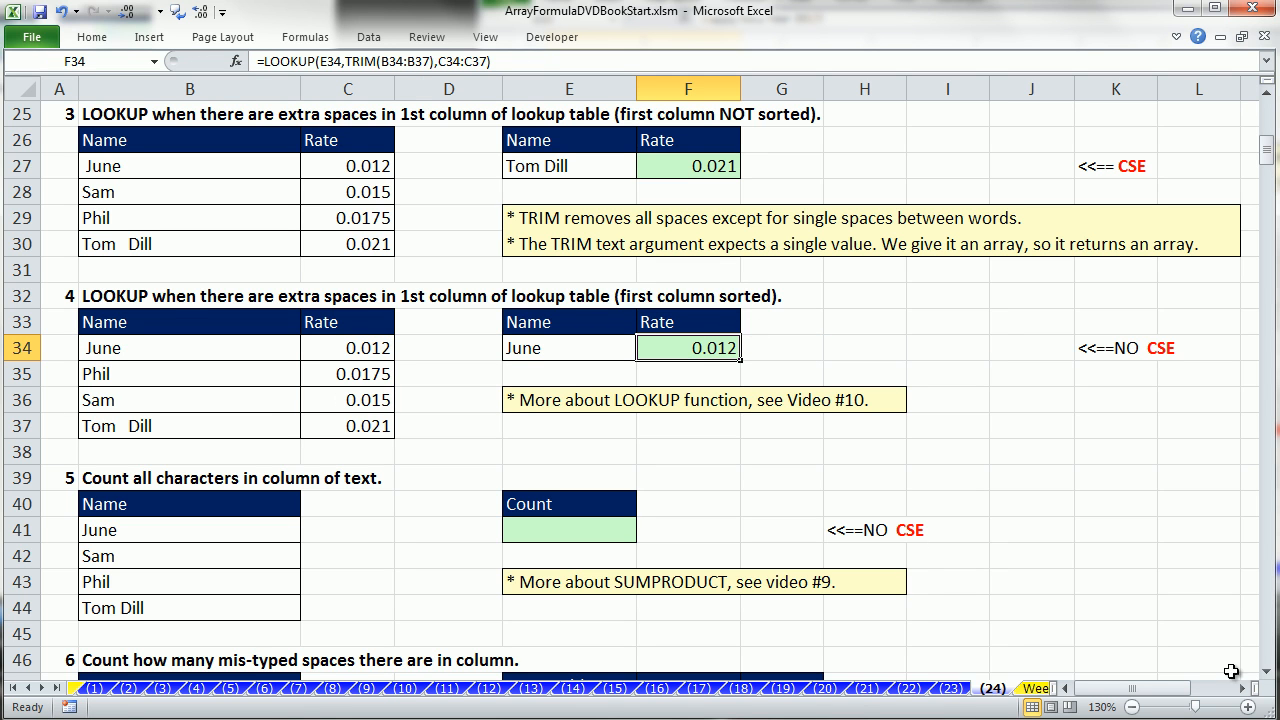
Write the formula =LEN(B41:B44) in the Count cell E41 of example 5, leaving it open for editing.
{"action": "left_click", "coordinate": [1267, 676]}
{"action": "left_click_drag", "start_coordinate": [1267, 676], "coordinate": [1267, 676]}
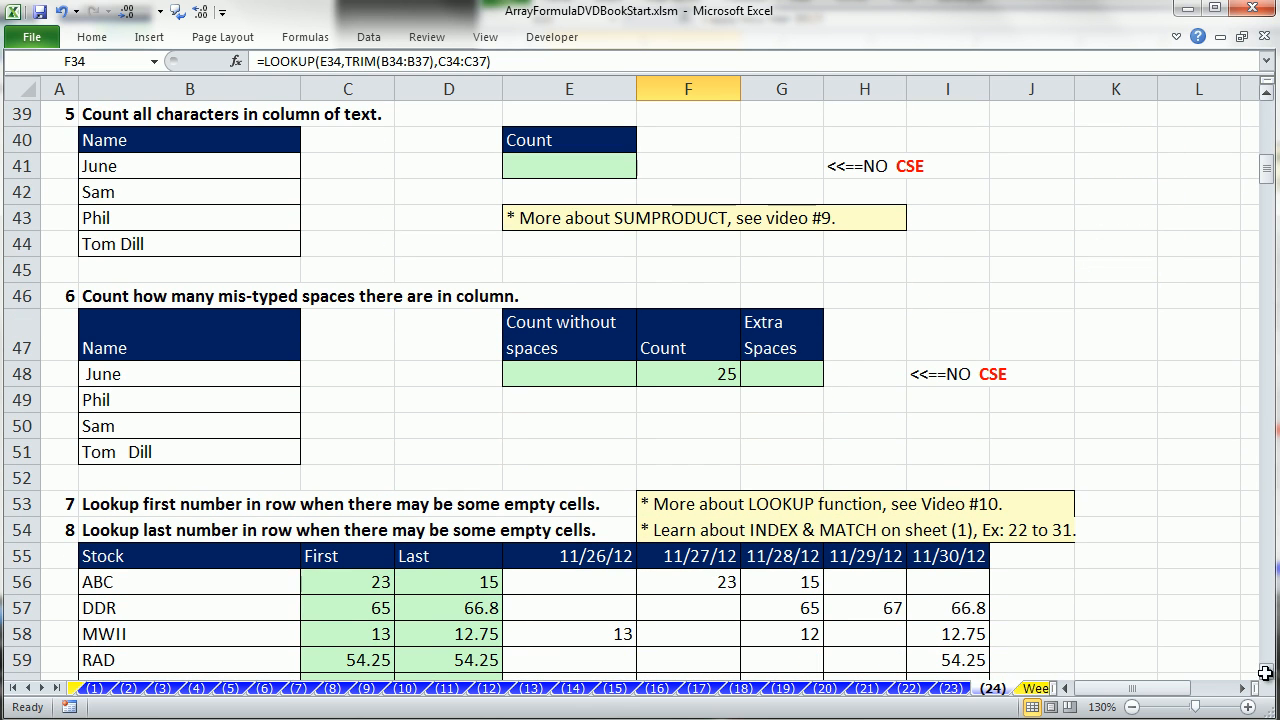
{"action": "left_click_drag", "start_coordinate": [91, 166], "coordinate": [108, 244]}
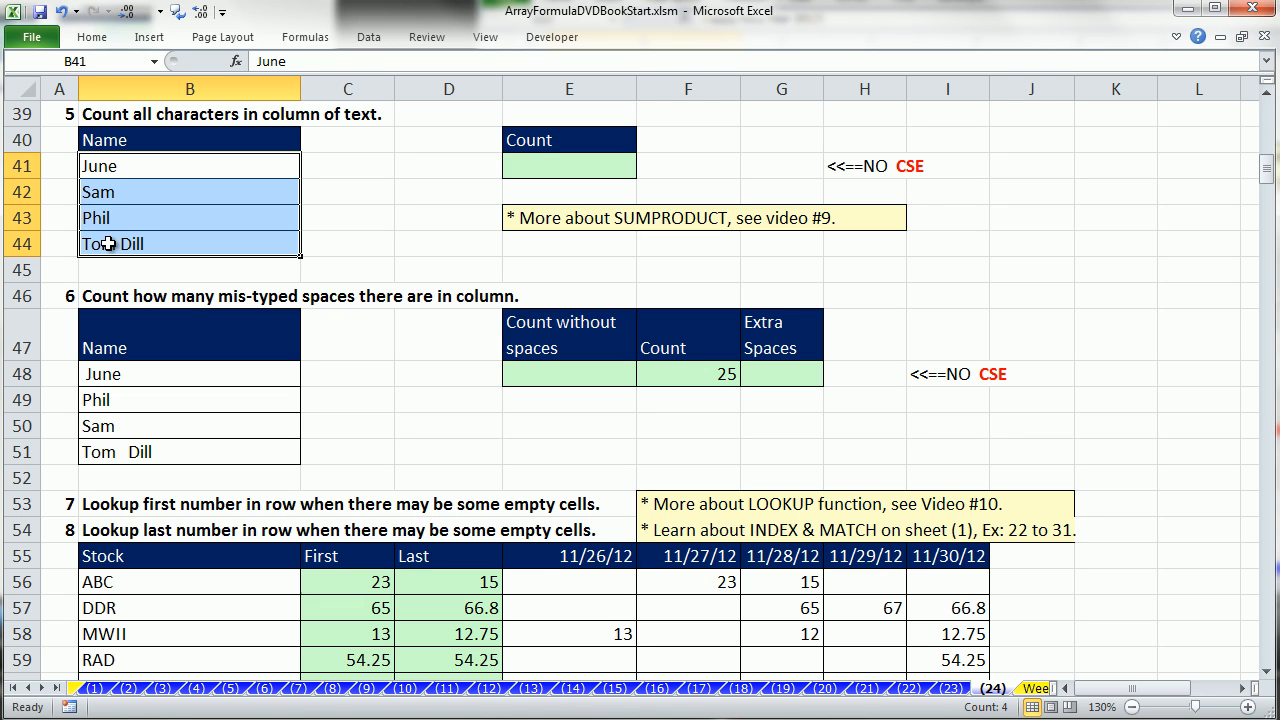
{"action": "left_click", "coordinate": [575, 171]}
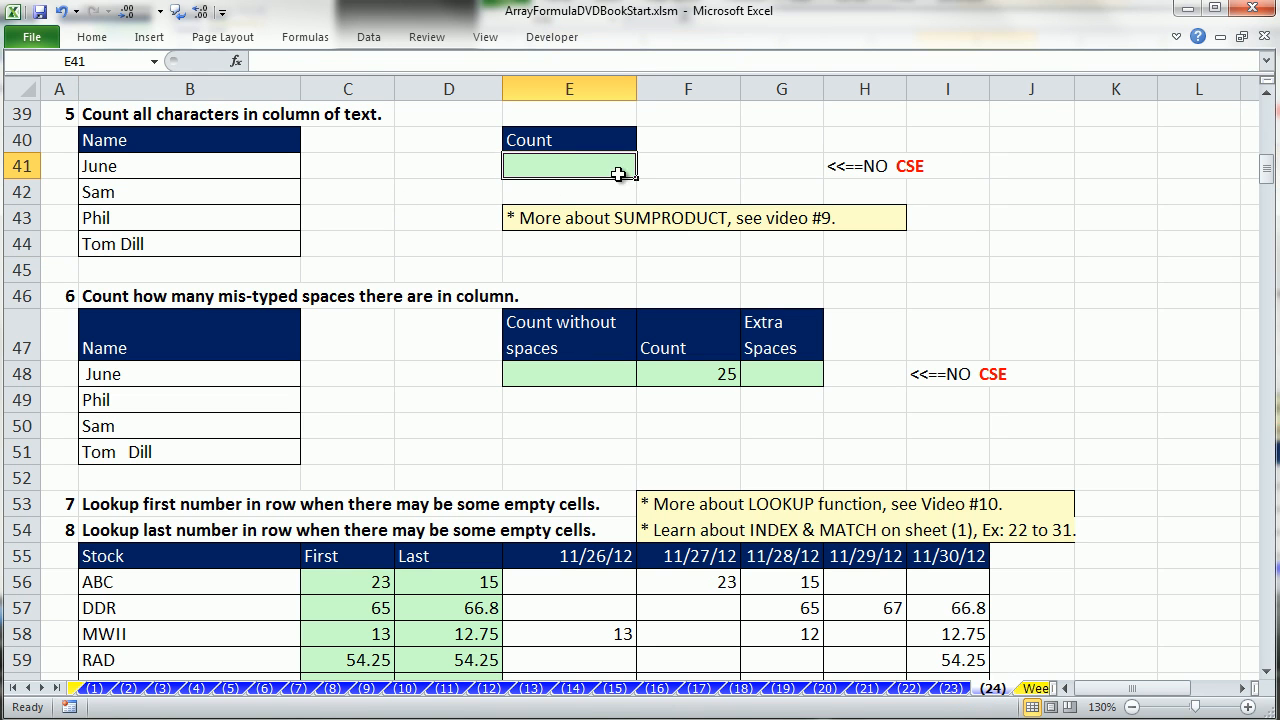
{"action": "type", "text": "=len"}
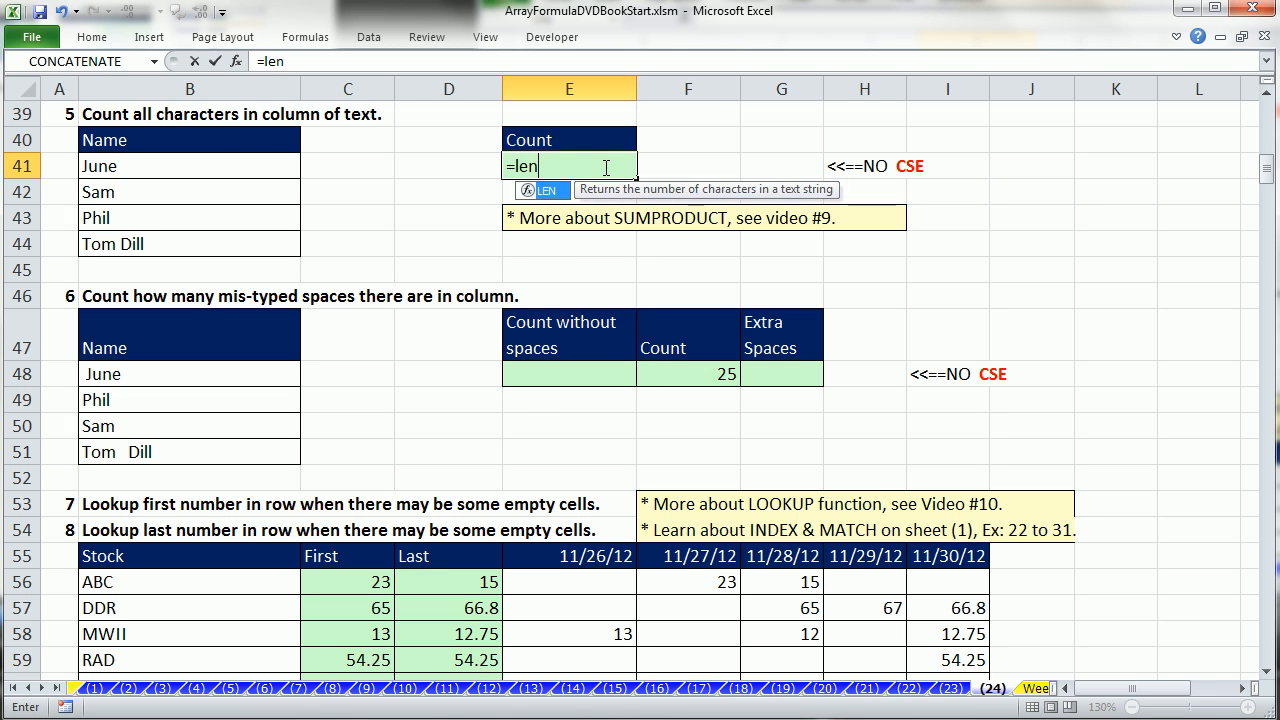
{"action": "key", "text": "Tab"}
{"action": "left_click_drag", "start_coordinate": [220, 166], "coordinate": [220, 243]}
{"action": "type", "text": ")"}
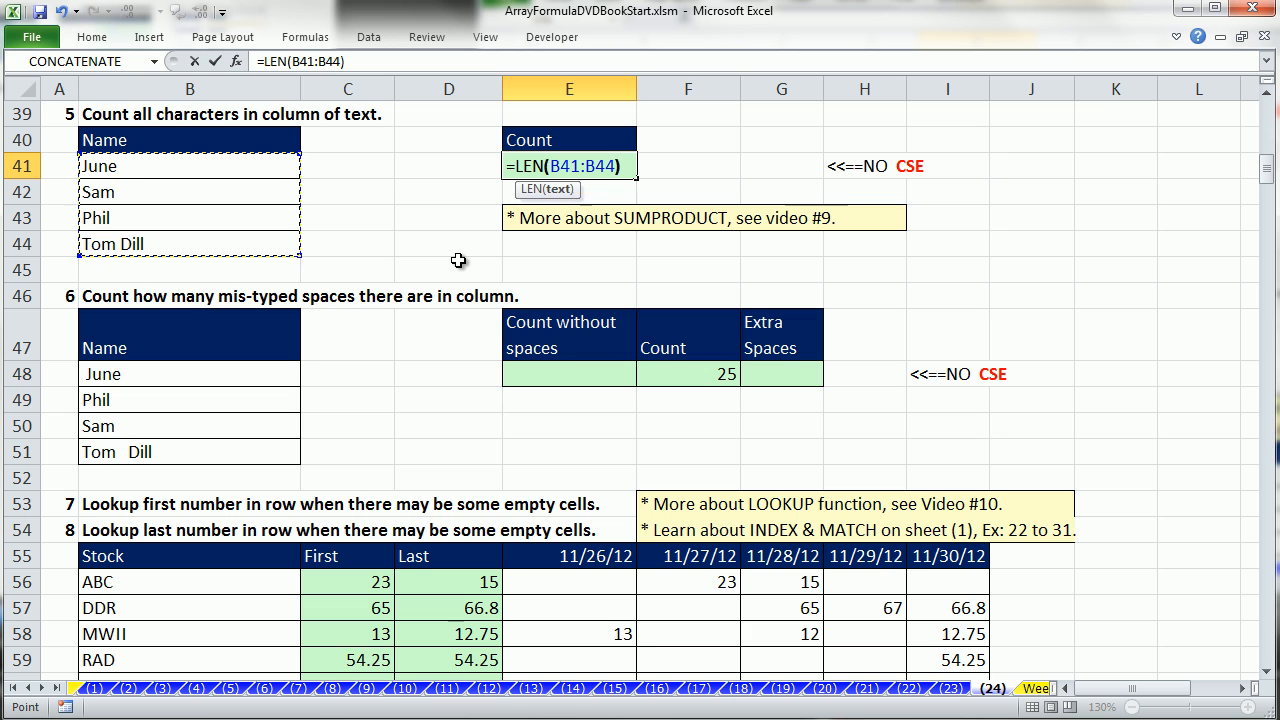
Evaluate LEN(B41:B44) in E41 to view its array of character counts, and restore the expression.
{"action": "left_click", "coordinate": [549, 168]}
{"action": "left_click_drag", "start_coordinate": [630, 166], "coordinate": [513, 166]}
{"action": "key", "text": "F9"}
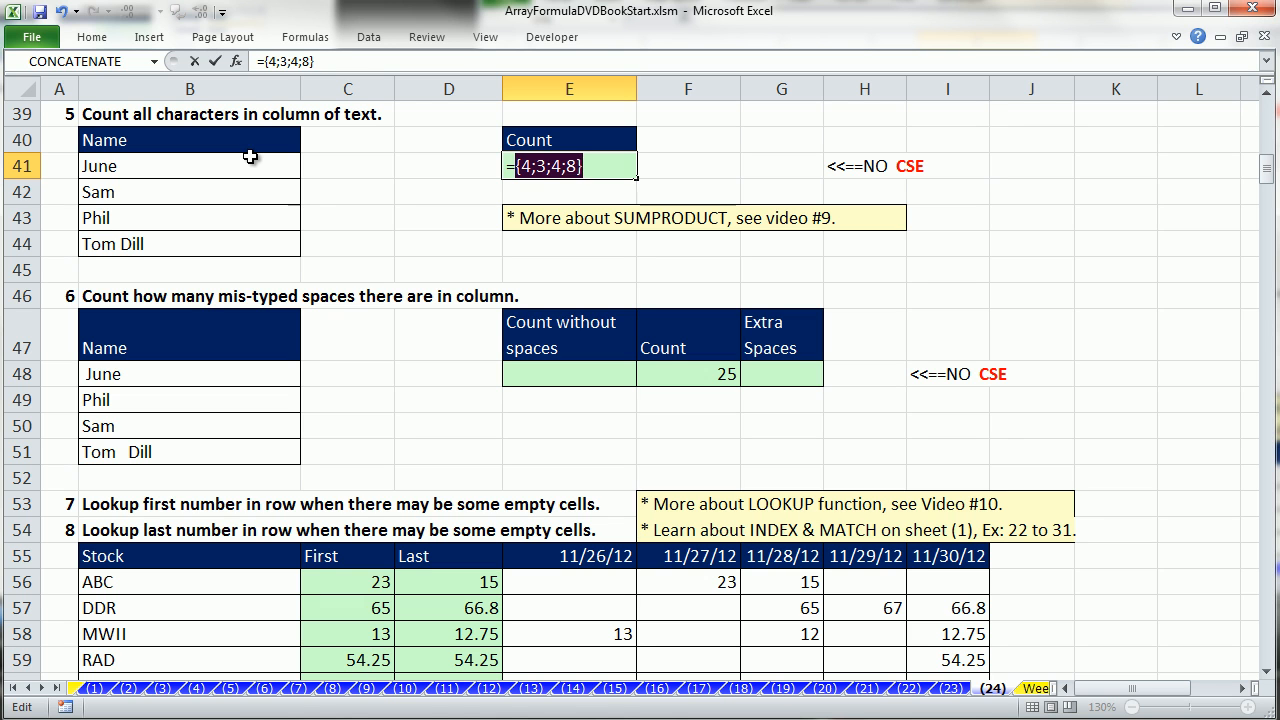
{"action": "key", "text": "ctrl+z"}
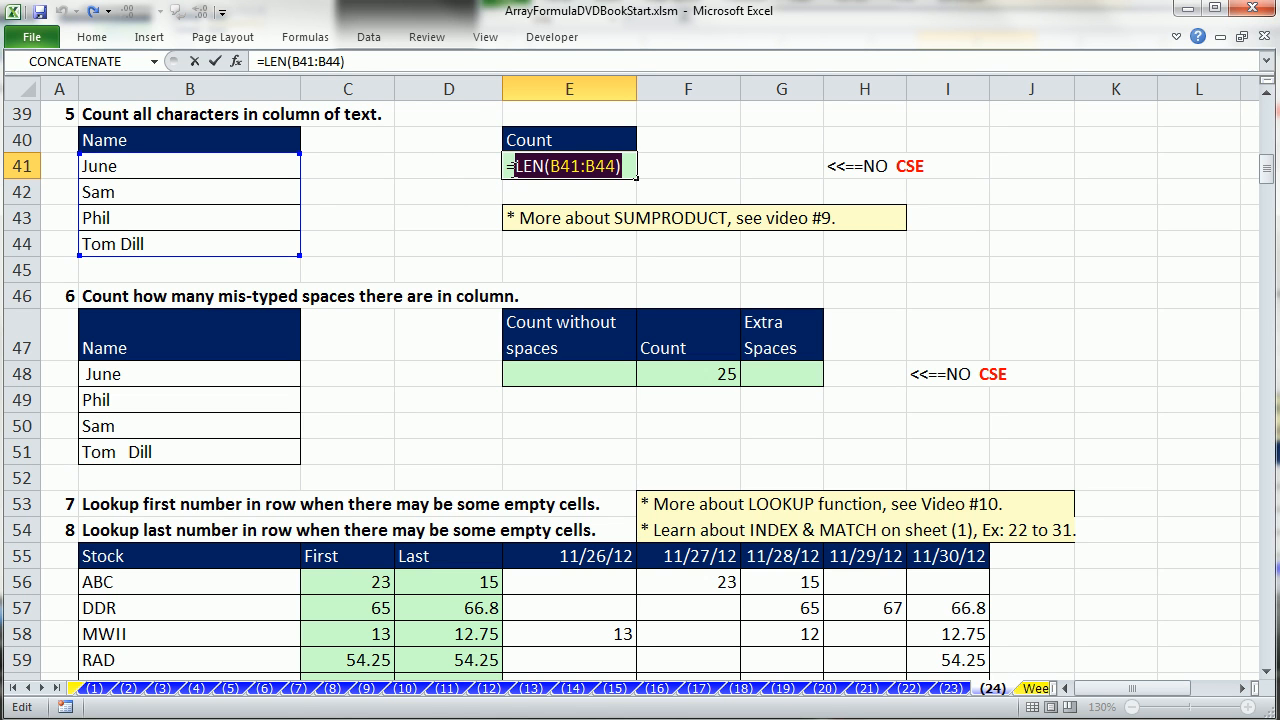
{"action": "key", "text": "Left"}
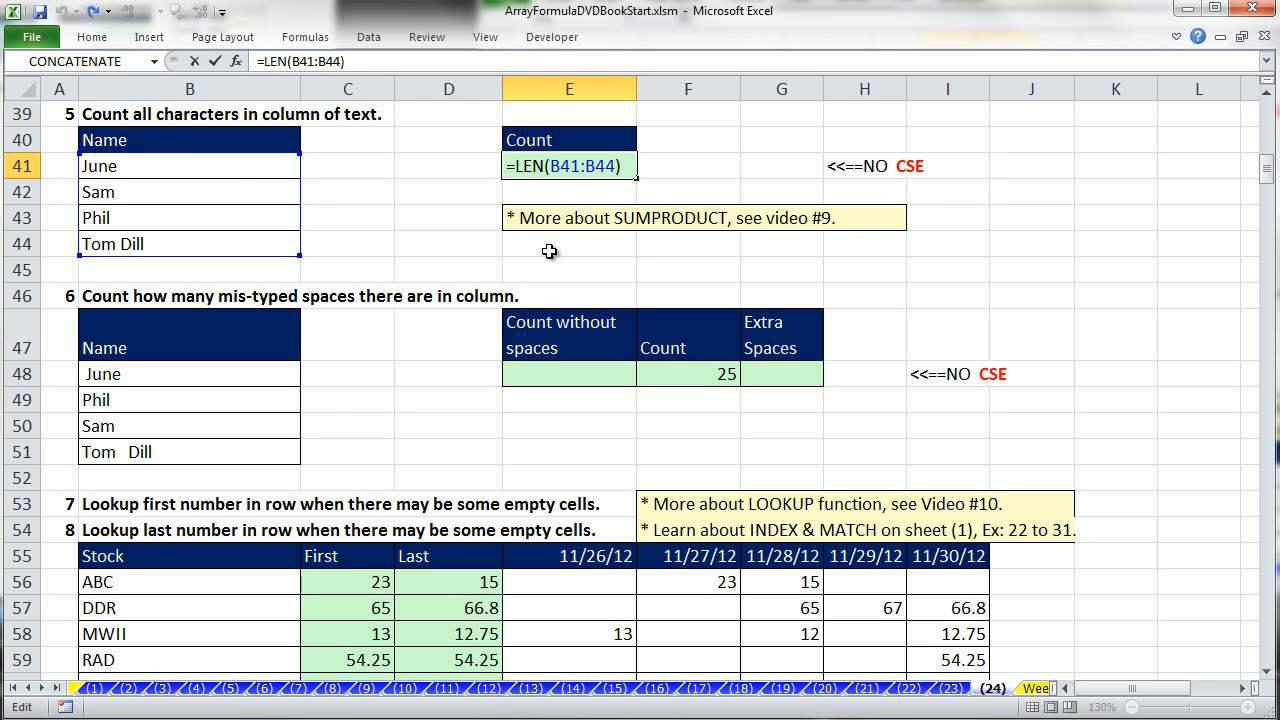
Wrap LEN(B41:B44) in SUMPRODUCT in cell E41 and enter it as a regular formula.
{"action": "type", "text": "sum"}
{"action": "double_click", "coordinate": [549, 253]}
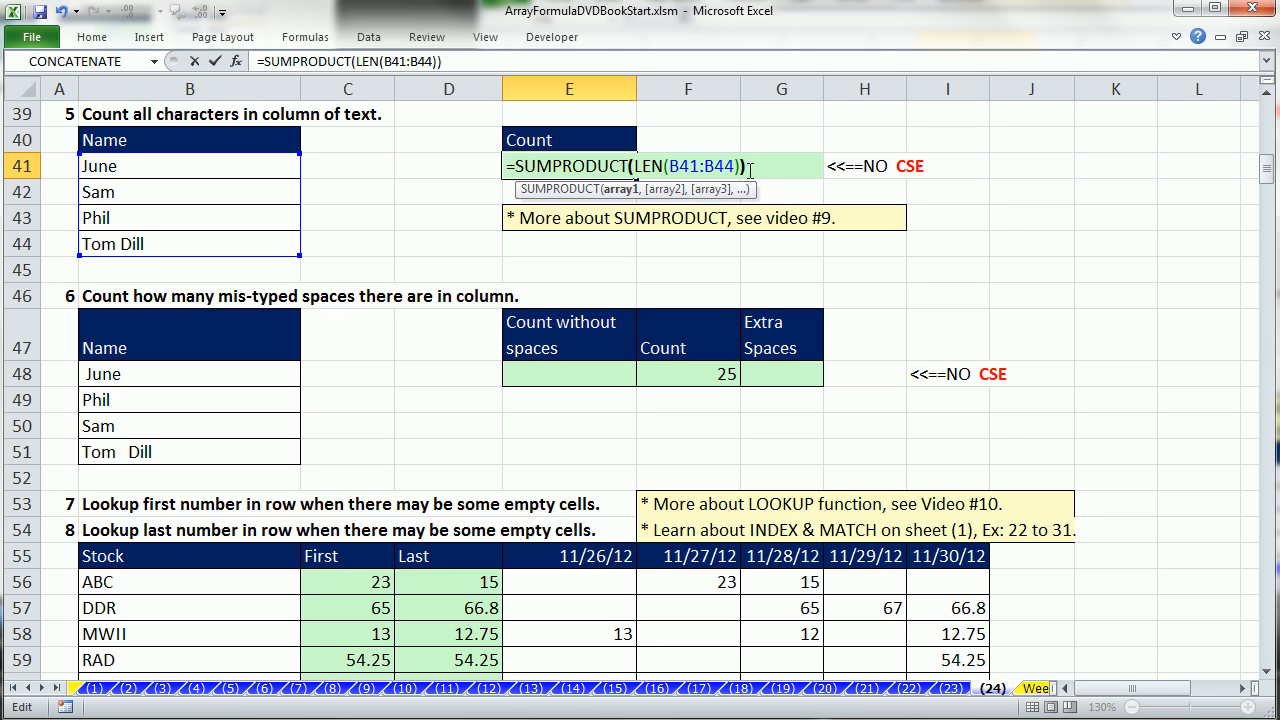
{"action": "key", "text": "Return"}
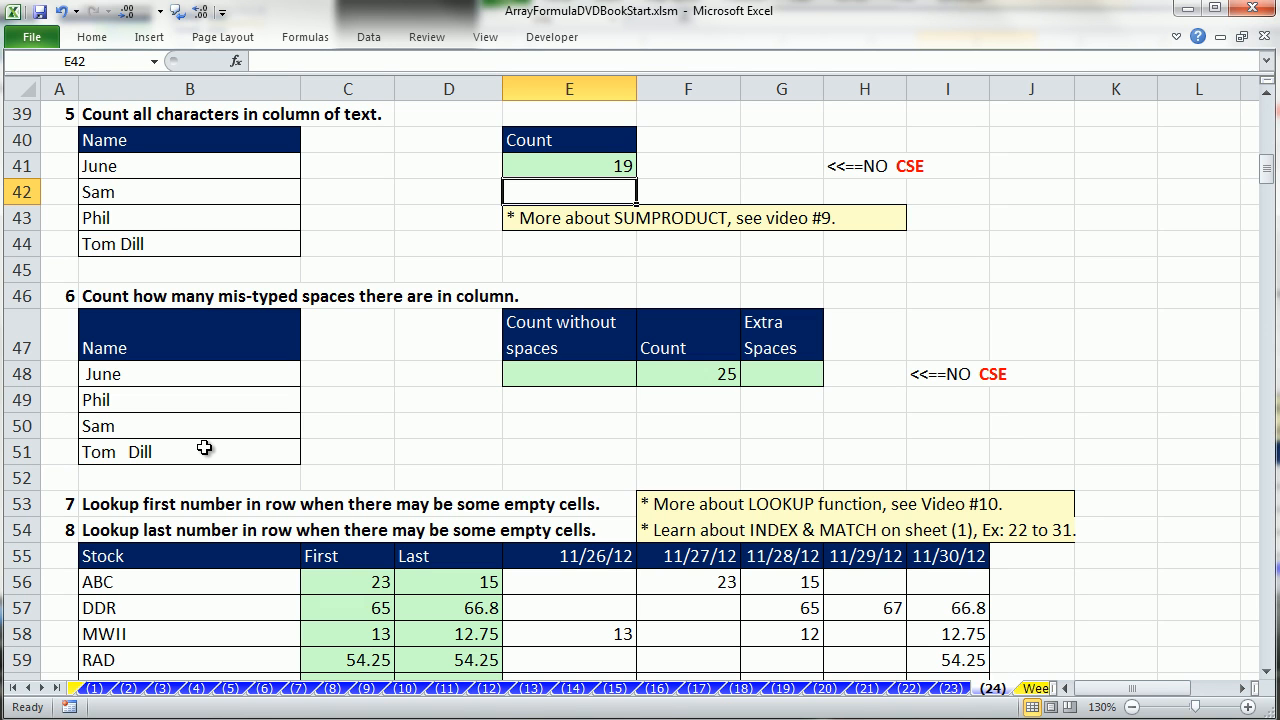
Copy the text of the Count formula =SUMPRODUCT(LEN(B48:B51)) from F48 into the Count without spaces cell E48.
{"action": "double_click", "coordinate": [705, 378]}
{"action": "left_click_drag", "start_coordinate": [896, 372], "coordinate": [486, 364]}
{"action": "key", "text": "ctrl+c"}
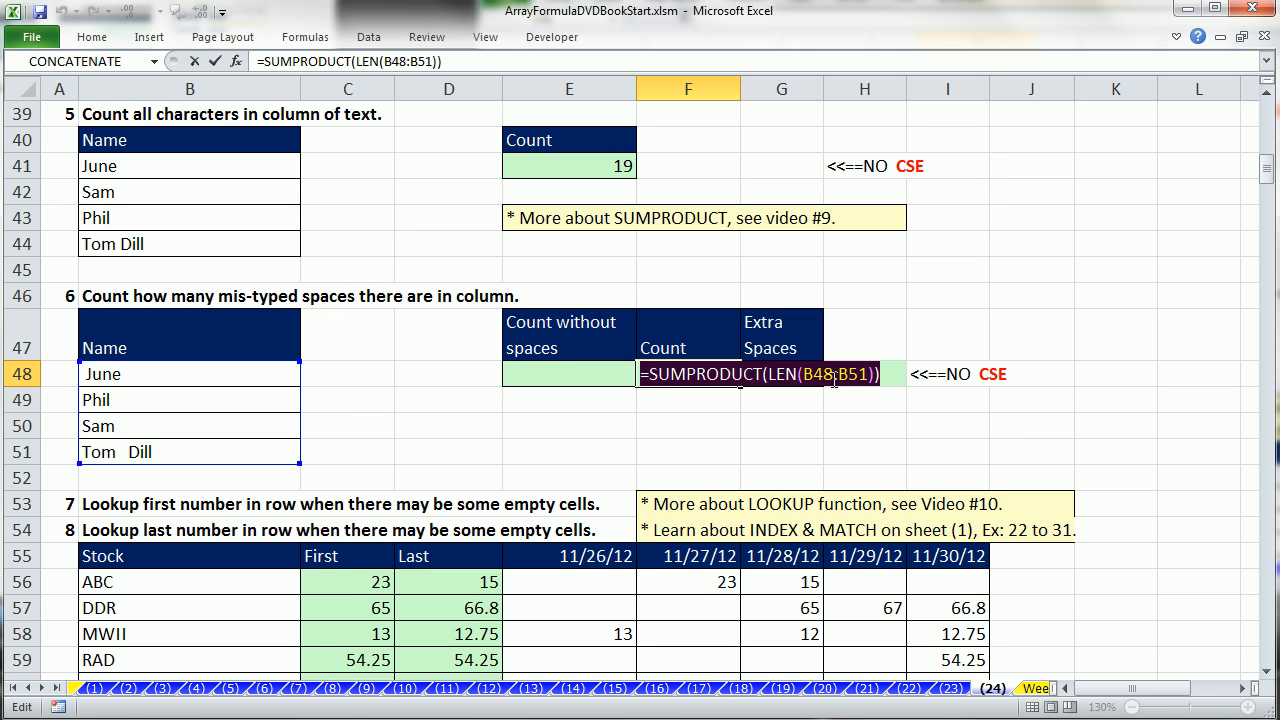
{"action": "key", "text": "ctrl+Return"}
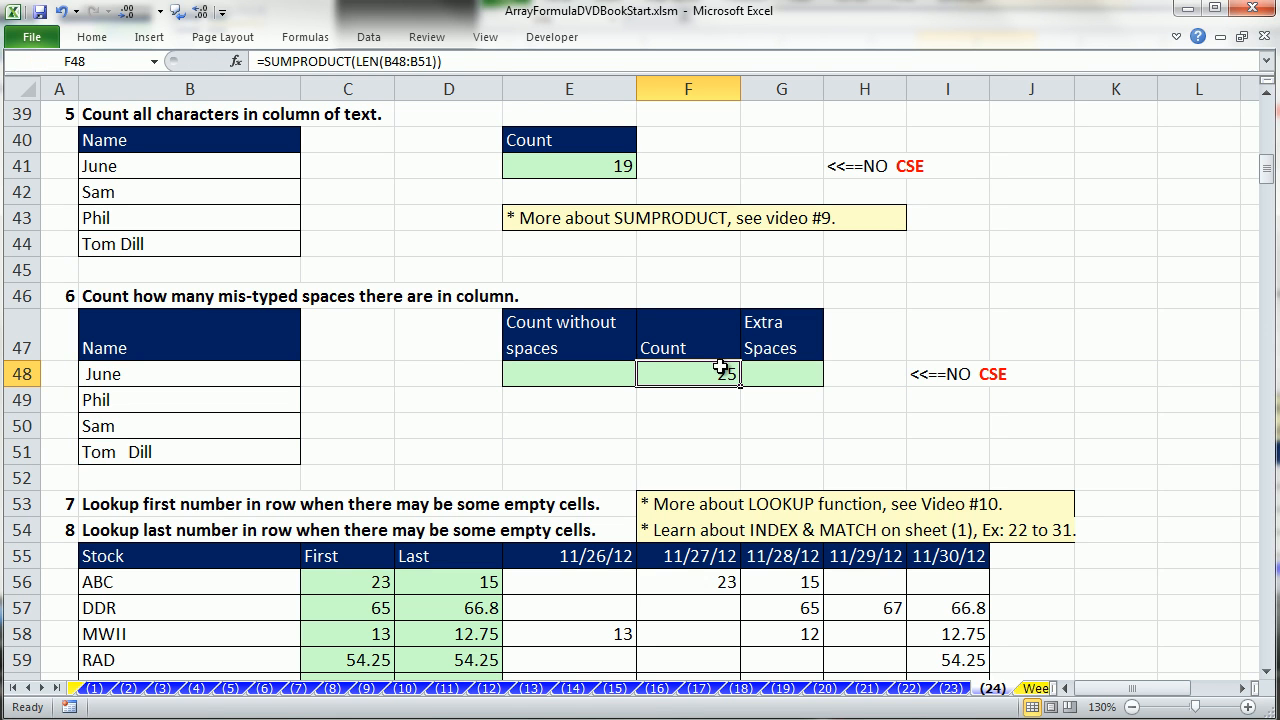
{"action": "double_click", "coordinate": [600, 376]}
{"action": "key", "text": "ctrl+v"}
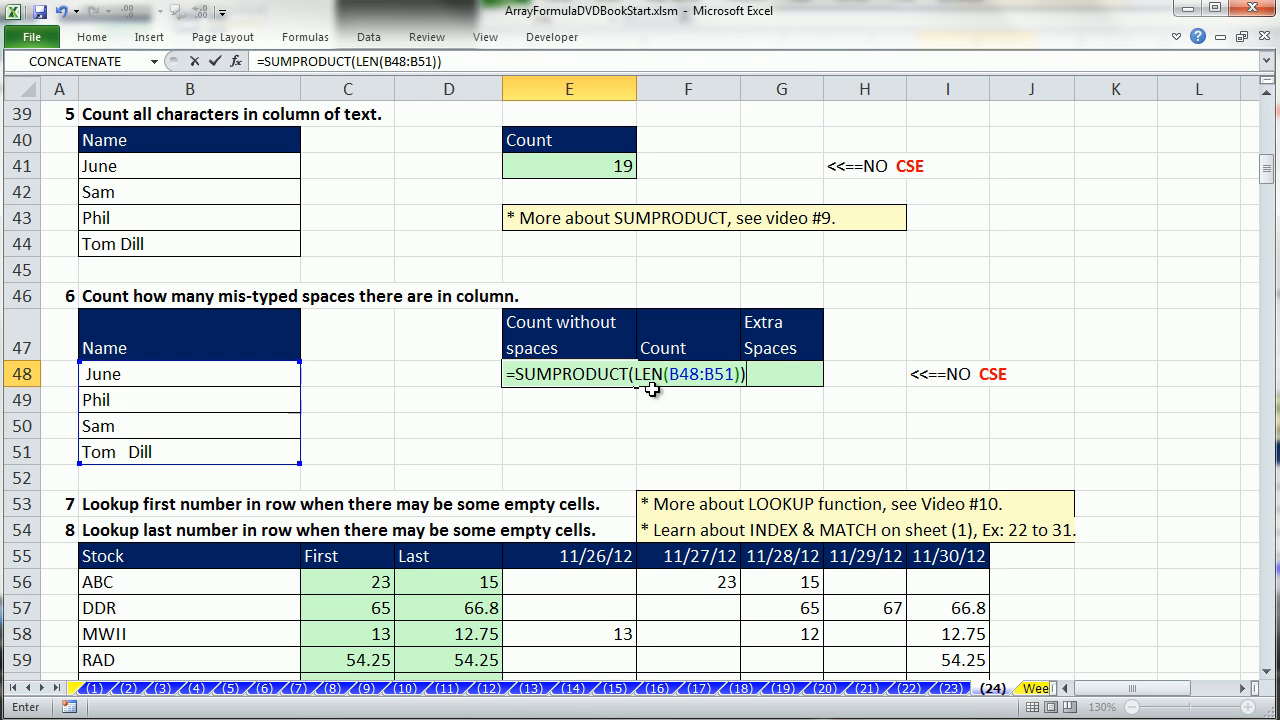
Wrap B48:B51 in TRIM inside the LEN function of E48 and enter =SUMPRODUCT(LEN(TRIM(B48:B51))).
{"action": "left_click", "coordinate": [672, 376]}
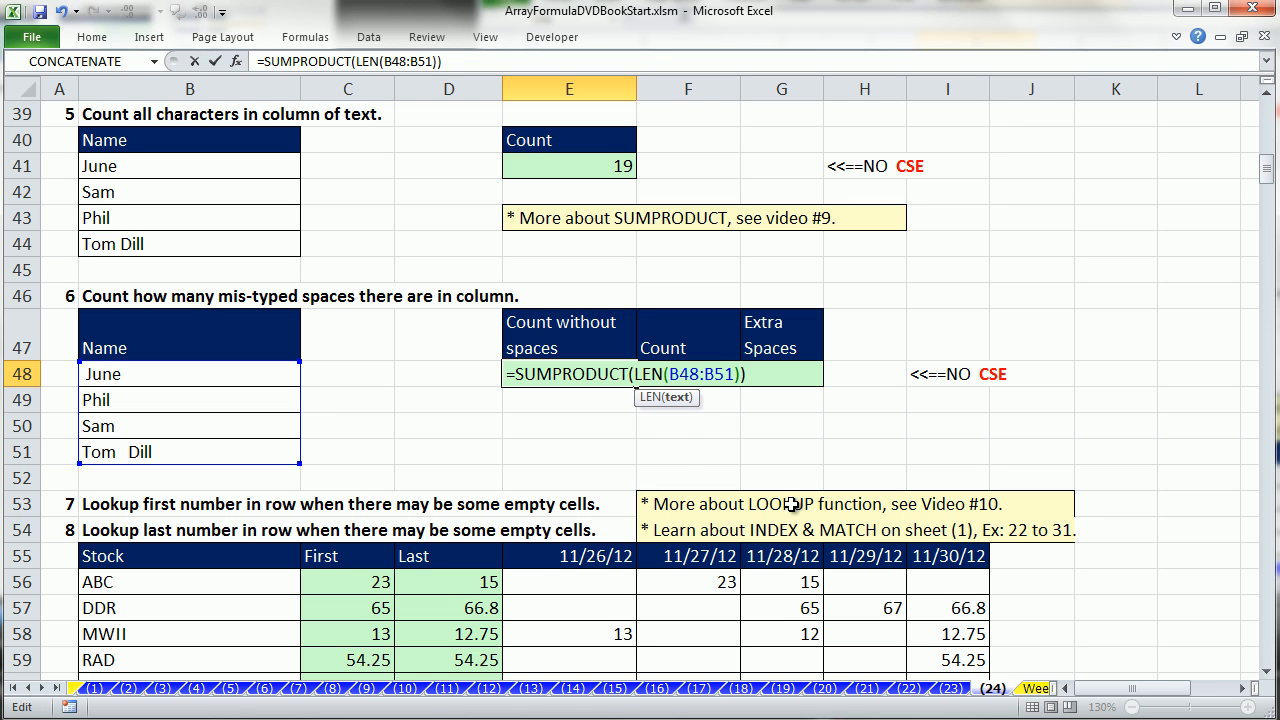
{"action": "type", "text": "TRIM("}
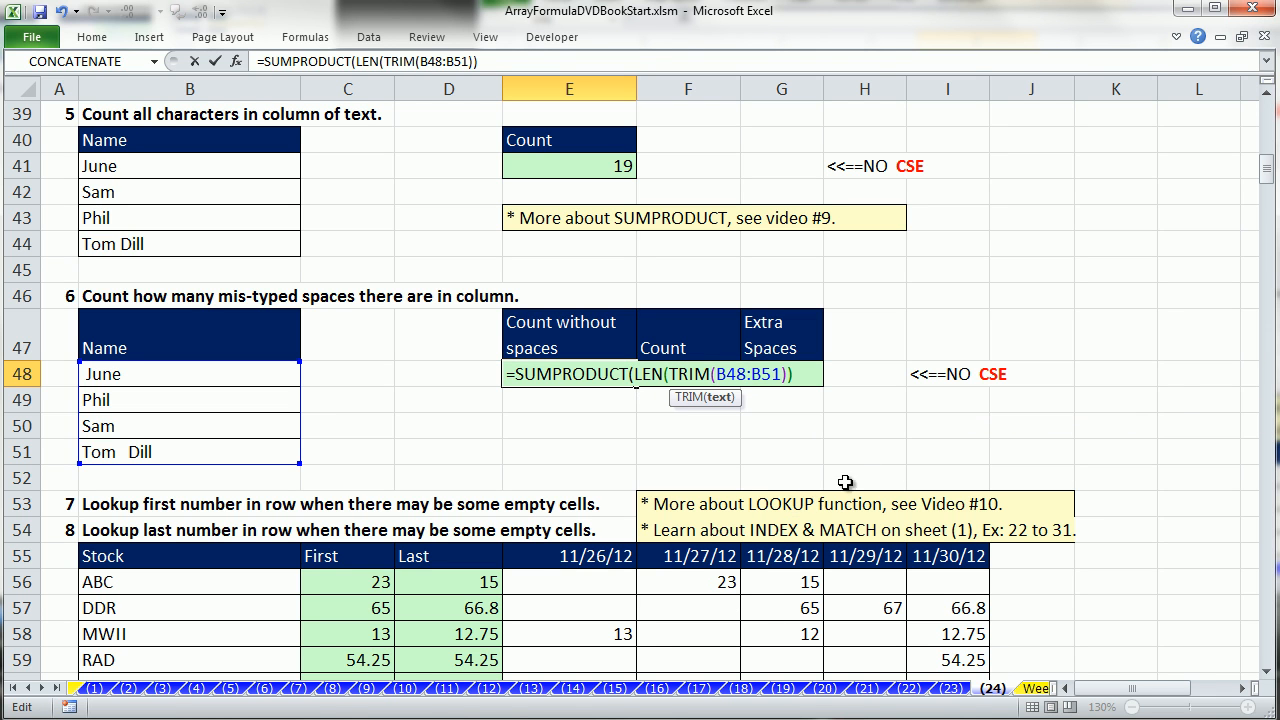
{"action": "left_click", "coordinate": [784, 376]}
{"action": "type", "text": ")"}
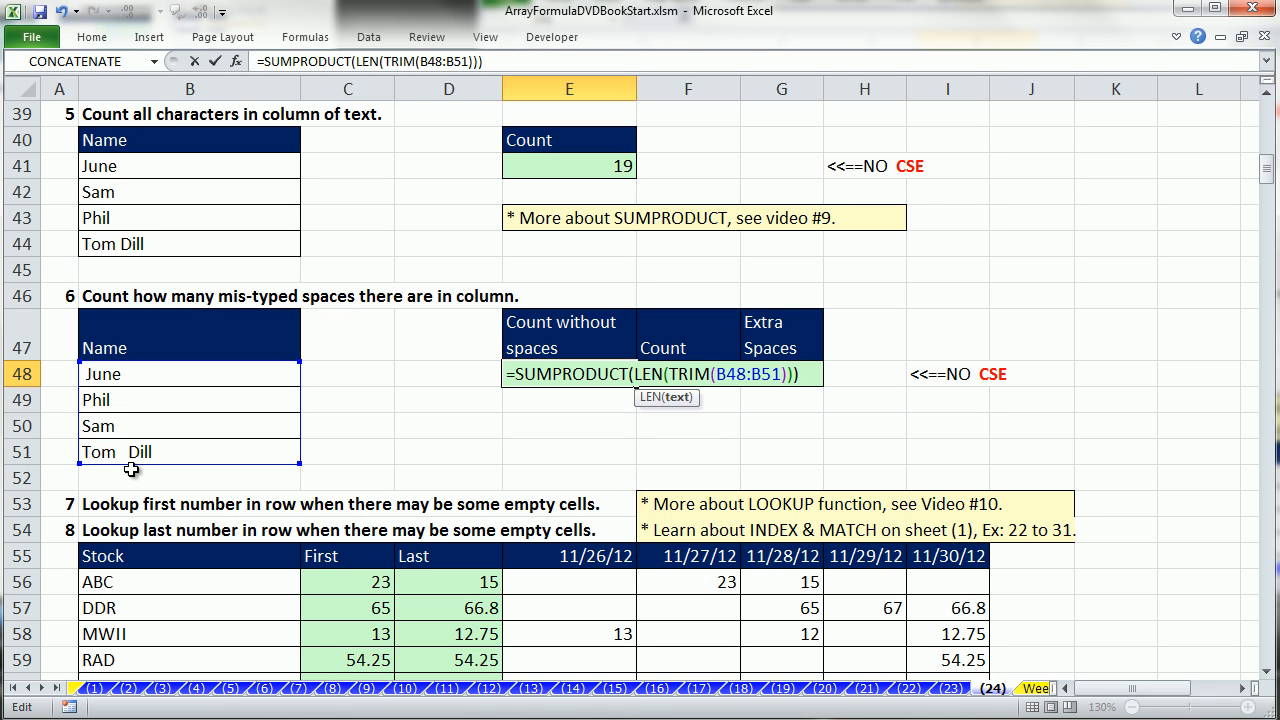
{"action": "key", "text": "ctrl+Return"}
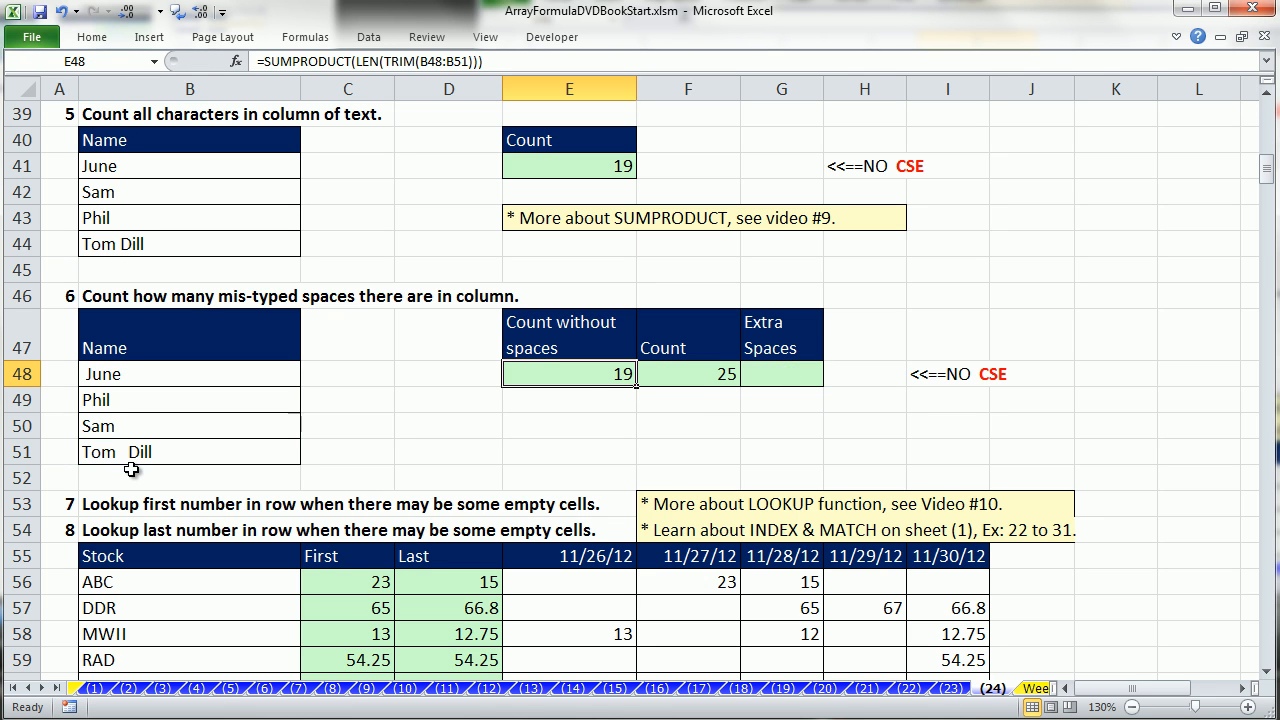
Enter =F48-E48 in the Extra Spaces cell G48.
{"action": "left_click", "coordinate": [816, 373]}
{"action": "type", "text": "="}
{"action": "left_click", "coordinate": [705, 372]}
{"action": "type", "text": "-"}
{"action": "left_click", "coordinate": [601, 377]}
{"action": "key", "text": "ctrl+Return"}
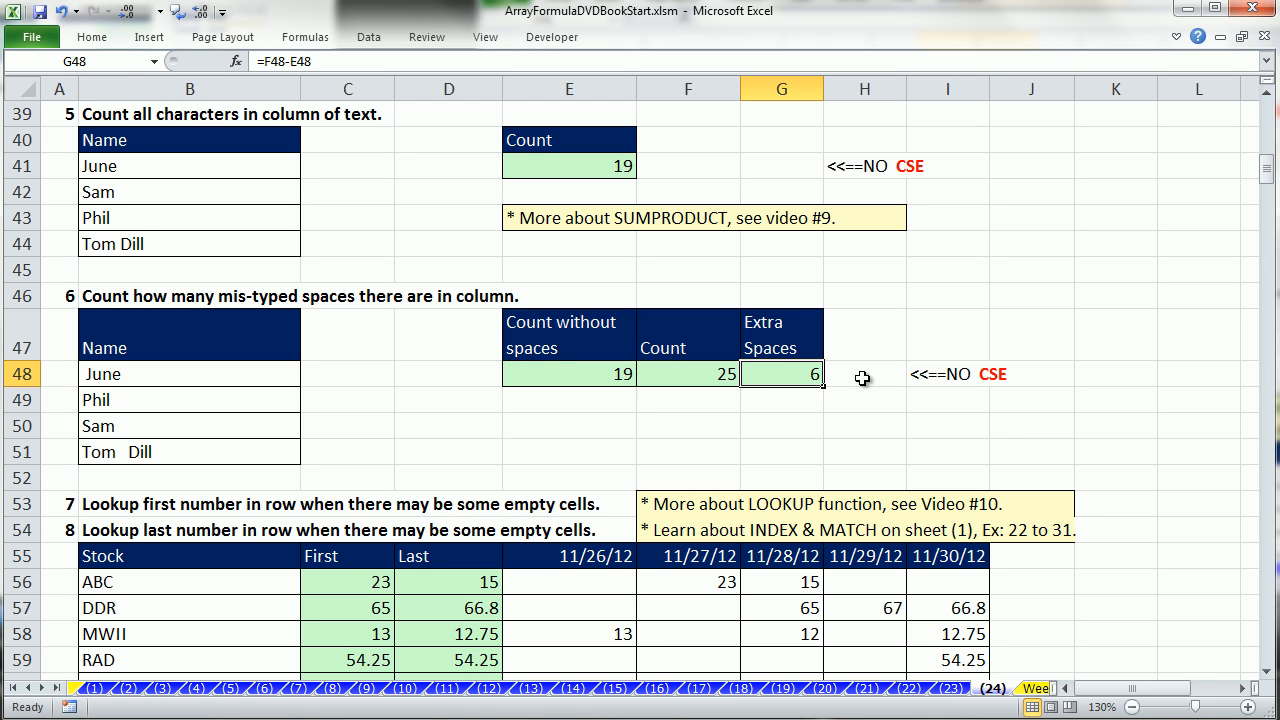
Copy only LEN(B48:B51) from the F48 formula to the Office Clipboard, leaving the formula as is.
{"action": "double_click", "coordinate": [722, 370]}
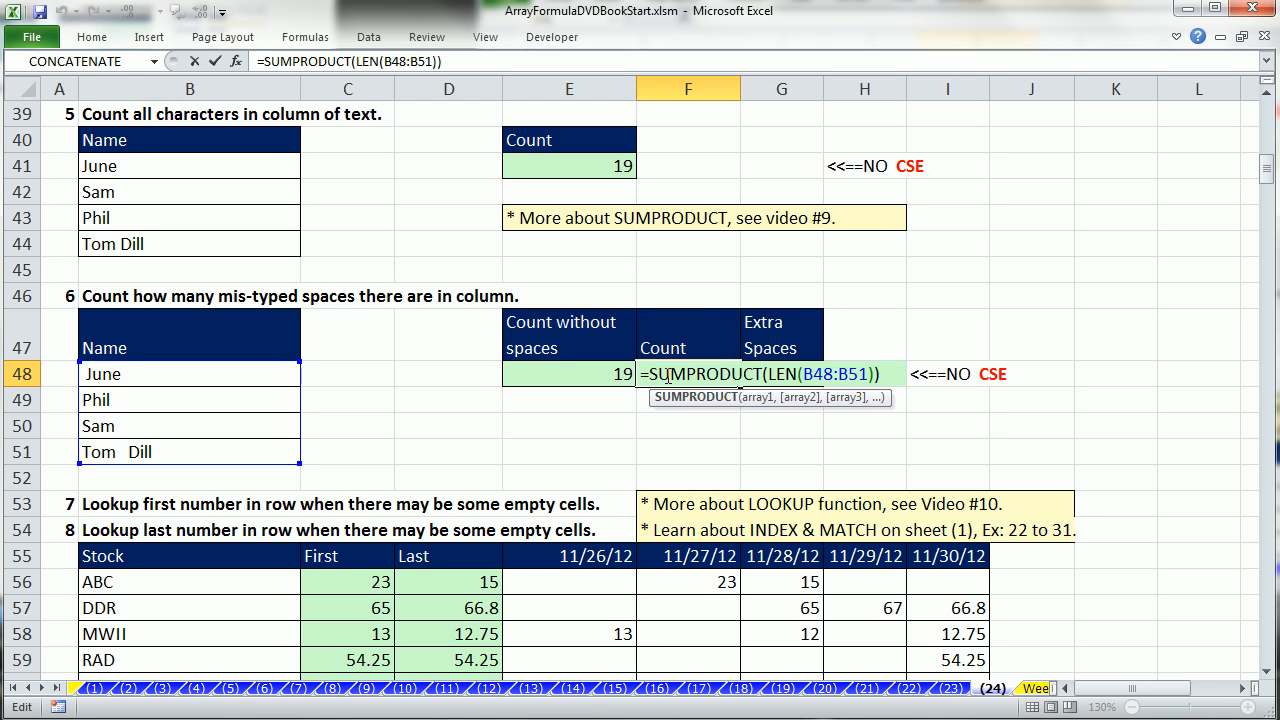
{"action": "left_click_drag", "start_coordinate": [770, 374], "coordinate": [878, 372]}
{"action": "key", "text": "ctrl+c"}
{"action": "key", "text": "ctrl+c"}
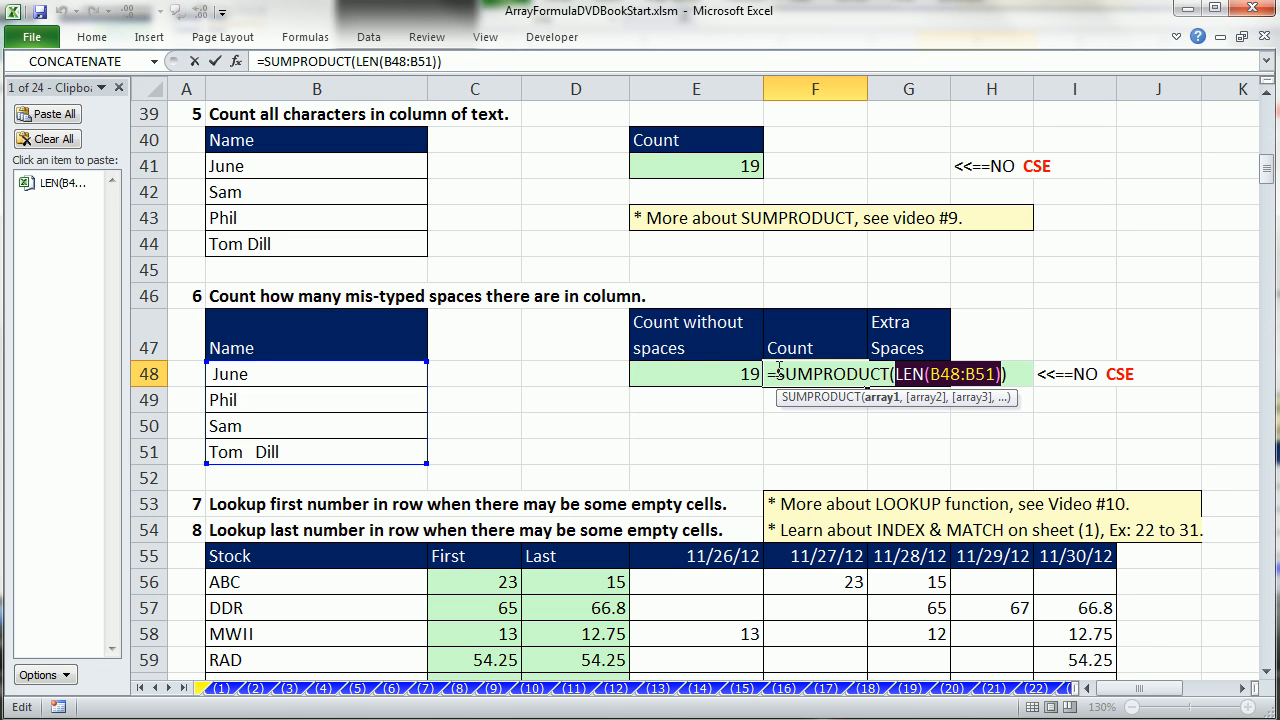
{"action": "key", "text": "Escape"}
Copy the whole SUMPRODUCT(LEN(TRIM(B48:B51))) formula text from E48 to the Office Clipboard without changing the cell.
{"action": "double_click", "coordinate": [711, 374]}
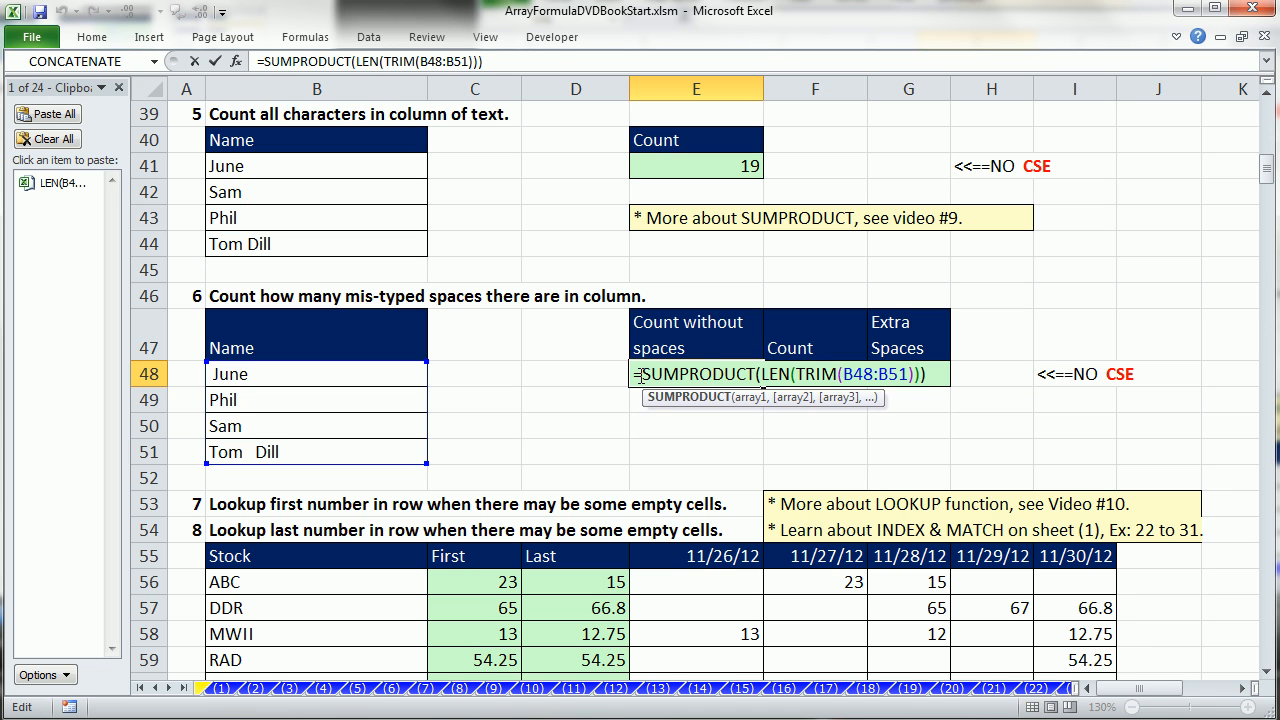
{"action": "left_click_drag", "start_coordinate": [646, 376], "coordinate": [1018, 391]}
{"action": "left_click_drag", "start_coordinate": [938, 373], "coordinate": [374, 330]}
{"action": "key", "text": "ctrl+c"}
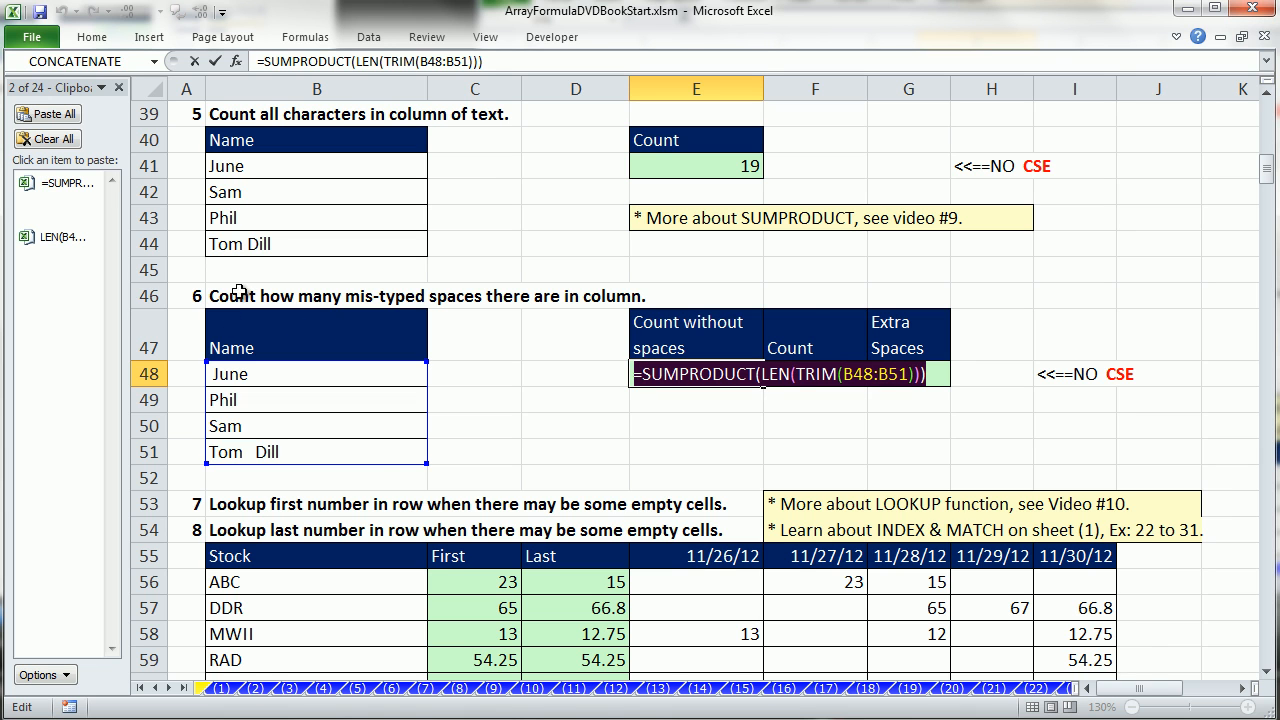
{"action": "key", "text": "Escape"}
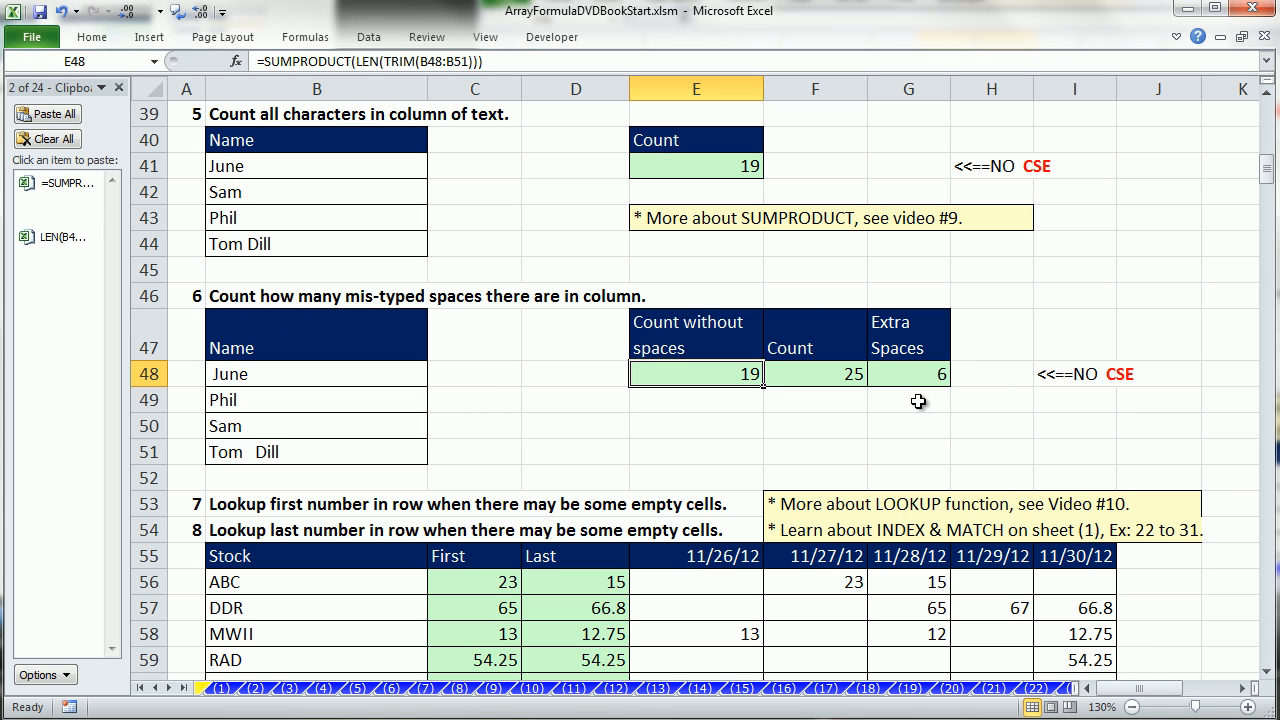
Paste both copied pieces into G49 to build =SUMPRODUCT(LEN(B48:B51)-LEN(TRIM(B48:B51))), leaving it open for editing.
{"action": "left_click", "coordinate": [918, 401]}
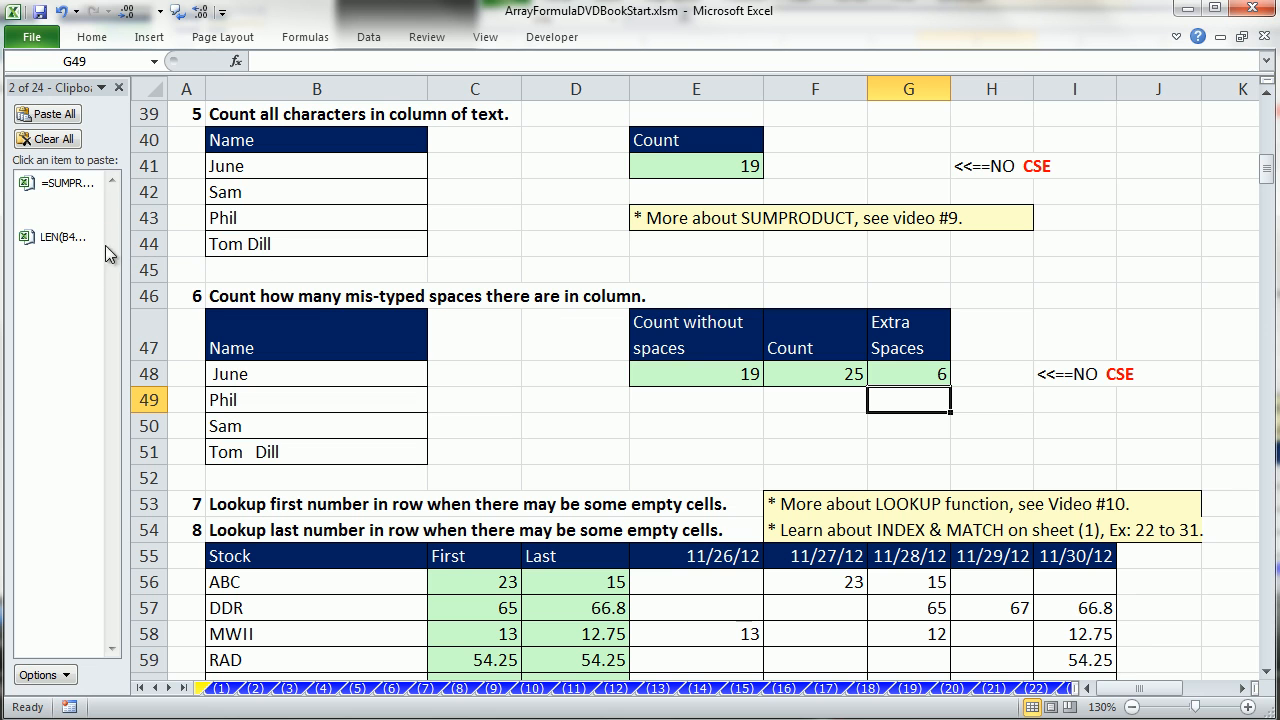
{"action": "left_click", "coordinate": [57, 203]}
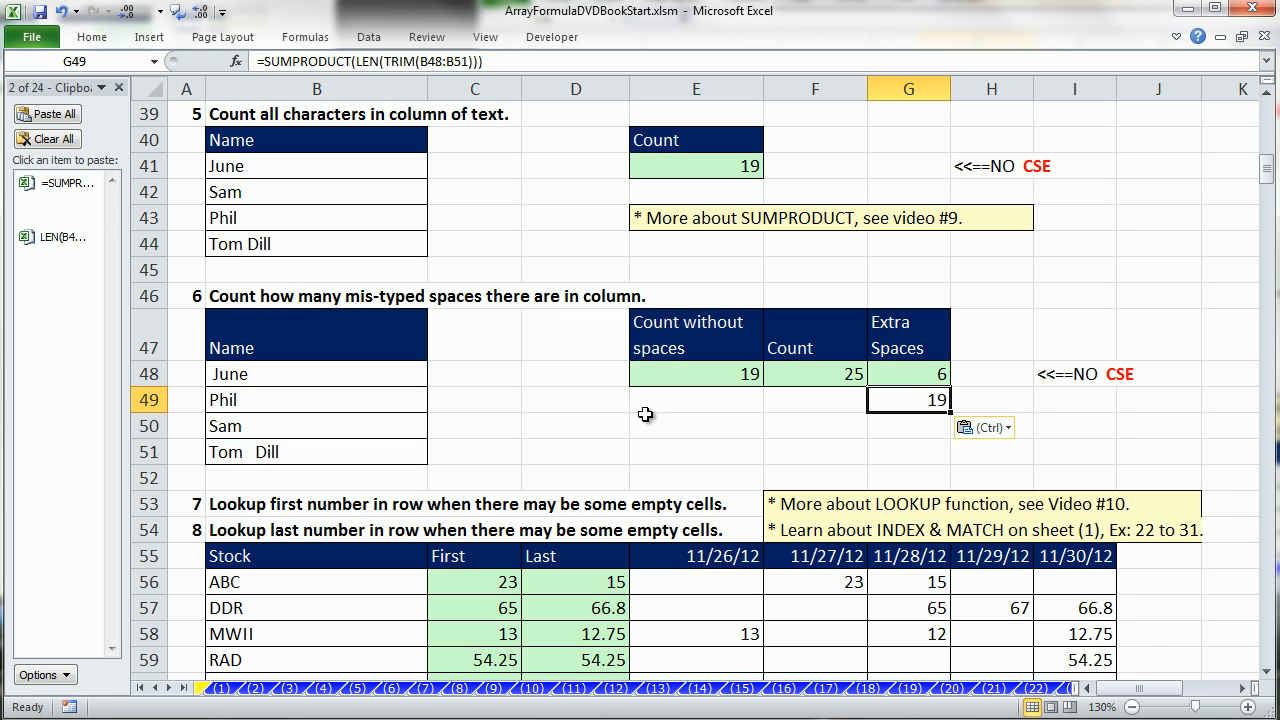
{"action": "double_click", "coordinate": [900, 400]}
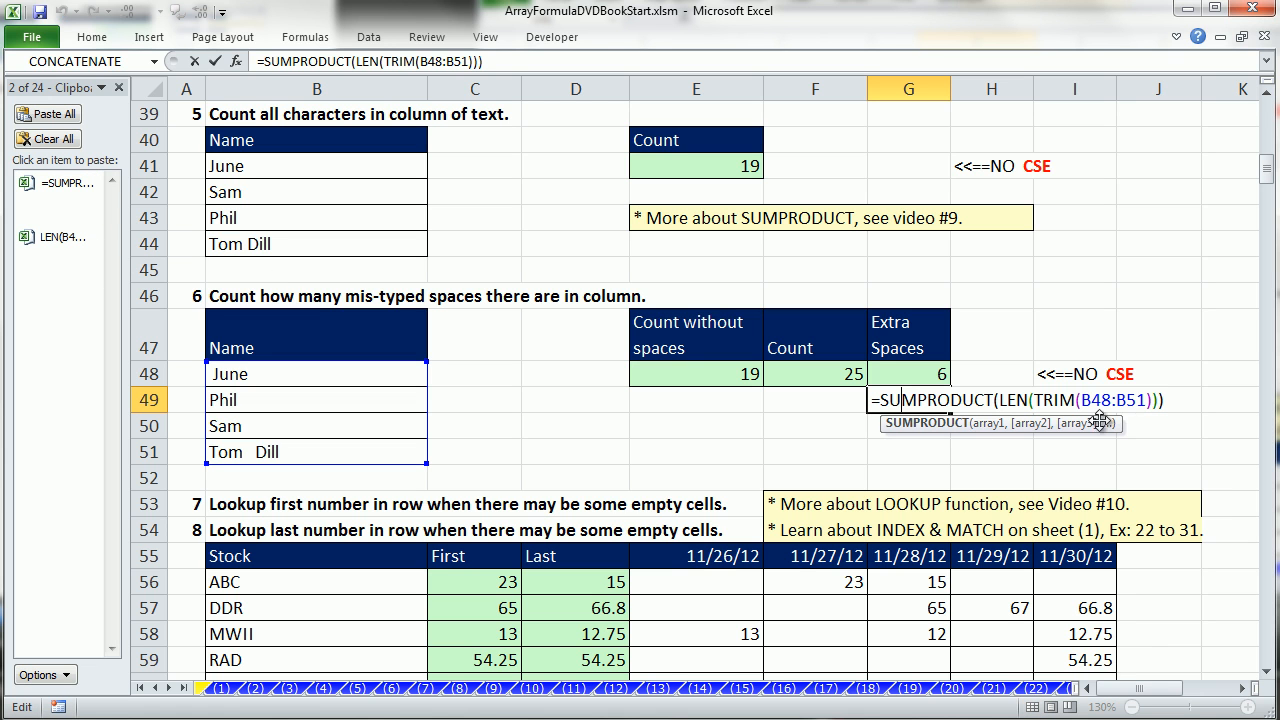
{"action": "left_click", "coordinate": [1001, 400]}
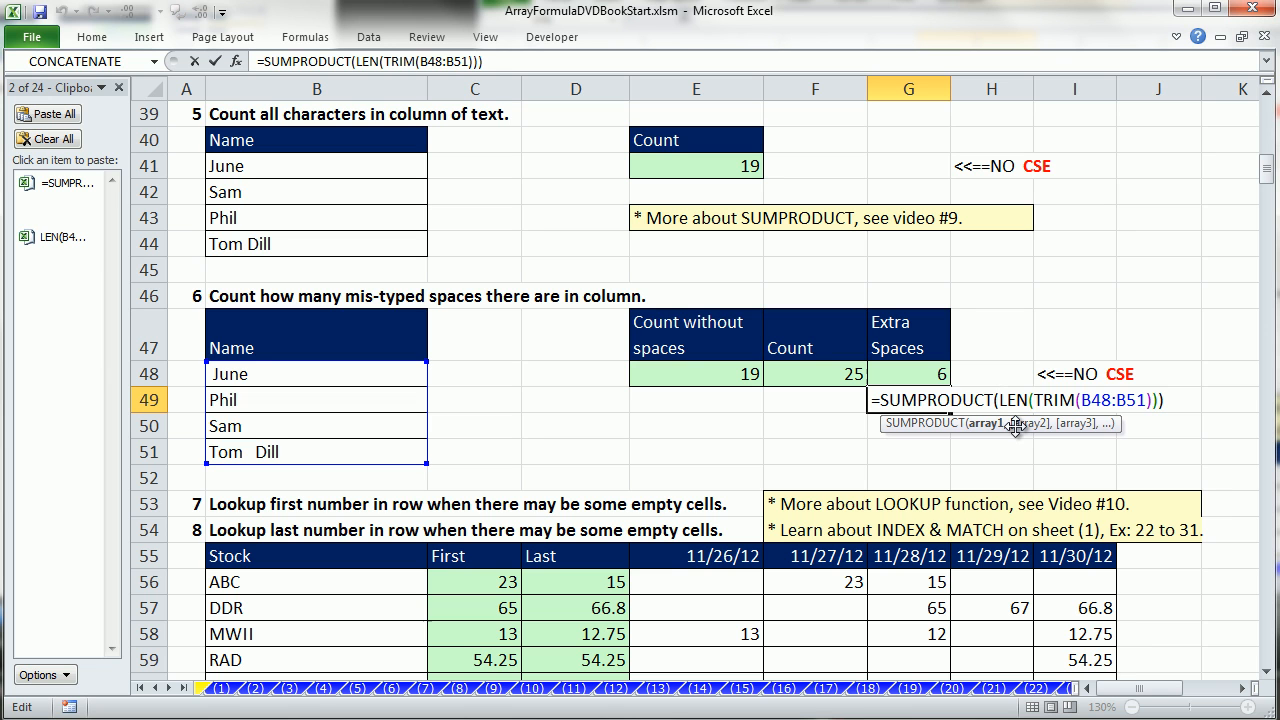
{"action": "left_click", "coordinate": [60, 250]}
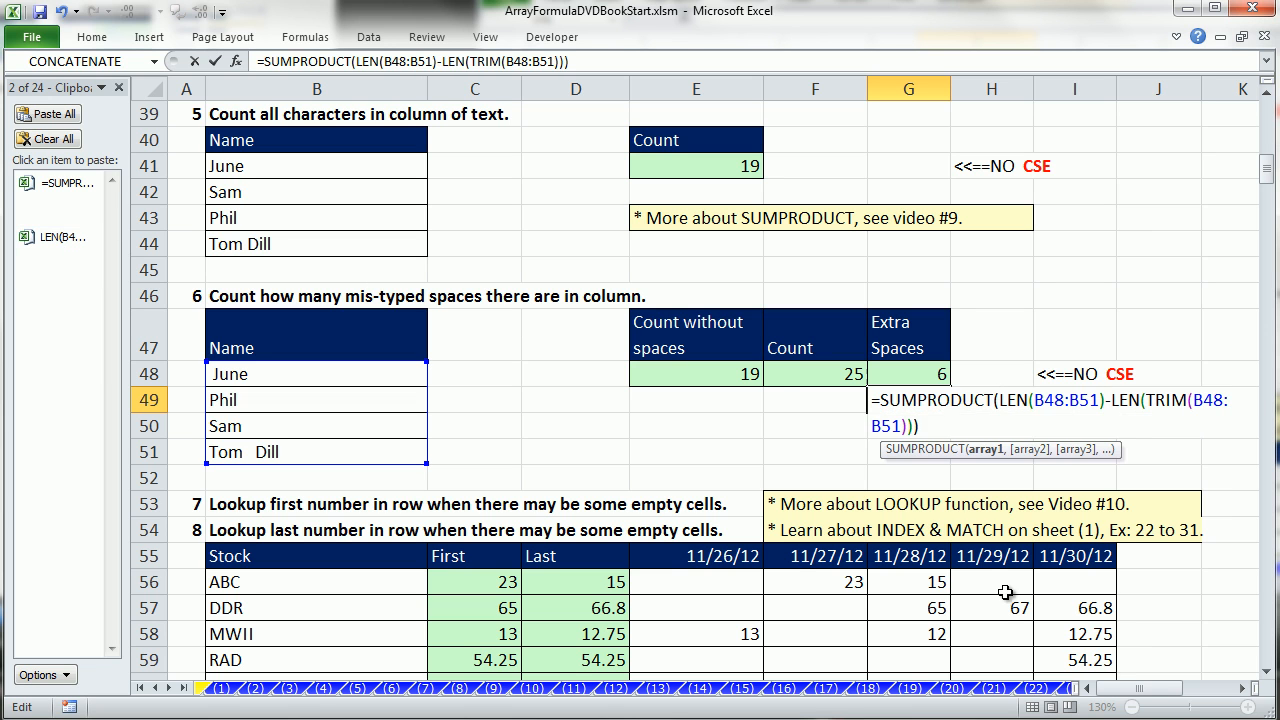
Review the LEN, TRIM and subtraction array operations in G49, and enter it as a regular formula.
{"action": "left_click_drag", "start_coordinate": [970, 455], "coordinate": [1039, 467]}
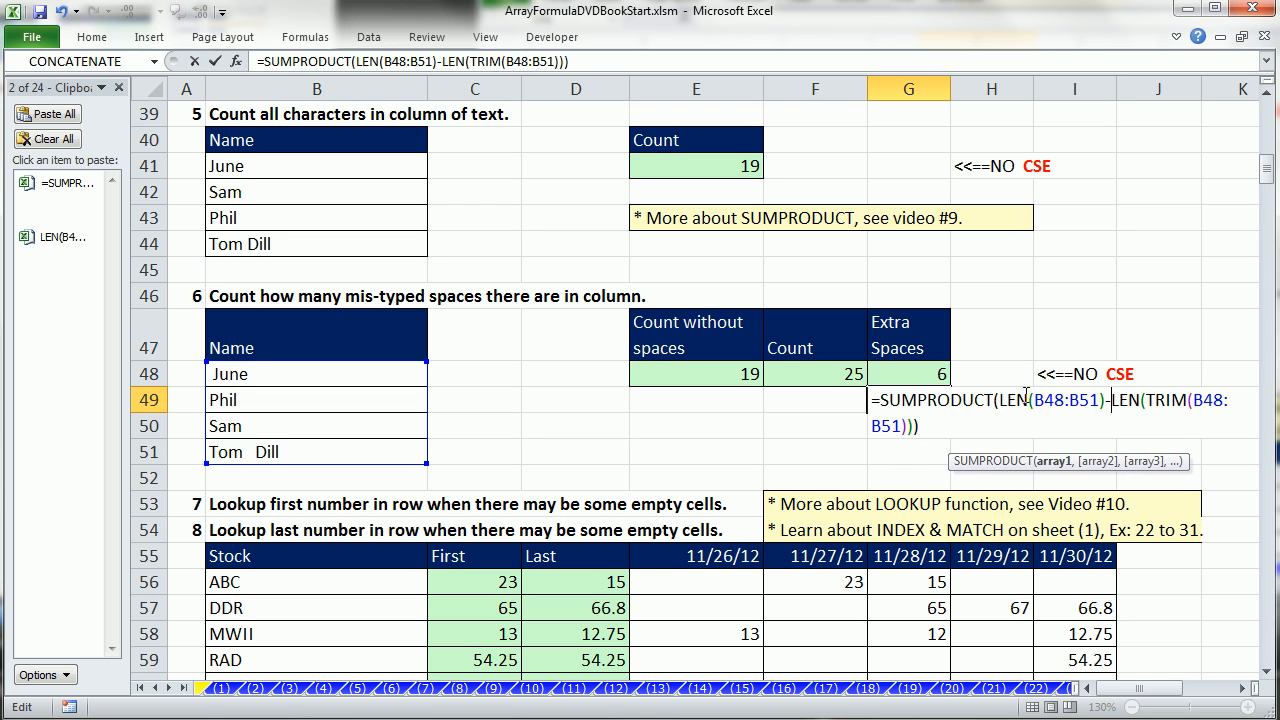
{"action": "left_click", "coordinate": [1007, 402]}
{"action": "left_click", "coordinate": [1036, 402]}
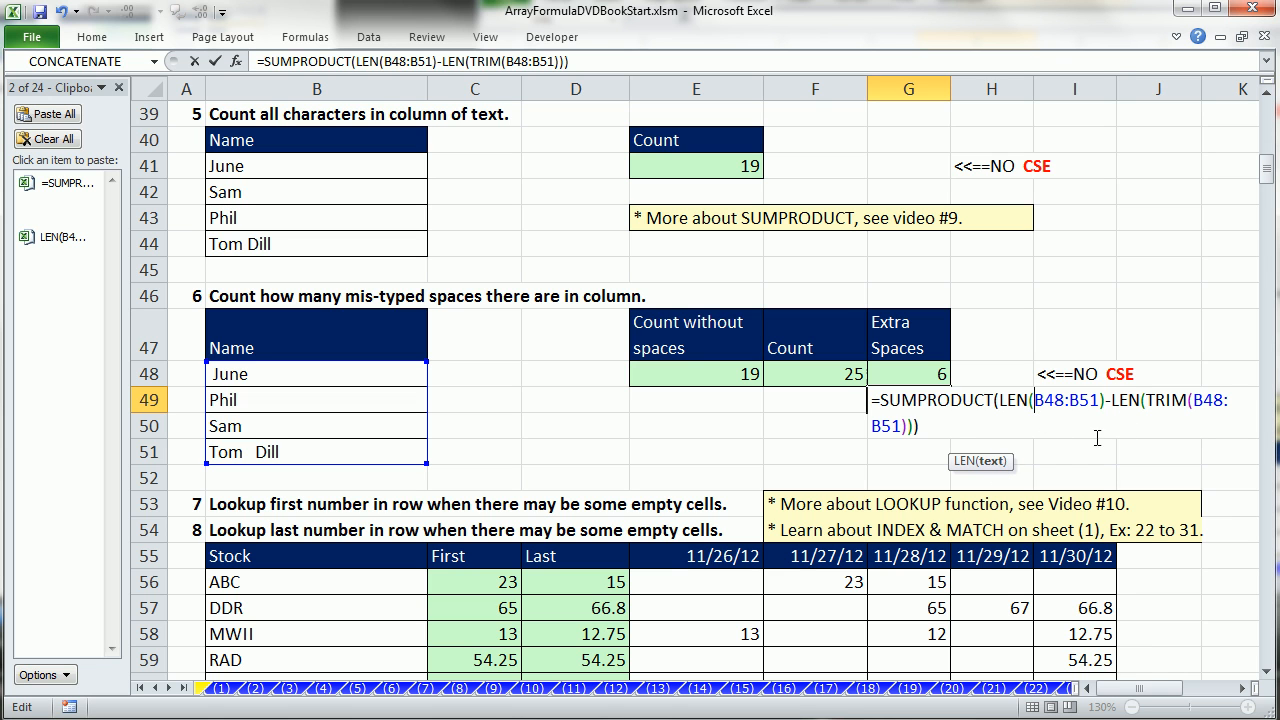
{"action": "left_click", "coordinate": [1194, 401]}
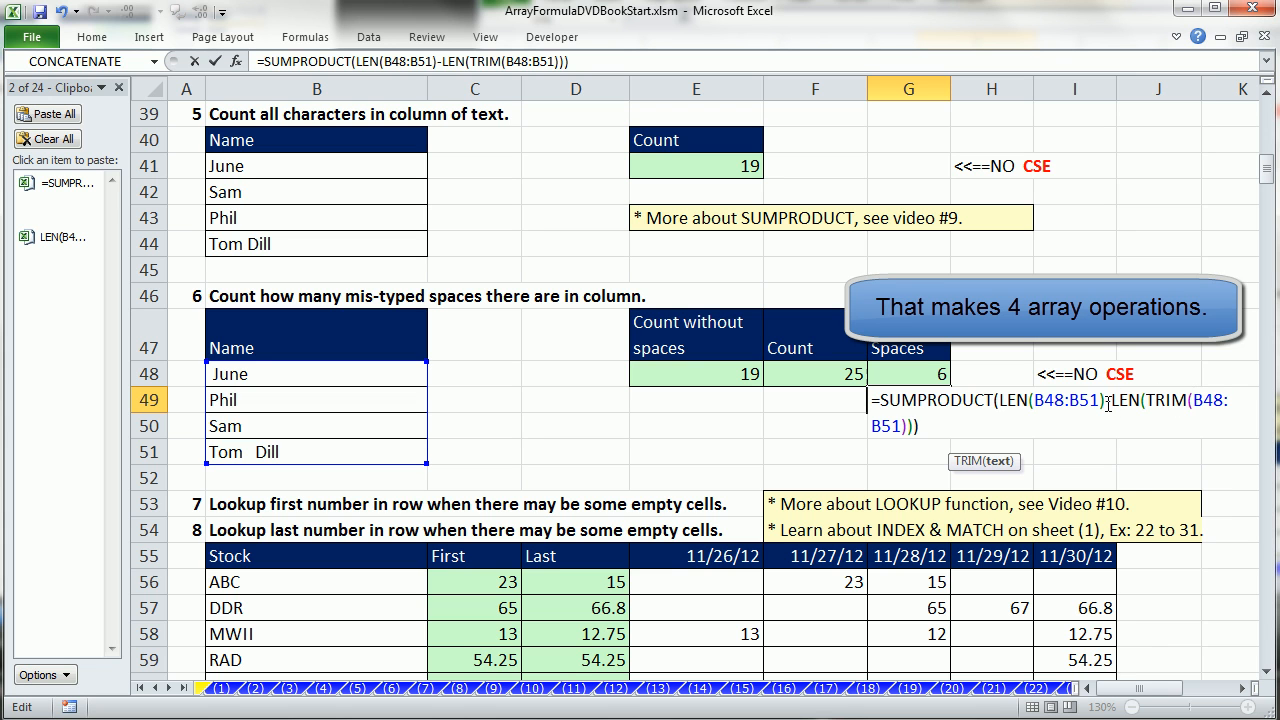
{"action": "left_click", "coordinate": [1106, 401]}
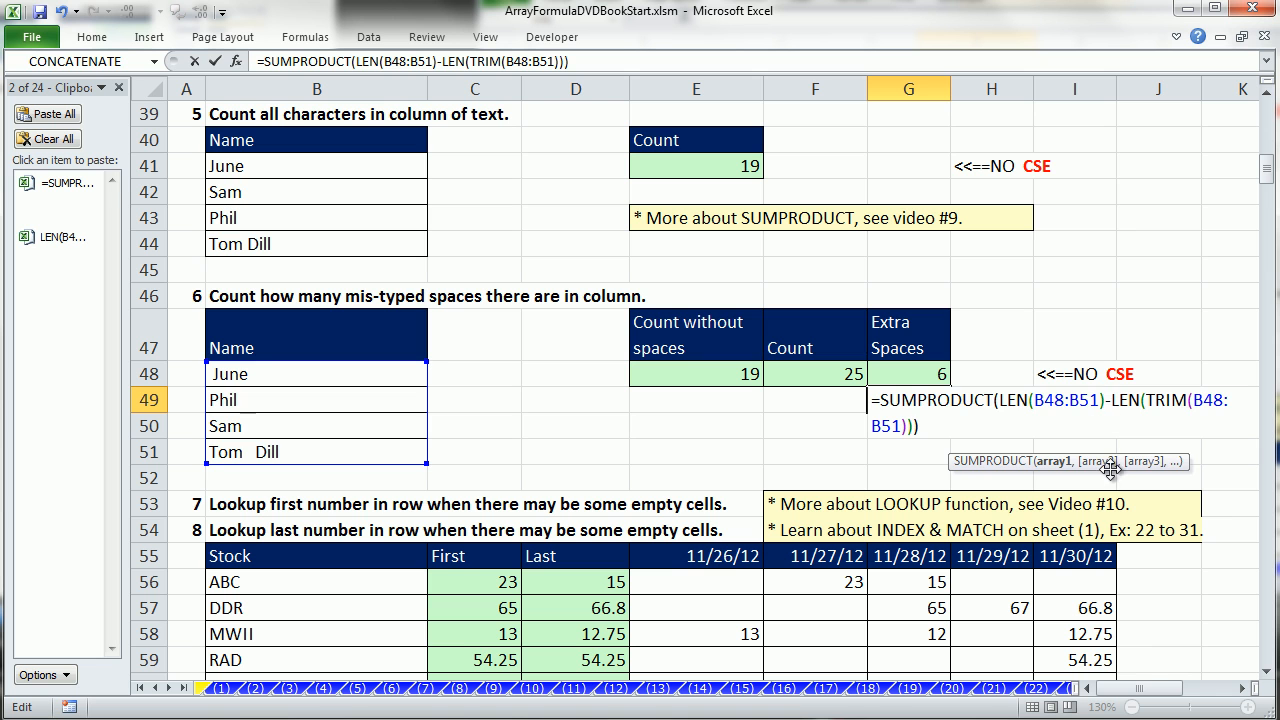
{"action": "key", "text": "ctrl+Return"}
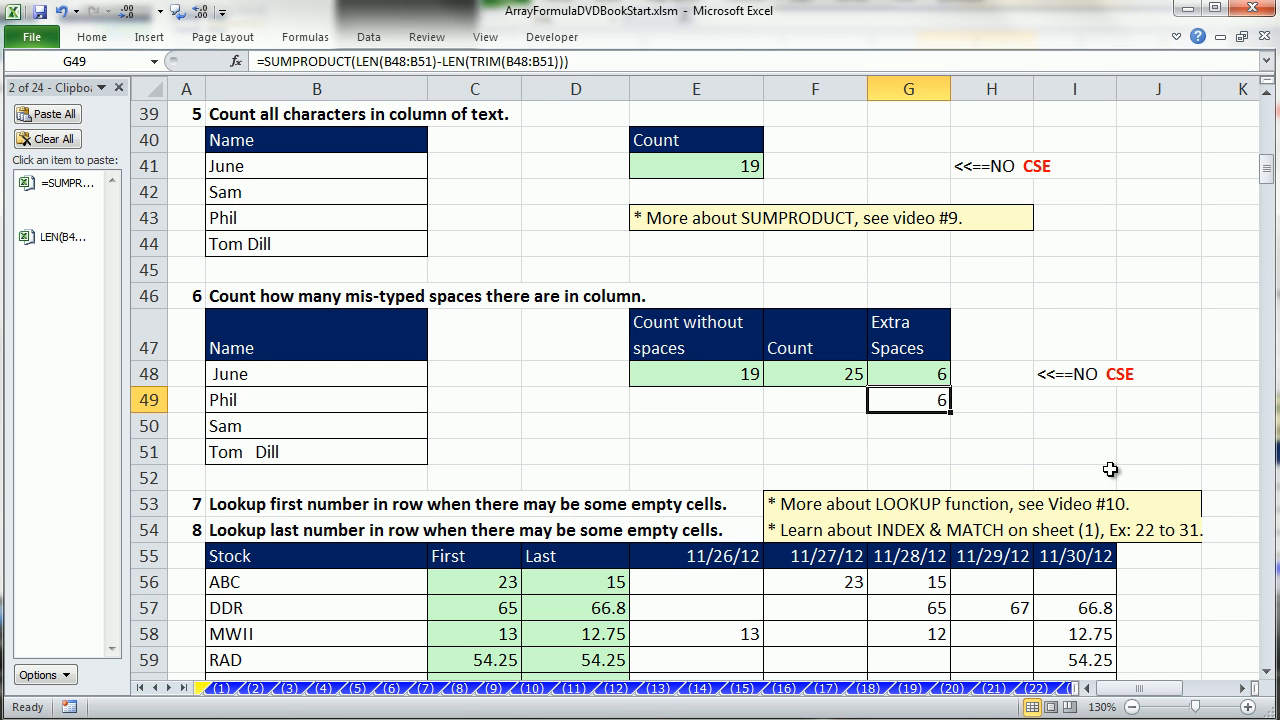
Evaluate the G49 formula one calculation at a time through to its final result, and close the evaluation.
{"action": "key", "text": "alt"}
{"action": "key", "text": "m"}
{"action": "key", "text": "v"}
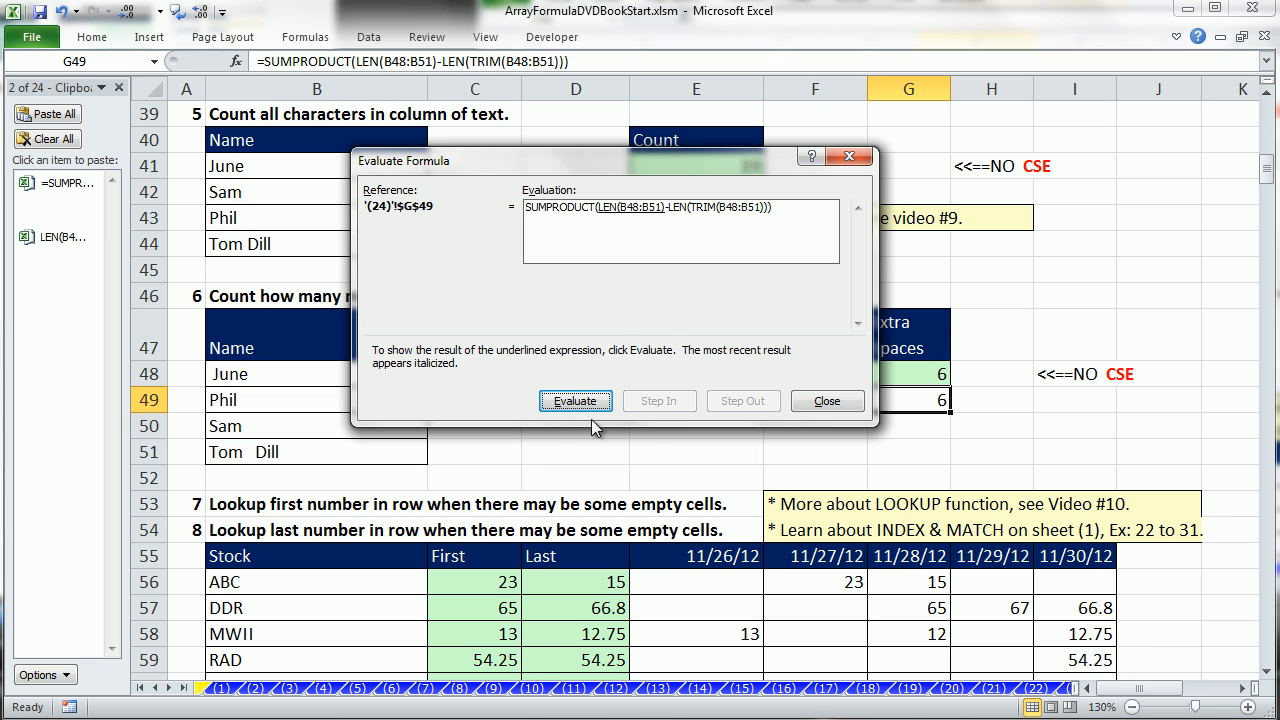
{"action": "key", "text": "Return"}
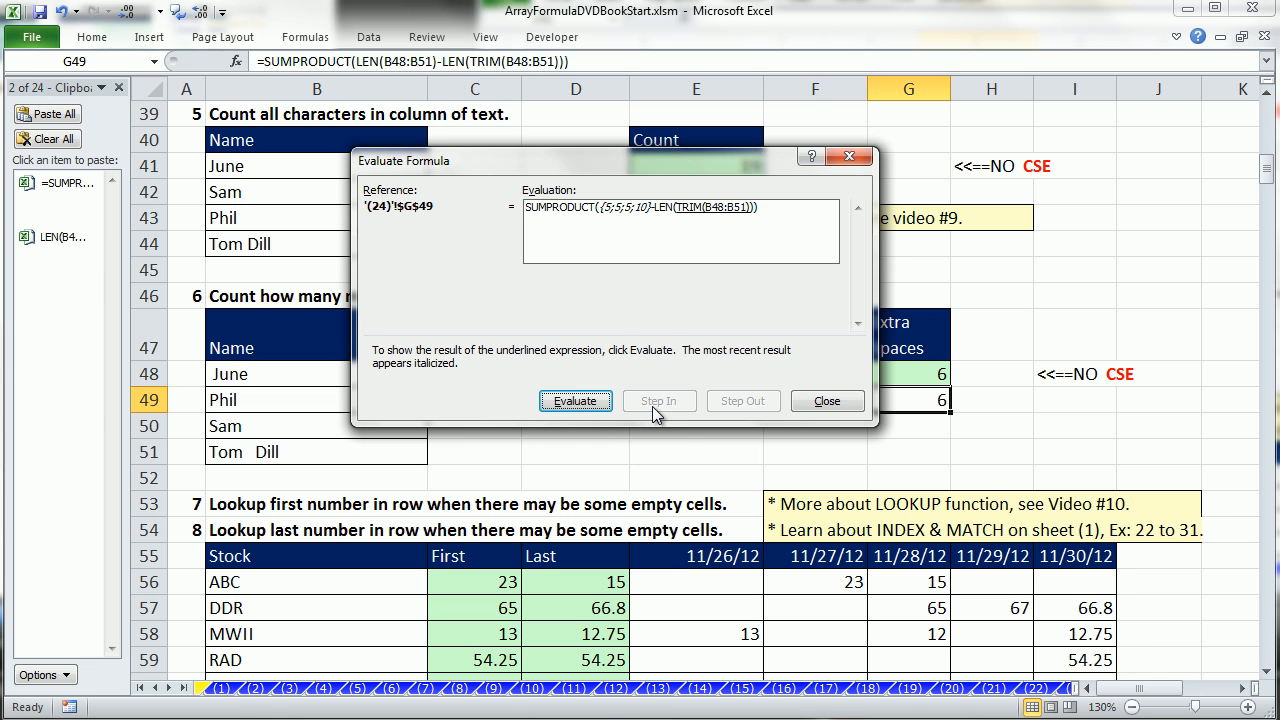
{"action": "key", "text": "Return"}
{"action": "key", "text": "Return"}
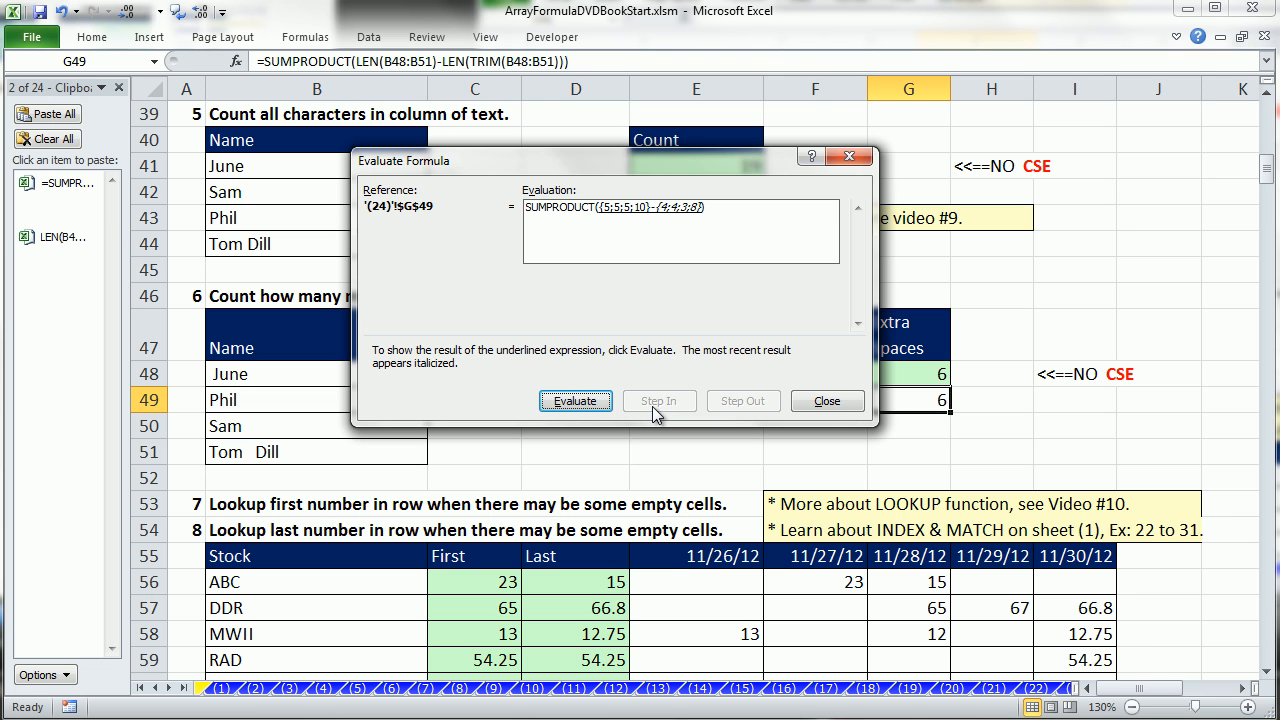
{"action": "key", "text": "Return"}
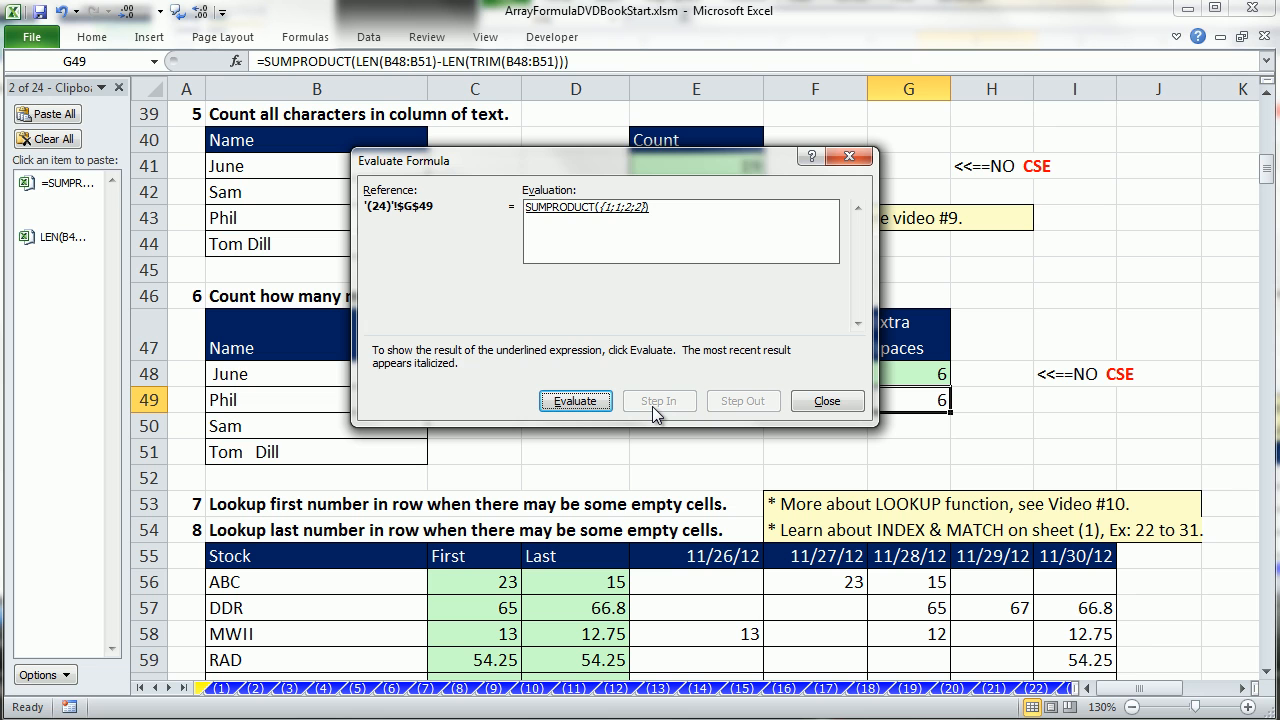
{"action": "key", "text": "Return"}
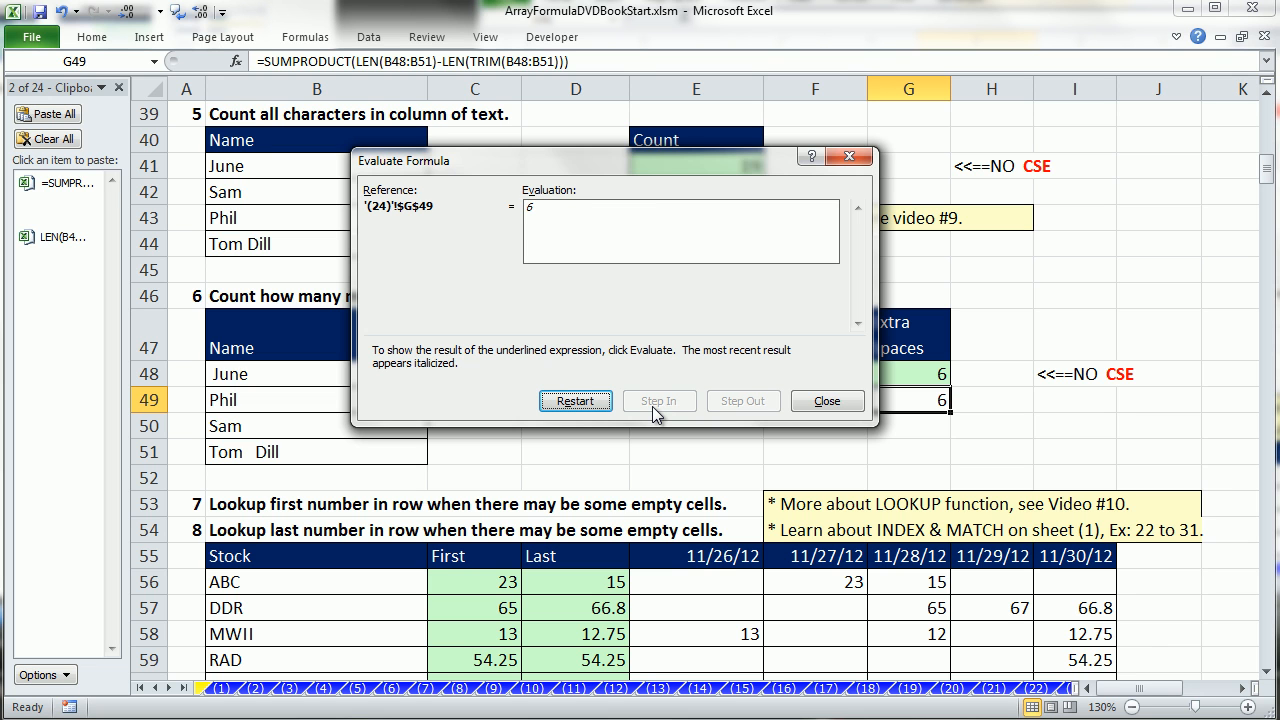
{"action": "key", "text": "Escape"}
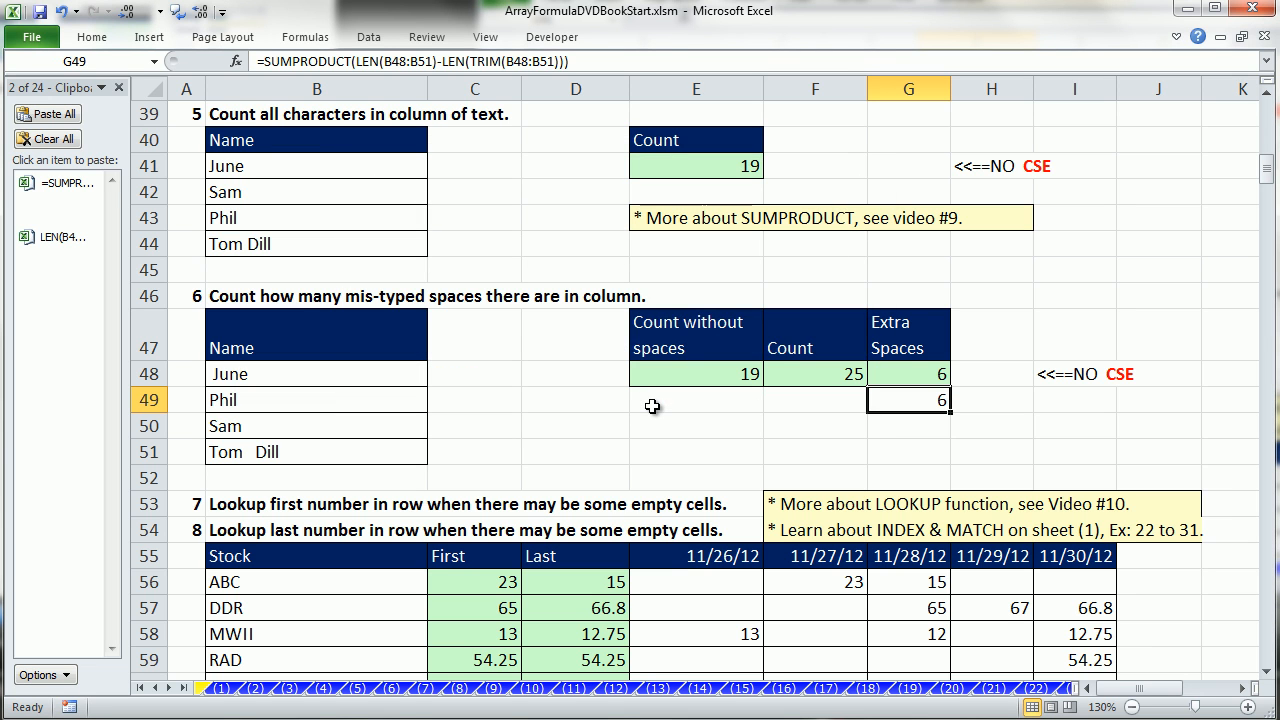
Clear the existing First and Last results in C56:D60 of examples 7 and 8.
{"action": "left_click", "coordinate": [1266, 672]}
{"action": "left_click_drag", "start_coordinate": [1270, 676], "coordinate": [1270, 676]}
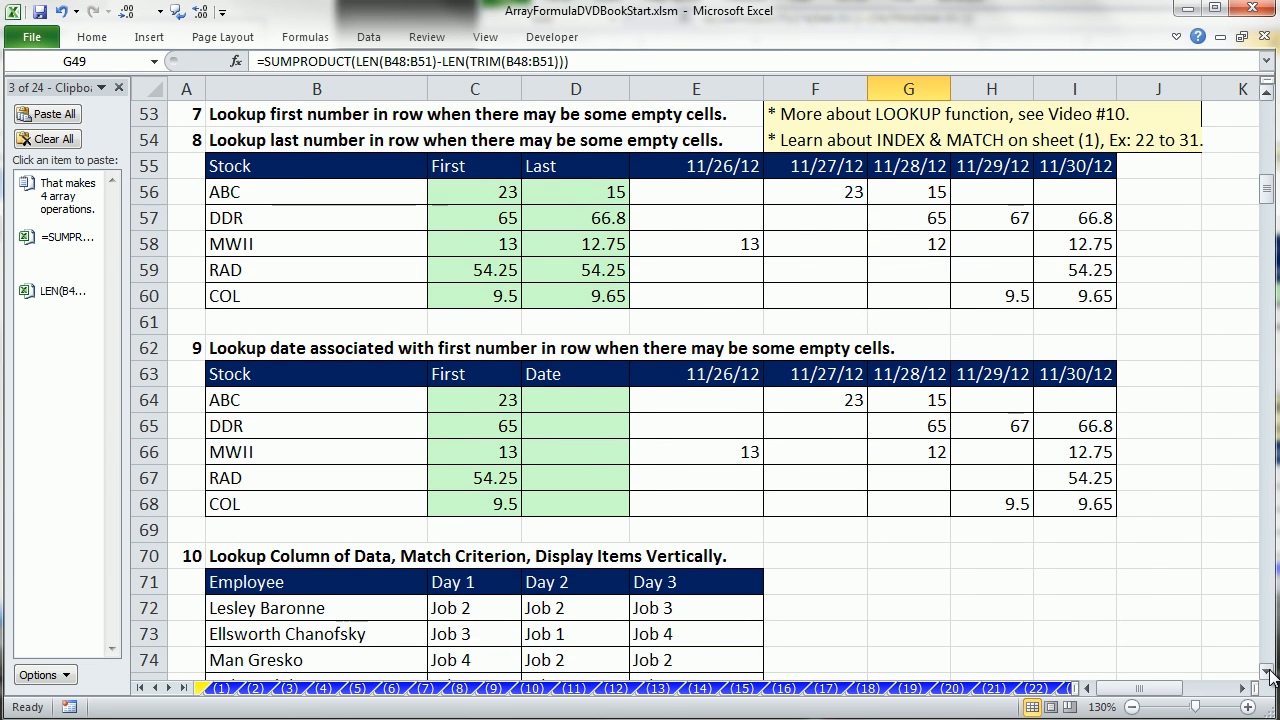
{"action": "left_click_drag", "start_coordinate": [469, 185], "coordinate": [594, 289]}
{"action": "key", "text": "Delete"}
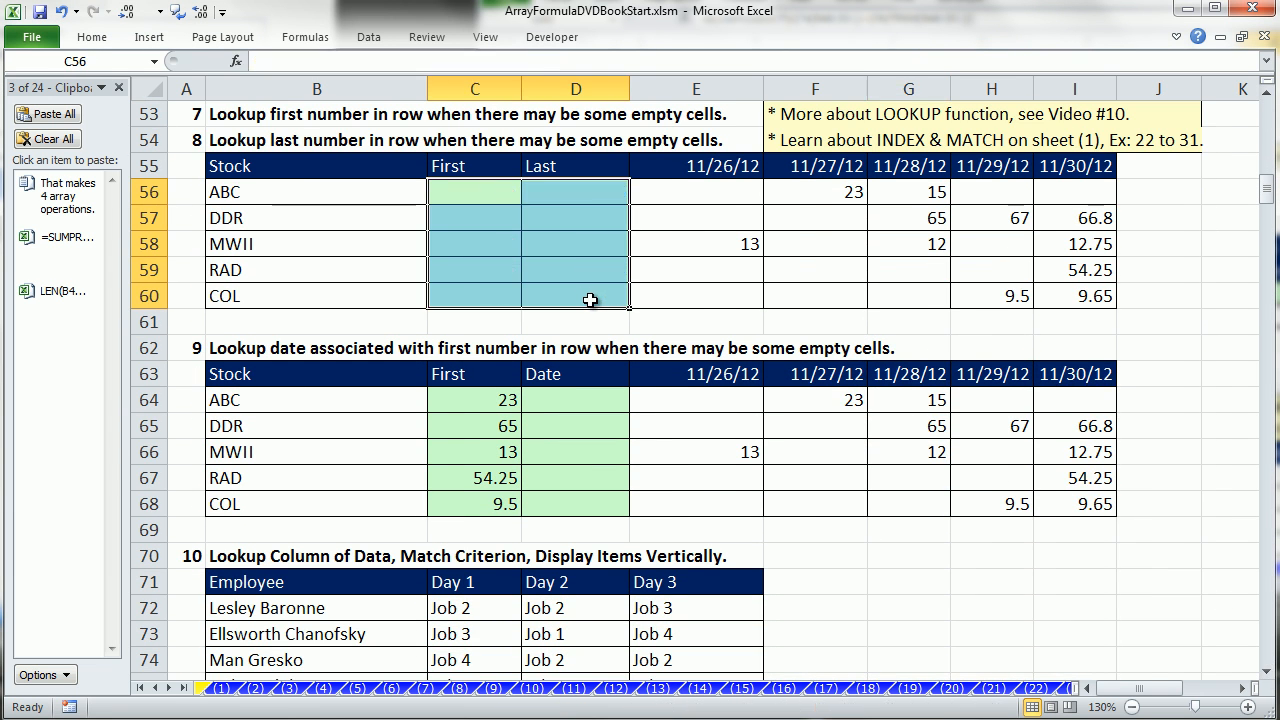
Examine the ABC and DDR rows to locate the first number in each after the empty cells.
{"action": "left_click", "coordinate": [446, 203]}
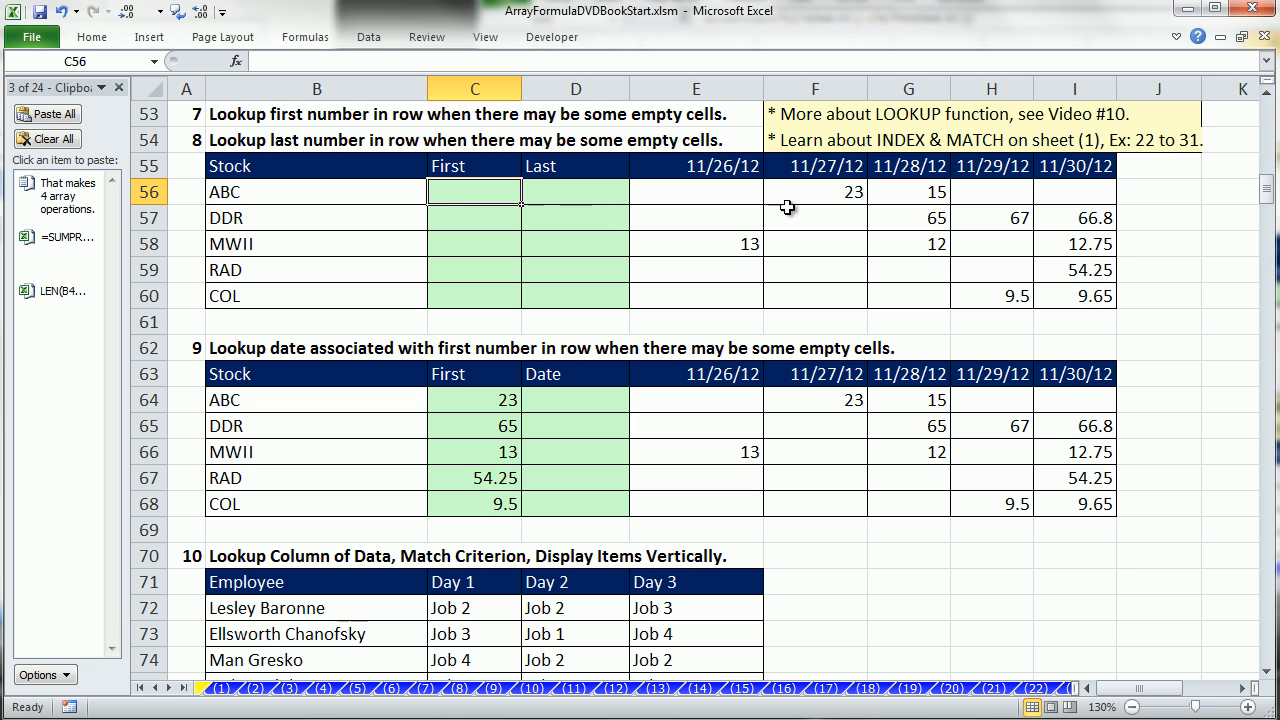
{"action": "left_click", "coordinate": [837, 199]}
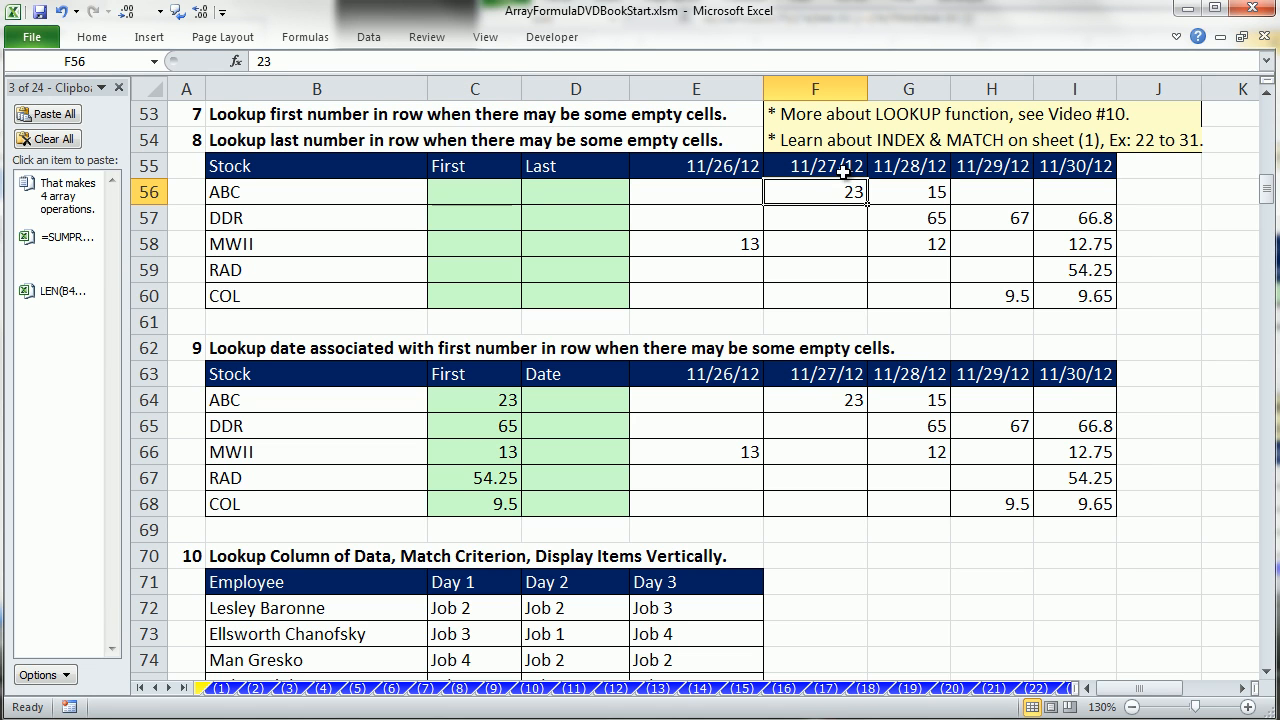
{"action": "left_click", "coordinate": [929, 224]}
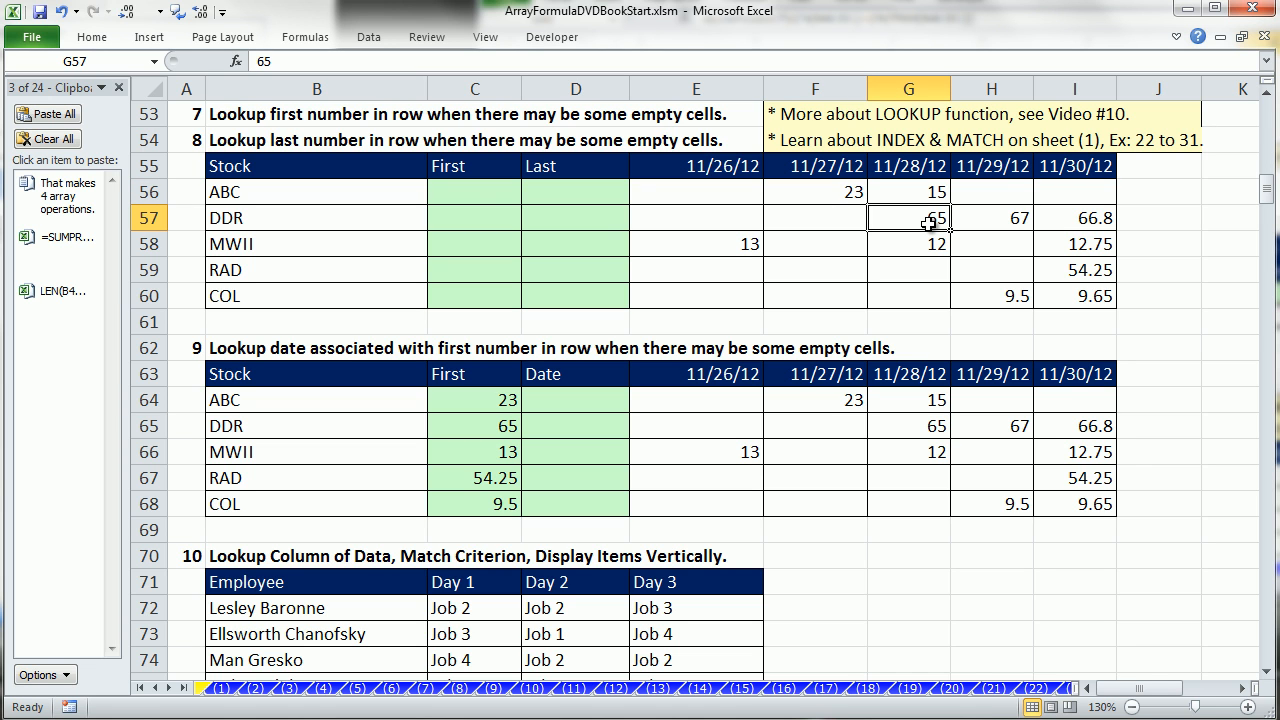
{"action": "left_click", "coordinate": [490, 194]}
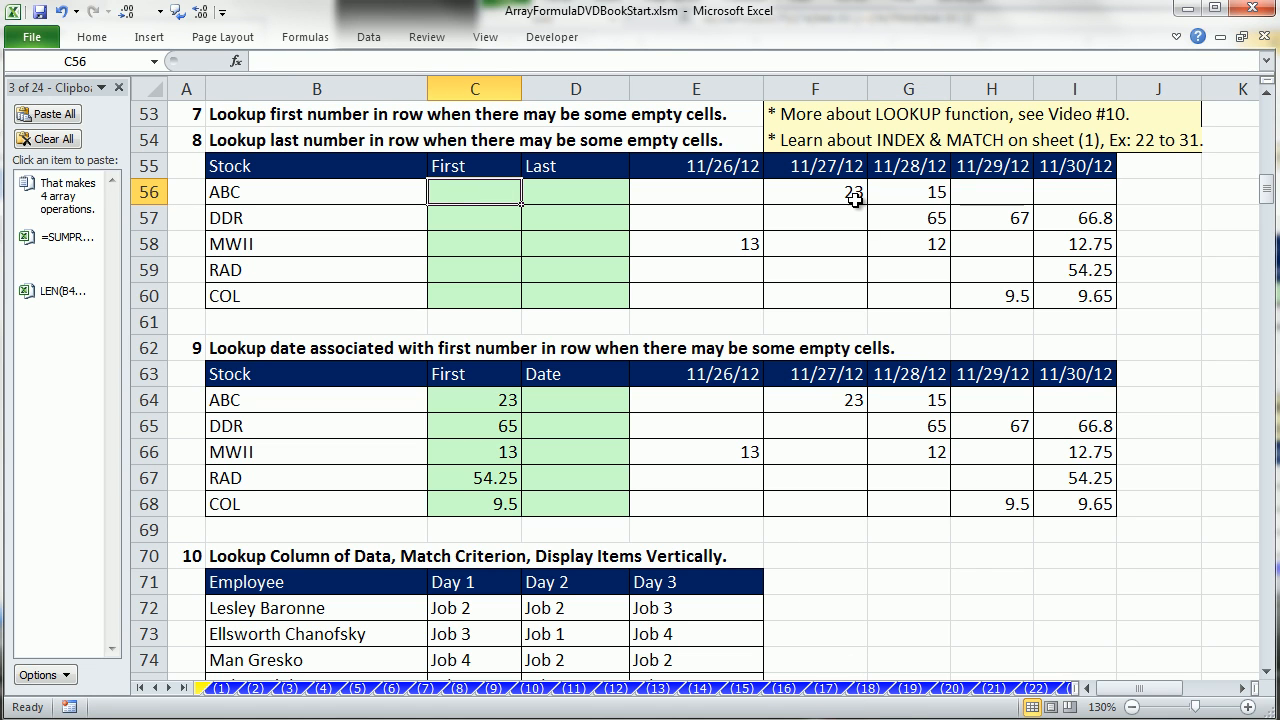
{"action": "left_click", "coordinate": [694, 194]}
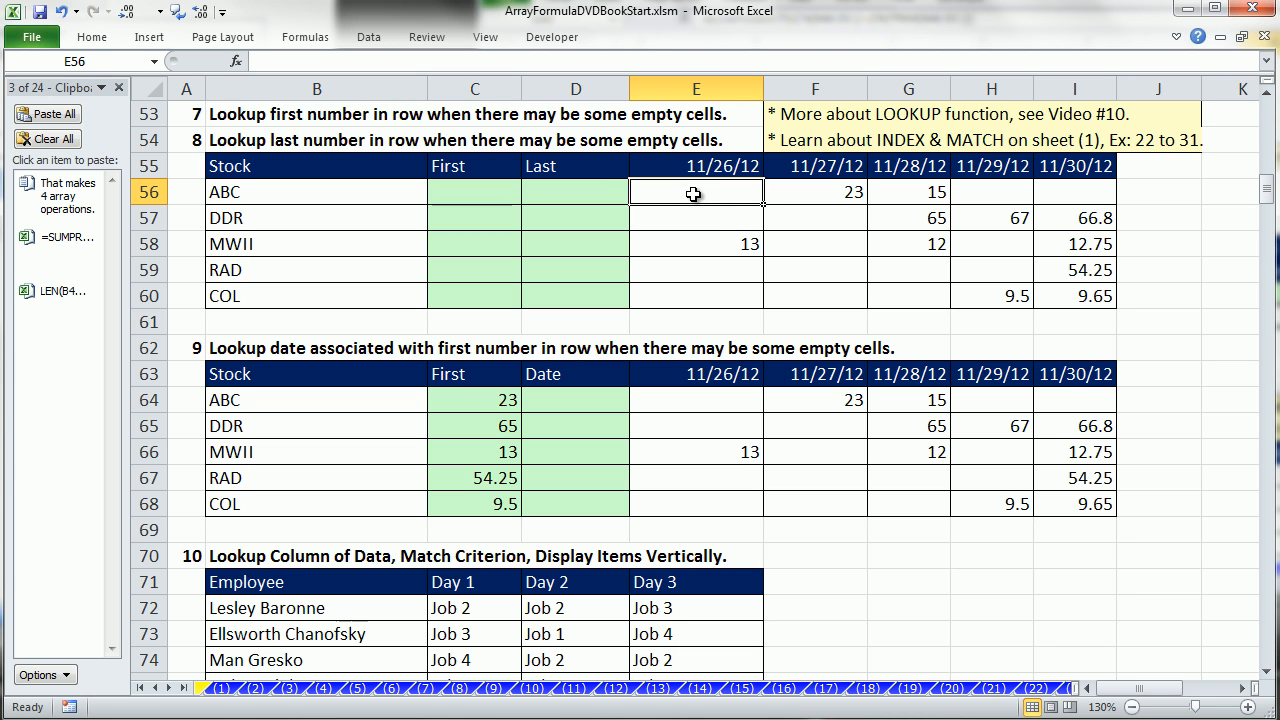
{"action": "left_click", "coordinate": [708, 225]}
{"action": "left_click", "coordinate": [808, 216]}
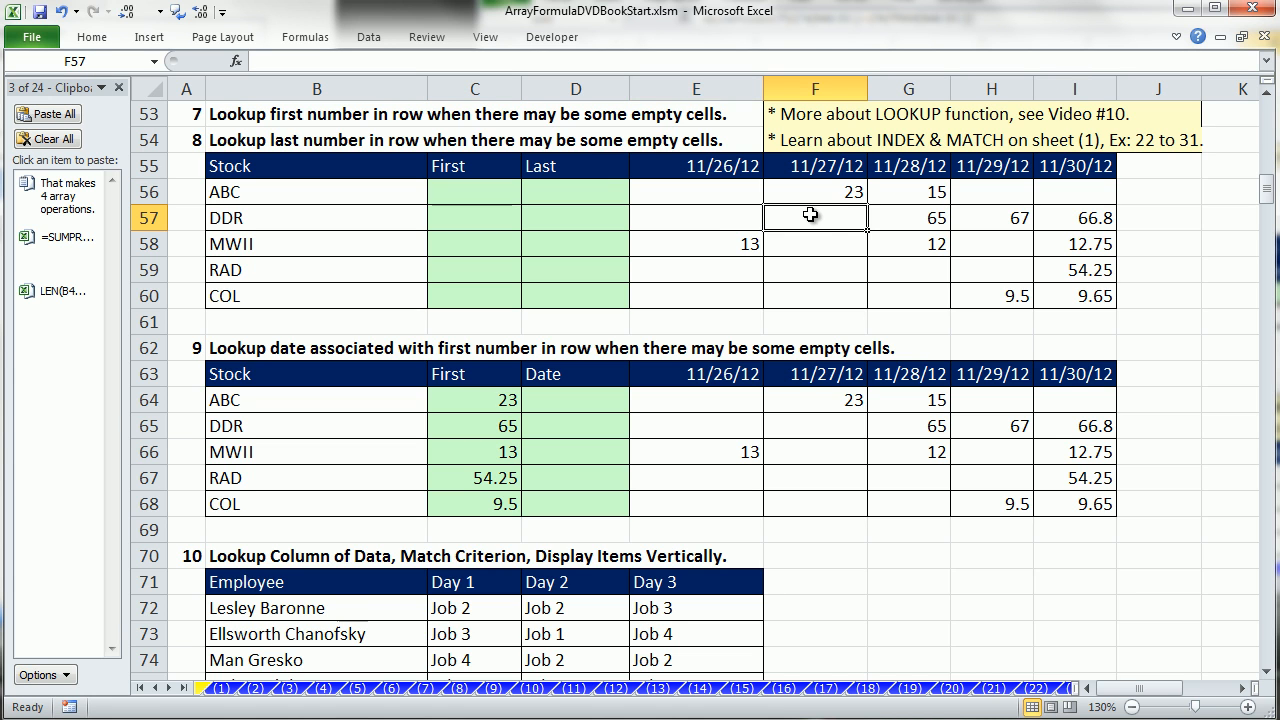
{"action": "left_click", "coordinate": [903, 219]}
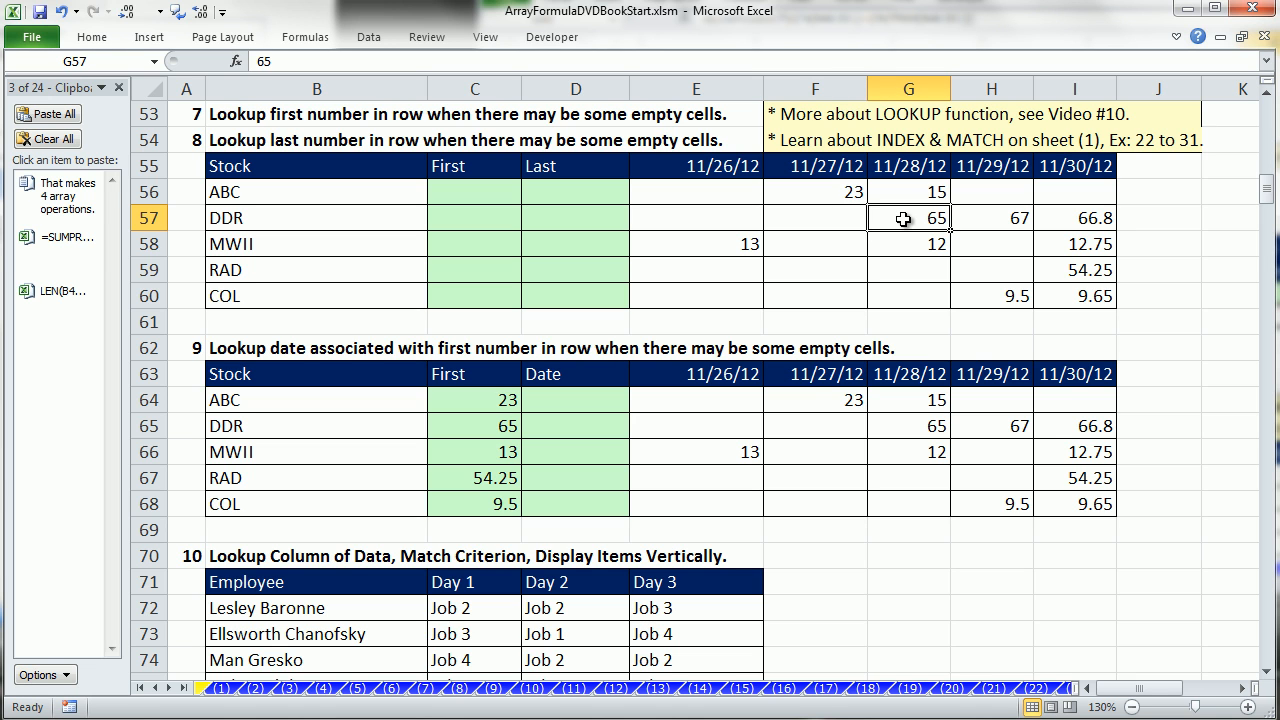
Start C56 with =E56:I56<>"", preview the comparison's evaluated array, and restore the expression, leaving it open for editing.
{"action": "left_click", "coordinate": [508, 197]}
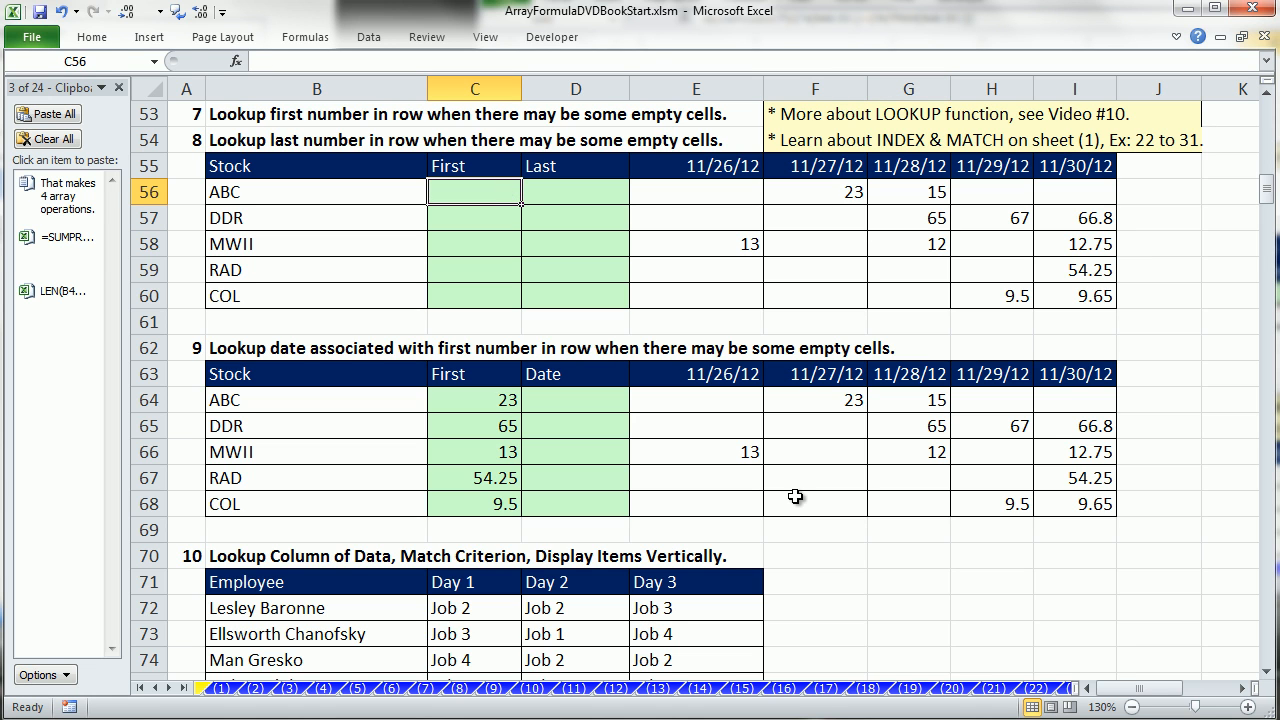
{"action": "type", "text": "="}
{"action": "left_click_drag", "start_coordinate": [674, 190], "coordinate": [1056, 188]}
{"action": "type", "text": "<>"}
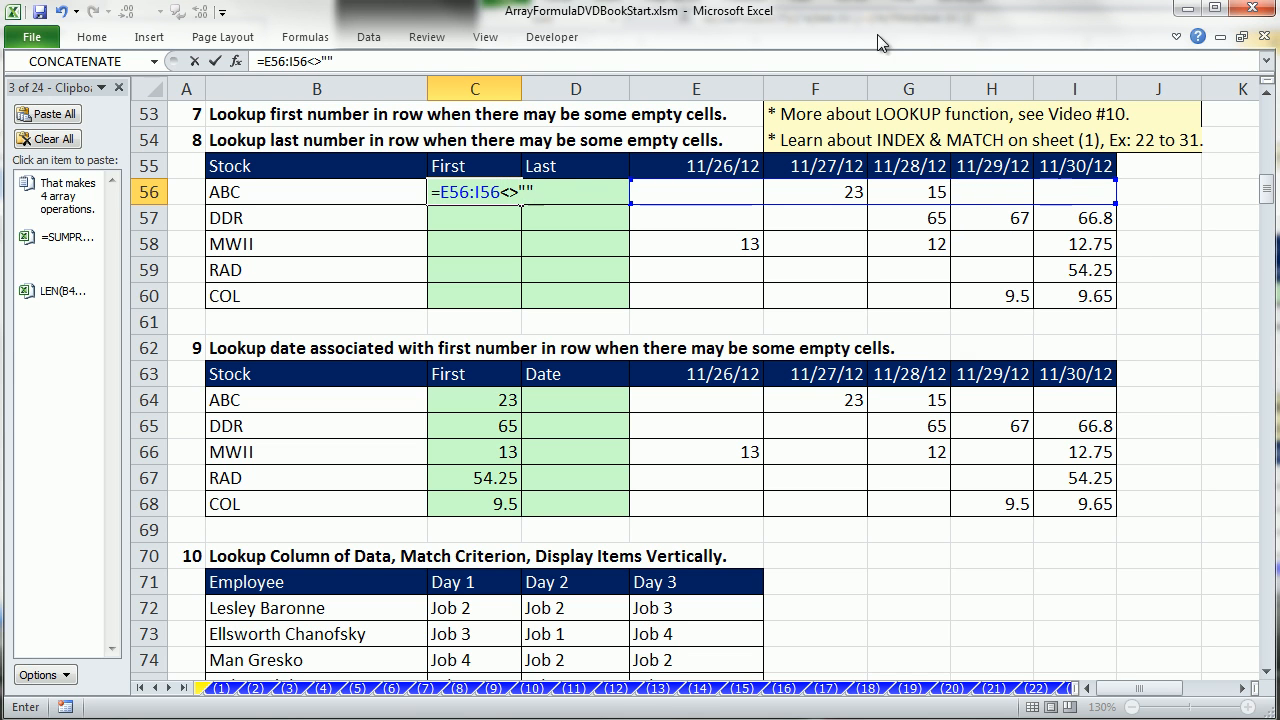
{"action": "left_click_drag", "start_coordinate": [543, 196], "coordinate": [197, 168]}
{"action": "key", "text": "F9"}
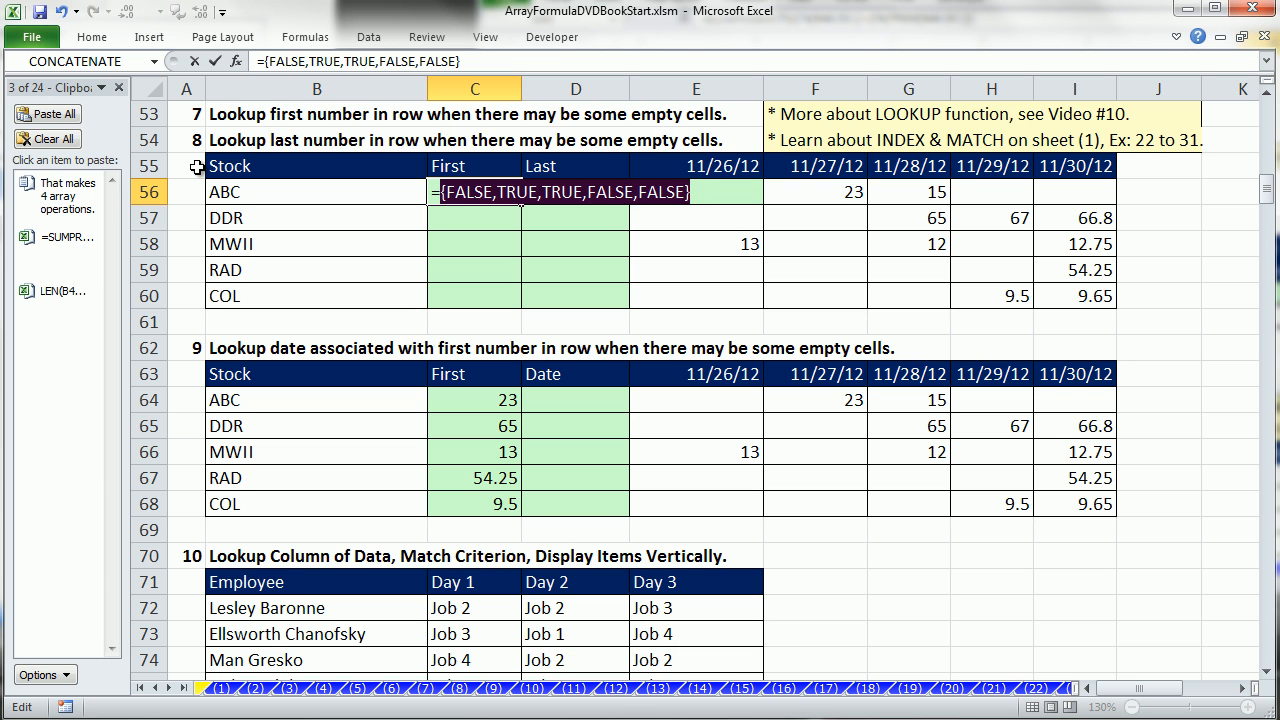
{"action": "key", "text": "ctrl+z"}
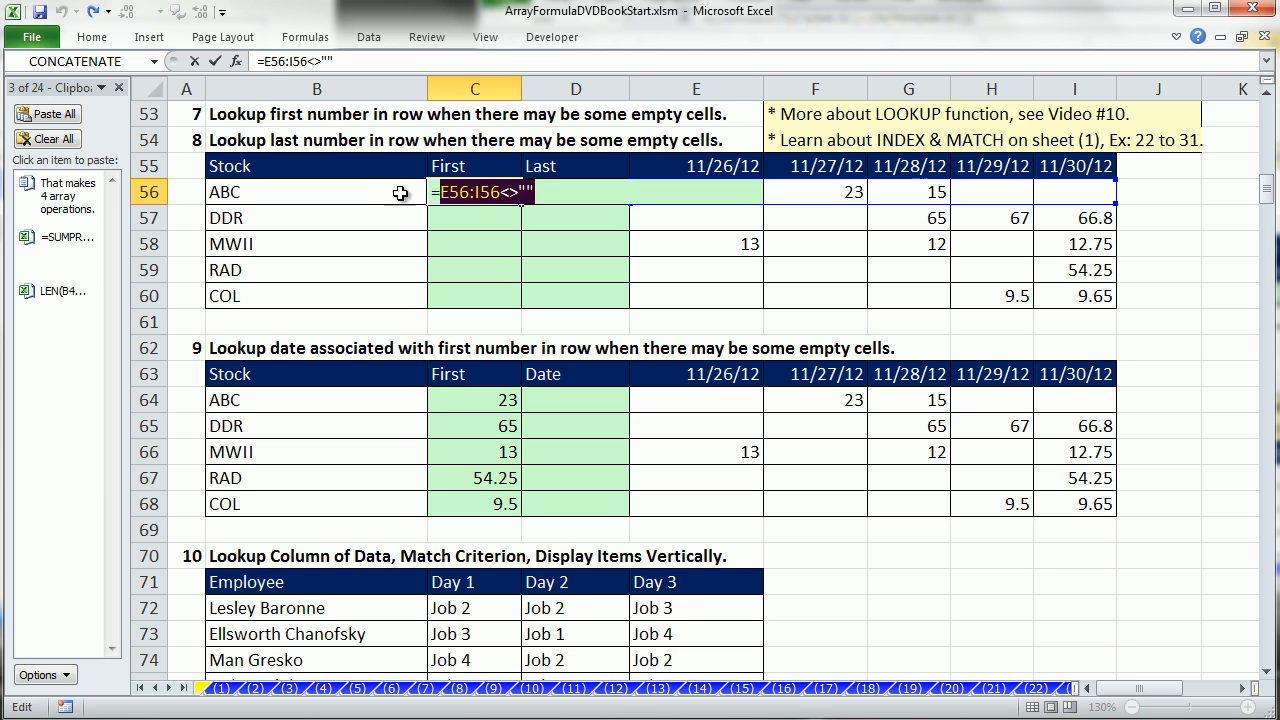
Extend C56 to =MATCH(TRUE,E56:I56<>"",0), enter it as an array formula, and copy it down to C60 to check the relative positions.
{"action": "left_click", "coordinate": [441, 195]}
{"action": "type", "text": "mat"}
{"action": "key", "text": "Tab"}
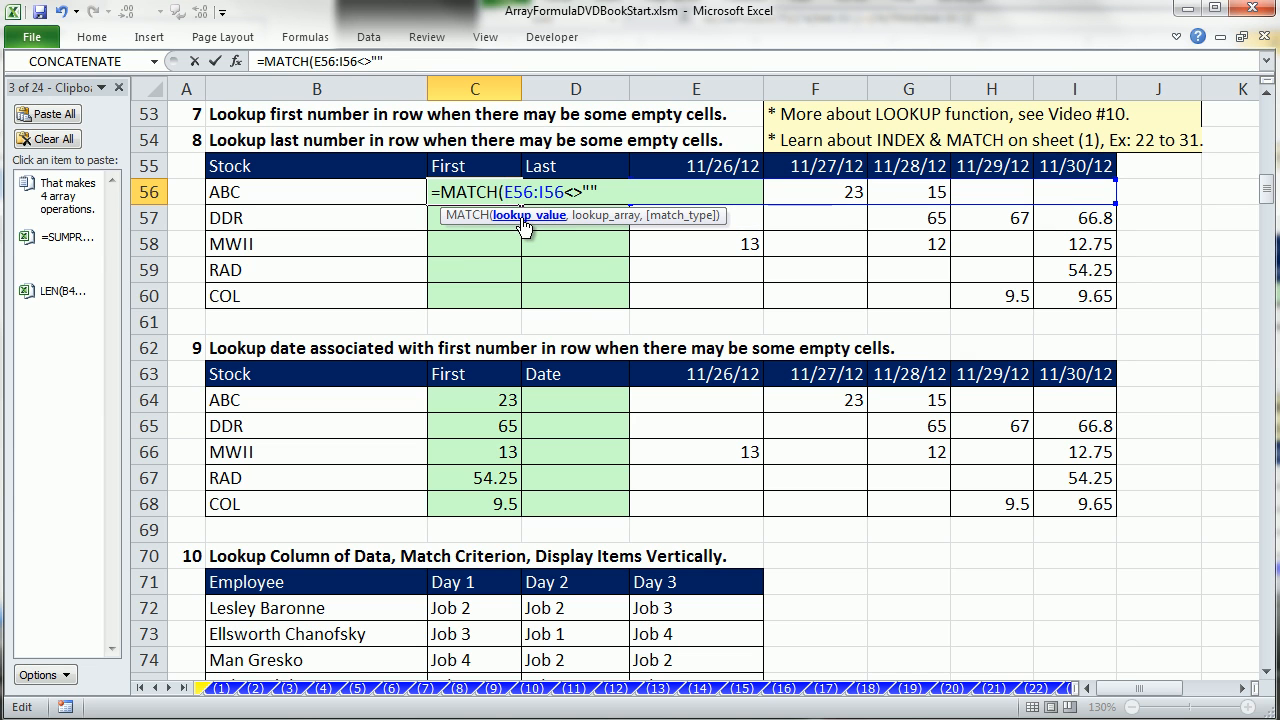
{"action": "type", "text": "true"}
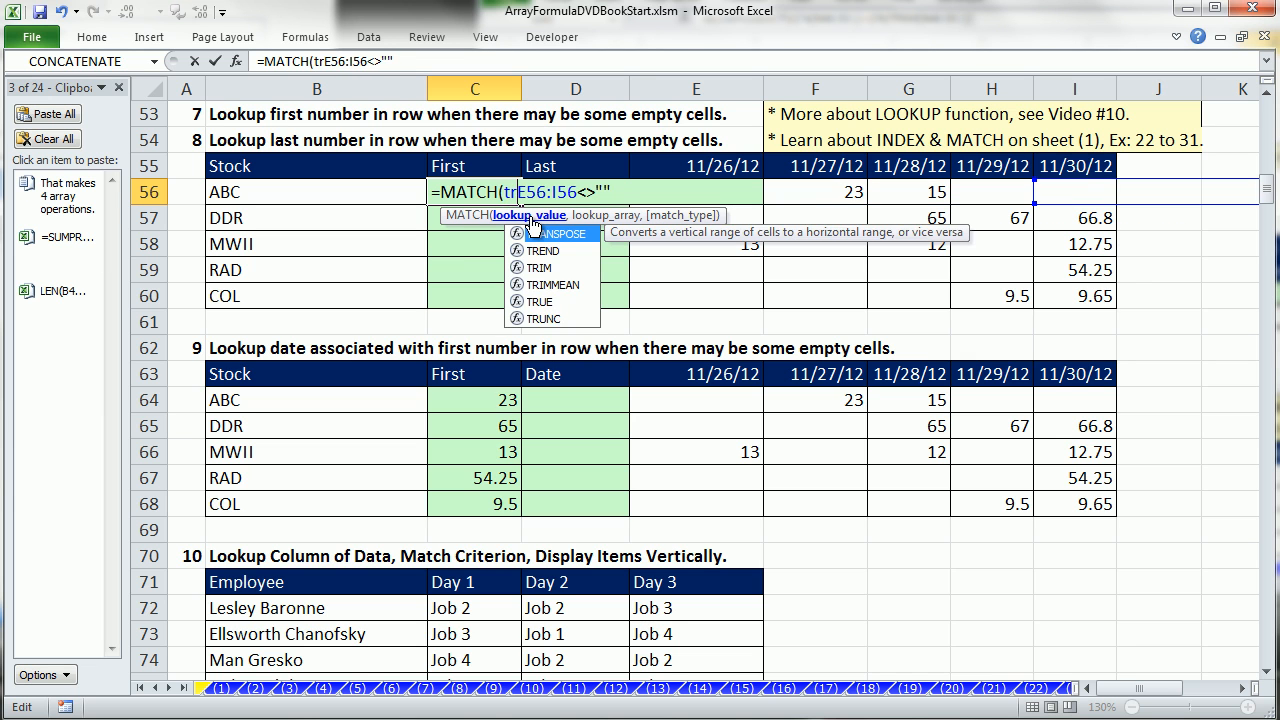
{"action": "type", "text": ","}
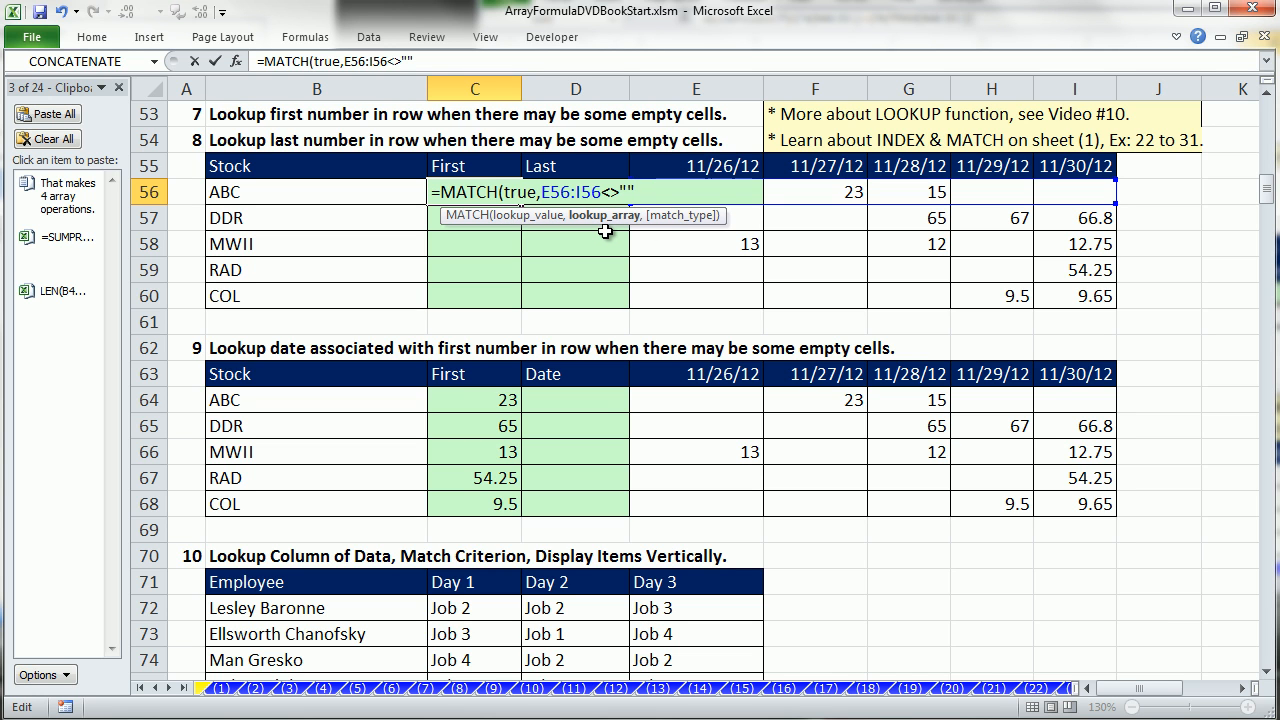
{"action": "type", "text": ","}
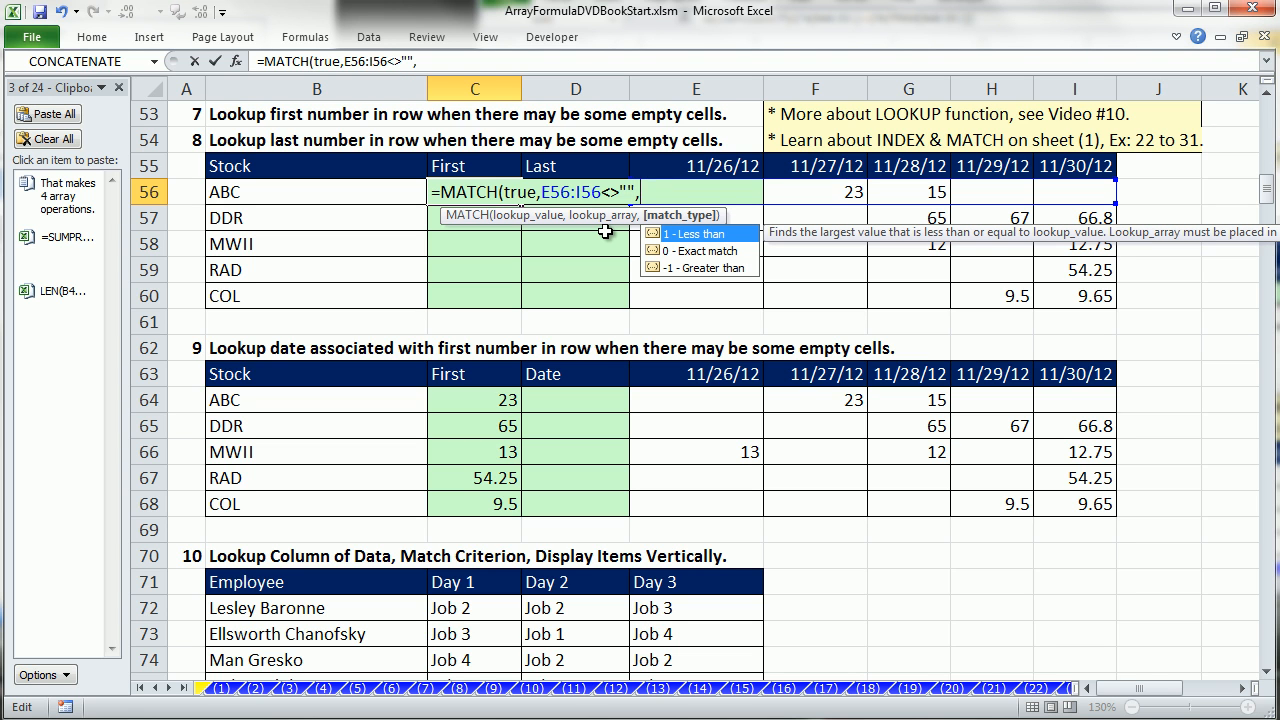
{"action": "type", "text": "0)"}
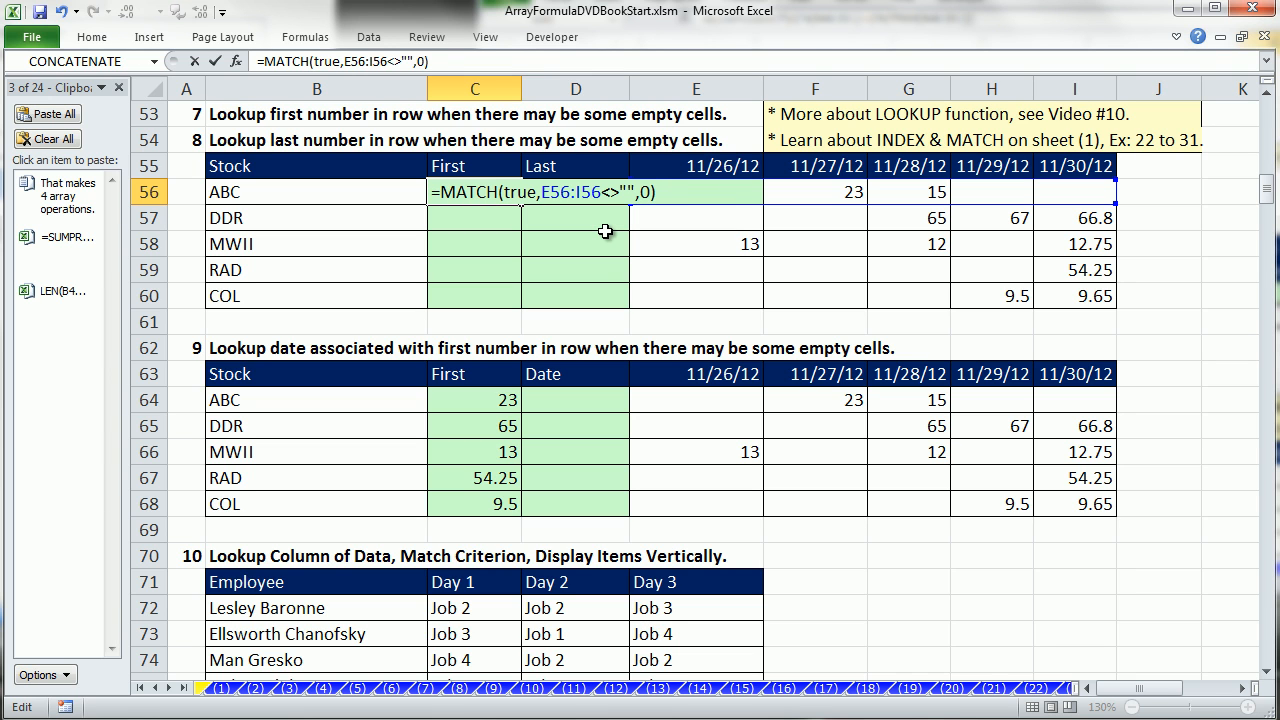
{"action": "key", "text": "ctrl+shift+Return"}
{"action": "left_click_drag", "start_coordinate": [524, 205], "coordinate": [524, 308]}
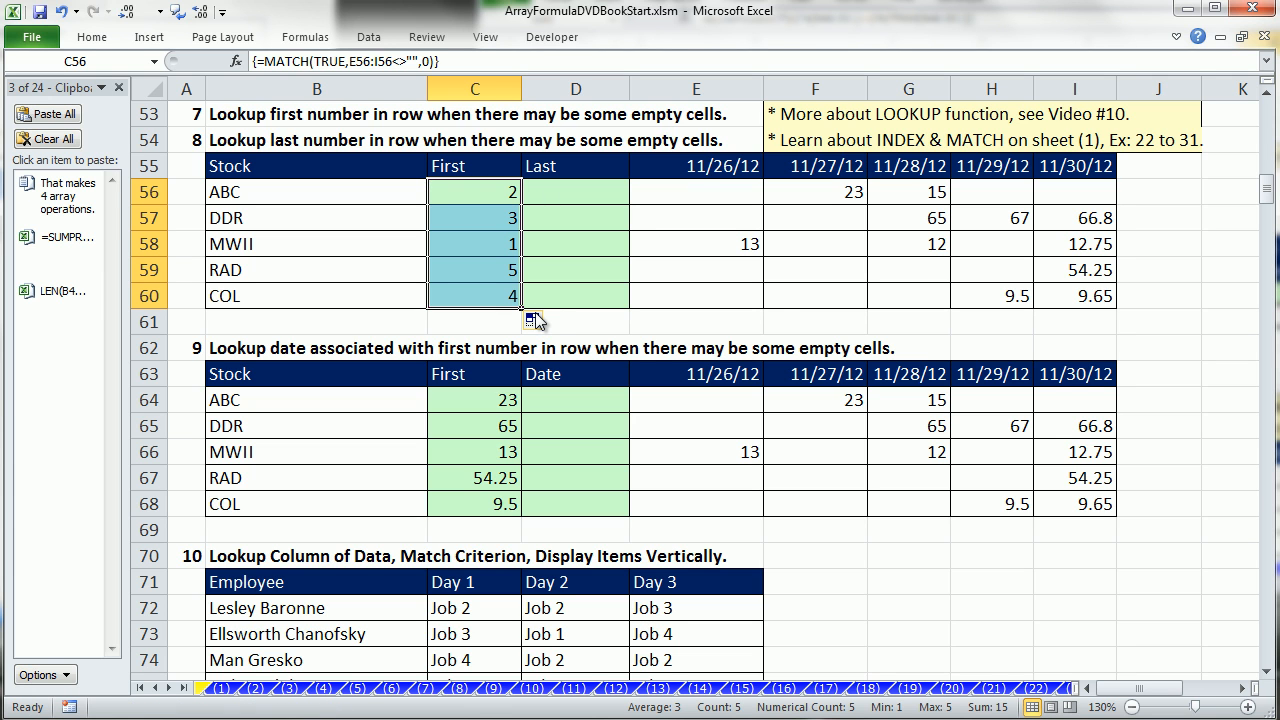
{"action": "left_click", "coordinate": [724, 243]}
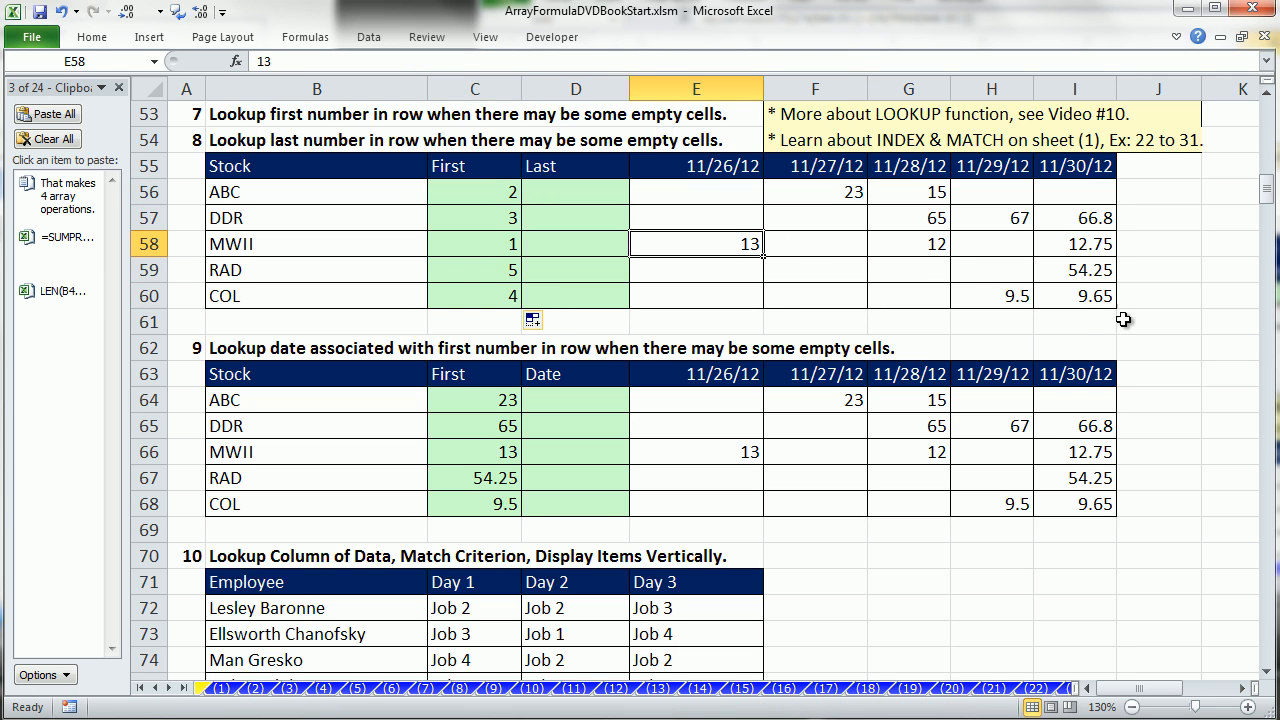
{"action": "left_click", "coordinate": [1088, 278]}
Nest the C56 MATCH in INDEX to form =INDEX(E56:I56,MATCH(TRUE,E56:I56<>"",0)), leaving it open for editing.
{"action": "left_click", "coordinate": [483, 196]}
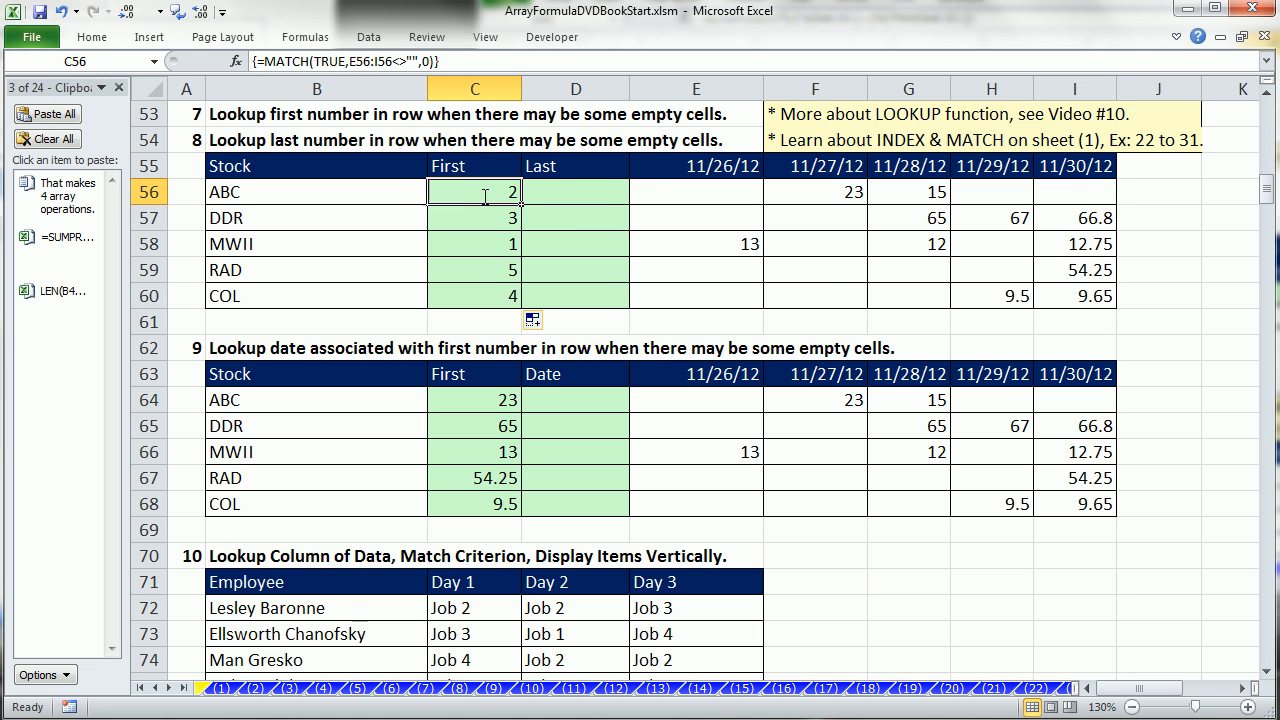
{"action": "key", "text": "F2"}
{"action": "left_click", "coordinate": [442, 192]}
{"action": "type", "text": "in"}
{"action": "key", "text": "Tab"}
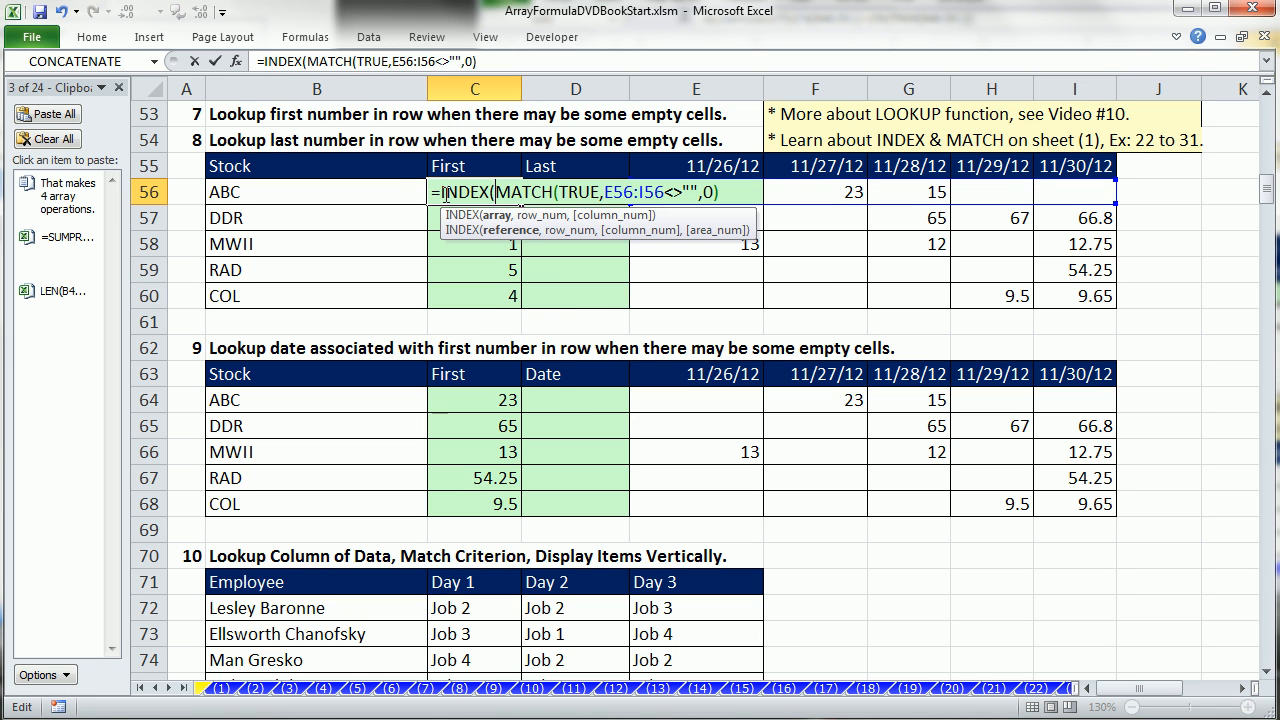
{"action": "left_click_drag", "start_coordinate": [1110, 188], "coordinate": [693, 190]}
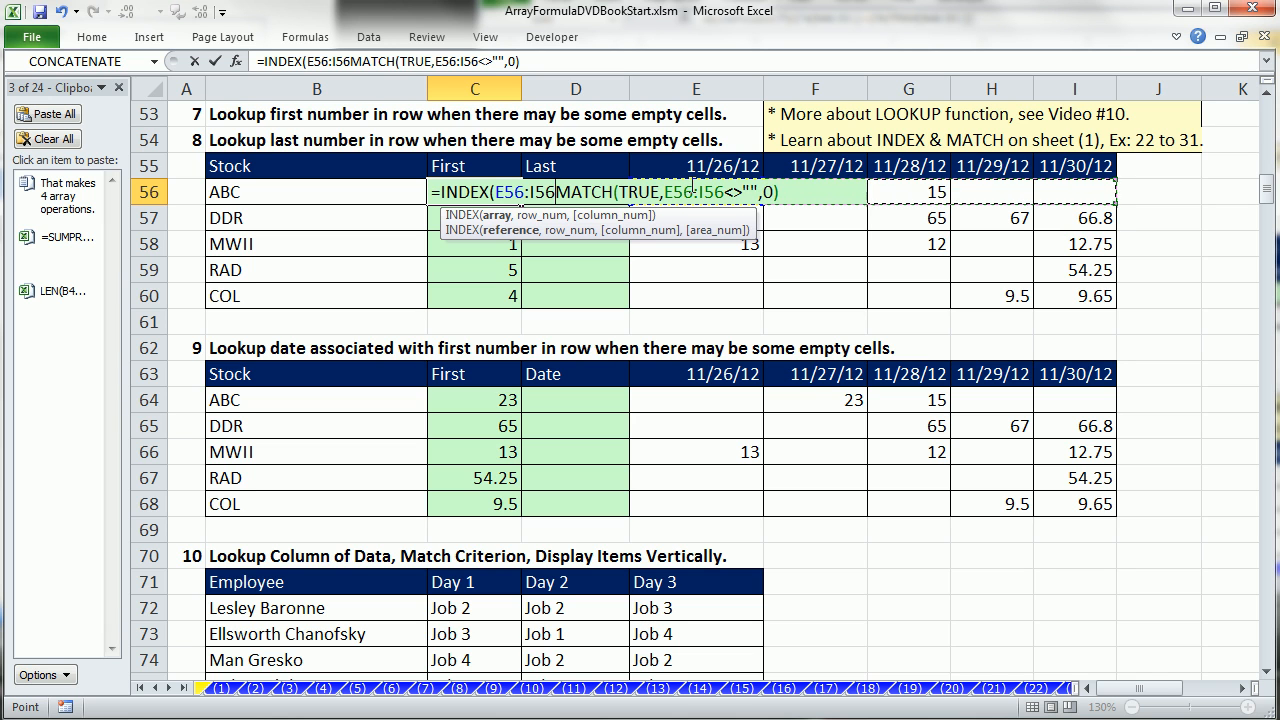
{"action": "type", "text": ","}
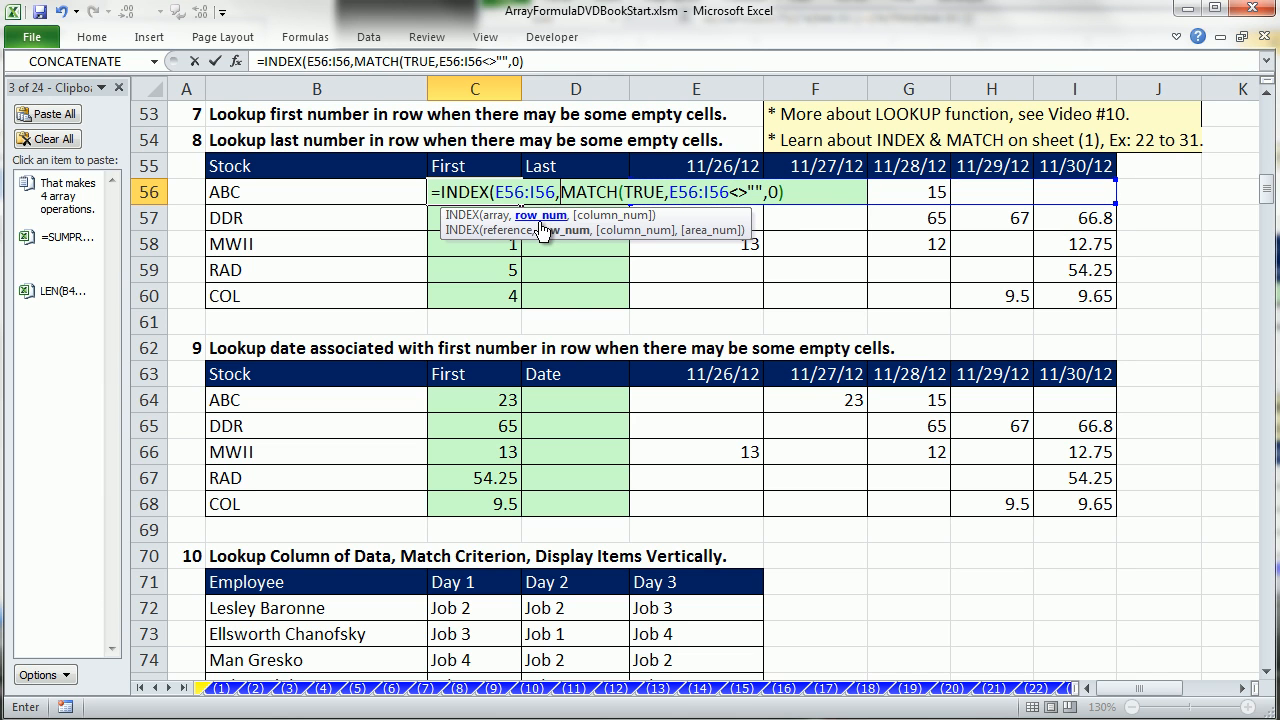
{"action": "key", "text": "F2"}
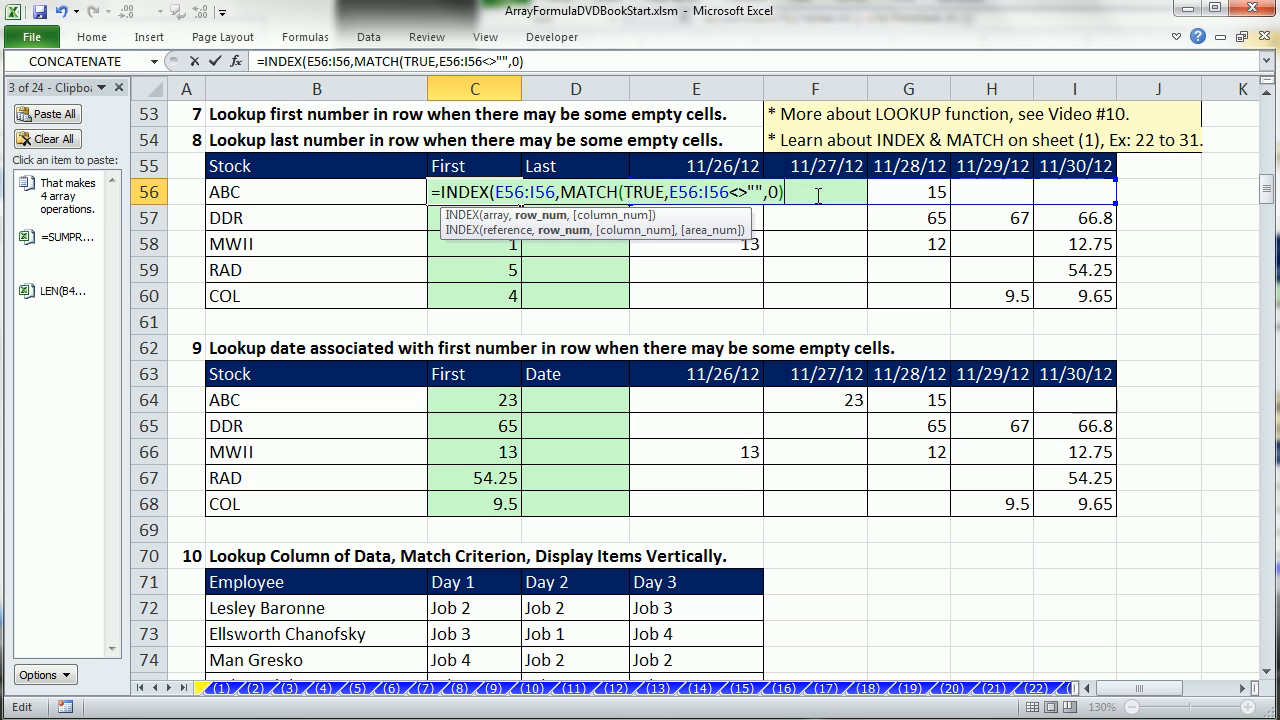
{"action": "left_click", "coordinate": [817, 196]}
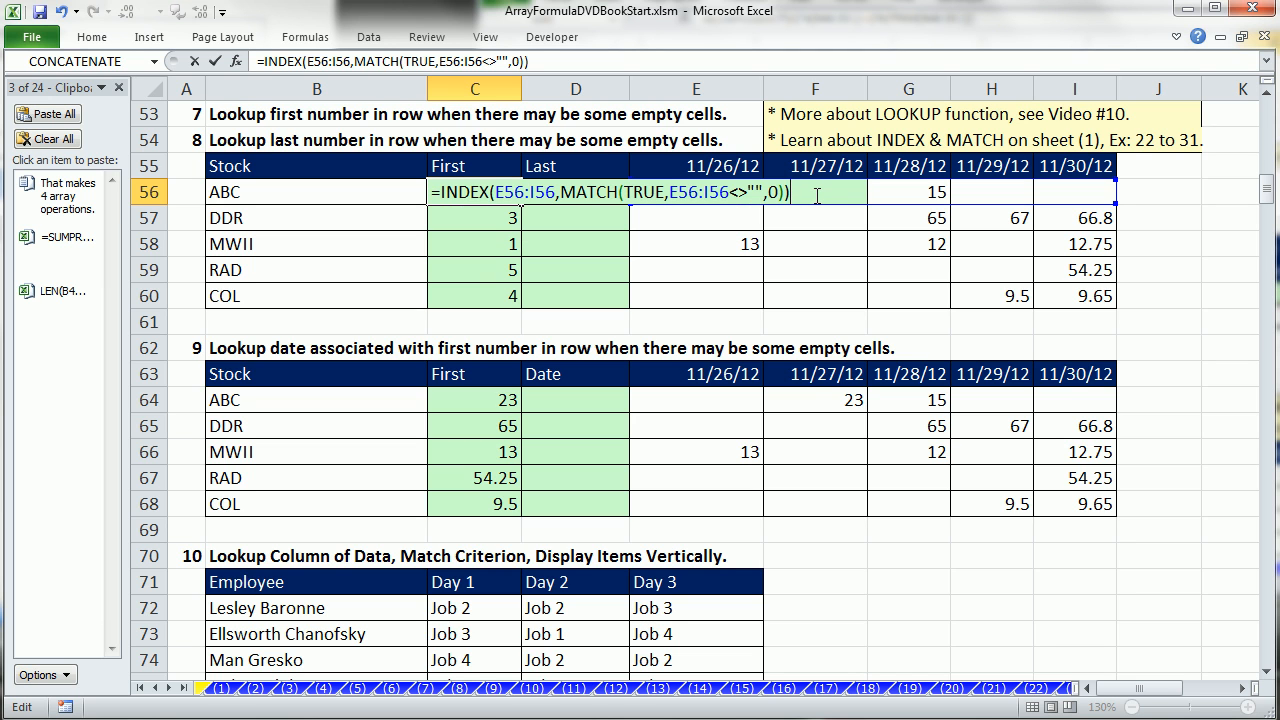
Enter the C56 INDEX formula as an array formula, copy it down to C60, and review its MATCH arguments without changing them.
{"action": "key", "text": "ctrl+shift+Return"}
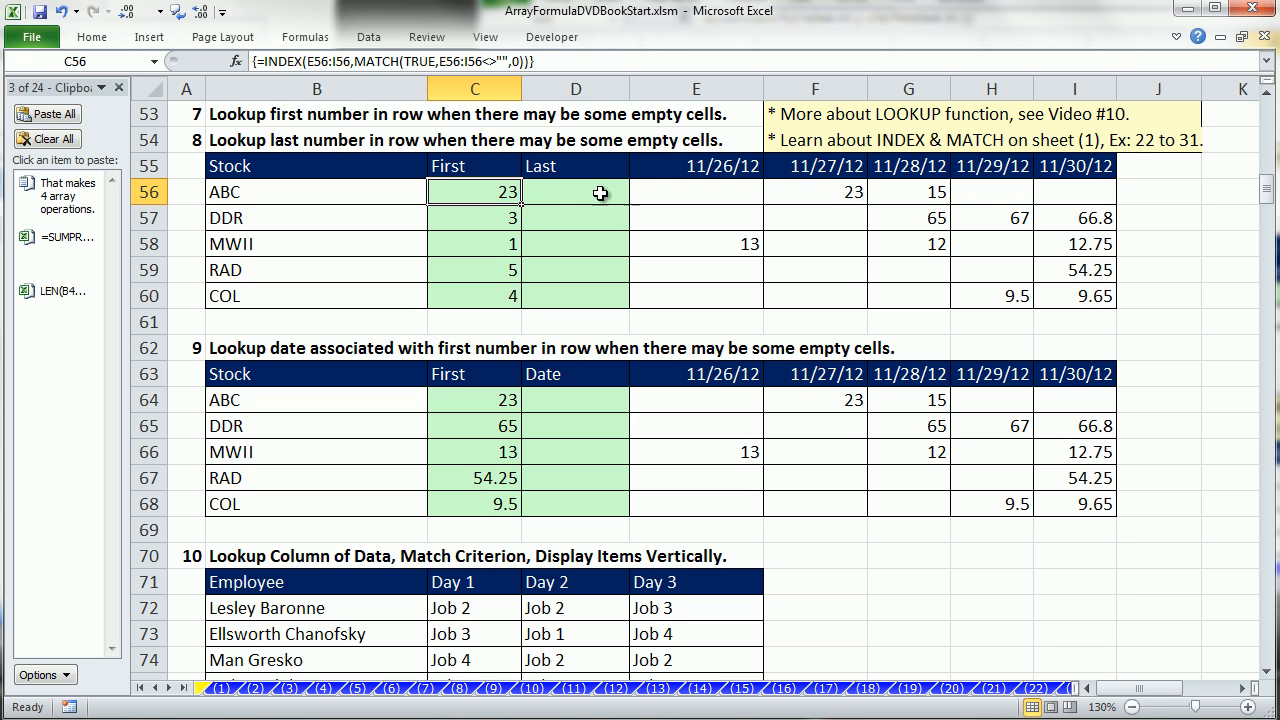
{"action": "double_click", "coordinate": [522, 206]}
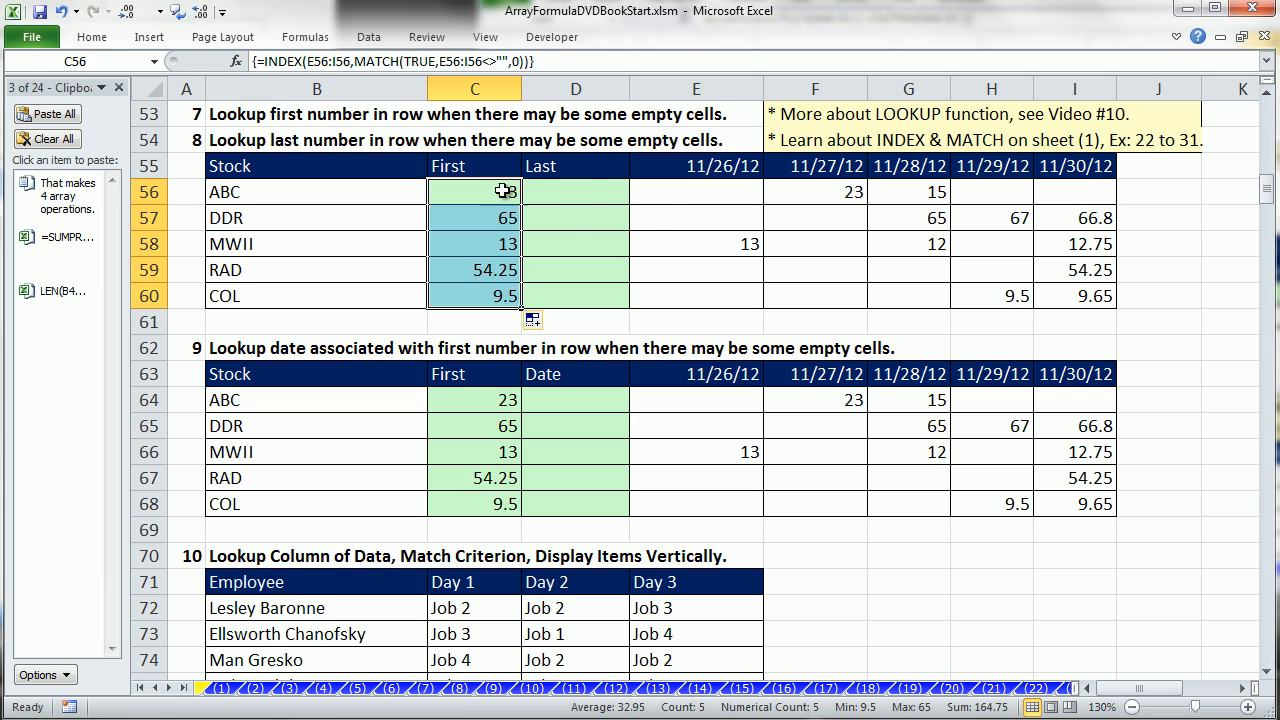
{"action": "key", "text": "F2"}
{"action": "left_click", "coordinate": [635, 192]}
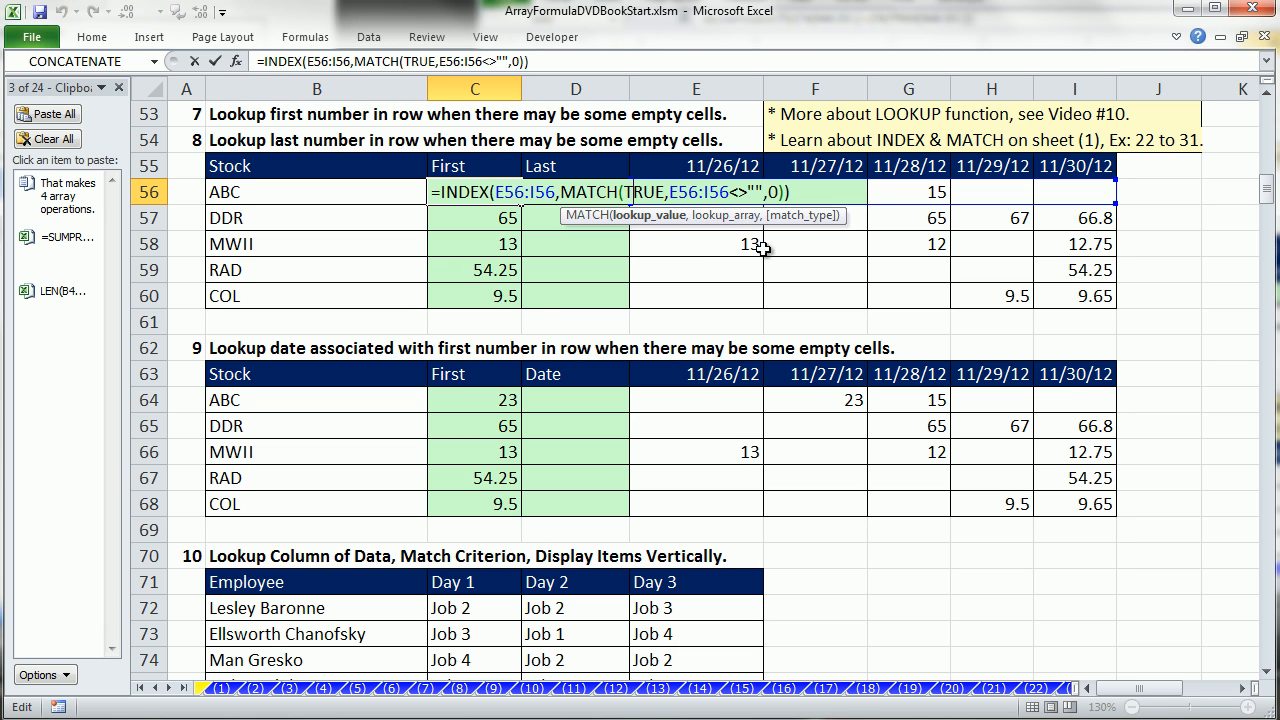
{"action": "key", "text": "Escape"}
Enter =LOOKUP(9.99E+307,E56:I56) in D56 to look up the last number in the ABC row.
{"action": "left_click", "coordinate": [600, 196]}
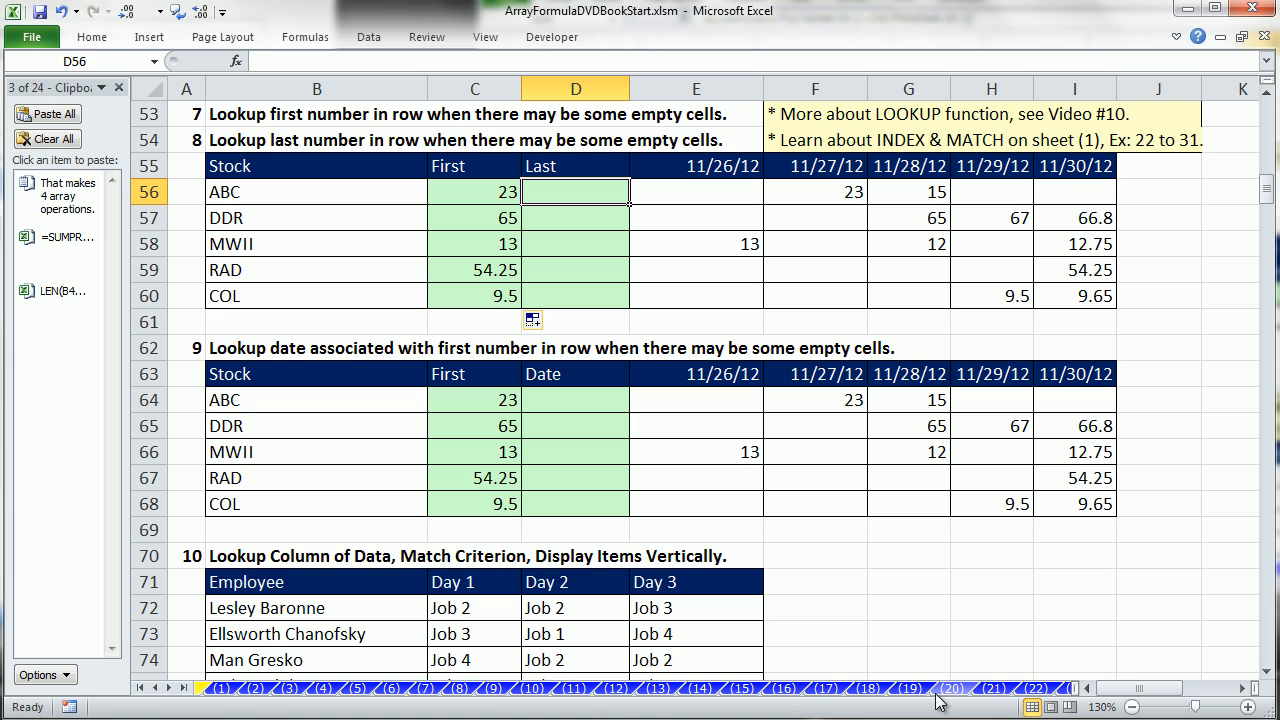
{"action": "type", "text": "="}
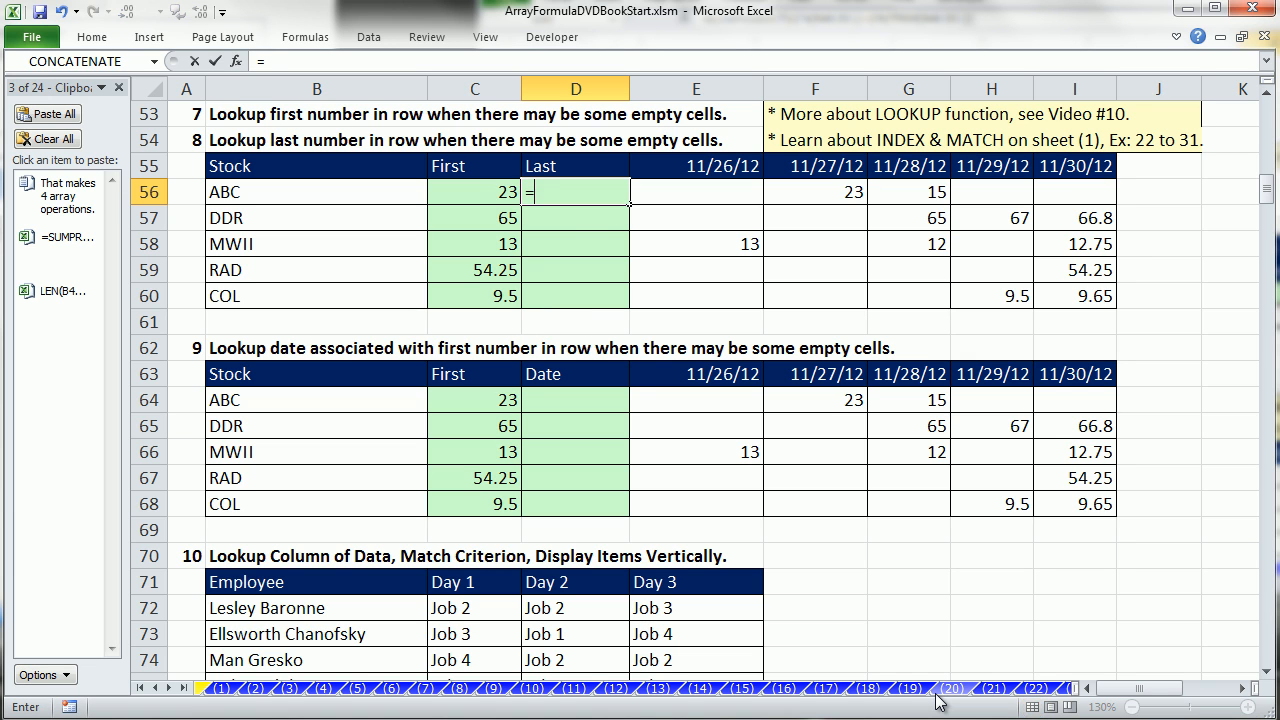
{"action": "type", "text": "loo"}
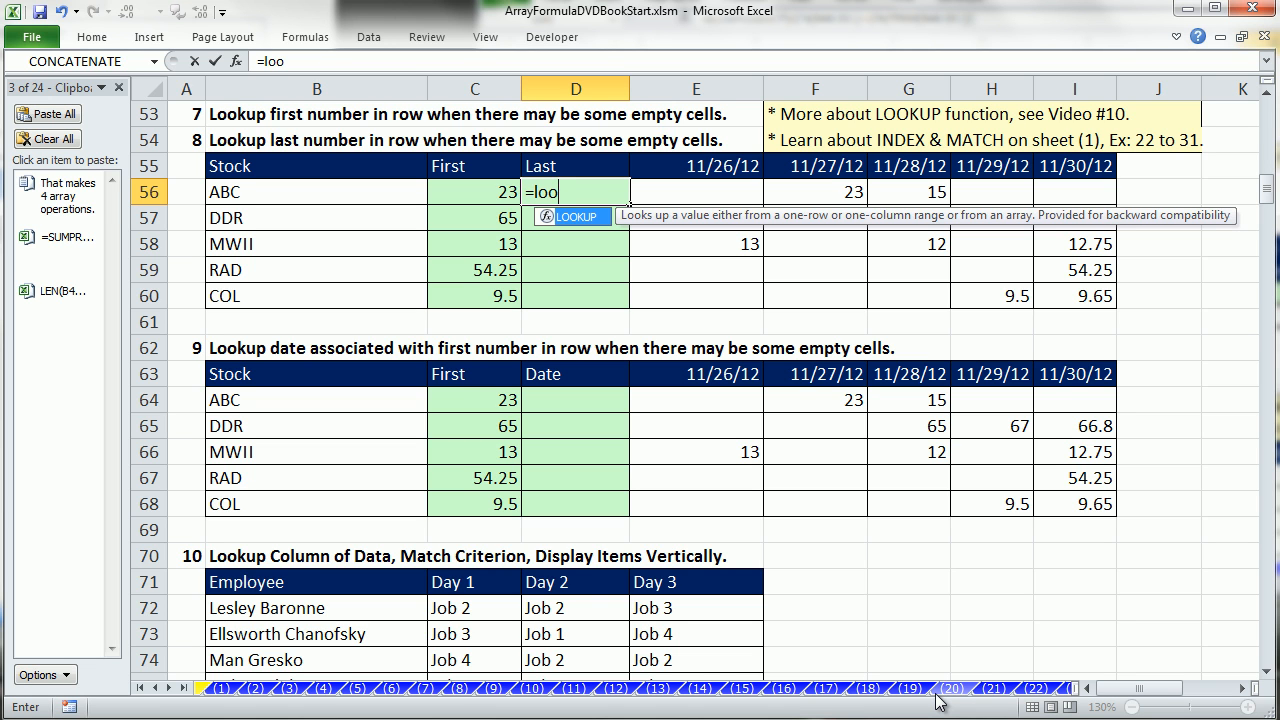
{"action": "key", "text": "Tab"}
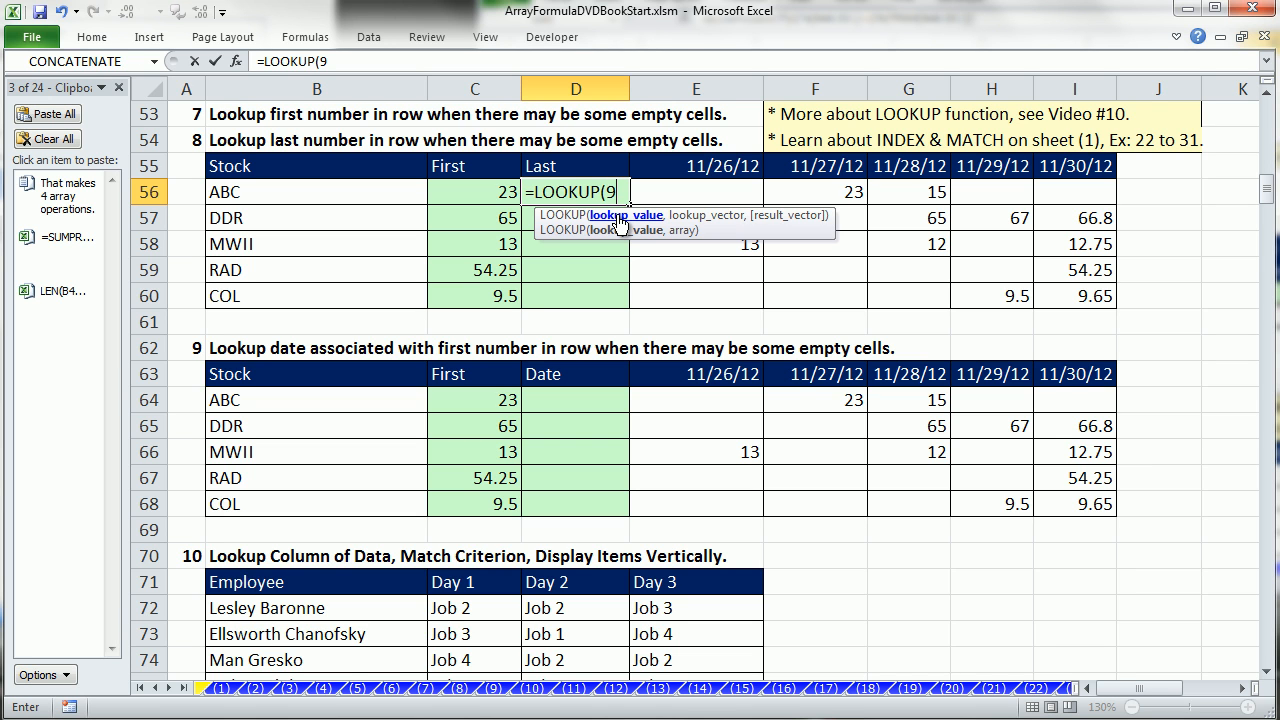
{"action": "type", "text": "99"}
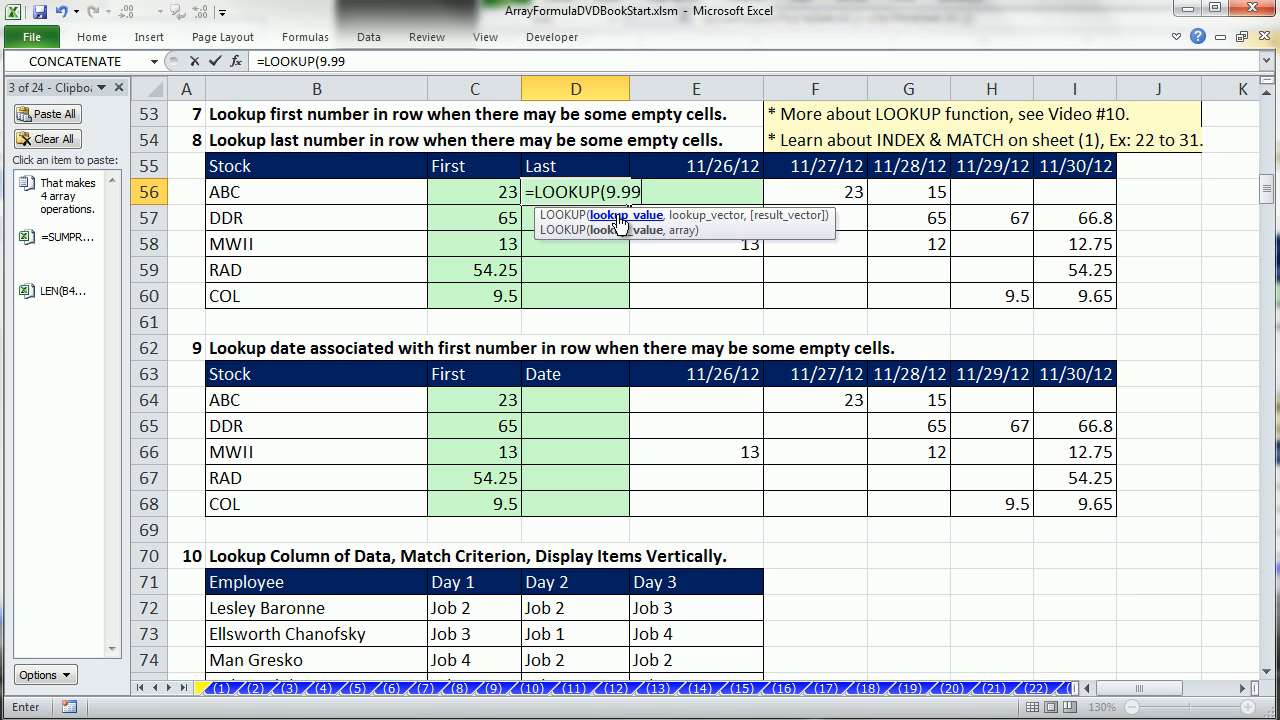
{"action": "type", "text": "E+307,"}
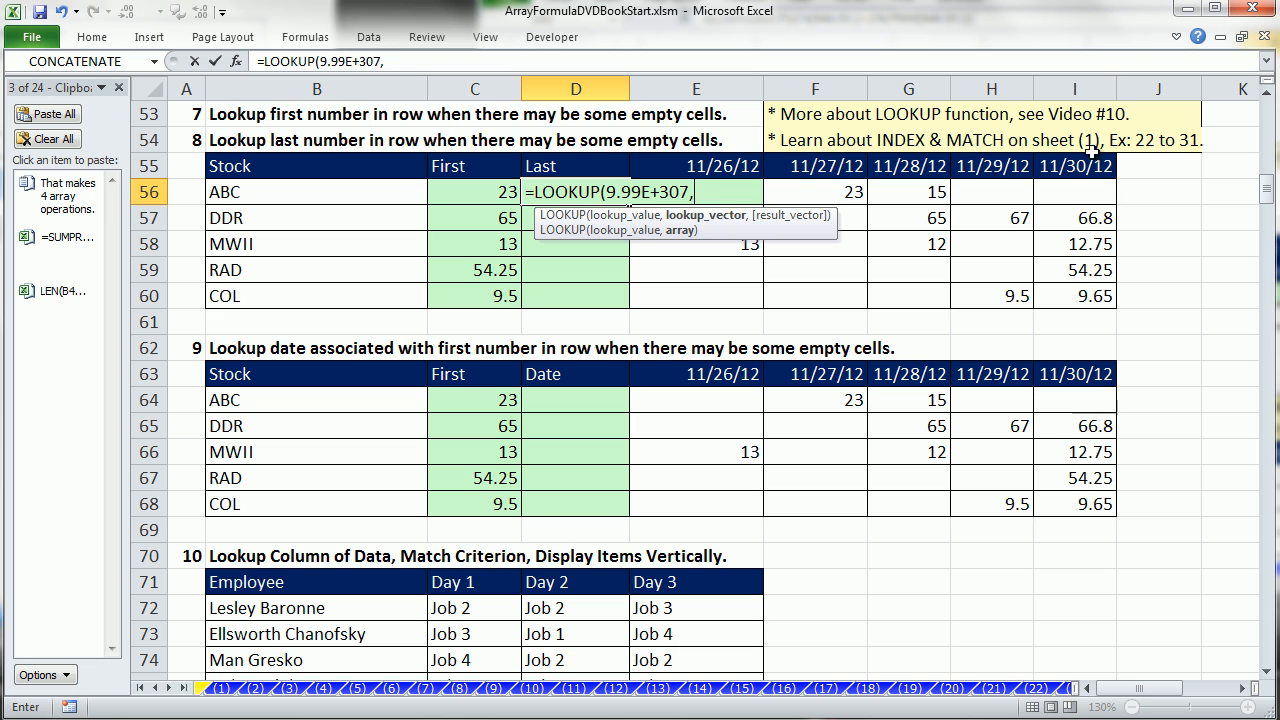
{"action": "left_click_drag", "start_coordinate": [1066, 191], "coordinate": [720, 192]}
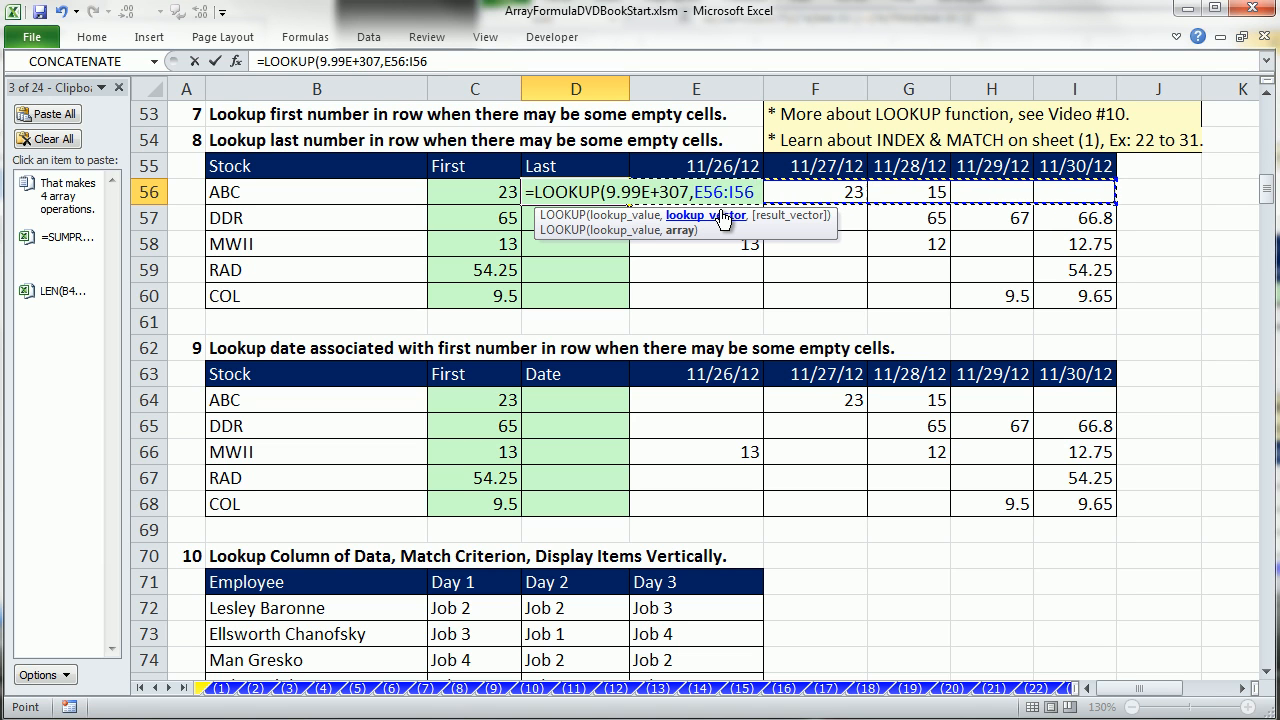
{"action": "key", "text": "ctrl+Return"}
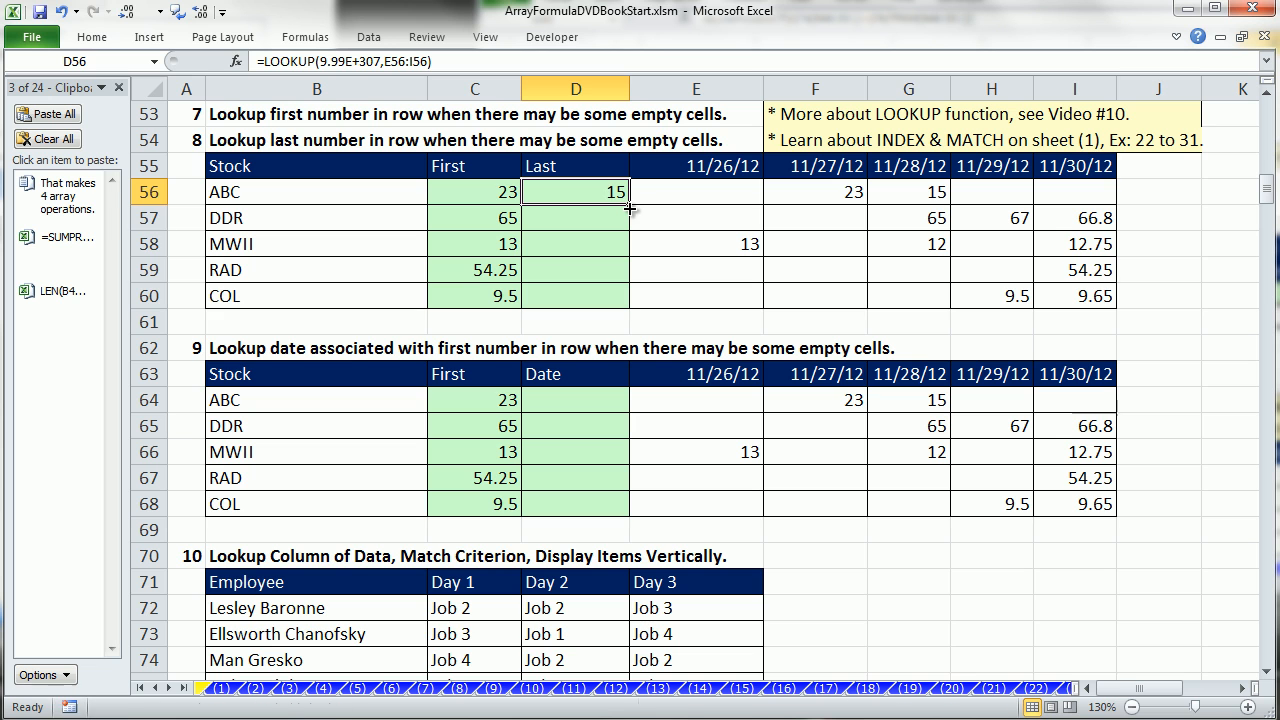
Copy the D56 LOOKUP formula down to D60 and check the copied formula in D58 without changing it.
{"action": "left_click_drag", "start_coordinate": [629, 208], "coordinate": [627, 302]}
{"action": "double_click", "coordinate": [608, 244]}
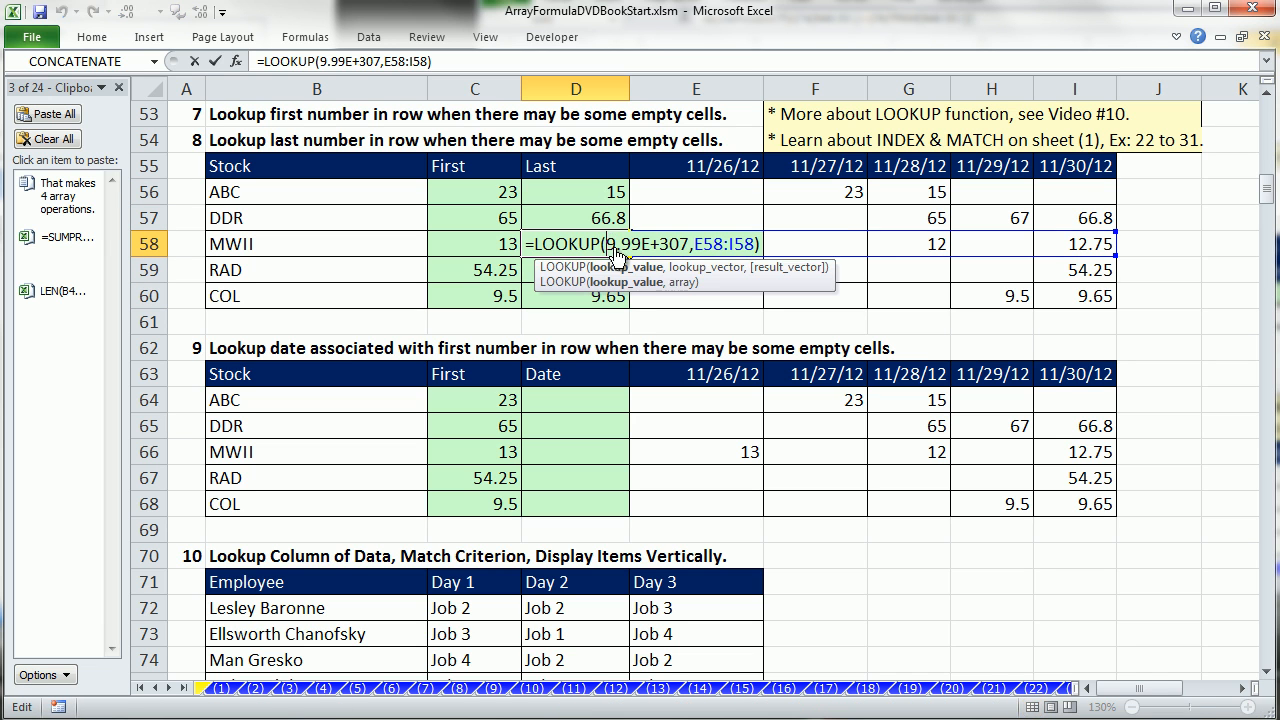
{"action": "key", "text": "Escape"}
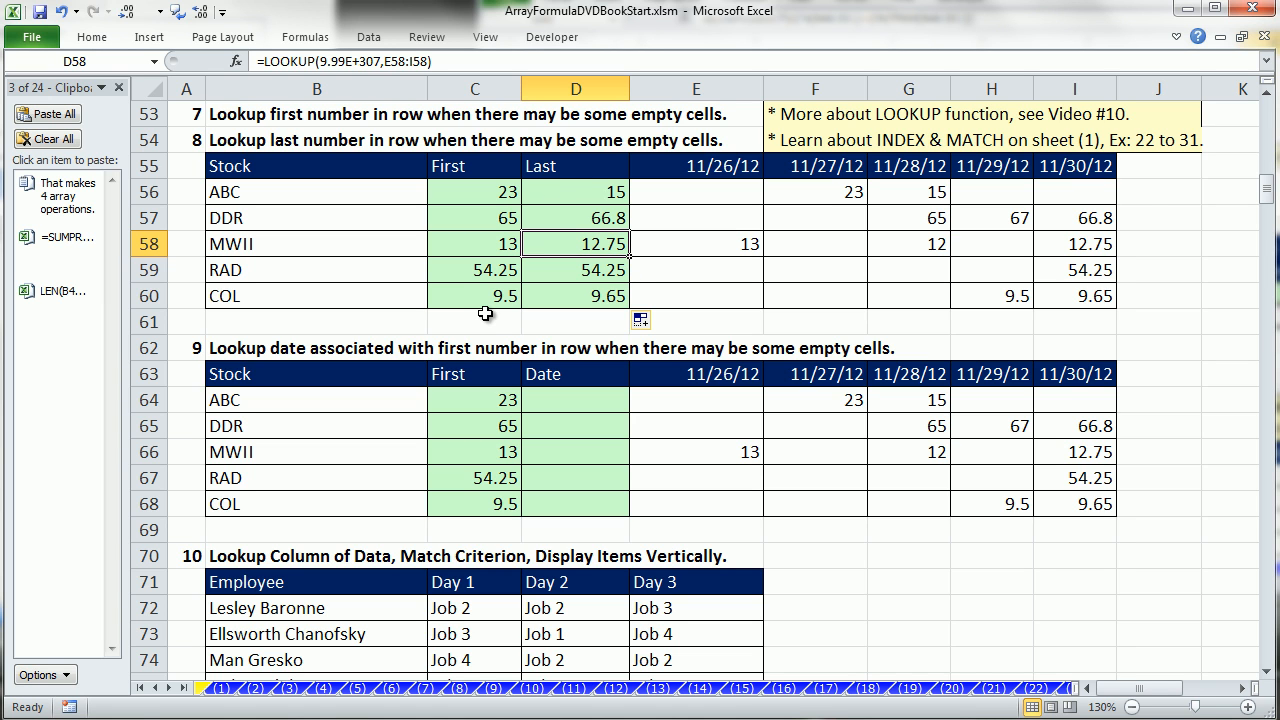
Review the first-number formulas in C64:C68 and copy the text of C64's formula, =INDEX(E64:I64,MATCH(TRUE,E64:I64<>"",0)), into D64.
{"action": "left_click", "coordinate": [488, 403]}
{"action": "left_click", "coordinate": [477, 434]}
{"action": "left_click", "coordinate": [471, 456]}
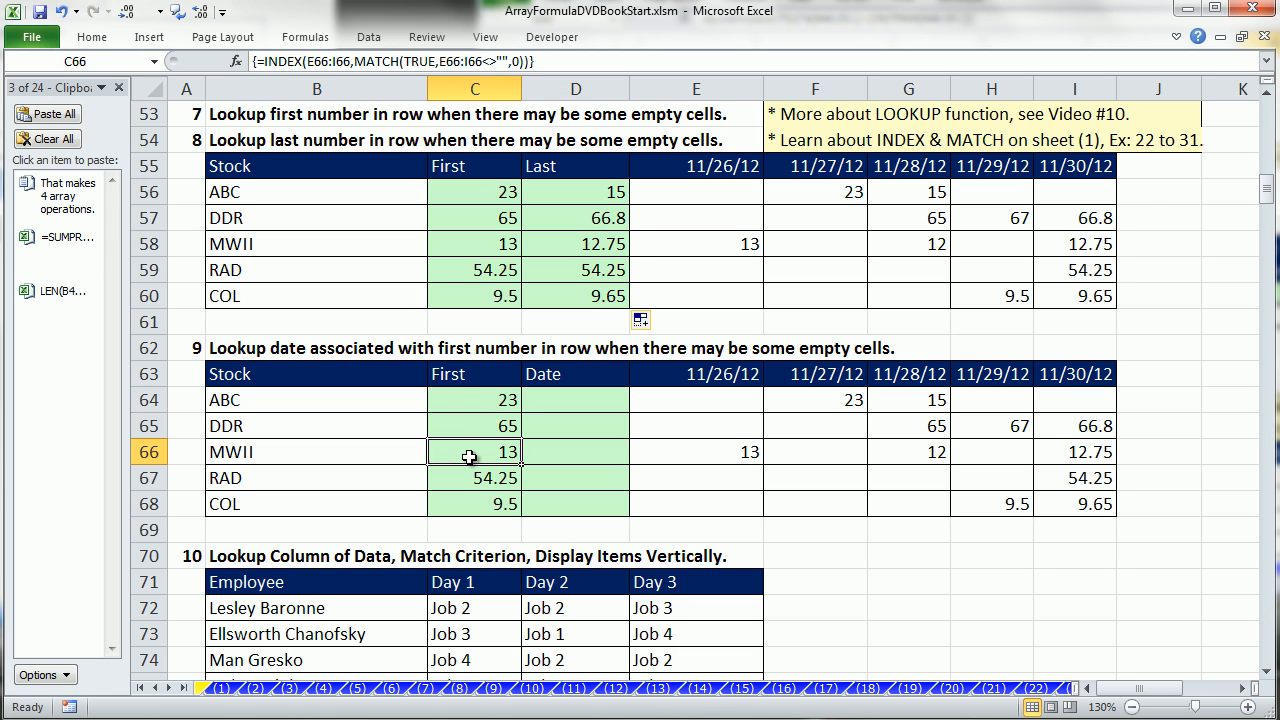
{"action": "left_click", "coordinate": [465, 478]}
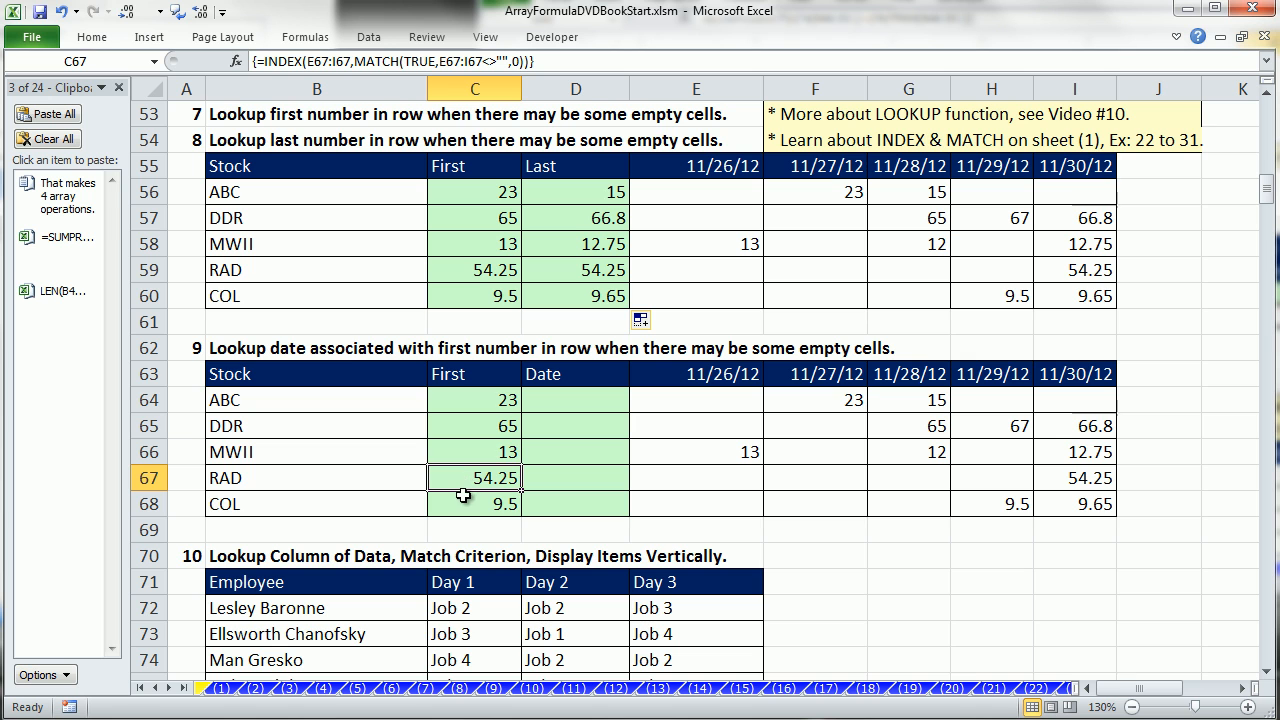
{"action": "left_click", "coordinate": [462, 497]}
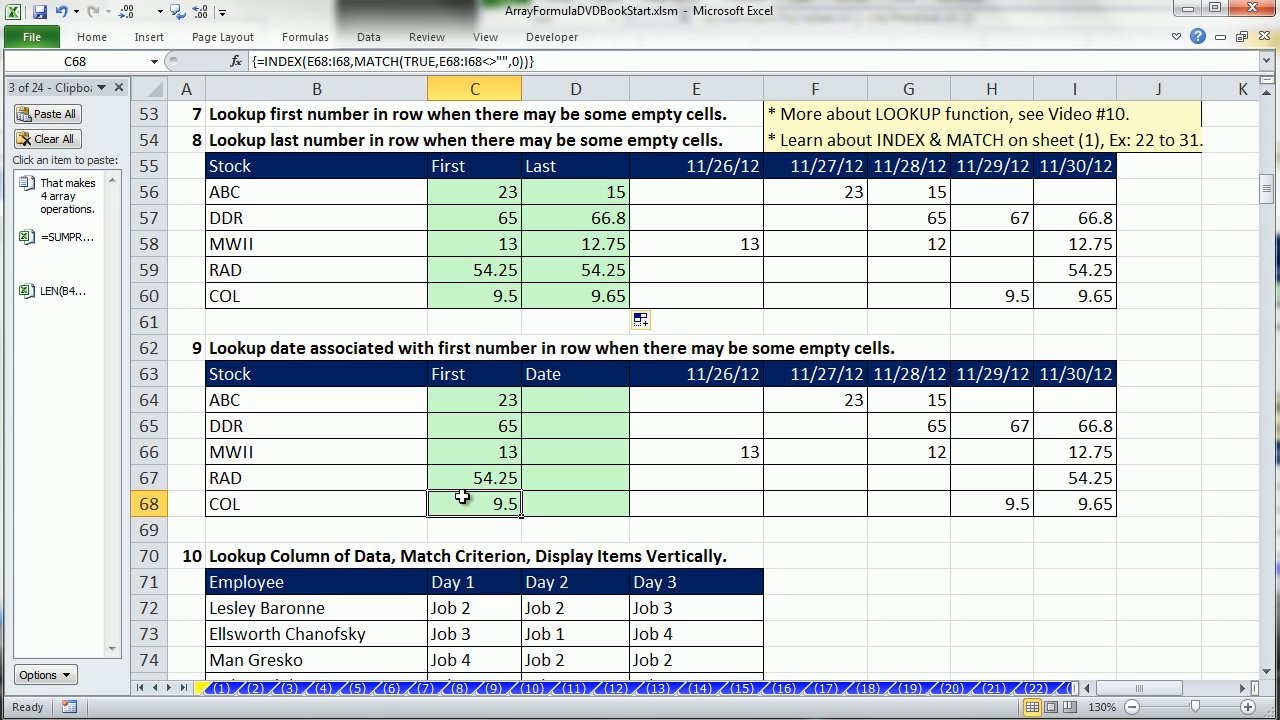
{"action": "left_click", "coordinate": [585, 402]}
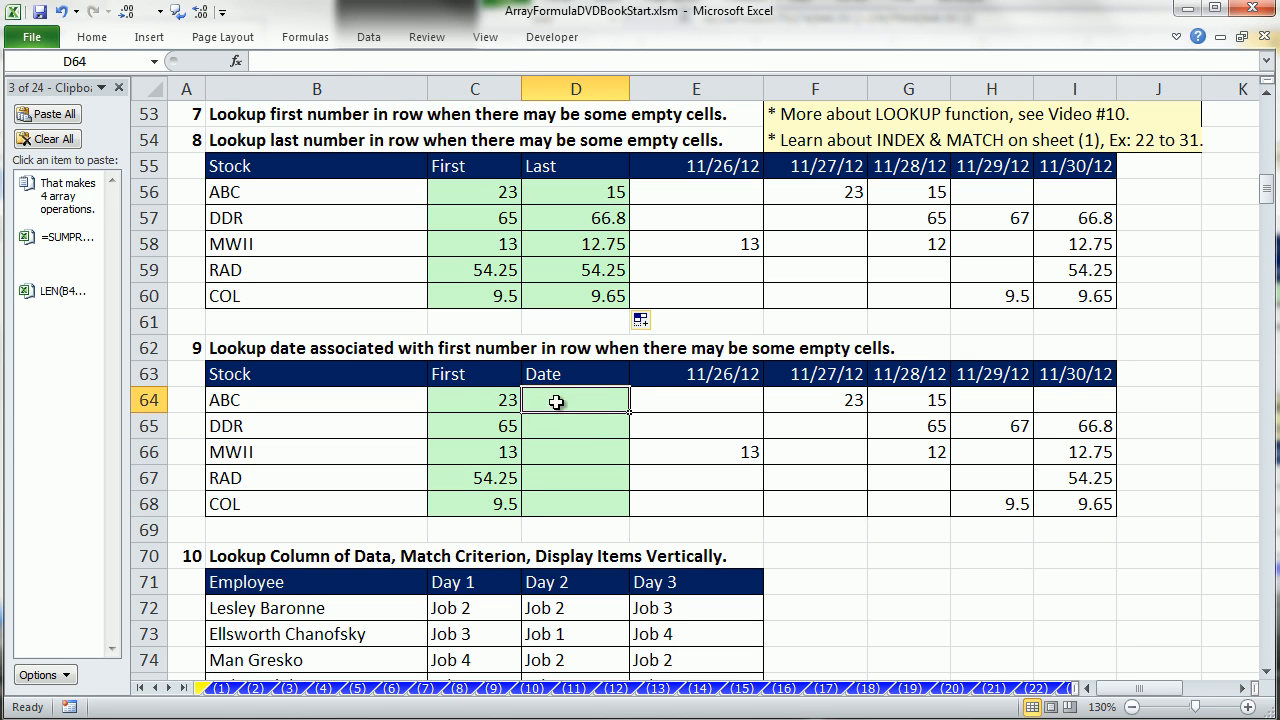
{"action": "double_click", "coordinate": [497, 405]}
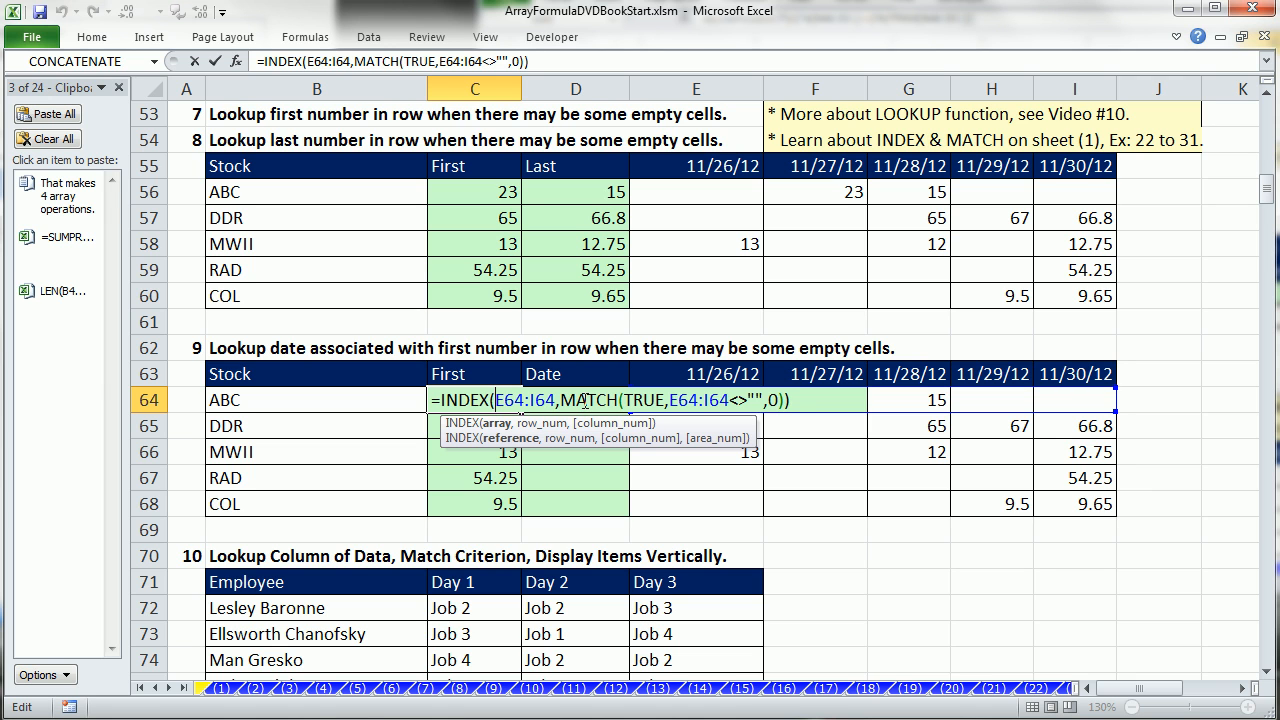
{"action": "key", "text": "End"}
{"action": "key", "text": "shift+Home"}
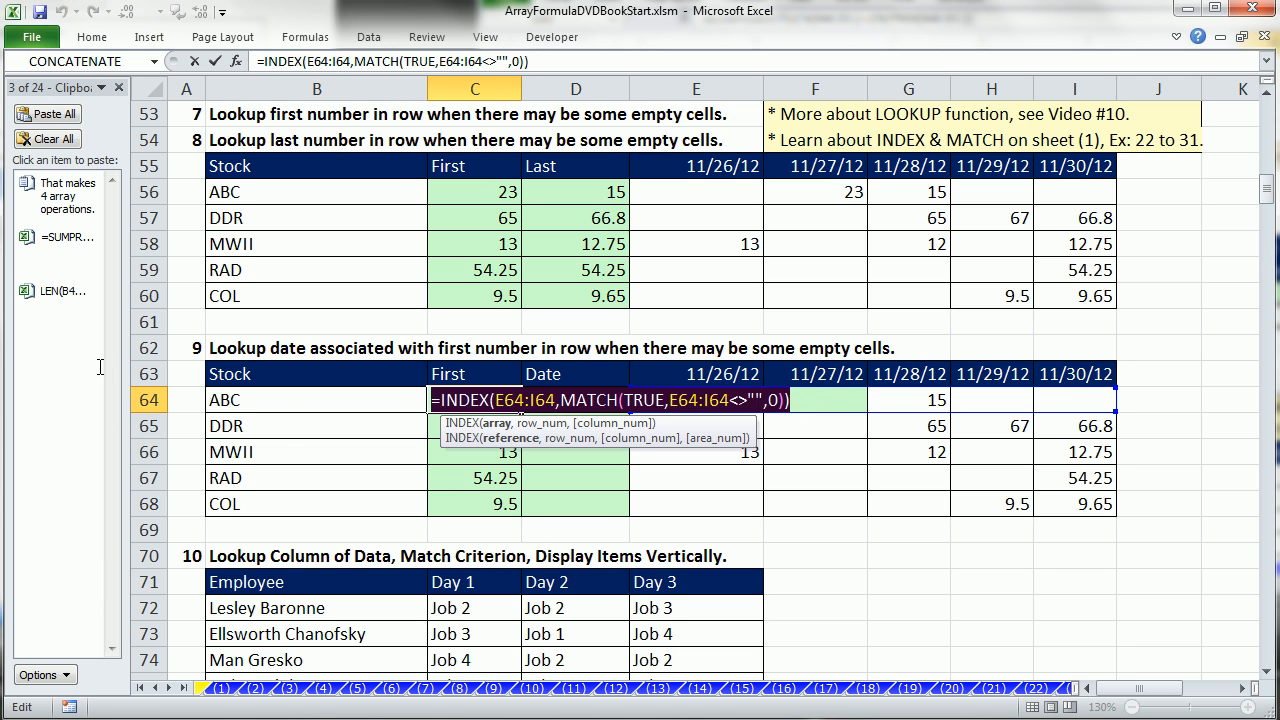
{"action": "key", "text": "ctrl+c"}
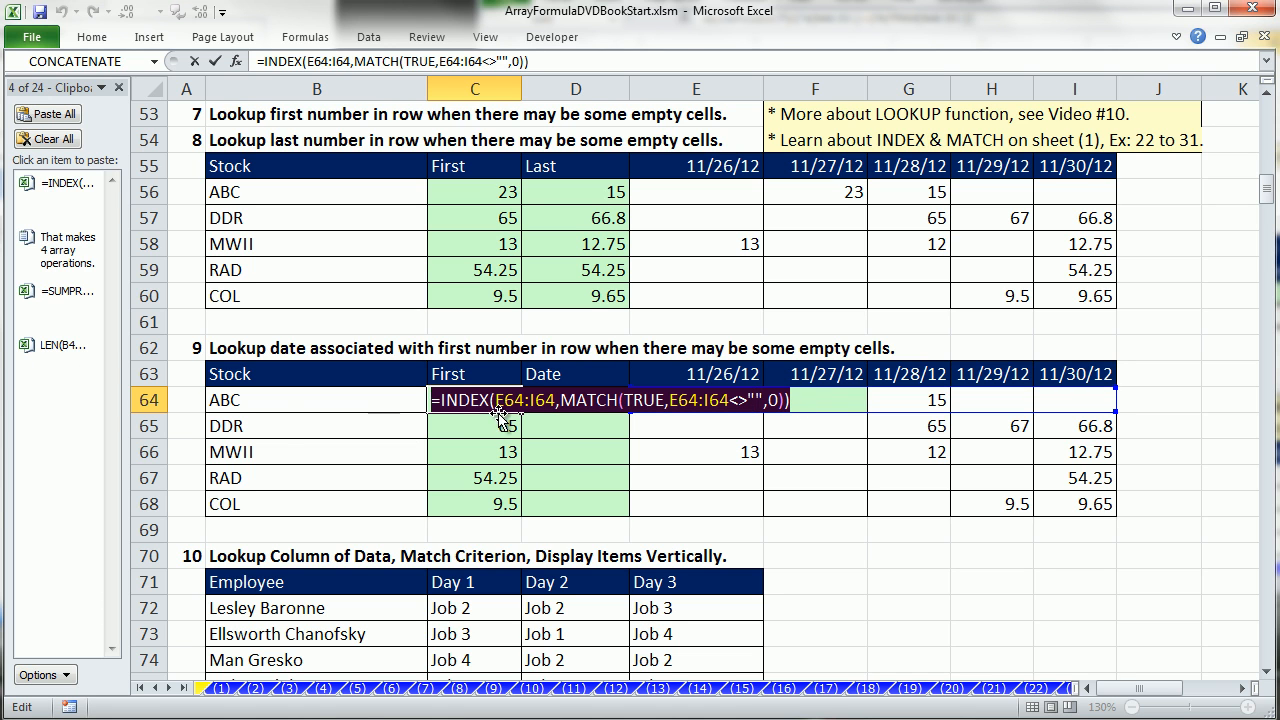
{"action": "key", "text": "Escape"}
{"action": "left_click", "coordinate": [586, 402]}
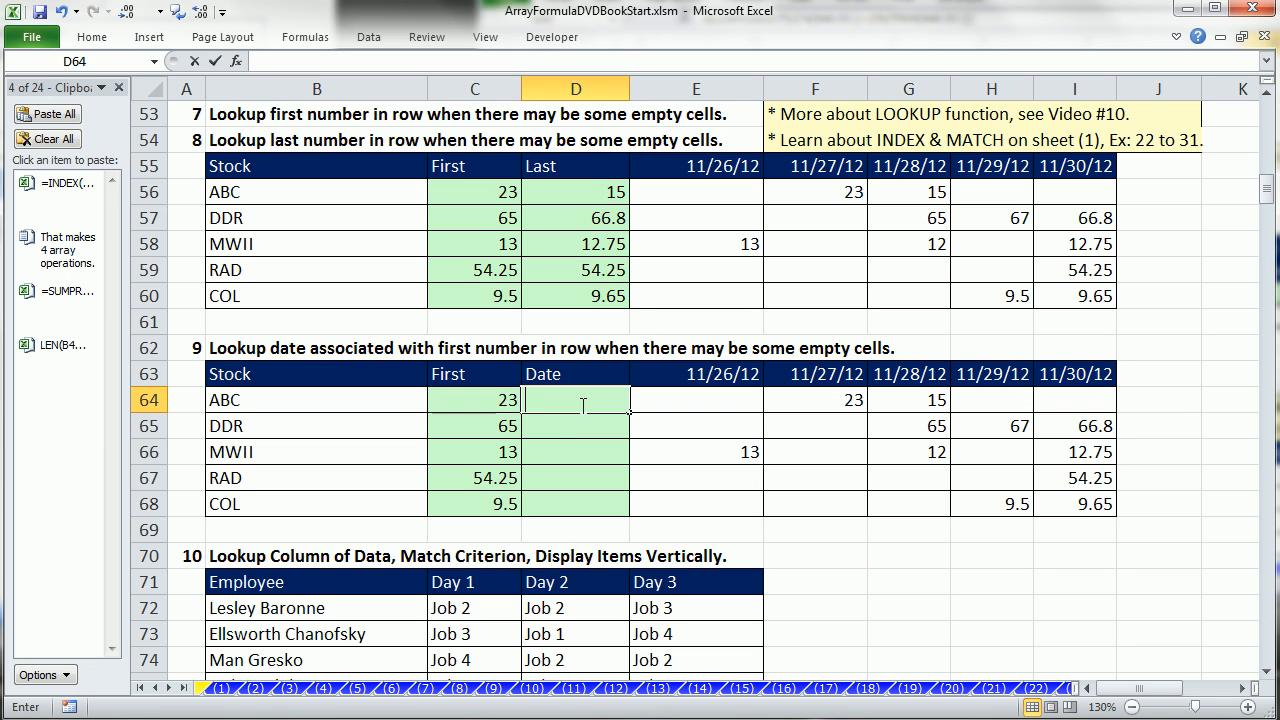
{"action": "key", "text": "ctrl+v"}
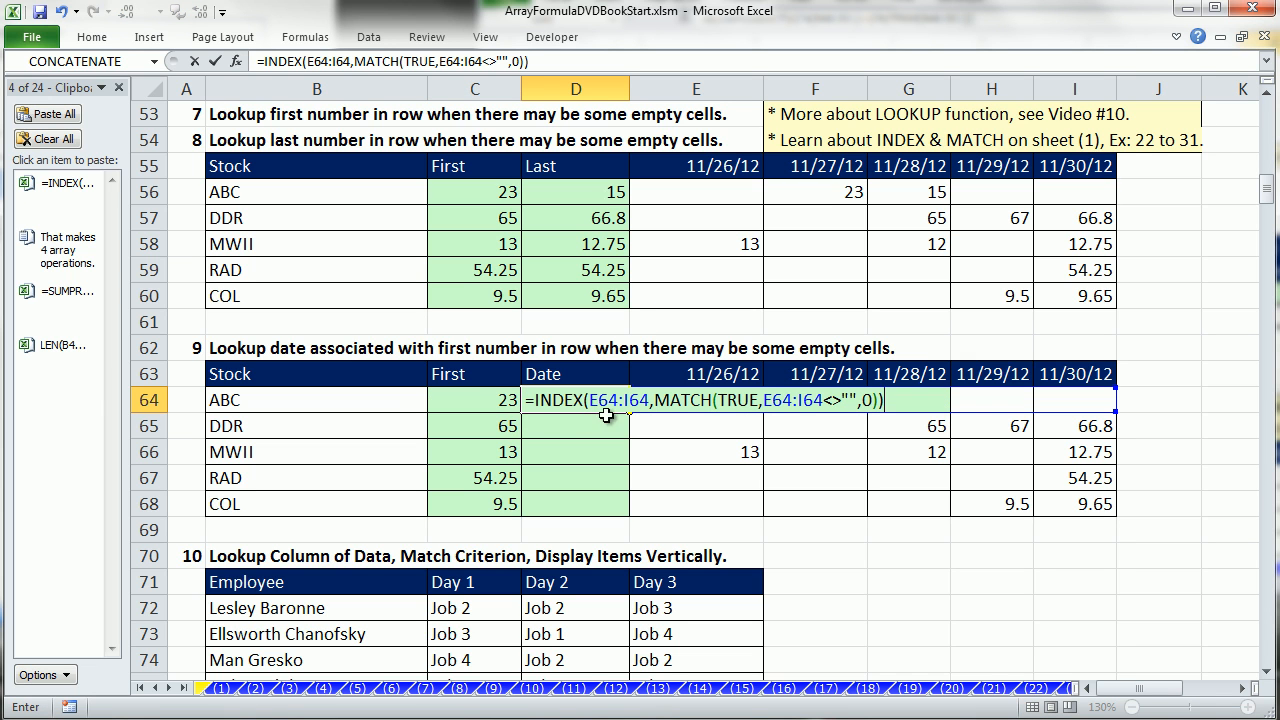
Evaluate the MATCH row number argument within the D64 formula, and restore the MATCH expression.
{"action": "left_click", "coordinate": [650, 406]}
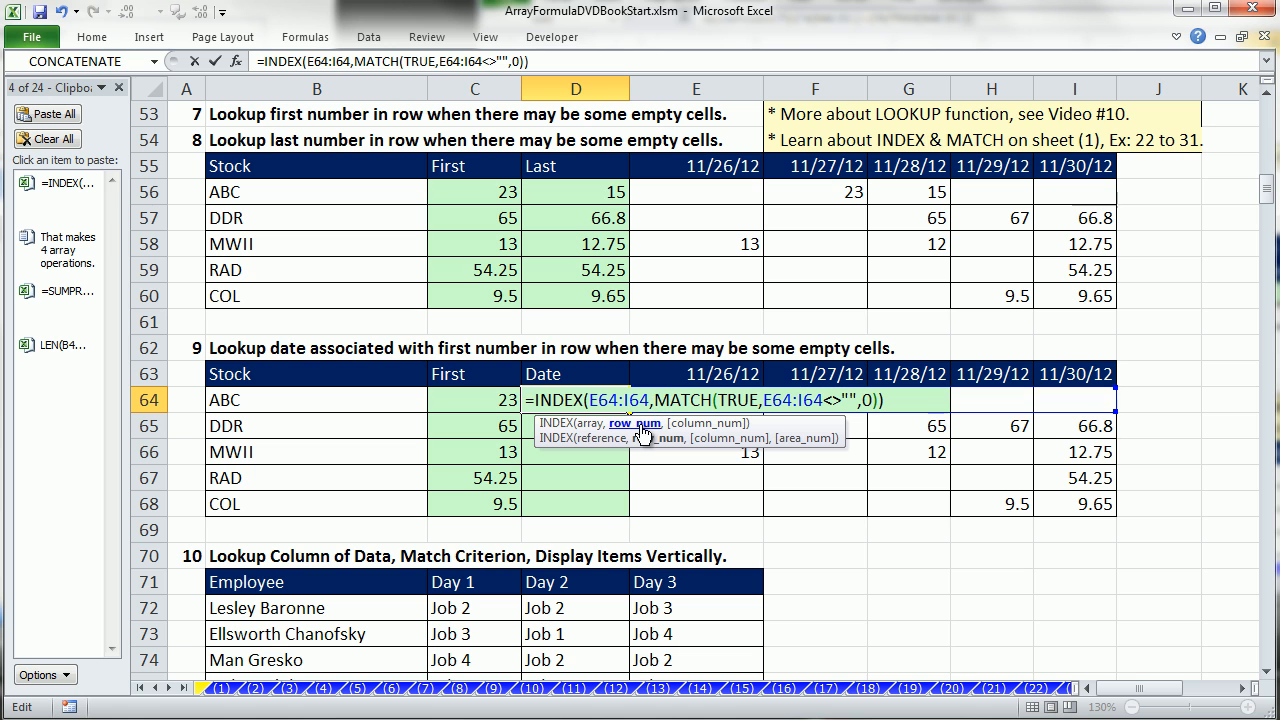
{"action": "left_click", "coordinate": [642, 425]}
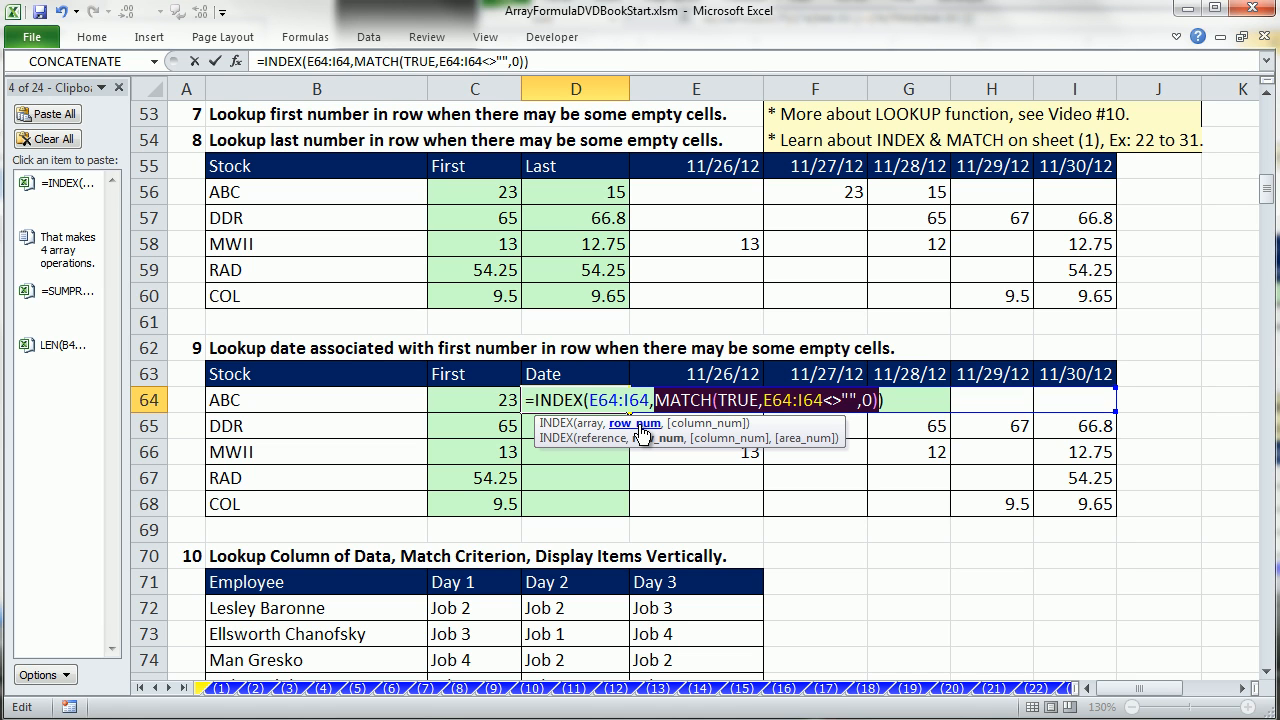
{"action": "key", "text": "F9"}
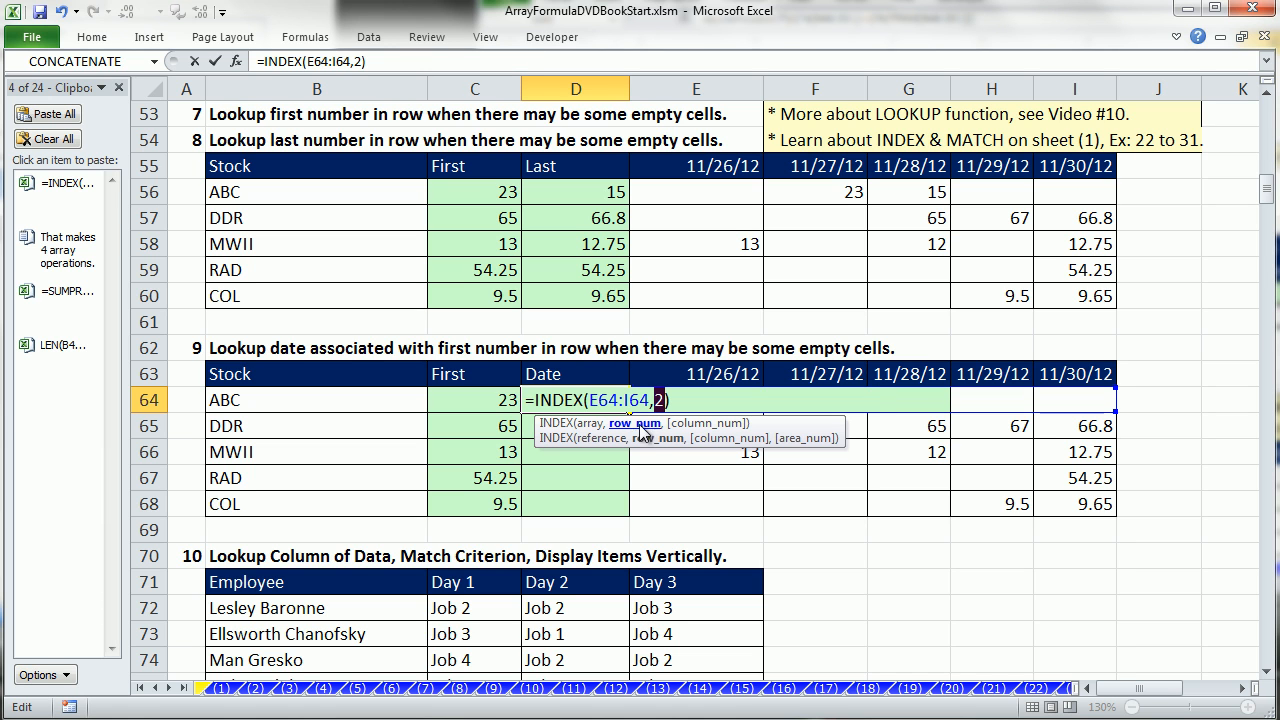
{"action": "key", "text": "ctrl+z"}
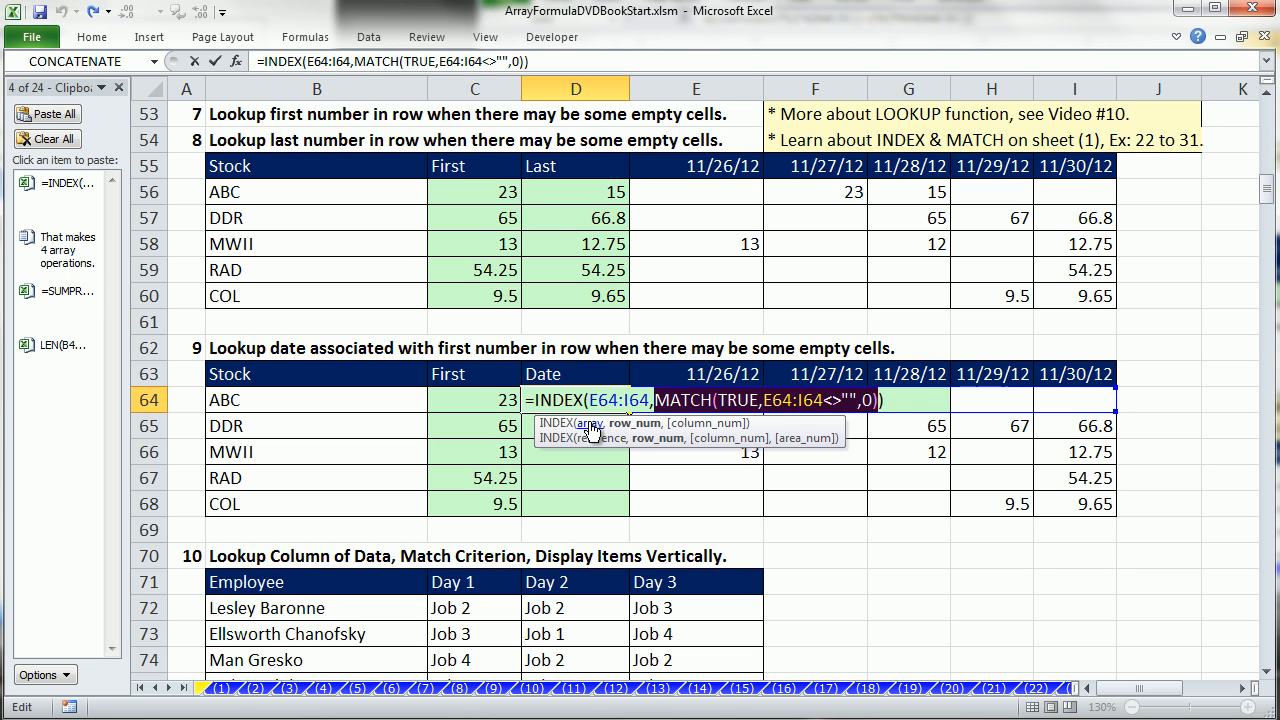
Replace the INDEX array in D64 with the date headers $E$63:$I$63, enter it as an array formula, and copy it down to D68.
{"action": "left_click", "coordinate": [589, 426]}
{"action": "left_click_drag", "start_coordinate": [645, 376], "coordinate": [1063, 382]}
{"action": "key", "text": "F4"}
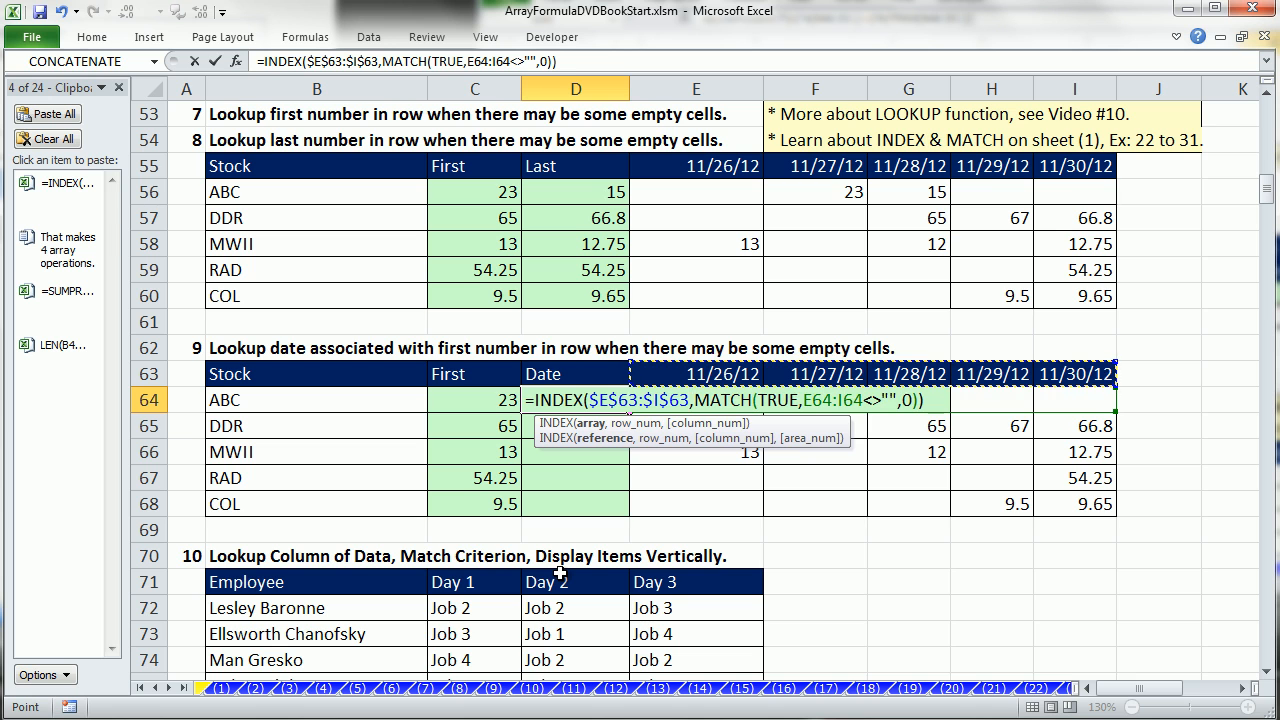
{"action": "key", "text": "ctrl+shift+Return"}
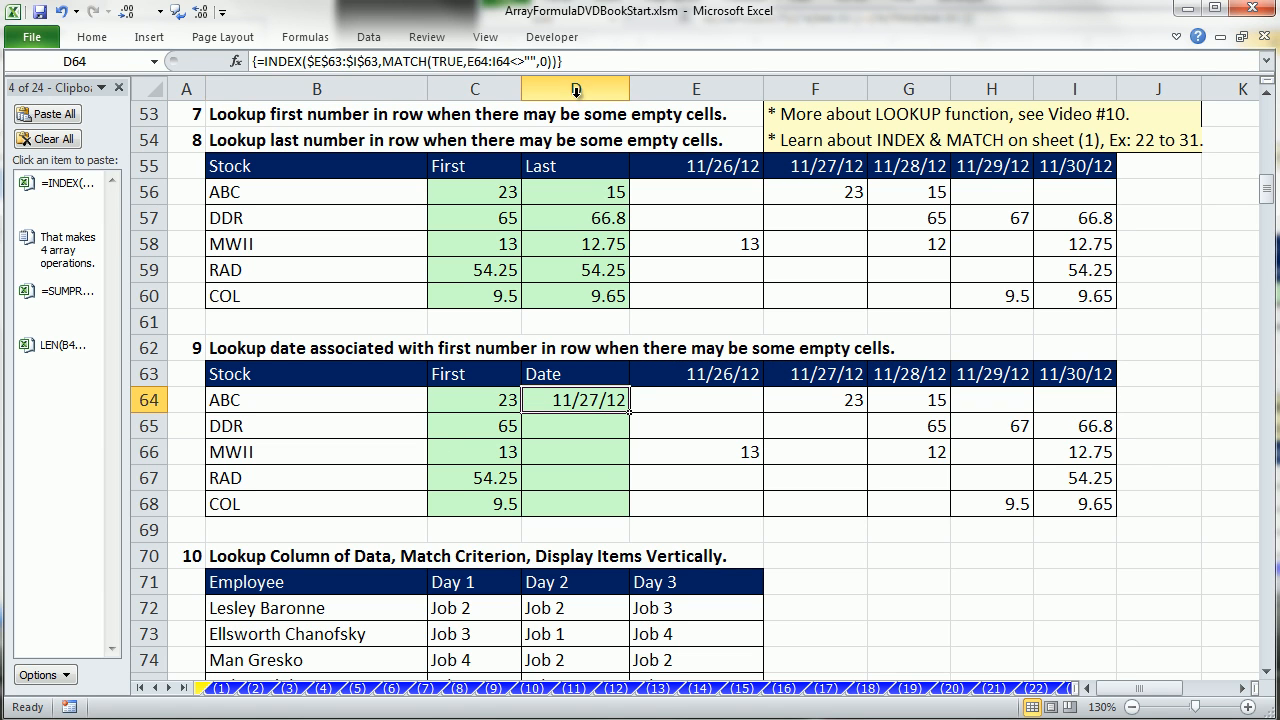
{"action": "double_click", "coordinate": [631, 417]}
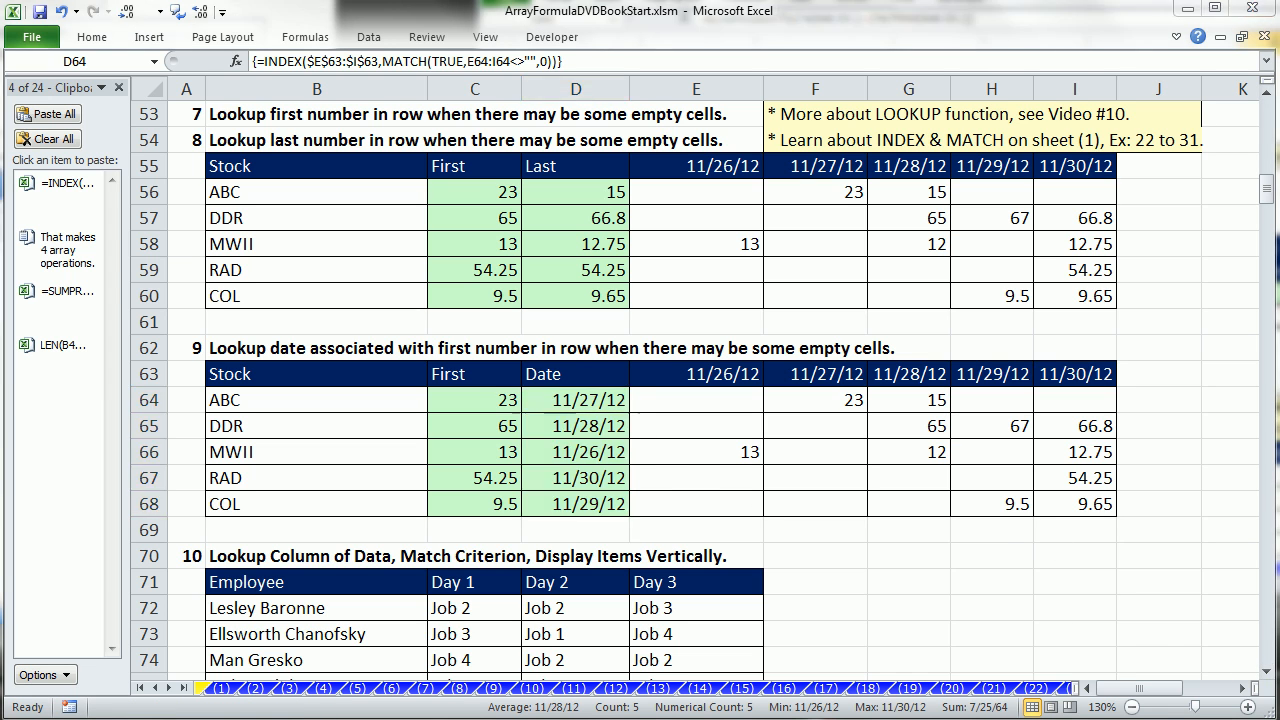
Examine example 10's job table, marking the Job 4 entries under Day 3 and the matching employees in column B.
{"action": "left_click", "coordinate": [1267, 672]}
{"action": "left_click", "coordinate": [1267, 672]}
{"action": "left_click_drag", "start_coordinate": [1267, 673], "coordinate": [1270, 678]}
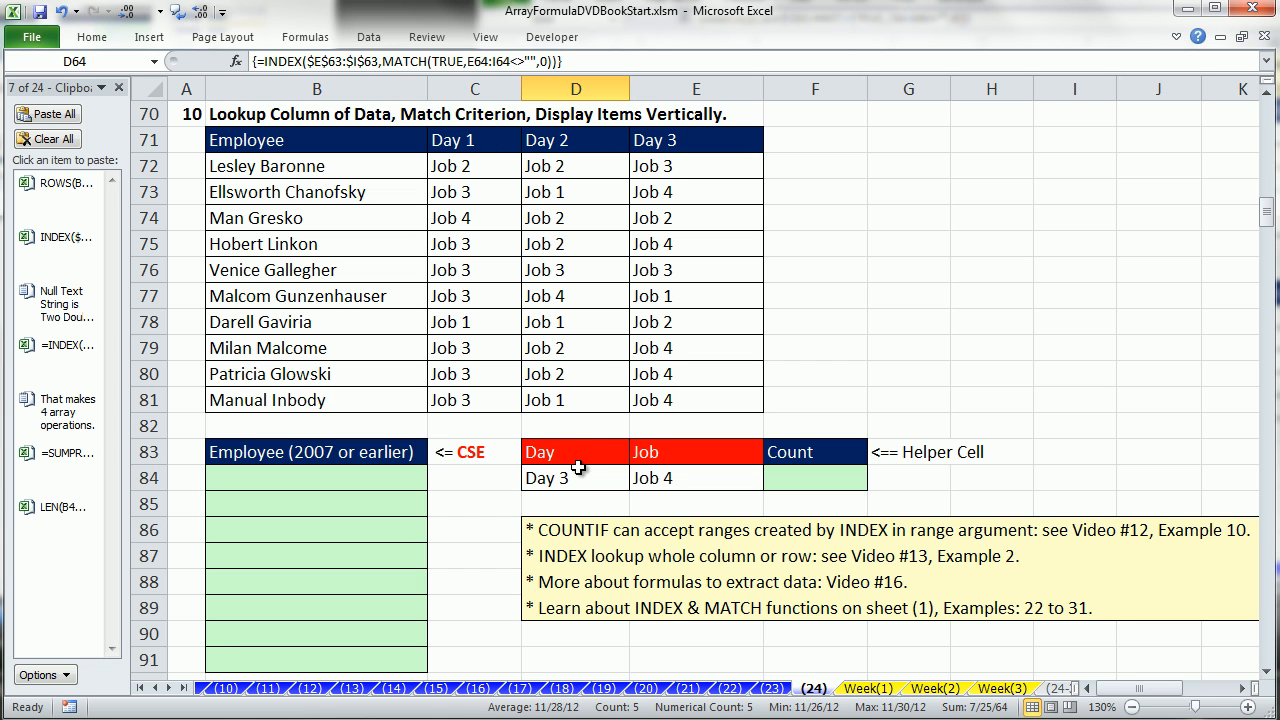
{"action": "left_click_drag", "start_coordinate": [445, 167], "coordinate": [700, 360]}
{"action": "left_click_drag", "start_coordinate": [663, 164], "coordinate": [670, 398]}
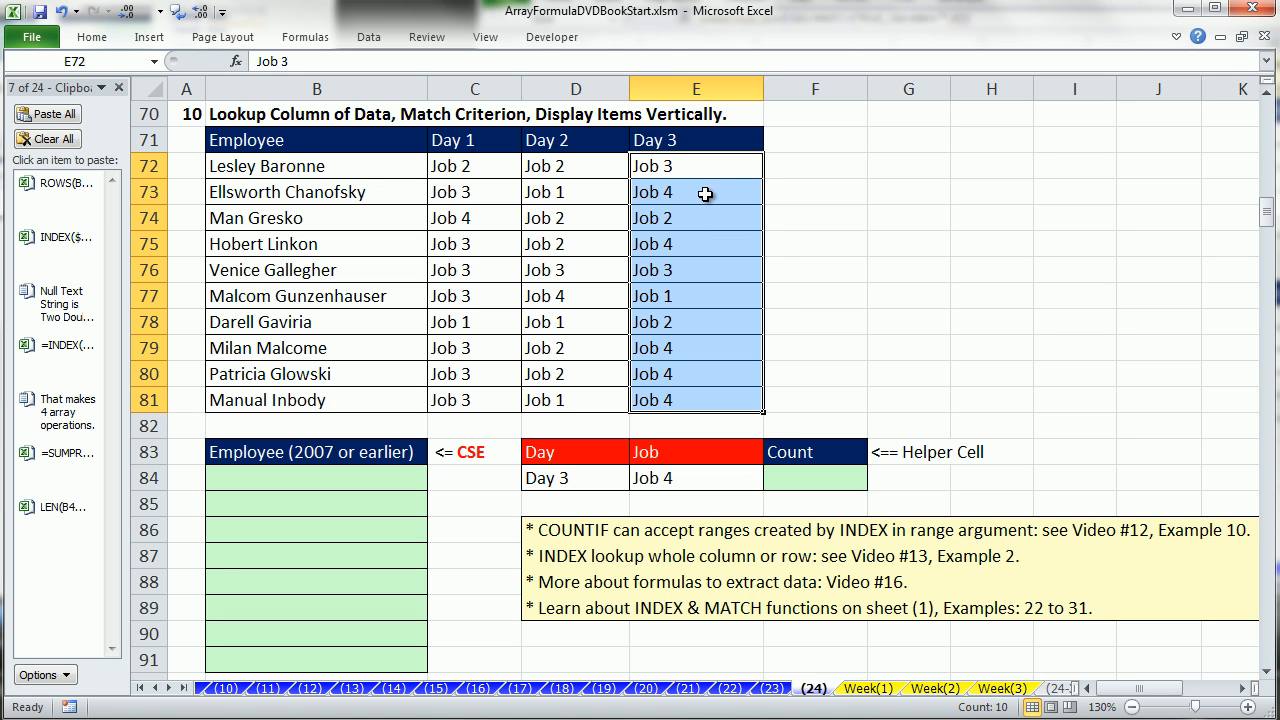
{"action": "left_click", "coordinate": [705, 194]}
{"action": "left_click", "coordinate": [704, 245], "text": "ctrl"}
{"action": "left_click_drag", "start_coordinate": [686, 343], "coordinate": [700, 400]}
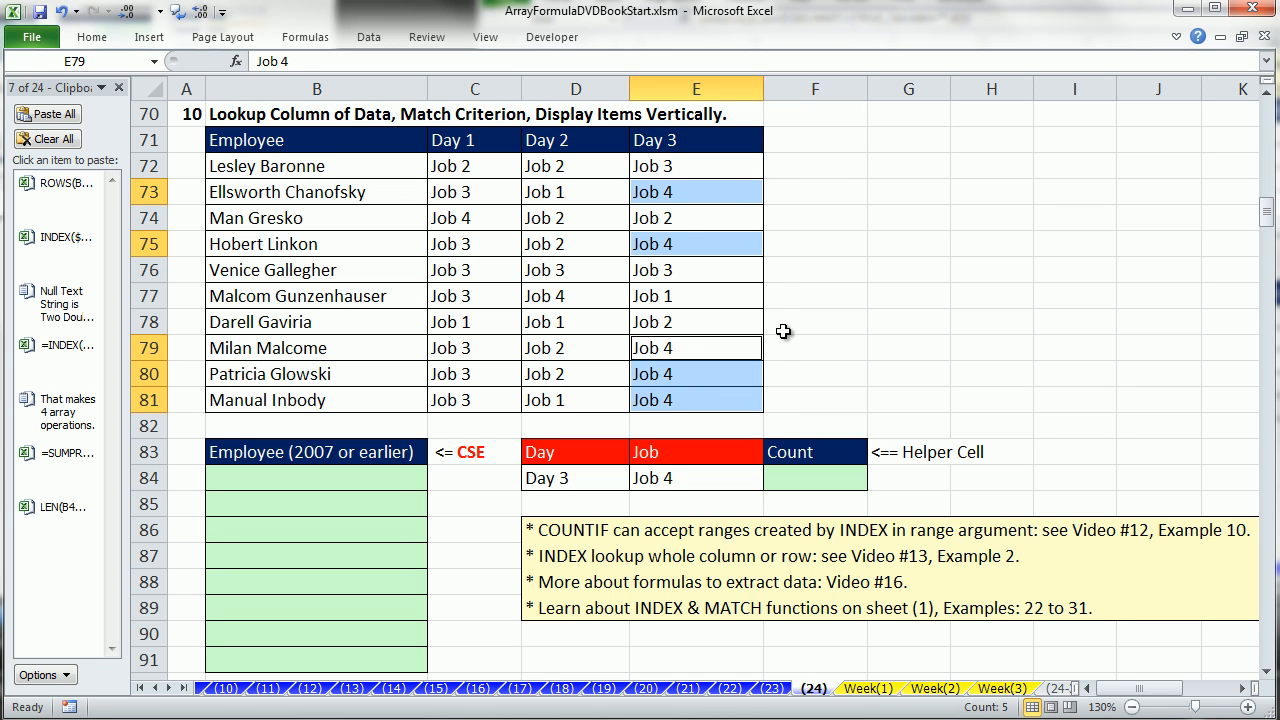
{"action": "left_click", "coordinate": [373, 195]}
{"action": "left_click", "coordinate": [367, 246], "text": "ctrl"}
{"action": "left_click_drag", "start_coordinate": [357, 348], "coordinate": [368, 396], "text": "ctrl"}
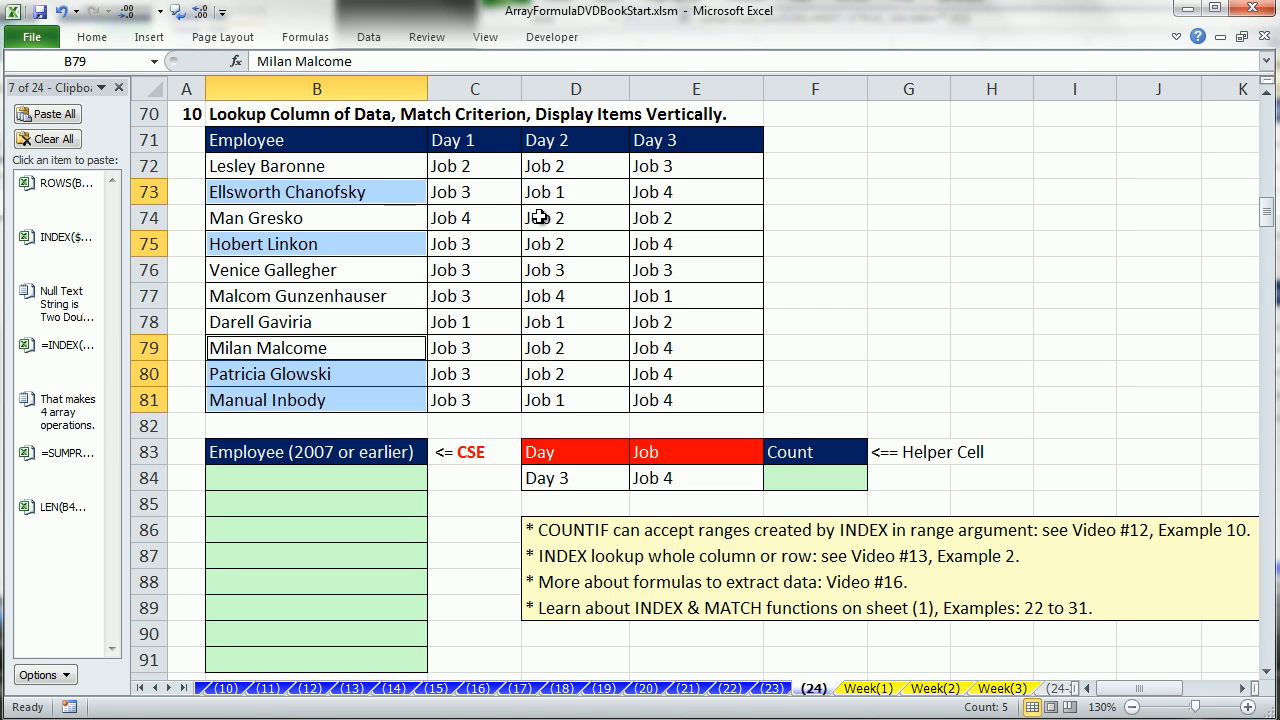
{"action": "left_click_drag", "start_coordinate": [466, 175], "coordinate": [689, 393]}
Hide the Office Clipboard and begin =INDEX($C$72:$E$81,, in the Count cell F84, leaving the row number argument empty.
{"action": "left_click", "coordinate": [785, 479]}
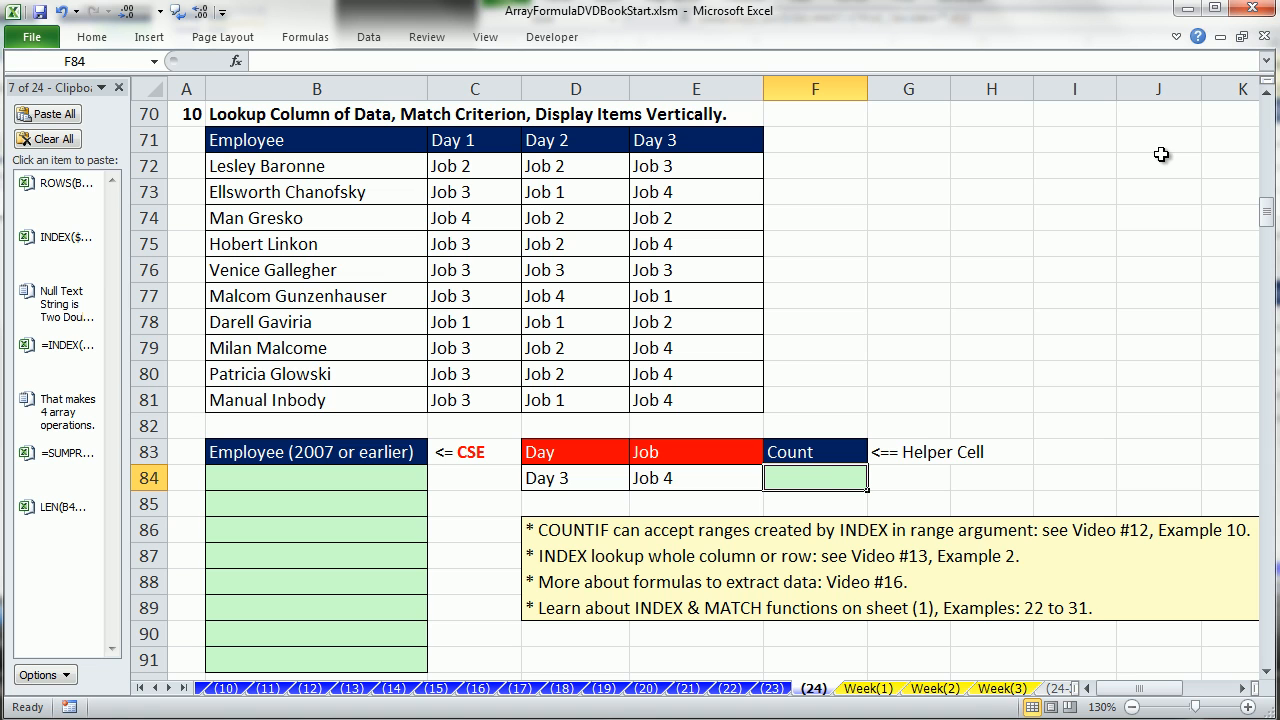
{"action": "left_click", "coordinate": [119, 88]}
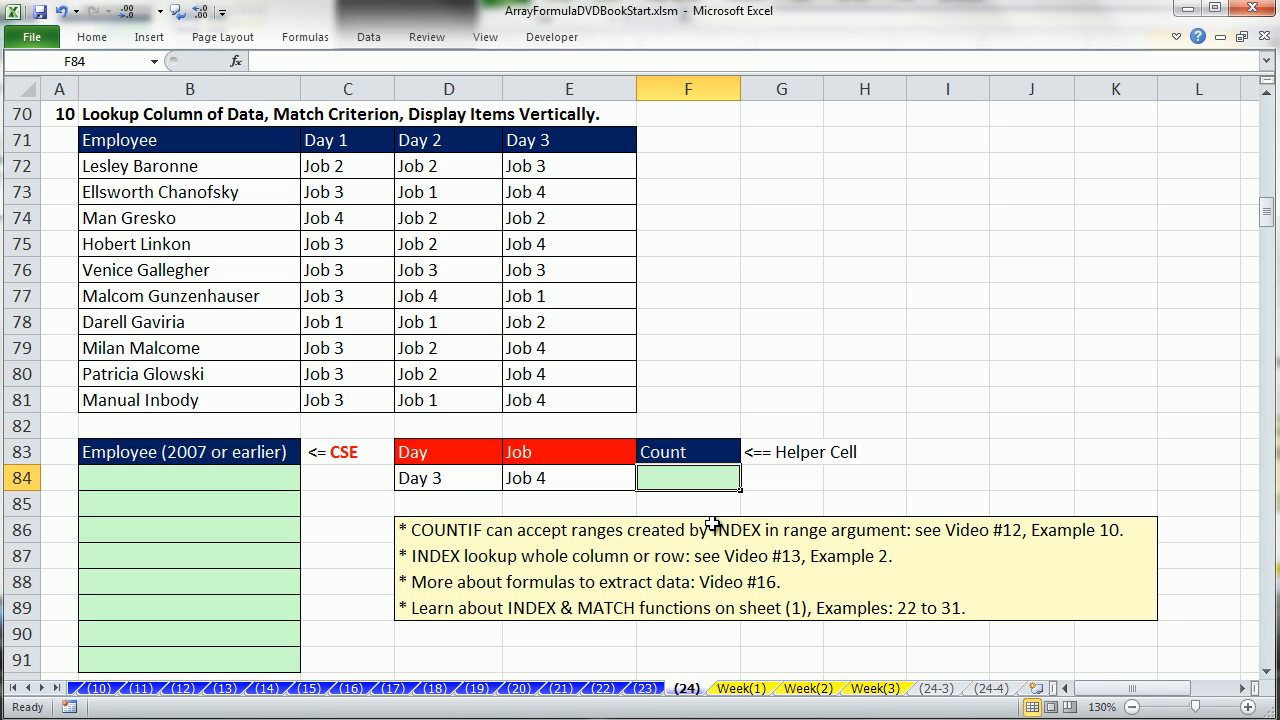
{"action": "type", "text": "=in"}
{"action": "key", "text": "Tab"}
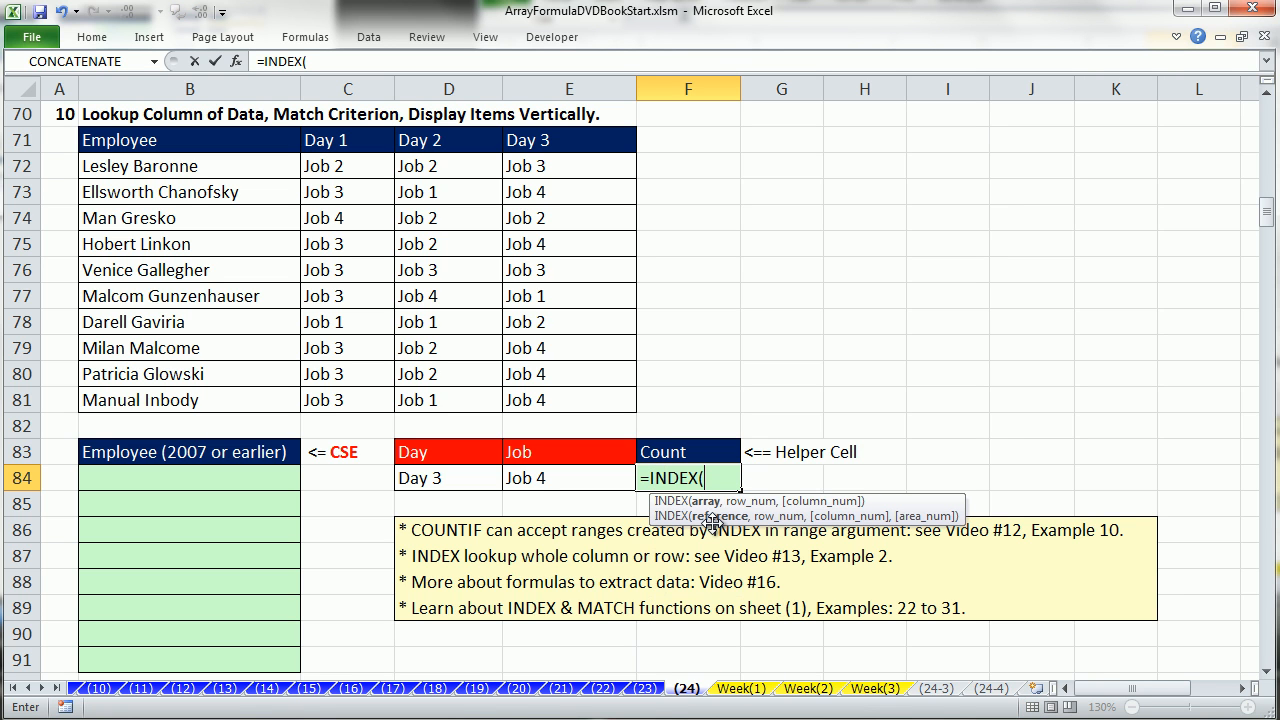
{"action": "left_click_drag", "start_coordinate": [312, 170], "coordinate": [584, 404]}
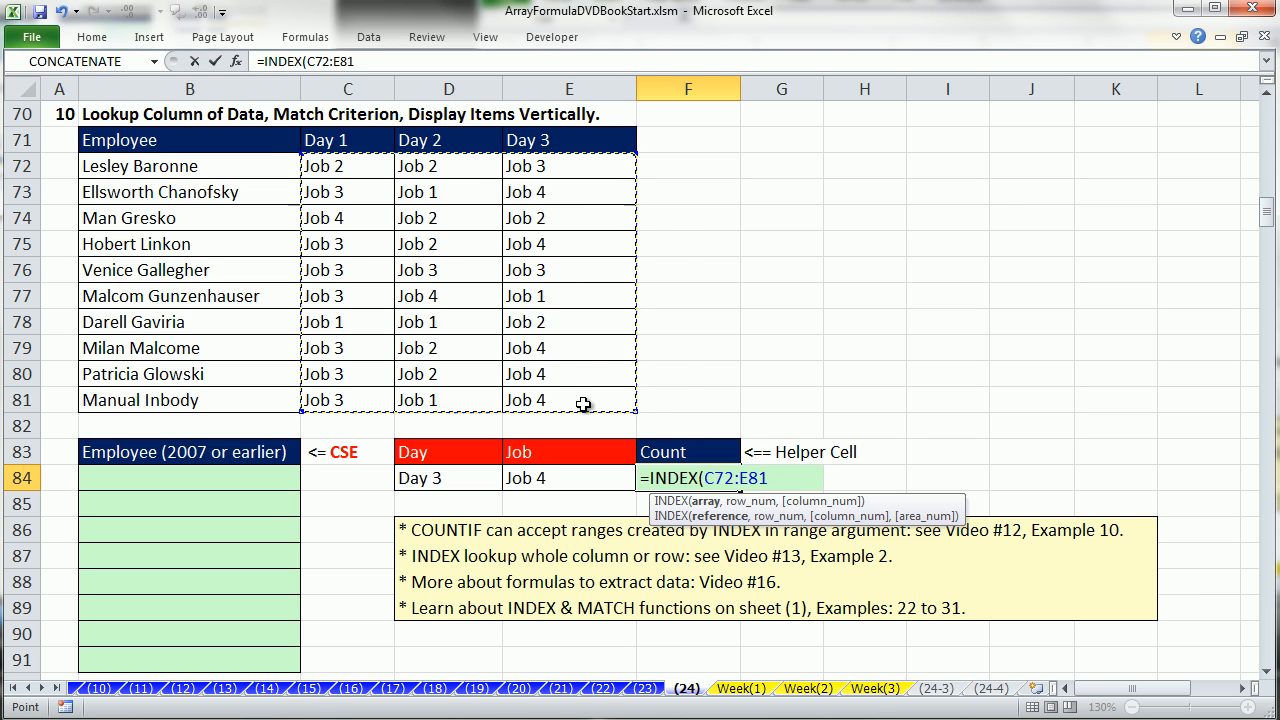
{"action": "key", "text": "F4"}
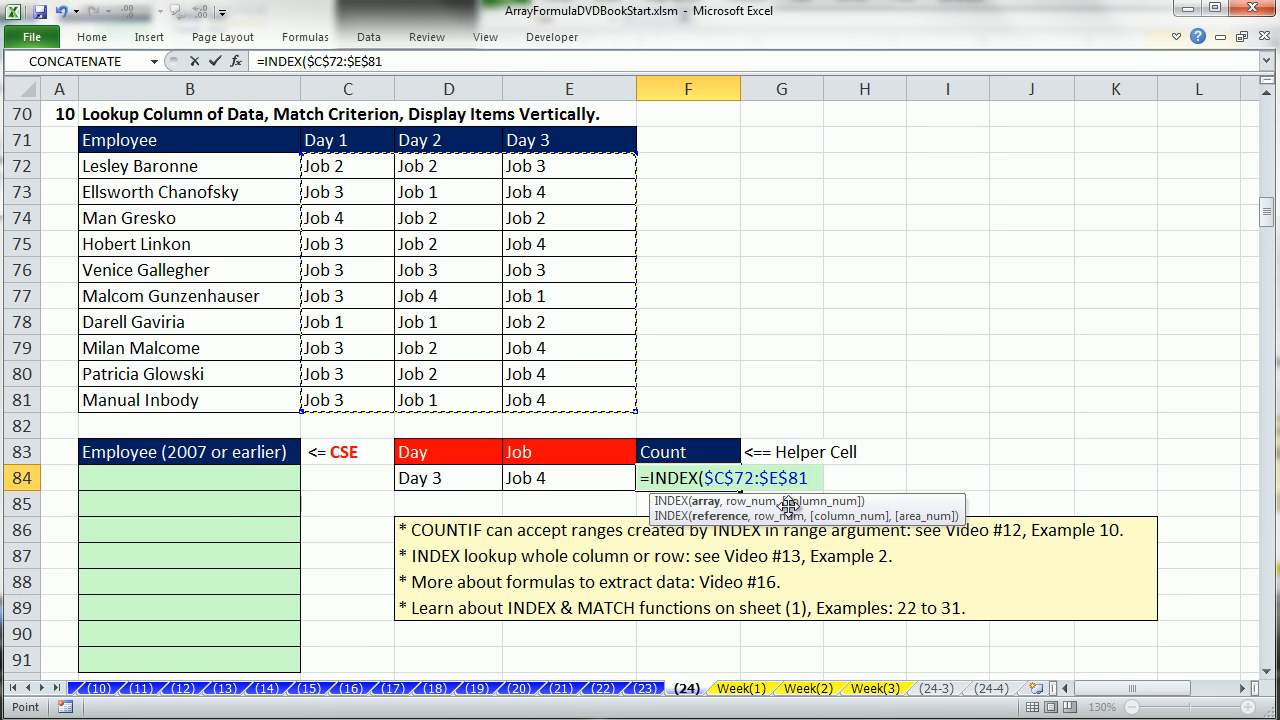
{"action": "type", "text": ","}
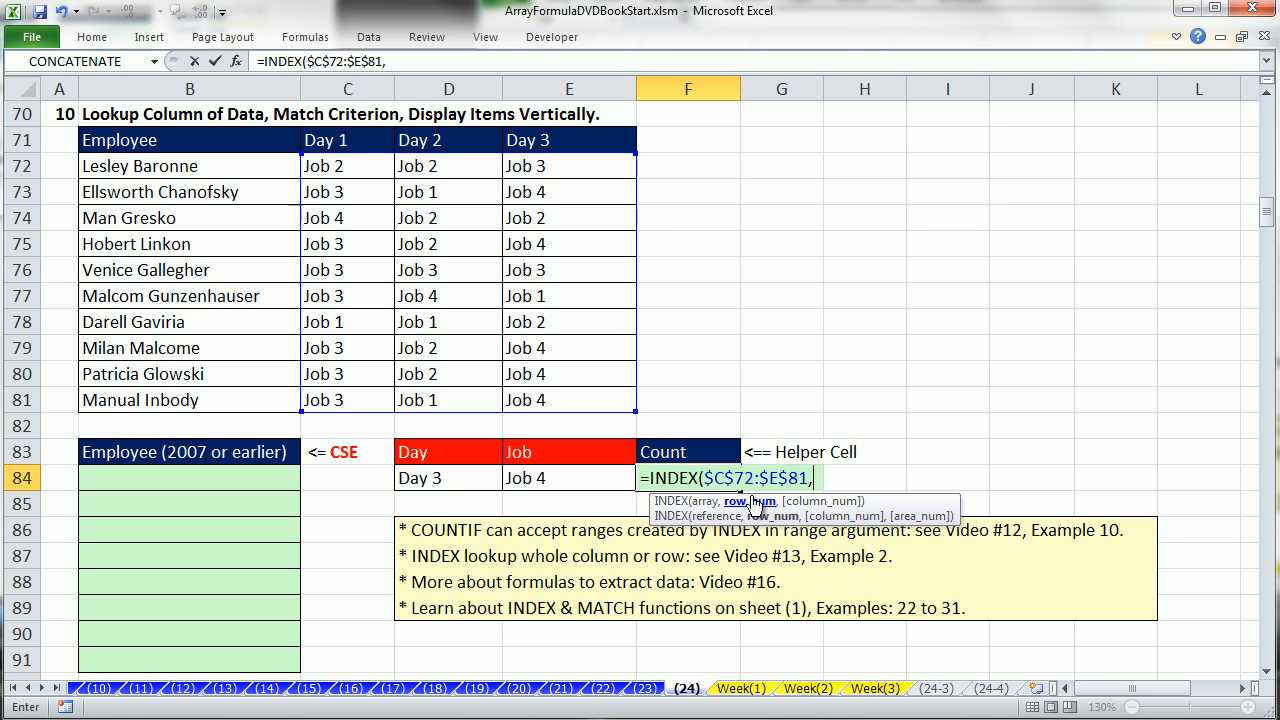
{"action": "type", "text": "0"}
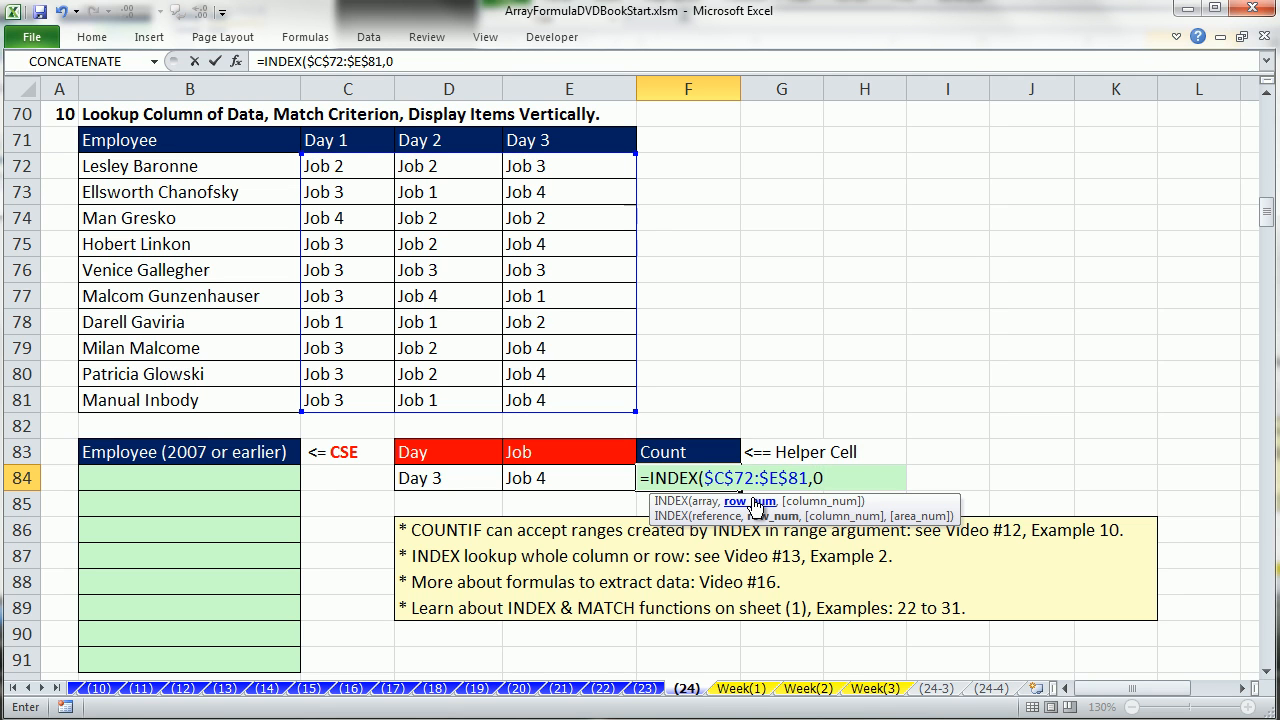
{"action": "key", "text": "BackSpace"}
{"action": "type", "text": ","}
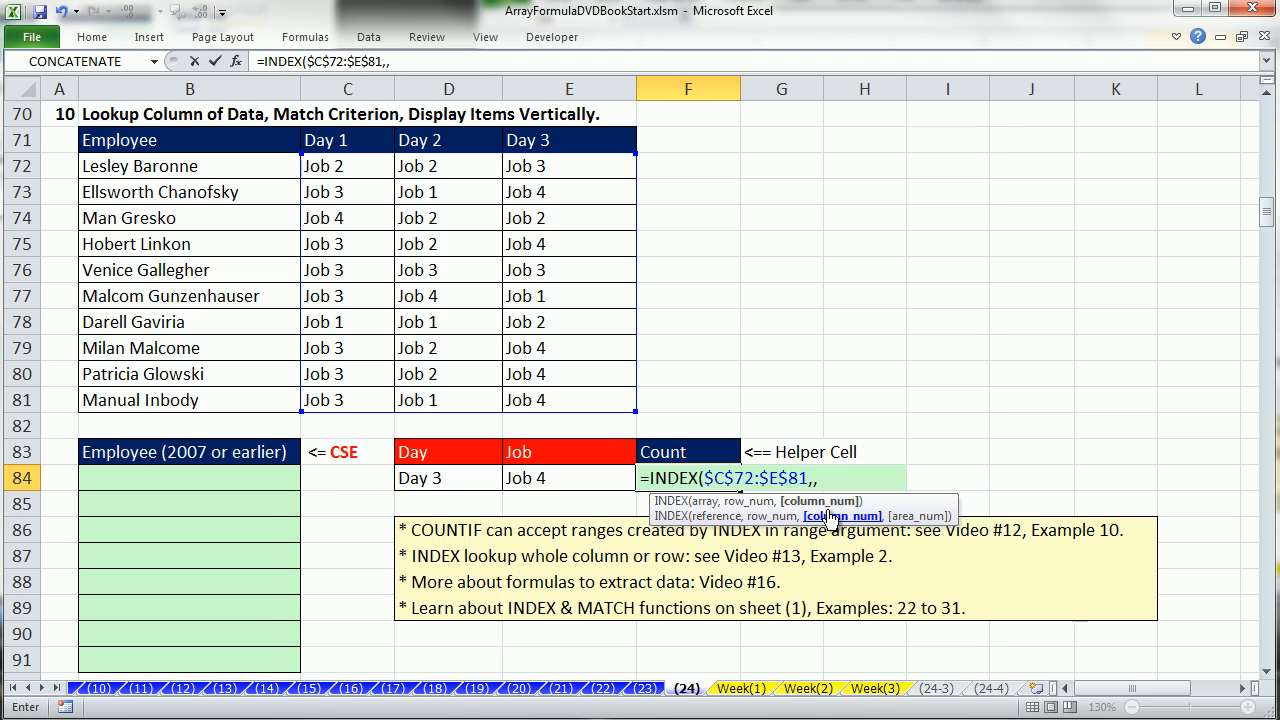
Add MATCH($D$84,$C$71:$E$71) as the column number argument of the INDEX formula in F84 and close both functions.
{"action": "type", "text": "mat"}
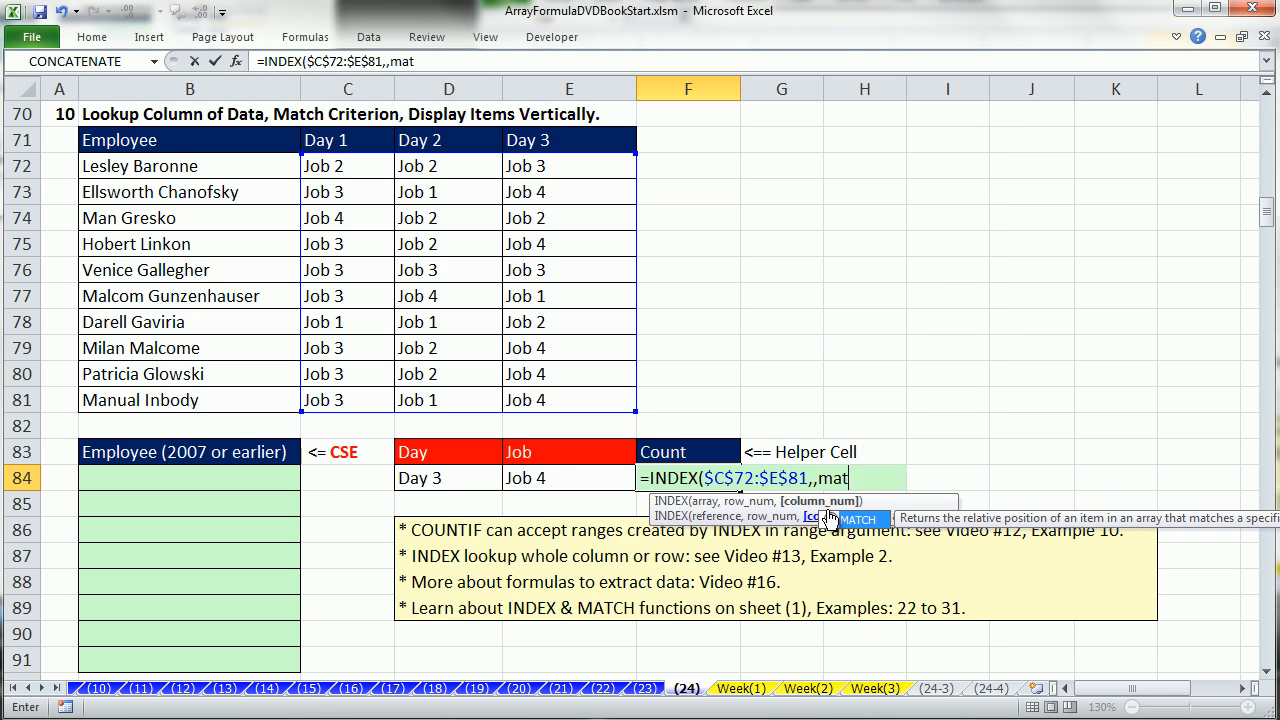
{"action": "key", "text": "Tab"}
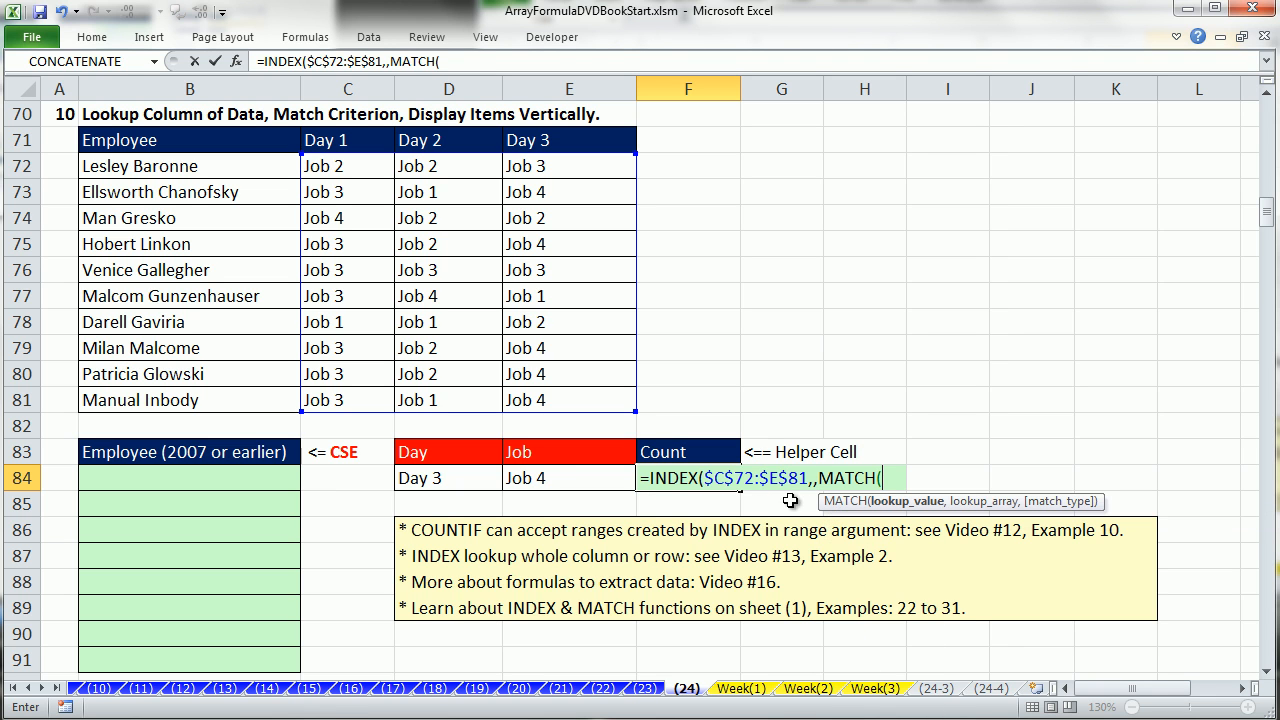
{"action": "left_click", "coordinate": [495, 476]}
{"action": "key", "text": "F4"}
{"action": "type", "text": ","}
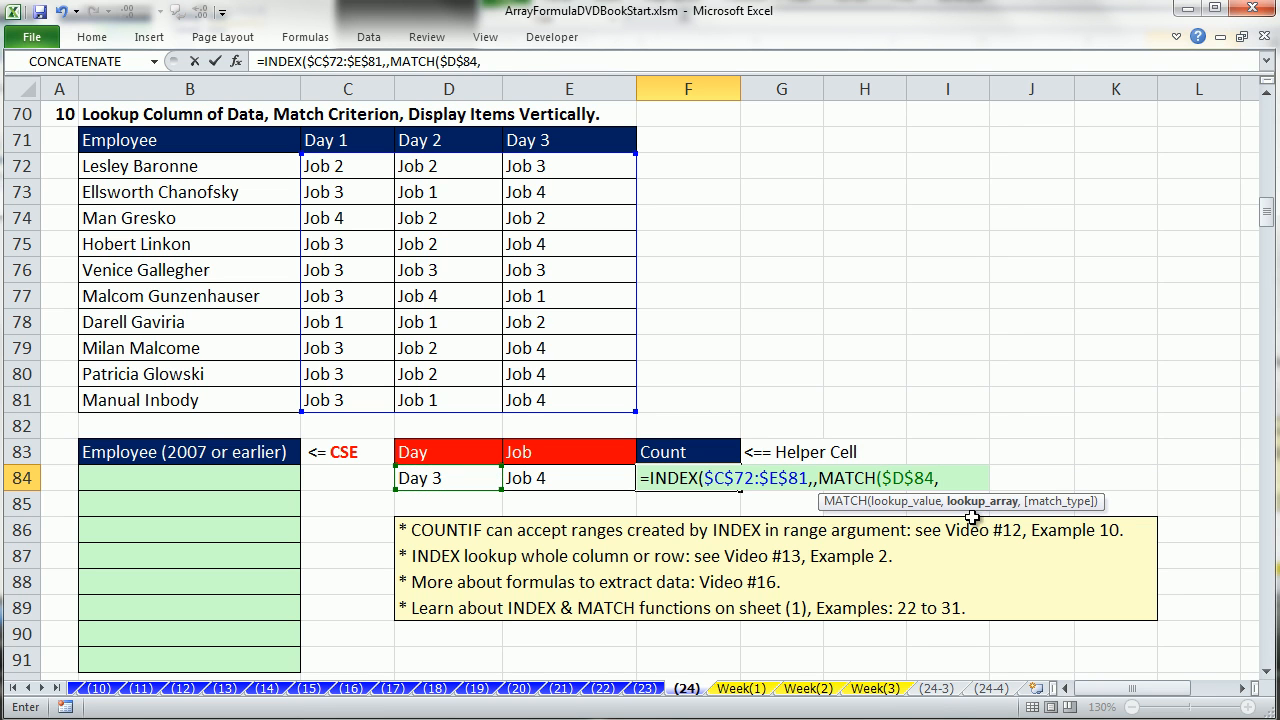
{"action": "left_click_drag", "start_coordinate": [333, 142], "coordinate": [517, 140]}
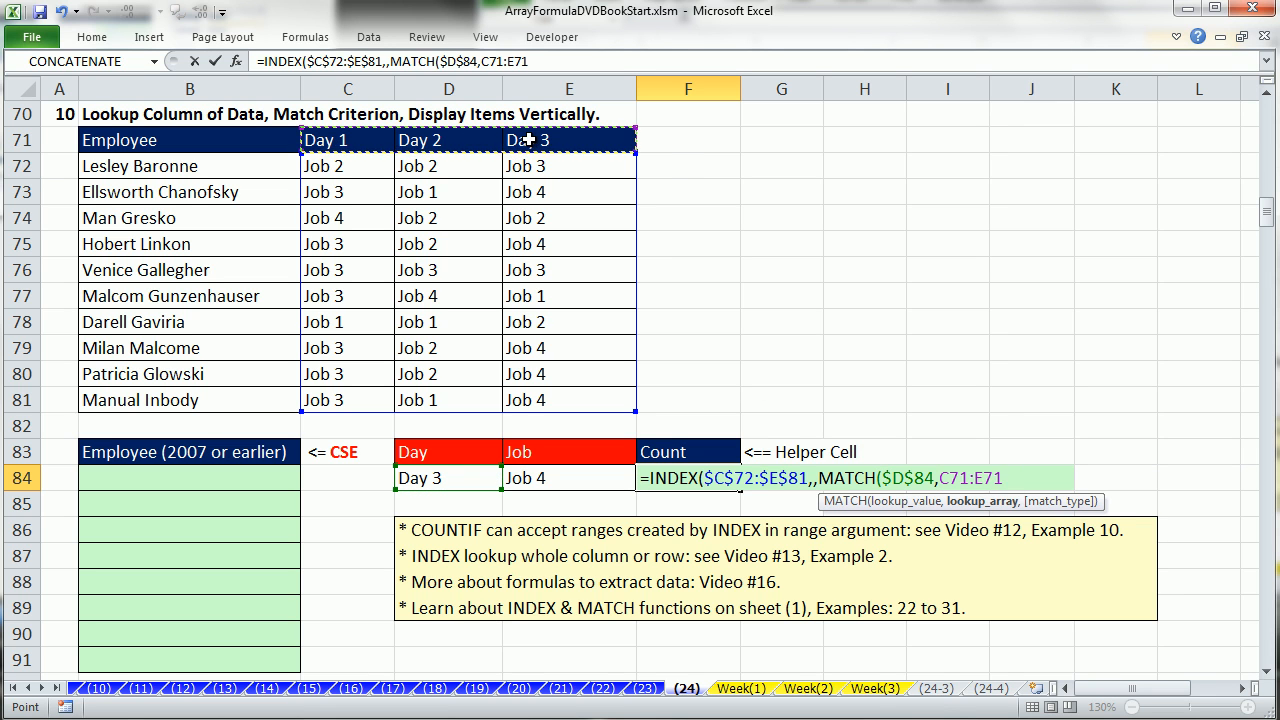
{"action": "key", "text": "F4"}
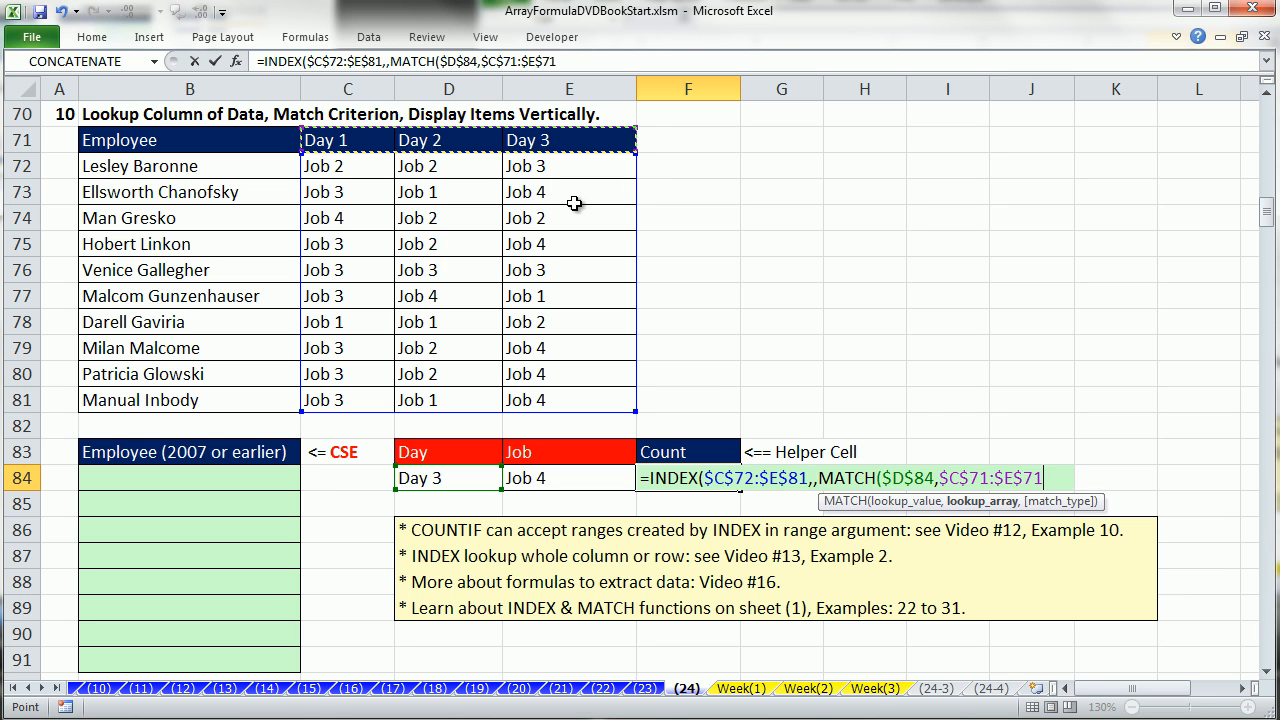
{"action": "left_click", "coordinate": [813, 478]}
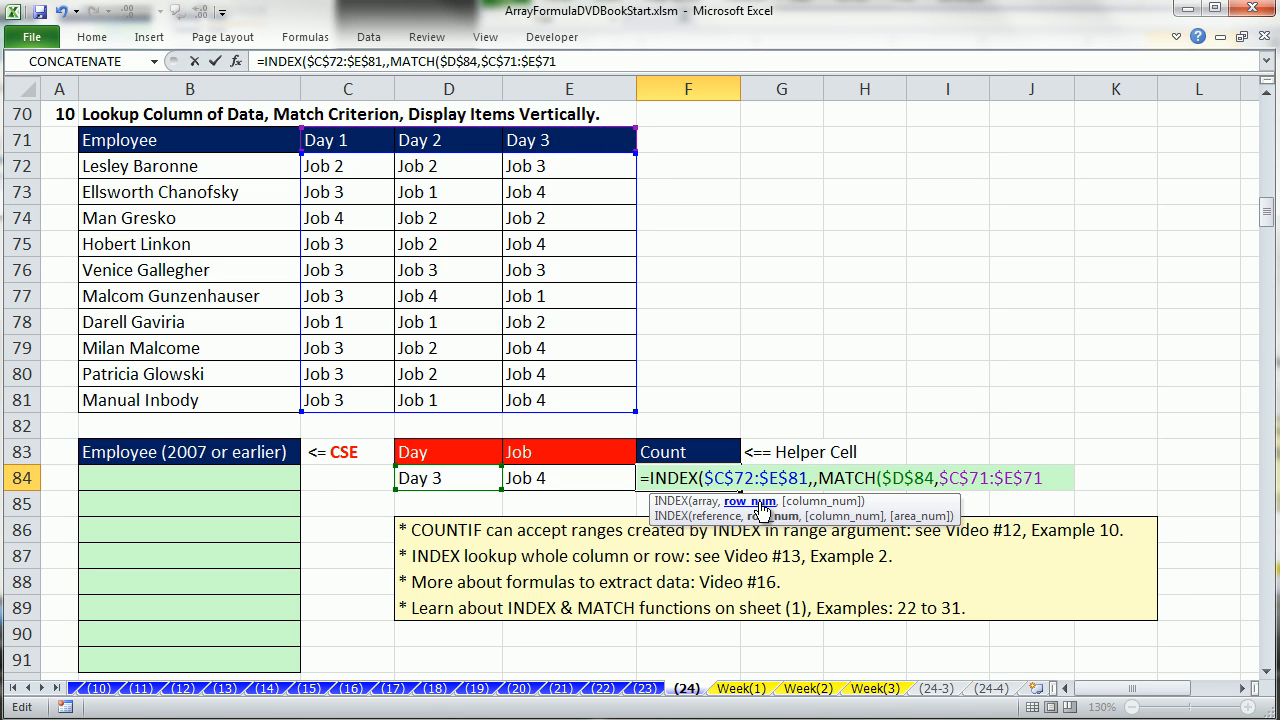
{"action": "left_click", "coordinate": [1055, 481]}
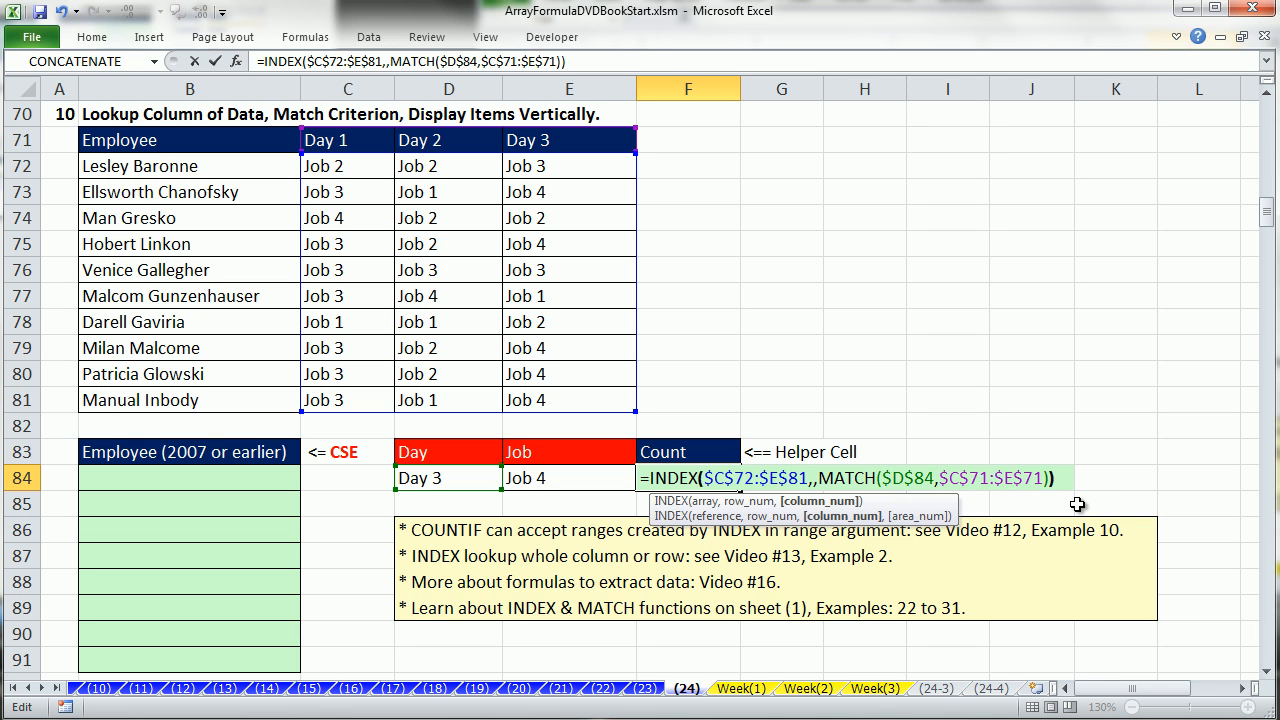
Evaluate the whole INDEX expression in F84 to inspect the column it returns, and restore the expression.
{"action": "left_click_drag", "start_coordinate": [1060, 480], "coordinate": [503, 478]}
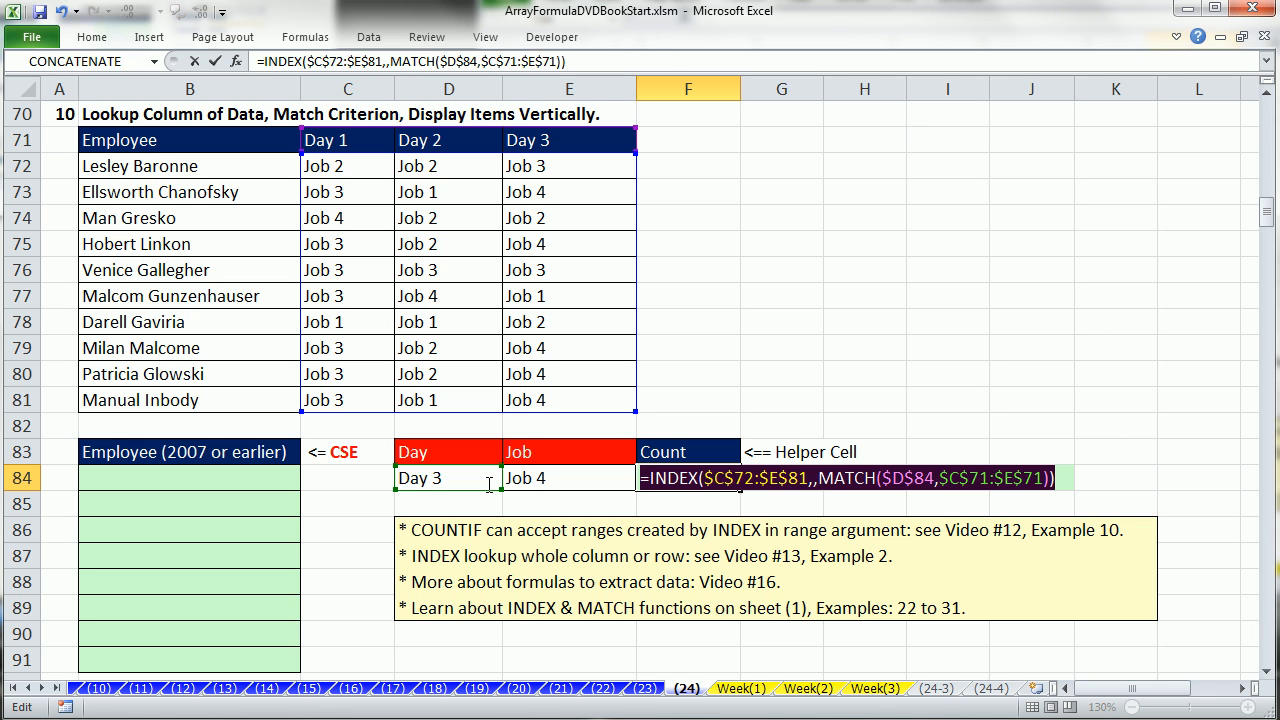
{"action": "key", "text": "F9"}
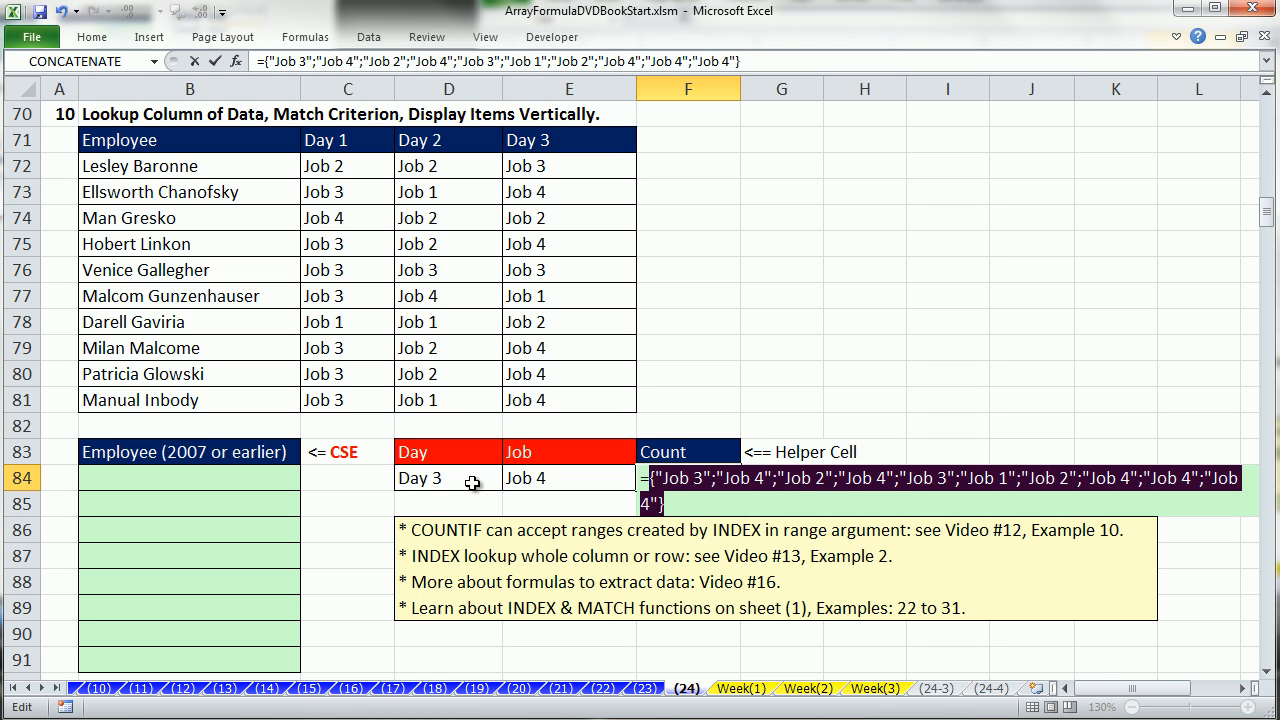
{"action": "key", "text": "ctrl+z"}
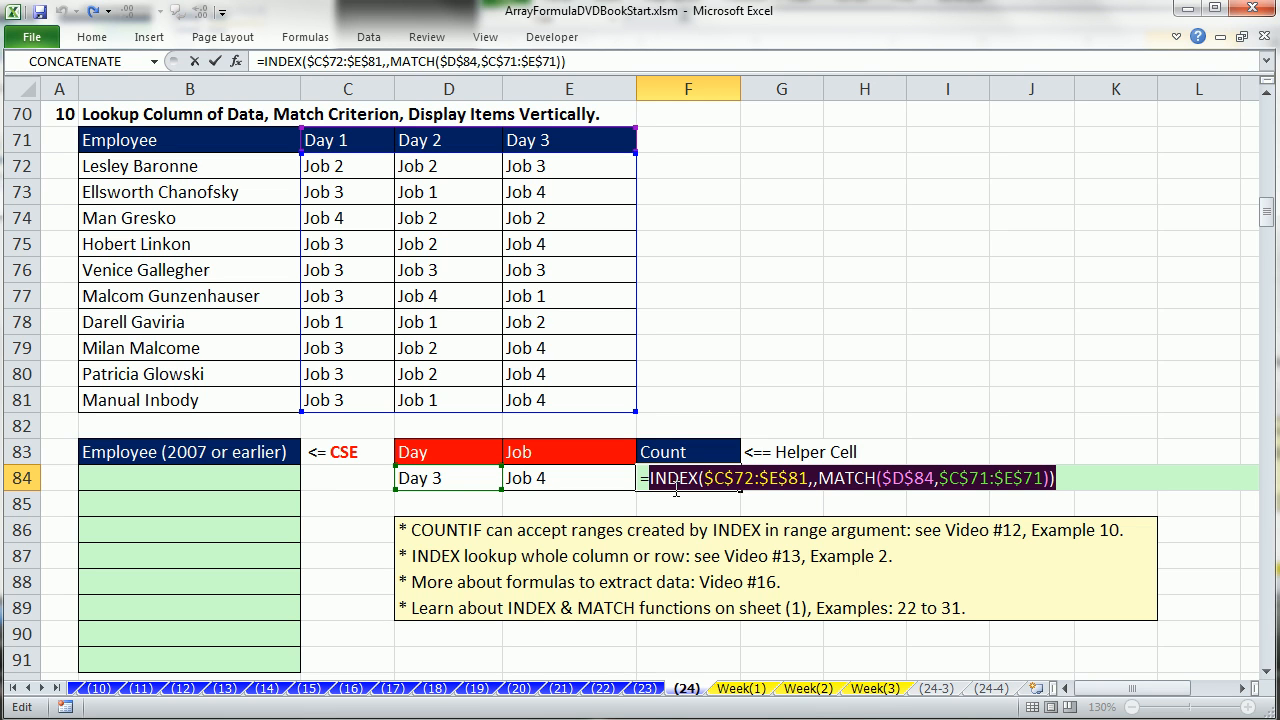
{"action": "key", "text": "F9"}
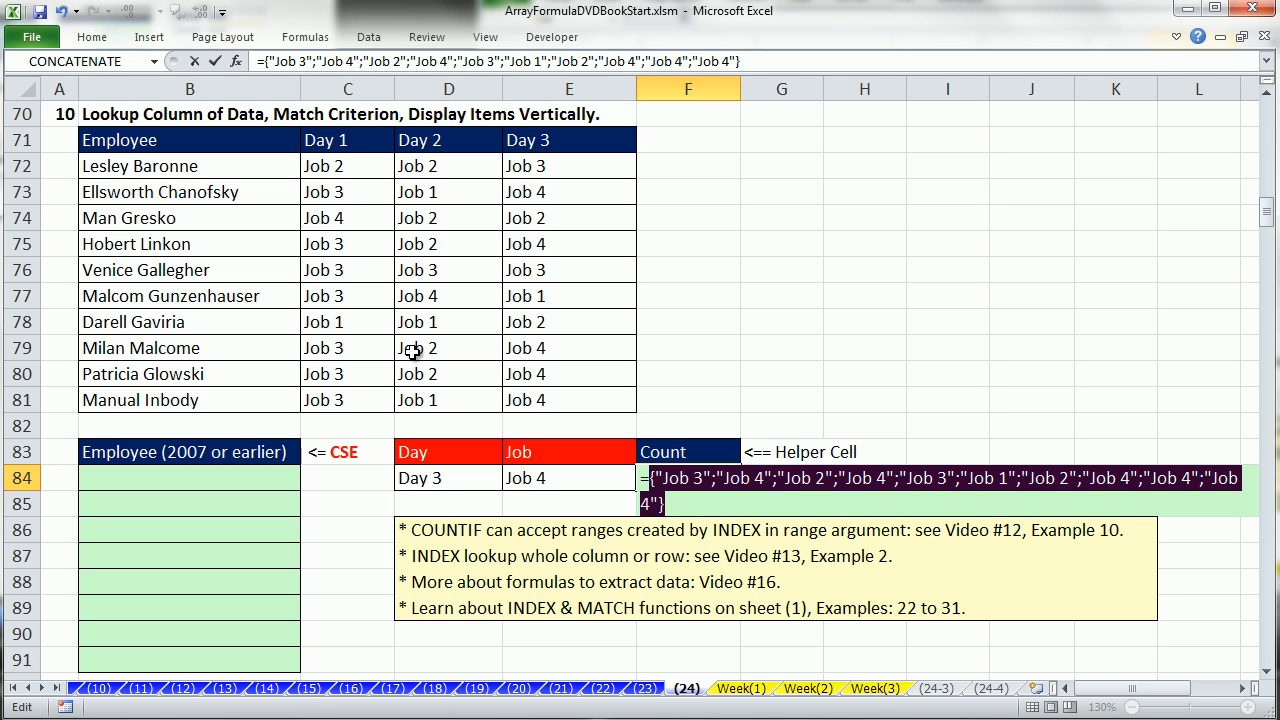
{"action": "key", "text": "ctrl+z"}
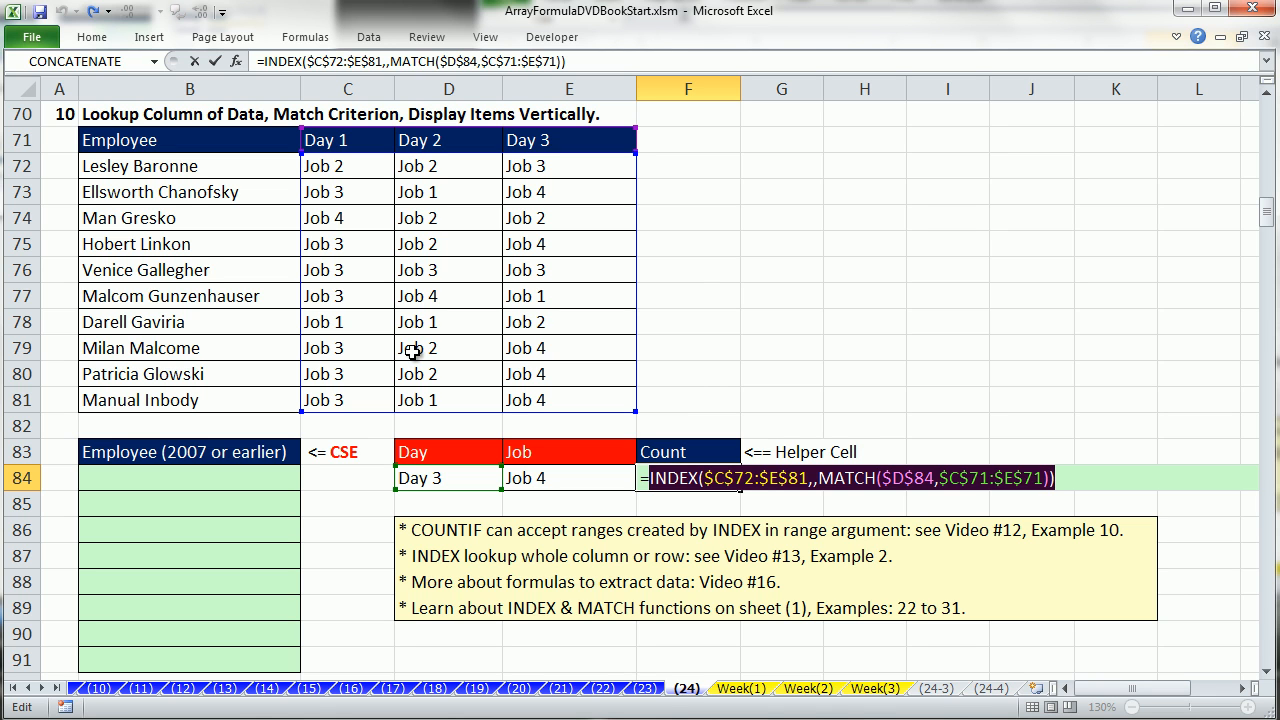
Wrap the INDEX expression in F84 in a COUNTIF function, using it as the range argument.
{"action": "left_click", "coordinate": [651, 480]}
{"action": "type", "text": "count"}
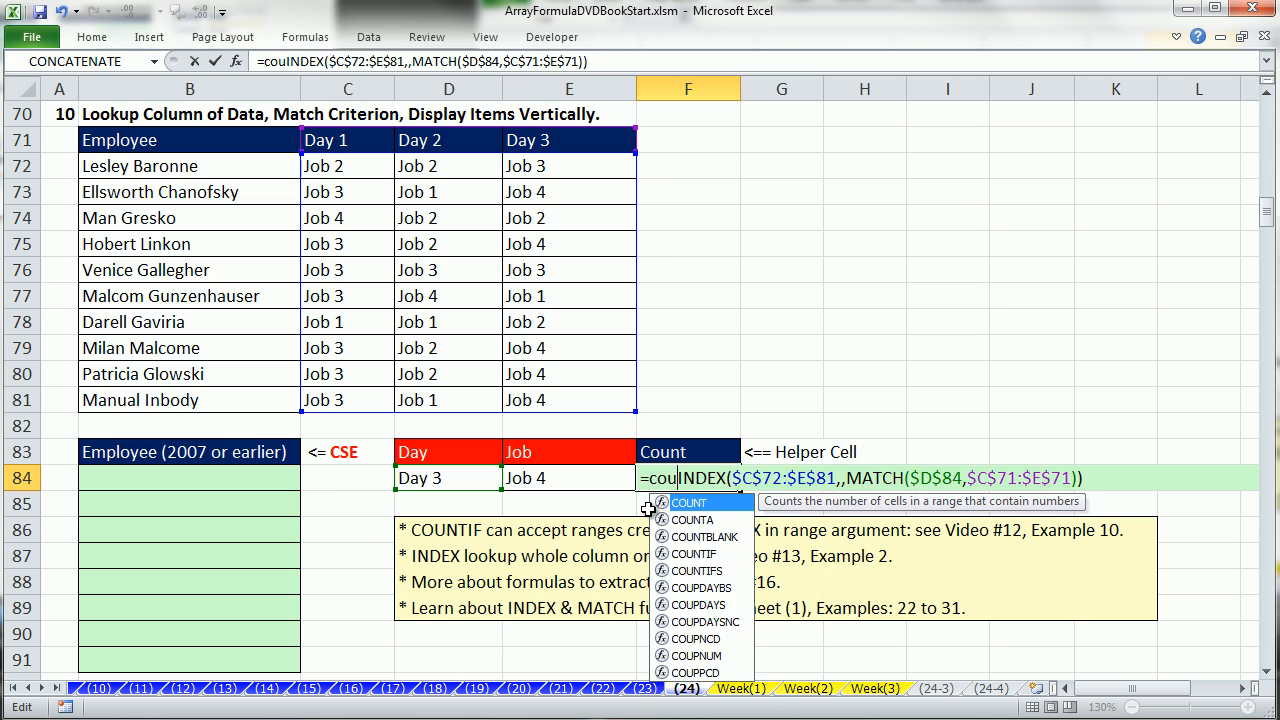
{"action": "key", "text": "Tab"}
{"action": "key", "text": "BackSpace"}
{"action": "type", "text": "if"}
{"action": "key", "text": "Tab"}
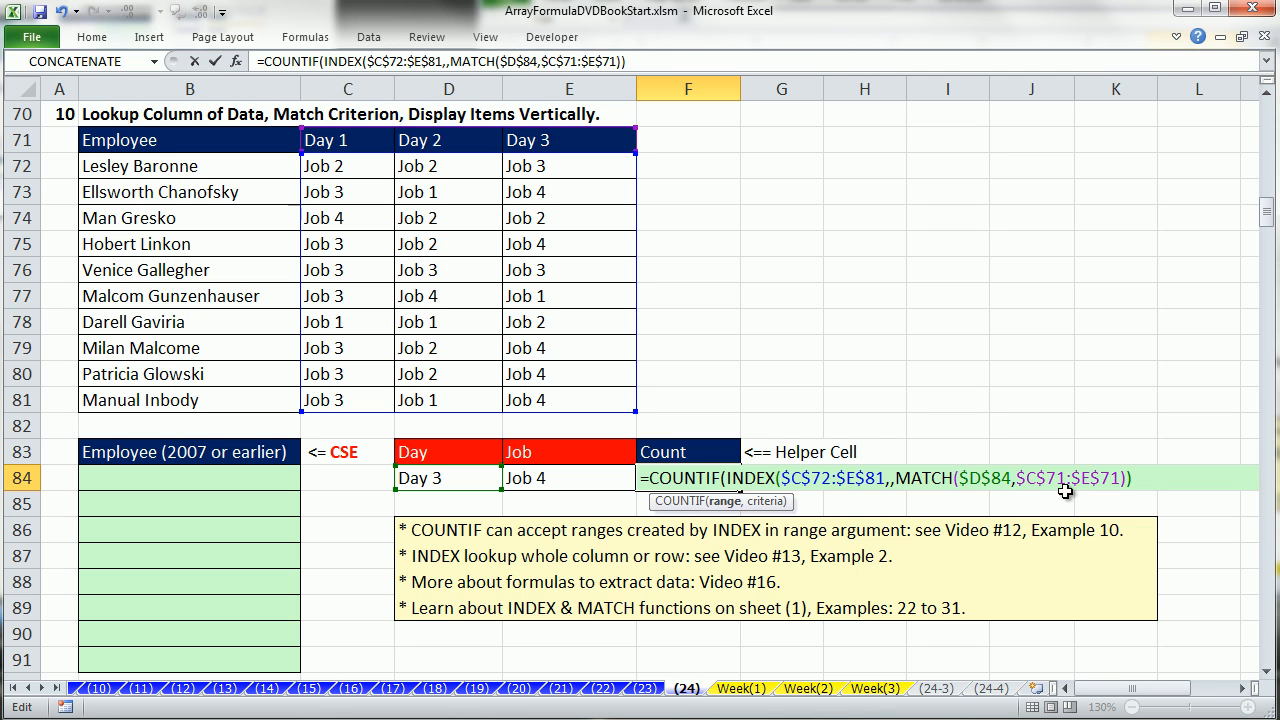
Set the COUNTIF criteria to the job in E84, close the function and enter the formula in F84.
{"action": "type", "text": ","}
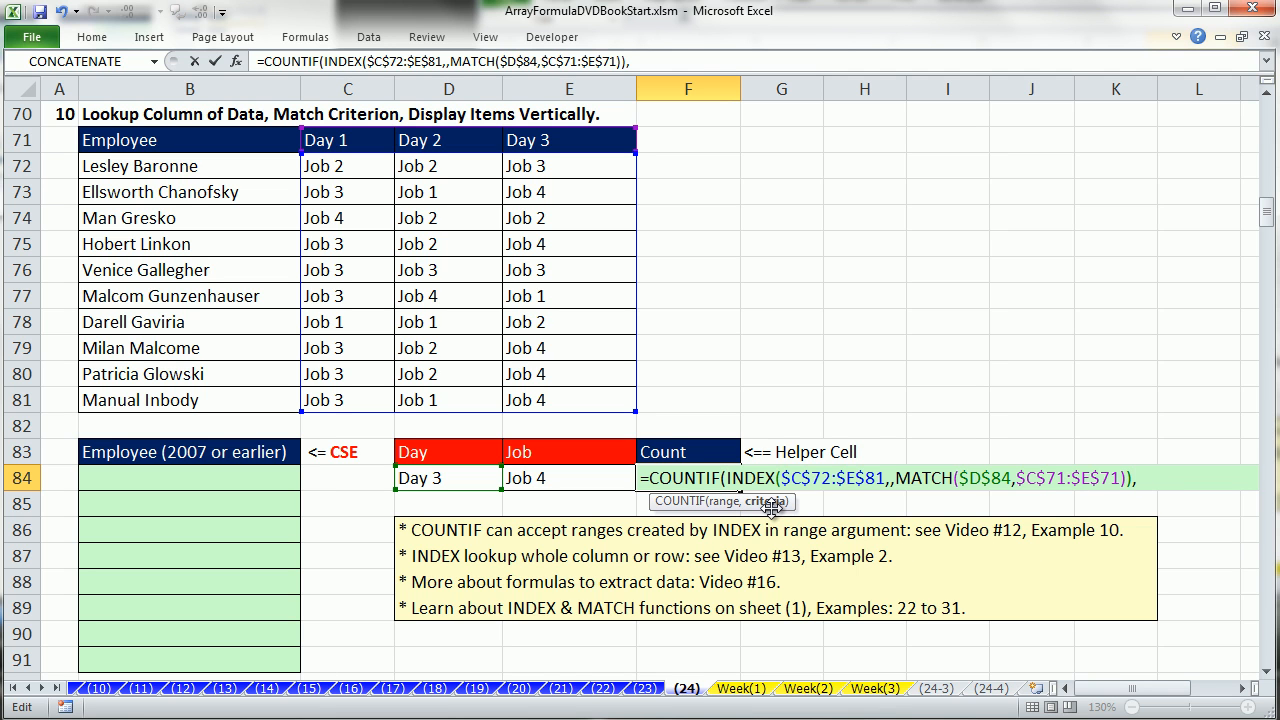
{"action": "left_click", "coordinate": [579, 472]}
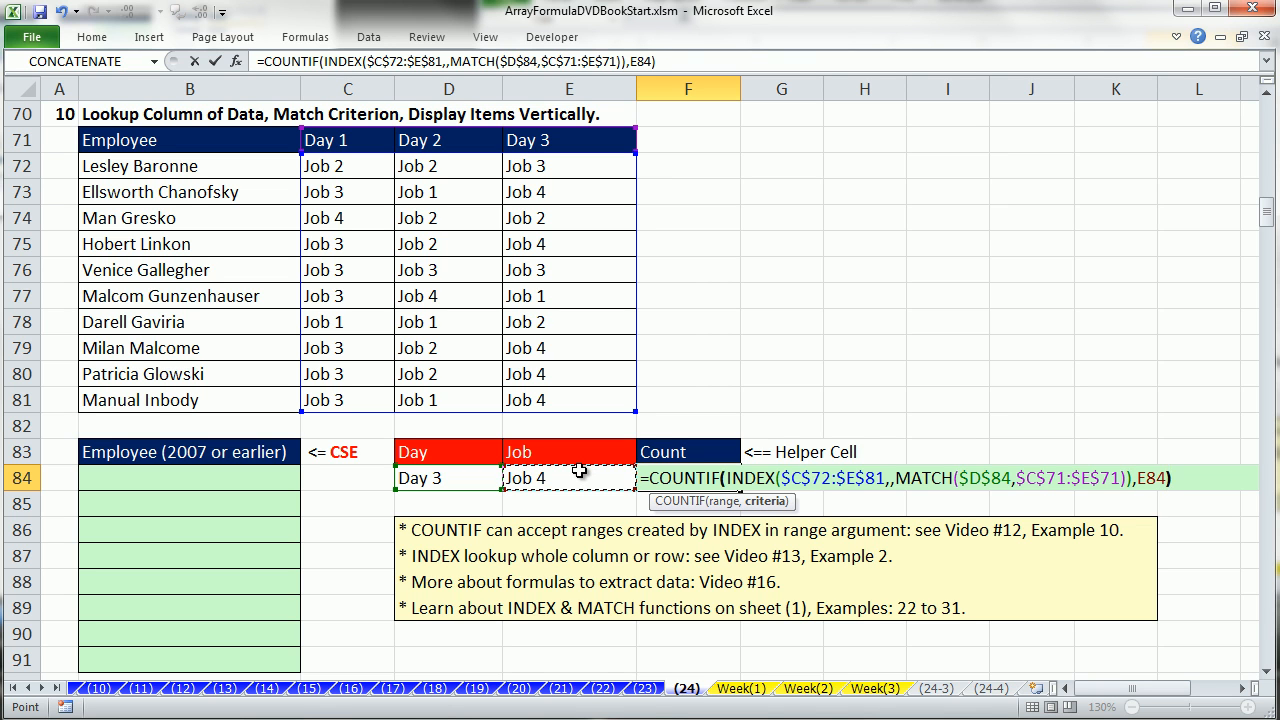
{"action": "type", "text": ")"}
{"action": "left_click", "coordinate": [727, 478]}
{"action": "left_click", "coordinate": [725, 502]}
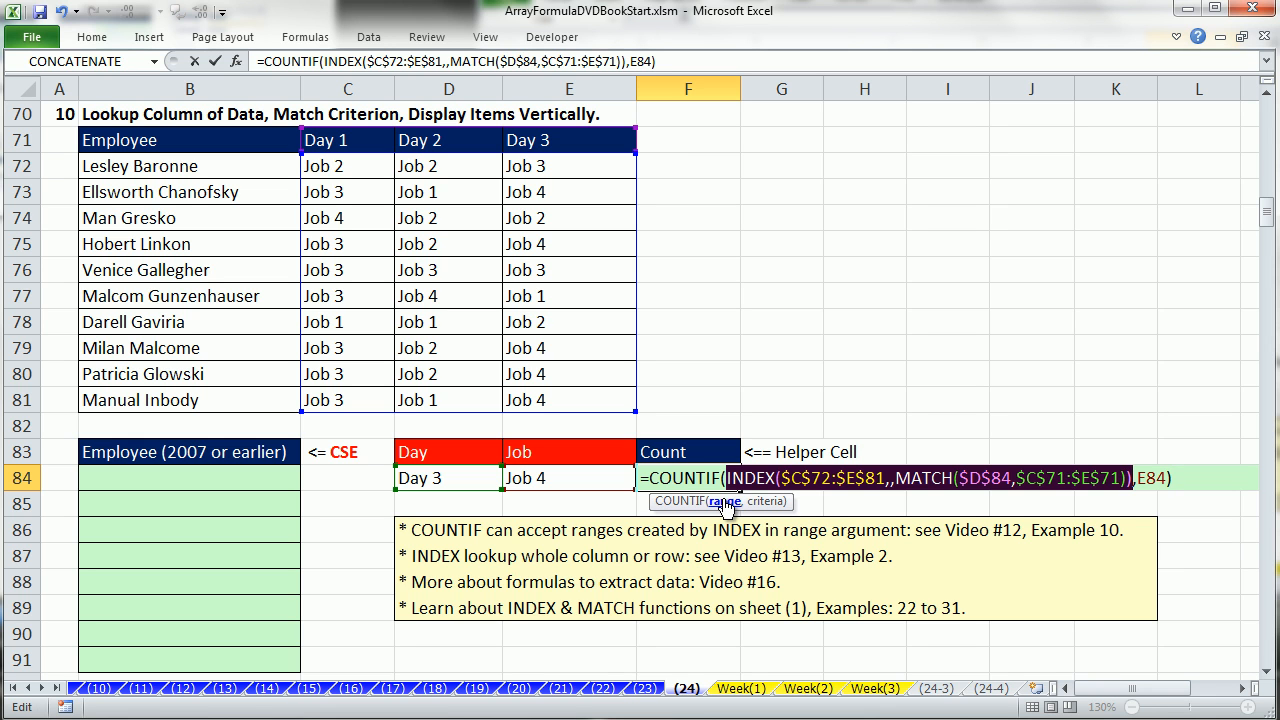
{"action": "key", "text": "ctrl+Return"}
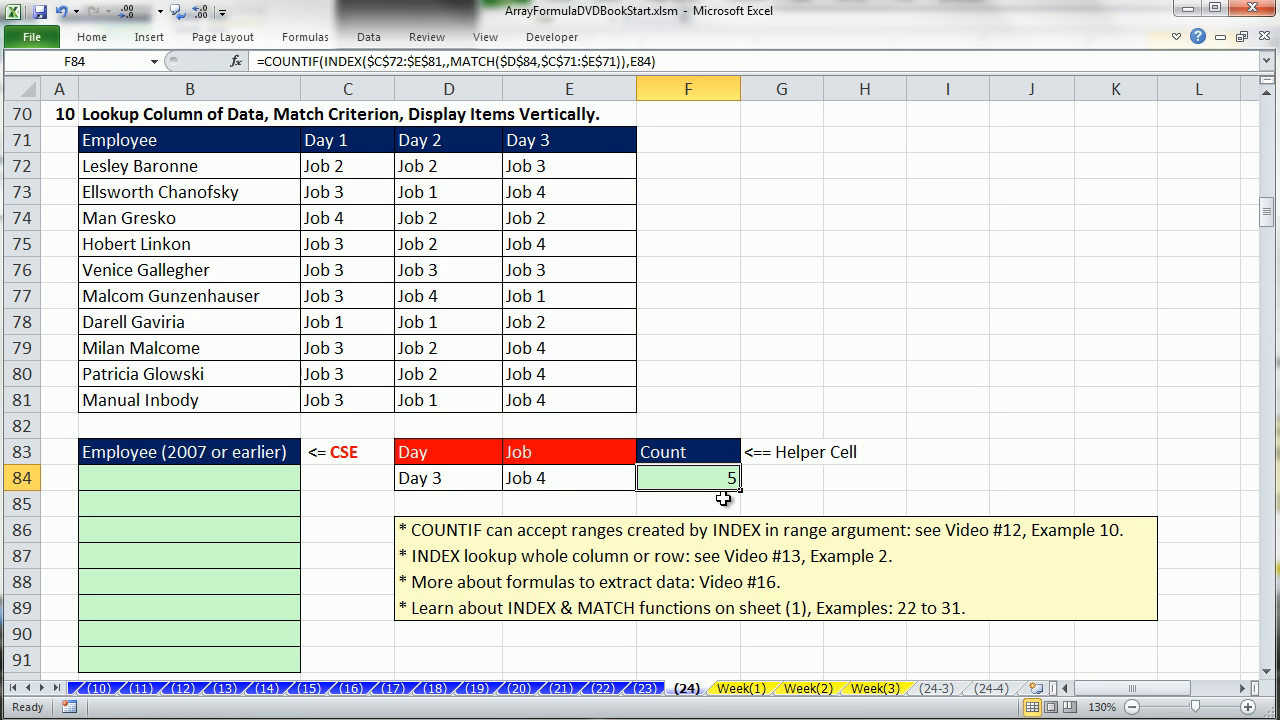
Try Day 2 as the day criterion in D84 to test the count, and undo the change.
{"action": "left_click", "coordinate": [443, 484]}
{"action": "left_click", "coordinate": [511, 481]}
{"action": "left_click", "coordinate": [414, 517]}
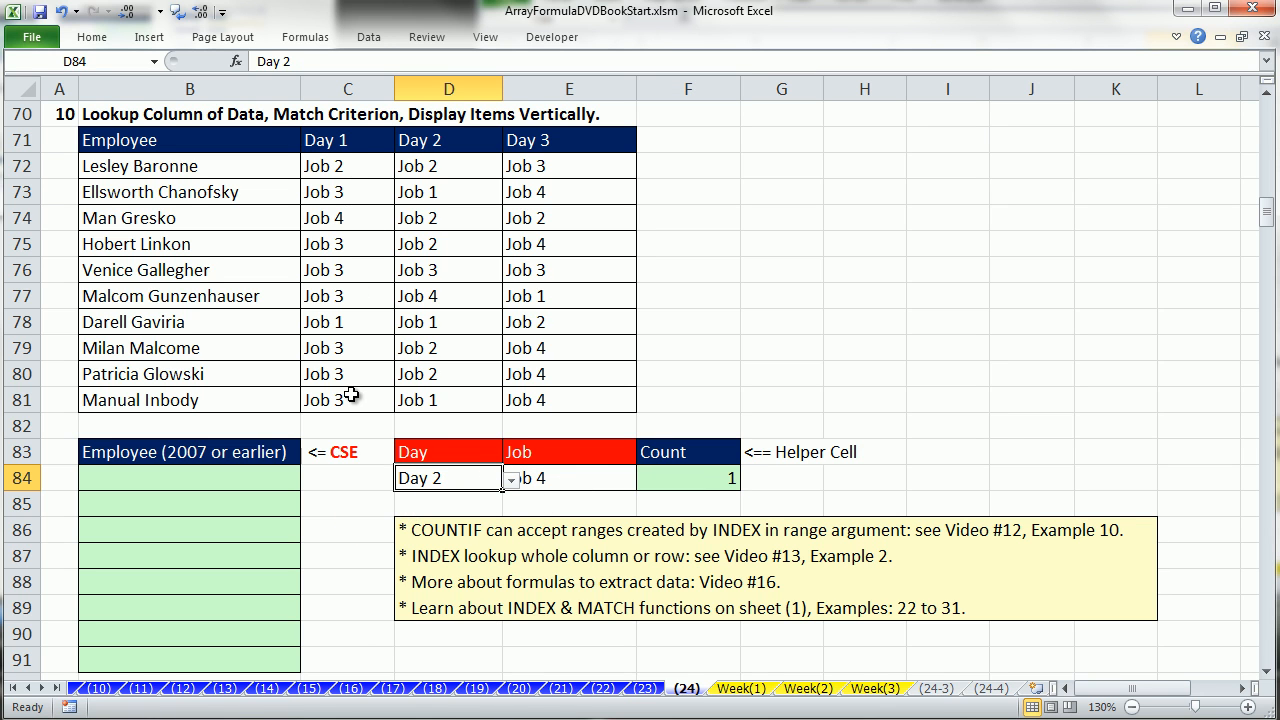
{"action": "key", "text": "ctrl+z"}
Mark the Job 4 entries in the Day 3 column: E73, E75 and E79:E81.
{"action": "left_click", "coordinate": [254, 472]}
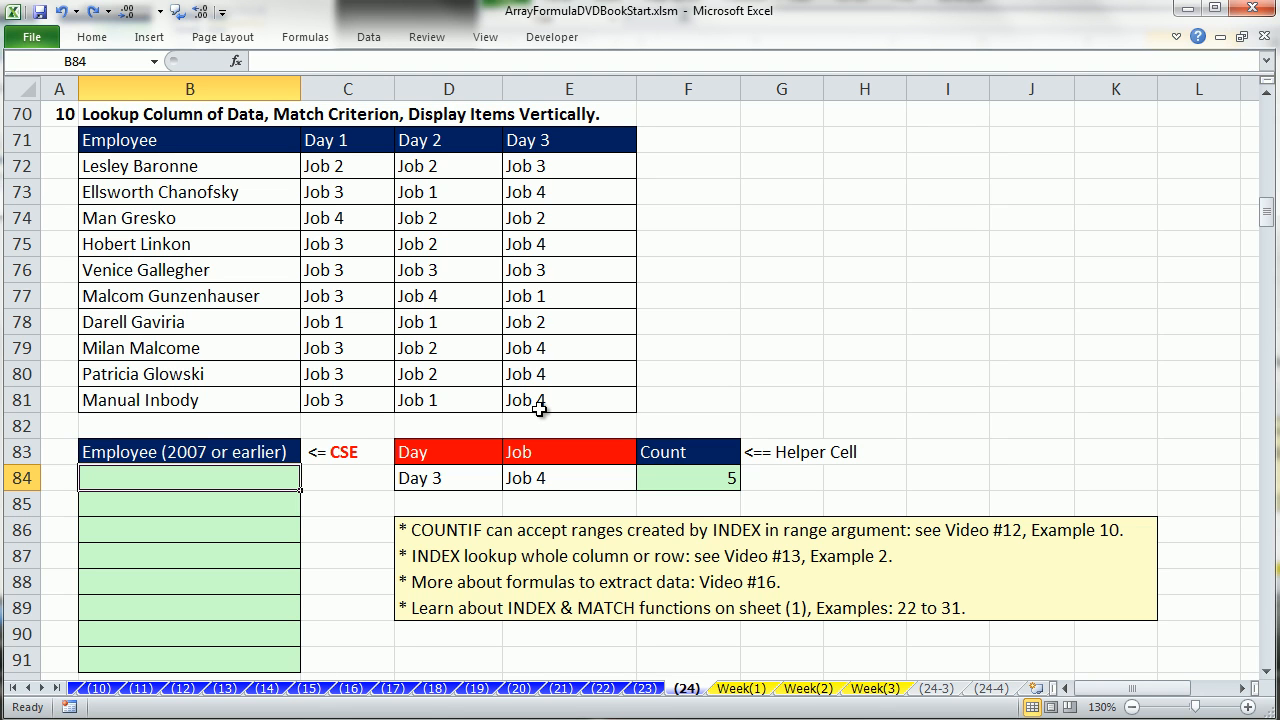
{"action": "left_click", "coordinate": [550, 198]}
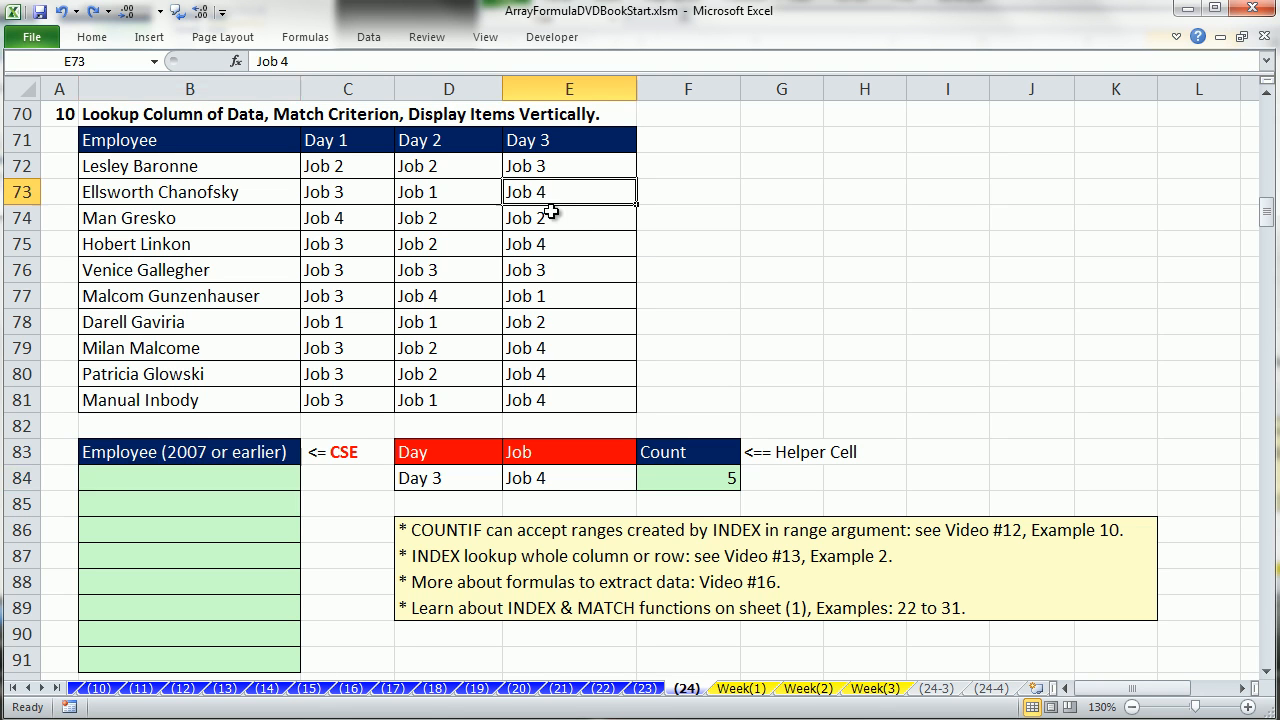
{"action": "left_click", "coordinate": [555, 248], "text": "ctrl"}
{"action": "left_click_drag", "start_coordinate": [551, 344], "coordinate": [553, 400], "text": "ctrl"}
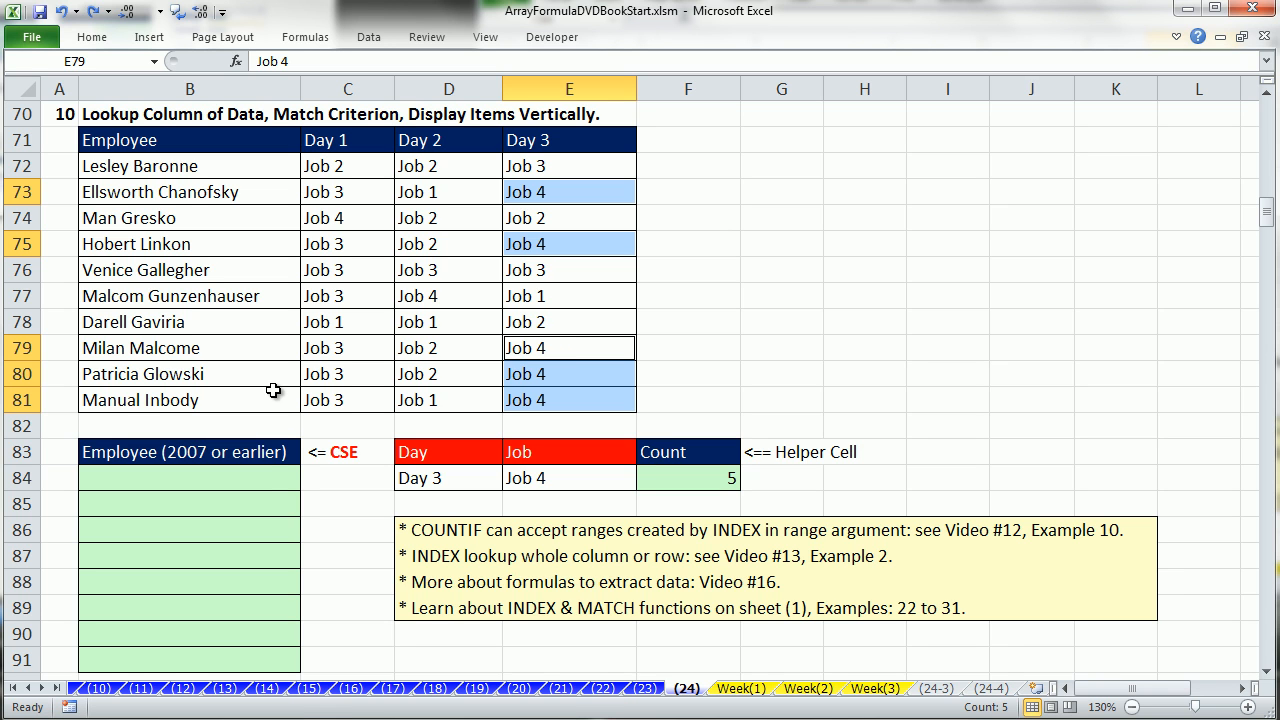
Begin the employee extraction formula =INDEX($B$72:$B$81,SMALL(IF( in B84.
{"action": "left_click", "coordinate": [265, 478]}
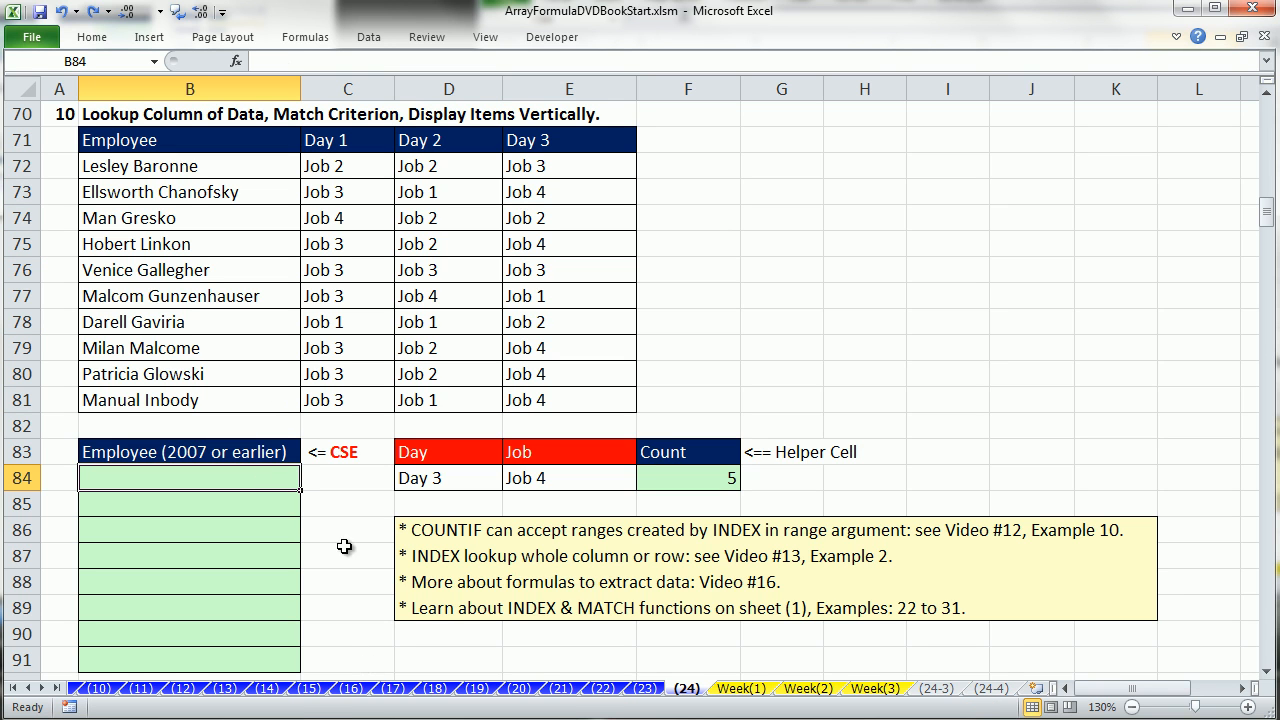
{"action": "type", "text": "=INDEX("}
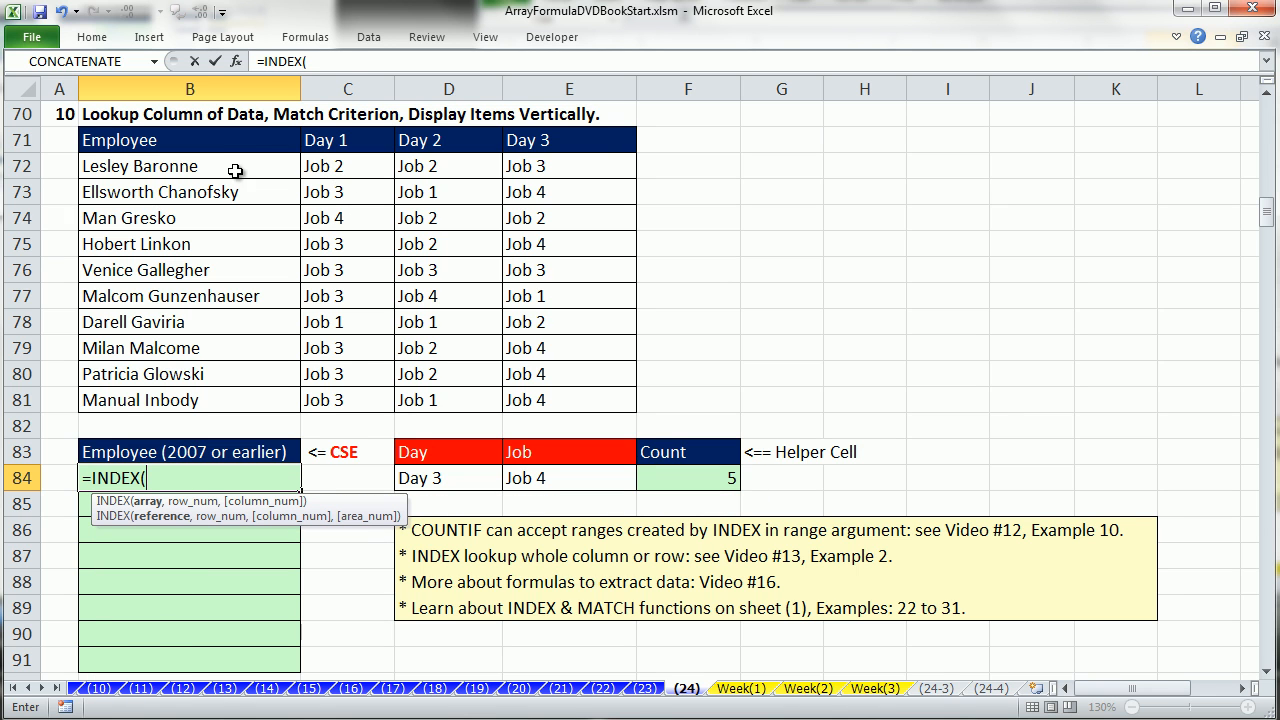
{"action": "left_click_drag", "start_coordinate": [229, 166], "coordinate": [251, 400]}
{"action": "key", "text": "F4"}
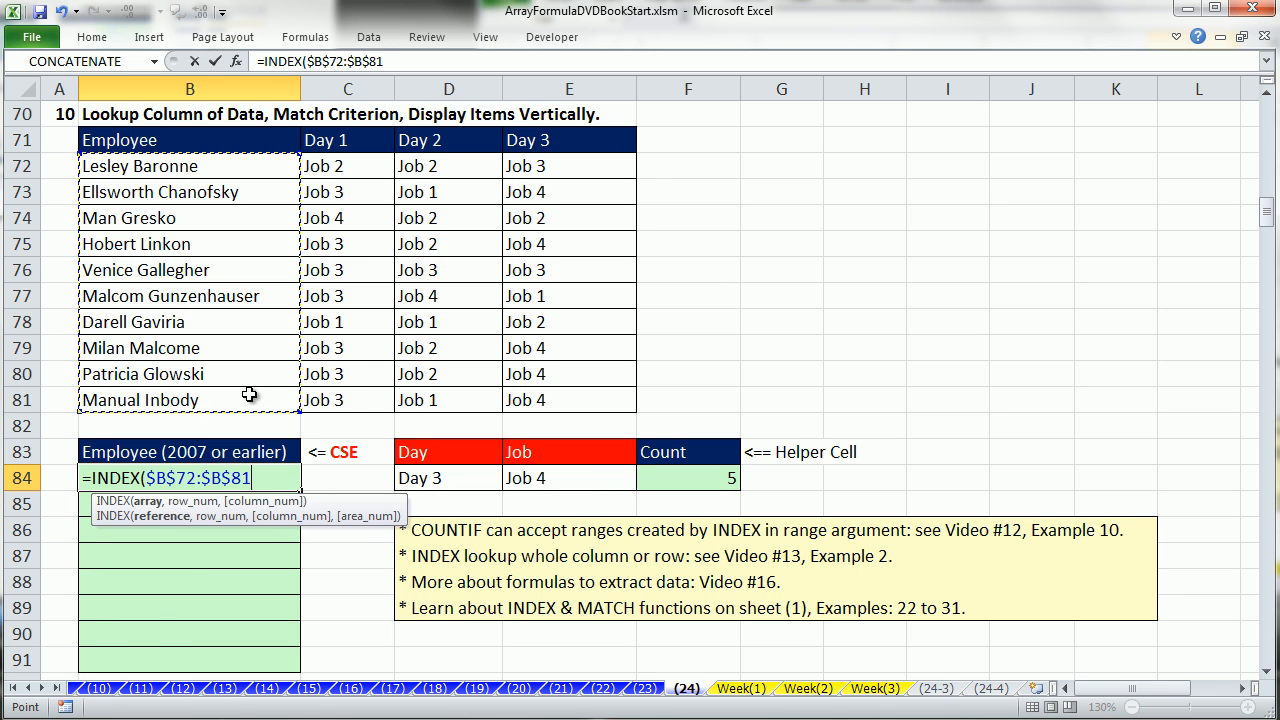
{"action": "type", "text": ","}
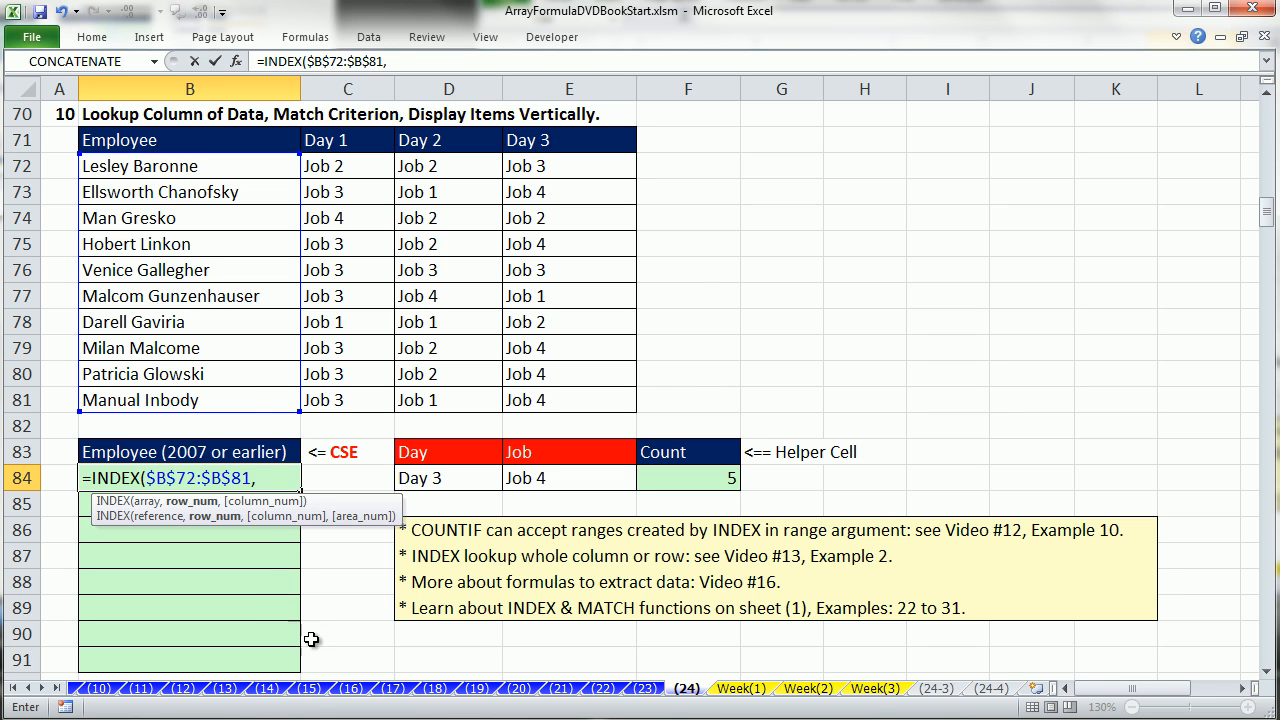
{"action": "type", "text": "sm"}
{"action": "key", "text": "Tab"}
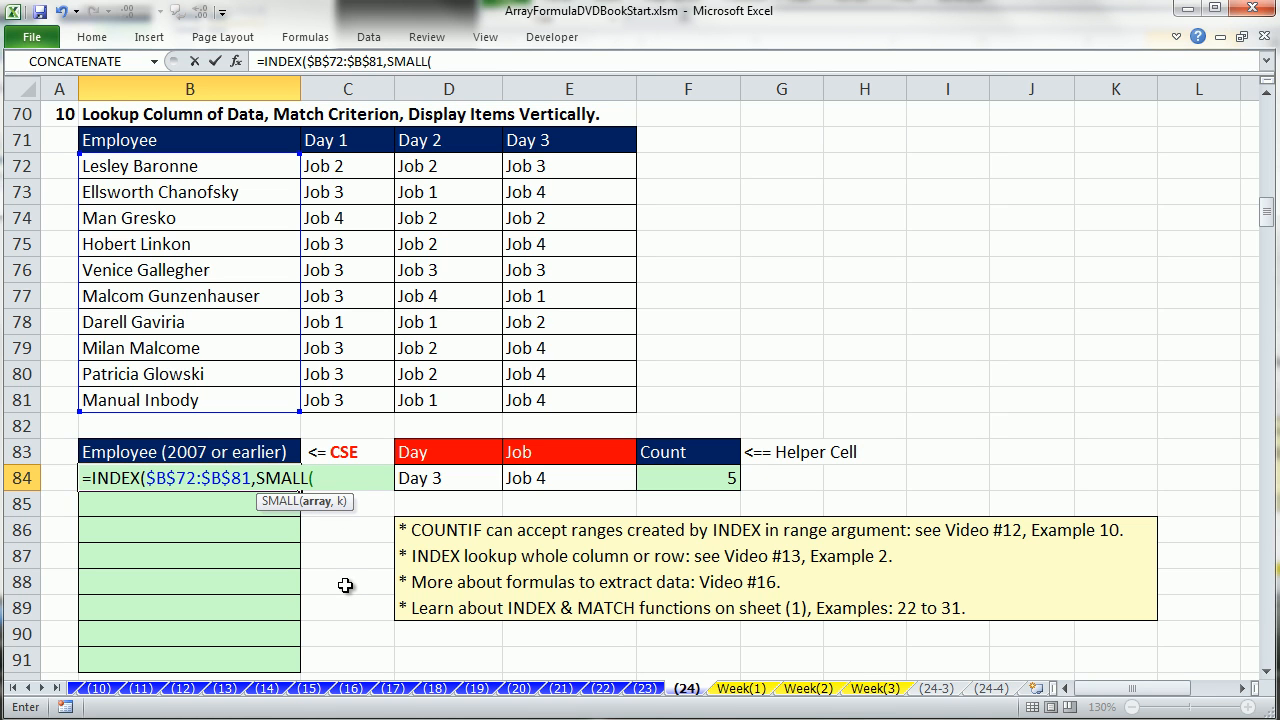
{"action": "type", "text": "if"}
{"action": "key", "text": "Tab"}
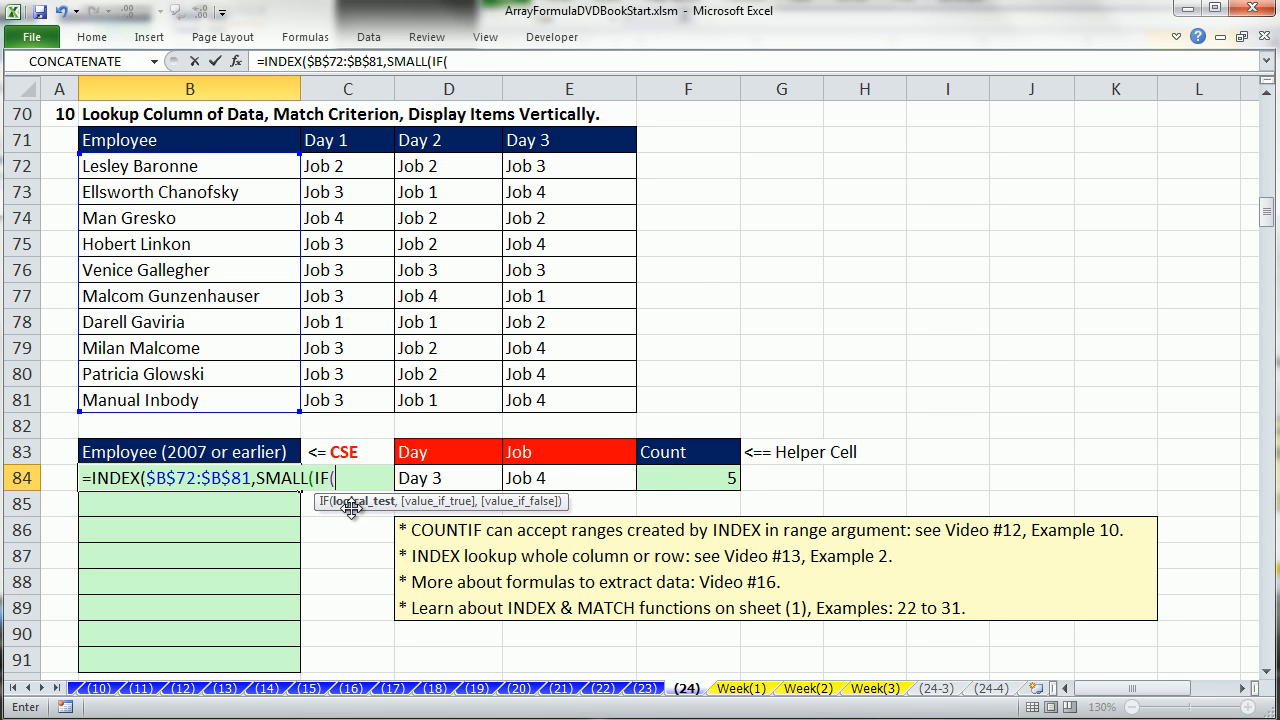
Enter INDEX($C$72:$E$81,,MATCH($D$84,$C$71:$E$71))=$E$84 as the IF logical test in B84 and start the value-if-true argument.
{"action": "type", "text": "INDEX($C$72:$E$81,,MATCH($D$84,$C$71:$E$71))"}
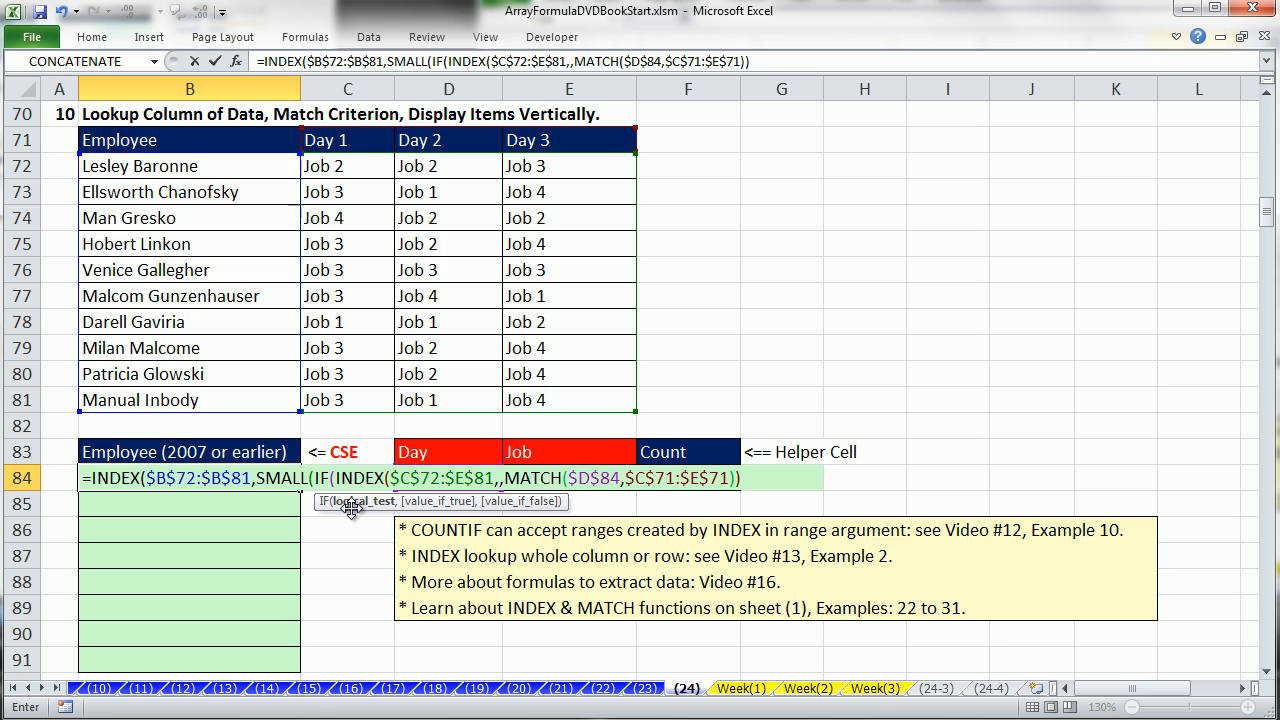
{"action": "left_click", "coordinate": [581, 451]}
{"action": "key", "text": "Down"}
{"action": "key", "text": "F4"}
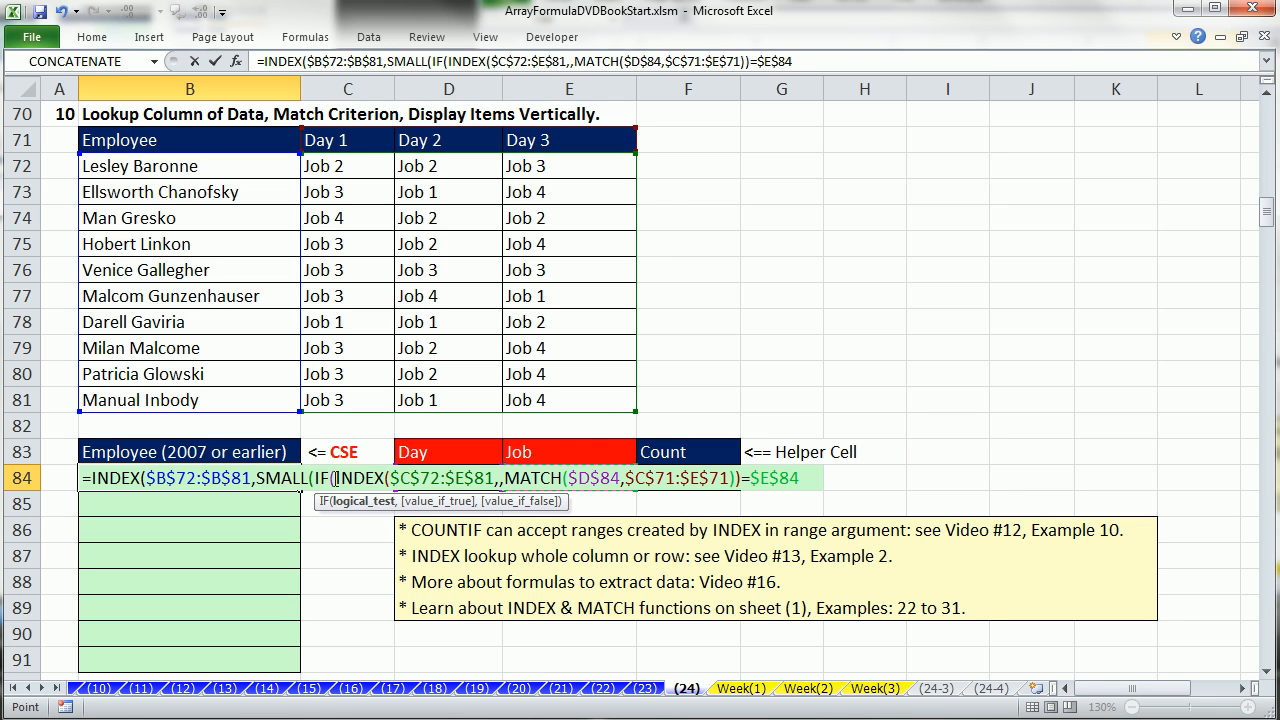
{"action": "left_click", "coordinate": [336, 478]}
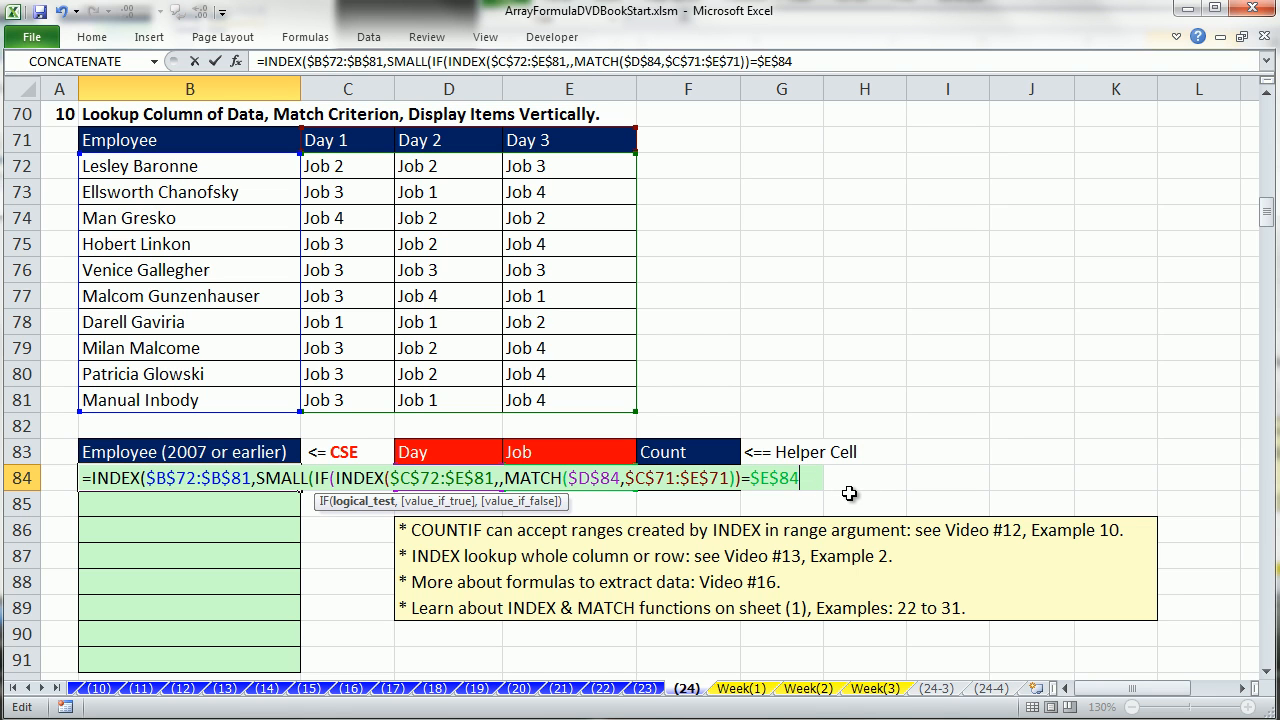
{"action": "type", "text": ","}
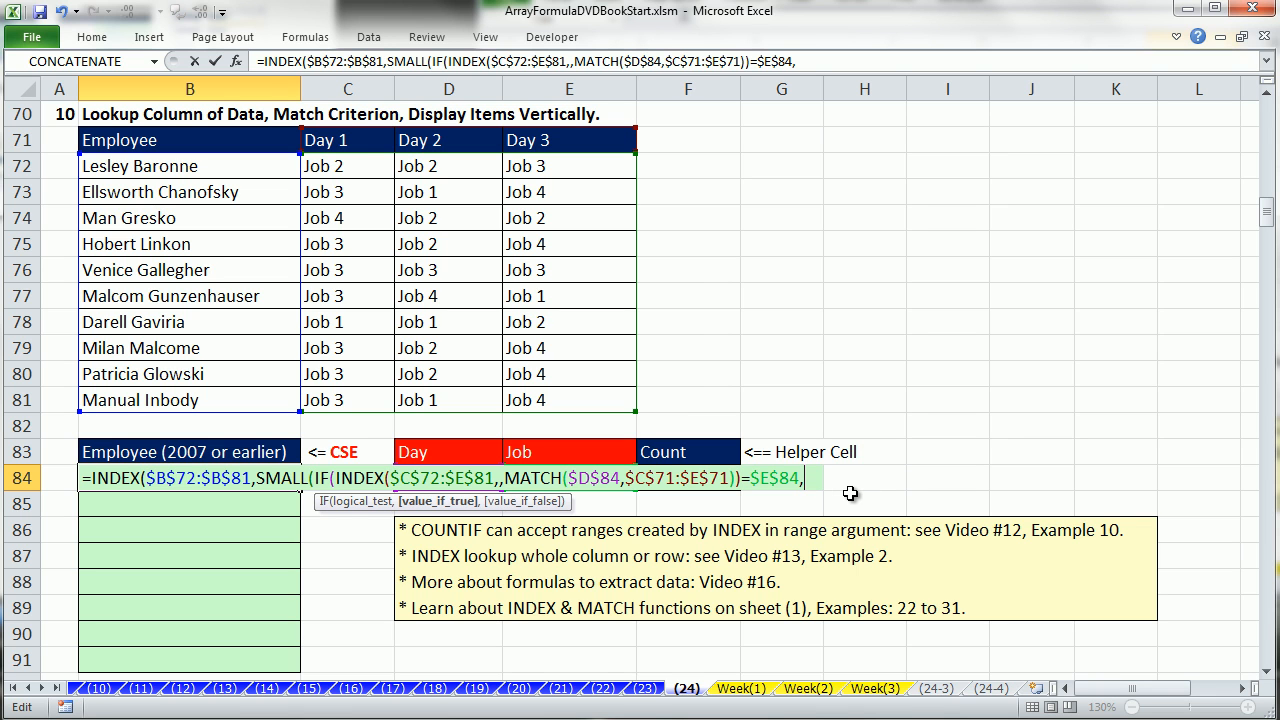
Evaluate the IF logical test in the B84 formula to inspect its TRUE/FALSE array, and restore the expression.
{"action": "left_click", "coordinate": [343, 505]}
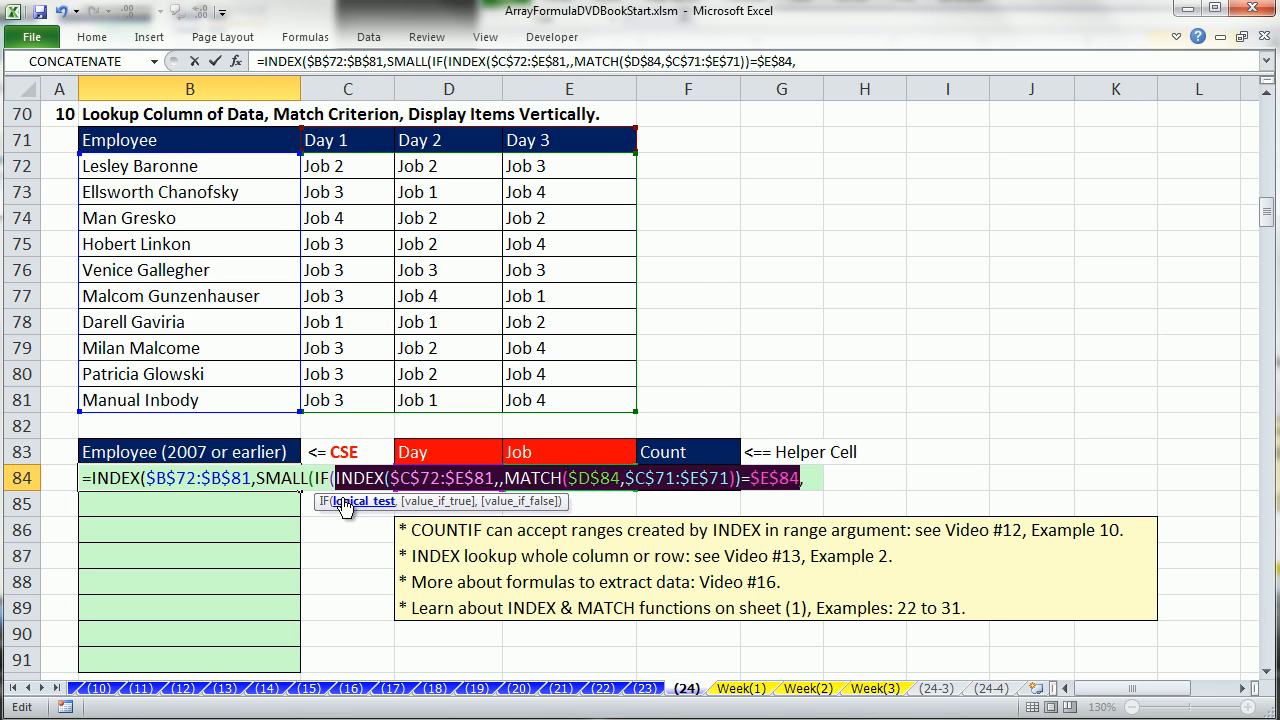
{"action": "key", "text": "F9"}
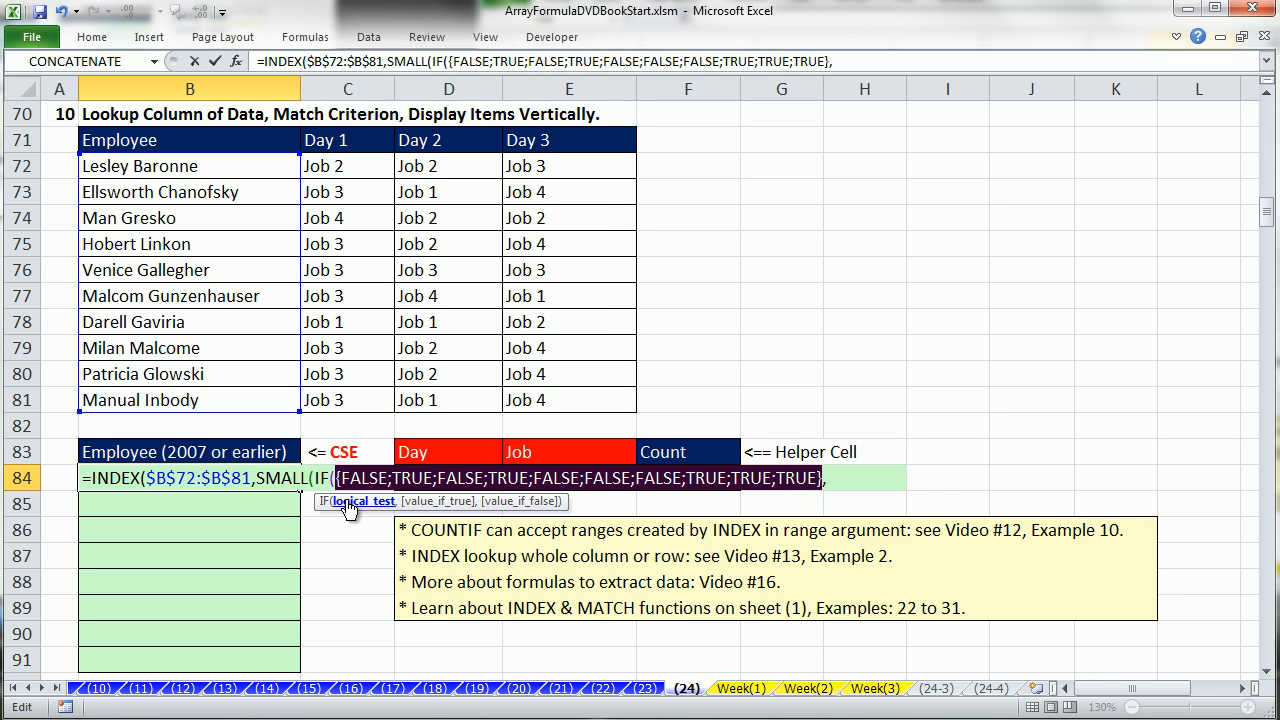
{"action": "key", "text": "ctrl+z"}
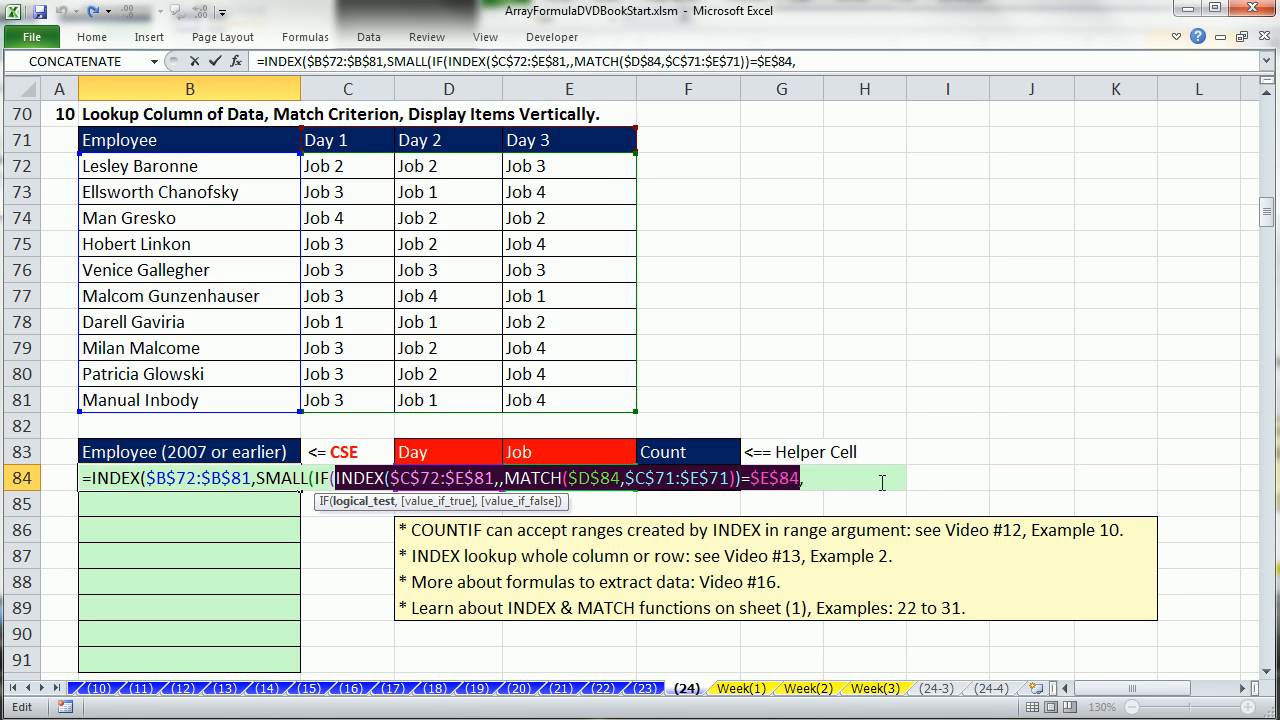
Enter ROW($B$72:$B$81)-ROW($B$72)+1 as the IF value-if-true argument in the B84 formula.
{"action": "left_click", "coordinate": [810, 479]}
{"action": "type", "text": "row"}
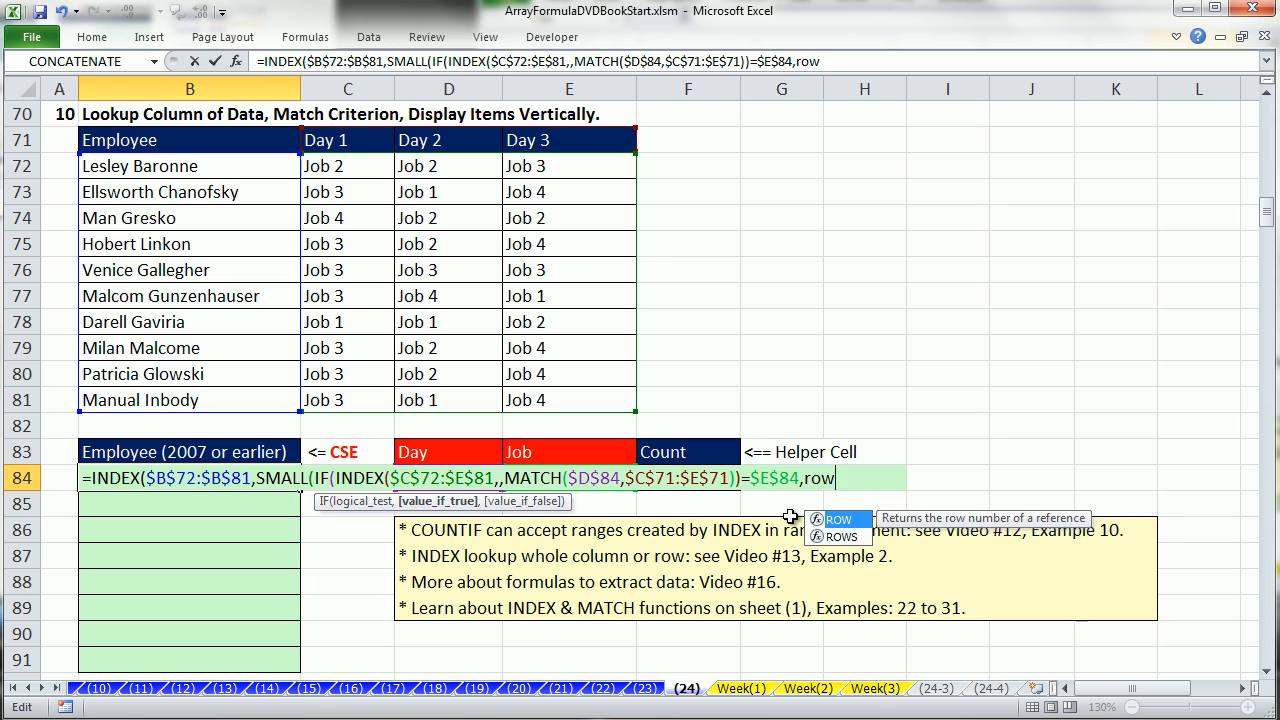
{"action": "key", "text": "Tab"}
{"action": "left_click_drag", "start_coordinate": [236, 166], "coordinate": [250, 396]}
{"action": "key", "text": "F4"}
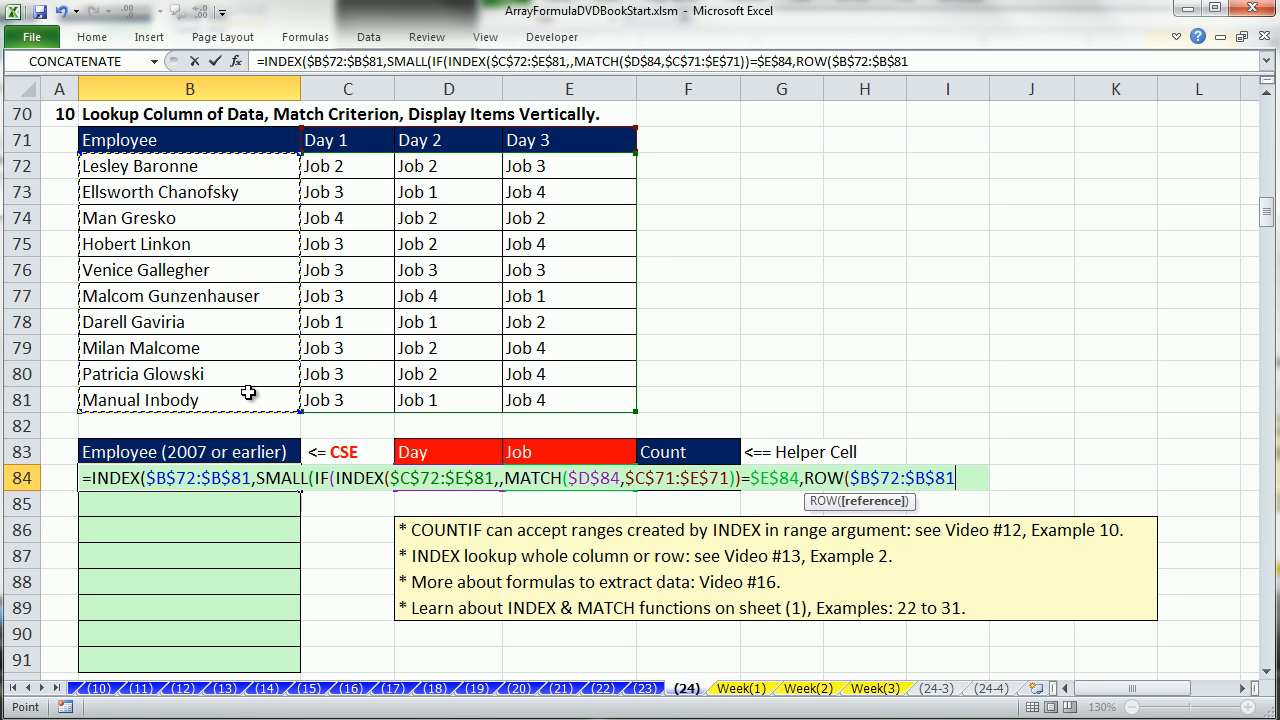
{"action": "type", "text": ")-row"}
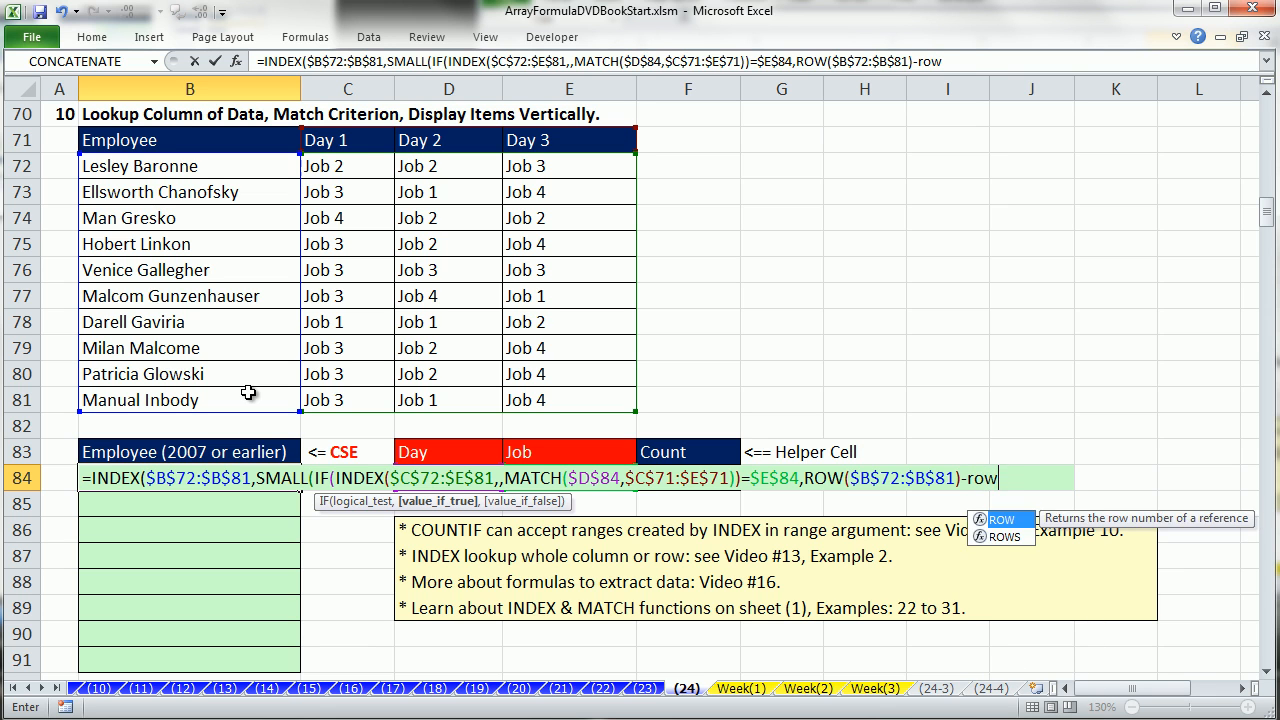
{"action": "key", "text": "Tab"}
{"action": "left_click", "coordinate": [211, 166]}
{"action": "key", "text": "F4"}
{"action": "type", "text": ")+1"}
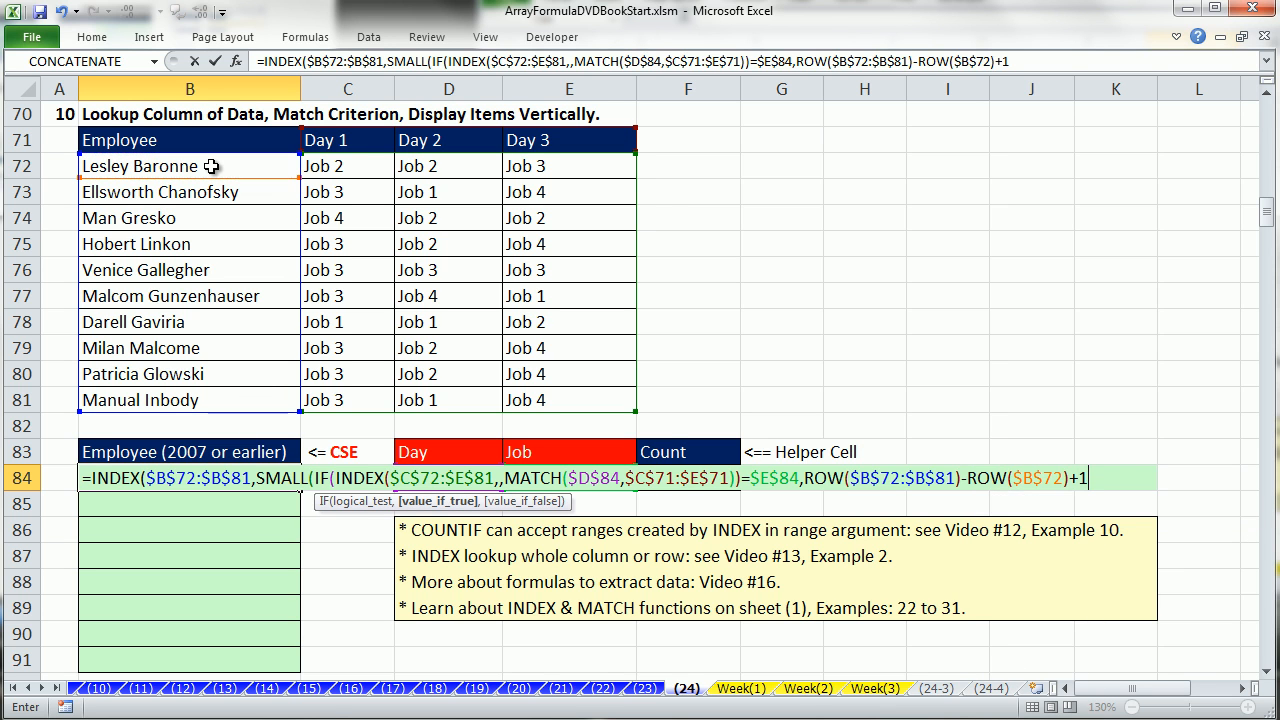
Evaluate the IF value-if-true argument in the B84 formula to inspect its array of row positions, and restore the expression.
{"action": "left_click", "coordinate": [440, 501]}
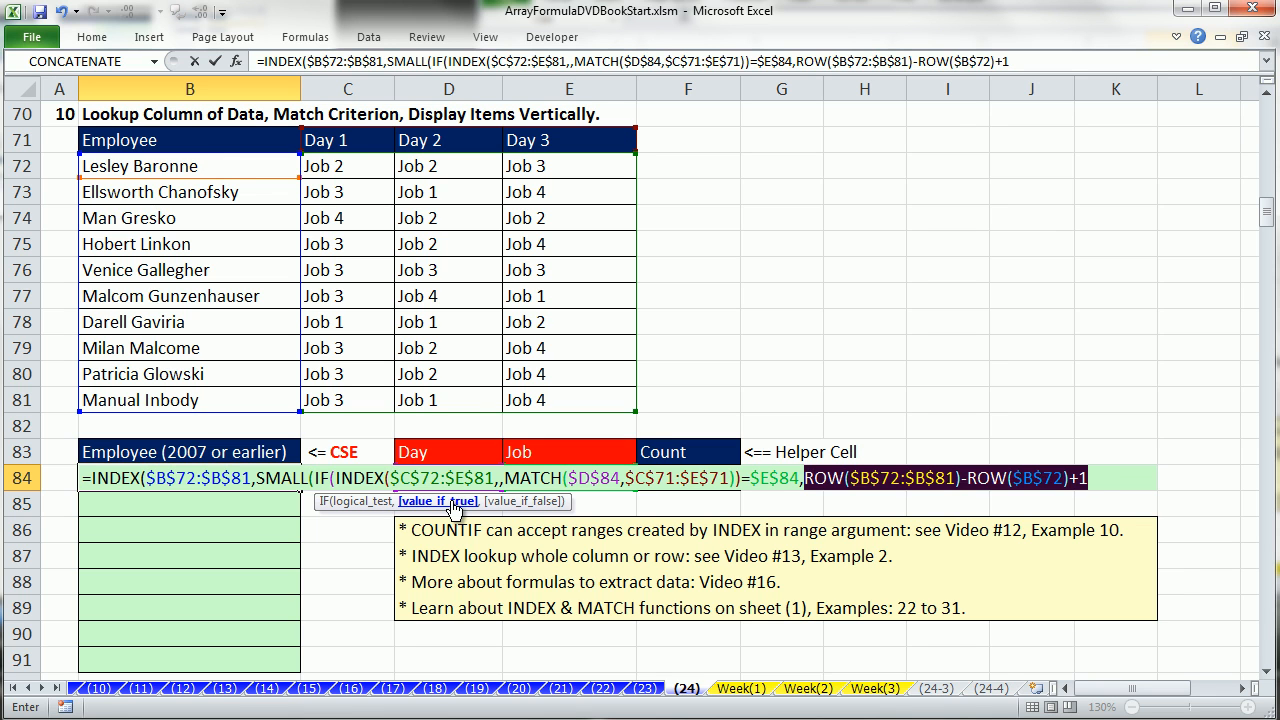
{"action": "key", "text": "F9"}
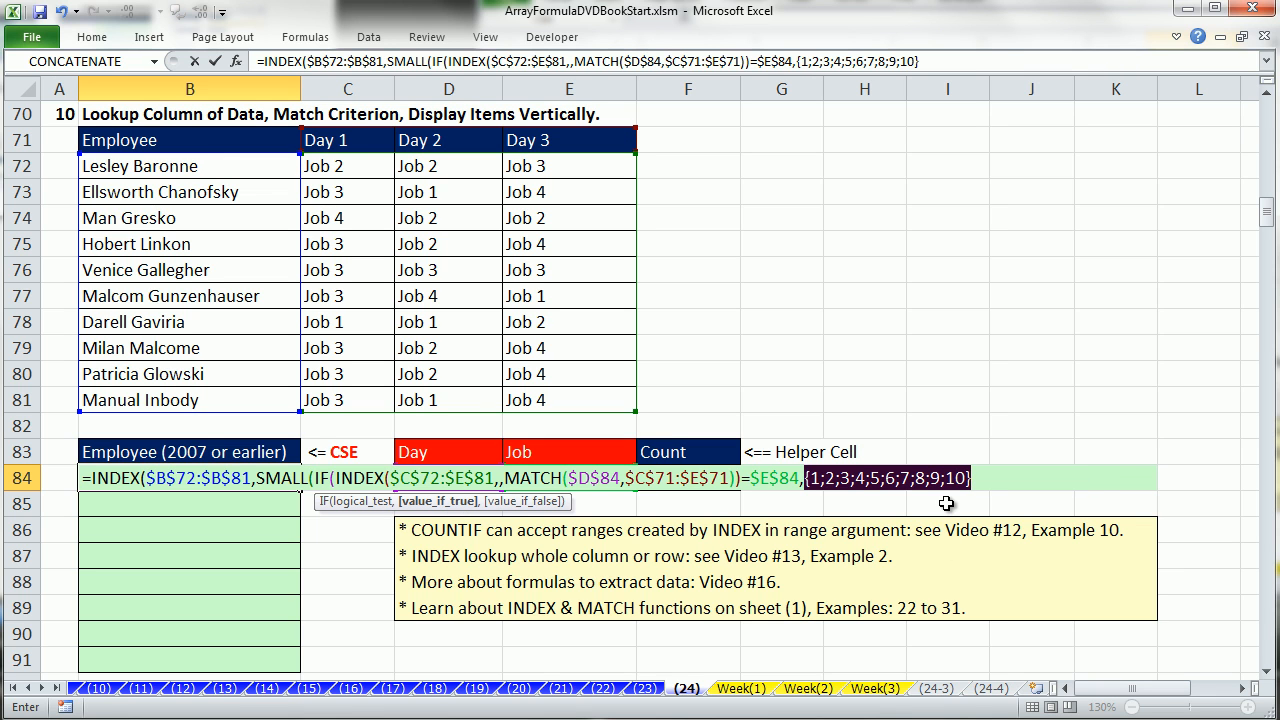
{"action": "key", "text": "ctrl+z"}
Close the IF function in B84 and evaluate the SMALL array argument to inspect the matching positions, restoring the expression.
{"action": "left_click", "coordinate": [1118, 466]}
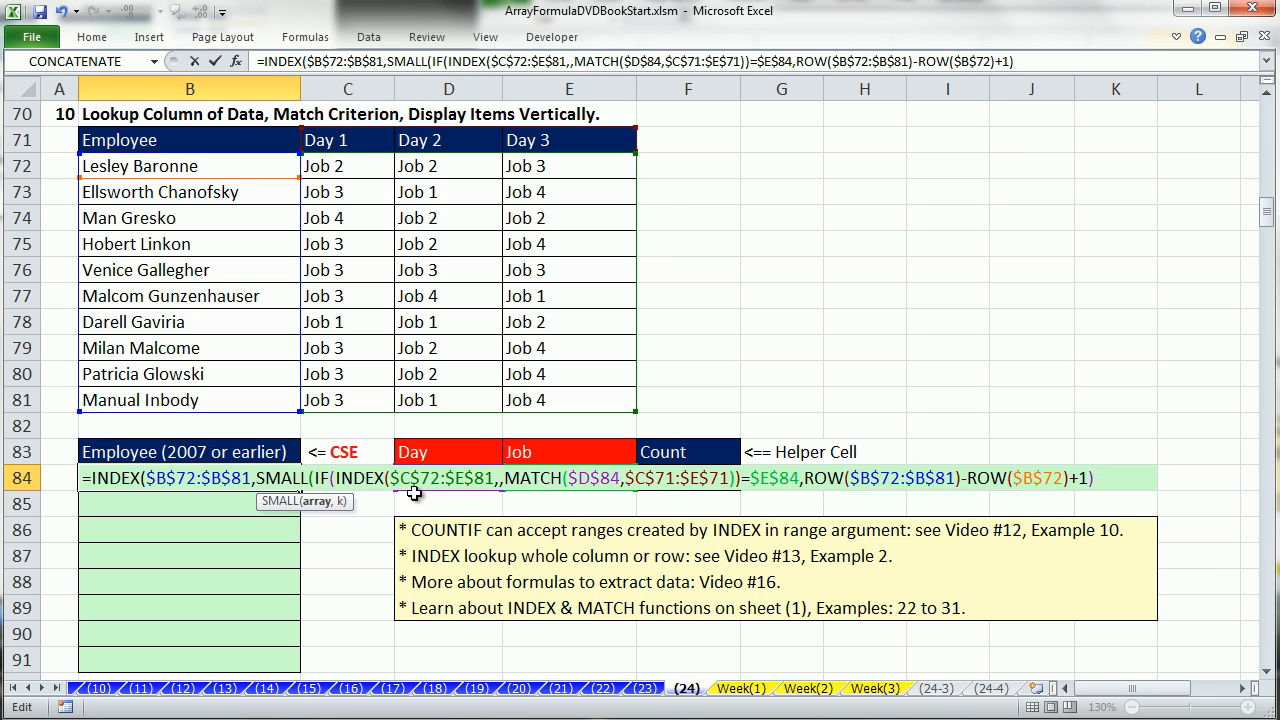
{"action": "left_click", "coordinate": [320, 501]}
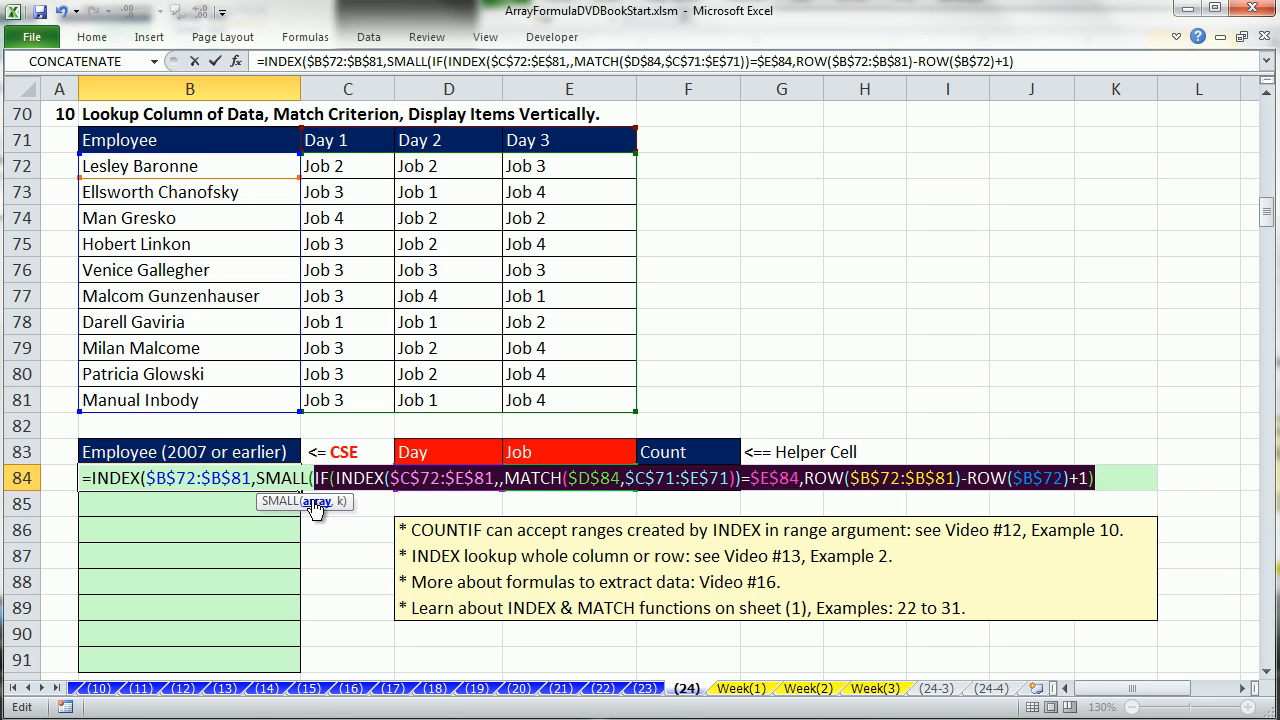
{"action": "key", "text": "F9"}
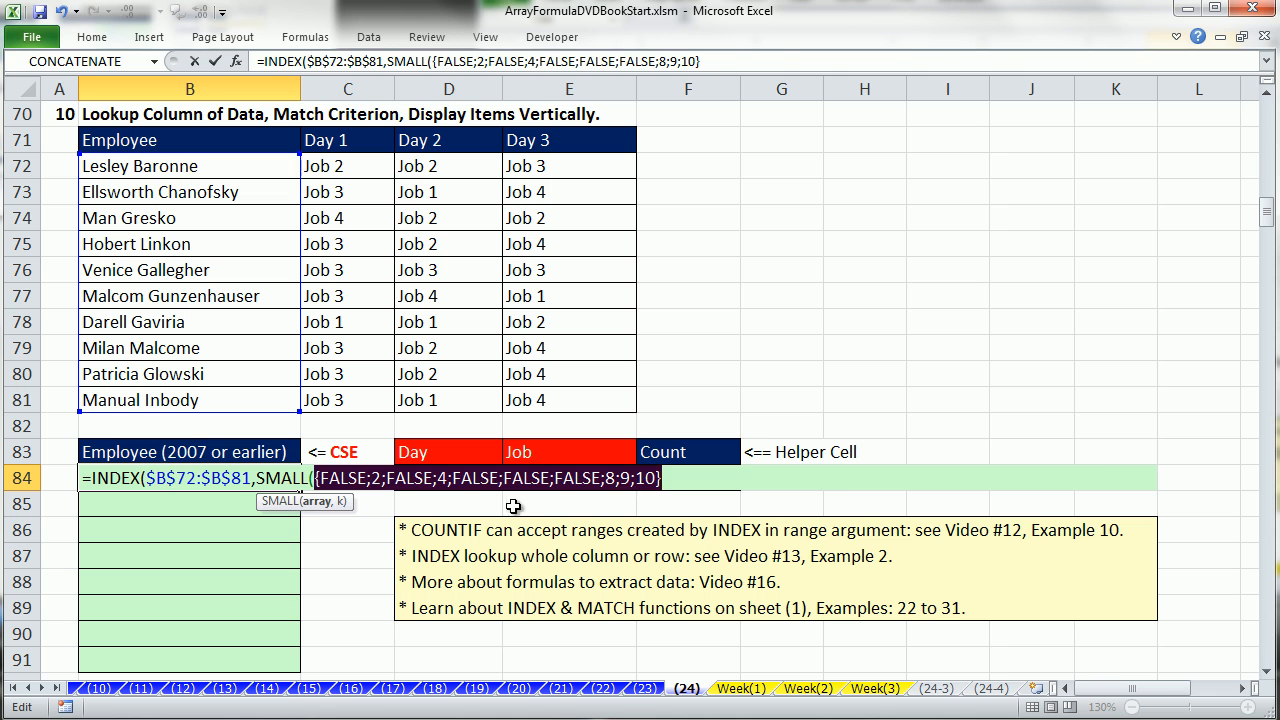
{"action": "key", "text": "ctrl+z"}
Enter ROWS(B$84:B84) as the k argument of SMALL in the B84 formula and close the SMALL function.
{"action": "left_click", "coordinate": [1116, 477]}
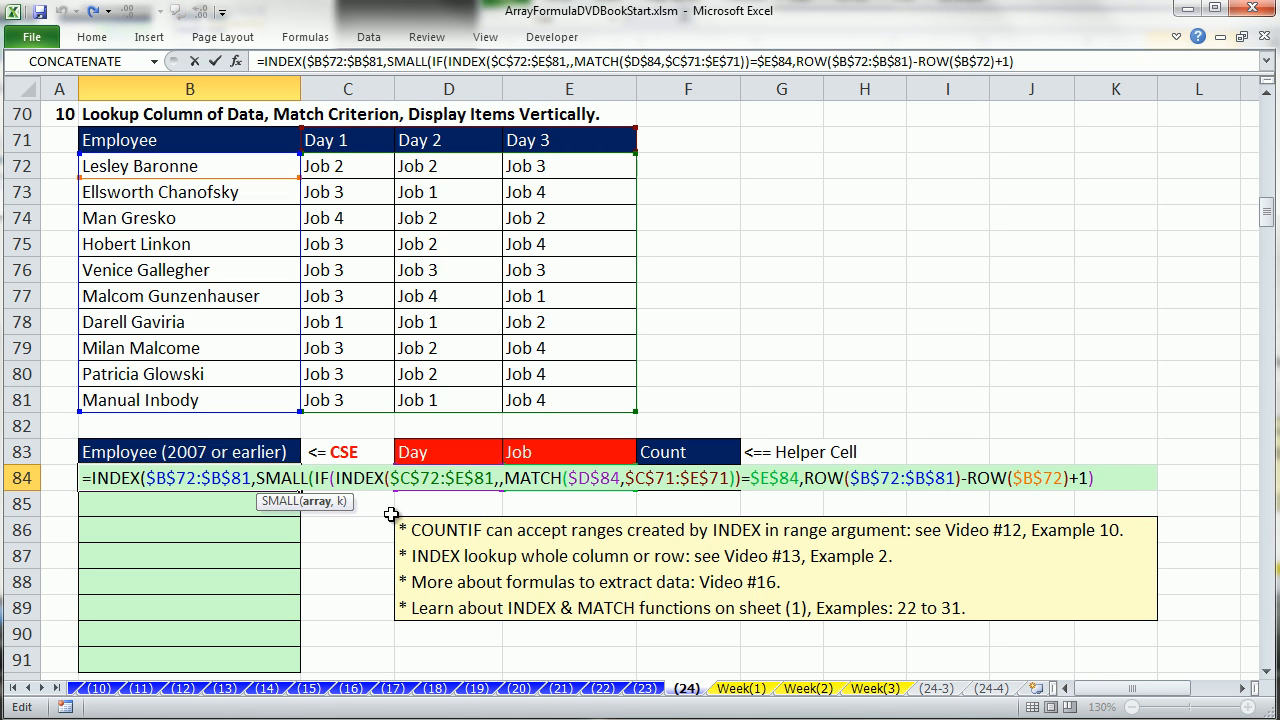
{"action": "left_click_drag", "start_coordinate": [347, 505], "coordinate": [1073, 527]}
{"action": "type", "text": ","}
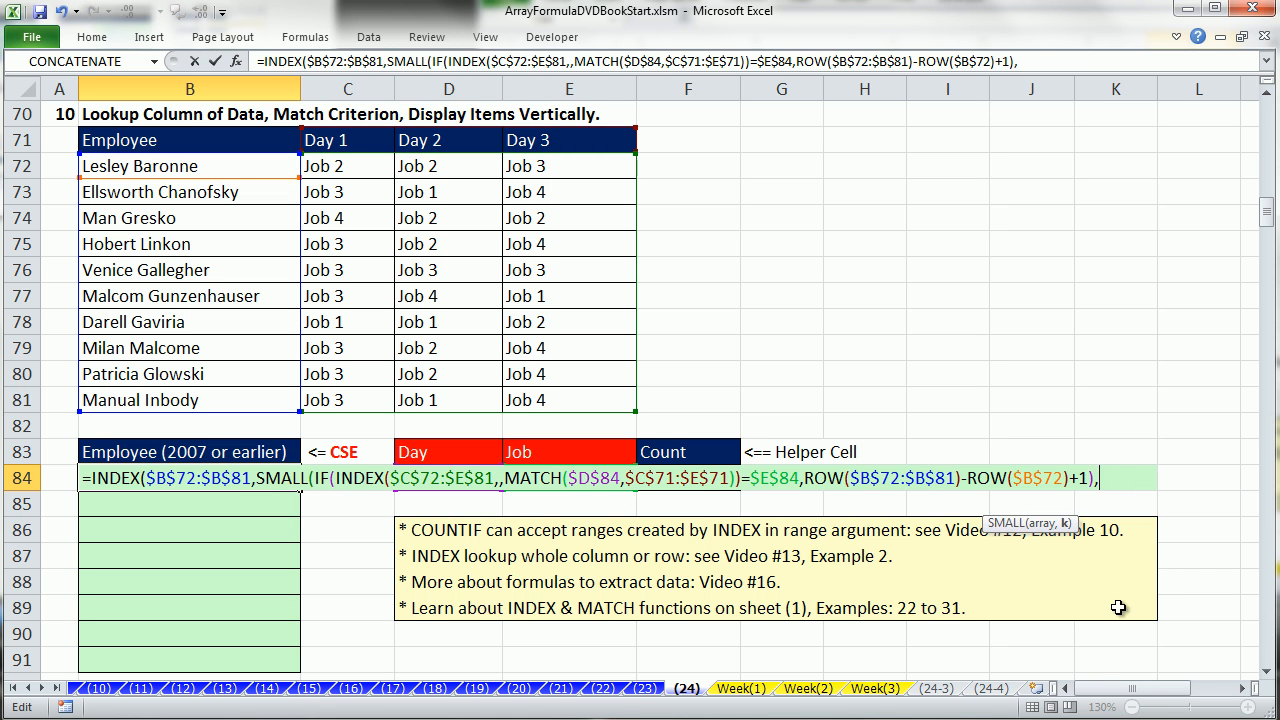
{"action": "type", "text": "rows"}
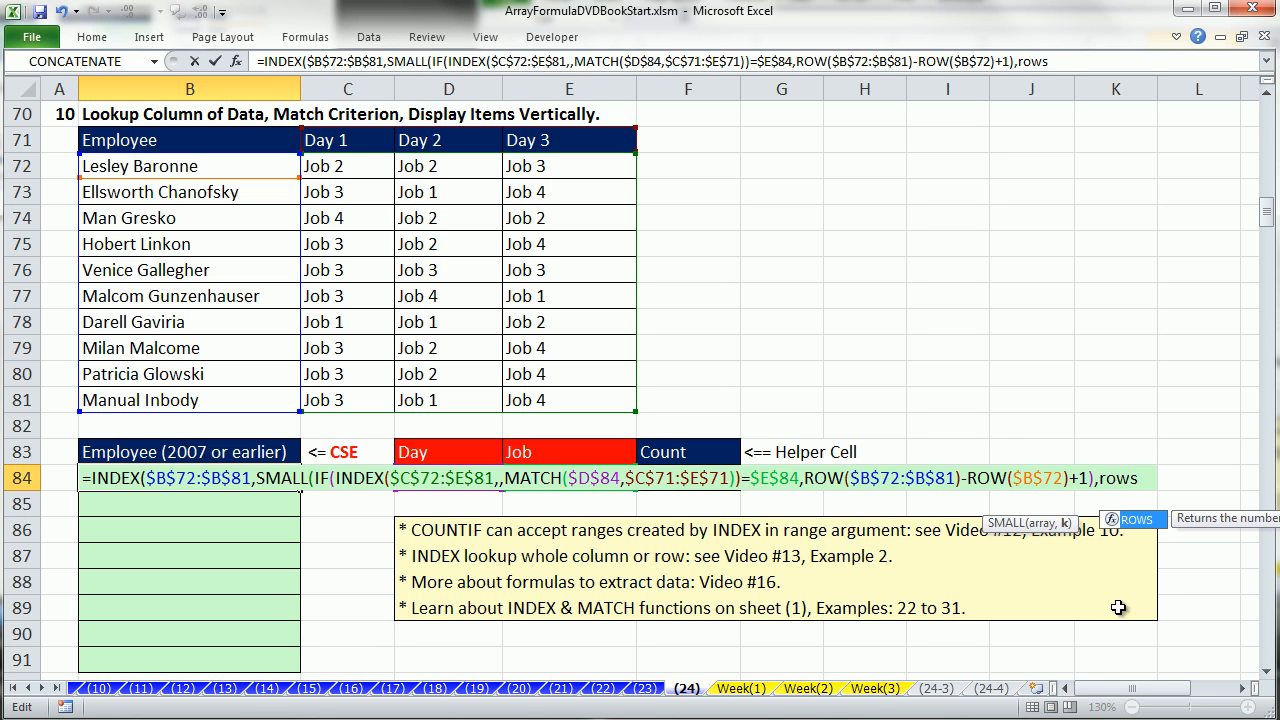
{"action": "key", "text": "Tab"}
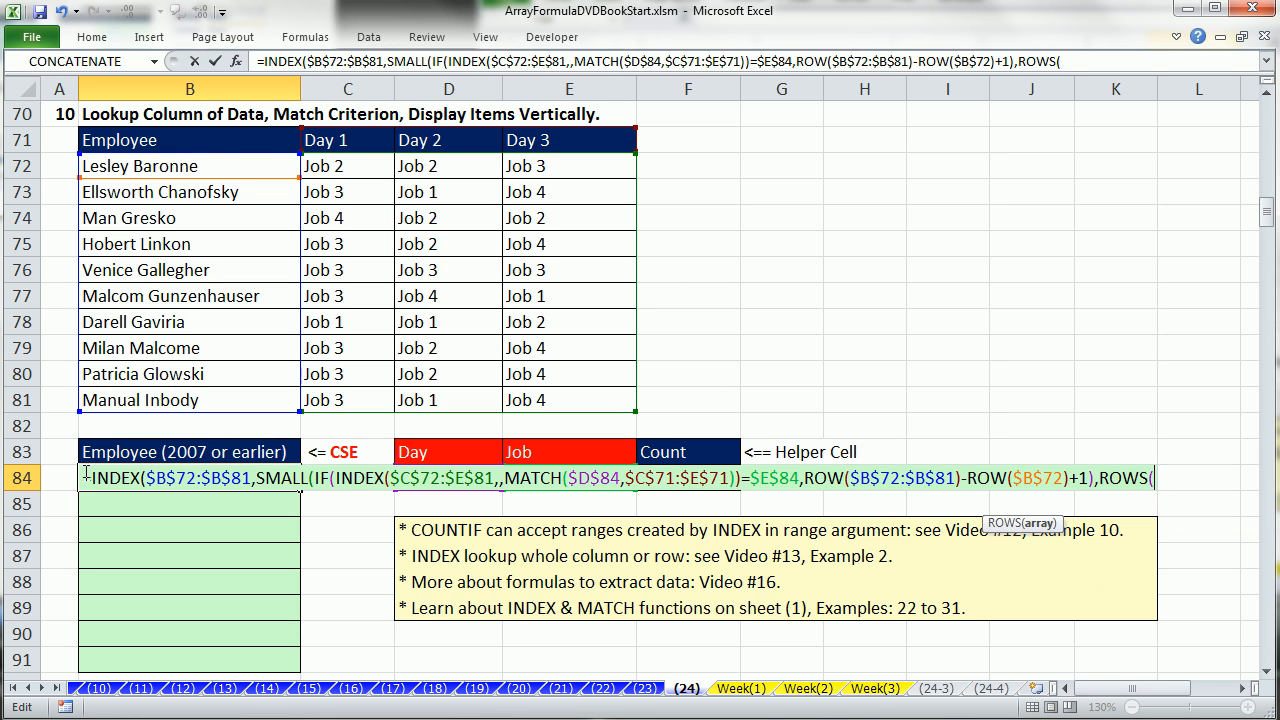
{"action": "type", "text": "B$82"}
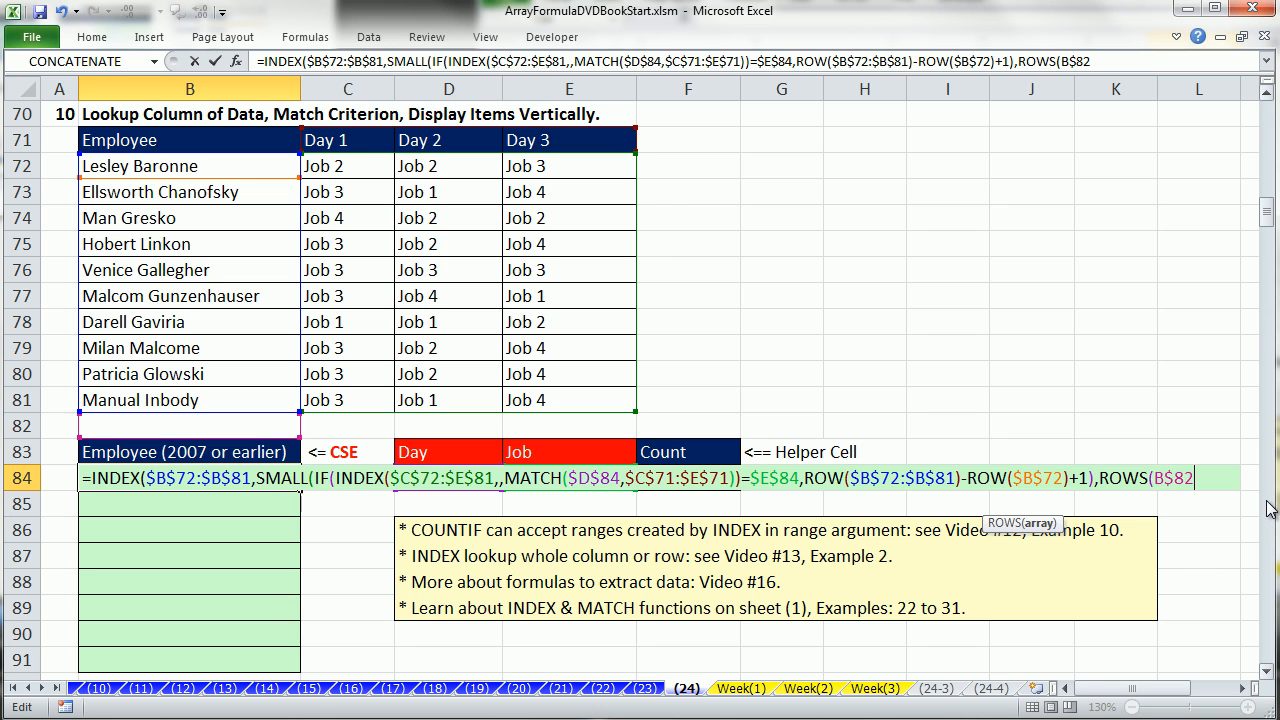
{"action": "key", "text": "BackSpace"}
{"action": "type", "text": "4:B"}
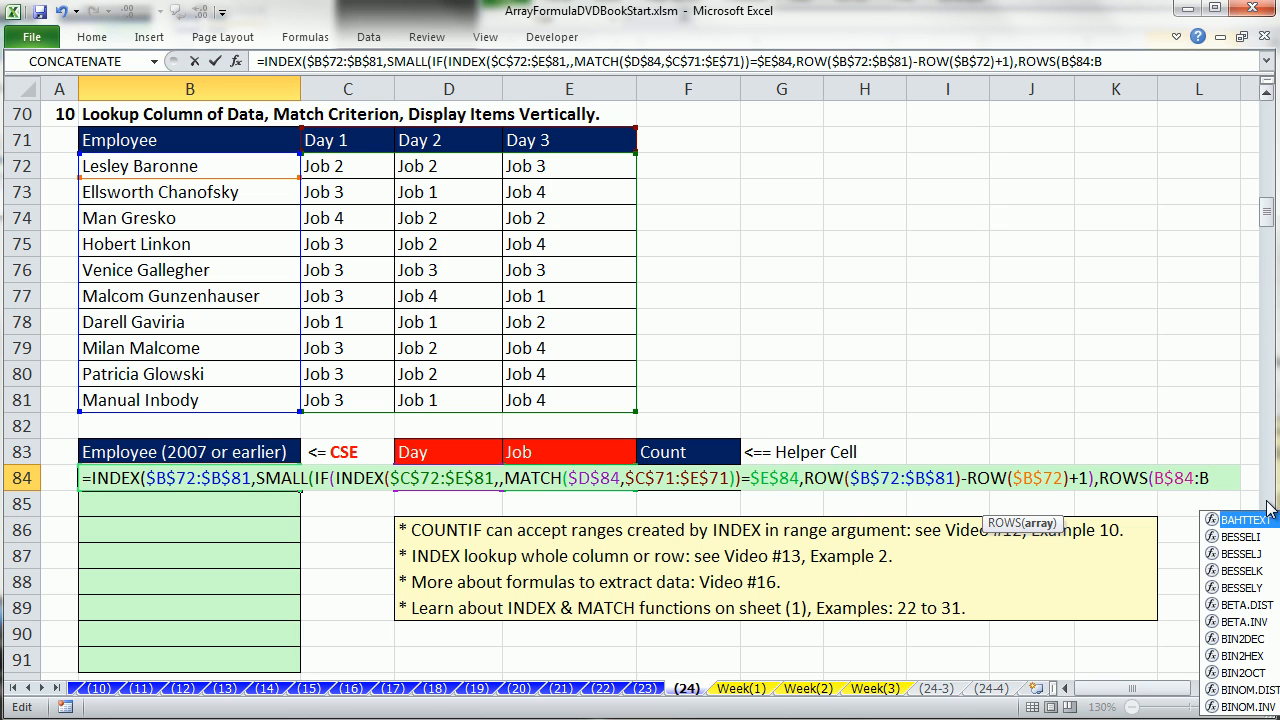
{"action": "type", "text": "84)"}
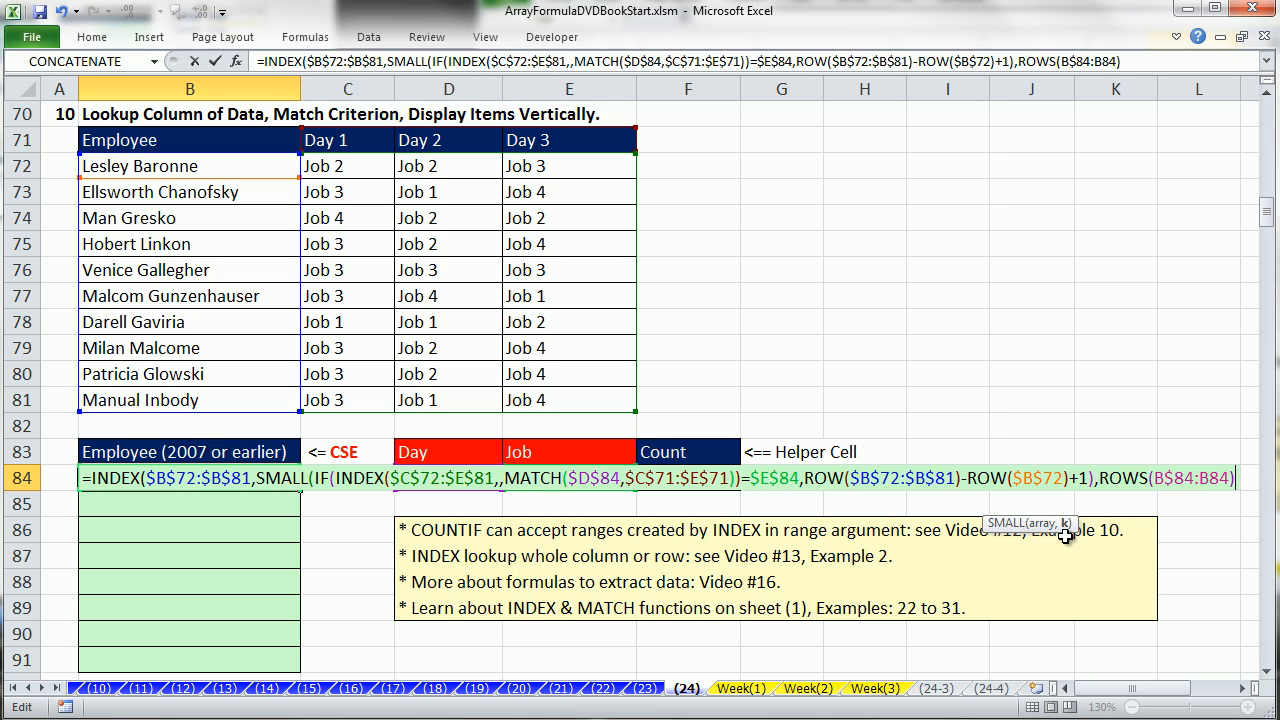
{"action": "type", "text": ")"}
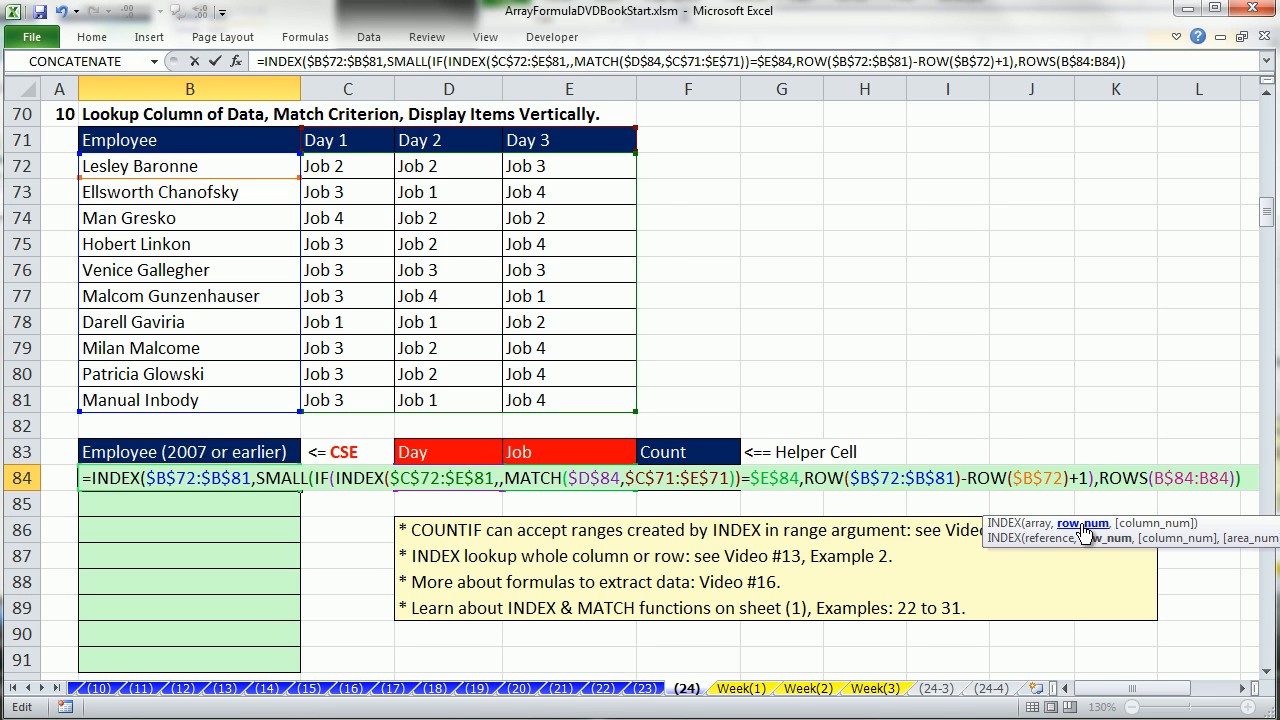
Evaluate the whole SMALL expression used as the INDEX row number in B84, and restore the expression.
{"action": "left_click", "coordinate": [1084, 524]}
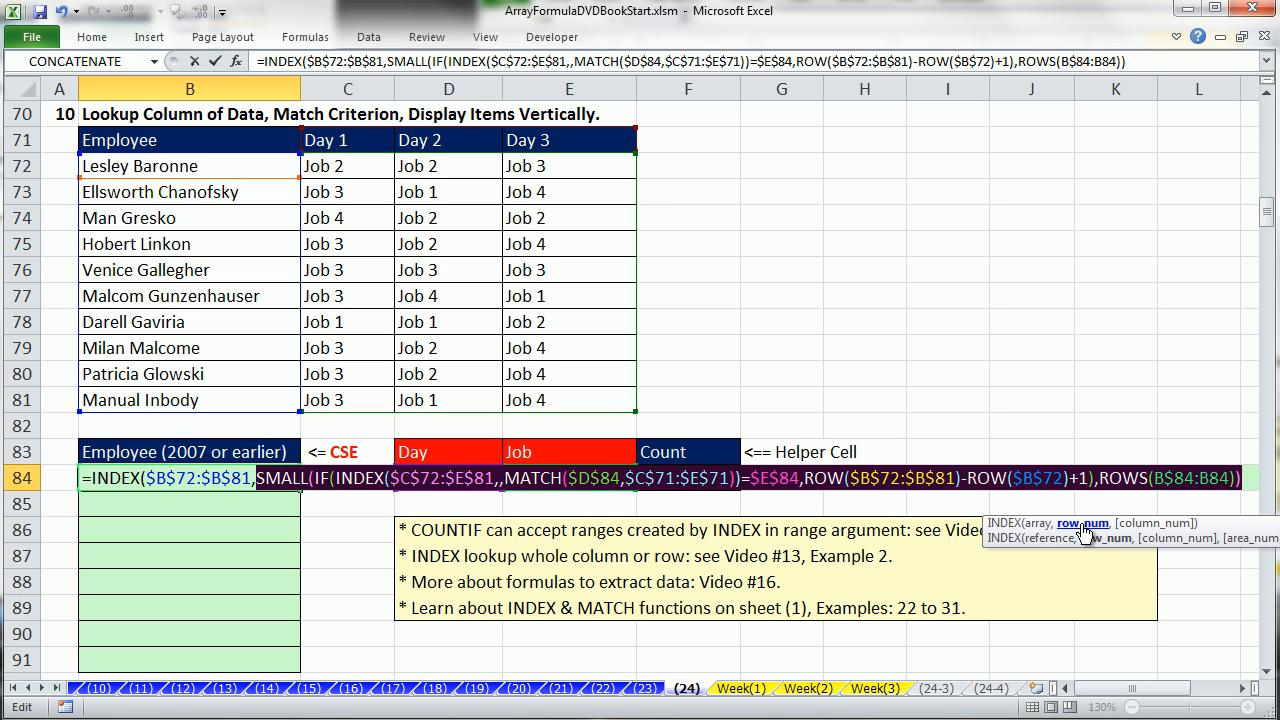
{"action": "type", "text": "2:$B$81,2"}
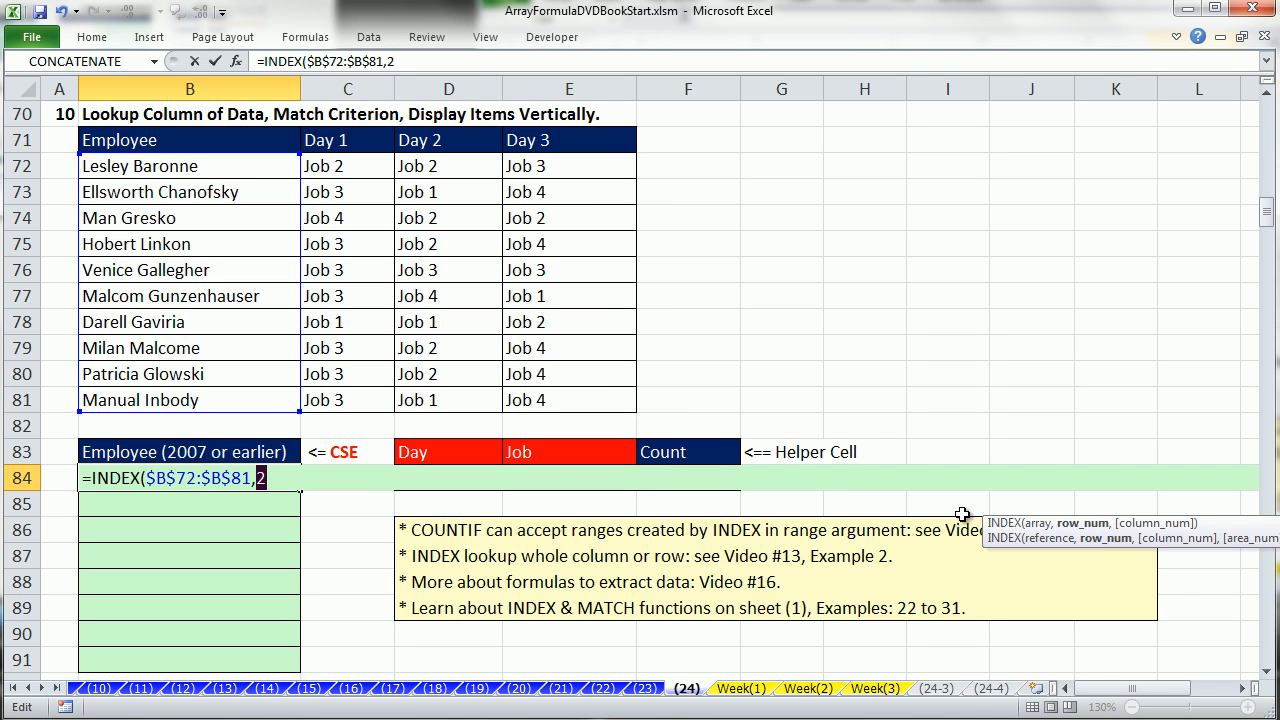
{"action": "key", "text": "ctrl+z"}
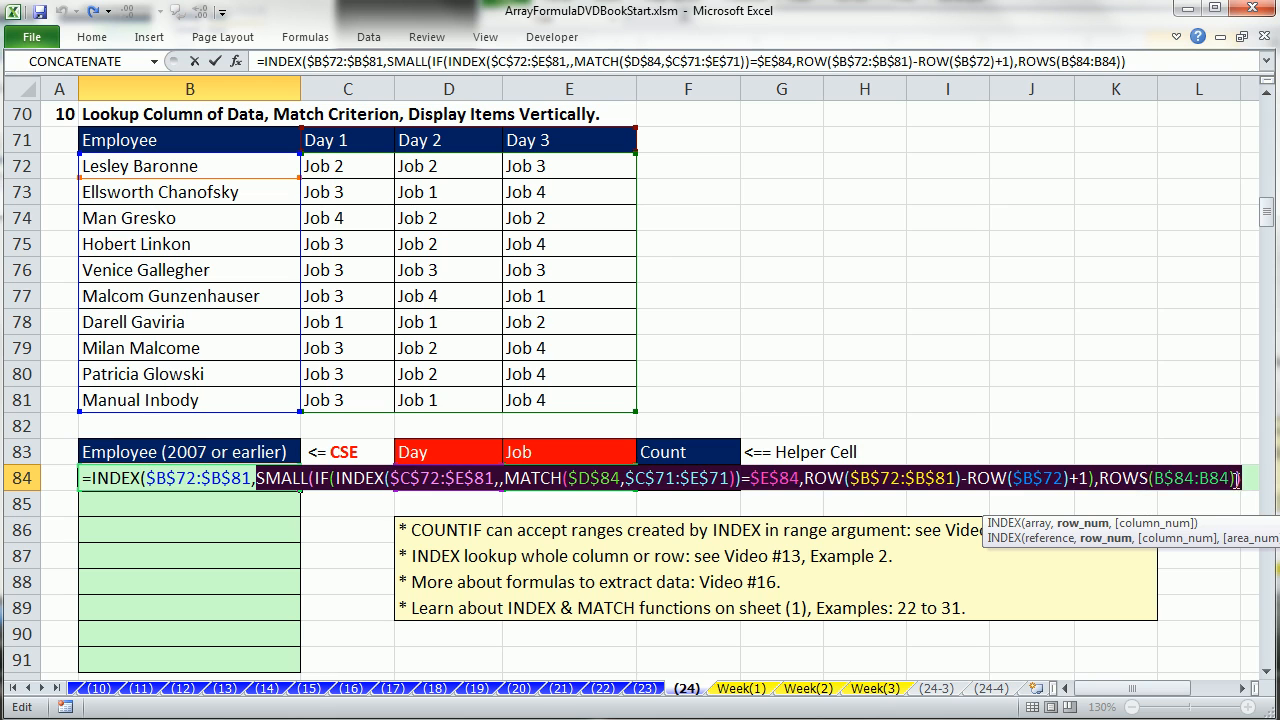
Close the INDEX function, enter the B84 formula as an array formula, and copy it down through B91.
{"action": "left_click", "coordinate": [1246, 478]}
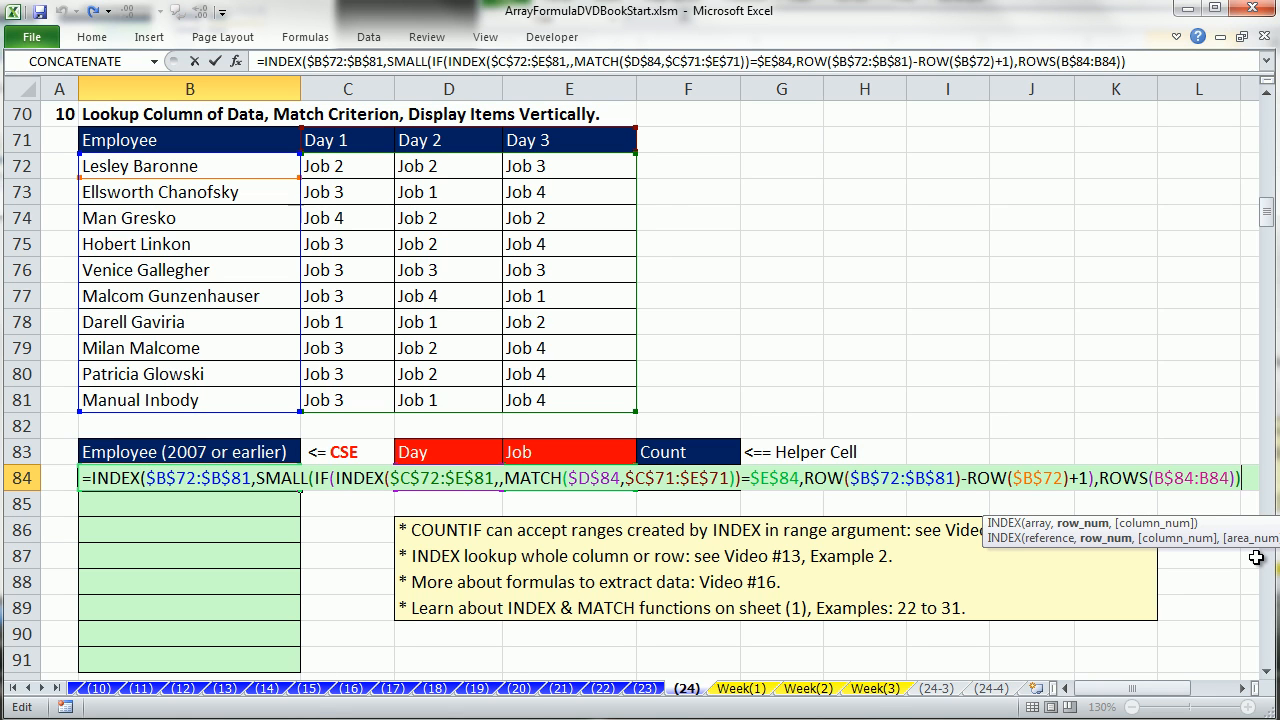
{"action": "key", "text": "ctrl+shift+Return"}
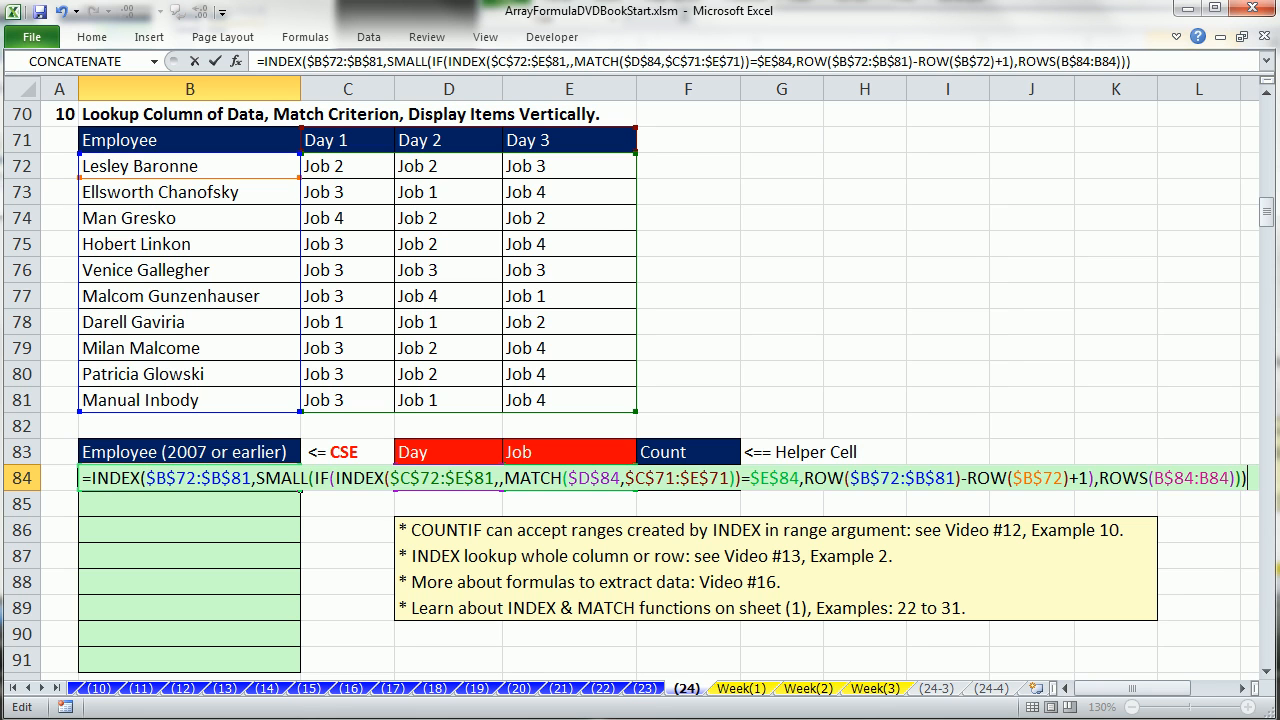
{"action": "key", "text": "ctrl+shift+Return"}
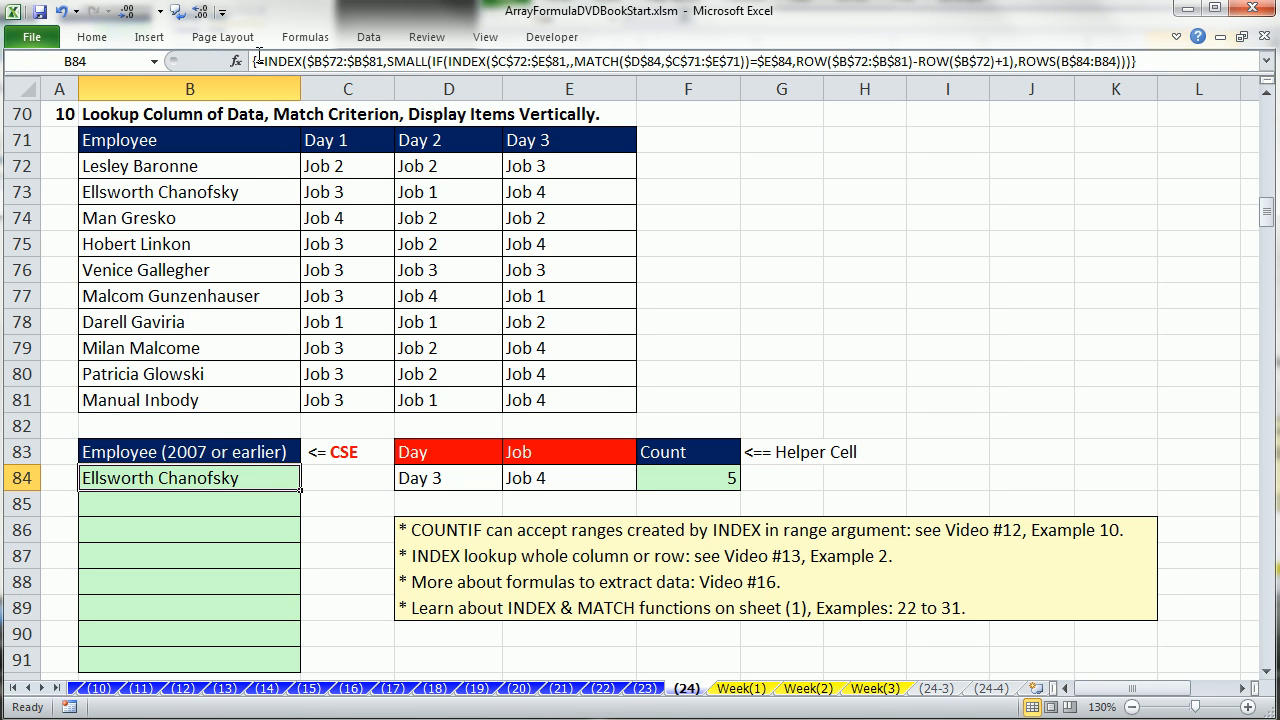
{"action": "left_click_drag", "start_coordinate": [298, 493], "coordinate": [311, 668]}
Begin an IF around the INDEX formula in B84, reusing a copy of ROWS(B$84:B84) as the start of its logical test.
{"action": "left_click", "coordinate": [199, 481]}
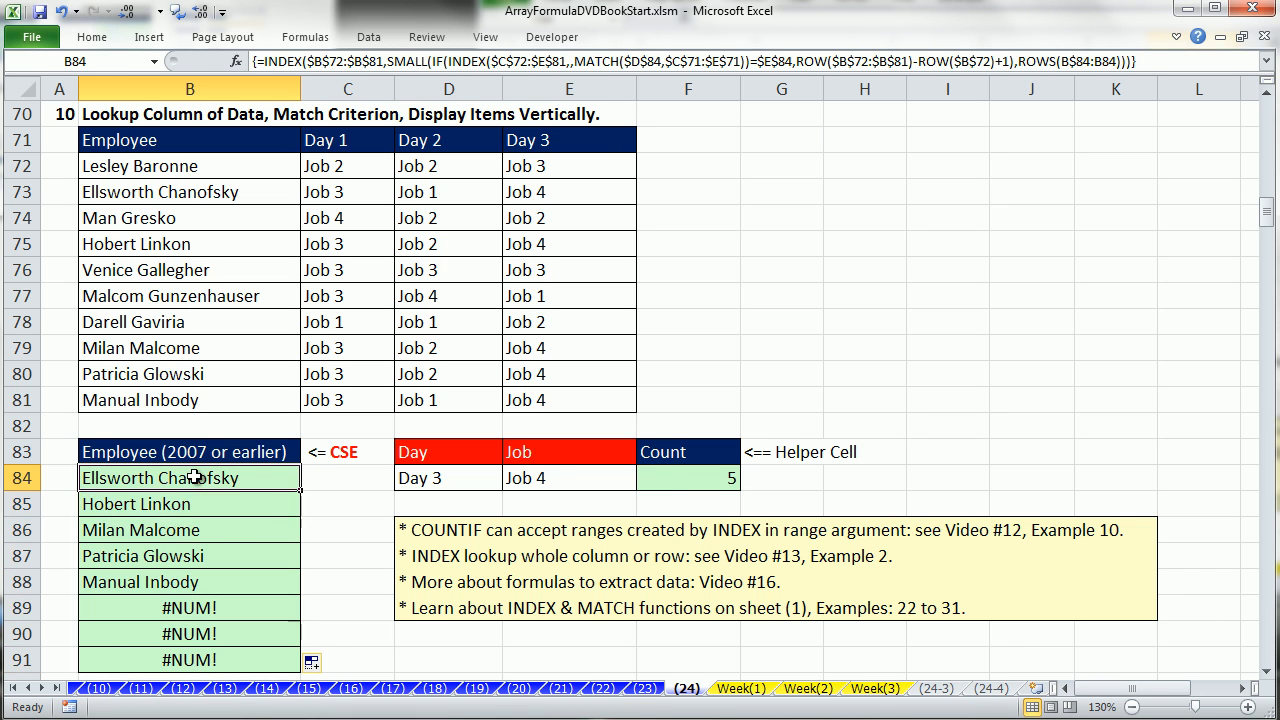
{"action": "key", "text": "F2"}
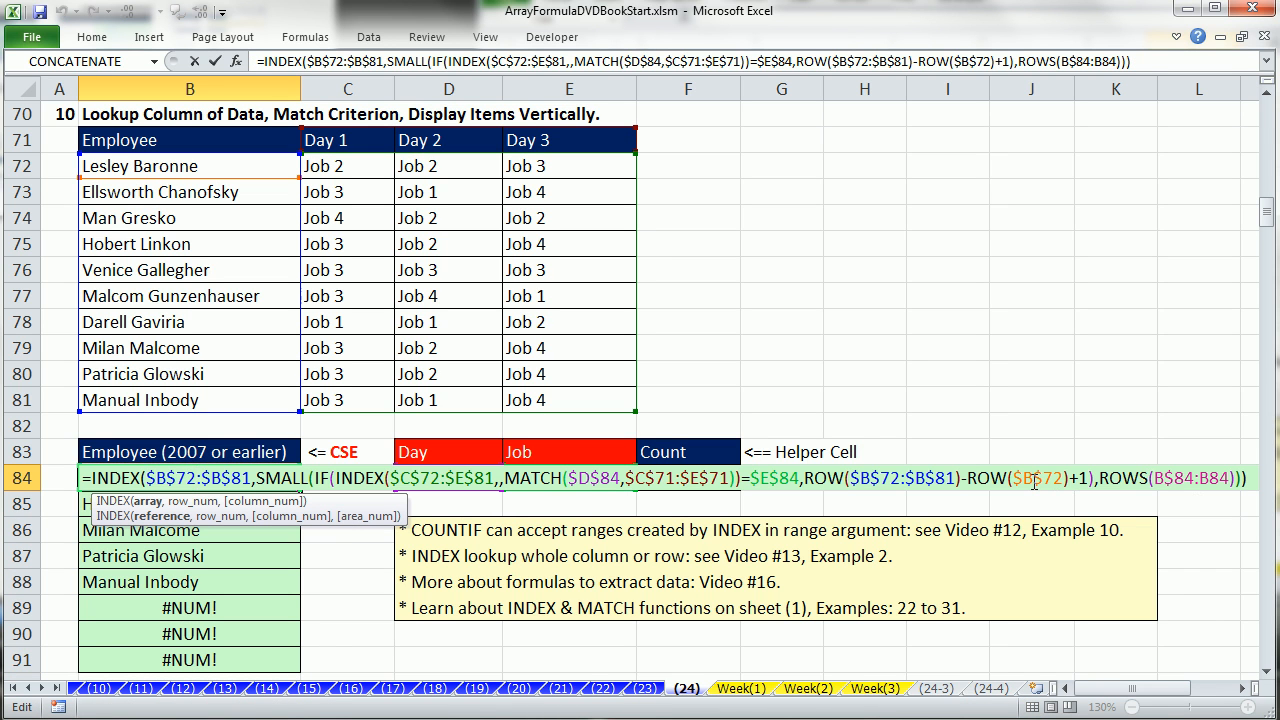
{"action": "left_click_drag", "start_coordinate": [1099, 479], "coordinate": [1240, 479]}
{"action": "key", "text": "ctrl+c"}
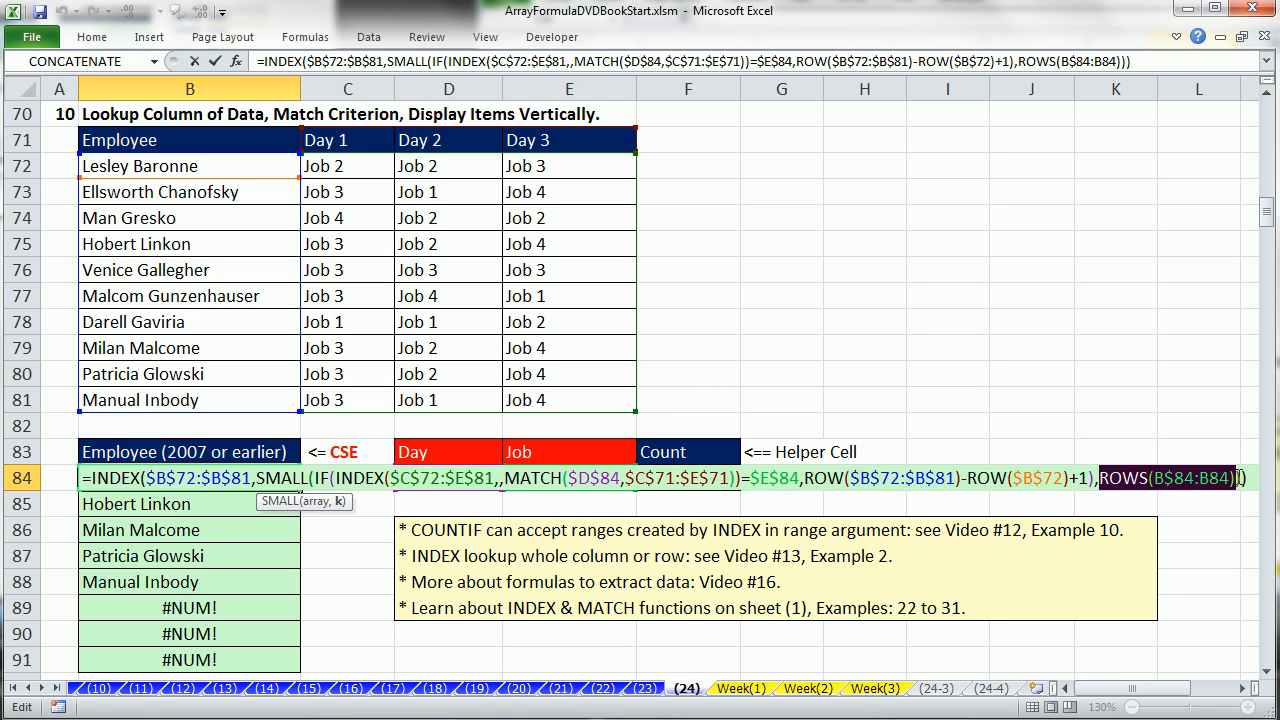
{"action": "left_click", "coordinate": [88, 478]}
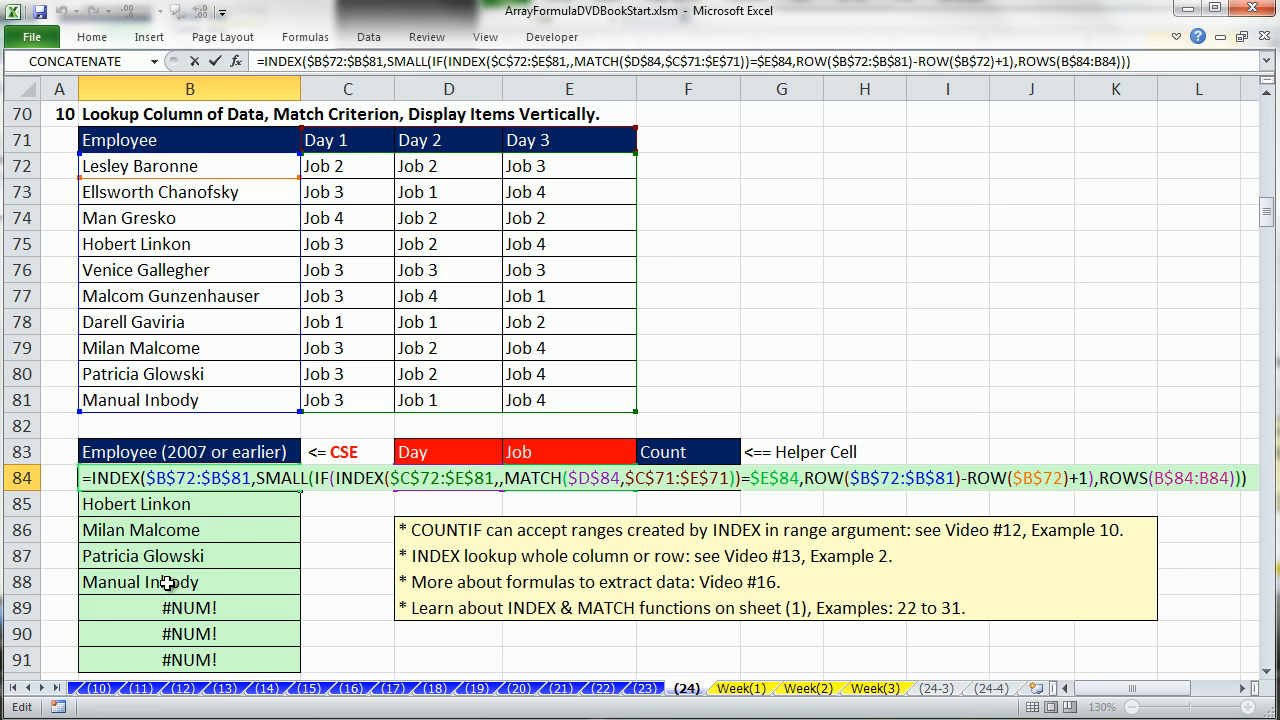
{"action": "type", "text": "if"}
{"action": "key", "text": "Tab"}
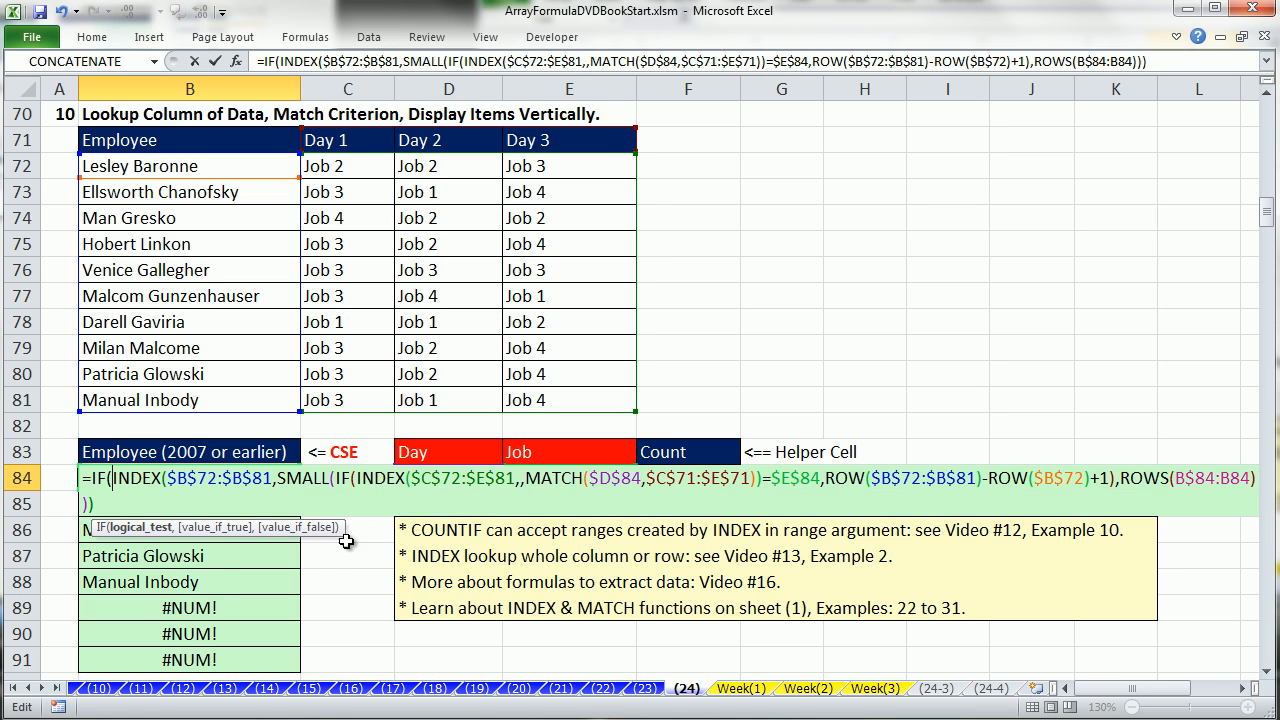
{"action": "key", "text": "ctrl+v"}
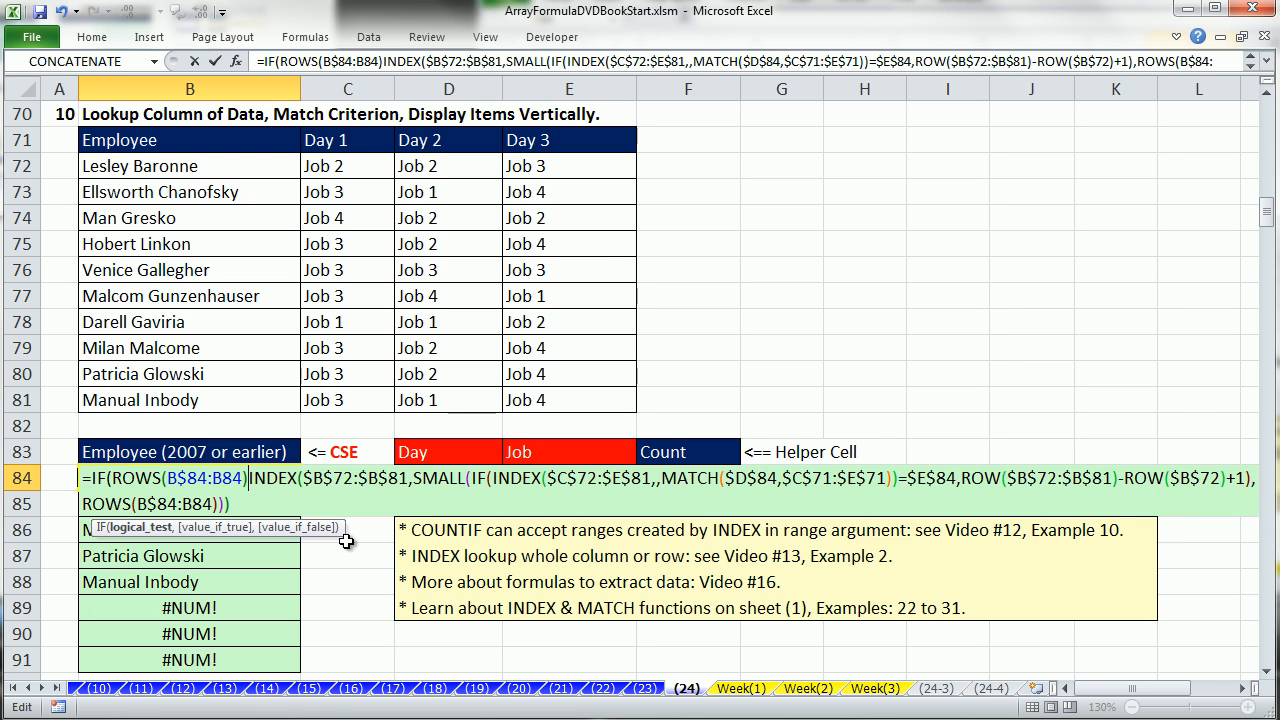
Complete the outer IF logical test in B84 with >$F$84 and set the value if true to an empty string "".
{"action": "type", "text": ">"}
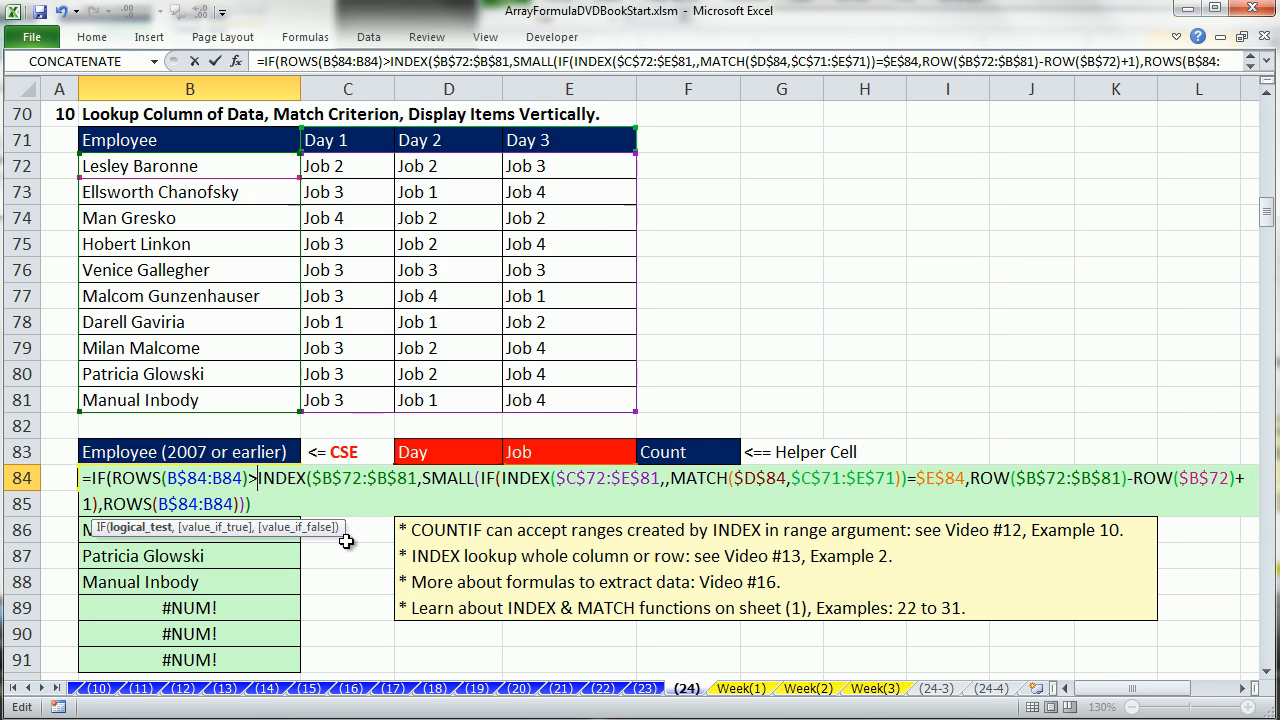
{"action": "left_click", "coordinate": [698, 451]}
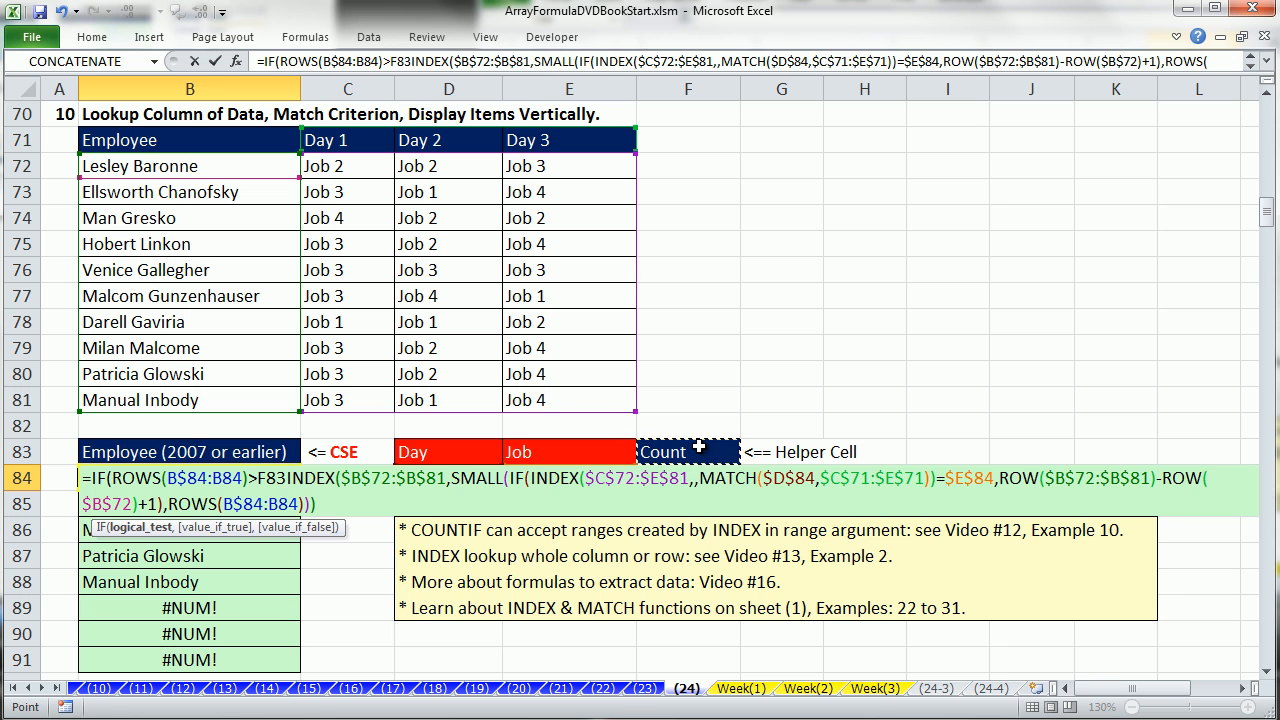
{"action": "key", "text": "Down"}
{"action": "key", "text": "F4"}
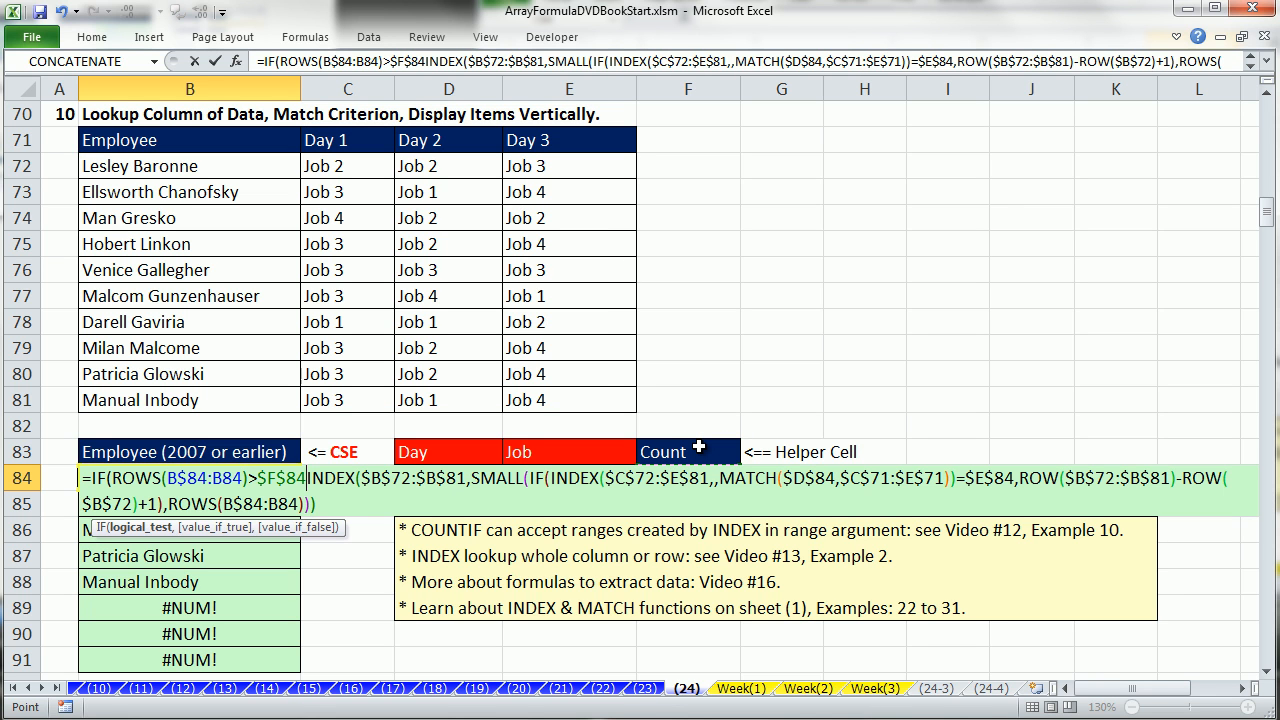
{"action": "type", "text": ","}
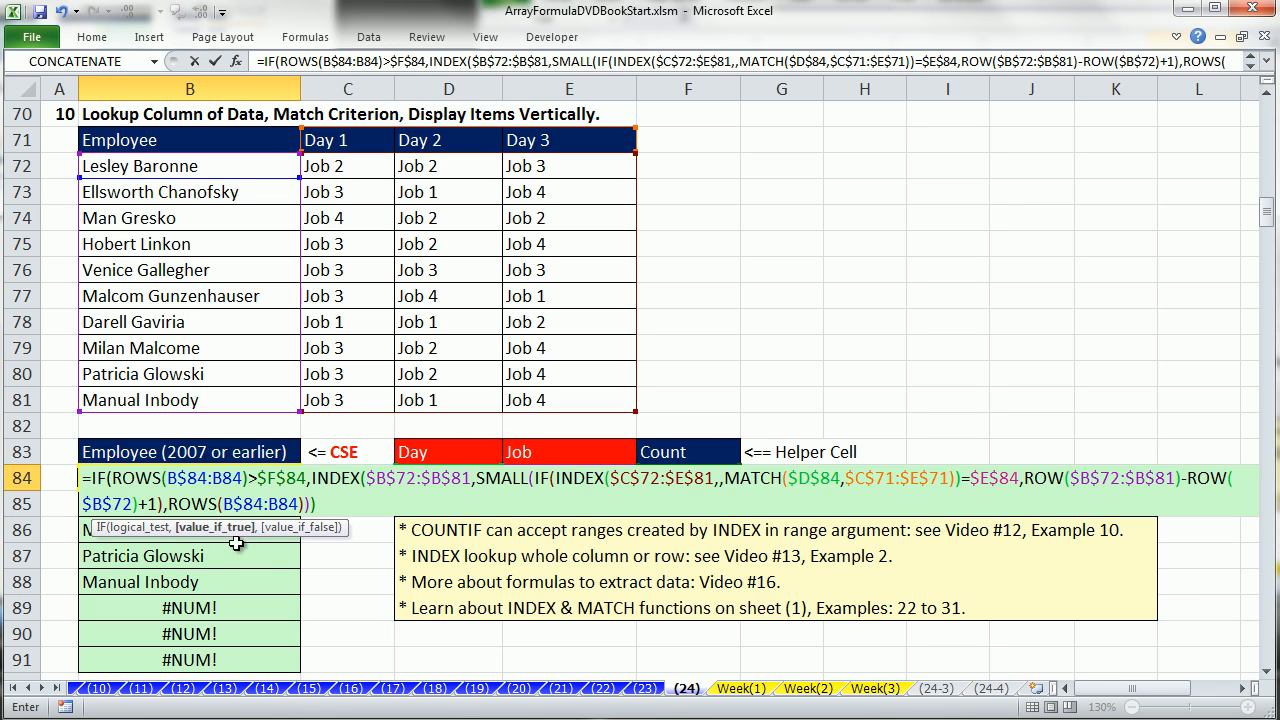
{"action": "type", "text": "\"\""}
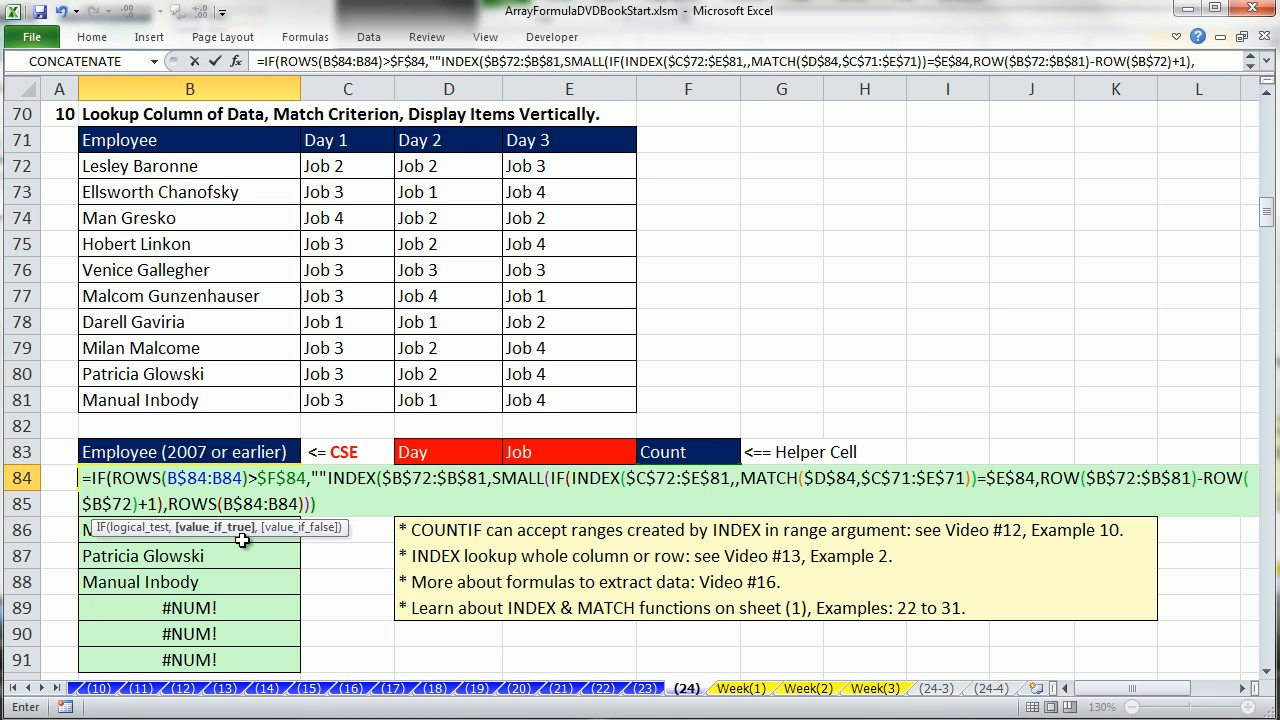
{"action": "type", "text": ","}
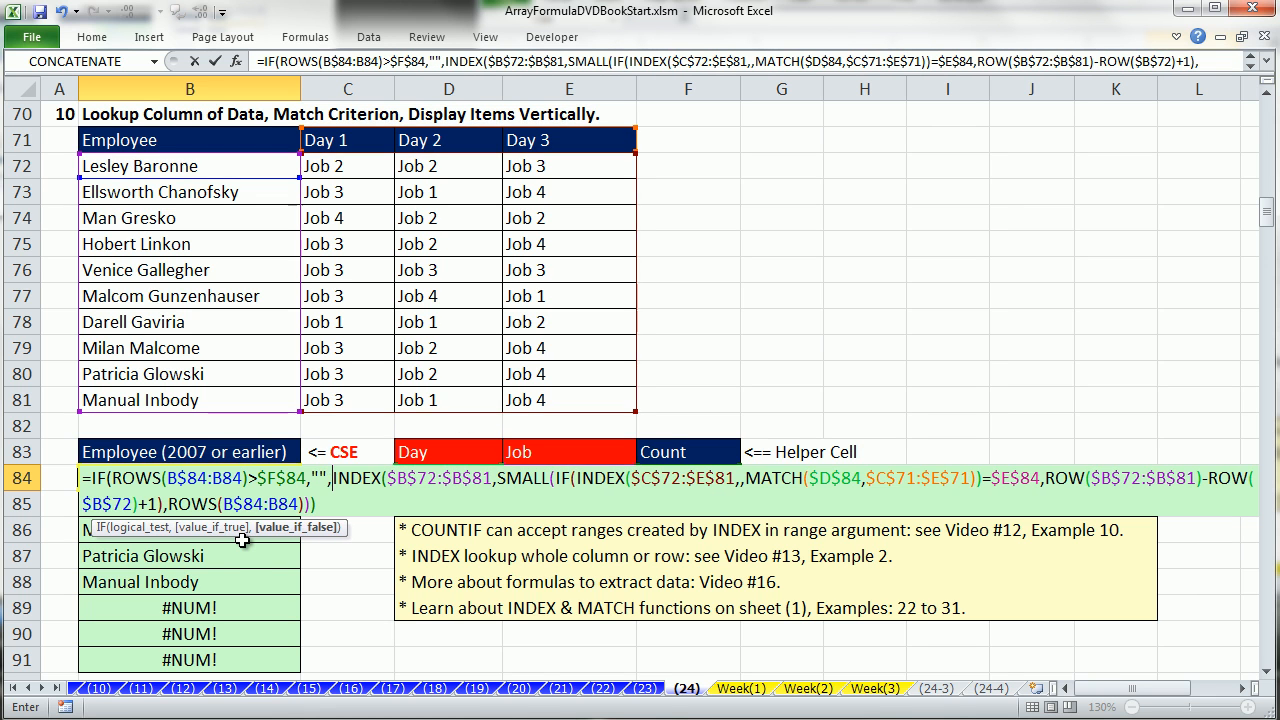
Close the outer IF in B84, enter it as an array formula, and copy it down through B91.
{"action": "left_click", "coordinate": [344, 508]}
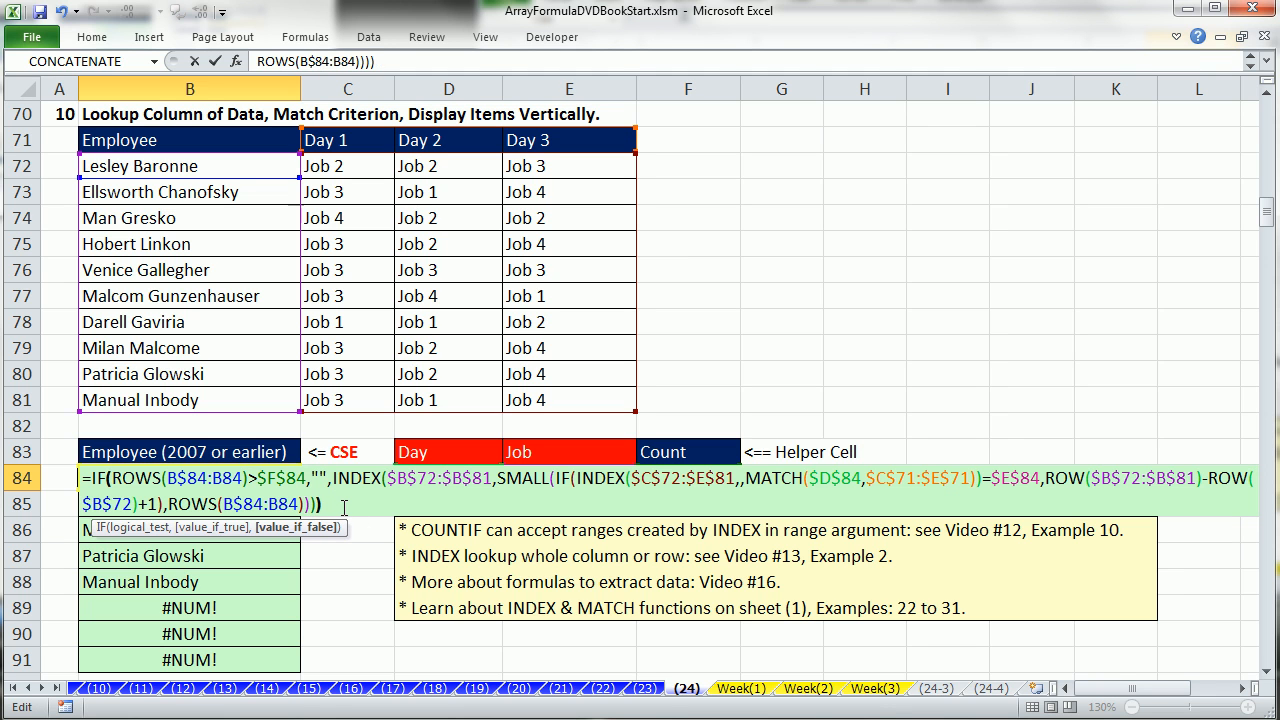
{"action": "key", "text": "ctrl+shift+Return"}
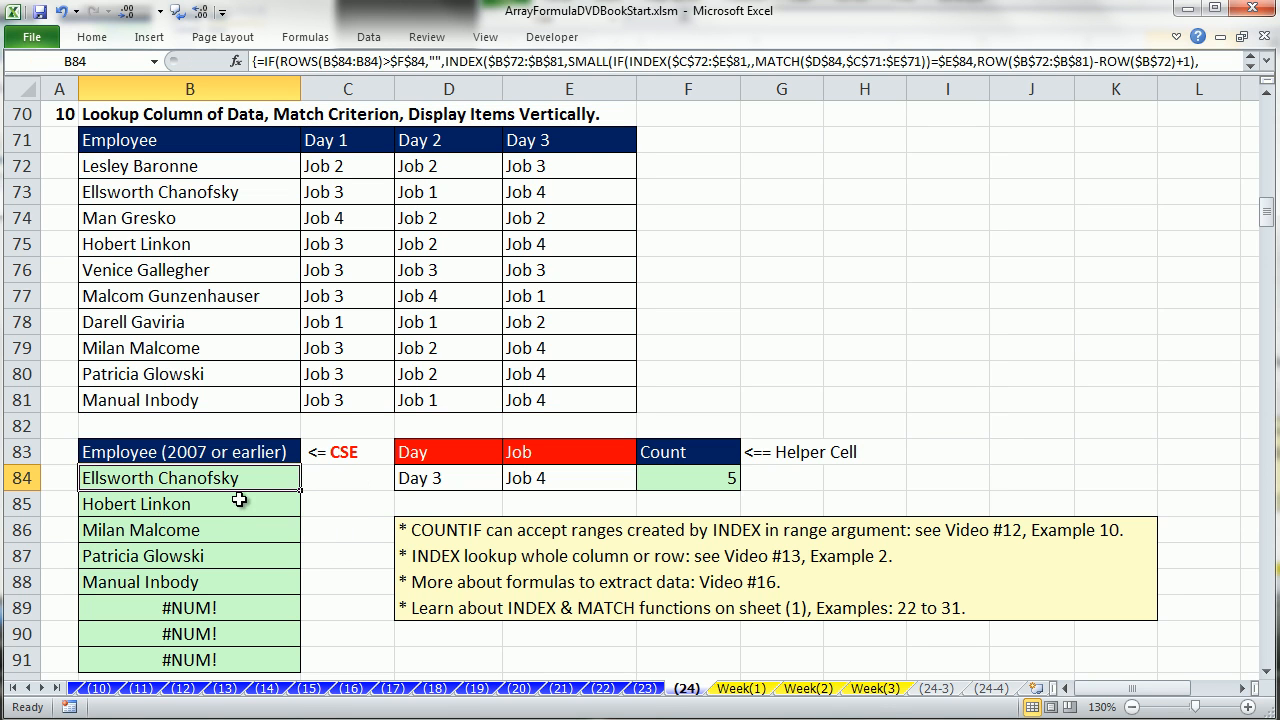
{"action": "left_click_drag", "start_coordinate": [303, 491], "coordinate": [302, 668]}
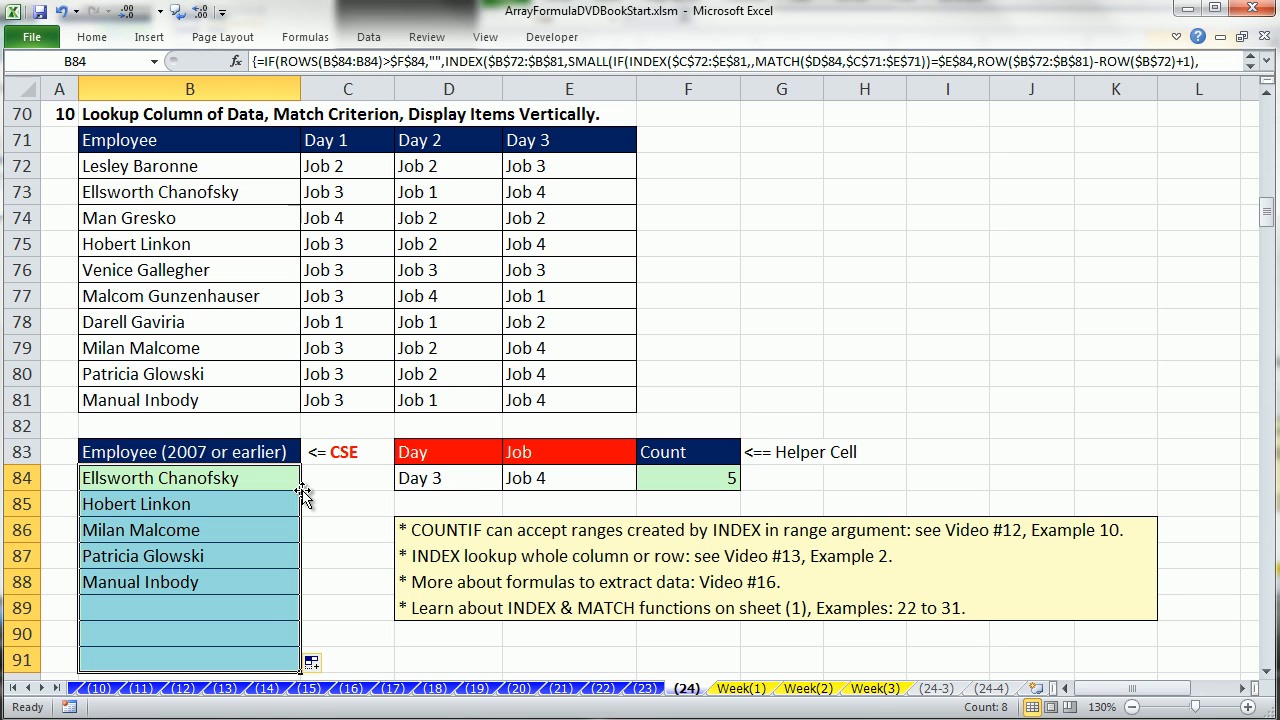
Test the extraction with Day 1 and Day 2 in D84 and another job in E84, and restore the Day 3, Job 4 criteria.
{"action": "left_click", "coordinate": [500, 480]}
{"action": "left_click", "coordinate": [511, 480]}
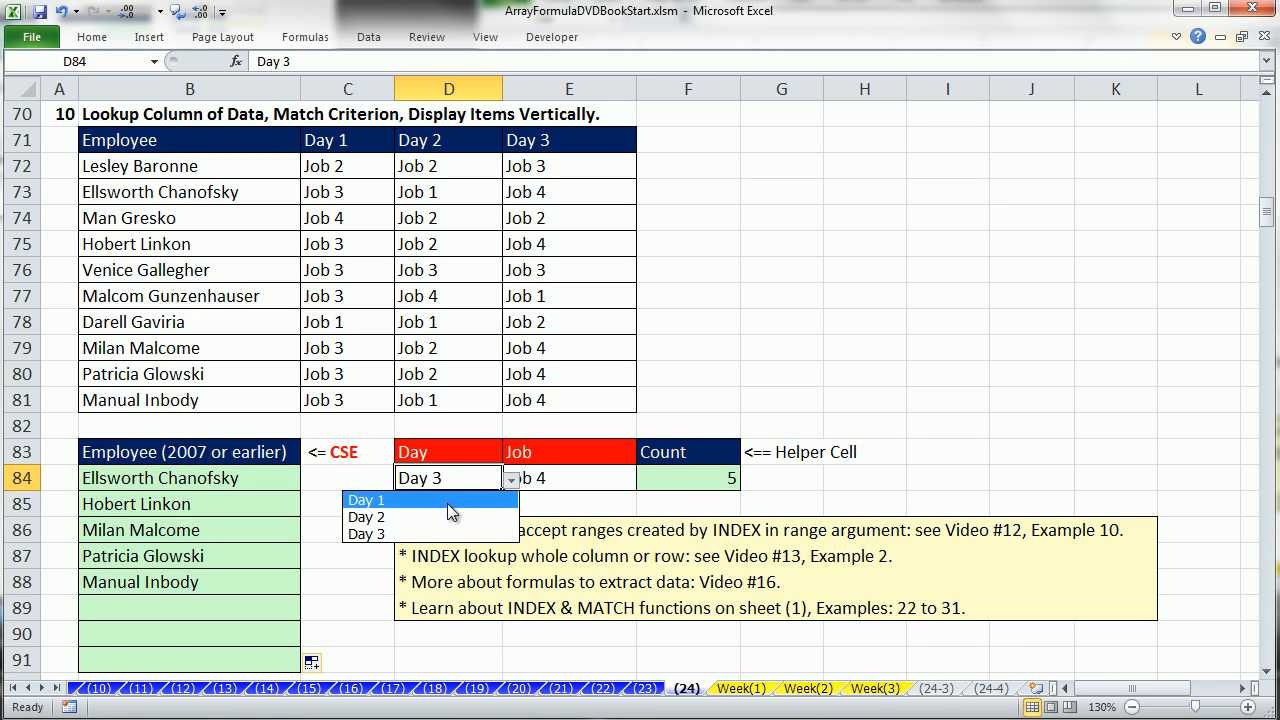
{"action": "left_click", "coordinate": [434, 505]}
{"action": "left_click", "coordinate": [511, 480]}
{"action": "left_click", "coordinate": [417, 515]}
{"action": "left_click", "coordinate": [575, 480]}
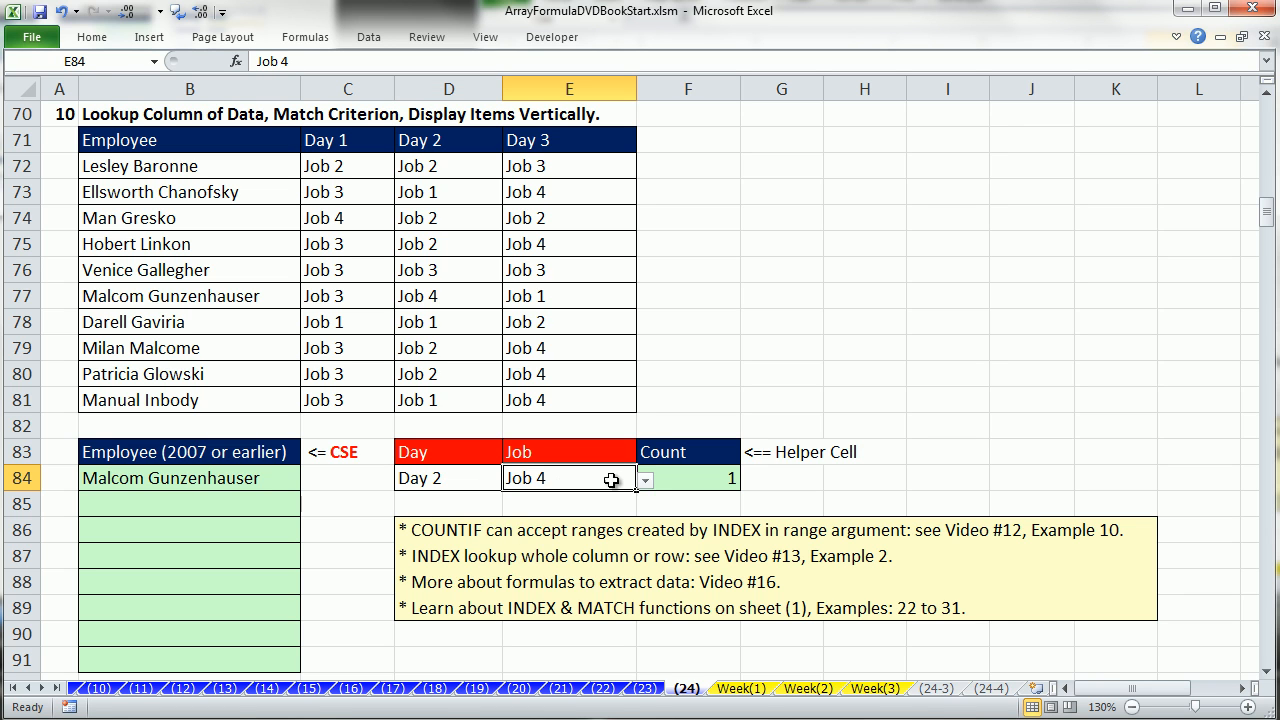
{"action": "left_click", "coordinate": [645, 480]}
{"action": "left_click", "coordinate": [505, 517]}
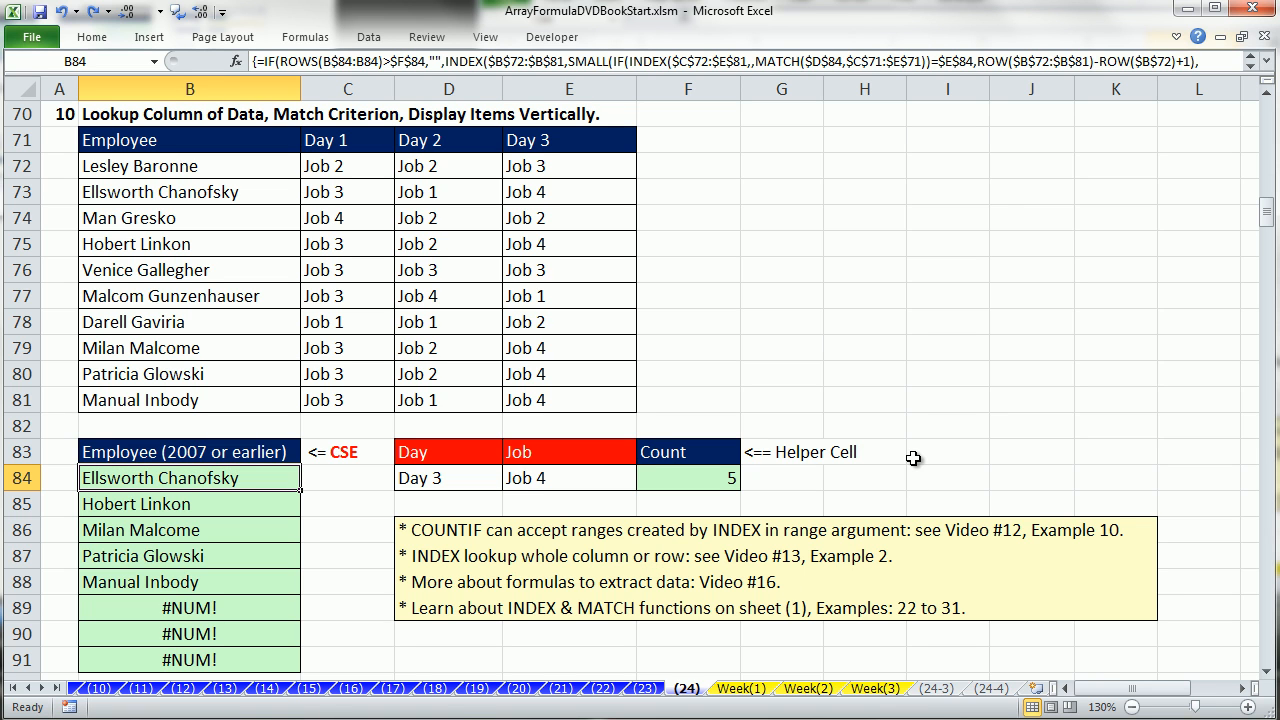
{"action": "key", "text": "ctrl+shift+Down"}
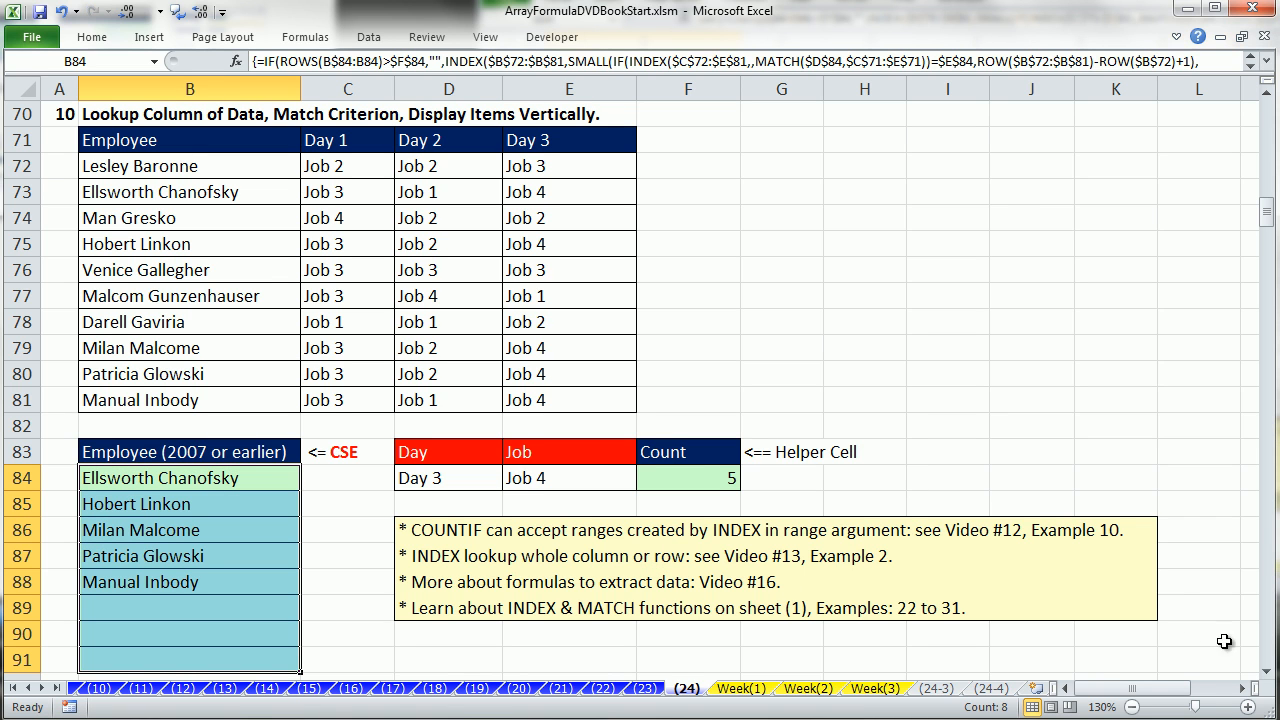
Inspect the no-CSE formula in B94 under Employee (2010 or later), and evaluate the array argument of its AGGREGATE function.
{"action": "left_click", "coordinate": [1266, 672]}
{"action": "scroll", "coordinate": [1266, 675], "scroll_direction": "down", "scroll_amount": 4}
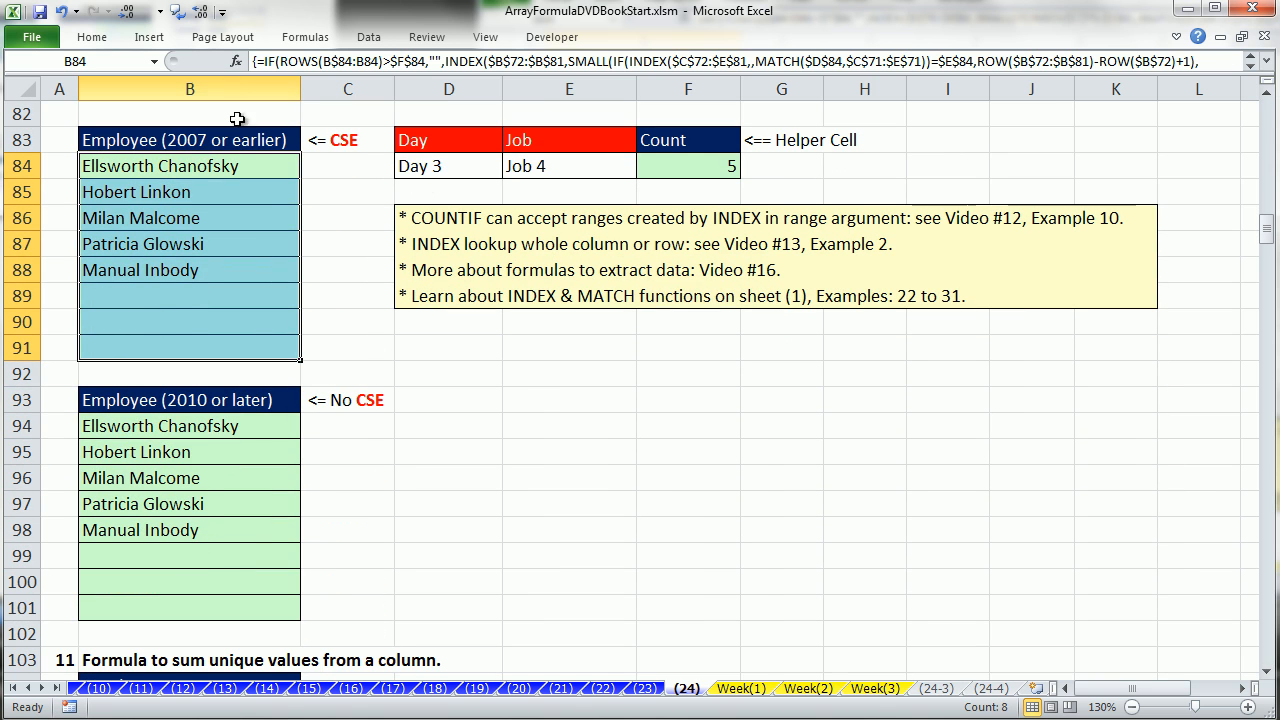
{"action": "double_click", "coordinate": [245, 428]}
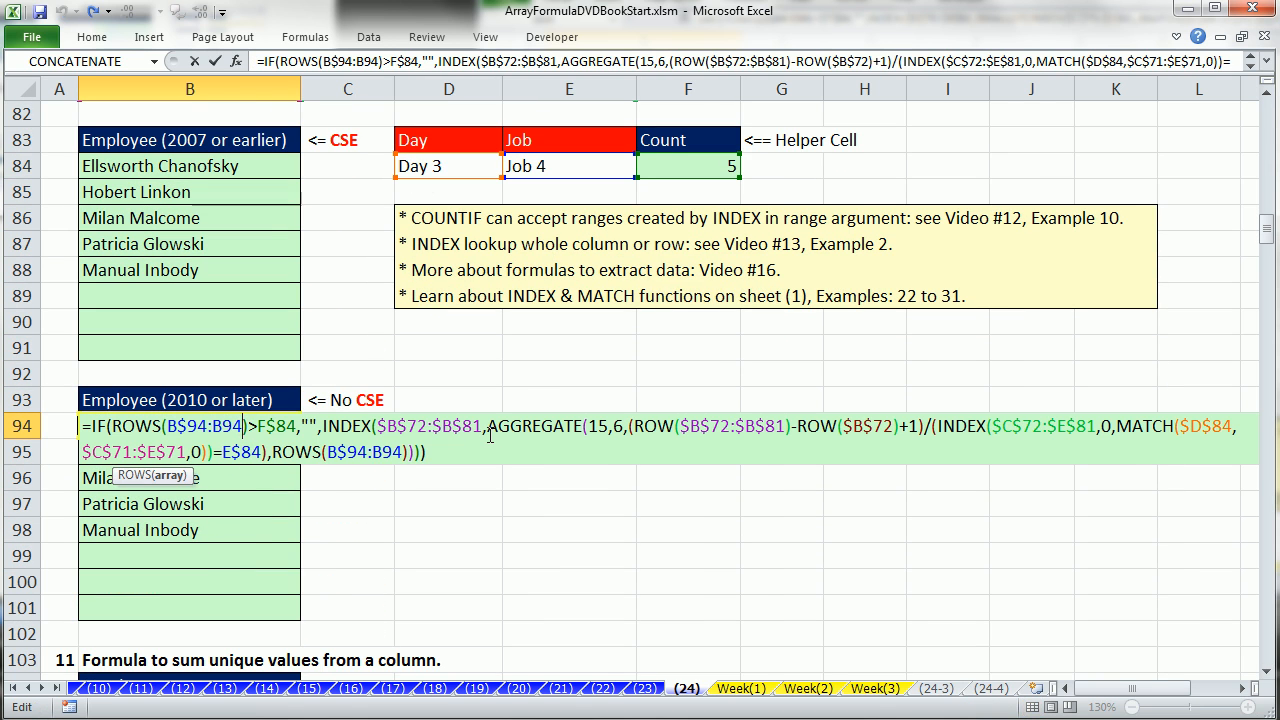
{"action": "left_click", "coordinate": [490, 435]}
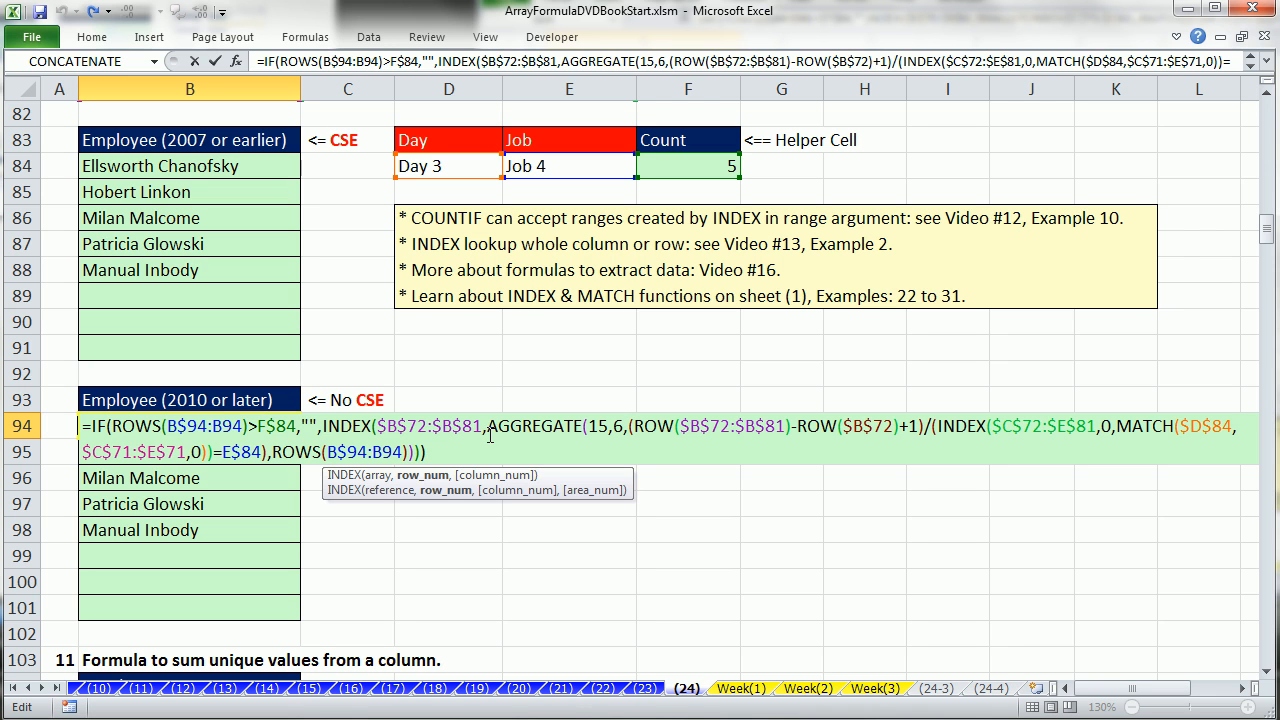
{"action": "left_click", "coordinate": [428, 476]}
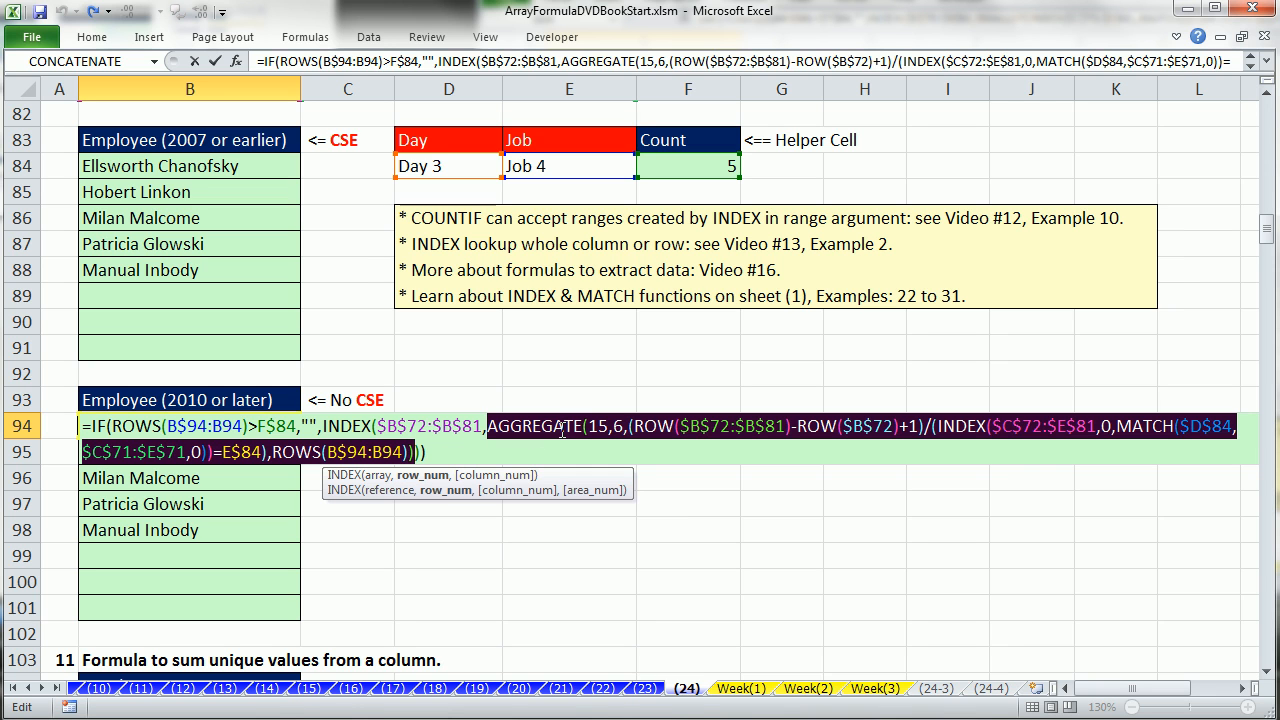
{"action": "left_click", "coordinate": [628, 427]}
{"action": "left_click", "coordinate": [706, 476]}
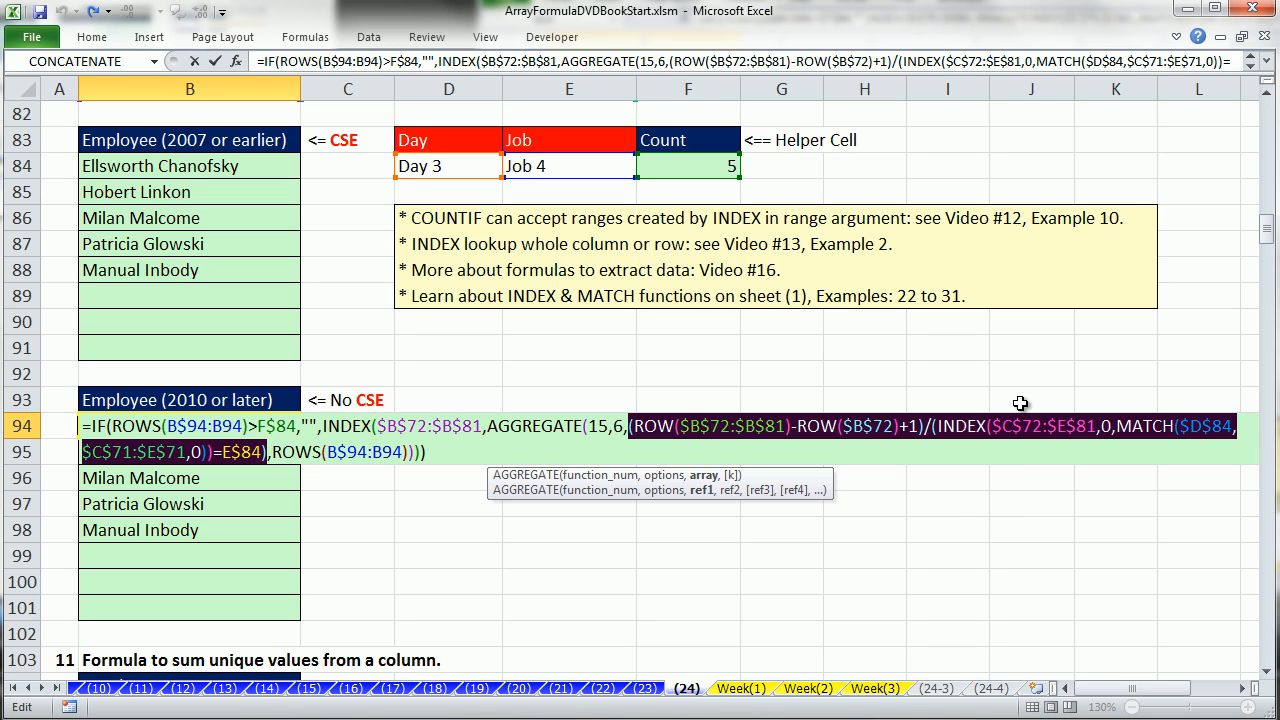
{"action": "key", "text": "F9"}
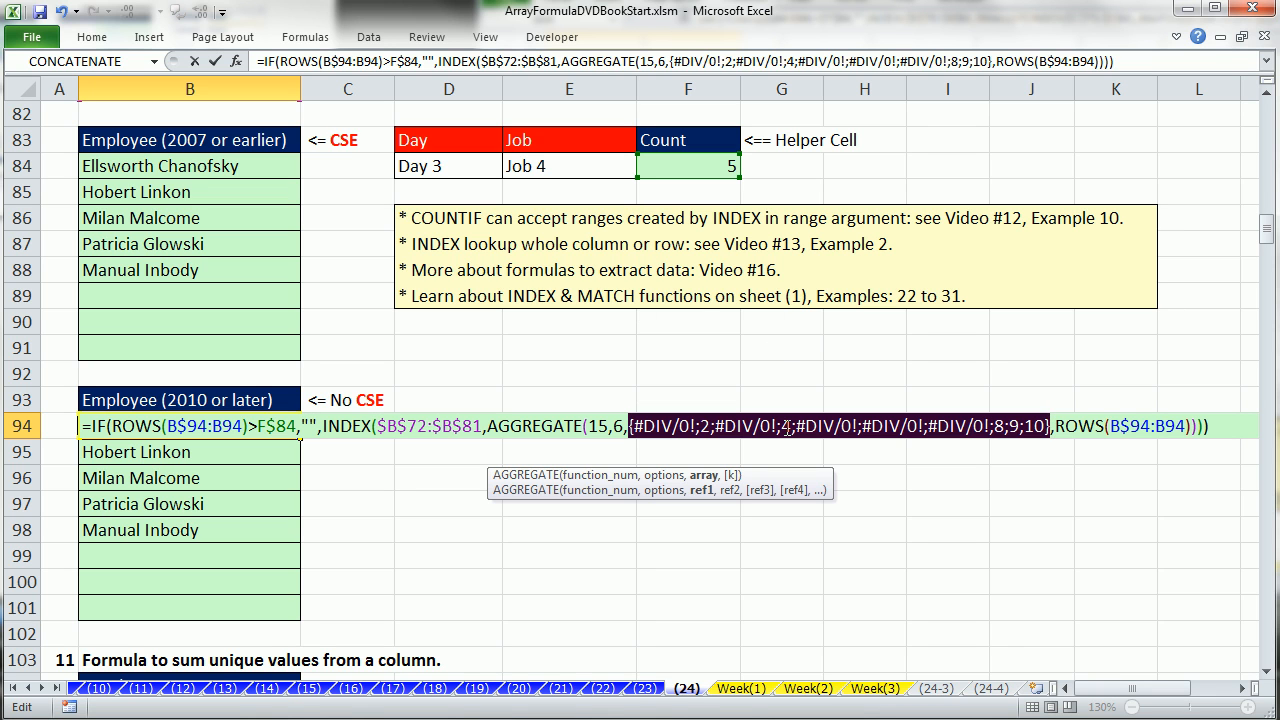
Begin the Sum Unique formula of example 11 in D106 with =FREQUENCY(B105:B111,B105:B111).
{"action": "left_click", "coordinate": [1268, 671]}
{"action": "scroll", "coordinate": [1268, 671], "scroll_direction": "down", "scroll_amount": 5}
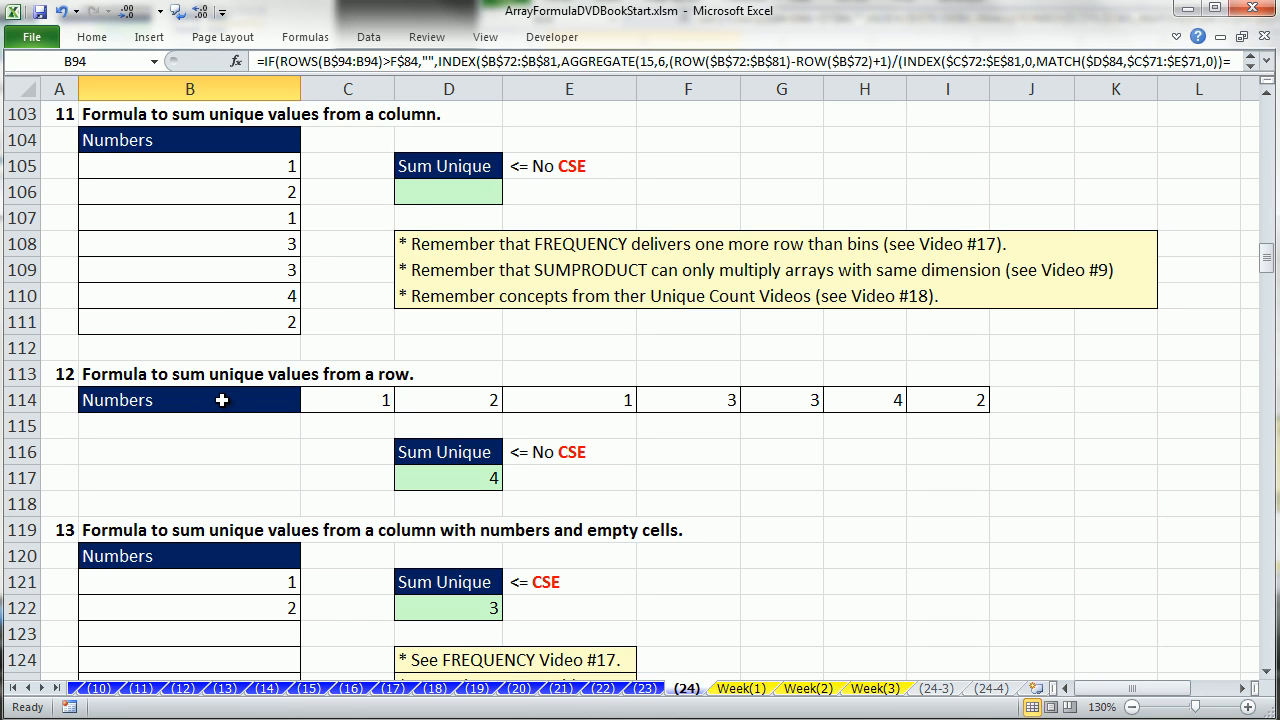
{"action": "left_click", "coordinate": [410, 196]}
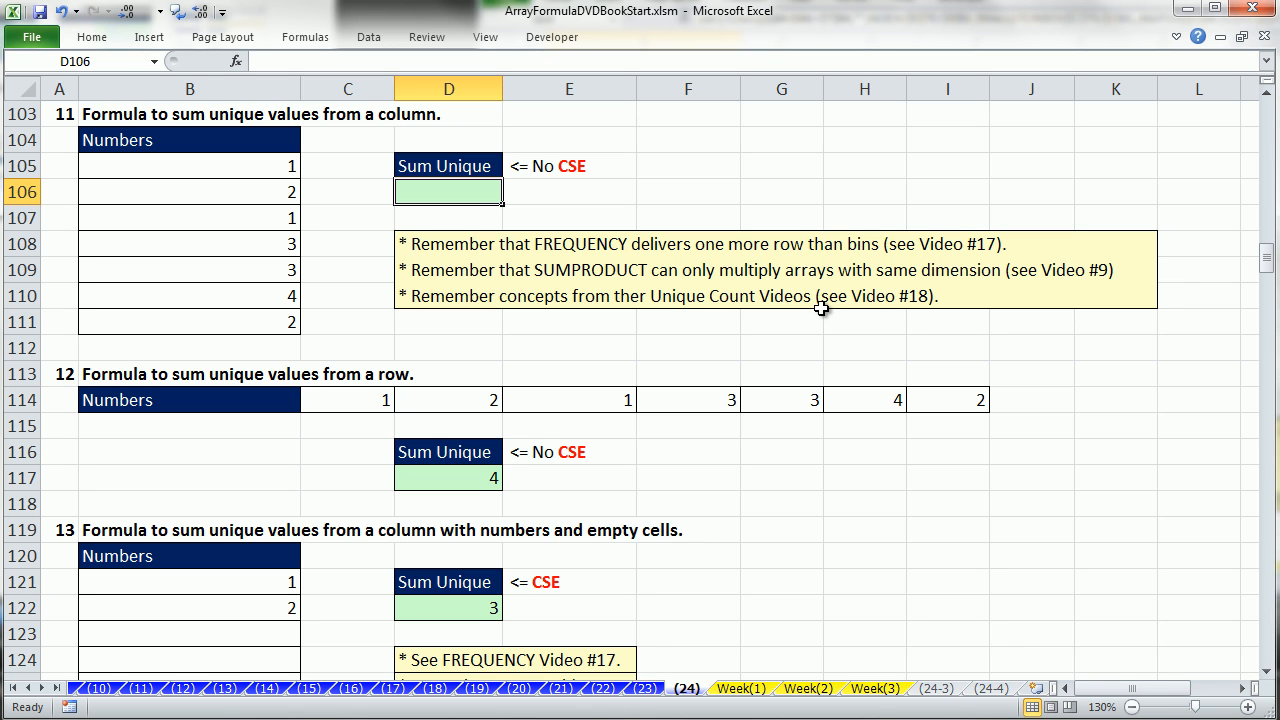
{"action": "type", "text": "=fr"}
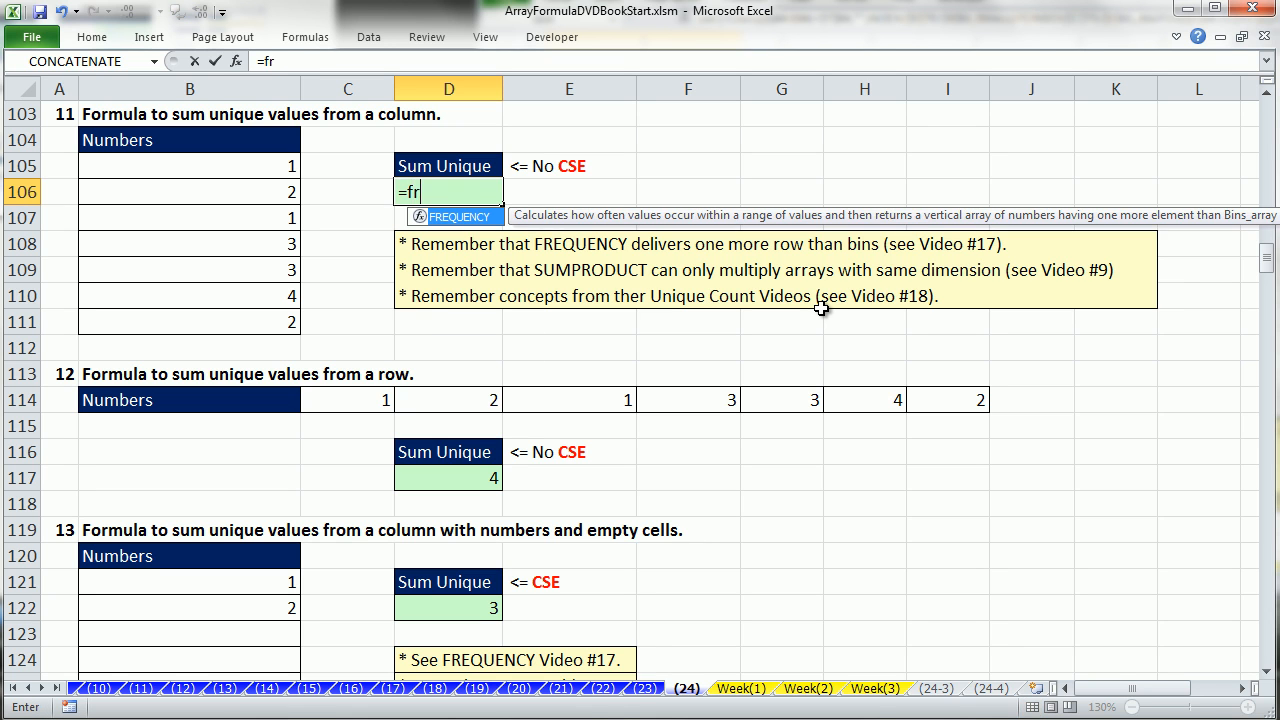
{"action": "key", "text": "Tab"}
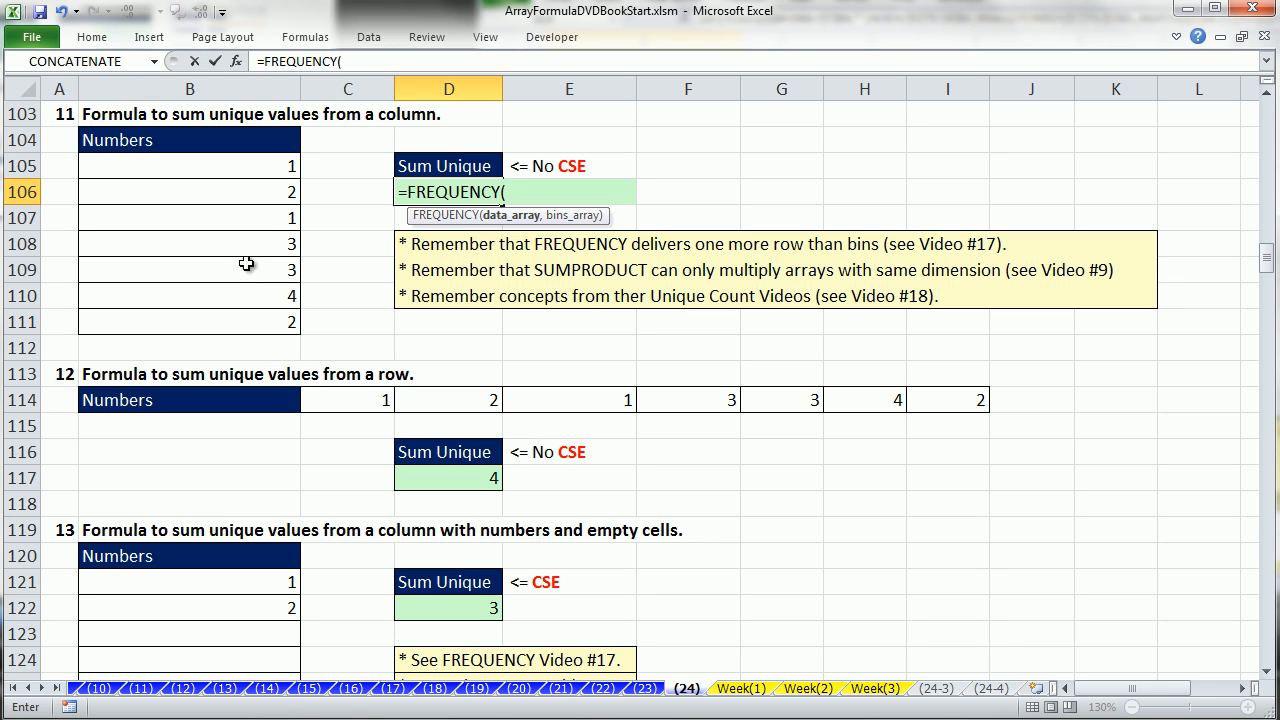
{"action": "left_click_drag", "start_coordinate": [279, 157], "coordinate": [265, 320]}
{"action": "type", "text": ","}
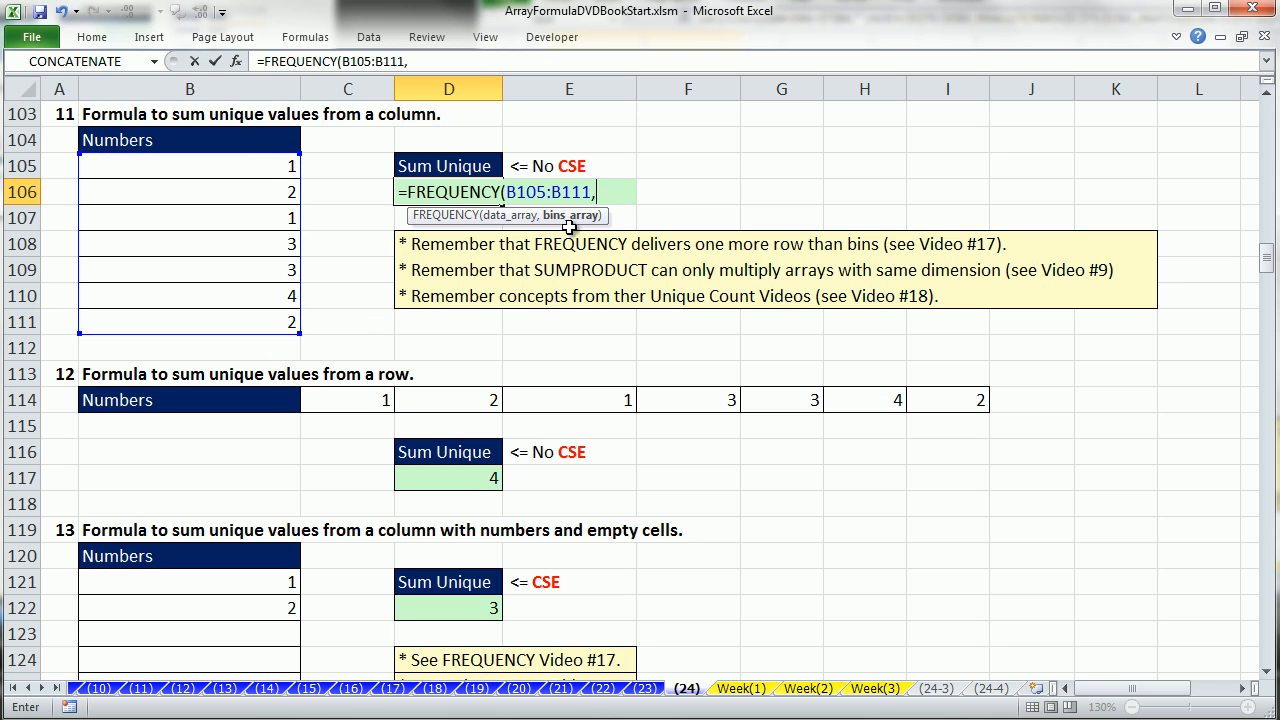
{"action": "left_click_drag", "start_coordinate": [251, 165], "coordinate": [251, 317]}
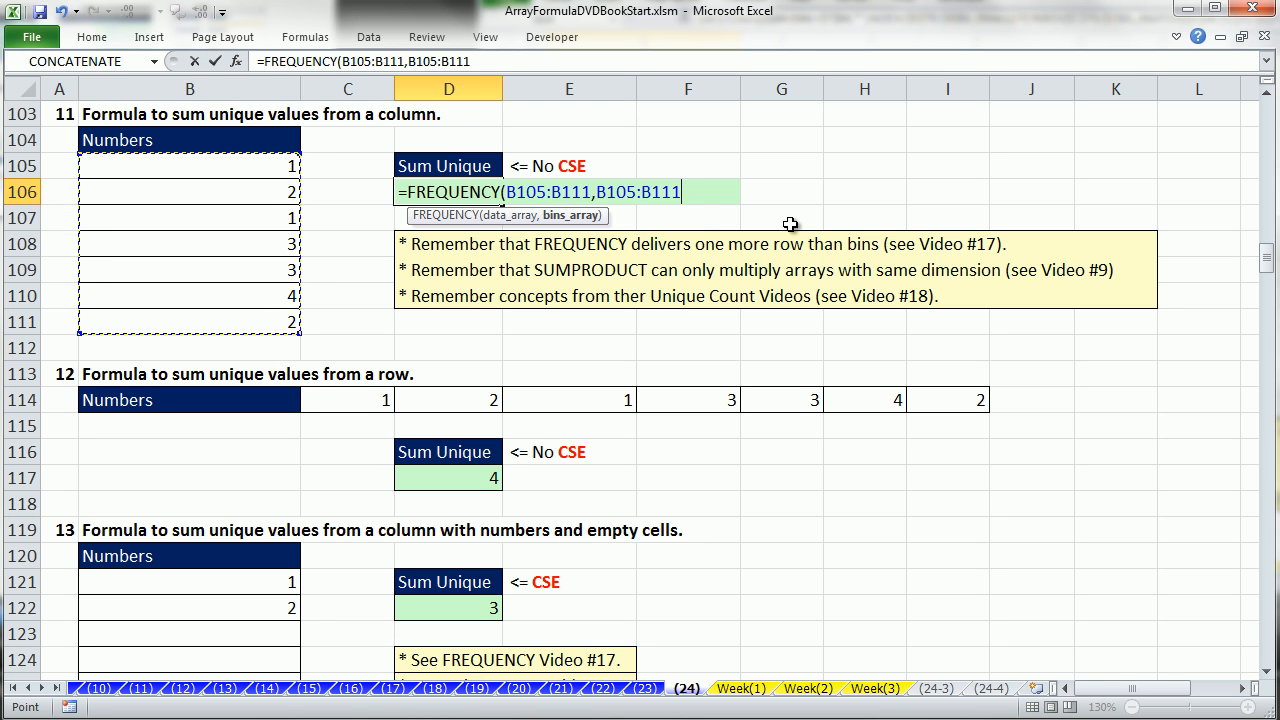
{"action": "type", "text": ")"}
Evaluate the FREQUENCY expression in D106 to examine its array of counts, and restore the expression.
{"action": "left_click_drag", "start_coordinate": [688, 192], "coordinate": [408, 192]}
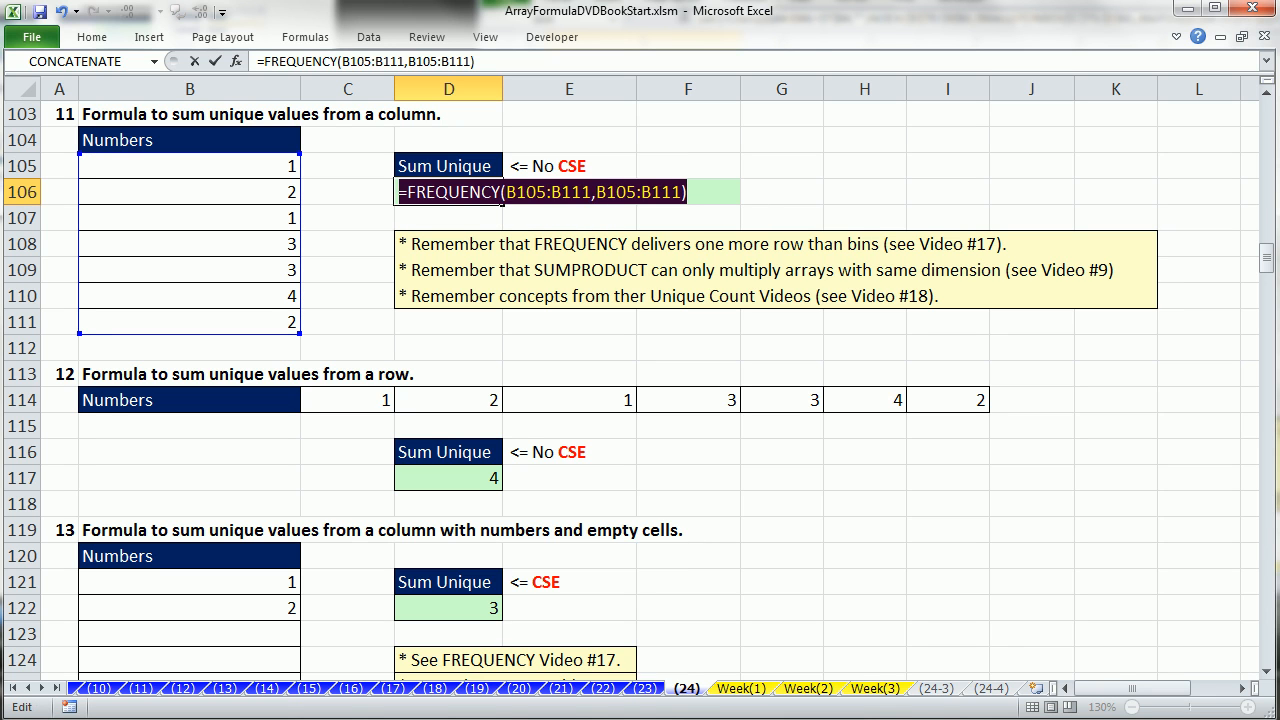
{"action": "key", "text": "F9"}
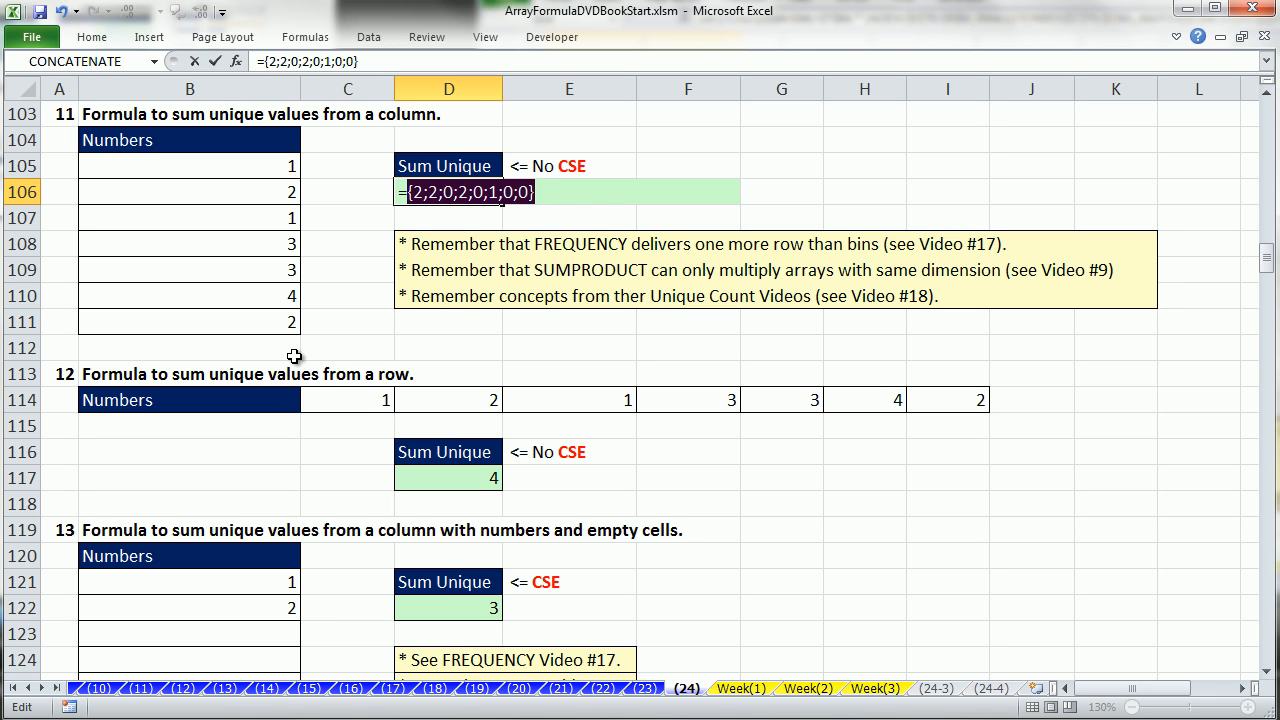
{"action": "key", "text": "ctrl+z"}
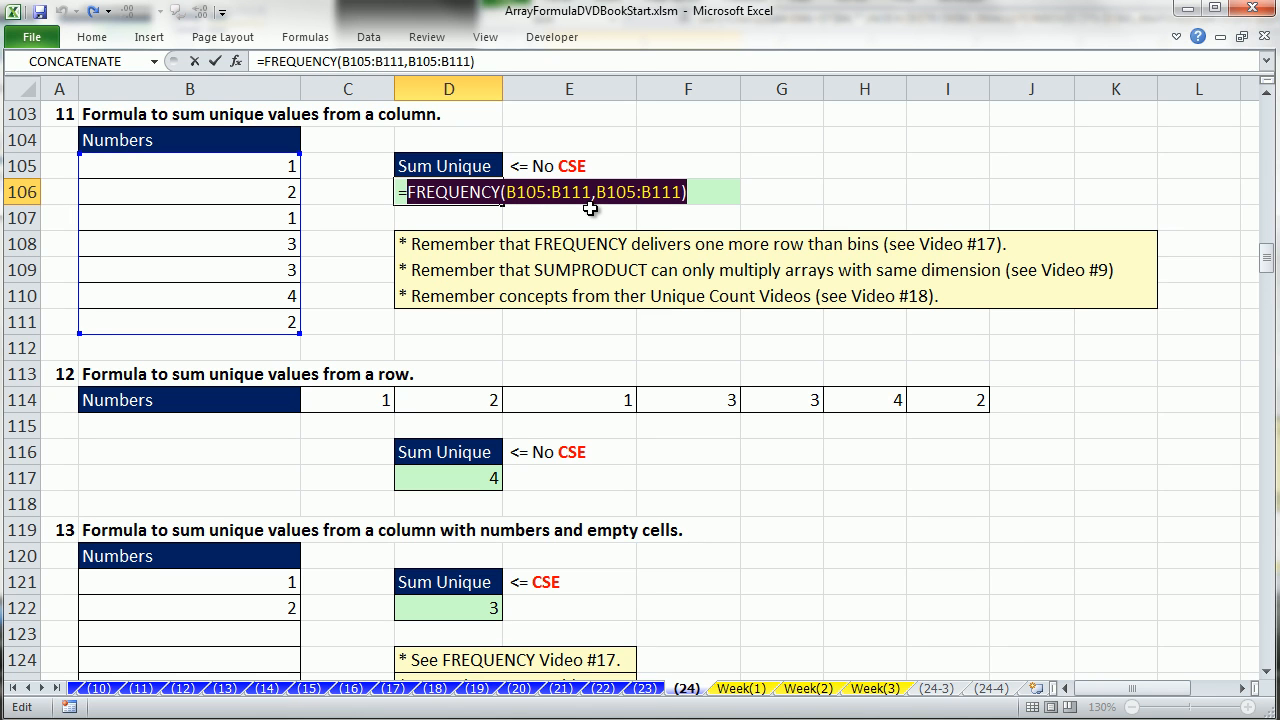
{"action": "key", "text": "F9"}
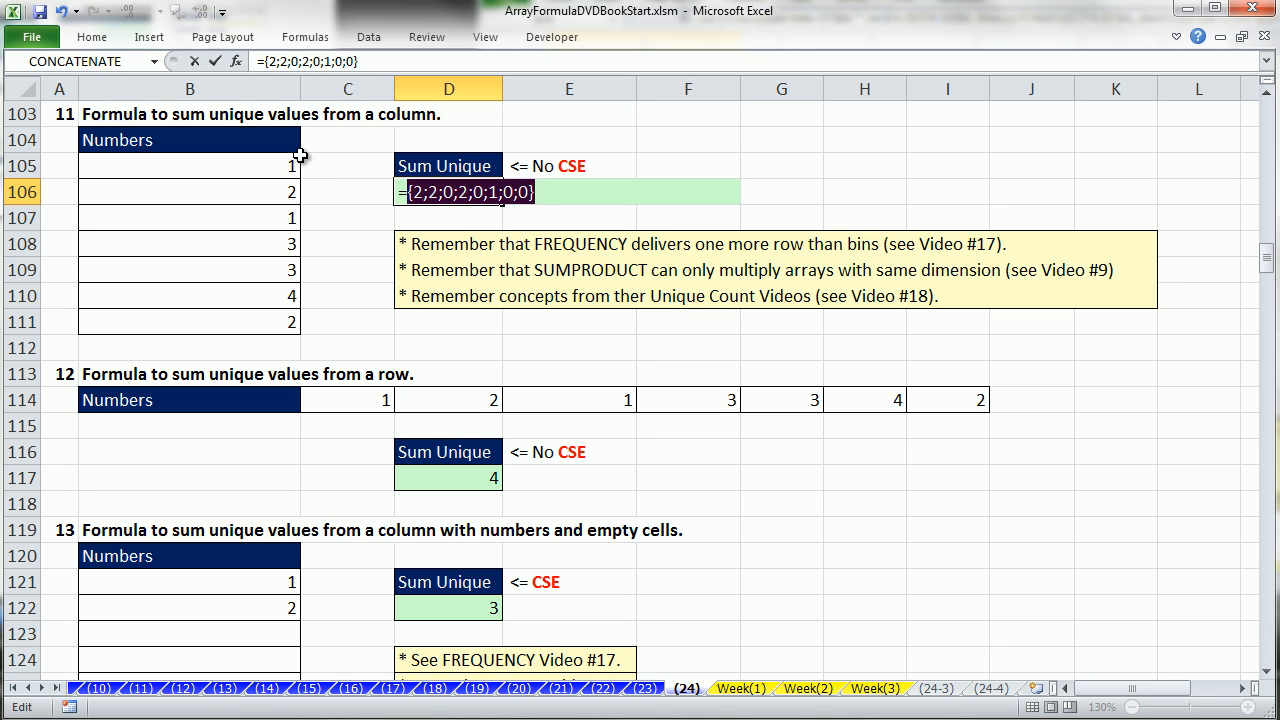
{"action": "key", "text": "ctrl+z"}
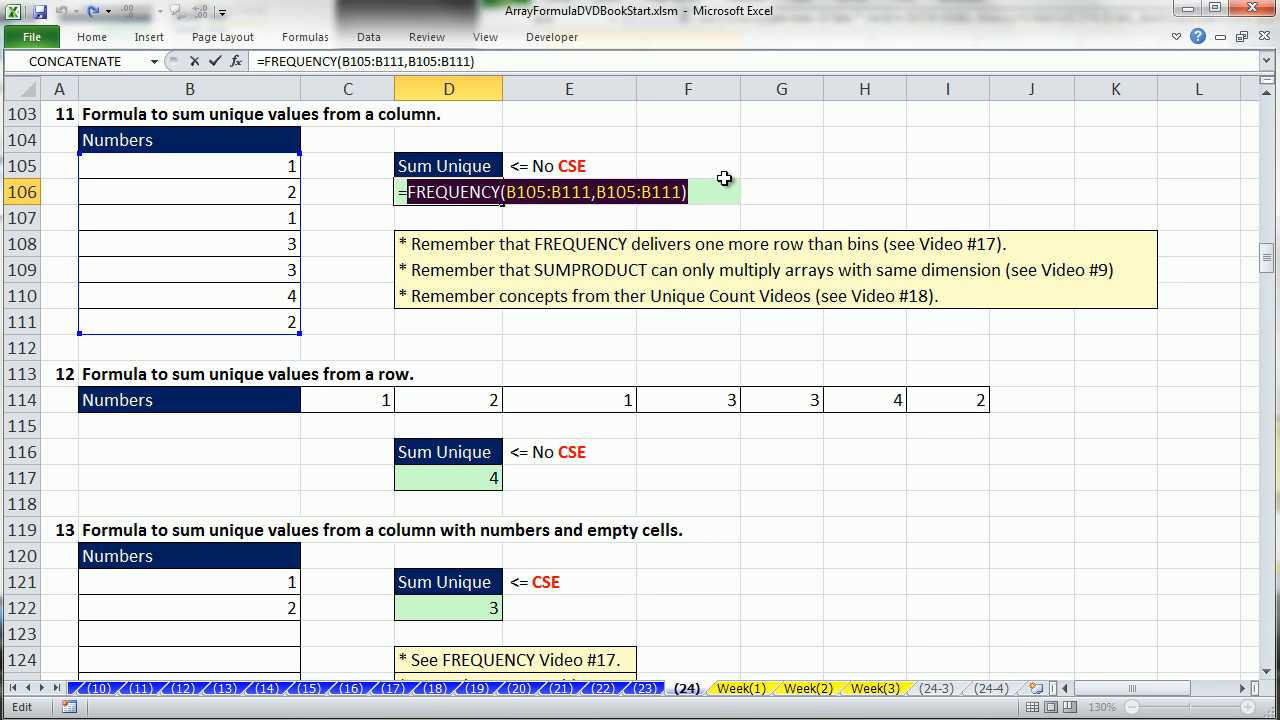
Test whether the FREQUENCY counts in D106 are >0, and convert the comparison to numbers with a double negative: --(…>0).
{"action": "left_click", "coordinate": [704, 199]}
{"action": "type", "text": ">0"}
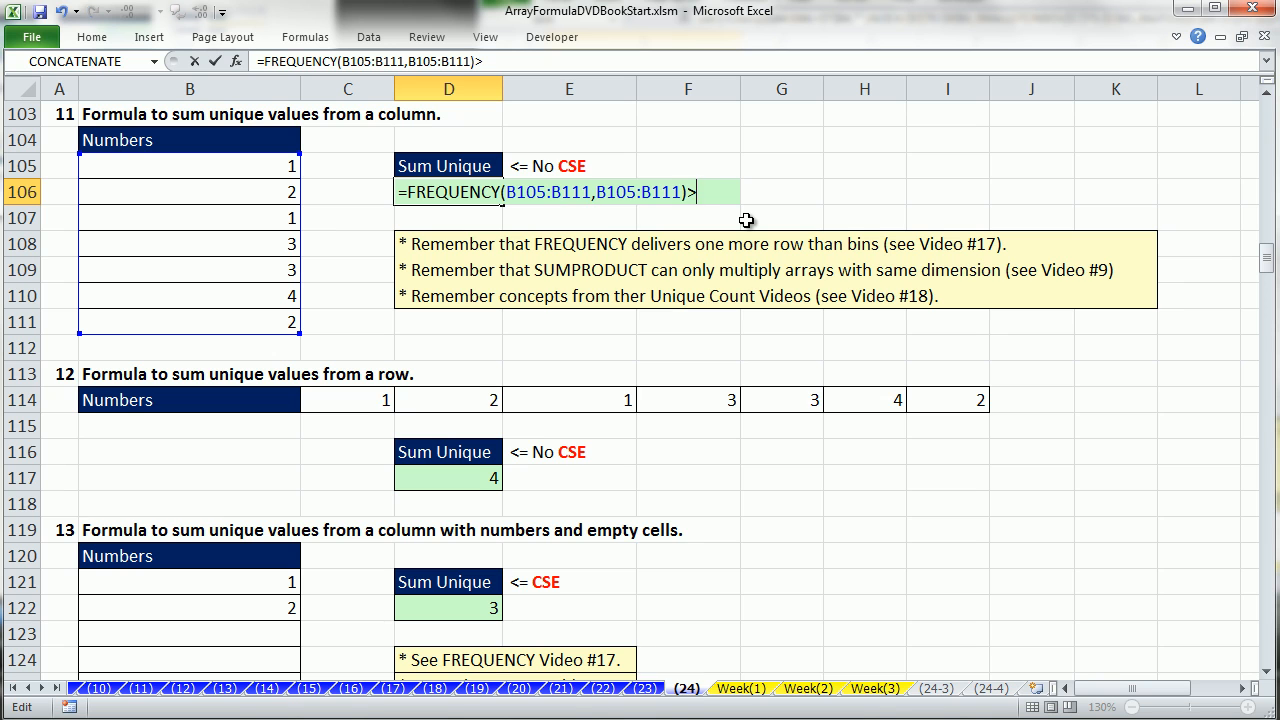
{"action": "left_click", "coordinate": [415, 196]}
{"action": "type", "text": "--("}
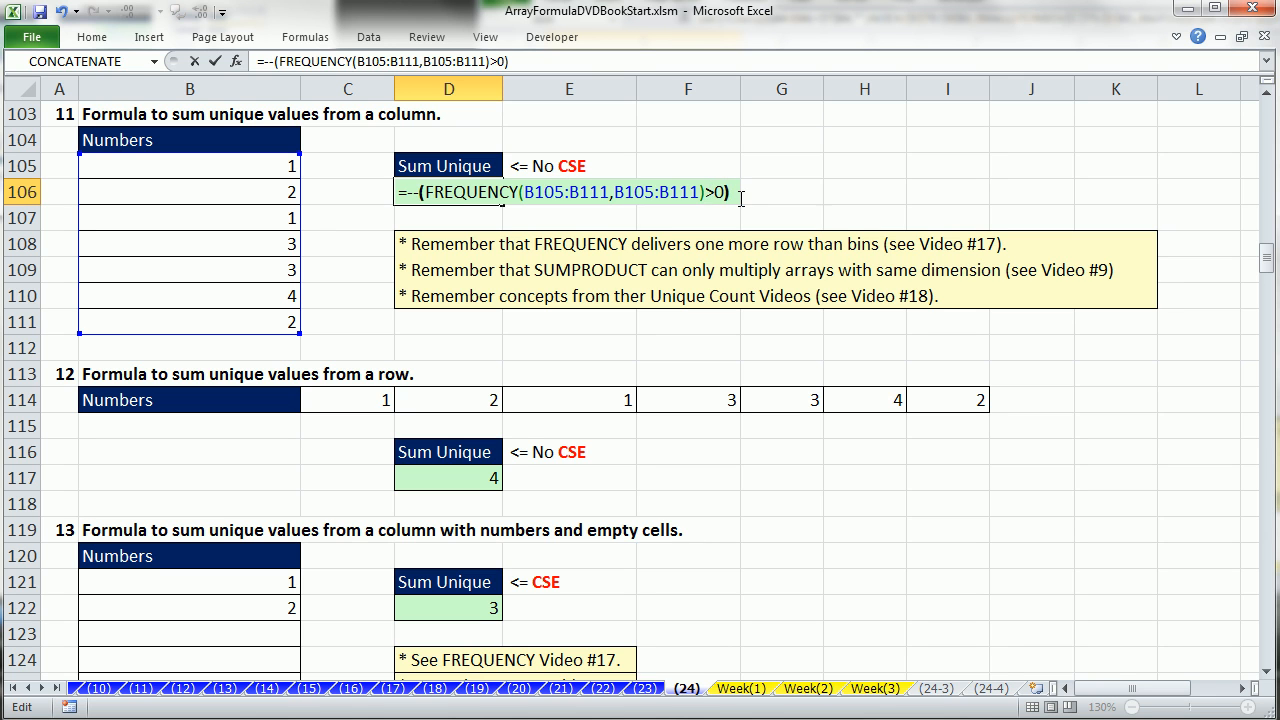
Evaluate the double-negative expression in D106 to check its array, and restore the expression.
{"action": "left_click_drag", "start_coordinate": [740, 196], "coordinate": [408, 192]}
{"action": "key", "text": "F9"}
{"action": "key", "text": "ctrl+z"}
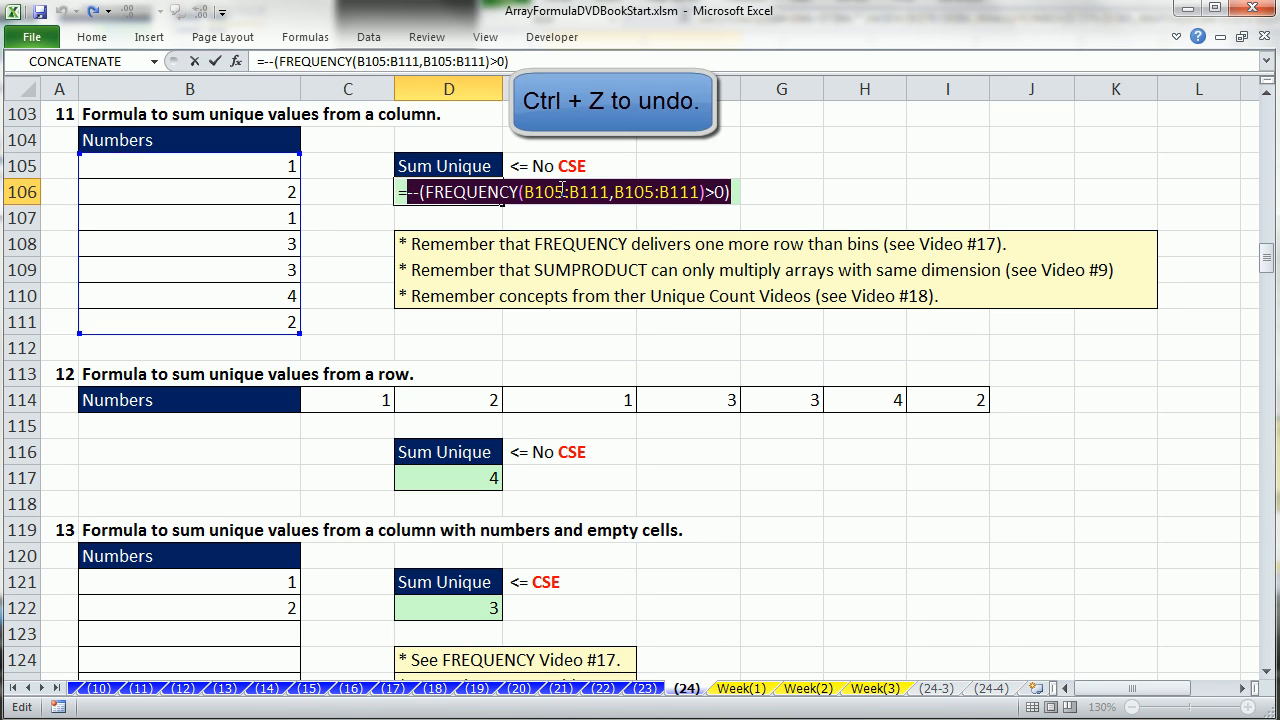
Wrap the double-negative expression in D106 in SUMPRODUCT and enter the formula.
{"action": "left_click", "coordinate": [410, 196]}
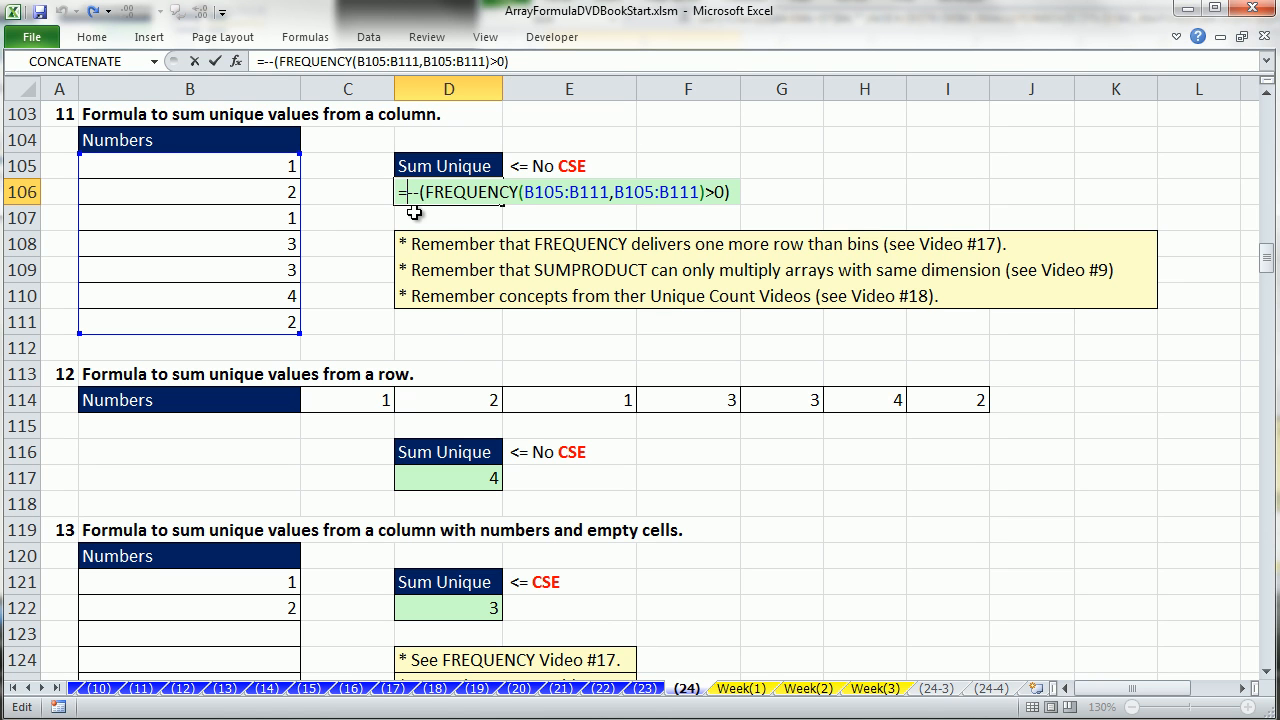
{"action": "type", "text": "sump"}
{"action": "key", "text": "Tab"}
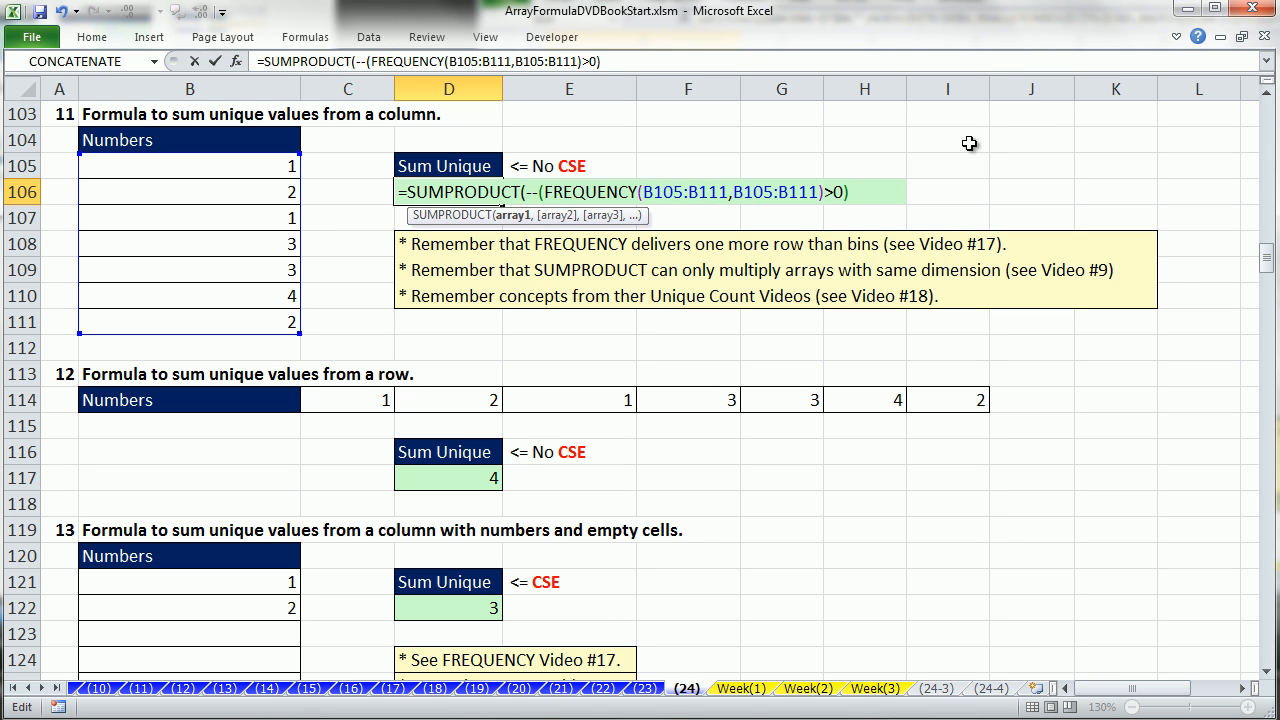
{"action": "type", "text": ")"}
{"action": "key", "text": "ctrl+Return"}
Add B105:B111 as the second array of the SUMPRODUCT in D106 and enter the formula.
{"action": "double_click", "coordinate": [488, 192]}
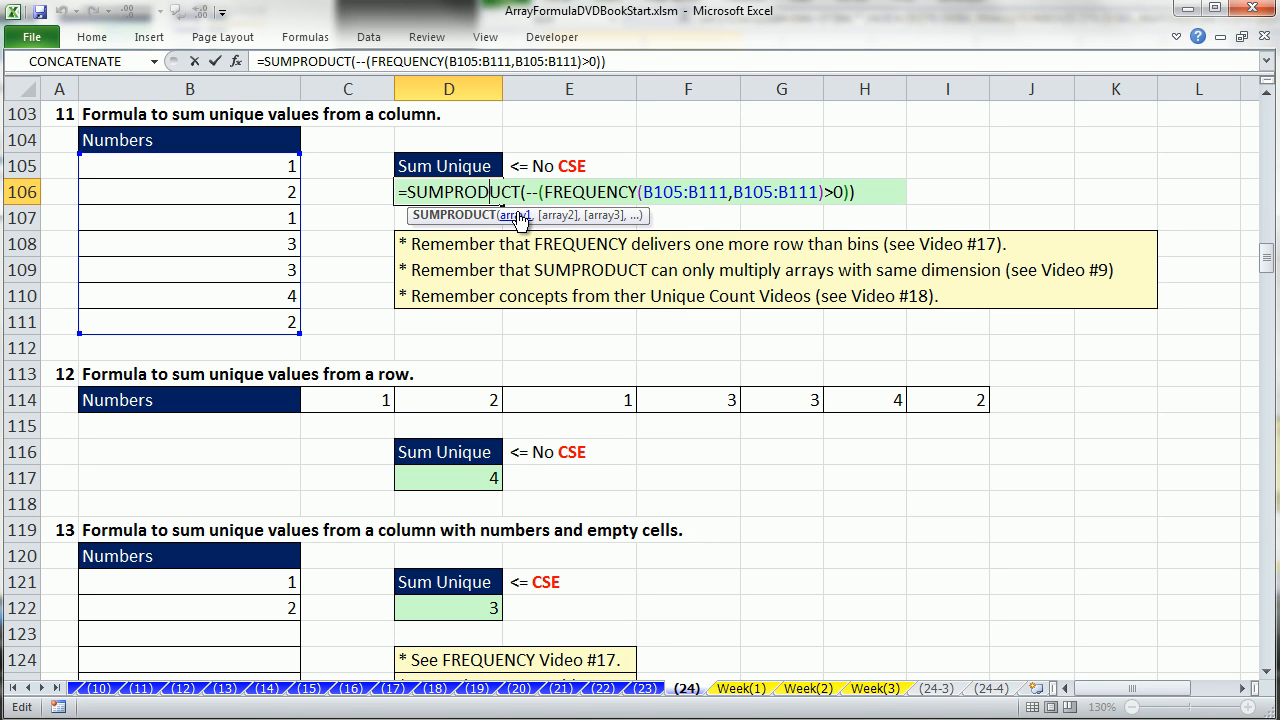
{"action": "left_click", "coordinate": [518, 219]}
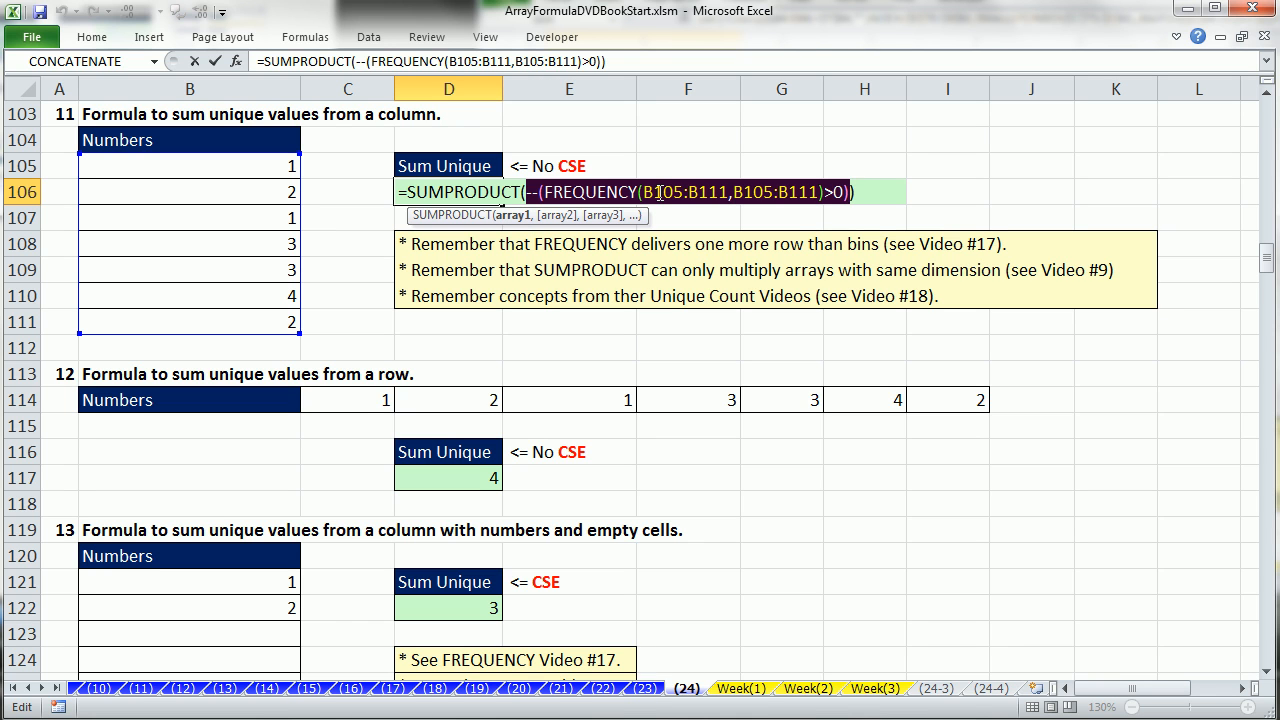
{"action": "left_click", "coordinate": [855, 193]}
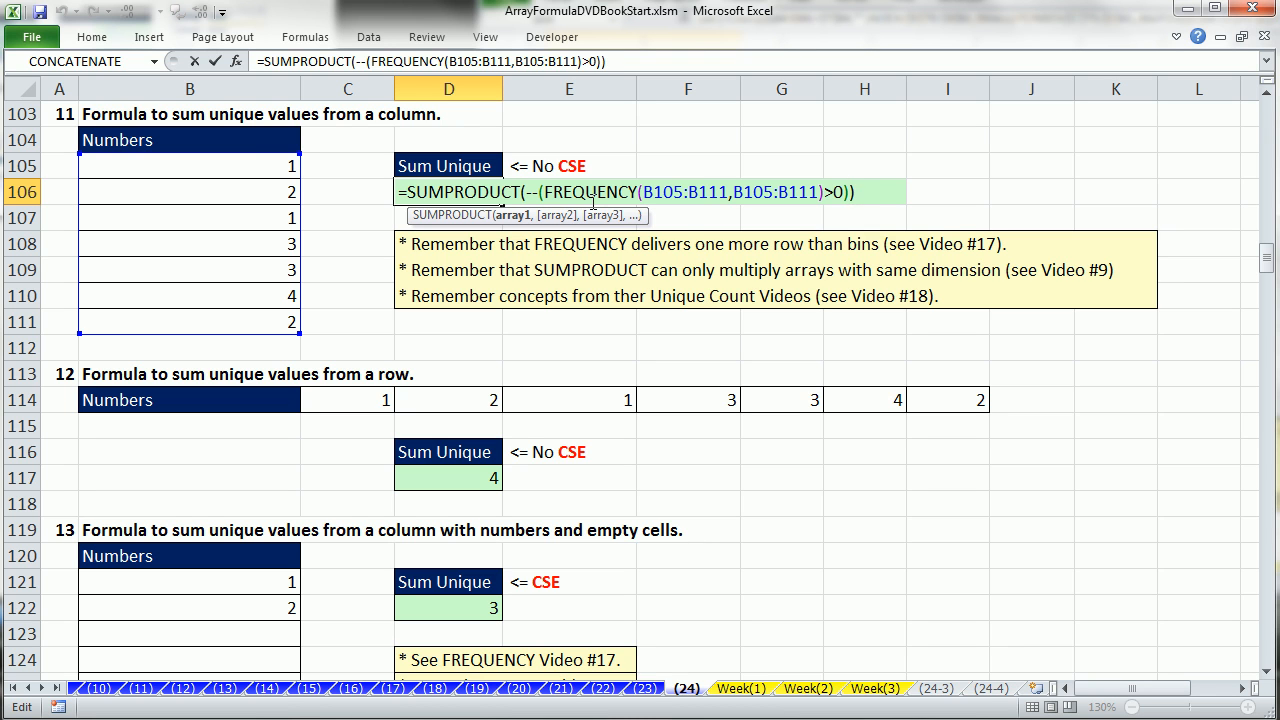
{"action": "type", "text": ","}
{"action": "left_click_drag", "start_coordinate": [276, 165], "coordinate": [286, 320]}
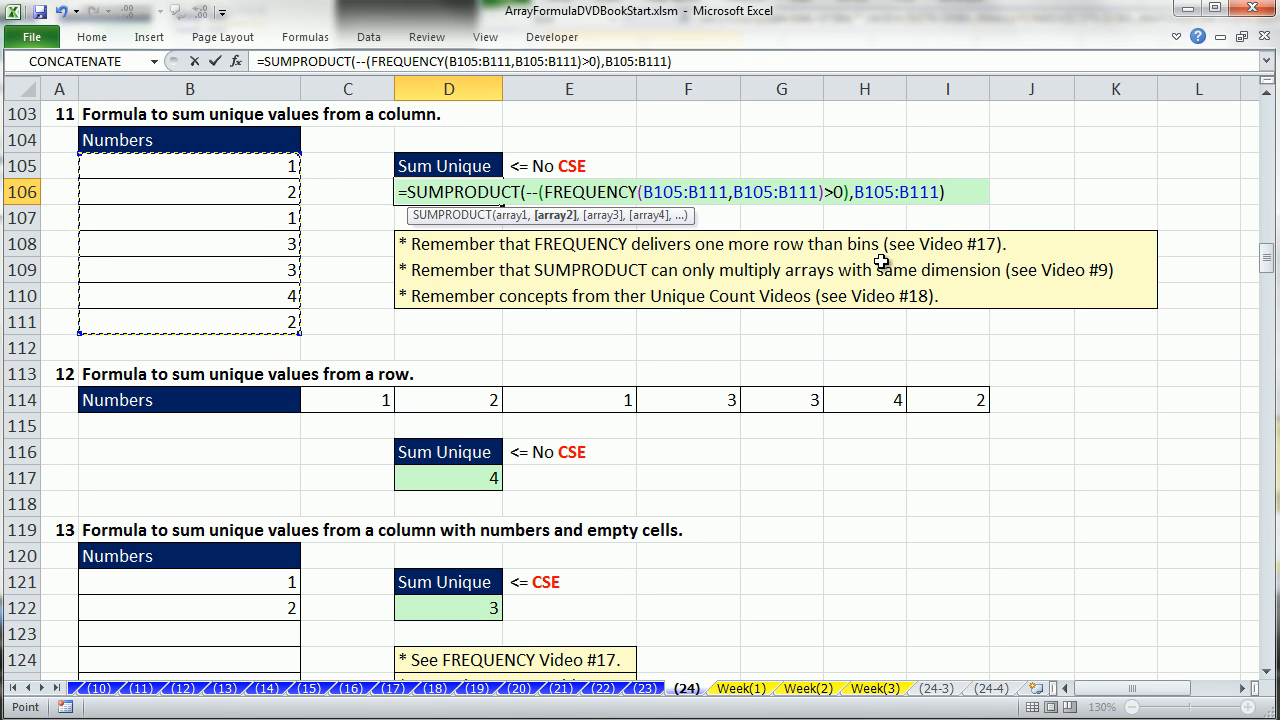
{"action": "key", "text": "ctrl+Return"}
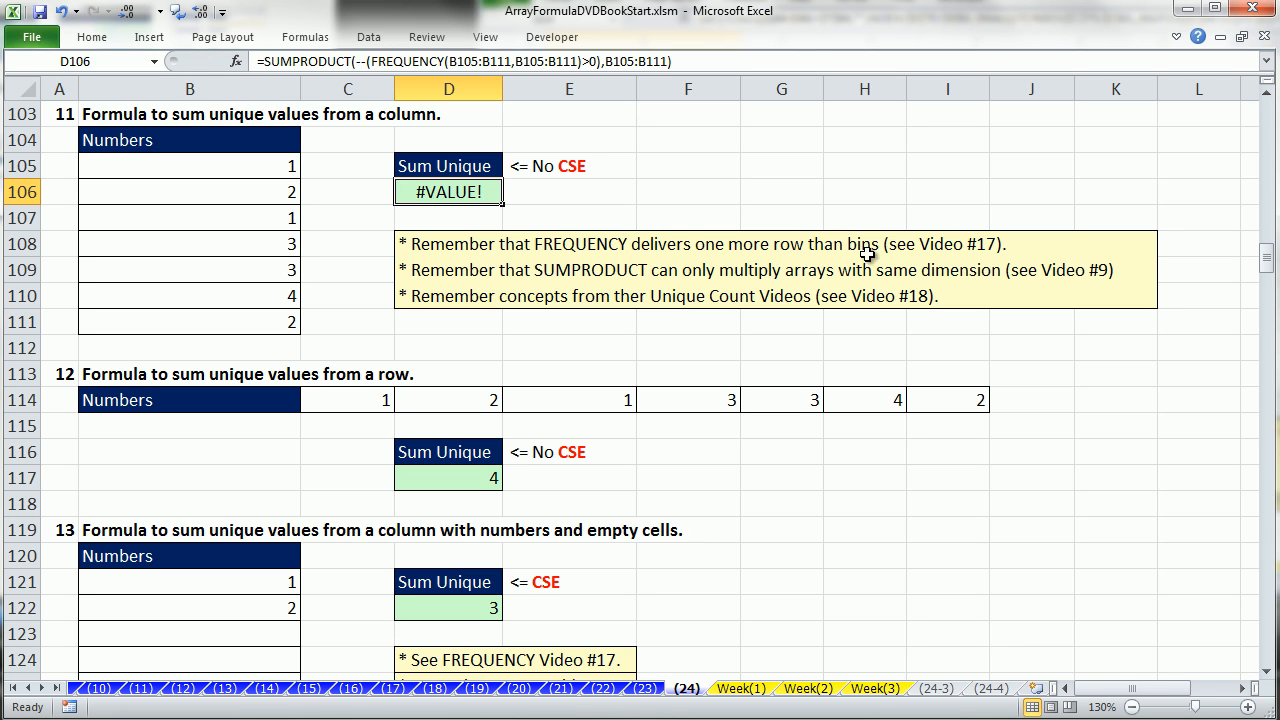
Extend the second SUMPRODUCT array in D106 to B105:B112 and enter the formula.
{"action": "double_click", "coordinate": [478, 192]}
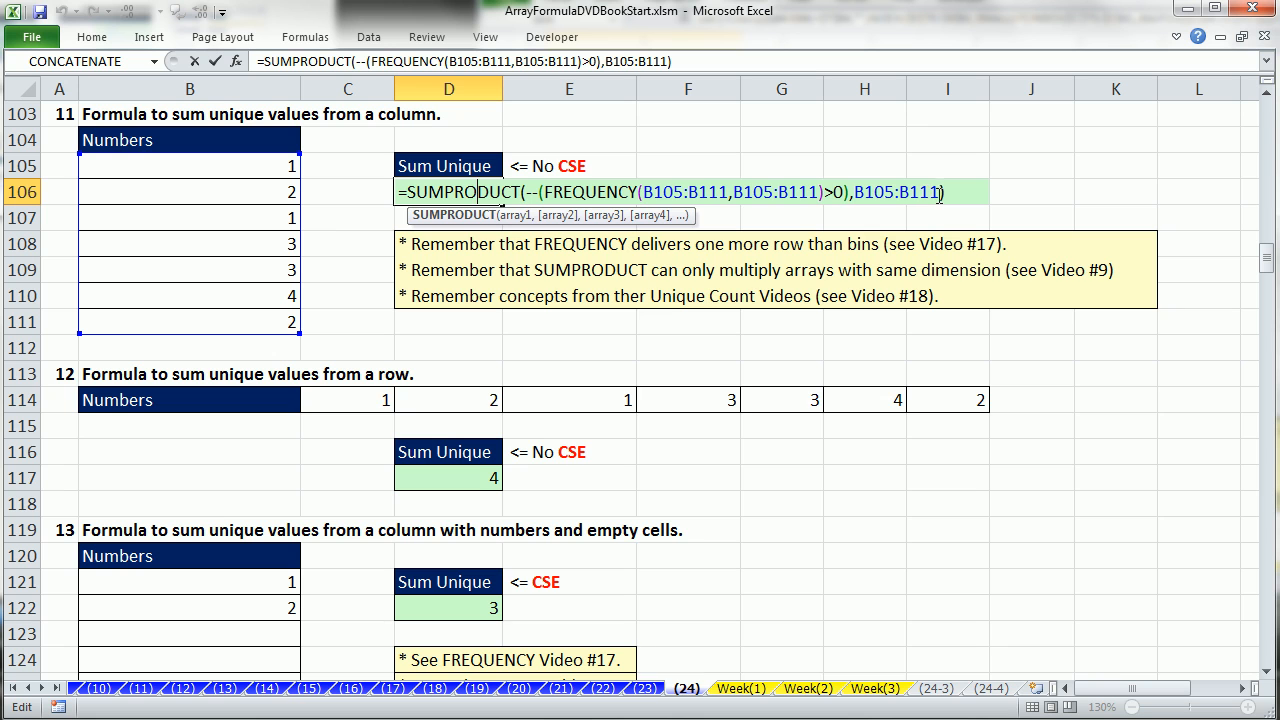
{"action": "left_click_drag", "start_coordinate": [940, 192], "coordinate": [855, 192]}
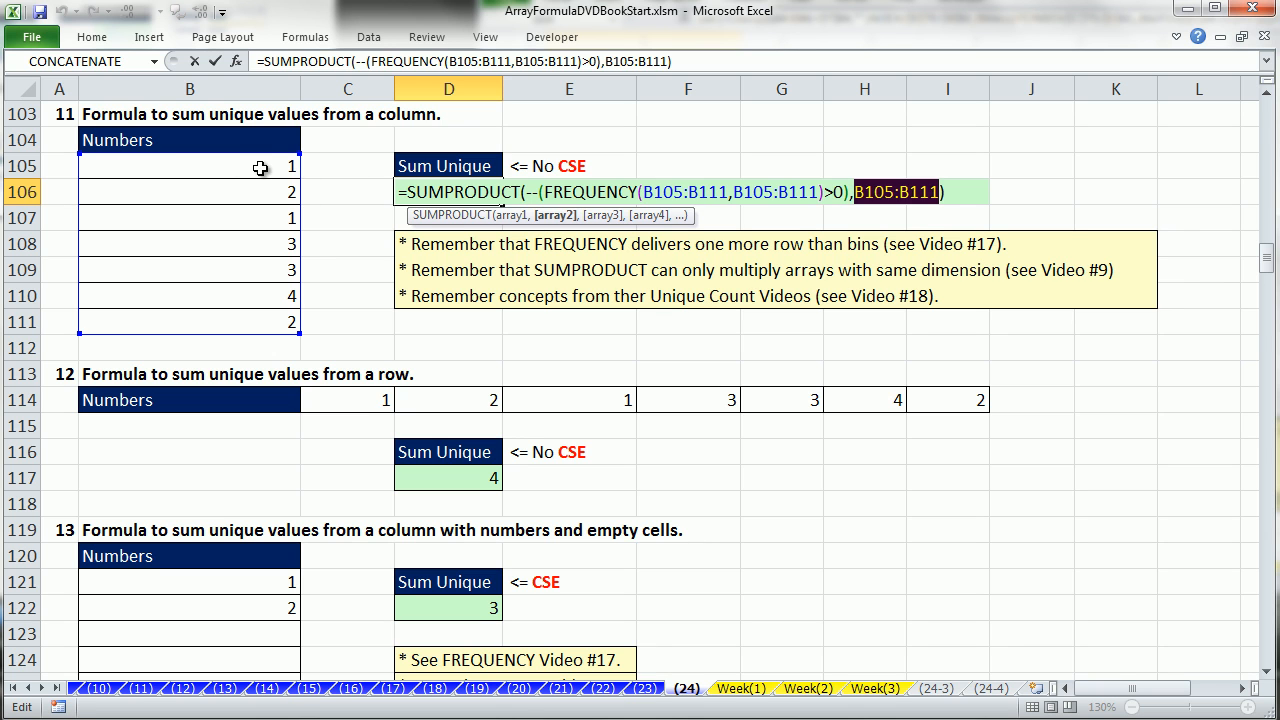
{"action": "left_click", "coordinate": [258, 167]}
{"action": "left_click_drag", "start_coordinate": [258, 167], "coordinate": [255, 345]}
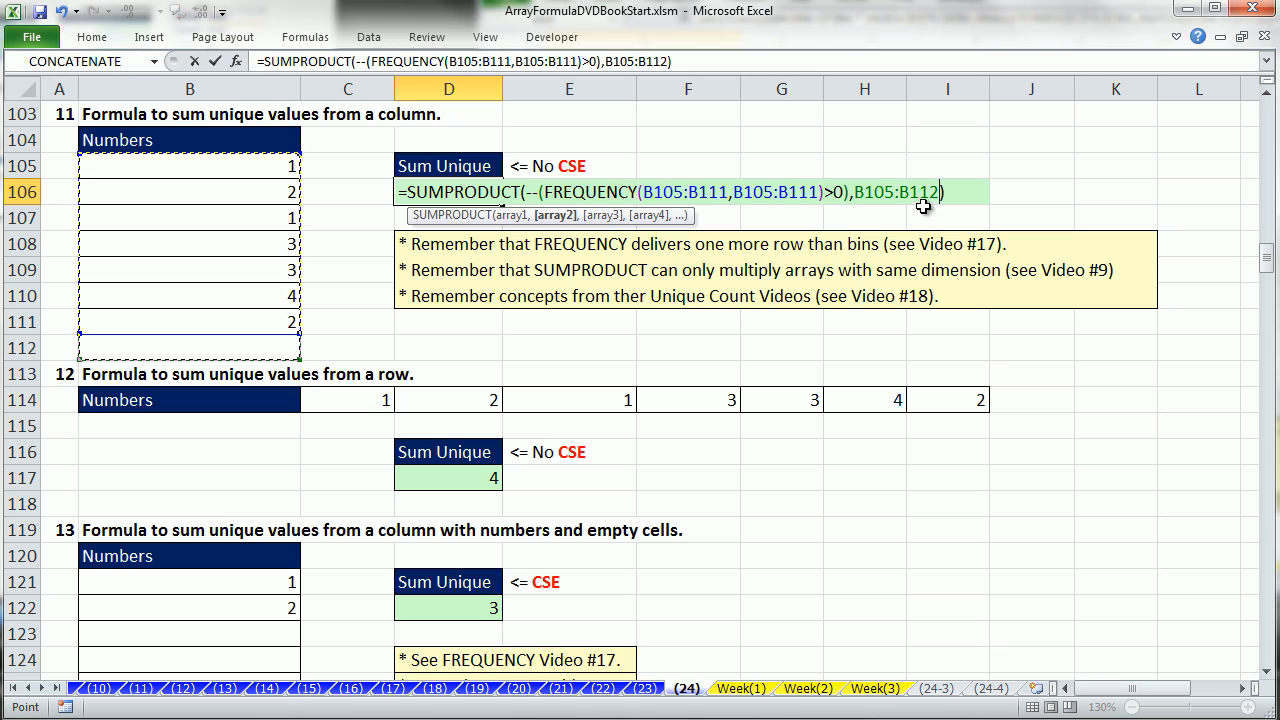
{"action": "key", "text": "ctrl+Return"}
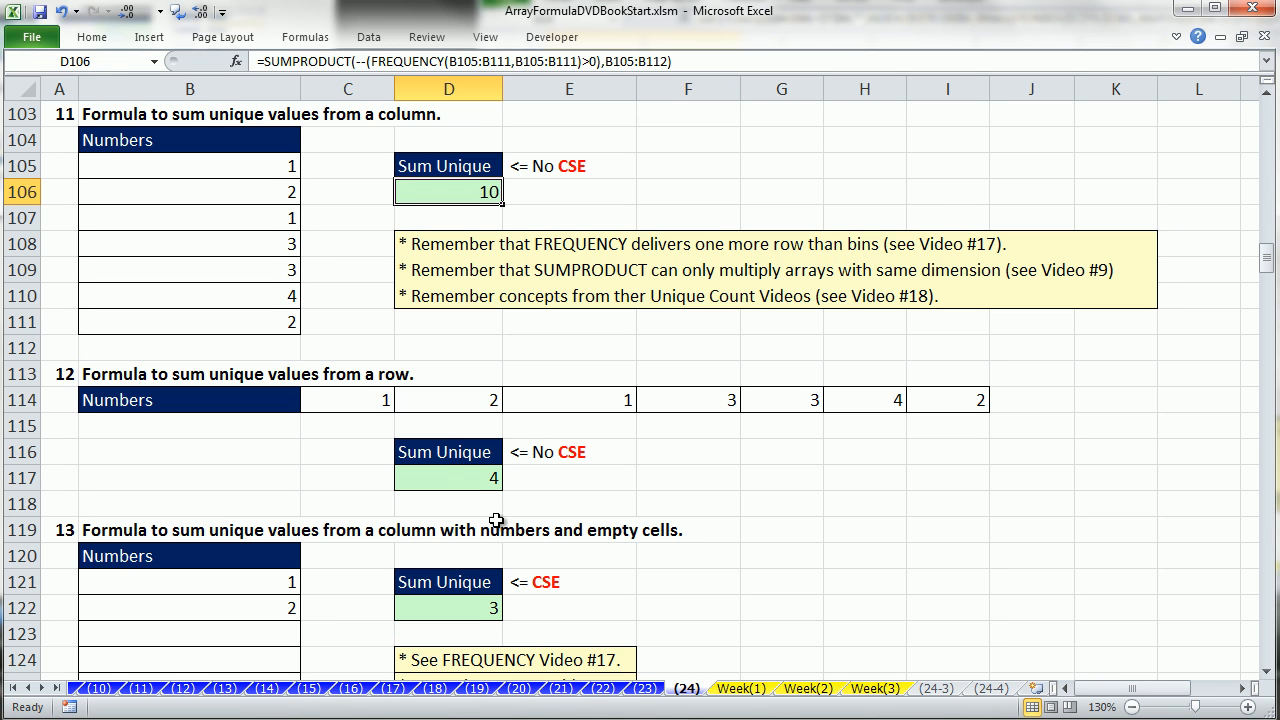
Evaluate the TRANSPOSE(FREQUENCY(C114:I114,C114:I114)) part of the formula in D117 to check its array, and restore the expression.
{"action": "left_click_drag", "start_coordinate": [340, 404], "coordinate": [937, 400]}
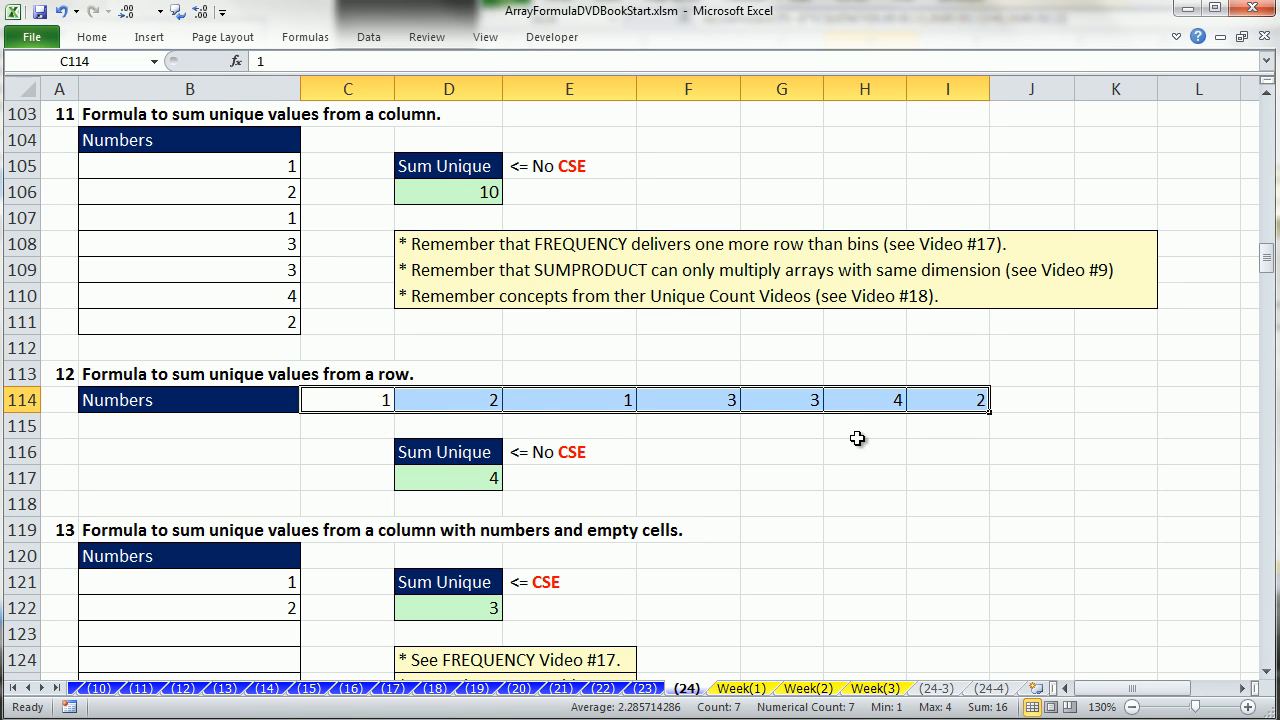
{"action": "double_click", "coordinate": [447, 478]}
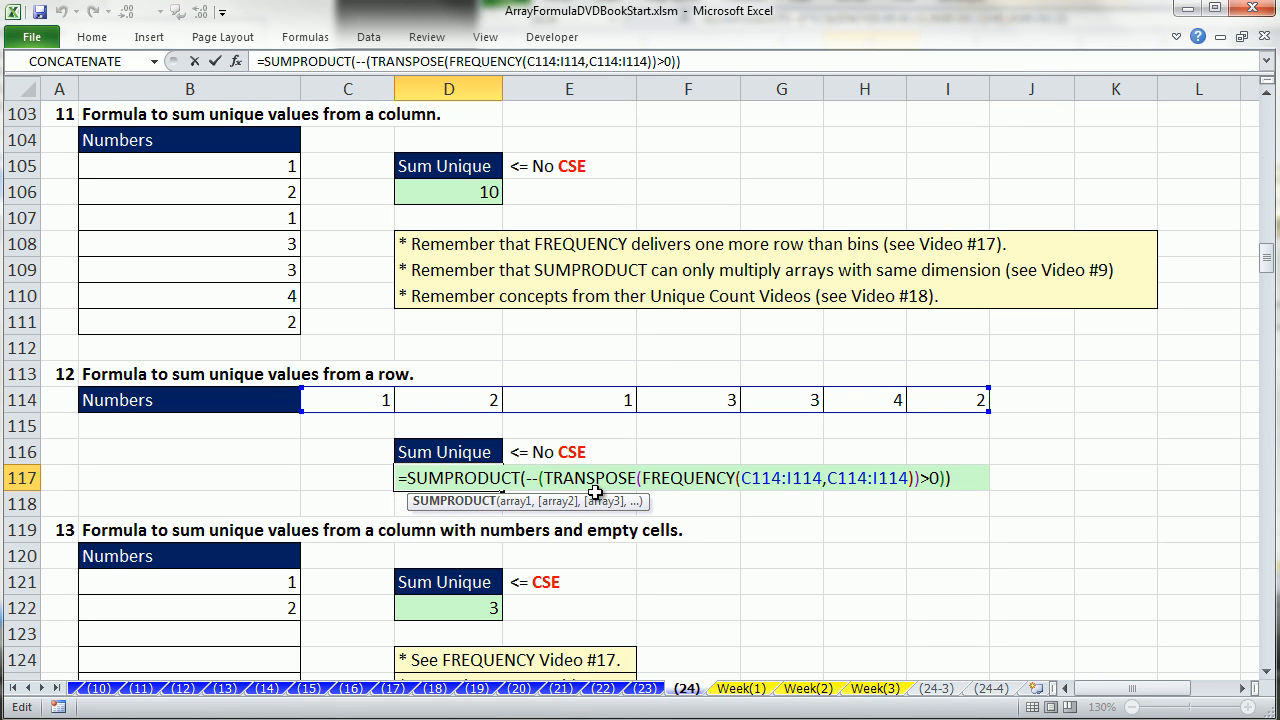
{"action": "left_click_drag", "start_coordinate": [546, 478], "coordinate": [920, 478]}
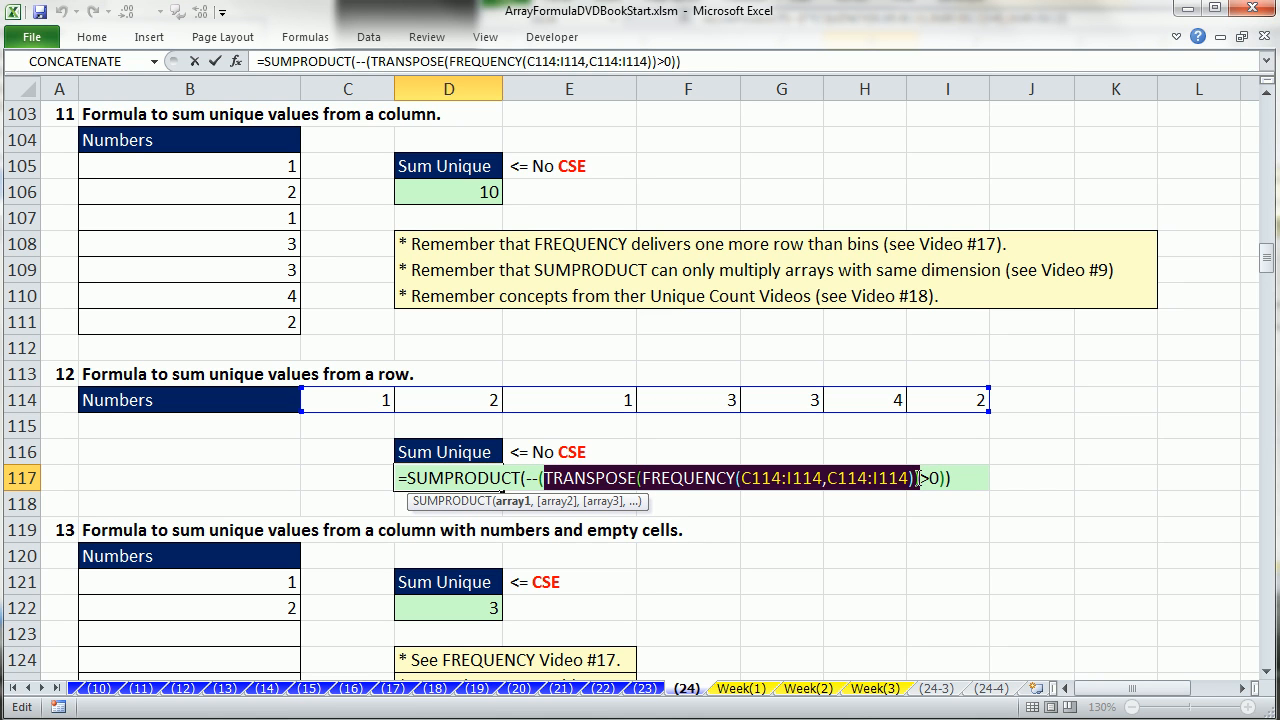
{"action": "key", "text": "F9"}
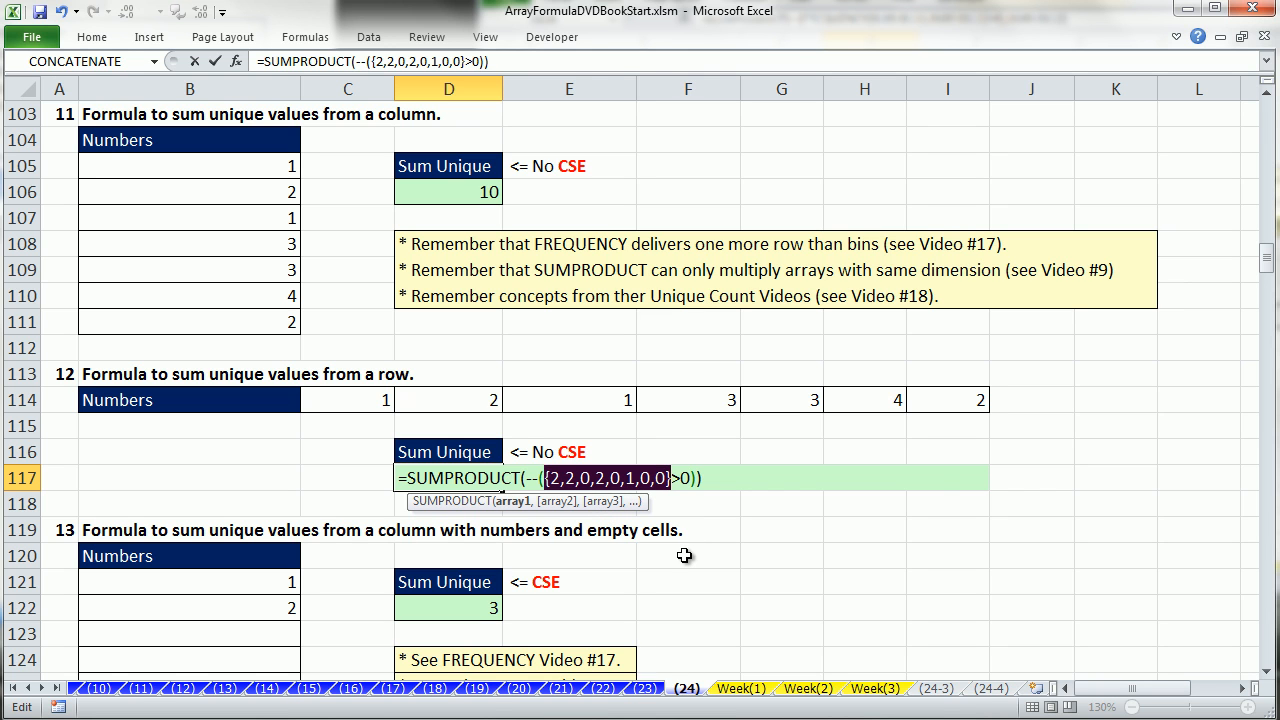
{"action": "key", "text": "ctrl+z"}
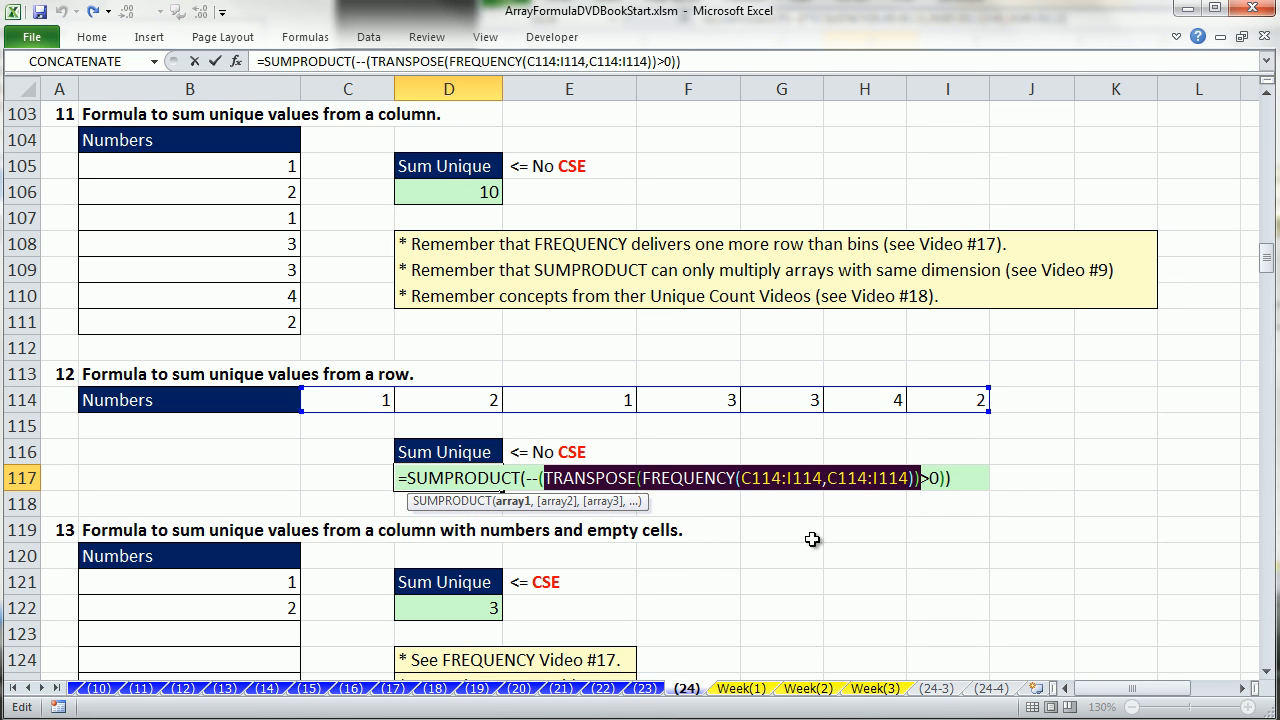
Add C114:J114 as the second array of the SUMPRODUCT in D117 and enter the formula.
{"action": "left_click", "coordinate": [943, 478]}
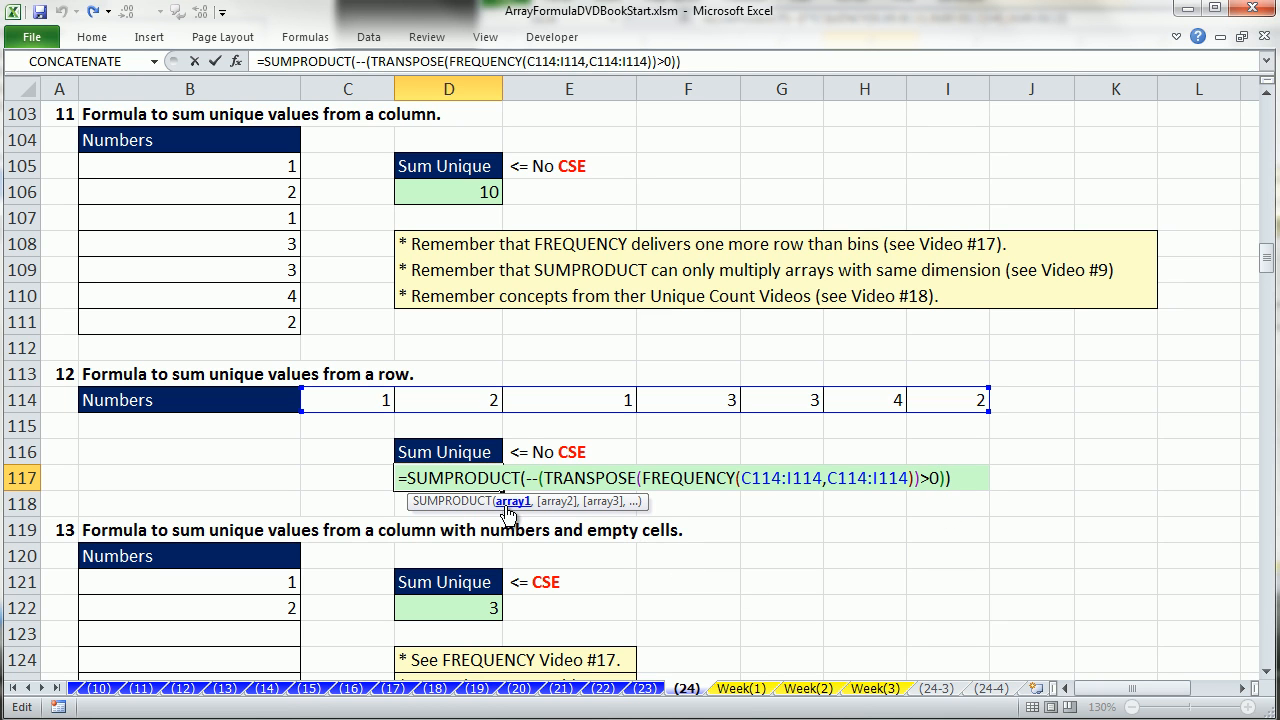
{"action": "type", "text": ","}
{"action": "left_click_drag", "start_coordinate": [349, 402], "coordinate": [985, 403]}
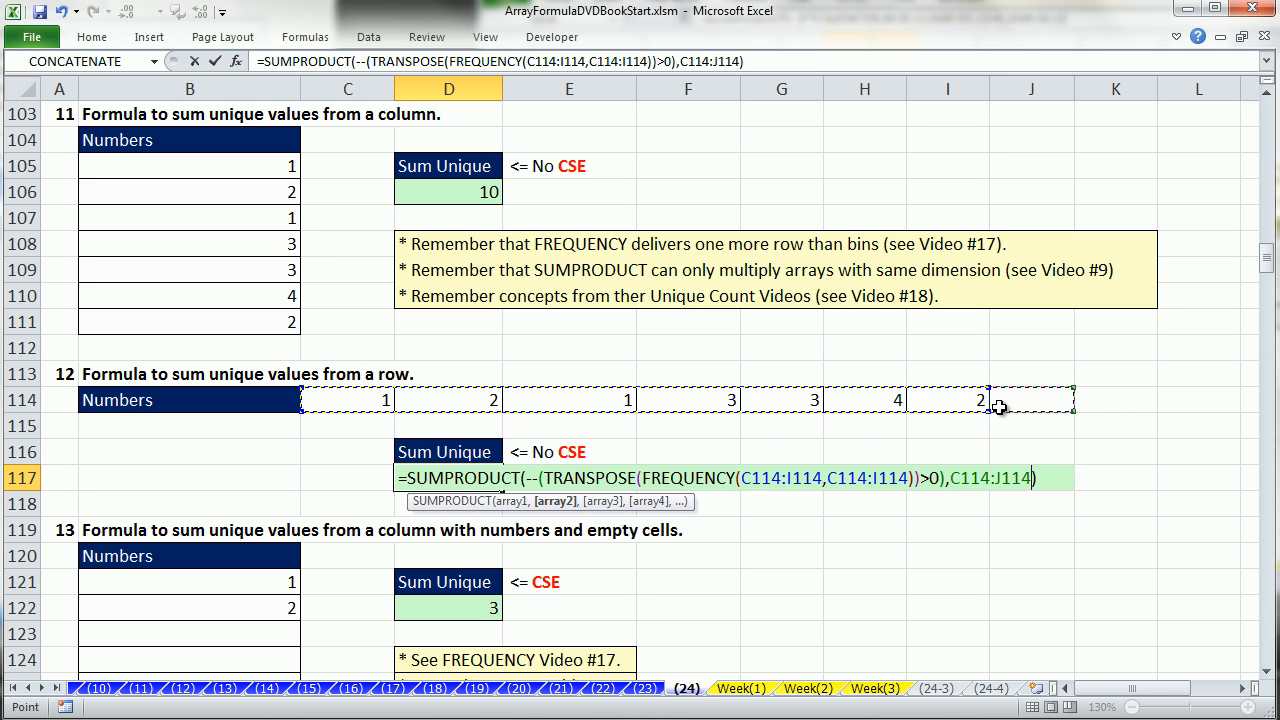
{"action": "key", "text": "ctrl+Return"}
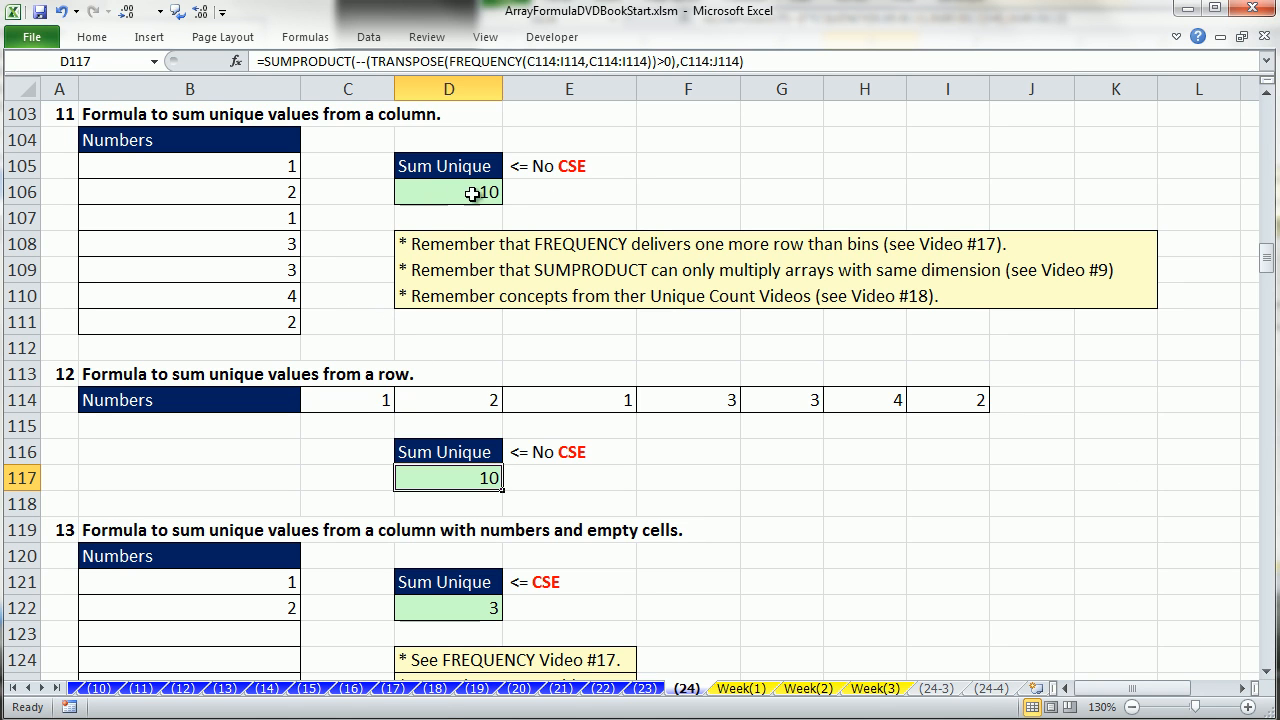
Clear B107 temporarily to check the FREQUENCY array in D106 with an empty cell, and undo the deletion.
{"action": "left_click", "coordinate": [261, 218]}
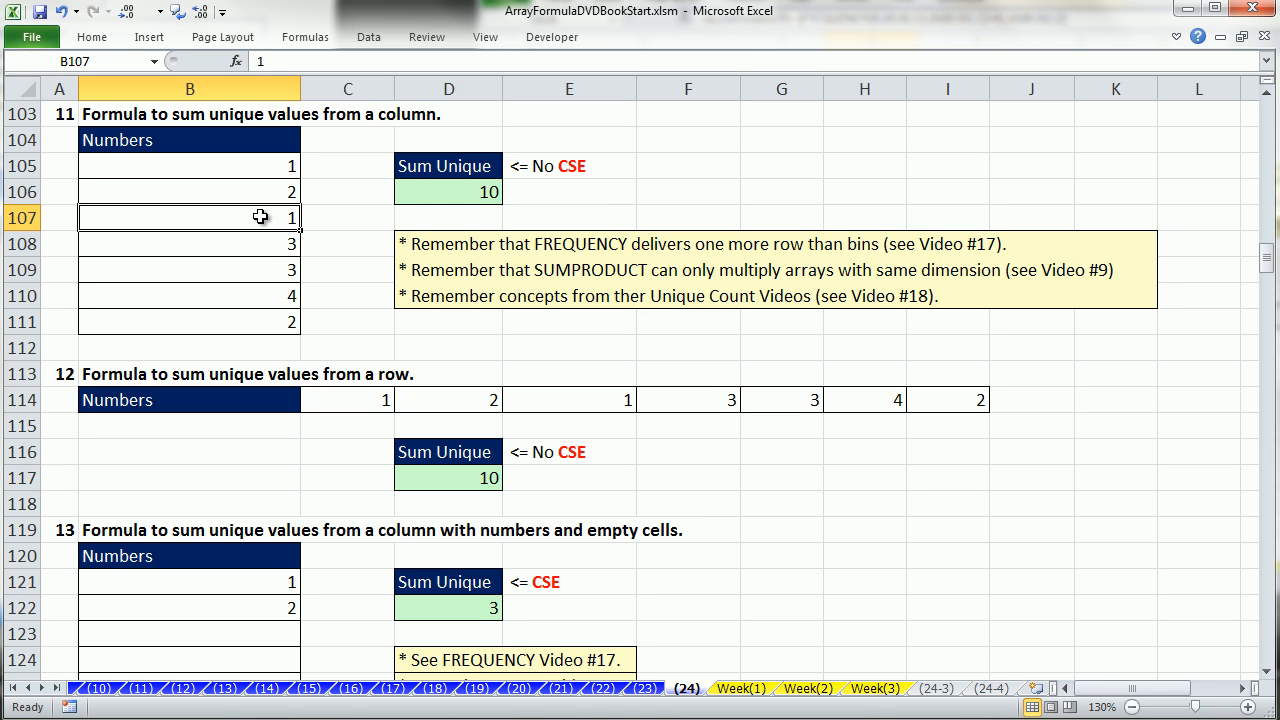
{"action": "key", "text": "Delete"}
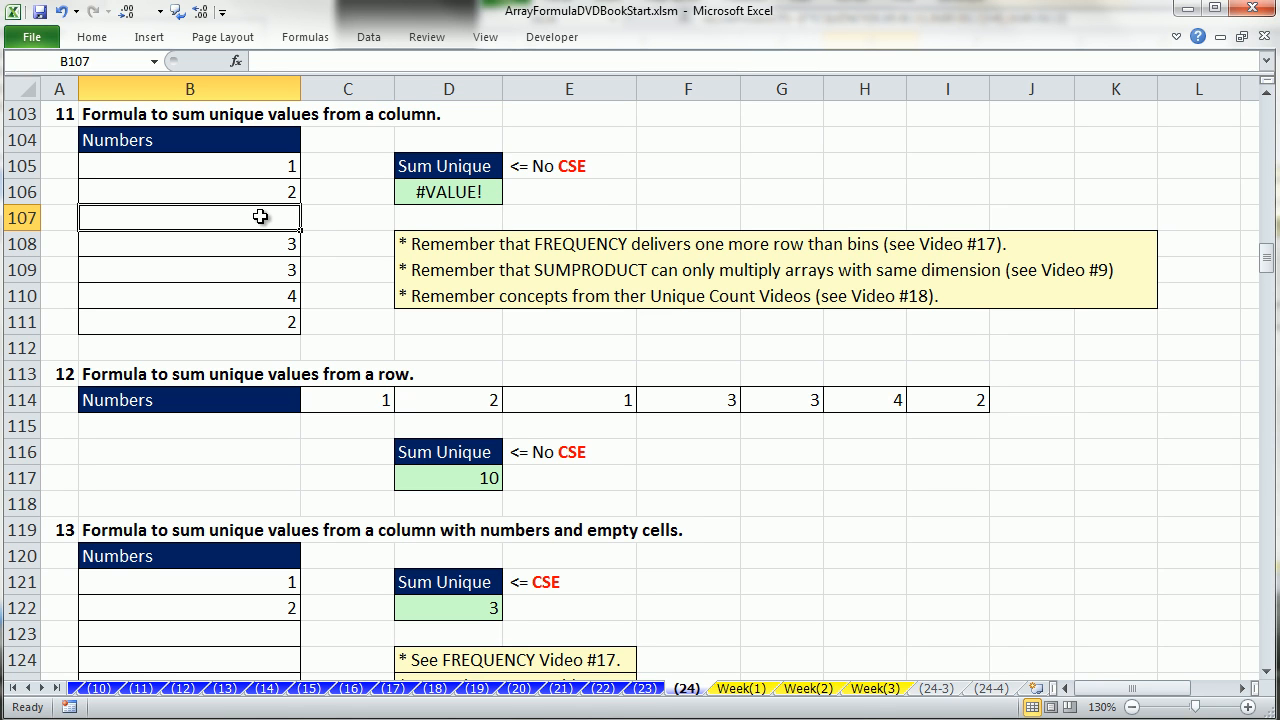
{"action": "left_click", "coordinate": [422, 192]}
{"action": "double_click", "coordinate": [422, 192]}
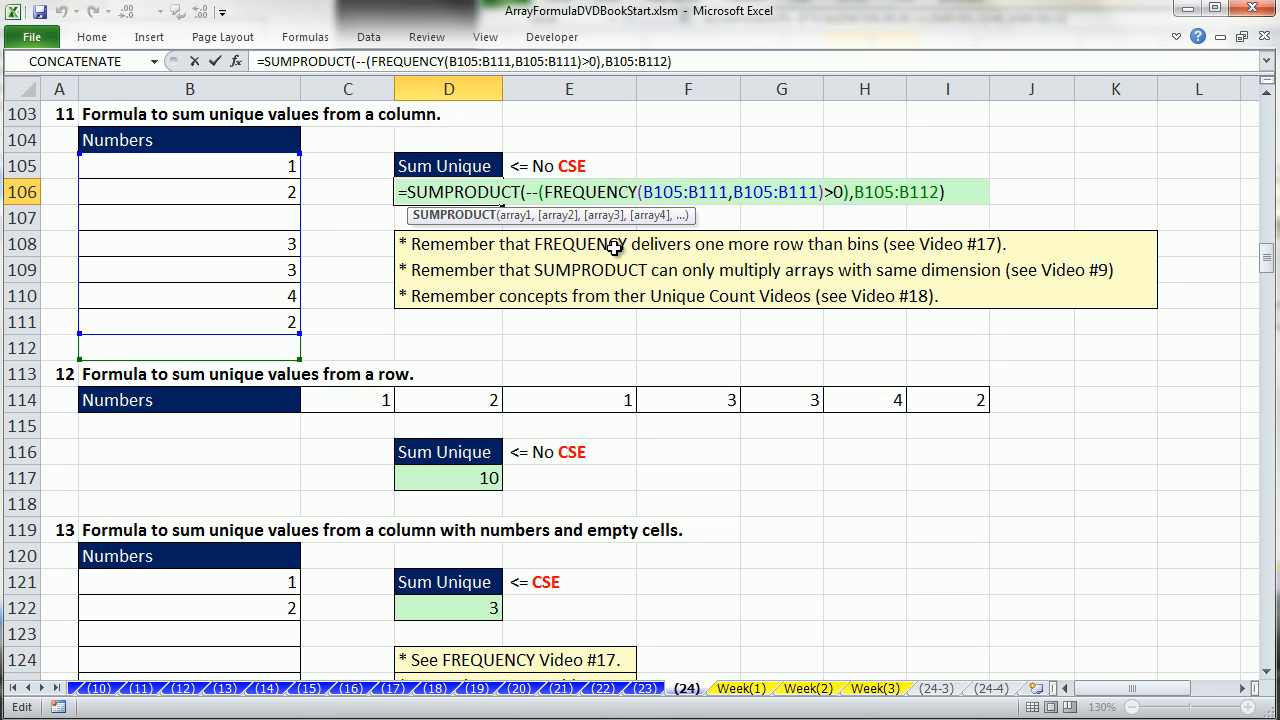
{"action": "left_click_drag", "start_coordinate": [548, 190], "coordinate": [826, 187]}
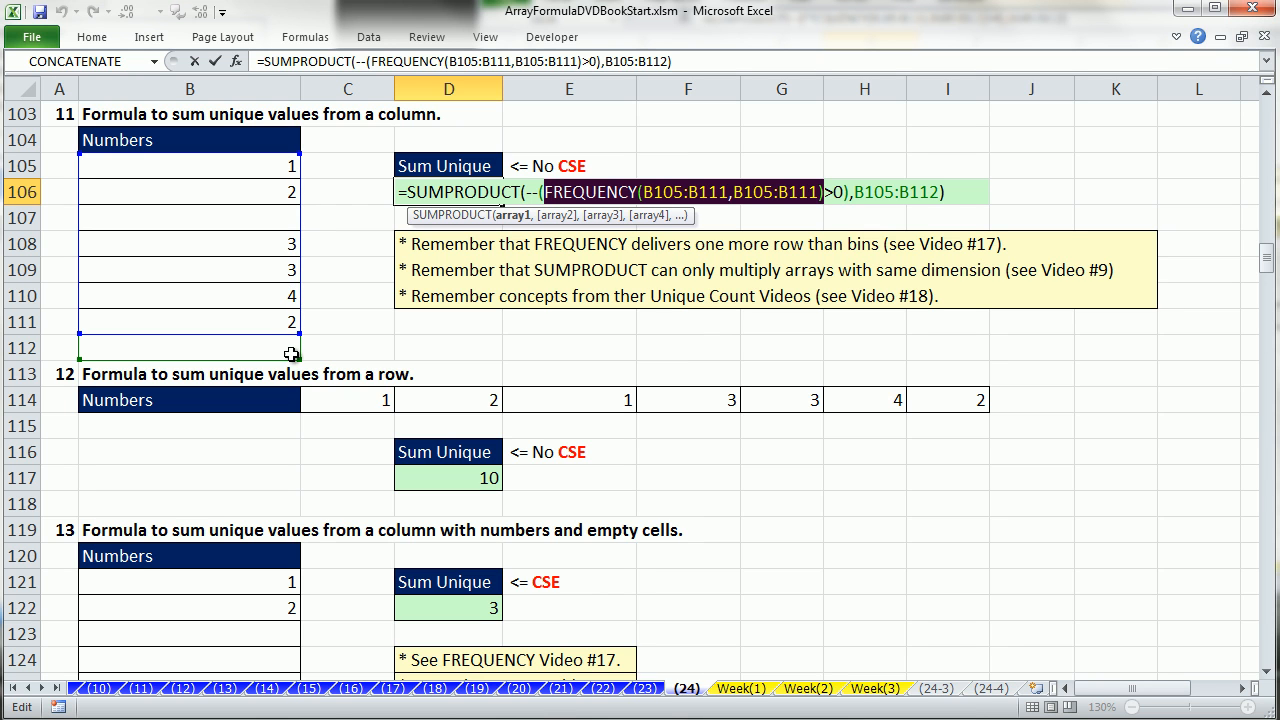
{"action": "key", "text": "F9"}
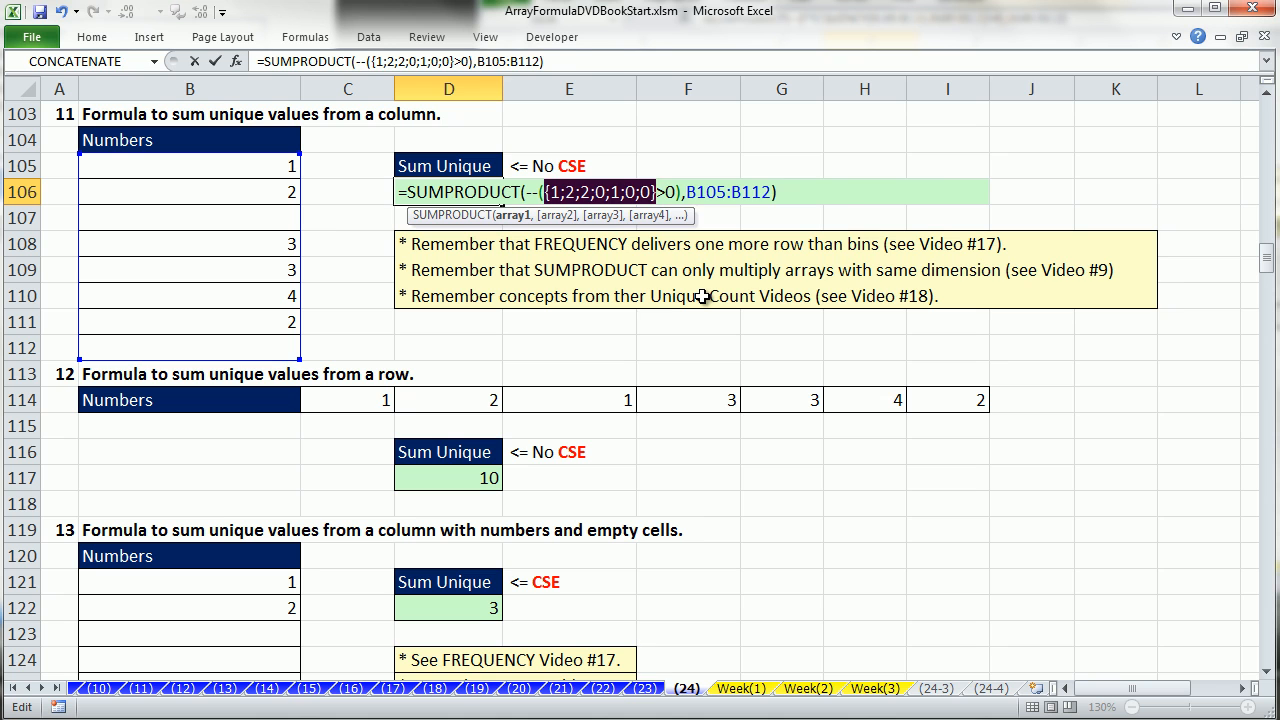
{"action": "key", "text": "ctrl+z"}
{"action": "key", "text": "Escape"}
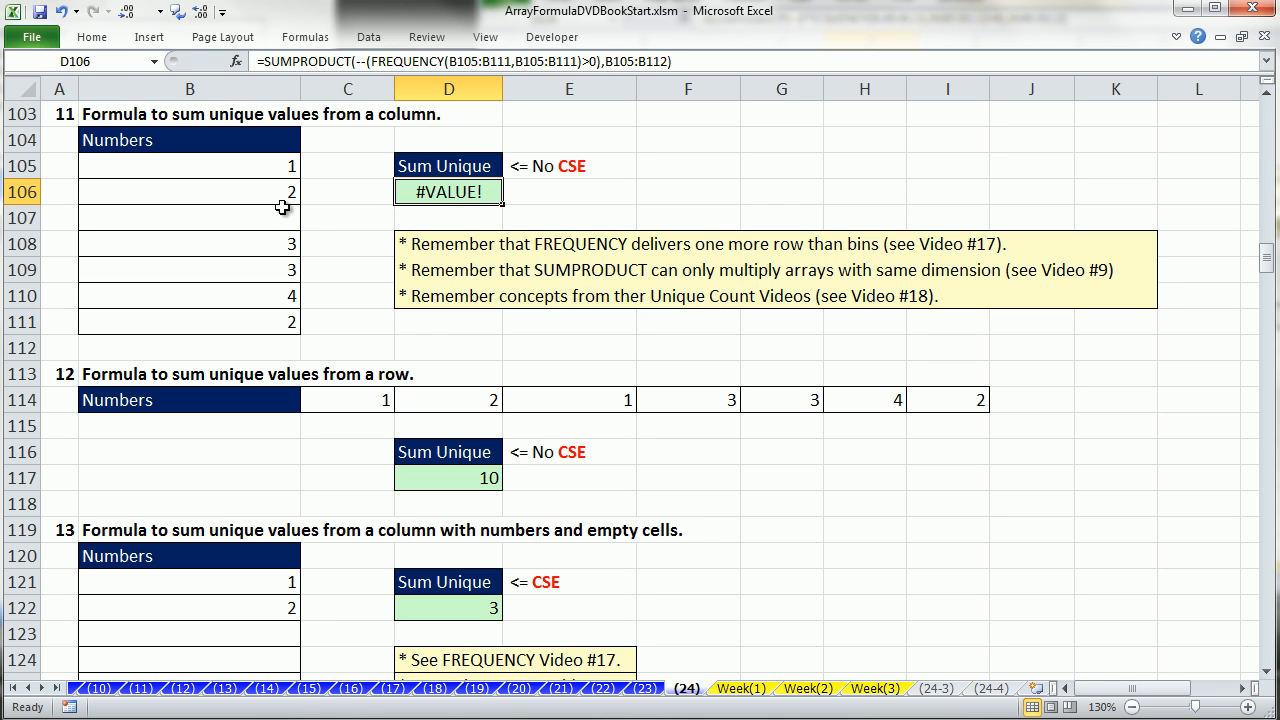
{"action": "key", "text": "ctrl+z"}
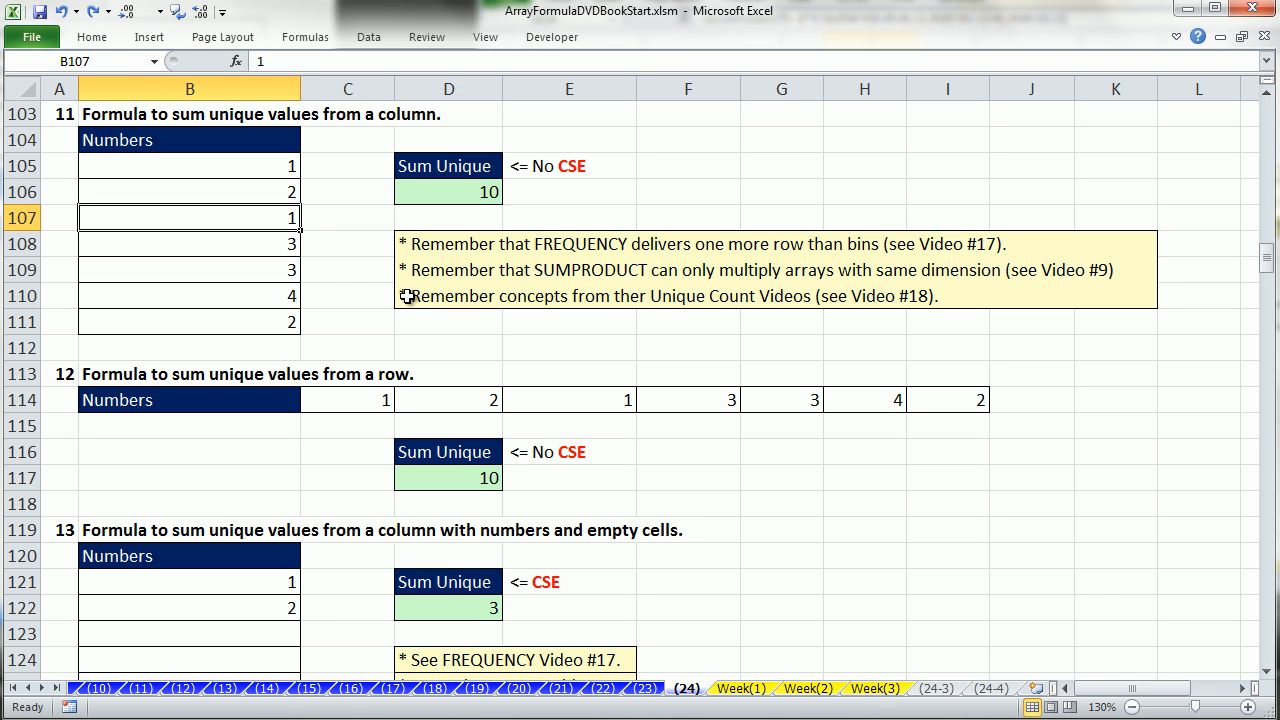
Open the formula in D122 and examine the data_array and bins_array arguments of its FREQUENCY function.
{"action": "left_click_drag", "start_coordinate": [1267, 676], "coordinate": [1267, 676]}
{"action": "left_click", "coordinate": [466, 190]}
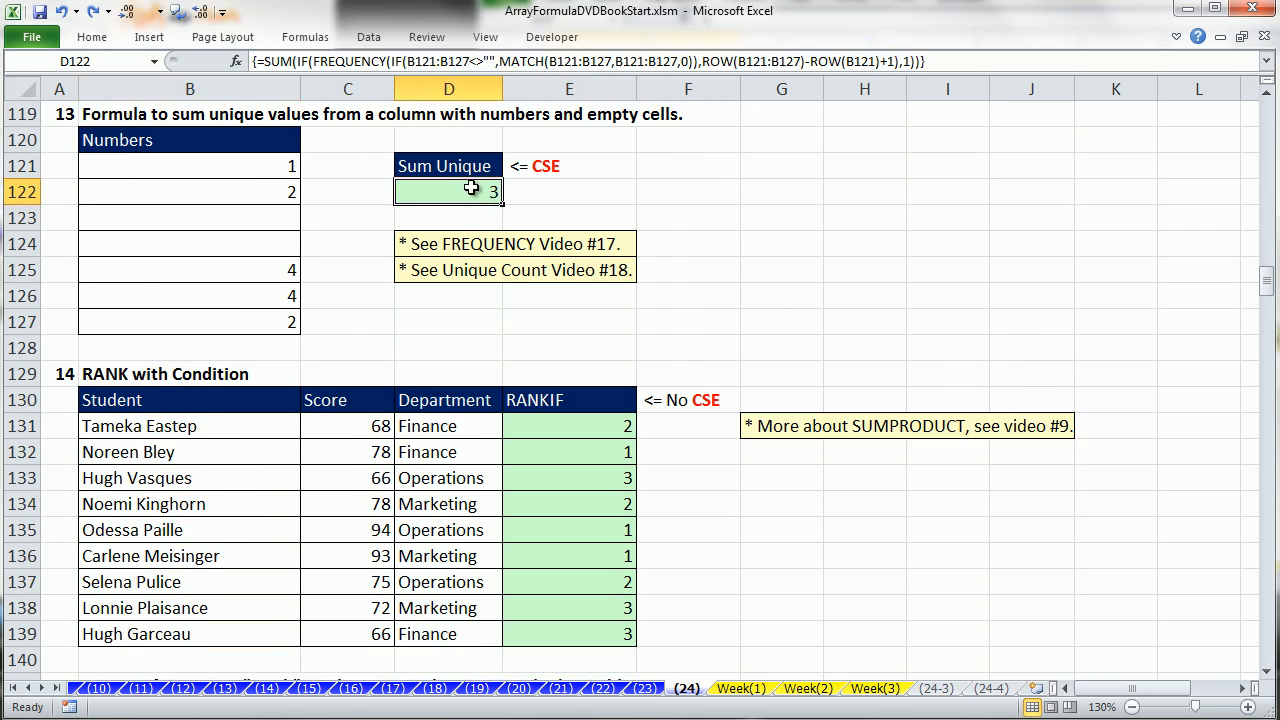
{"action": "double_click", "coordinate": [471, 191]}
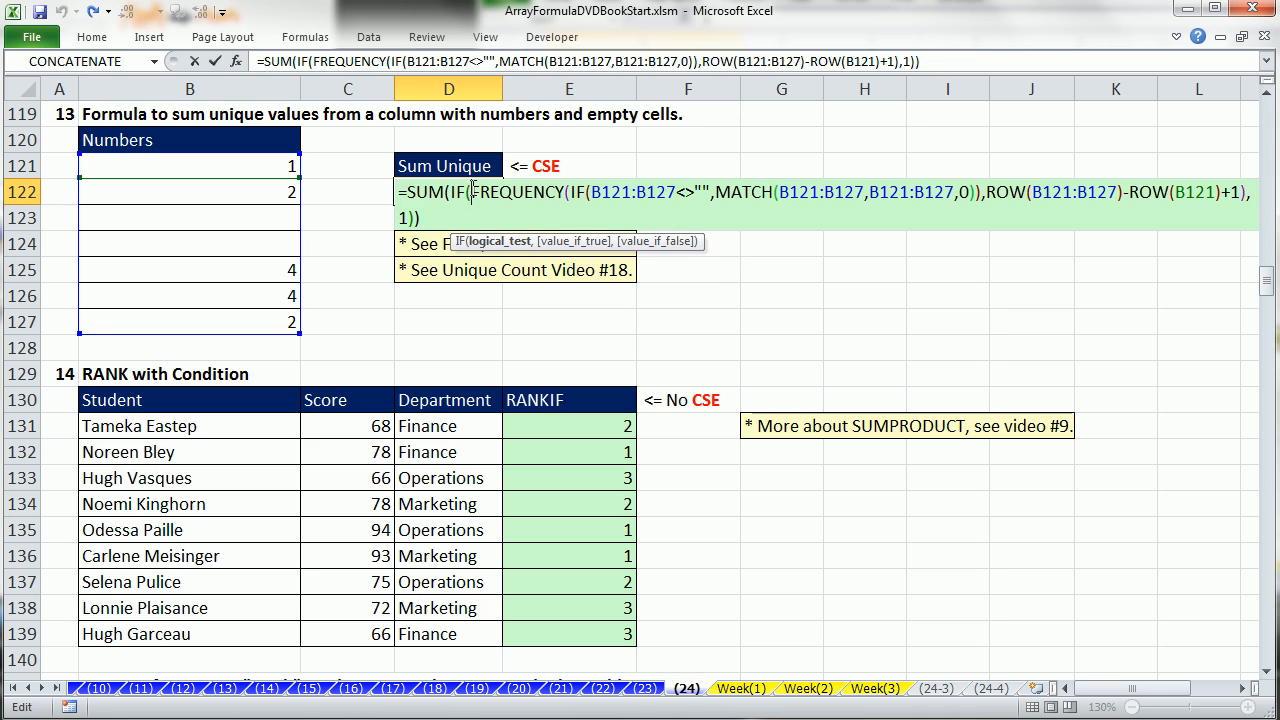
{"action": "left_click", "coordinate": [569, 191]}
{"action": "left_click", "coordinate": [573, 241]}
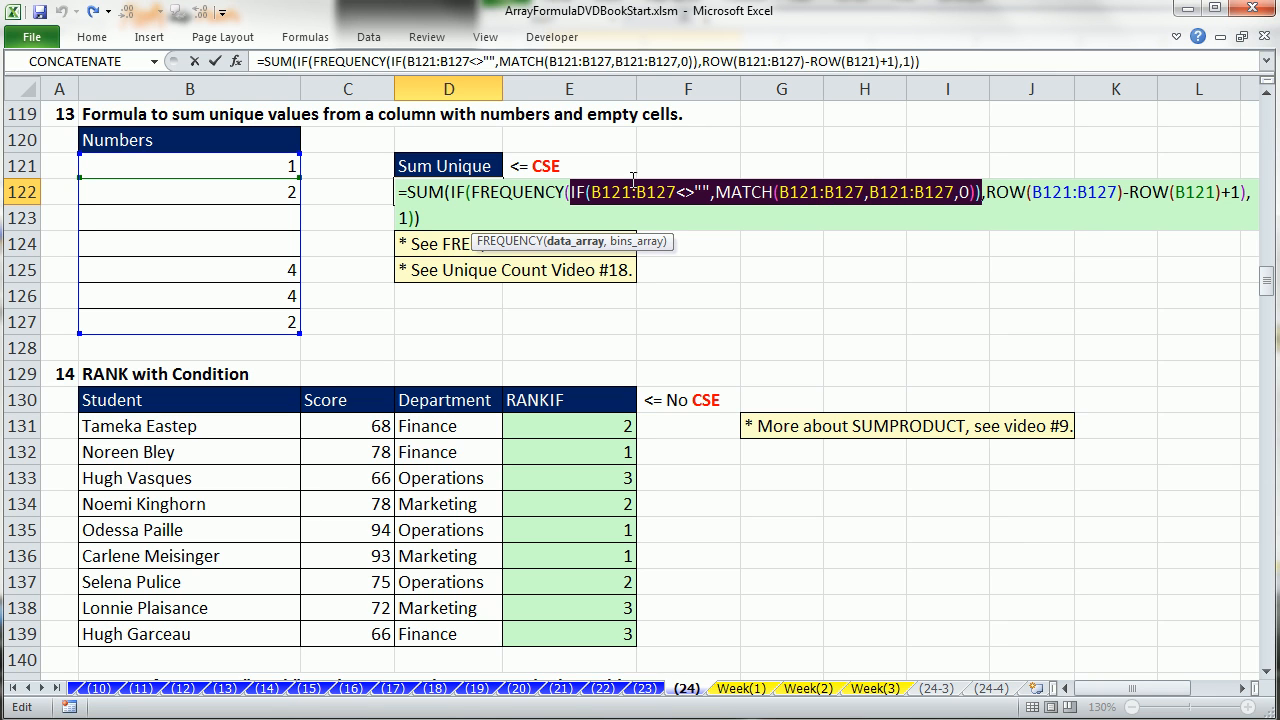
{"action": "left_click", "coordinate": [988, 200]}
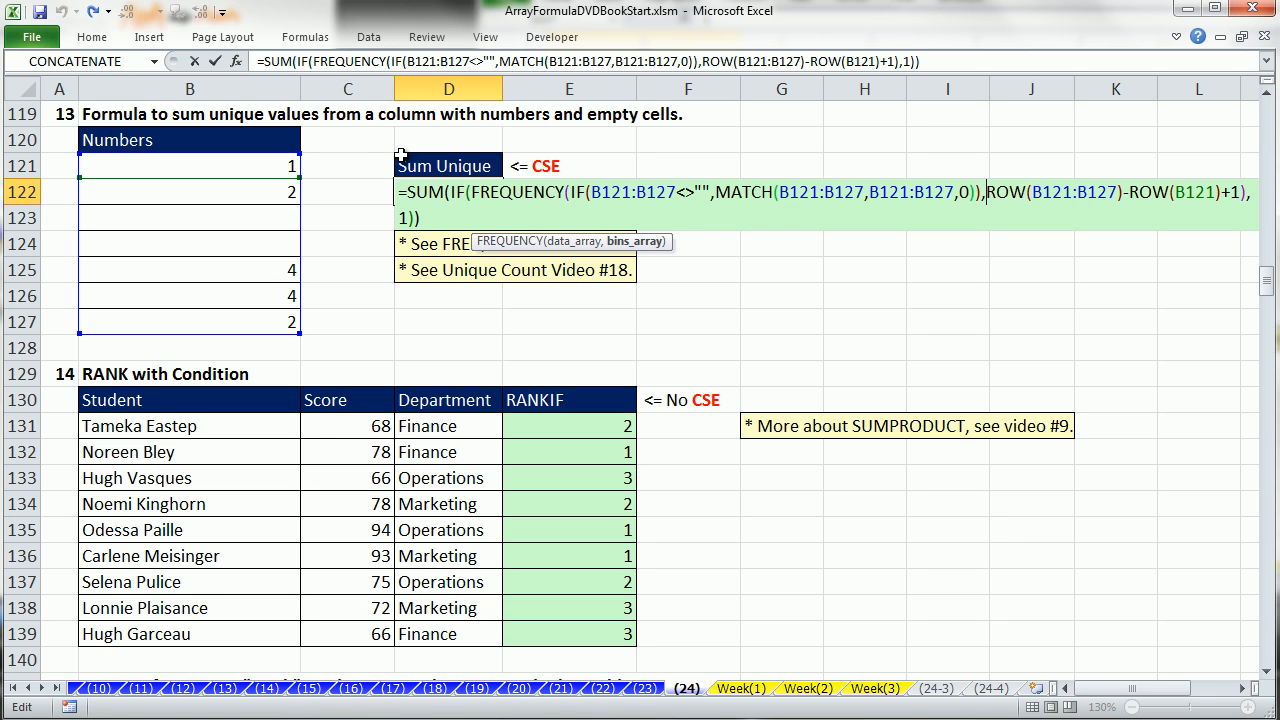
Evaluate the FREQUENCY logical test of the IF in D122 to check its array, and discard the evaluation.
{"action": "left_click", "coordinate": [474, 192]}
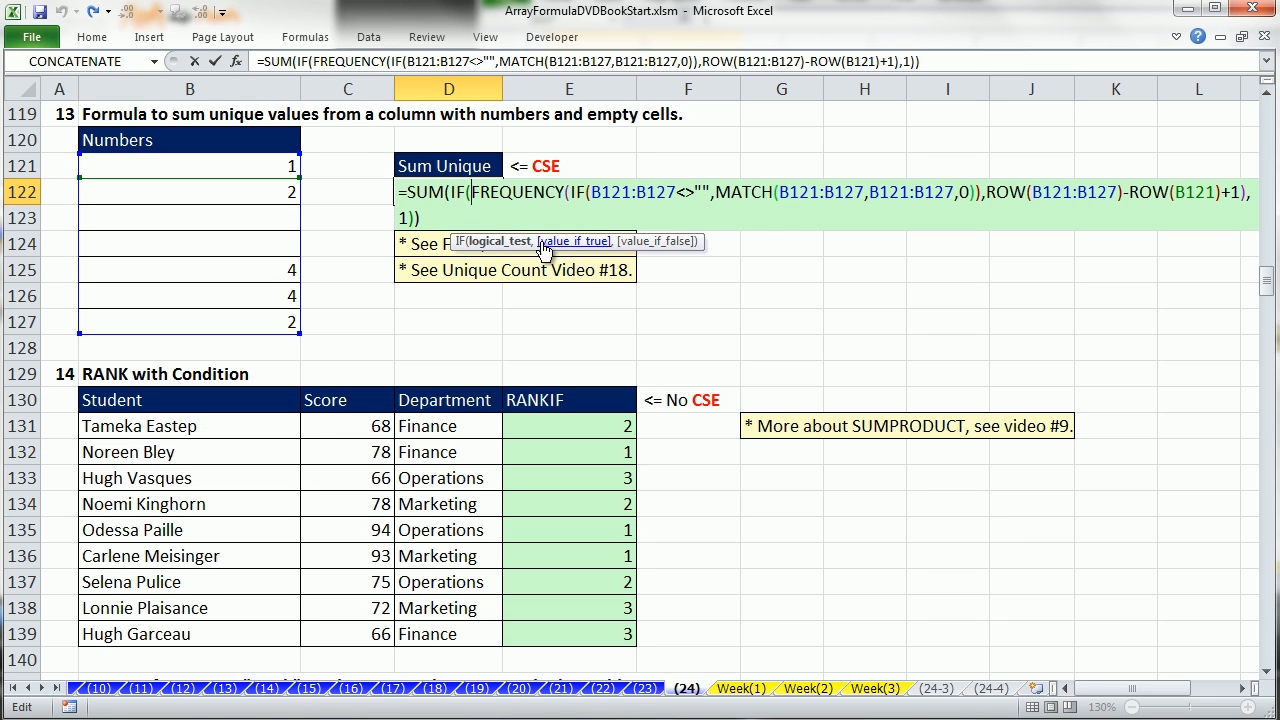
{"action": "left_click", "coordinate": [505, 241]}
{"action": "key", "text": "F9"}
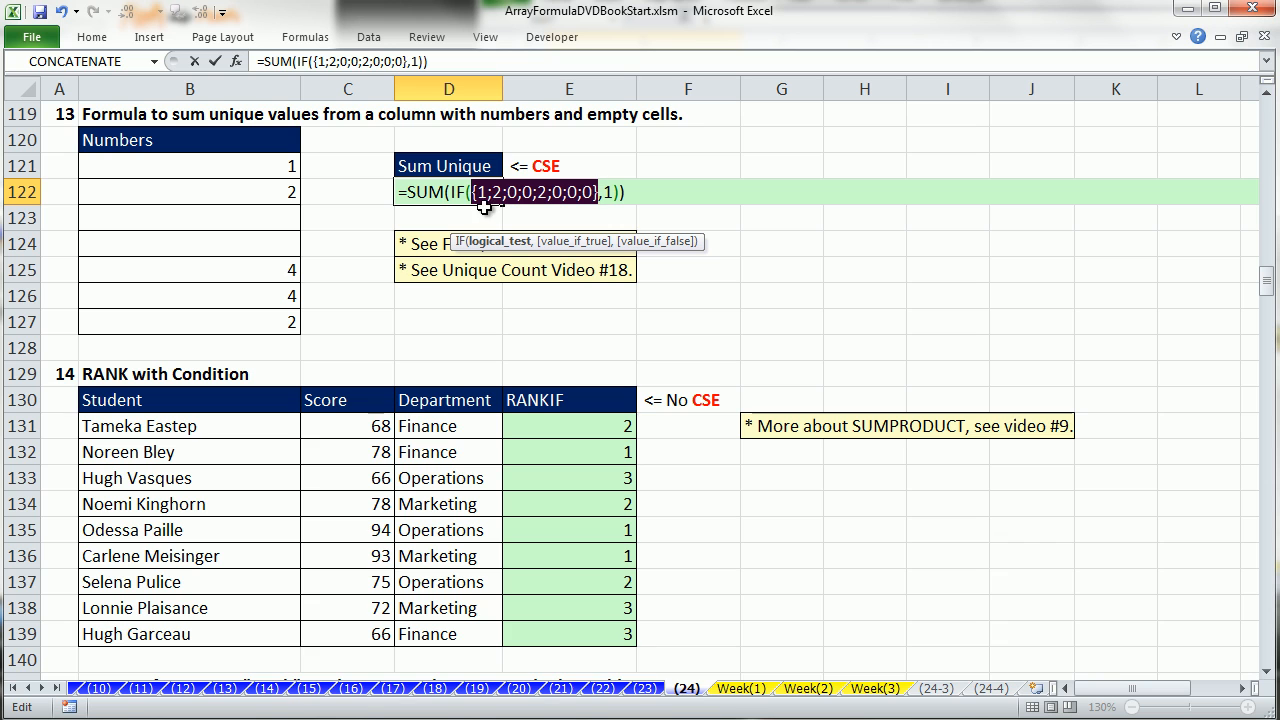
{"action": "left_click", "coordinate": [606, 197]}
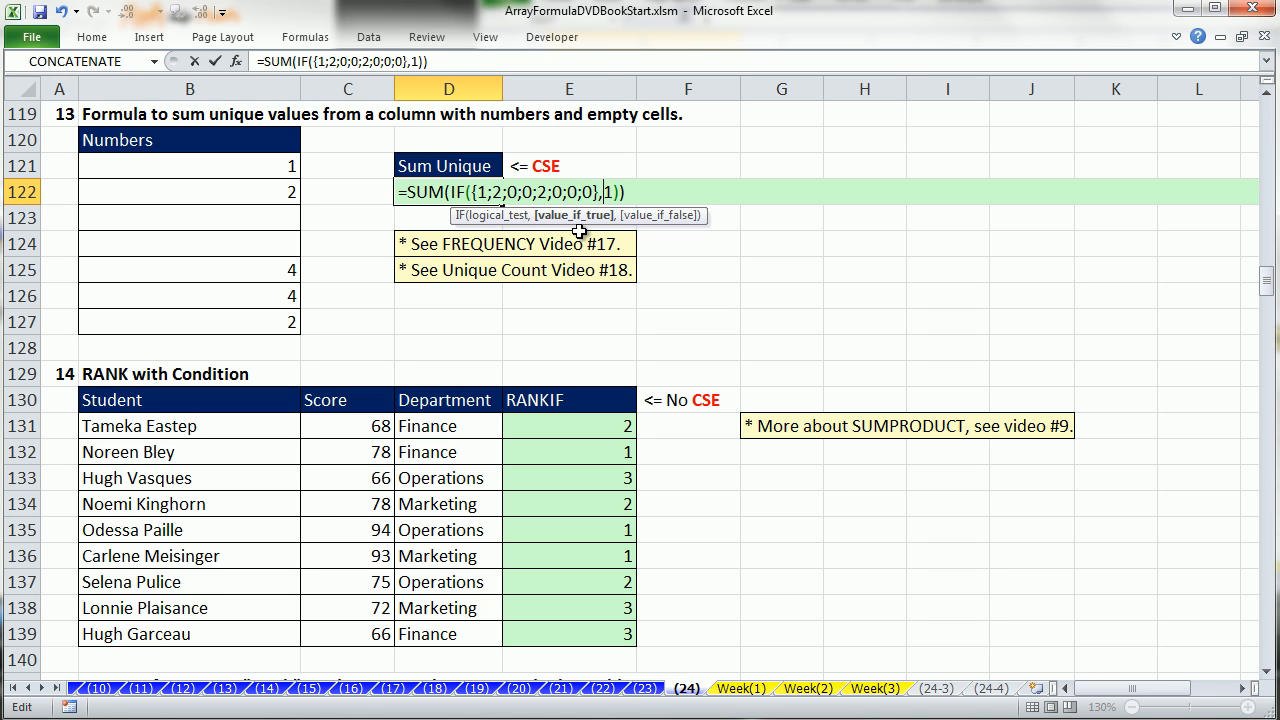
{"action": "key", "text": "Escape"}
Replace the IF function's value_if_true of 1 in D122 with the range B121:B127.
{"action": "key", "text": "F2"}
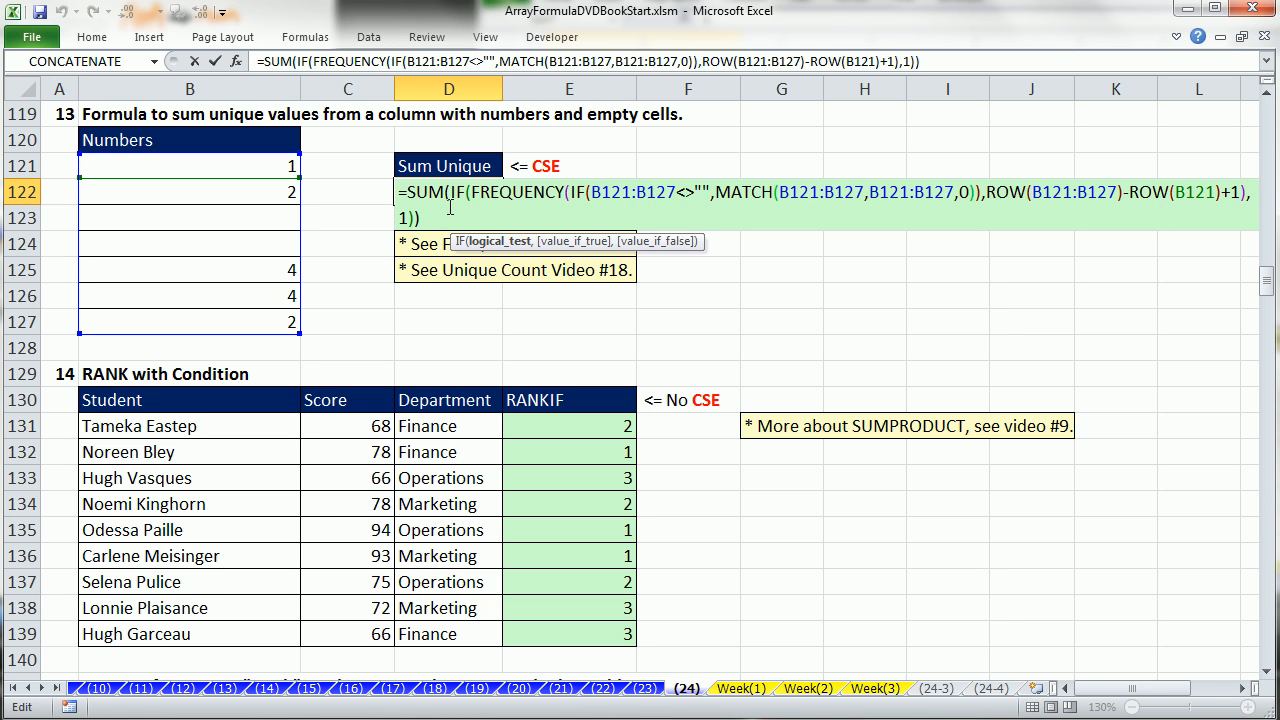
{"action": "double_click", "coordinate": [403, 218]}
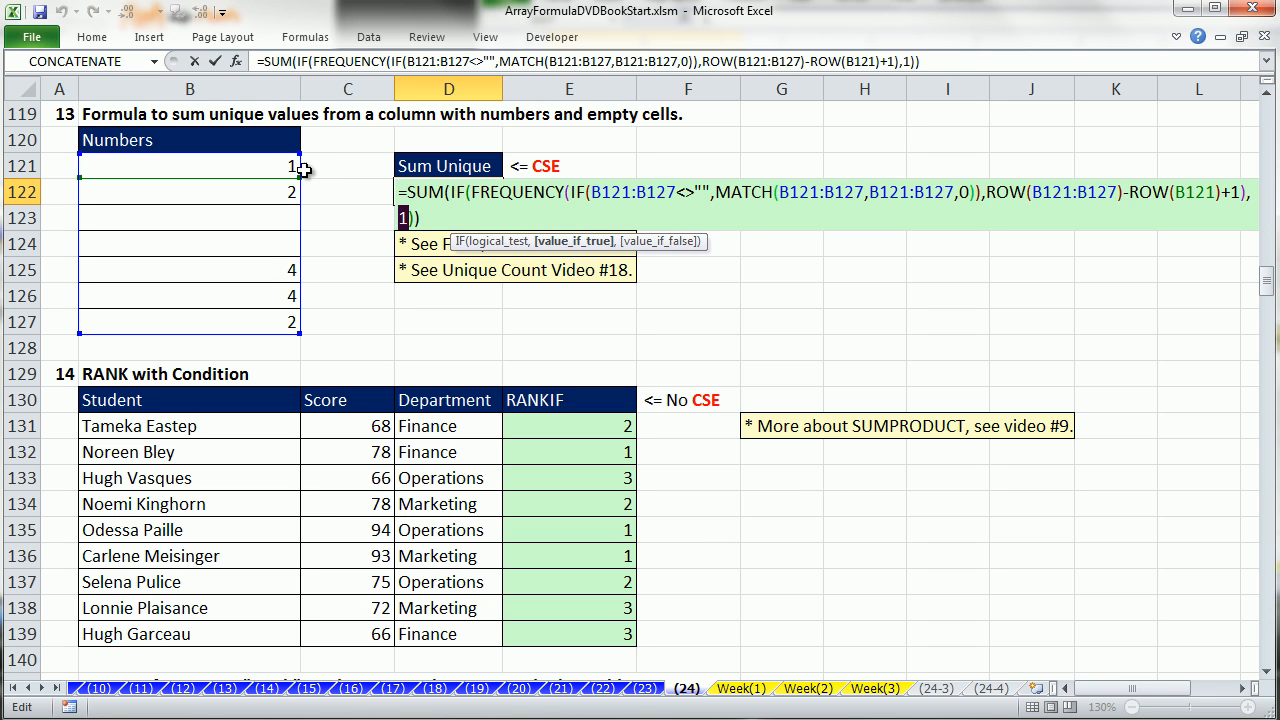
{"action": "left_click_drag", "start_coordinate": [262, 166], "coordinate": [270, 322]}
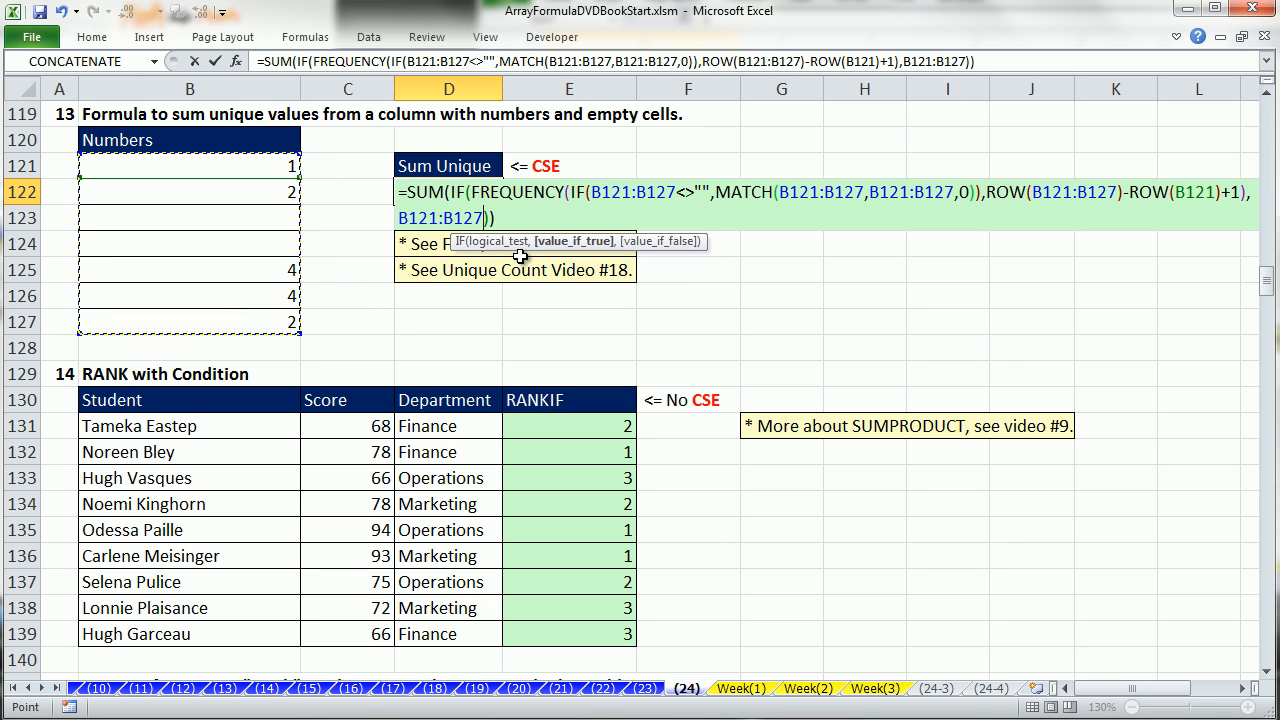
Enter the Sum Unique formula in D122 as an array formula over B121:B127, then reopen and re-enter it.
{"action": "key", "text": "ctrl+shift+Return"}
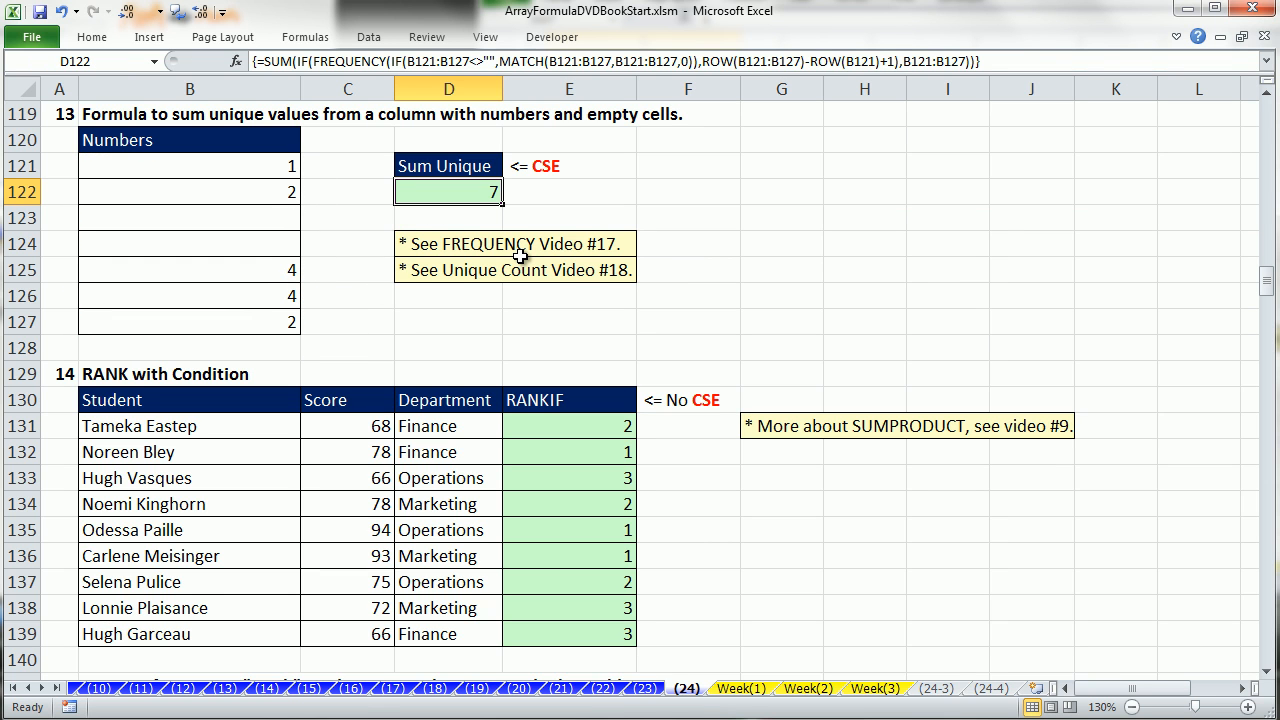
{"action": "double_click", "coordinate": [466, 192]}
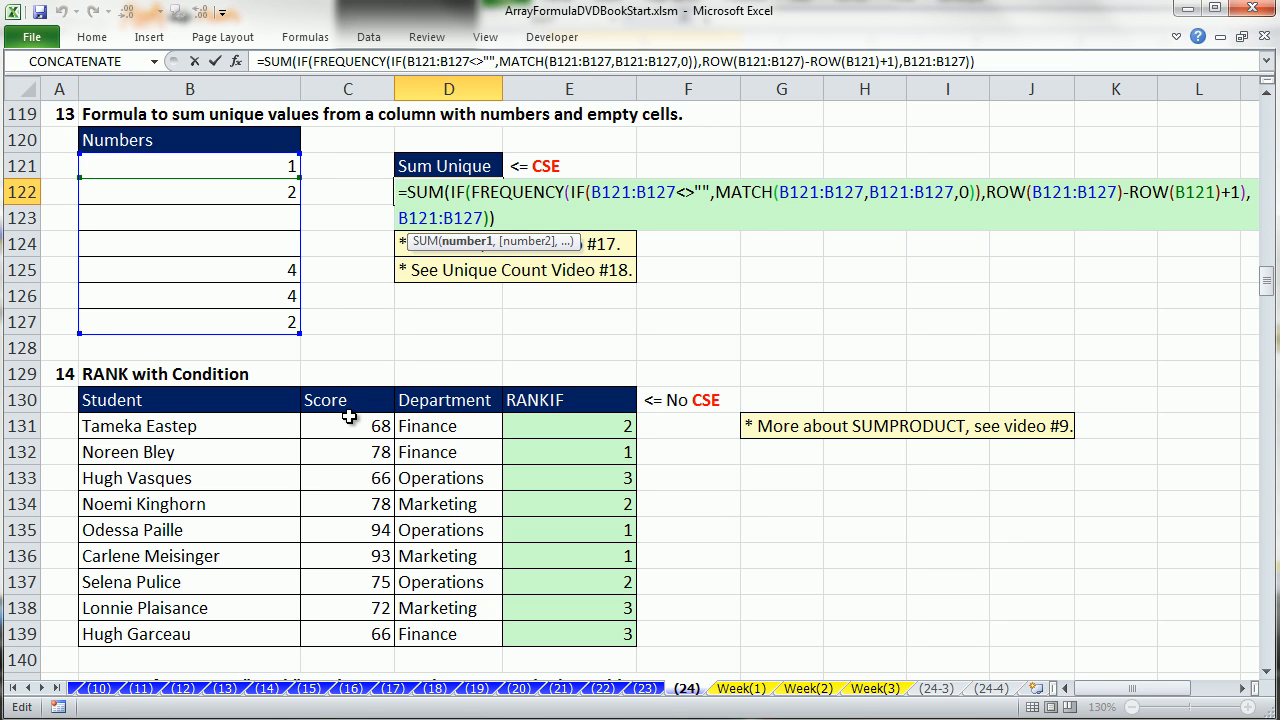
{"action": "key", "text": "ctrl+shift+Return"}
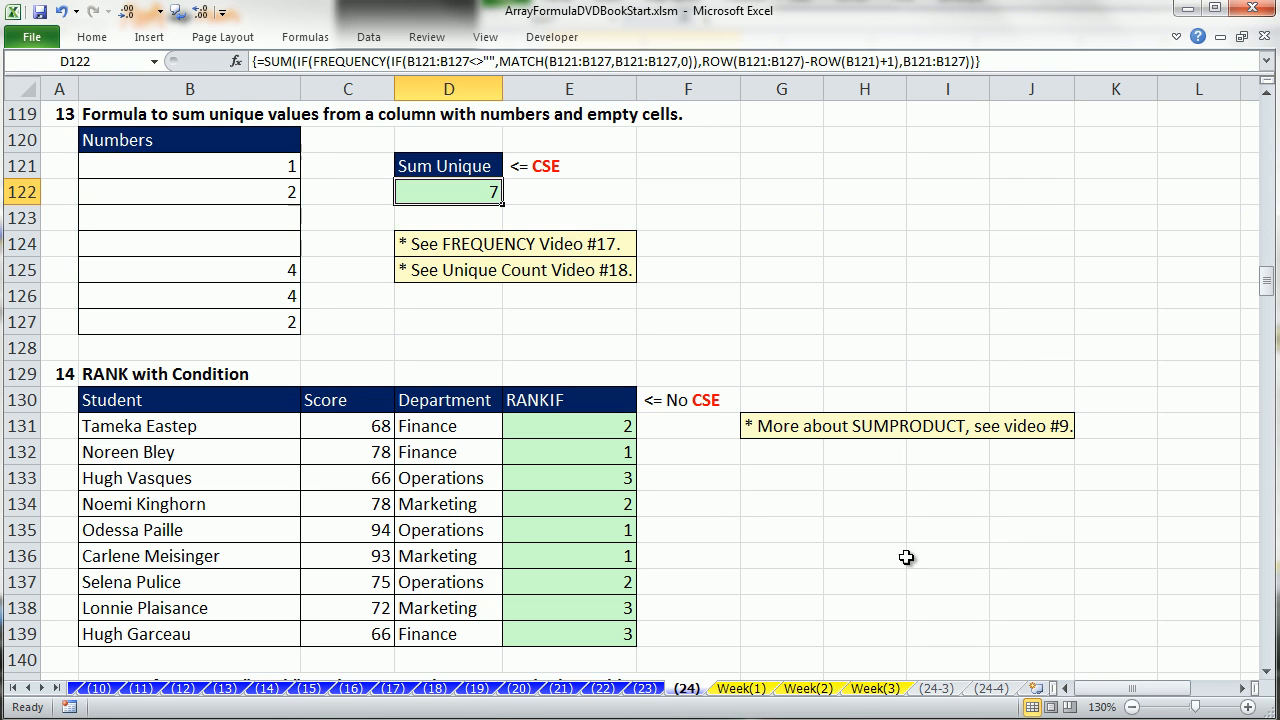
Examine the RANK with Condition table, comparing the Finance and Operations department entries and the Finance scores in column C.
{"action": "left_click", "coordinate": [1266, 673]}
{"action": "left_click_drag", "start_coordinate": [1267, 675], "coordinate": [1267, 675]}
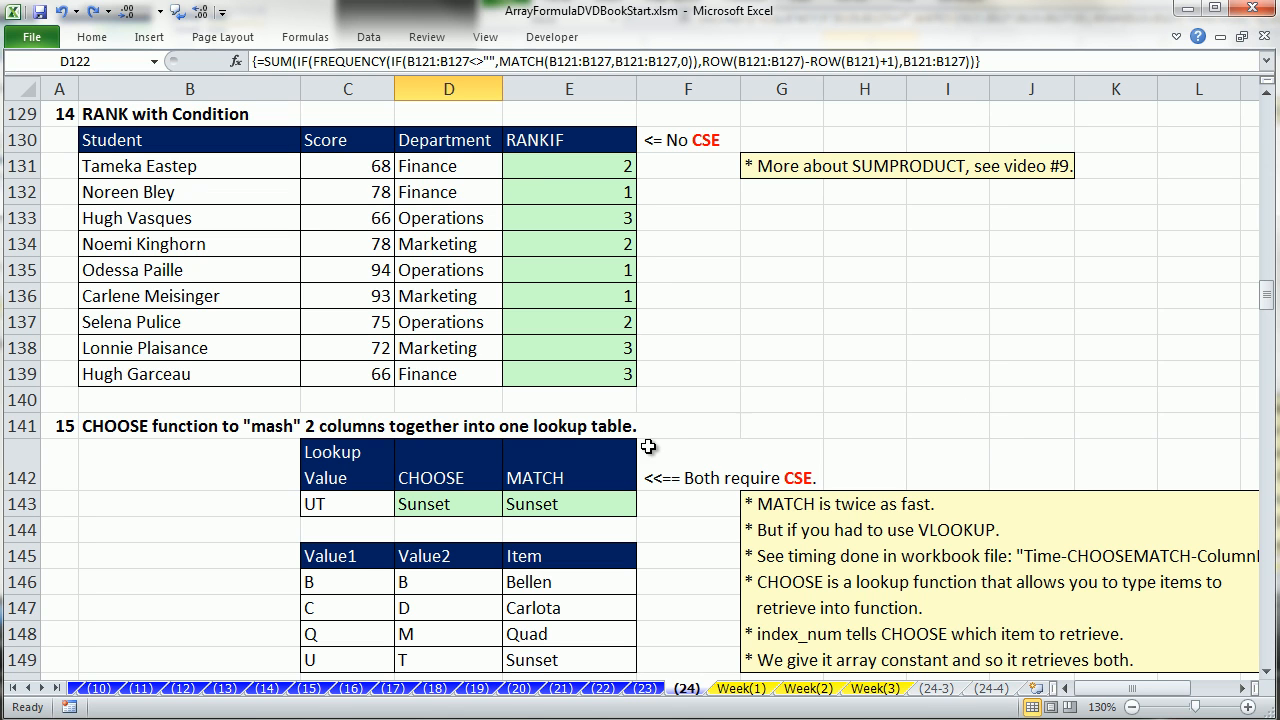
{"action": "left_click_drag", "start_coordinate": [427, 167], "coordinate": [428, 192]}
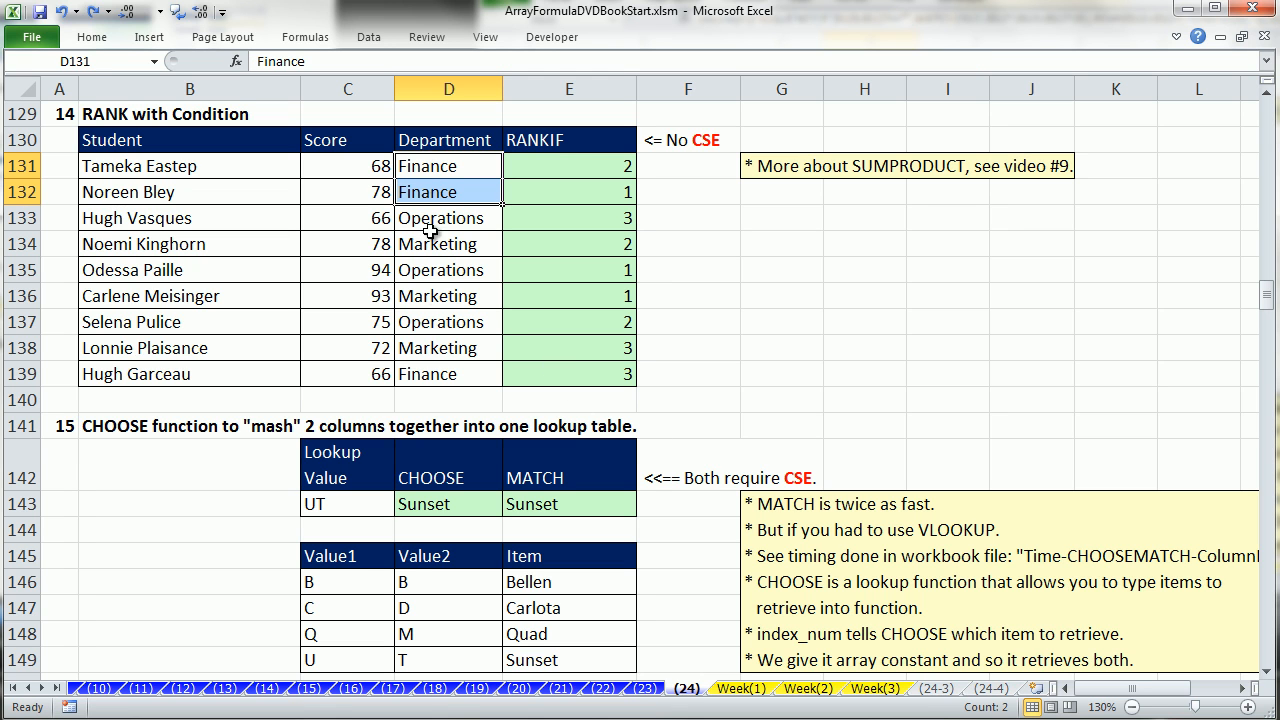
{"action": "left_click", "coordinate": [443, 370], "text": "ctrl"}
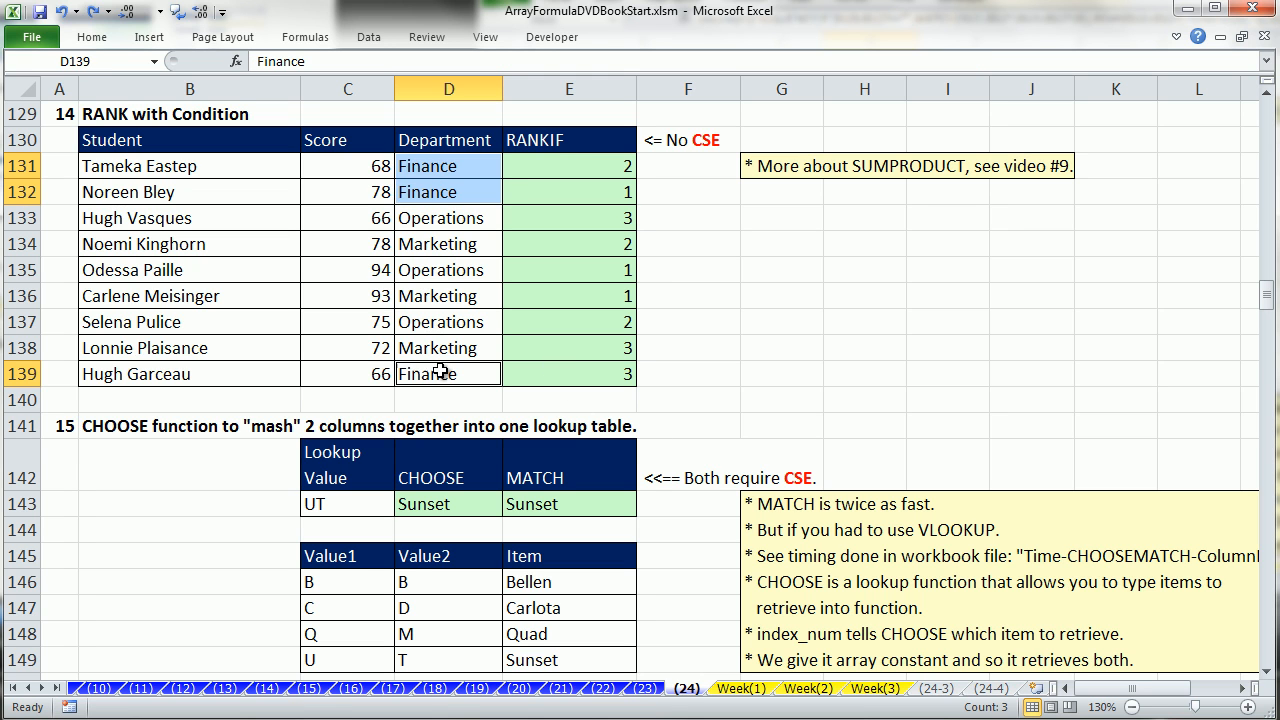
{"action": "left_click", "coordinate": [442, 222]}
{"action": "left_click", "coordinate": [440, 270], "text": "ctrl"}
{"action": "left_click", "coordinate": [442, 324], "text": "ctrl"}
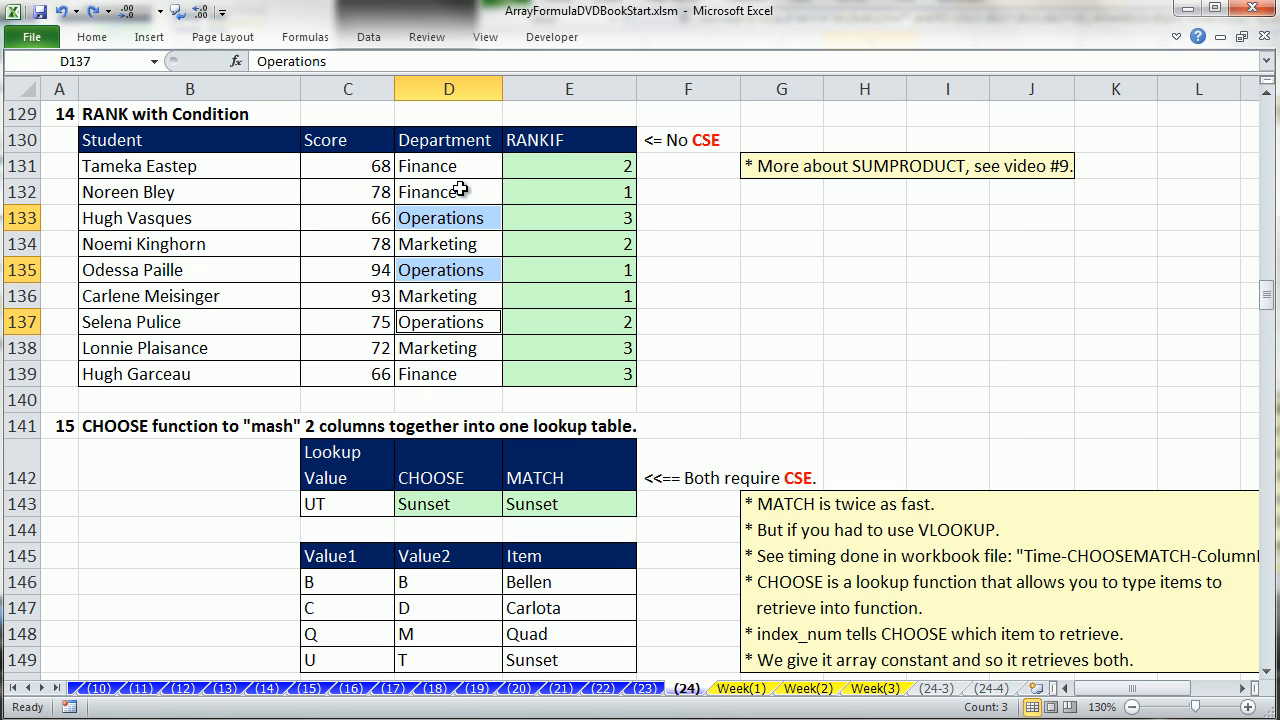
{"action": "left_click_drag", "start_coordinate": [455, 172], "coordinate": [455, 195]}
{"action": "left_click", "coordinate": [448, 376], "text": "ctrl"}
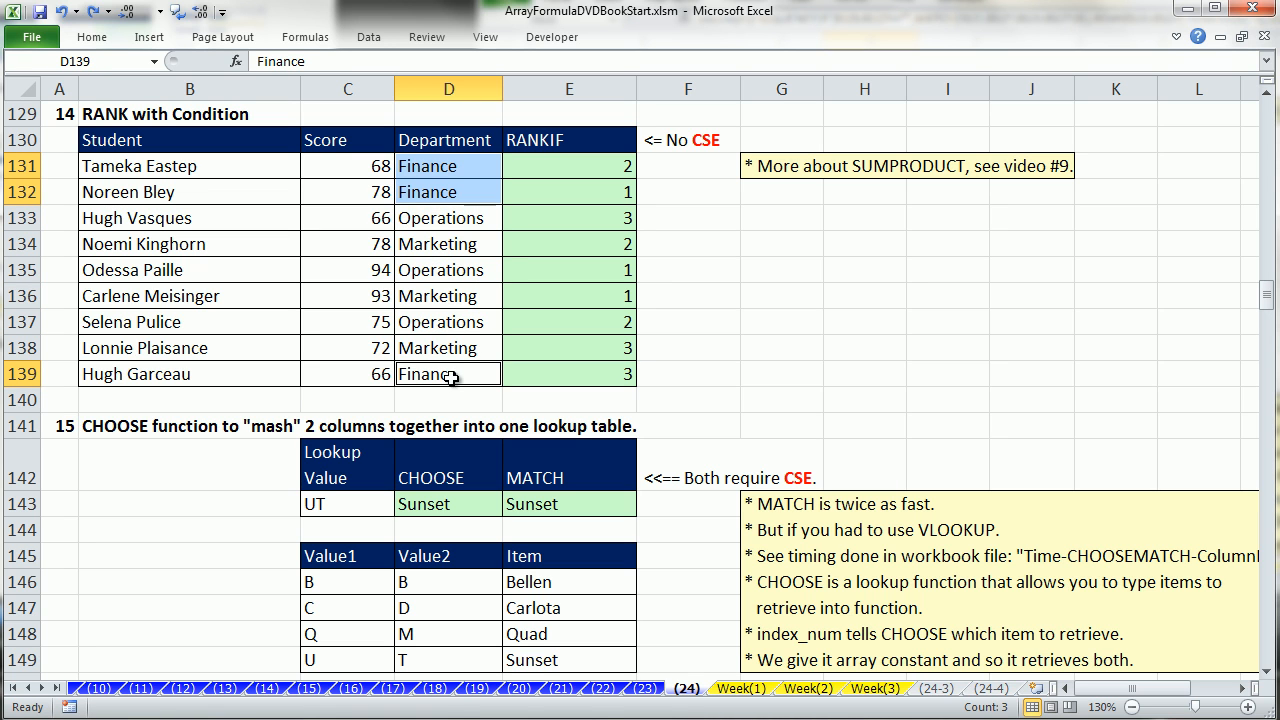
{"action": "left_click_drag", "start_coordinate": [385, 168], "coordinate": [380, 188]}
{"action": "left_click", "coordinate": [380, 374], "text": "ctrl"}
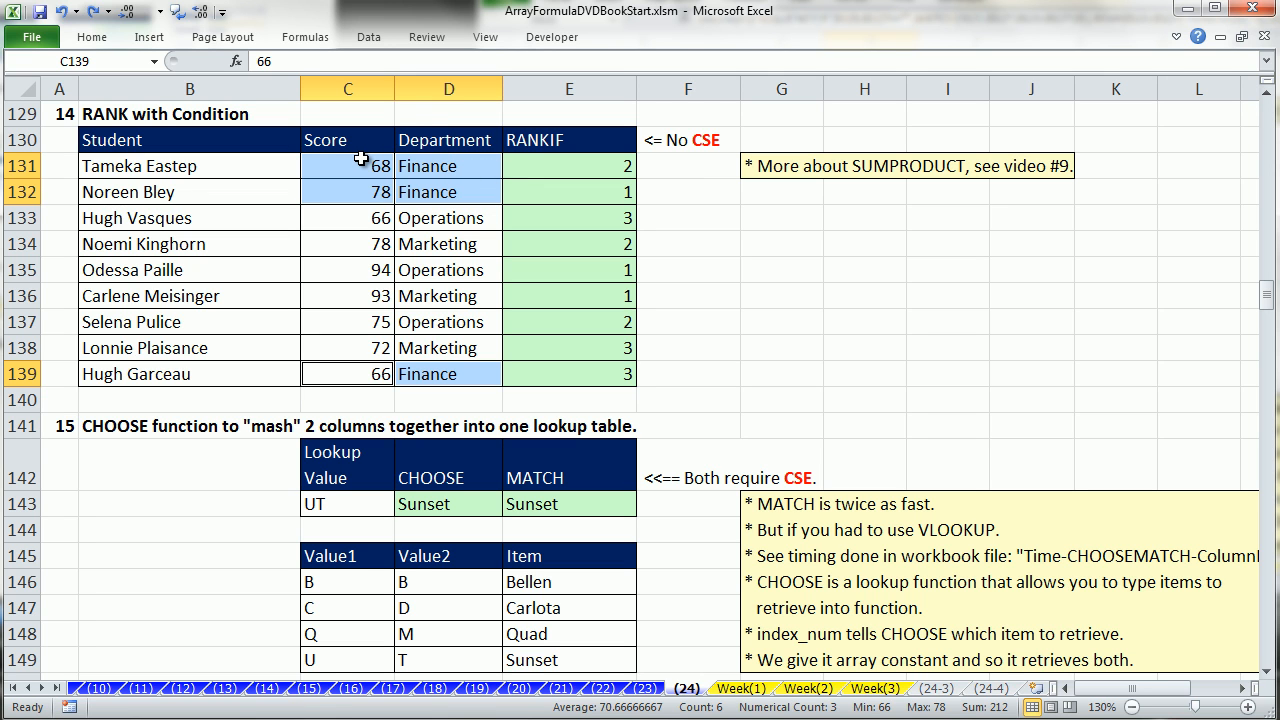
Clear the RANKIF results in E131:E139 and begin a SUMPRODUCT formula in E131 with the department condition --($D$131:$D$139=D131).
{"action": "left_click_drag", "start_coordinate": [618, 166], "coordinate": [598, 367]}
{"action": "key", "text": "Delete"}
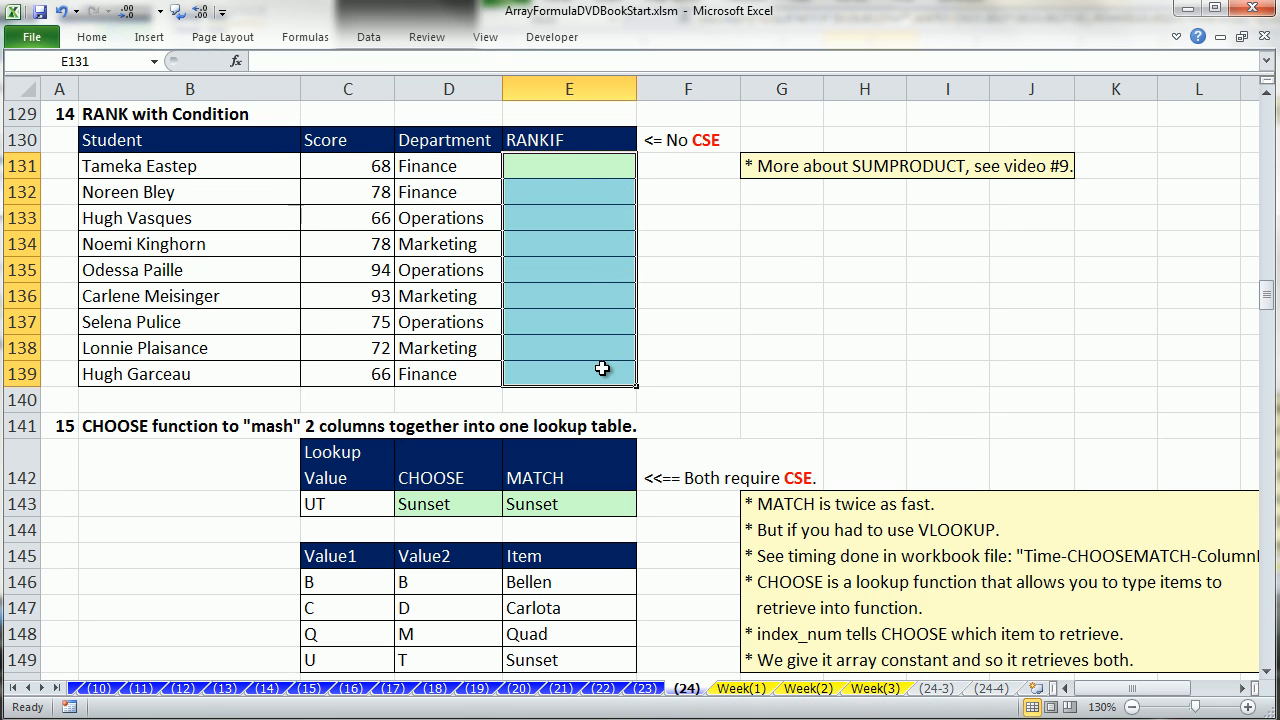
{"action": "left_click", "coordinate": [568, 168]}
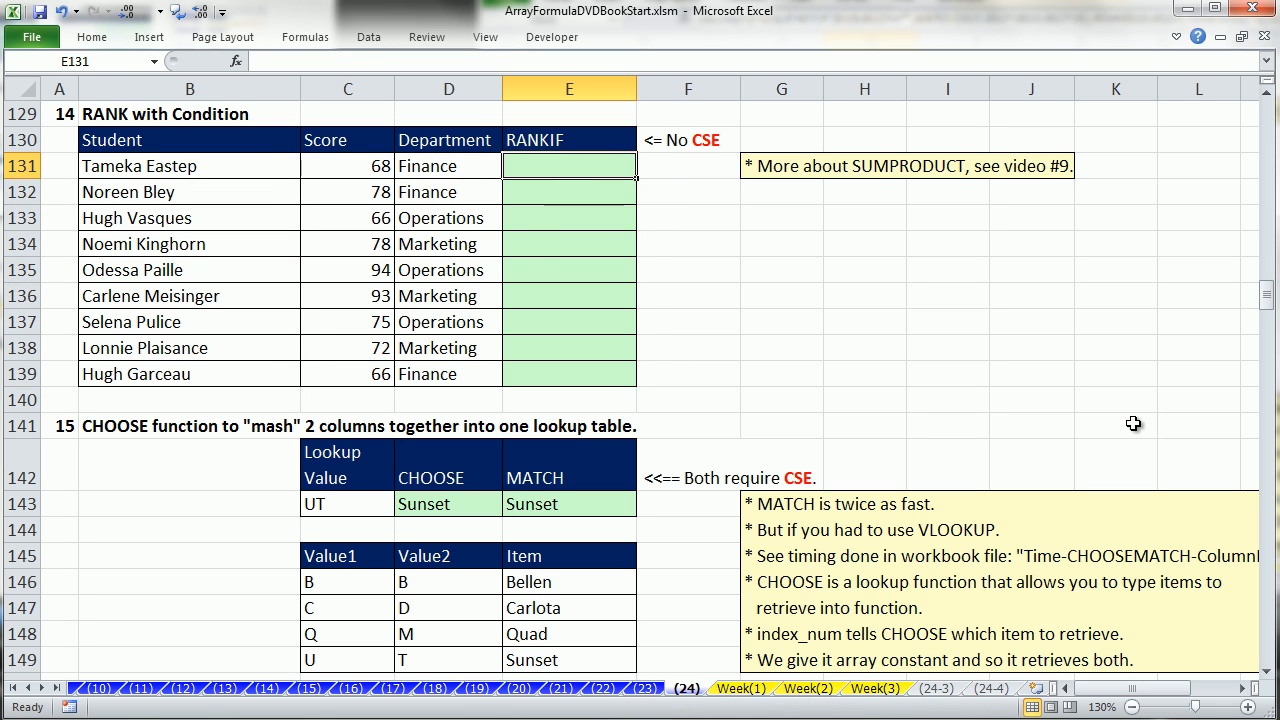
{"action": "type", "text": "=sump"}
{"action": "key", "text": "Tab"}
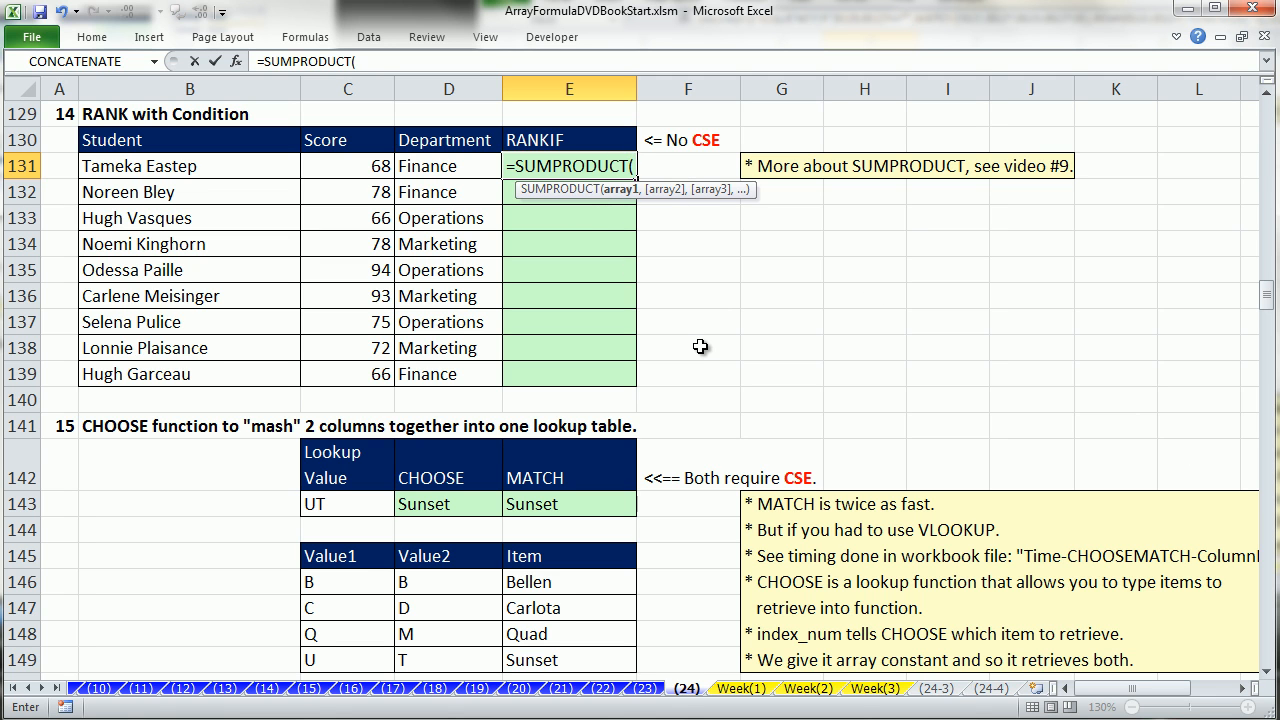
{"action": "type", "text": "--("}
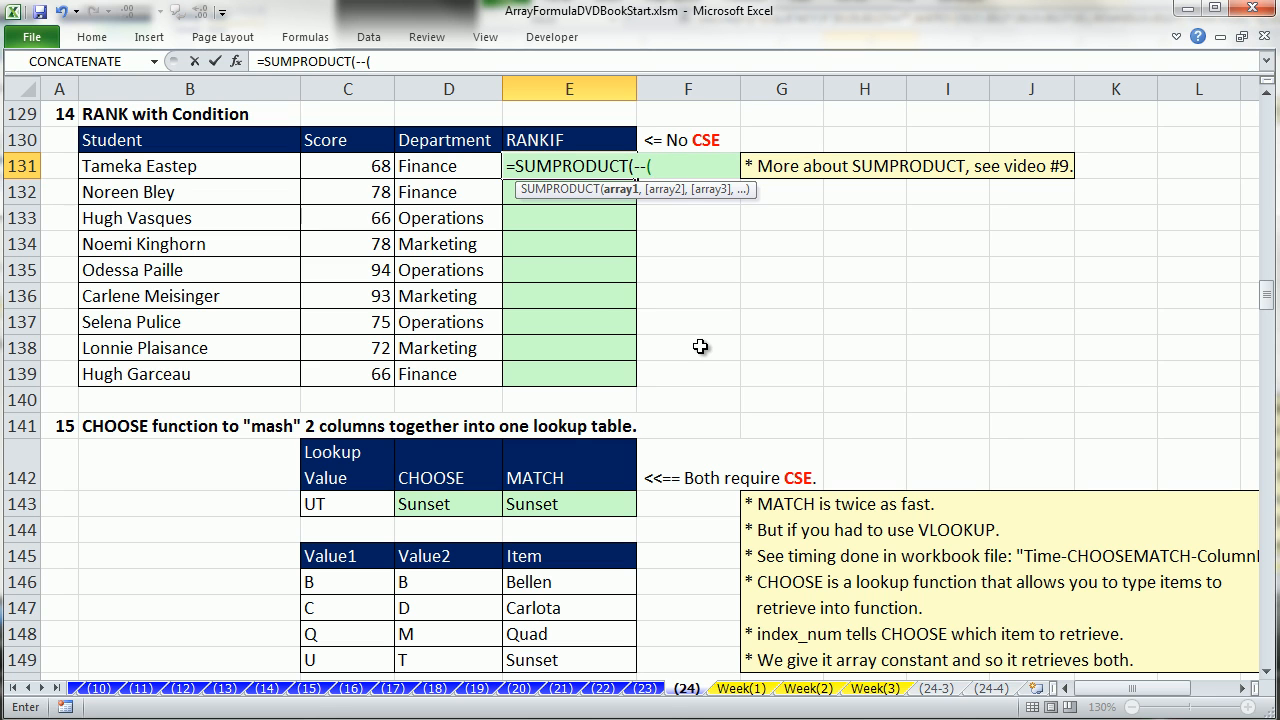
{"action": "left_click_drag", "start_coordinate": [421, 167], "coordinate": [456, 372]}
{"action": "key", "text": "F4"}
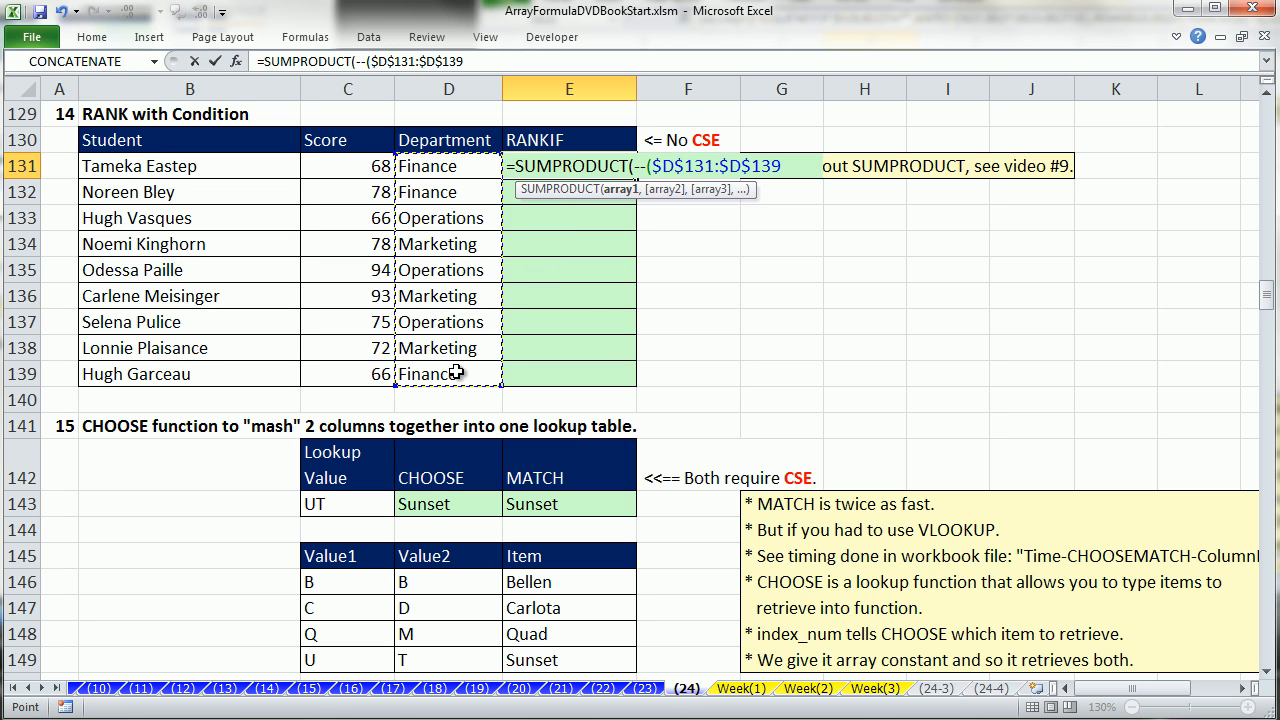
{"action": "type", "text": "="}
{"action": "left_click", "coordinate": [440, 168]}
{"action": "type", "text": ")"}
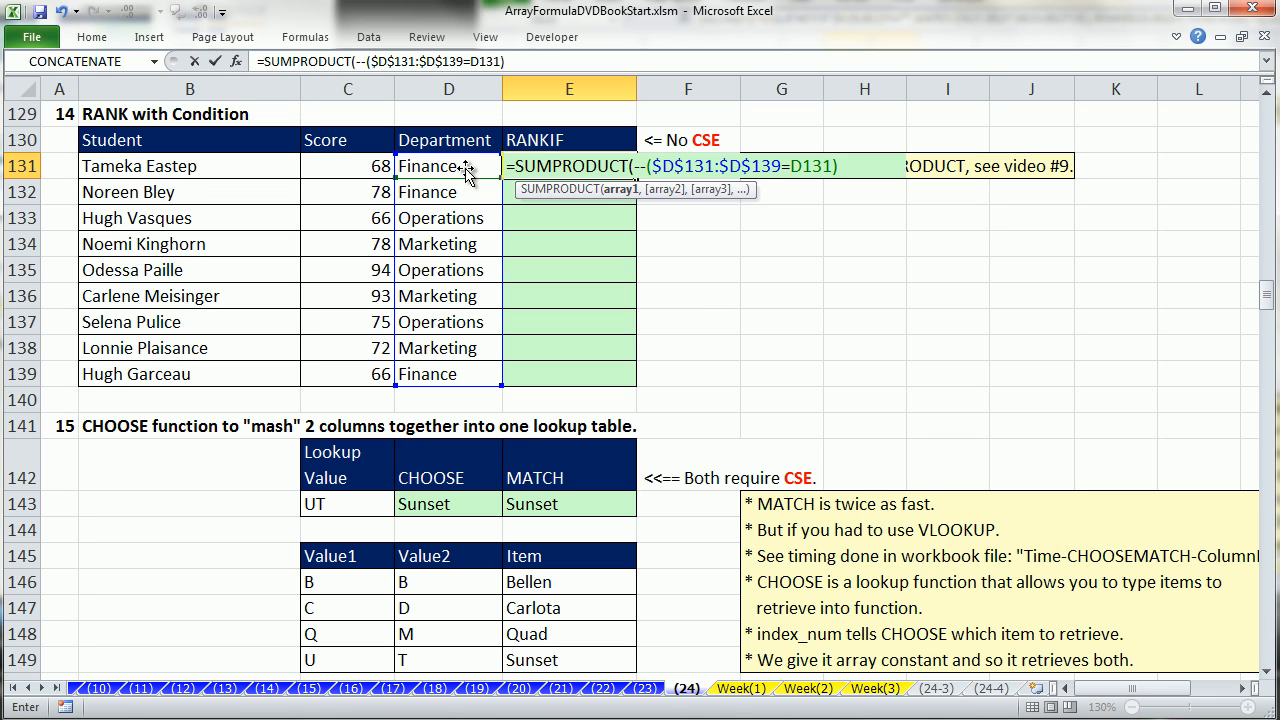
Evaluate the department condition inside the E131 formula to inspect its array, and restore the original expression.
{"action": "left_click_drag", "start_coordinate": [863, 165], "coordinate": [636, 162]}
{"action": "key", "text": "F9"}
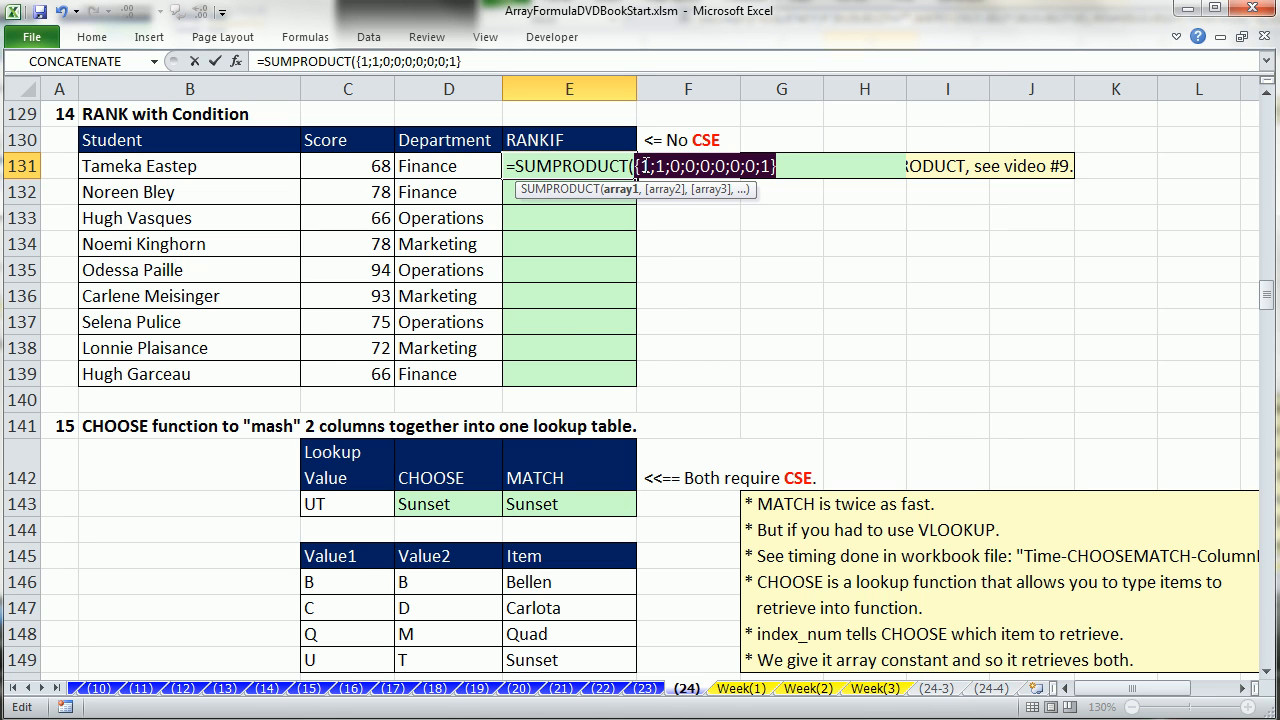
{"action": "key", "text": "ctrl+z"}
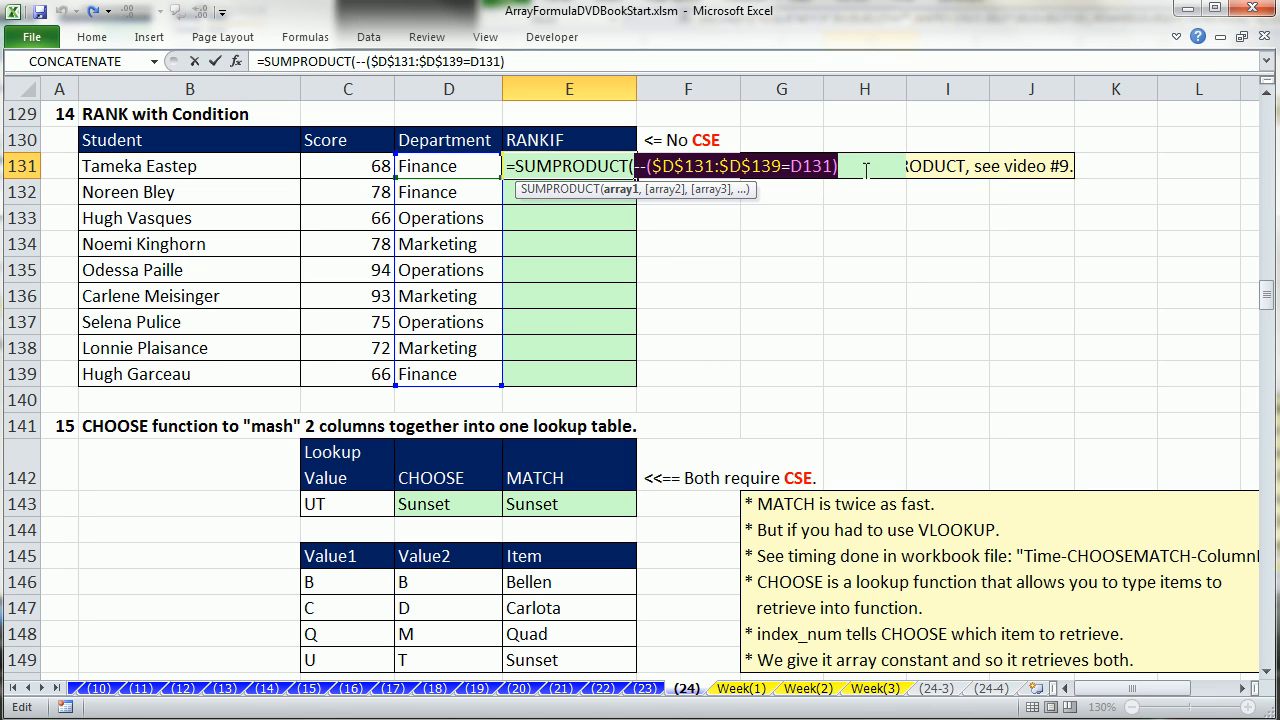
{"action": "left_click", "coordinate": [856, 170]}
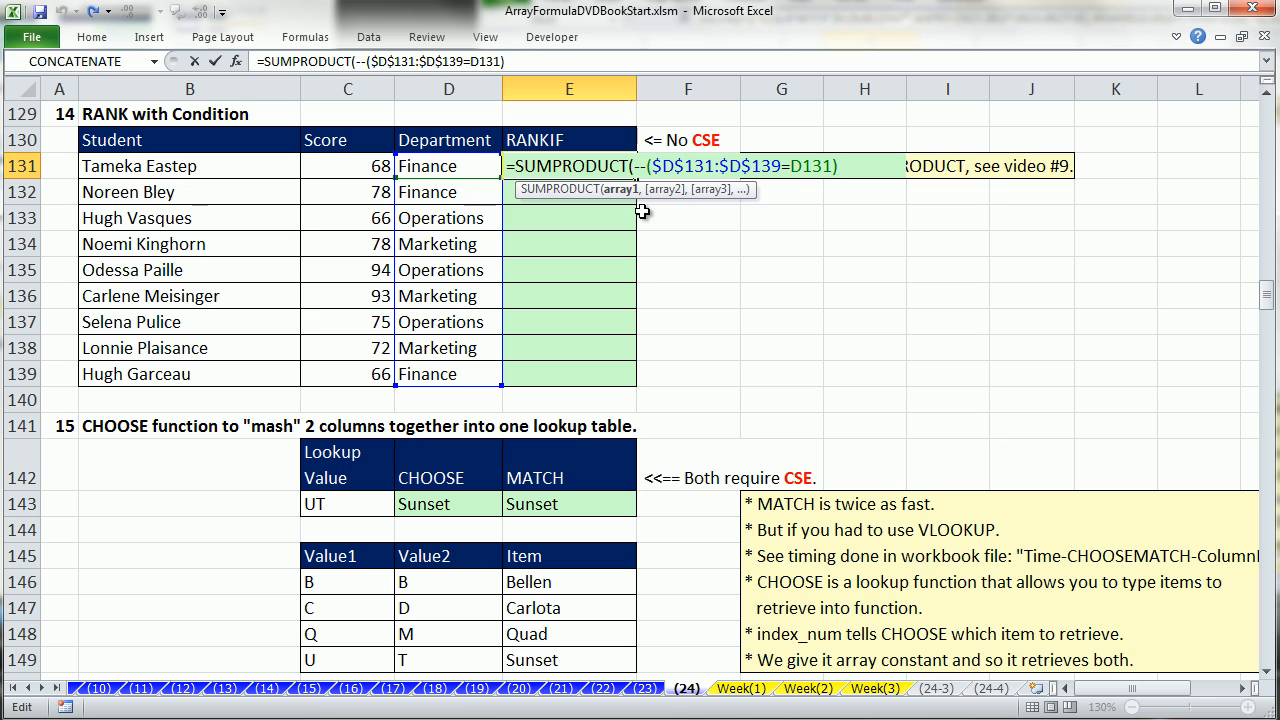
Add the score condition --($C$131:$C$139>C131) to the SUMPRODUCT in E131, enter the formula, and fill it down through E139.
{"action": "type", "text": ",--("}
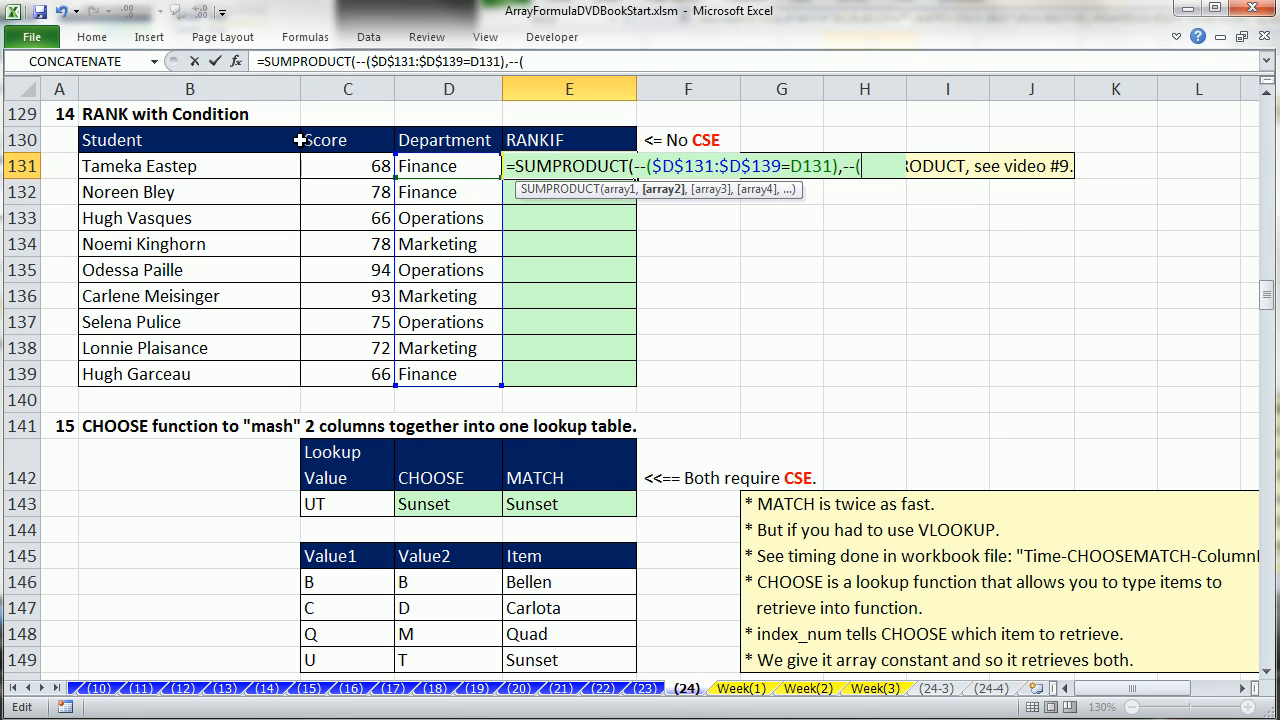
{"action": "left_click_drag", "start_coordinate": [326, 166], "coordinate": [352, 374]}
{"action": "key", "text": "F4"}
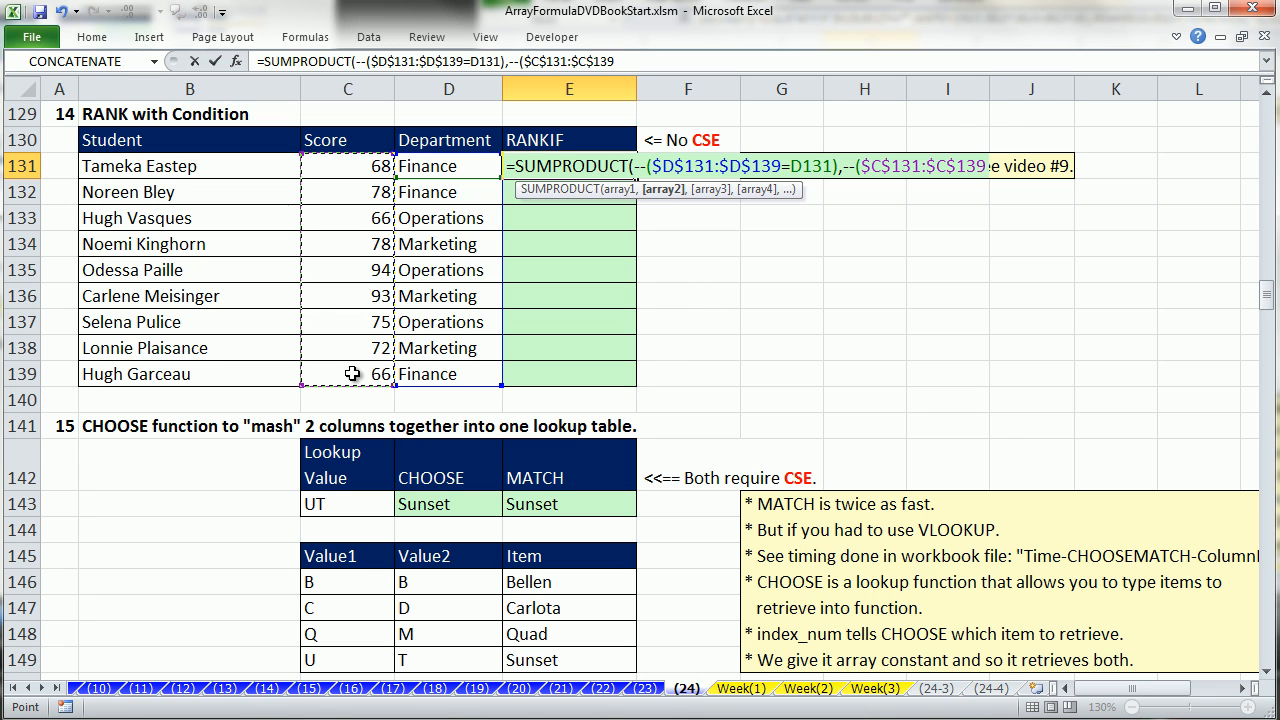
{"action": "type", "text": ">"}
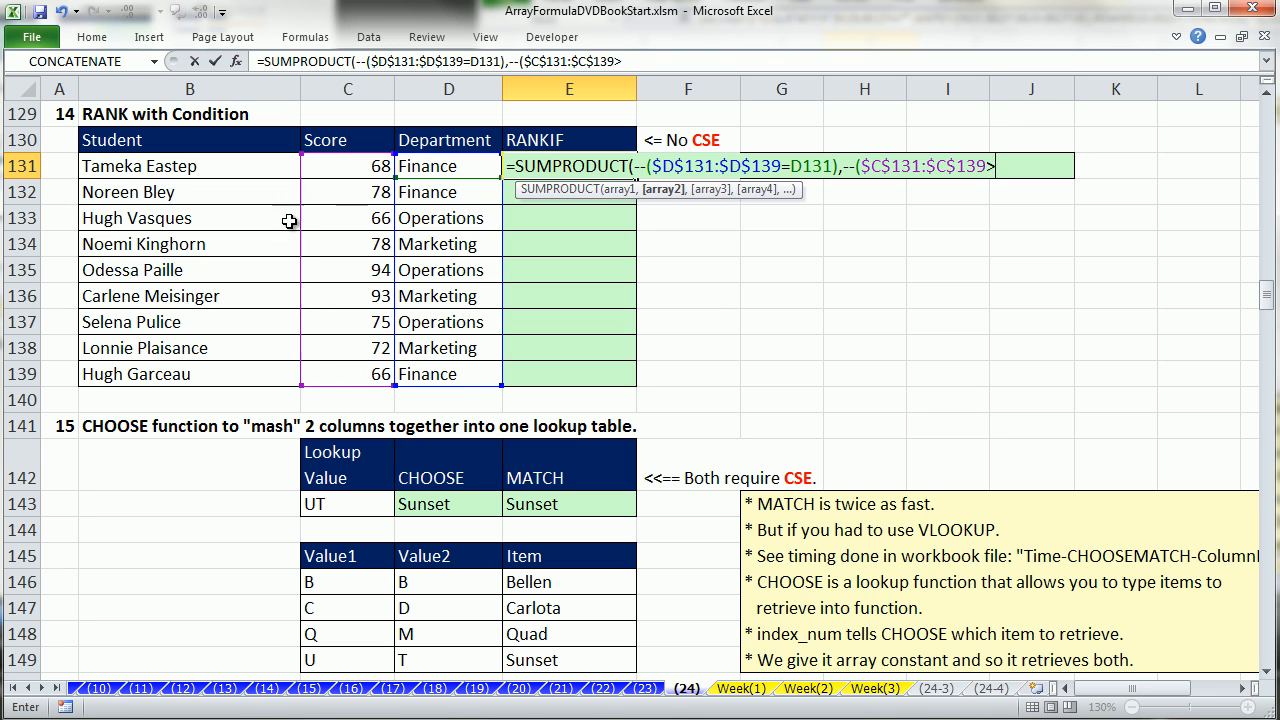
{"action": "left_click", "coordinate": [343, 166]}
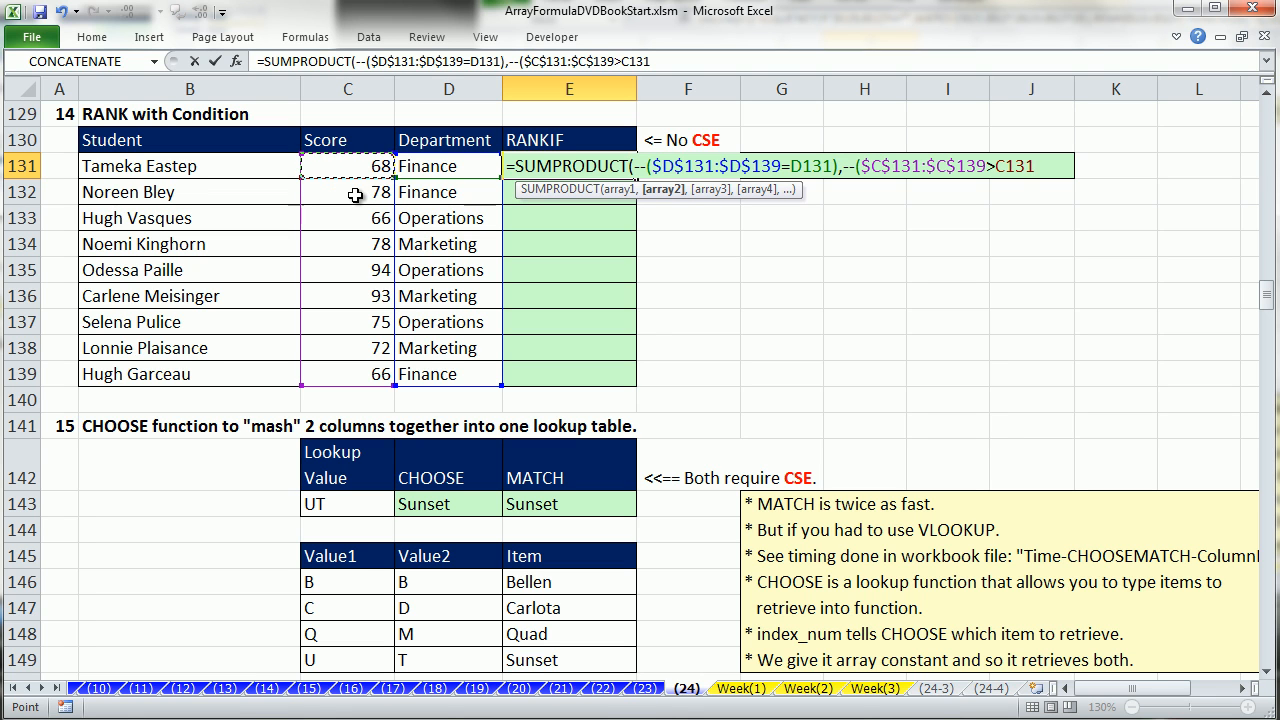
{"action": "type", "text": ")"}
{"action": "key", "text": "ctrl+Return"}
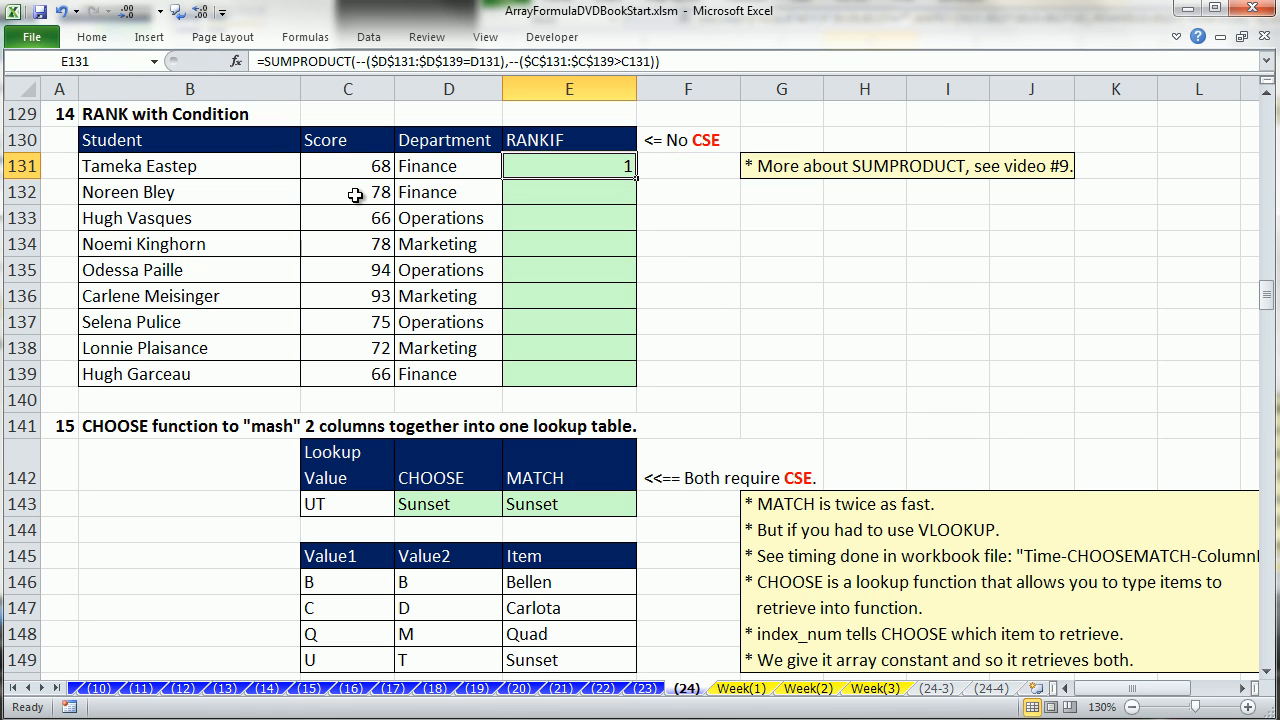
{"action": "left_click_drag", "start_coordinate": [636, 182], "coordinate": [583, 376]}
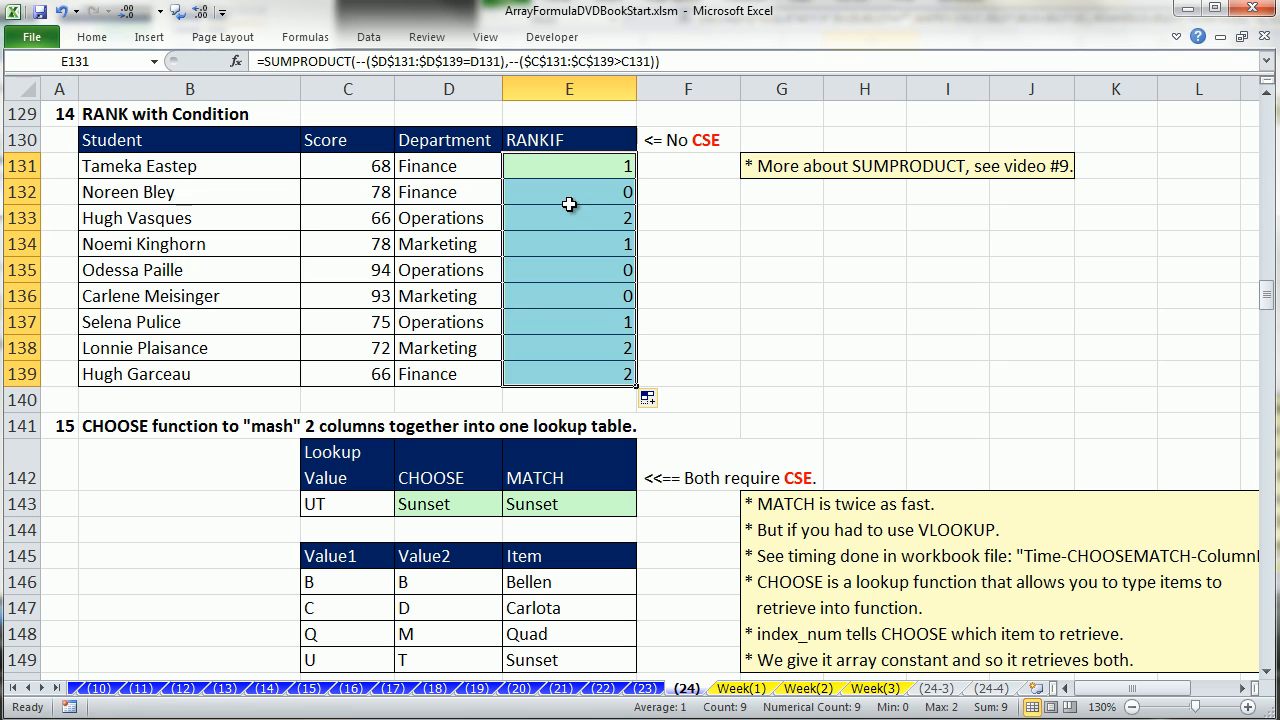
Append +1 to the SUMPRODUCT formula in E131 and fill the revised formula down through E139.
{"action": "left_click", "coordinate": [565, 195]}
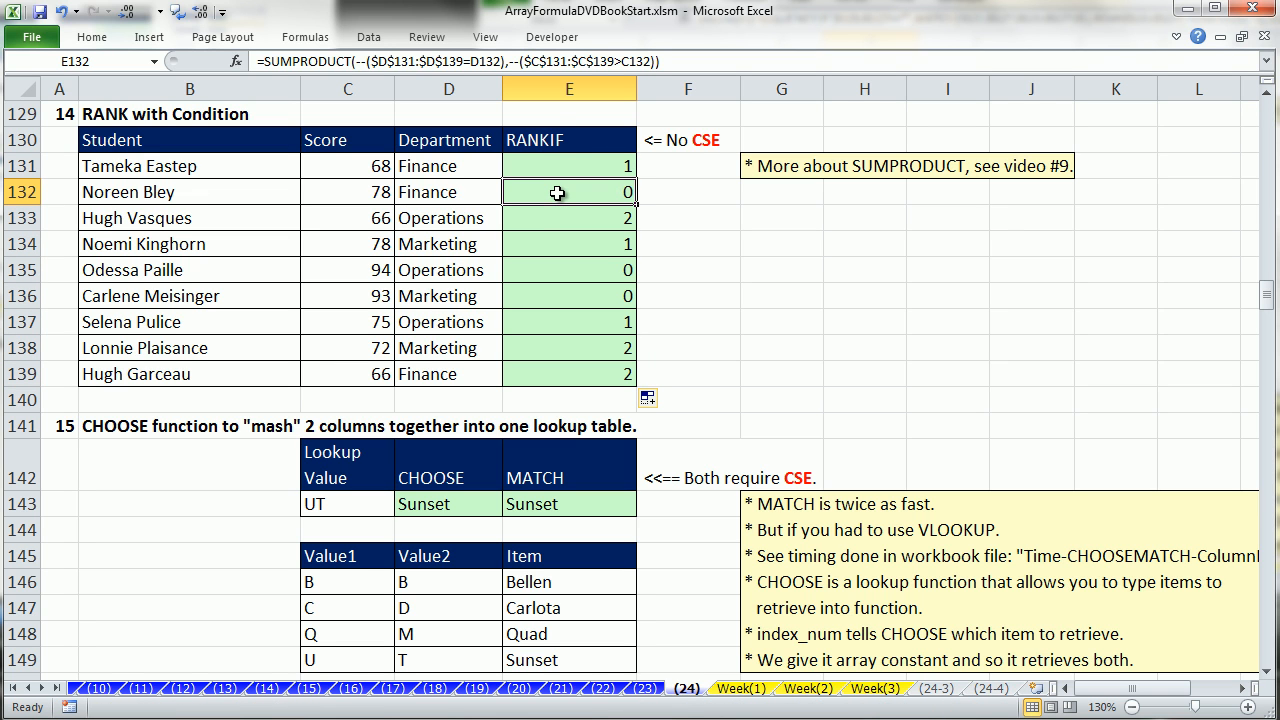
{"action": "left_click", "coordinate": [455, 195]}
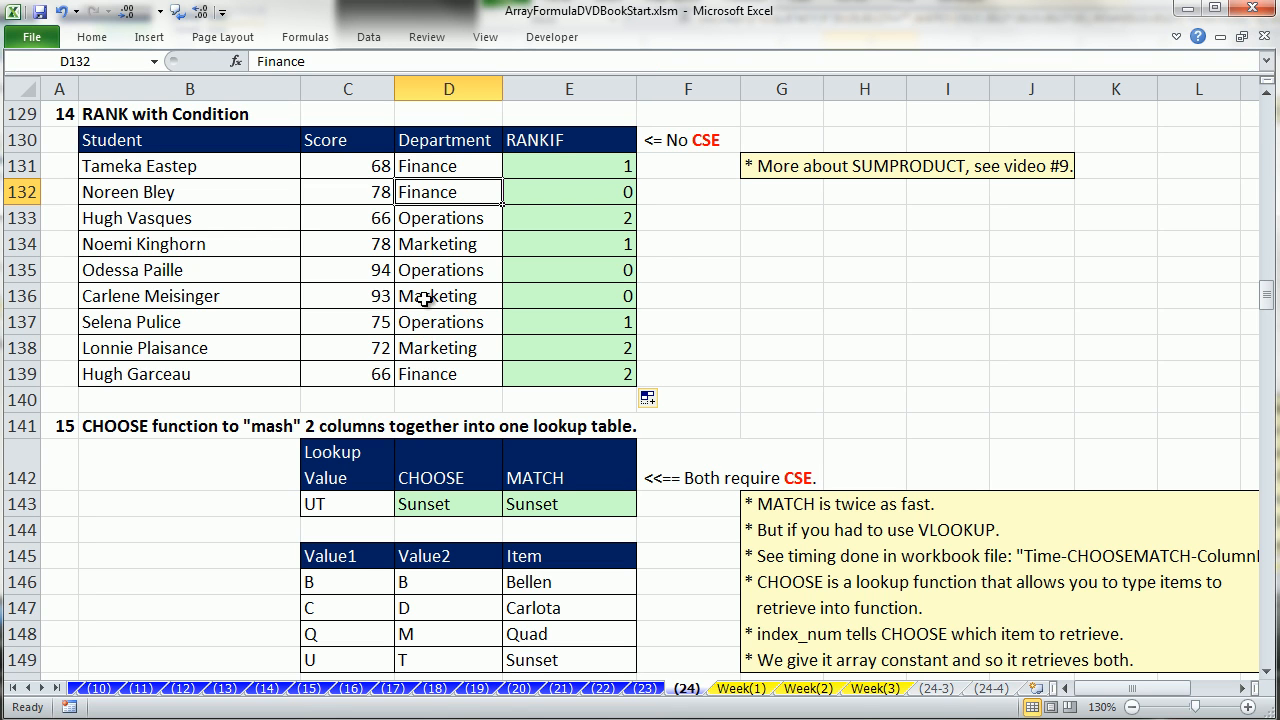
{"action": "left_click", "coordinate": [371, 194]}
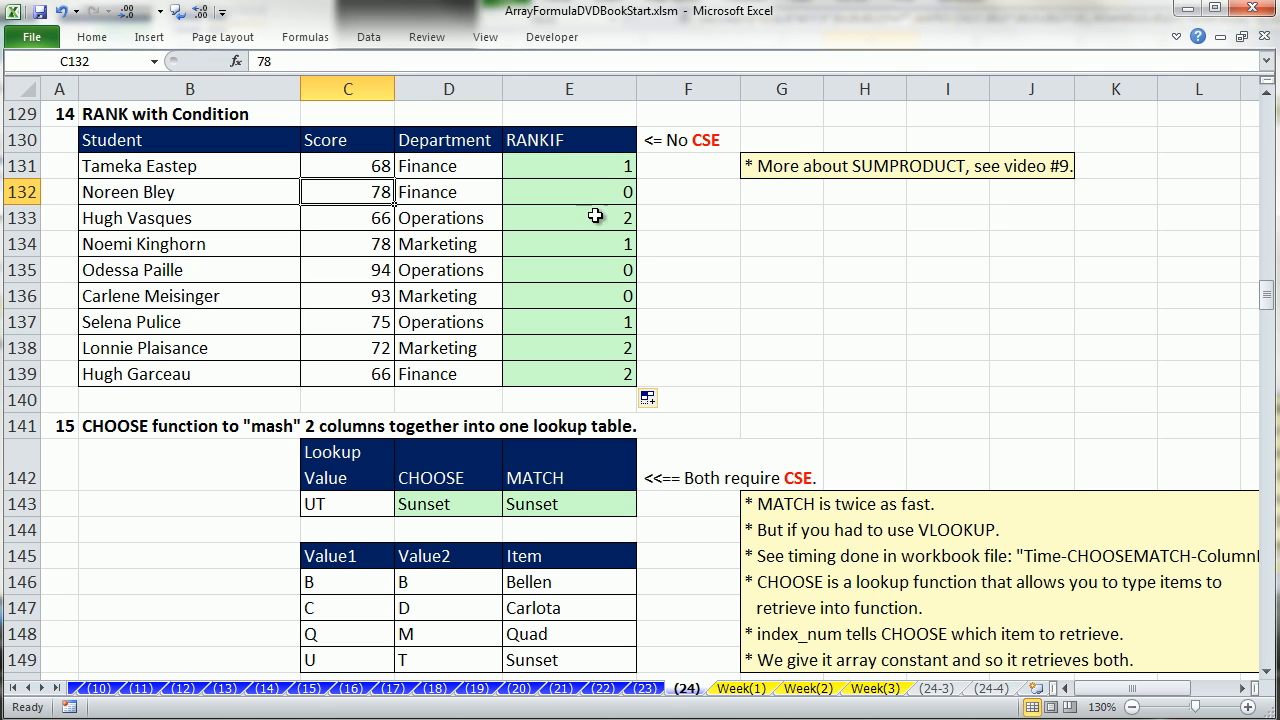
{"action": "double_click", "coordinate": [615, 161]}
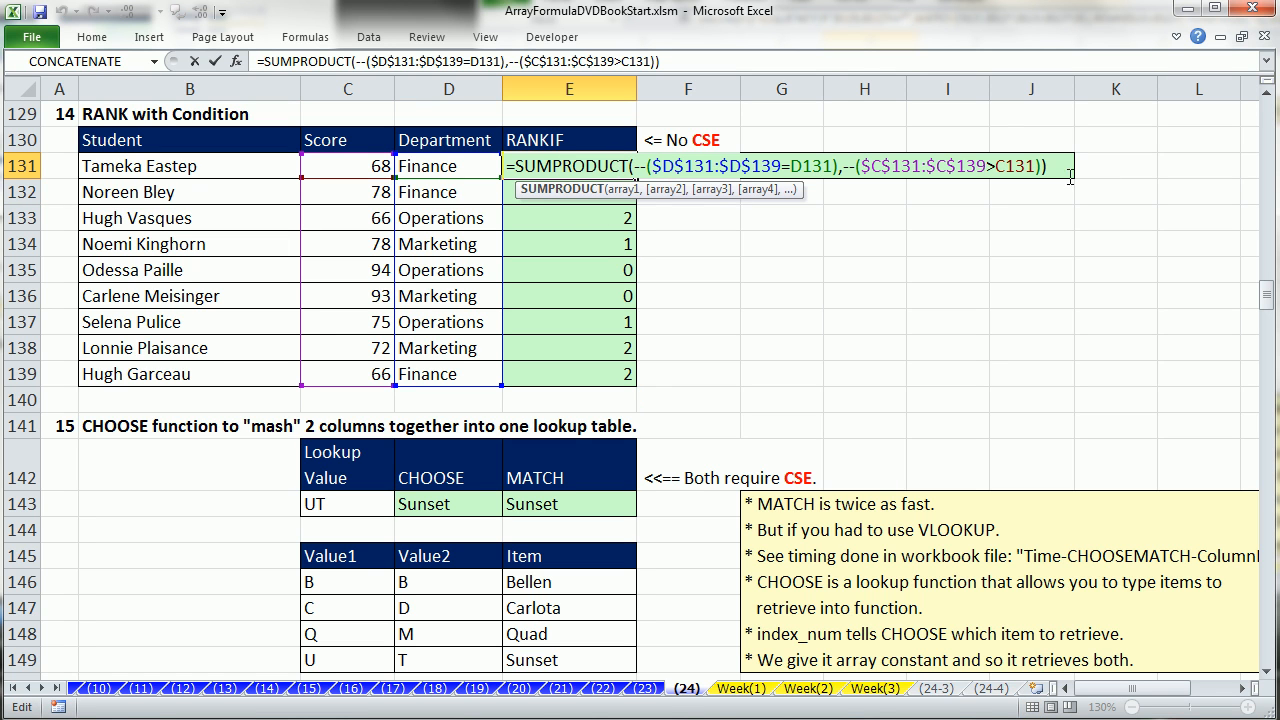
{"action": "type", "text": "+0"}
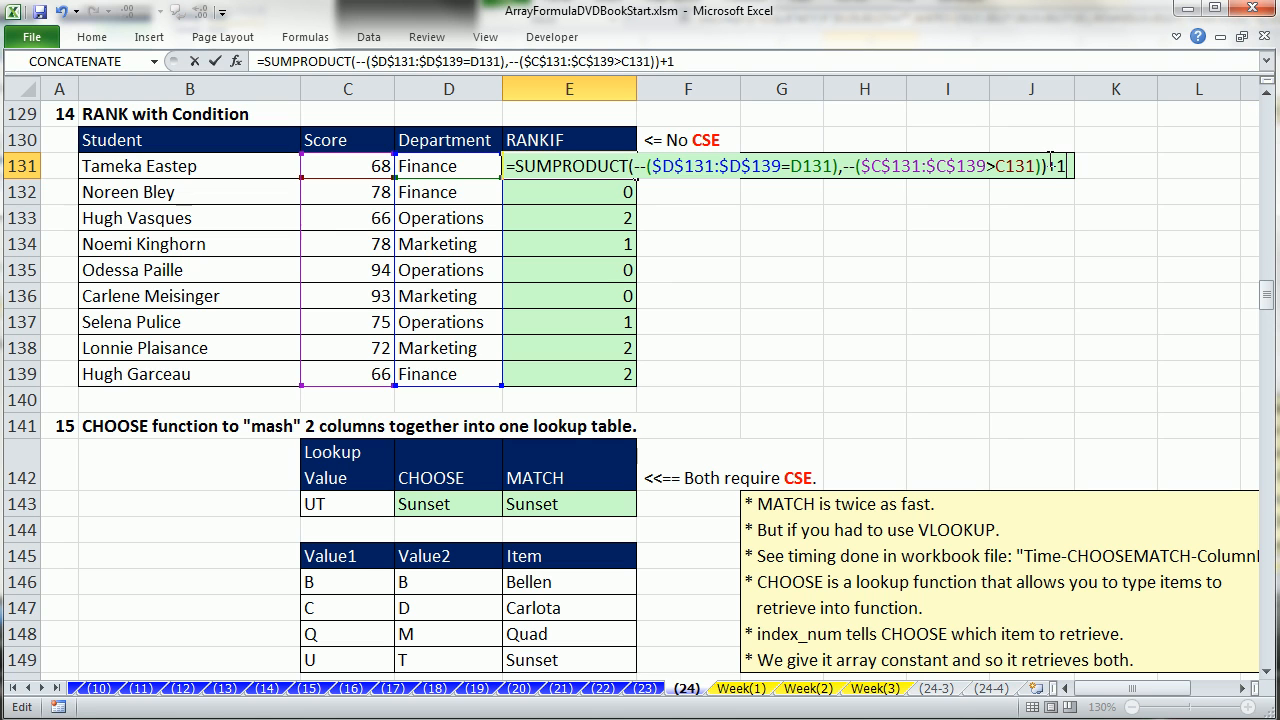
{"action": "key", "text": "ctrl+Return"}
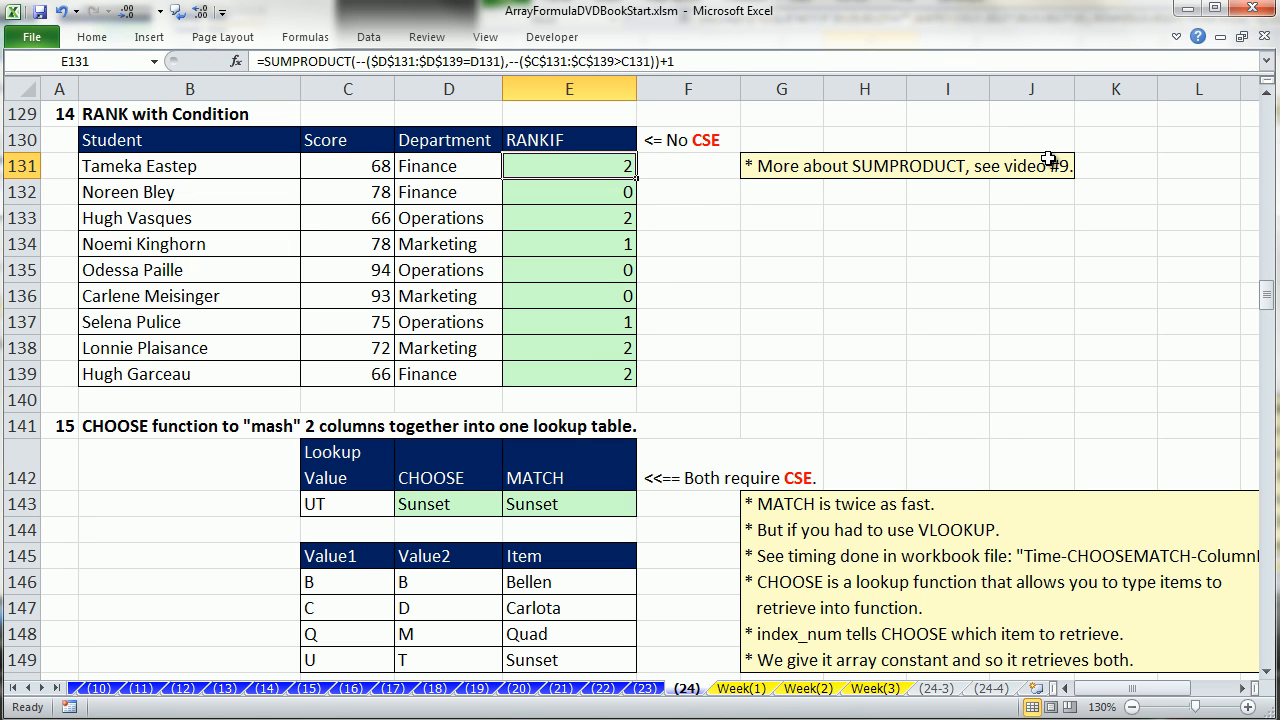
{"action": "double_click", "coordinate": [636, 179]}
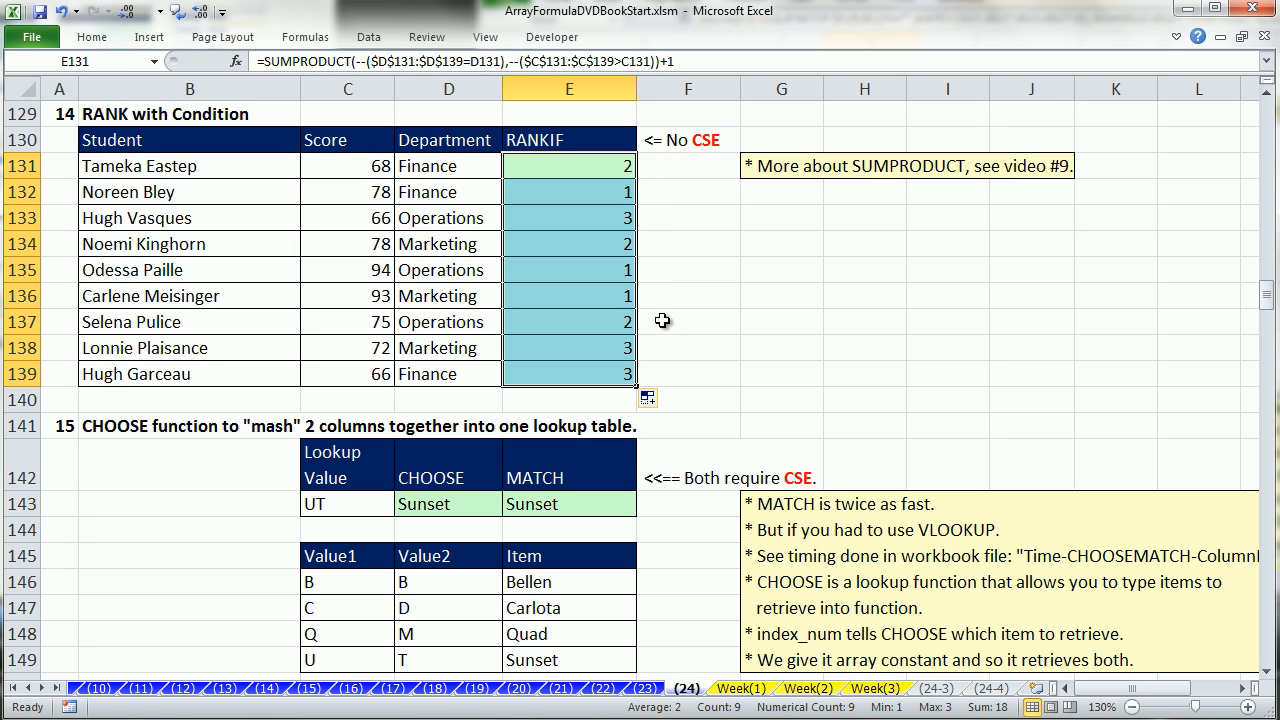
Examine section 15's lookup value in C143 and the Value1, Value2 and Item entries in row 149.
{"action": "left_click", "coordinate": [1267, 672]}
{"action": "scroll", "coordinate": [1267, 678], "scroll_direction": "down", "scroll_amount": 8}
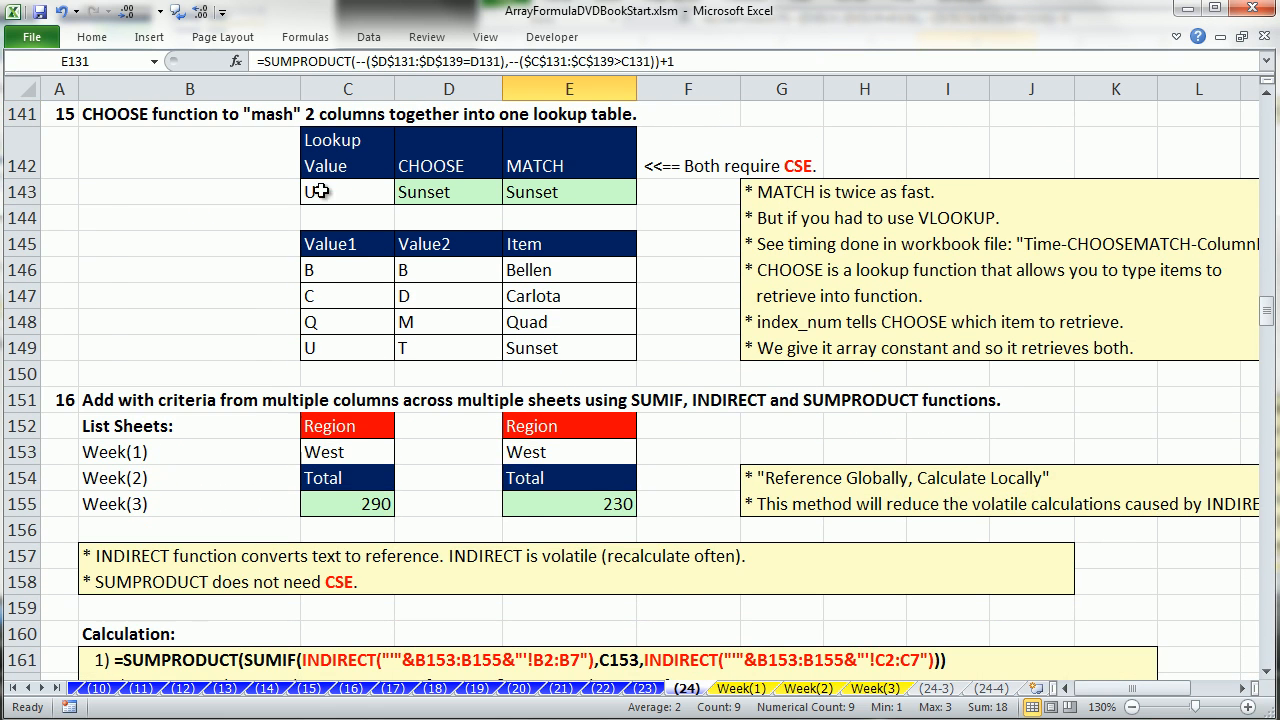
{"action": "left_click", "coordinate": [337, 195]}
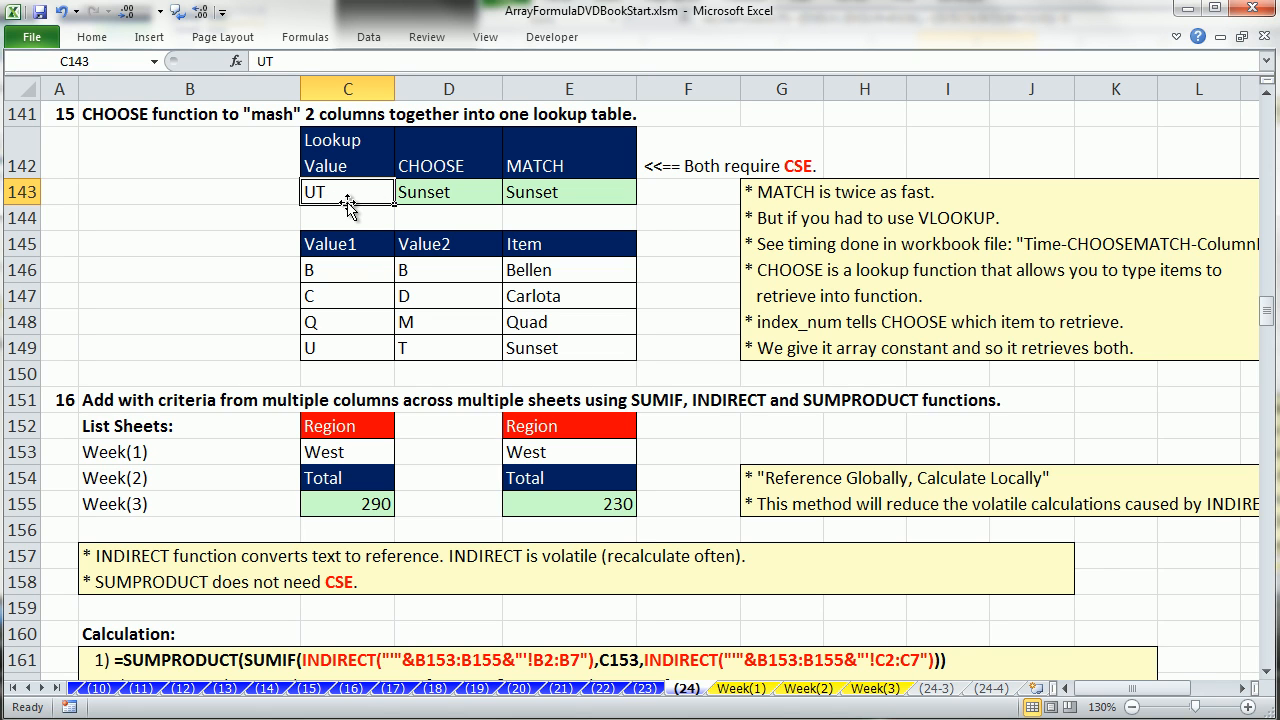
{"action": "left_click", "coordinate": [362, 346]}
{"action": "left_click", "coordinate": [434, 342]}
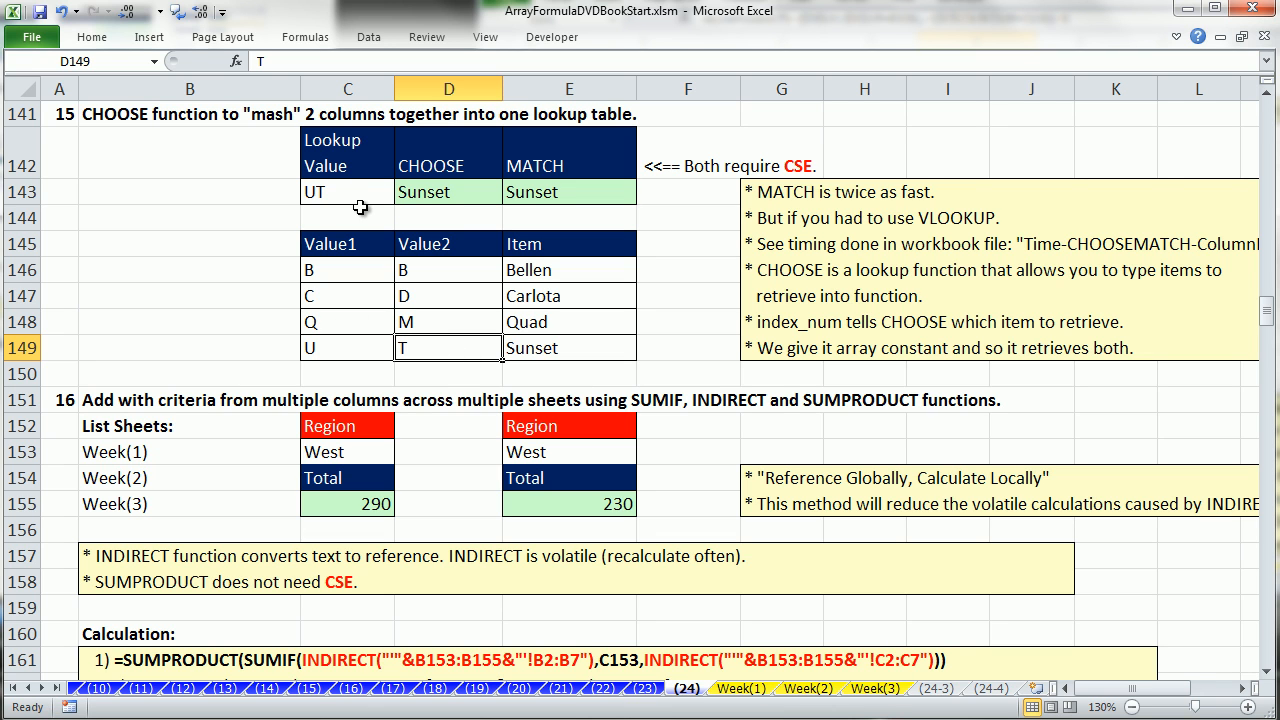
{"action": "left_click", "coordinate": [520, 349]}
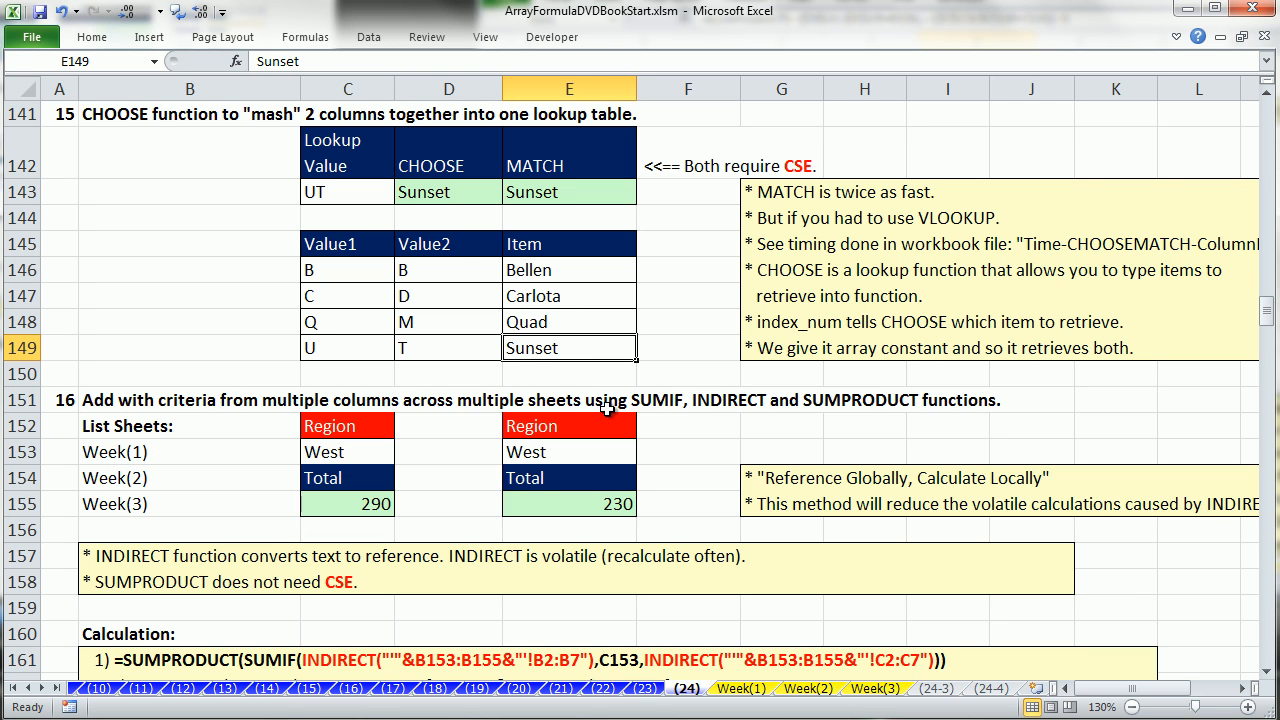
Clear the existing results in D143:E143 and start an INDEX formula in E143 with E146:E149 as its array.
{"action": "left_click_drag", "start_coordinate": [422, 186], "coordinate": [536, 191]}
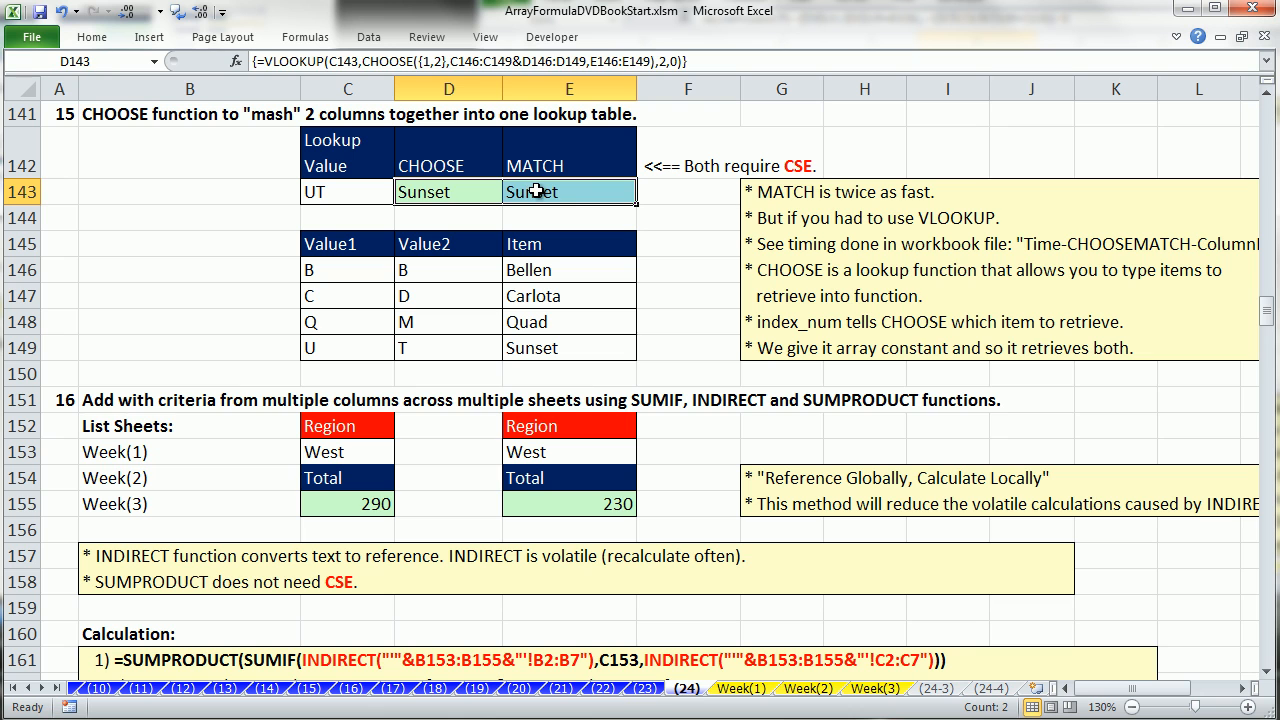
{"action": "key", "text": "Delete"}
{"action": "left_click", "coordinate": [591, 194]}
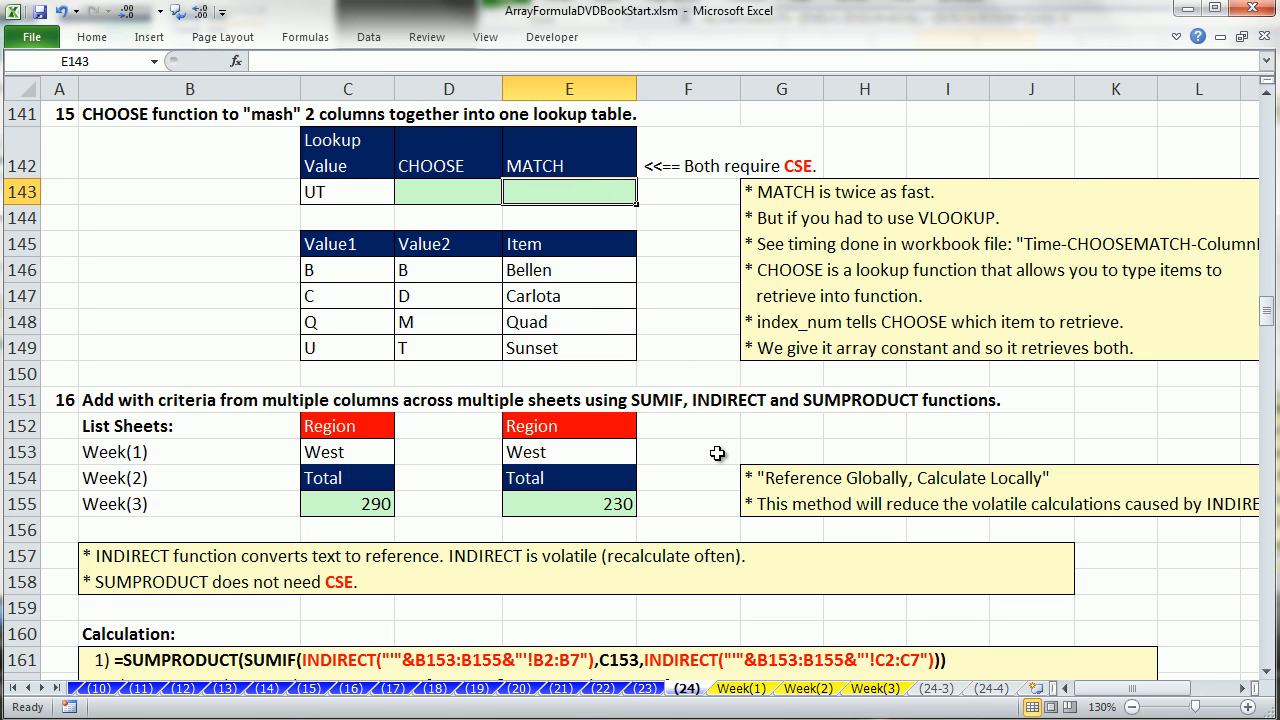
{"action": "type", "text": "=INDEX("}
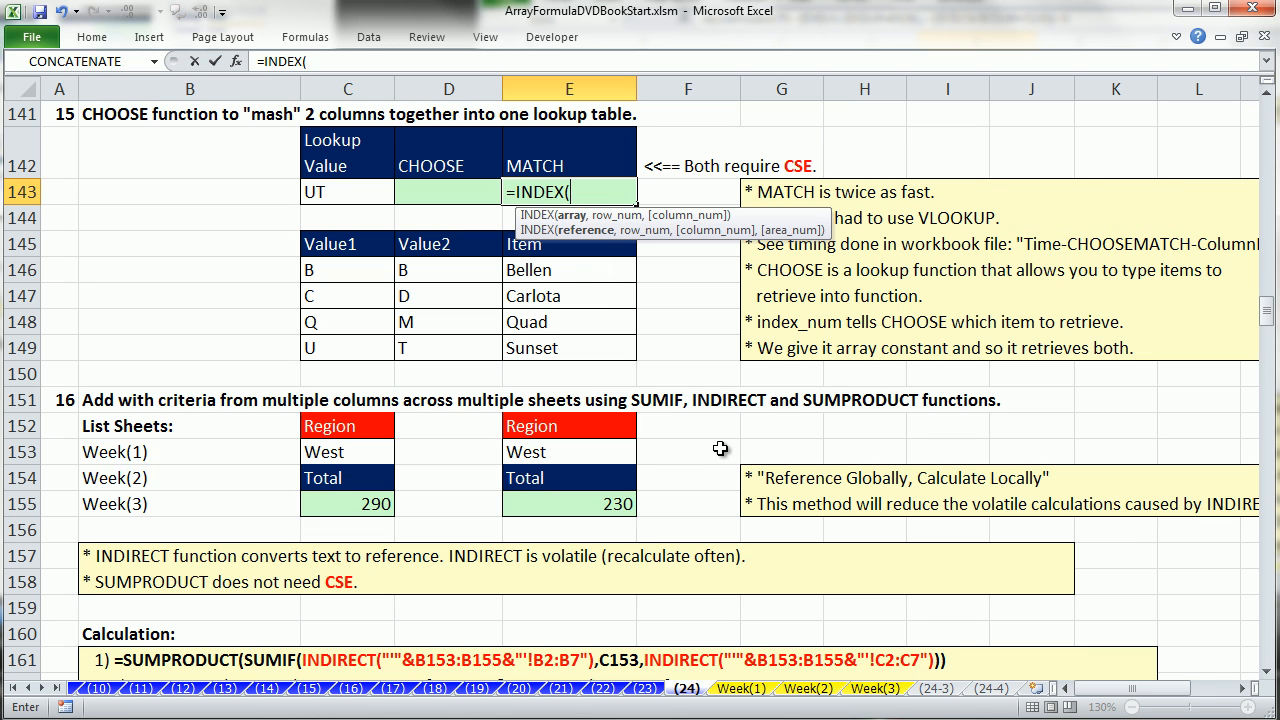
{"action": "left_click_drag", "start_coordinate": [556, 272], "coordinate": [568, 344]}
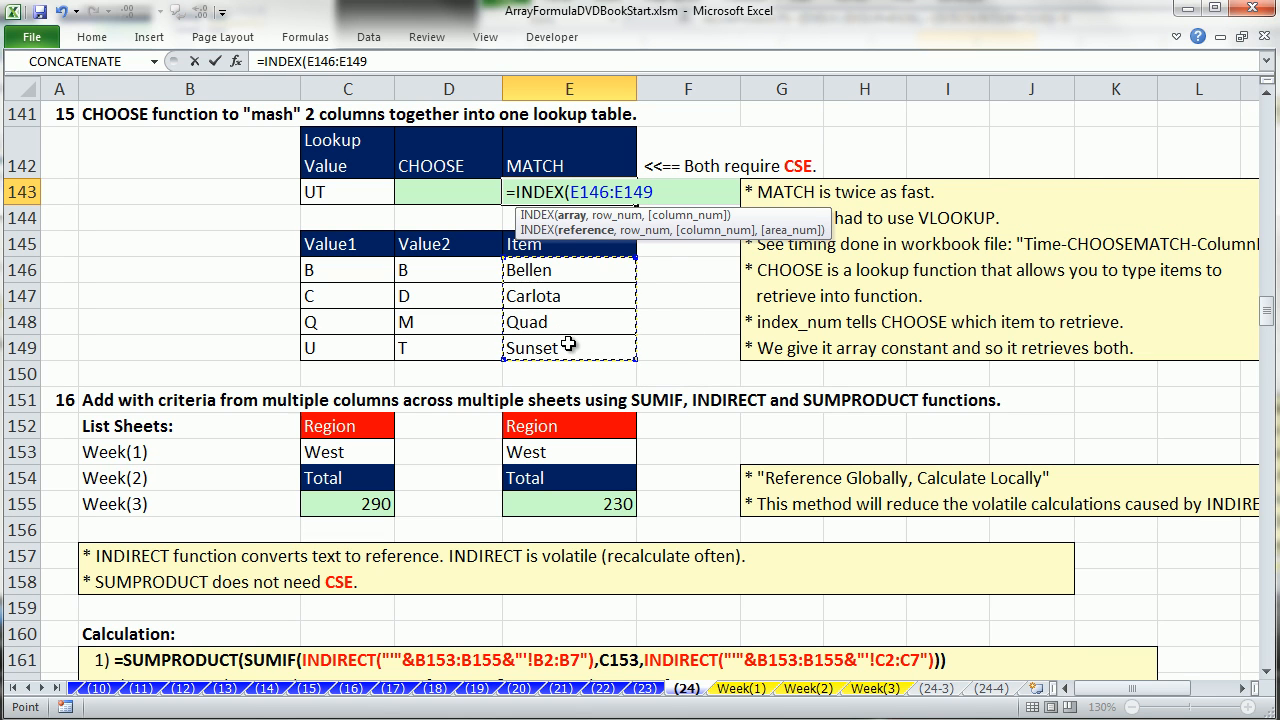
{"action": "type", "text": ","}
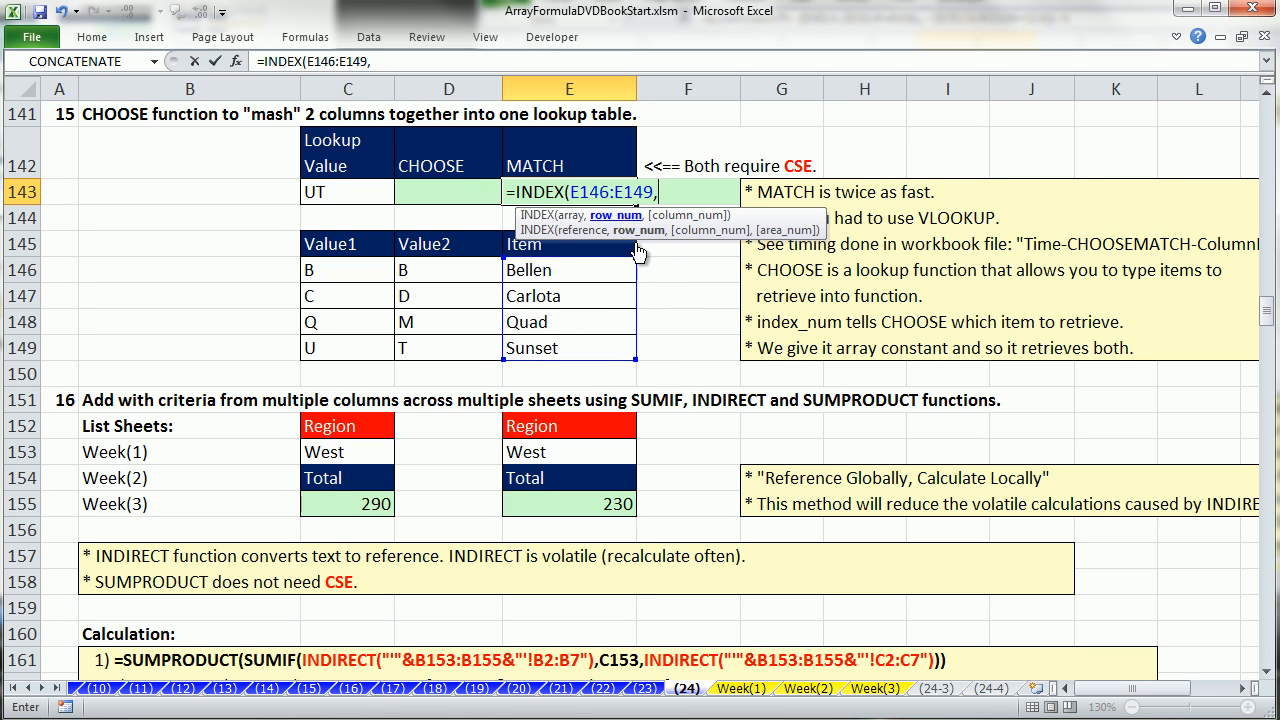
Add a MATCH for the row number in E143, looking up C143 in the joined columns C146:C149&D146:D149.
{"action": "type", "text": "ma"}
{"action": "key", "text": "Tab"}
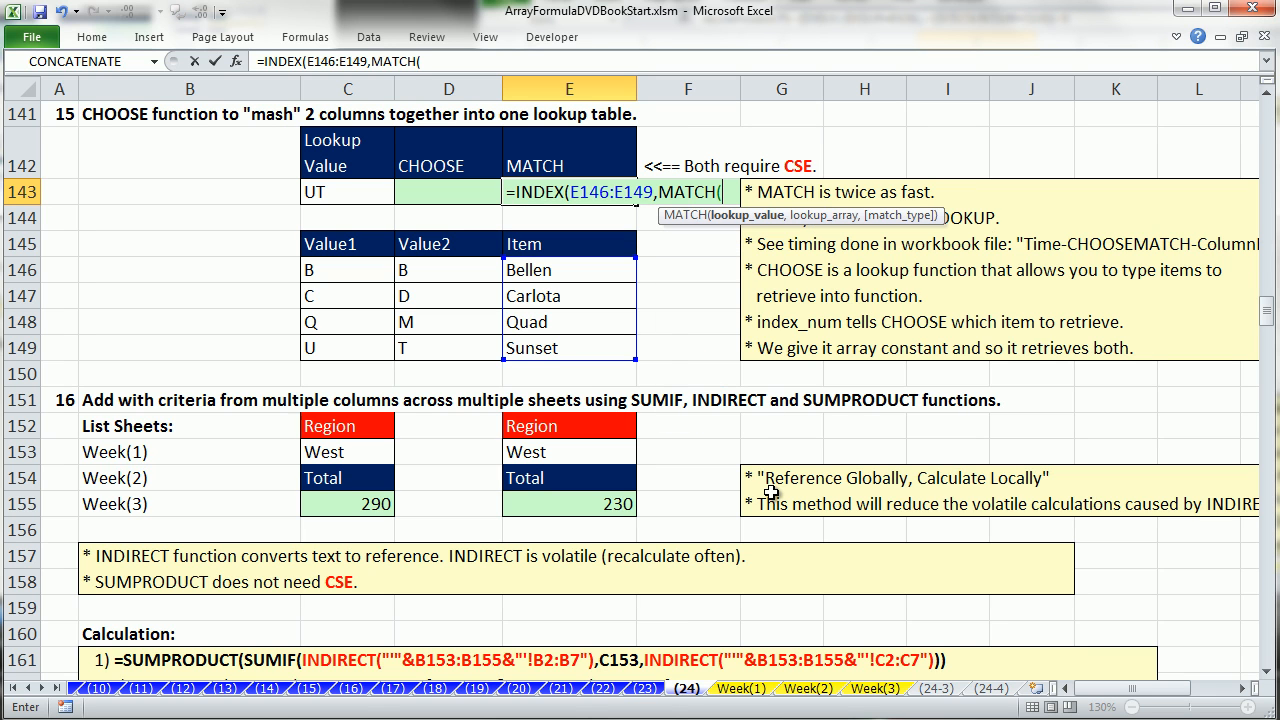
{"action": "left_click", "coordinate": [336, 197]}
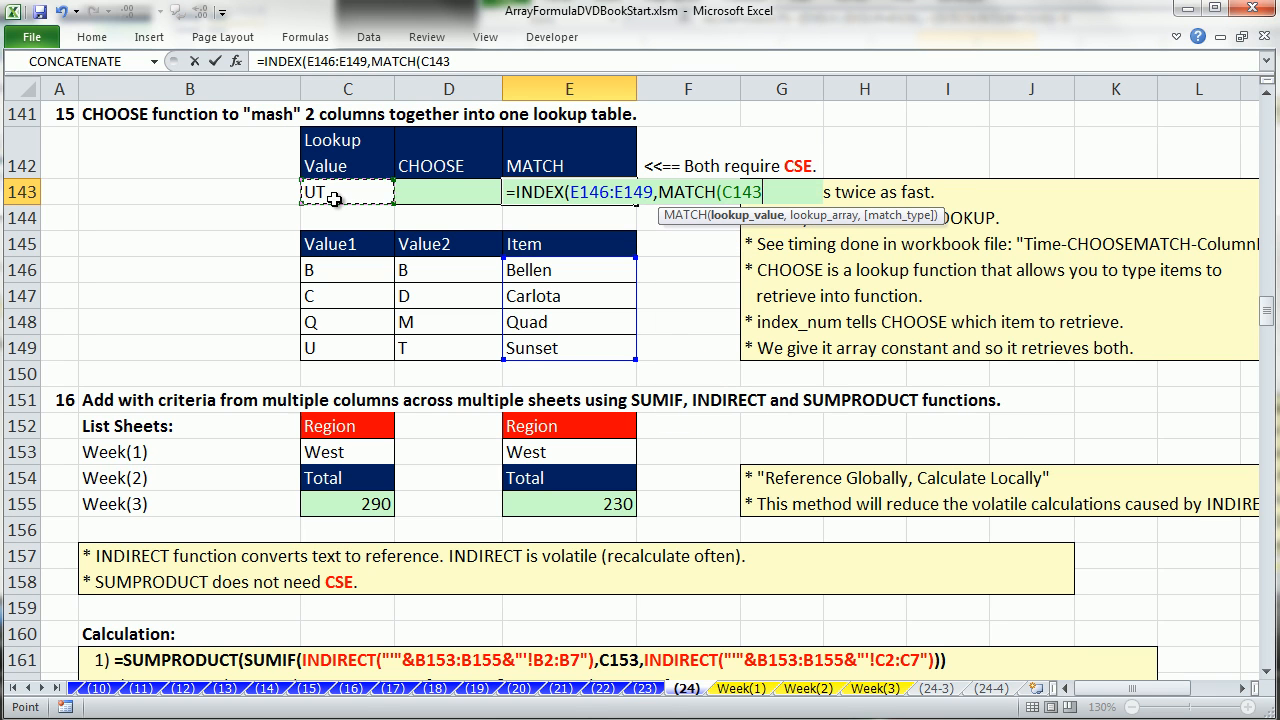
{"action": "type", "text": ","}
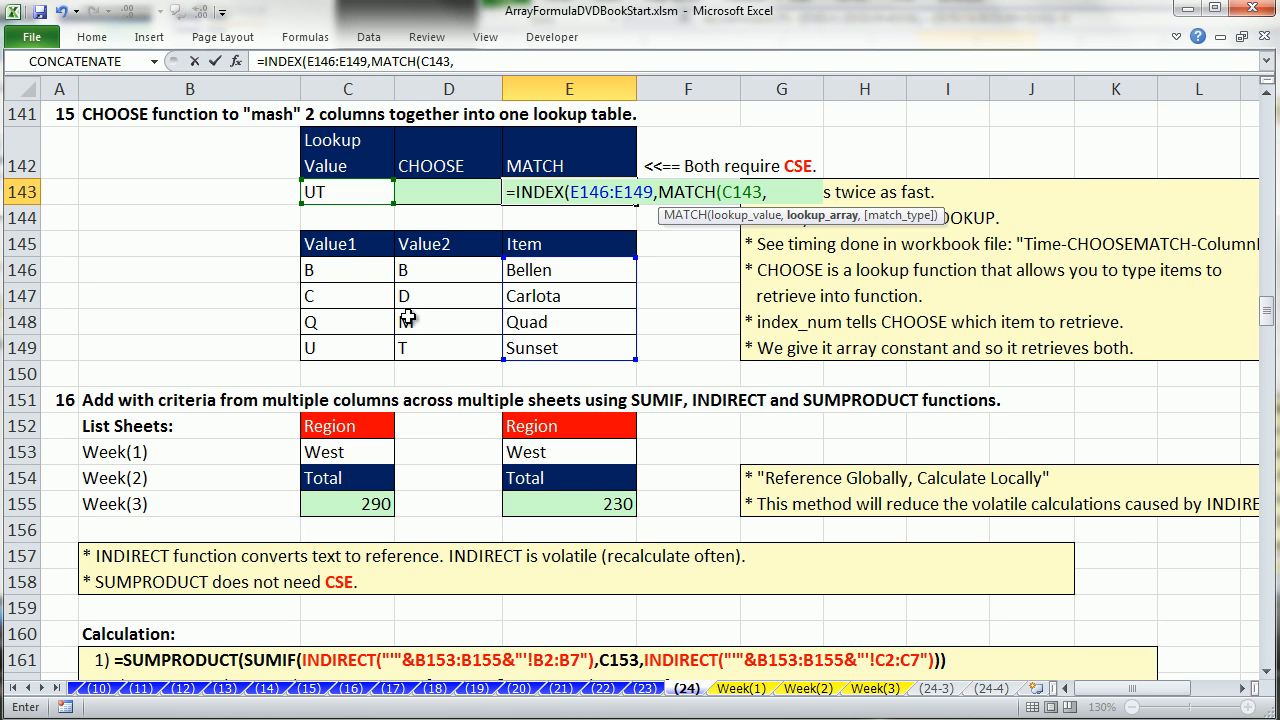
{"action": "left_click", "coordinate": [331, 268]}
{"action": "left_click_drag", "start_coordinate": [331, 268], "coordinate": [339, 344]}
{"action": "type", "text": "&"}
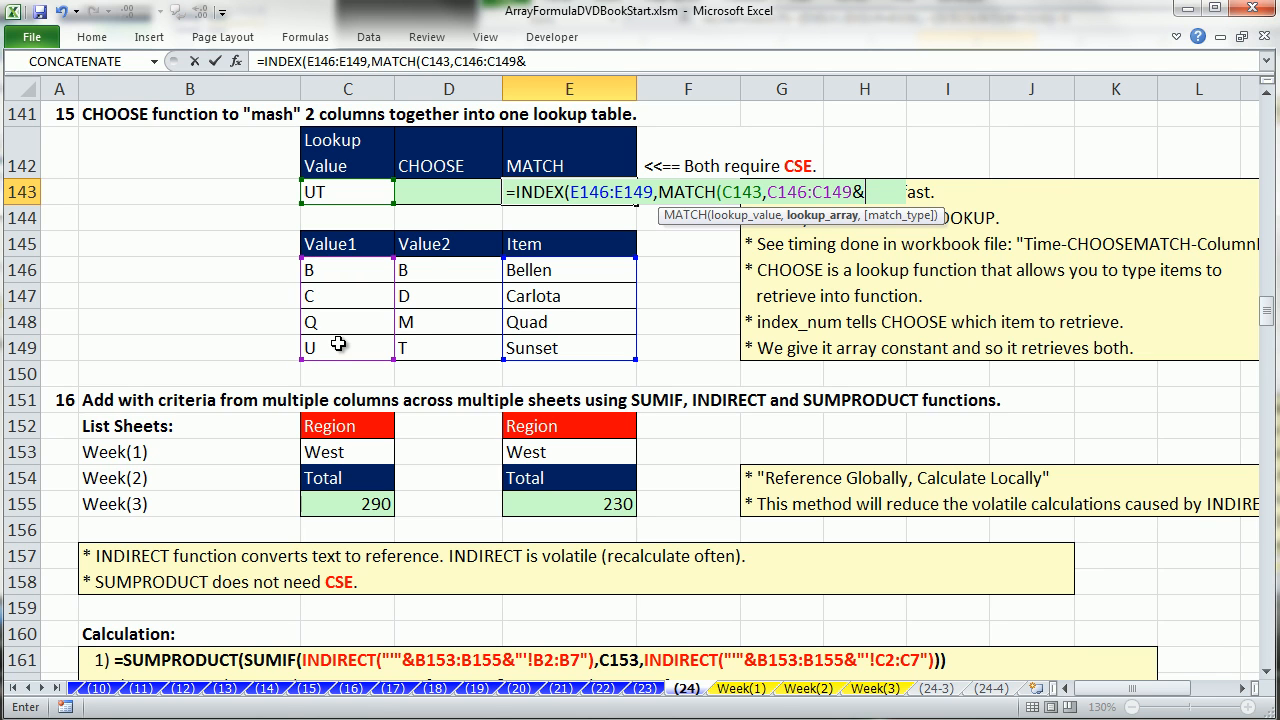
{"action": "left_click_drag", "start_coordinate": [424, 270], "coordinate": [440, 357]}
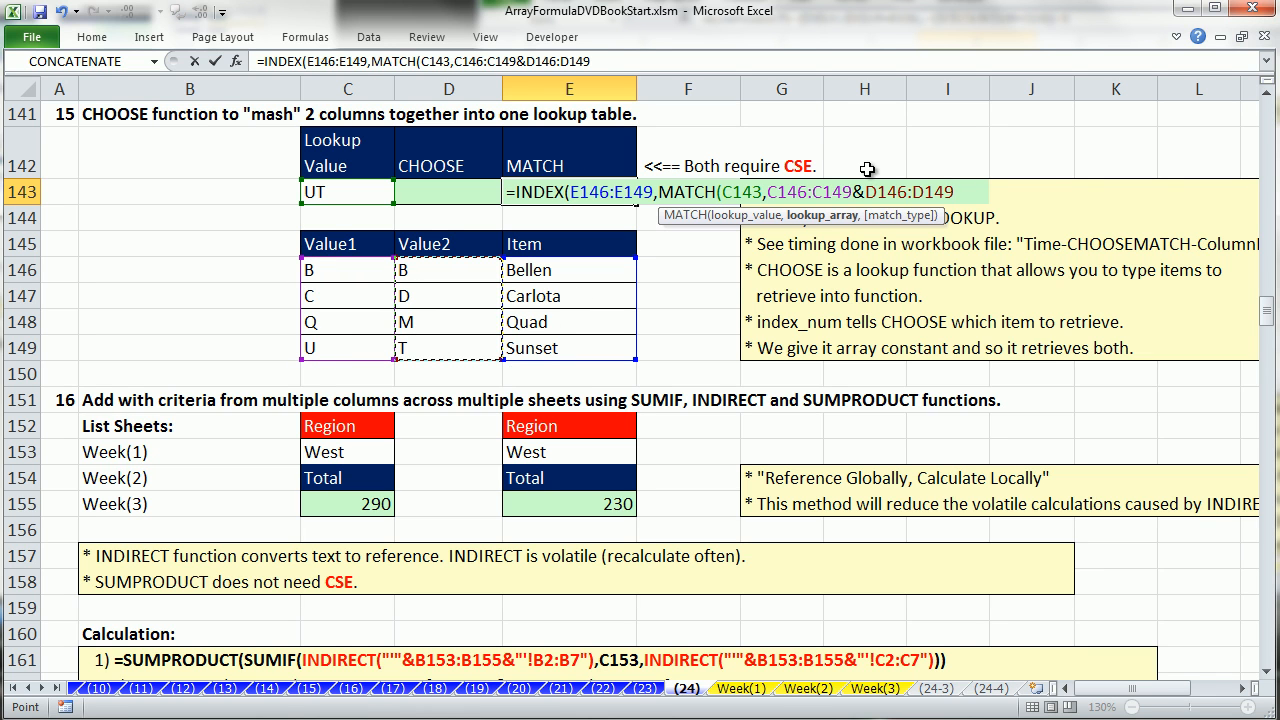
Evaluate the joined lookup array inside the E143 formula to inspect it, and restore the original expression.
{"action": "left_click_drag", "start_coordinate": [768, 194], "coordinate": [1039, 197]}
{"action": "key", "text": "F9"}
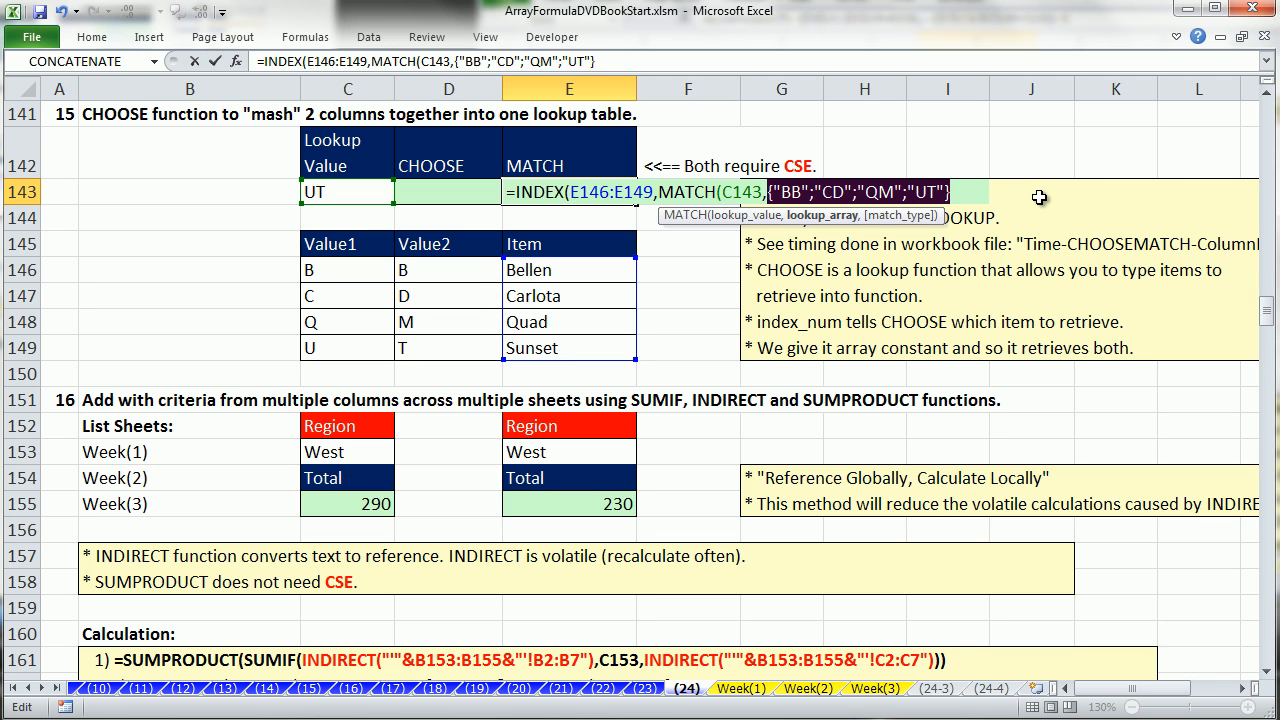
{"action": "key", "text": "ctrl+z"}
{"action": "left_click", "coordinate": [966, 195]}
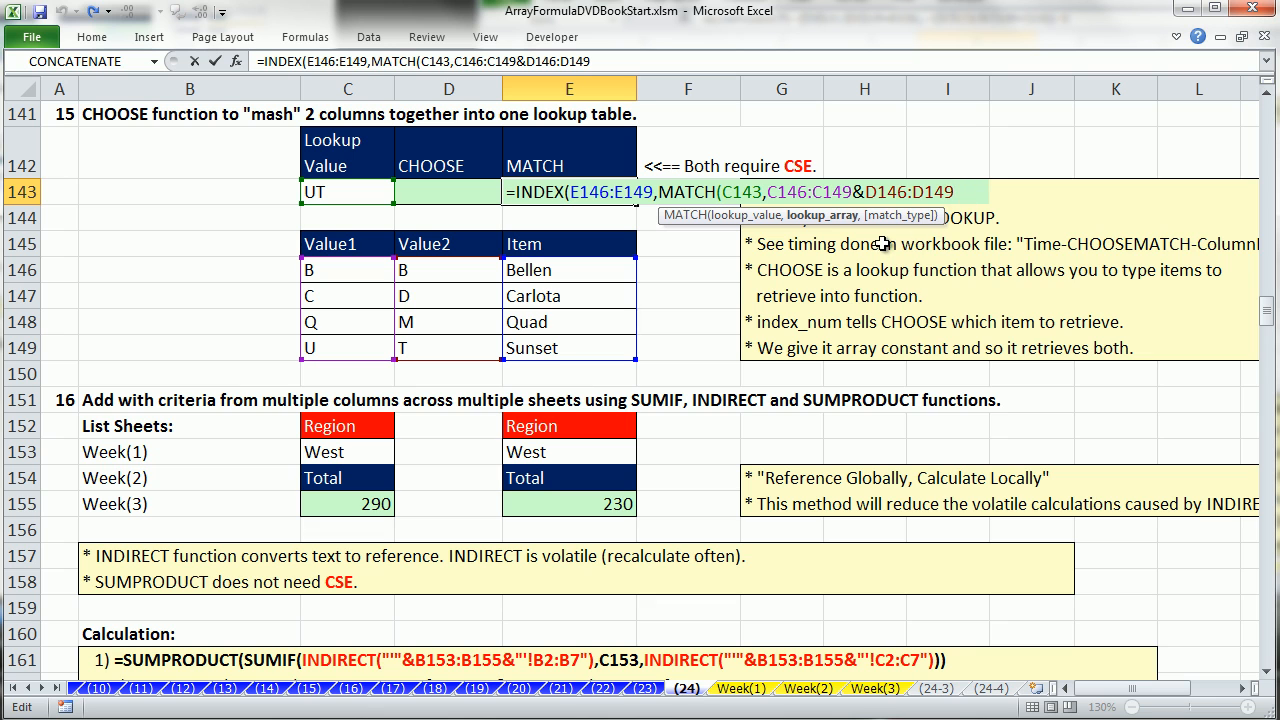
Finish the MATCH in E143 with exact match type 0, close both functions, and enter it as an array formula.
{"action": "type", "text": ","}
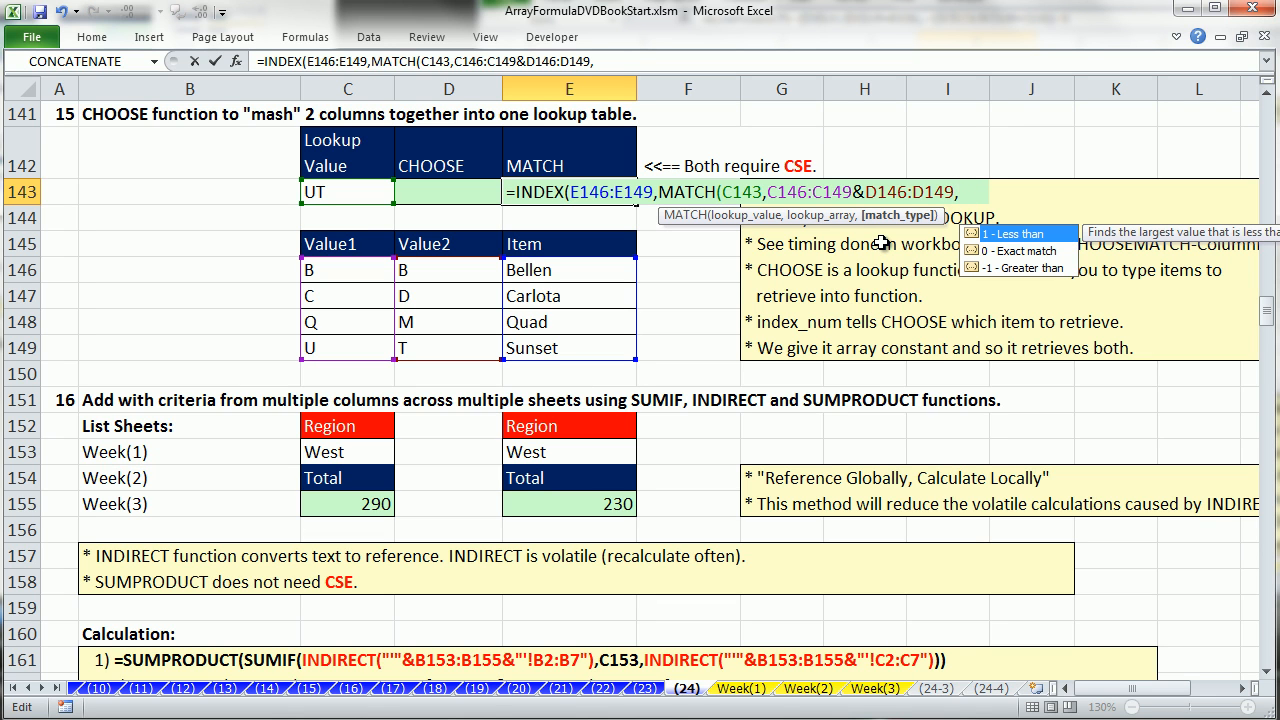
{"action": "type", "text": "0))"}
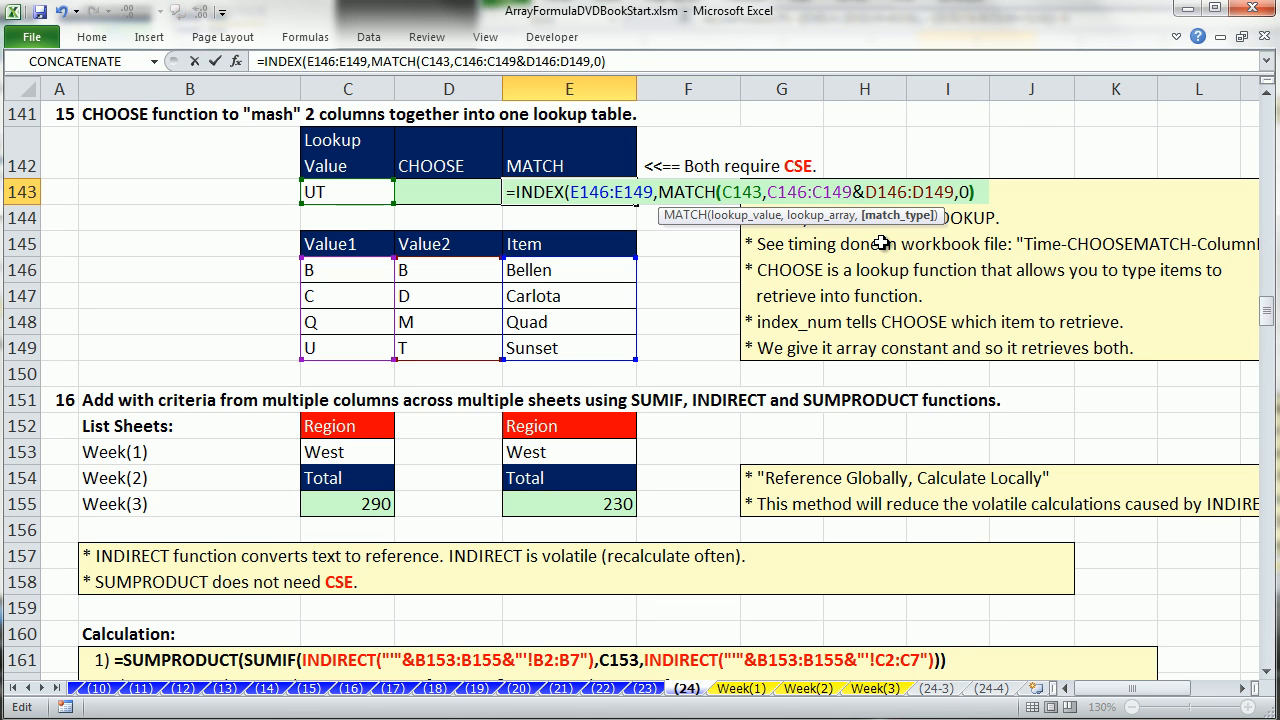
{"action": "left_click", "coordinate": [789, 191]}
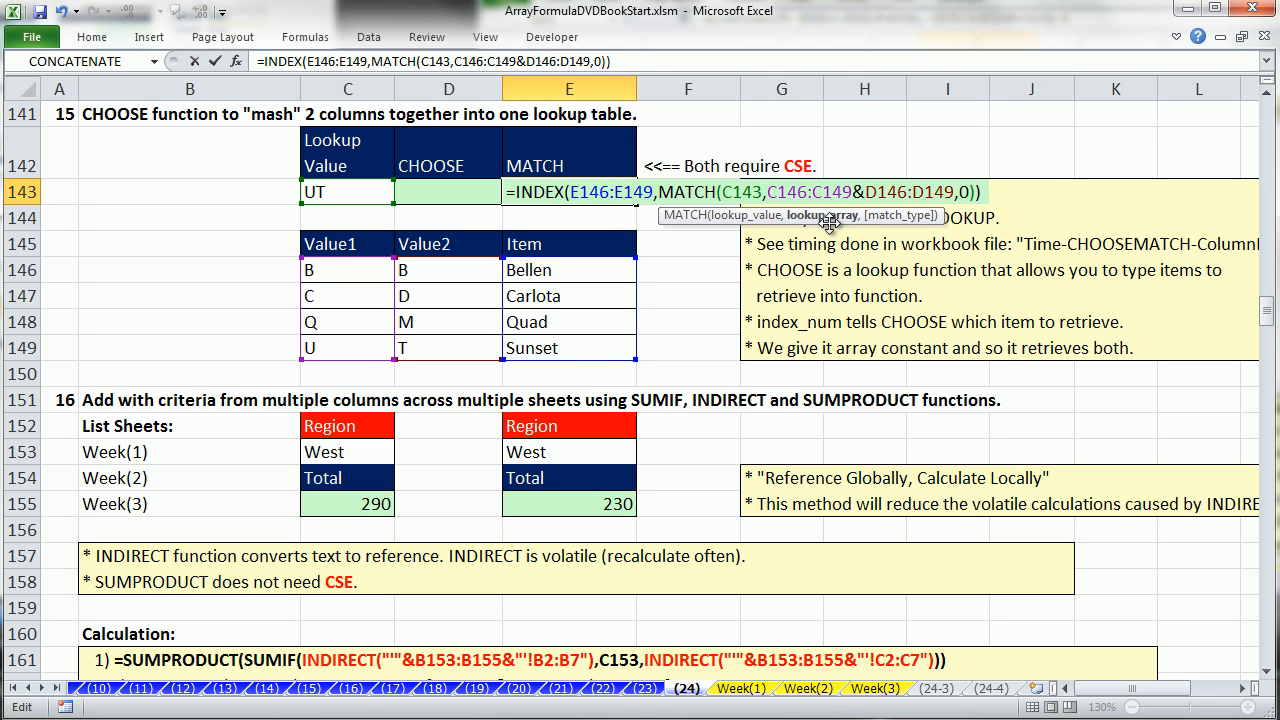
{"action": "key", "text": "ctrl+shift+Return"}
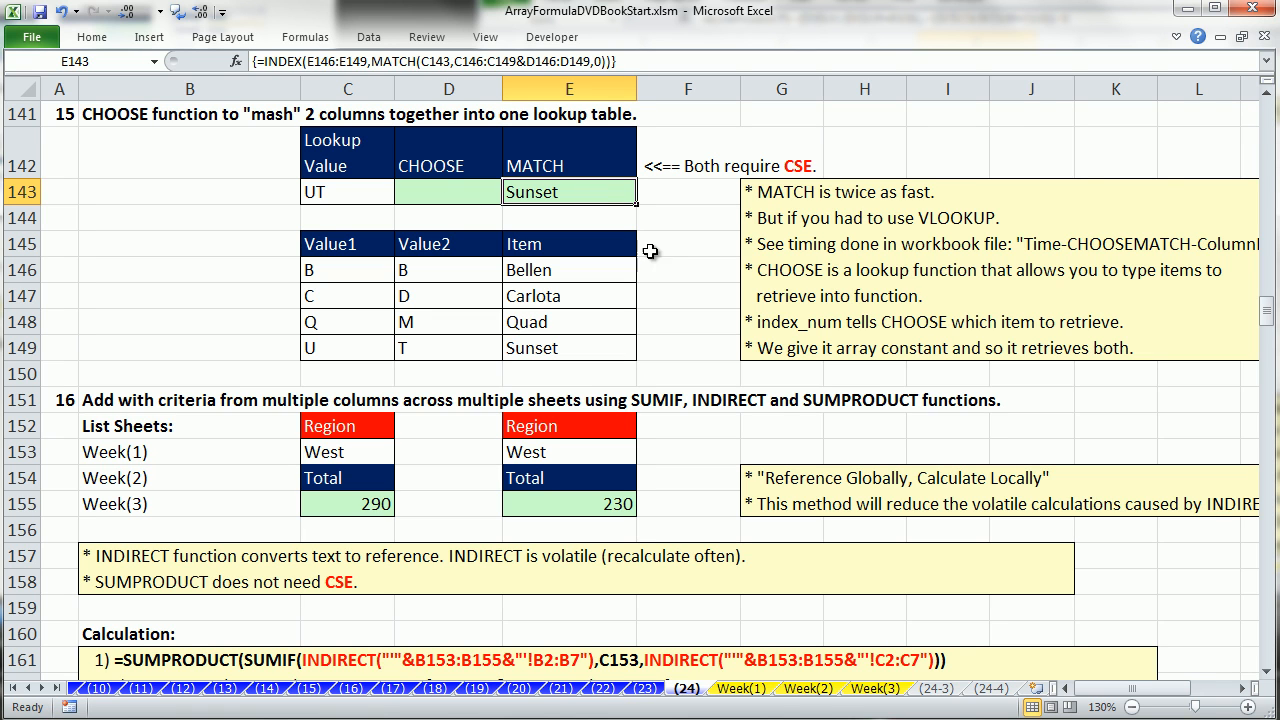
Examine section 15's full notes on MATCH and CHOOSE, and the Value2 and Item columns in D146:E149.
{"action": "left_click", "coordinate": [1256, 688]}
{"action": "left_click", "coordinate": [1256, 688]}
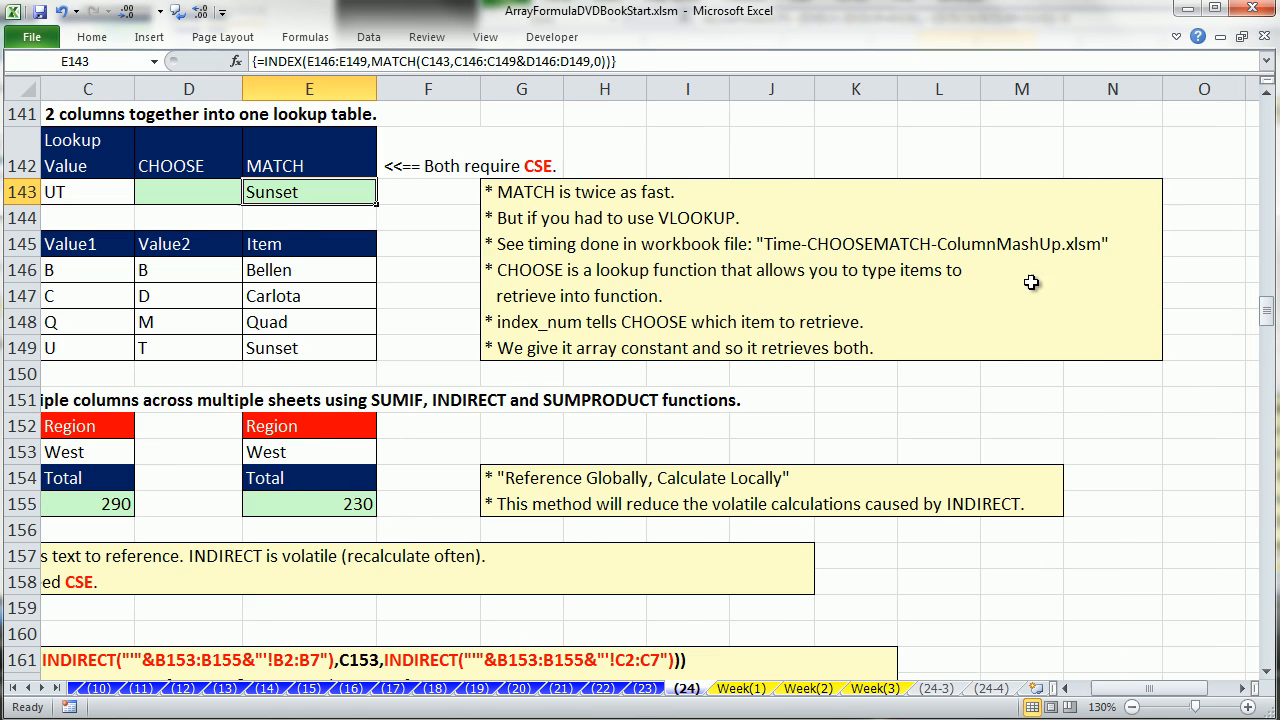
{"action": "left_click", "coordinate": [1065, 688]}
{"action": "left_click", "coordinate": [1065, 688]}
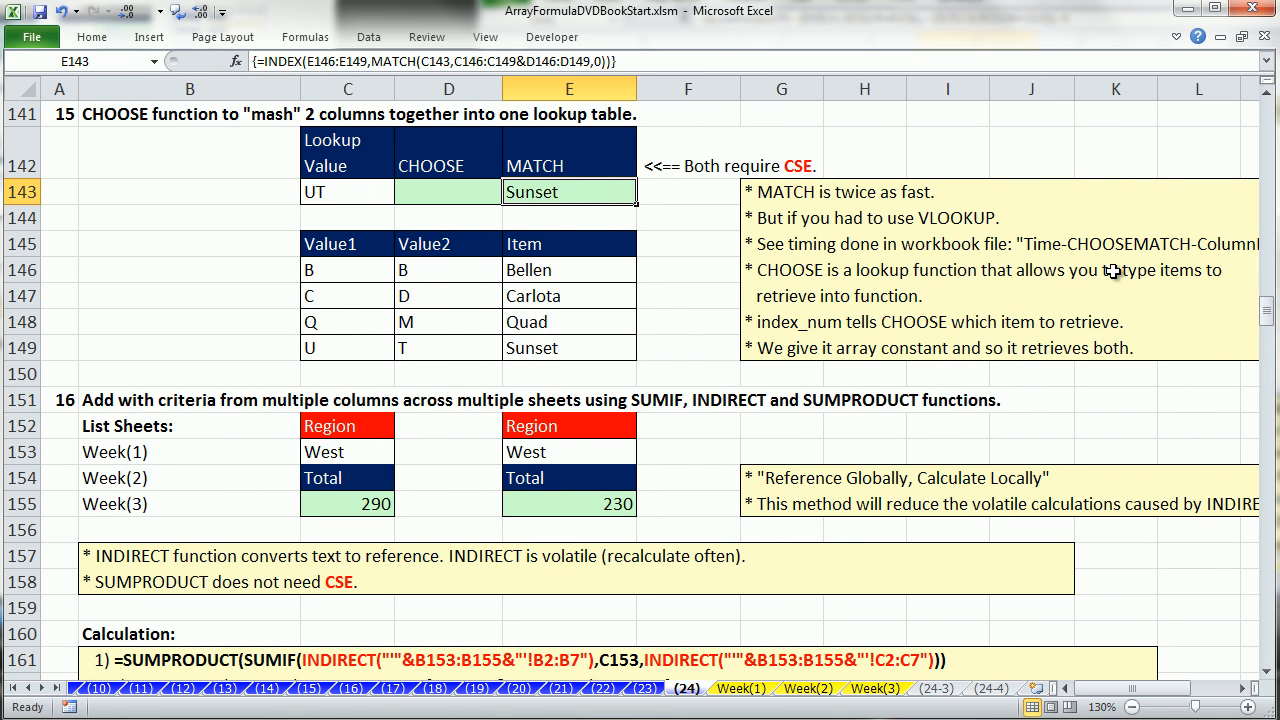
{"action": "left_click", "coordinate": [431, 192]}
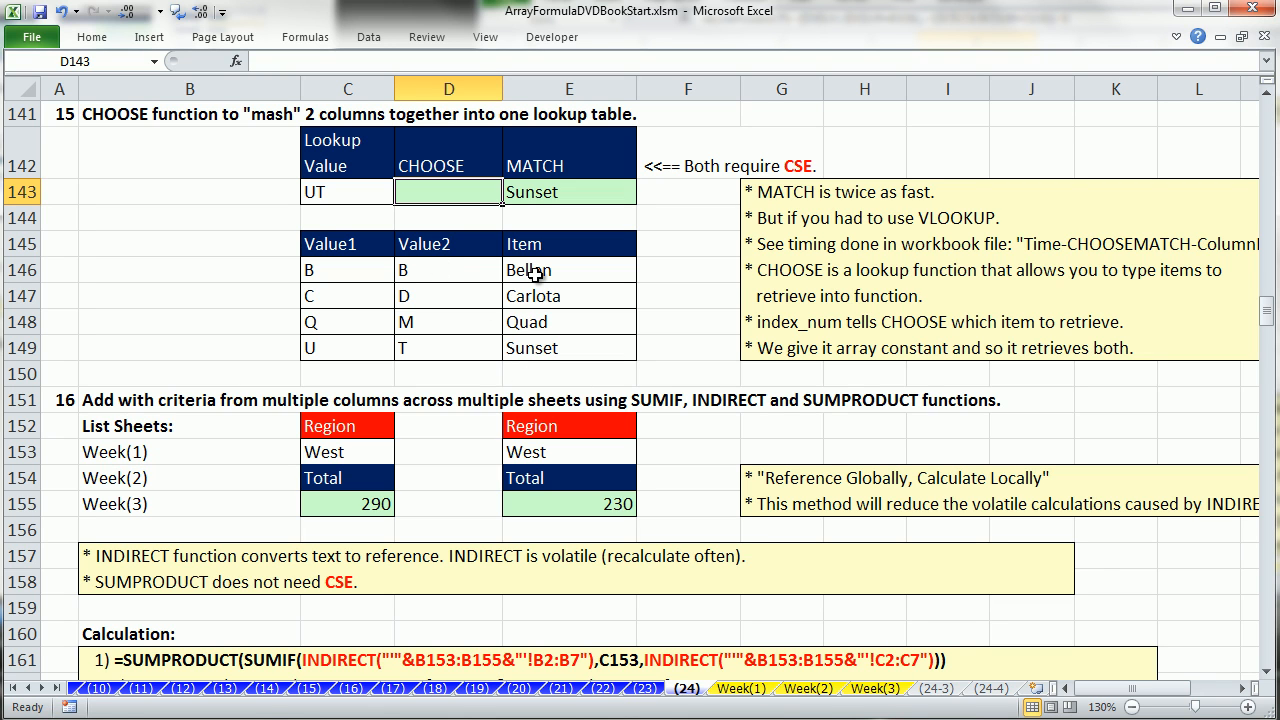
{"action": "left_click_drag", "start_coordinate": [470, 280], "coordinate": [543, 346]}
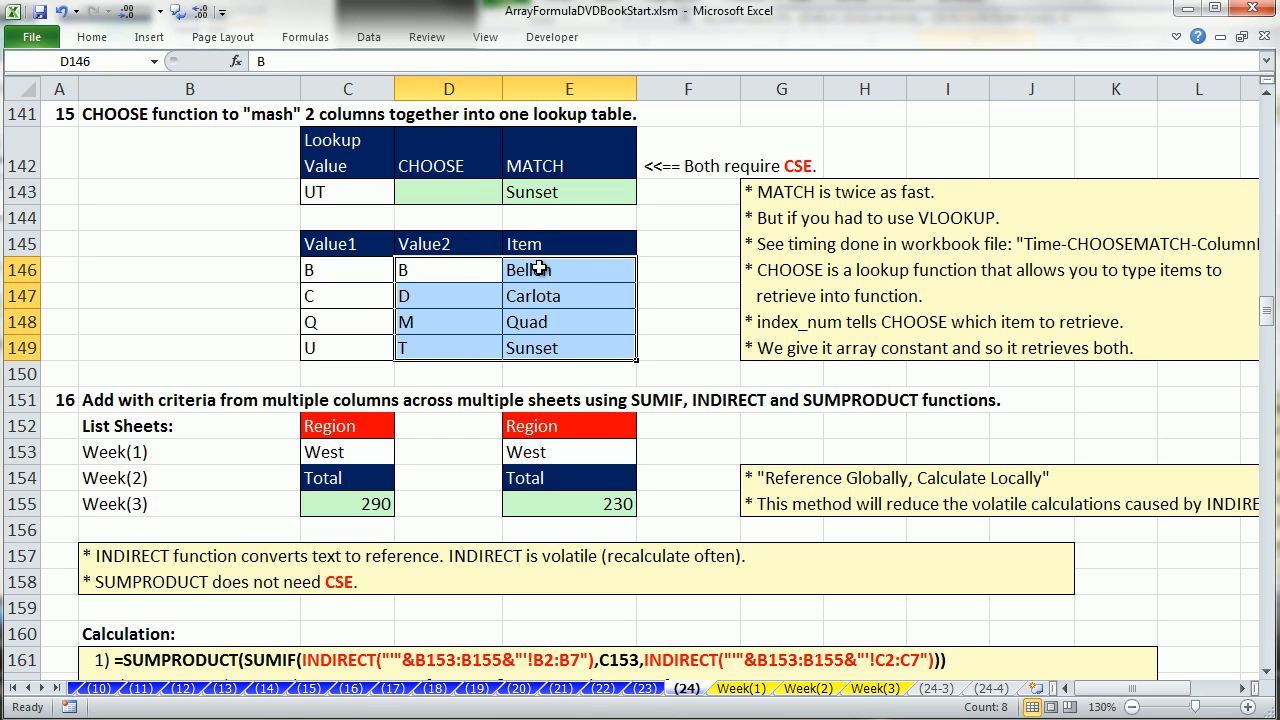
Start a VLOOKUP formula in D143 with C143 as the lookup value.
{"action": "left_click", "coordinate": [498, 198]}
{"action": "type", "text": "="}
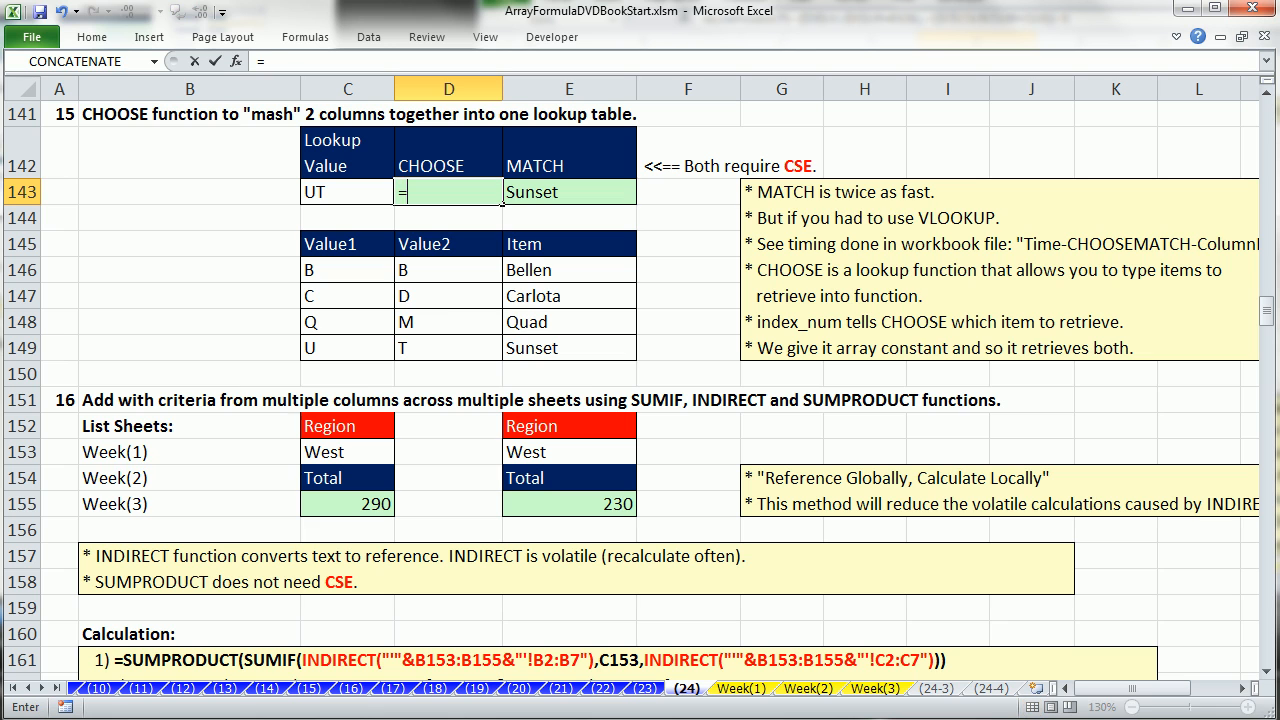
{"action": "type", "text": "vl"}
{"action": "key", "text": "Tab"}
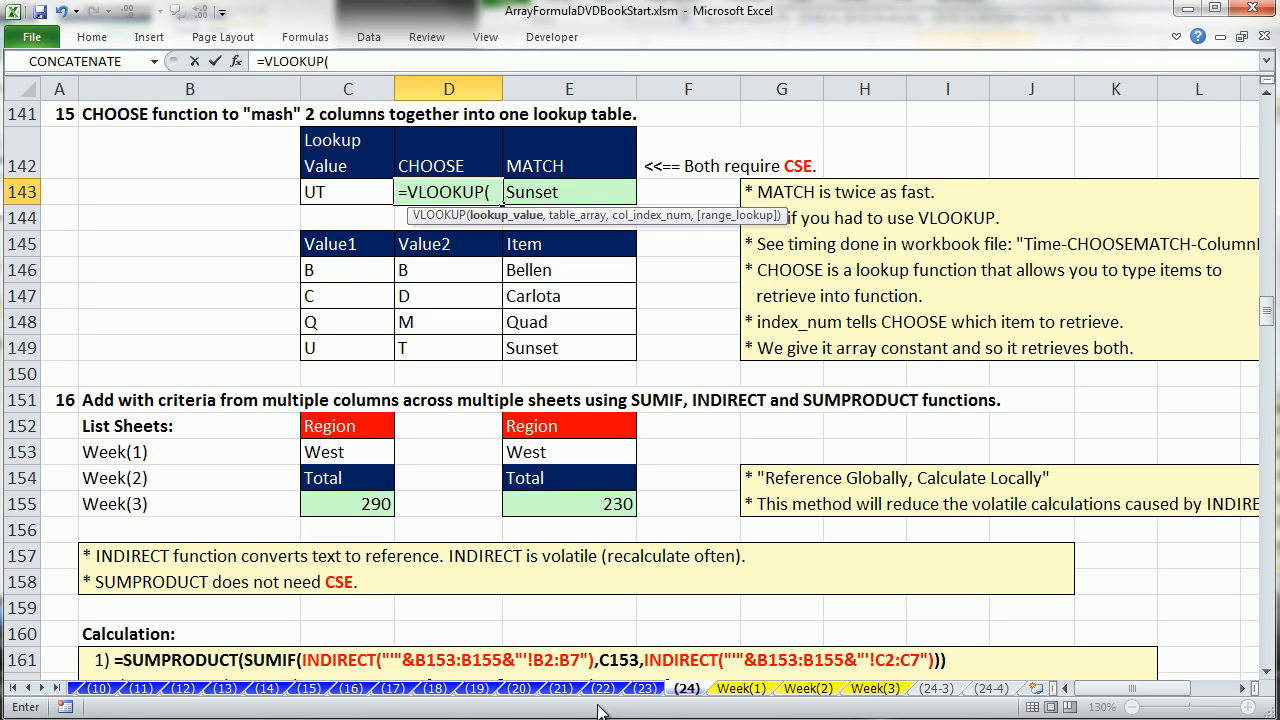
{"action": "left_click", "coordinate": [320, 192]}
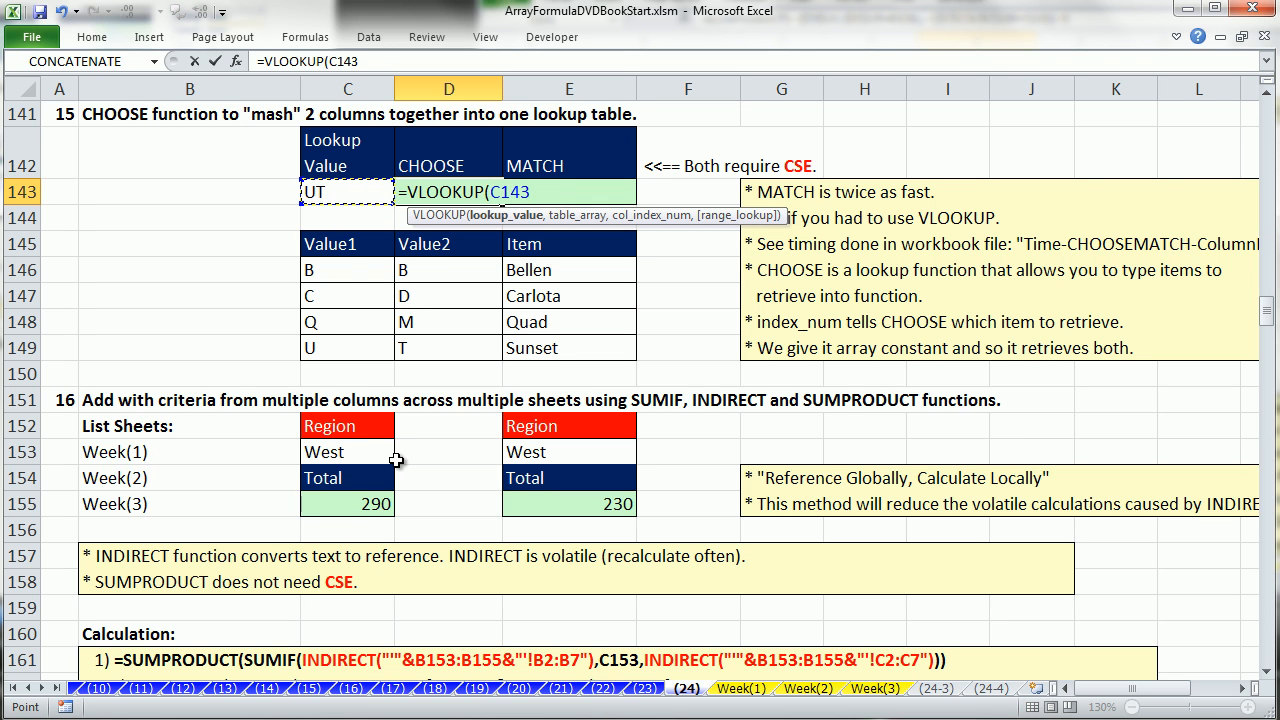
{"action": "type", "text": ","}
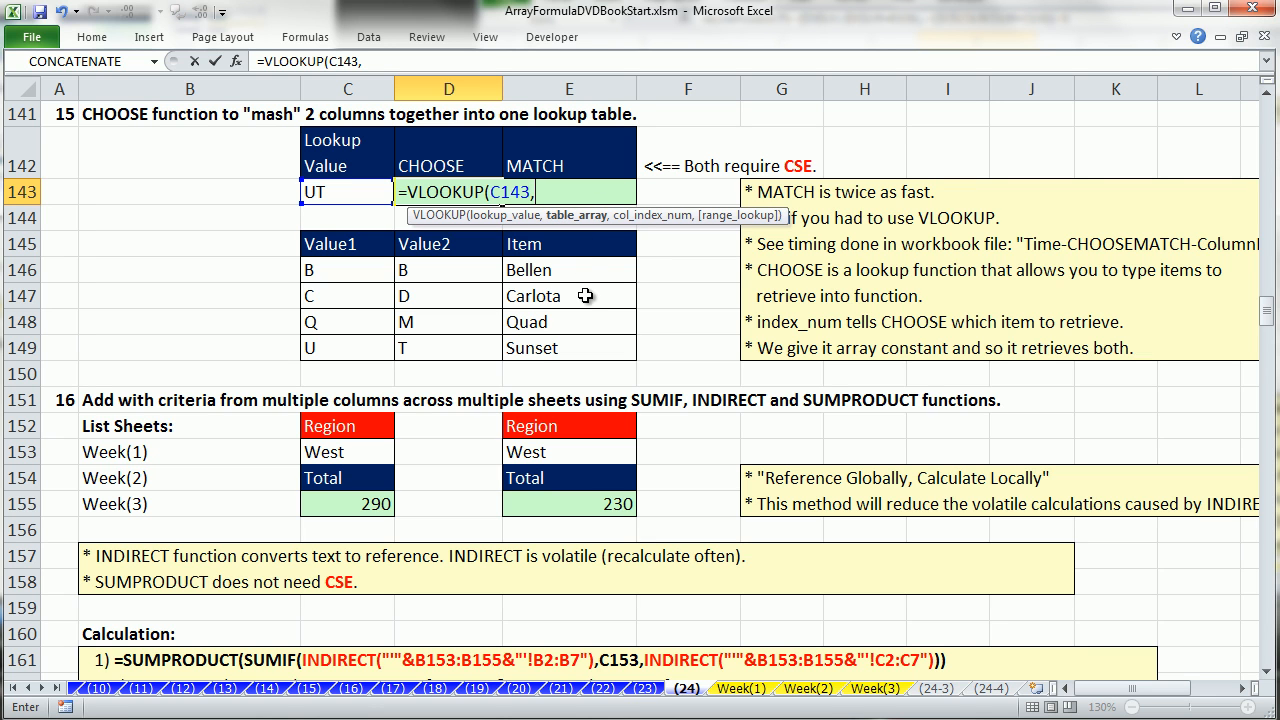
Nest CHOOSE as the table array in D143, with index array {1,2} and C146:C149&D146:D149 as the first value.
{"action": "type", "text": "ch"}
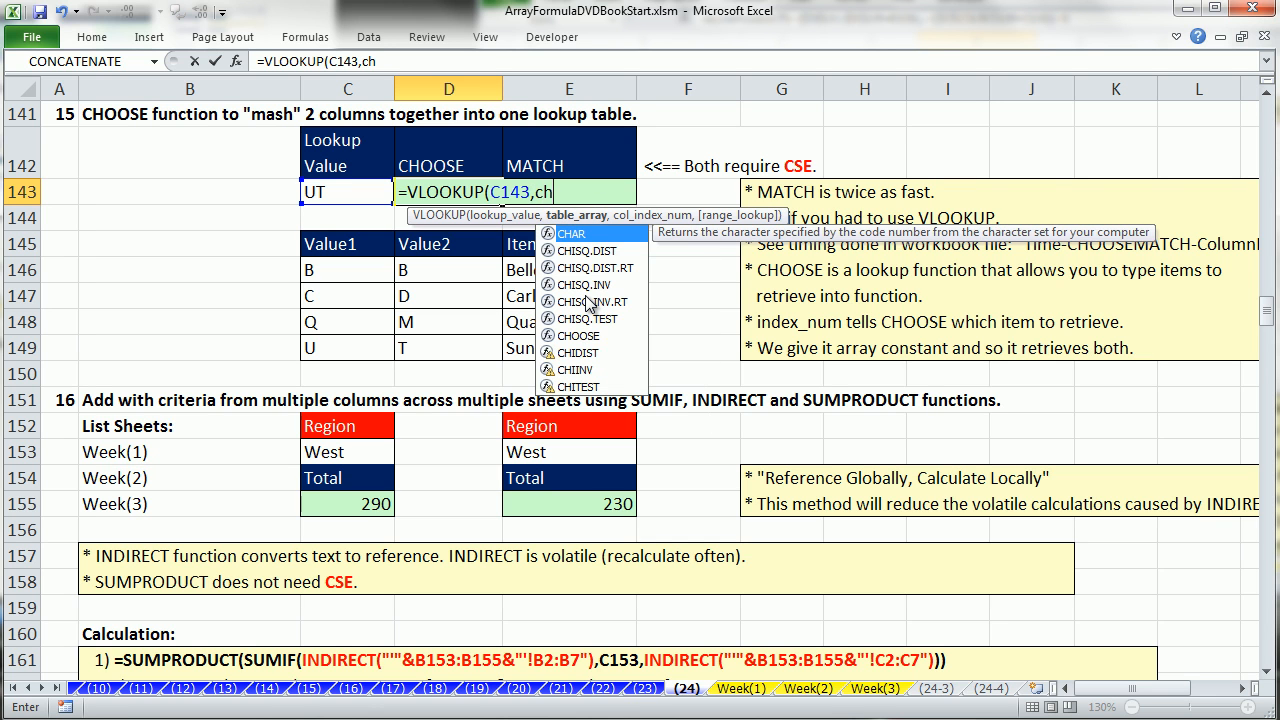
{"action": "type", "text": "OOSE("}
{"action": "key", "text": "Tab"}
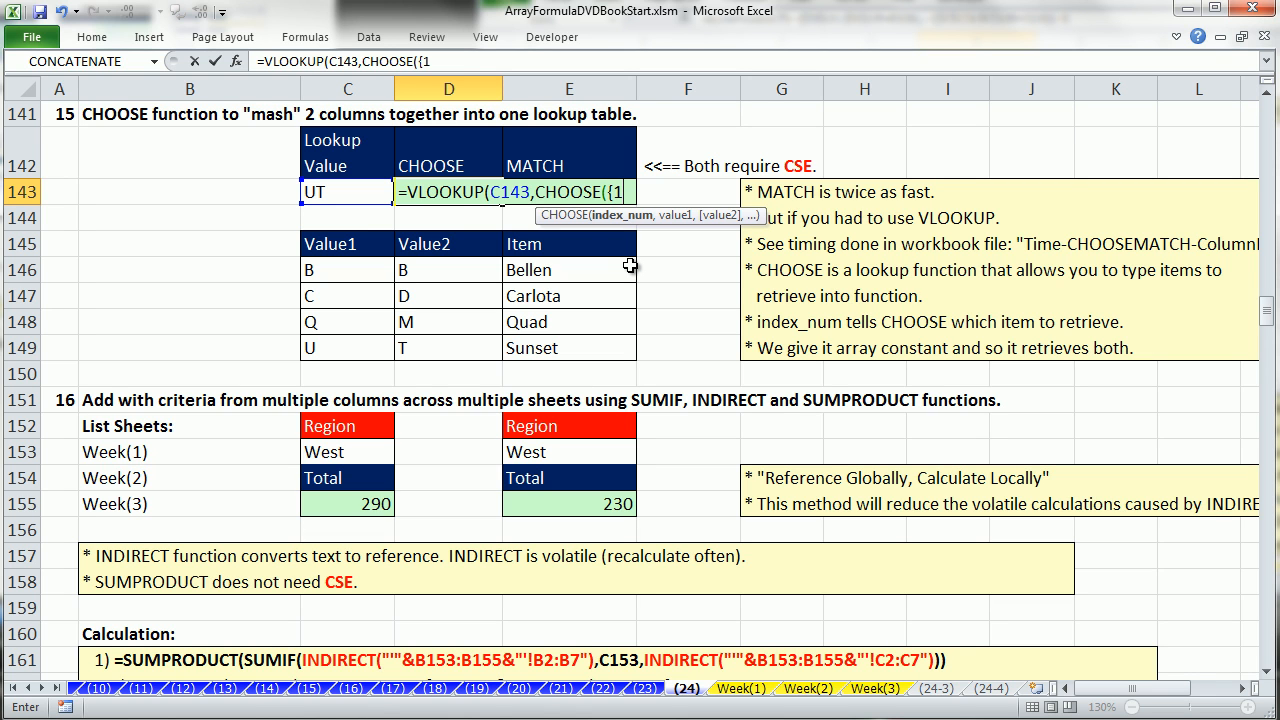
{"action": "type", "text": ",2"}
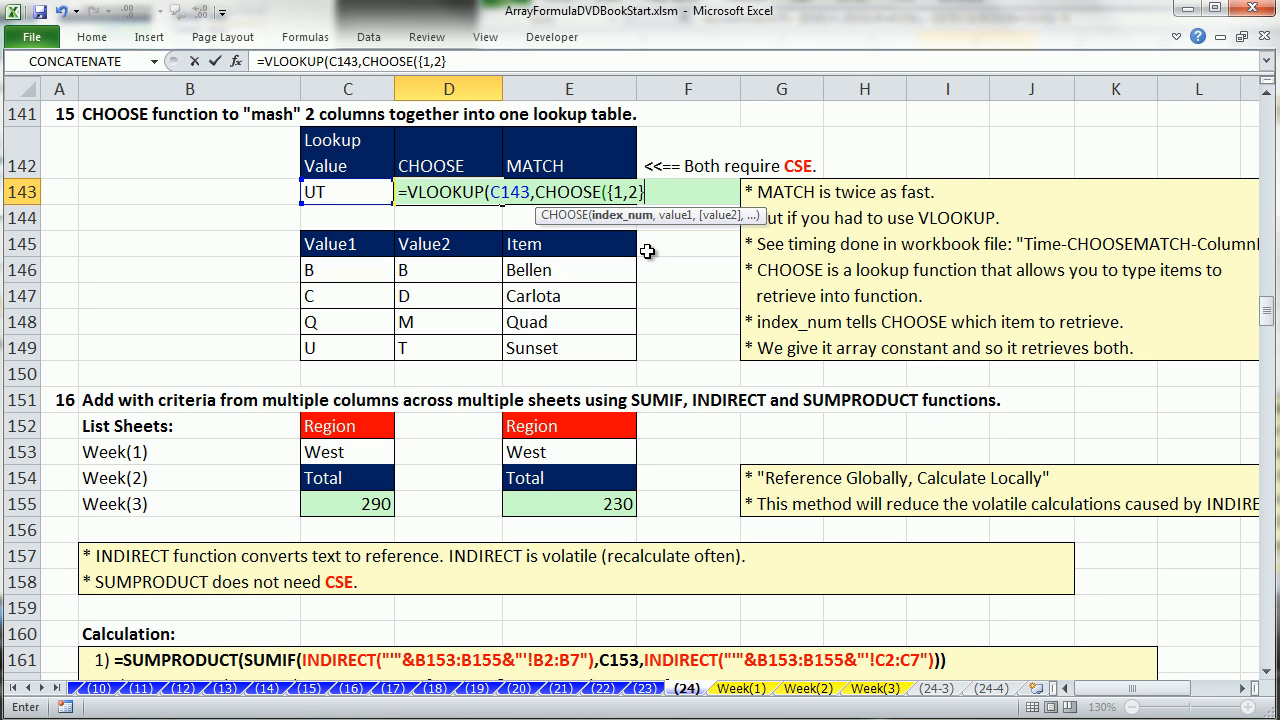
{"action": "type", "text": ","}
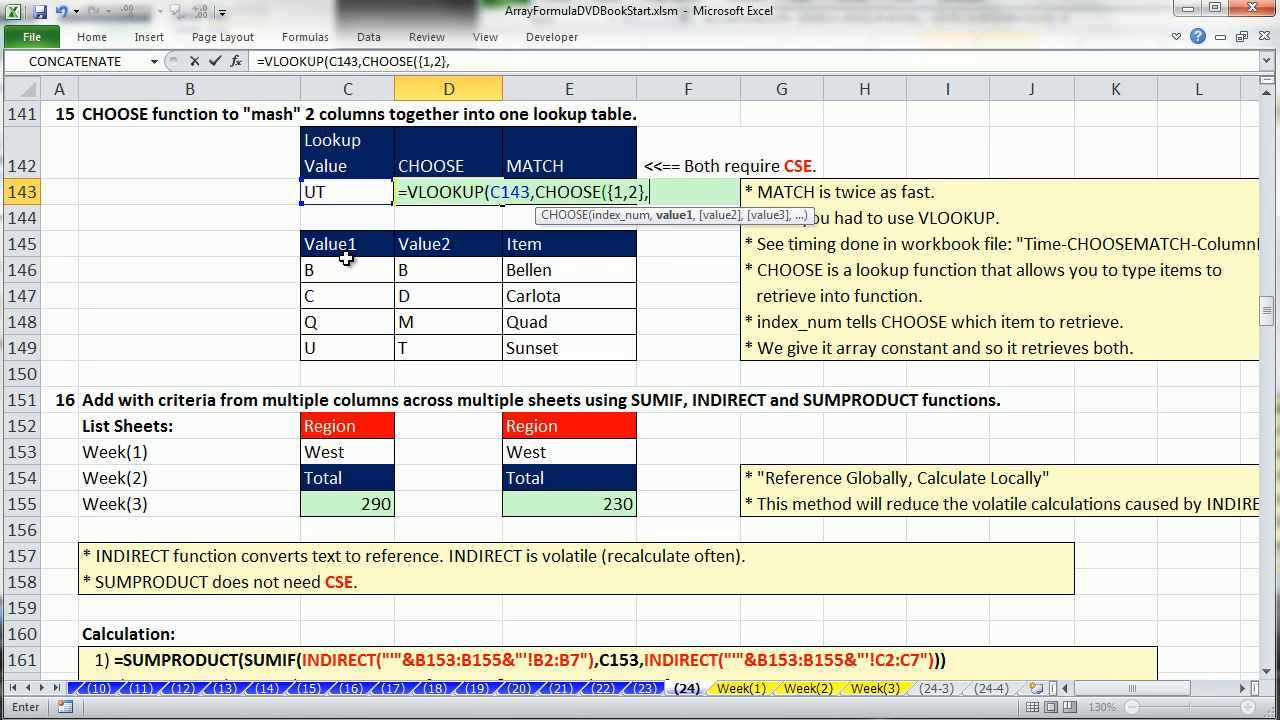
{"action": "left_click_drag", "start_coordinate": [345, 264], "coordinate": [343, 346]}
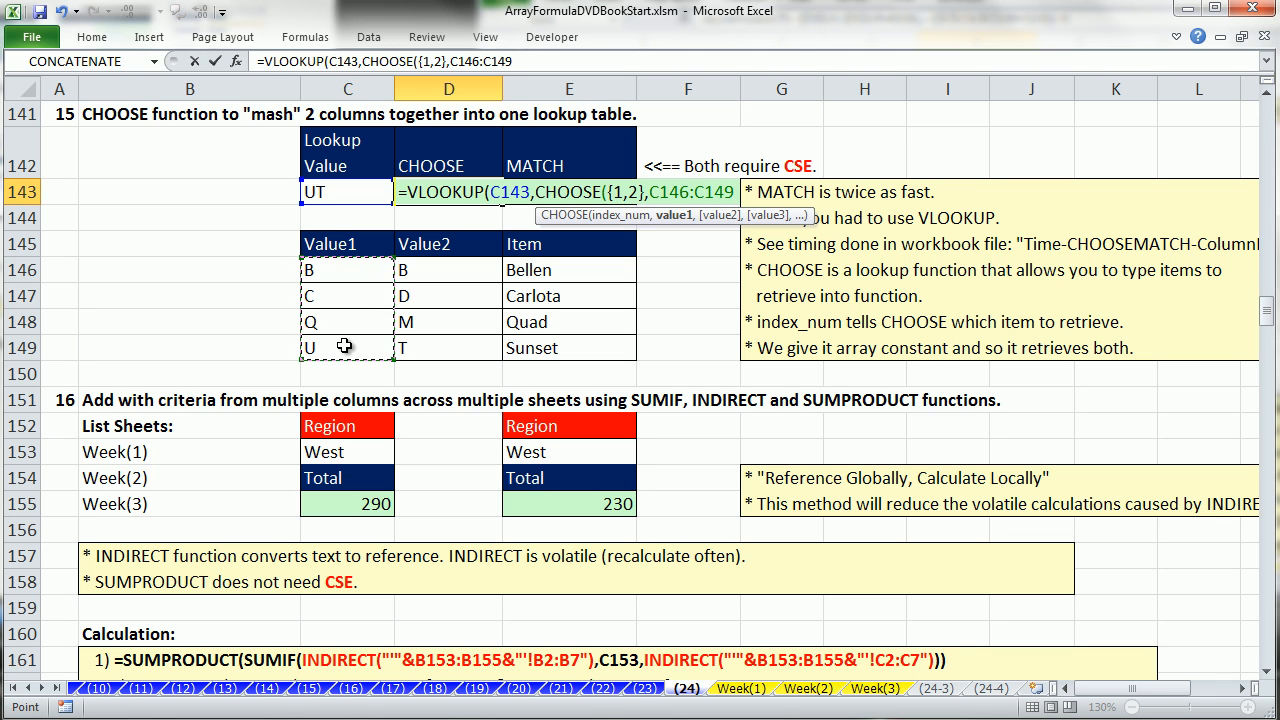
{"action": "type", "text": "&"}
{"action": "left_click_drag", "start_coordinate": [438, 276], "coordinate": [450, 347]}
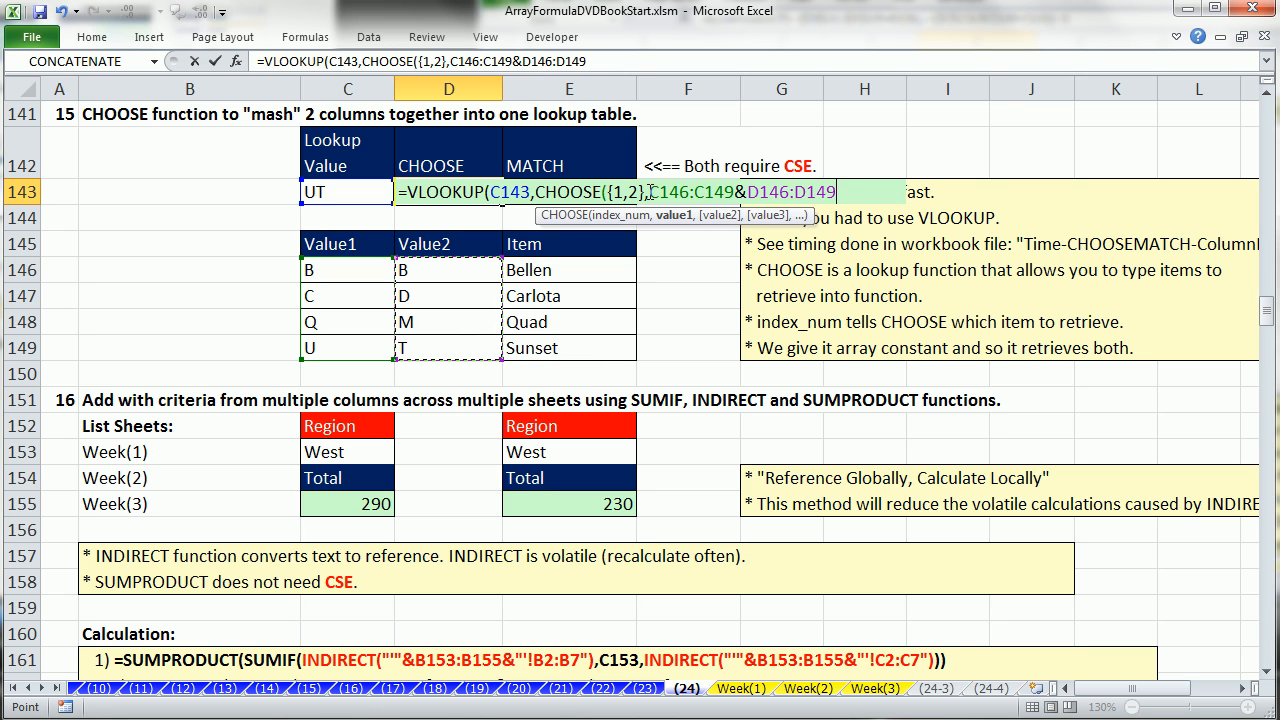
Evaluate CHOOSE's first value in the D143 formula to inspect the joined array, and restore the original expression.
{"action": "left_click_drag", "start_coordinate": [650, 192], "coordinate": [948, 228]}
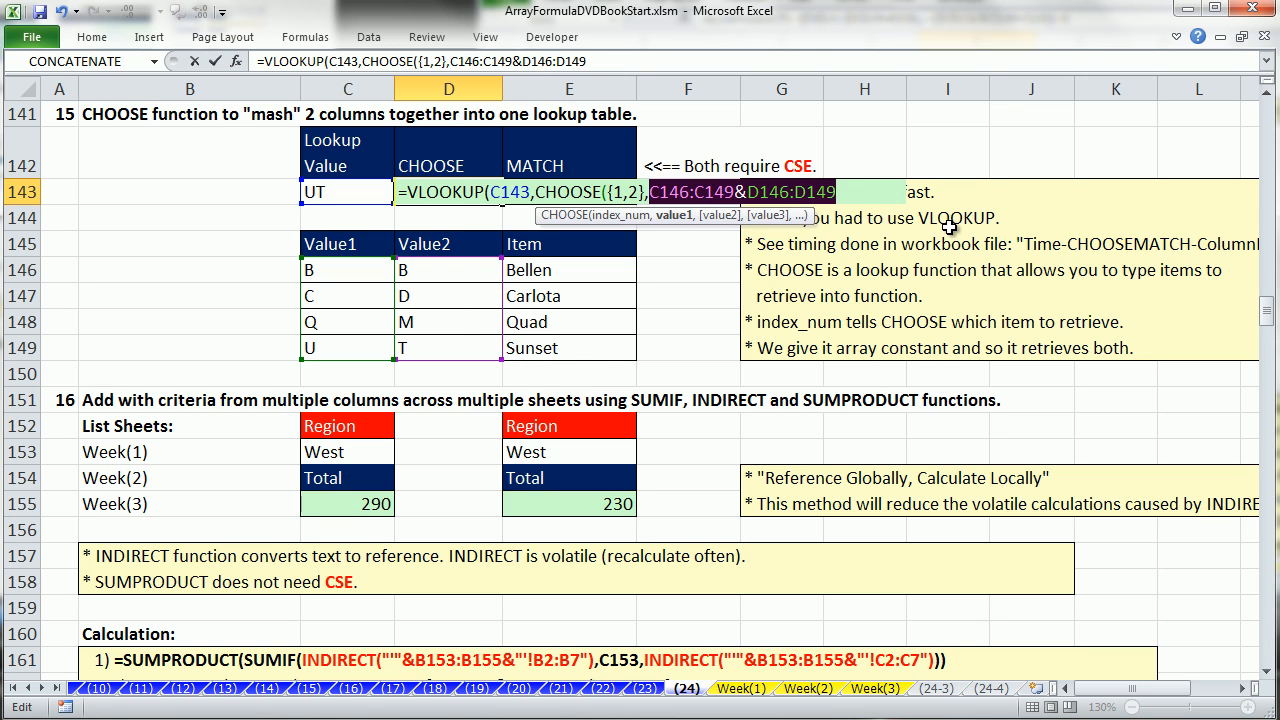
{"action": "key", "text": "F9"}
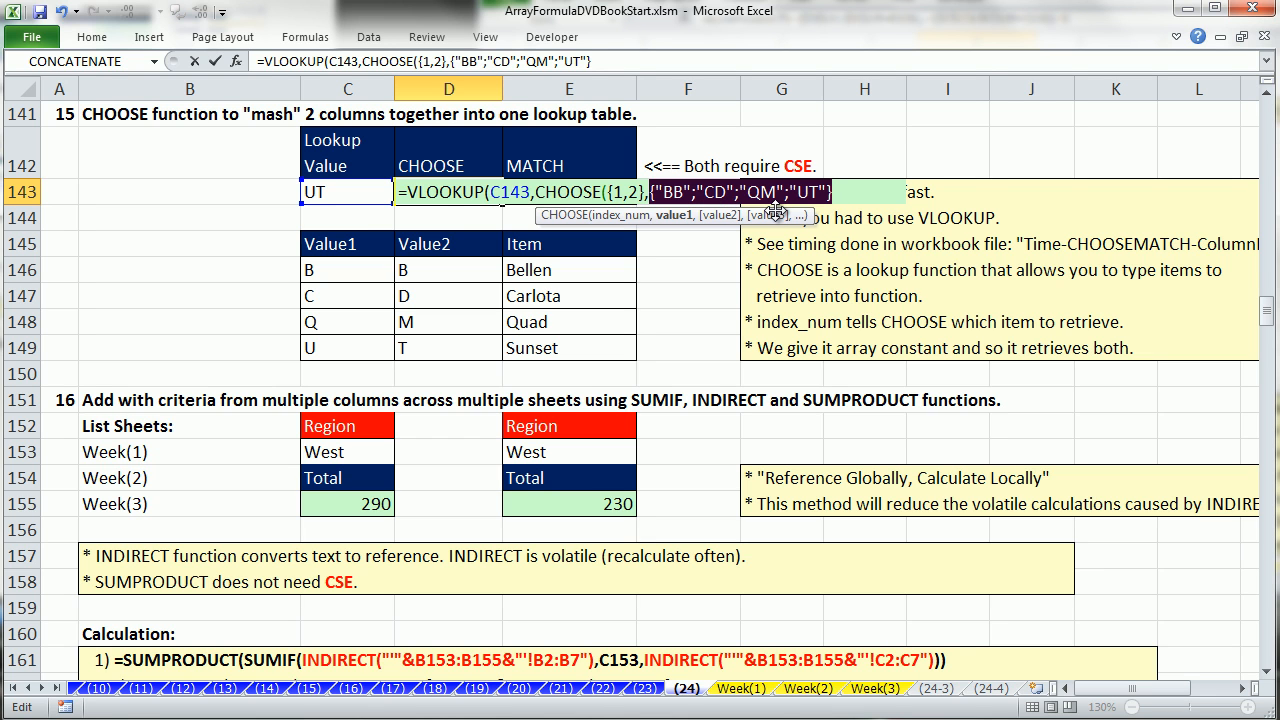
{"action": "key", "text": "ctrl+z"}
{"action": "key", "text": "Right"}
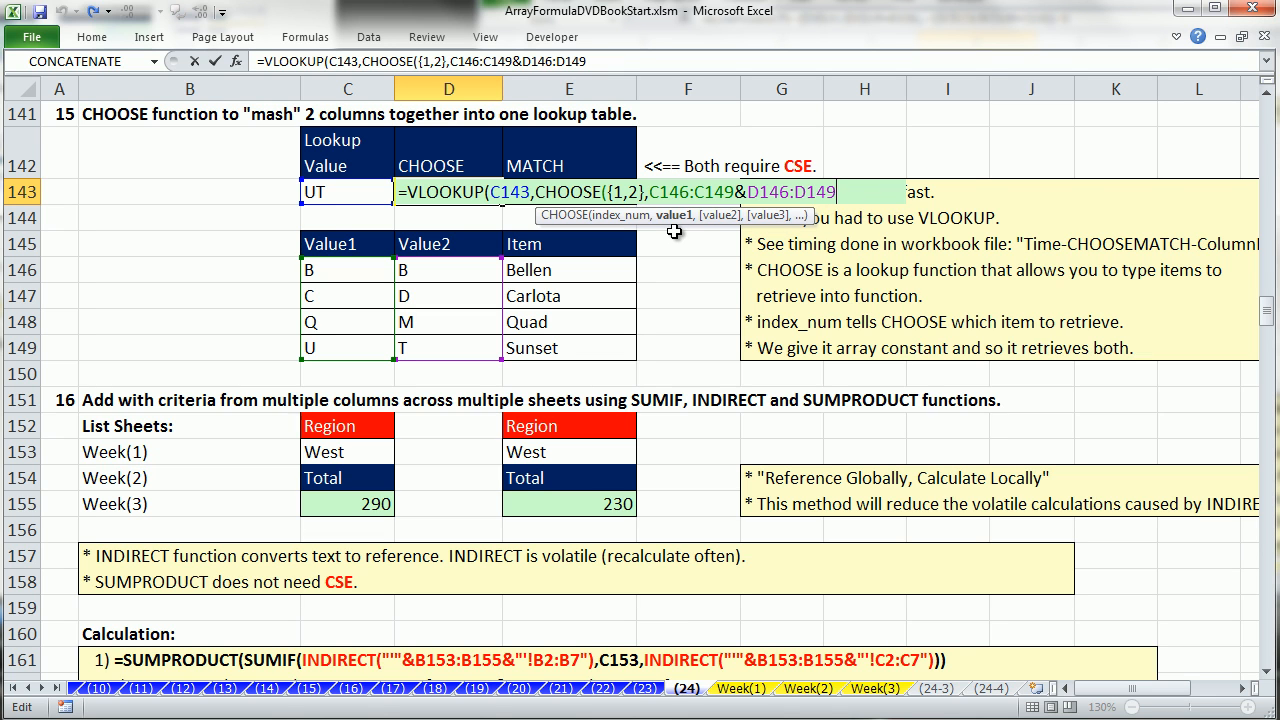
Add E146:E149 as CHOOSE's second value in the D143 formula and close the CHOOSE function.
{"action": "type", "text": ","}
{"action": "left_click_drag", "start_coordinate": [570, 270], "coordinate": [579, 338]}
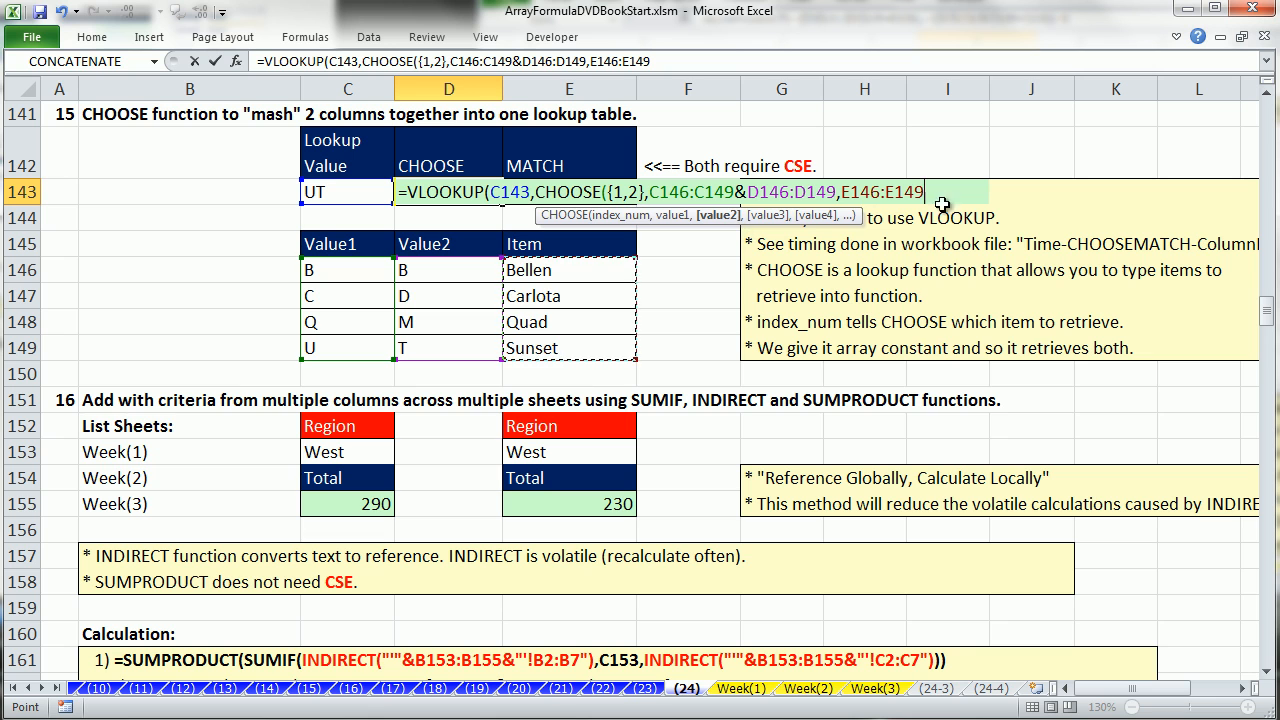
{"action": "type", "text": ")"}
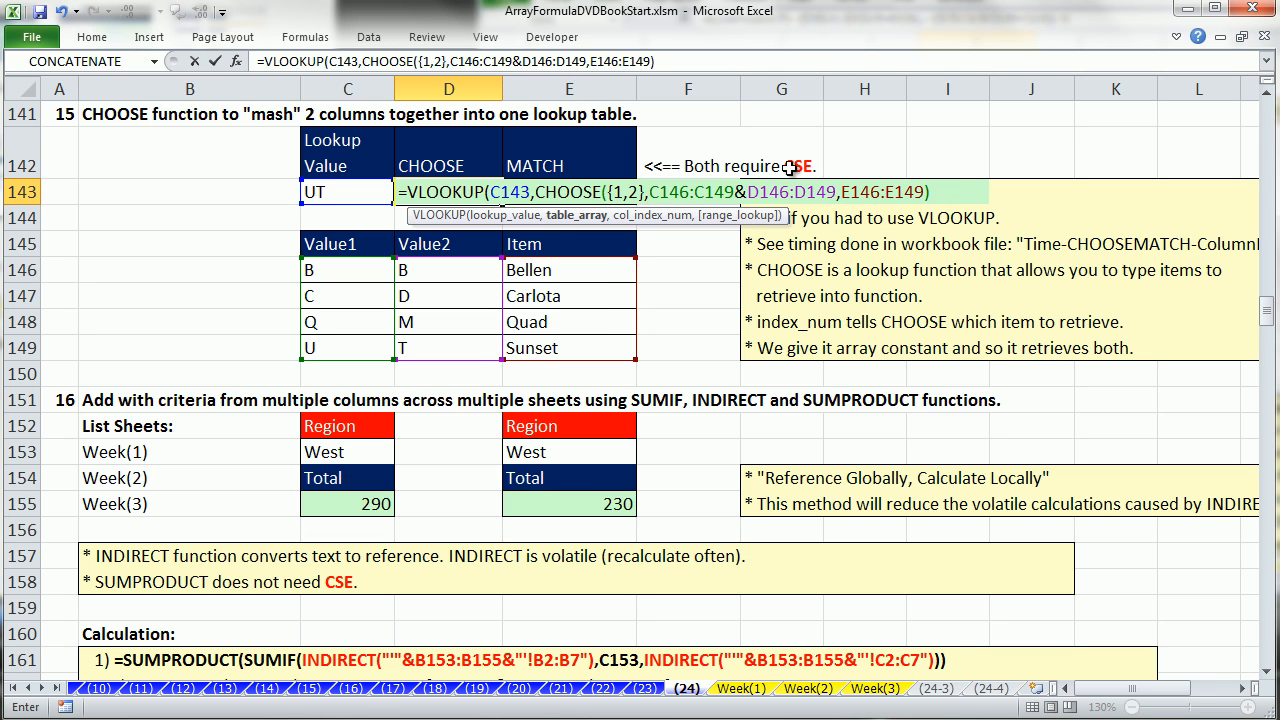
Evaluate VLOOKUP's table array argument in the D143 formula to inspect the combined two-column table, and restore the original CHOOSE expression.
{"action": "left_click", "coordinate": [576, 220]}
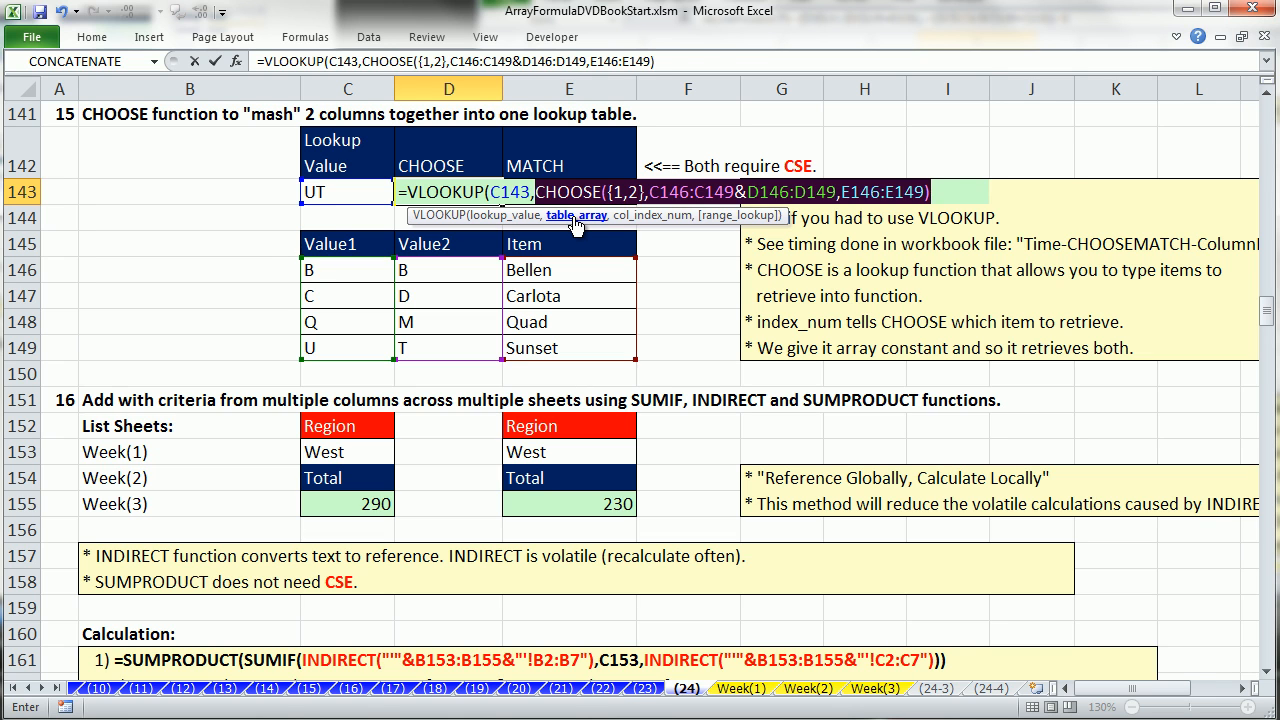
{"action": "key", "text": "F9"}
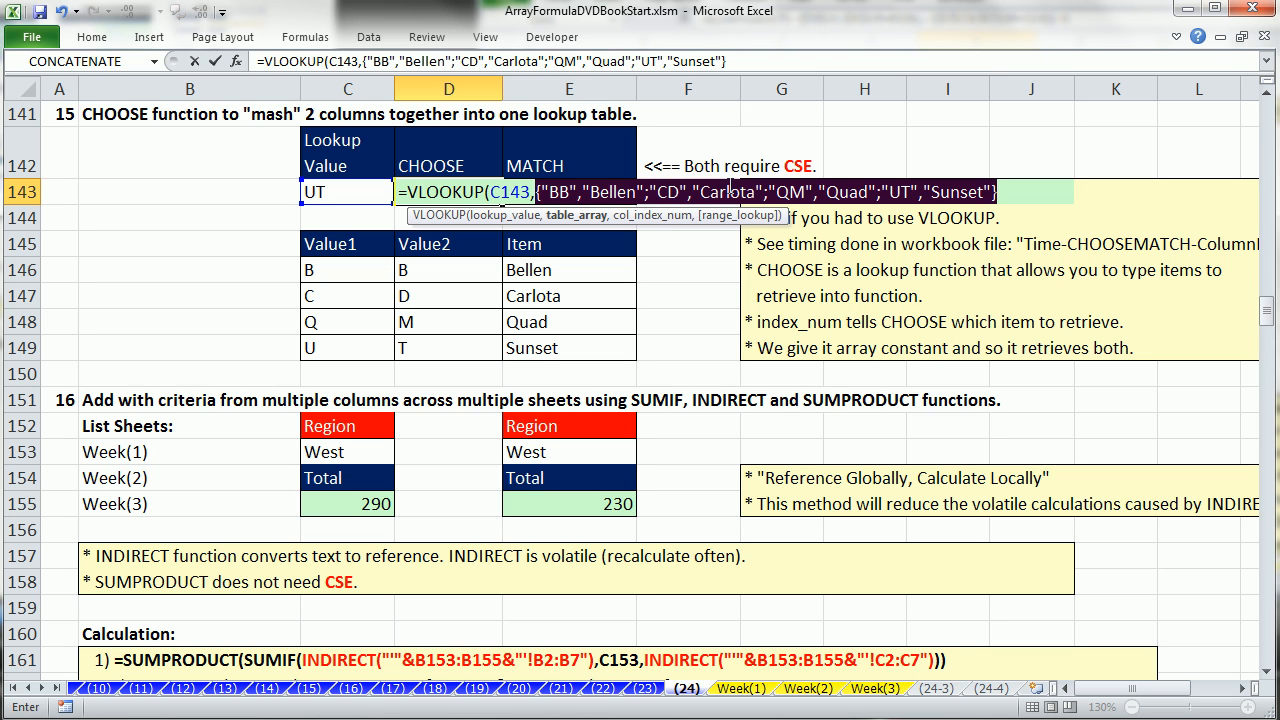
{"action": "key", "text": "ctrl+z"}
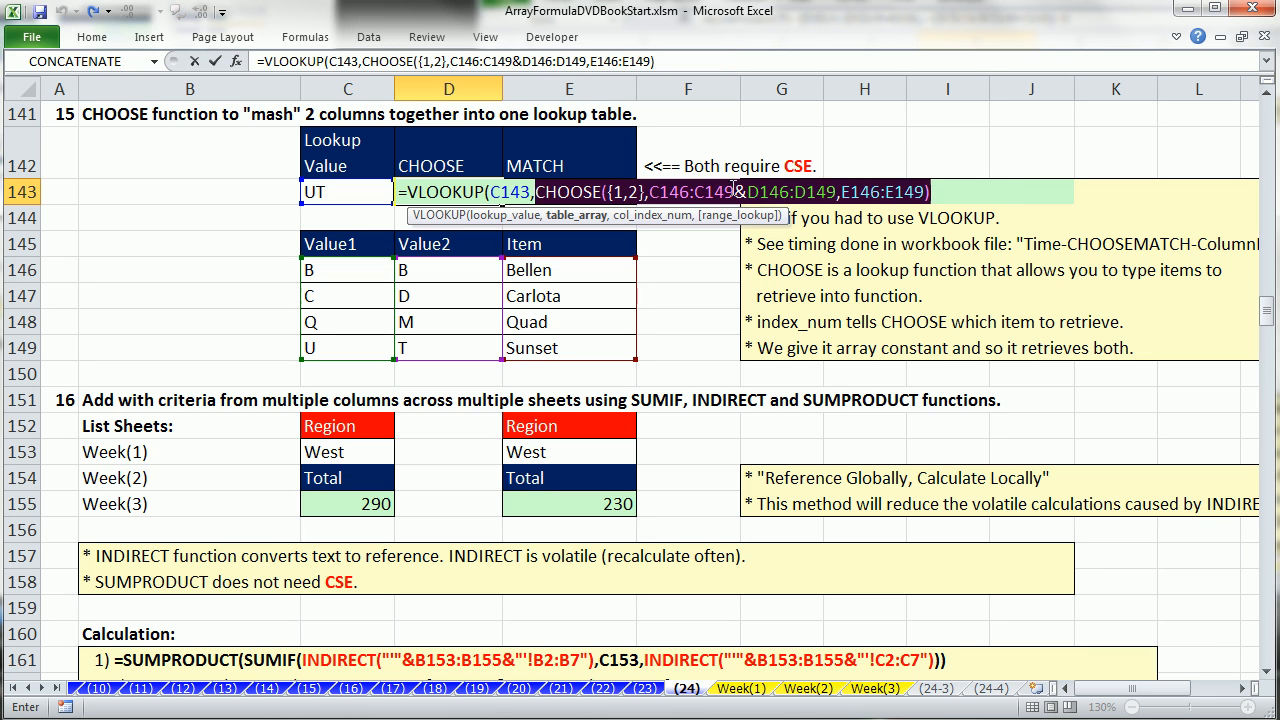
{"action": "left_click", "coordinate": [930, 192]}
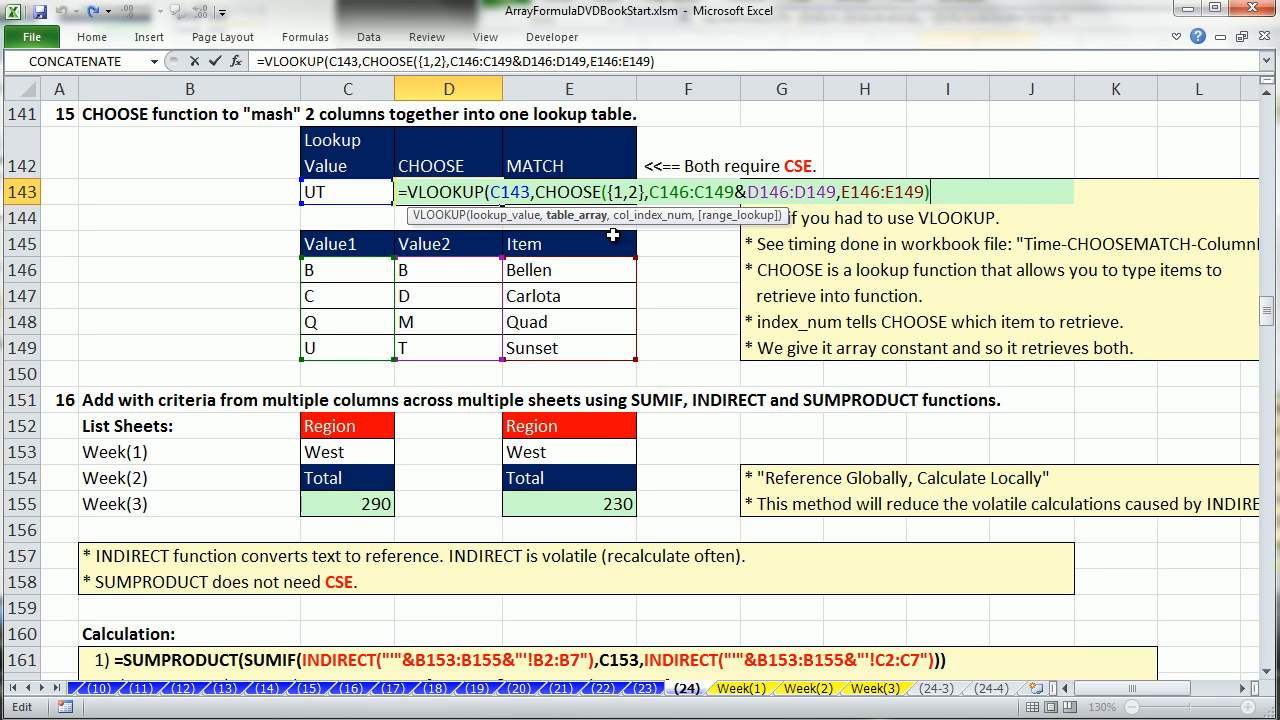
Complete the D143 VLOOKUP with column index 2 and exact match 0, and enter it as an array formula.
{"action": "type", "text": ","}
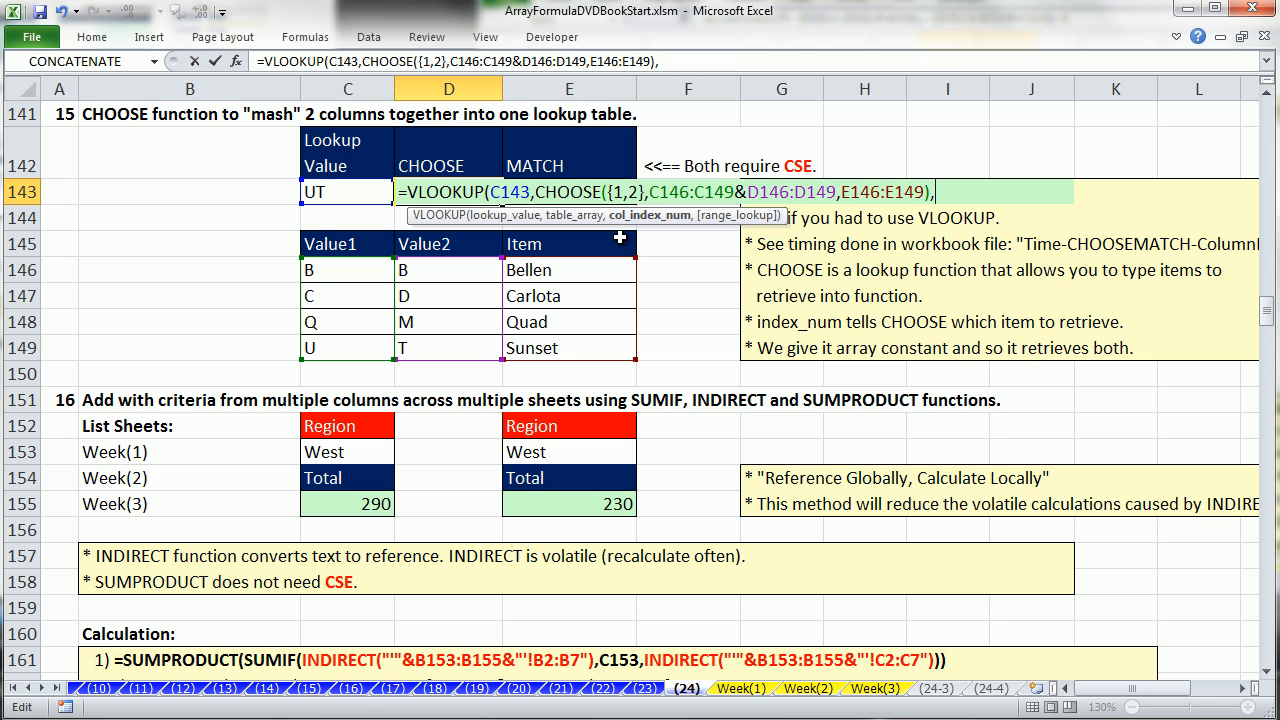
{"action": "type", "text": "2,"}
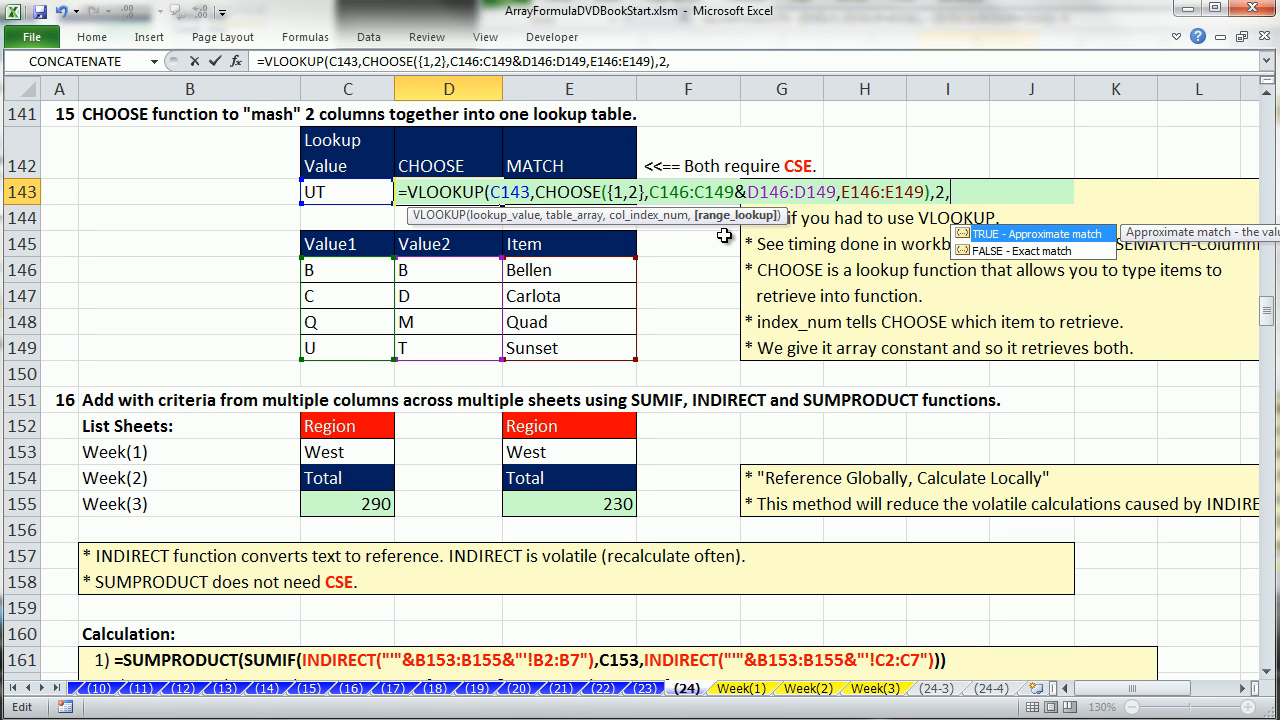
{"action": "type", "text": "0)"}
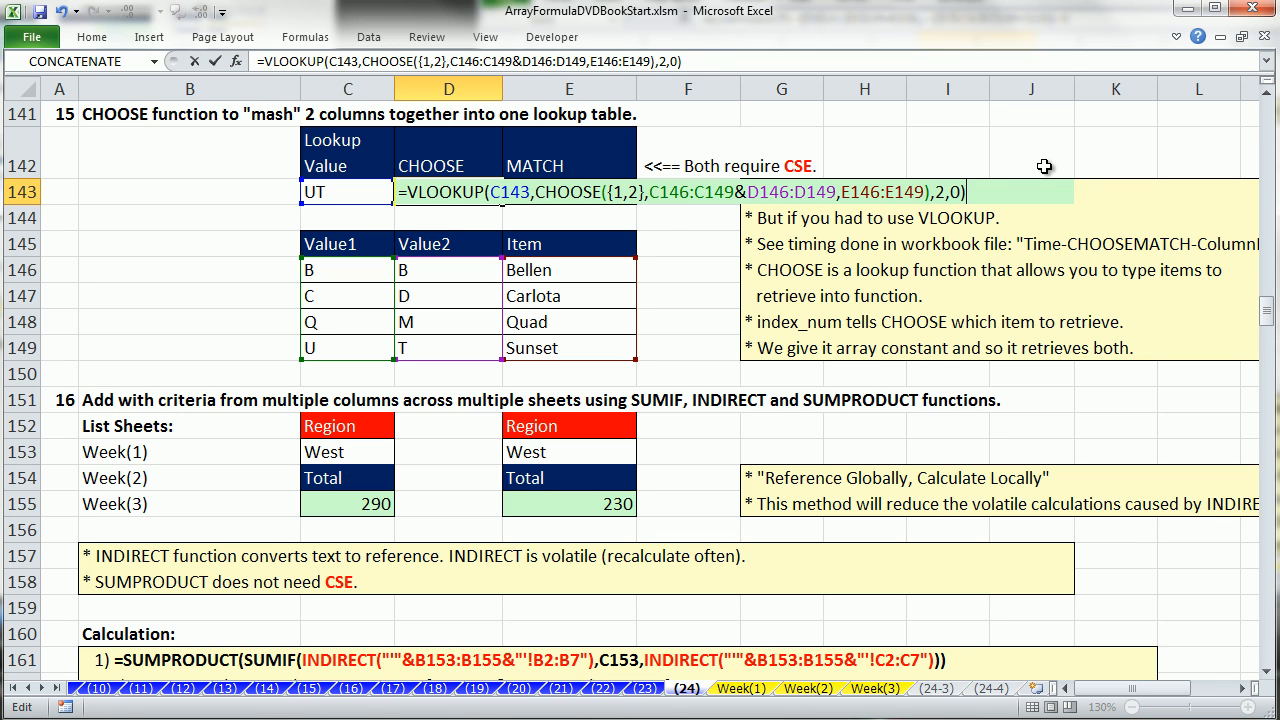
{"action": "key", "text": "ctrl+shift+Return"}
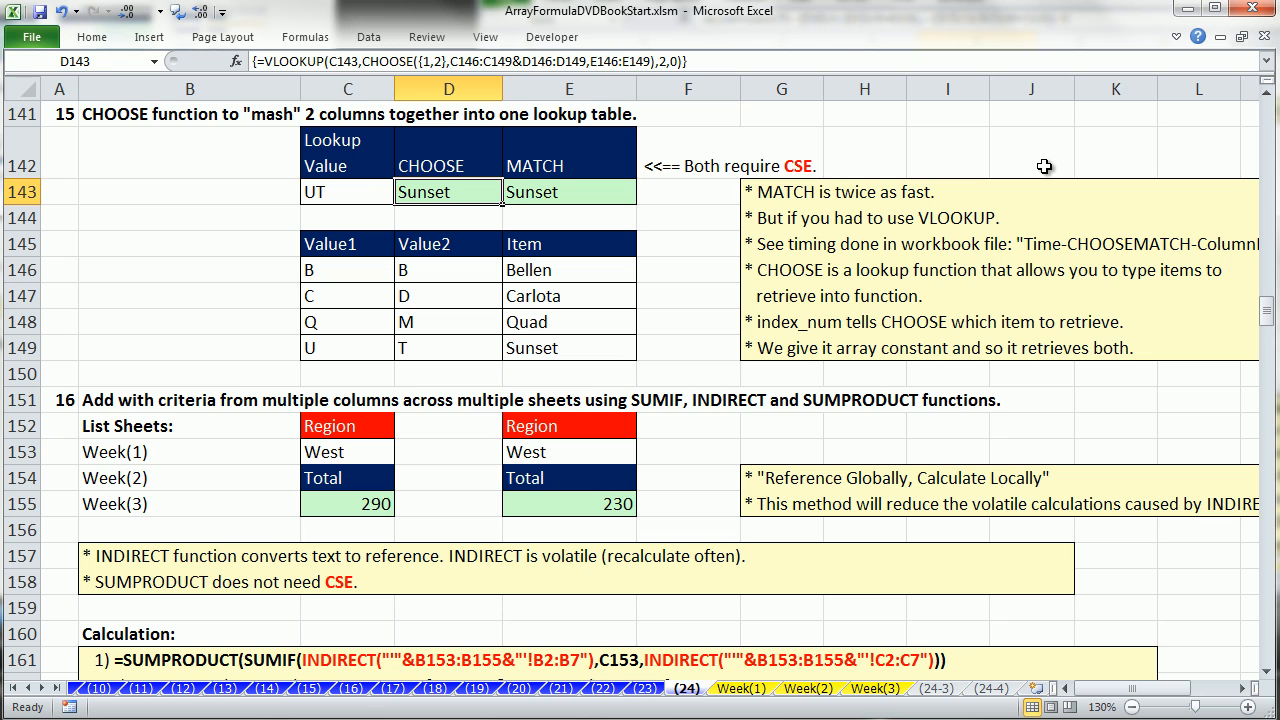
Try BB as the lookup value in C143 and undo the change.
{"action": "left_click", "coordinate": [376, 196]}
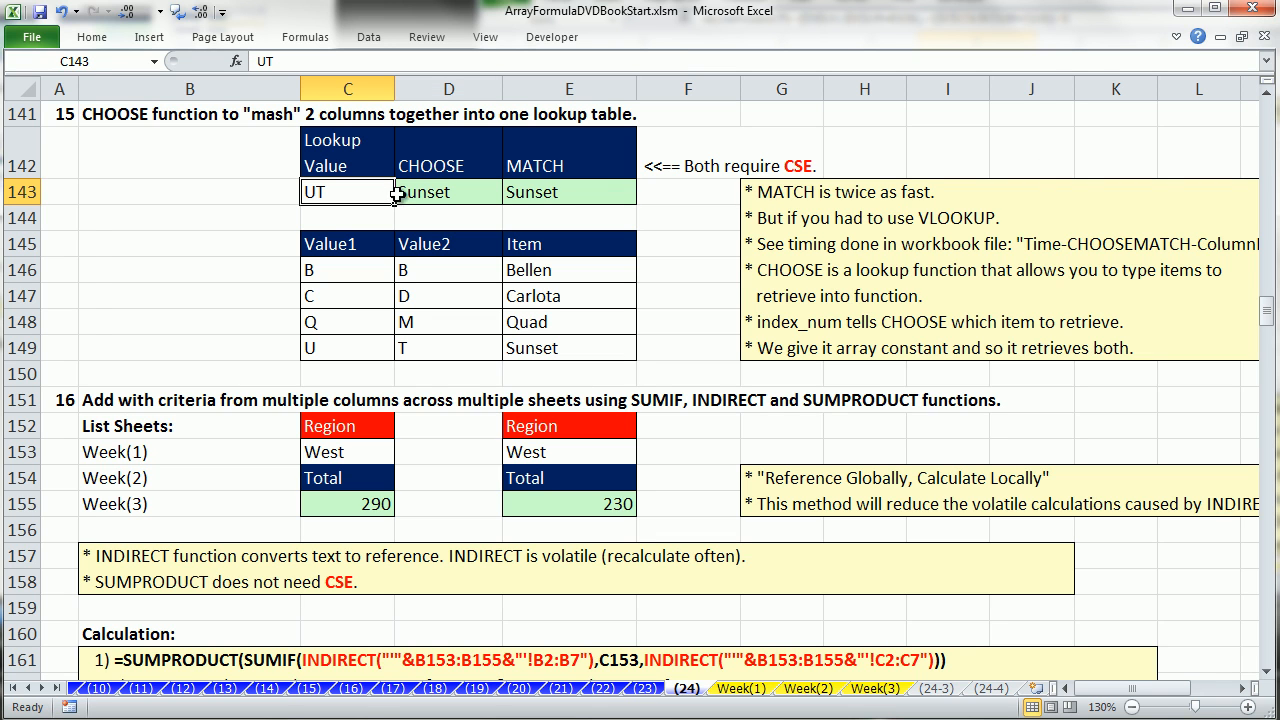
{"action": "type", "text": "BB"}
{"action": "key", "text": "ctrl+Return"}
{"action": "key", "text": "ctrl+z"}
Review the joined columns and array constant inside the D143 formula, and re-enter it as an array formula.
{"action": "left_click", "coordinate": [476, 195]}
{"action": "double_click", "coordinate": [474, 192]}
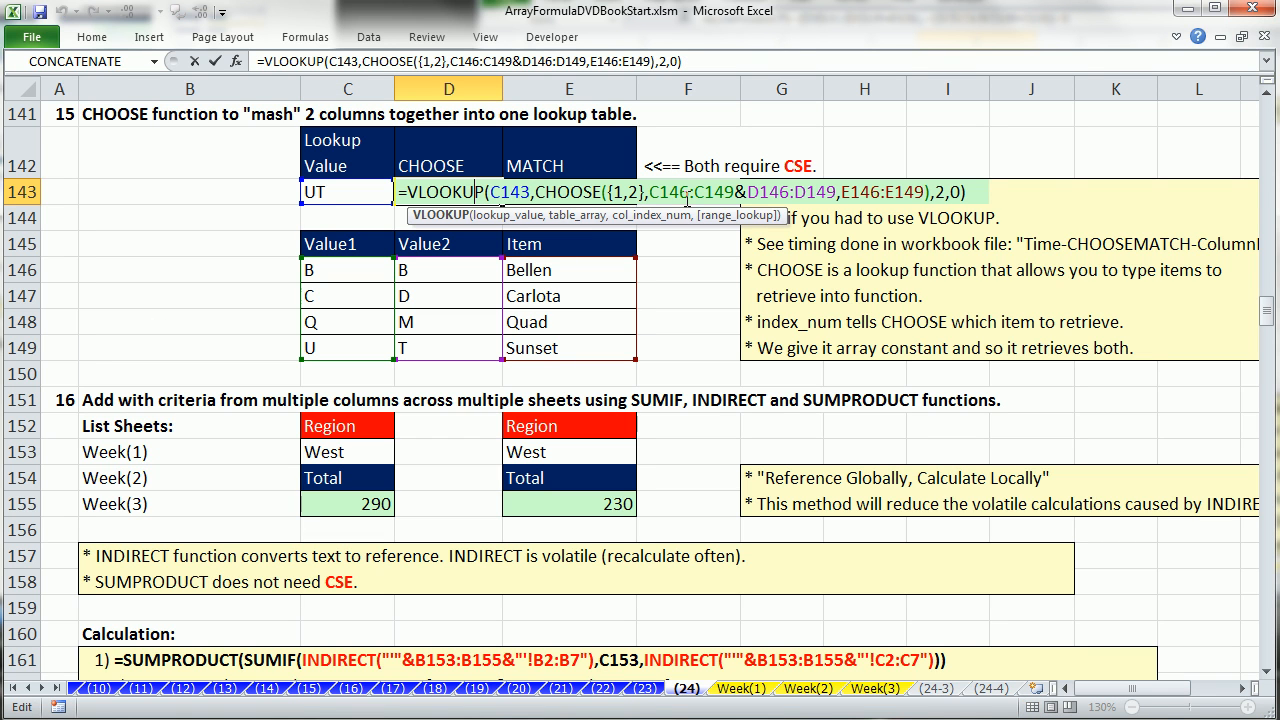
{"action": "left_click", "coordinate": [745, 191]}
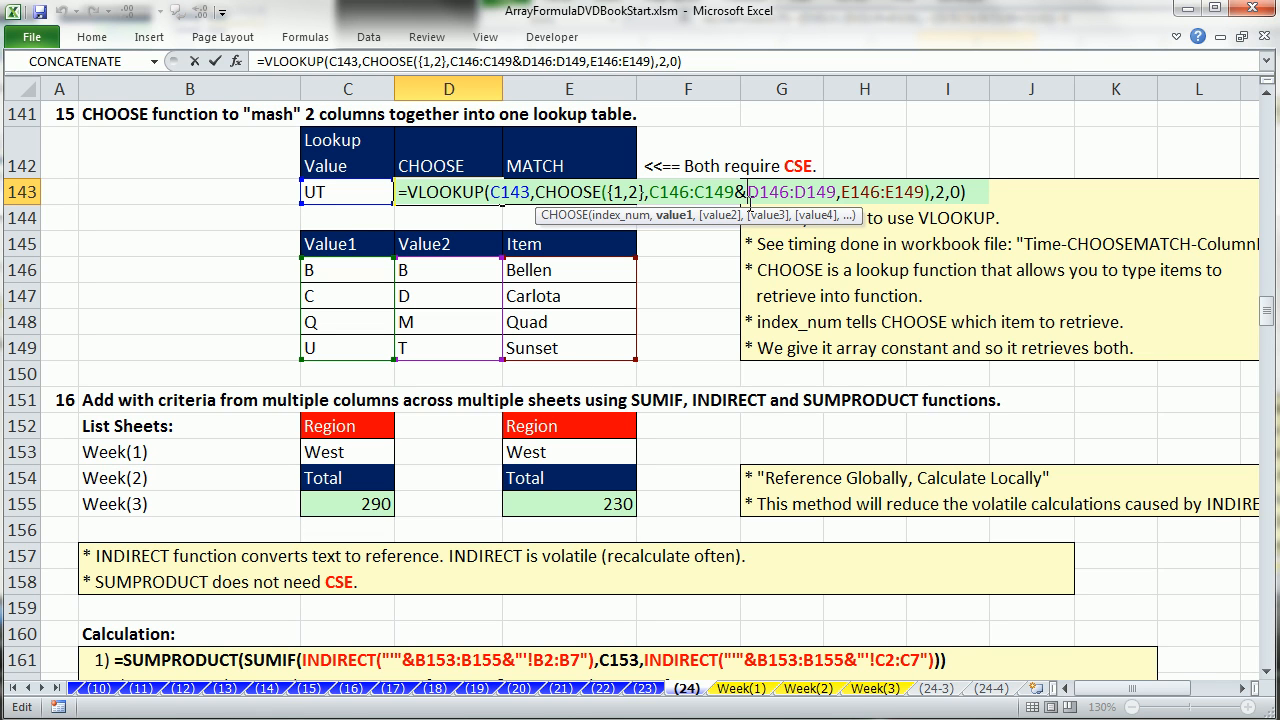
{"action": "left_click", "coordinate": [623, 192]}
{"action": "key", "text": "ctrl+shift+Return"}
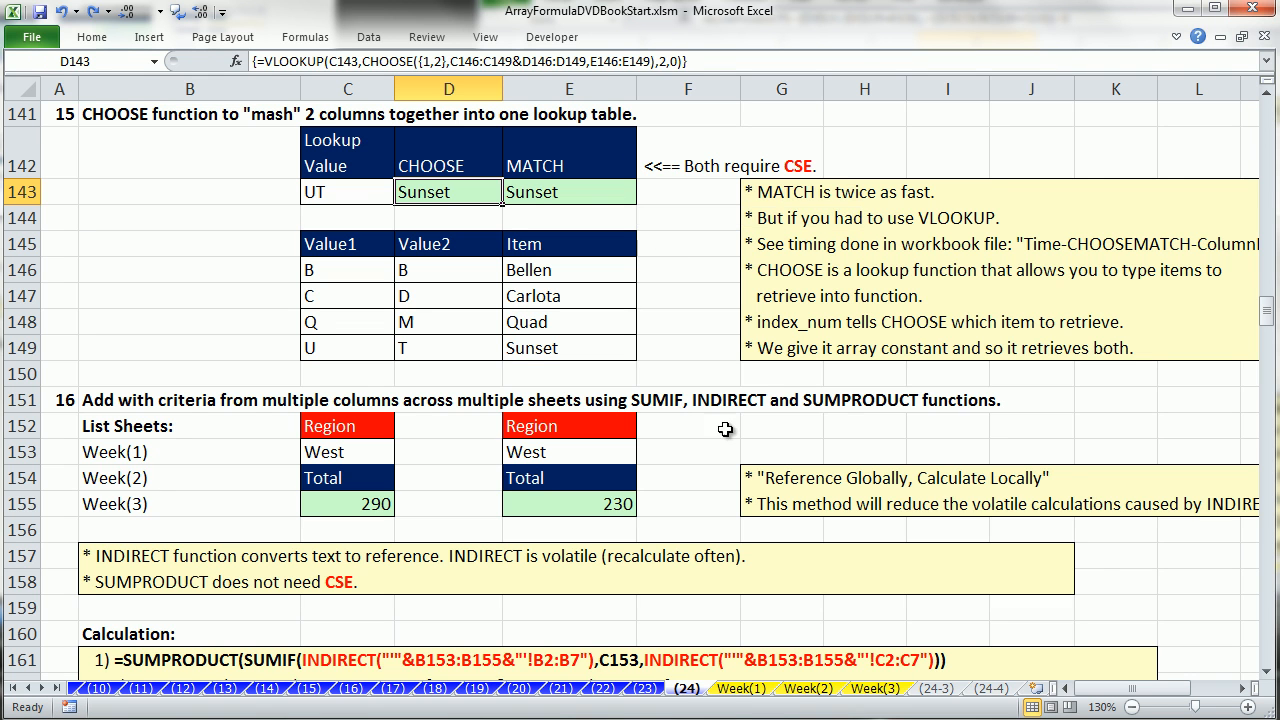
Go to section 16's West criterion in C153 and examine the Region and Number ranges B2:B7 and C2:C7 on sheet Week(1).
{"action": "left_click", "coordinate": [1267, 672]}
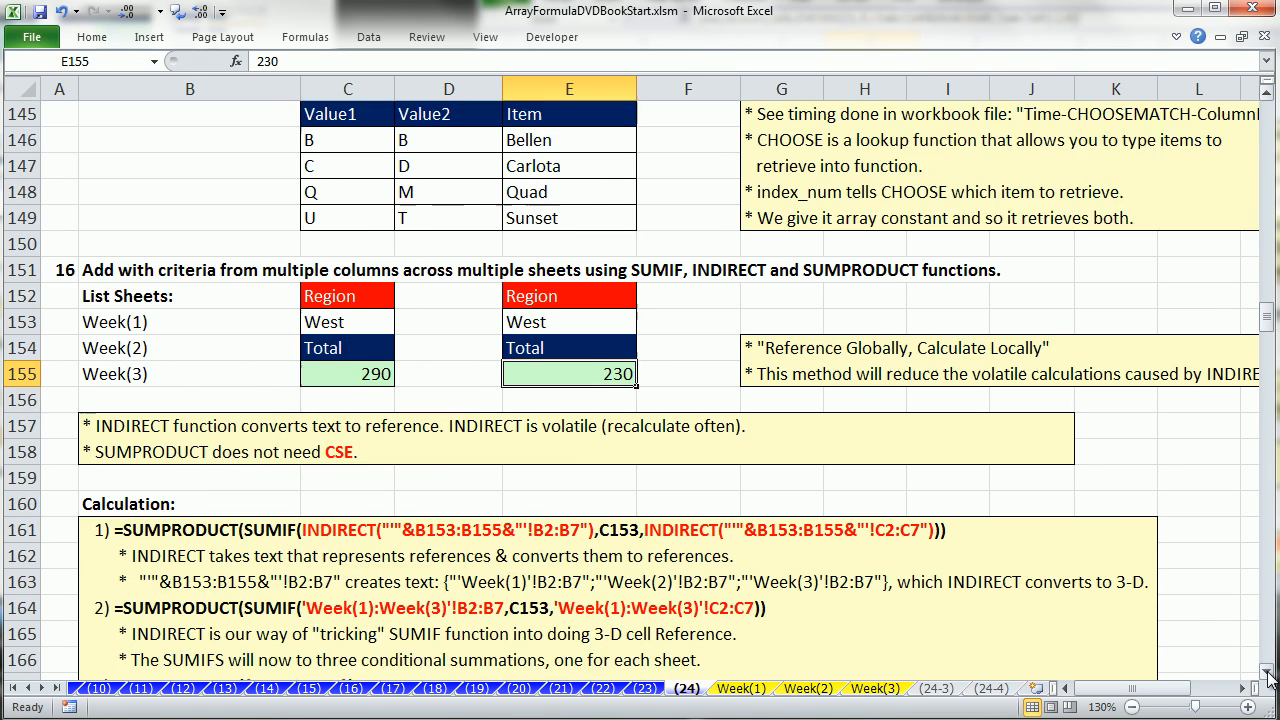
{"action": "left_click", "coordinate": [1267, 677]}
{"action": "left_click", "coordinate": [1267, 677]}
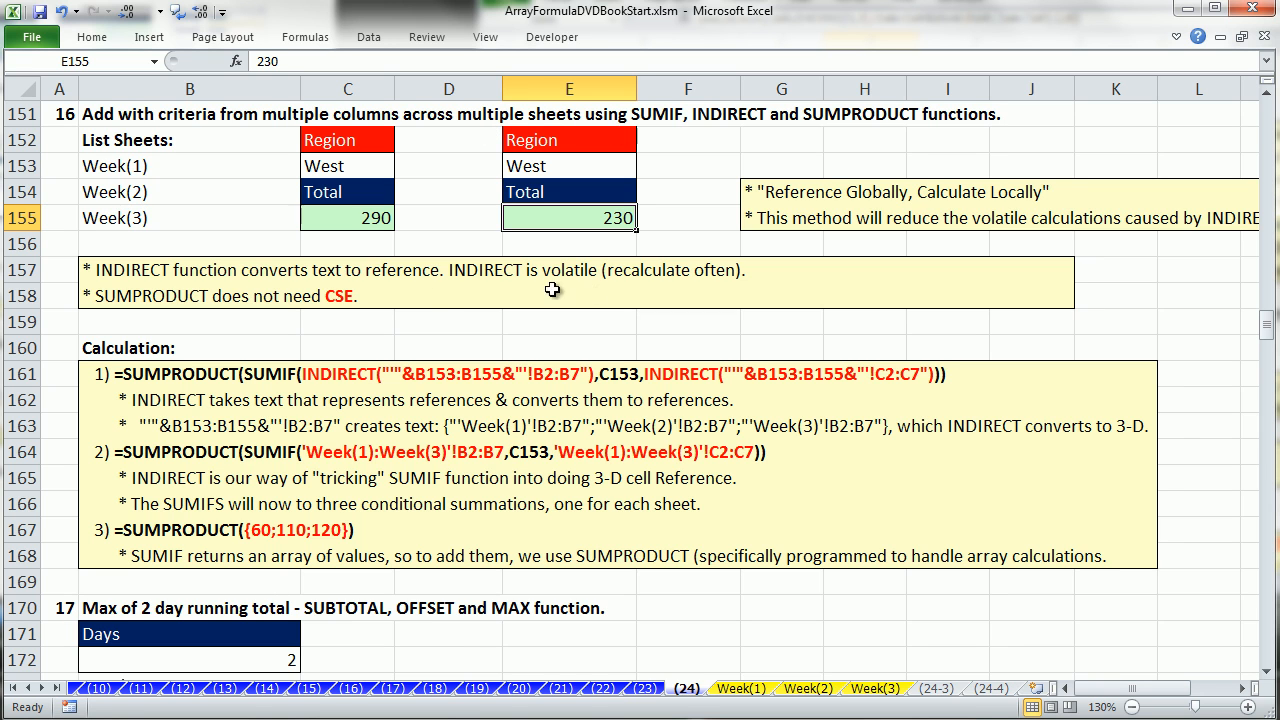
{"action": "left_click", "coordinate": [350, 170]}
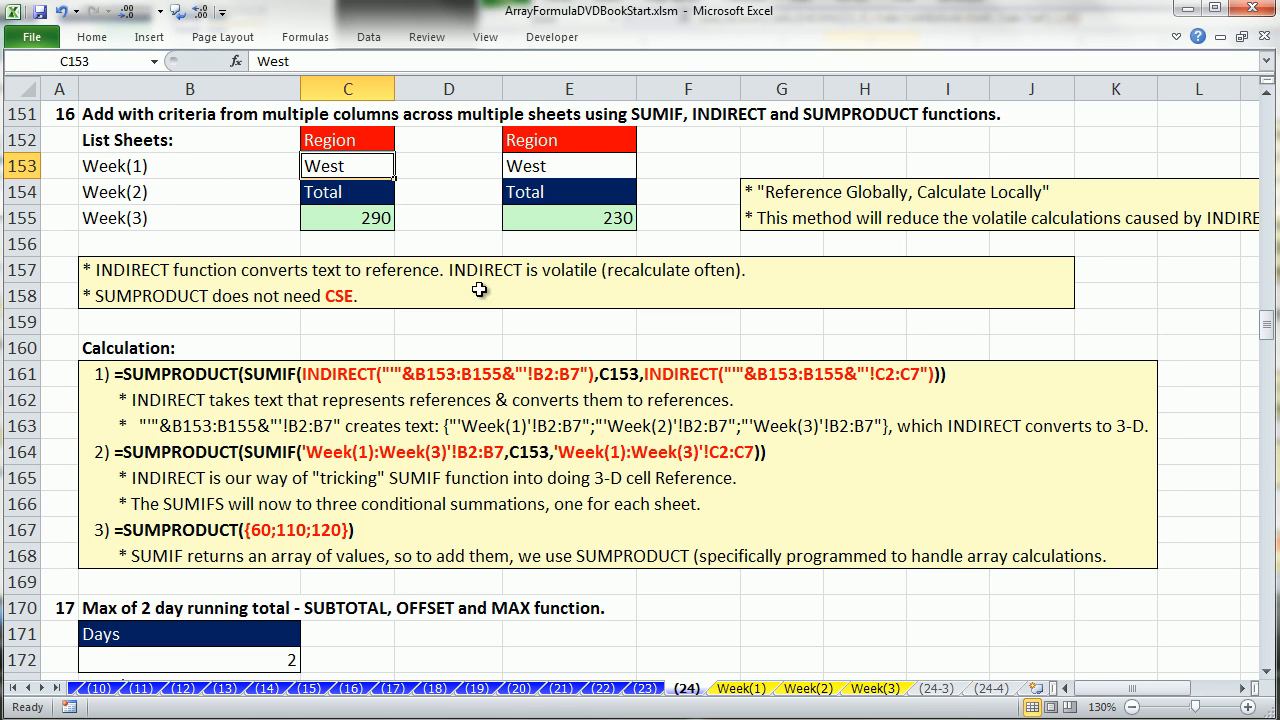
{"action": "left_click", "coordinate": [752, 690]}
{"action": "left_click_drag", "start_coordinate": [268, 179], "coordinate": [294, 403]}
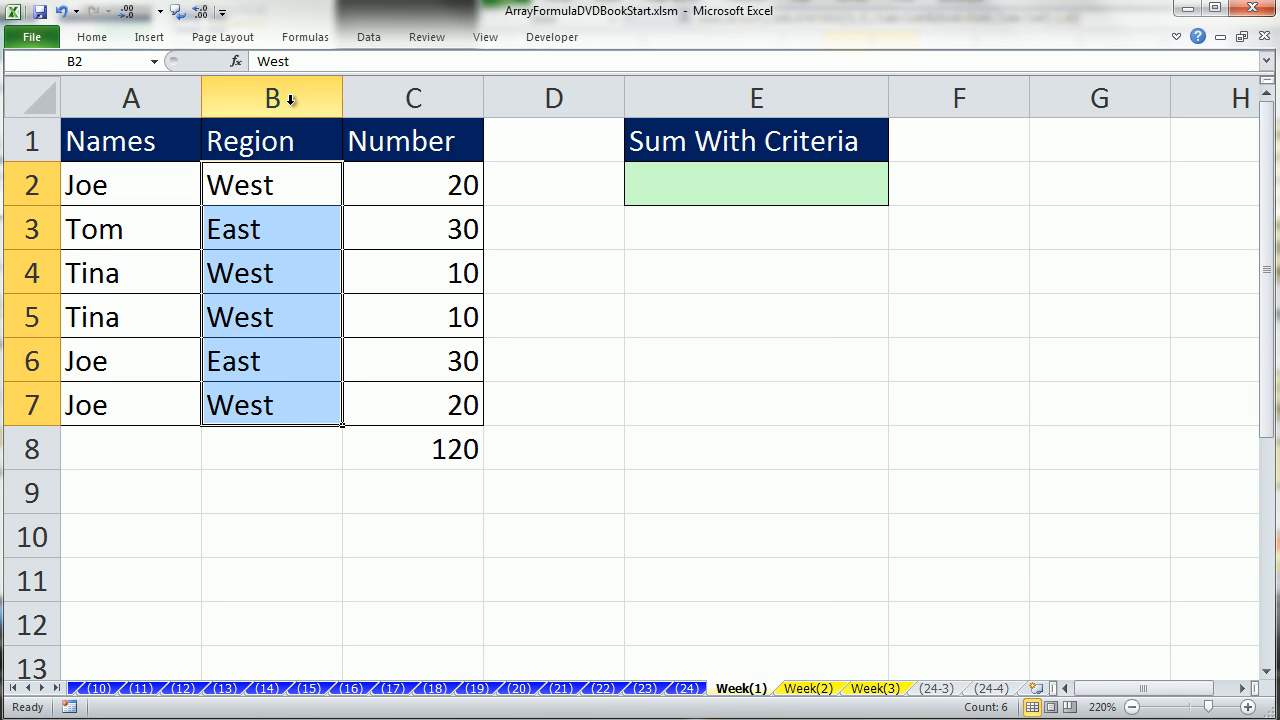
{"action": "left_click_drag", "start_coordinate": [425, 175], "coordinate": [434, 411]}
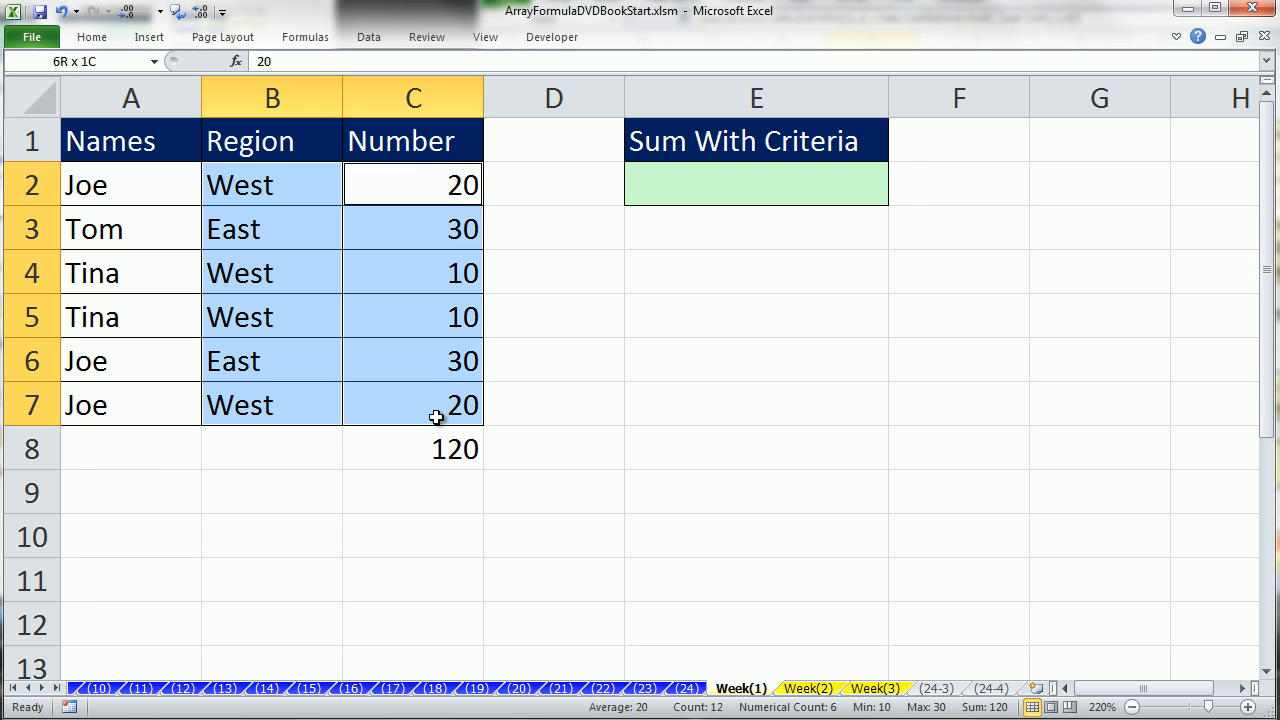
Examine the Region range B2:B7 on sheets Week(2) and Week(3), and return to sheet (24).
{"action": "left_click", "coordinate": [808, 690]}
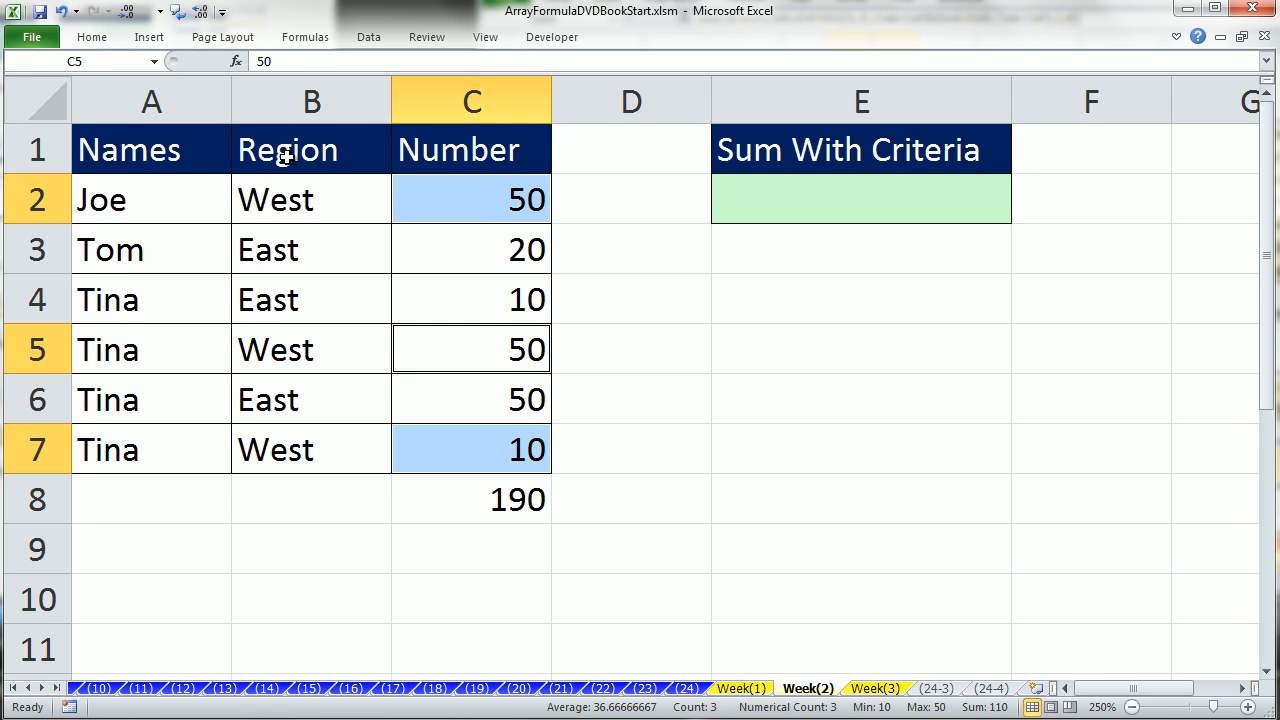
{"action": "left_click", "coordinate": [281, 203]}
{"action": "left_click_drag", "start_coordinate": [281, 203], "coordinate": [303, 449]}
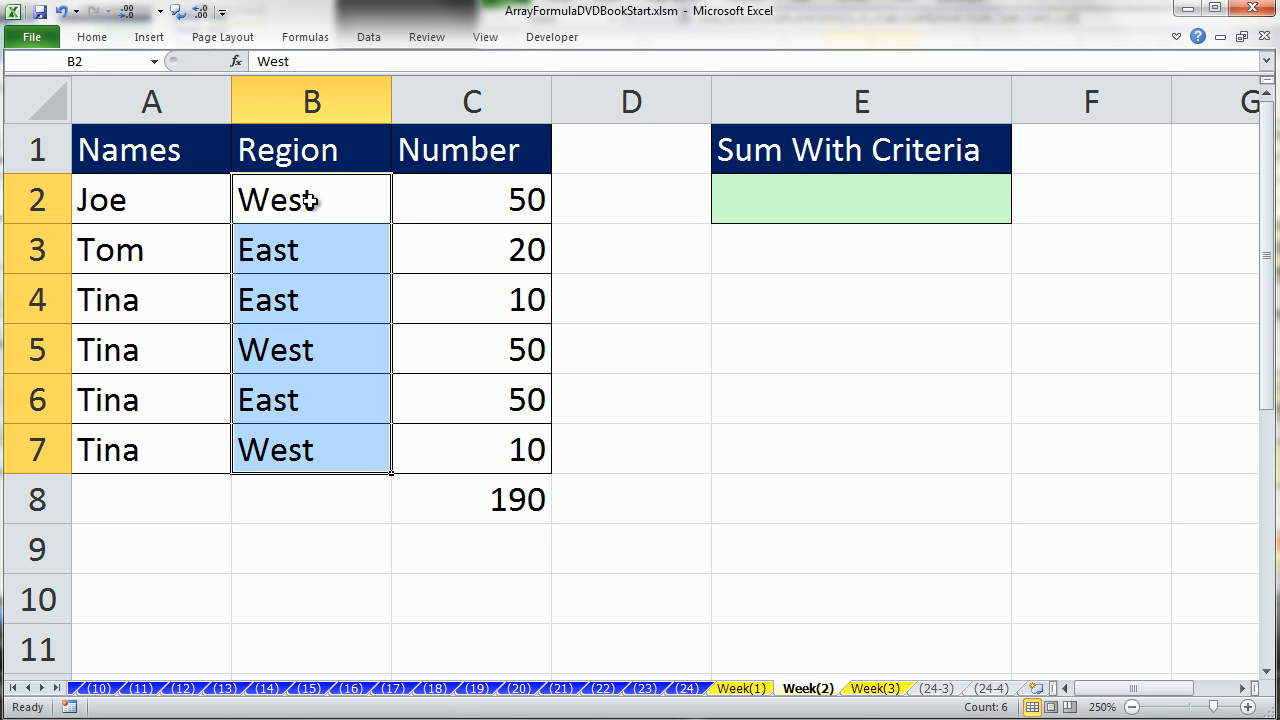
{"action": "left_click_drag", "start_coordinate": [297, 190], "coordinate": [299, 449]}
{"action": "left_click", "coordinate": [864, 688]}
{"action": "left_click_drag", "start_coordinate": [260, 177], "coordinate": [254, 389]}
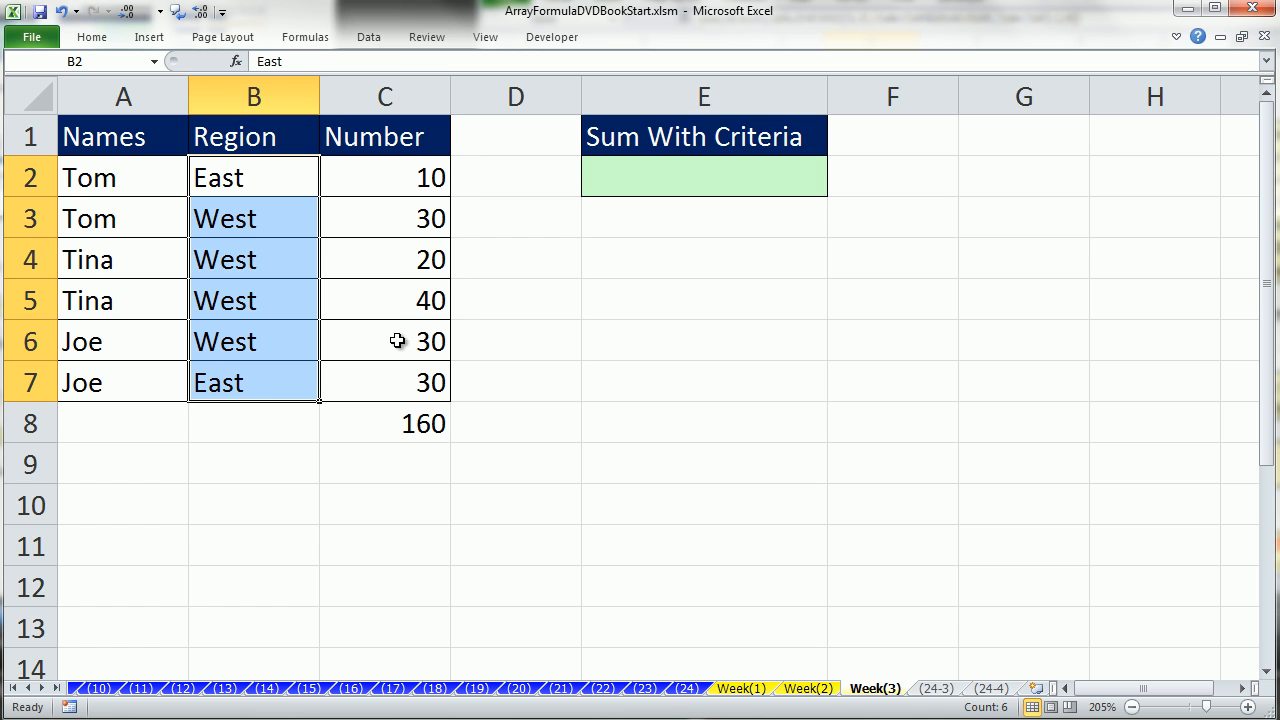
{"action": "left_click", "coordinate": [686, 688]}
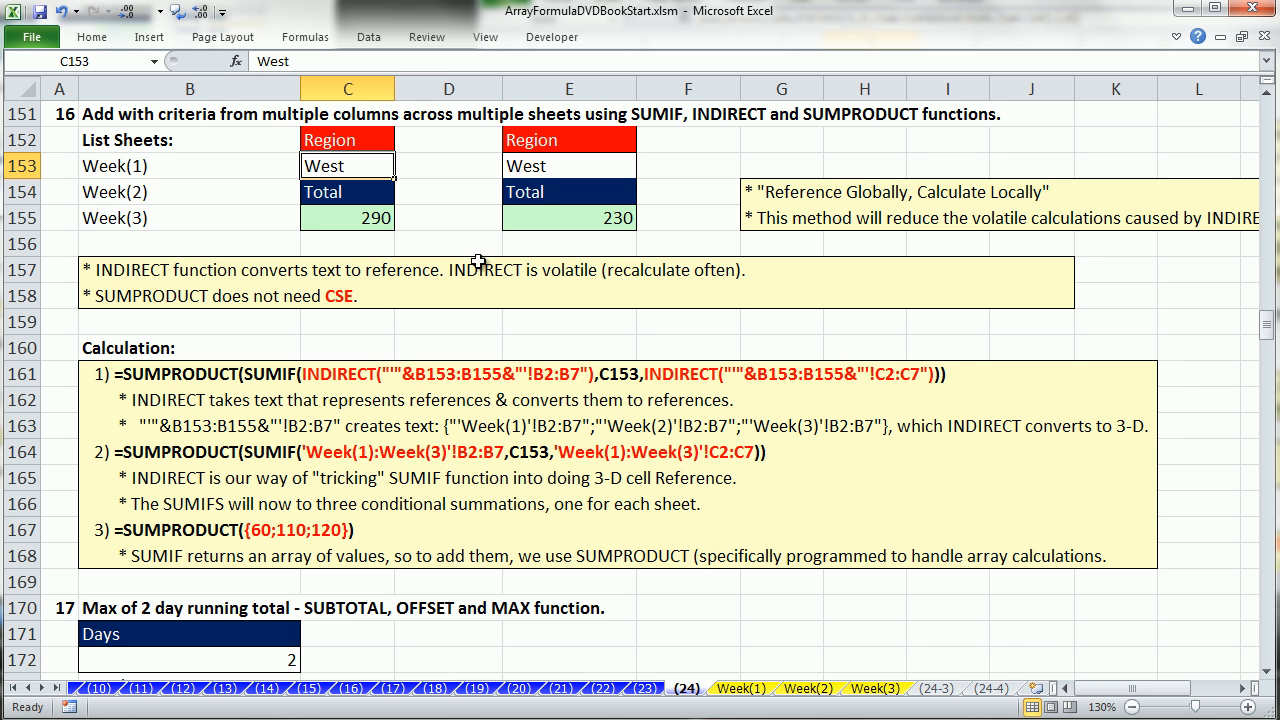
{"action": "left_click", "coordinate": [388, 250]}
{"action": "type", "text": "="}
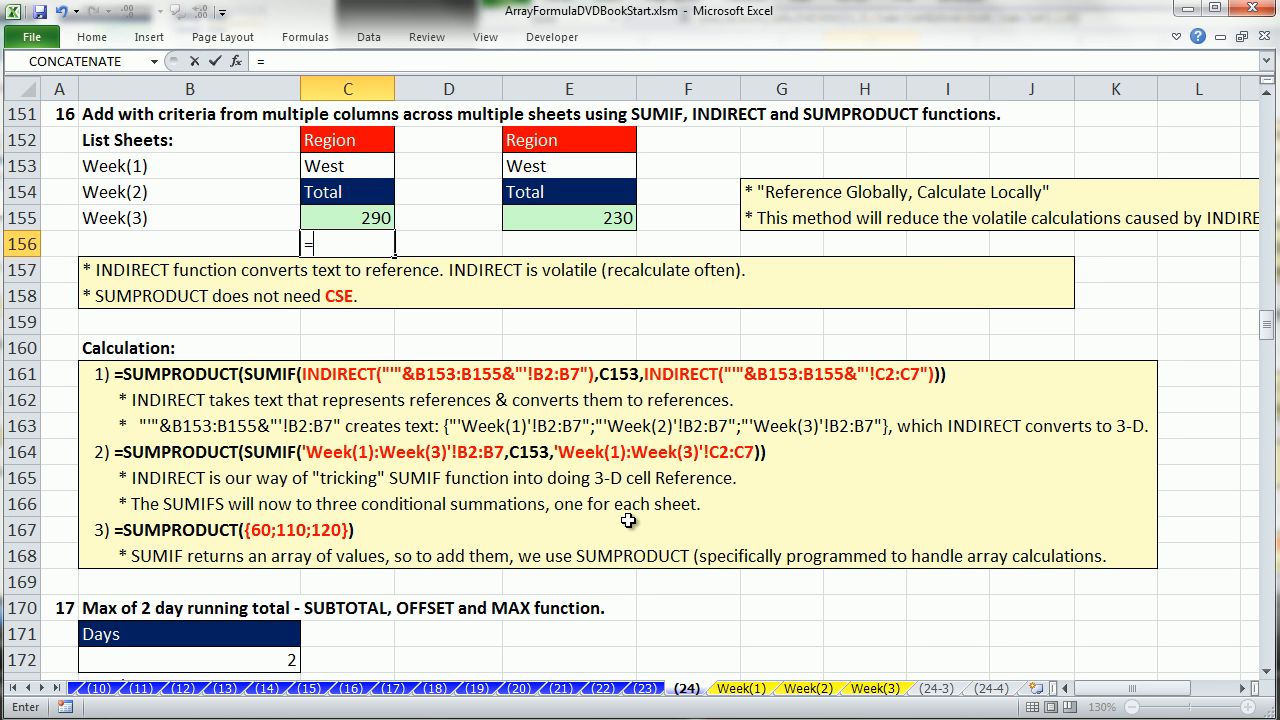
{"action": "type", "text": "sumif"}
{"action": "key", "text": "Tab"}
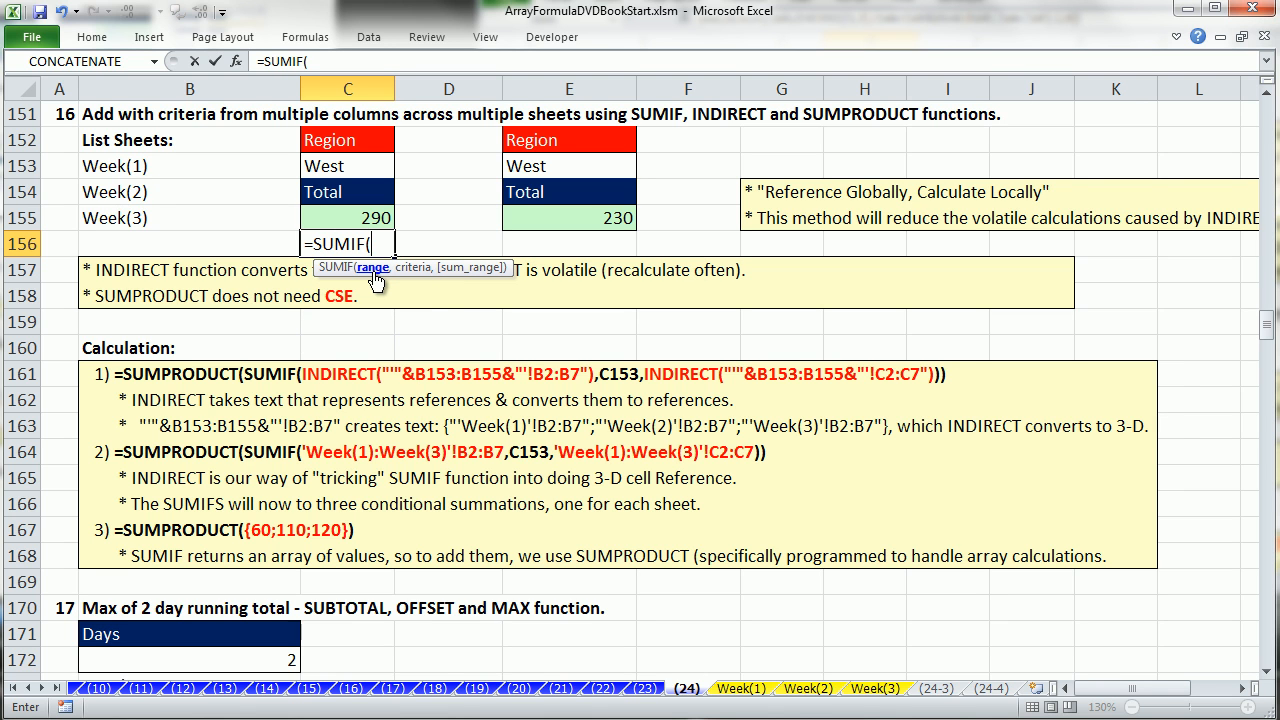
{"action": "key", "text": "Escape"}
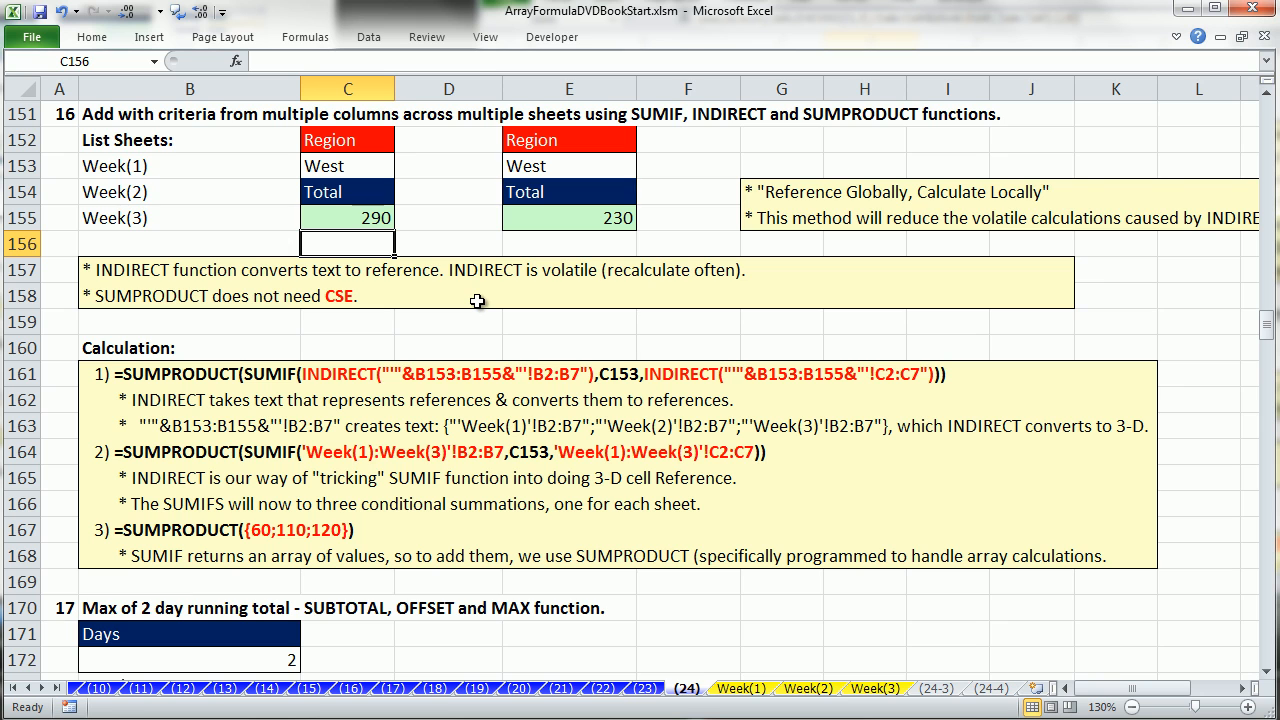
Enter a formula in D156 that references range B2:B7 on sheet Week(1).
{"action": "left_click", "coordinate": [433, 238]}
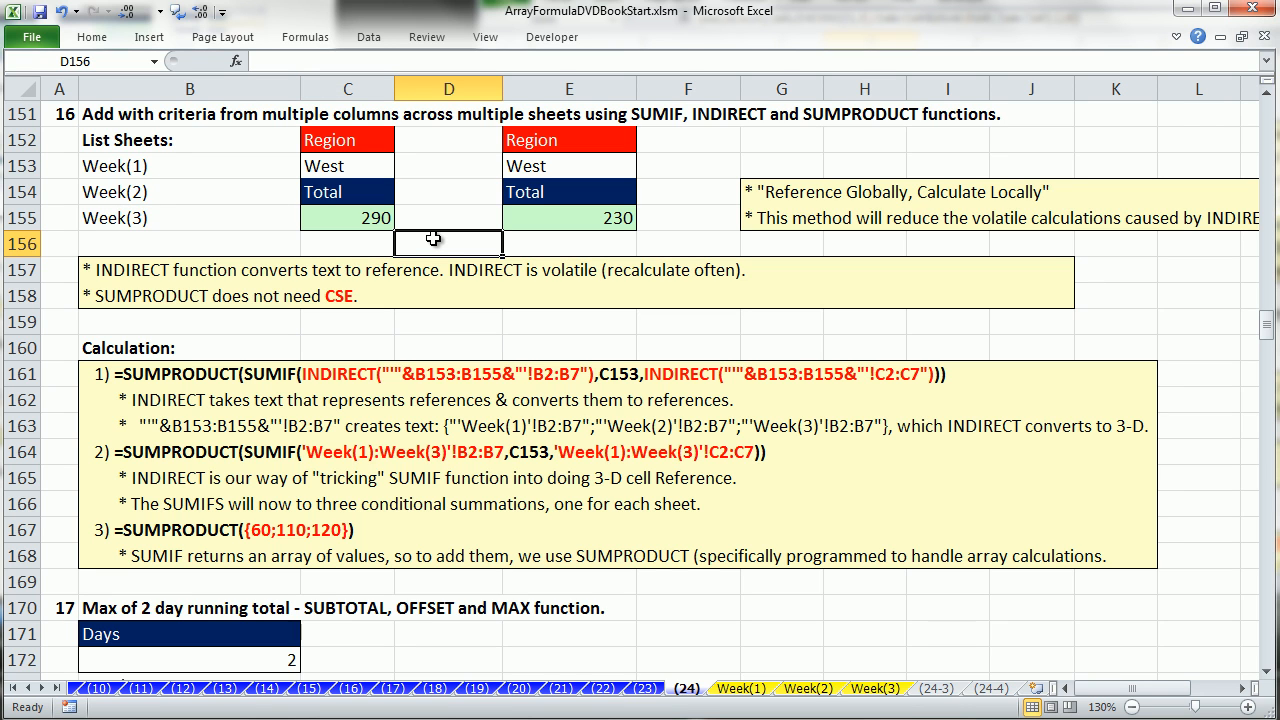
{"action": "type", "text": "="}
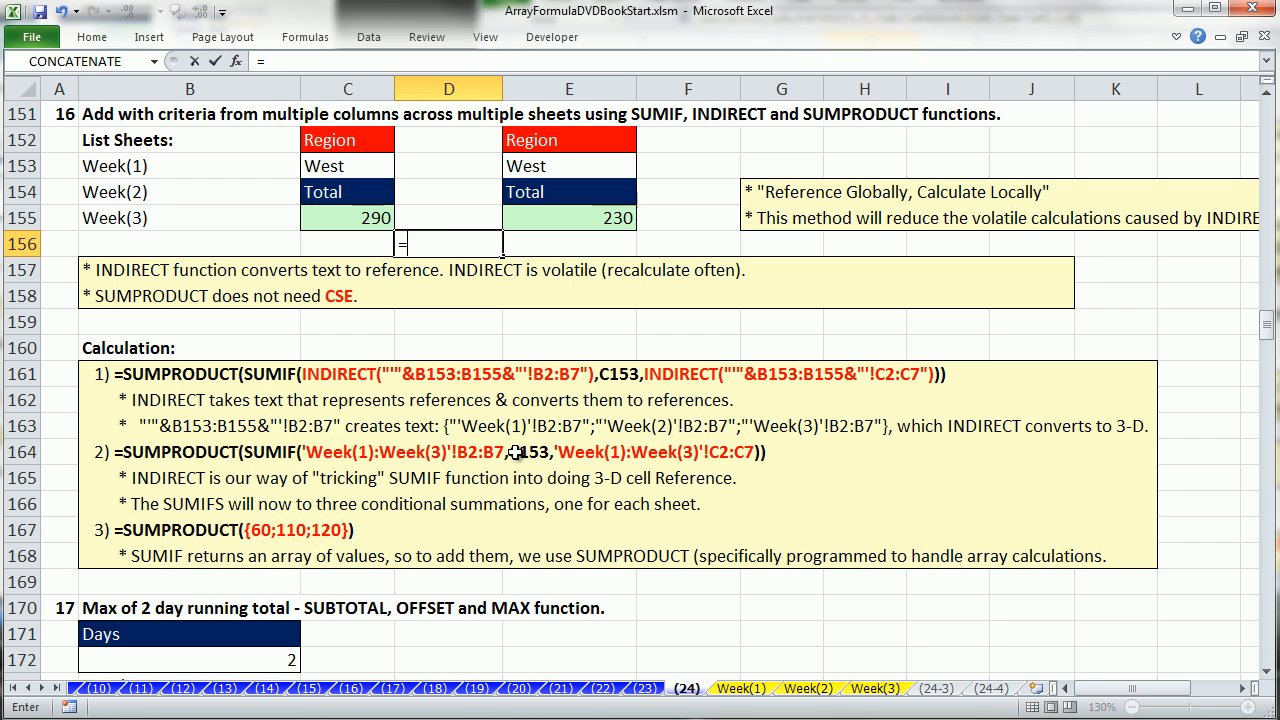
{"action": "left_click", "coordinate": [752, 690]}
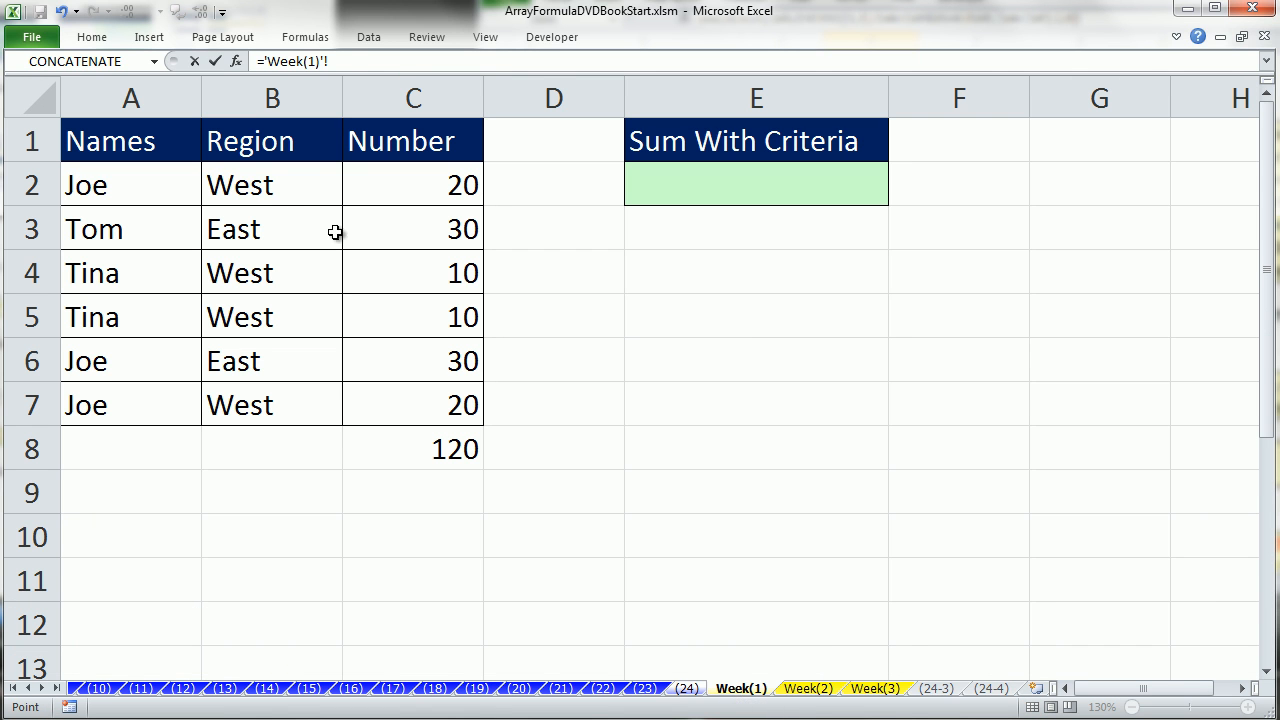
{"action": "left_click_drag", "start_coordinate": [251, 180], "coordinate": [248, 392]}
{"action": "key", "text": "Return"}
Convert the D156 formula to the text 'Week(1)'!B2:B7 and move it to cell B156.
{"action": "double_click", "coordinate": [447, 245]}
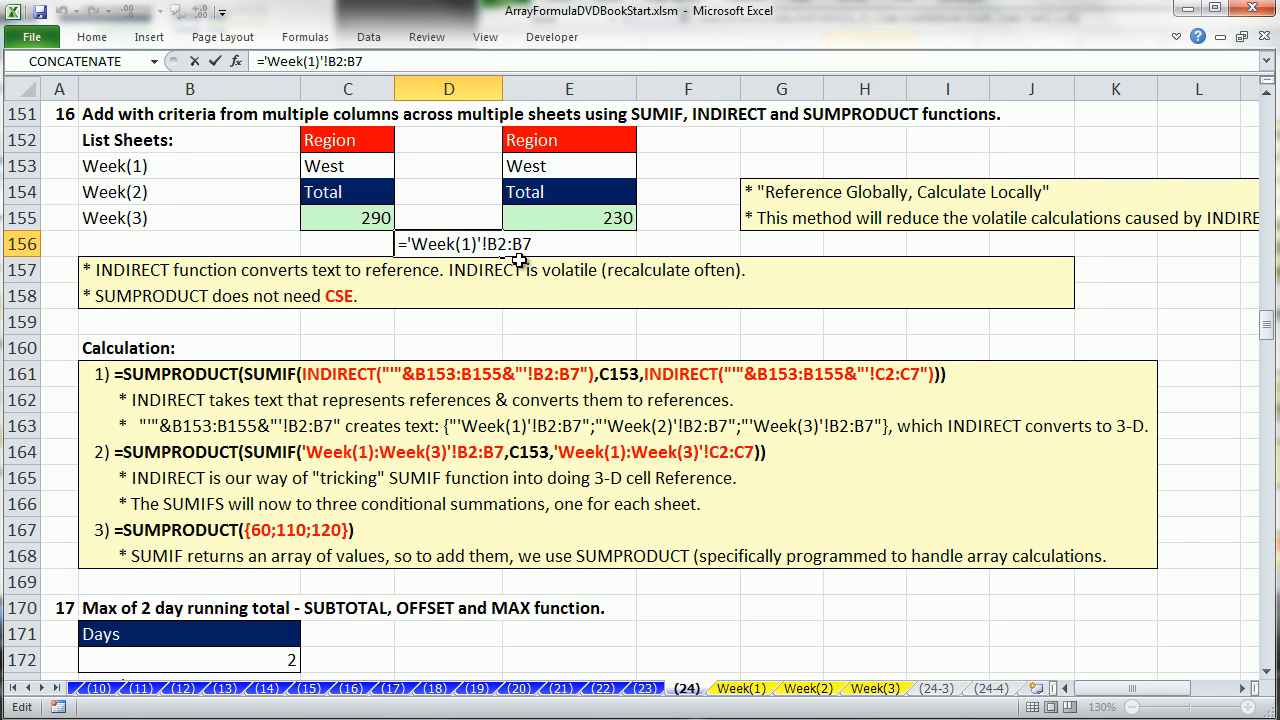
{"action": "left_click", "coordinate": [402, 244]}
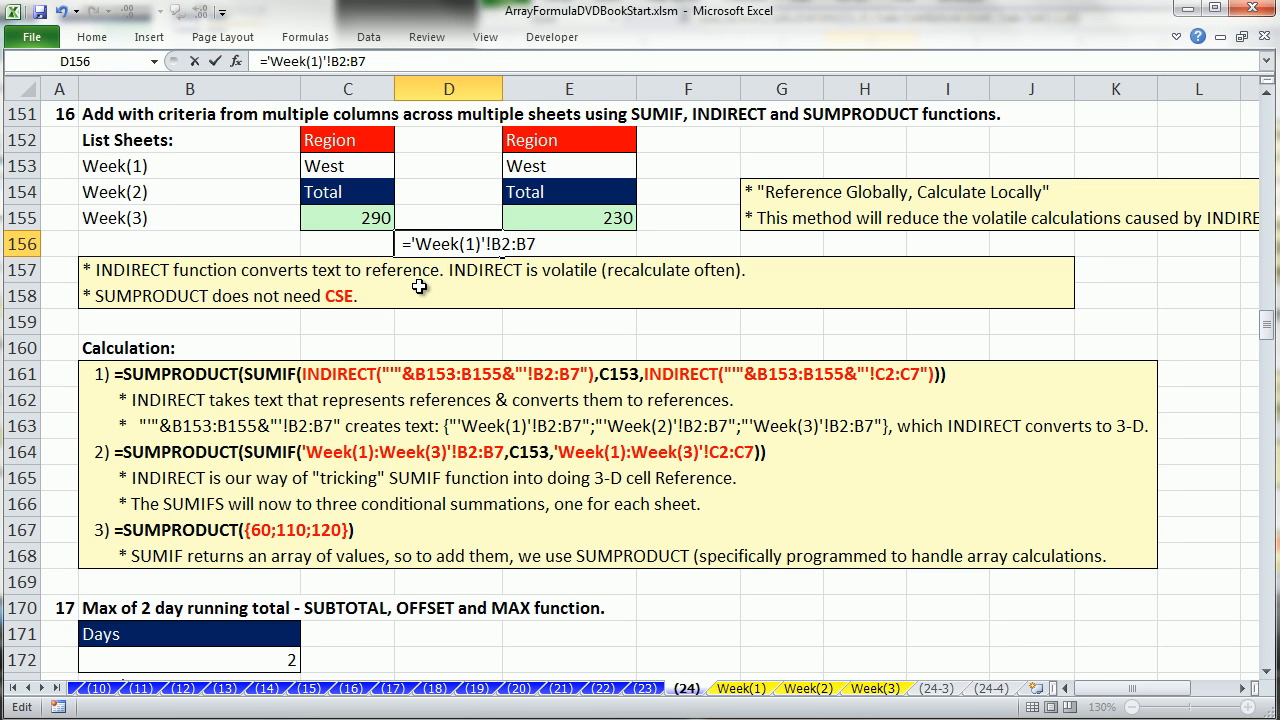
{"action": "key", "text": "Delete"}
{"action": "key", "text": "Return"}
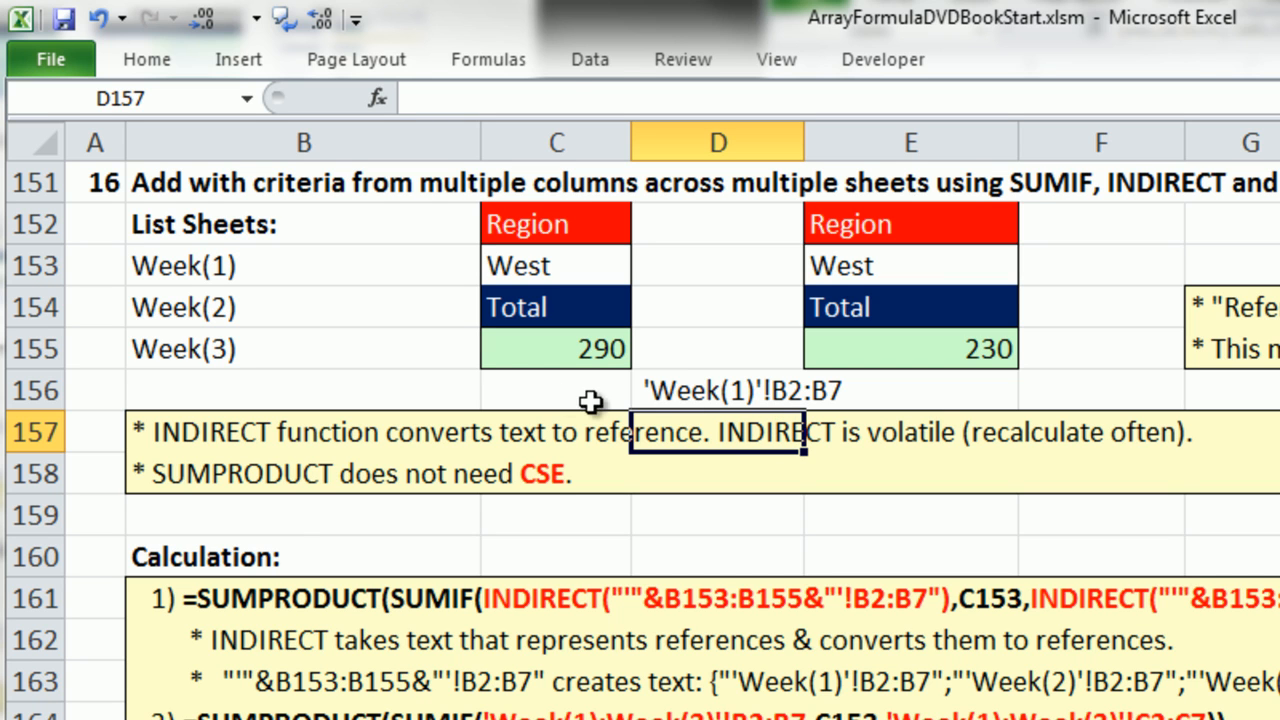
{"action": "left_click", "coordinate": [705, 396]}
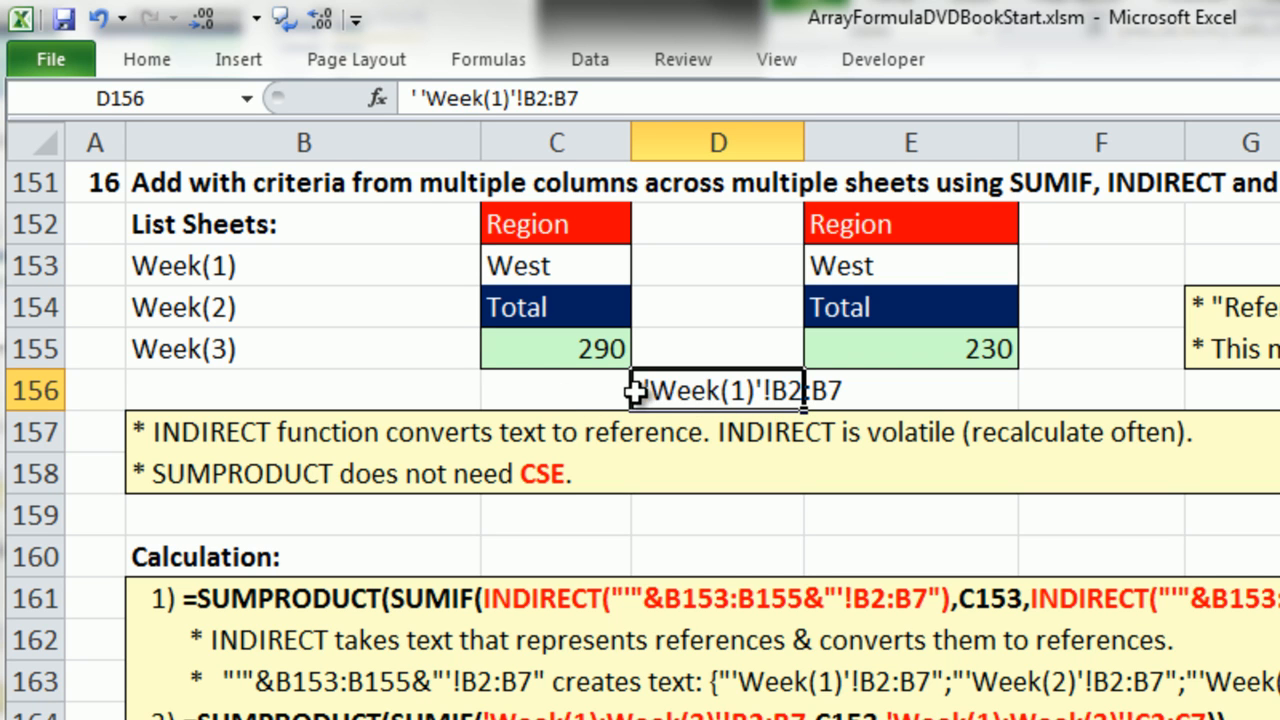
{"action": "left_click_drag", "start_coordinate": [634, 393], "coordinate": [385, 398]}
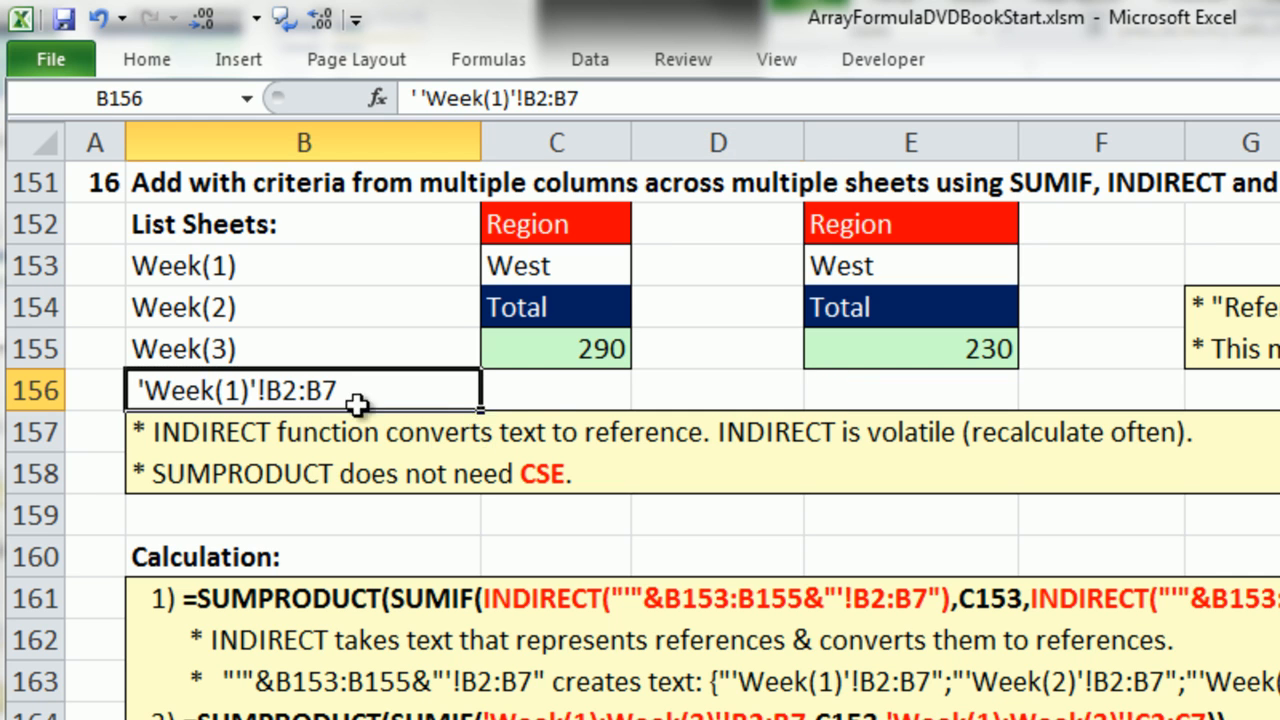
Build the formula =INDIRECT("'"&B153:B155&"'!B2:B7") in C156.
{"action": "left_click", "coordinate": [558, 404]}
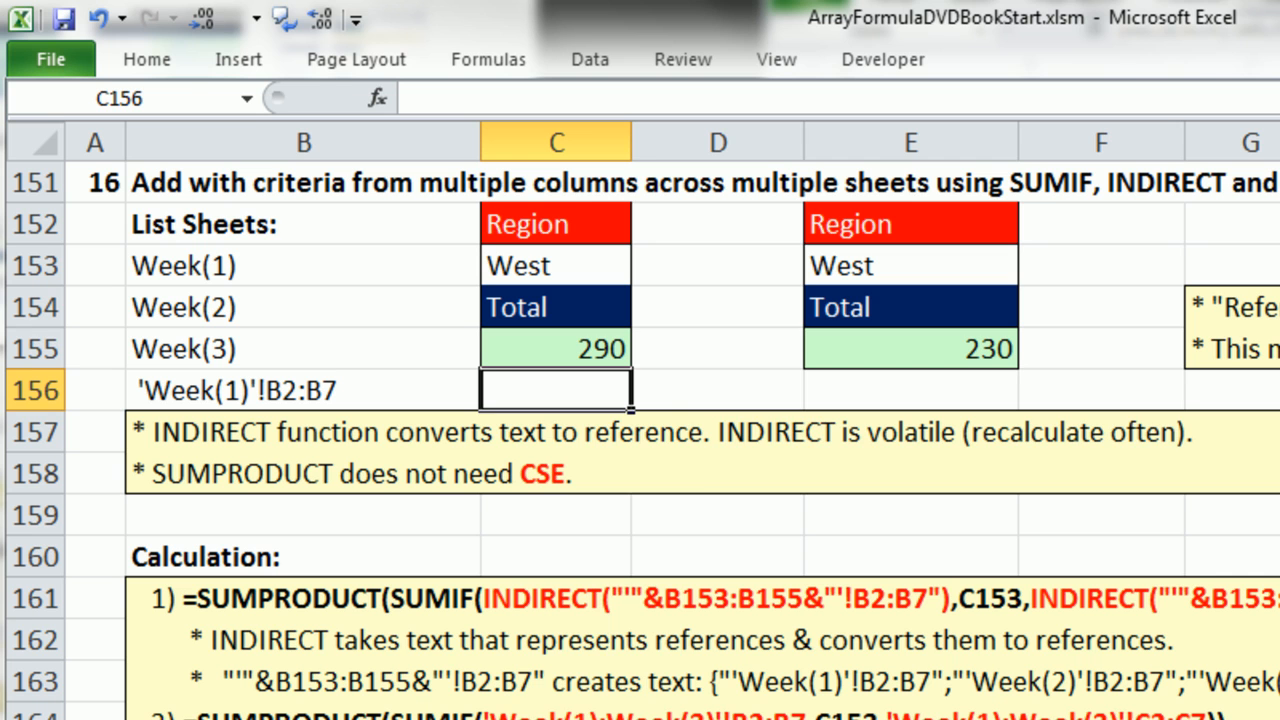
{"action": "type", "text": "=in"}
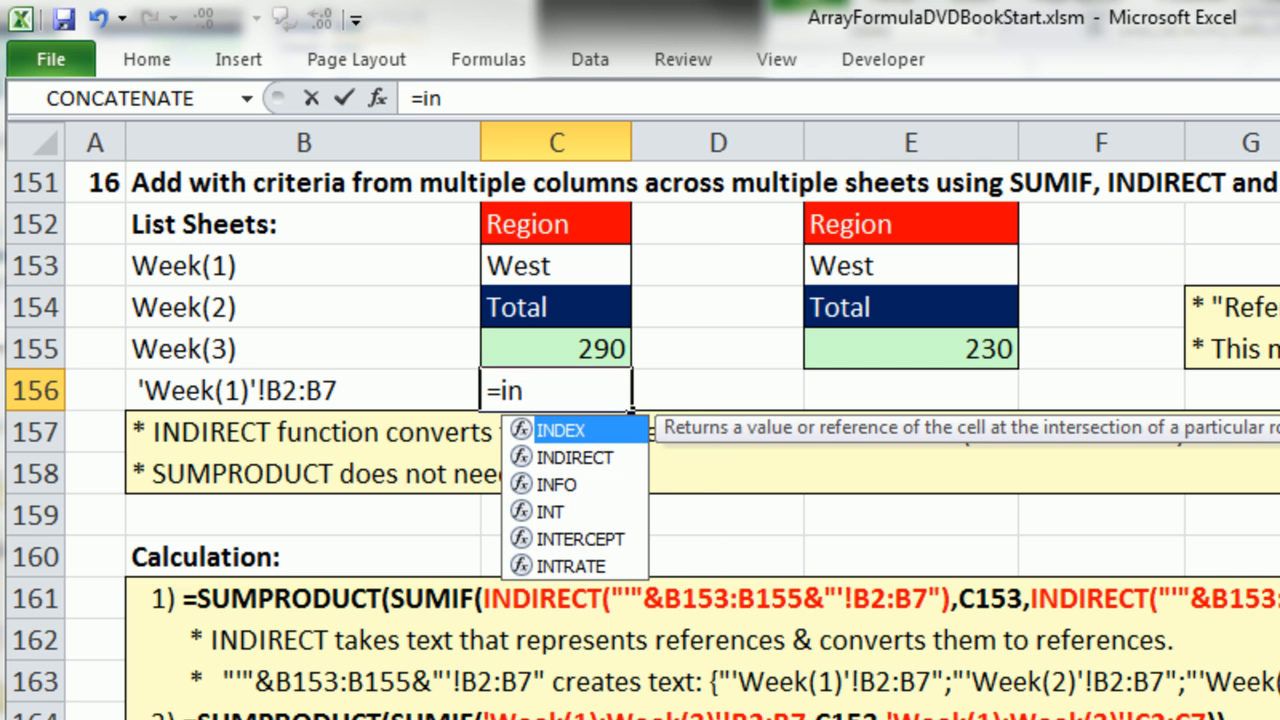
{"action": "key", "text": "Down"}
{"action": "key", "text": "Tab"}
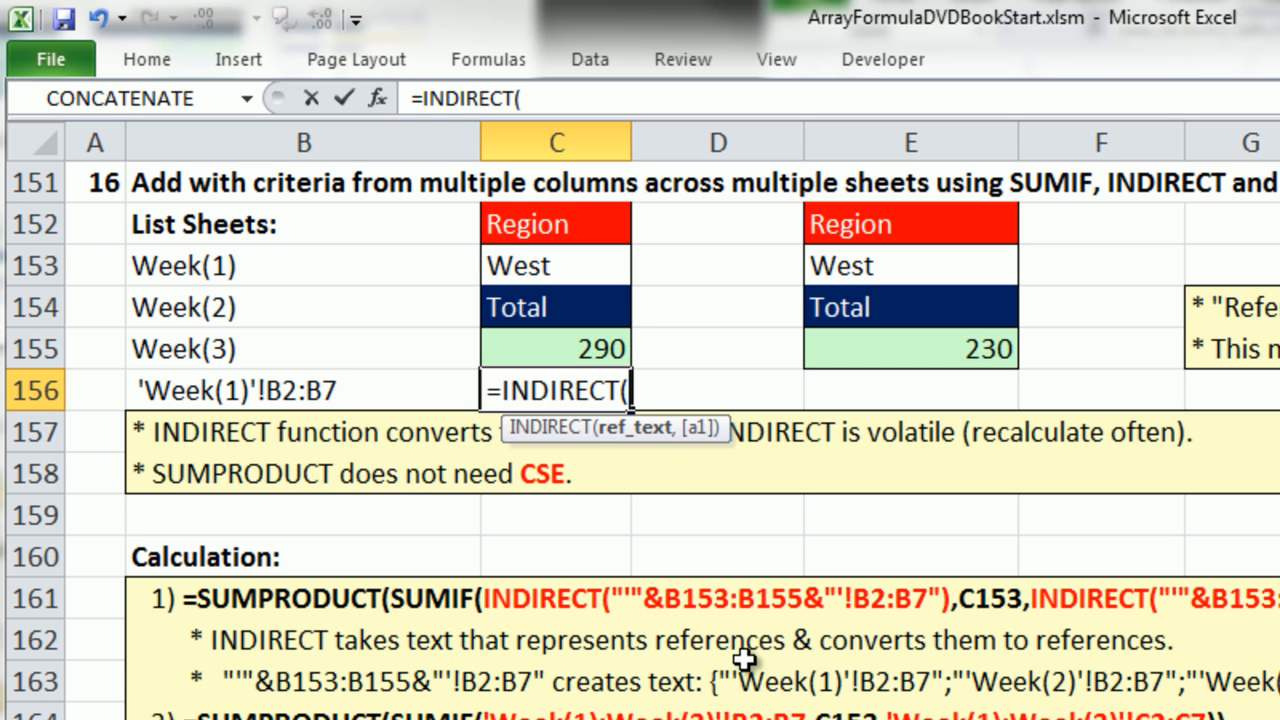
{"action": "type", "text": "\"'\"&"}
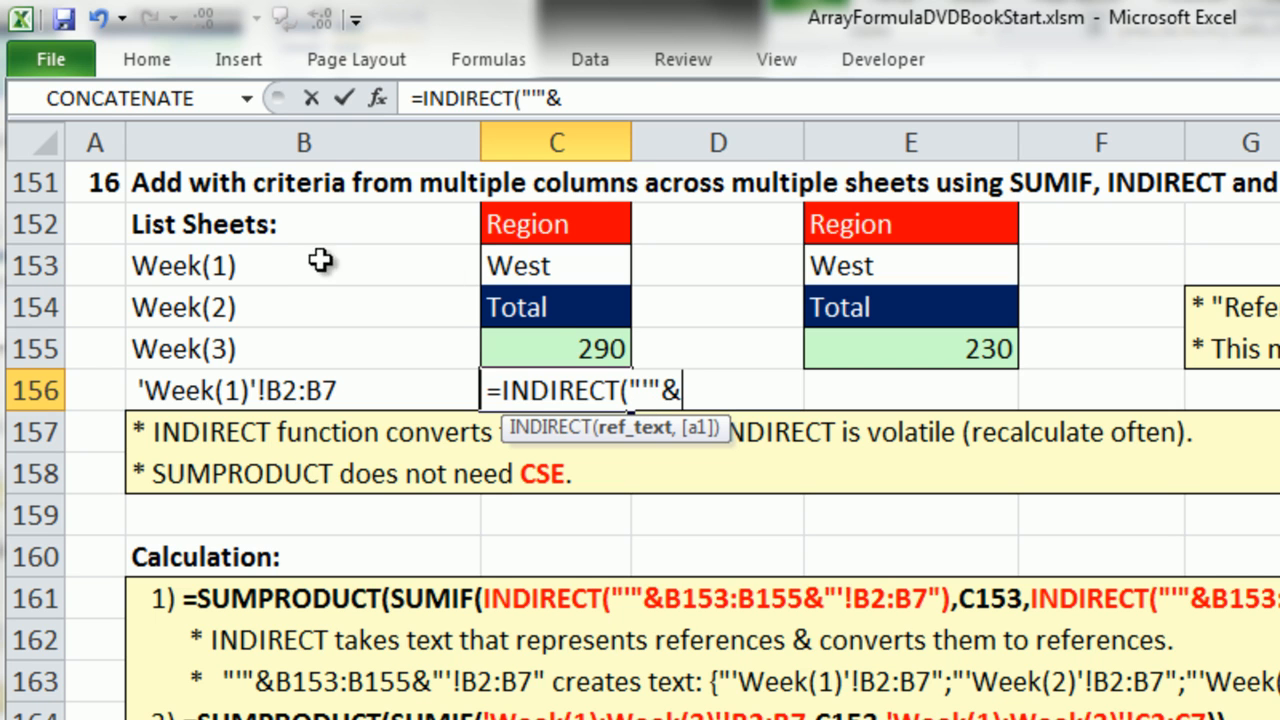
{"action": "left_click_drag", "start_coordinate": [277, 251], "coordinate": [302, 343]}
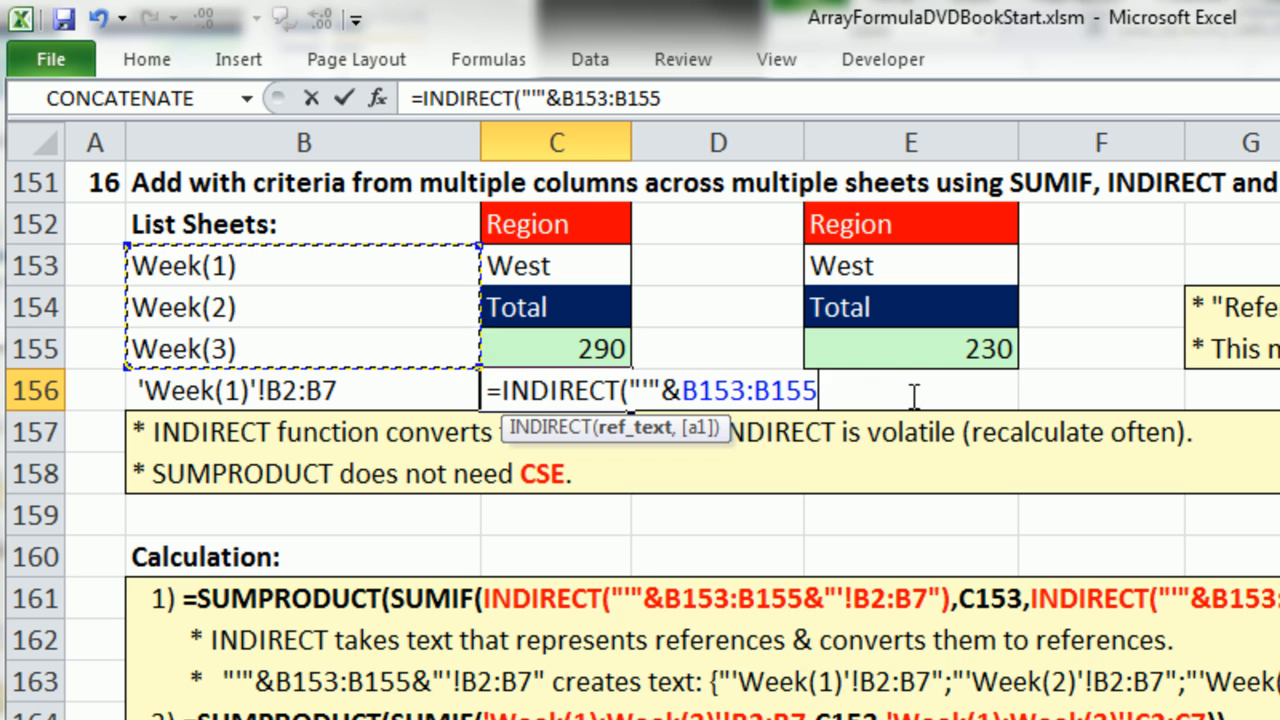
{"action": "type", "text": "&"}
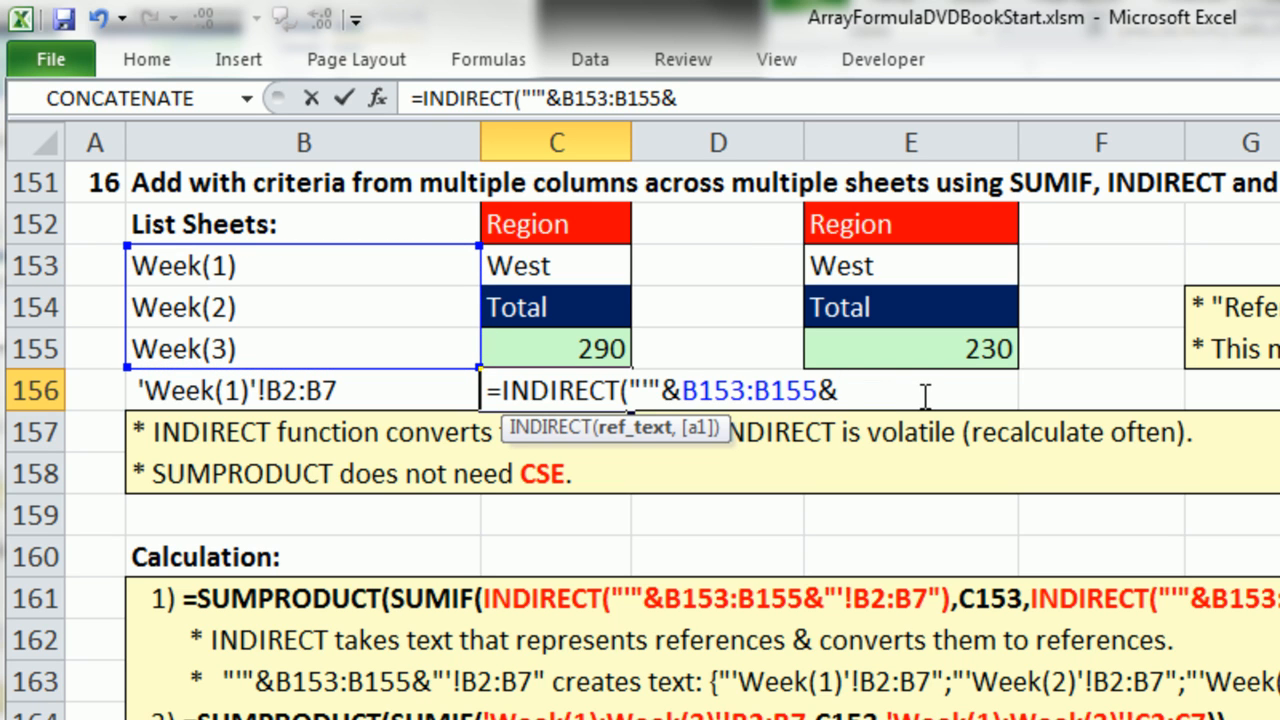
{"action": "type", "text": "\"'!B2:"}
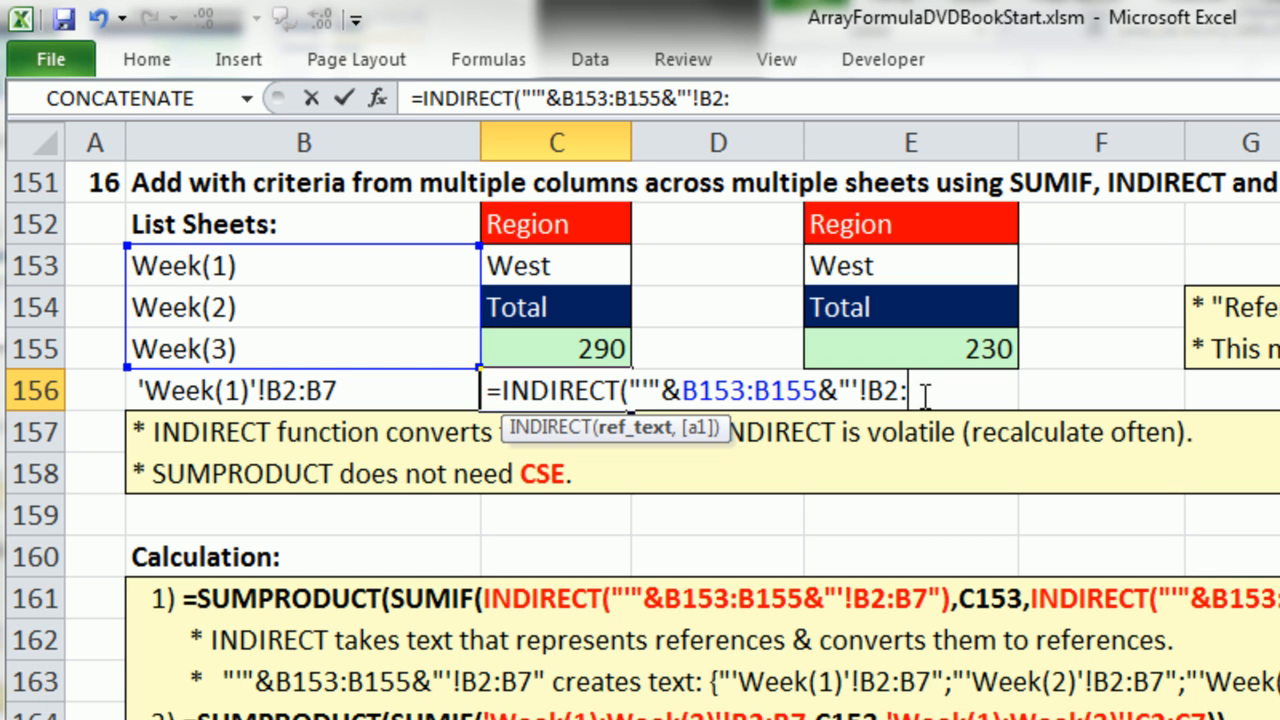
{"action": "type", "text": "B7\")"}
Evaluate the whole INDIRECT formula in C156, undo the evaluation and enter it as an array formula.
{"action": "left_click_drag", "start_coordinate": [978, 390], "coordinate": [274, 412]}
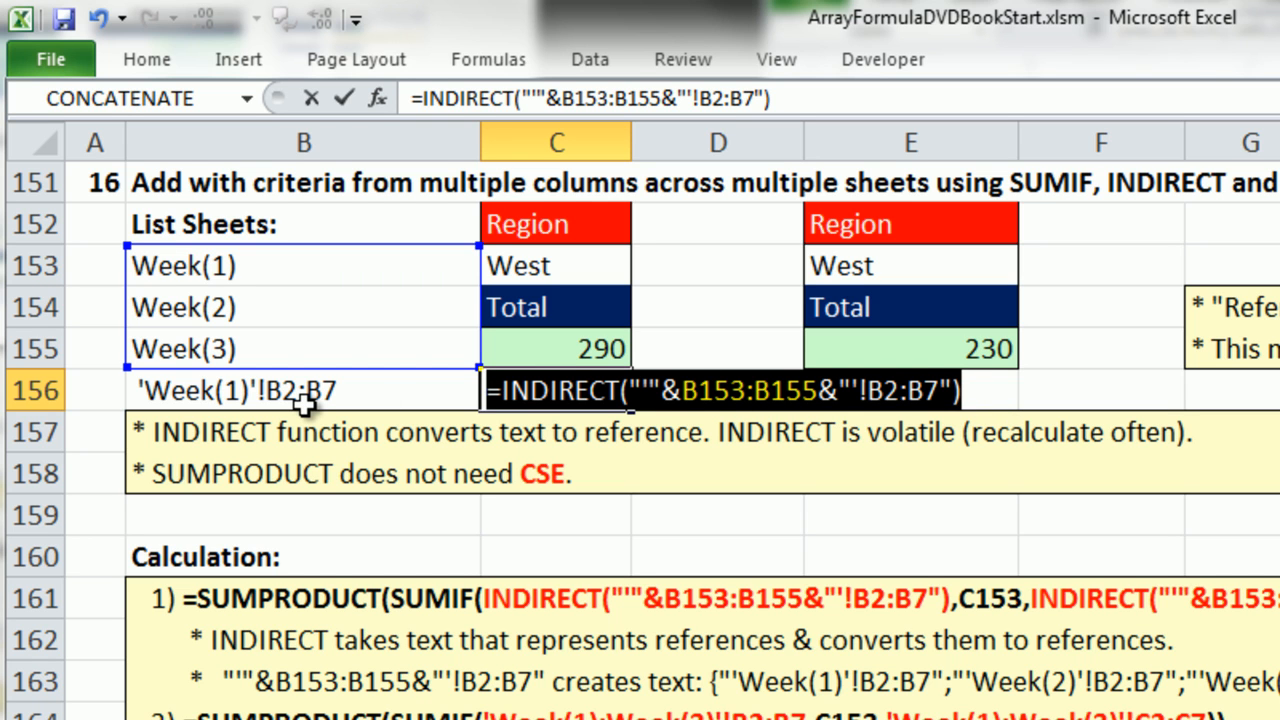
{"action": "key", "text": "F9"}
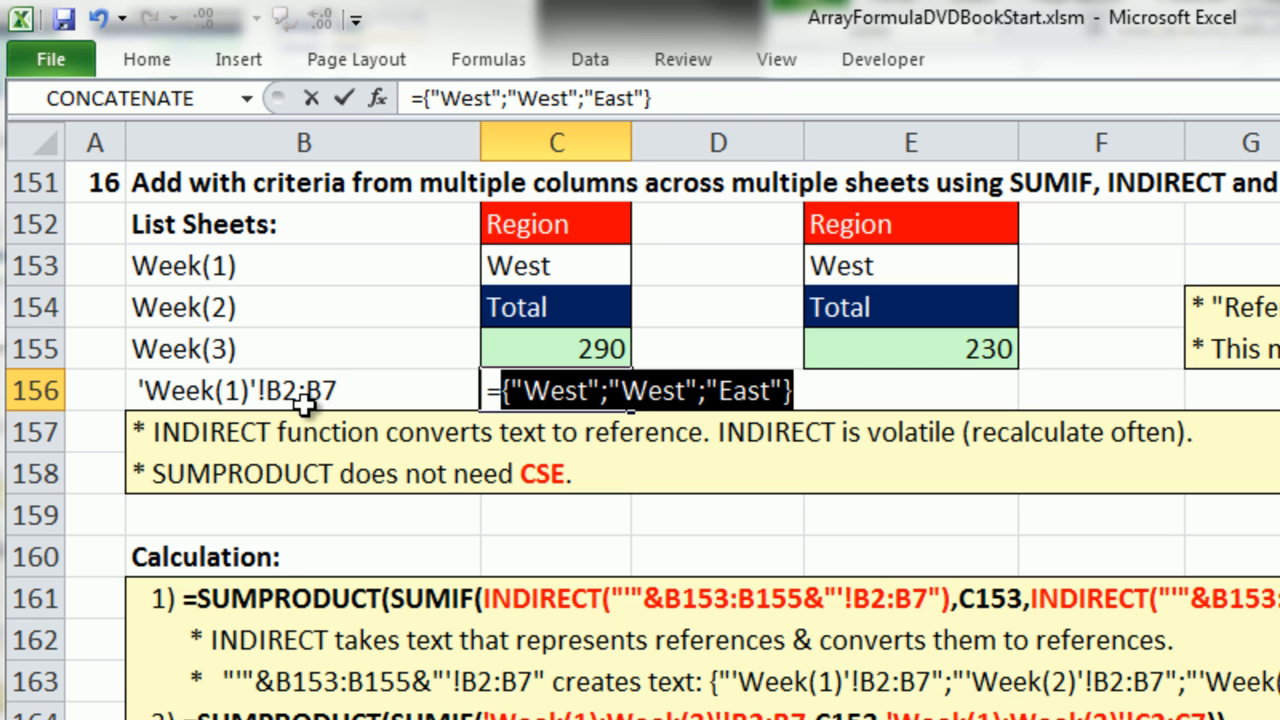
{"action": "key", "text": "ctrl+z"}
{"action": "key", "text": "Escape"}
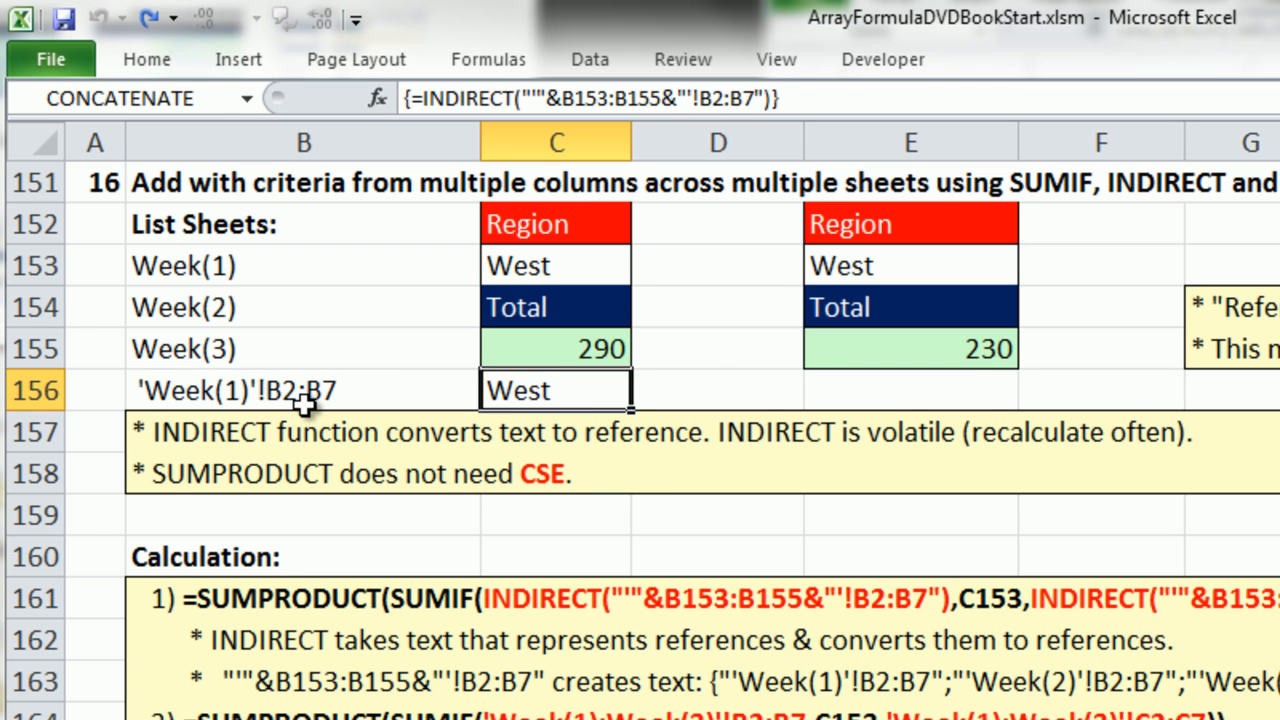
Check cell B2 in the Region column on sheets Week(1), Week(2) and Week(3), and return to sheet (24).
{"action": "left_click", "coordinate": [740, 688]}
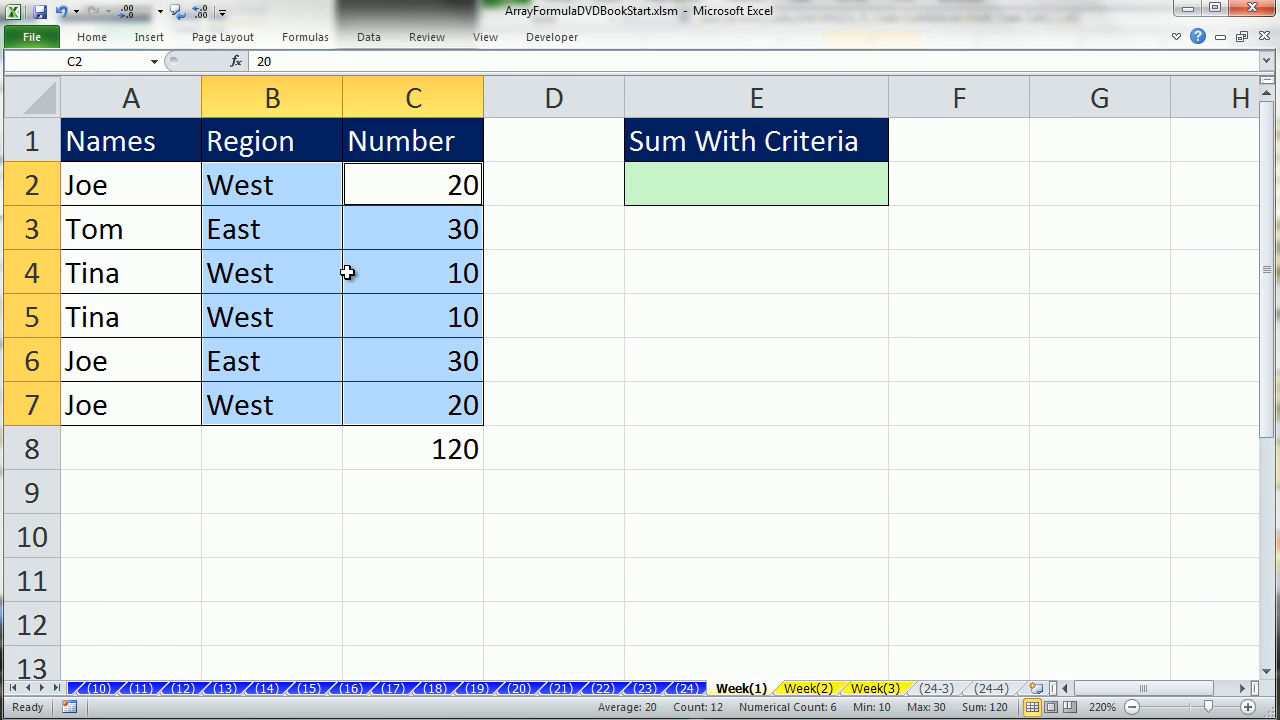
{"action": "left_click", "coordinate": [285, 193]}
{"action": "left_click", "coordinate": [805, 690]}
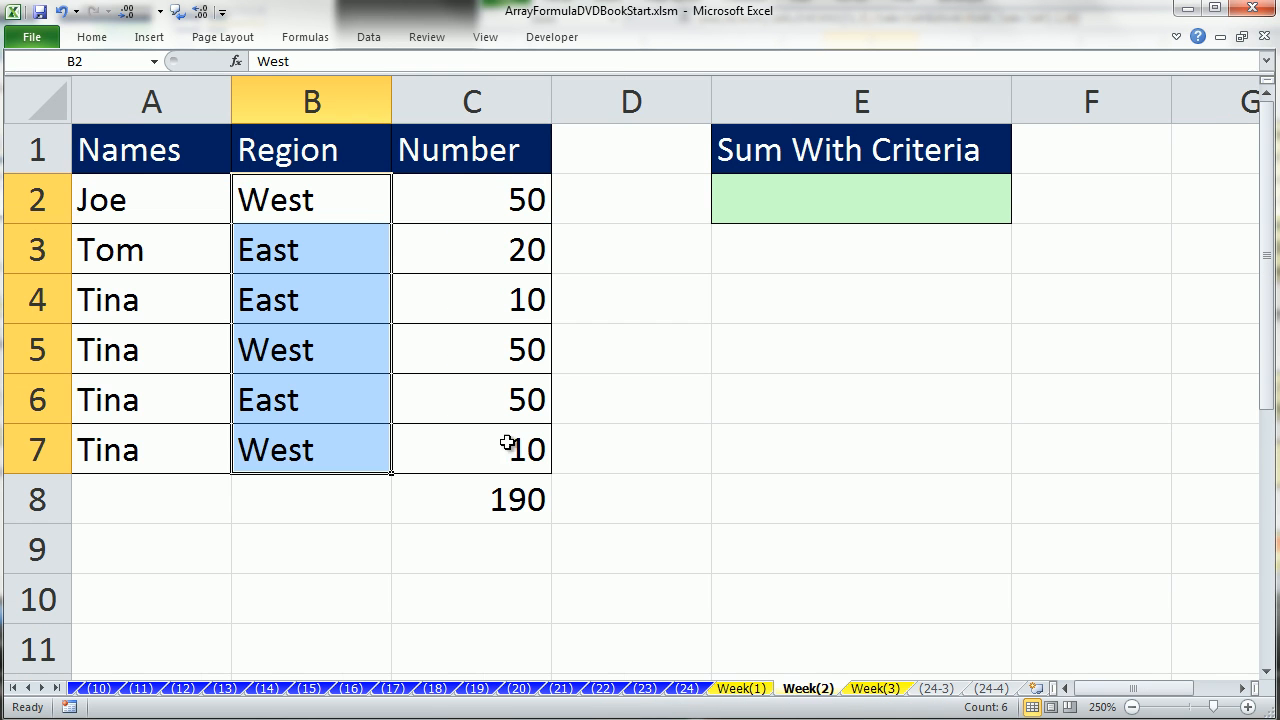
{"action": "left_click", "coordinate": [360, 215]}
{"action": "left_click", "coordinate": [874, 686]}
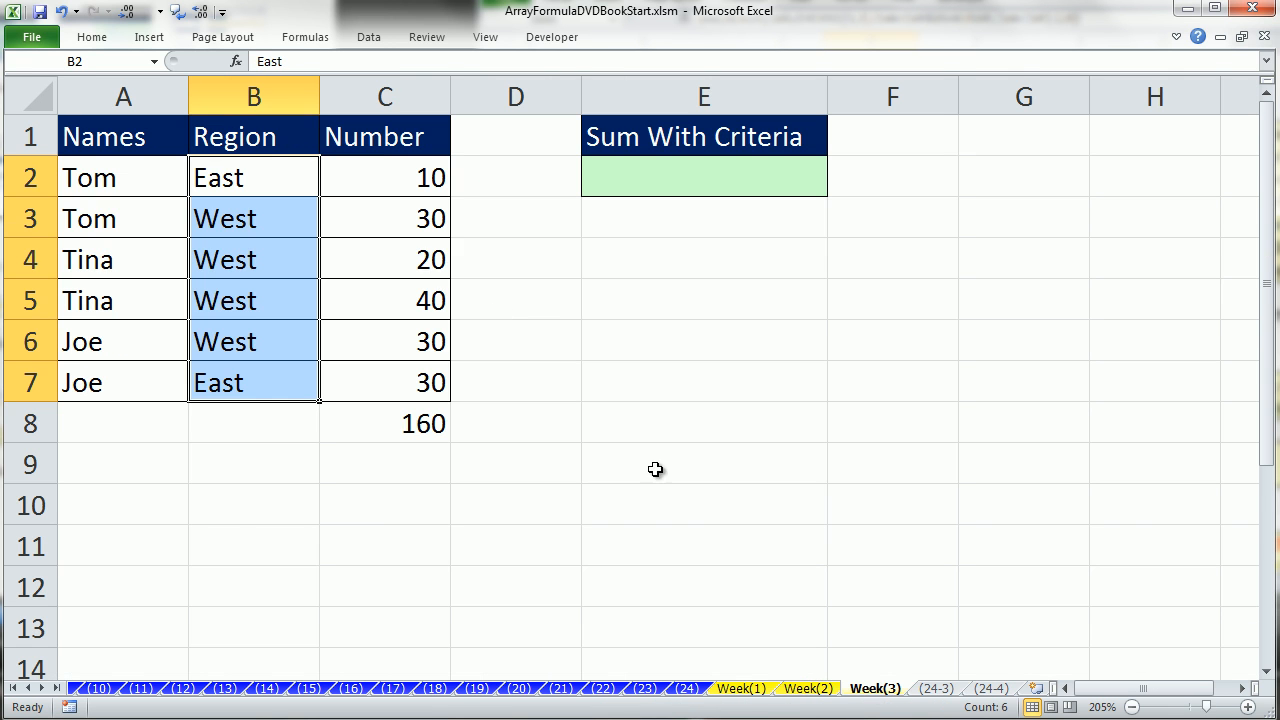
{"action": "left_click", "coordinate": [275, 187]}
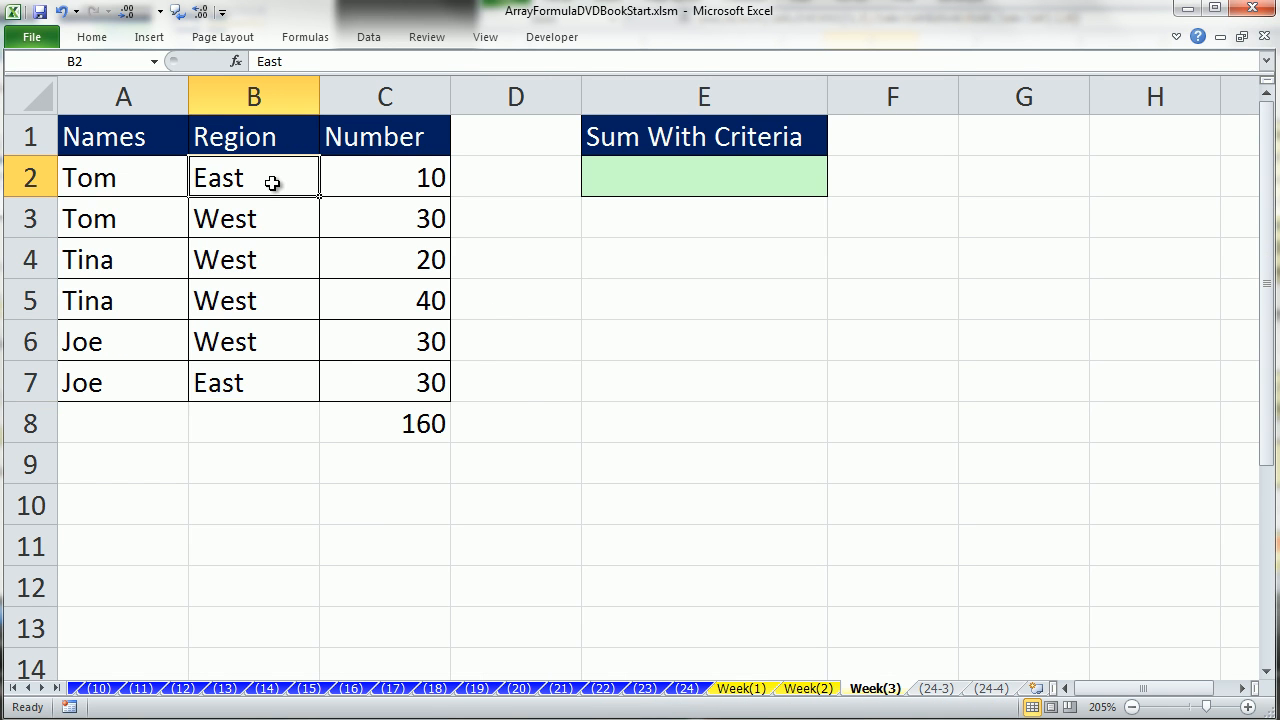
{"action": "left_click", "coordinate": [690, 688]}
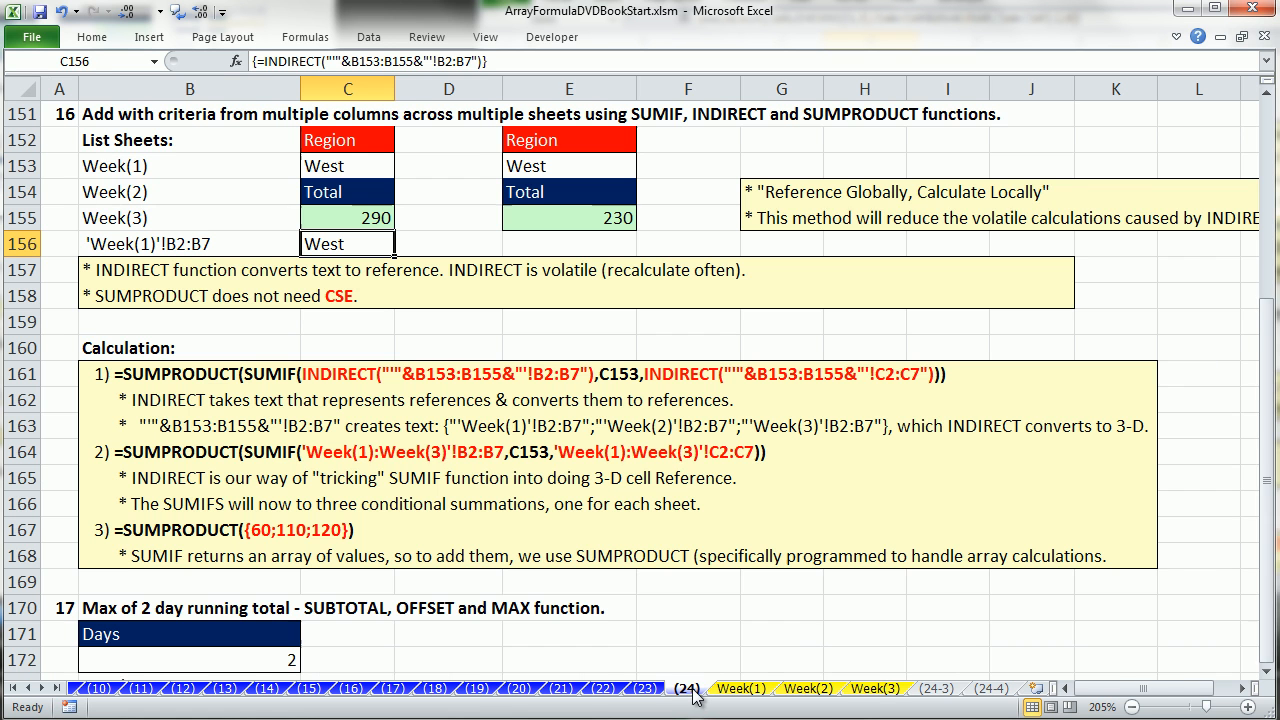
Copy the INDIRECT expression in C156 and wrap it in SUMIF as the range, with C153 as the criteria.
{"action": "double_click", "coordinate": [330, 248]}
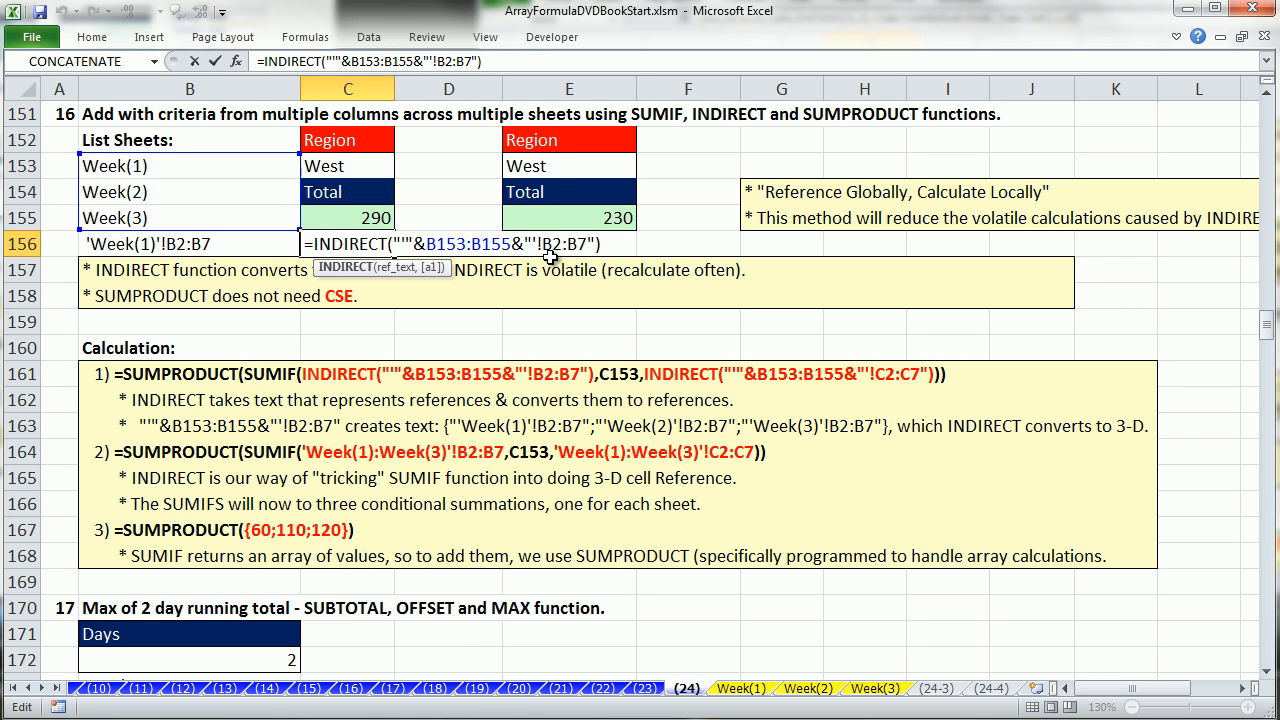
{"action": "left_click_drag", "start_coordinate": [620, 246], "coordinate": [312, 245]}
{"action": "key", "text": "ctrl+c"}
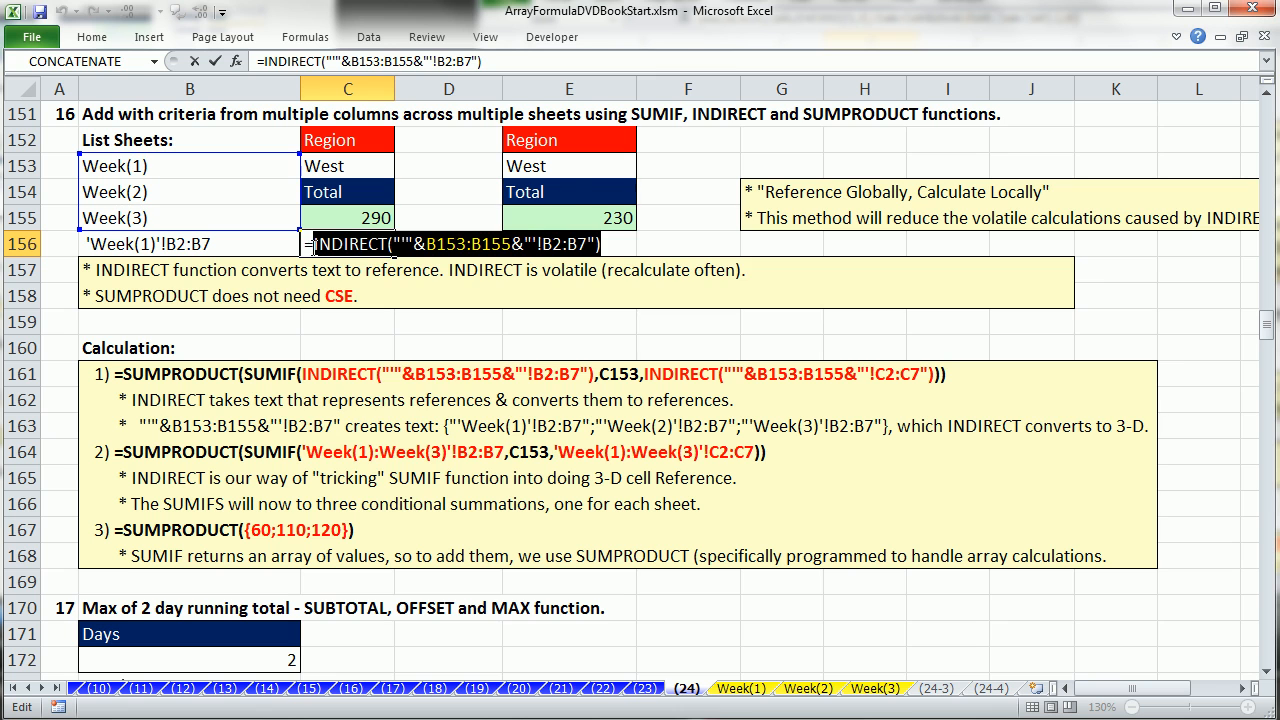
{"action": "left_click", "coordinate": [312, 245]}
{"action": "type", "text": "sumif"}
{"action": "key", "text": "Tab"}
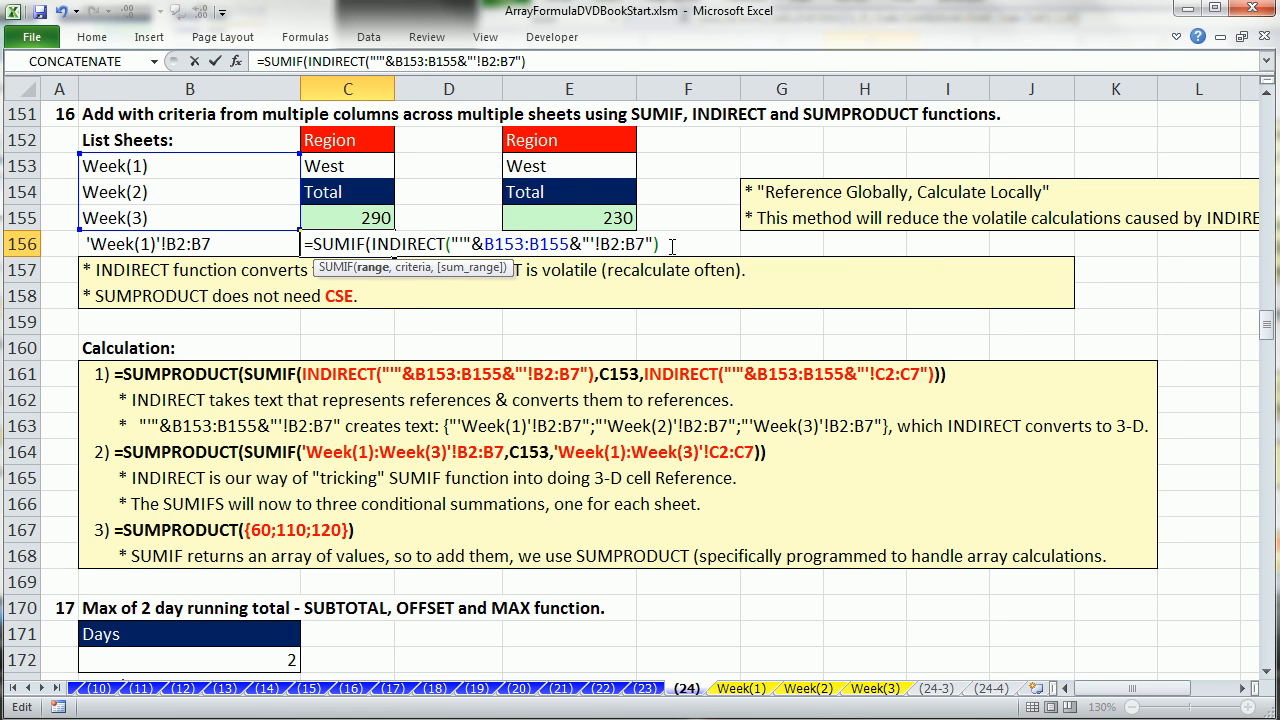
{"action": "type", "text": ","}
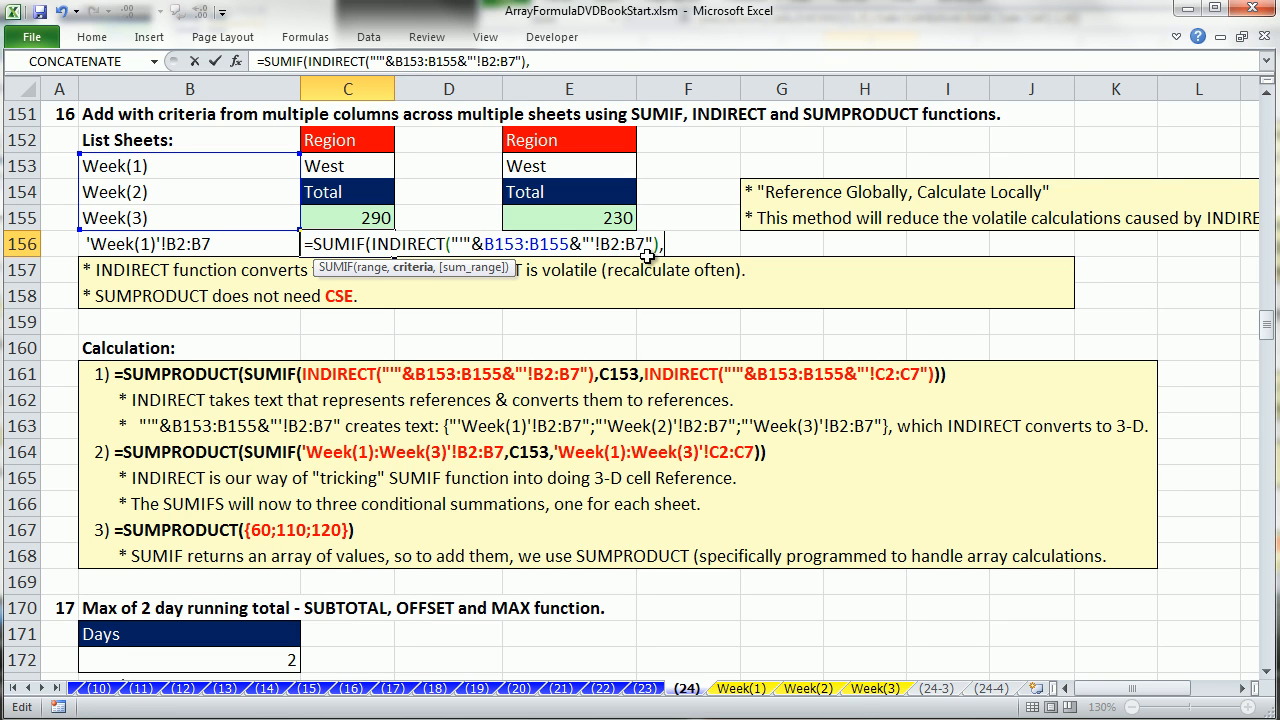
{"action": "left_click", "coordinate": [363, 160]}
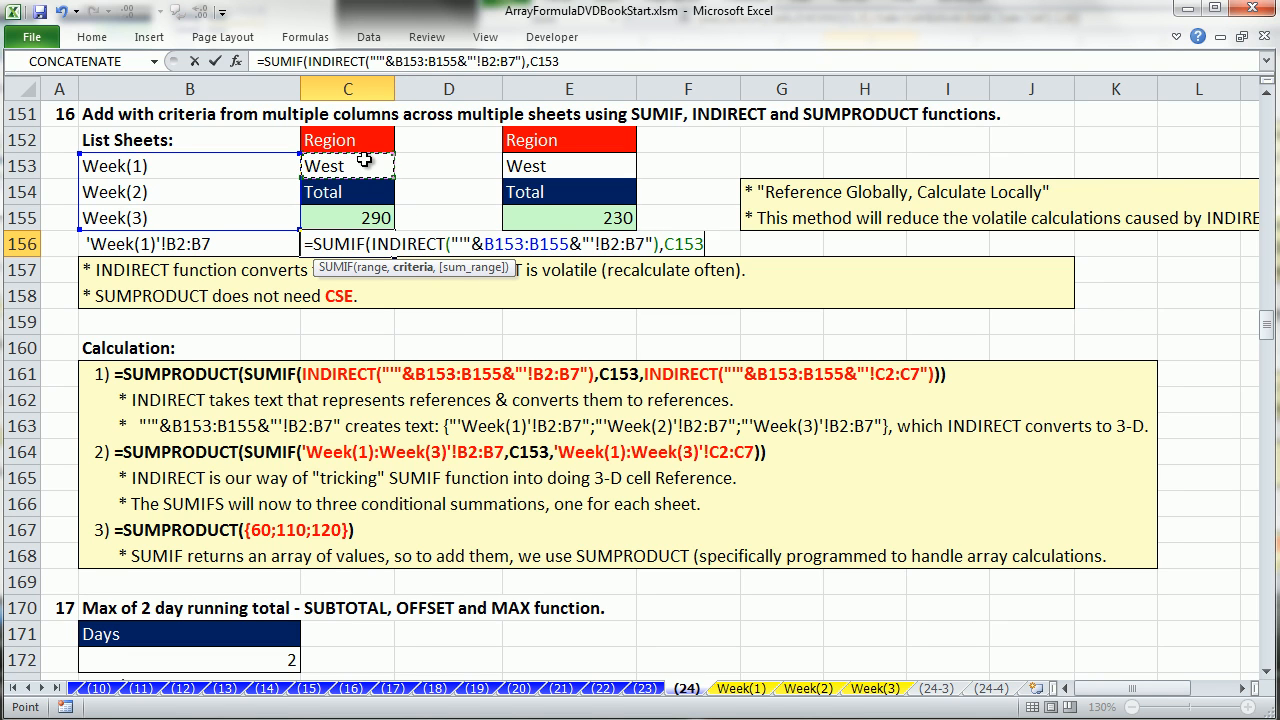
{"action": "type", "text": ","}
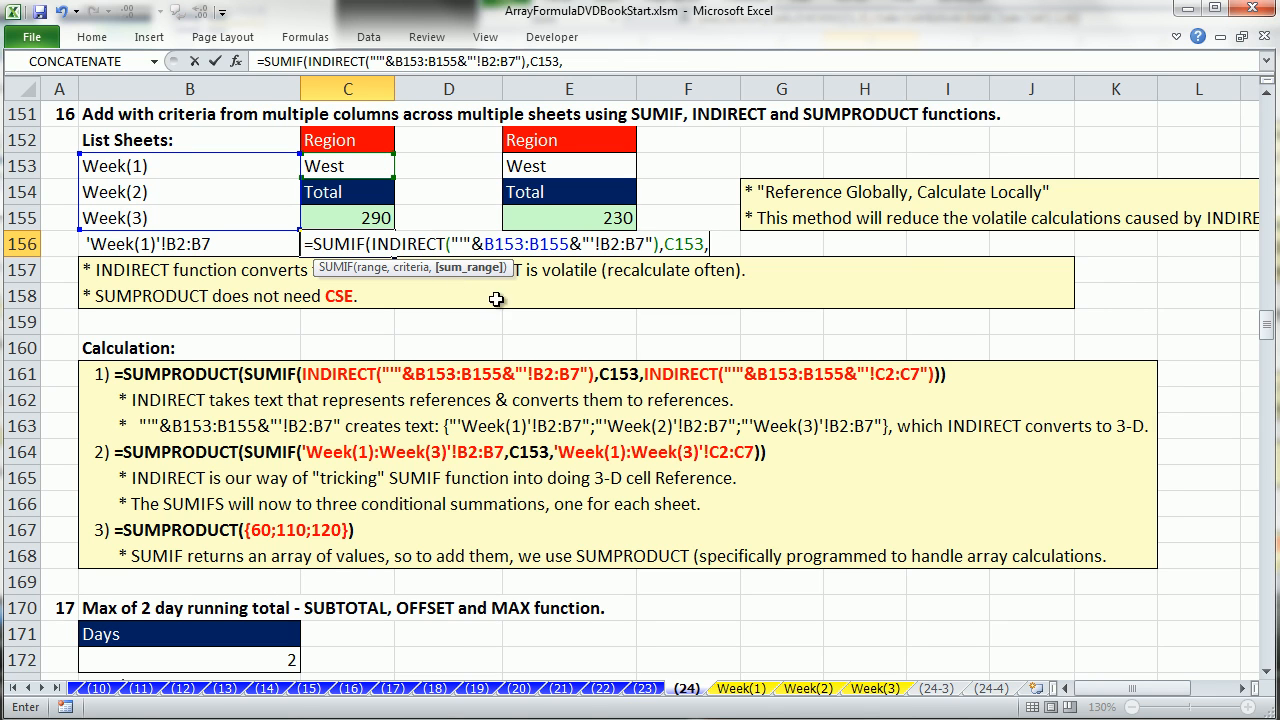
Paste the copied INDIRECT expression as SUMIF's sum range, change its reference to C2:C7 and close the function.
{"action": "key", "text": "ctrl+v"}
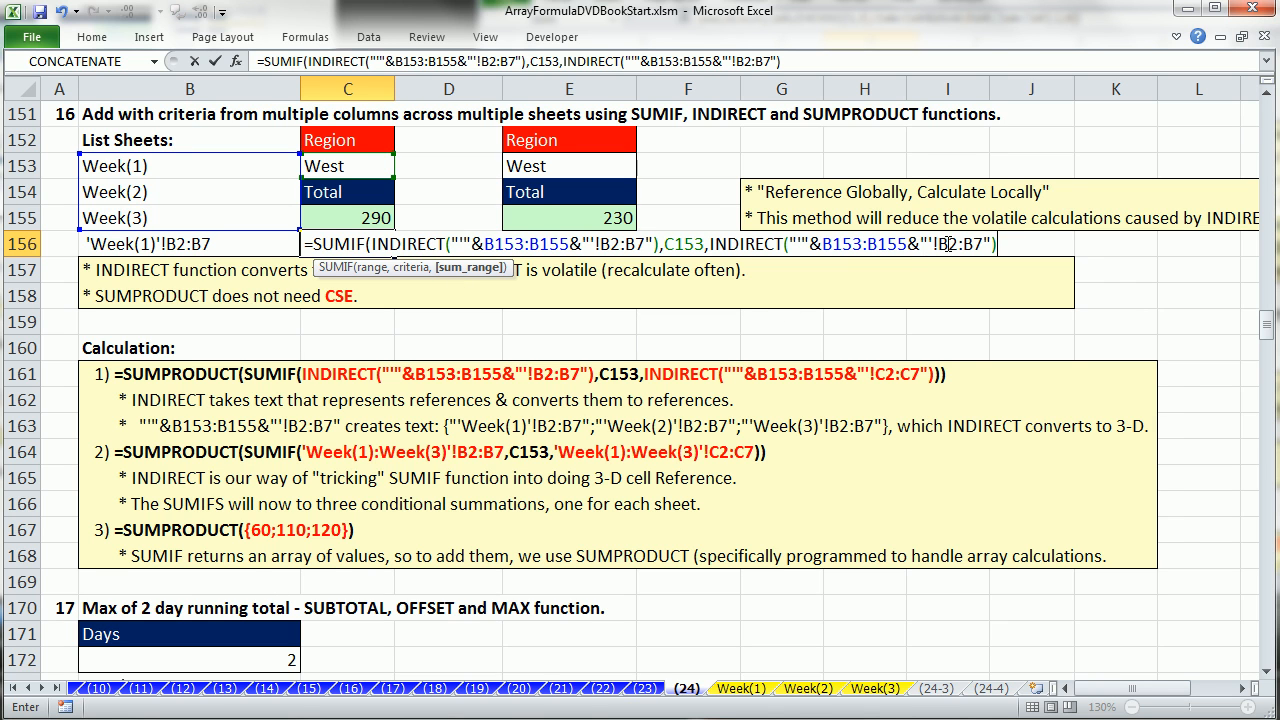
{"action": "left_click", "coordinate": [942, 243]}
{"action": "key", "text": "Delete"}
{"action": "type", "text": "C"}
{"action": "left_click_drag", "start_coordinate": [962, 244], "coordinate": [971, 244]}
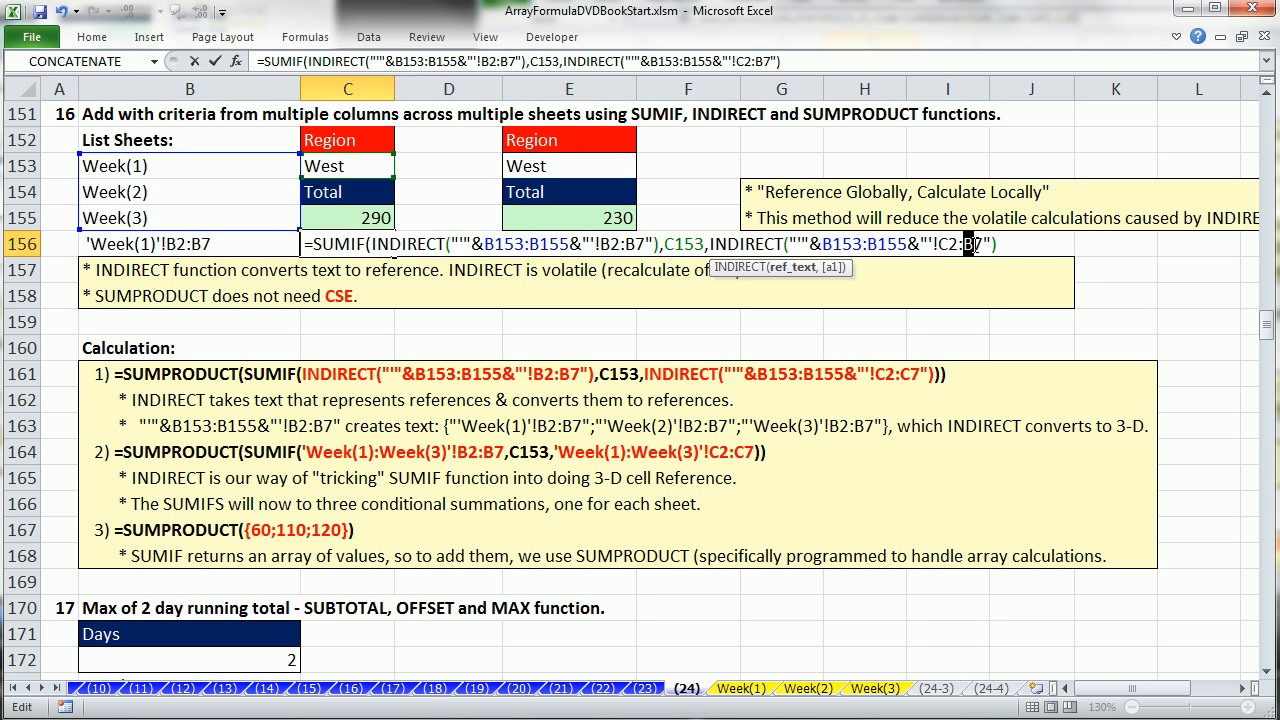
{"action": "type", "text": "C"}
{"action": "left_click", "coordinate": [1003, 244]}
{"action": "type", "text": ")"}
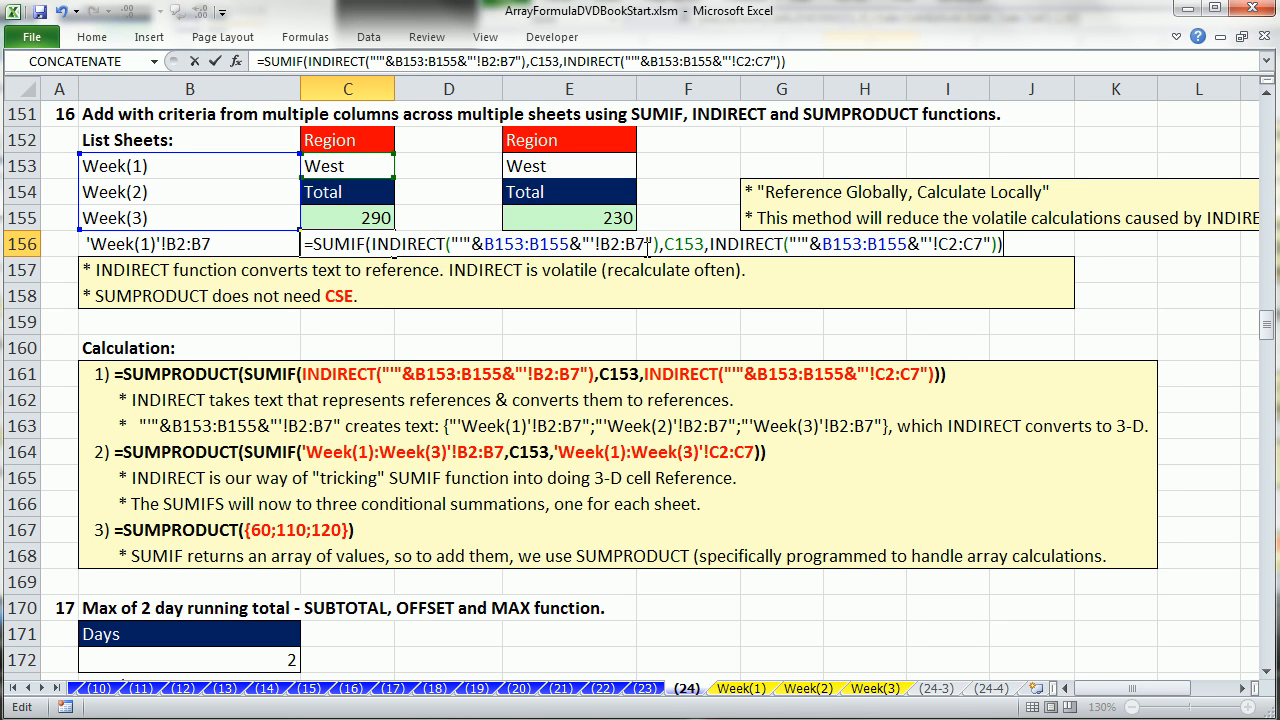
Examine the SUMIF arguments in C156, evaluate the whole SUMIF expression and undo the evaluation.
{"action": "left_click", "coordinate": [694, 244]}
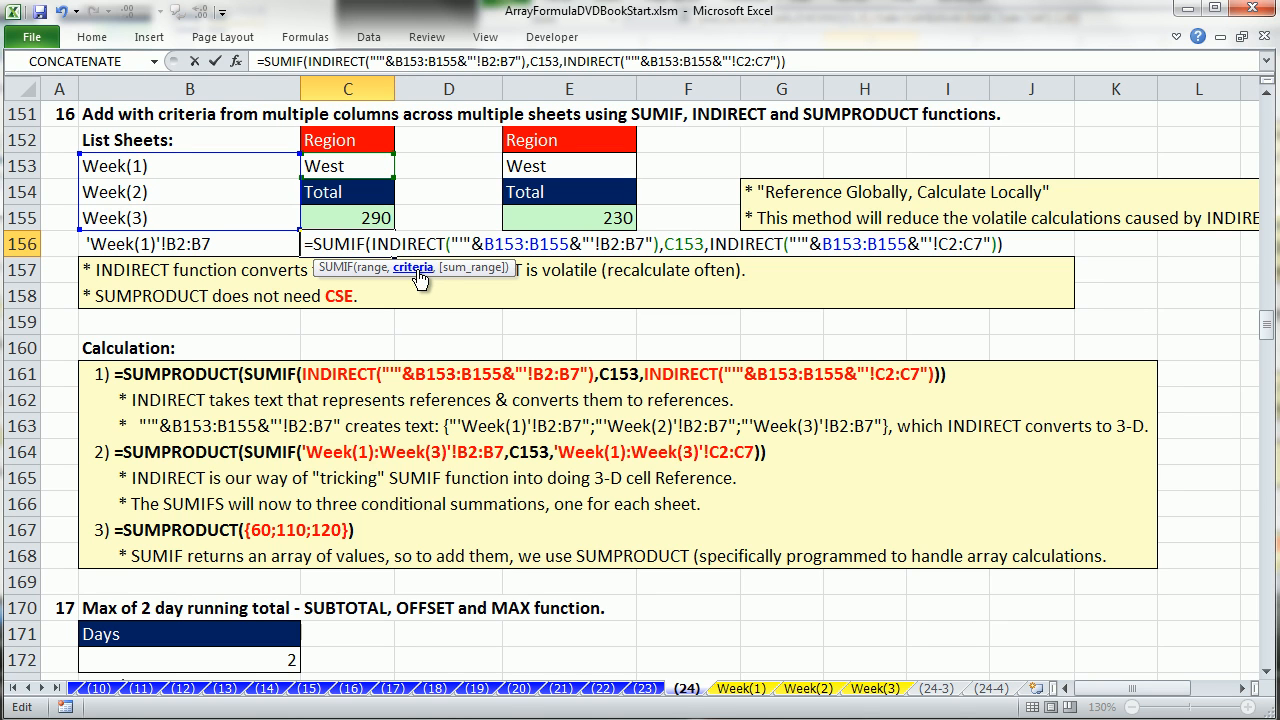
{"action": "left_click", "coordinate": [371, 244]}
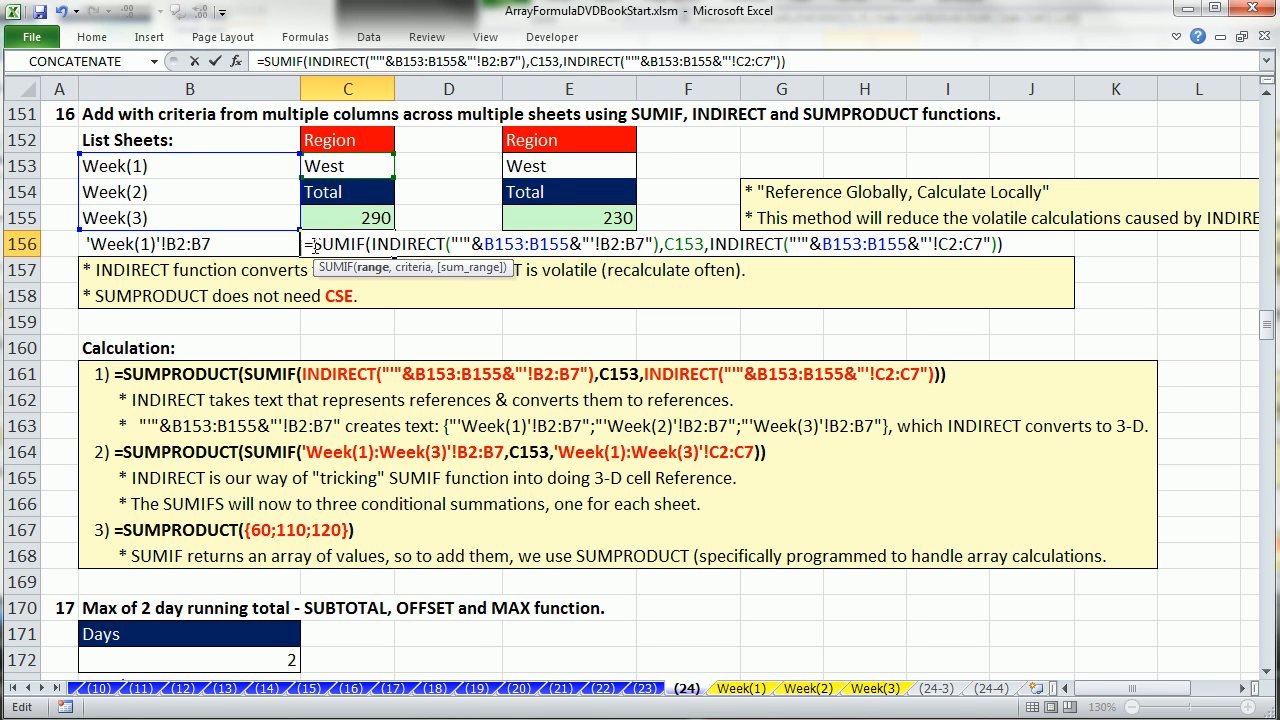
{"action": "left_click_drag", "start_coordinate": [312, 244], "coordinate": [742, 265]}
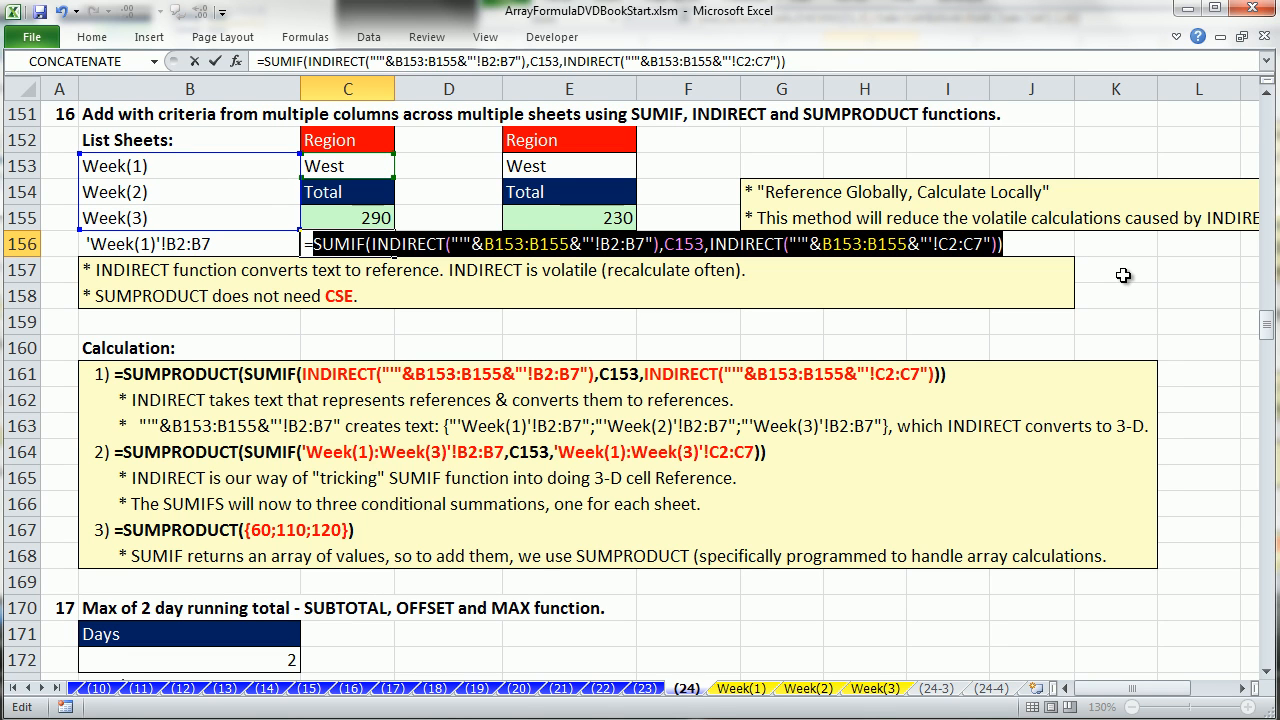
{"action": "key", "text": "F9"}
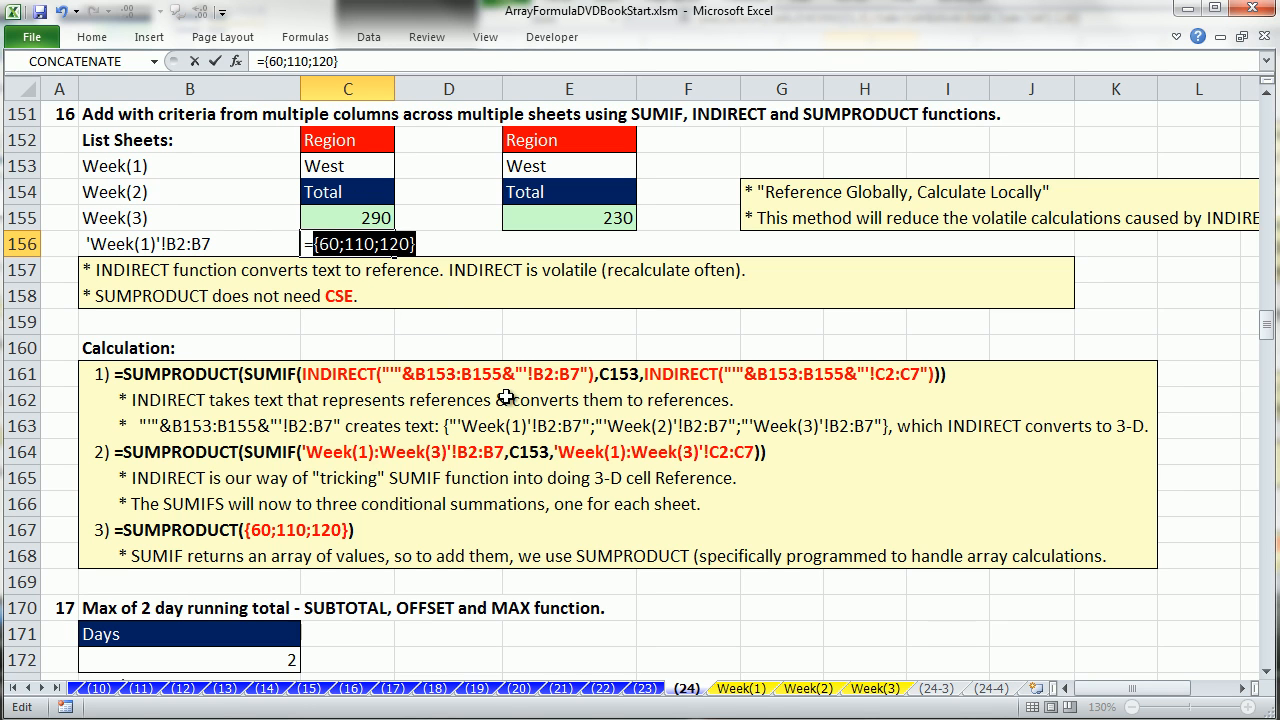
{"action": "key", "text": "ctrl+z"}
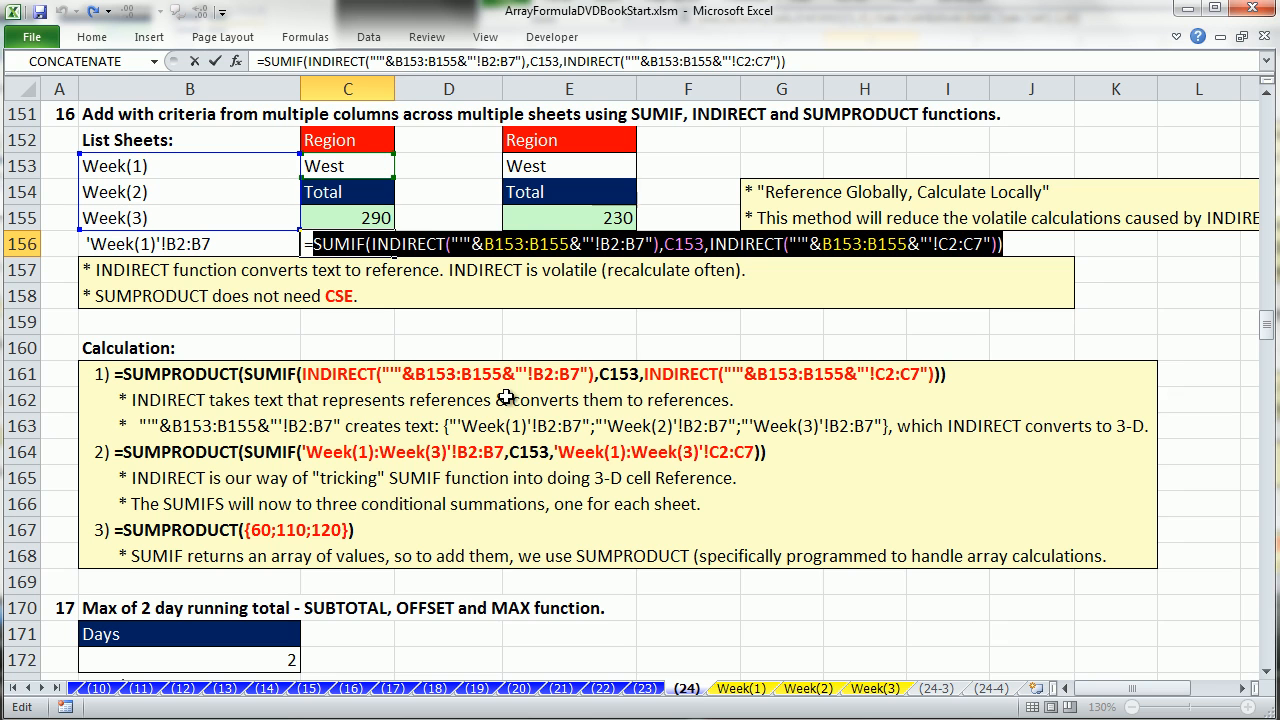
Wrap the SUMIF expression in C156 in SUMPRODUCT and enter the formula.
{"action": "left_click", "coordinate": [314, 243]}
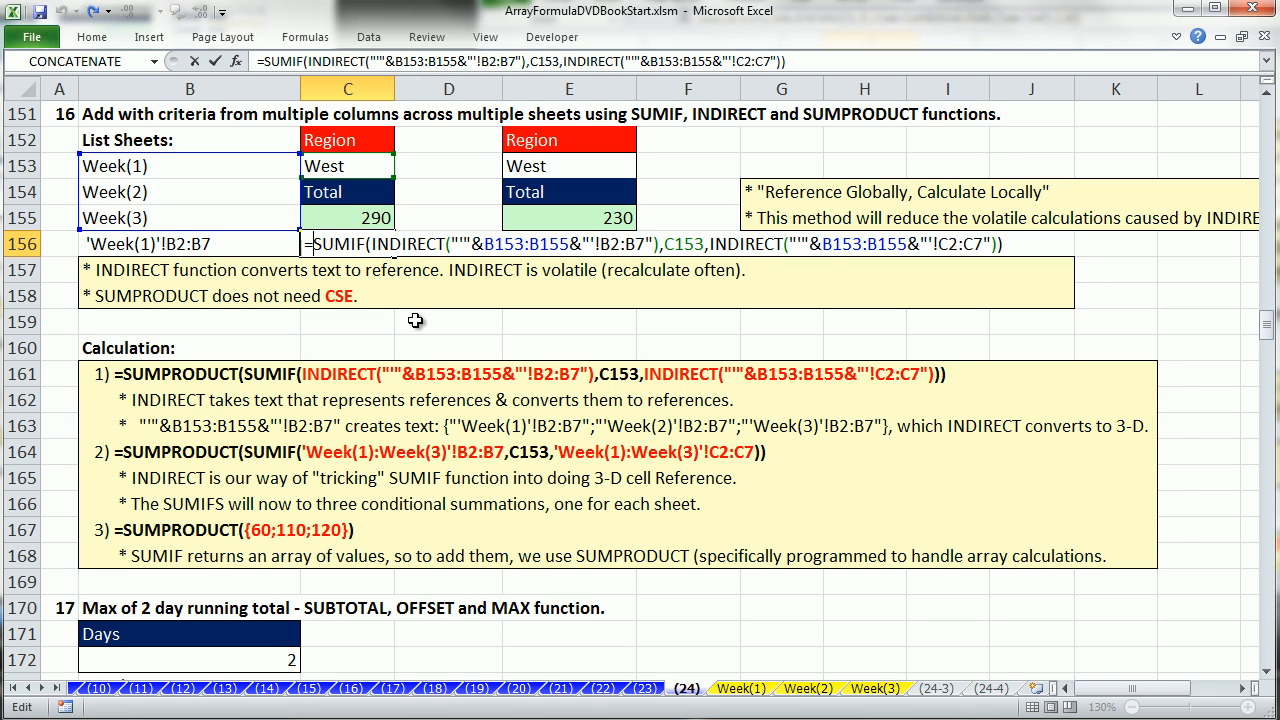
{"action": "type", "text": "sump"}
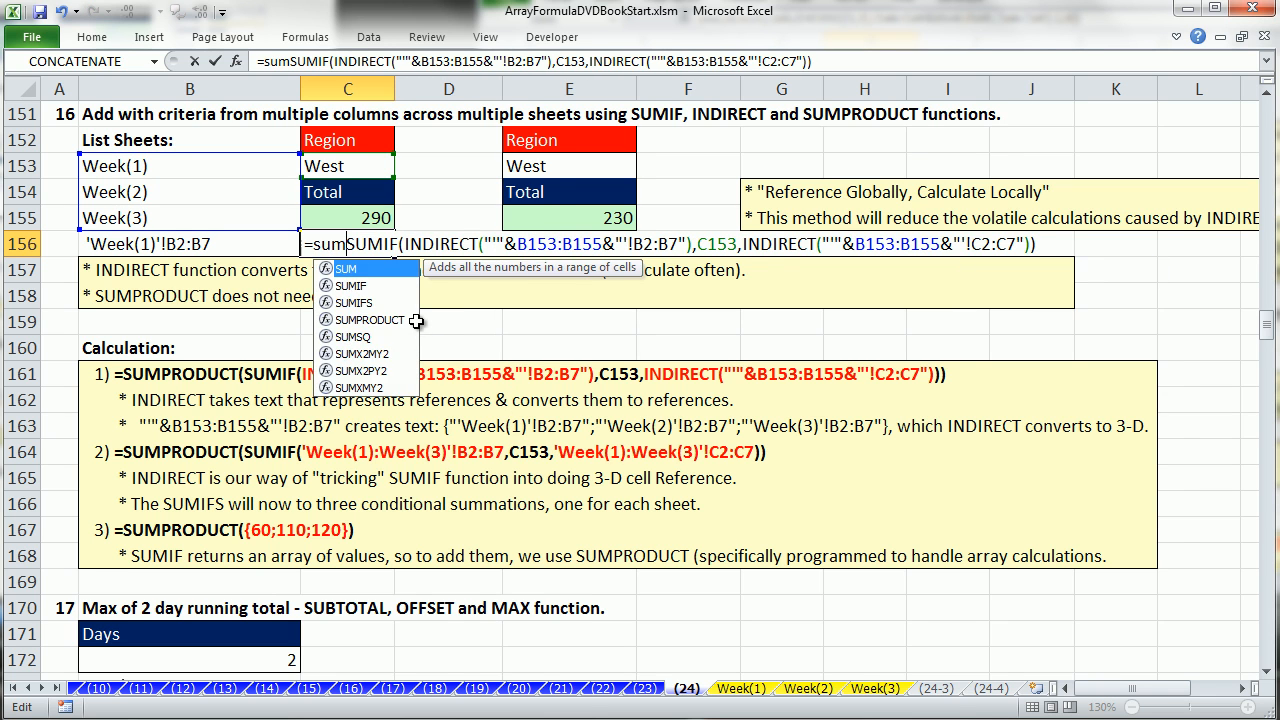
{"action": "key", "text": "Tab"}
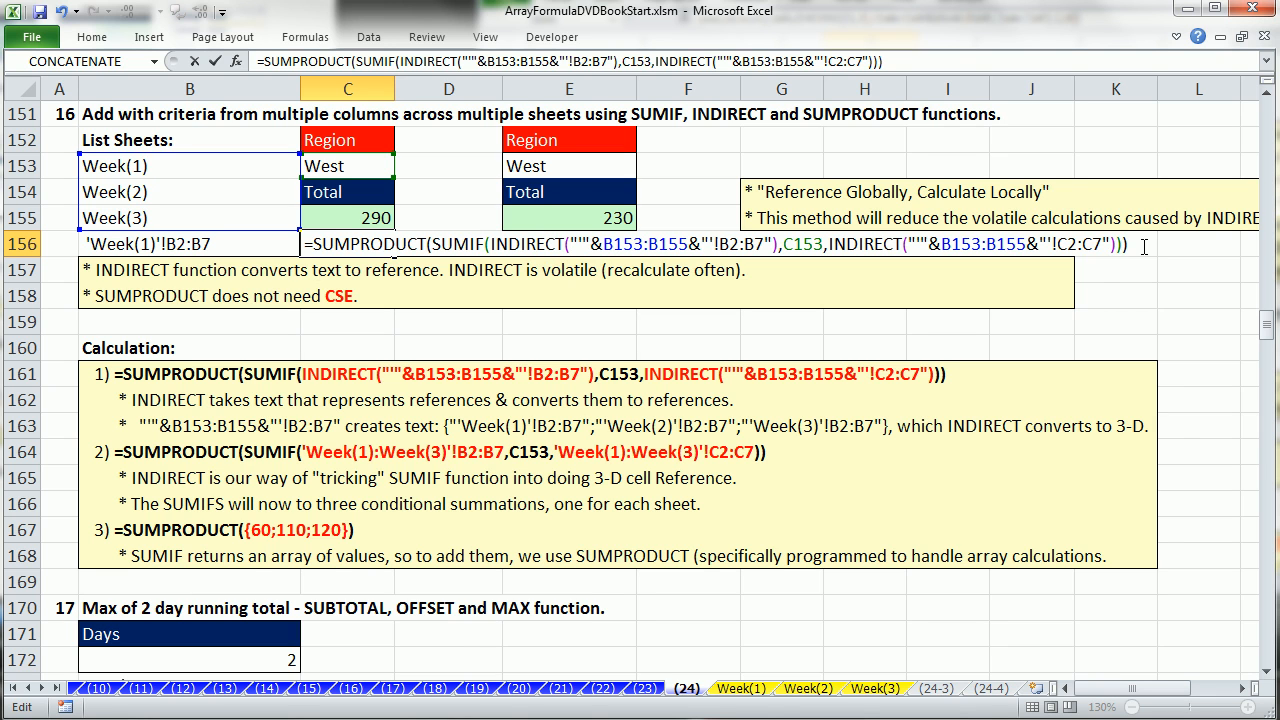
{"action": "key", "text": "Return"}
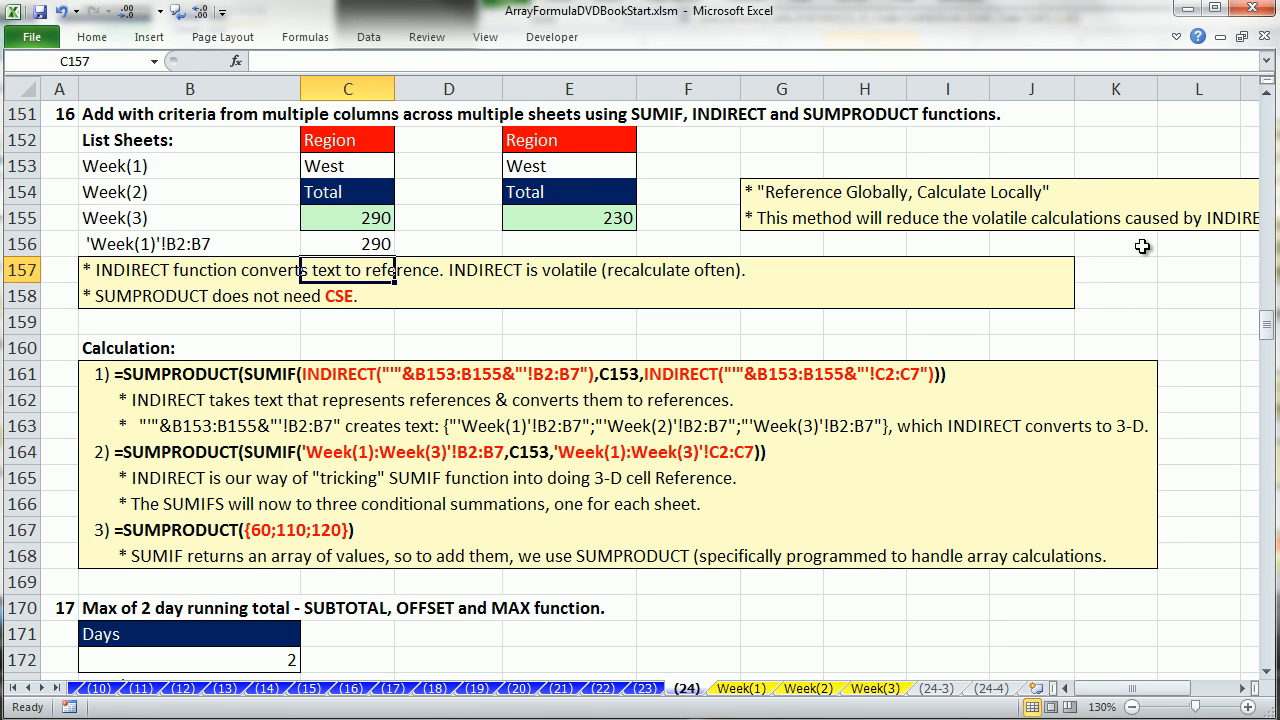
Examine the SUMPRODUCT formula in C156, including its SUMIF and INDIRECT arguments, without changing it.
{"action": "left_click", "coordinate": [362, 243]}
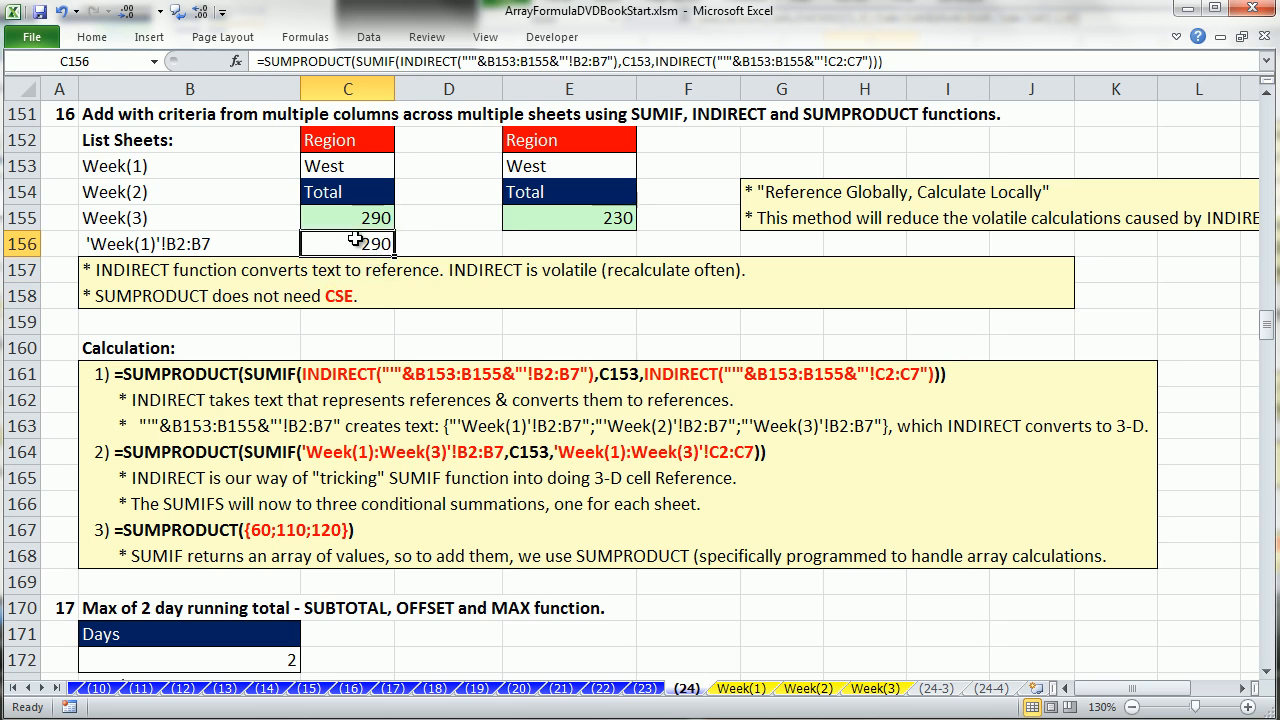
{"action": "double_click", "coordinate": [356, 240]}
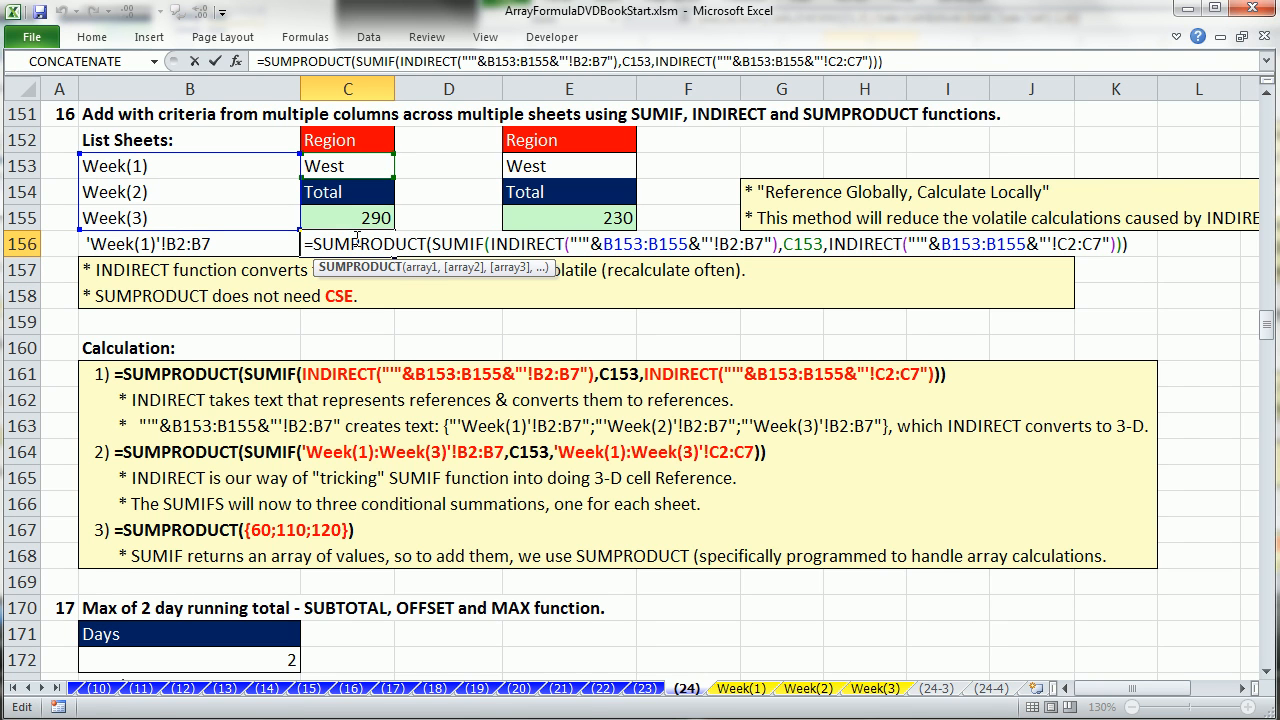
{"action": "left_click", "coordinate": [506, 244]}
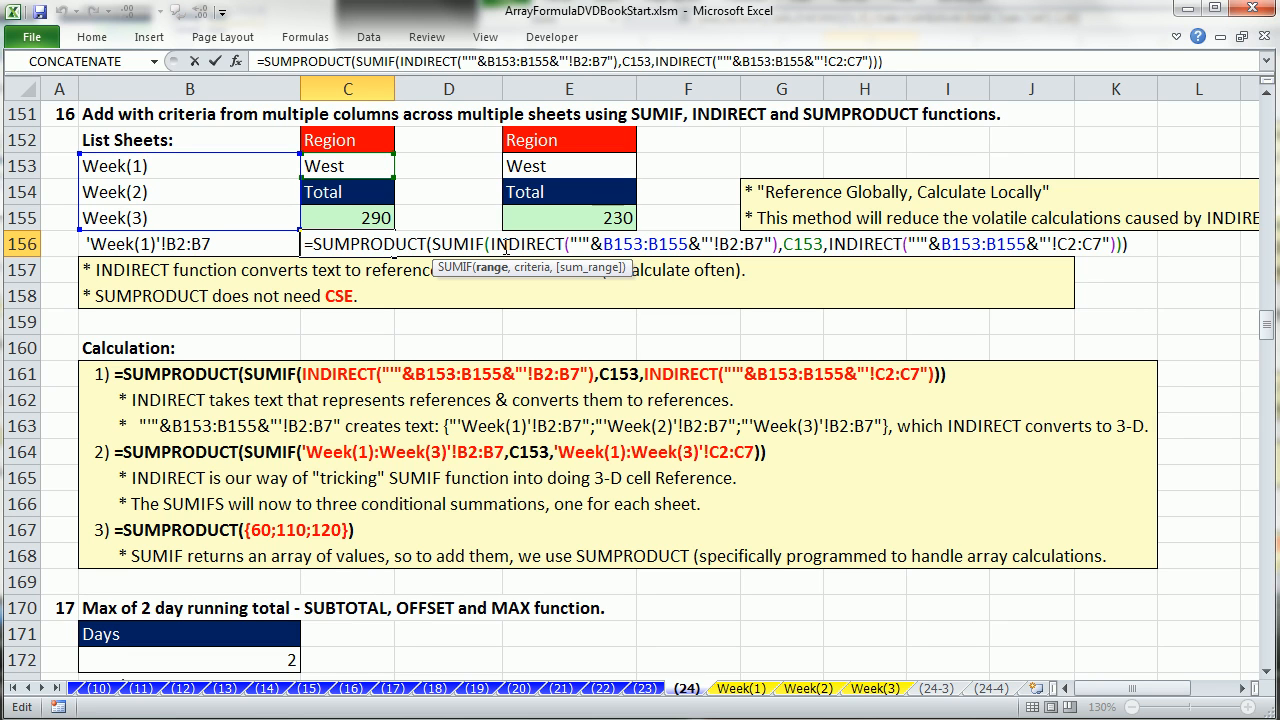
{"action": "key", "text": "ctrl+Return"}
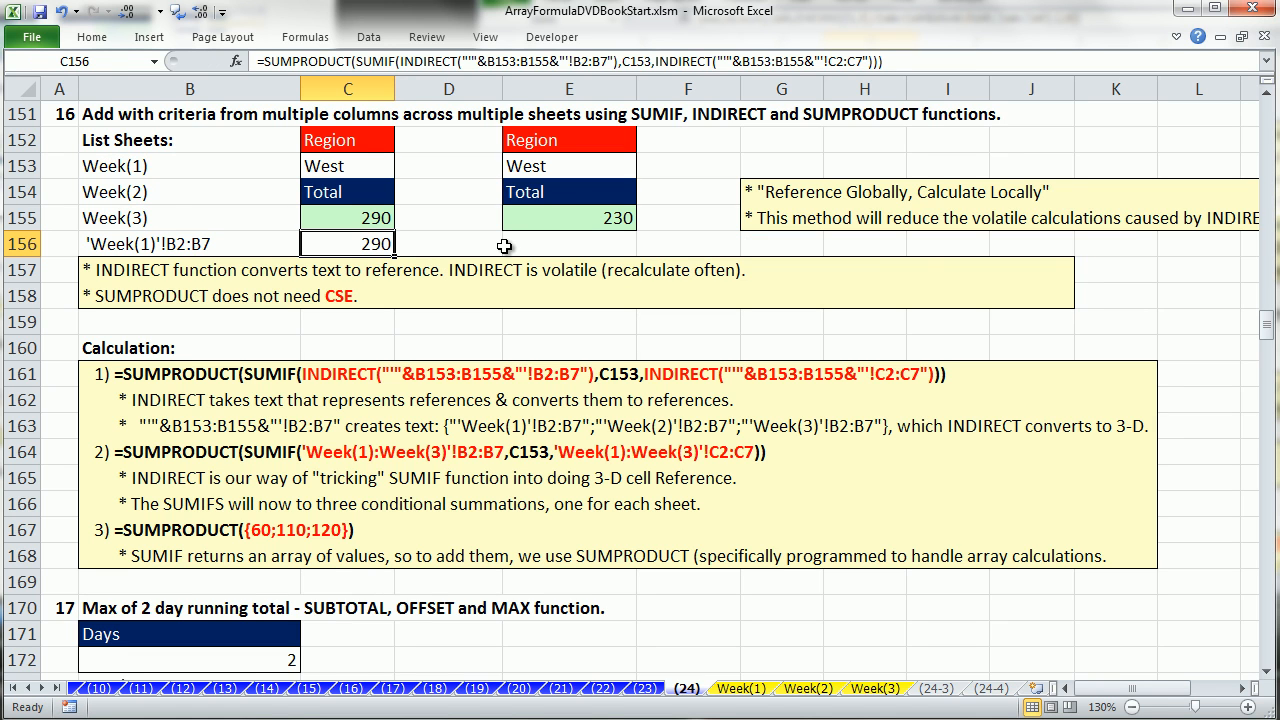
Clear the total in cell E155 on sheet (24).
{"action": "left_click", "coordinate": [578, 216]}
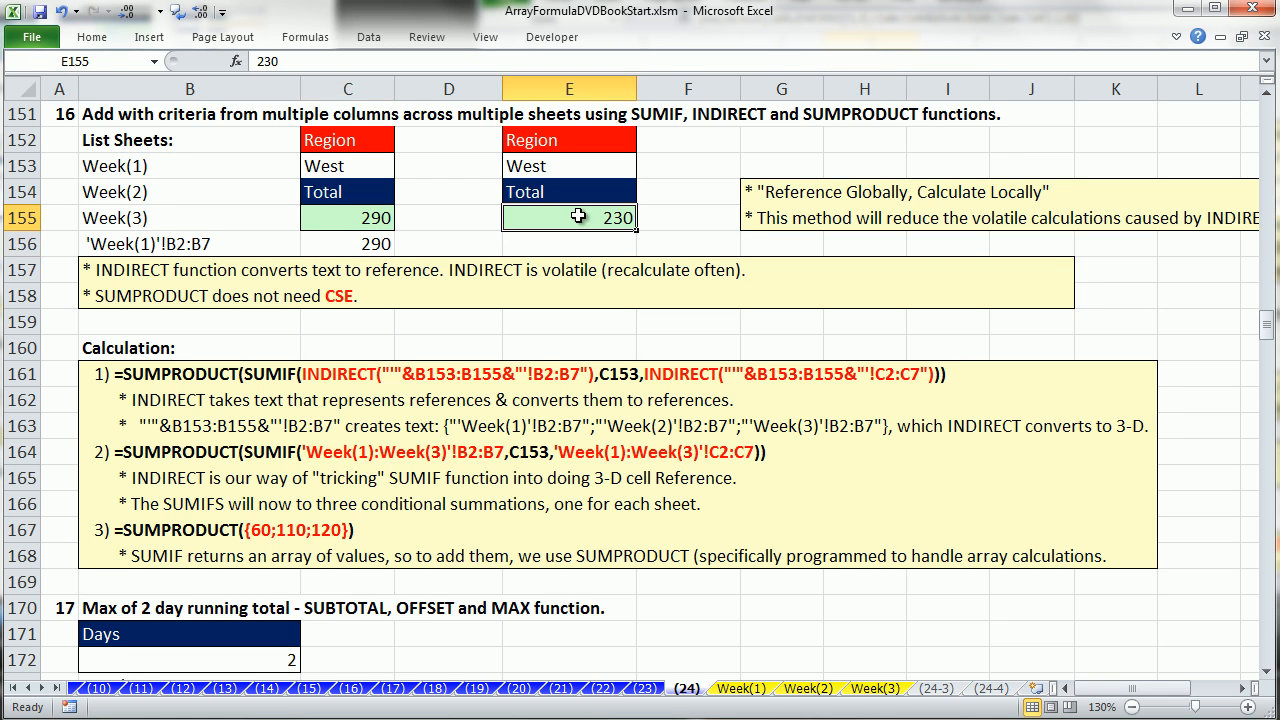
{"action": "key", "text": "Delete"}
Examine the data tables and the empty Sum With Criteria cells on sheets Week(1), Week(2) and Week(3).
{"action": "left_click", "coordinate": [755, 690]}
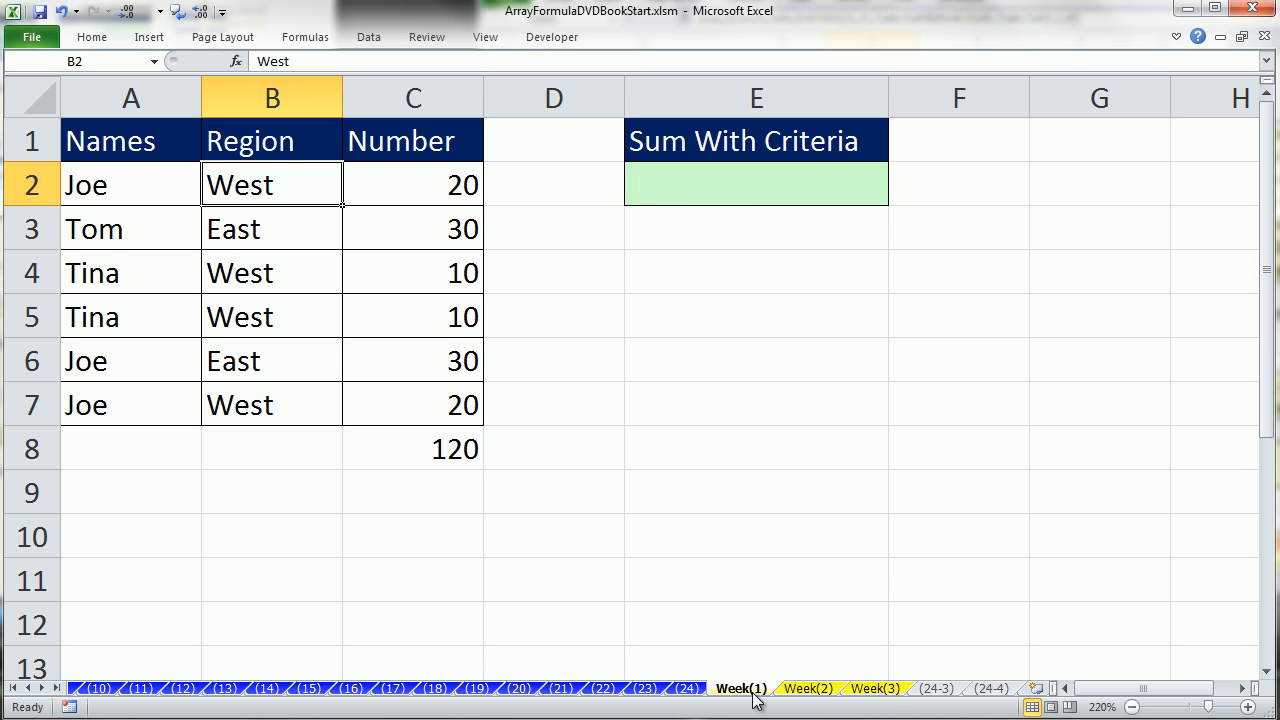
{"action": "left_click", "coordinate": [816, 692]}
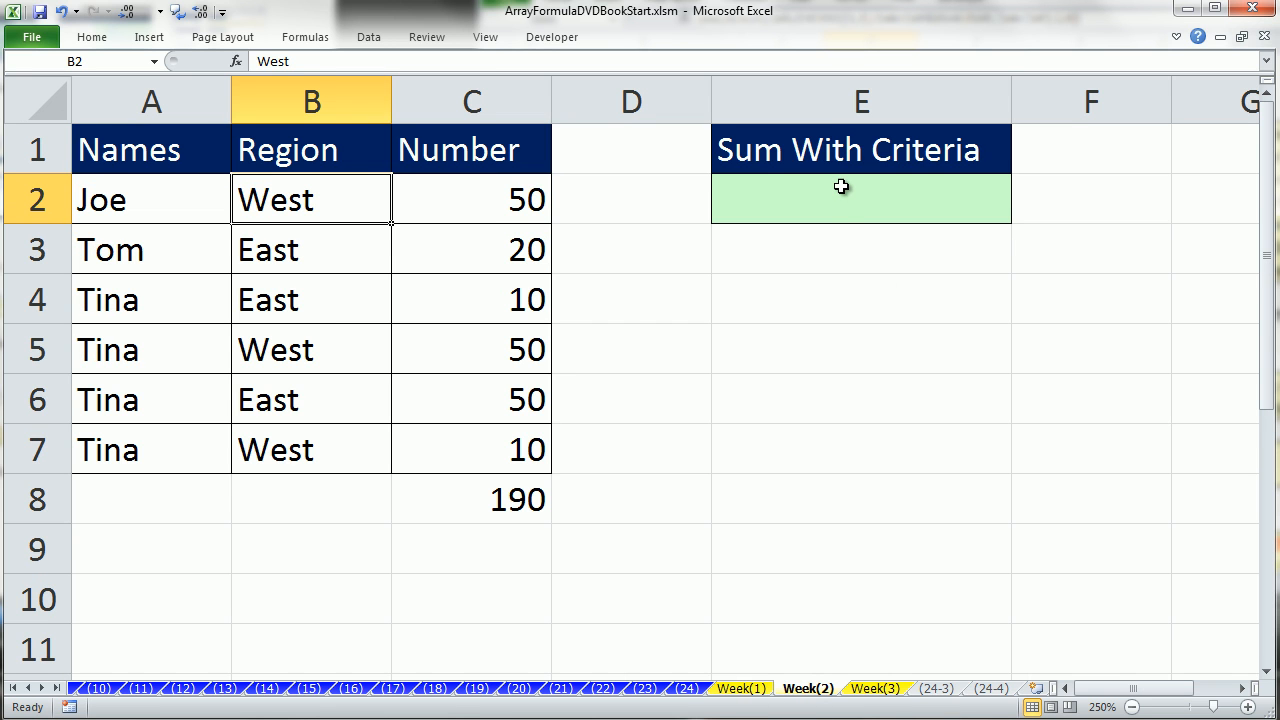
{"action": "left_click", "coordinate": [880, 690]}
{"action": "left_click", "coordinate": [753, 178]}
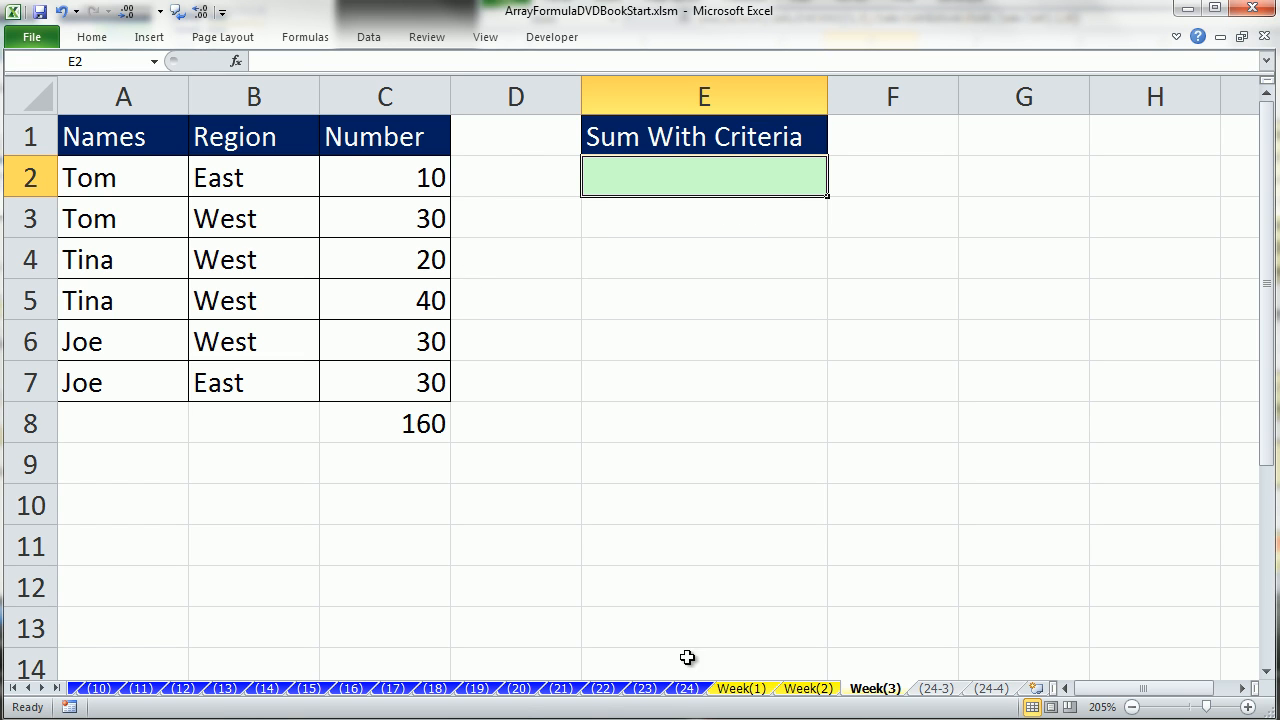
{"action": "left_click", "coordinate": [740, 688]}
{"action": "left_click", "coordinate": [807, 690]}
{"action": "left_click", "coordinate": [875, 690]}
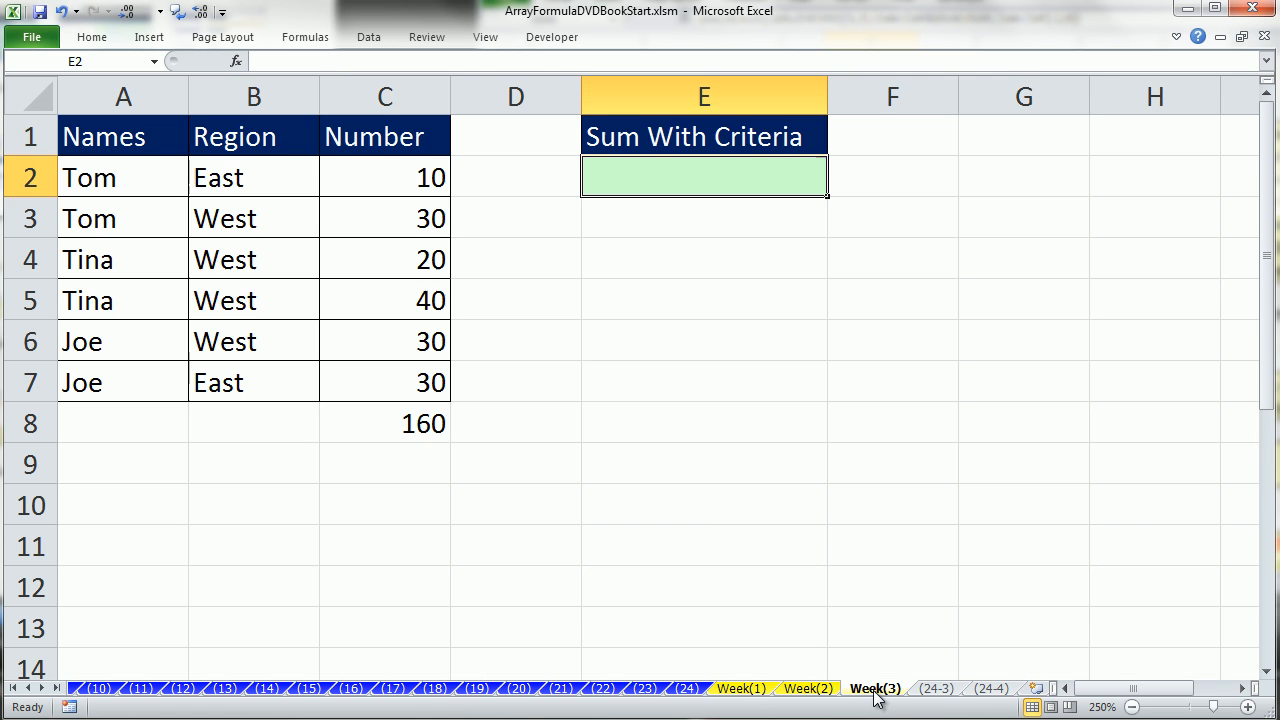
{"action": "left_click", "coordinate": [686, 688]}
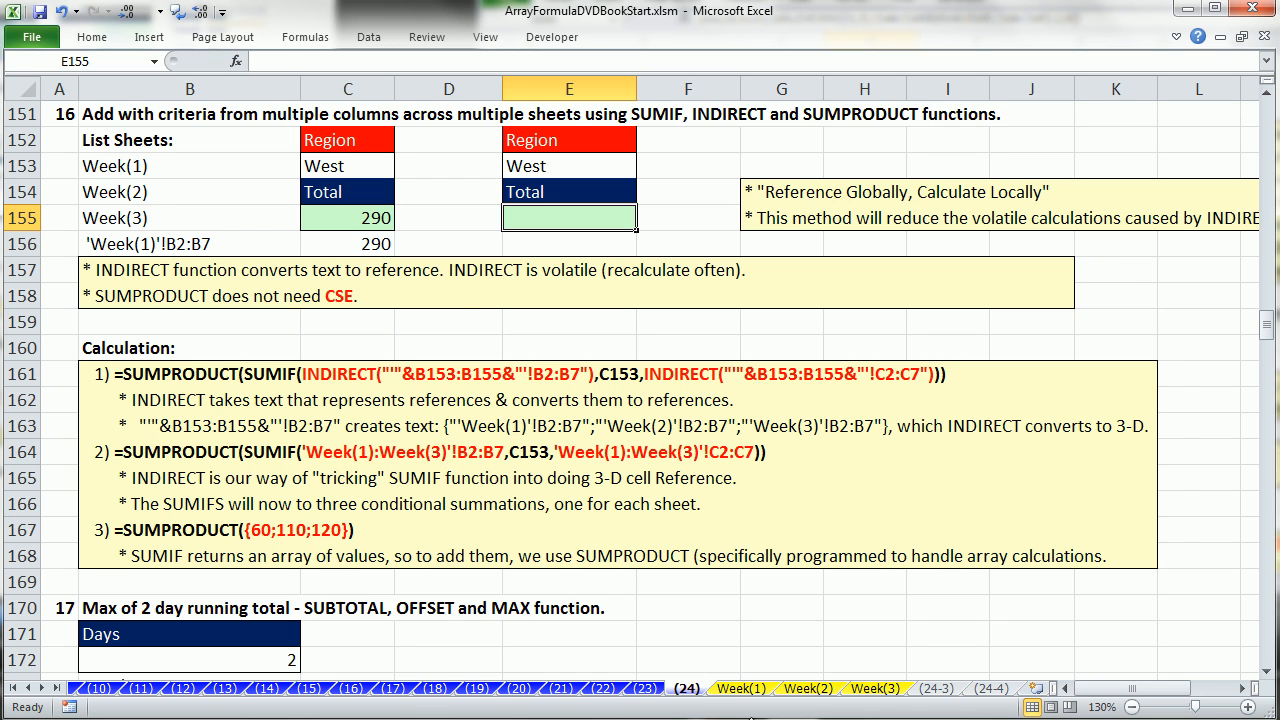
{"action": "left_click", "coordinate": [741, 688]}
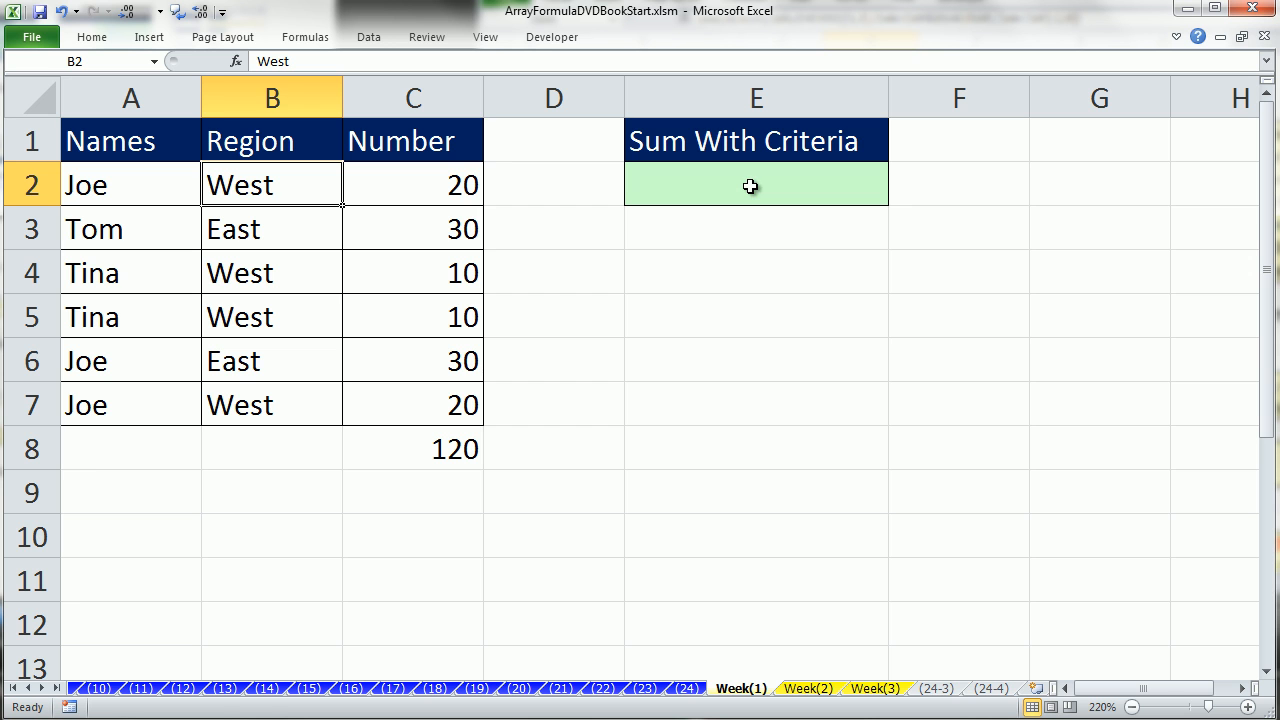
{"action": "left_click", "coordinate": [687, 688]}
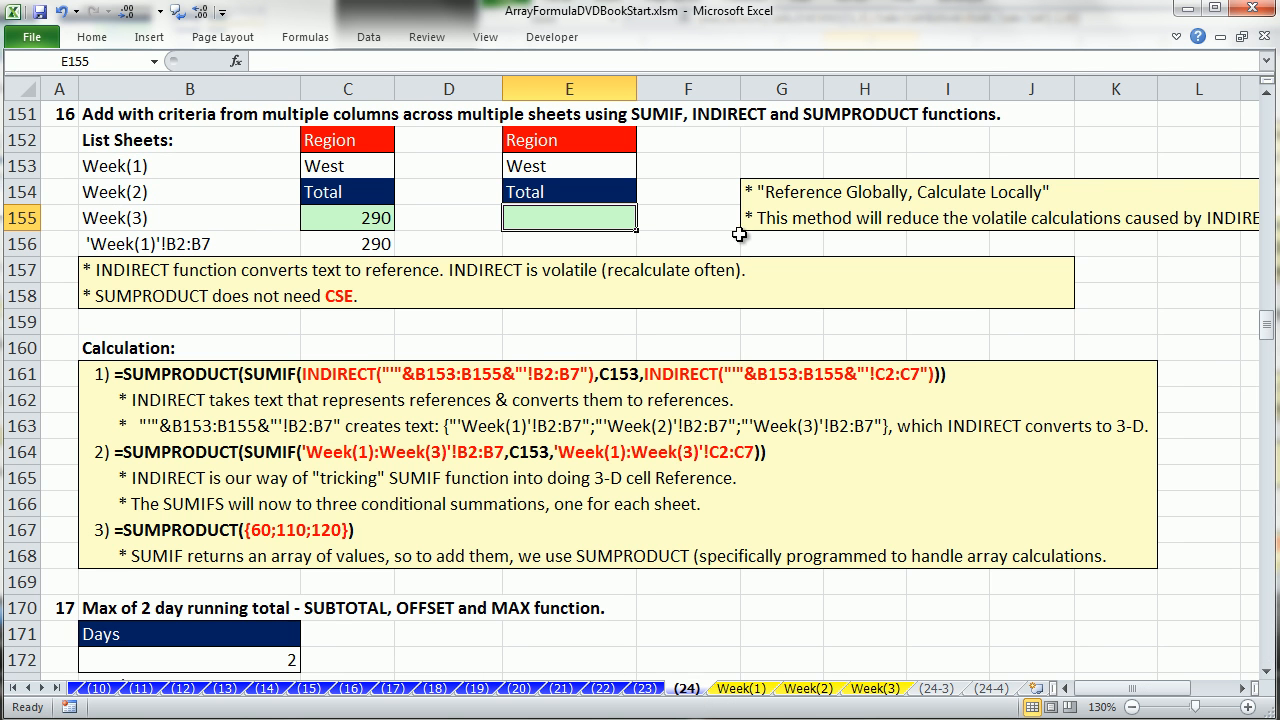
Group the sheets Week(1) to Week(3) and start a SUMIF formula in E2 with B2:B7 as the range.
{"action": "left_click", "coordinate": [758, 689]}
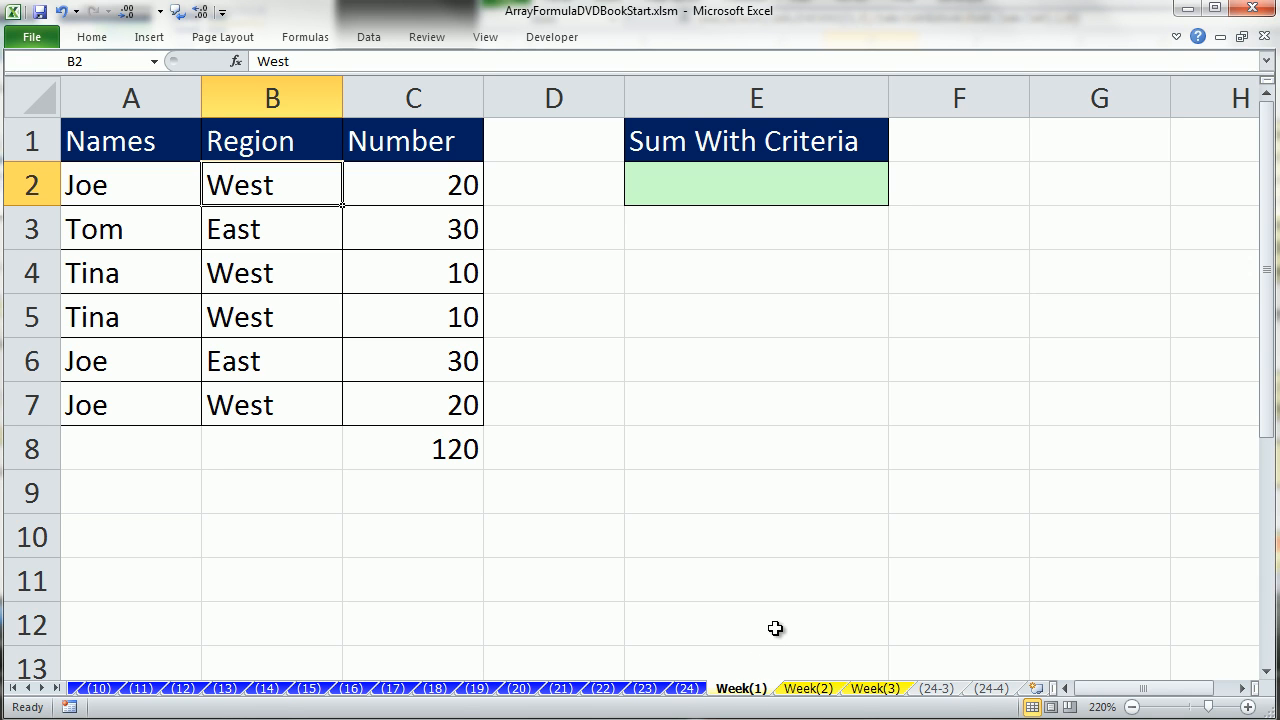
{"action": "left_click", "coordinate": [871, 694], "text": "shift"}
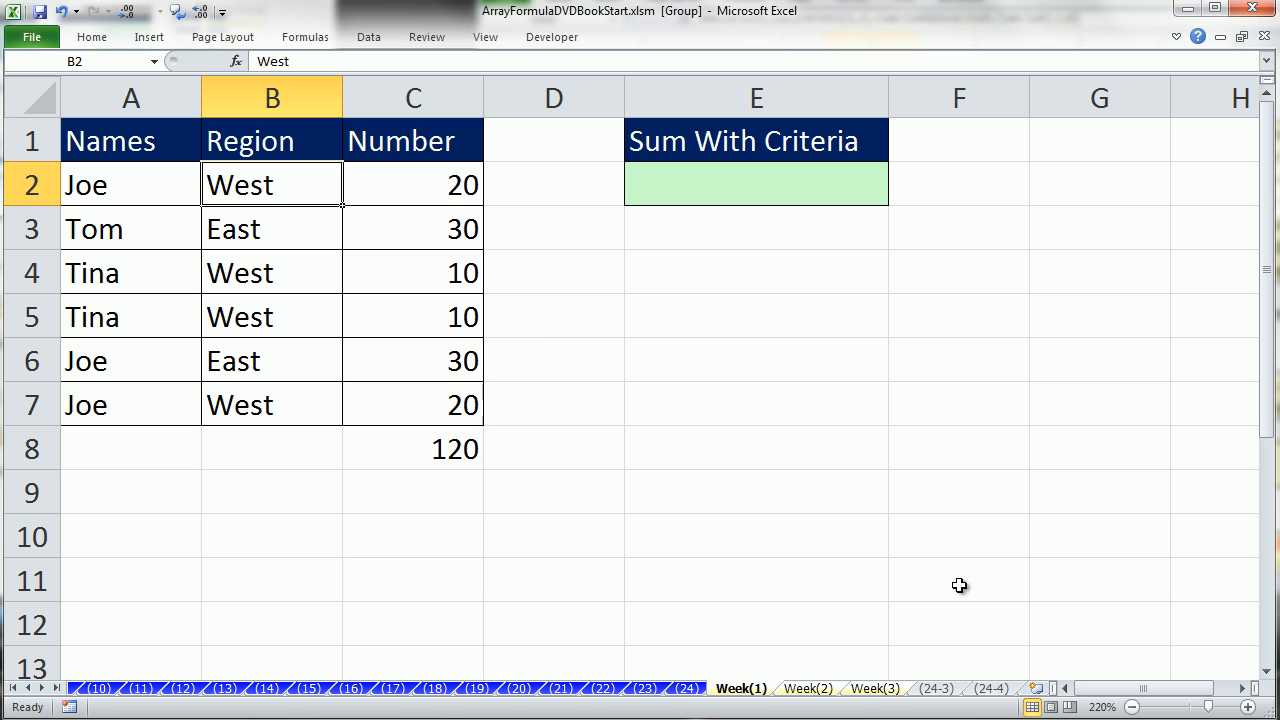
{"action": "left_click", "coordinate": [668, 184]}
{"action": "type", "text": "=sumif"}
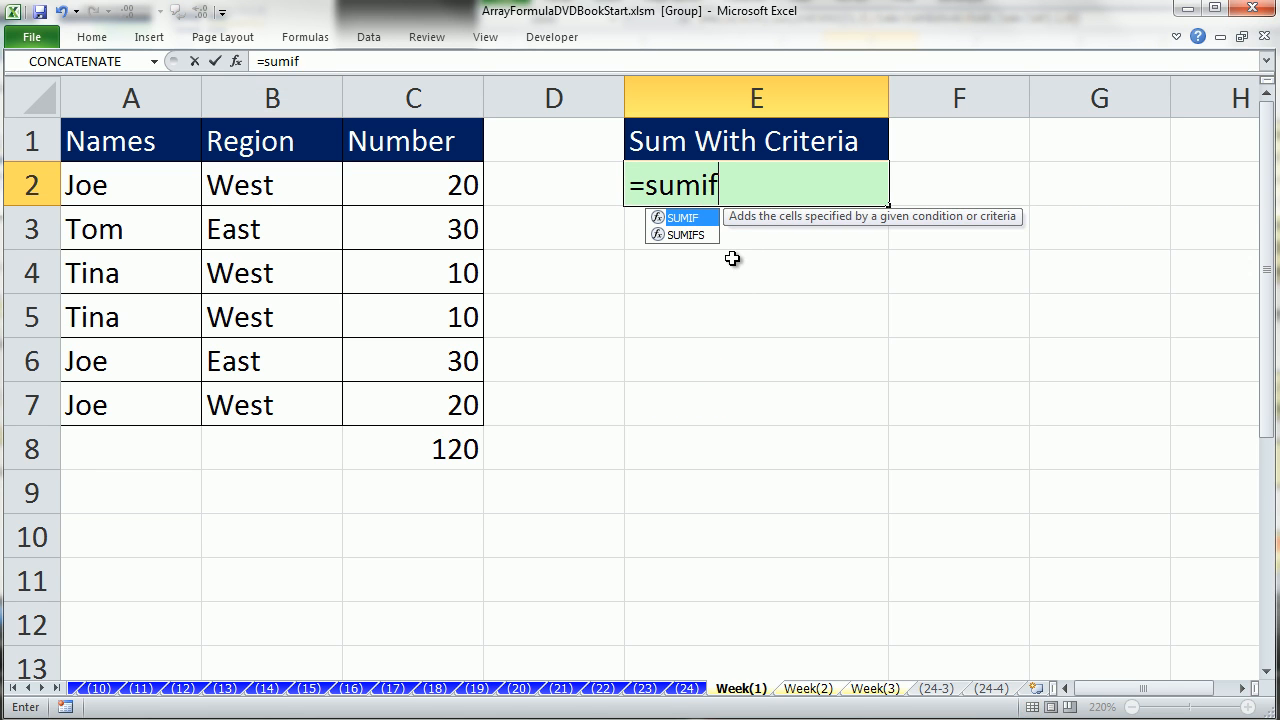
{"action": "key", "text": "Tab"}
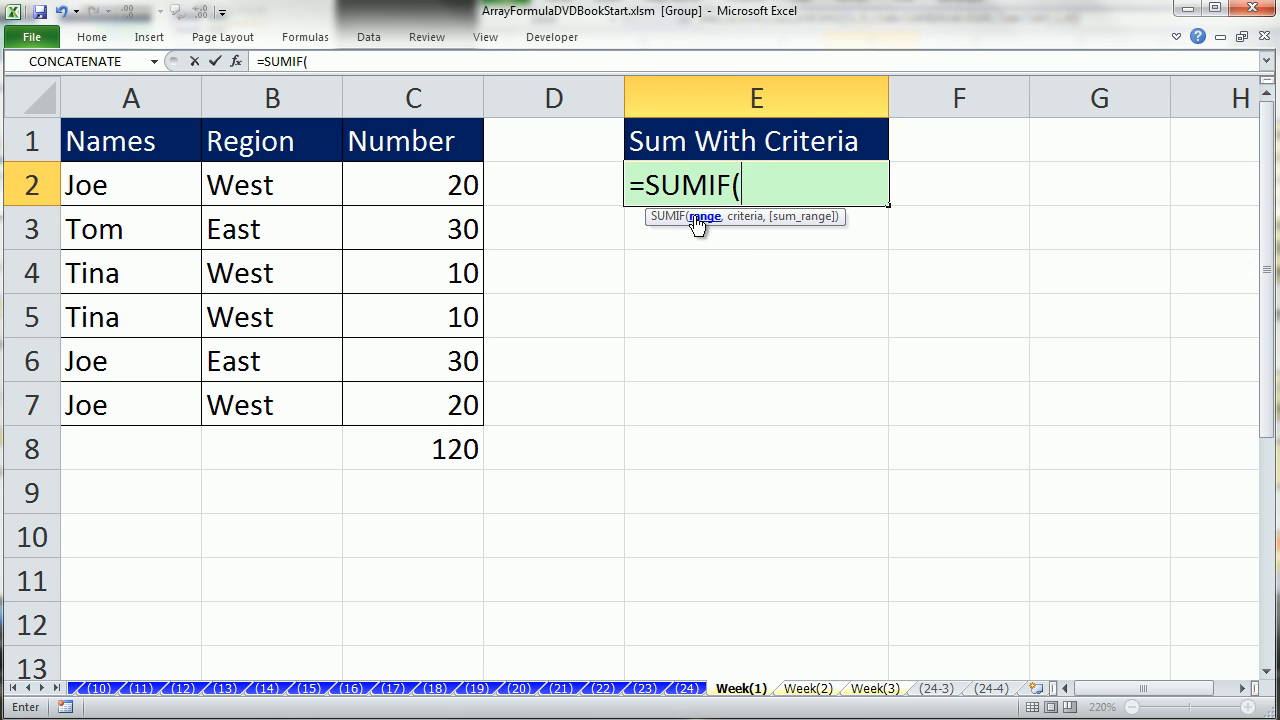
{"action": "left_click_drag", "start_coordinate": [275, 188], "coordinate": [281, 405]}
{"action": "type", "text": ","}
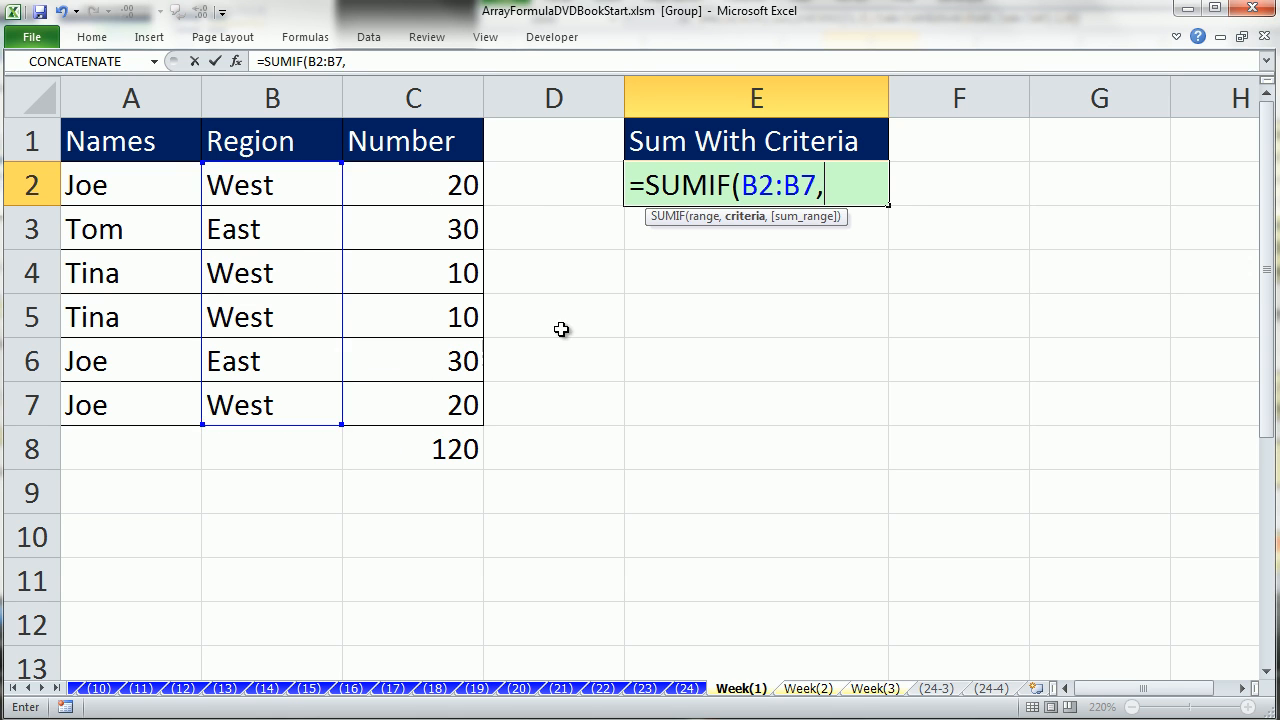
Complete the SUMIF with C2:C7 as sum range and E153 on sheet (24) as criteria, and enter it on the grouped sheets.
{"action": "type", "text": ","}
{"action": "left_click_drag", "start_coordinate": [423, 177], "coordinate": [437, 398]}
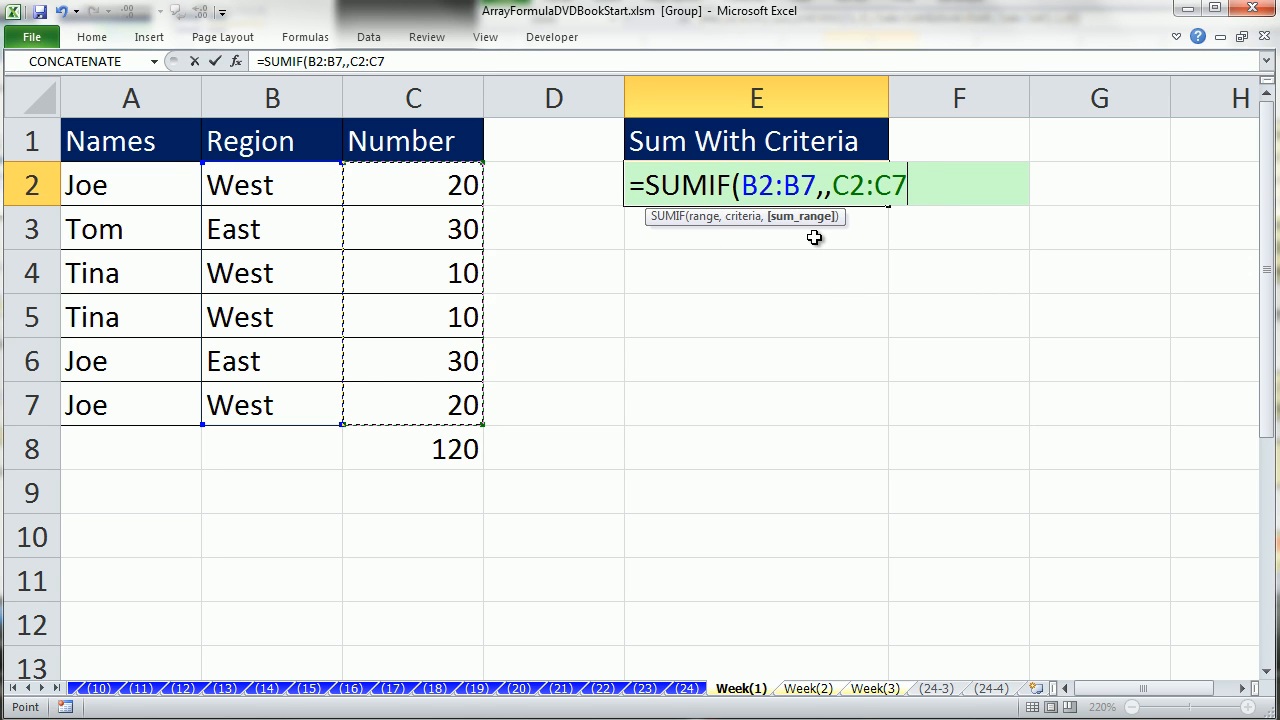
{"action": "type", "text": ")"}
{"action": "left_click", "coordinate": [825, 189]}
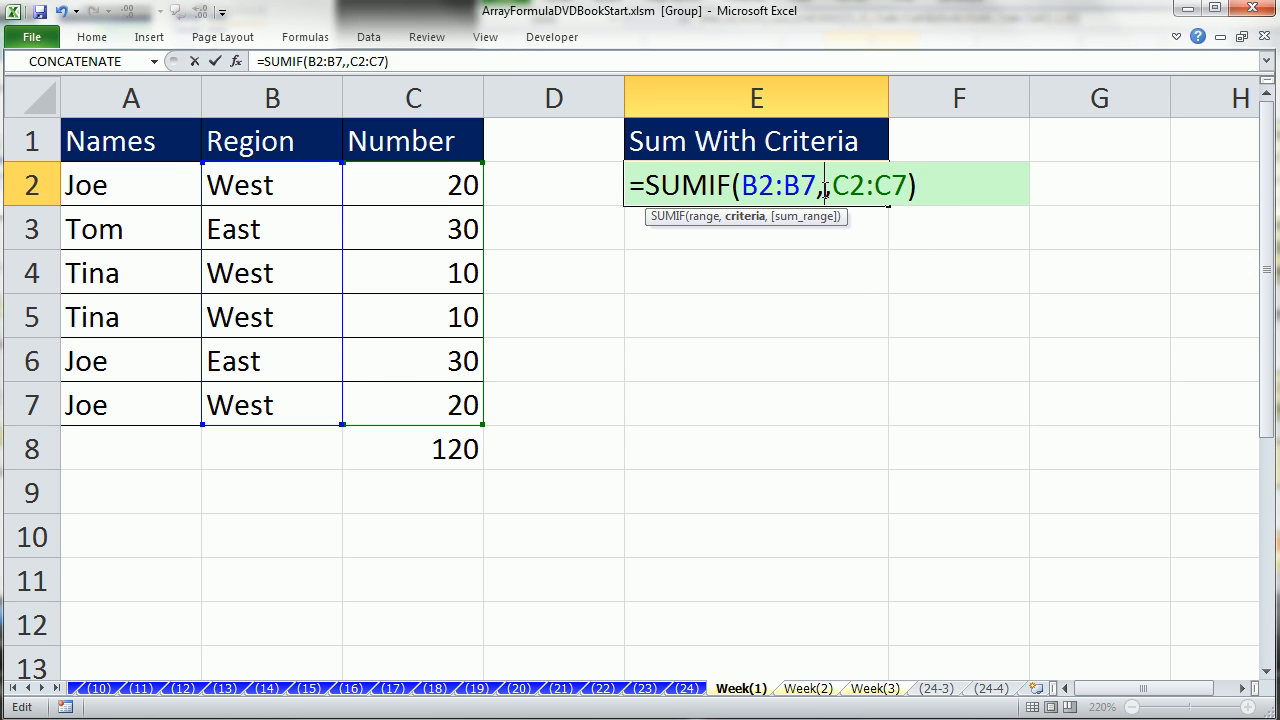
{"action": "left_click", "coordinate": [687, 688]}
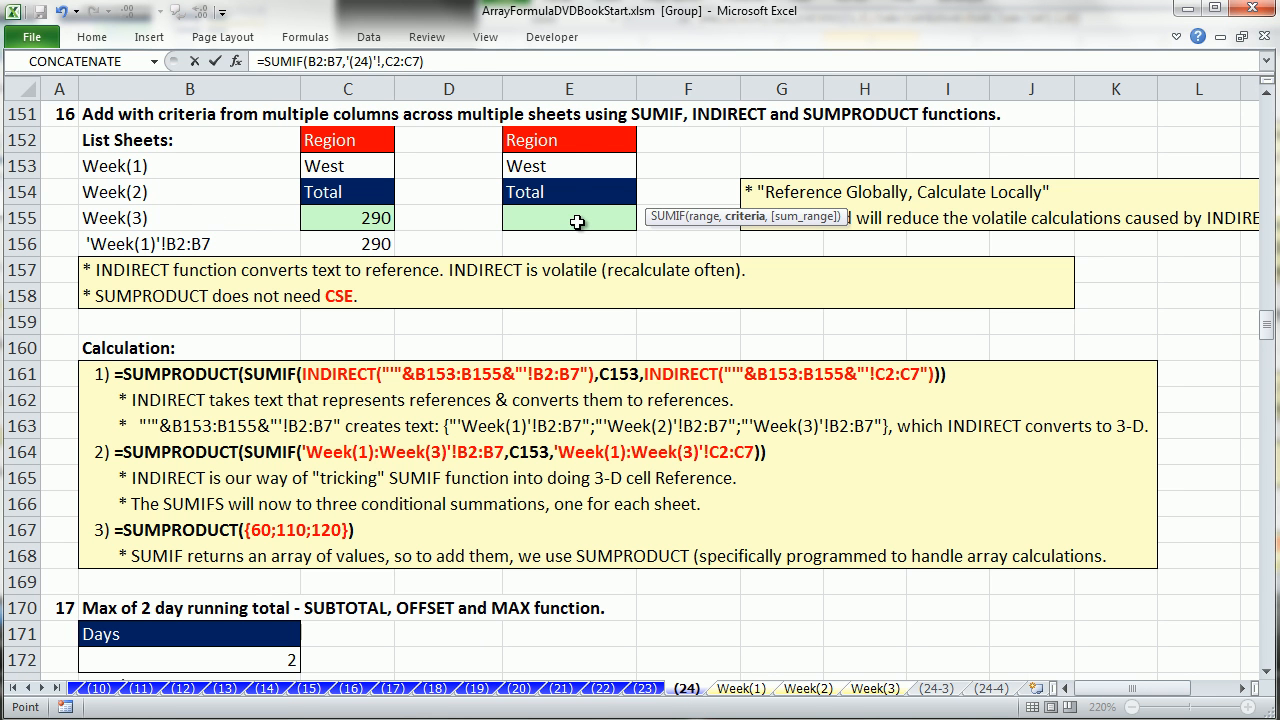
{"action": "left_click", "coordinate": [550, 167]}
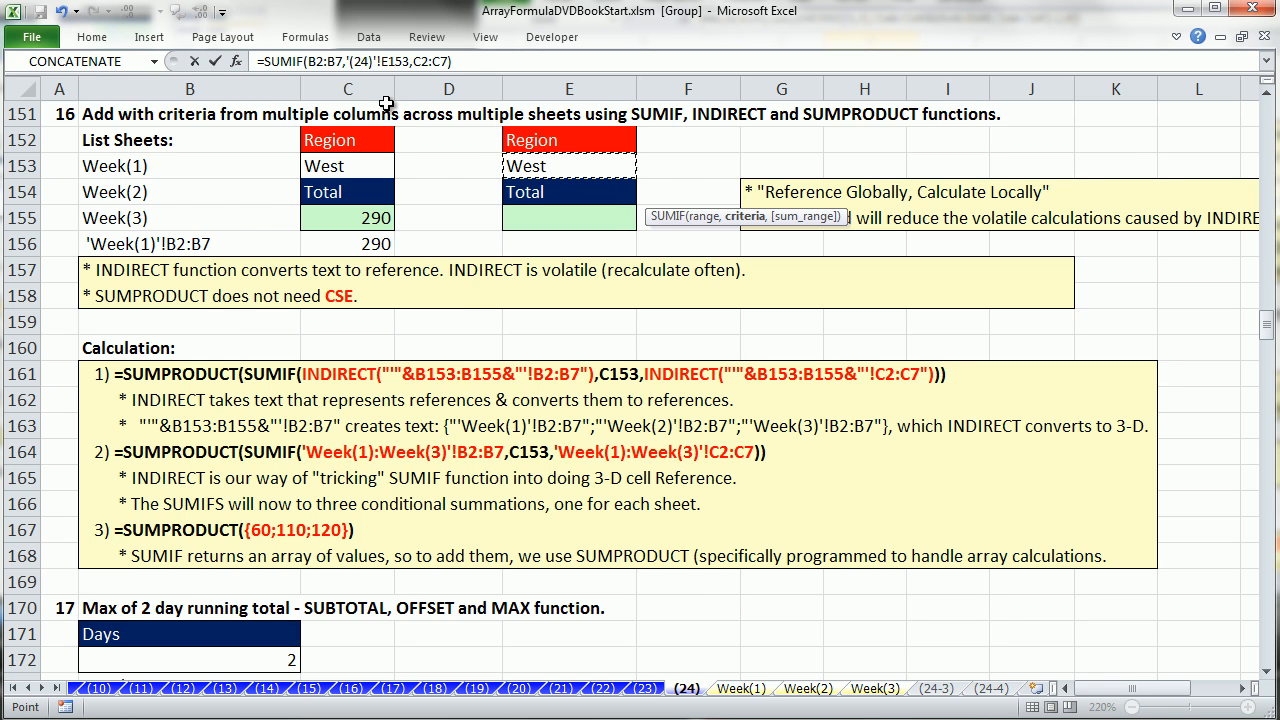
{"action": "key", "text": "ctrl+Return"}
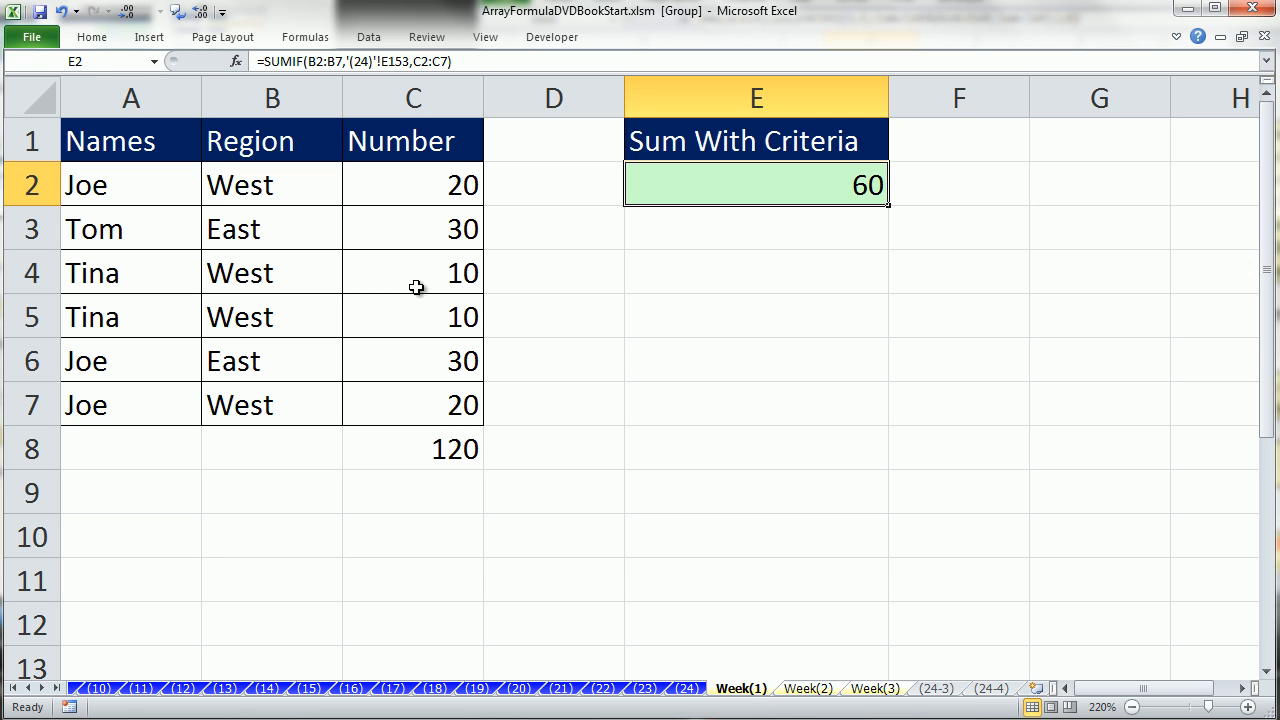
Ungroup the sheets Week(1) to Week(3) and return to Week(1).
{"action": "right_click", "coordinate": [720, 697]}
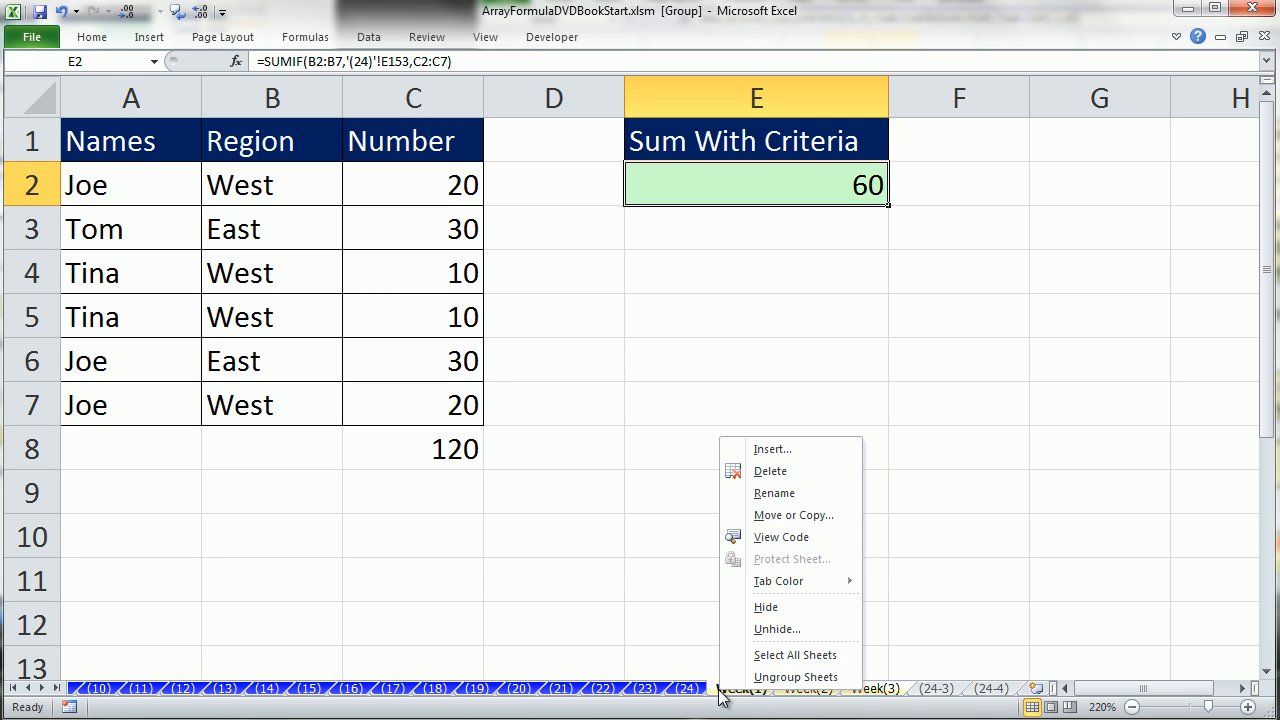
{"action": "left_click", "coordinate": [792, 683]}
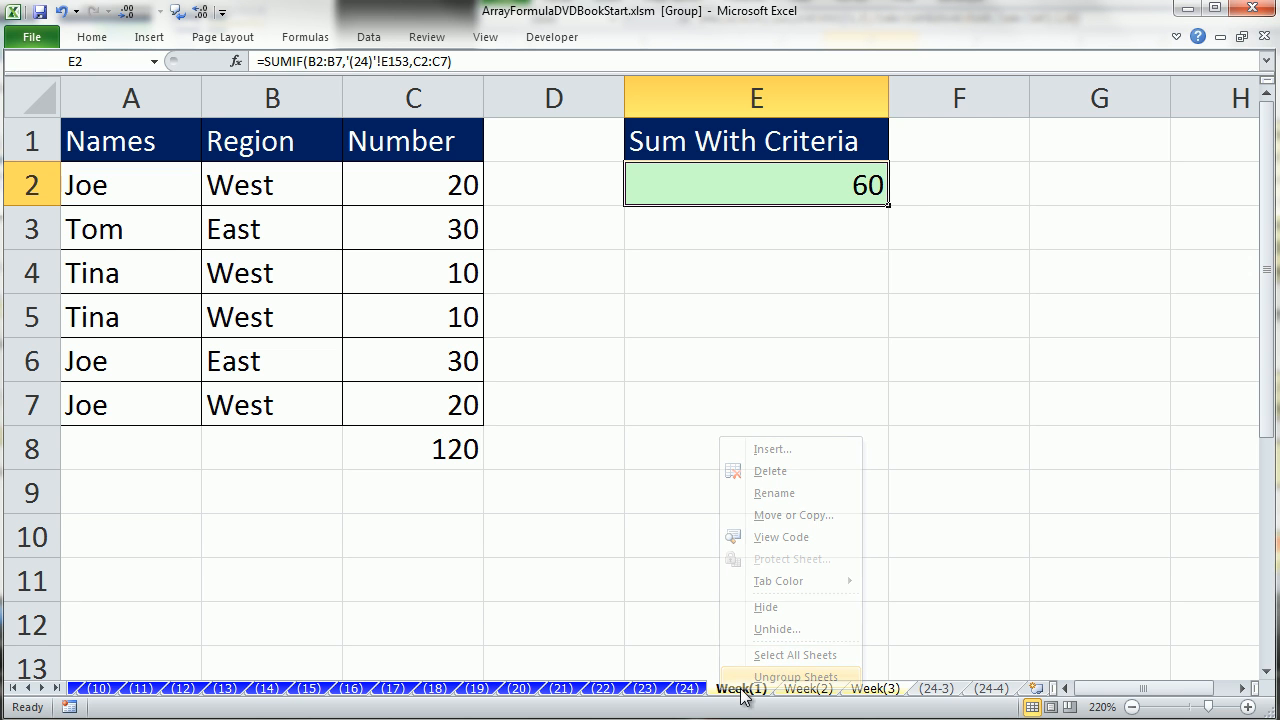
{"action": "left_click", "coordinate": [687, 691]}
{"action": "left_click", "coordinate": [736, 691]}
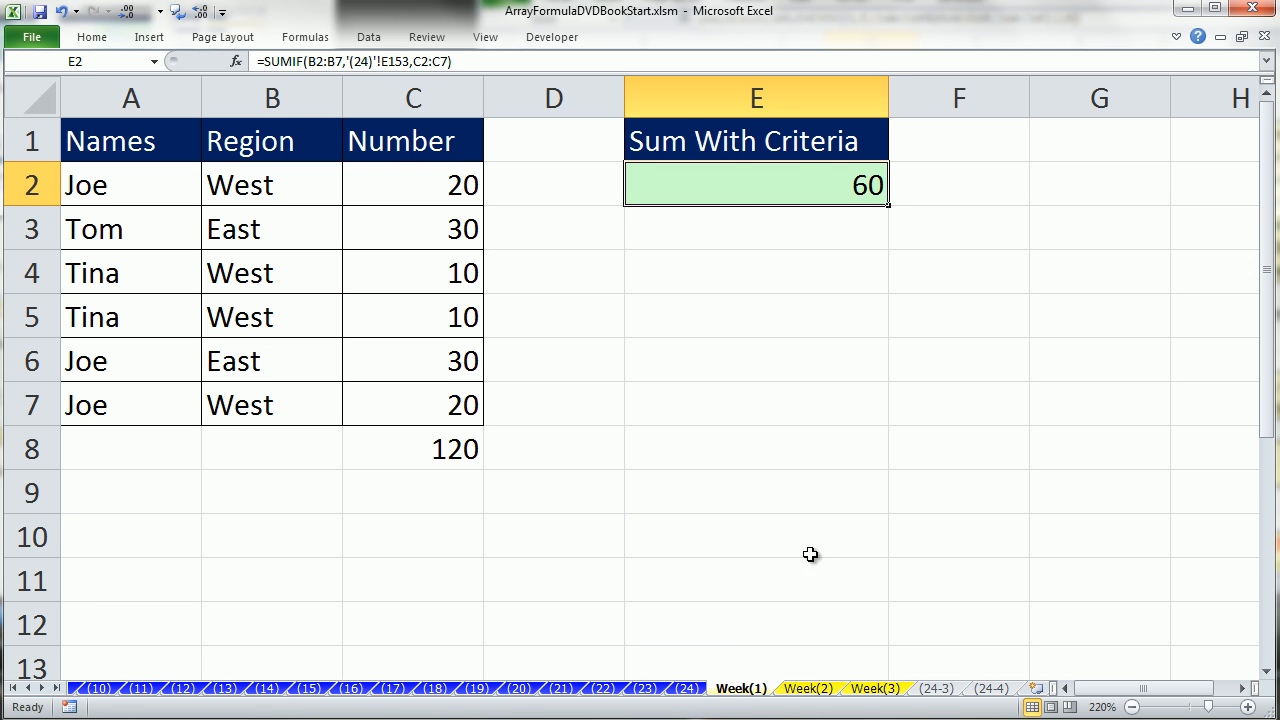
Check the SUMIF formulas and results in E2 on Week(1), Week(2) and Week(3), and return to sheet (24).
{"action": "double_click", "coordinate": [799, 179]}
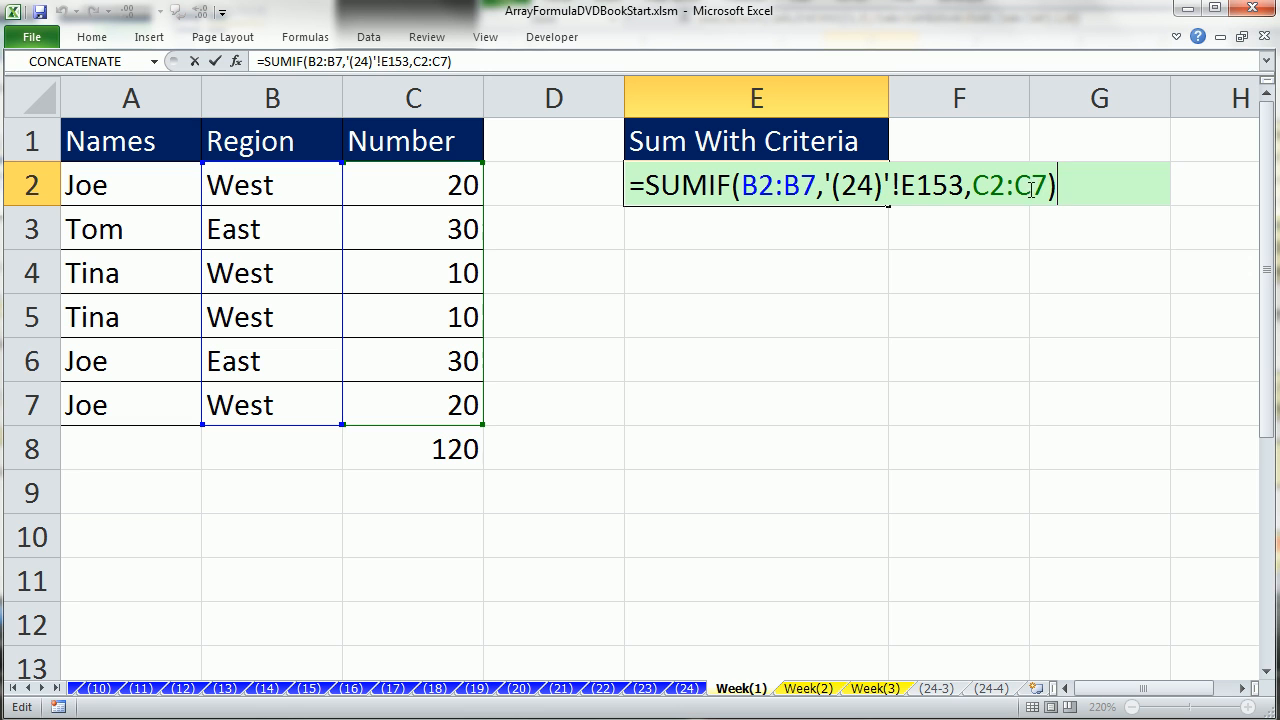
{"action": "key", "text": "ctrl+Return"}
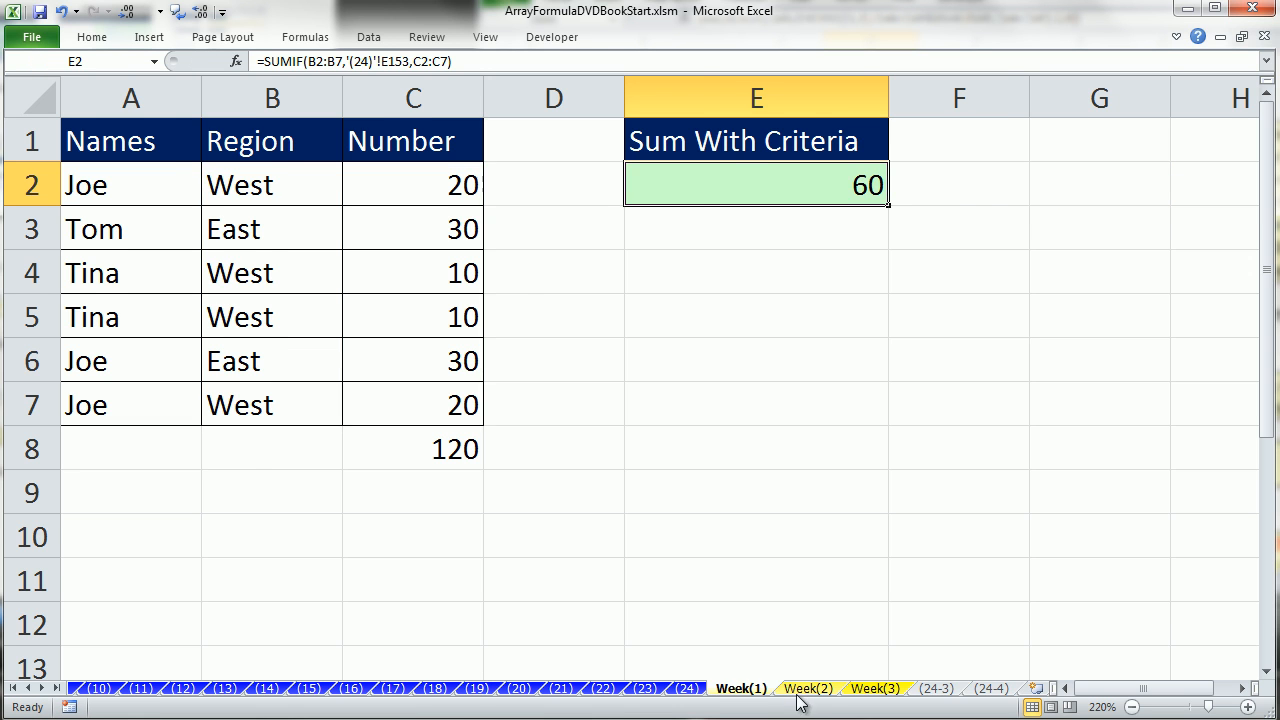
{"action": "left_click", "coordinate": [806, 689]}
{"action": "key", "text": "F2"}
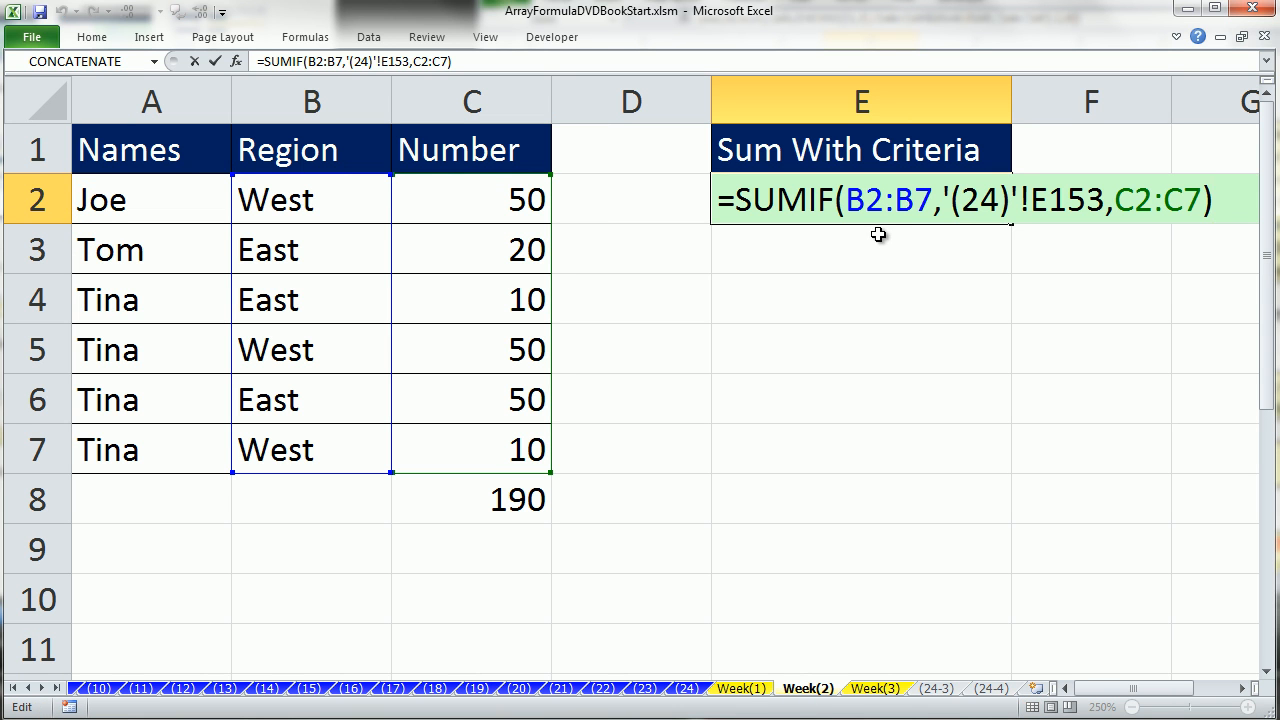
{"action": "key", "text": "ctrl+Return"}
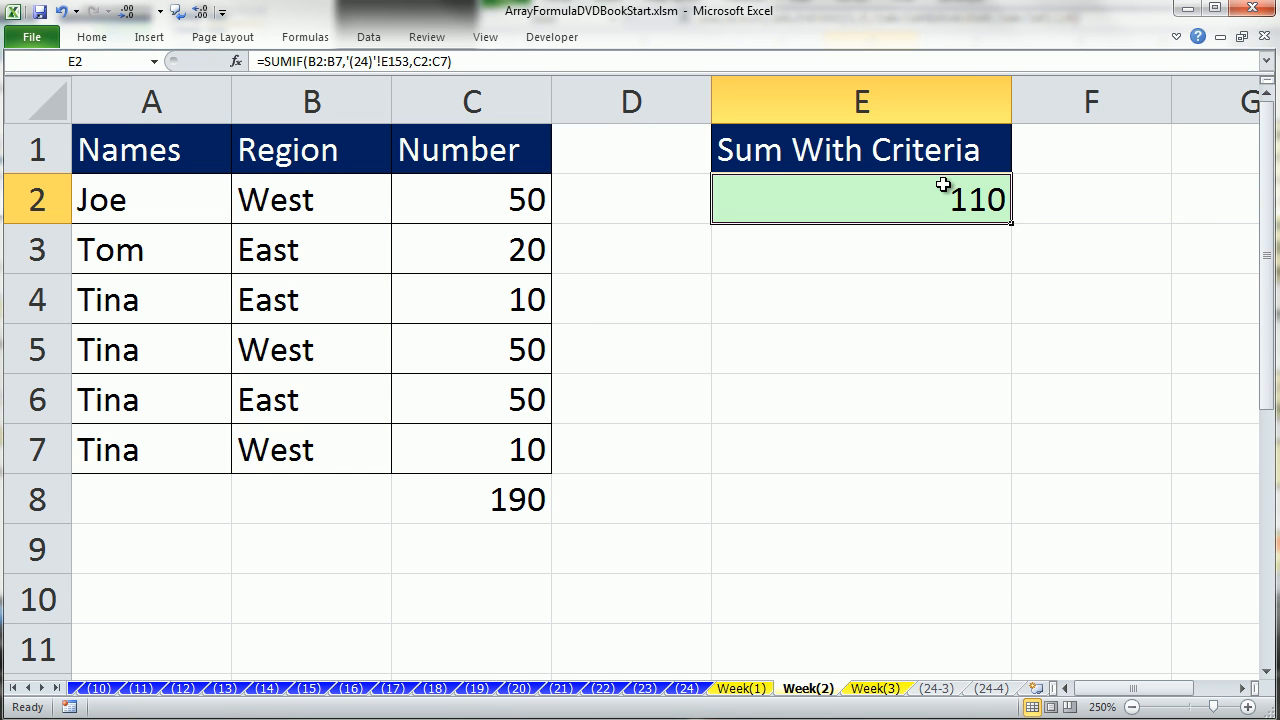
{"action": "left_click", "coordinate": [874, 689]}
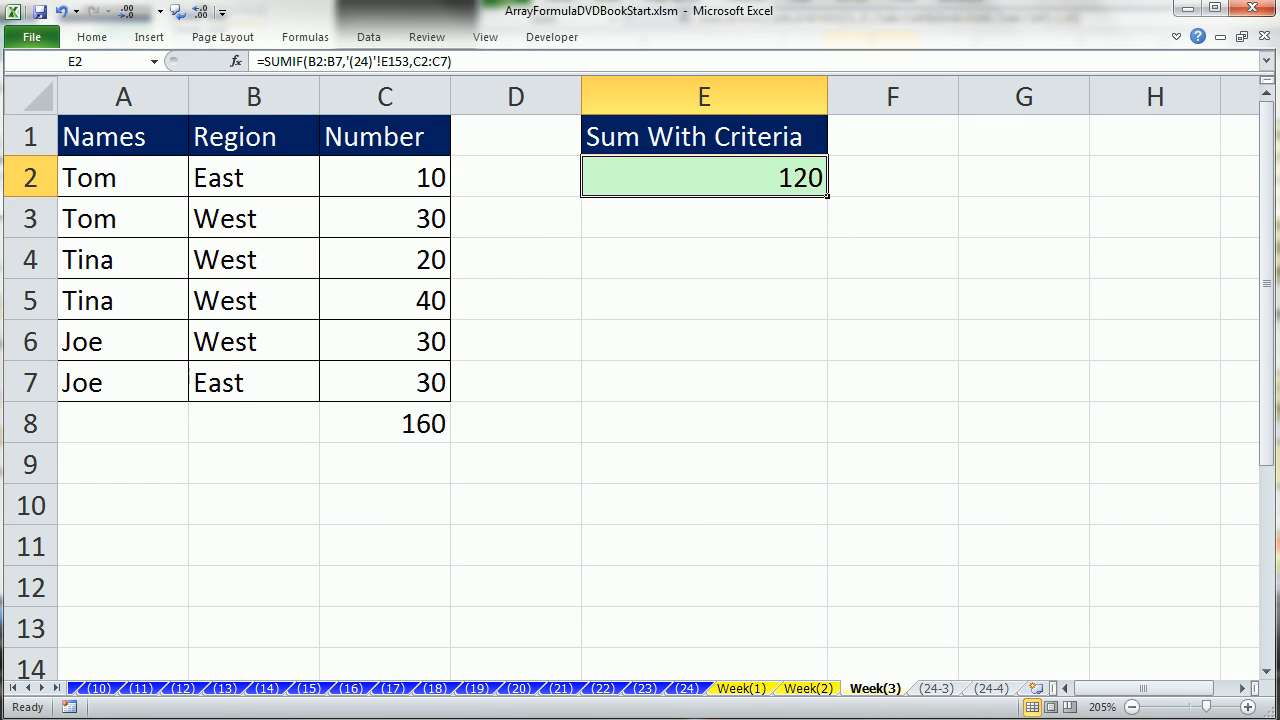
{"action": "left_click", "coordinate": [745, 689]}
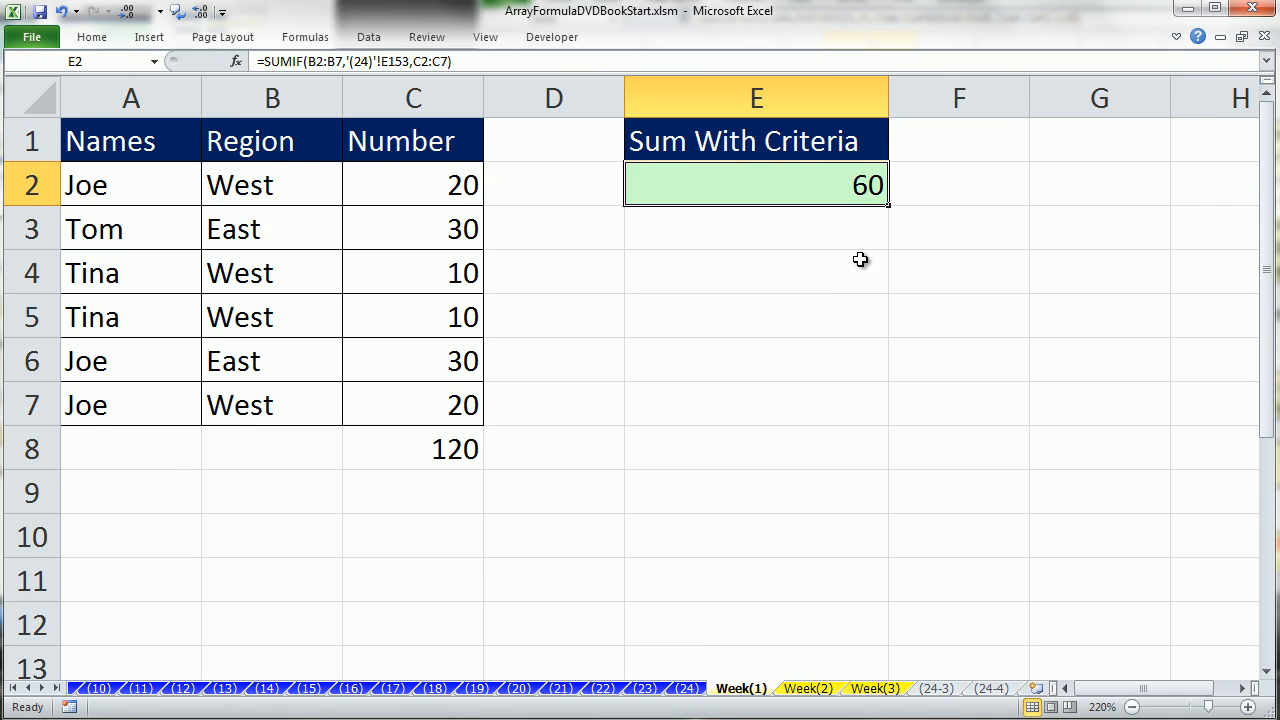
{"action": "left_click", "coordinate": [688, 689]}
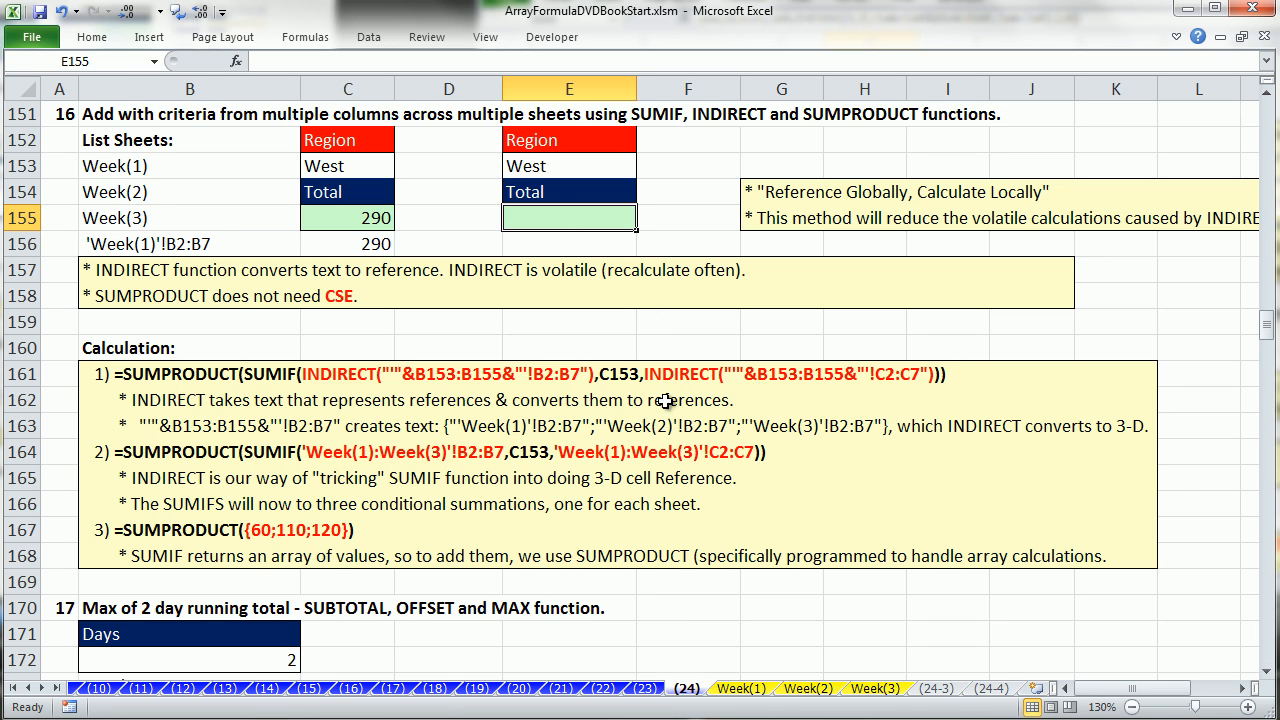
Enter a SUM formula in E155 that adds cell E2 across the sheets Week(1) to Week(3).
{"action": "type", "text": "=sum"}
{"action": "key", "text": "Tab"}
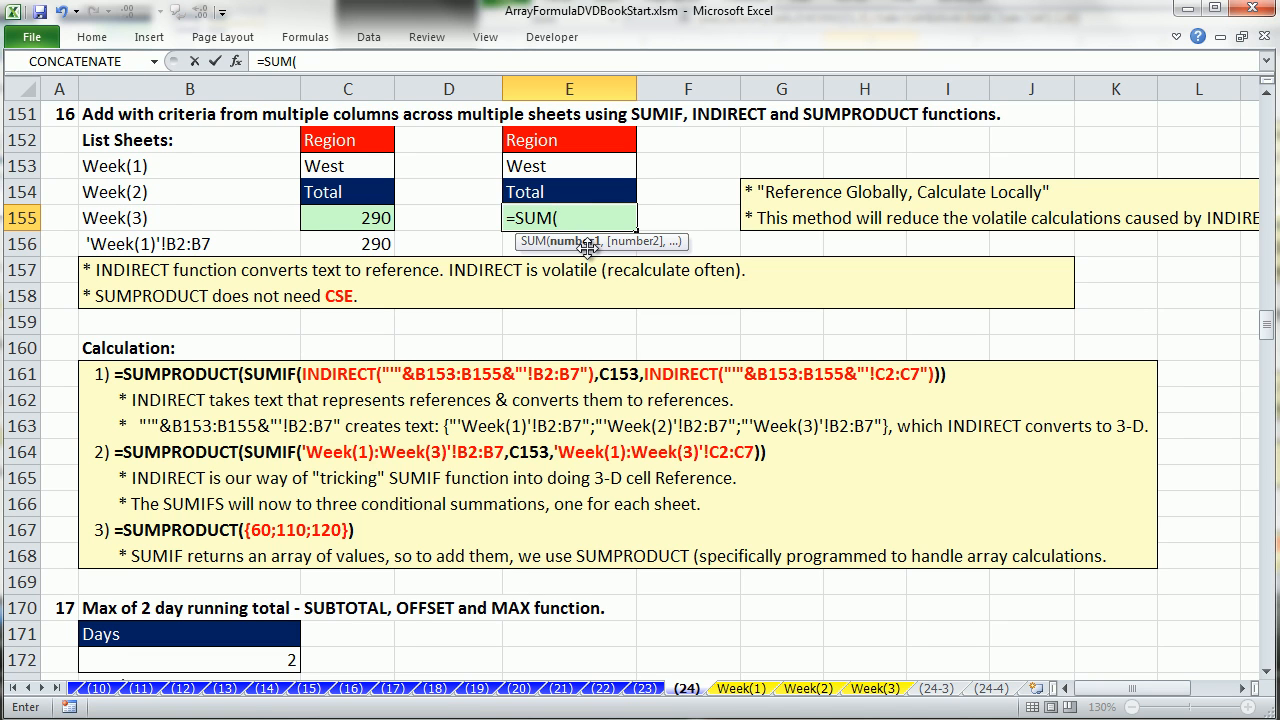
{"action": "left_click", "coordinate": [745, 688]}
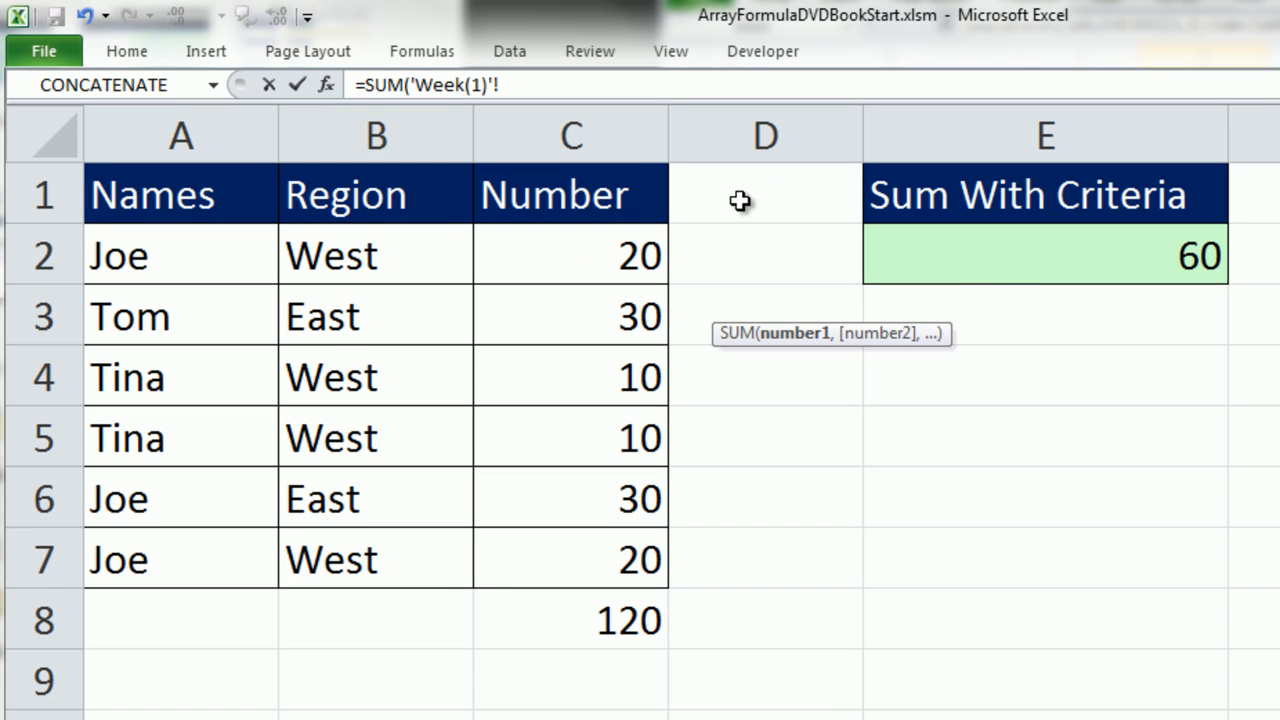
{"action": "left_click", "coordinate": [1012, 265]}
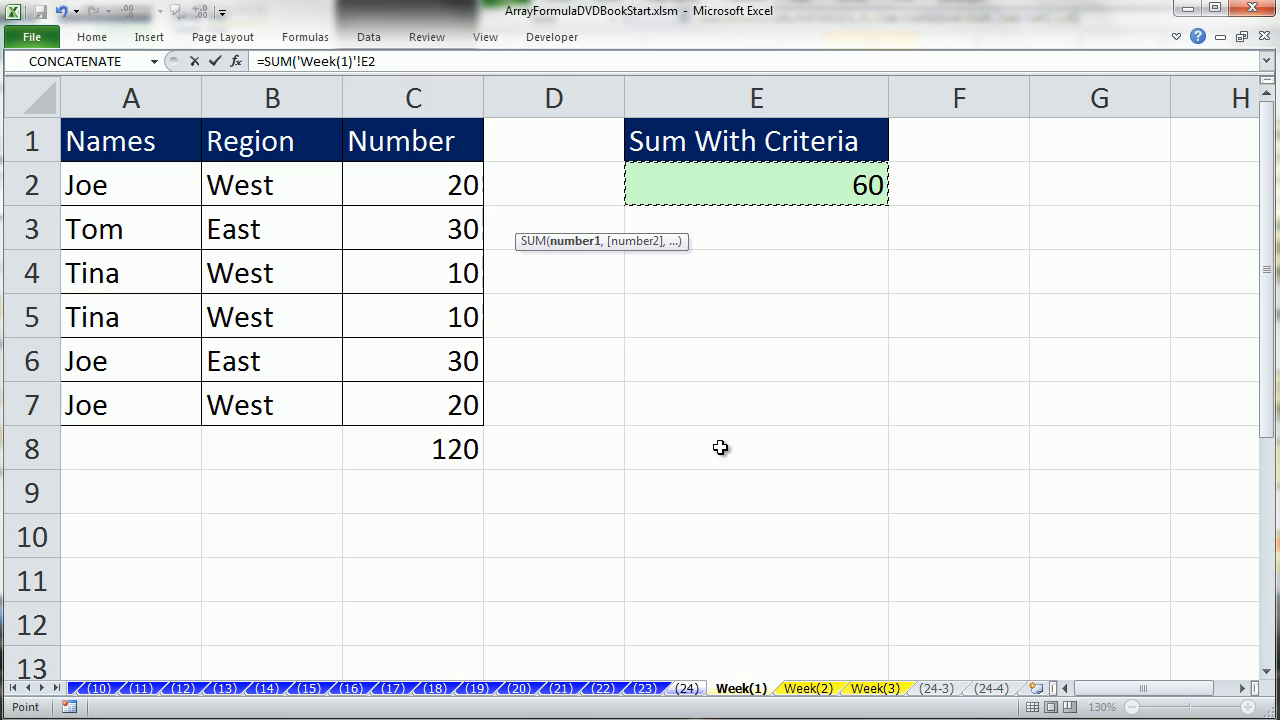
{"action": "left_click", "coordinate": [876, 689], "text": "shift"}
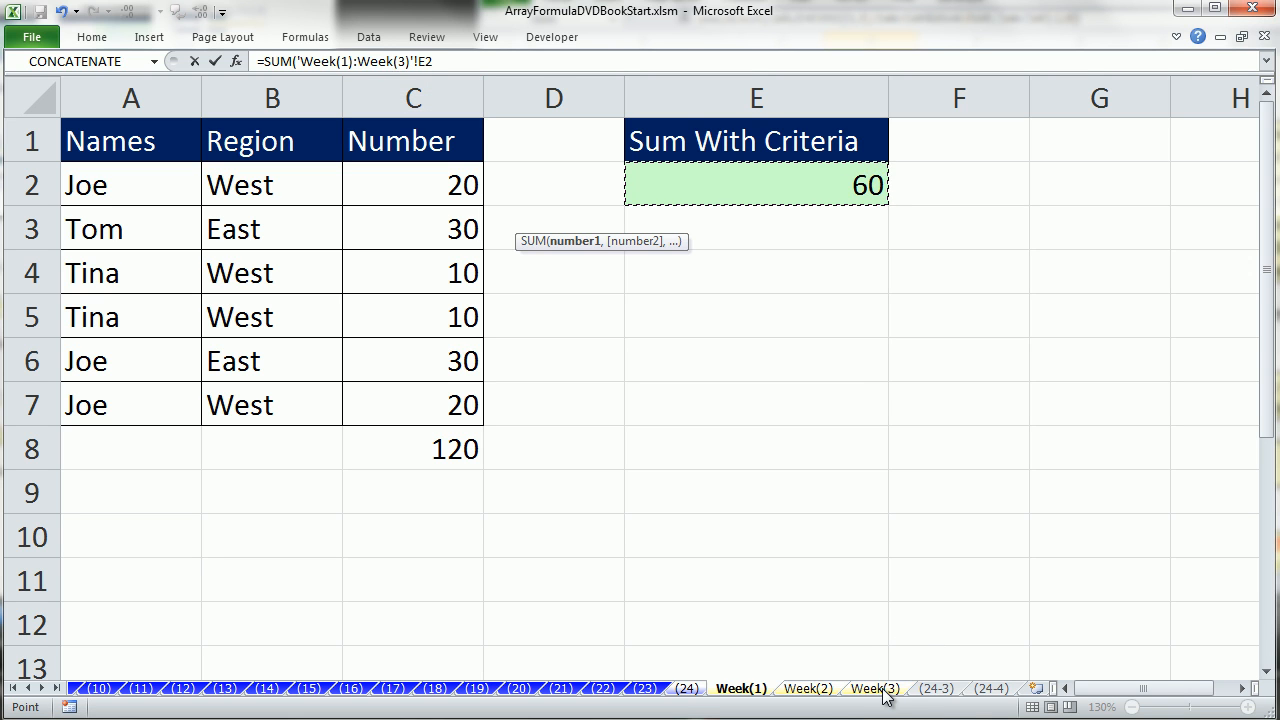
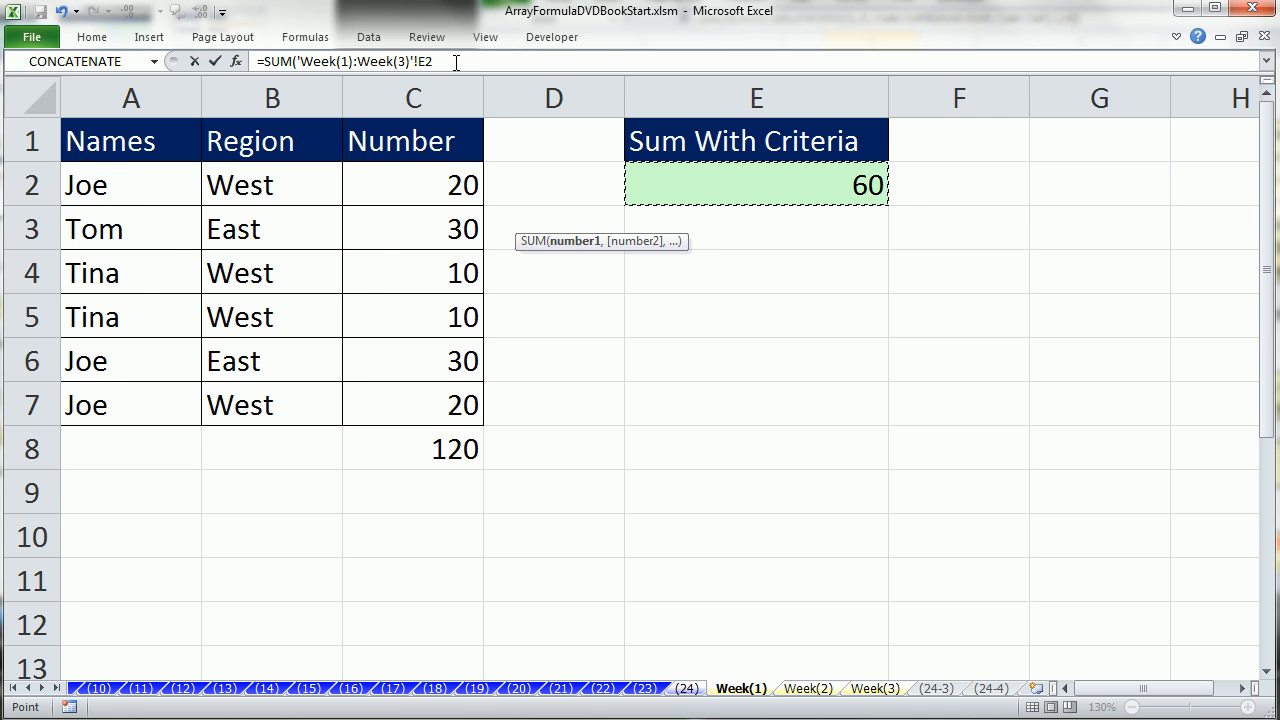
{"action": "key", "text": "ctrl+Return"}
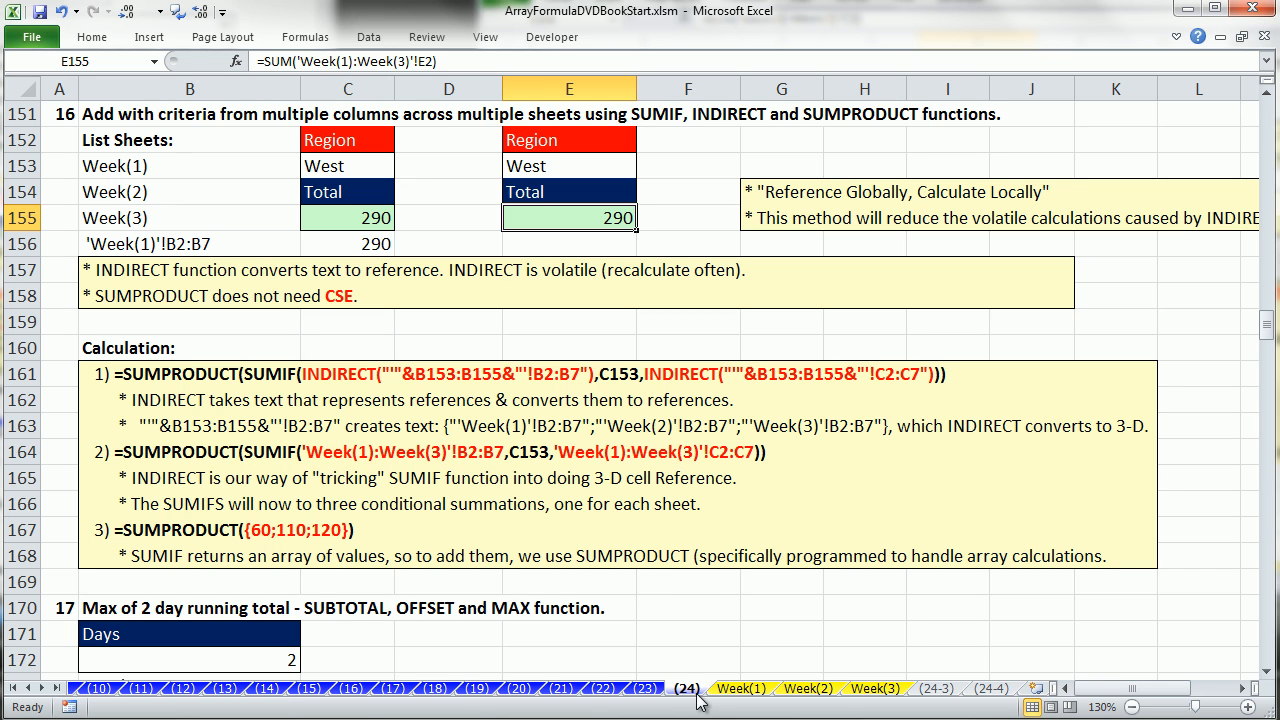
{"action": "double_click", "coordinate": [608, 215]}
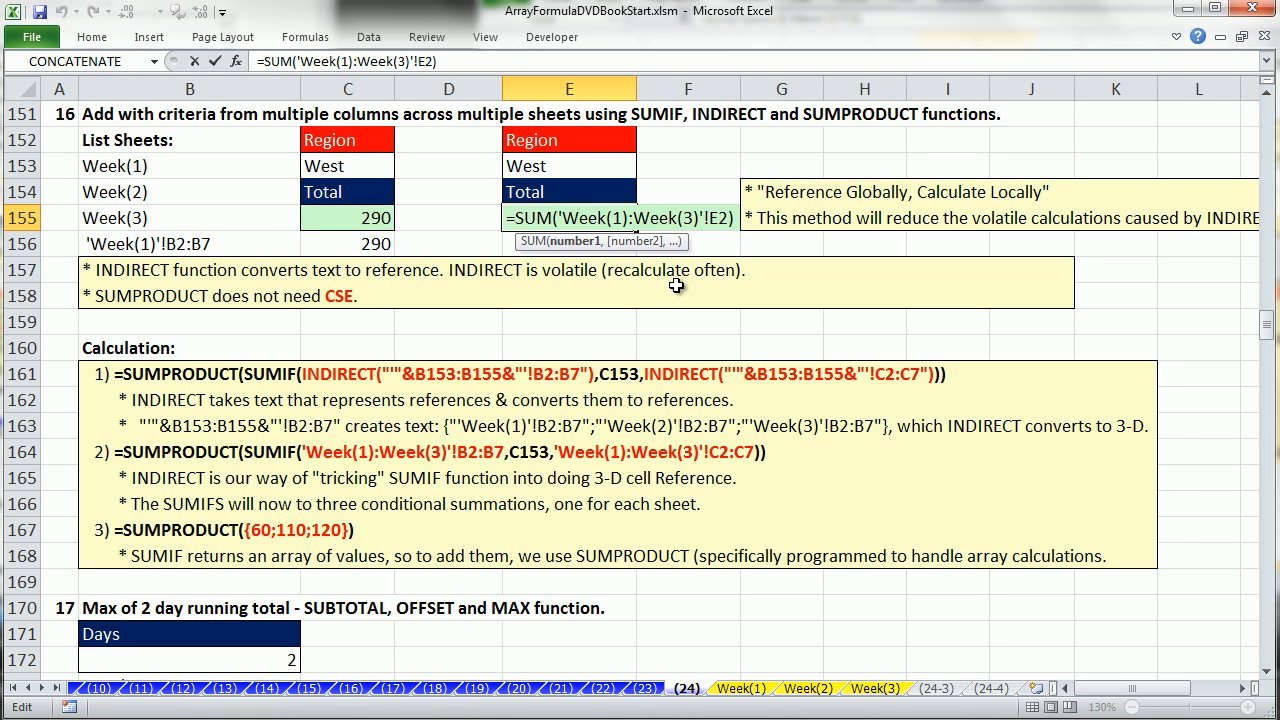
{"action": "key", "text": "ctrl+Return"}
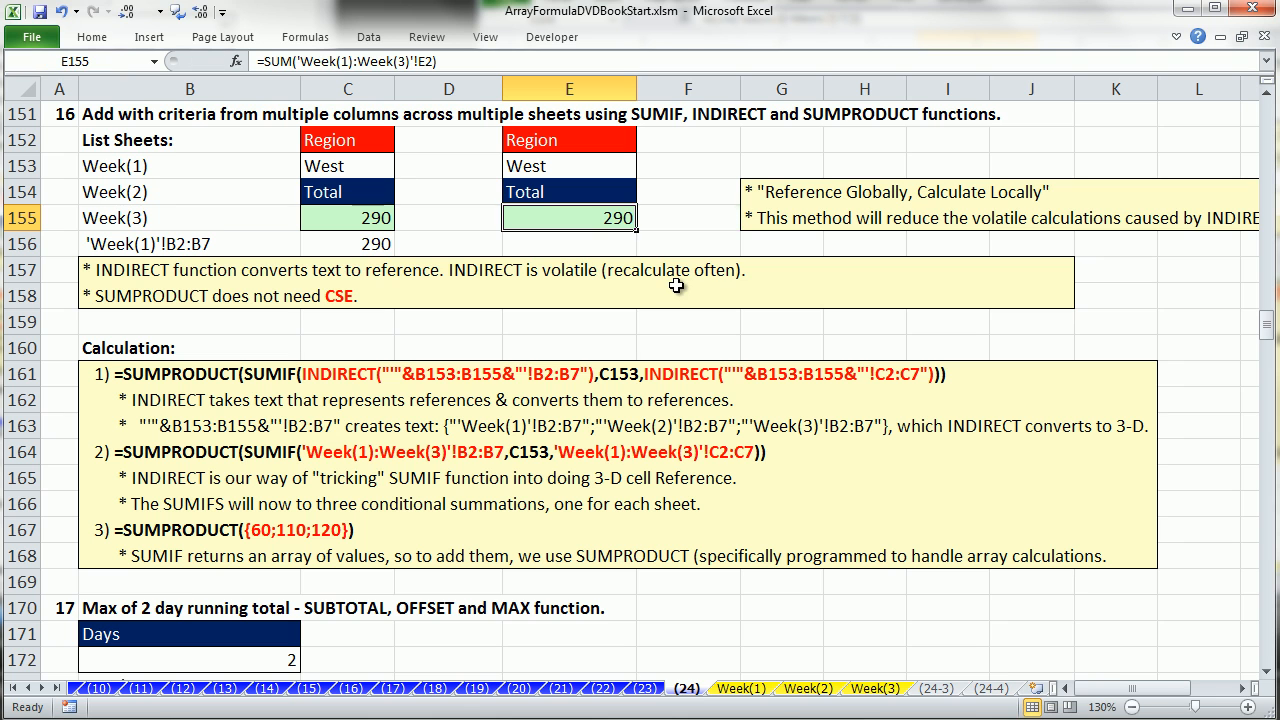
{"action": "left_click", "coordinate": [608, 243]}
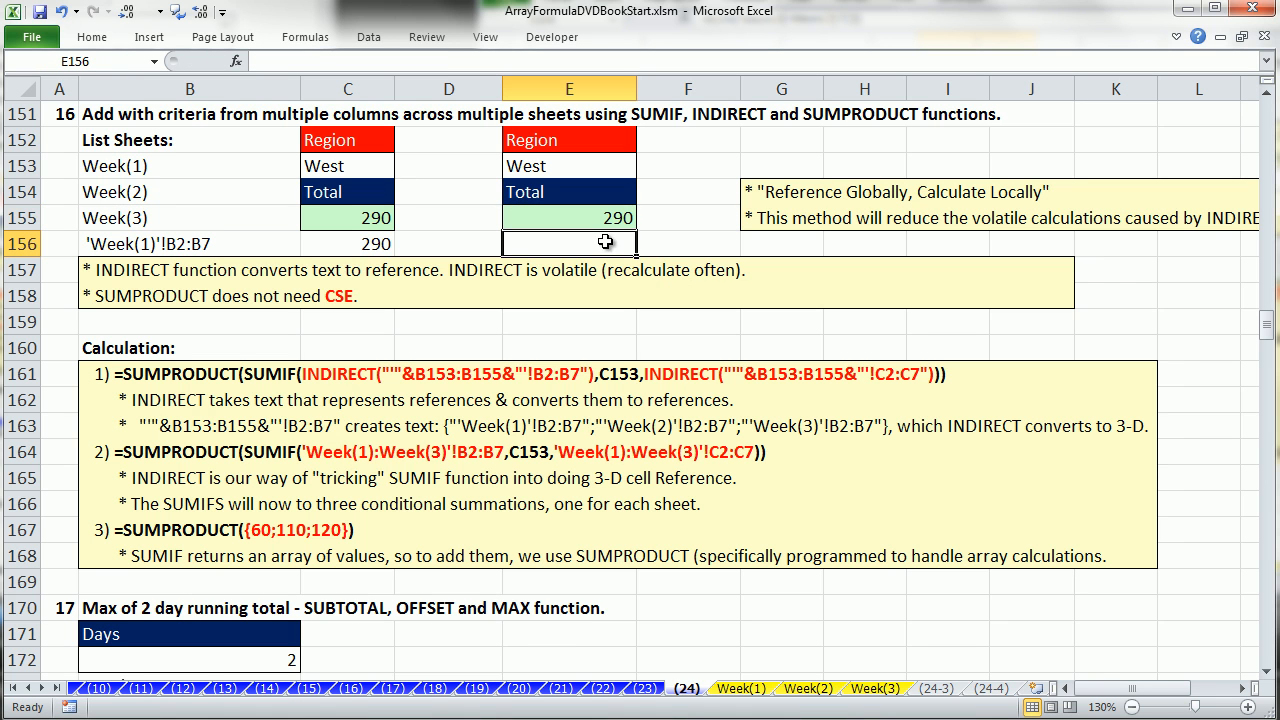
Go to section 17 and review the daily values in D175:J178 and the Max of 2 column.
{"action": "left_click", "coordinate": [1267, 672]}
{"action": "left_click", "coordinate": [1267, 673]}
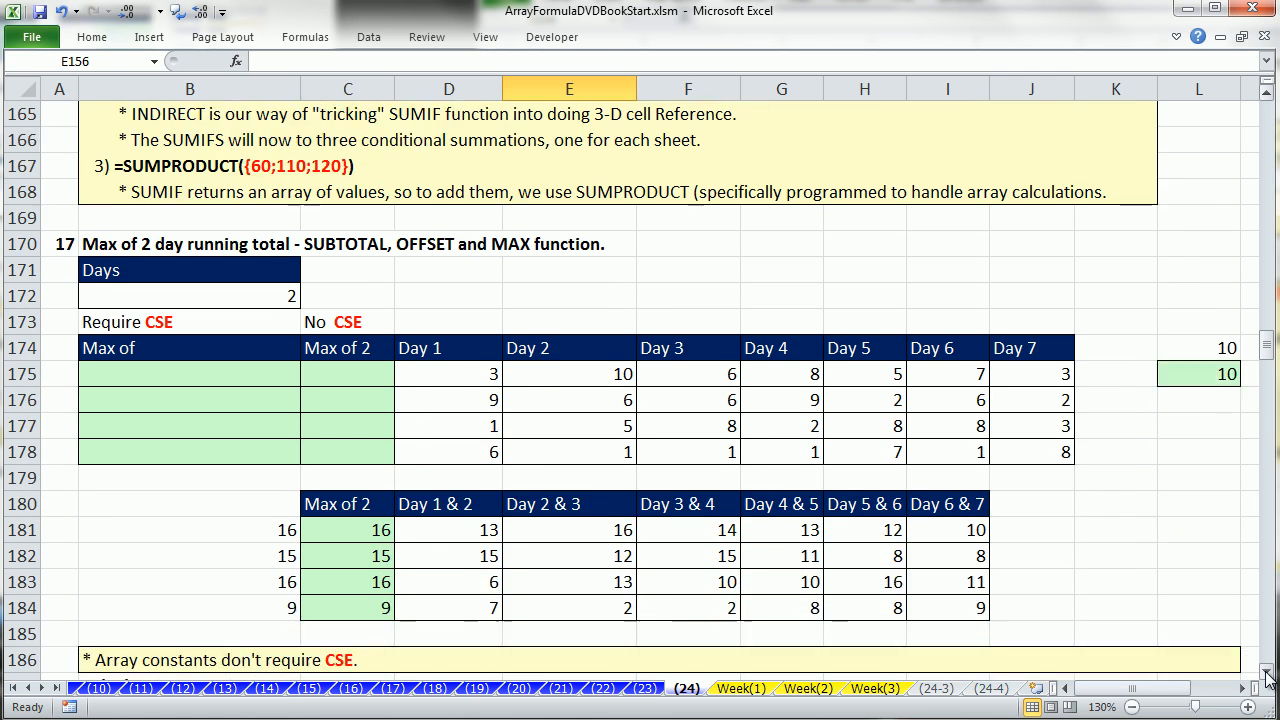
{"action": "left_click", "coordinate": [1267, 675]}
{"action": "left_click_drag", "start_coordinate": [440, 270], "coordinate": [1008, 349]}
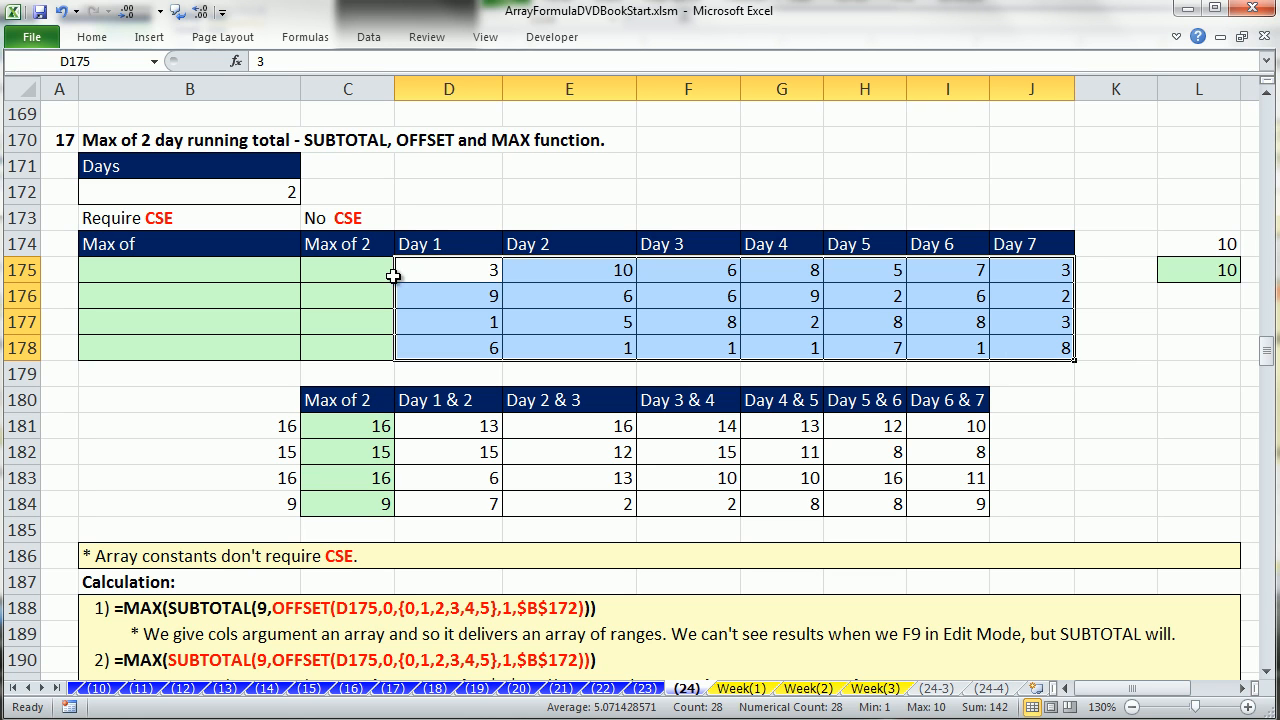
{"action": "left_click", "coordinate": [352, 273]}
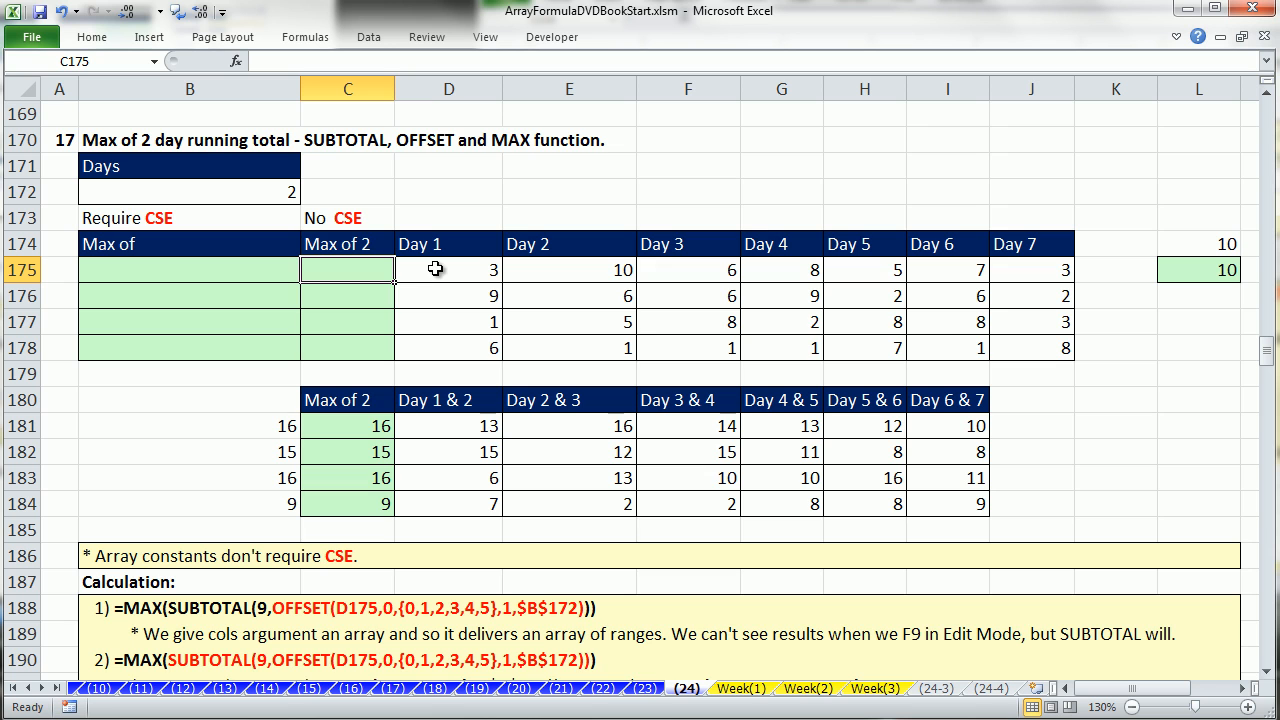
Inspect the two-day SUM formulas in row 181, from Day 1 & 2 through Day 5 & 6, without changing them.
{"action": "left_click", "coordinate": [487, 426]}
{"action": "key", "text": "F2"}
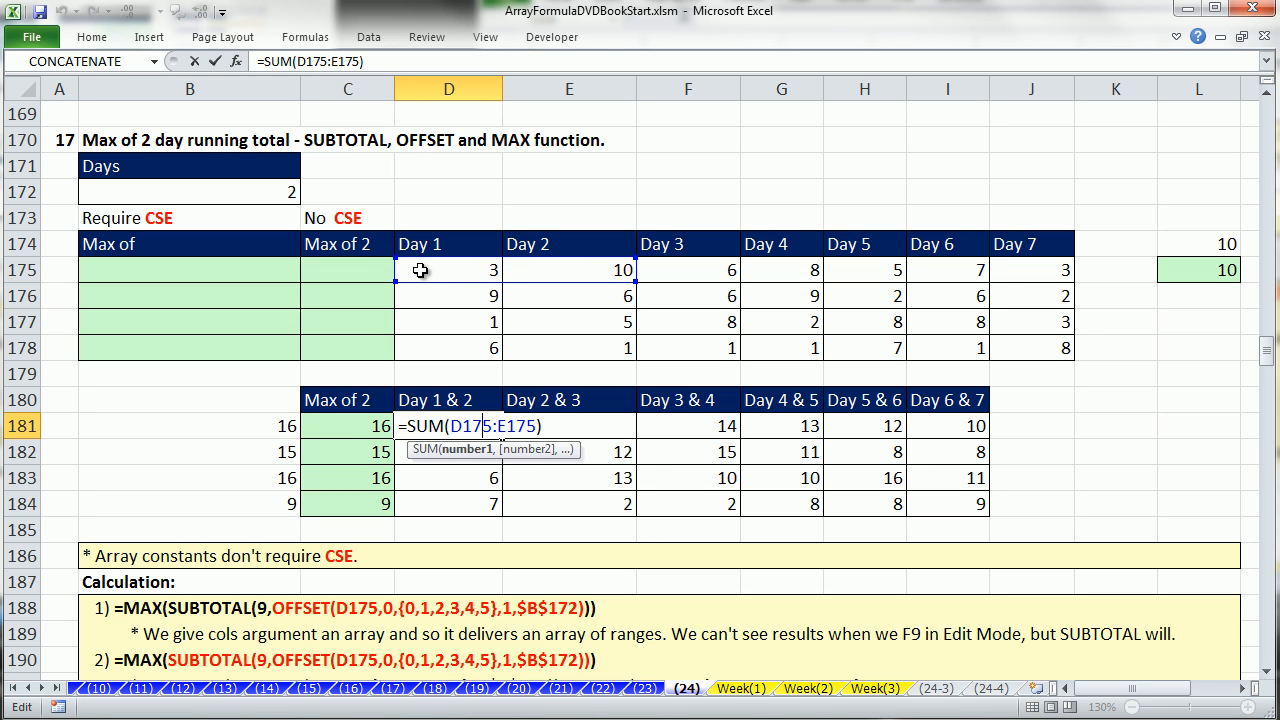
{"action": "key", "text": "Escape"}
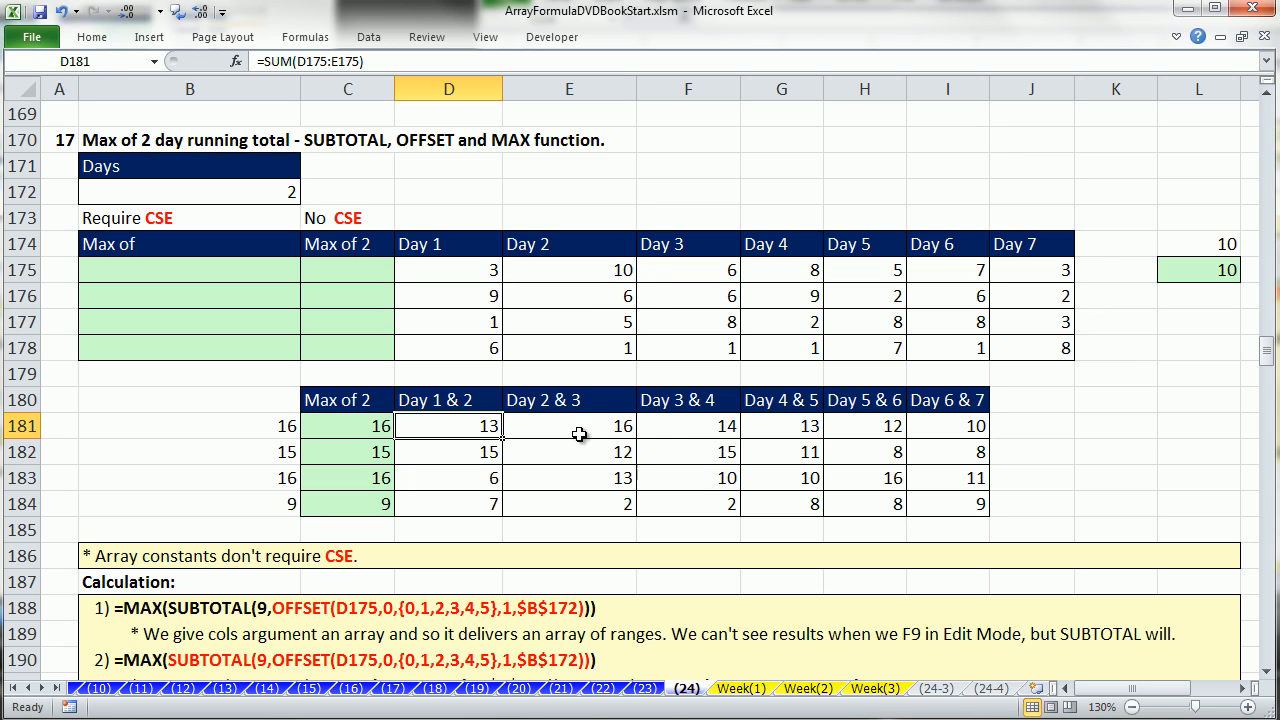
{"action": "double_click", "coordinate": [543, 425]}
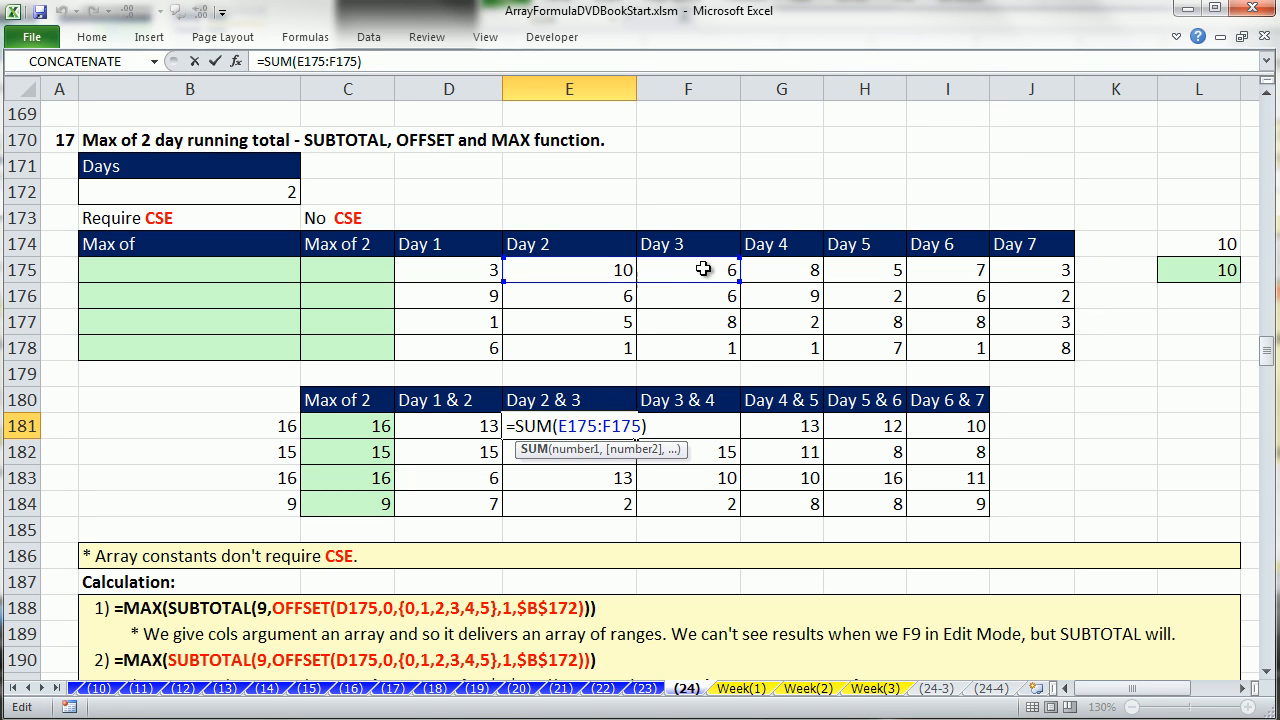
{"action": "key", "text": "Escape"}
{"action": "double_click", "coordinate": [693, 425]}
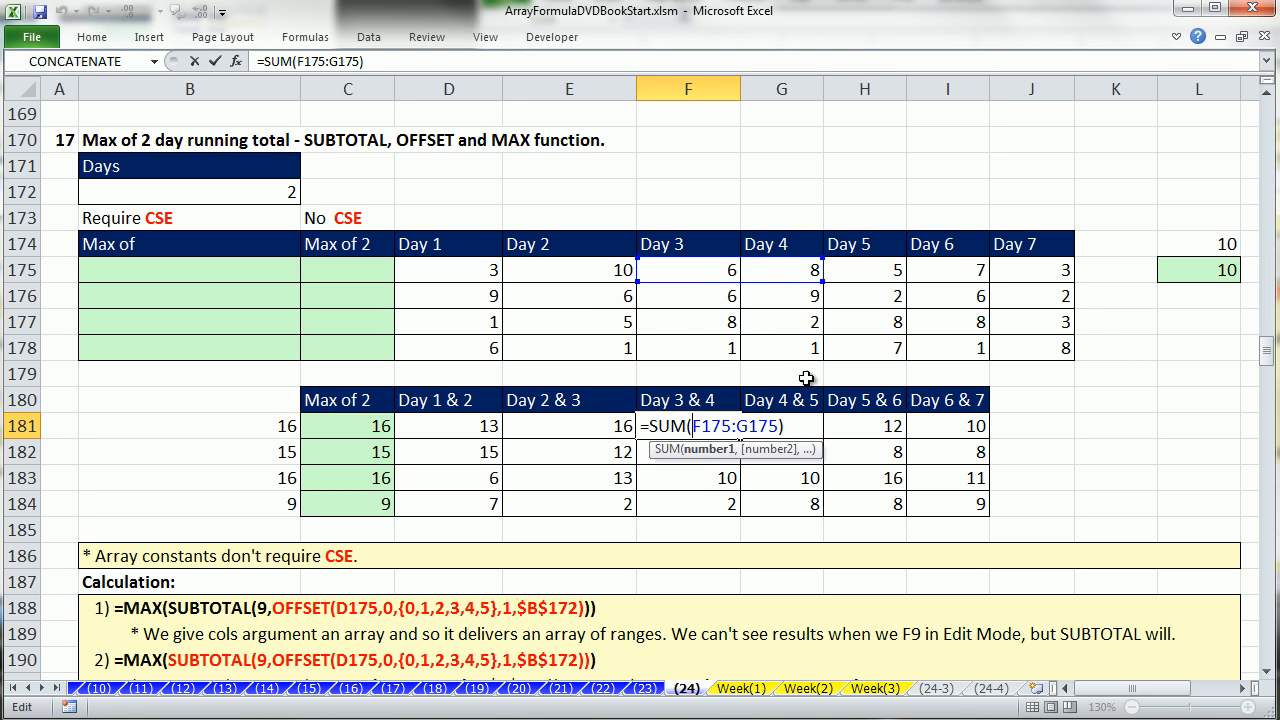
{"action": "key", "text": "Escape"}
{"action": "double_click", "coordinate": [791, 430]}
{"action": "key", "text": "Escape"}
{"action": "left_click", "coordinate": [874, 426]}
{"action": "double_click", "coordinate": [874, 426]}
{"action": "key", "text": "Escape"}
Inspect the MAX formula in C181 and the single-cell MAX of SUMs formula in B181.
{"action": "left_click", "coordinate": [380, 428]}
{"action": "double_click", "coordinate": [380, 428]}
{"action": "key", "text": "Escape"}
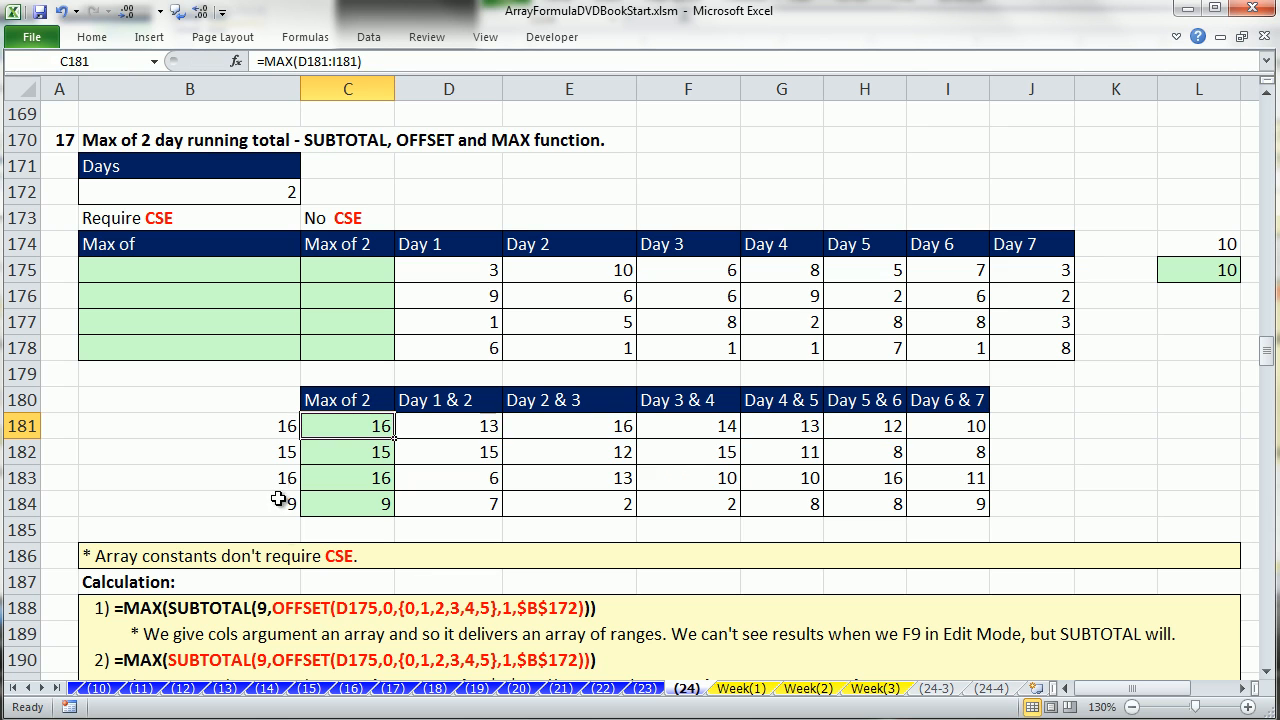
{"action": "double_click", "coordinate": [253, 426]}
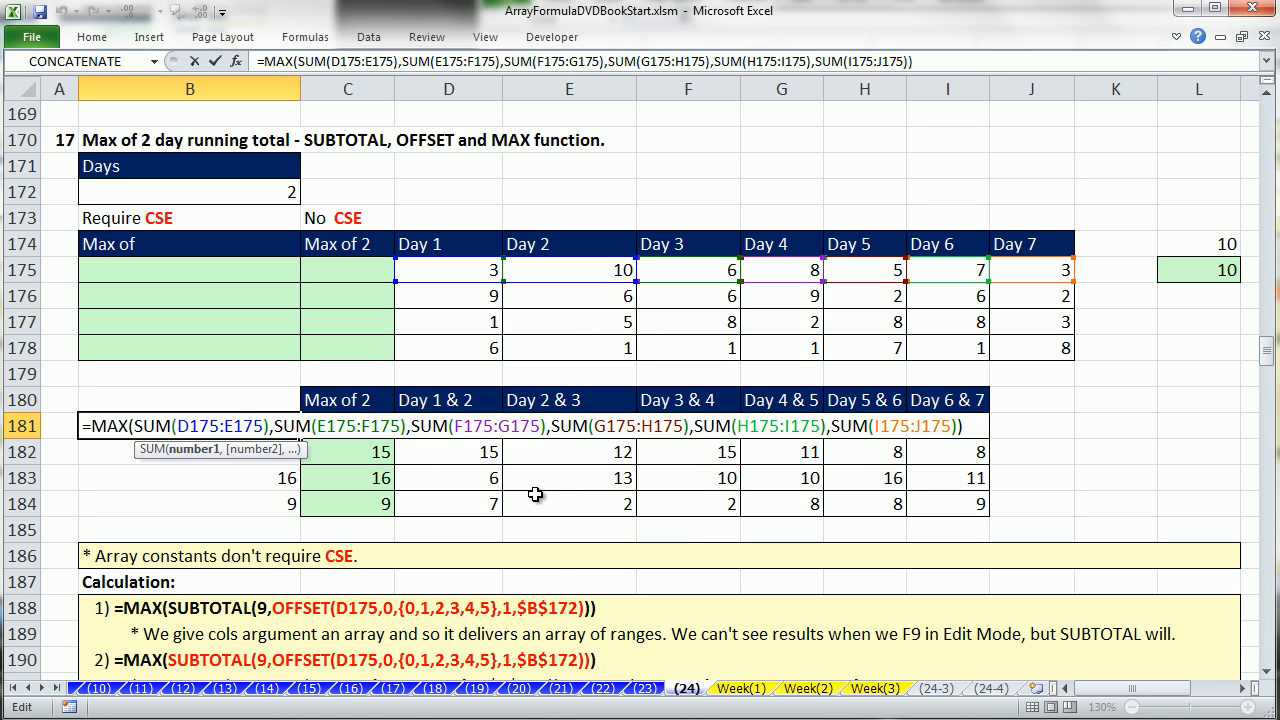
{"action": "key", "text": "ctrl+Return"}
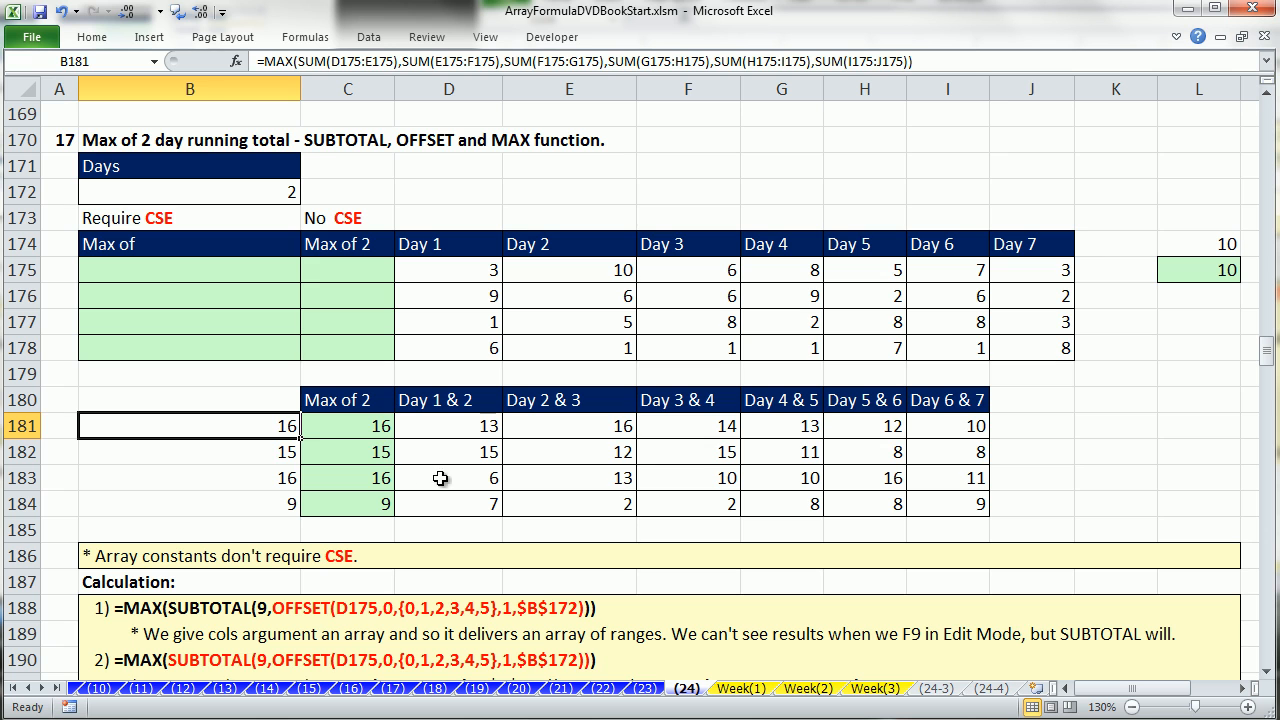
{"action": "double_click", "coordinate": [256, 426]}
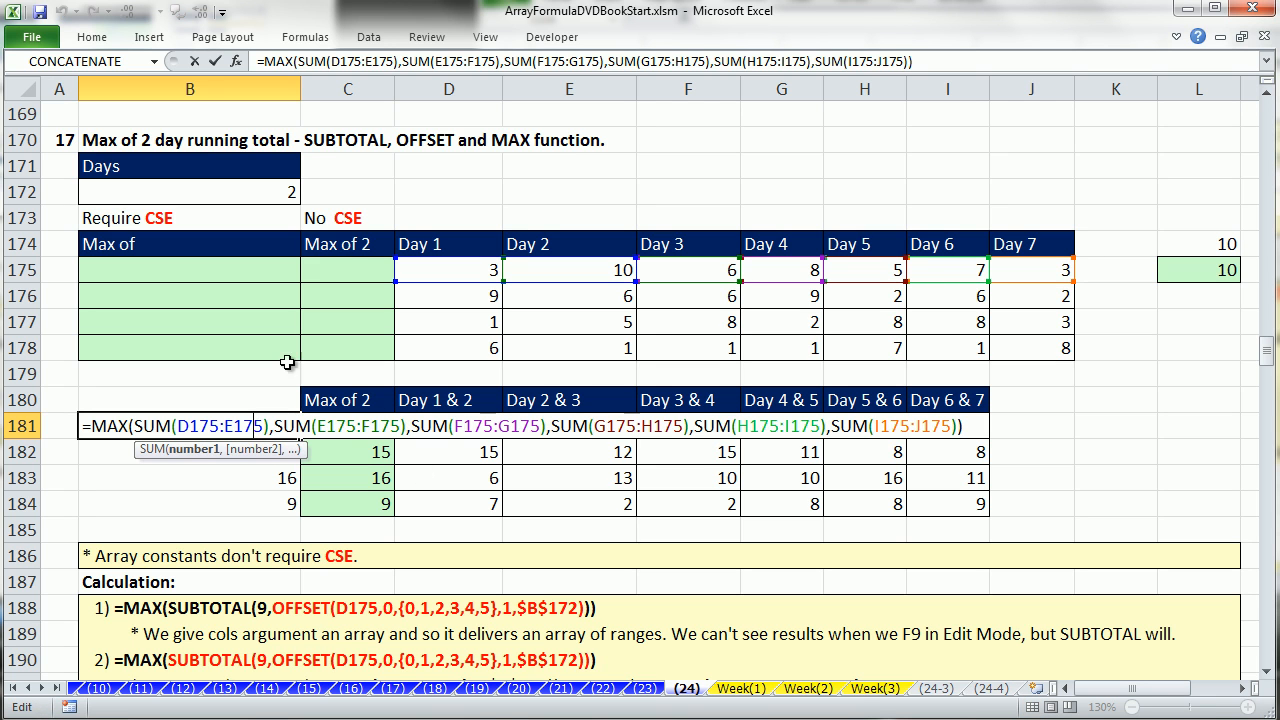
{"action": "left_click", "coordinate": [328, 270]}
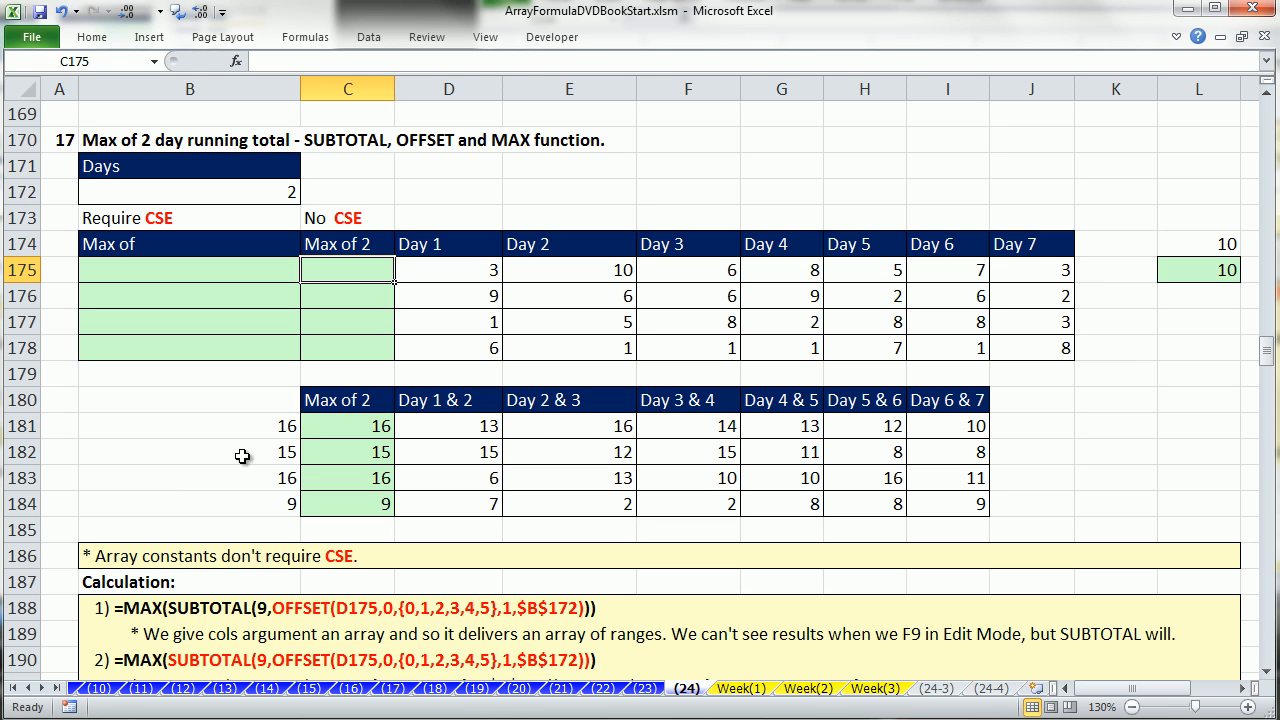
{"action": "double_click", "coordinate": [287, 427]}
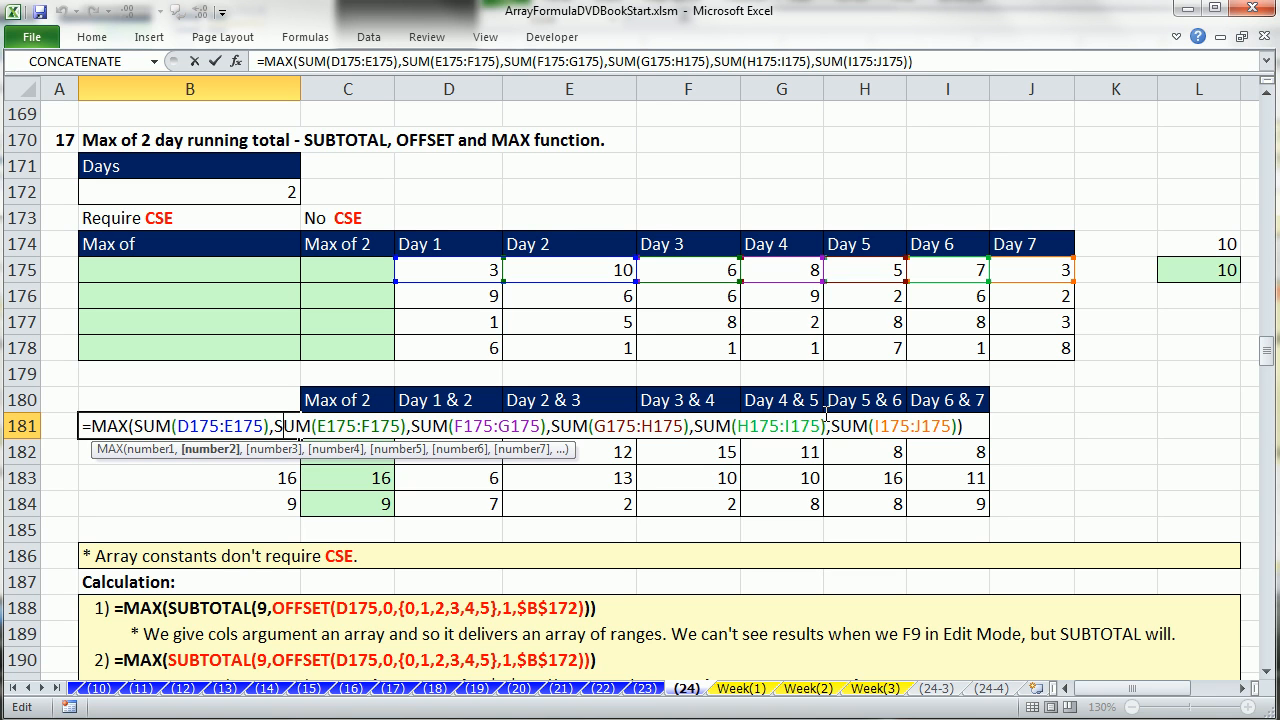
{"action": "key", "text": "Return"}
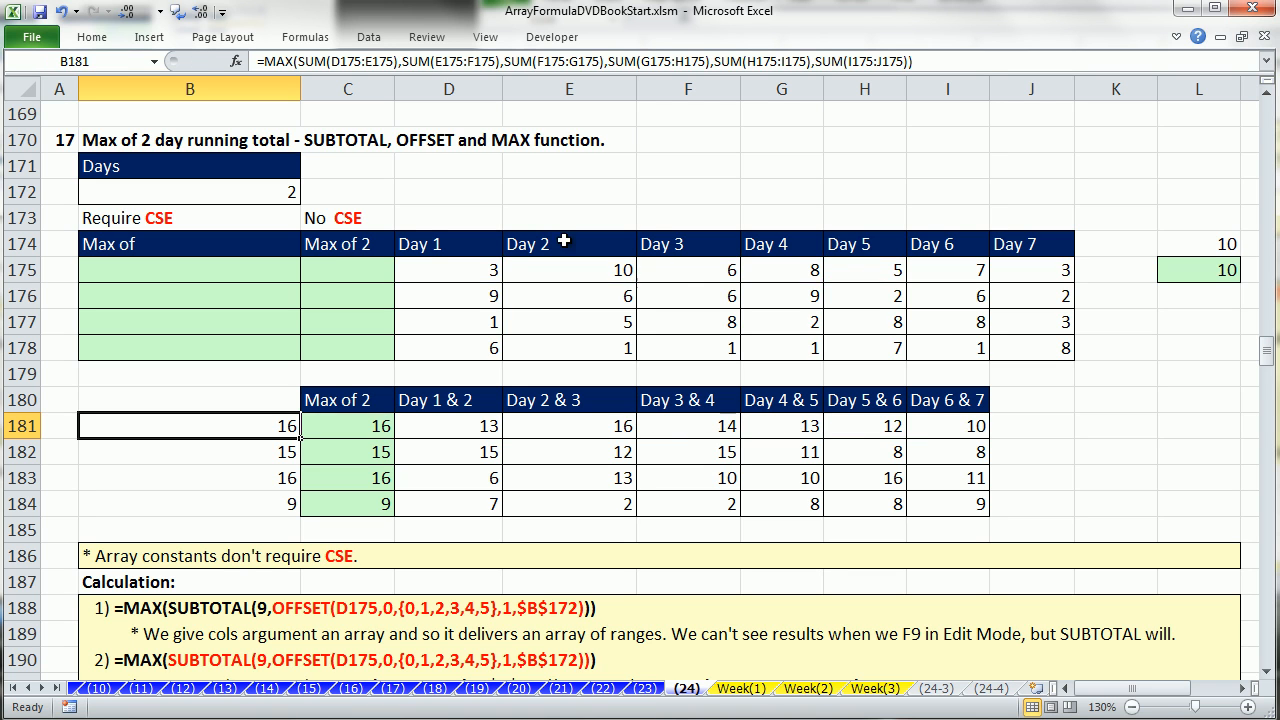
{"action": "left_click", "coordinate": [336, 268]}
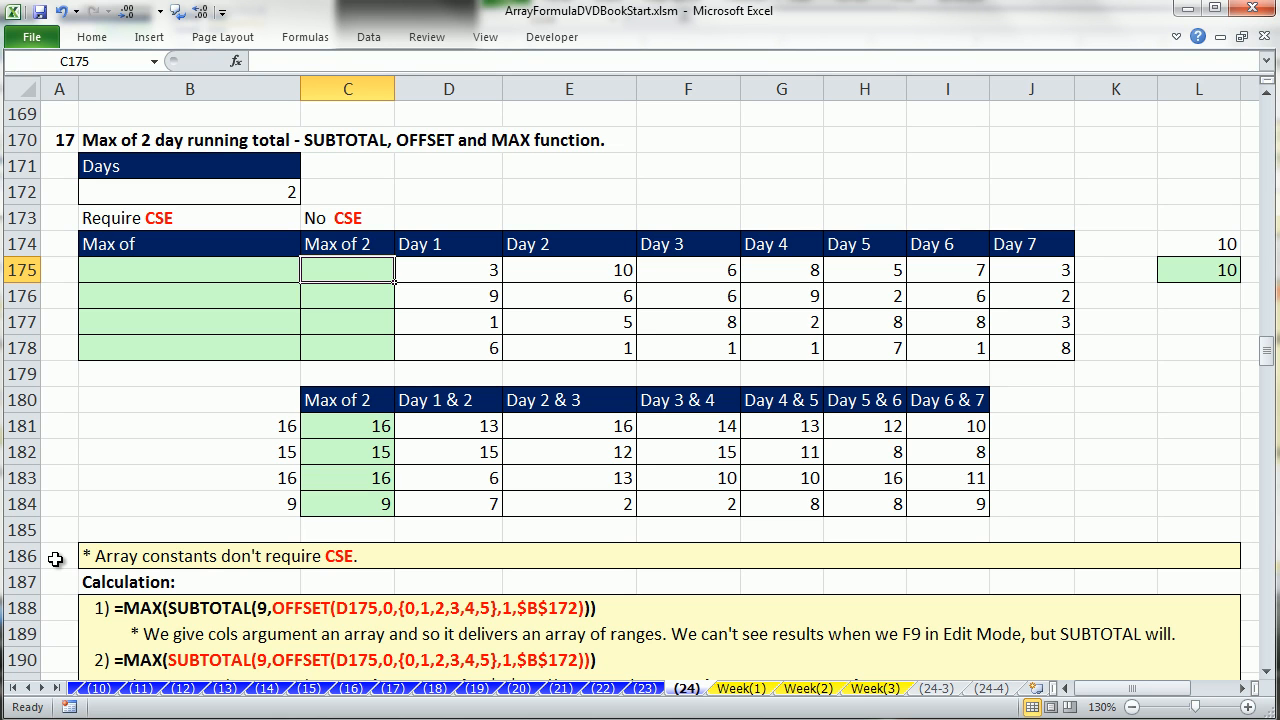
{"action": "type", "text": "=off"}
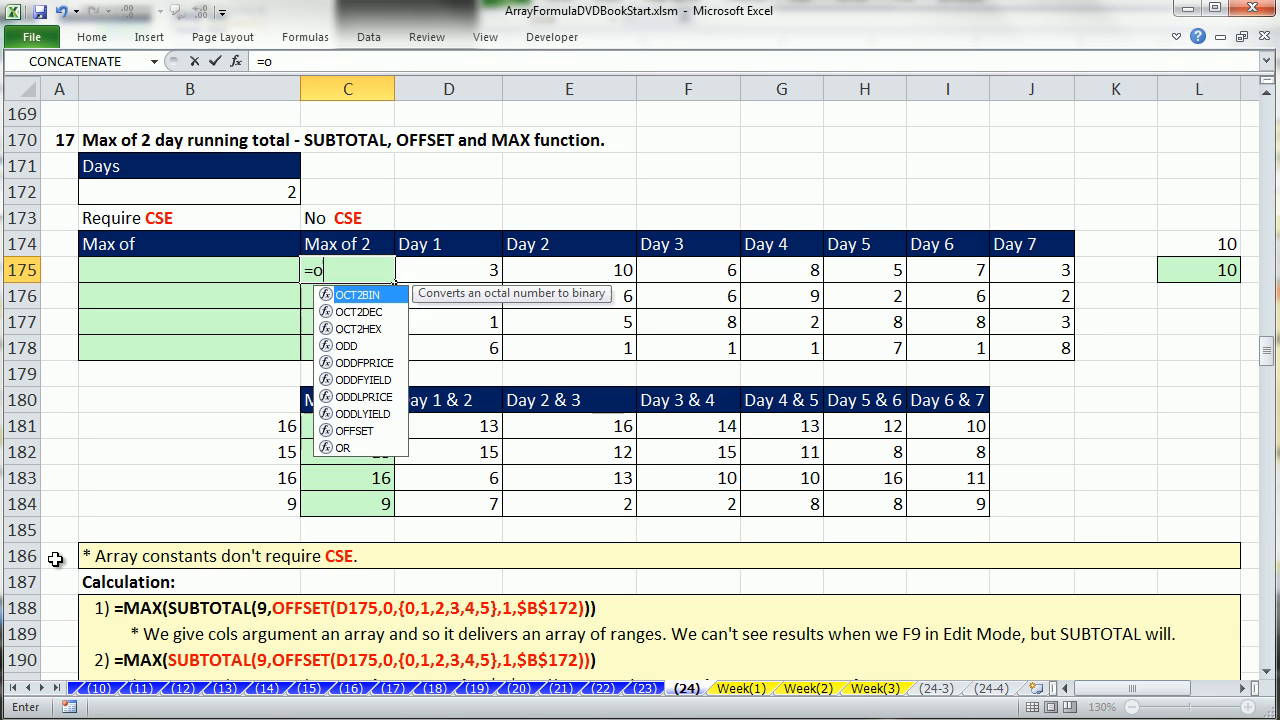
{"action": "key", "text": "Tab"}
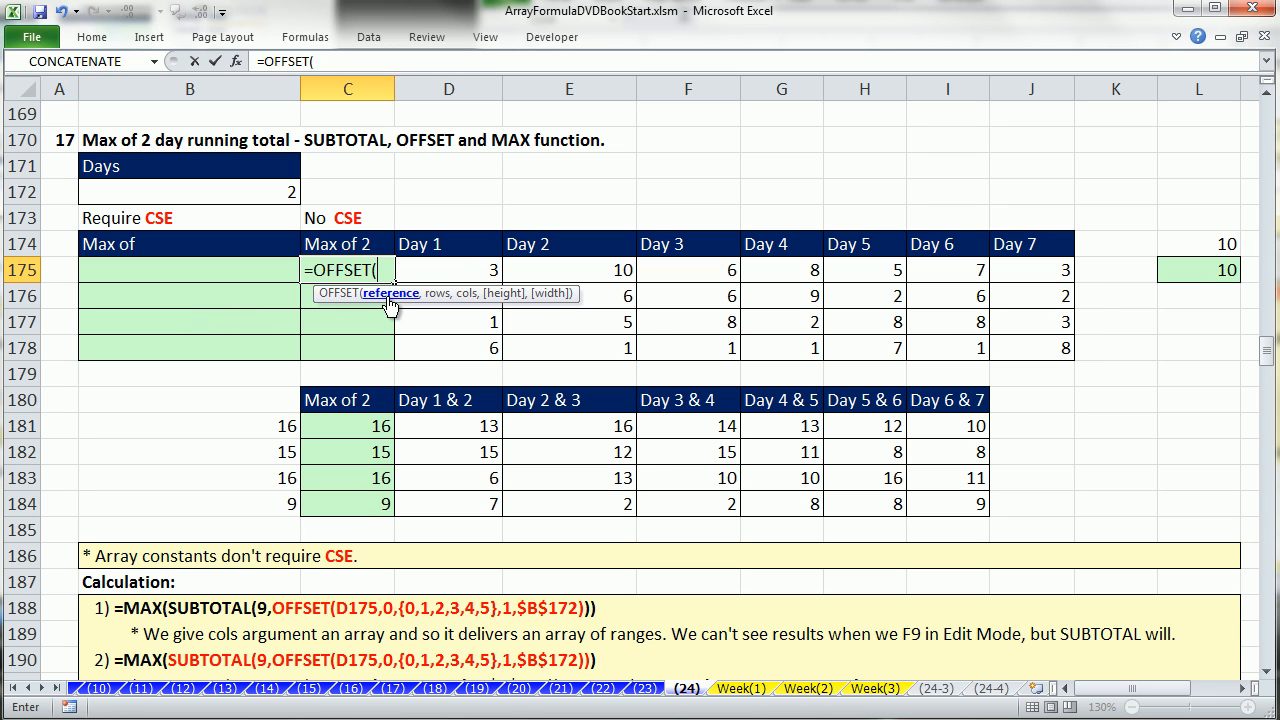
{"action": "left_click", "coordinate": [458, 264]}
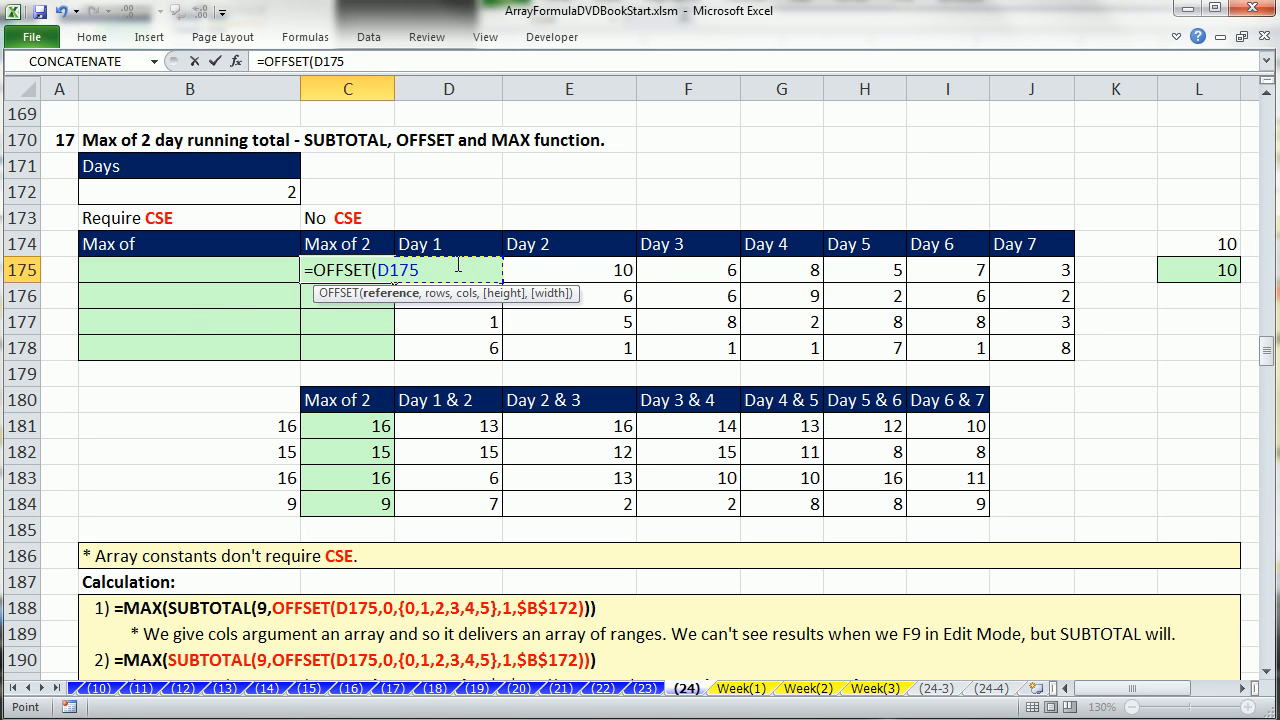
{"action": "key", "text": "Escape"}
Start an OFFSET formula in B175 with D175 as the reference and 0 as the rows argument.
{"action": "left_click", "coordinate": [260, 280]}
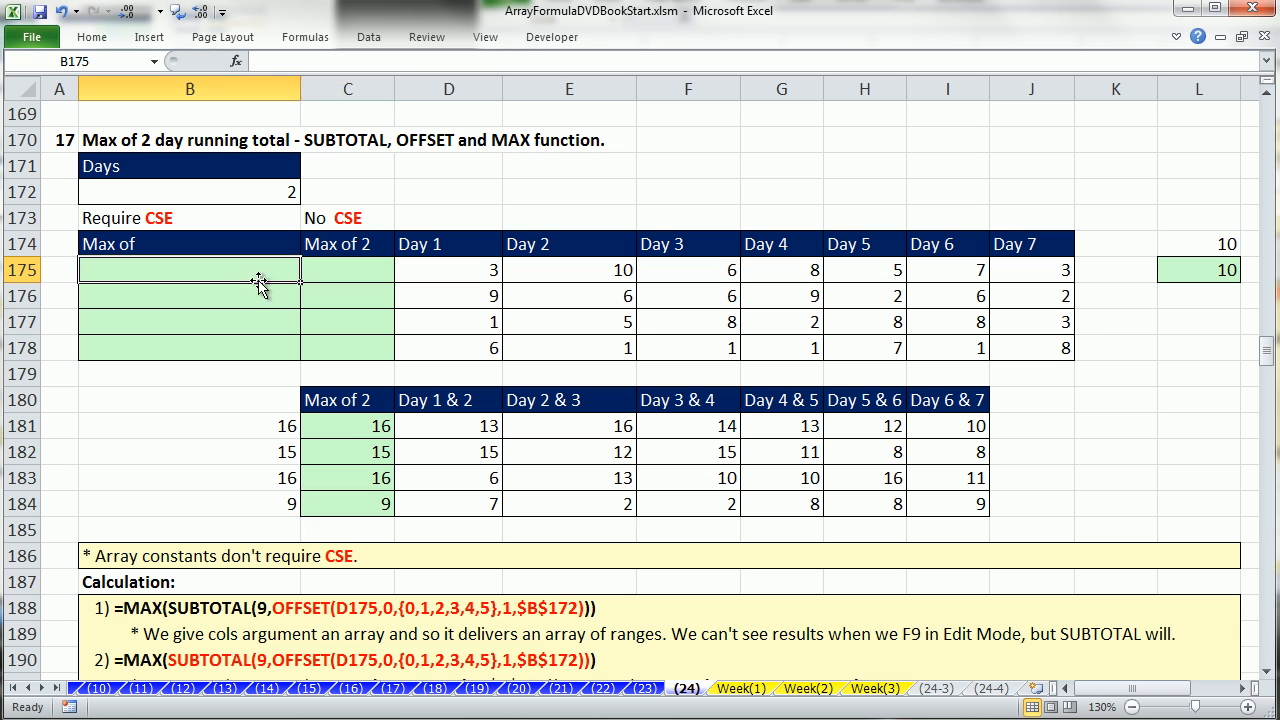
{"action": "type", "text": "=OFFSET("}
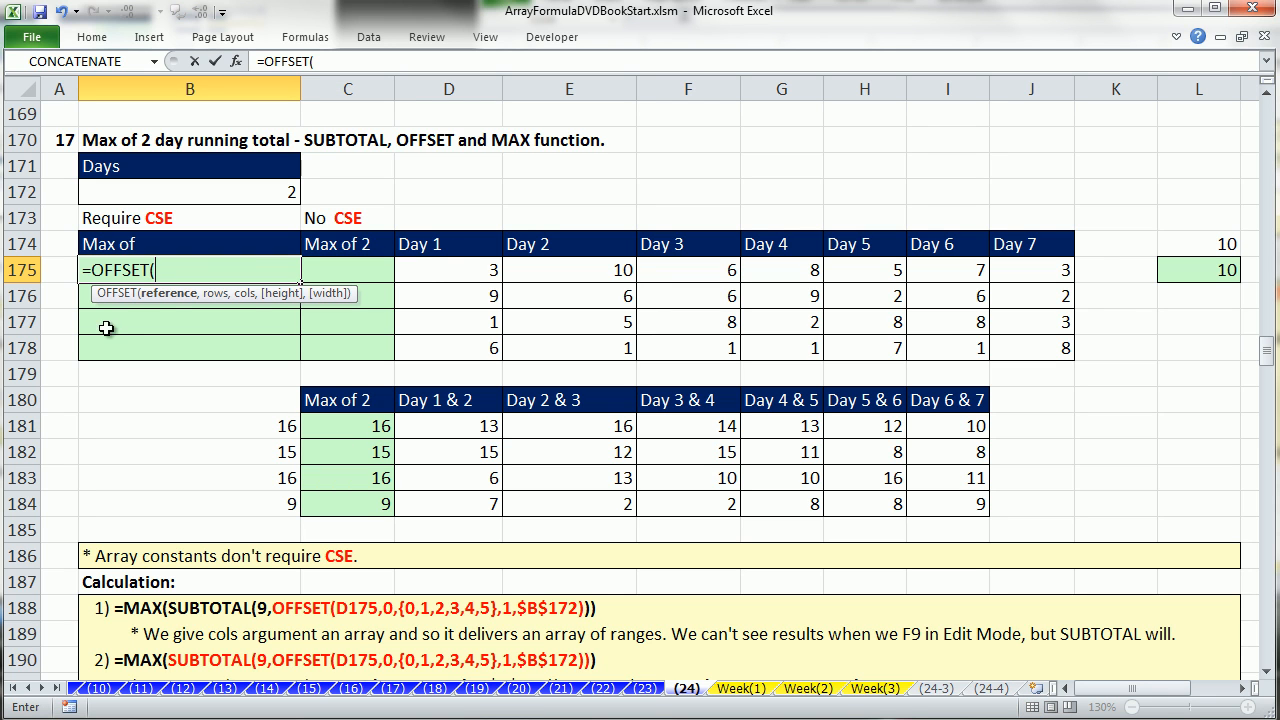
{"action": "left_click", "coordinate": [435, 268]}
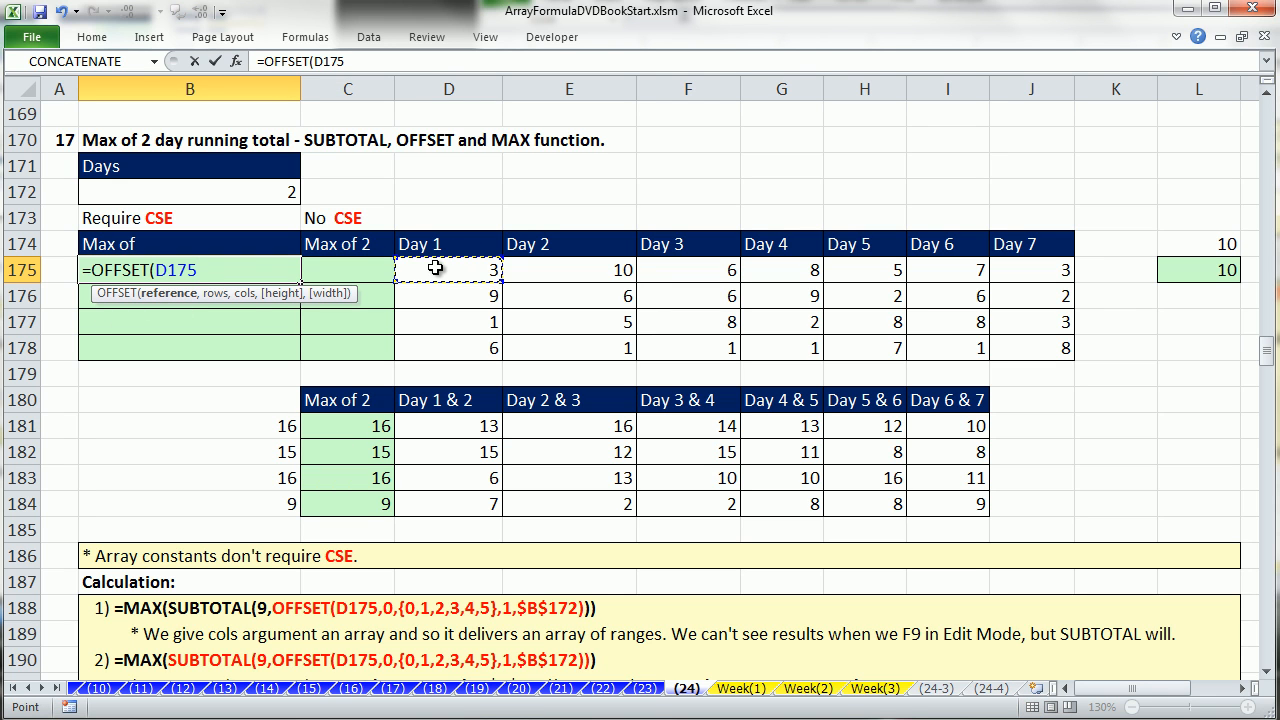
{"action": "type", "text": ","}
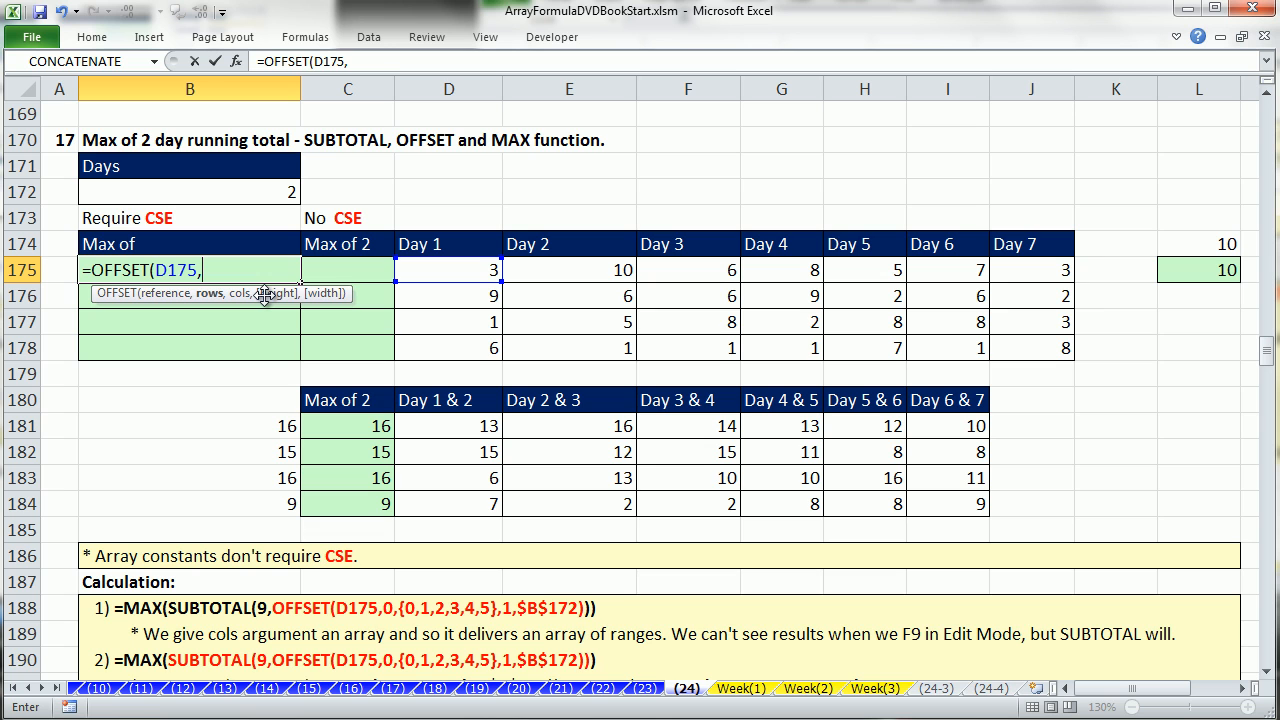
{"action": "type", "text": "0,"}
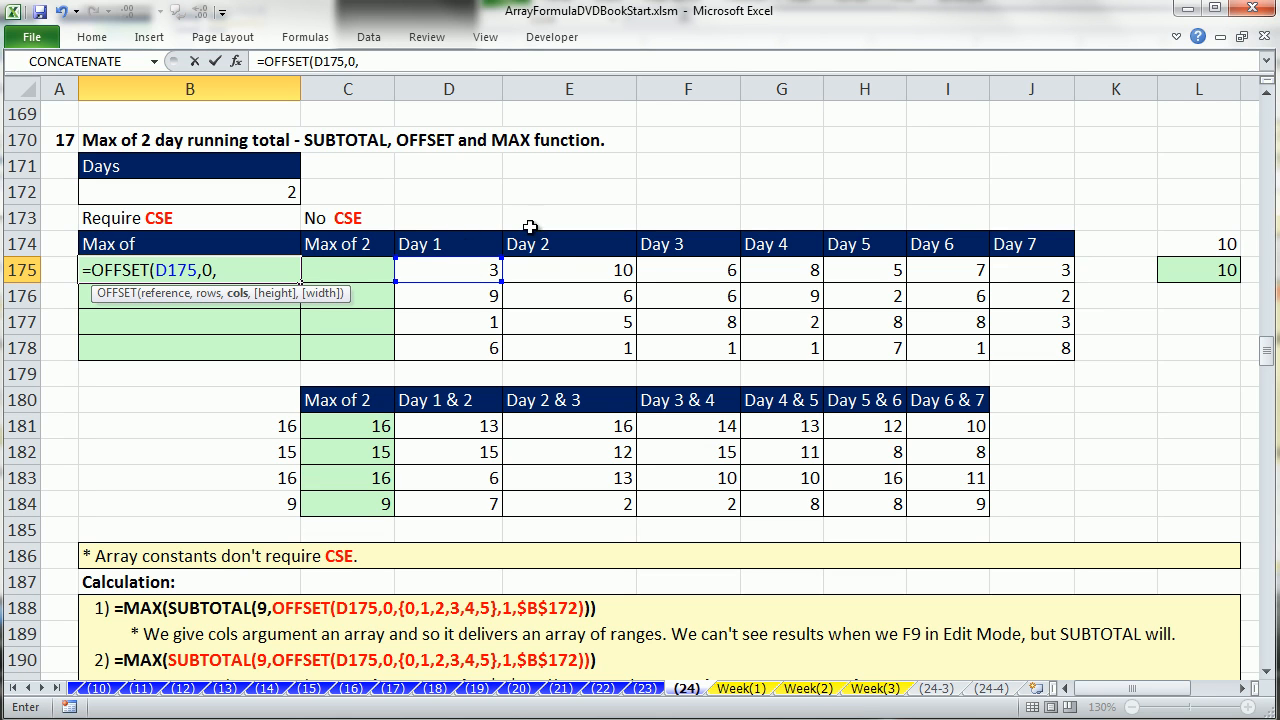
Complete the OFFSET in B175 with 0 columns, height 1 and width $B$172, and evaluate the whole function in place.
{"action": "type", "text": "0"}
{"action": "type", "text": ","}
{"action": "type", "text": "1,"}
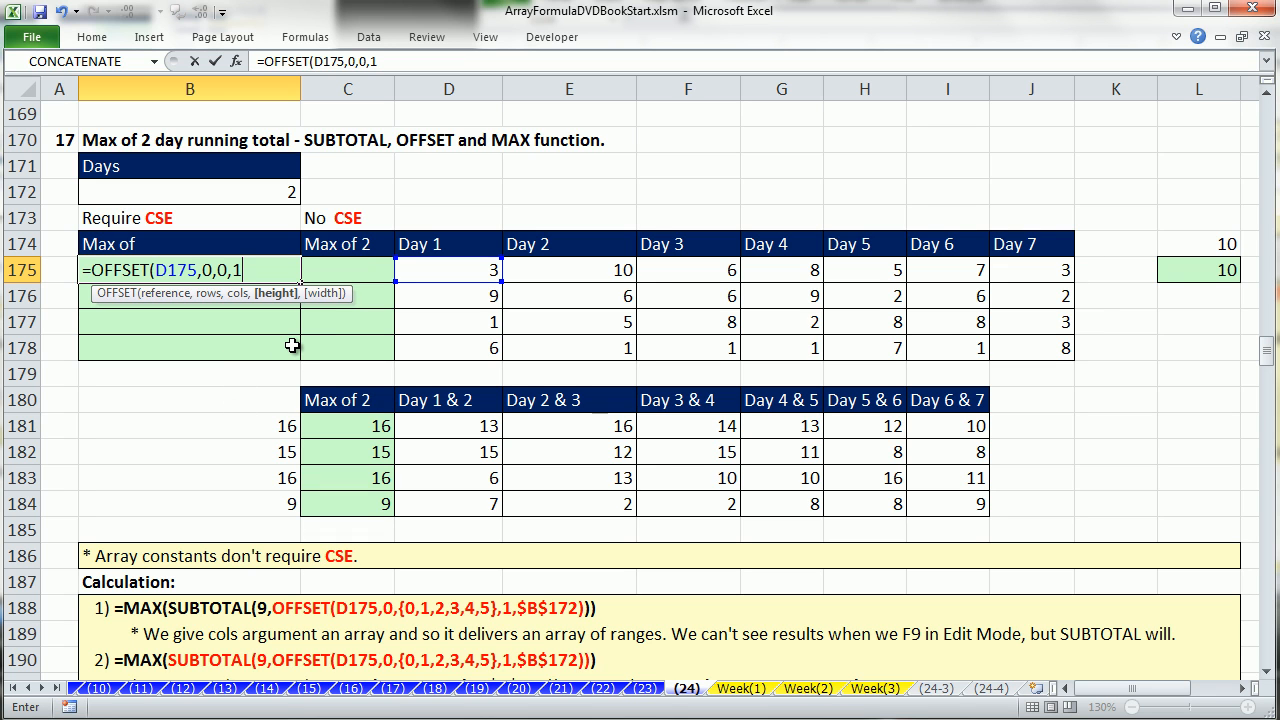
{"action": "left_click", "coordinate": [283, 191]}
{"action": "key", "text": "F4"}
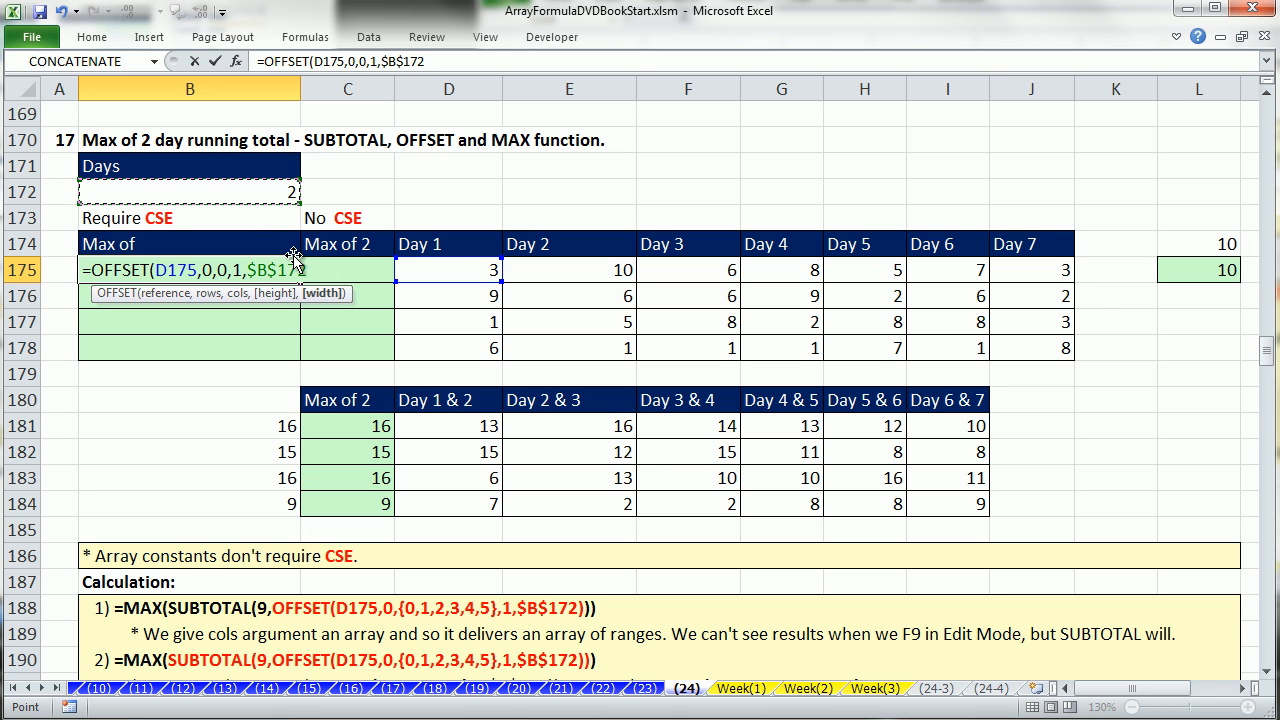
{"action": "type", "text": ")"}
{"action": "left_click_drag", "start_coordinate": [310, 271], "coordinate": [84, 271]}
{"action": "key", "text": "F9"}
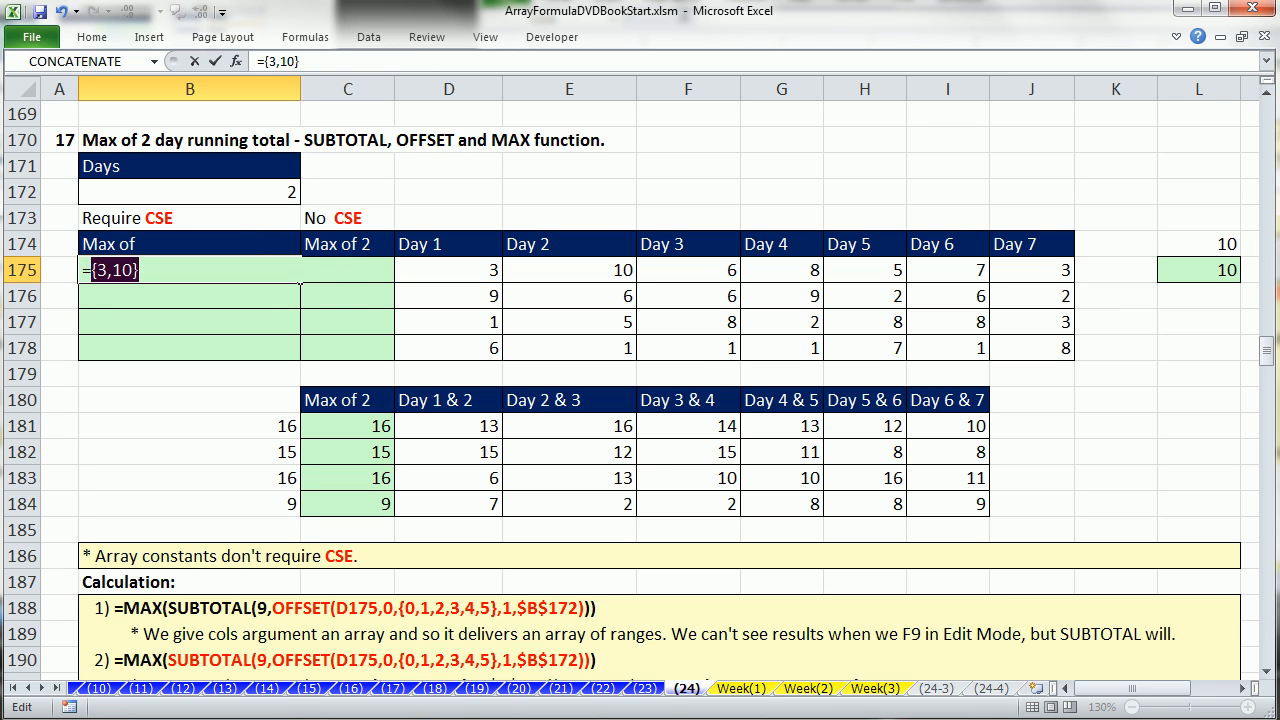
Change the OFFSET's columns argument in B175 to 1, evaluate the whole function in place, and restore the formula.
{"action": "key", "text": "ctrl+z"}
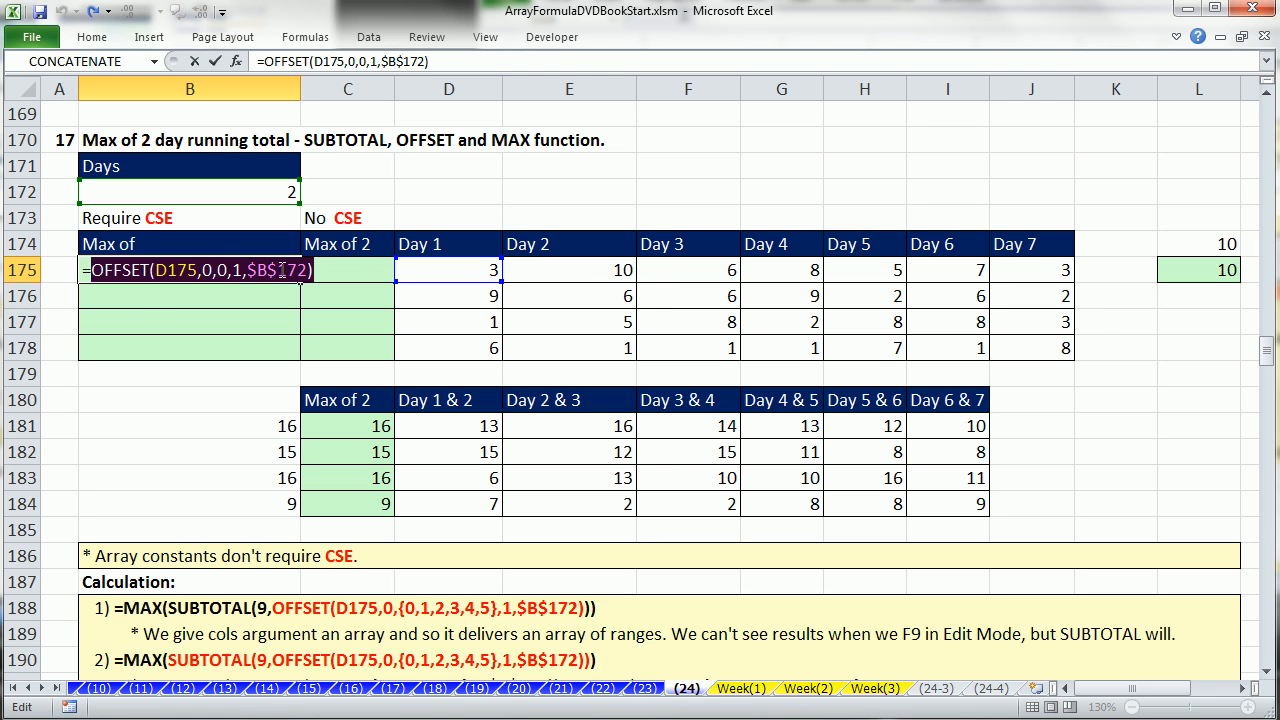
{"action": "left_click", "coordinate": [222, 270]}
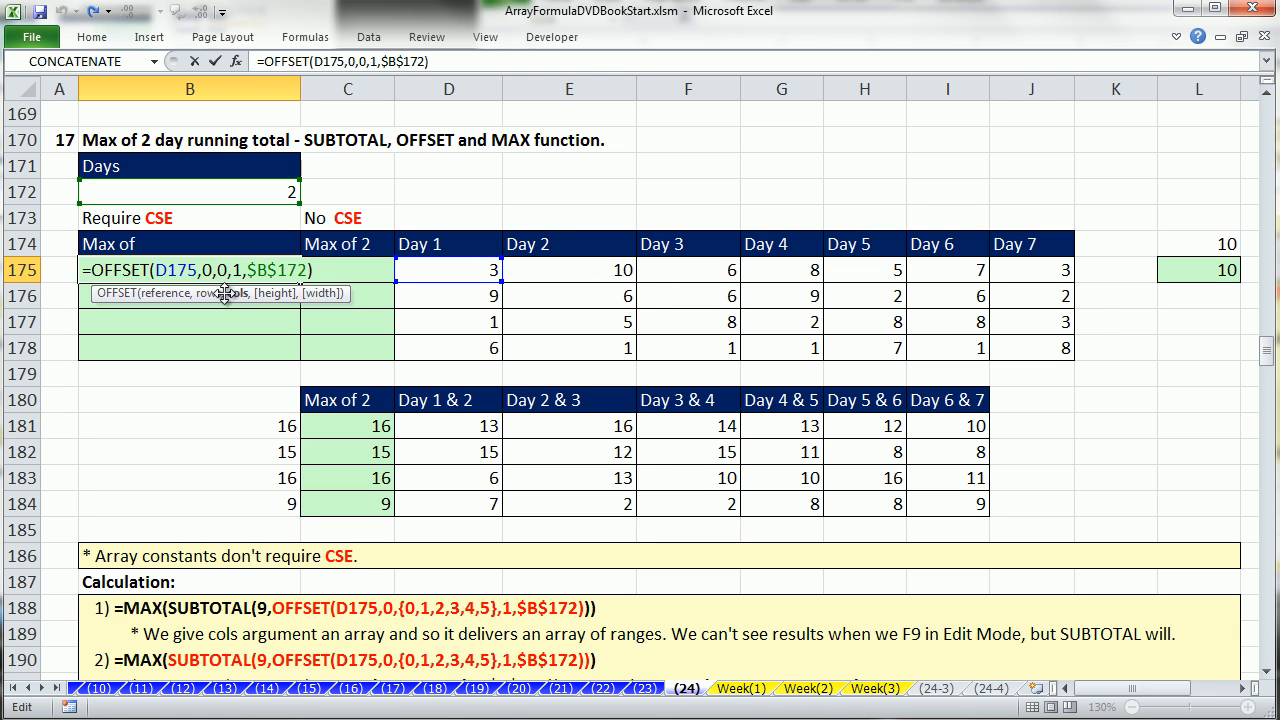
{"action": "key", "text": "BackSpace"}
{"action": "type", "text": "1"}
{"action": "left_click_drag", "start_coordinate": [333, 272], "coordinate": [90, 270]}
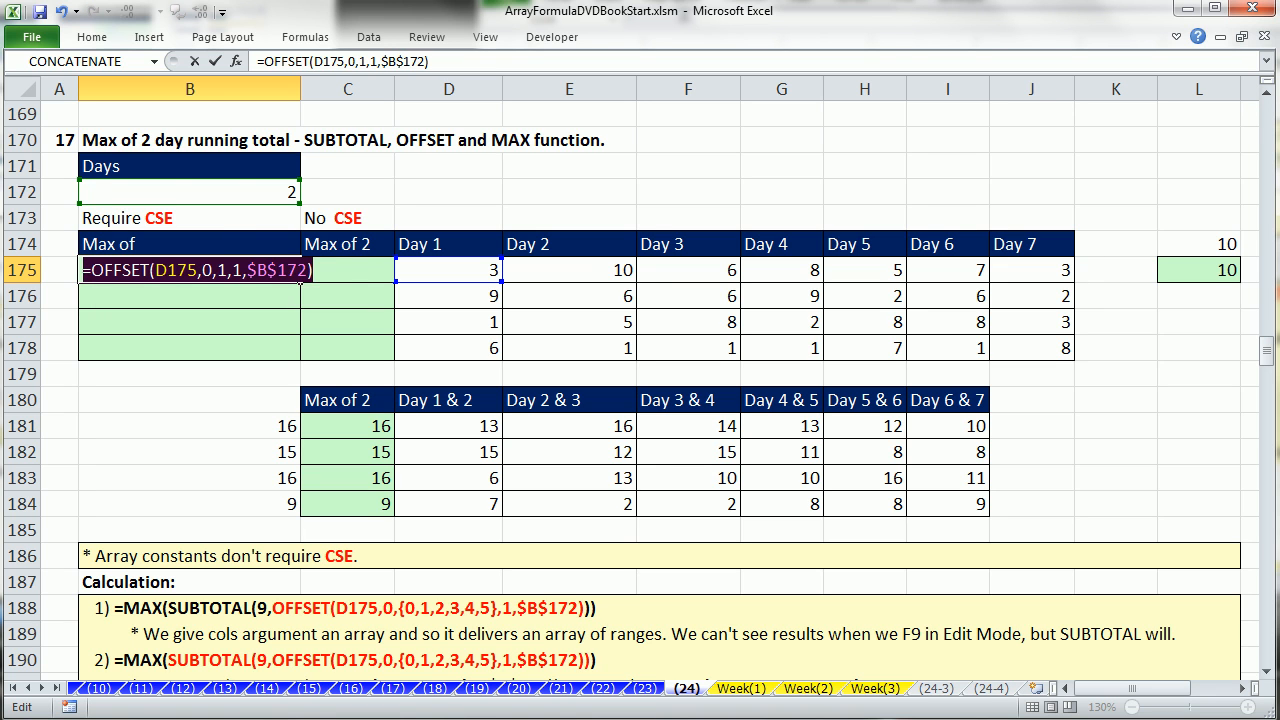
{"action": "key", "text": "F9"}
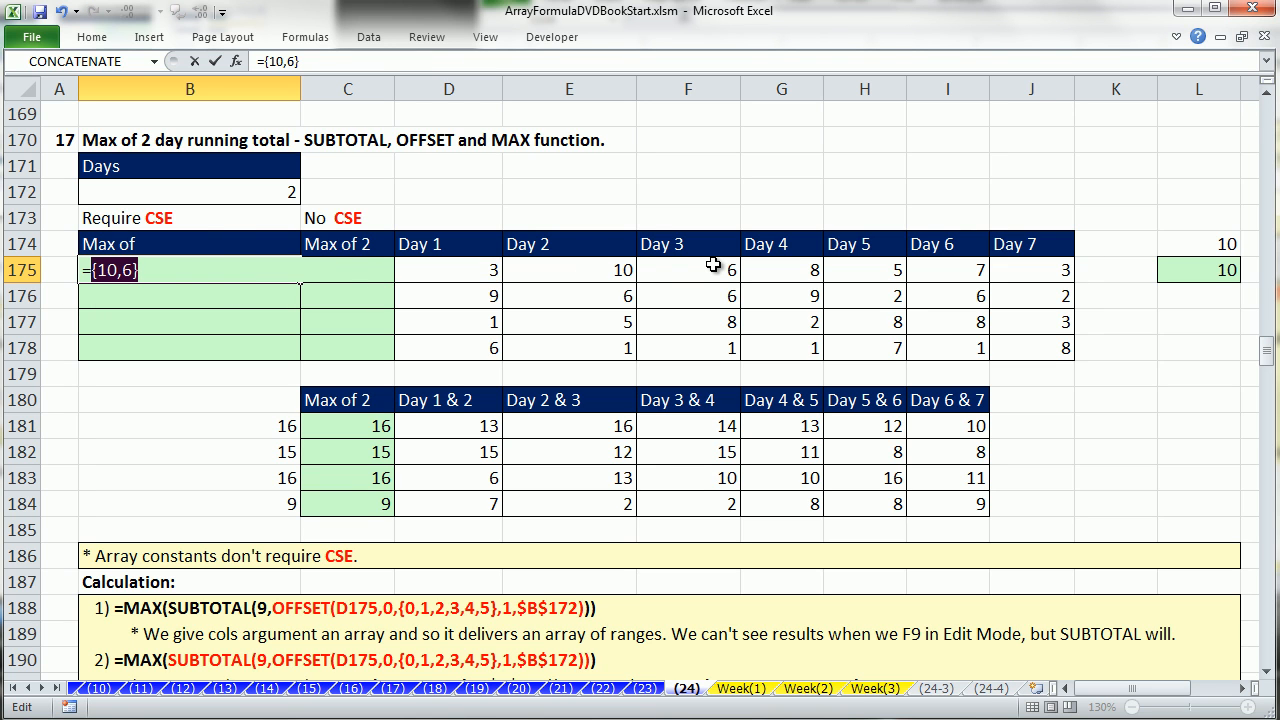
{"action": "key", "text": "ctrl+z"}
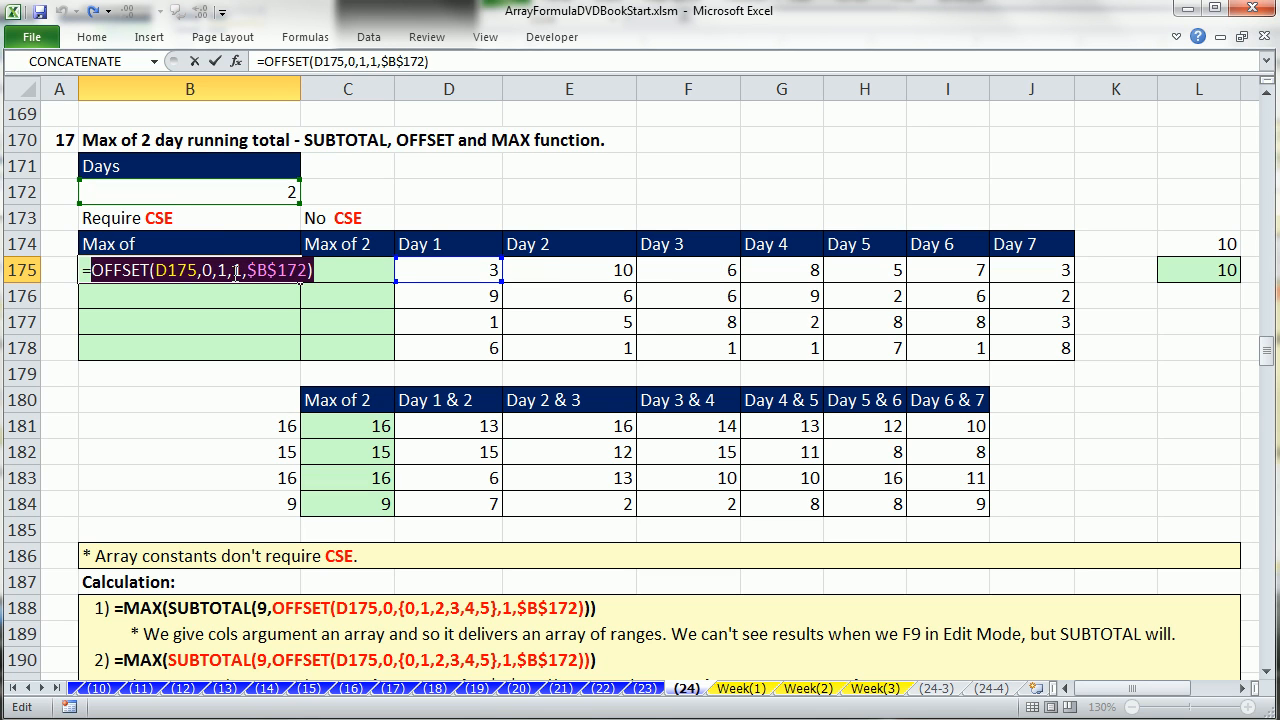
Set the columns argument of B175's OFFSET to 2, evaluate the function in place, and undo the evaluation.
{"action": "left_click", "coordinate": [233, 273]}
{"action": "double_click", "coordinate": [225, 271]}
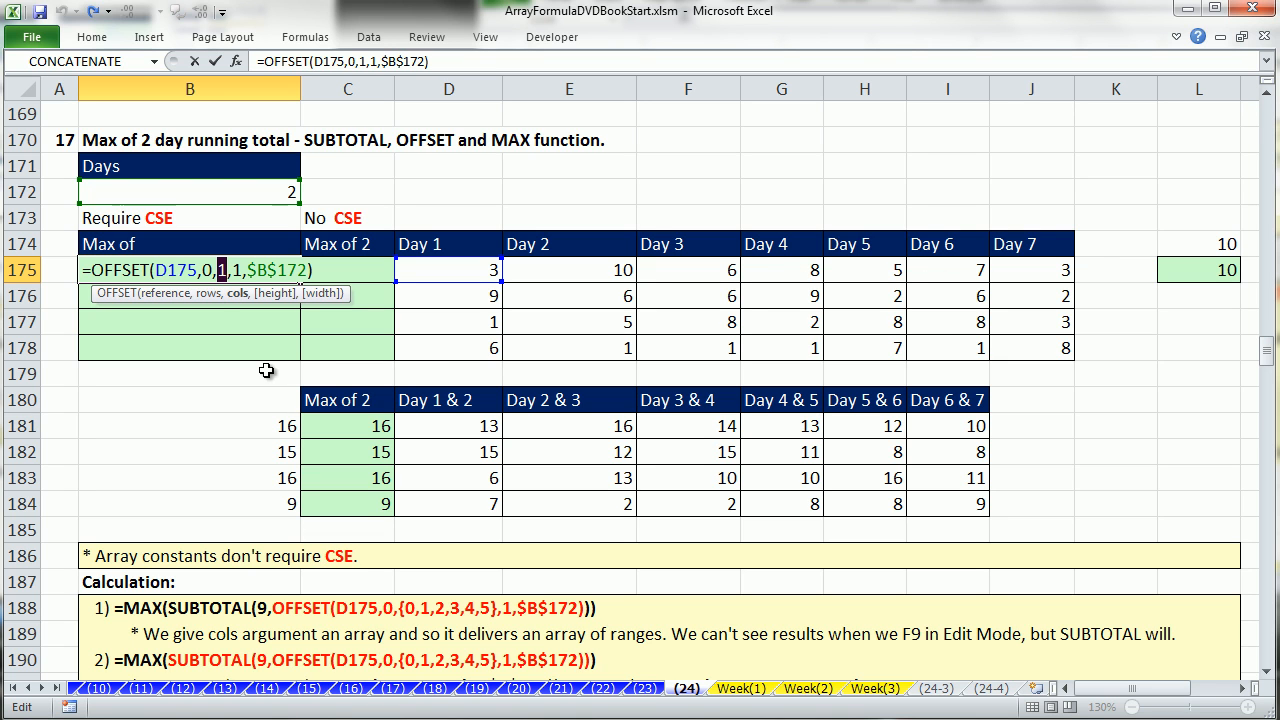
{"action": "type", "text": "2"}
{"action": "left_click_drag", "start_coordinate": [350, 270], "coordinate": [91, 270]}
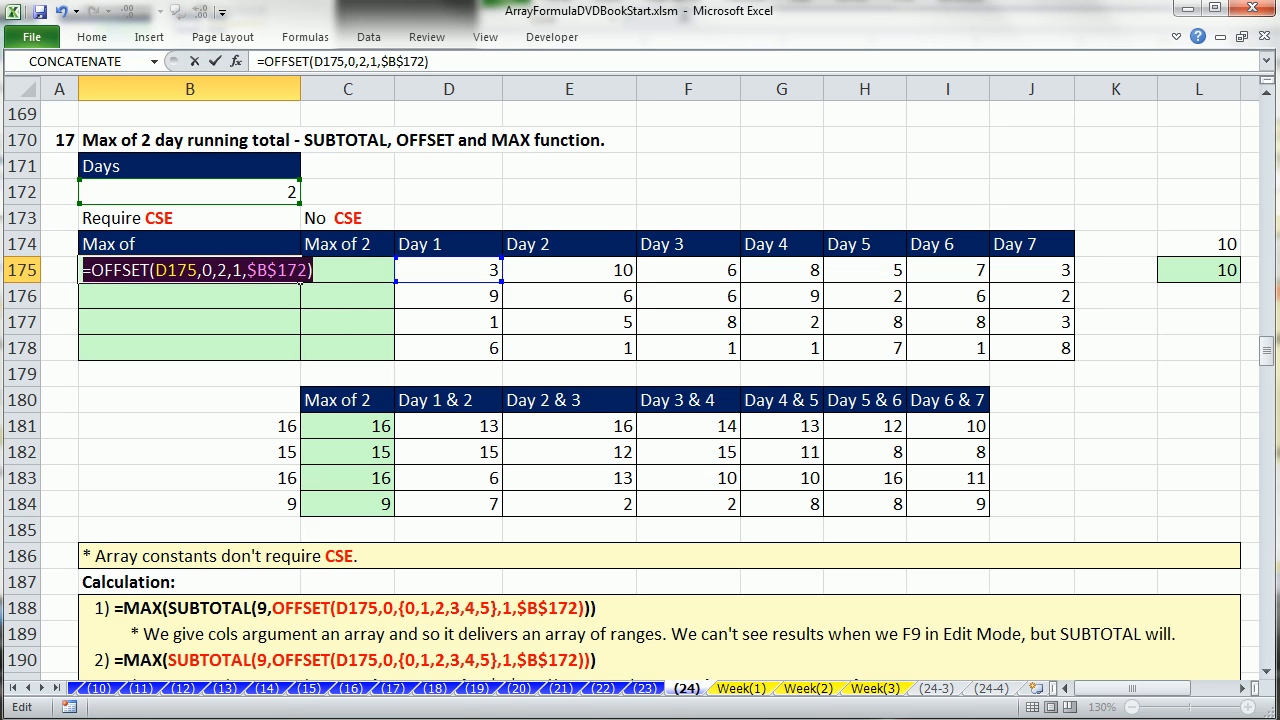
{"action": "key", "text": "F9"}
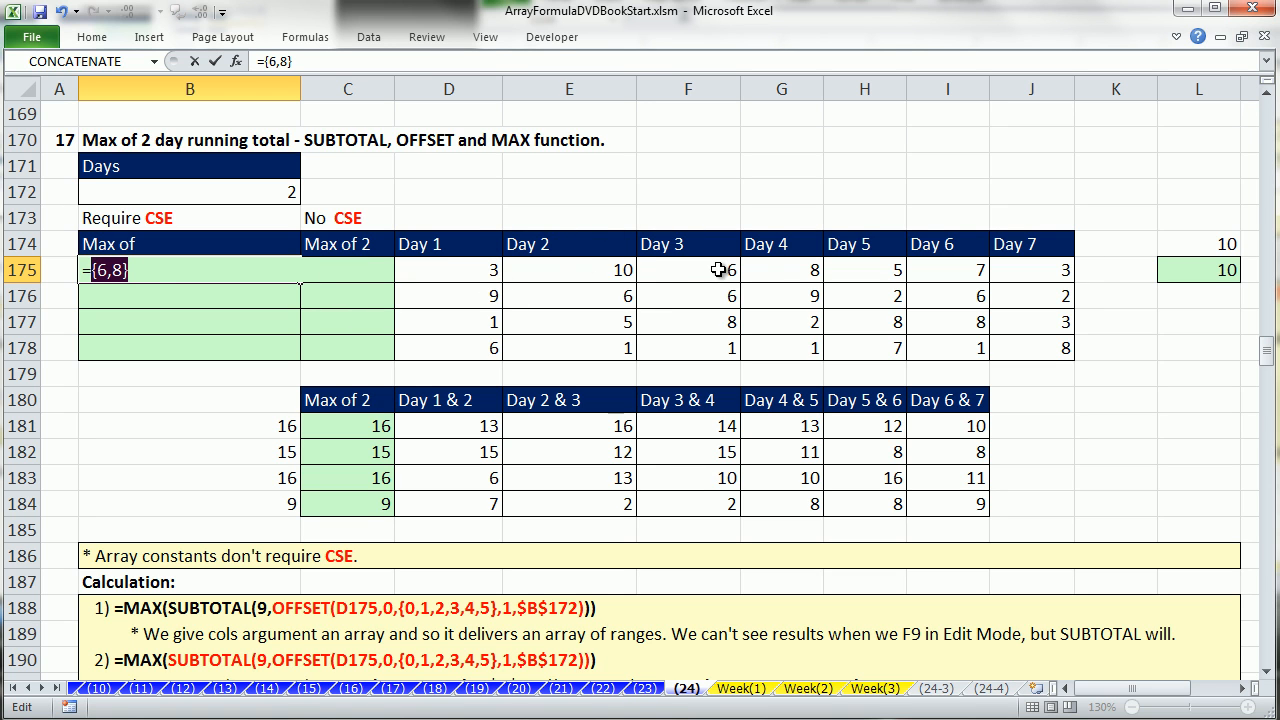
{"action": "key", "text": "ctrl+z"}
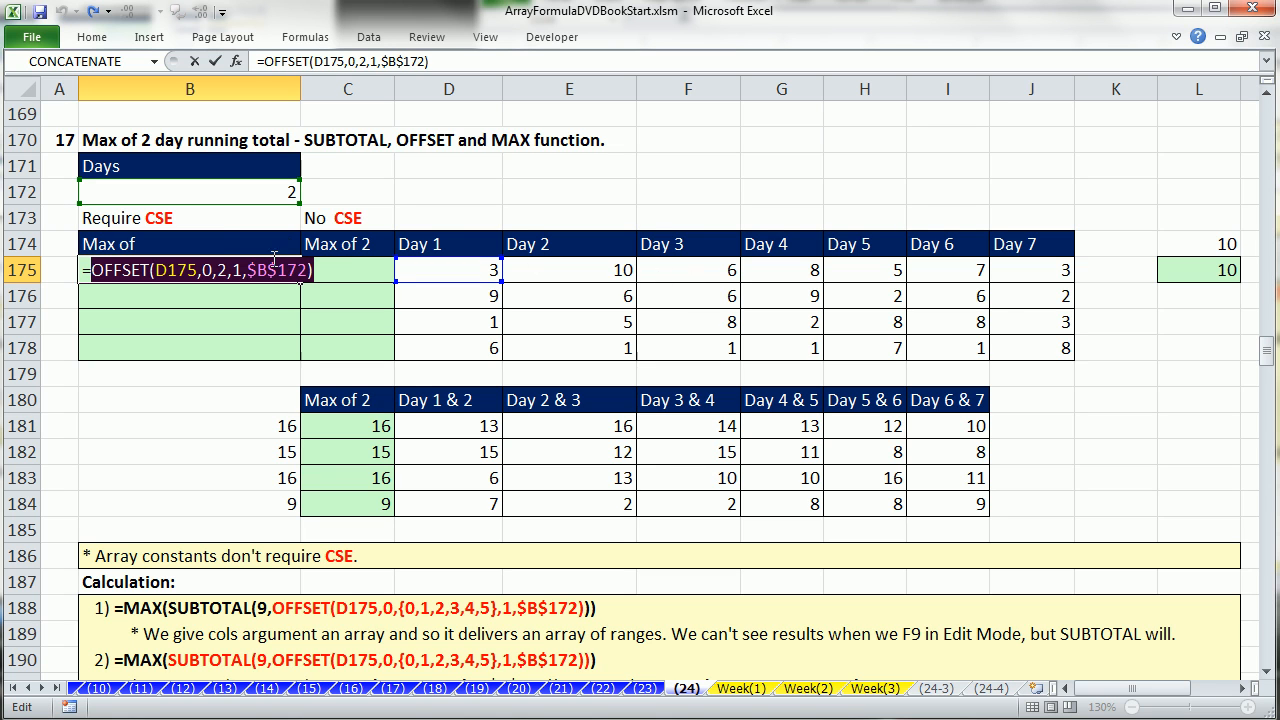
Replace the OFFSET's columns argument in B175 with the array constant {0,1,2,3,4,5}, and evaluate the function in place before restoring it.
{"action": "double_click", "coordinate": [222, 272]}
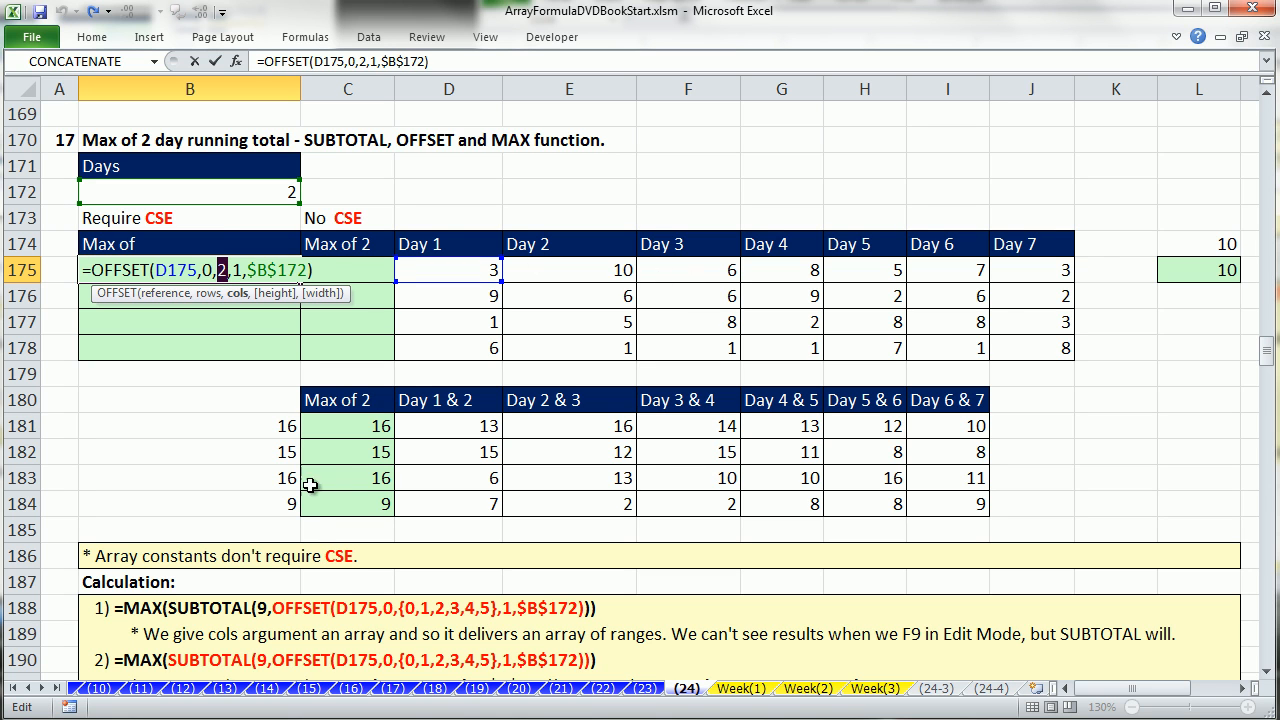
{"action": "key", "text": "Delete"}
{"action": "type", "text": "{"}
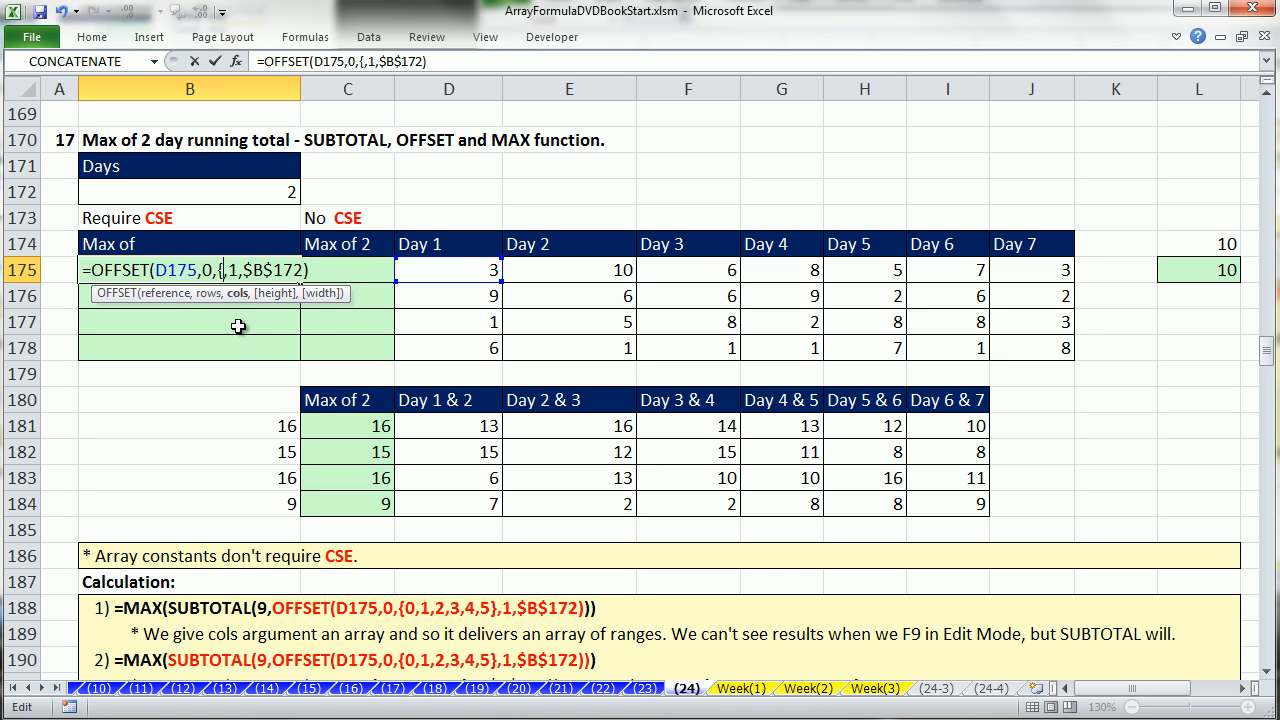
{"action": "type", "text": "0"}
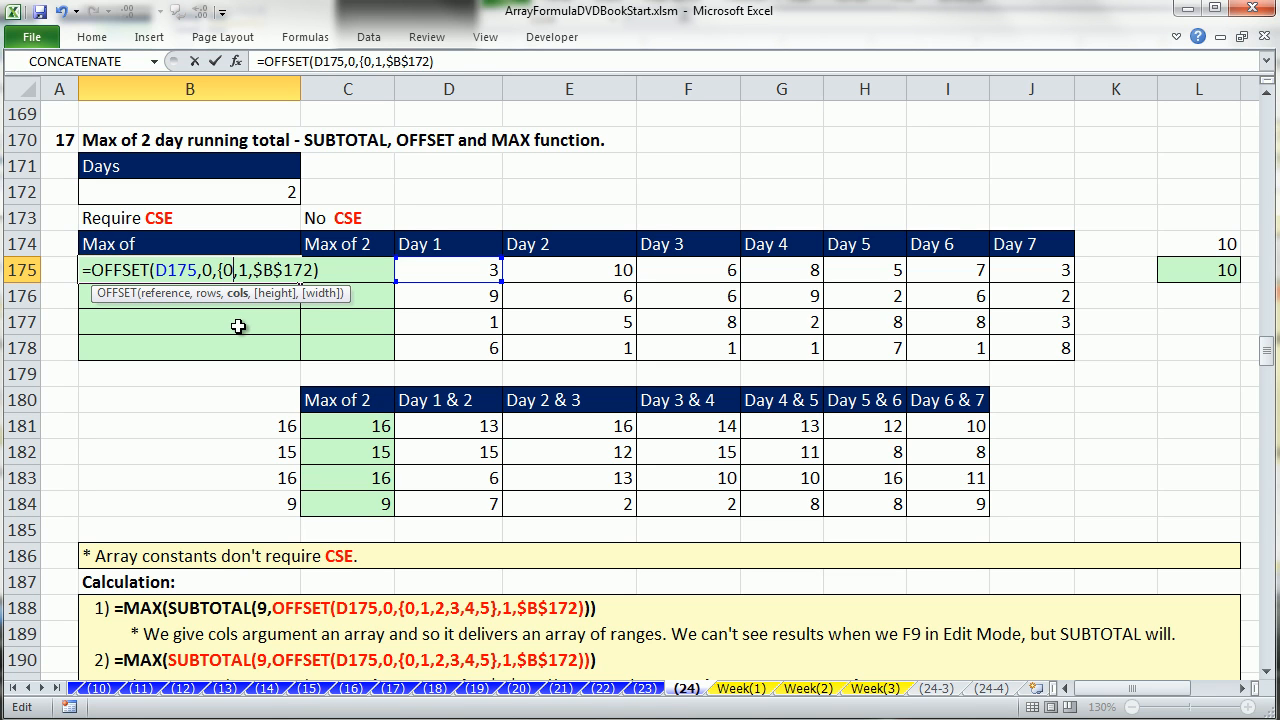
{"action": "type", "text": ",1,2,3,4,5"}
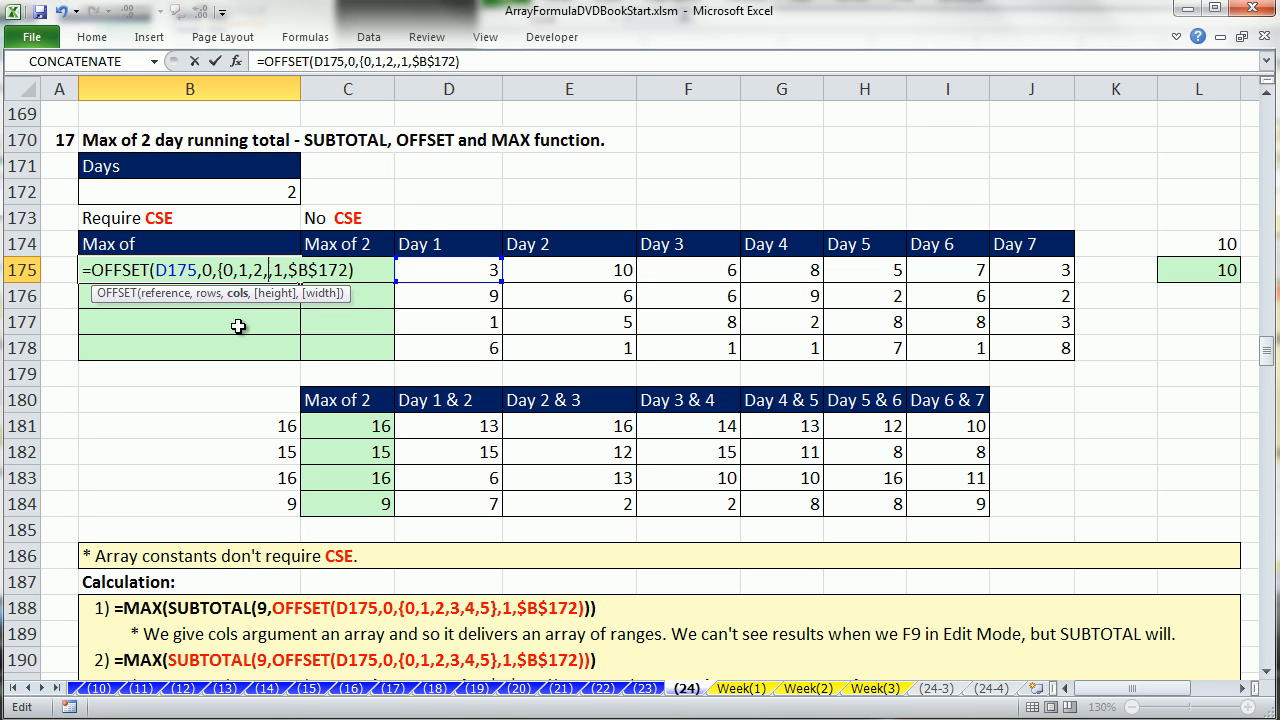
{"action": "type", "text": "}"}
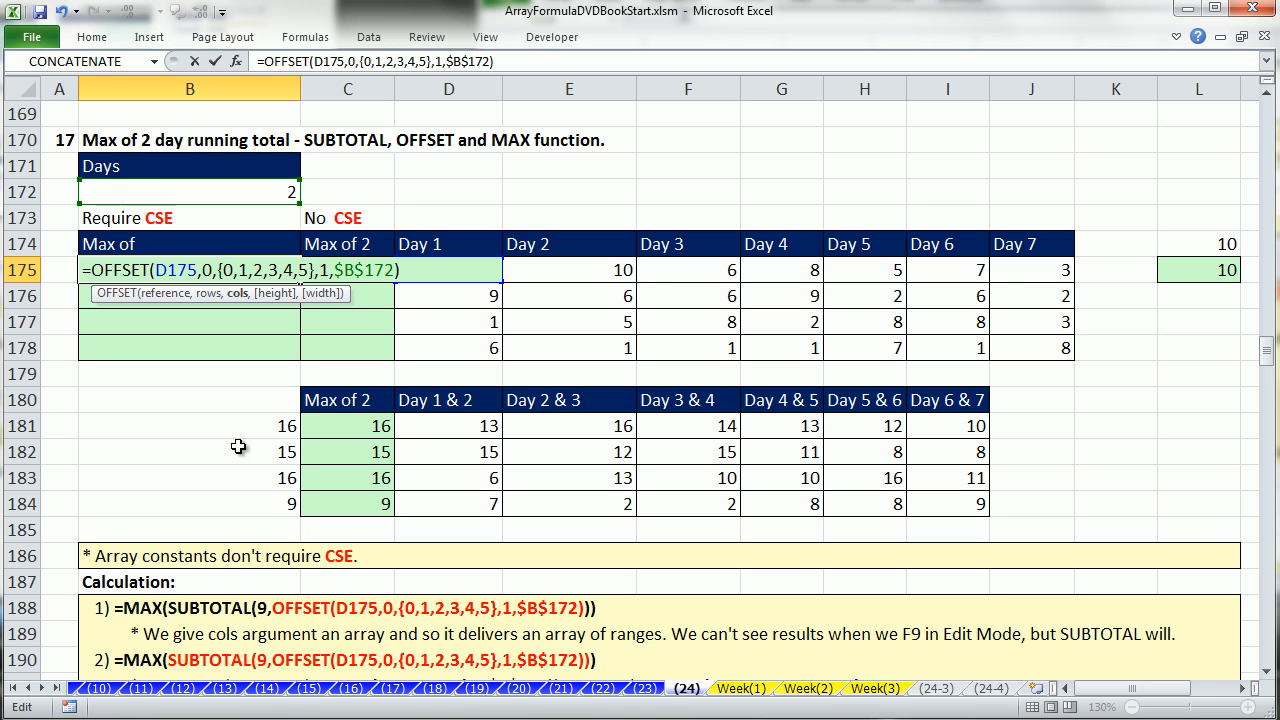
{"action": "left_click_drag", "start_coordinate": [420, 272], "coordinate": [80, 272]}
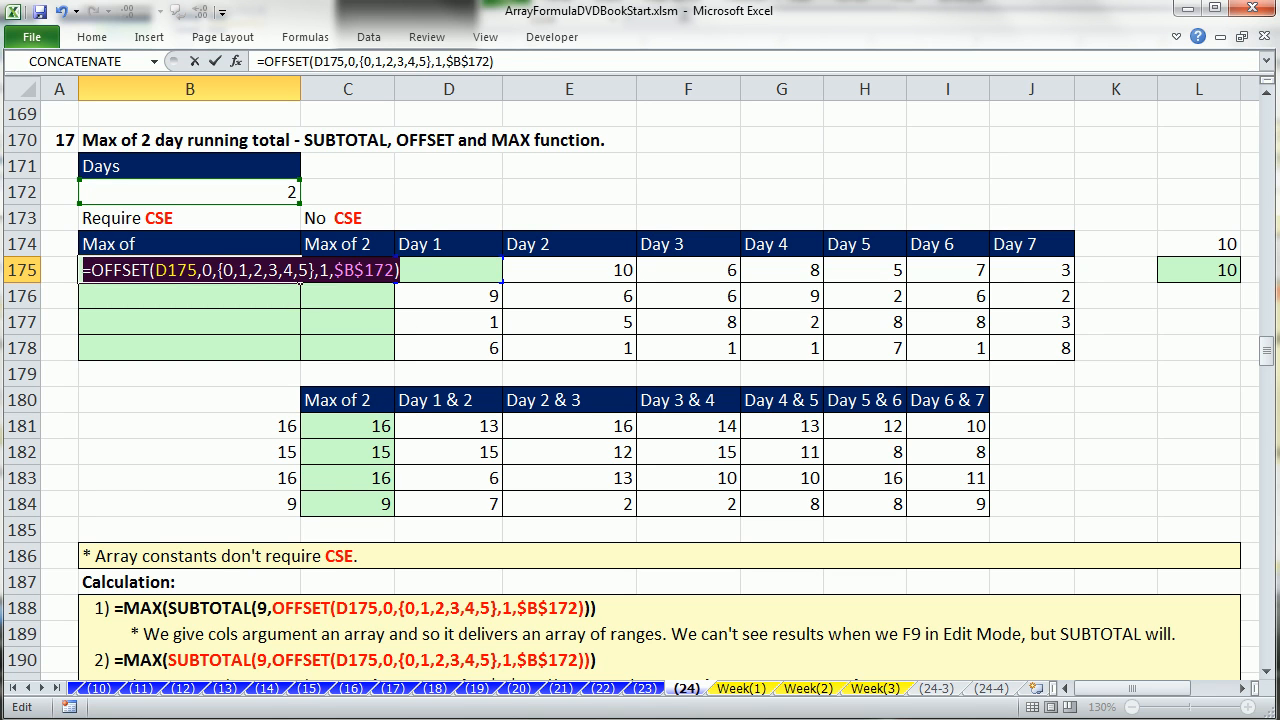
{"action": "key", "text": "F9"}
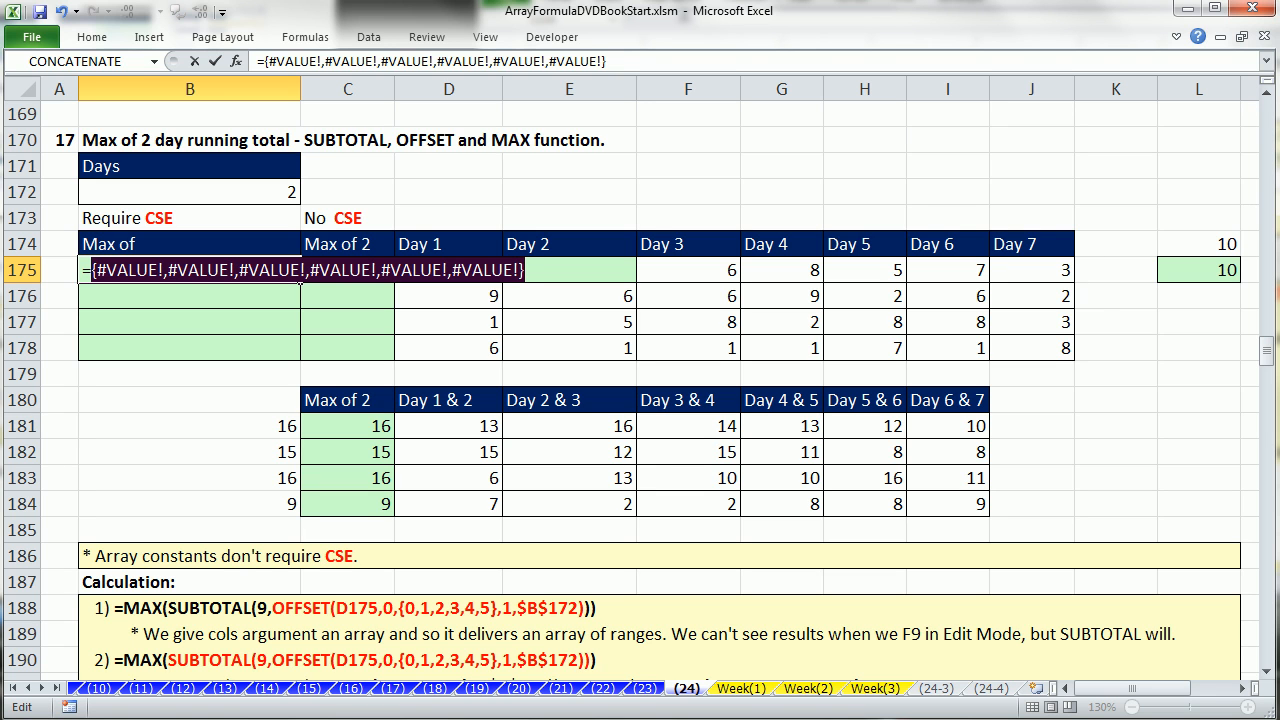
{"action": "key", "text": "ctrl+z"}
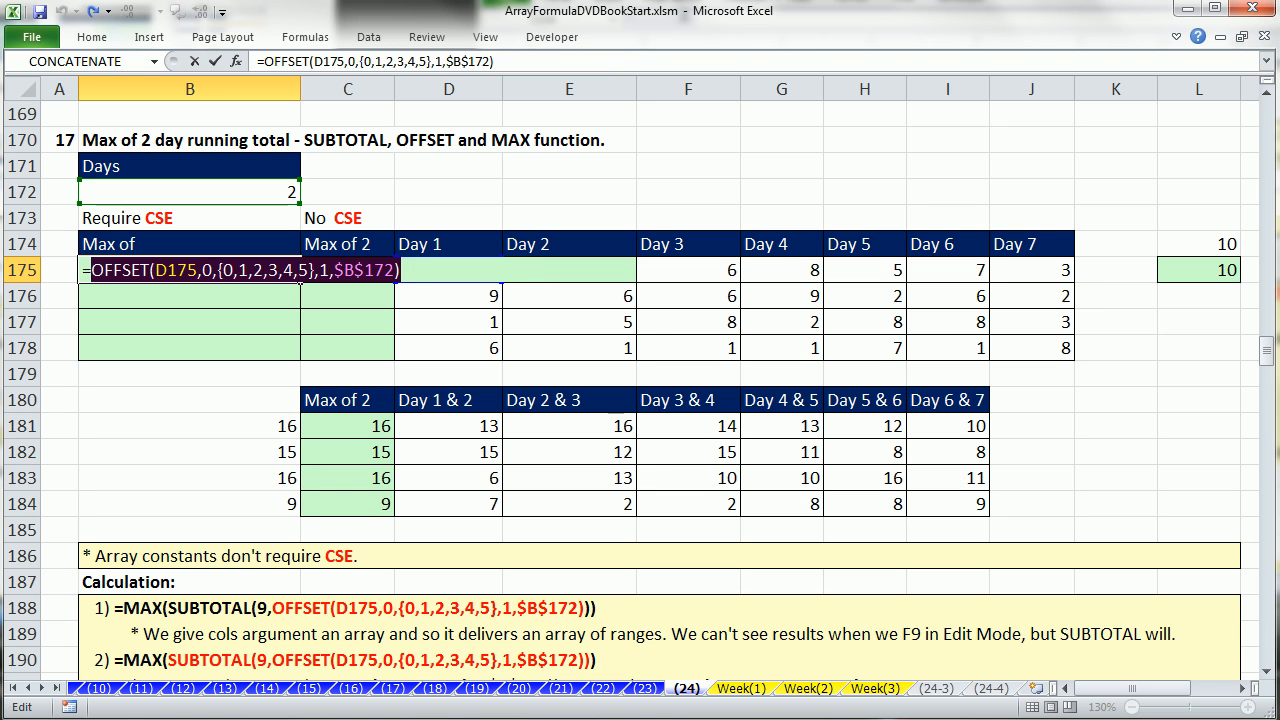
Wrap the OFFSET in B175 in SUBTOTAL with function number 9 for SUM, and evaluate the formula in place before restoring it.
{"action": "left_click", "coordinate": [91, 275]}
{"action": "type", "text": "sub"}
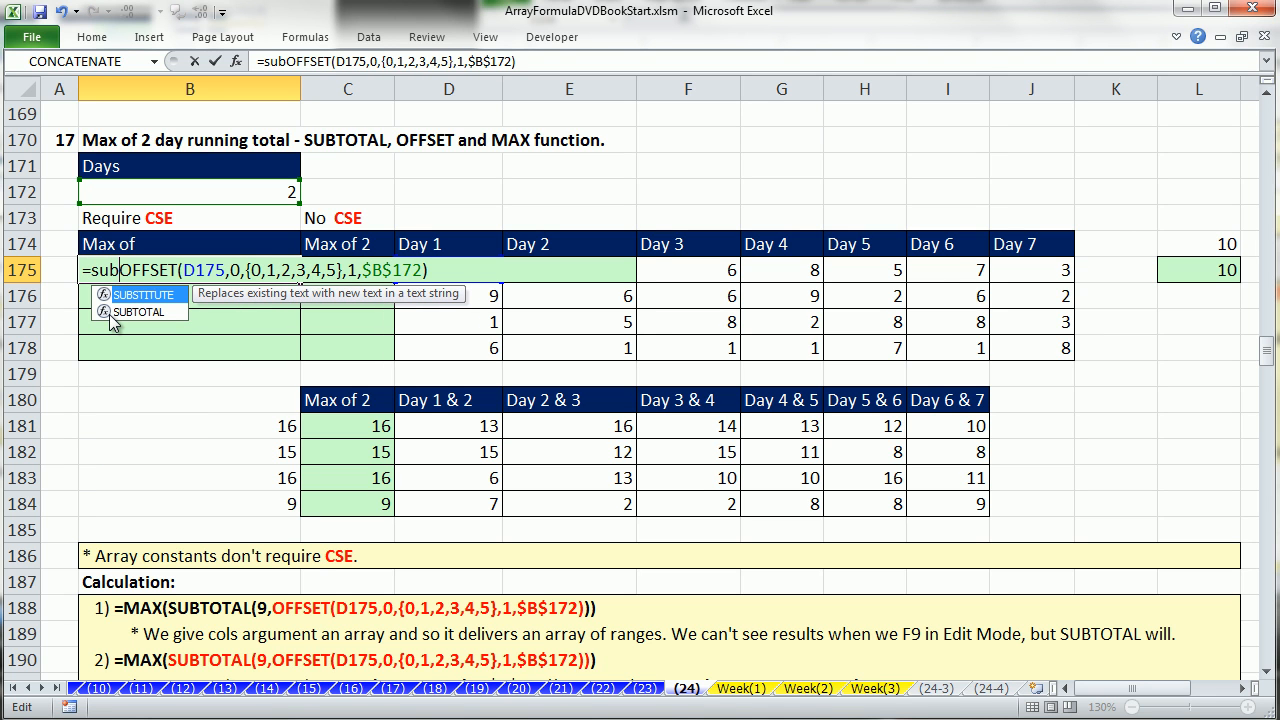
{"action": "left_click", "coordinate": [111, 314]}
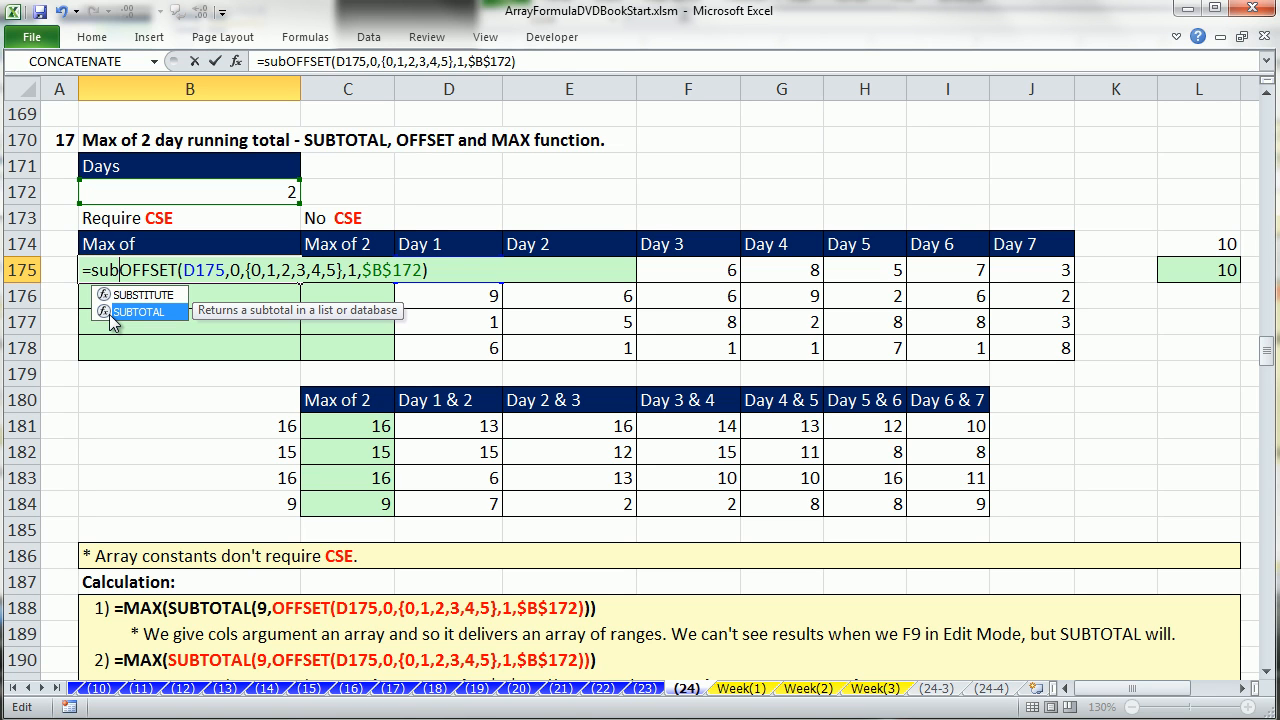
{"action": "double_click", "coordinate": [111, 316]}
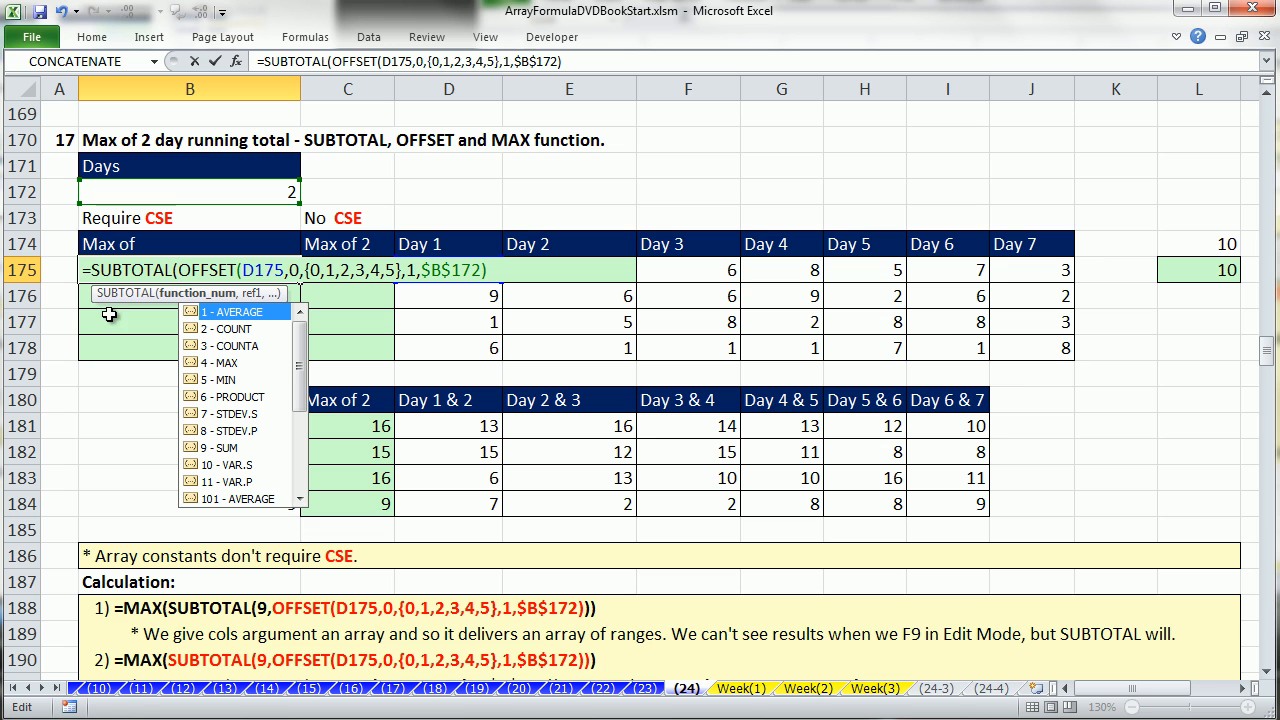
{"action": "double_click", "coordinate": [215, 448]}
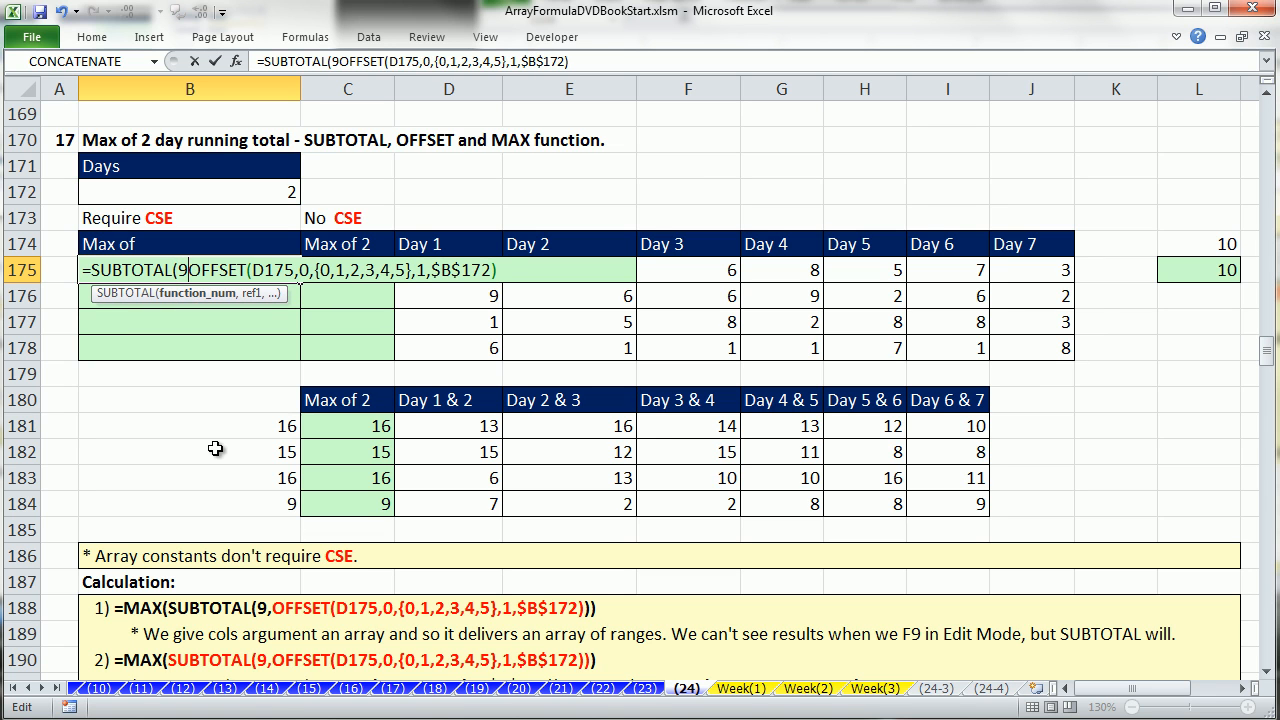
{"action": "type", "text": ","}
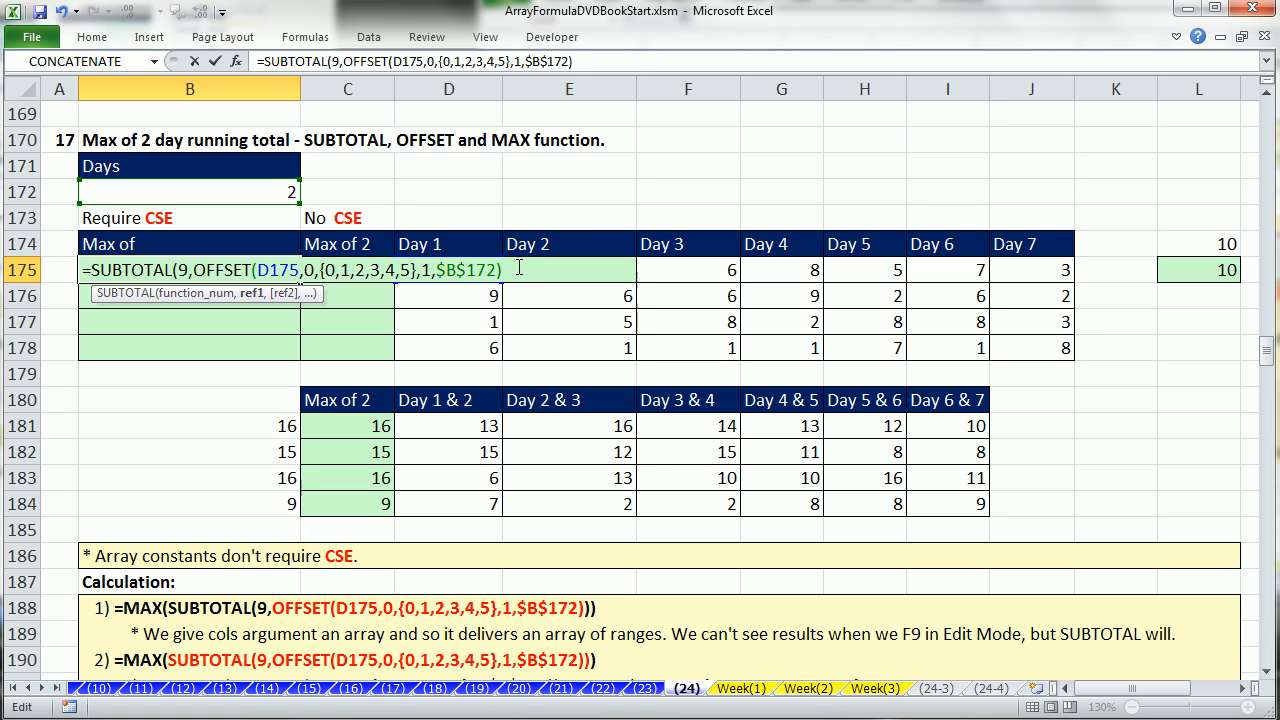
{"action": "left_click_drag", "start_coordinate": [524, 272], "coordinate": [84, 270]}
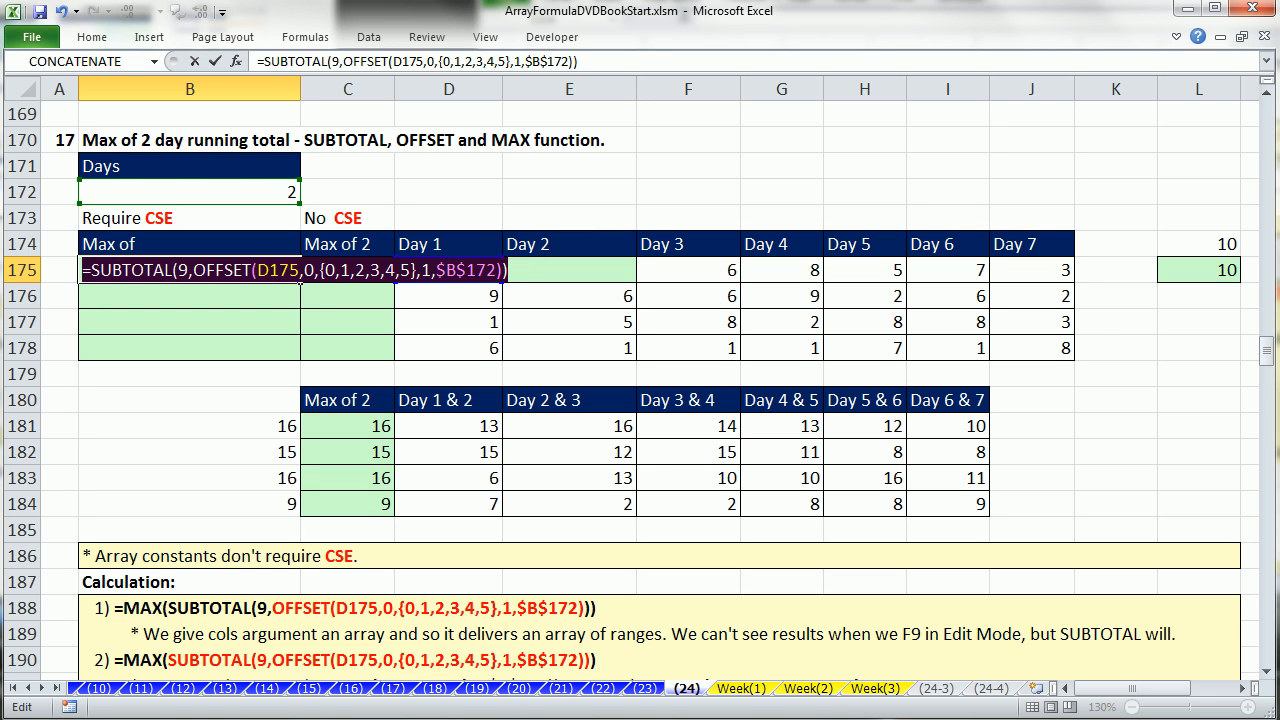
{"action": "key", "text": "F9"}
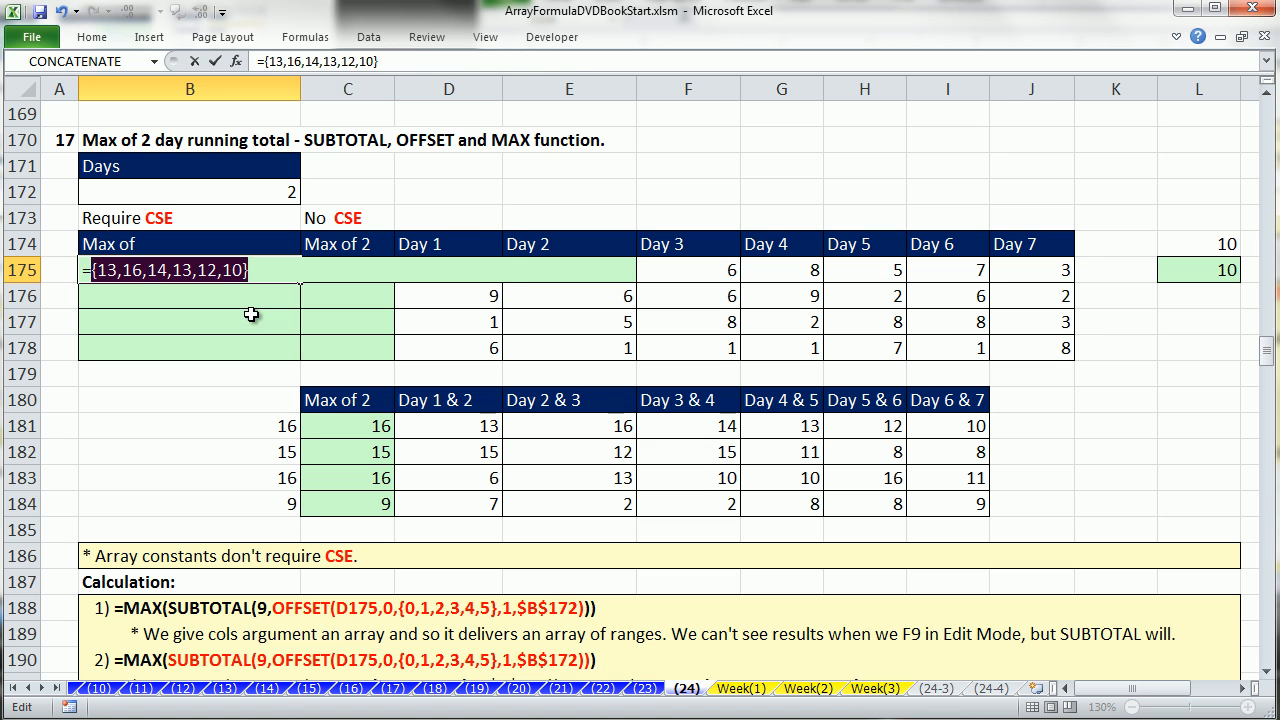
{"action": "key", "text": "ctrl+z"}
Wrap the SUBTOTAL in B175 in MAX, enter the formula without array entry, and fill it down to B178.
{"action": "key", "text": "Left"}
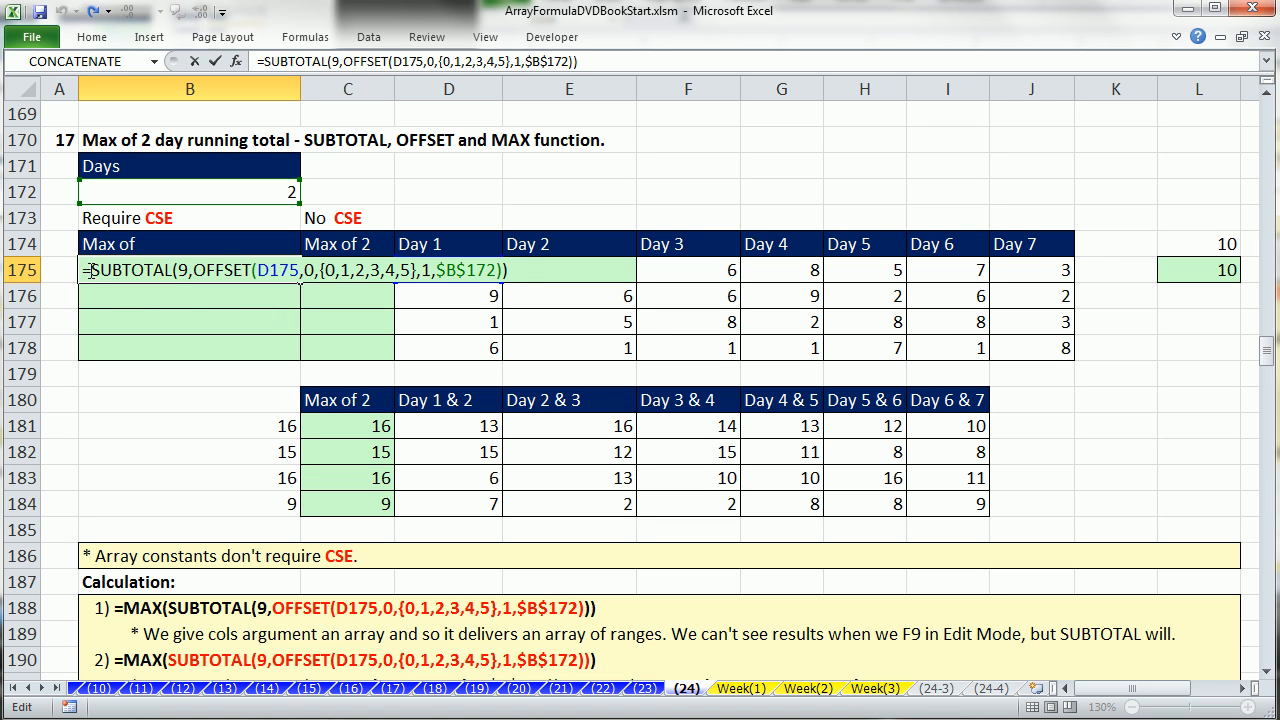
{"action": "type", "text": "ma"}
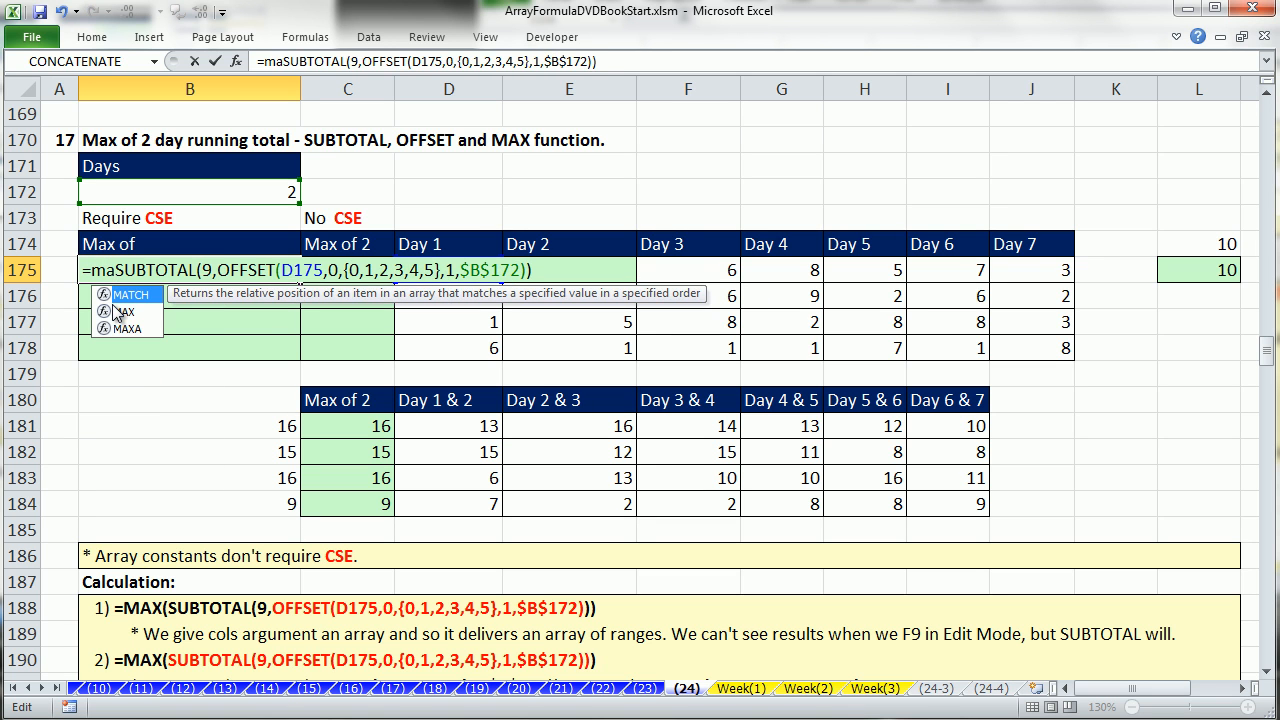
{"action": "type", "text": "x("}
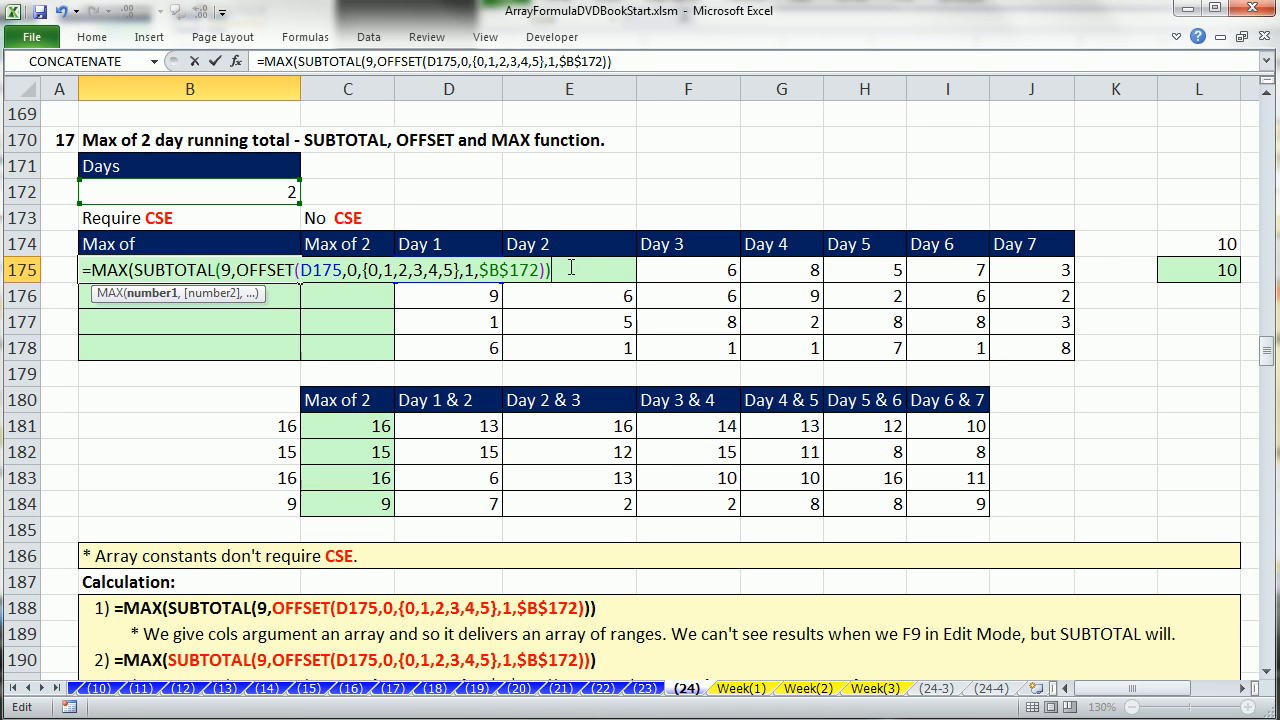
{"action": "left_click", "coordinate": [425, 260]}
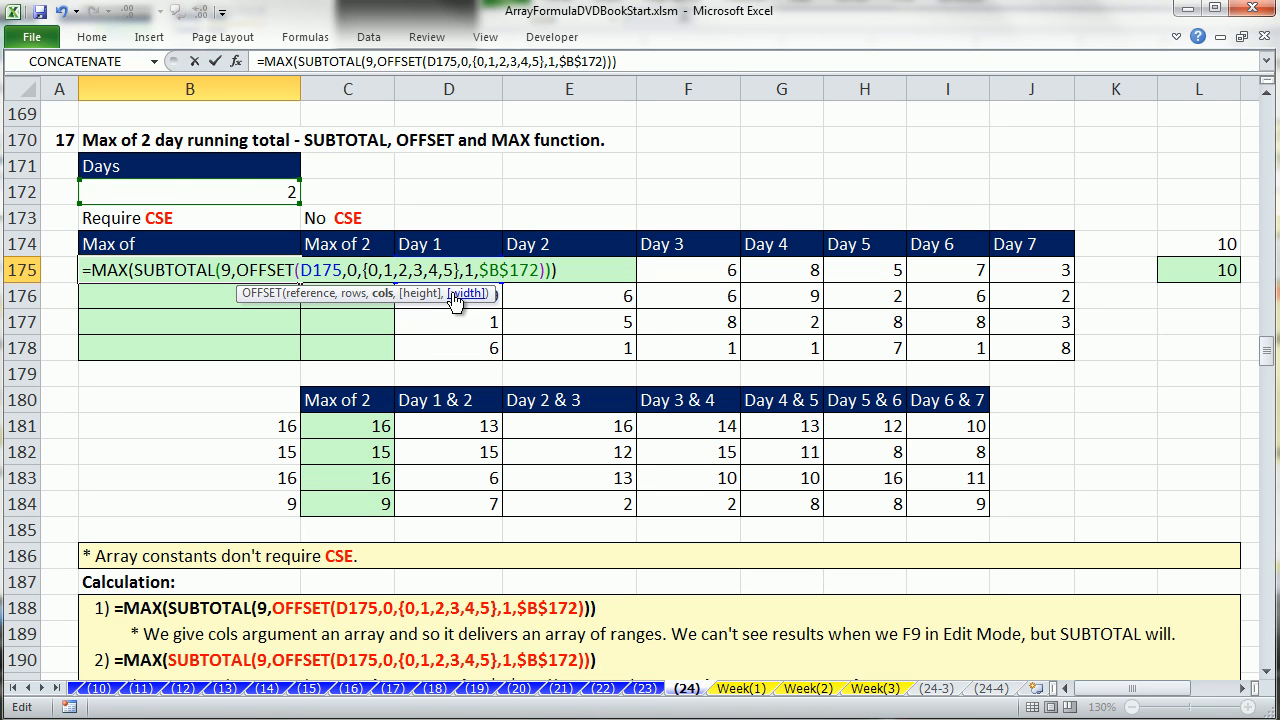
{"action": "key", "text": "ctrl+Return"}
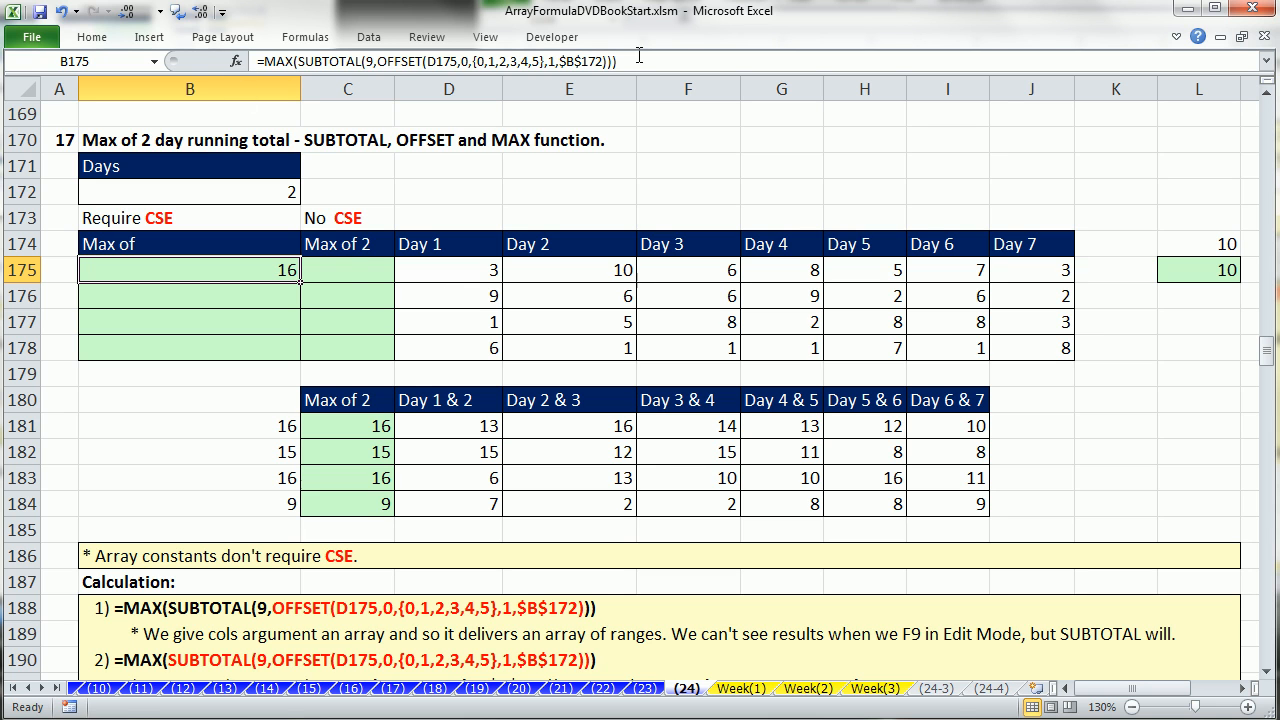
{"action": "left_click_drag", "start_coordinate": [300, 282], "coordinate": [300, 352]}
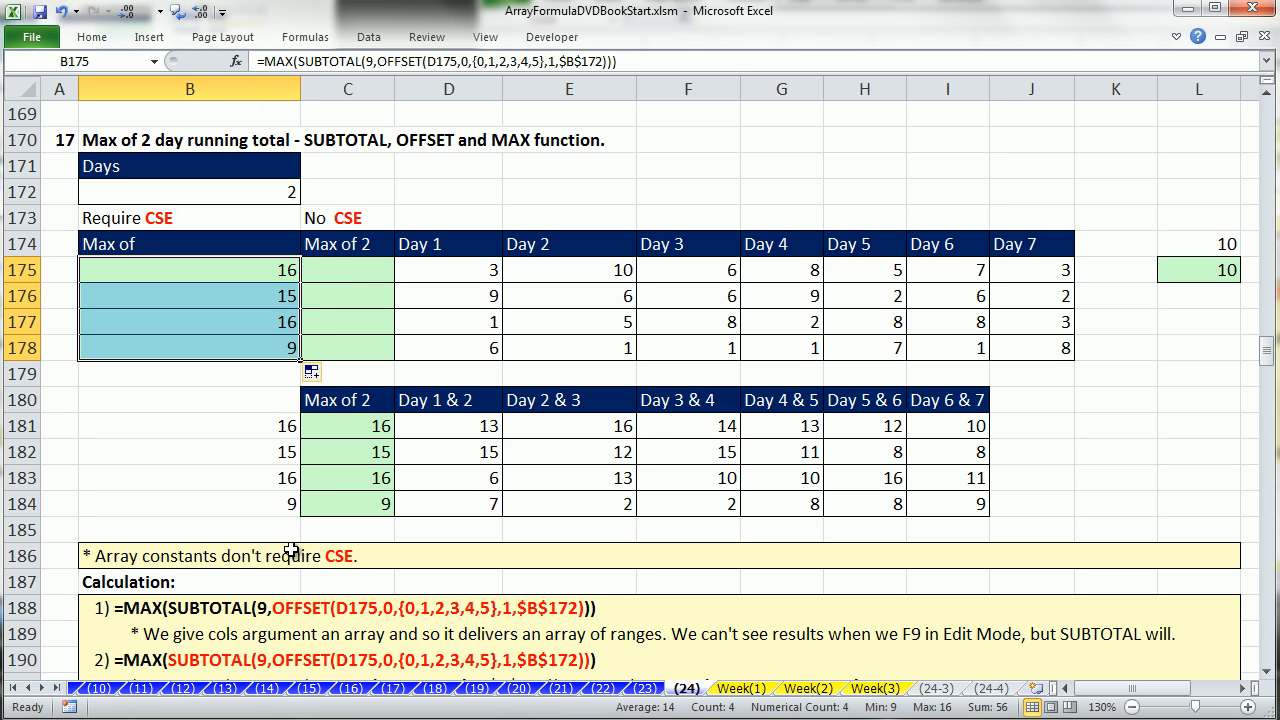
Copy the formula text from B175 into C175 without shifting its references, and fill it down to C178.
{"action": "double_click", "coordinate": [279, 273]}
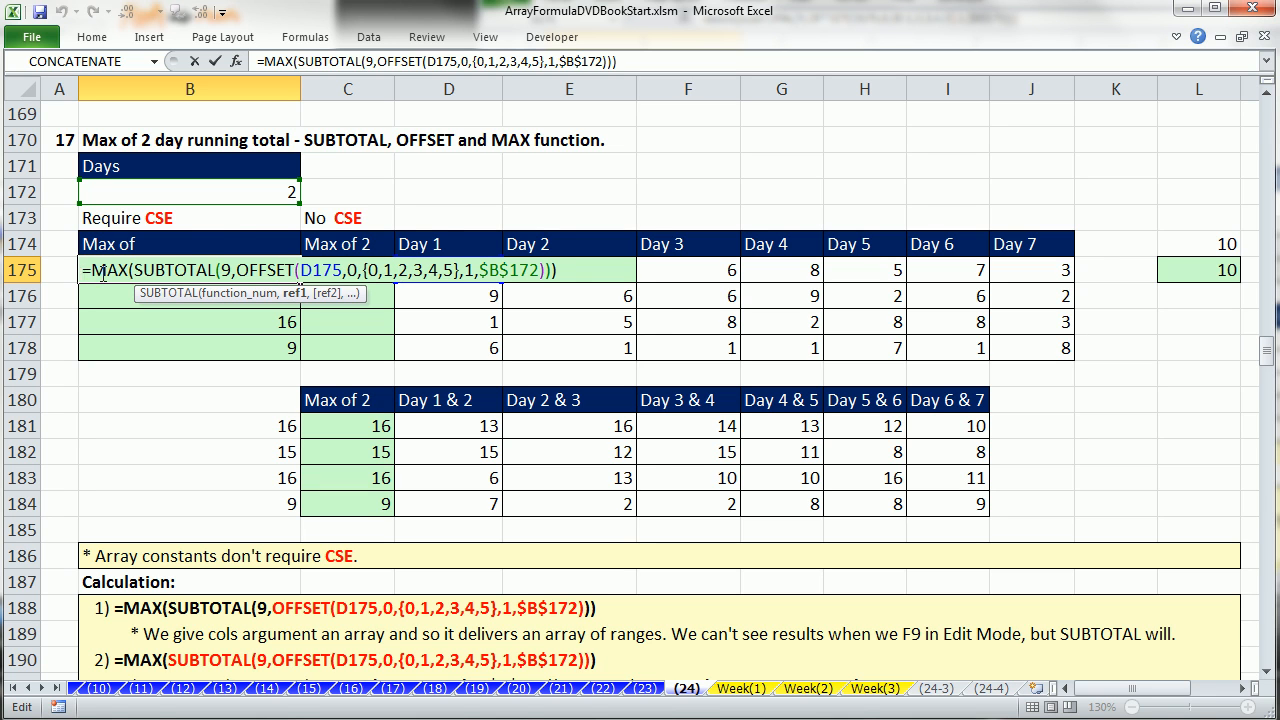
{"action": "left_click_drag", "start_coordinate": [84, 273], "coordinate": [673, 298]}
{"action": "key", "text": "ctrl+c"}
{"action": "key", "text": "Escape"}
{"action": "left_click", "coordinate": [367, 264]}
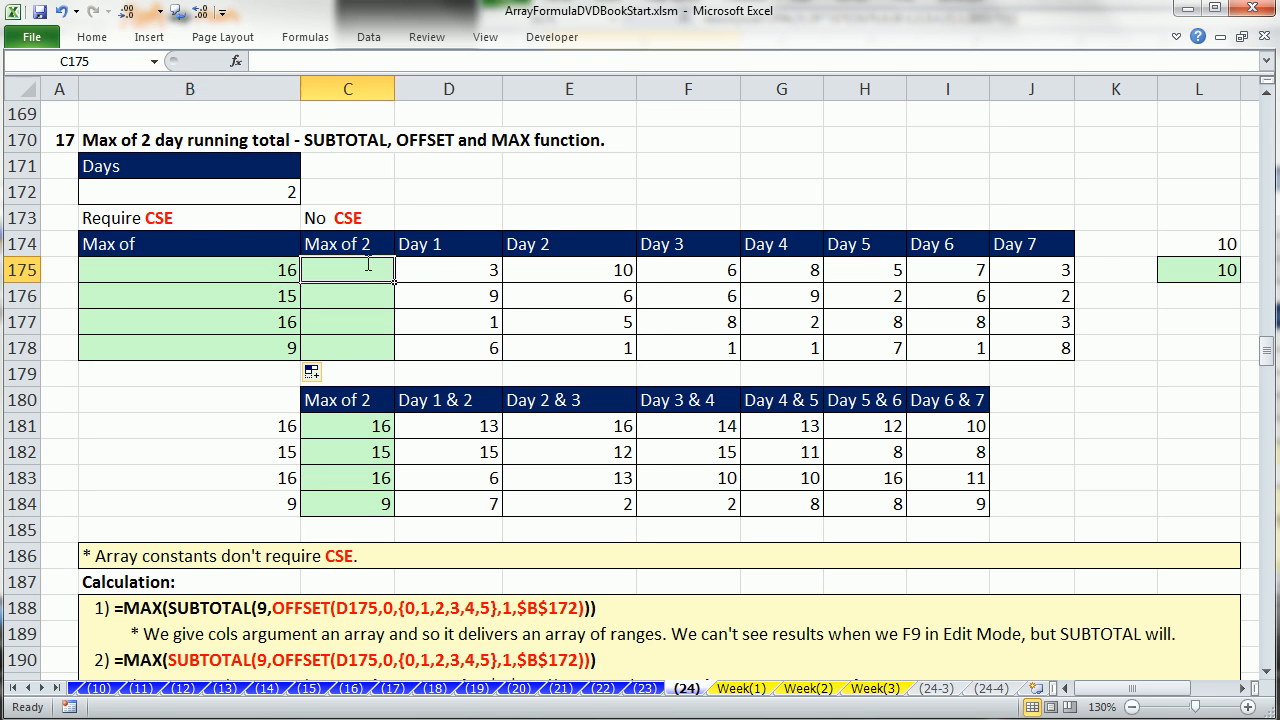
{"action": "double_click", "coordinate": [367, 263]}
{"action": "key", "text": "ctrl+v"}
{"action": "key", "text": "ctrl+Return"}
{"action": "left_click_drag", "start_coordinate": [397, 286], "coordinate": [408, 358]}
Clear the formulas from B176:B178 beneath the first CSE-column result.
{"action": "left_click_drag", "start_coordinate": [271, 286], "coordinate": [274, 348]}
{"action": "key", "text": "Delete"}
Replace the array constant in B175's OFFSET columns argument with an INDIRECT function whose reference text starts with "1:".
{"action": "double_click", "coordinate": [240, 274]}
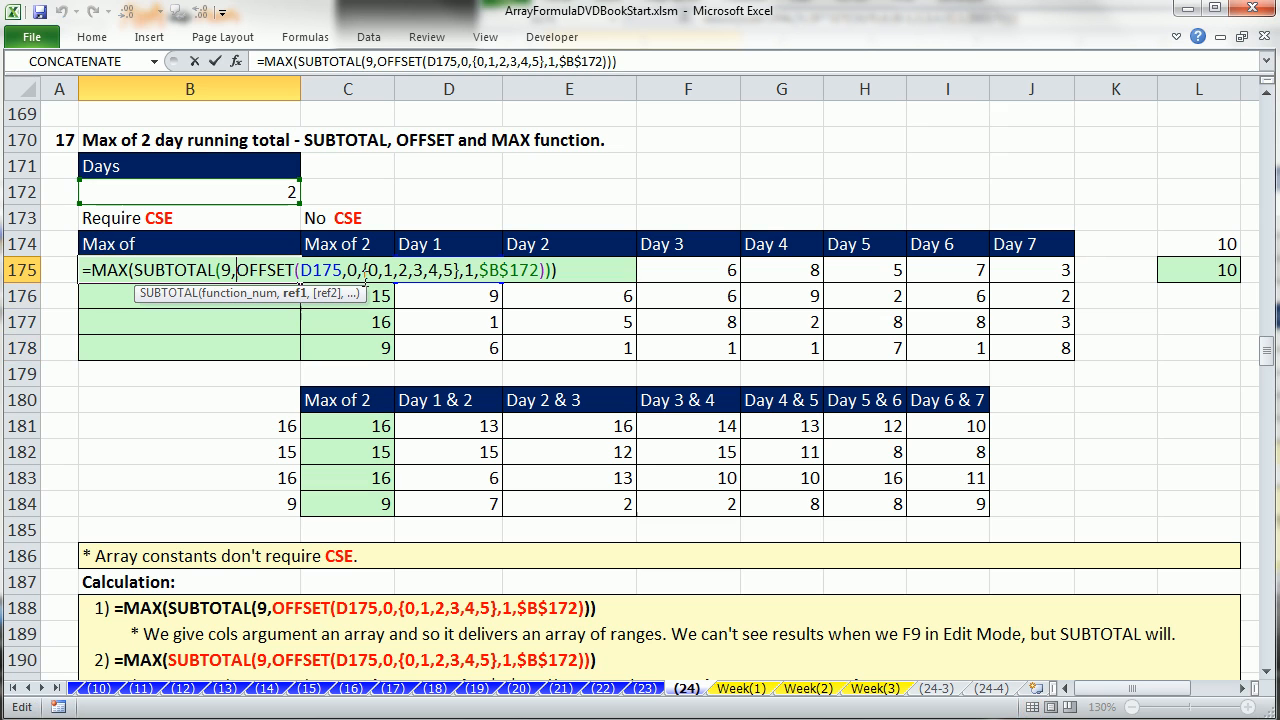
{"action": "left_click_drag", "start_coordinate": [365, 269], "coordinate": [454, 270]}
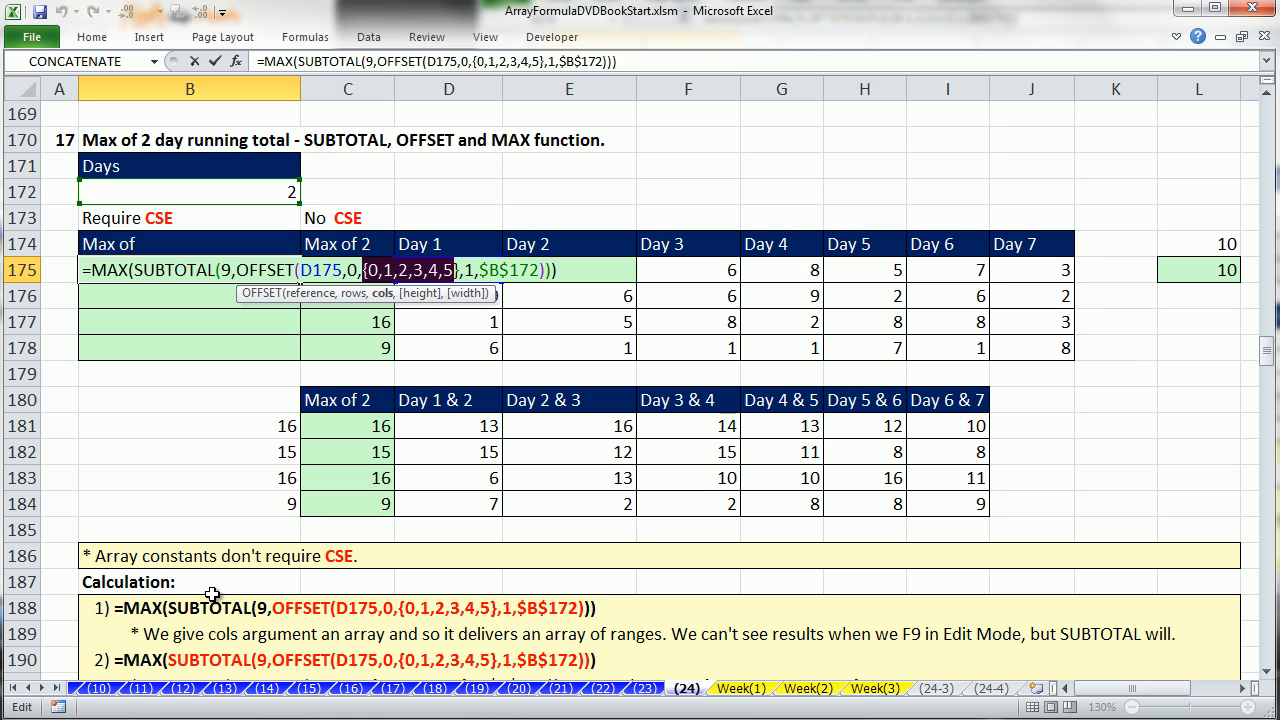
{"action": "type", "text": "in"}
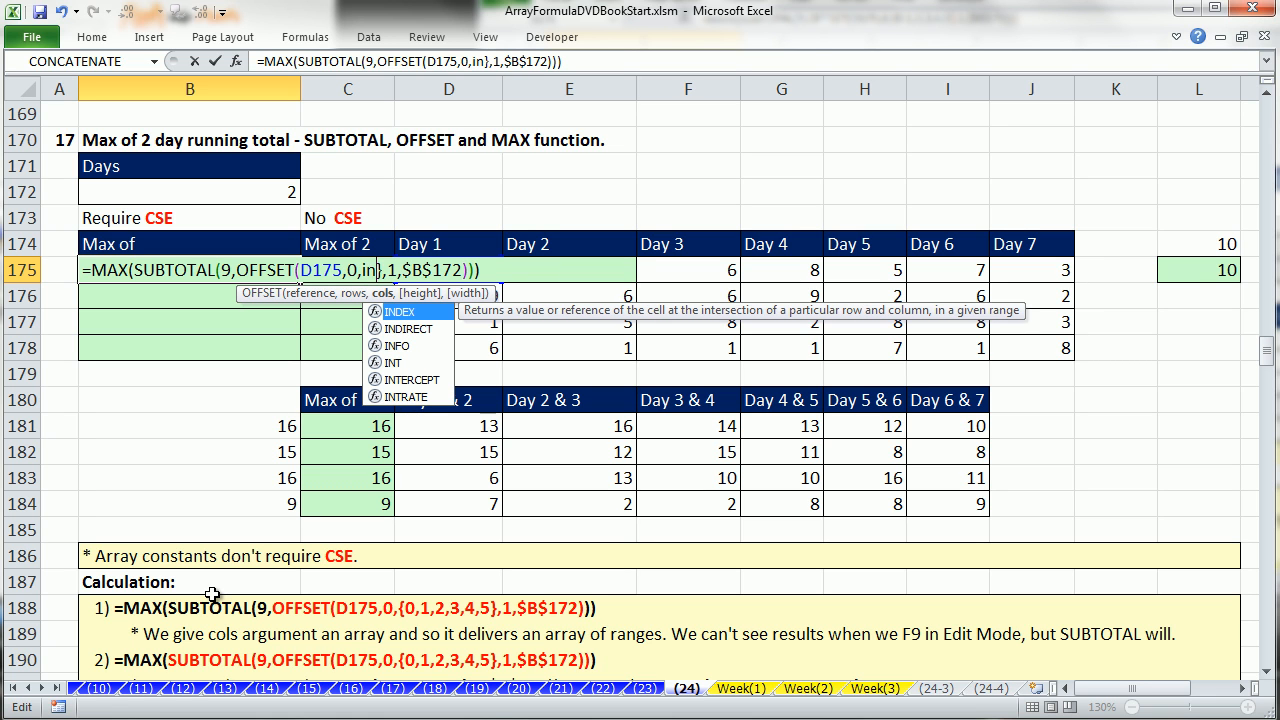
{"action": "type", "text": "di"}
{"action": "key", "text": "Tab"}
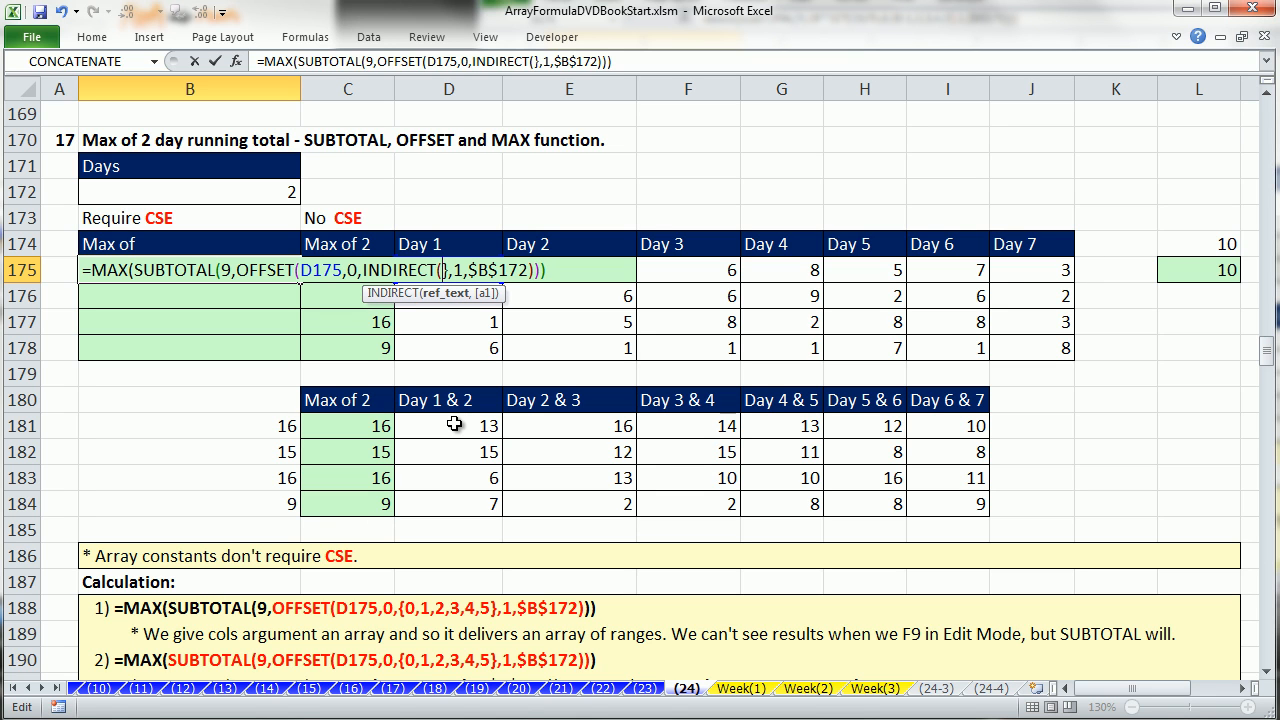
{"action": "type", "text": "\"1"}
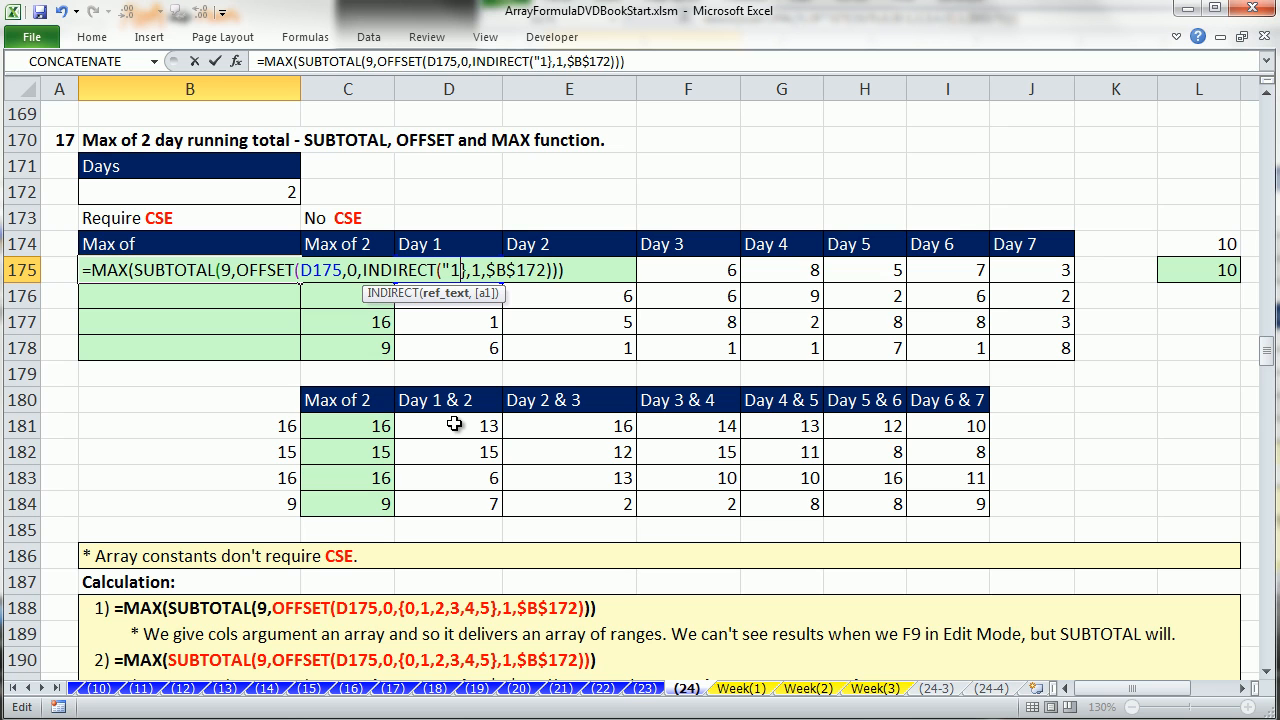
{"action": "type", "text": ":"}
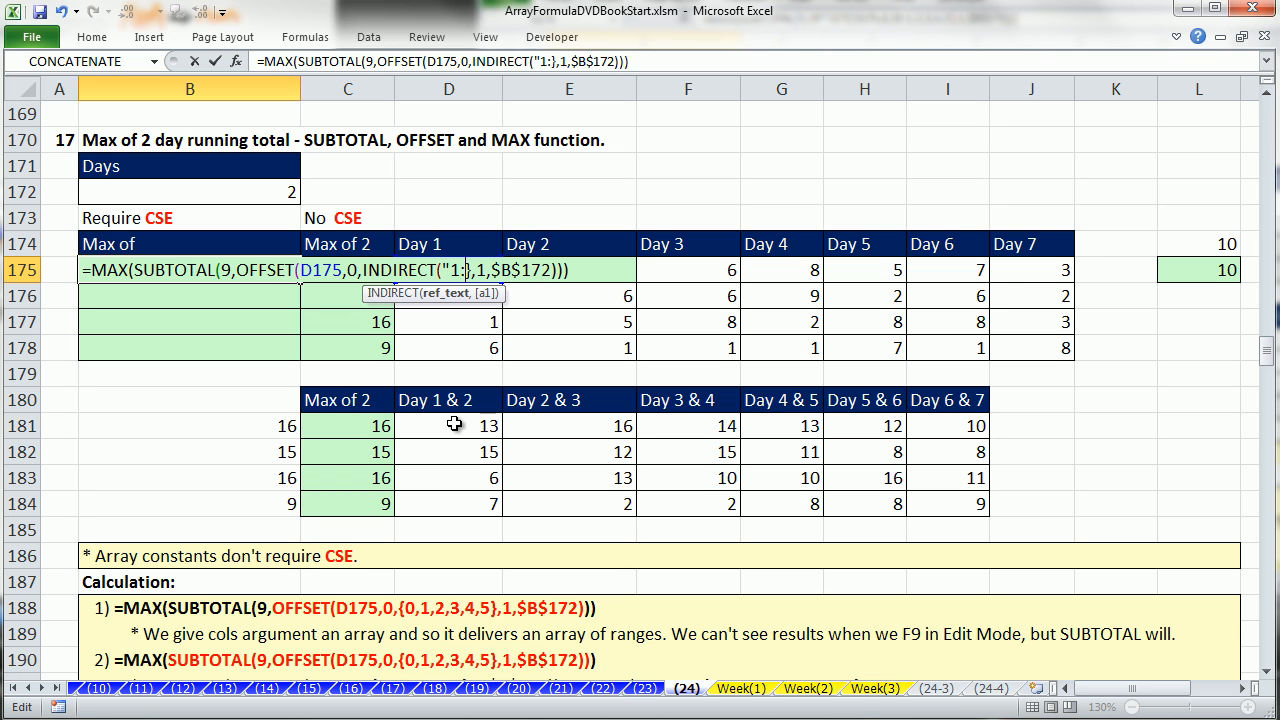
{"action": "type", "text": "\""}
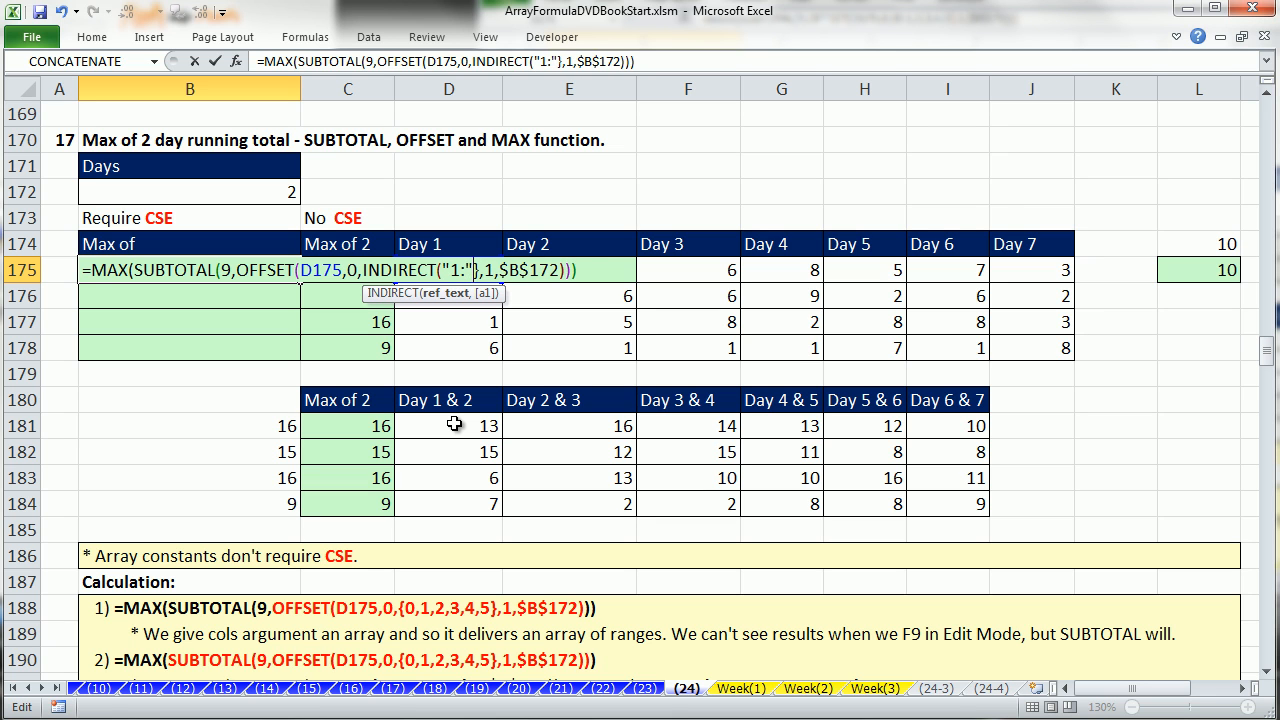
Join COLUMNS(D175:J175) to the INDIRECT's reference text in B175, close the functions, and remove the leftover closing brace.
{"action": "type", "text": "&colum"}
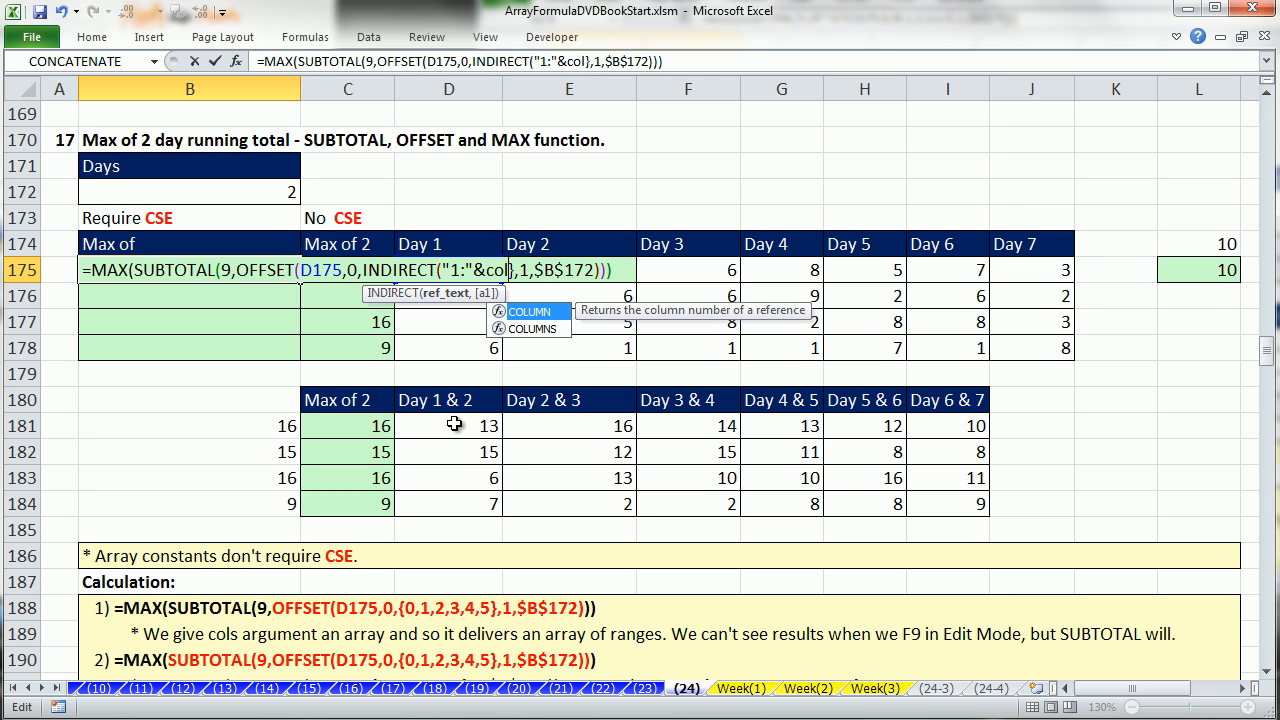
{"action": "type", "text": "ns"}
{"action": "key", "text": "Tab"}
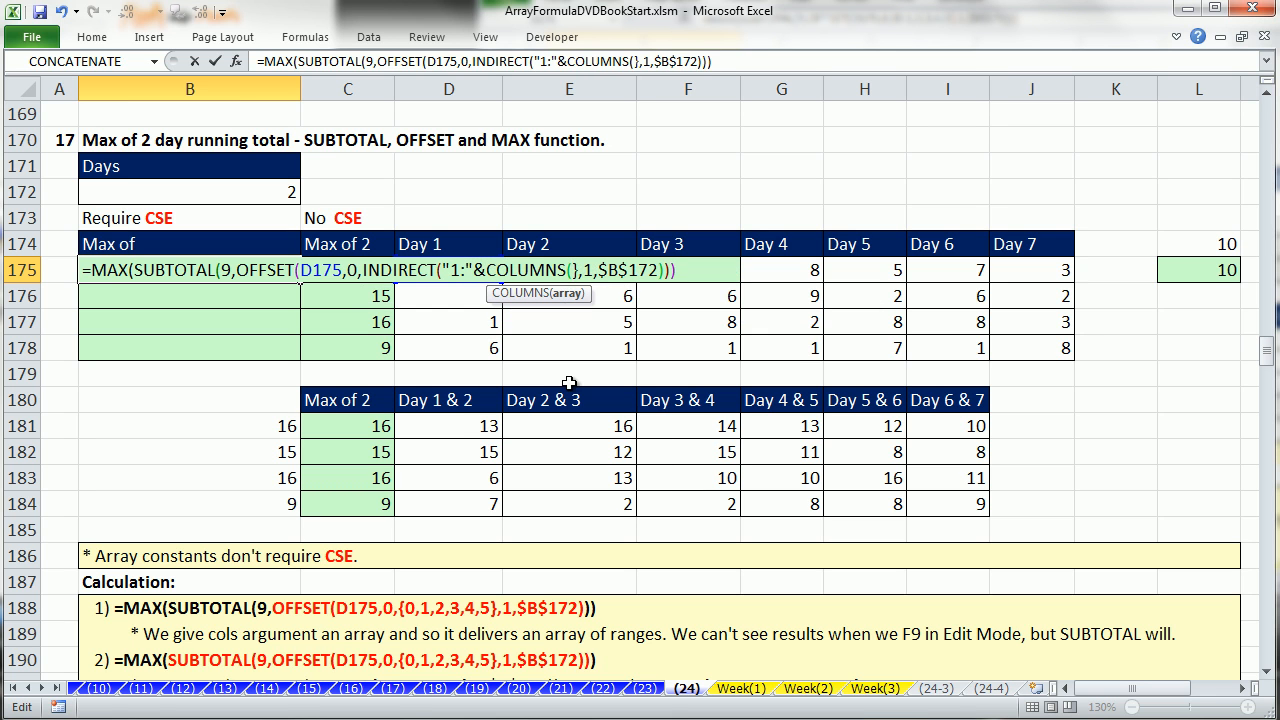
{"action": "left_click_drag", "start_coordinate": [1045, 269], "coordinate": [465, 266]}
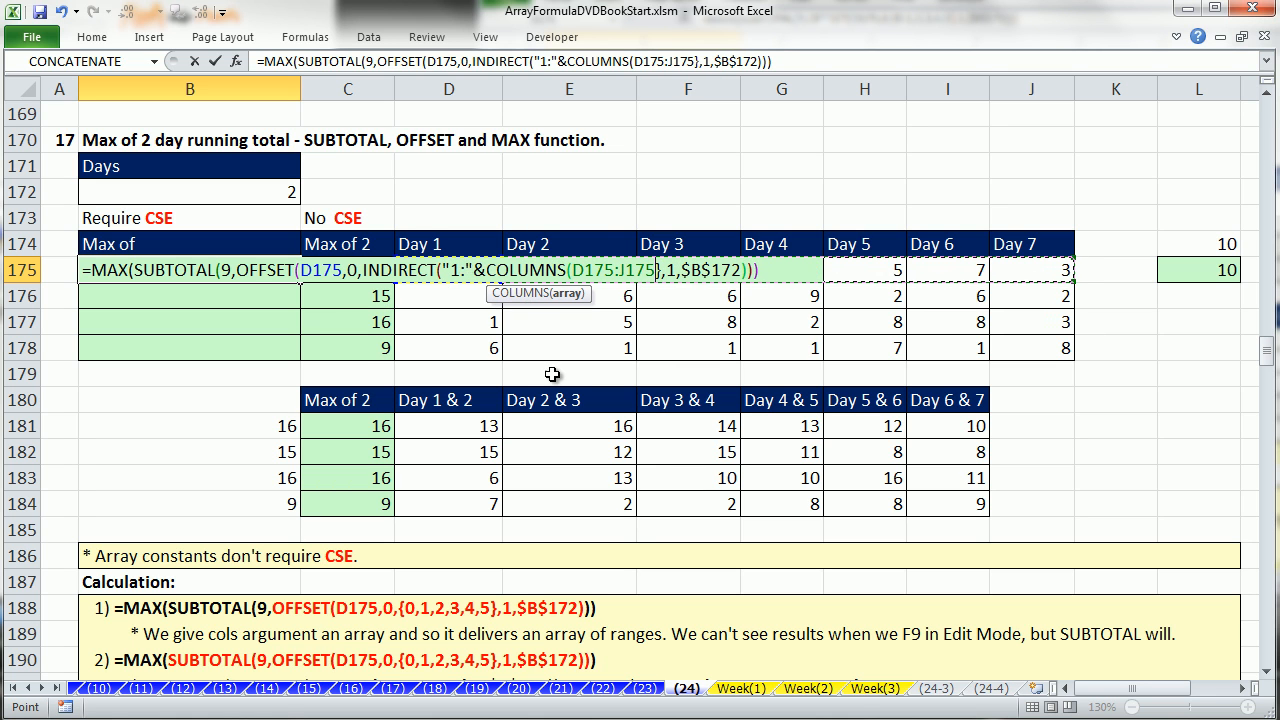
{"action": "type", "text": ")"}
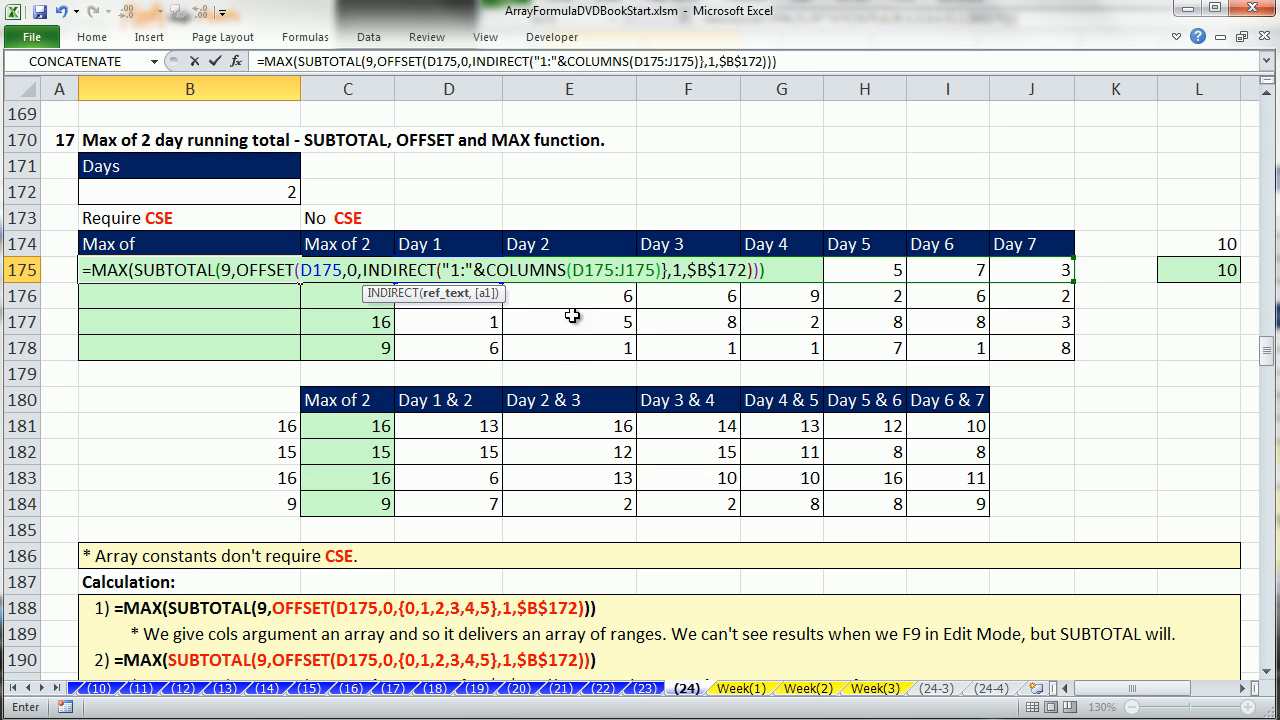
{"action": "key", "text": "F2"}
{"action": "type", "text": ")"}
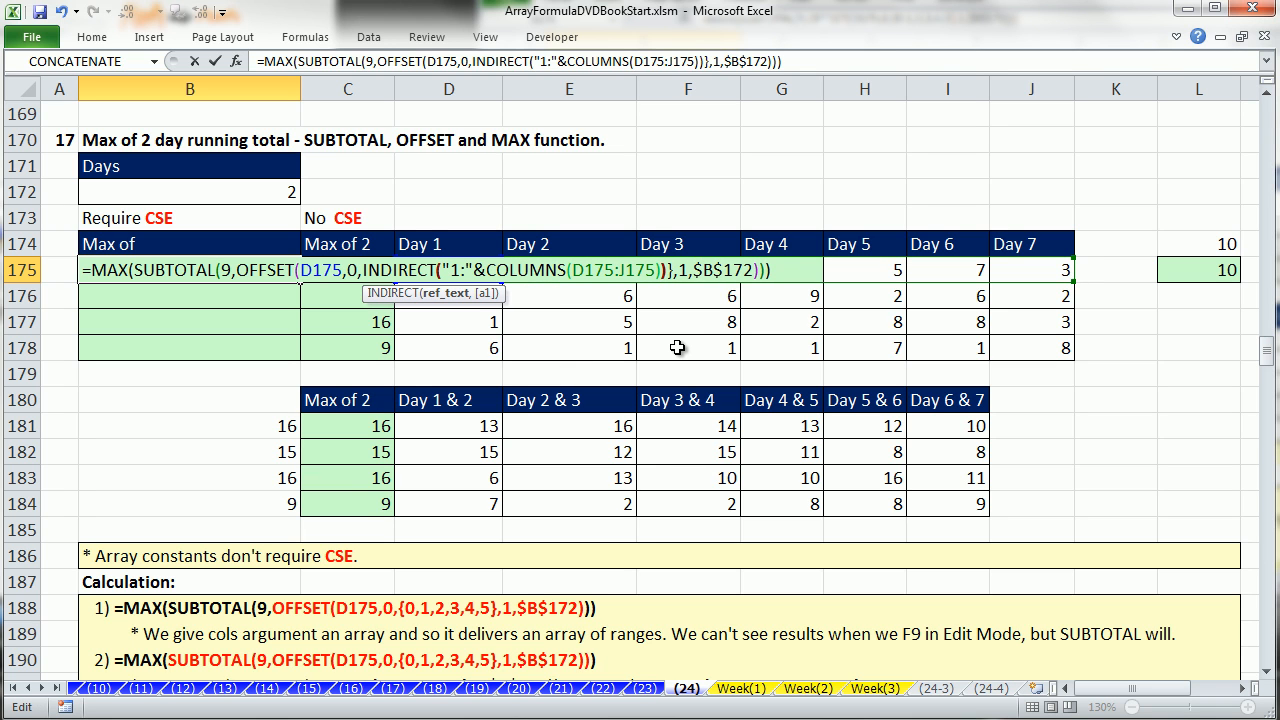
{"action": "key", "text": "BackSpace"}
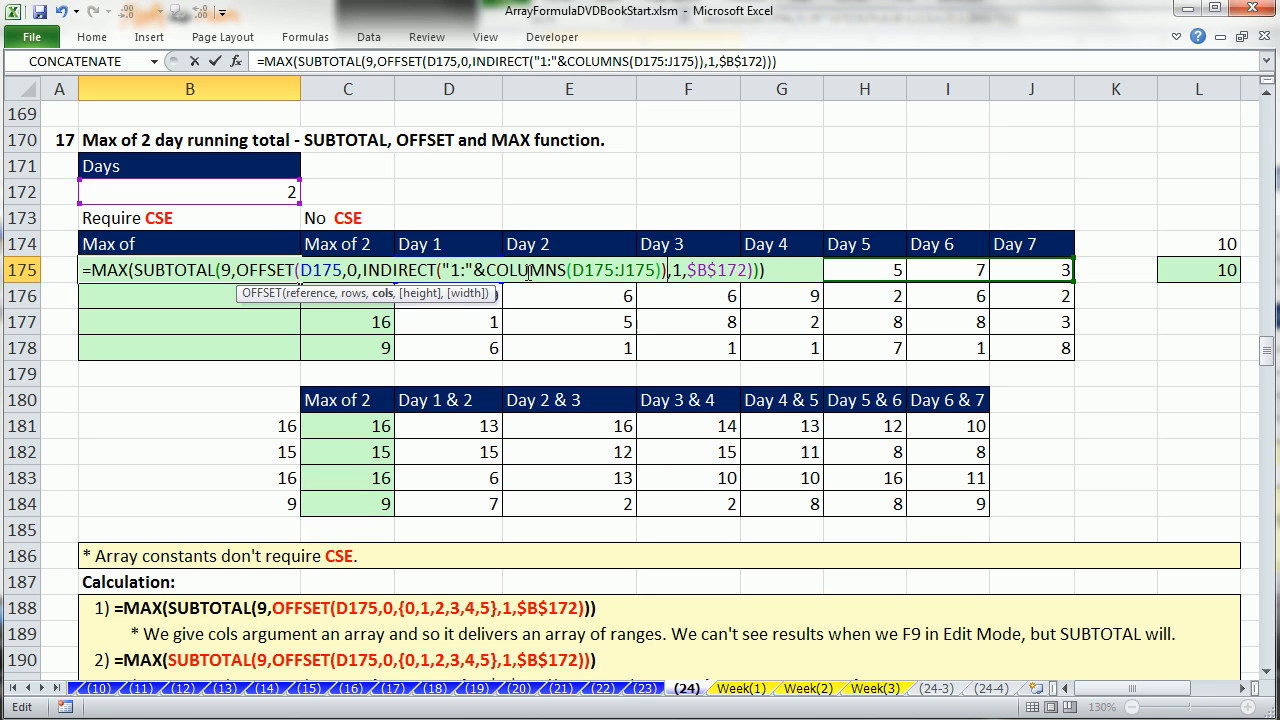
Evaluate the INDIRECT's reference text "1:"&COLUMNS(D175:J175) in place in B175 and restore it.
{"action": "left_click", "coordinate": [443, 270]}
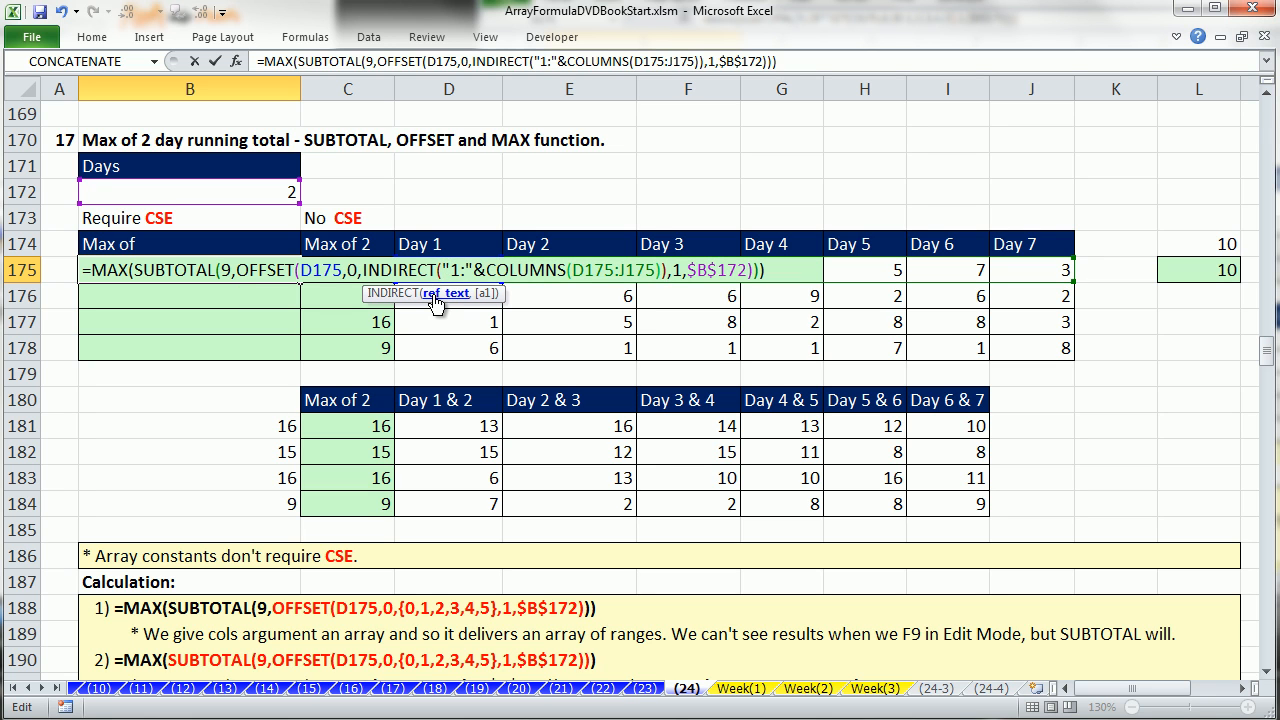
{"action": "left_click", "coordinate": [441, 294]}
{"action": "key", "text": "F9"}
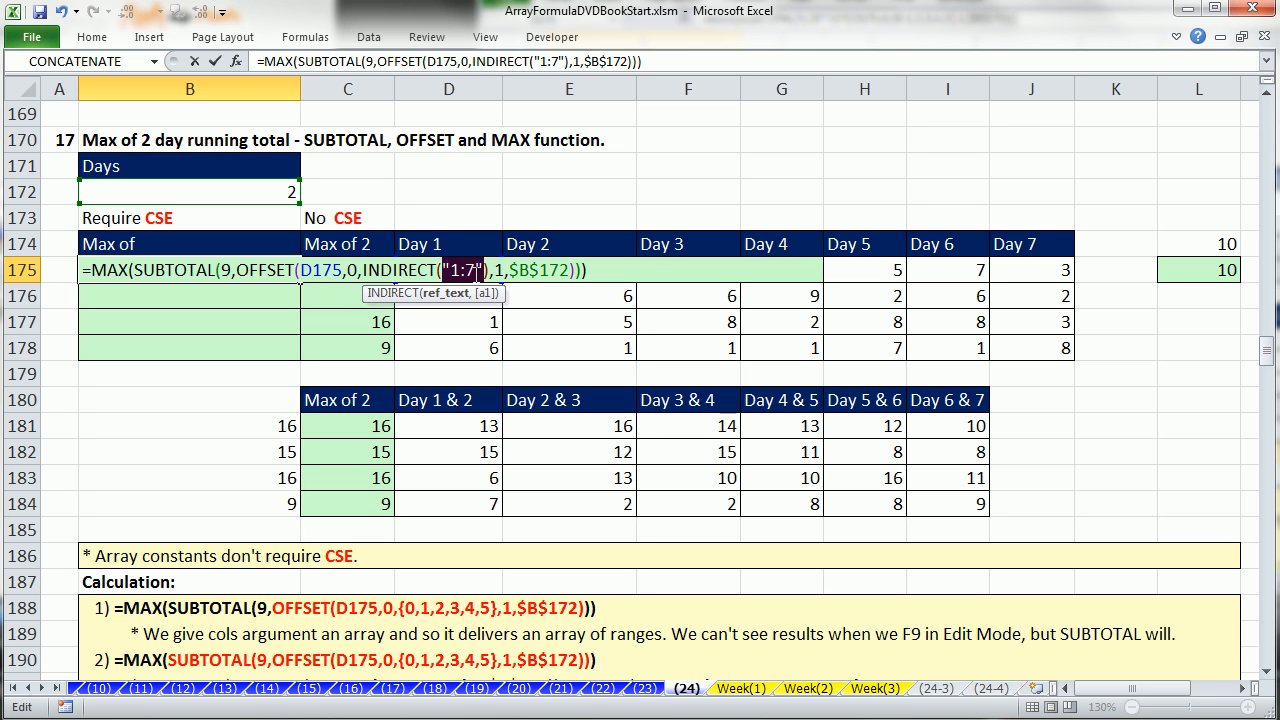
{"action": "key", "text": "ctrl+z"}
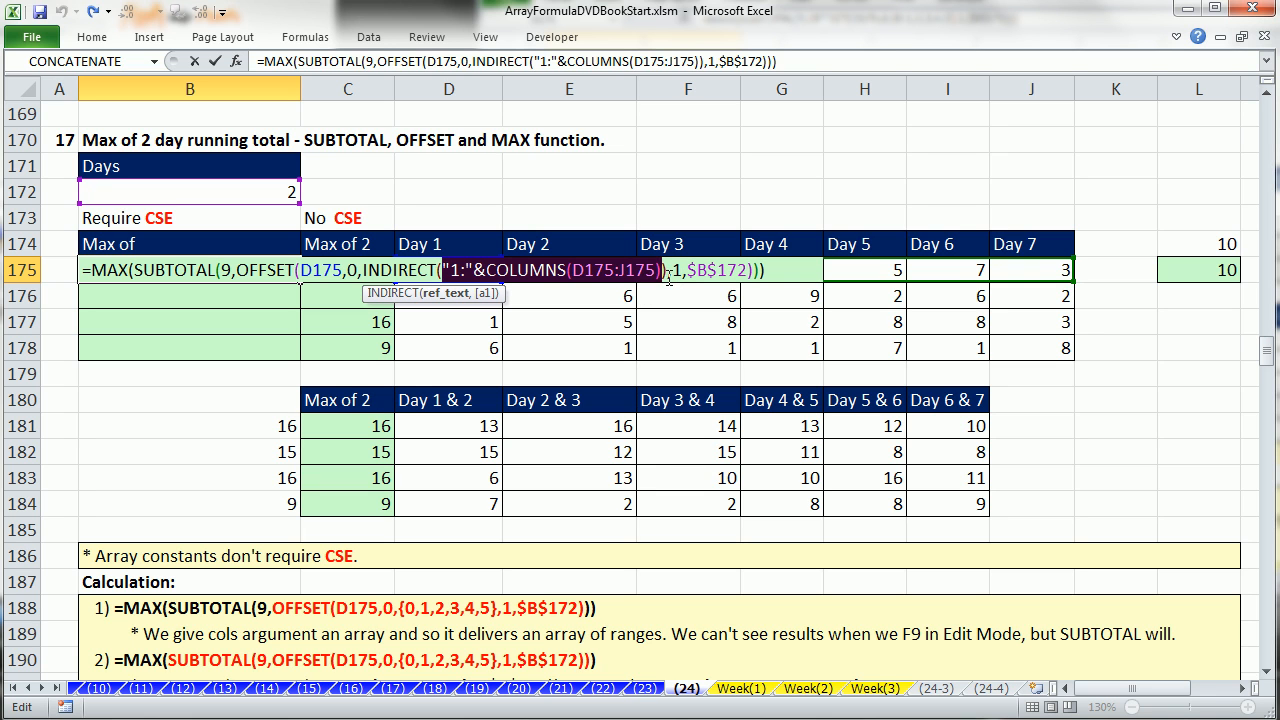
Subtract the absolute reference $B$172 from COLUMNS(D175:J175) in B175, and evaluate the reference text in place before restoring it.
{"action": "left_click", "coordinate": [667, 277]}
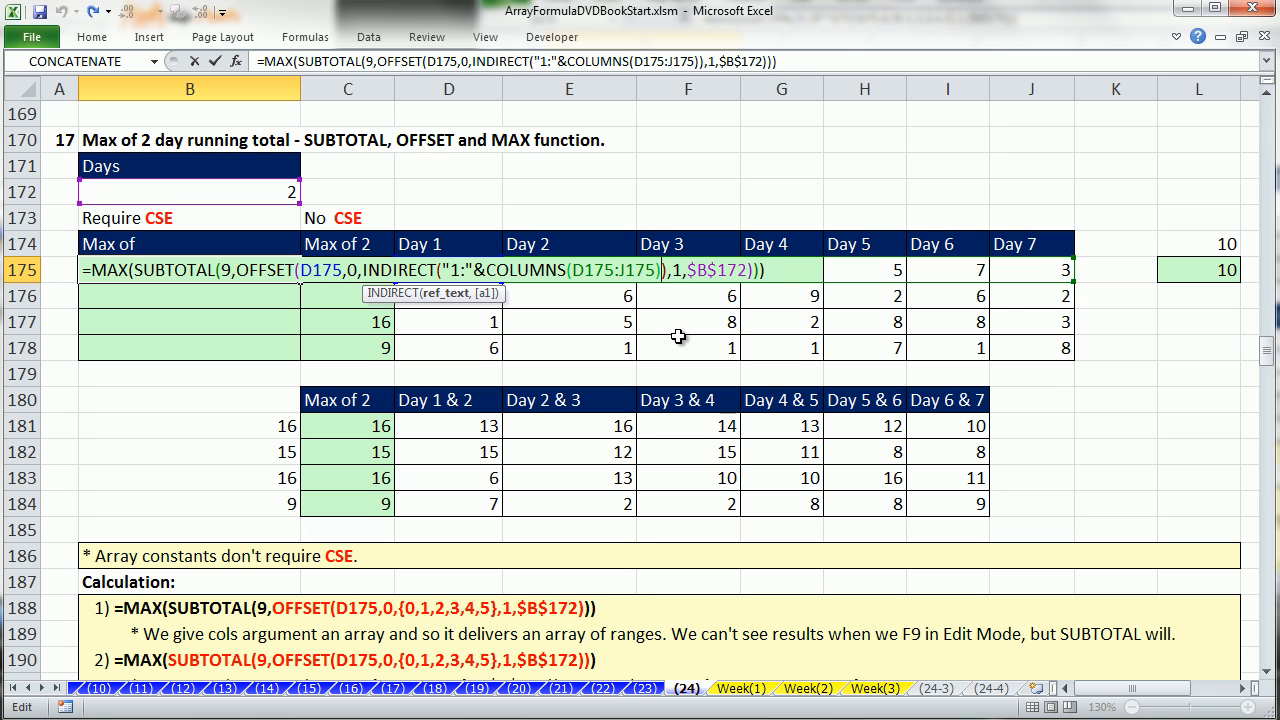
{"action": "type", "text": "-"}
{"action": "left_click", "coordinate": [248, 190]}
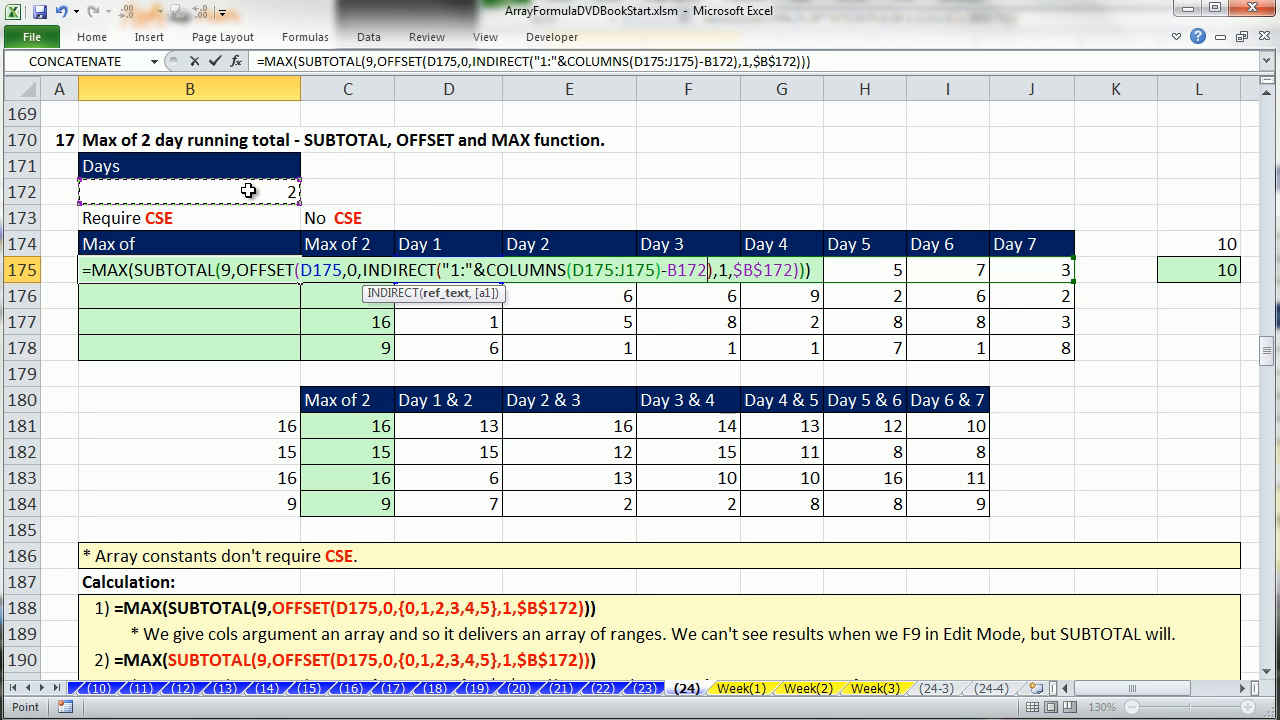
{"action": "key", "text": "F4"}
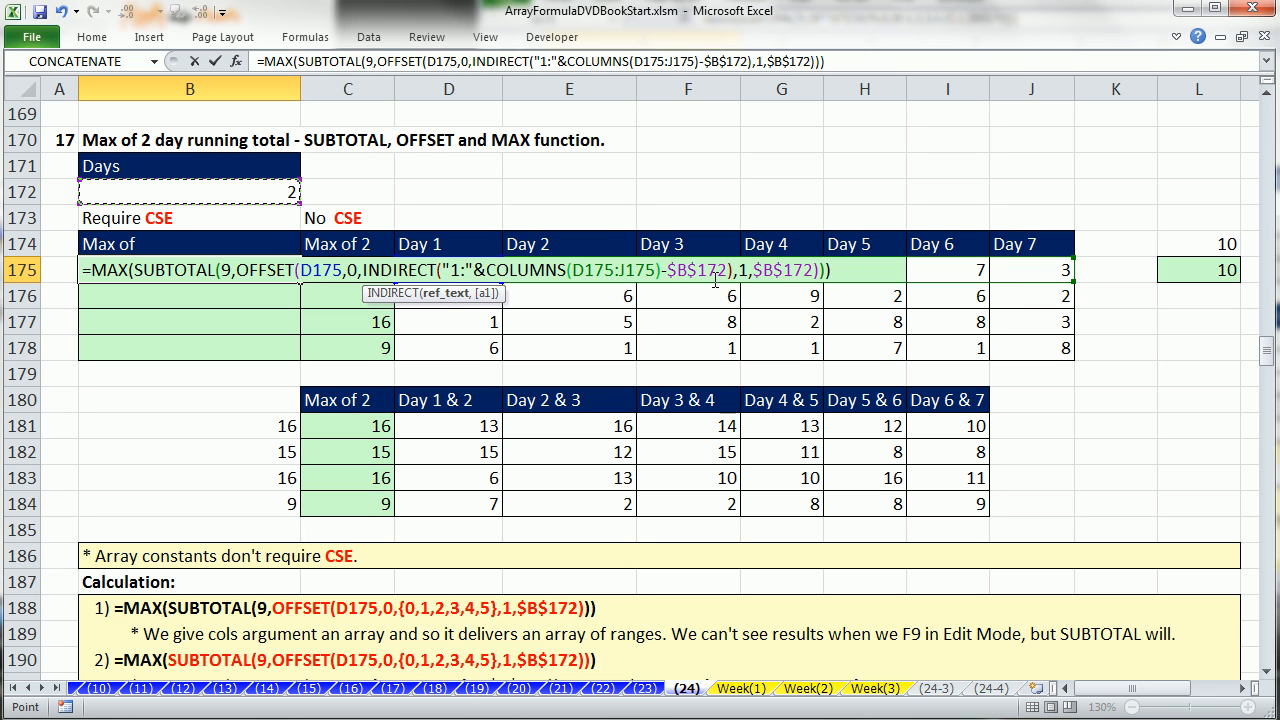
{"action": "left_click", "coordinate": [445, 294]}
{"action": "key", "text": "F9"}
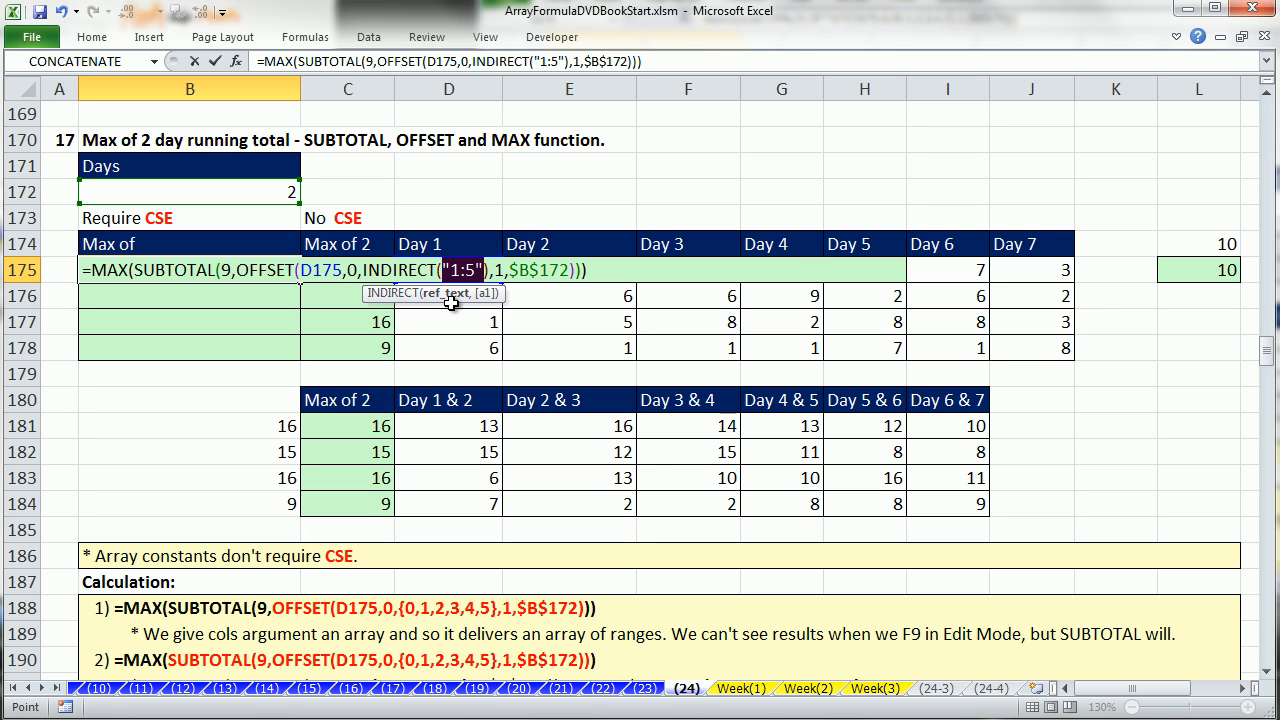
{"action": "key", "text": "ctrl+z"}
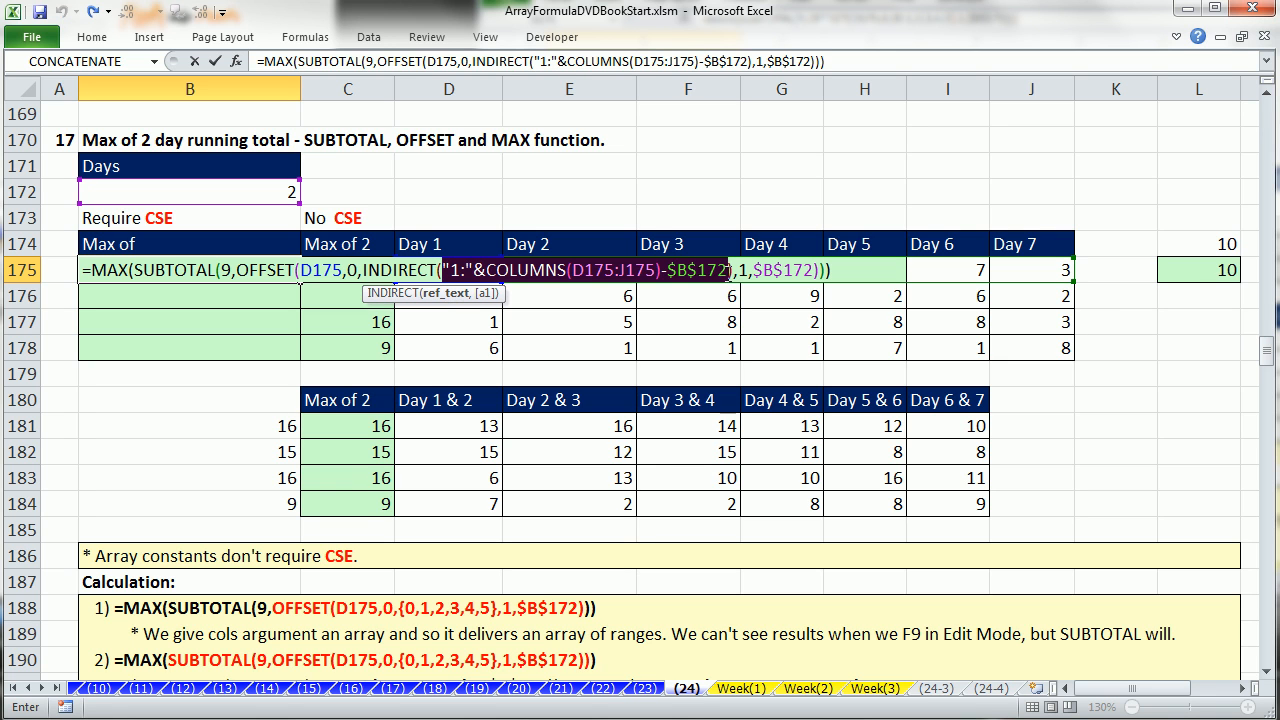
Add +1 after $B$172 in the INDIRECT's reference text, and try to evaluate the OFFSET's whole columns argument in place.
{"action": "left_click", "coordinate": [729, 270]}
{"action": "type", "text": "+1"}
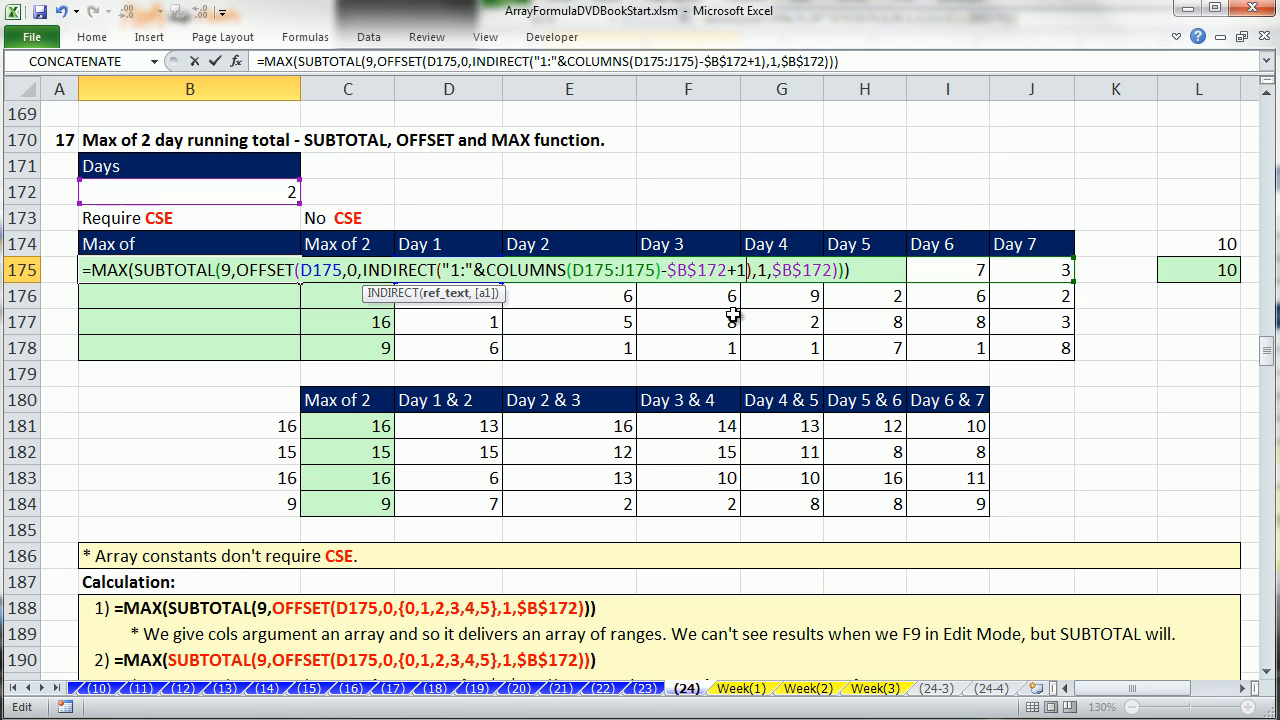
{"action": "left_click", "coordinate": [364, 268]}
{"action": "left_click", "coordinate": [385, 294]}
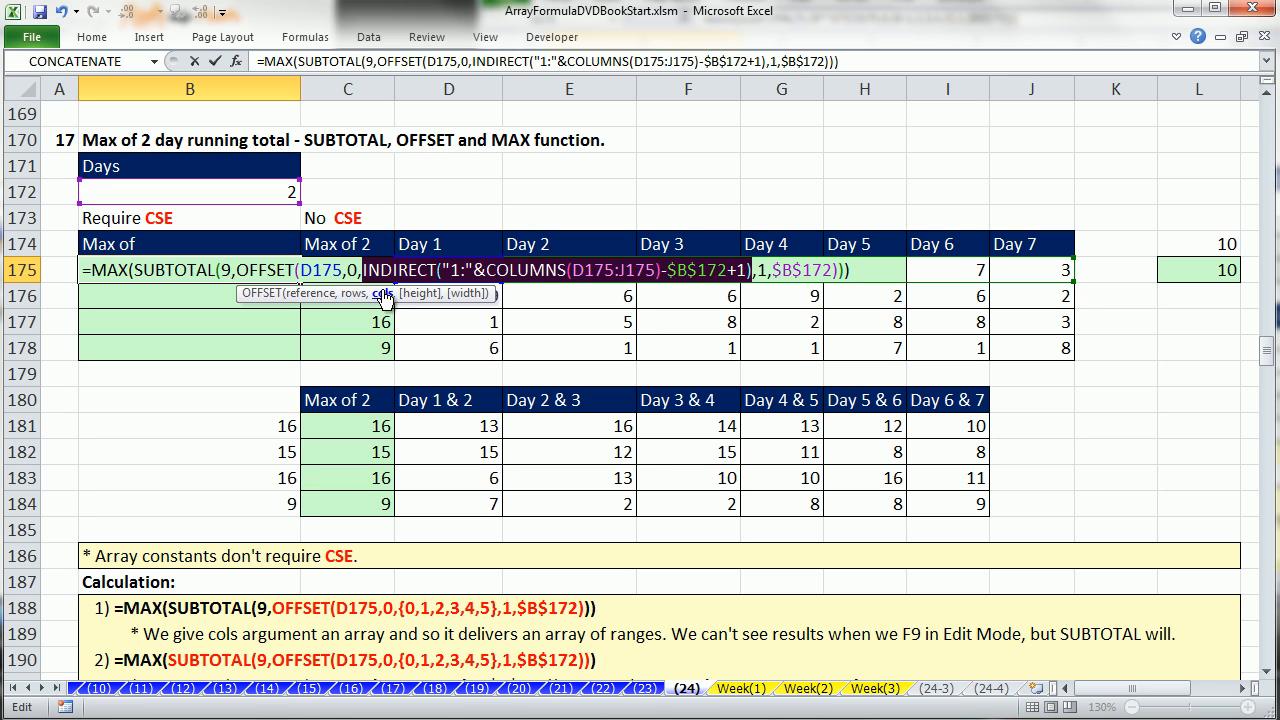
{"action": "key", "text": "F9"}
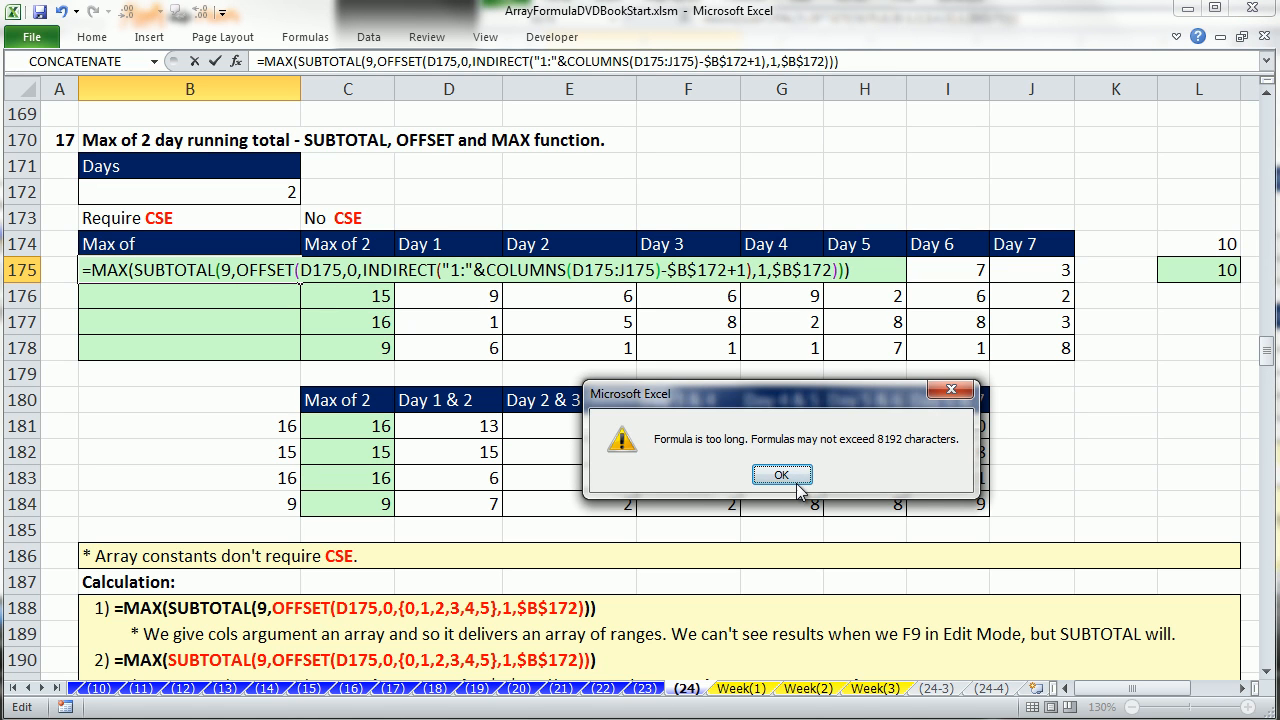
{"action": "left_click", "coordinate": [797, 484]}
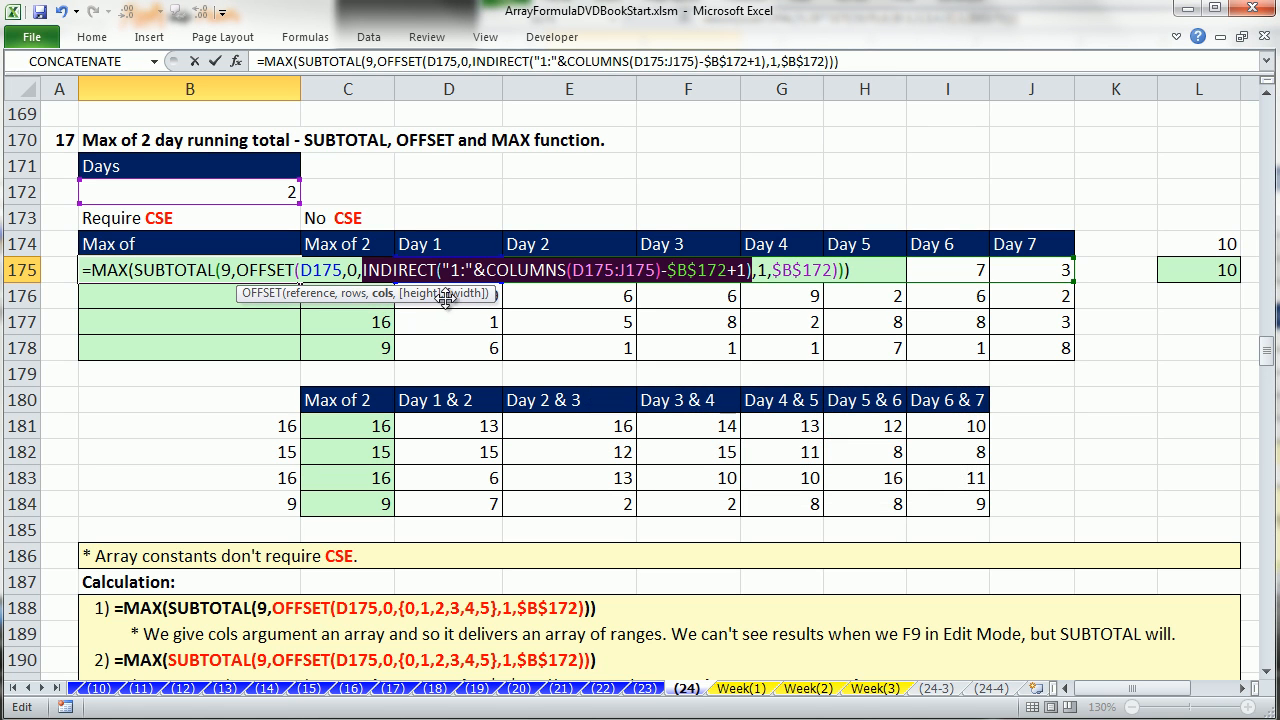
Evaluate only the INDIRECT's reference text, including -$B$172+1, in place in B175 and restore it.
{"action": "left_click", "coordinate": [444, 270]}
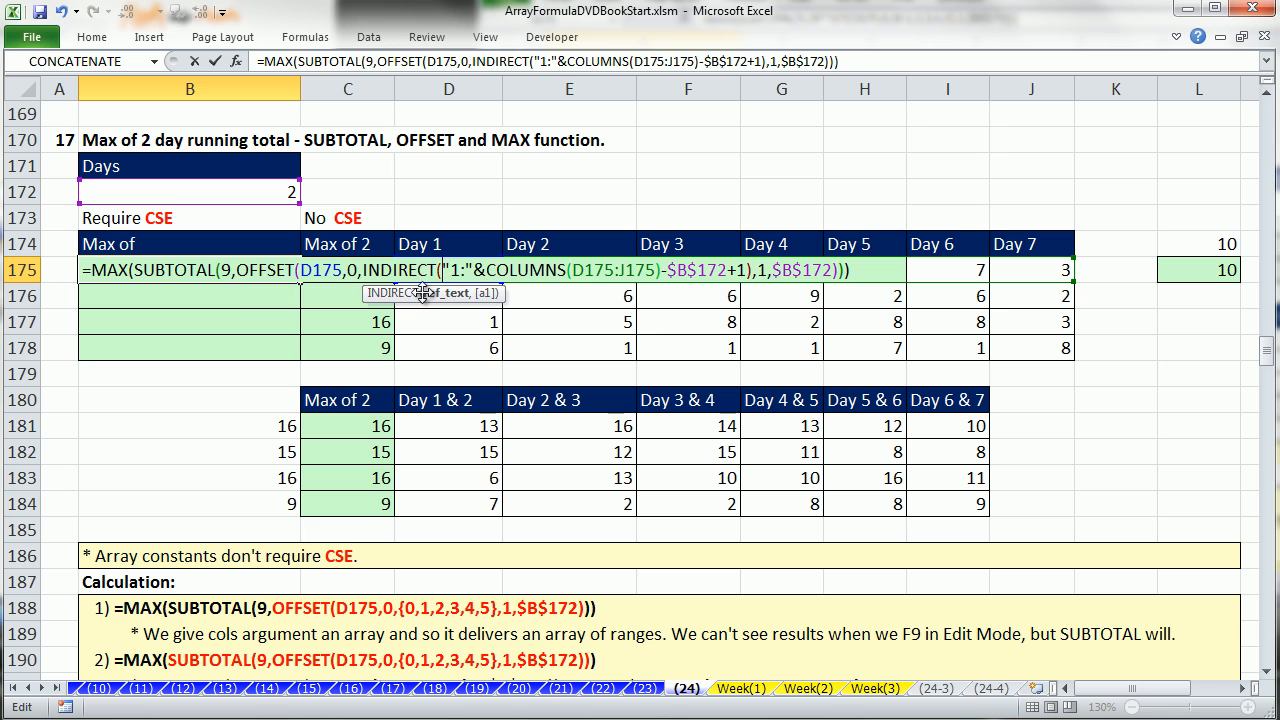
{"action": "left_click", "coordinate": [446, 293]}
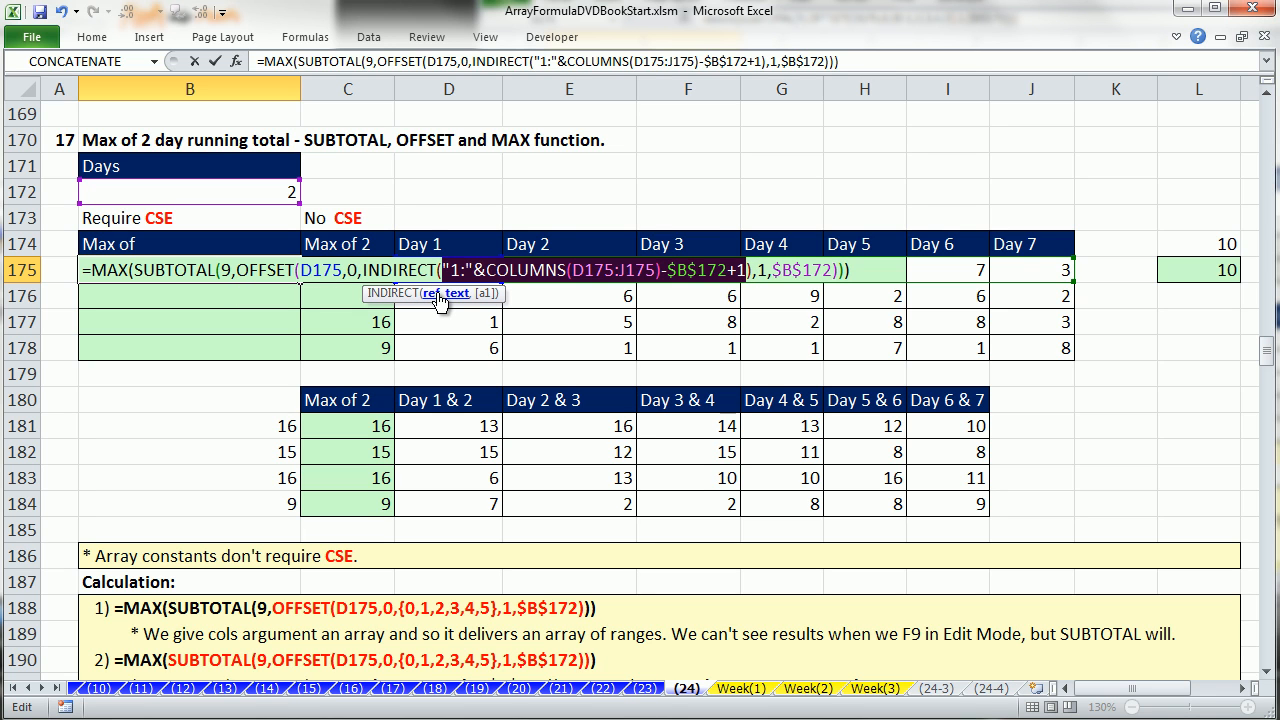
{"action": "key", "text": "F9"}
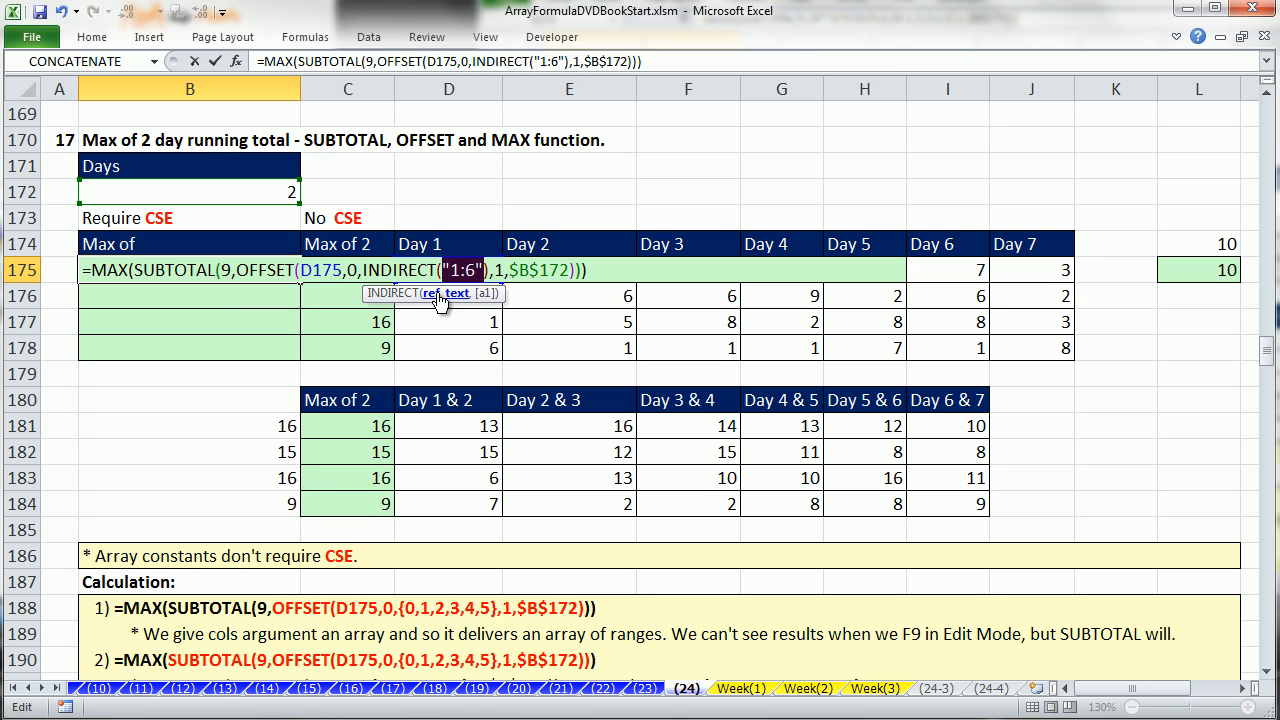
{"action": "key", "text": "ctrl+z"}
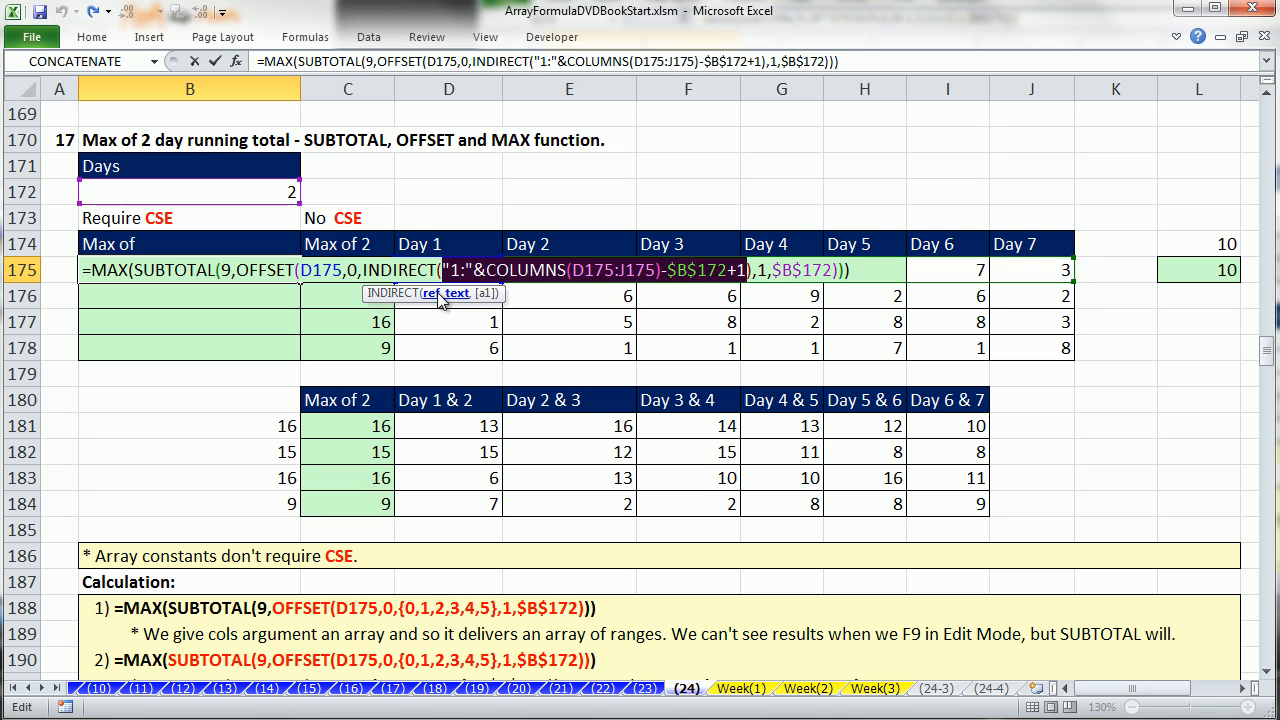
Wrap the INDIRECT in B175 in a ROW function, and evaluate the OFFSET's columns argument in place before restoring it.
{"action": "left_click", "coordinate": [366, 272]}
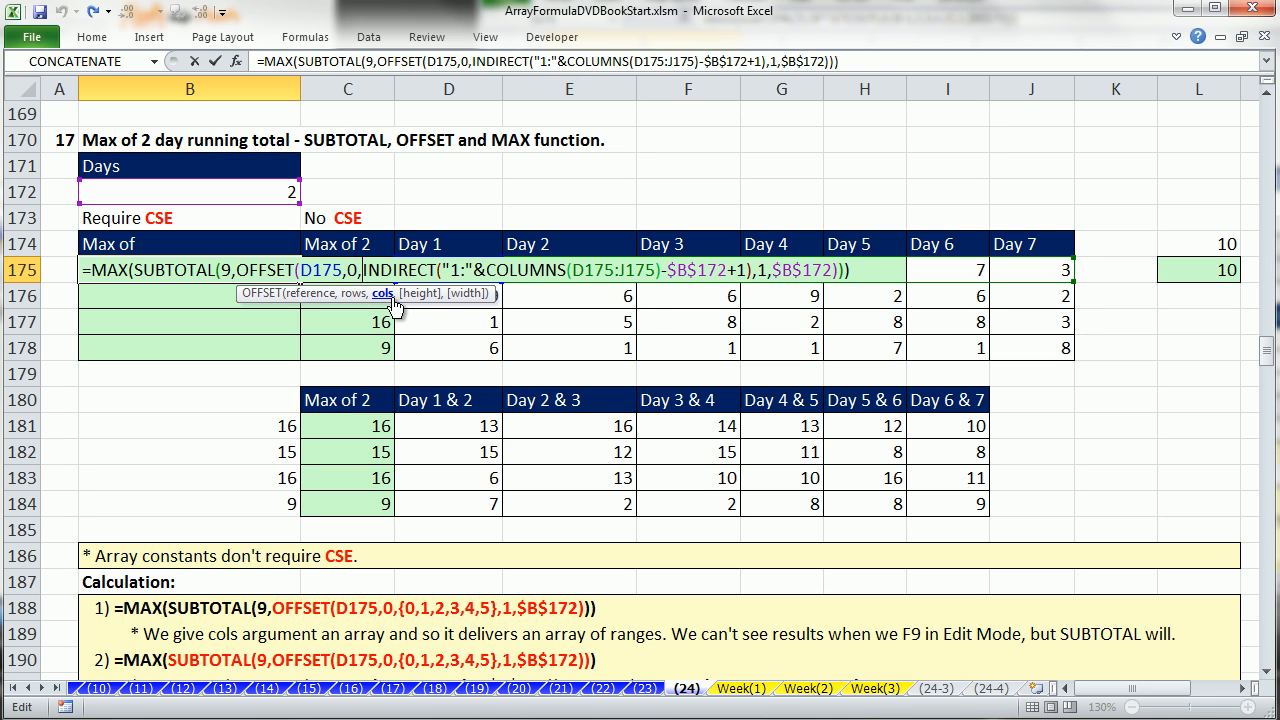
{"action": "type", "text": "row"}
{"action": "key", "text": "Tab"}
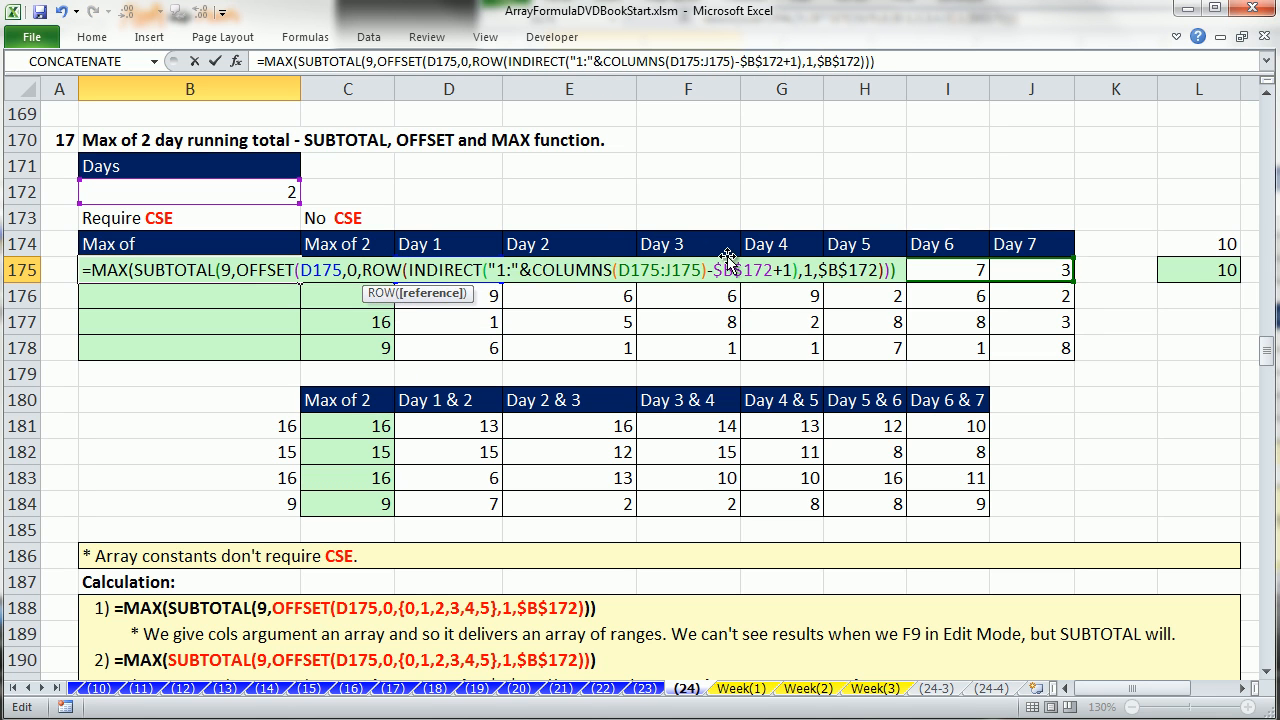
{"action": "left_click", "coordinate": [799, 270]}
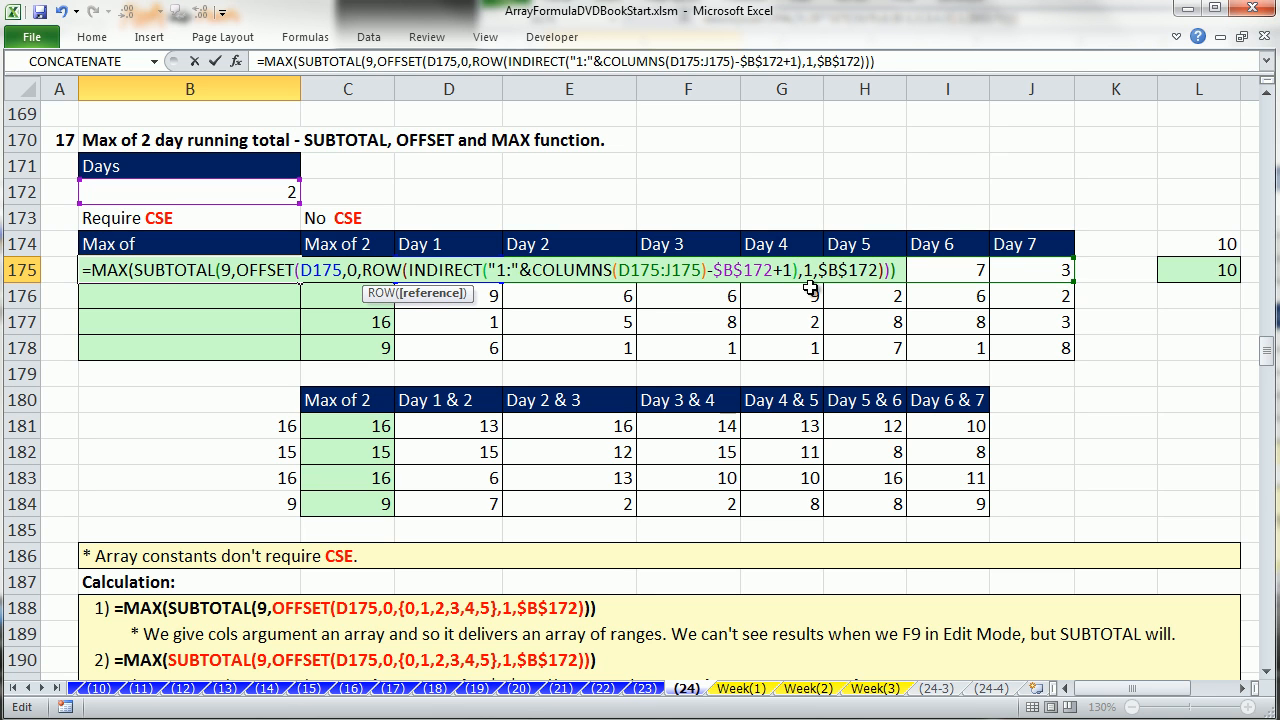
{"action": "type", "text": ")"}
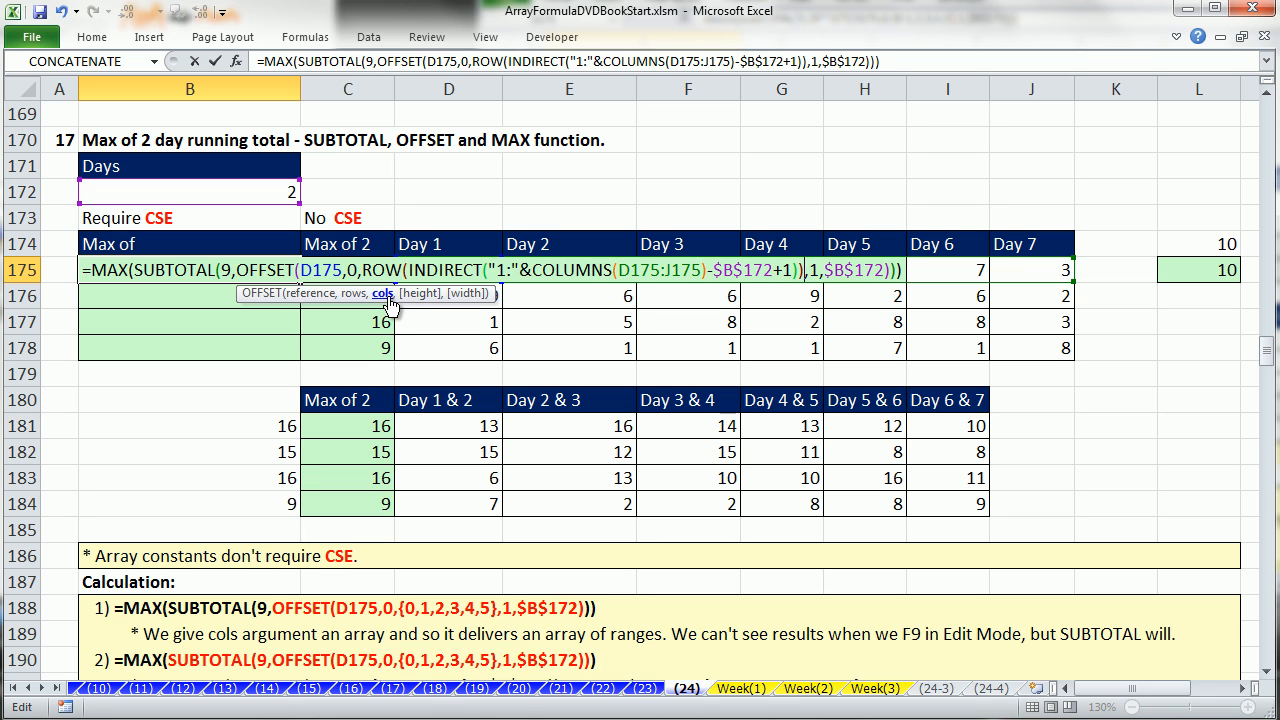
{"action": "left_click", "coordinate": [383, 293]}
{"action": "key", "text": "F9"}
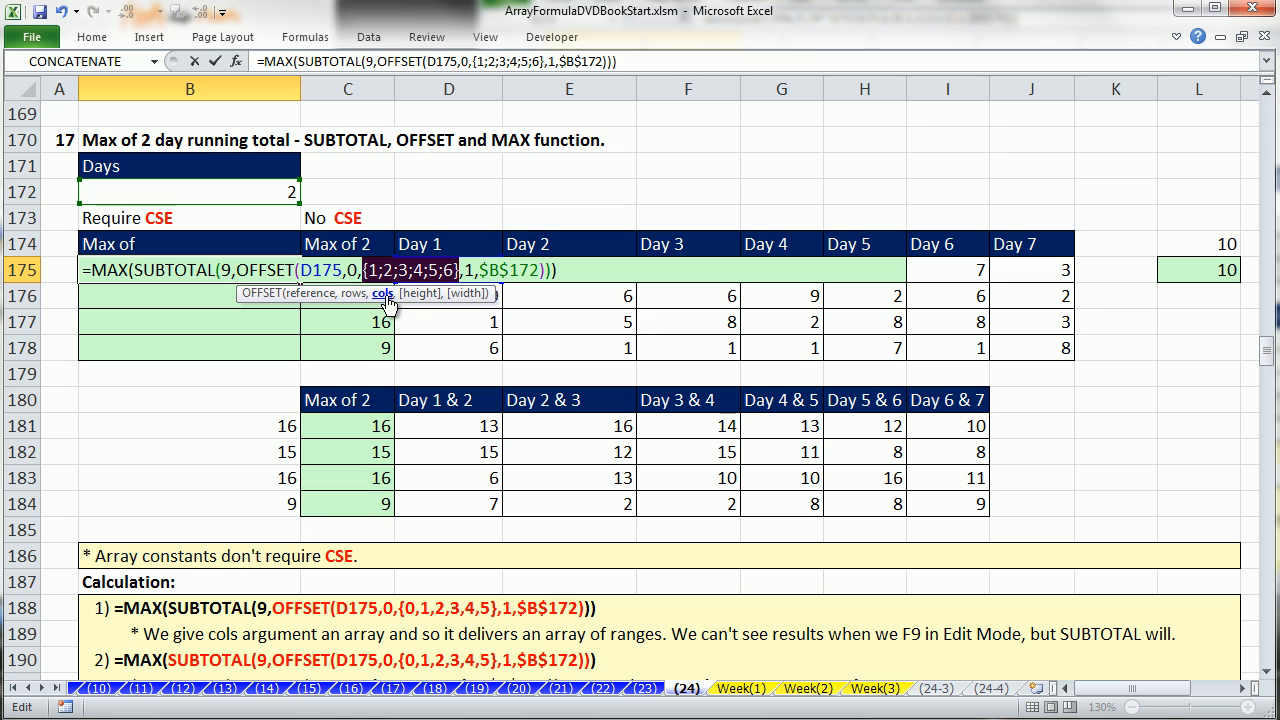
{"action": "key", "text": "ctrl+z"}
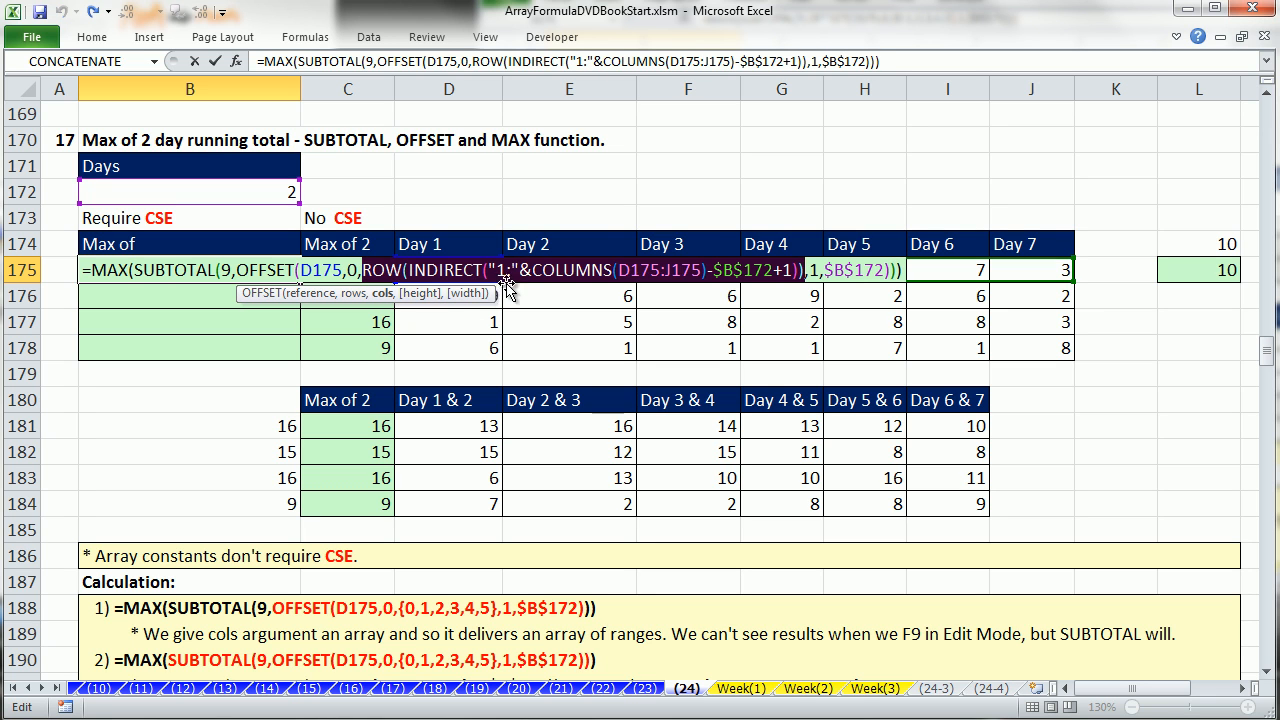
Append -1 after the ROW function in B175's OFFSET columns argument, and evaluate that argument in place before restoring it.
{"action": "left_click", "coordinate": [806, 272]}
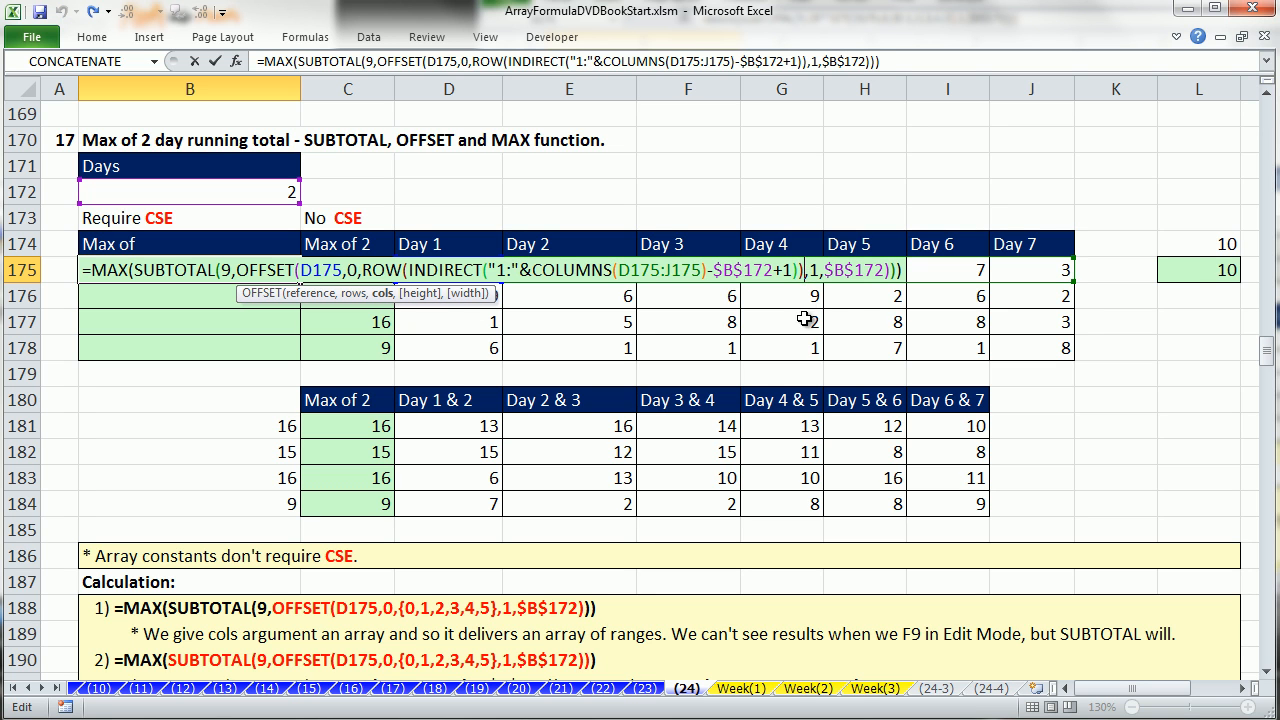
{"action": "type", "text": "-1"}
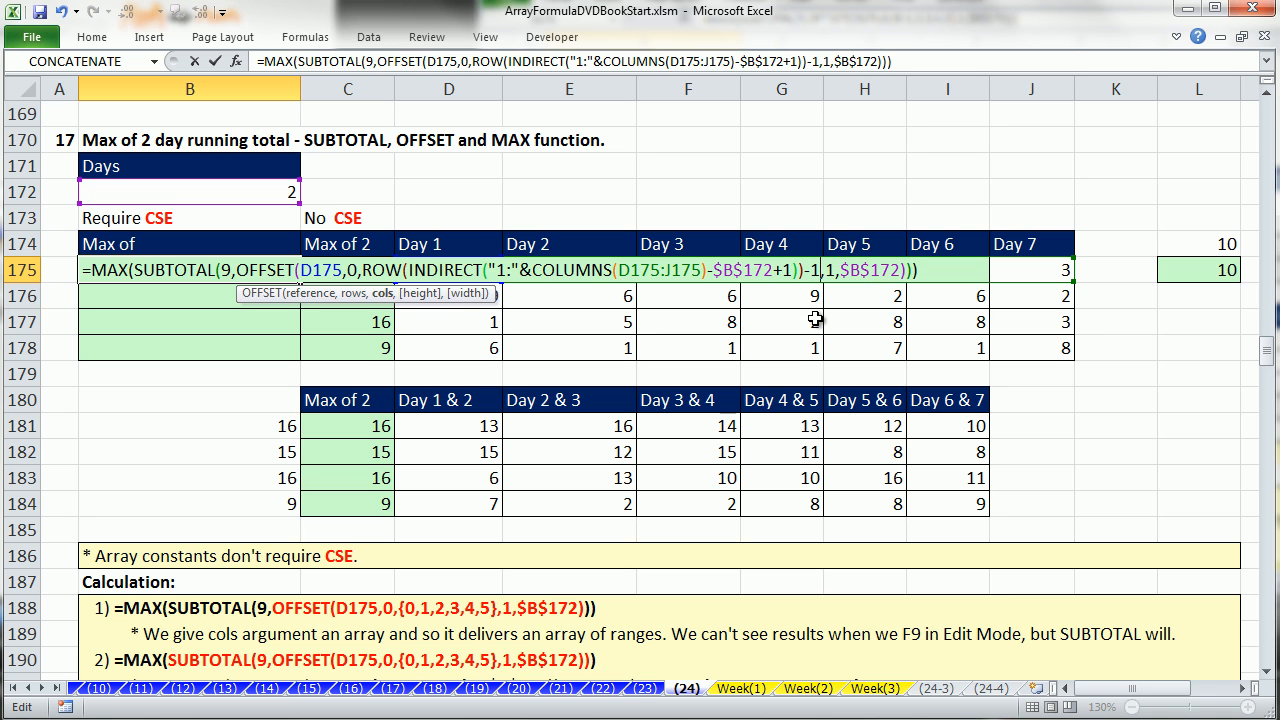
{"action": "left_click", "coordinate": [383, 296]}
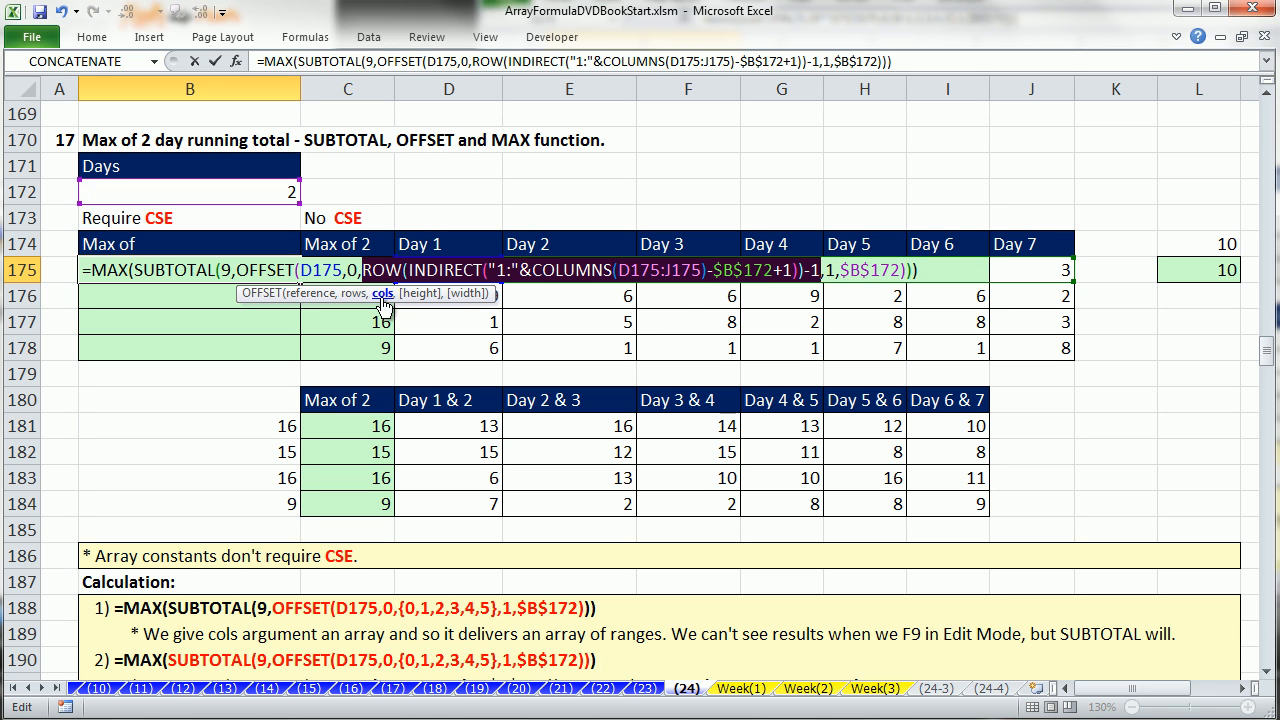
{"action": "key", "text": "F9"}
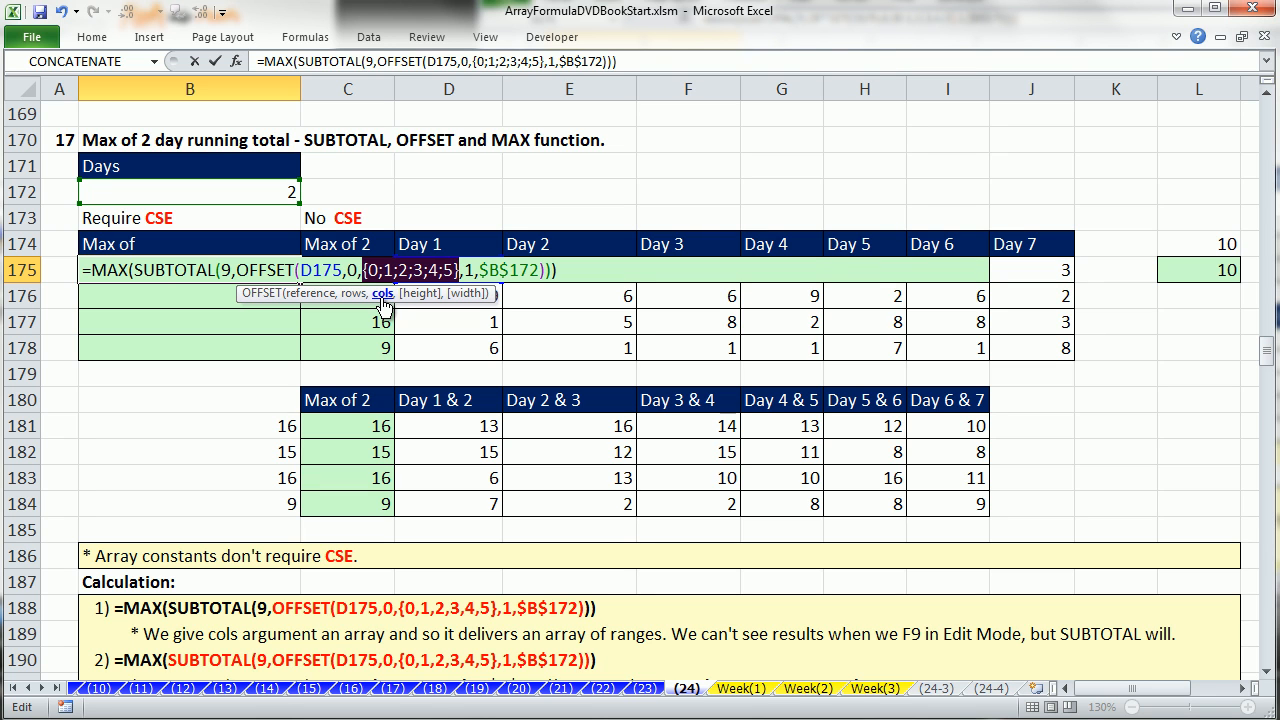
{"action": "key", "text": "ctrl+z"}
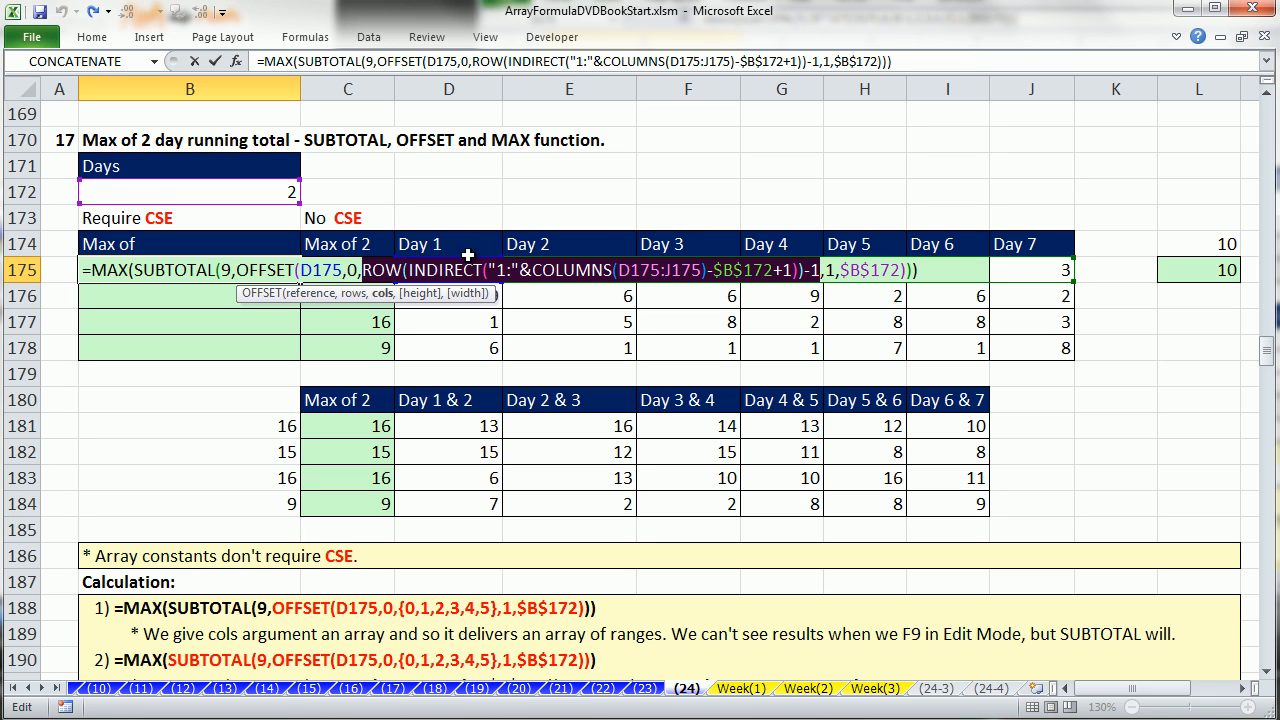
Enter the B175 formula as a CSE array formula and fill it down through B178.
{"action": "left_click", "coordinate": [814, 273]}
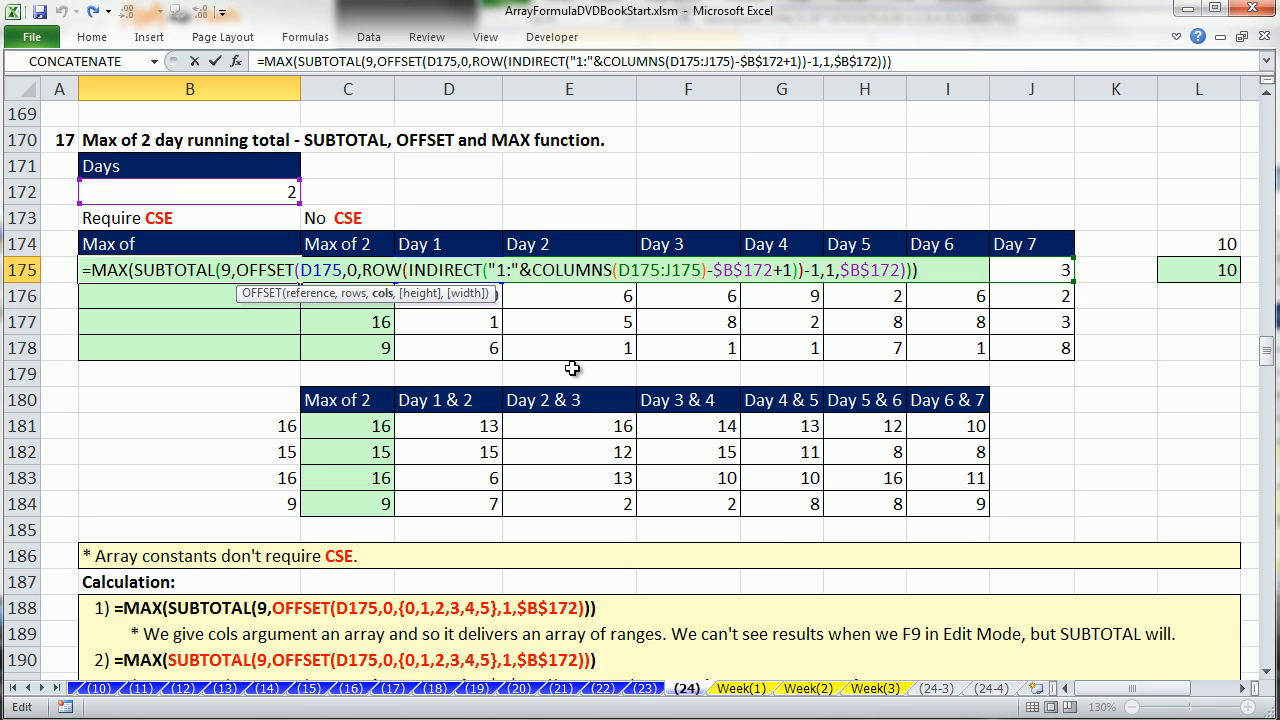
{"action": "key", "text": "ctrl+shift+Return"}
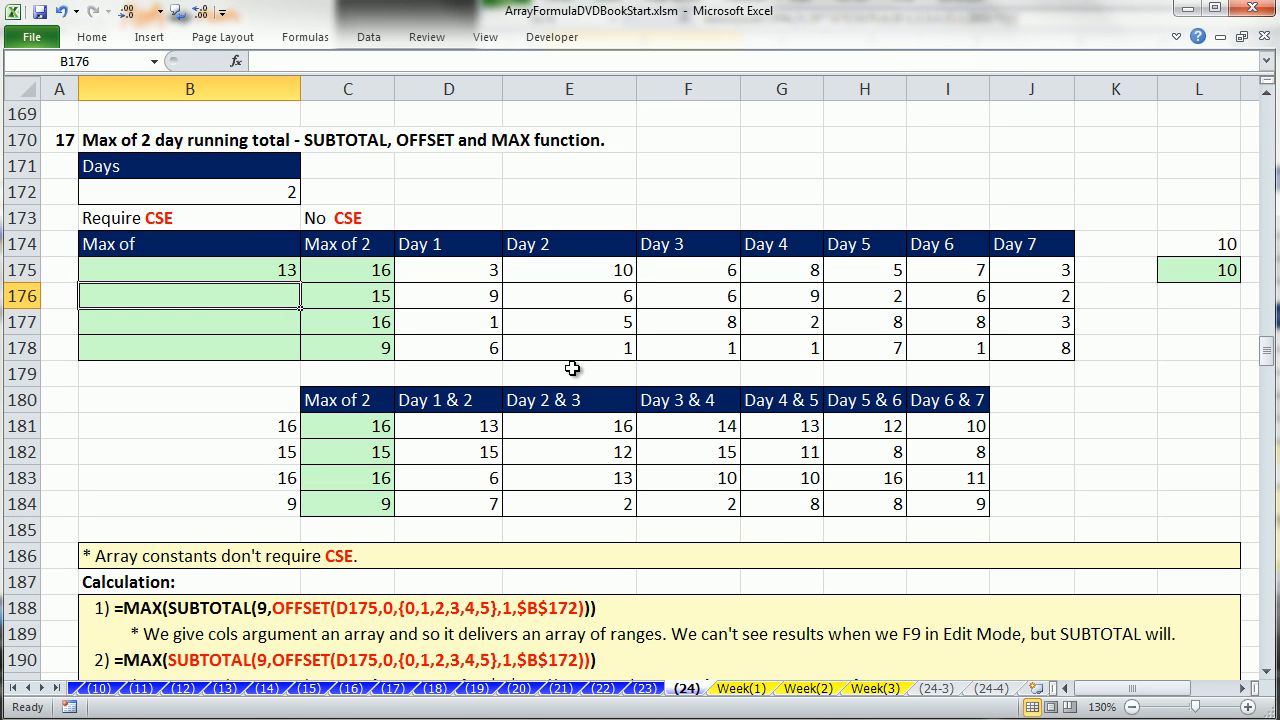
{"action": "double_click", "coordinate": [265, 265]}
{"action": "key", "text": "ctrl+shift+Return"}
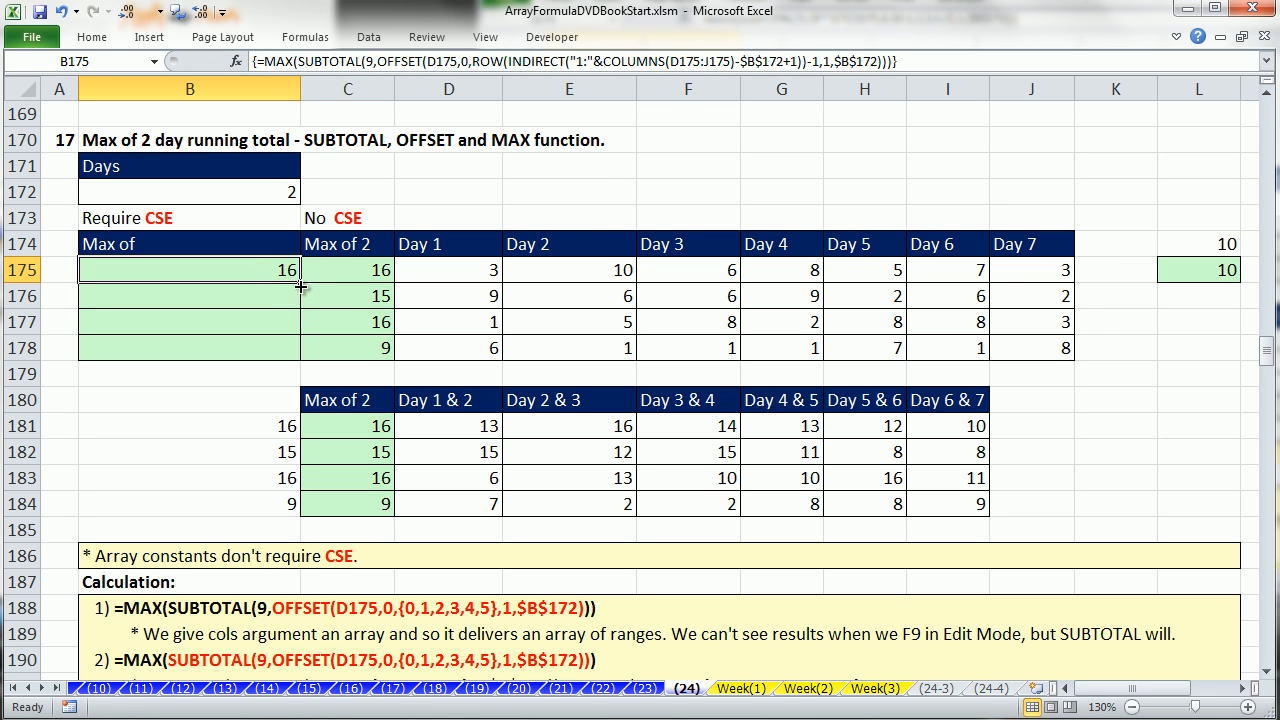
{"action": "left_click_drag", "start_coordinate": [300, 285], "coordinate": [306, 364]}
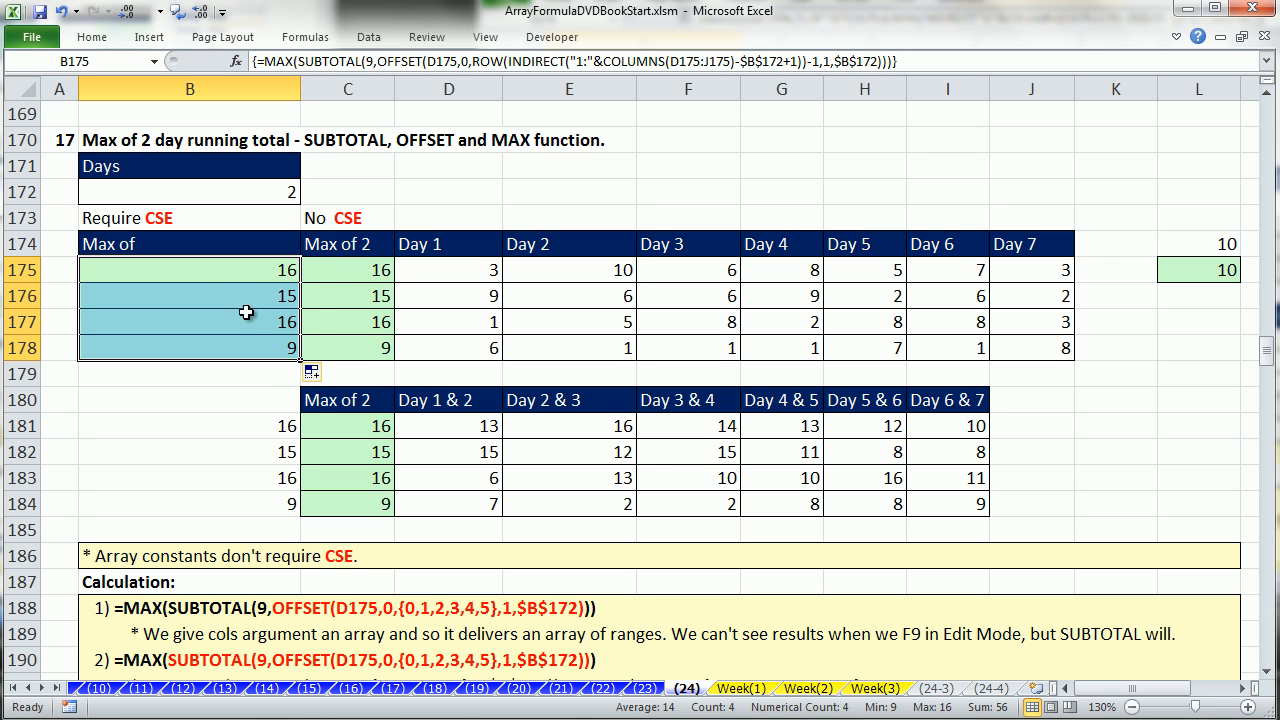
Compare the array constant formula in C175 with the dynamic ROW and INDIRECT formula in B175, leaving both unchanged.
{"action": "left_click", "coordinate": [352, 270]}
{"action": "double_click", "coordinate": [352, 270]}
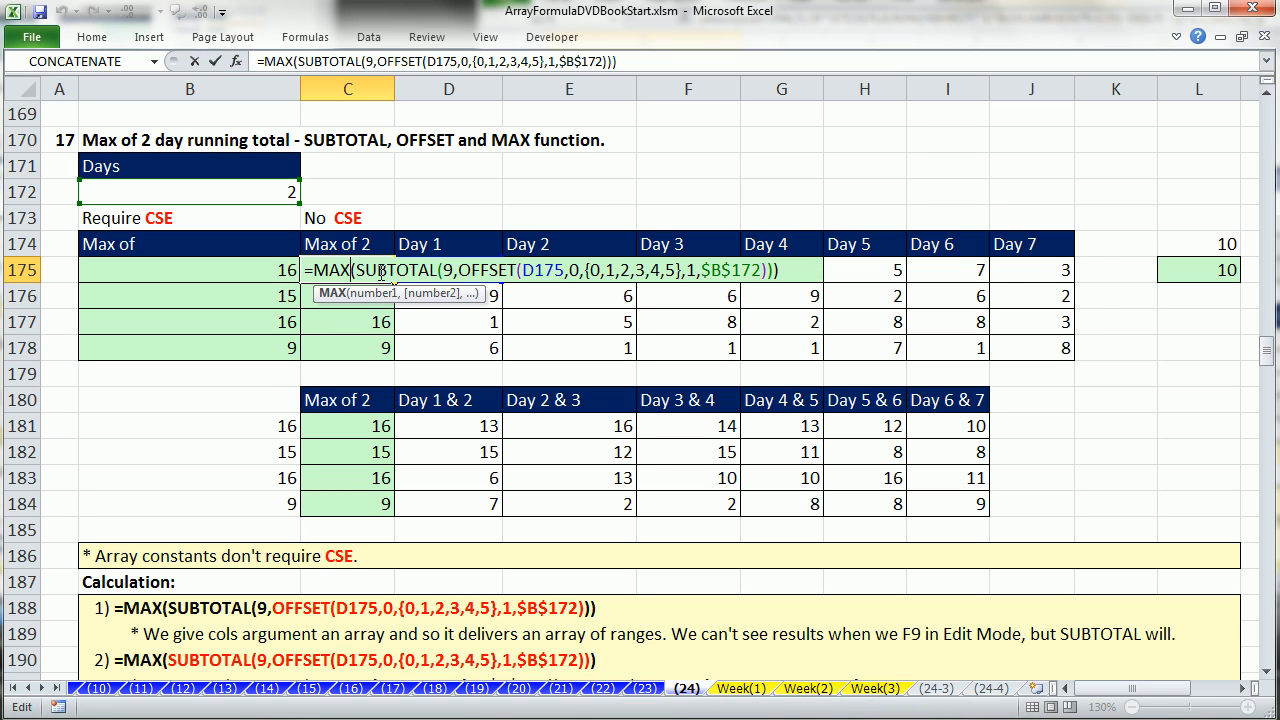
{"action": "key", "text": "Escape"}
{"action": "left_click", "coordinate": [218, 271]}
{"action": "double_click", "coordinate": [218, 271]}
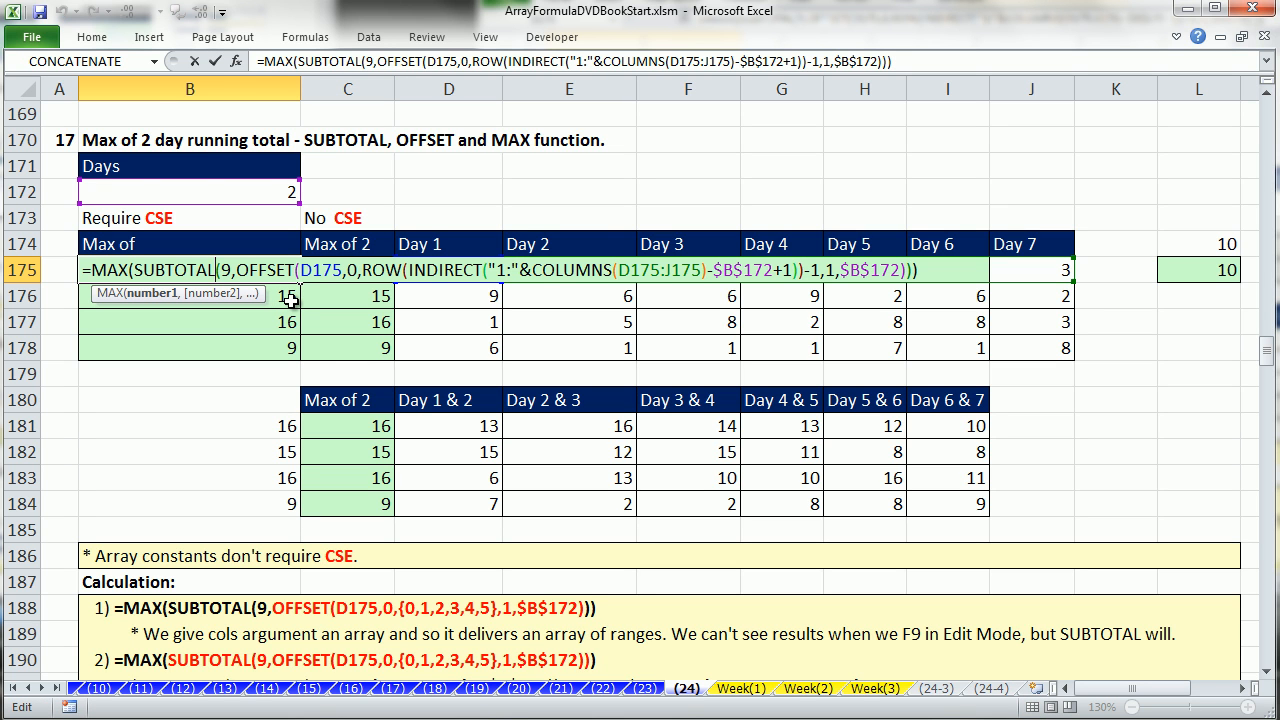
{"action": "key", "text": "ctrl+shift+Return"}
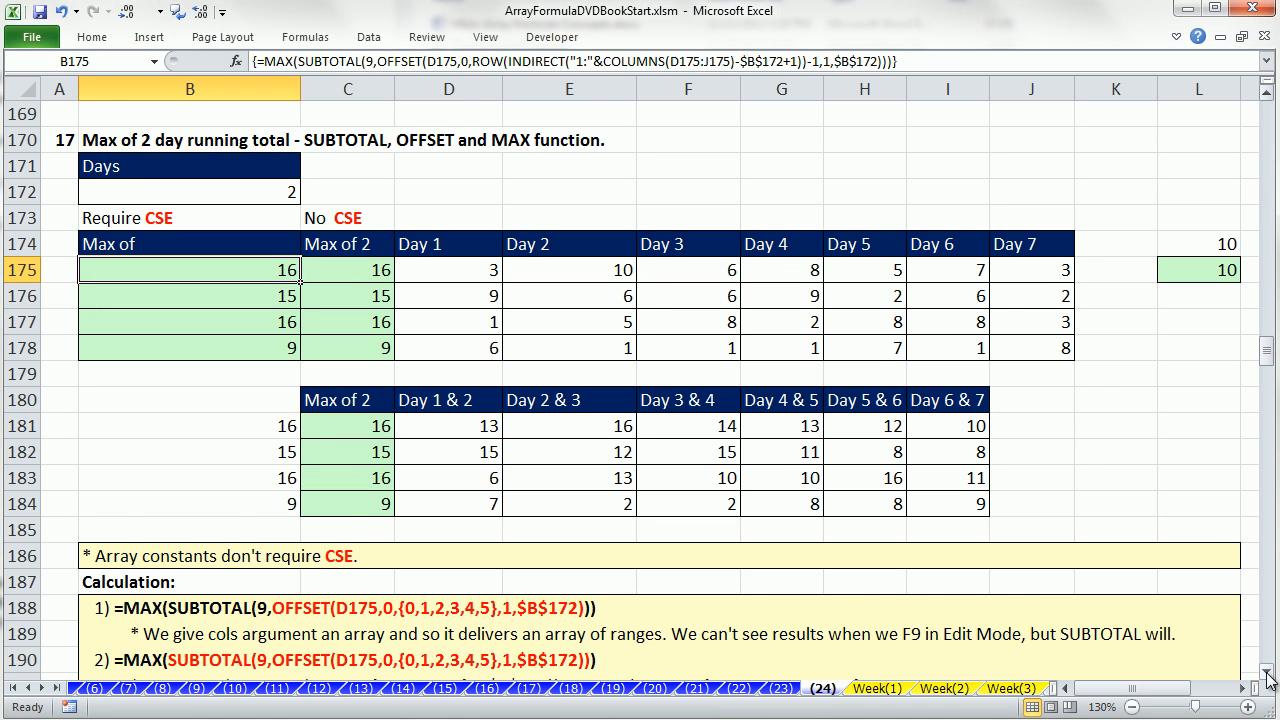
Go to section 18 and examine the first descriptions, the three search words in F211:F213 and the result column.
{"action": "scroll", "coordinate": [1268, 680], "scroll_direction": "down", "scroll_amount": 4}
{"action": "scroll", "coordinate": [1268, 680], "scroll_direction": "down", "scroll_amount": 9}
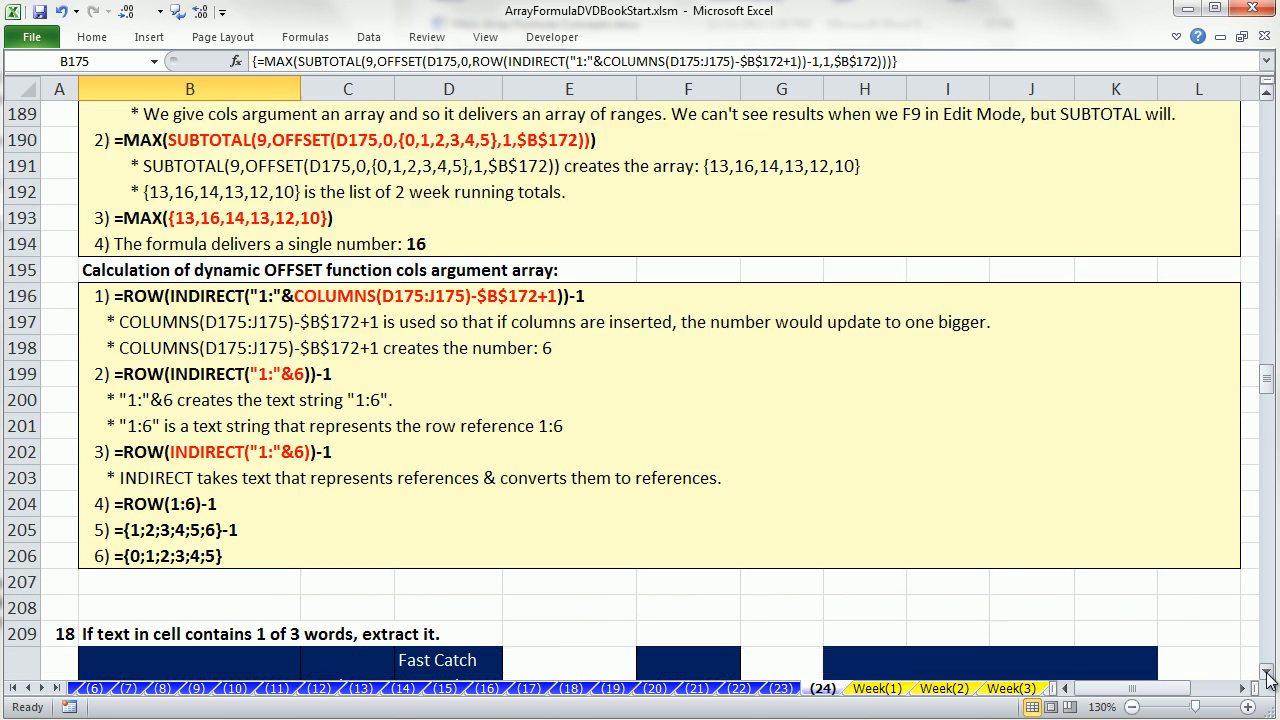
{"action": "scroll", "coordinate": [1268, 678], "scroll_direction": "down", "scroll_amount": 2}
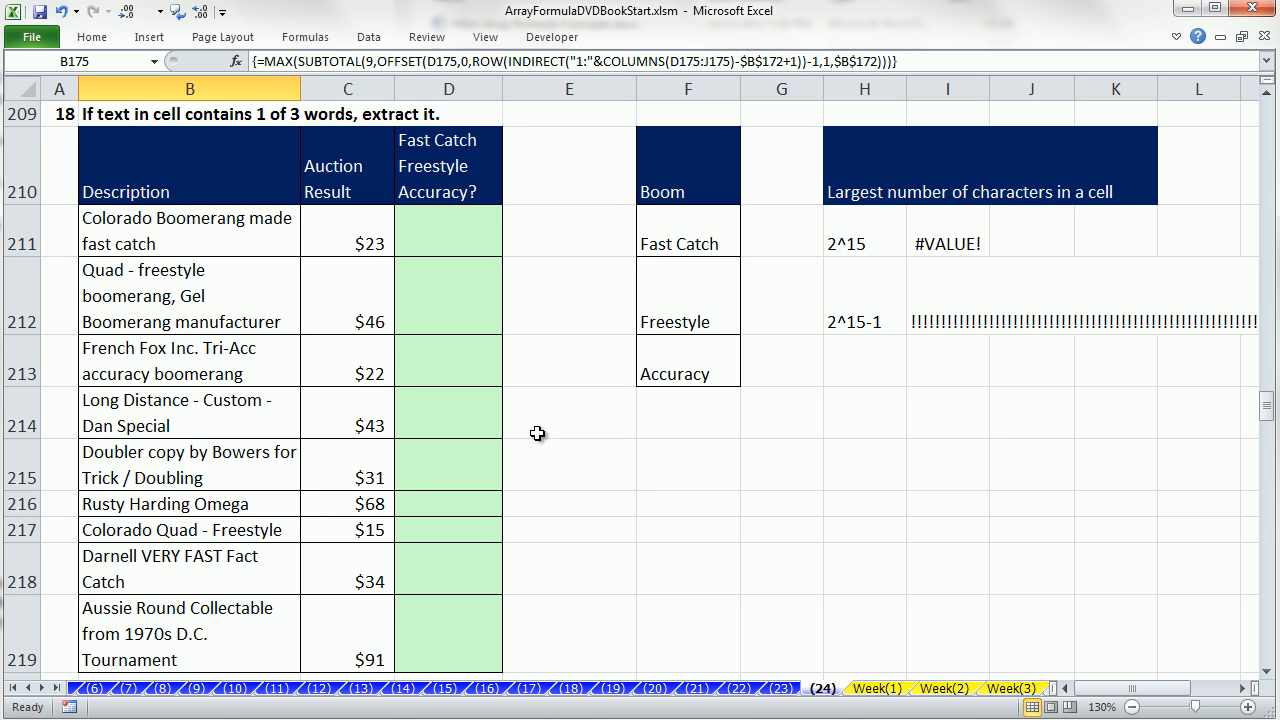
{"action": "left_click", "coordinate": [179, 243]}
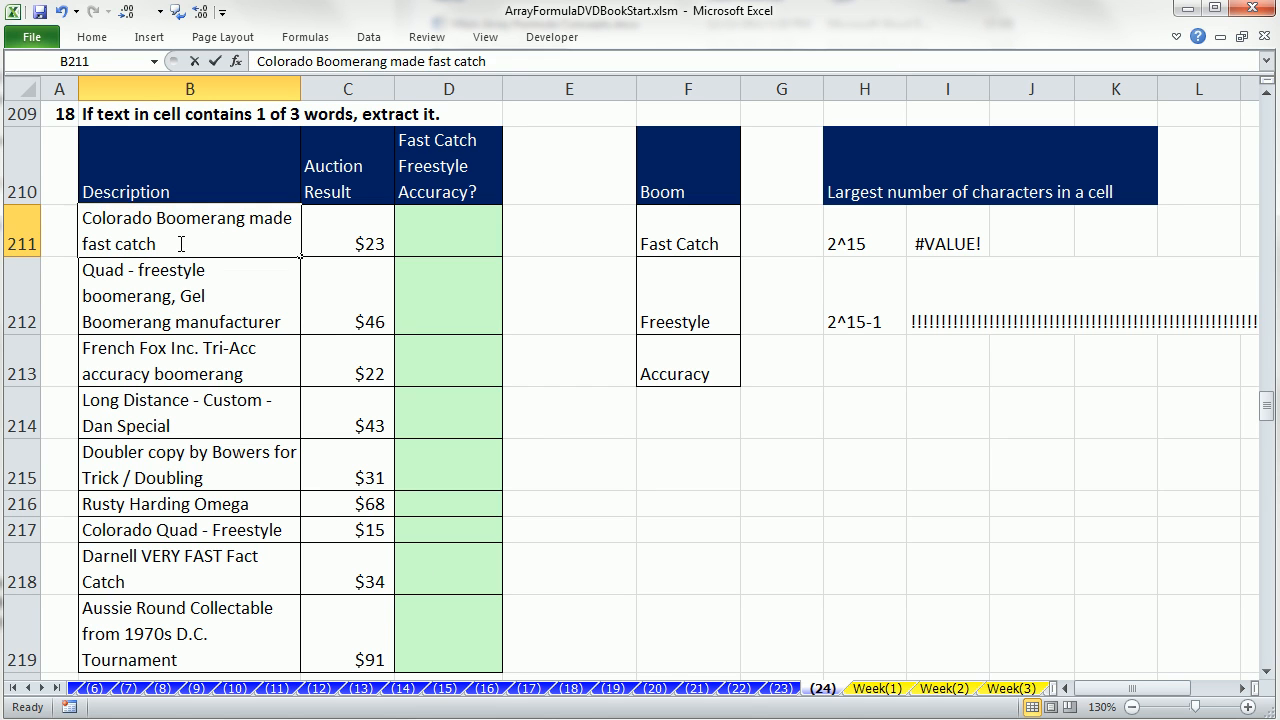
{"action": "left_click", "coordinate": [207, 301]}
{"action": "double_click", "coordinate": [208, 301]}
{"action": "key", "text": "alt+Return"}
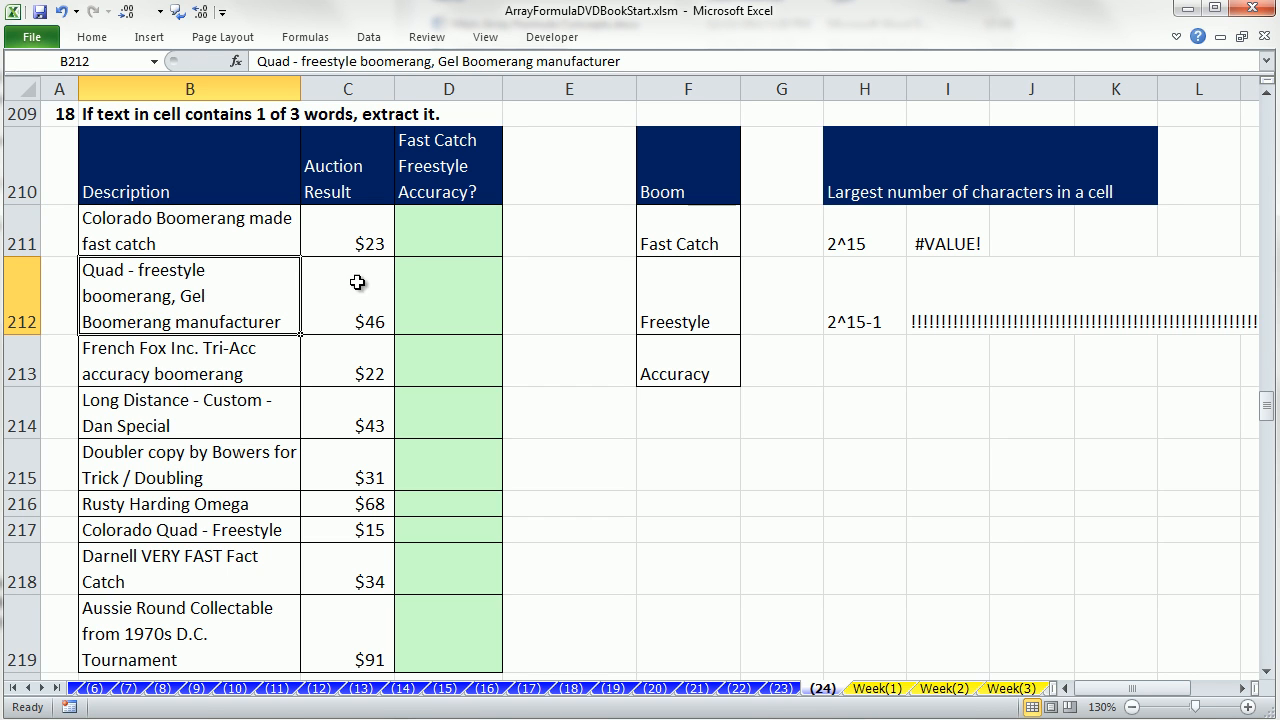
{"action": "left_click", "coordinate": [694, 240]}
{"action": "left_click", "coordinate": [685, 297]}
{"action": "left_click", "coordinate": [686, 371]}
{"action": "left_click", "coordinate": [452, 240]}
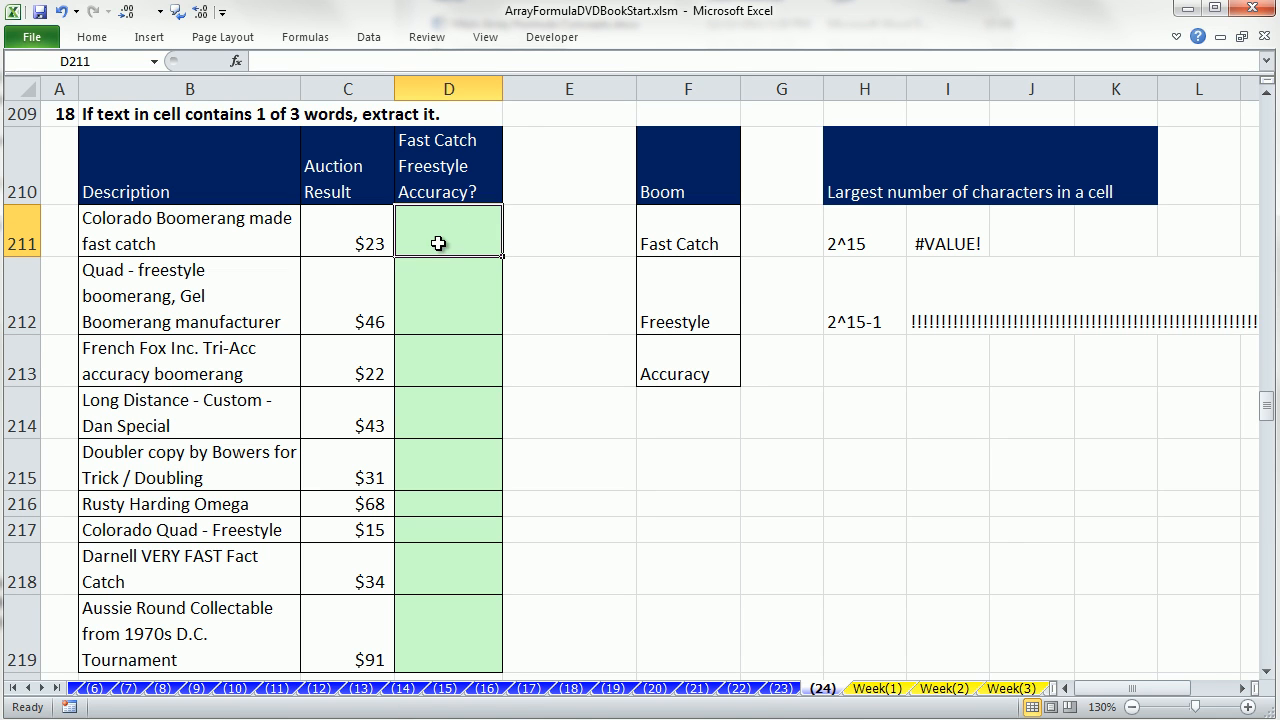
Review the descriptions in B211:B217 for whether each contains one of the three search words.
{"action": "left_click", "coordinate": [250, 235]}
{"action": "left_click", "coordinate": [225, 302]}
{"action": "left_click", "coordinate": [224, 354]}
{"action": "left_click", "coordinate": [228, 413]}
{"action": "left_click", "coordinate": [236, 471]}
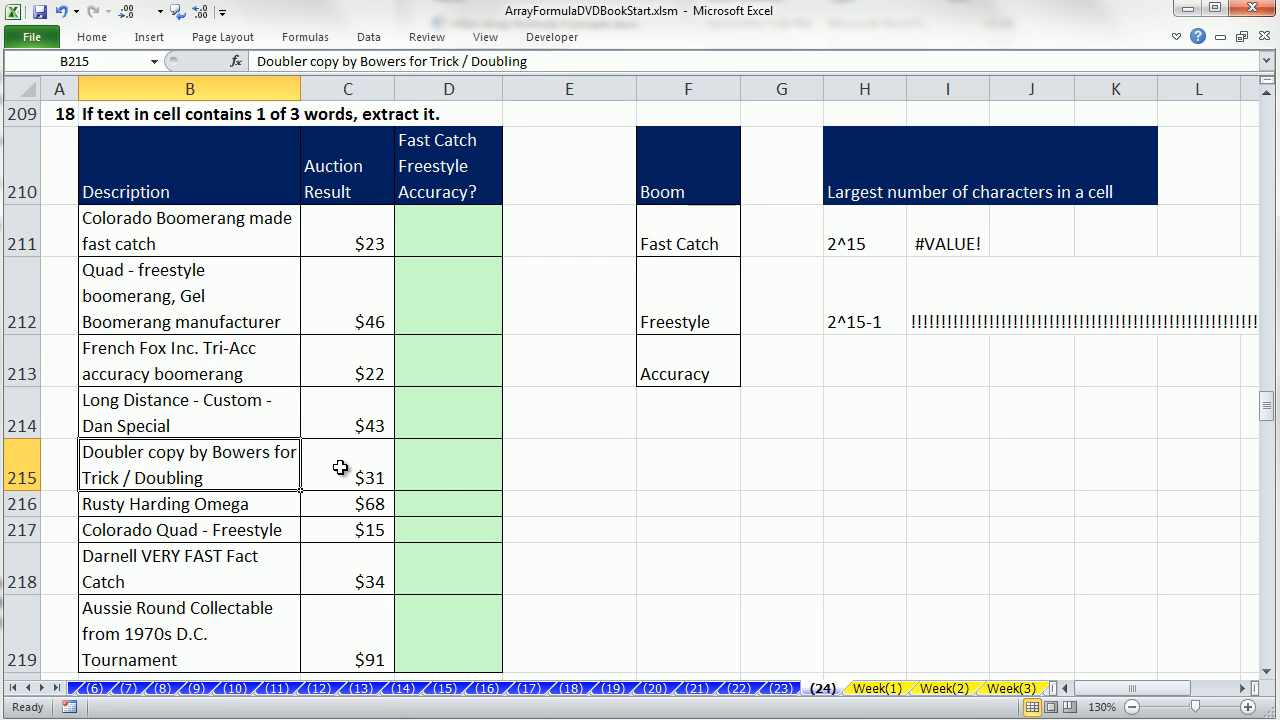
{"action": "left_click", "coordinate": [444, 474]}
{"action": "double_click", "coordinate": [232, 465]}
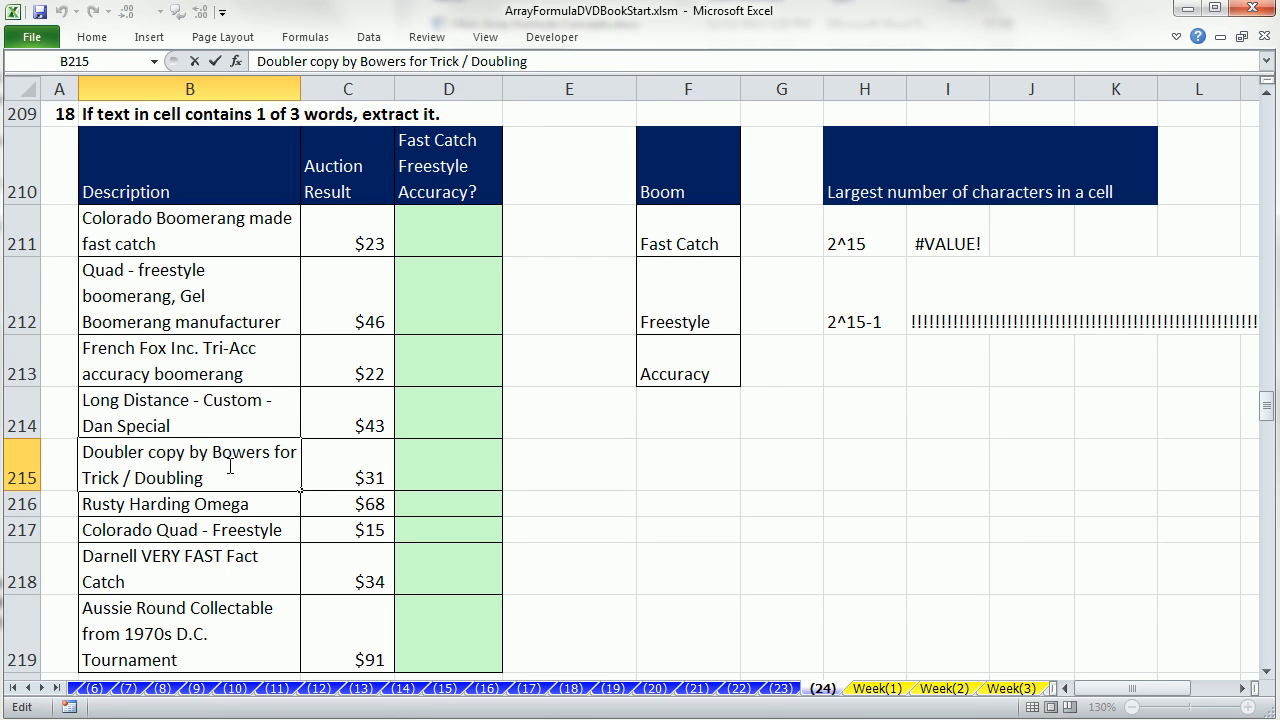
{"action": "double_click", "coordinate": [266, 528]}
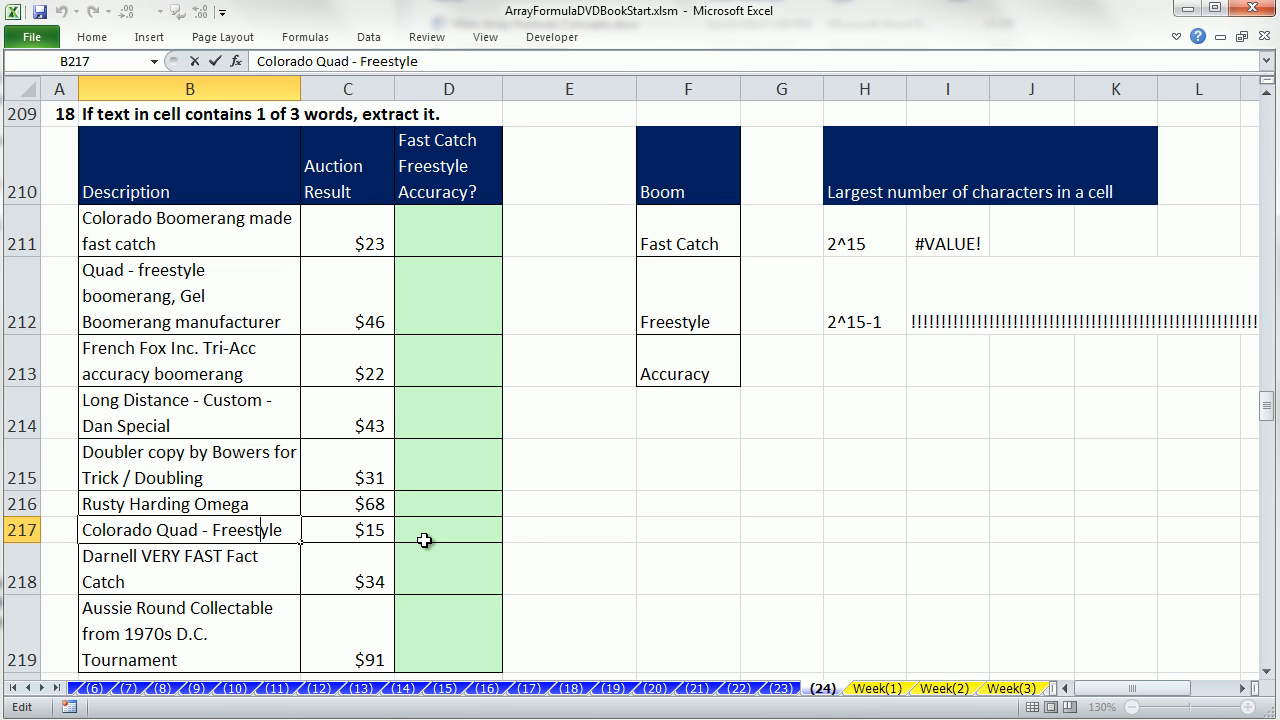
Enter =SEARCH(F211,B211) in D211 to locate the first search word in the first description.
{"action": "left_click", "coordinate": [471, 226]}
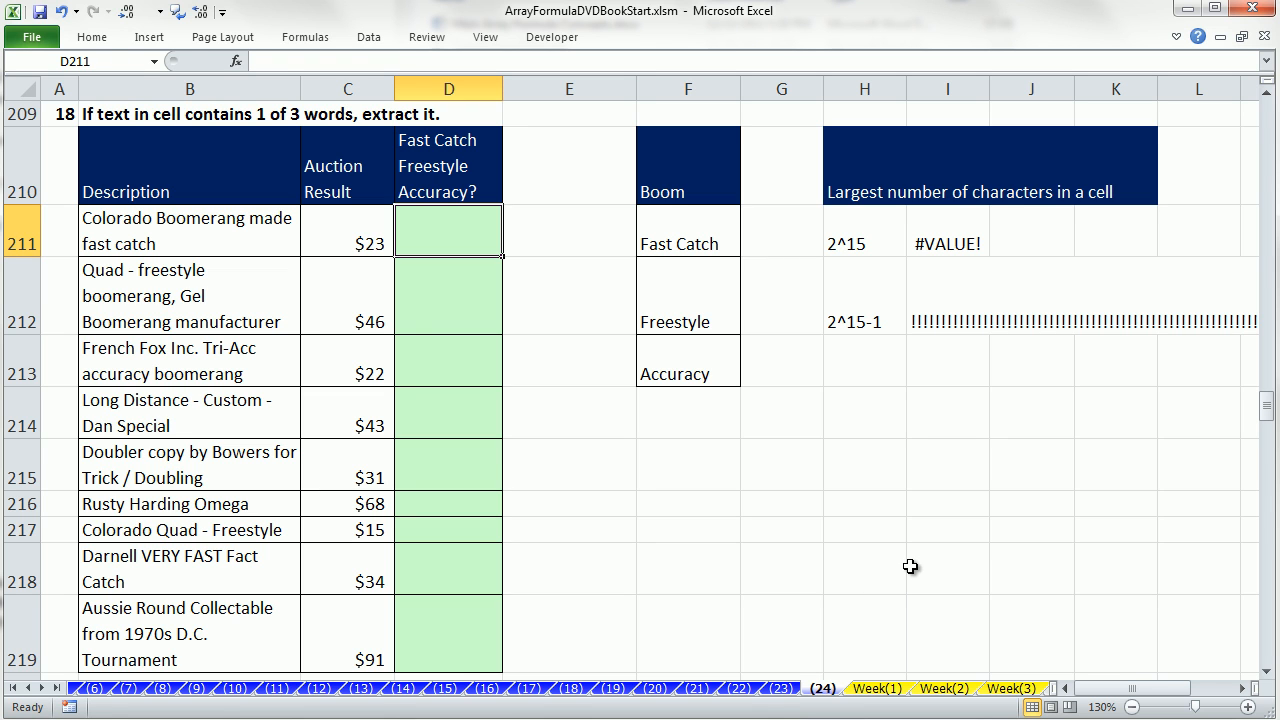
{"action": "type", "text": "=SEARCH("}
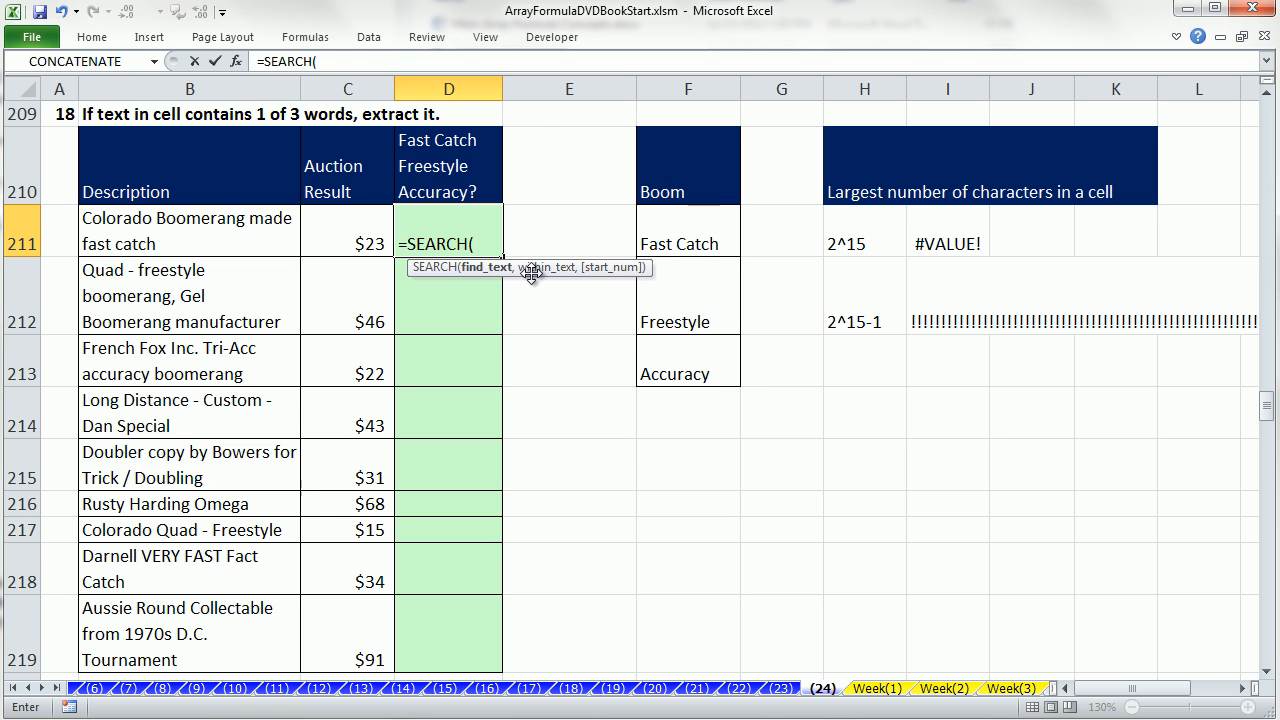
{"action": "left_click", "coordinate": [673, 245]}
{"action": "type", "text": ","}
{"action": "left_click", "coordinate": [240, 229]}
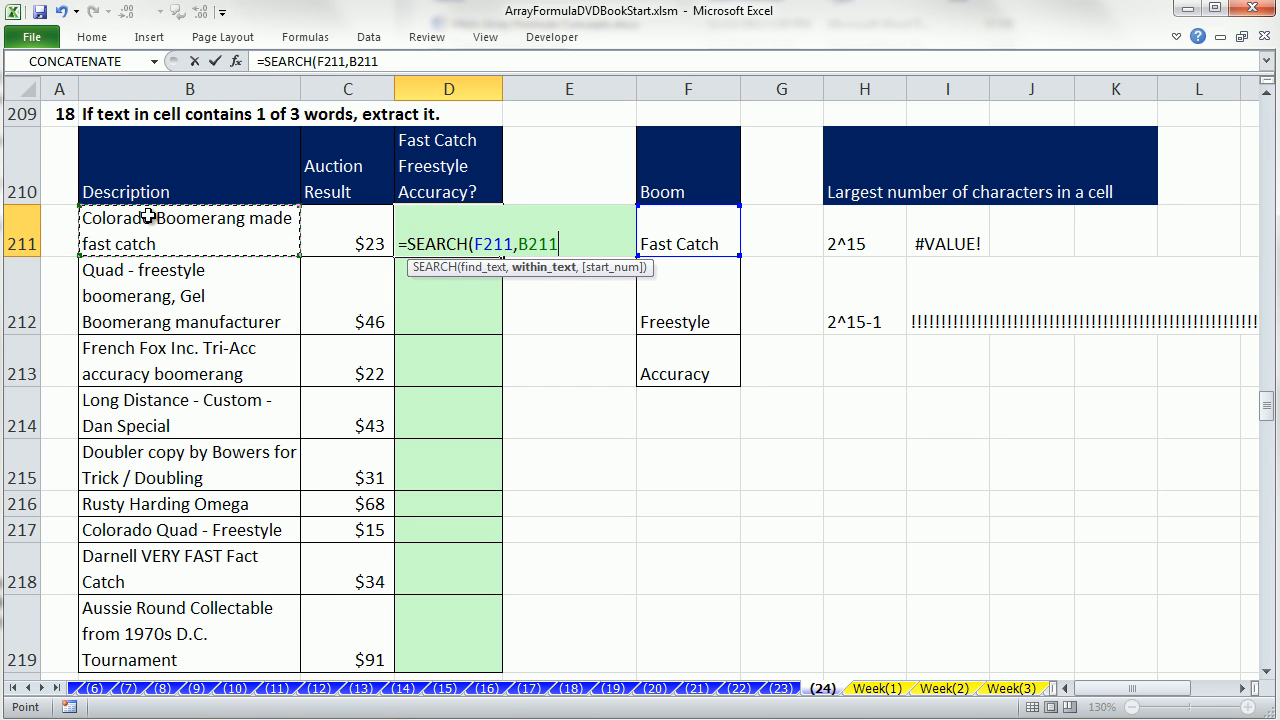
{"action": "type", "text": ")"}
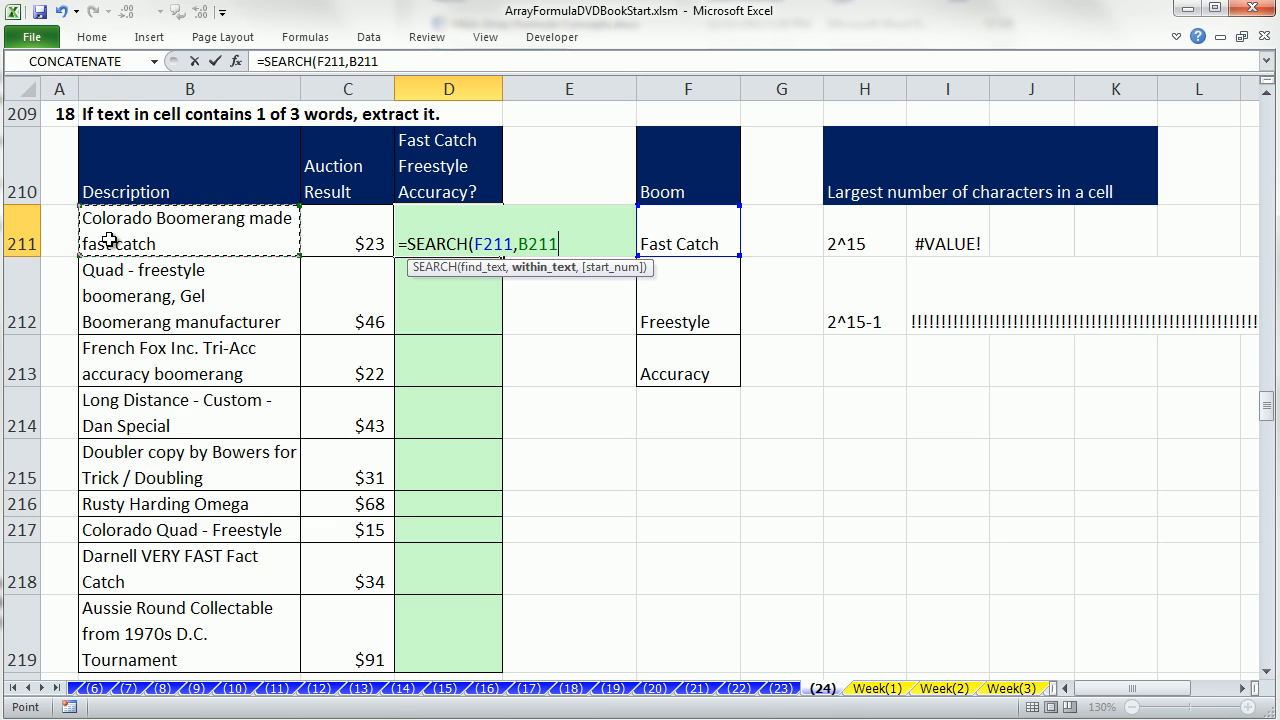
{"action": "key", "text": "ctrl+Return"}
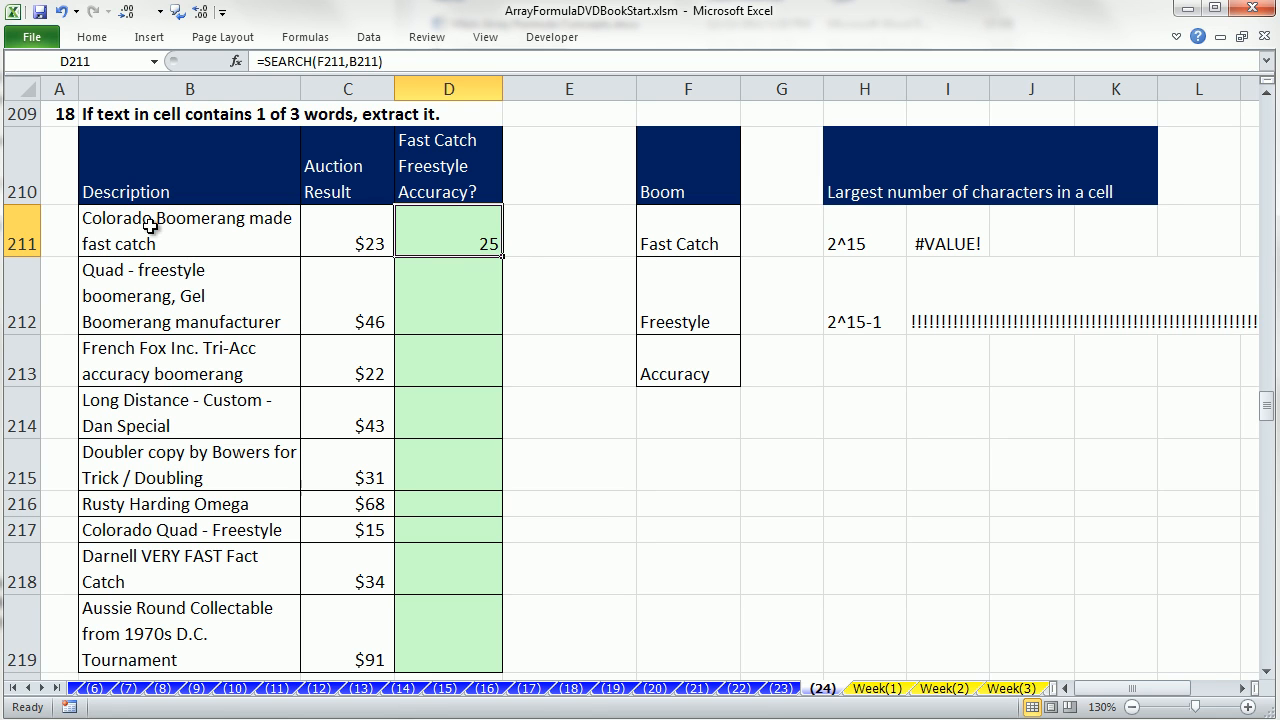
Replace the find text in D211's SEARCH with the absolute range $F$211:$F$213.
{"action": "double_click", "coordinate": [450, 241]}
{"action": "left_click", "coordinate": [509, 244]}
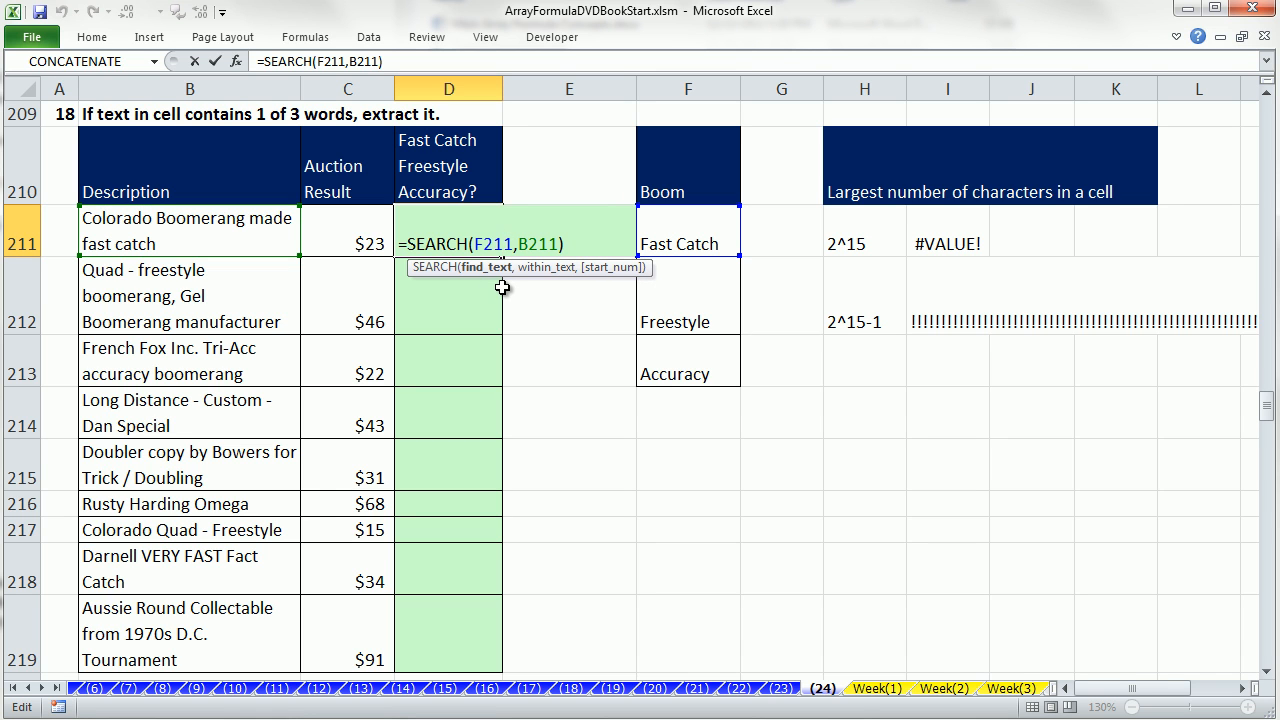
{"action": "double_click", "coordinate": [493, 244]}
{"action": "left_click_drag", "start_coordinate": [663, 228], "coordinate": [686, 366]}
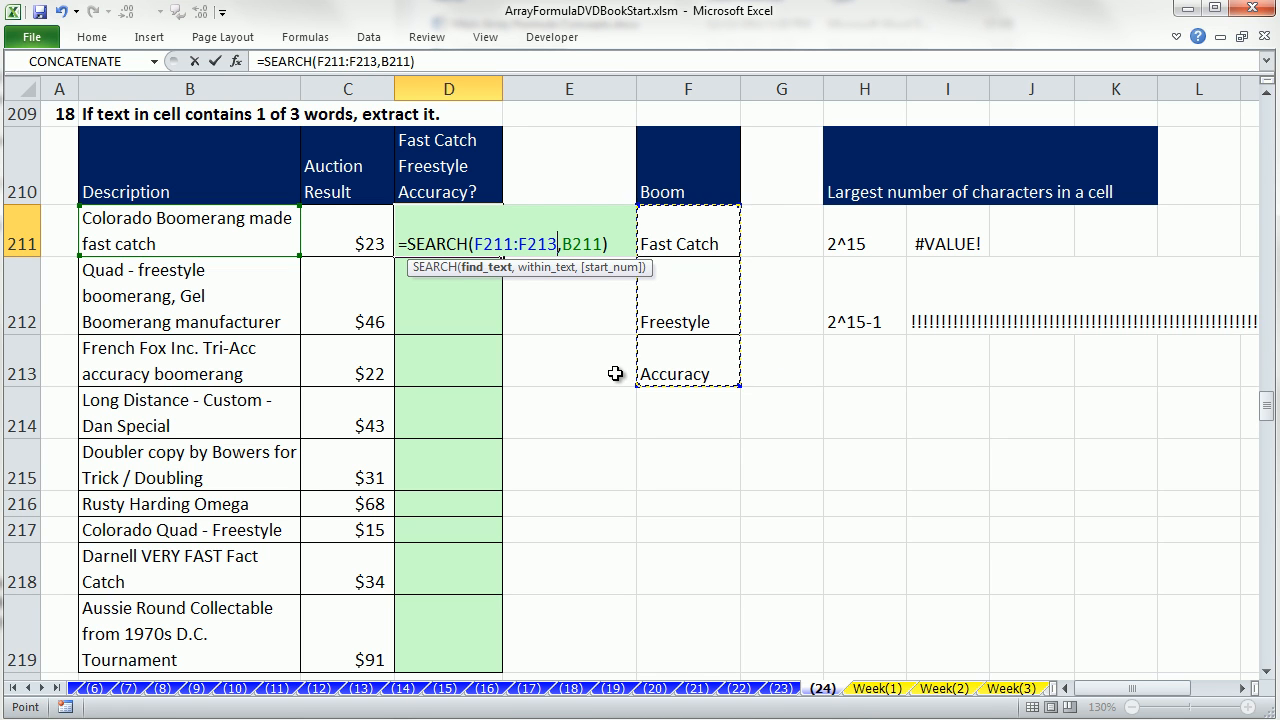
{"action": "key", "text": "F4"}
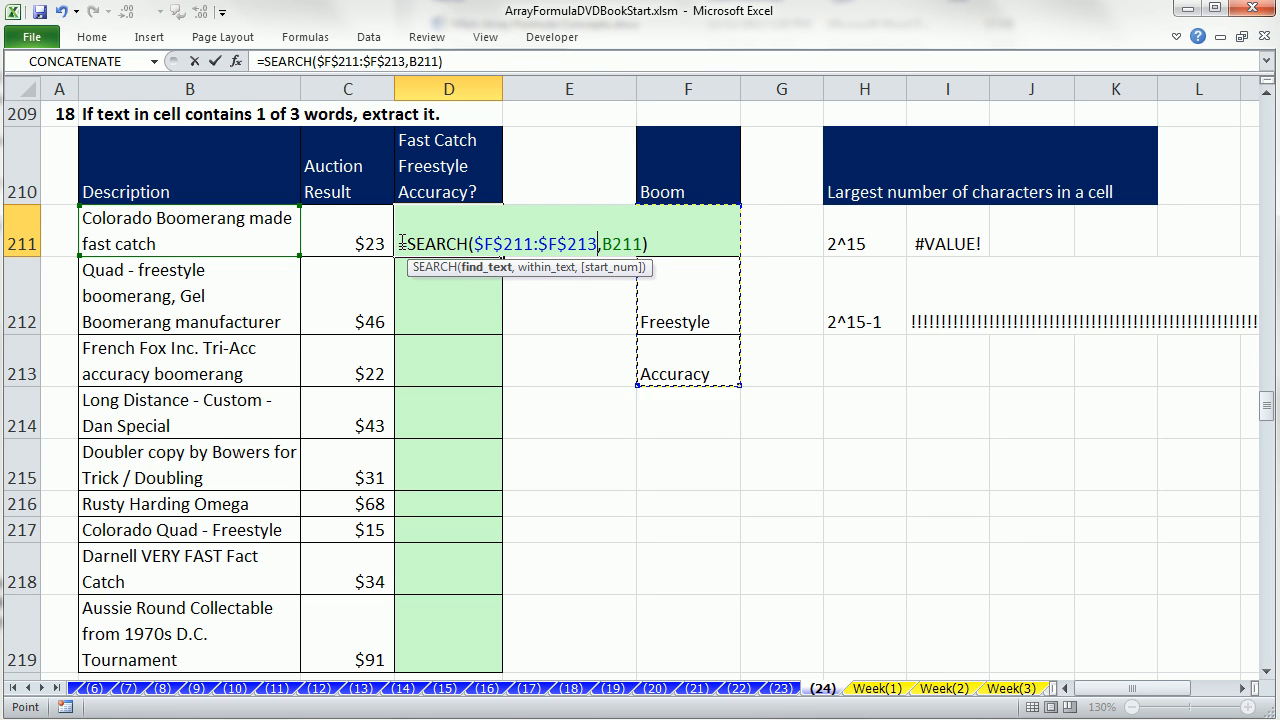
Evaluate the whole SEARCH formula in D211 in place, restore it, and enter it as a CSE array formula.
{"action": "left_click_drag", "start_coordinate": [400, 243], "coordinate": [818, 263]}
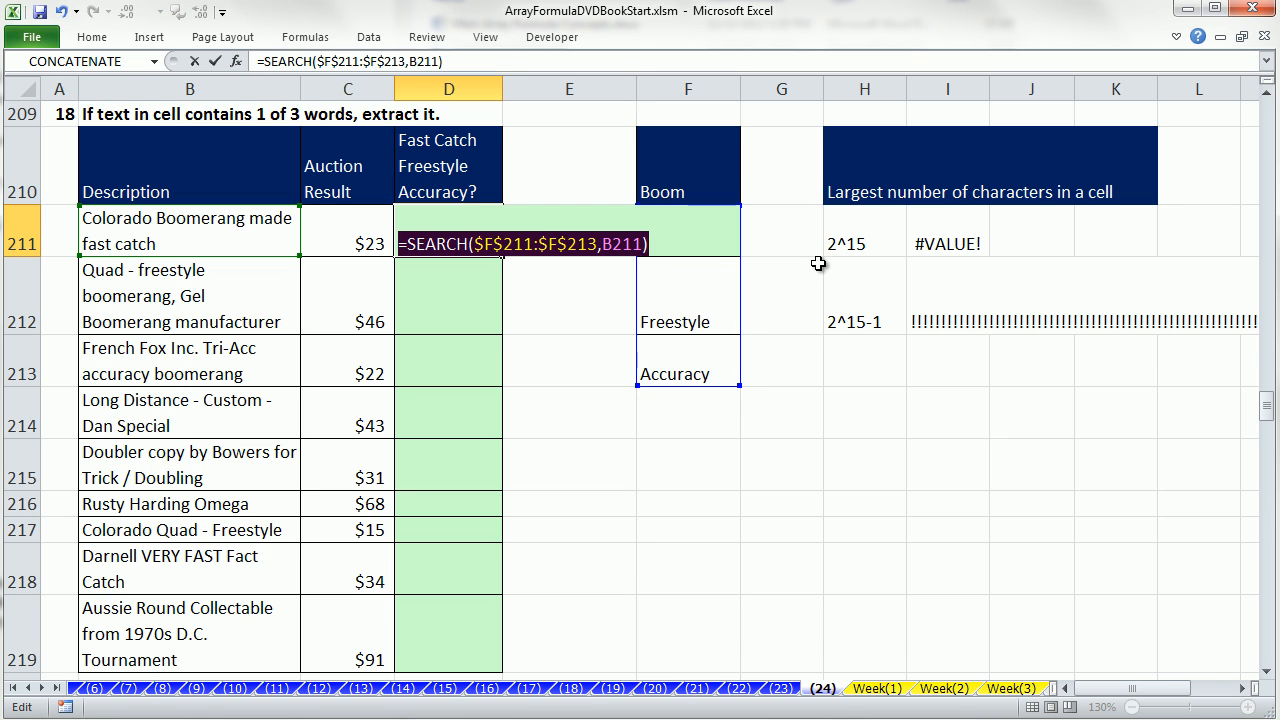
{"action": "key", "text": "F9"}
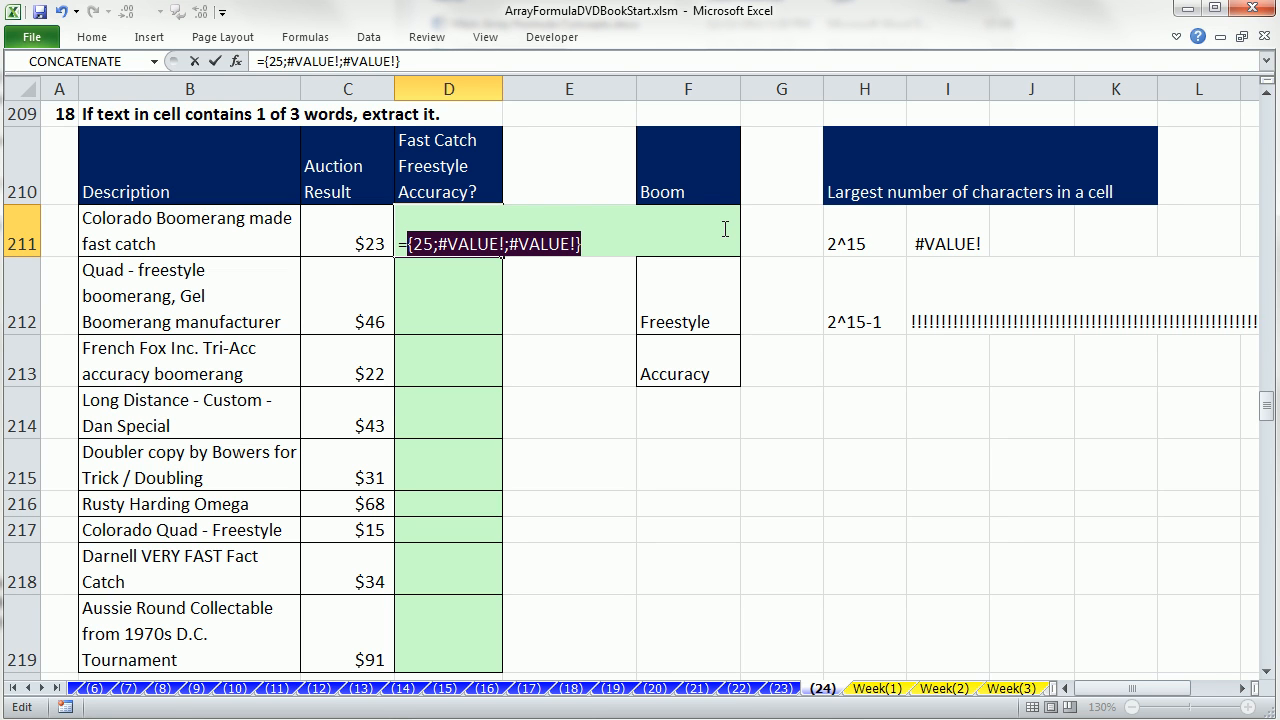
{"action": "key", "text": "ctrl+z"}
{"action": "key", "text": "ctrl+shift+Return"}
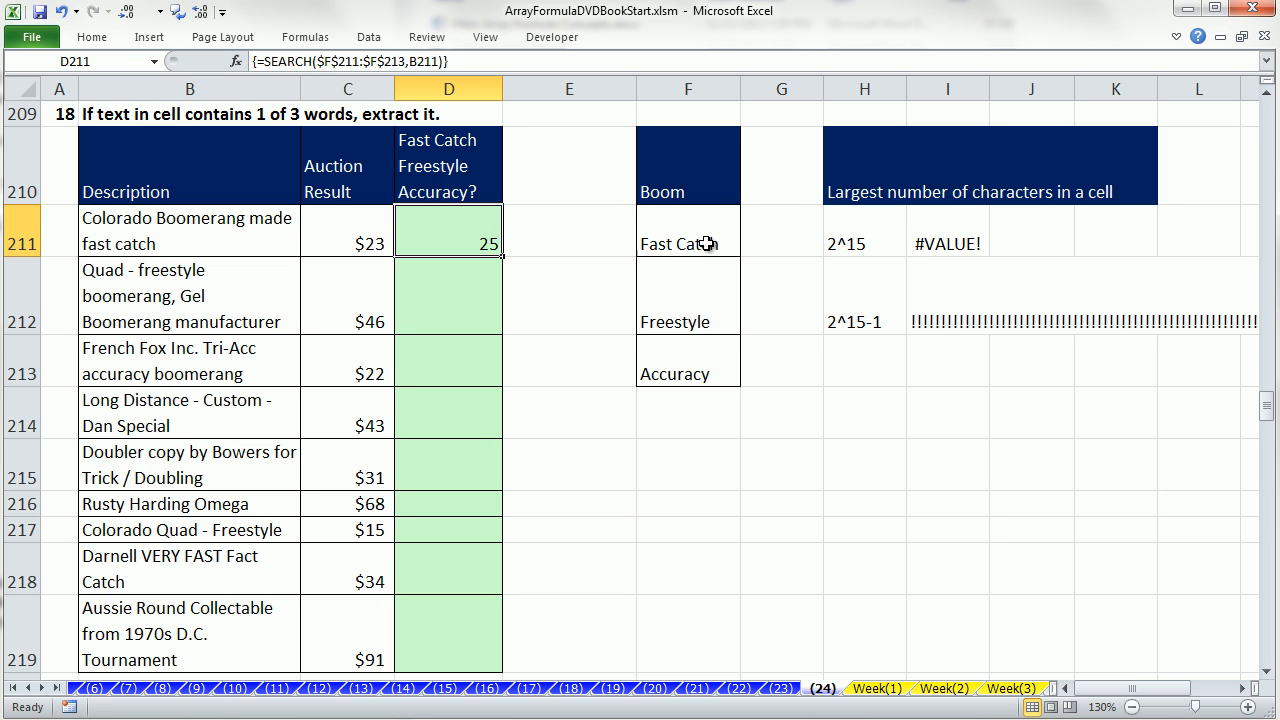
Check the first search word in F211, evaluate D211's SEARCH array in place again, and restore the CSE array formula.
{"action": "left_click", "coordinate": [707, 244]}
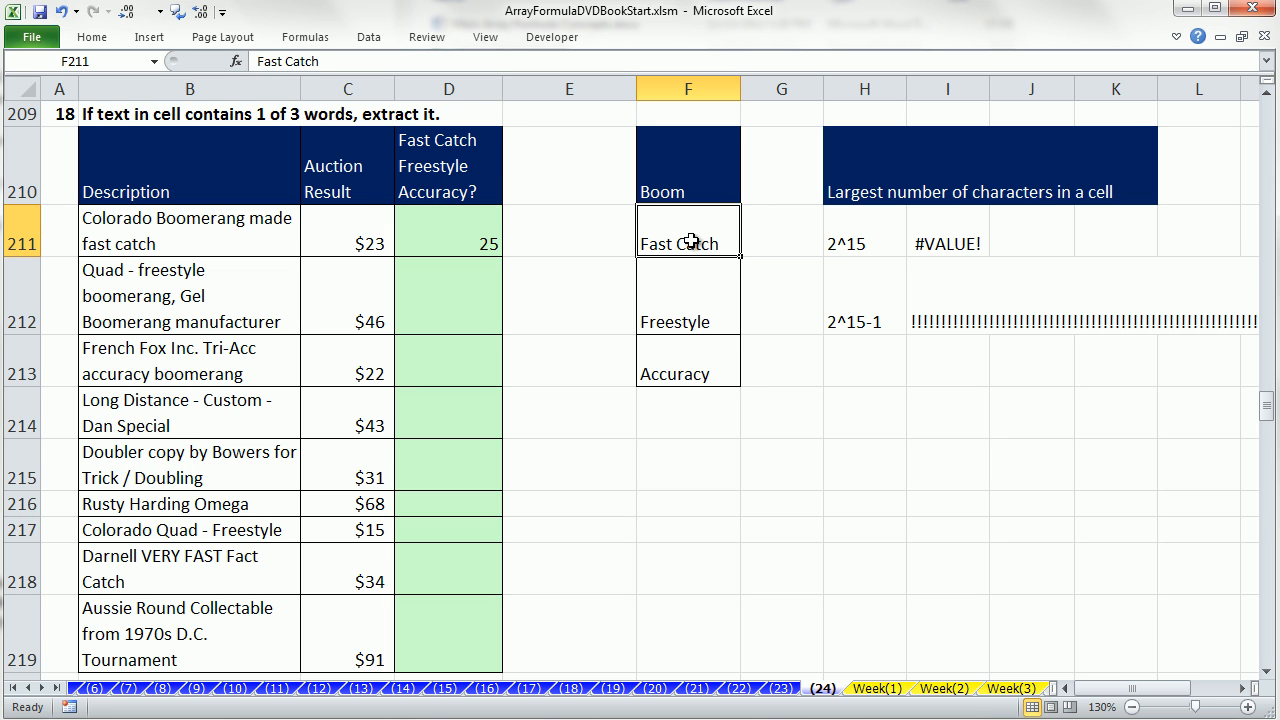
{"action": "double_click", "coordinate": [478, 240]}
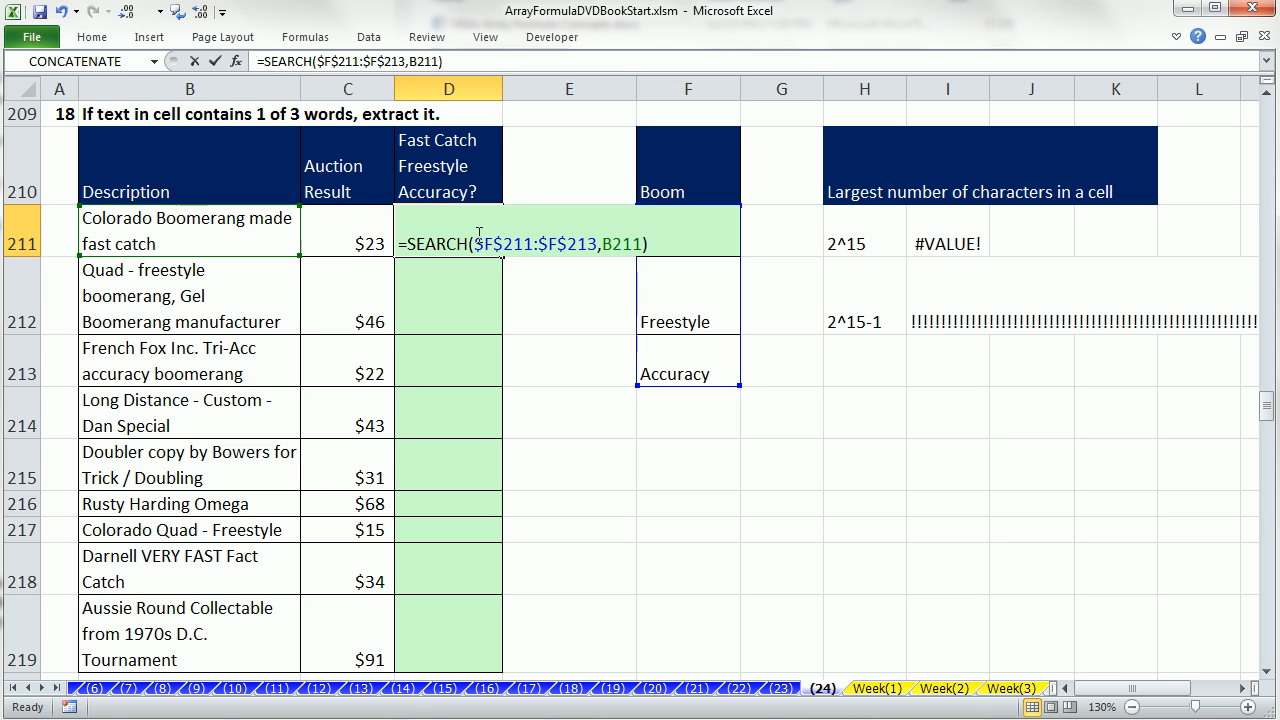
{"action": "left_click_drag", "start_coordinate": [409, 240], "coordinate": [742, 250]}
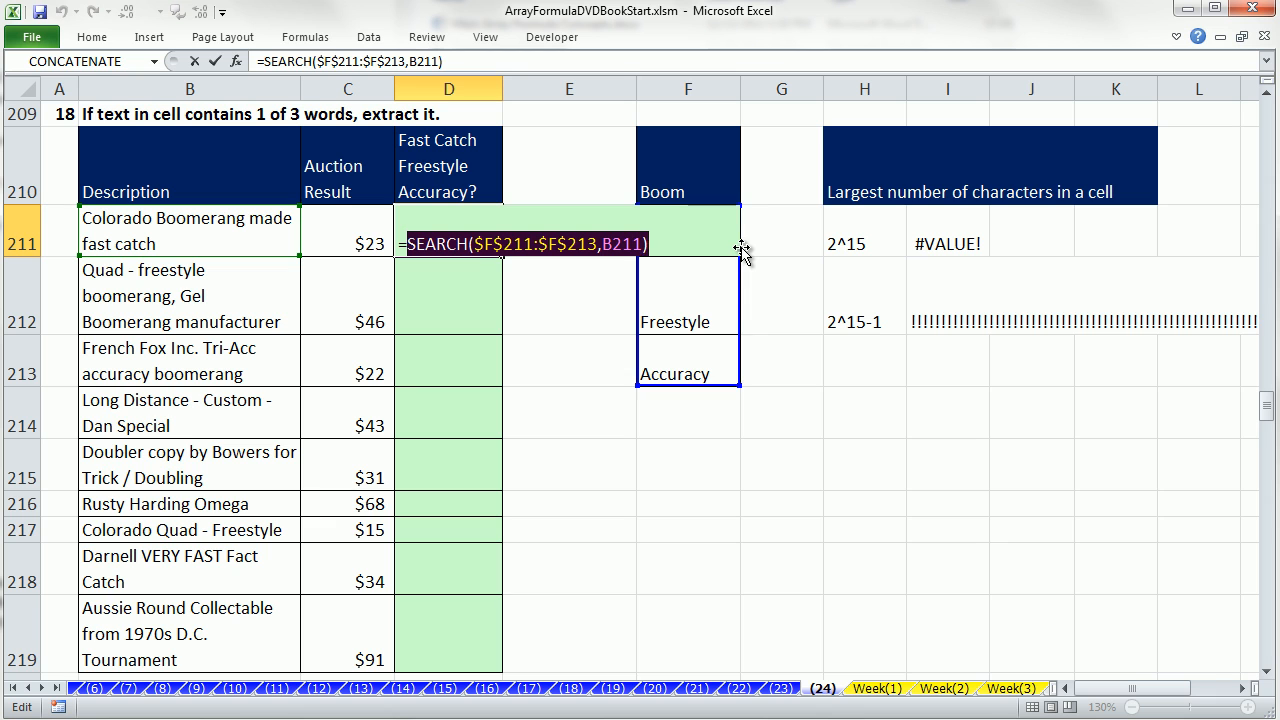
{"action": "key", "text": "F9"}
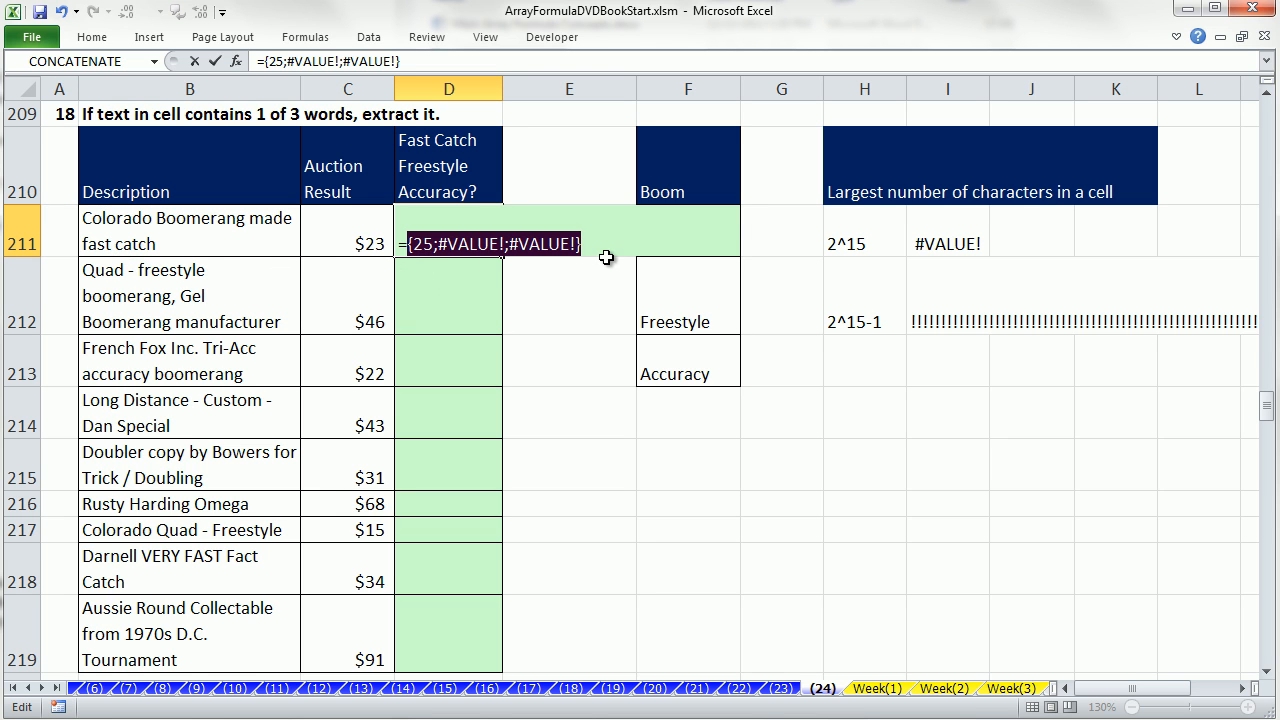
{"action": "key", "text": "ctrl+z"}
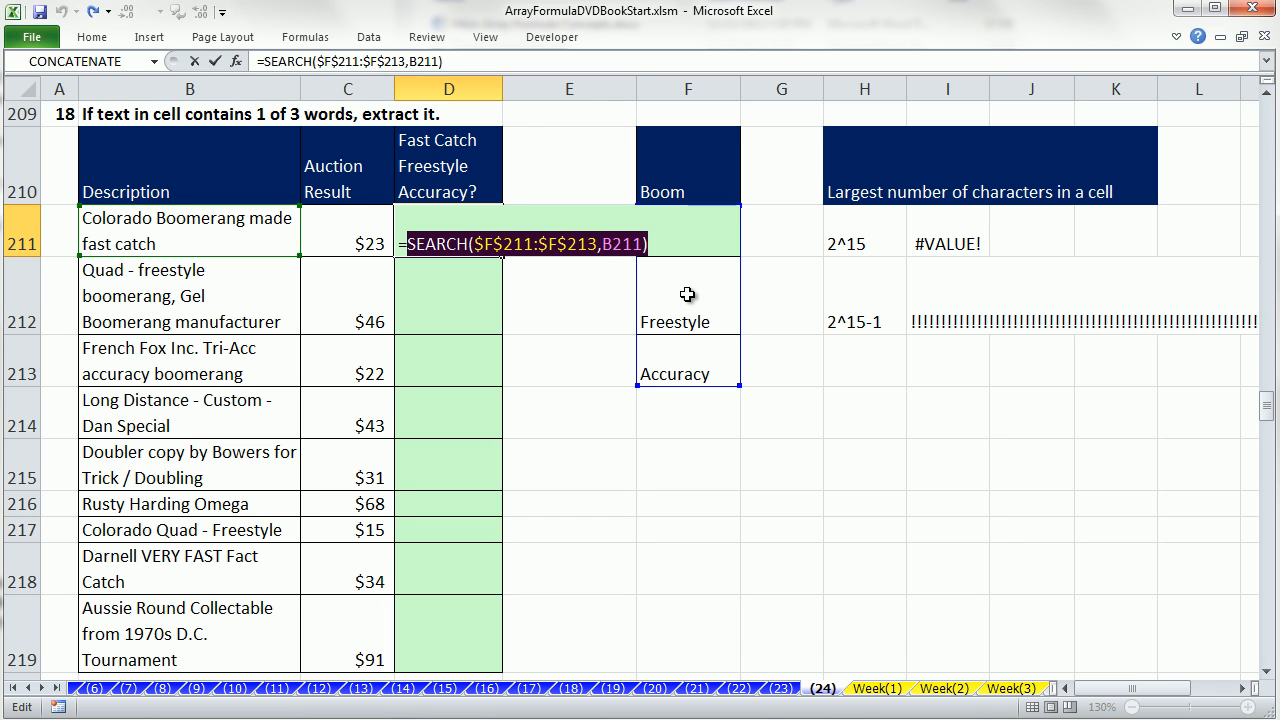
{"action": "key", "text": "ctrl+shift+Return"}
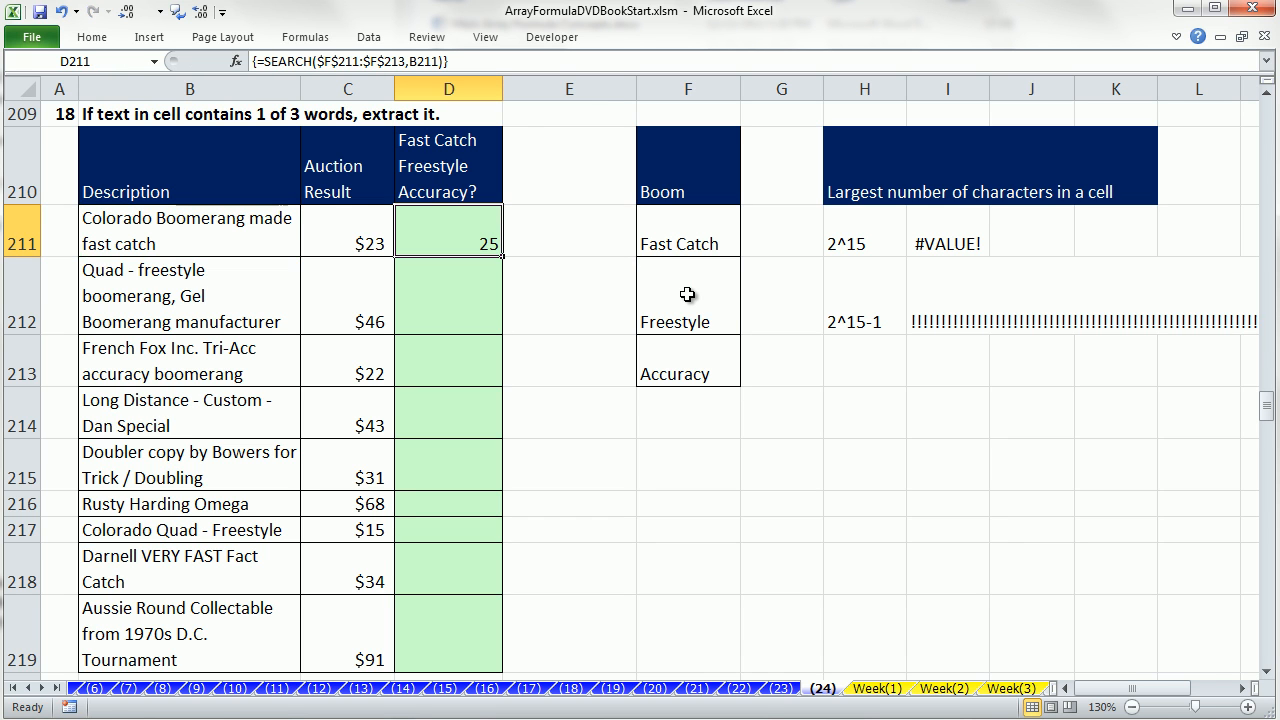
Copy the SEARCH array formula from D211 down to D219, and evaluate the copy in D217 in place without keeping the evaluated array.
{"action": "left_click_drag", "start_coordinate": [502, 257], "coordinate": [500, 657]}
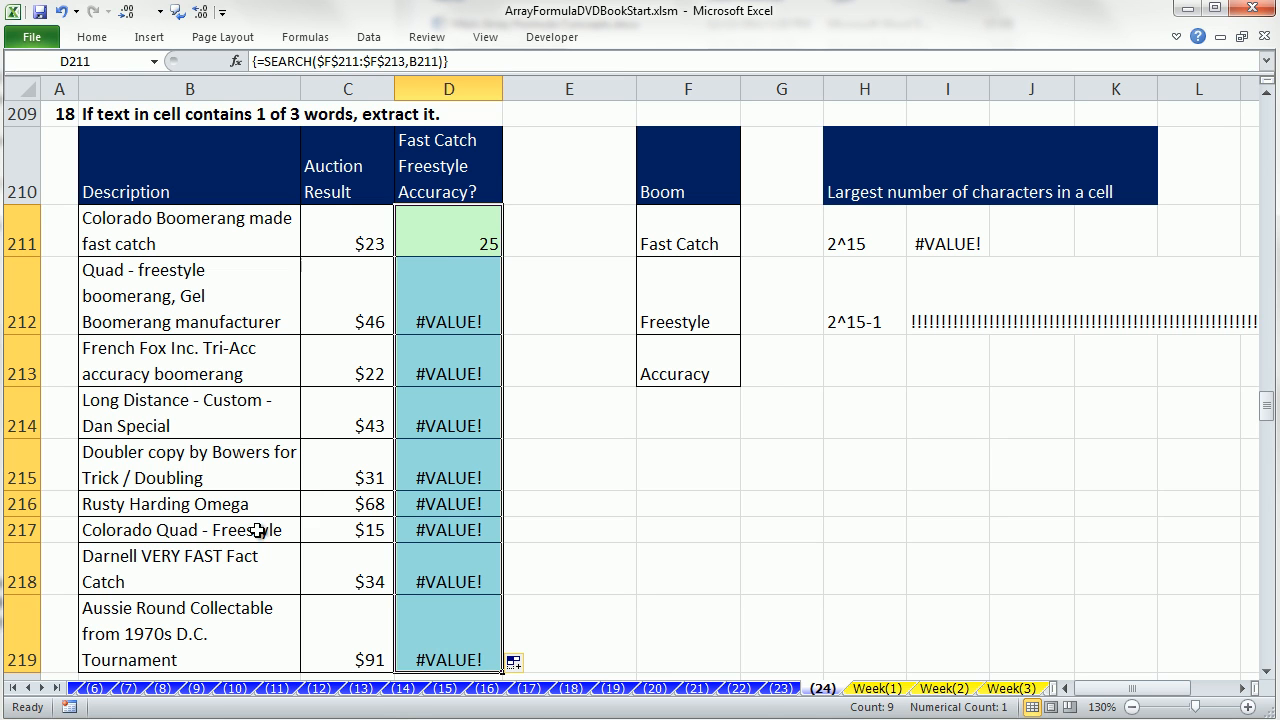
{"action": "double_click", "coordinate": [457, 530]}
{"action": "left_click_drag", "start_coordinate": [407, 530], "coordinate": [909, 551]}
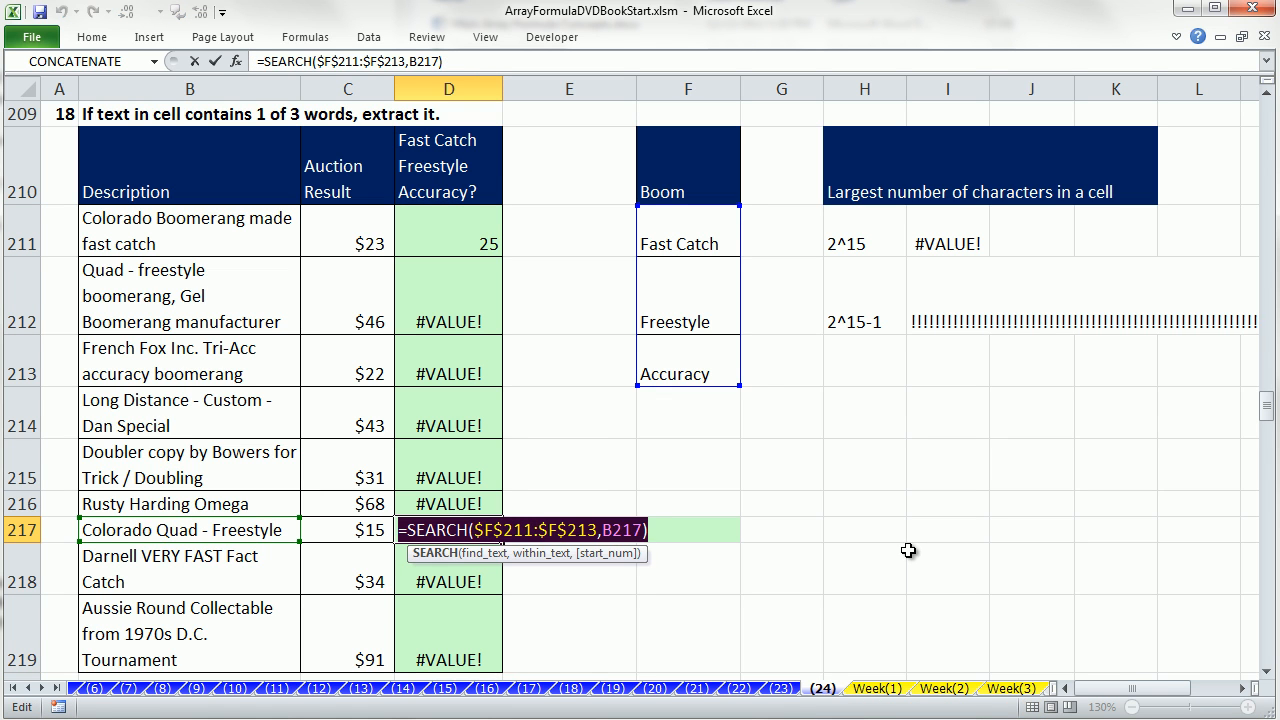
{"action": "key", "text": "F9"}
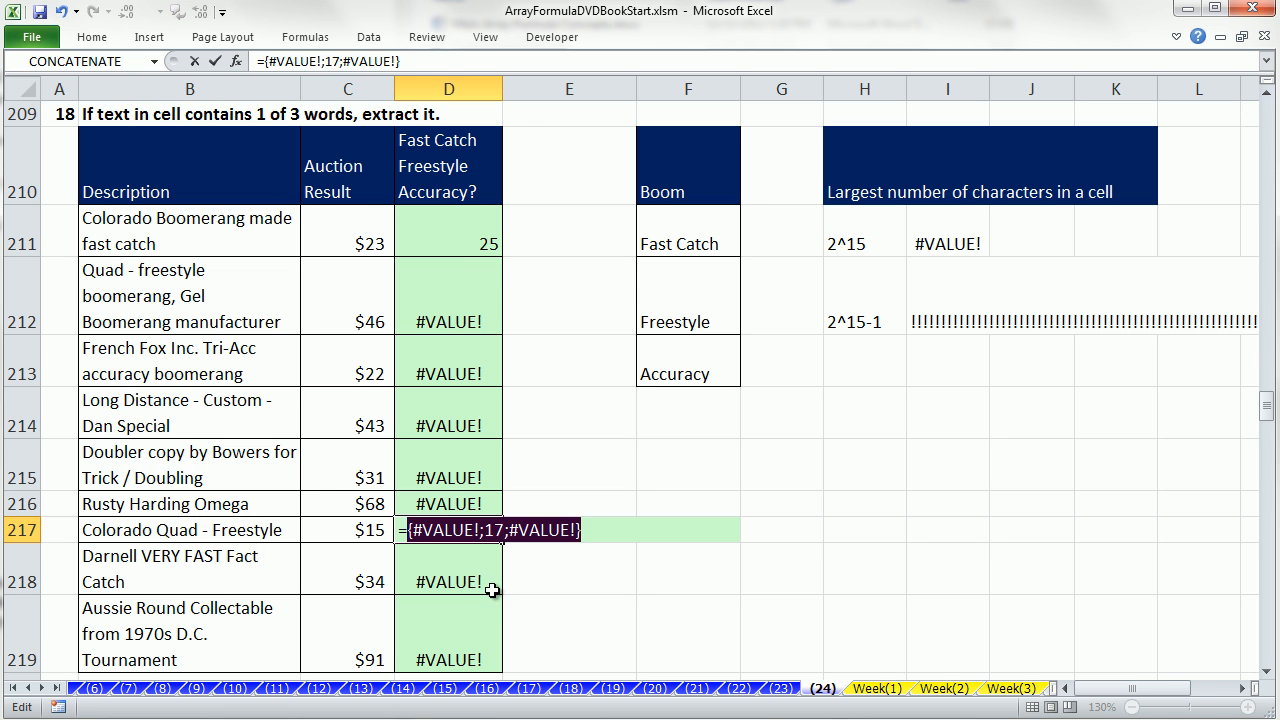
{"action": "key", "text": "Escape"}
{"action": "double_click", "coordinate": [458, 240]}
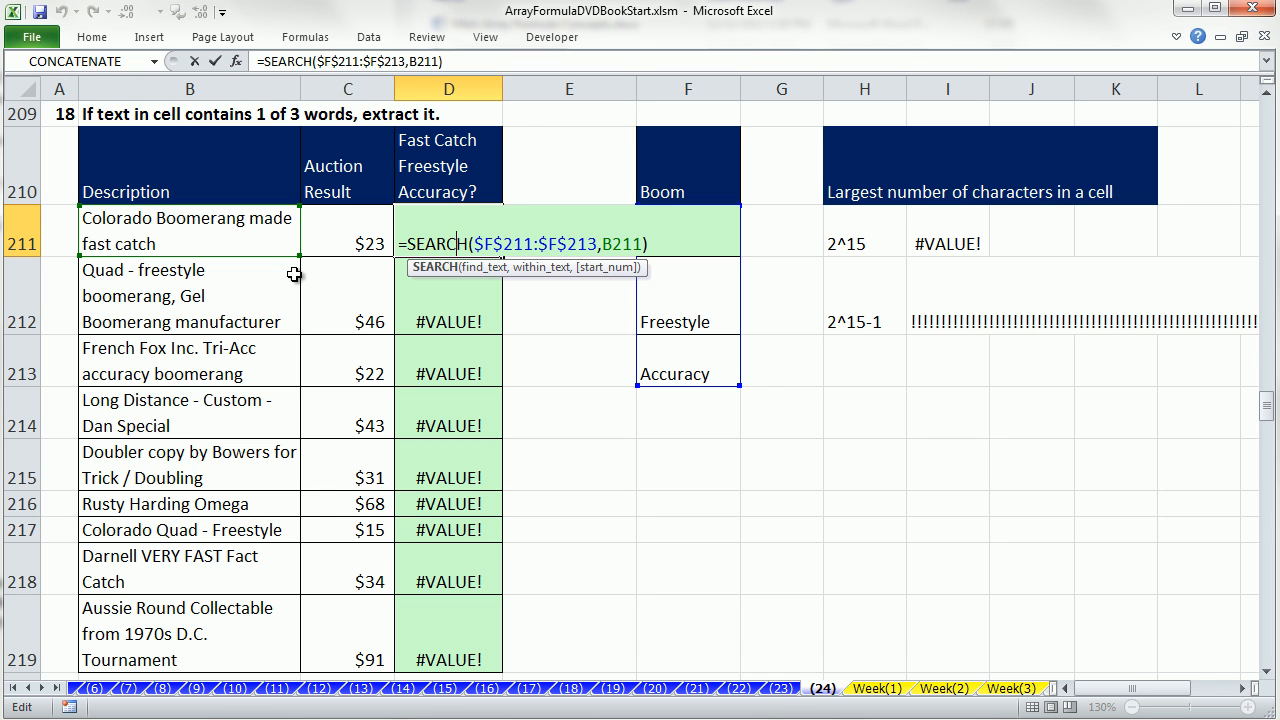
{"action": "key", "text": "ctrl+shift+Return"}
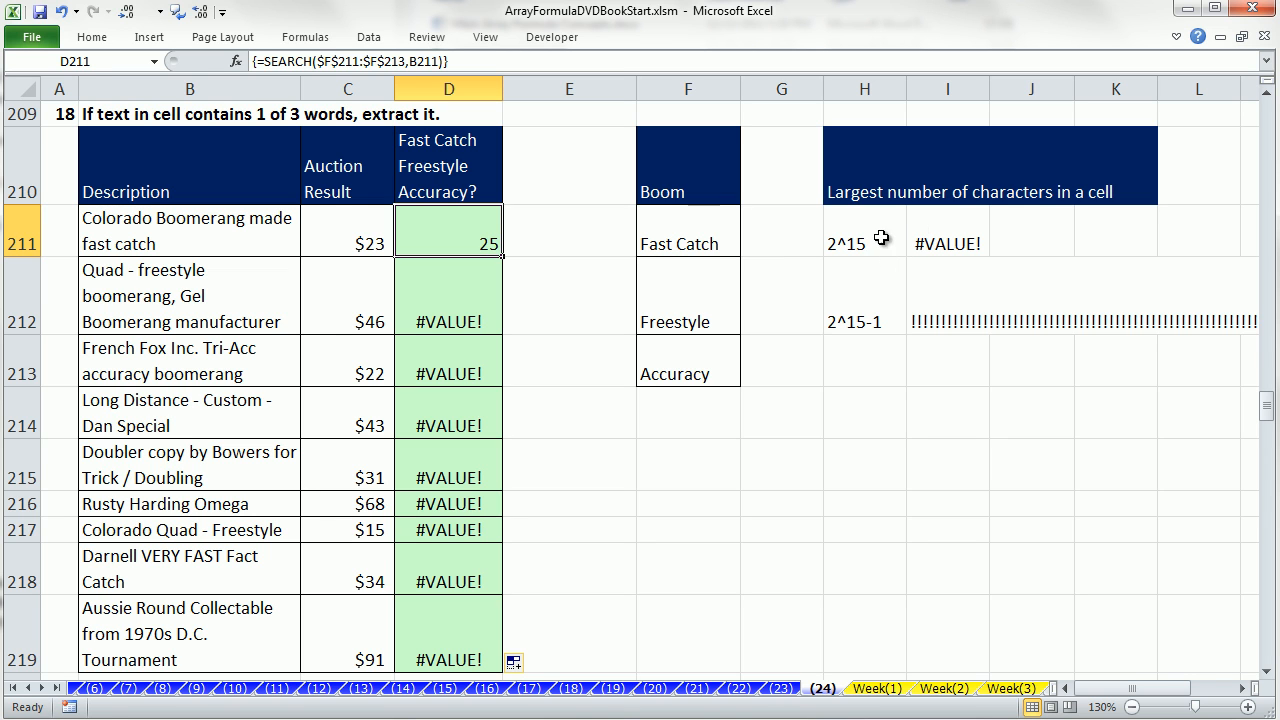
Re-enter the formula =REPT("!",2^15) in I211 to test the largest number of characters in a cell.
{"action": "double_click", "coordinate": [924, 228]}
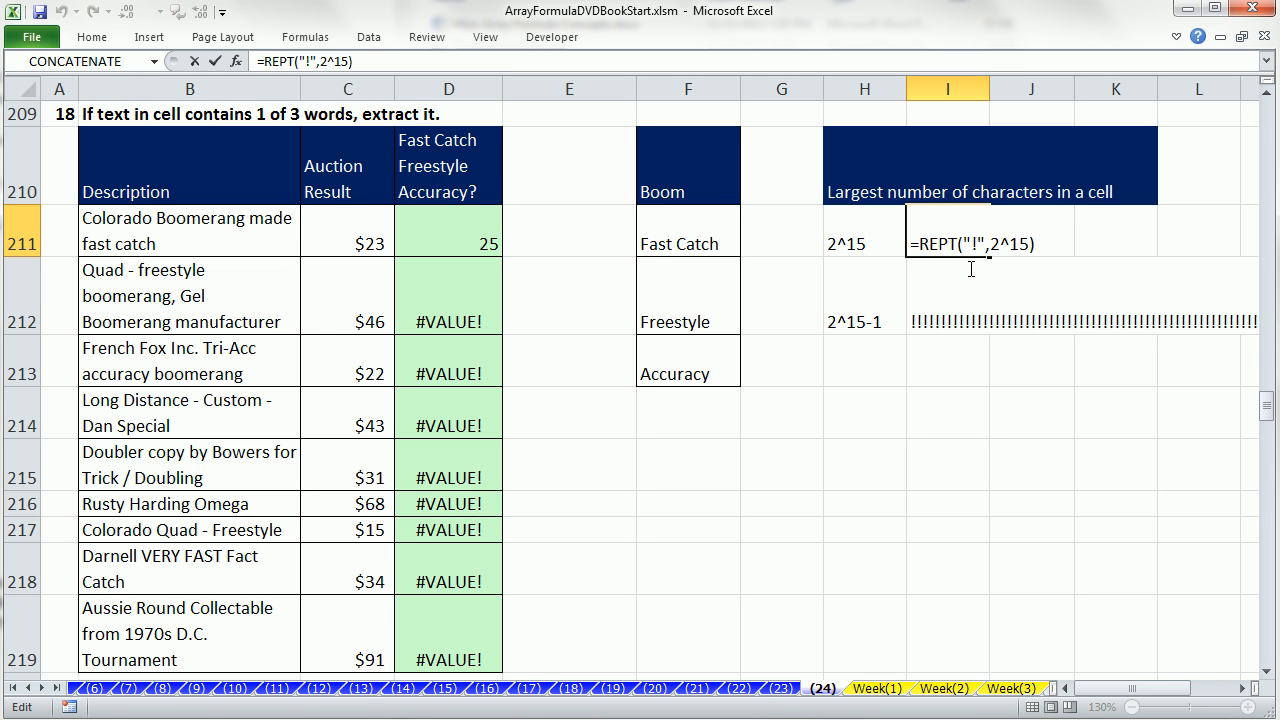
{"action": "key", "text": "ctrl+Return"}
{"action": "type", "text": "=re"}
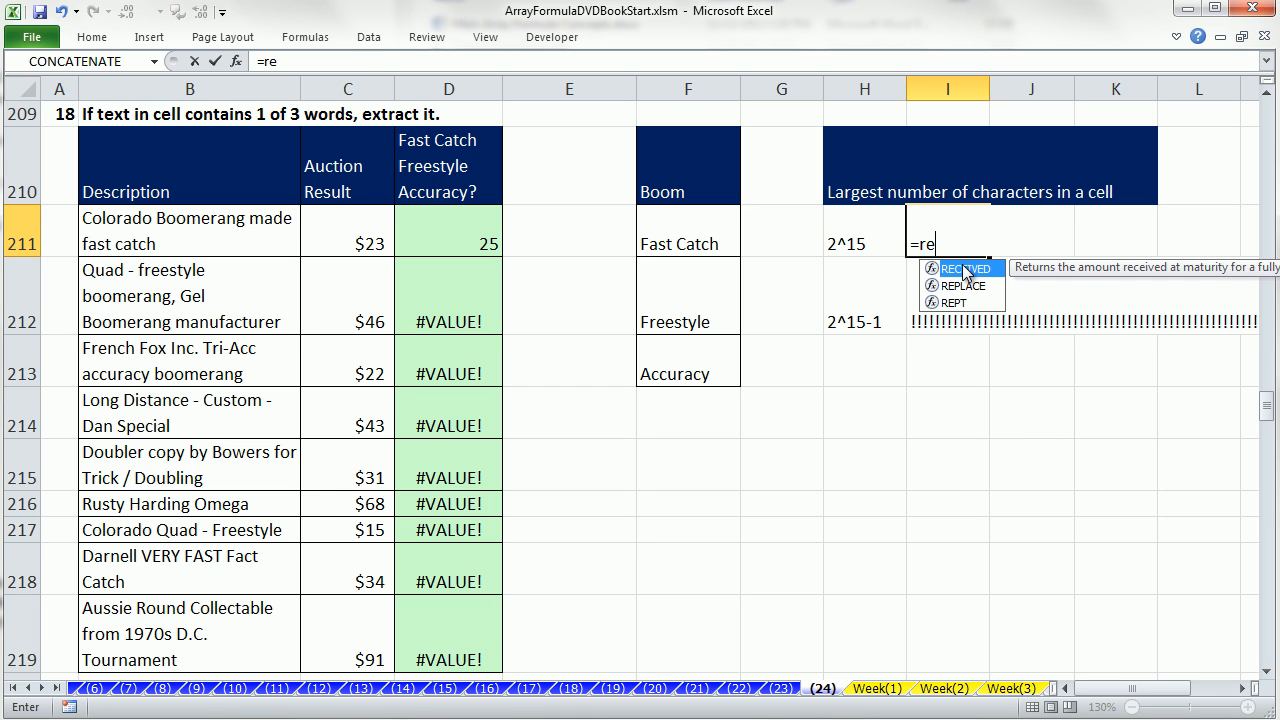
{"action": "key", "text": "Down"}
{"action": "key", "text": "Down"}
{"action": "key", "text": "Tab"}
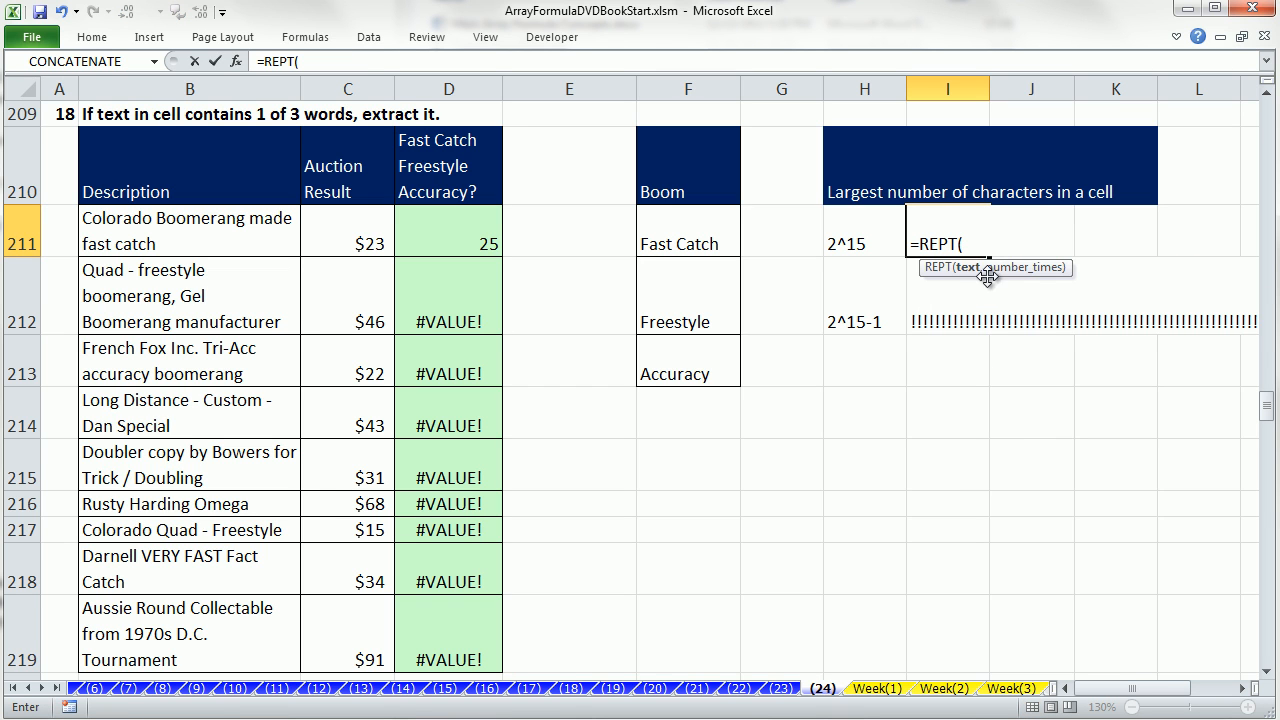
{"action": "type", "text": "\"!\","}
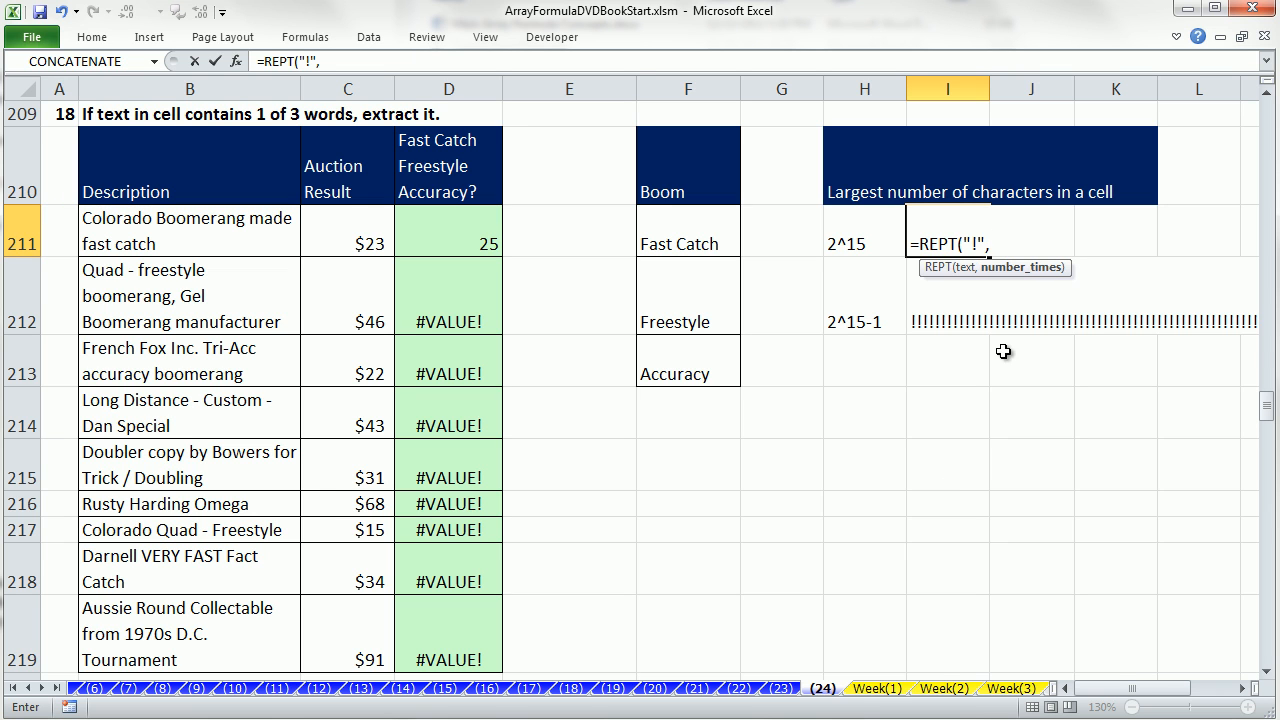
{"action": "type", "text": "2^15)"}
{"action": "key", "text": "ctrl+Return"}
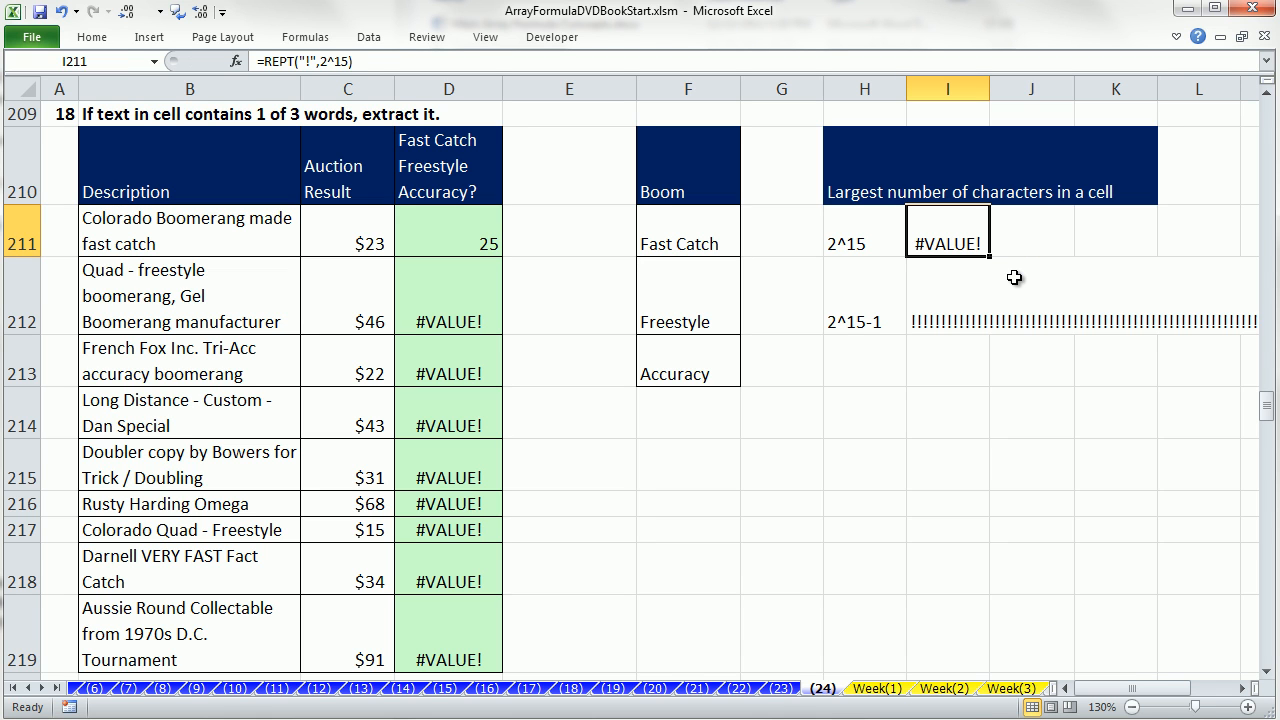
Examine the number_times argument of the REPT formulas in I212 and I211, leaving both formulas as they are.
{"action": "double_click", "coordinate": [950, 307]}
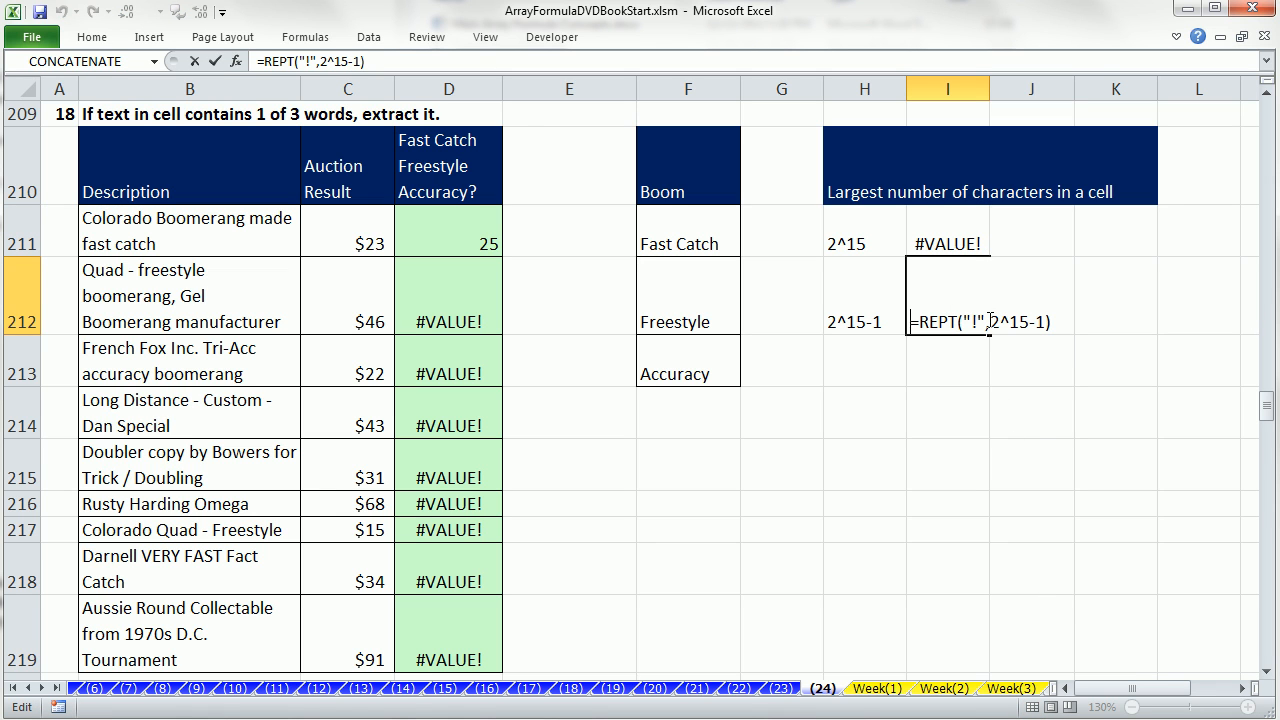
{"action": "left_click", "coordinate": [987, 321]}
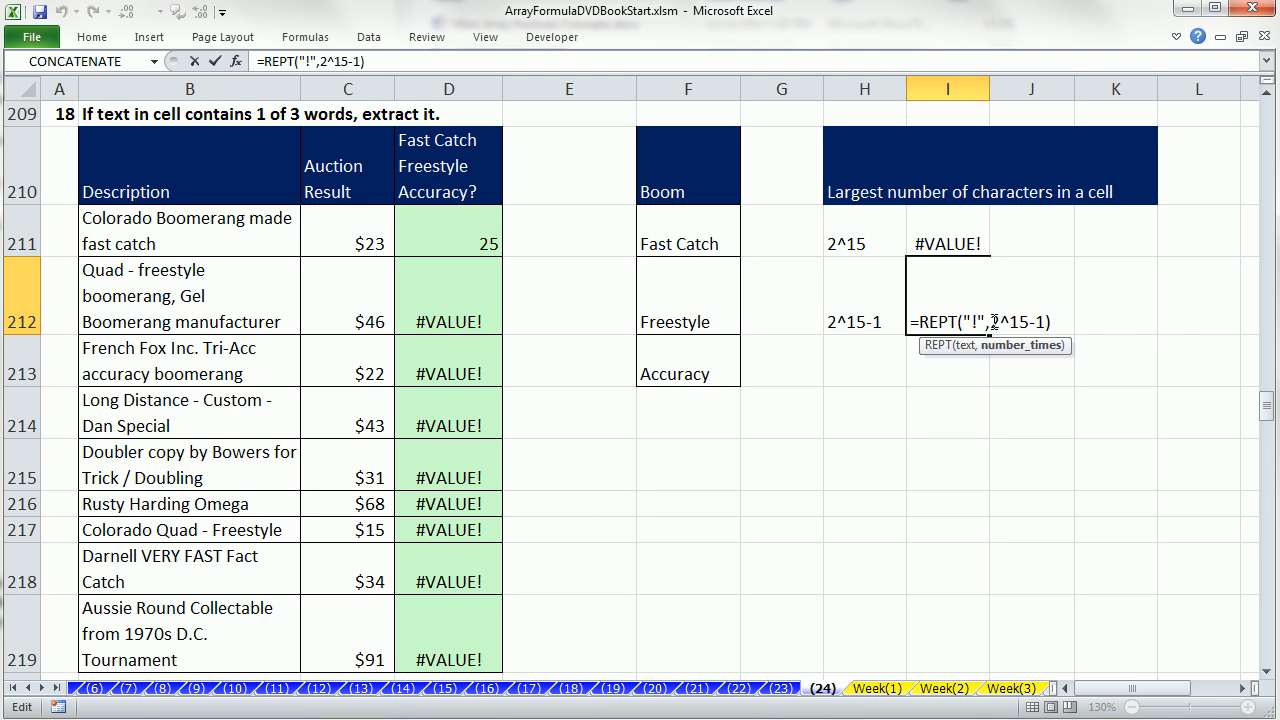
{"action": "key", "text": "Return"}
{"action": "double_click", "coordinate": [993, 244]}
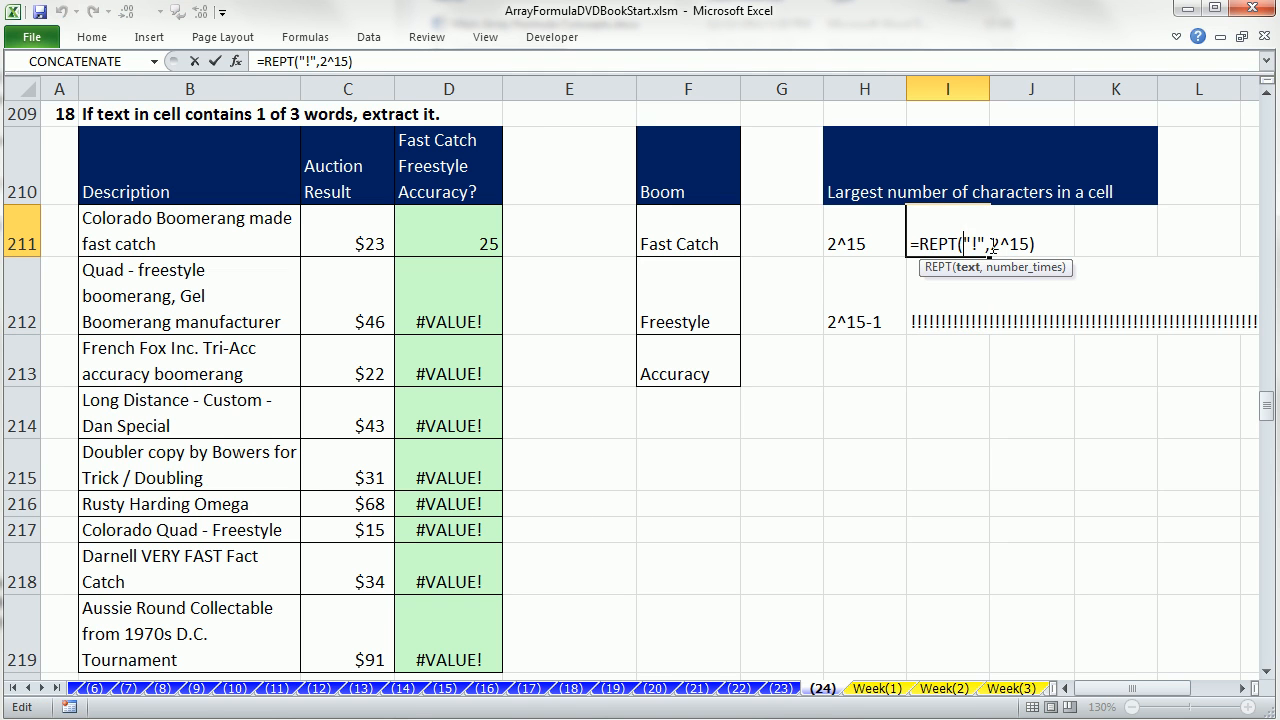
{"action": "left_click_drag", "start_coordinate": [993, 244], "coordinate": [1034, 244]}
{"action": "key", "text": "ctrl+Return"}
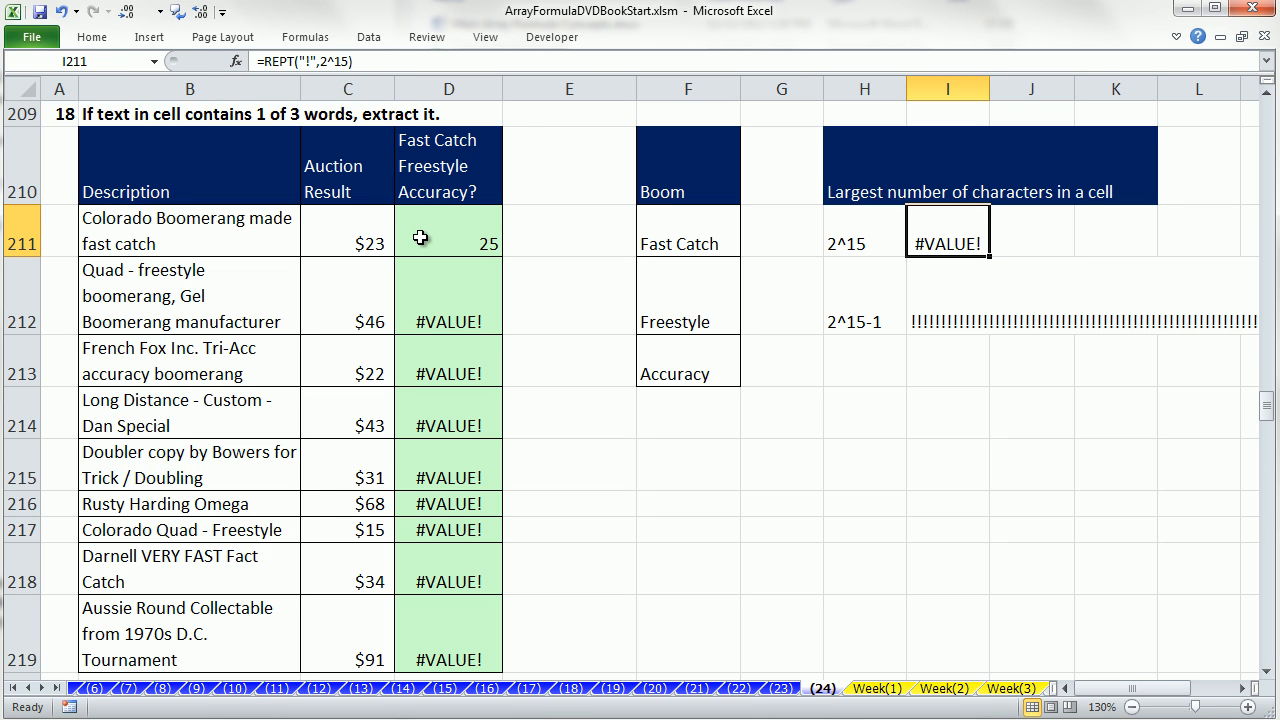
Wrap D211's SEARCH formula in LOOKUP with 2^15 as the lookup value and SEARCH as the lookup vector.
{"action": "double_click", "coordinate": [420, 237]}
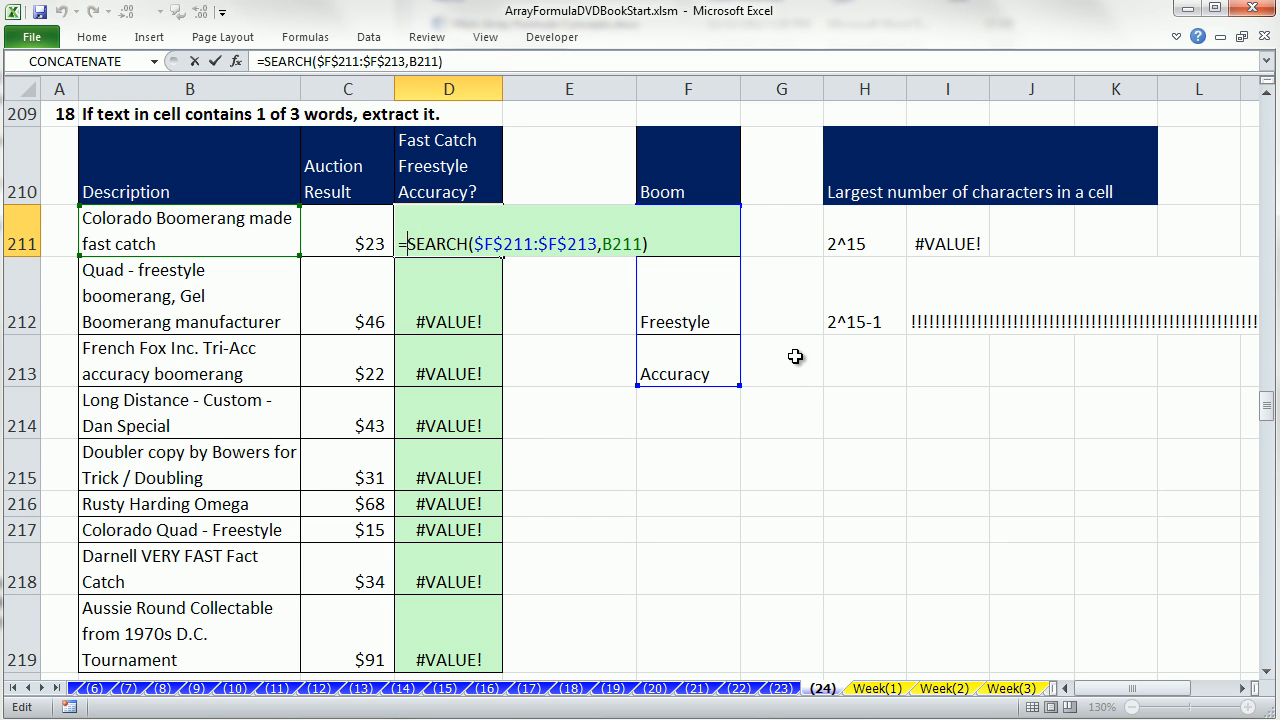
{"action": "type", "text": "lookup("}
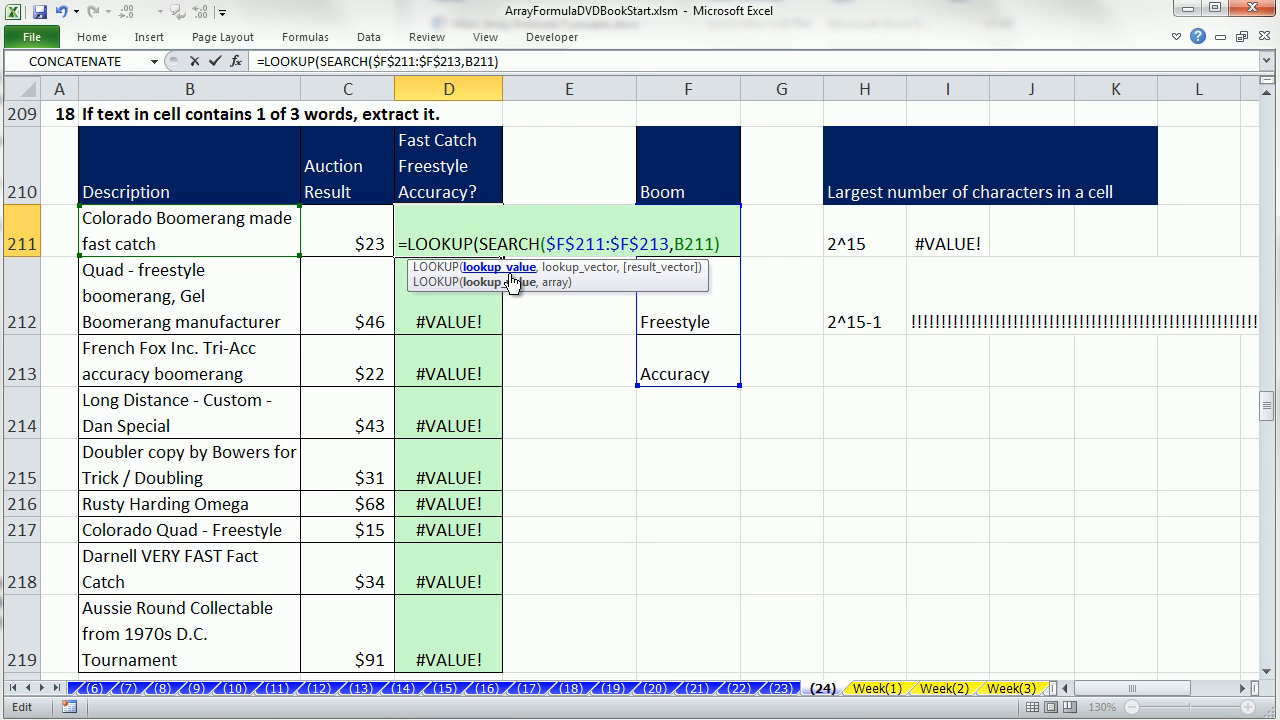
{"action": "type", "text": "2"}
{"action": "type", "text": "^15"}
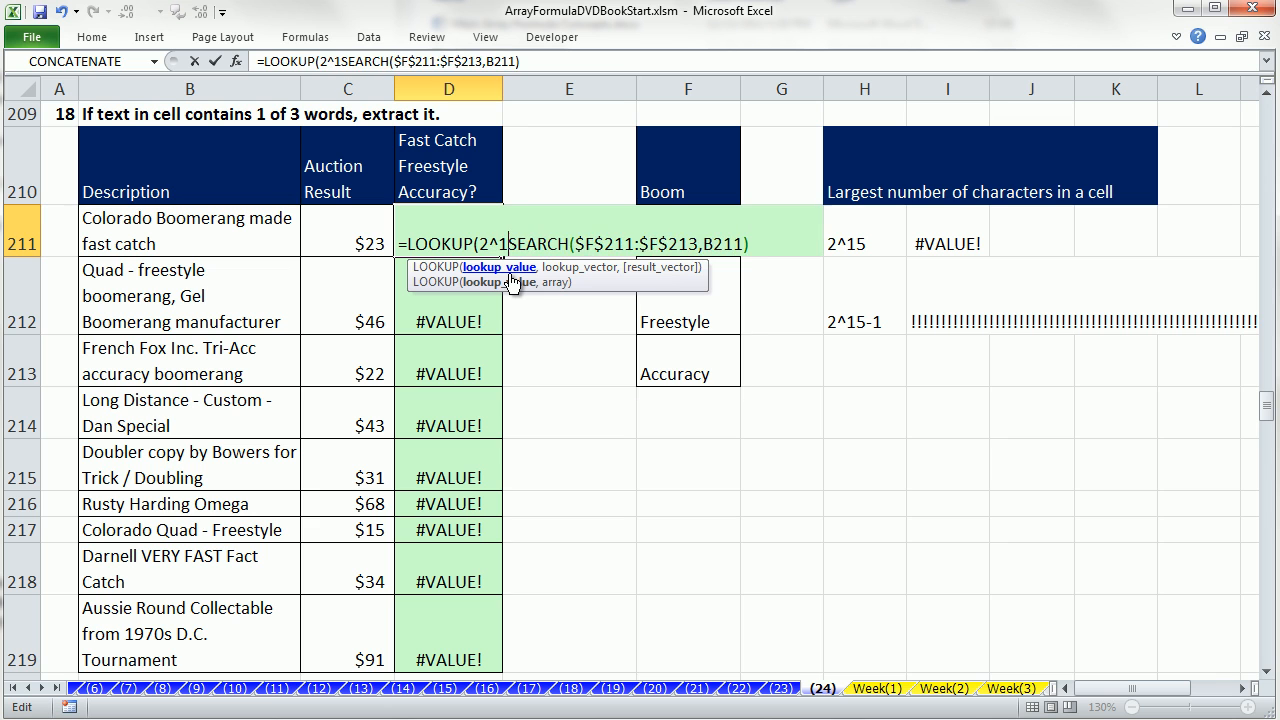
{"action": "type", "text": ","}
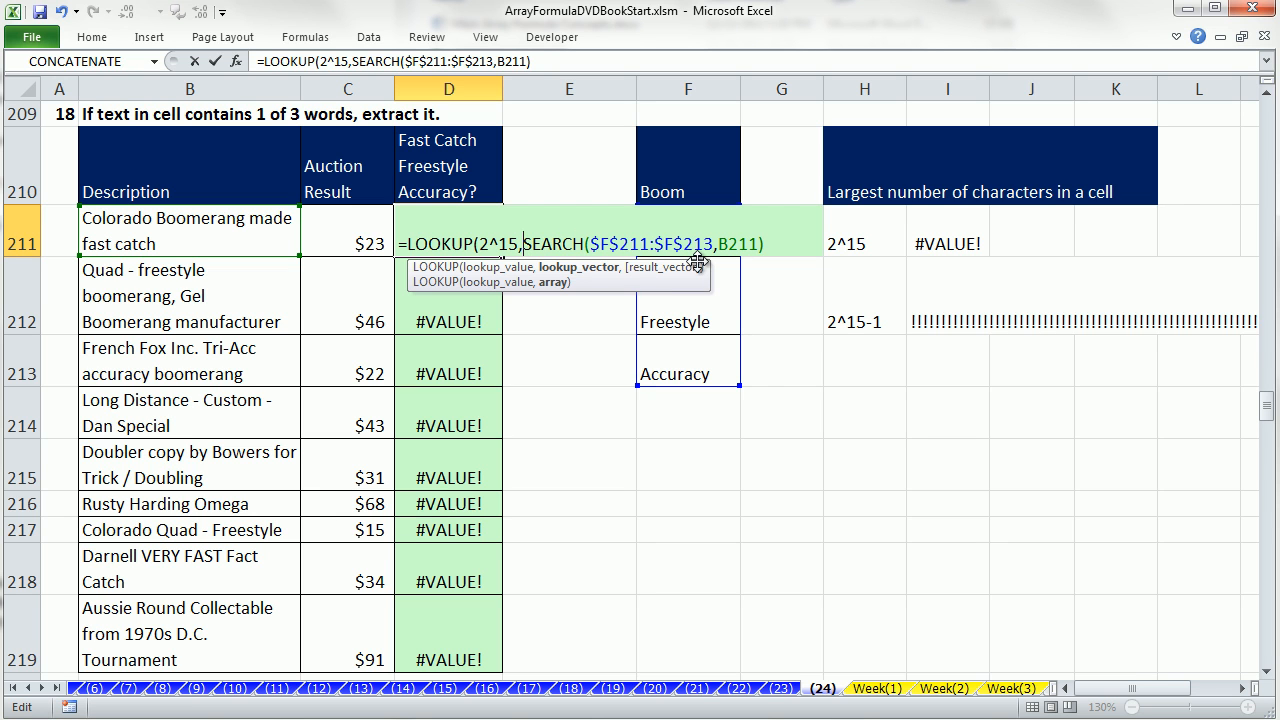
Add the absolute range $F$211:$F$213 as the LOOKUP result vector in D211 and close the function's parenthesis.
{"action": "left_click", "coordinate": [780, 250]}
{"action": "type", "text": ","}
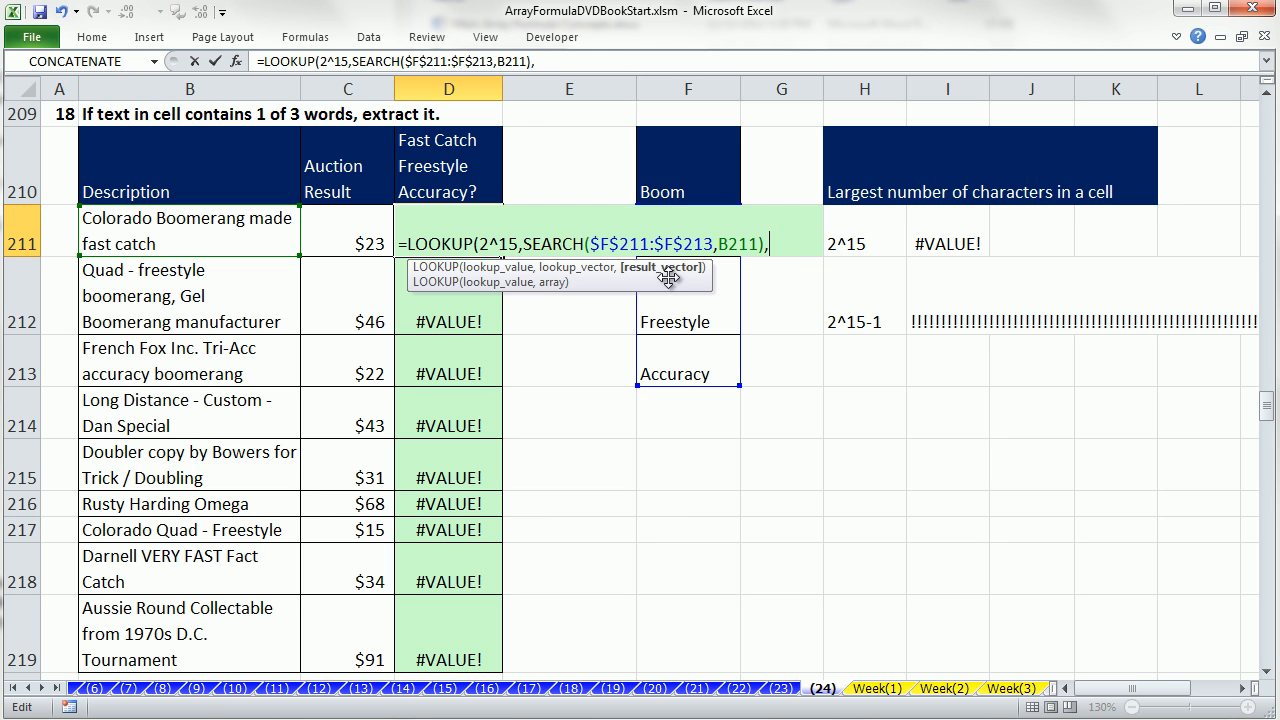
{"action": "left_click_drag", "start_coordinate": [686, 345], "coordinate": [695, 254]}
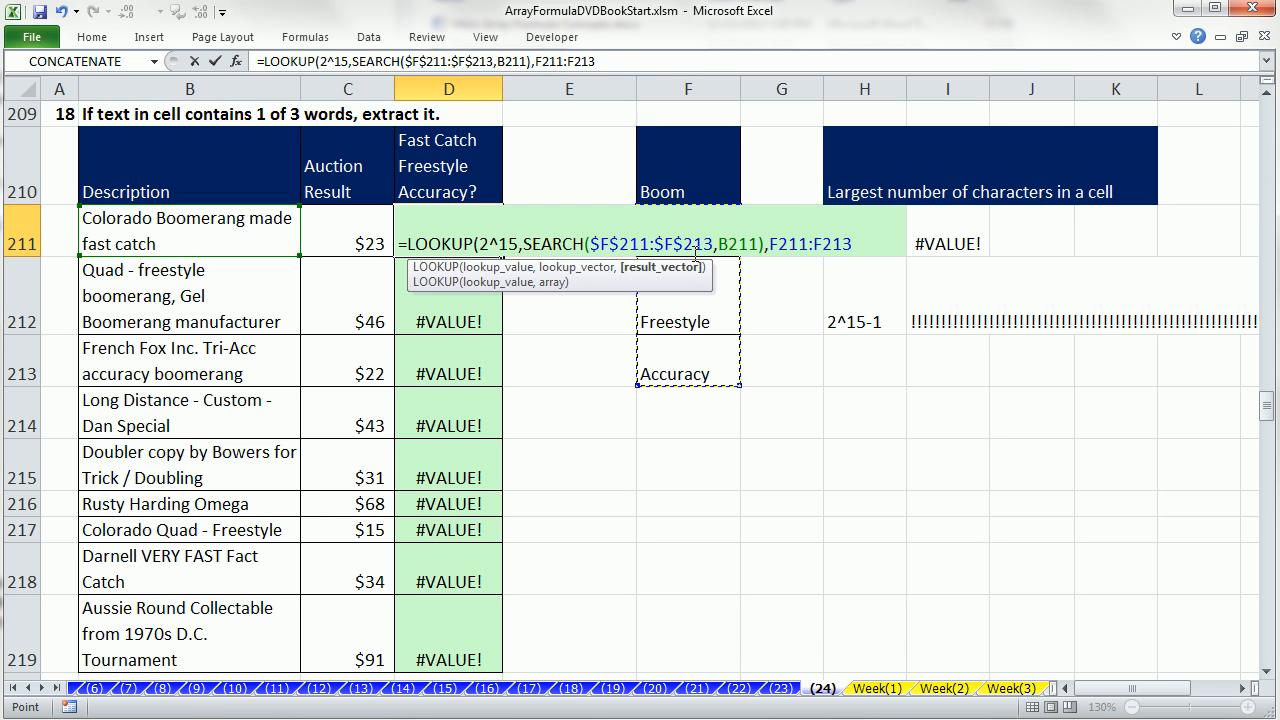
{"action": "key", "text": "F4"}
{"action": "type", "text": ")"}
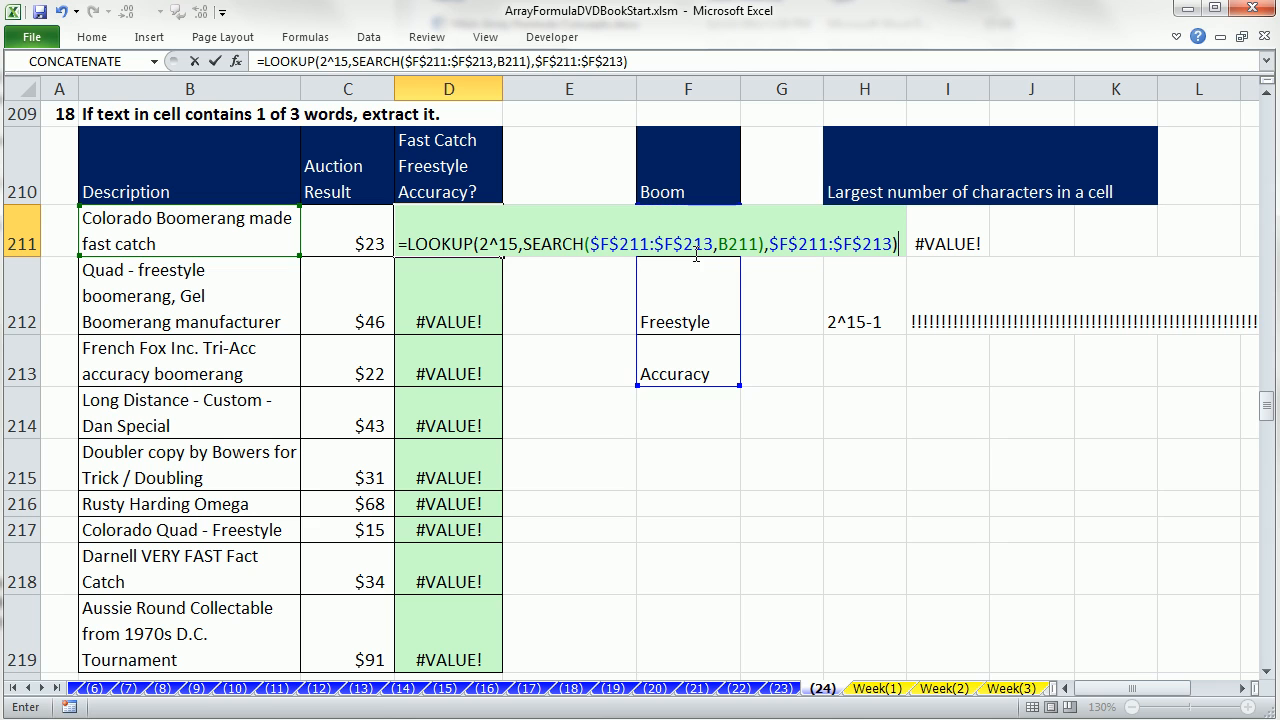
{"action": "key", "text": "F2"}
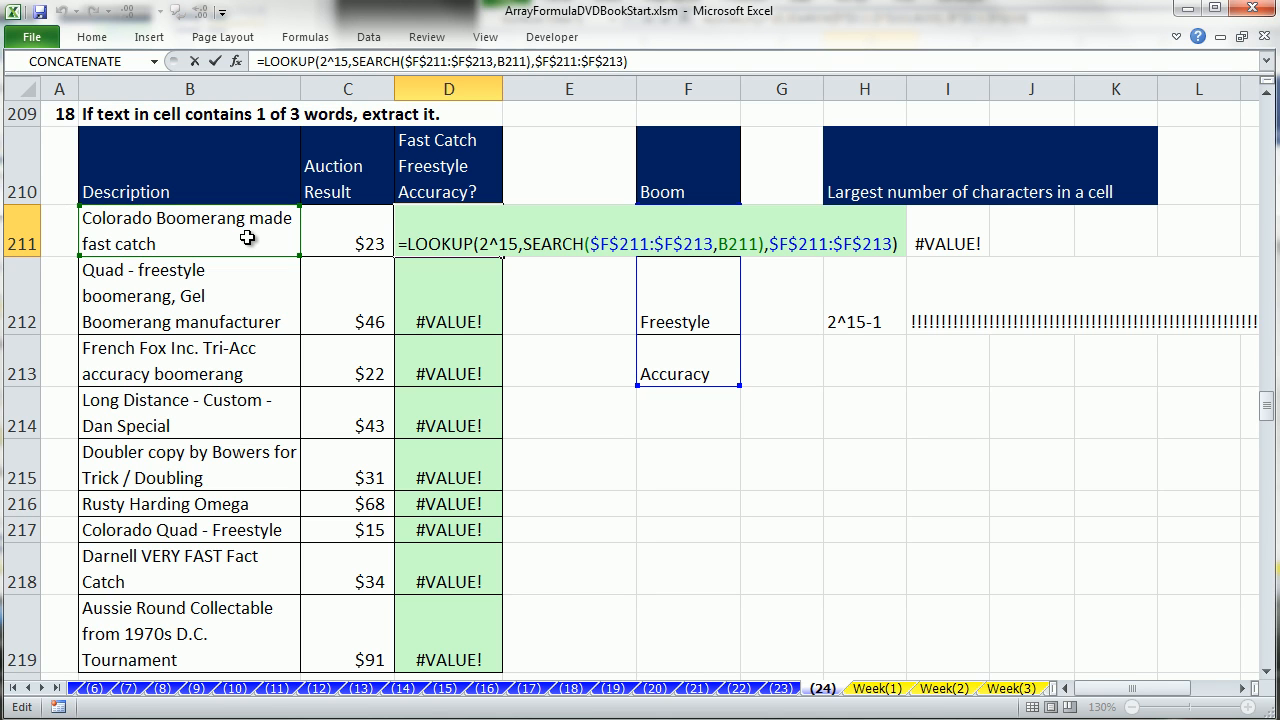
Confirm the formula =LOOKUP(2^15,SEARCH($F$211:$F$213,B211),$F$211:$F$213) in D211 and fill it down through D219.
{"action": "left_click", "coordinate": [521, 244]}
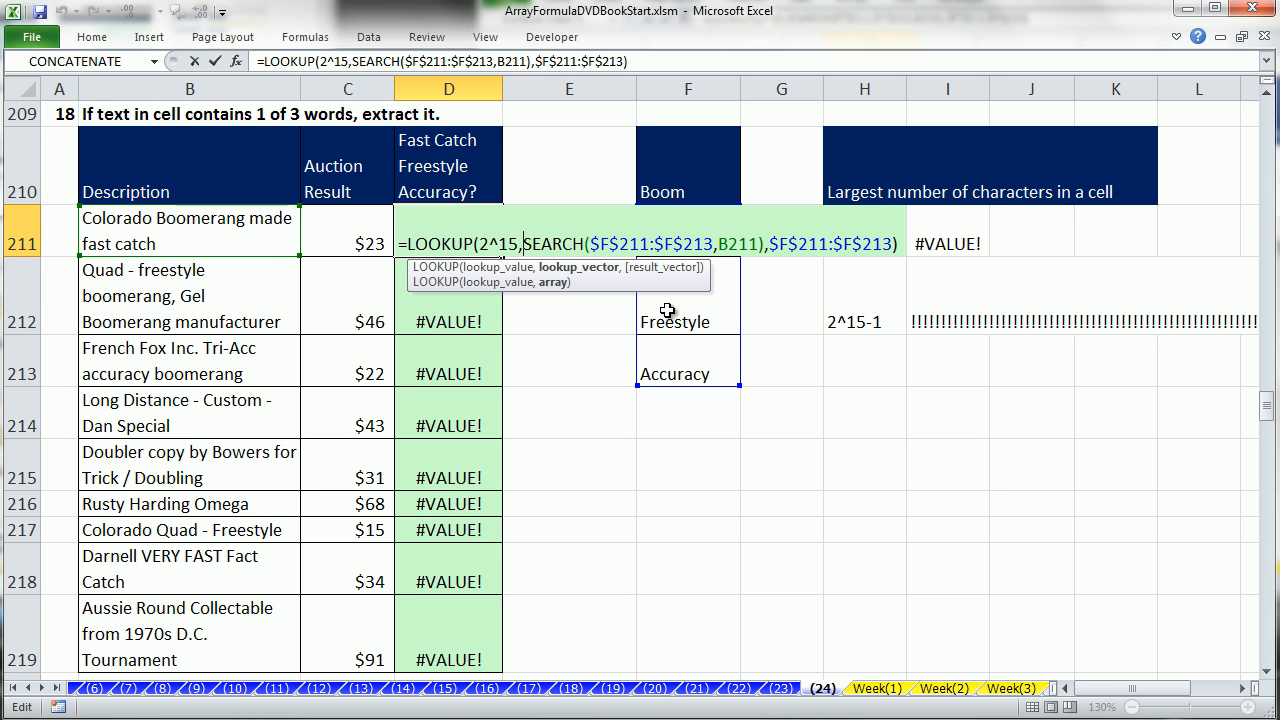
{"action": "key", "text": "ctrl+Return"}
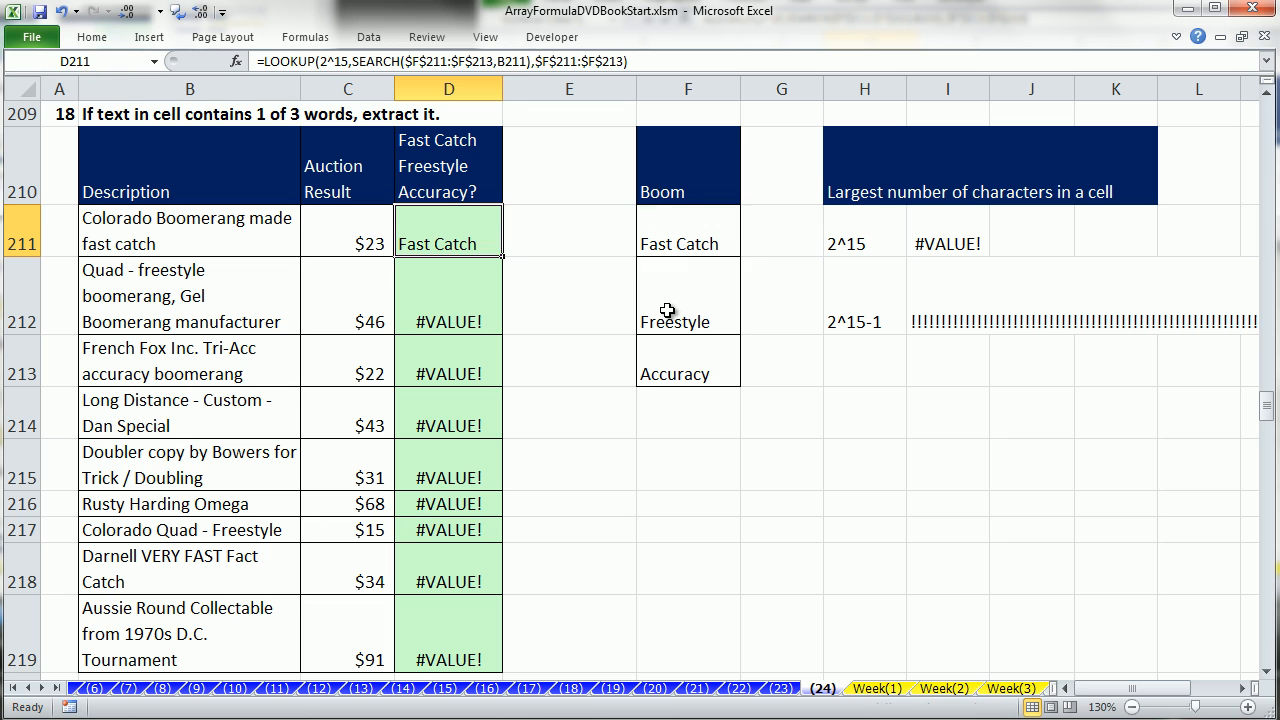
{"action": "double_click", "coordinate": [504, 256]}
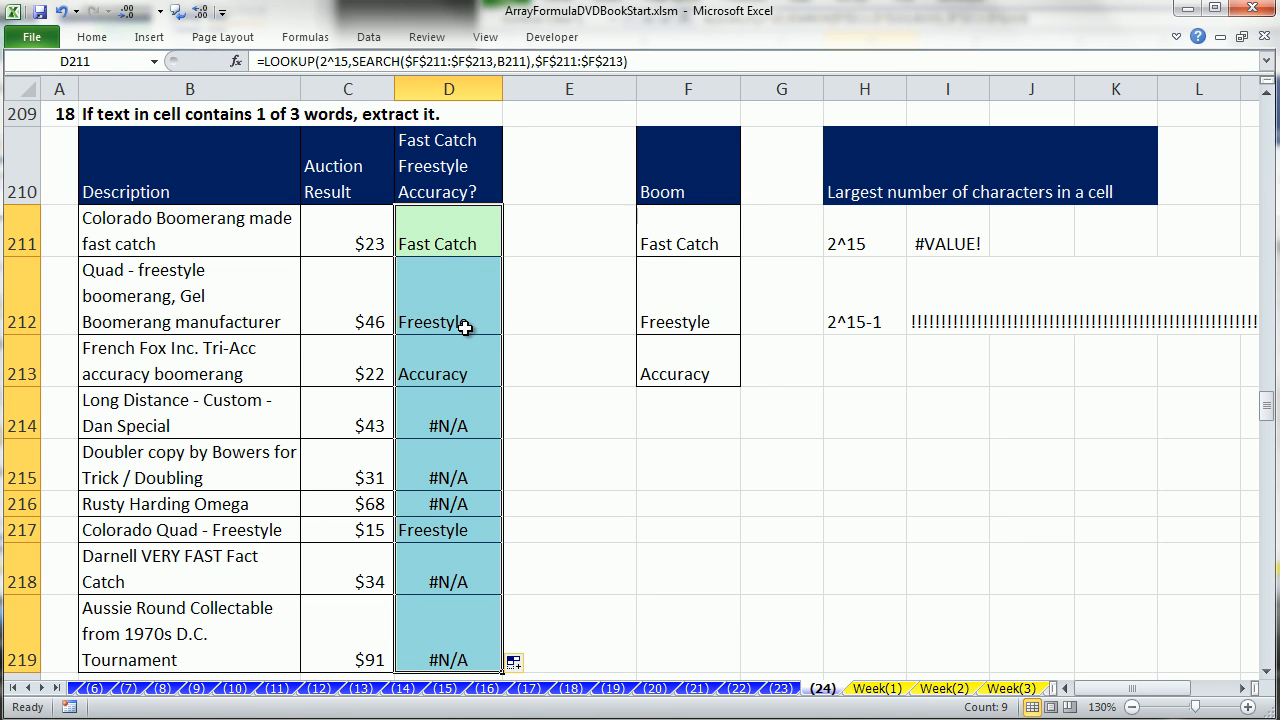
Wrap the LOOKUP formula in D211 in IFERROR with "" as the error value, and fill it down through D219.
{"action": "left_click", "coordinate": [437, 235]}
{"action": "key", "text": "F2"}
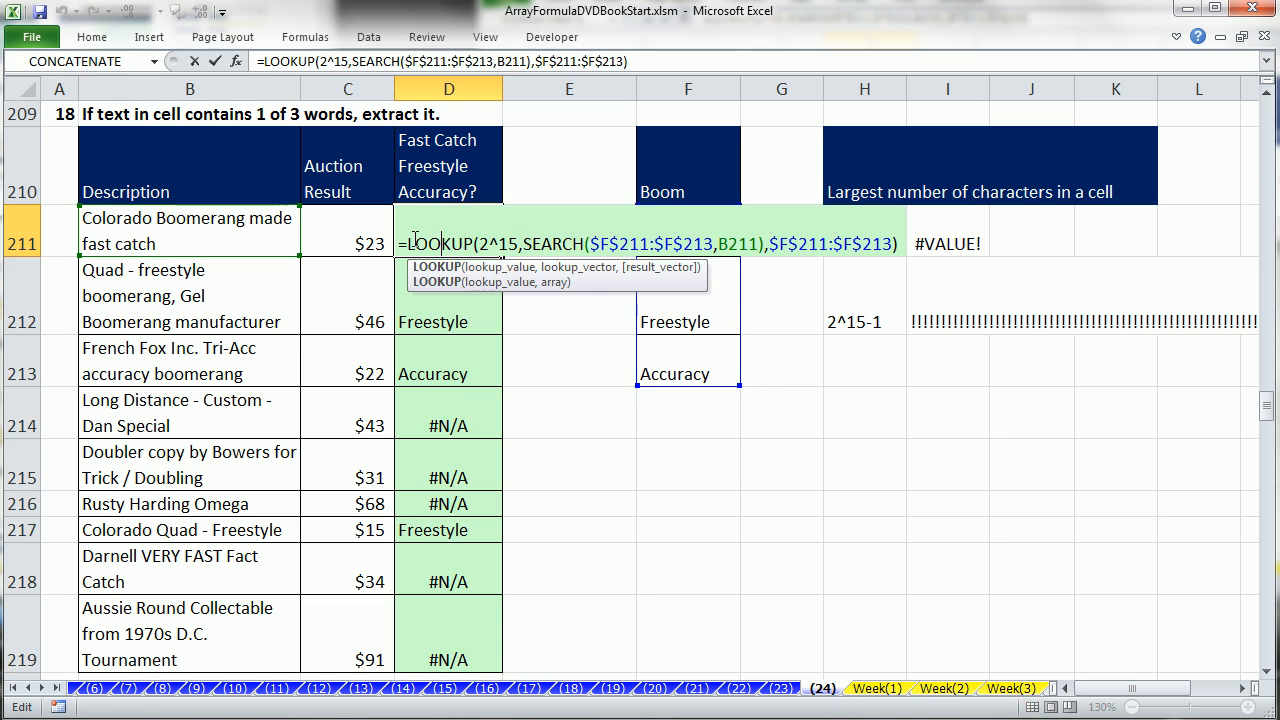
{"action": "type", "text": "IFERROR("}
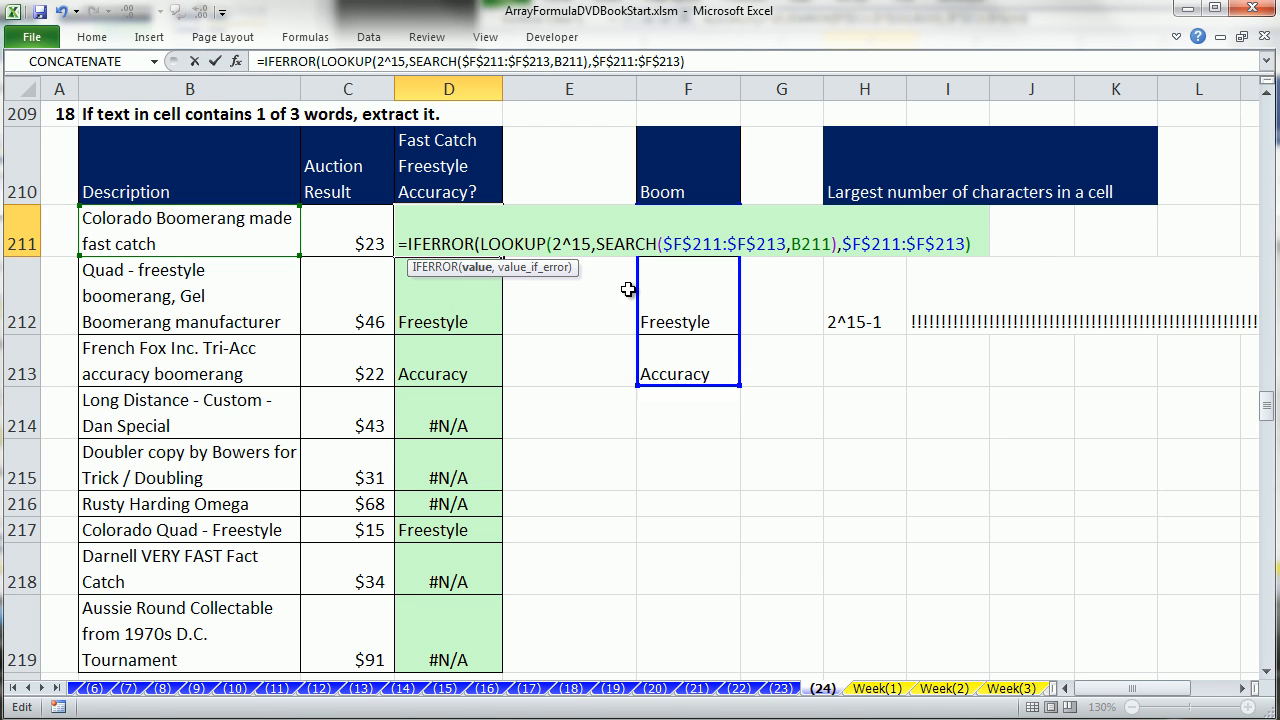
{"action": "left_click", "coordinate": [986, 248]}
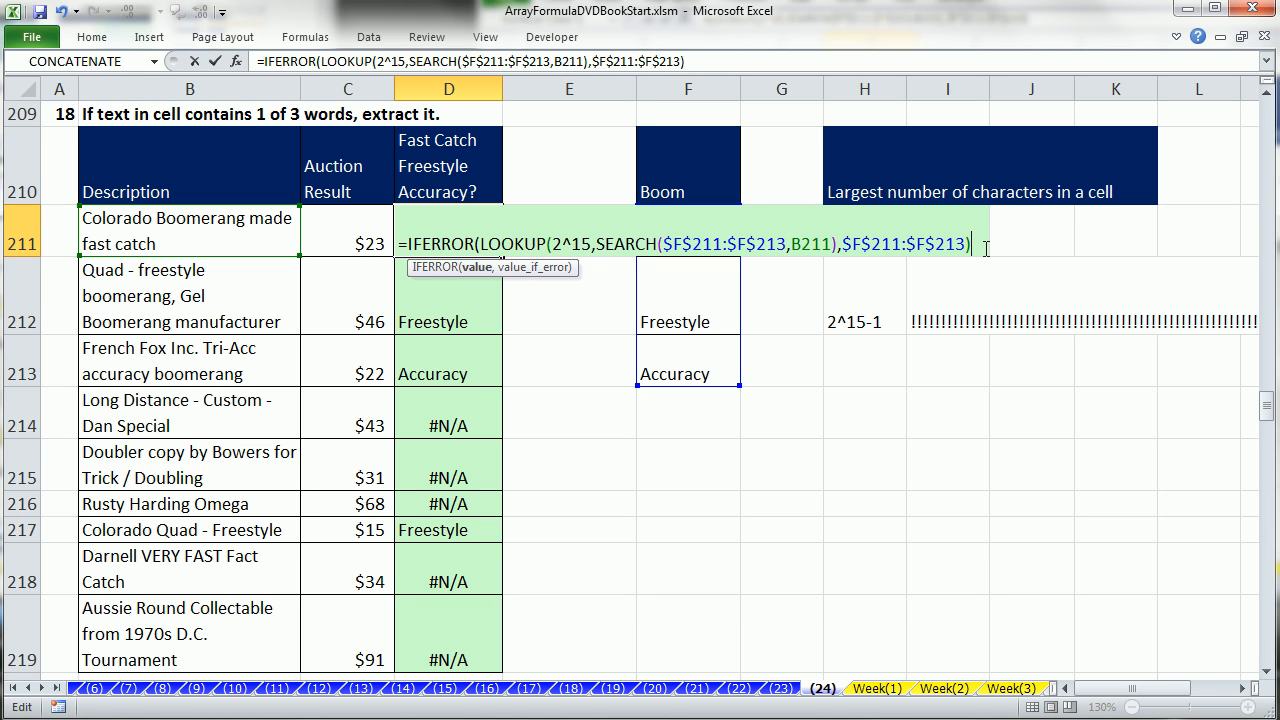
{"action": "type", "text": ","}
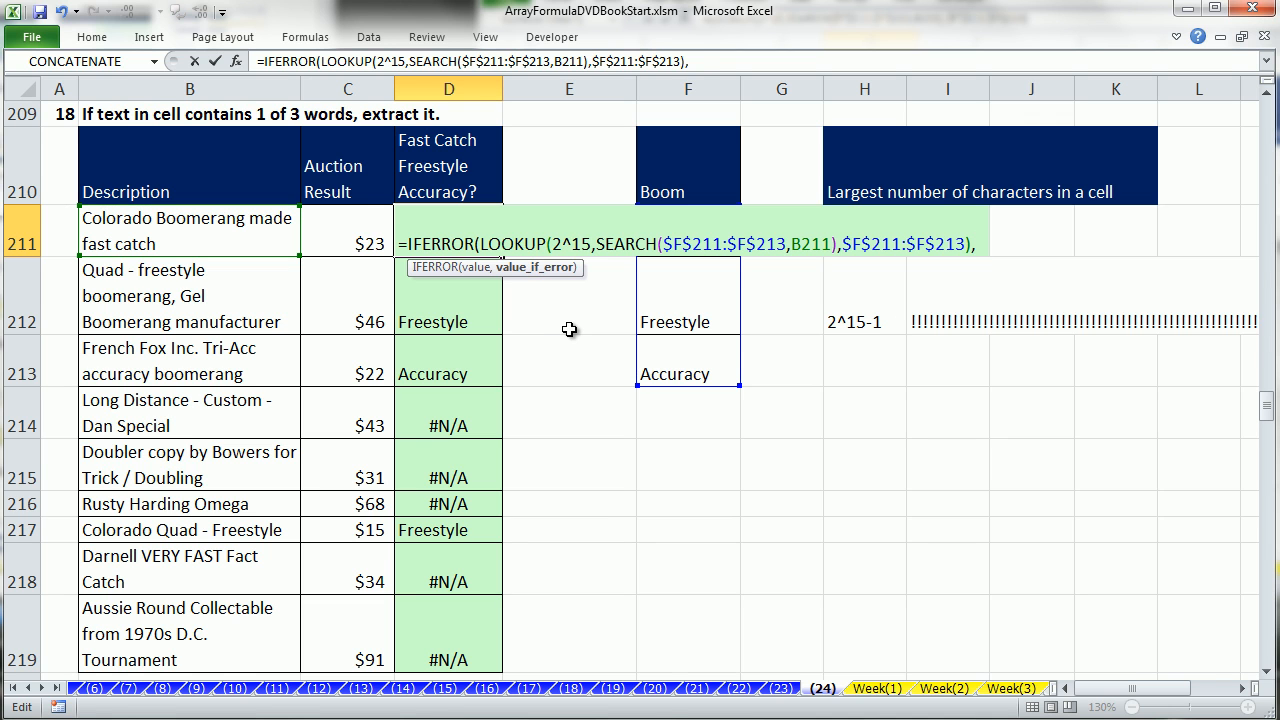
{"action": "type", "text": "\"\""}
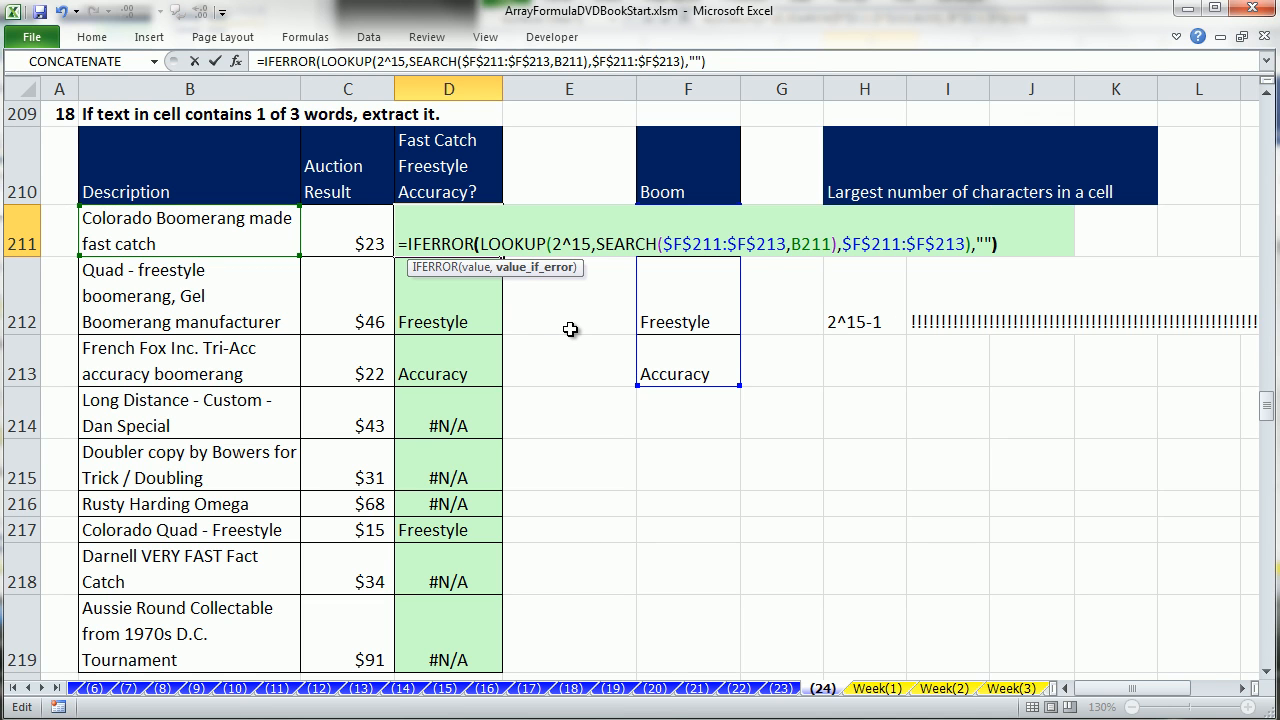
{"action": "type", "text": ")"}
{"action": "key", "text": "ctrl+Return"}
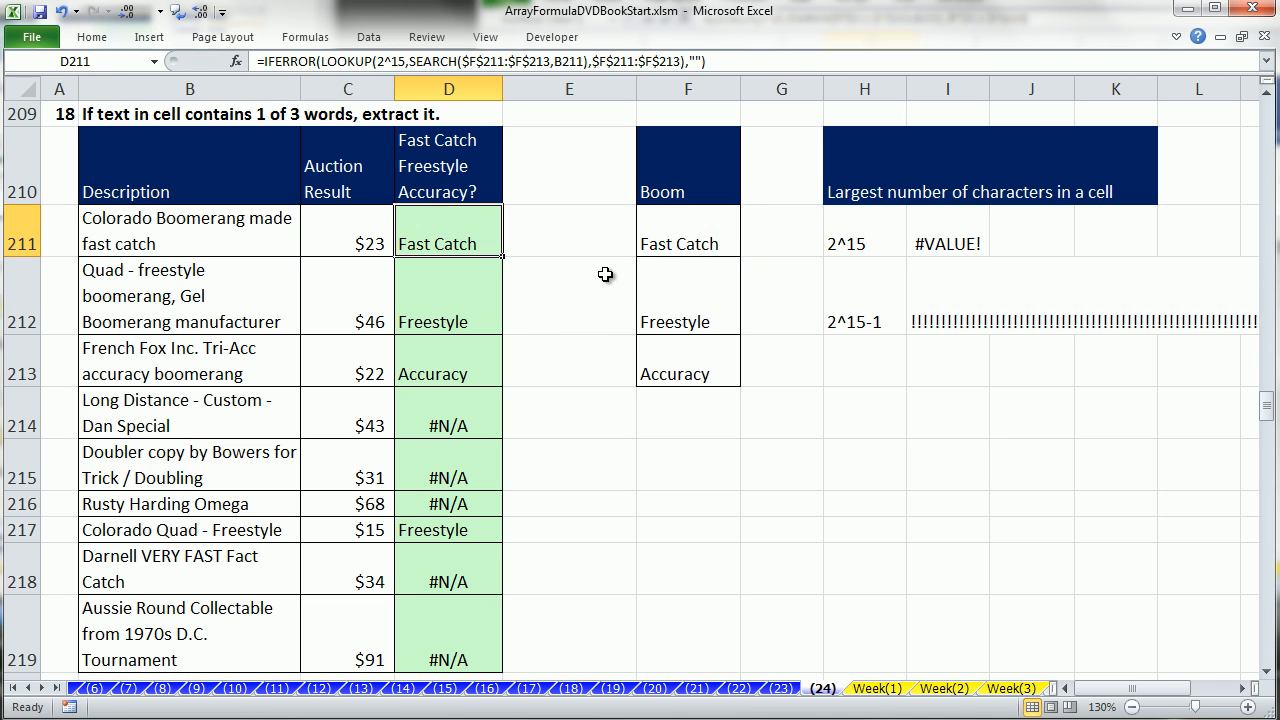
{"action": "double_click", "coordinate": [503, 257]}
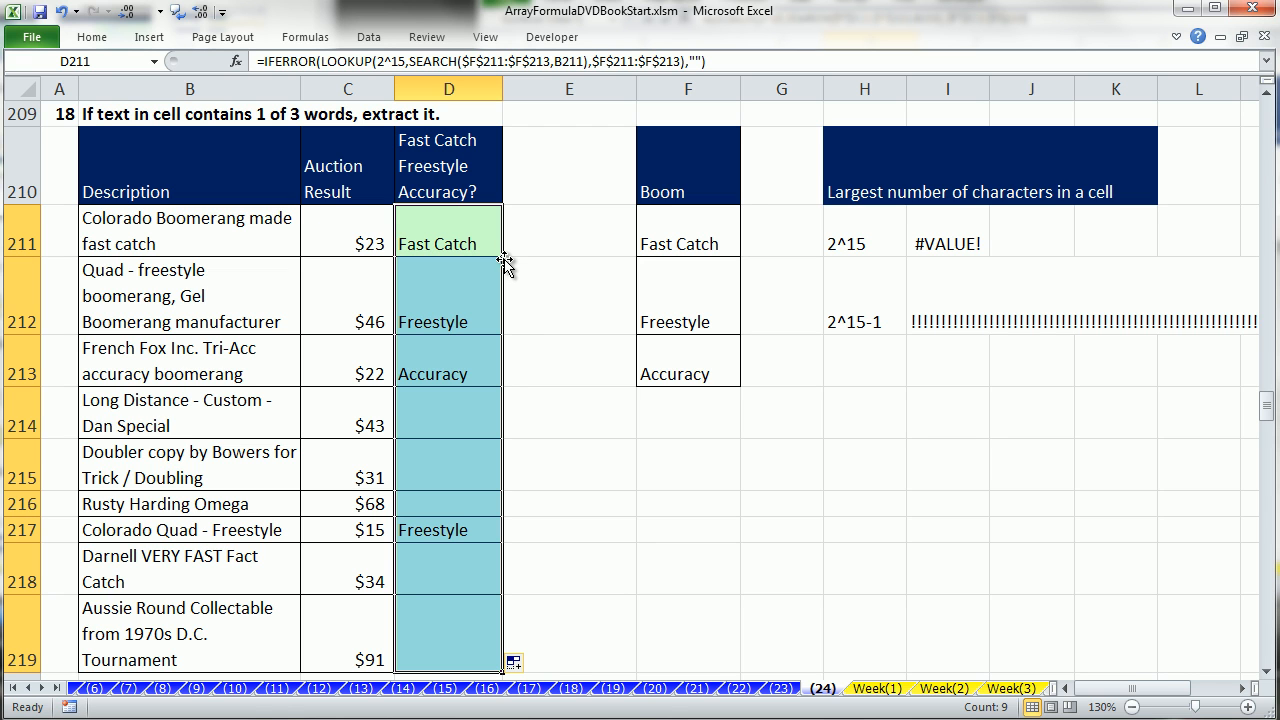
Review the LOOKUP lookup value and vector and the SEARCH find text in D211's formula, keeping the formula as is.
{"action": "double_click", "coordinate": [410, 232]}
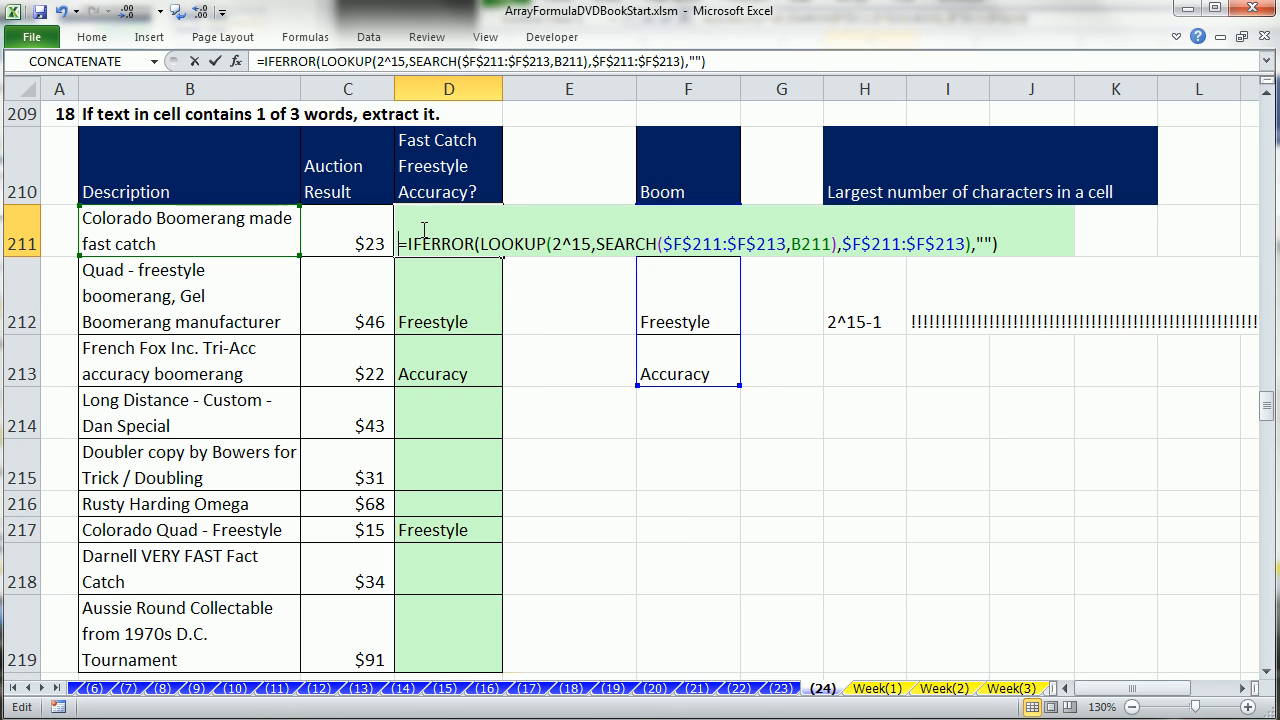
{"action": "left_click", "coordinate": [542, 245]}
{"action": "left_click", "coordinate": [556, 245]}
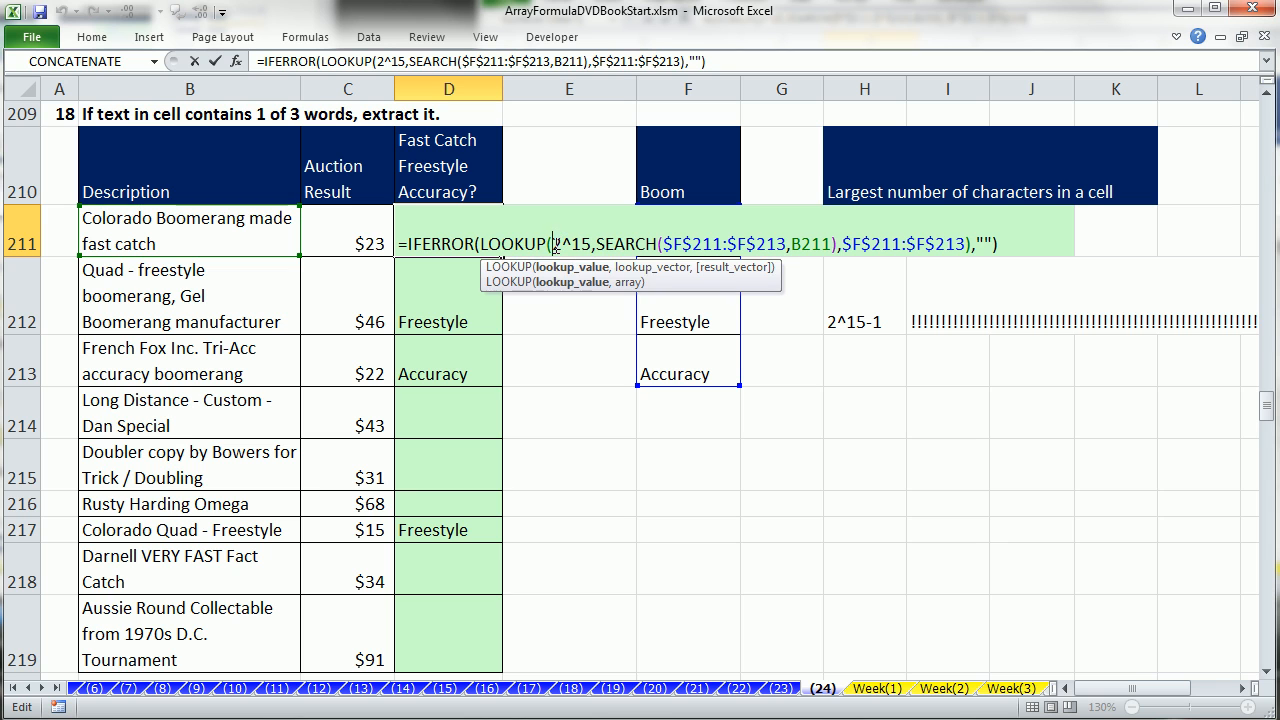
{"action": "left_click", "coordinate": [614, 245]}
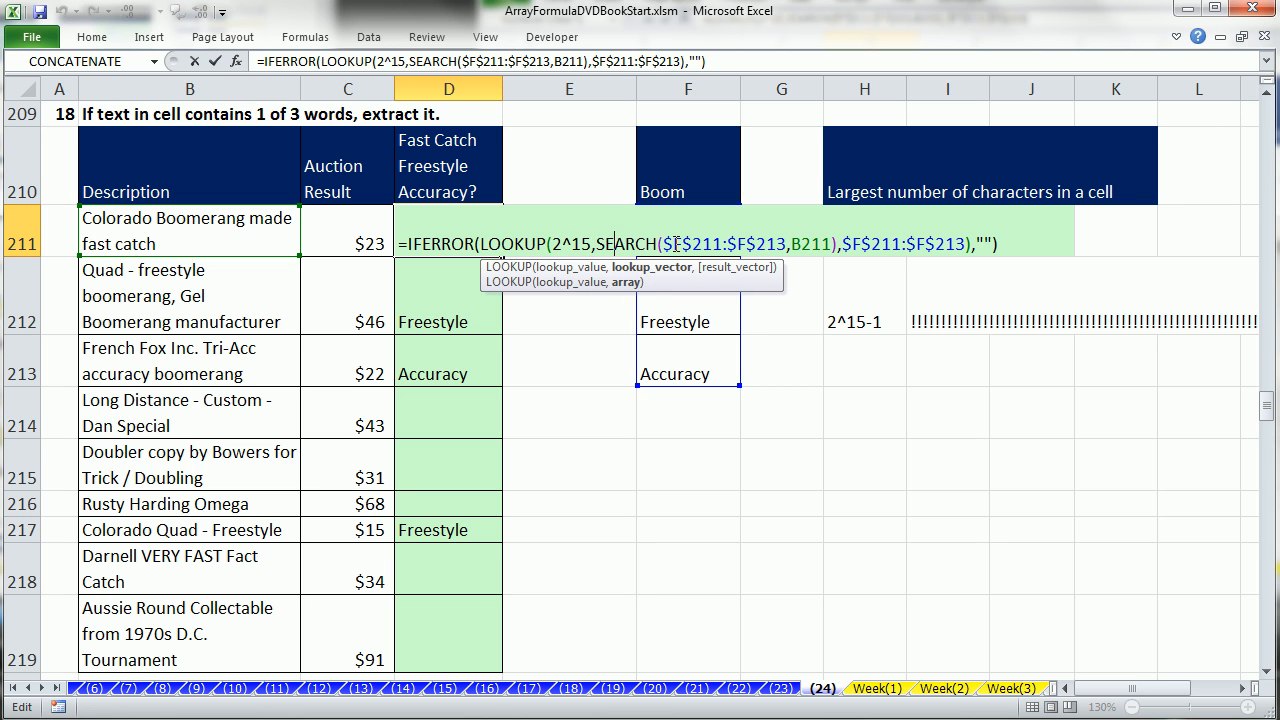
{"action": "left_click", "coordinate": [682, 244]}
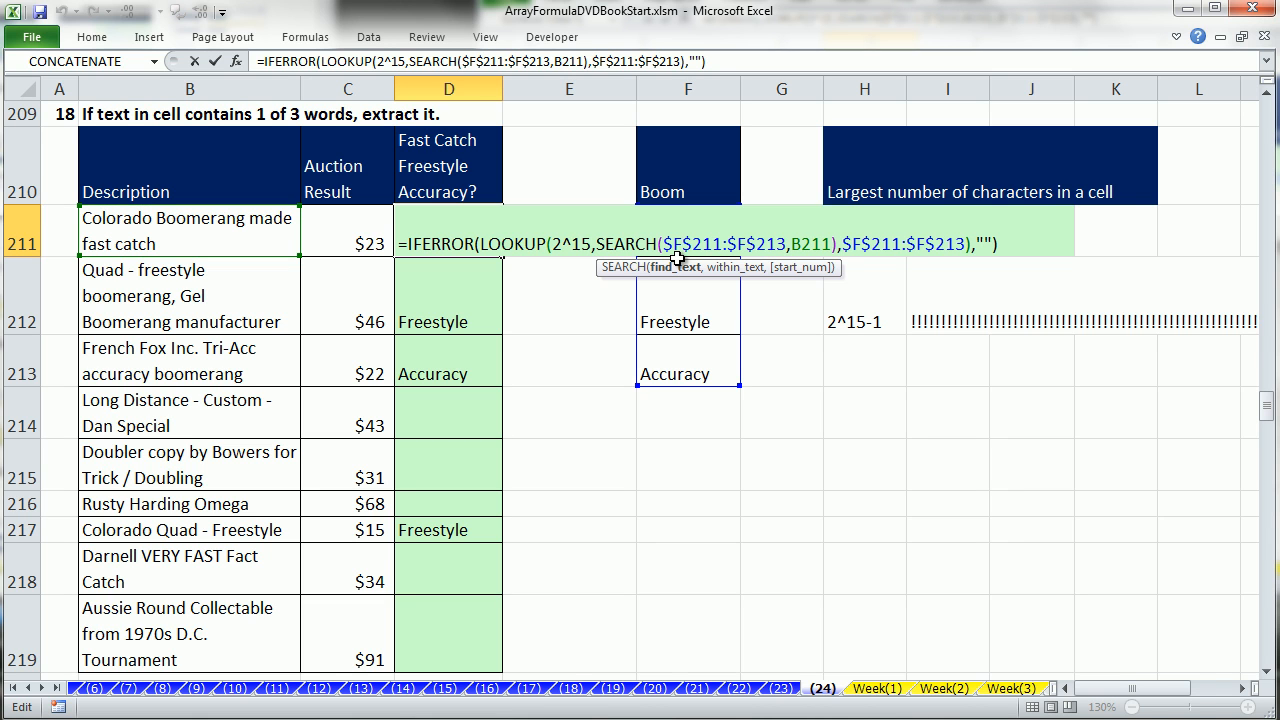
{"action": "key", "text": "ctrl+Return"}
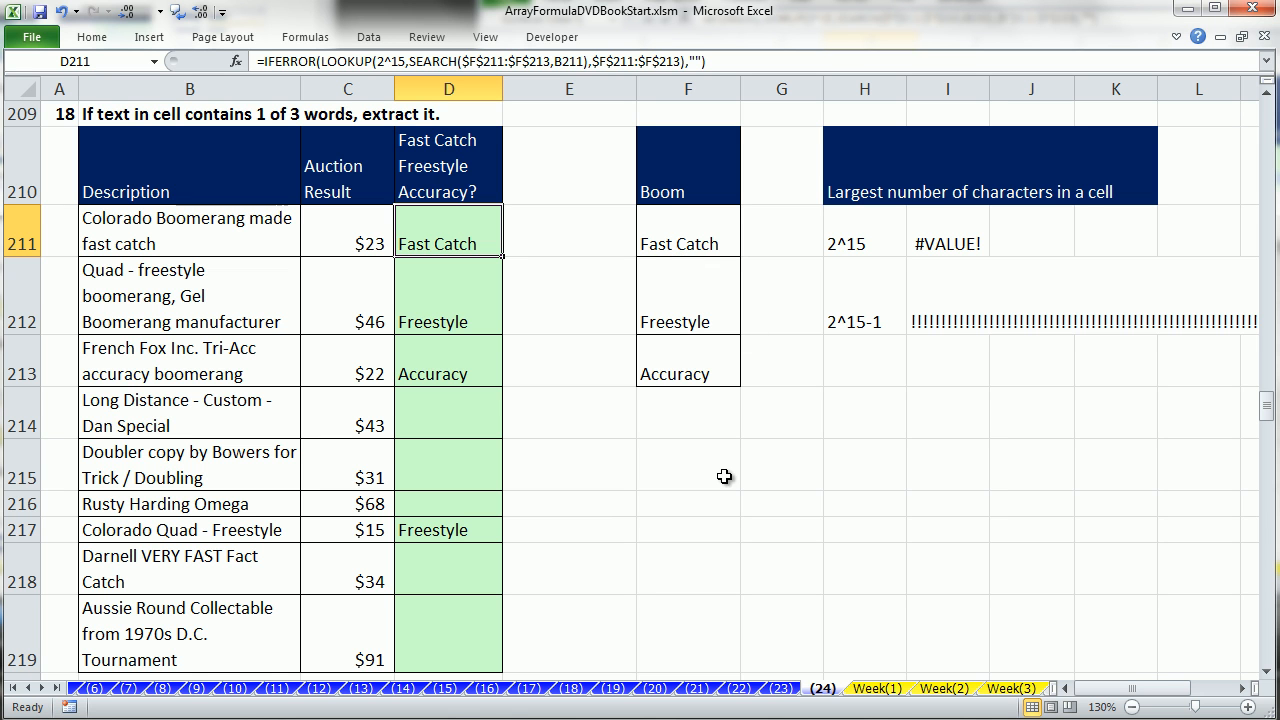
Go to section 19, Lookup Multiplying, and examine the probabilities in C242:C243 and the F and NF codes in E242:E243.
{"action": "left_click_drag", "start_coordinate": [1268, 674], "coordinate": [1269, 677]}
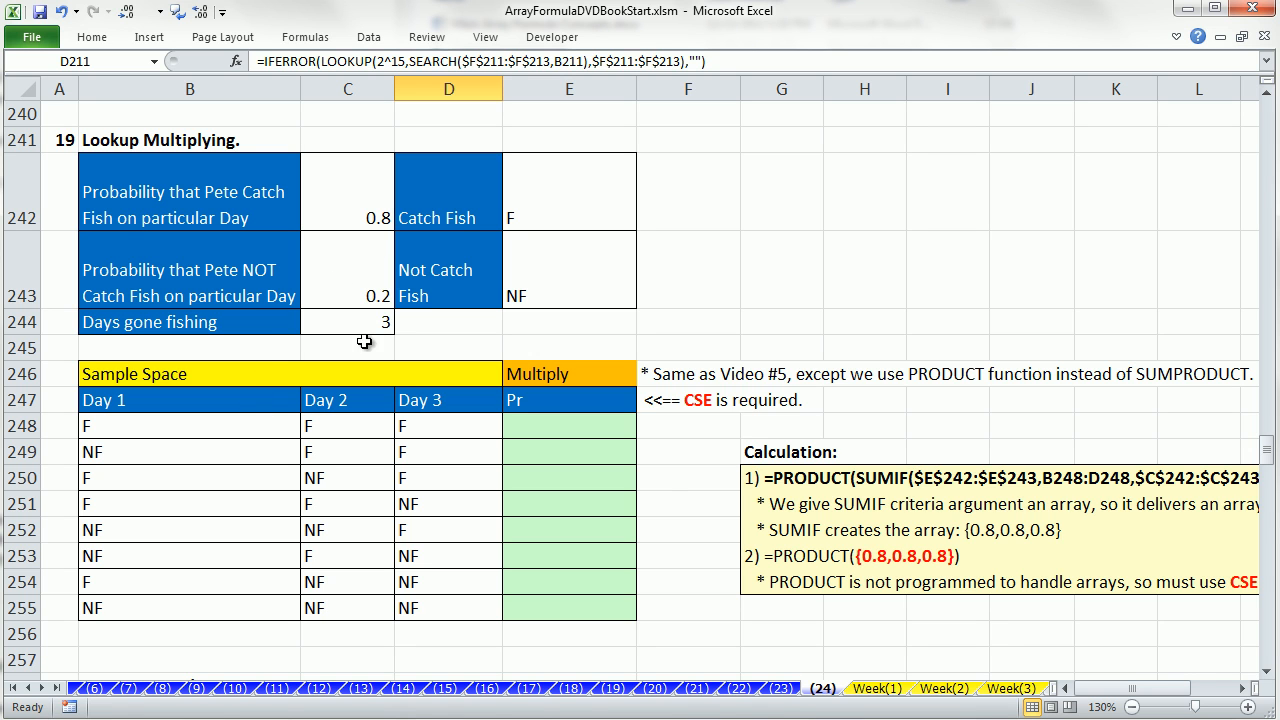
{"action": "left_click", "coordinate": [561, 212]}
{"action": "left_click", "coordinate": [549, 277]}
{"action": "left_click", "coordinate": [346, 208]}
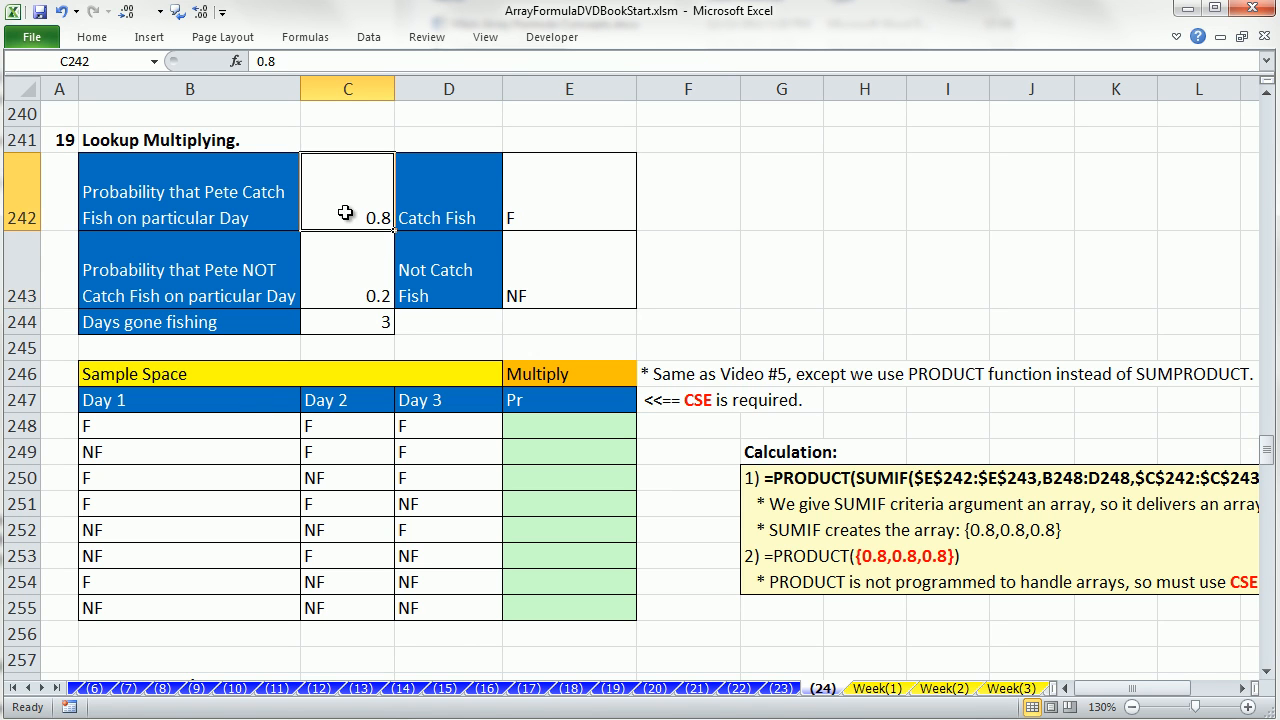
{"action": "left_click", "coordinate": [351, 274]}
{"action": "left_click", "coordinate": [568, 214]}
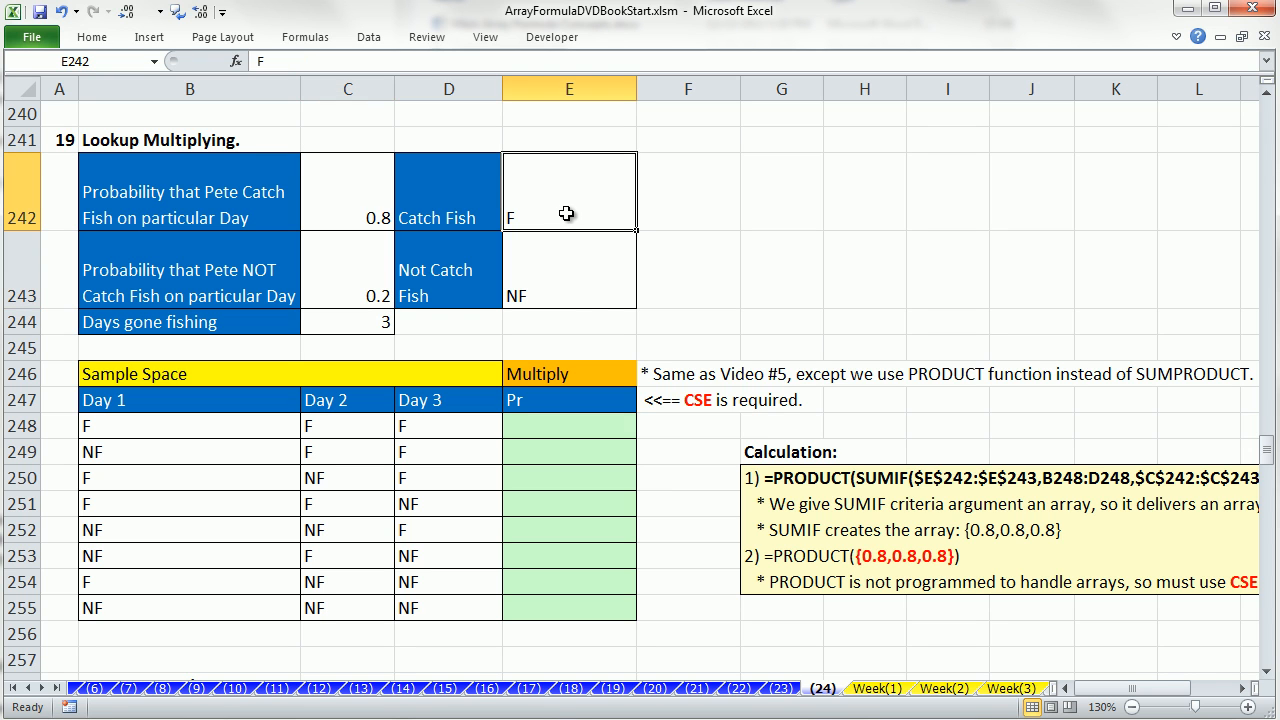
{"action": "left_click", "coordinate": [569, 291]}
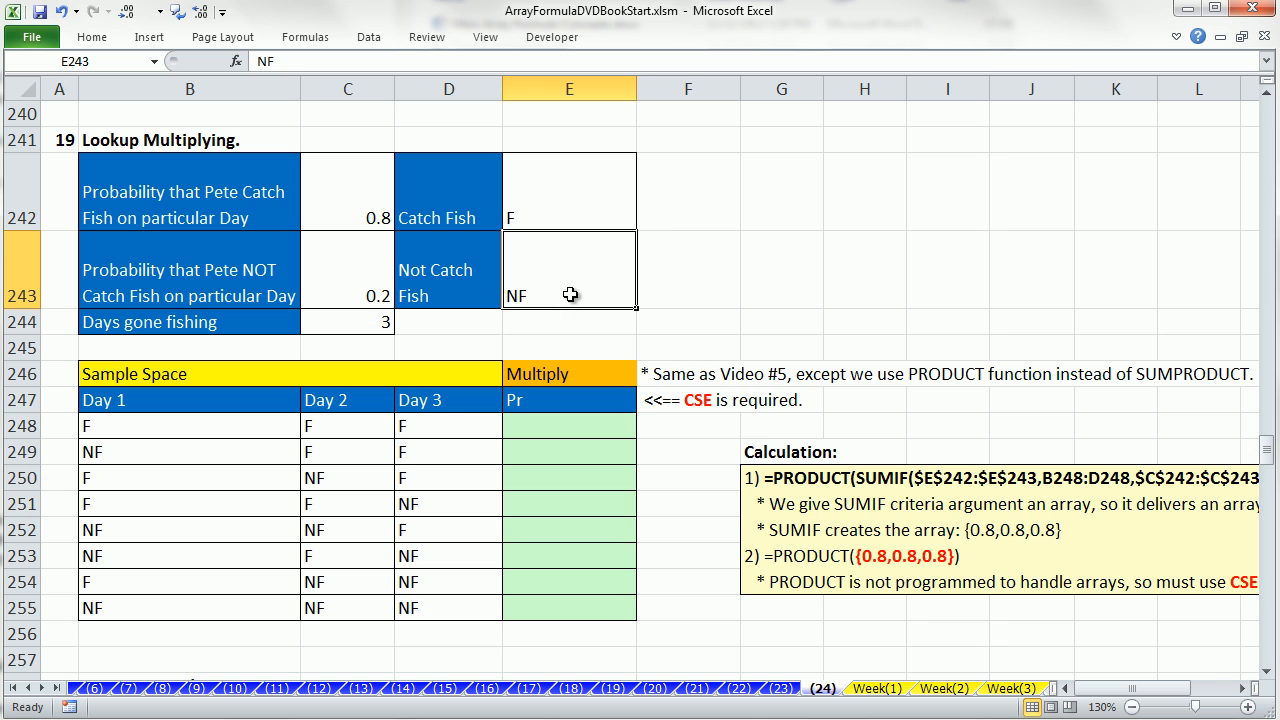
Examine the three-day outcome combinations in sample space rows 248 to 250 and their cells in the Pr column.
{"action": "left_click", "coordinate": [208, 434]}
{"action": "left_click_drag", "start_coordinate": [269, 434], "coordinate": [434, 429]}
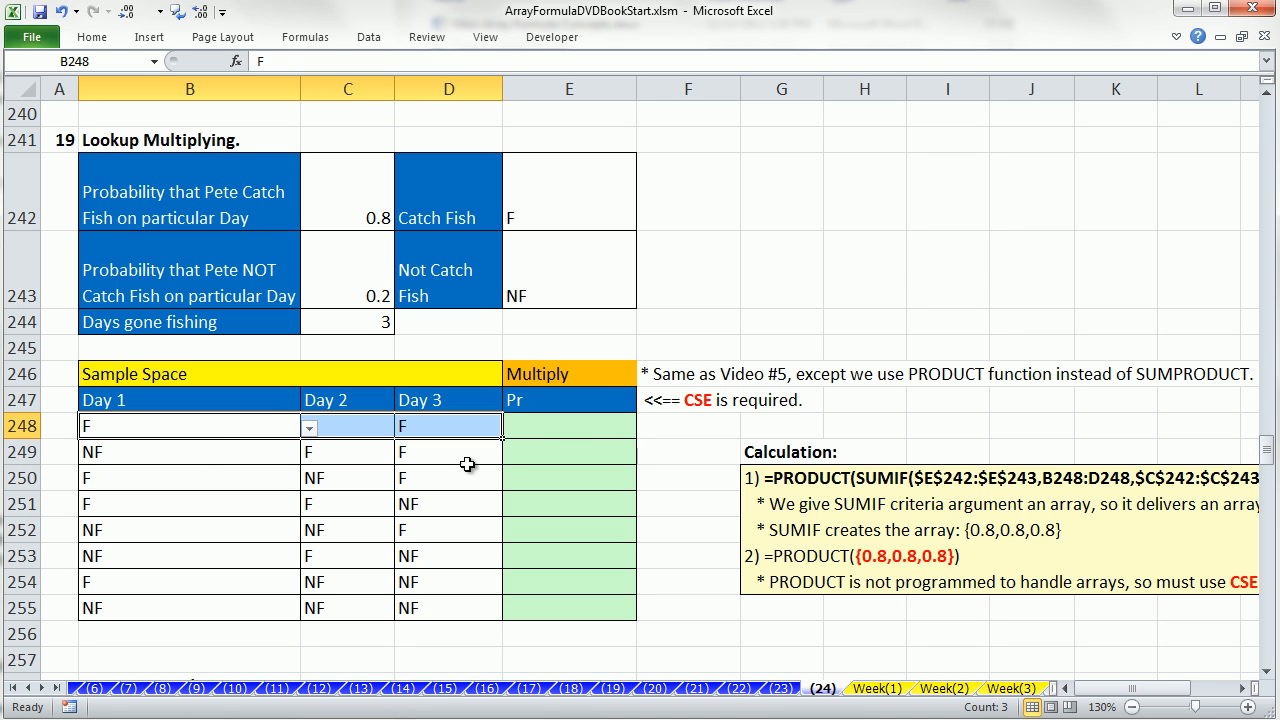
{"action": "left_click", "coordinate": [574, 457]}
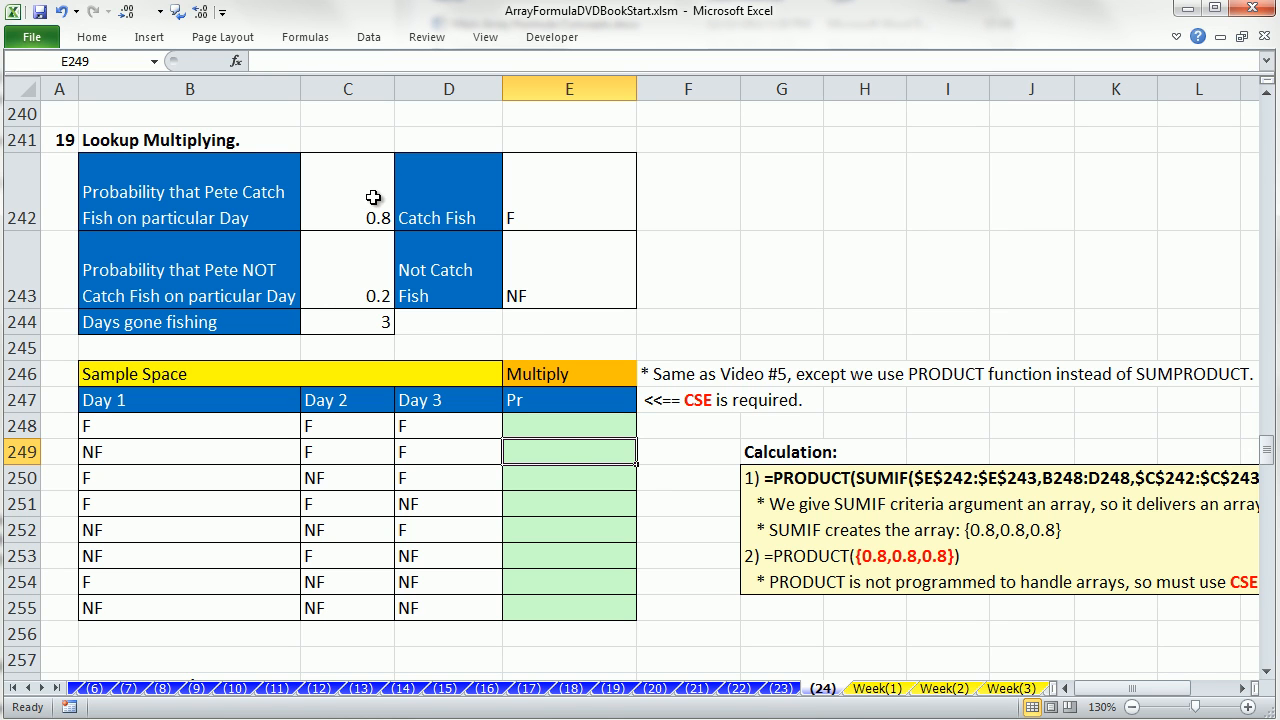
{"action": "left_click", "coordinate": [548, 426]}
{"action": "left_click", "coordinate": [550, 451]}
{"action": "left_click_drag", "start_coordinate": [483, 452], "coordinate": [234, 451]}
{"action": "left_click", "coordinate": [586, 481]}
{"action": "left_click", "coordinate": [403, 481]}
{"action": "left_click_drag", "start_coordinate": [403, 481], "coordinate": [214, 479]}
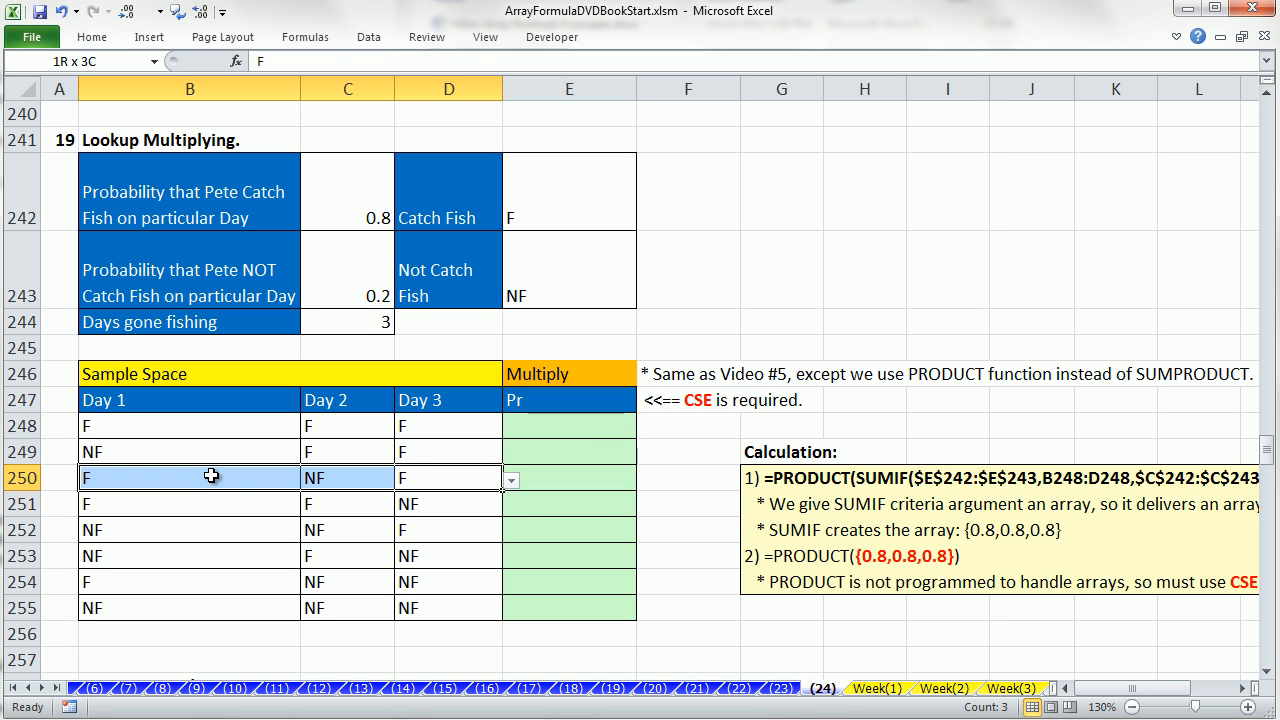
Start a SUMIF formula in E248 with the absolute range $E$242:$E$243 as its range argument.
{"action": "left_click", "coordinate": [553, 430]}
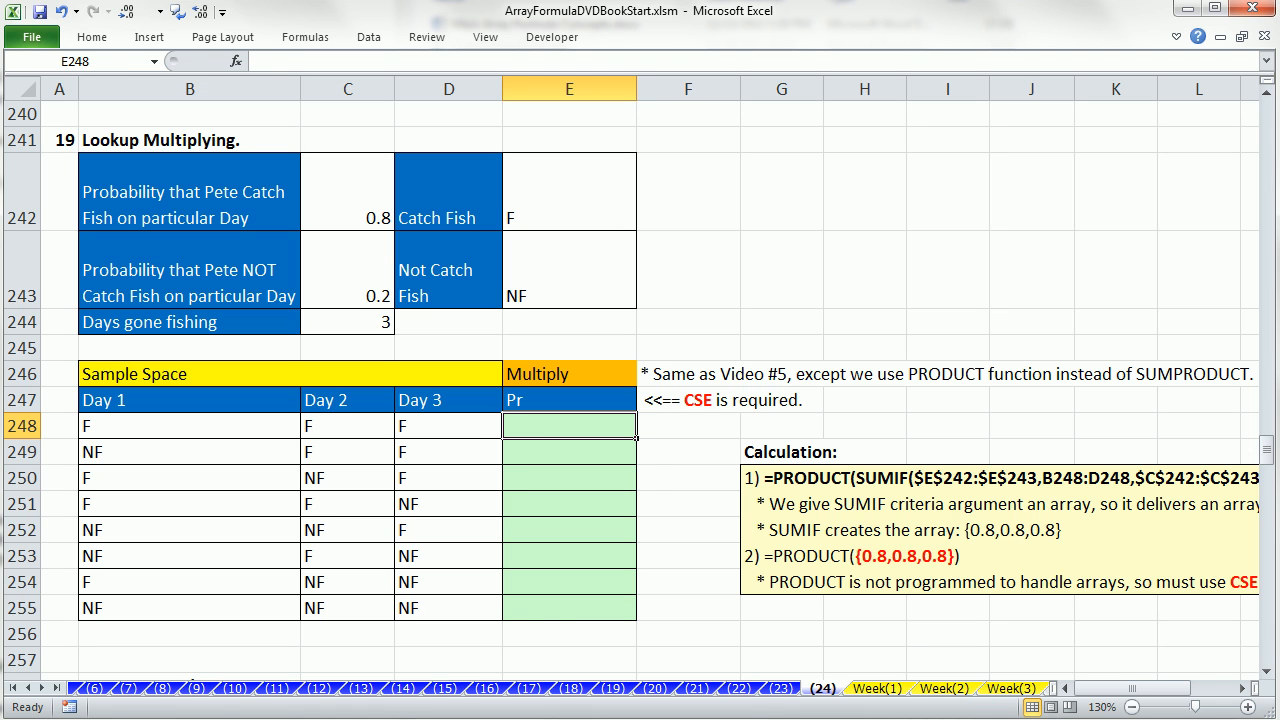
{"action": "type", "text": "=SUM("}
{"action": "key", "text": "BackSpace"}
{"action": "type", "text": "IF("}
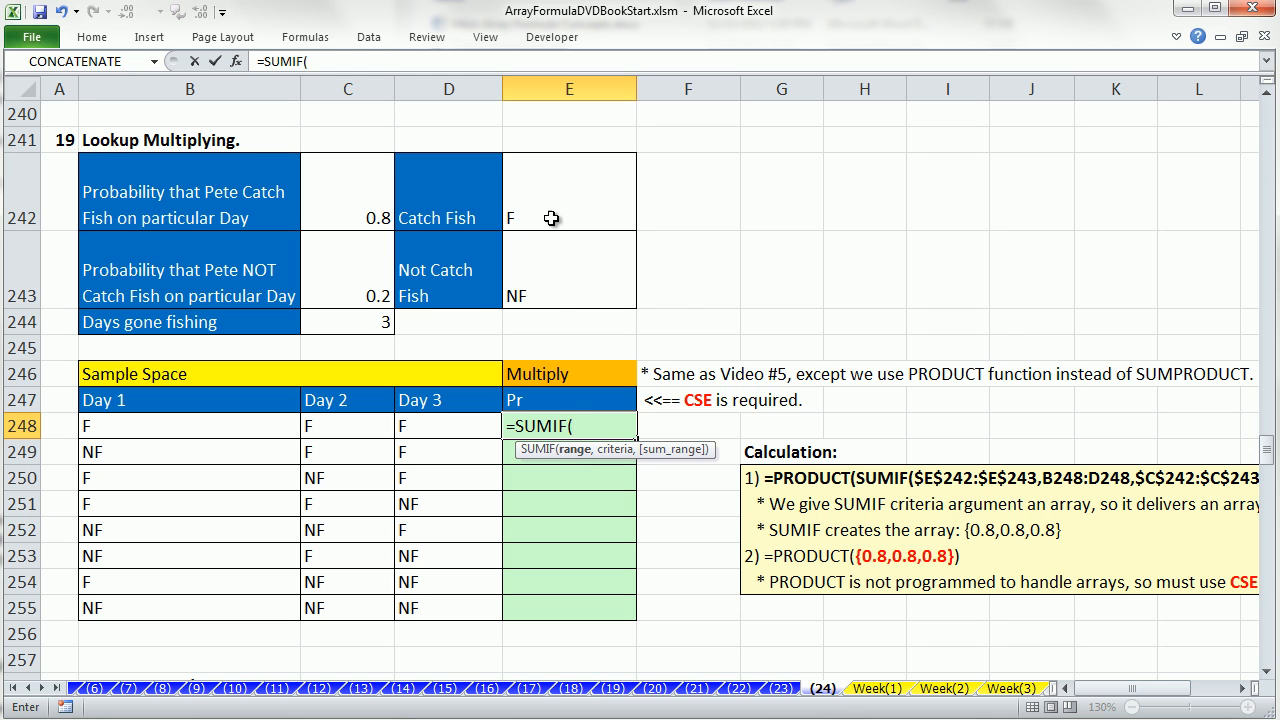
{"action": "left_click_drag", "start_coordinate": [553, 198], "coordinate": [560, 263]}
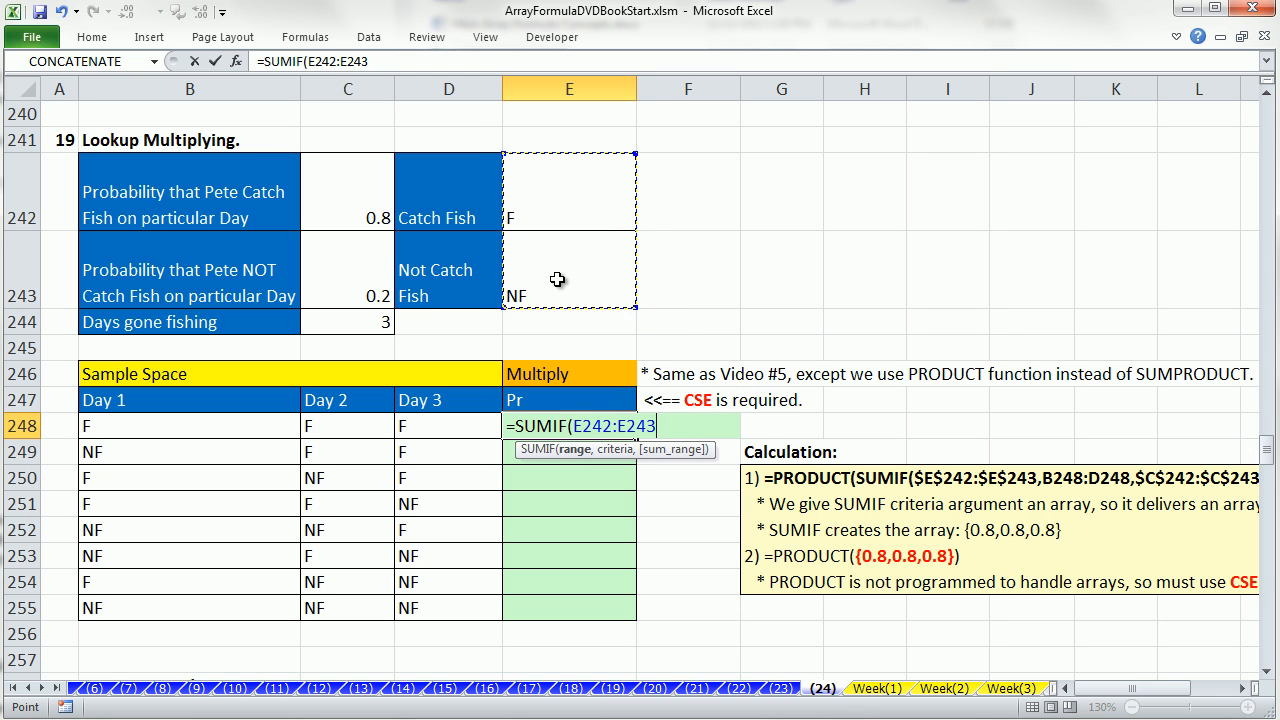
{"action": "key", "text": "F4"}
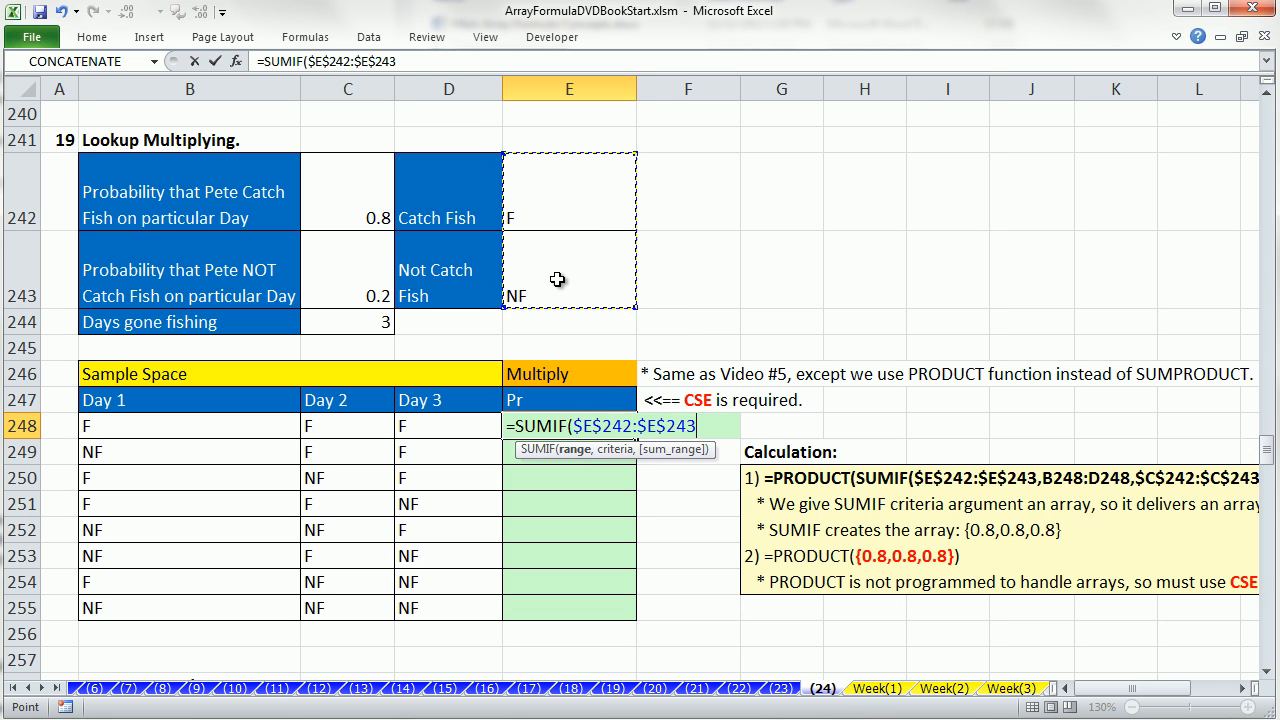
{"action": "type", "text": ","}
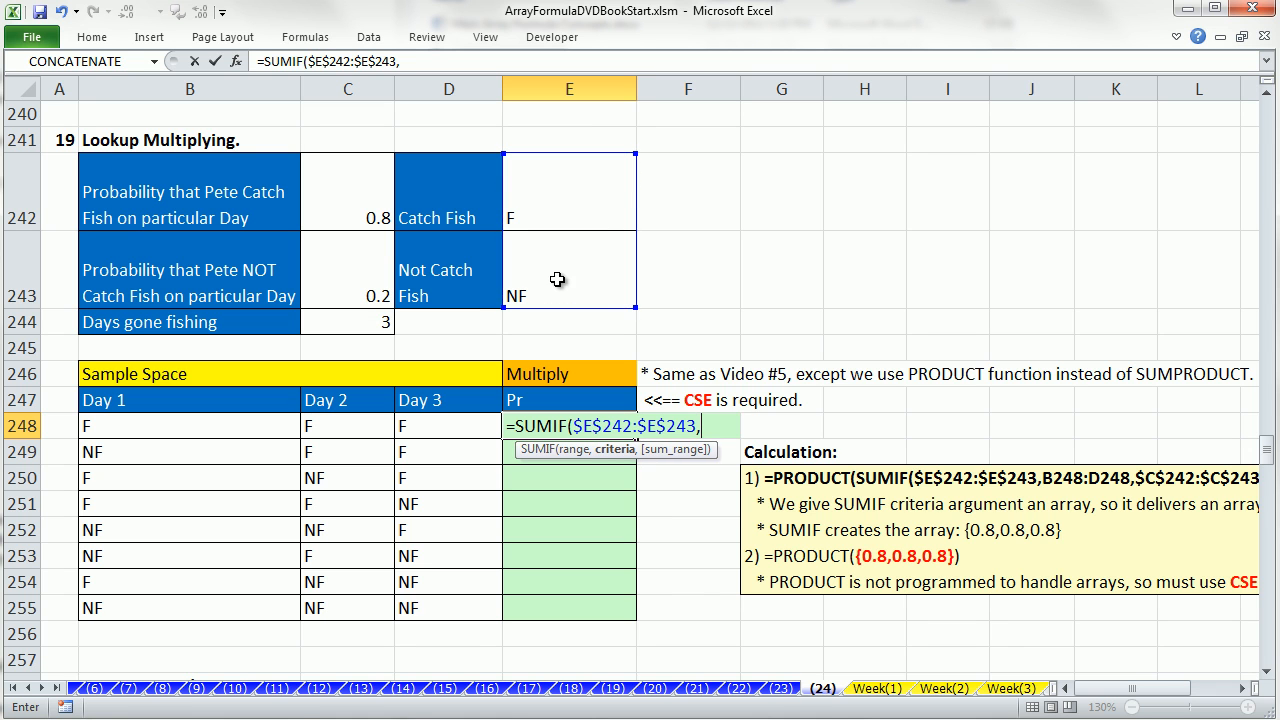
Add B248:D248 as the SUMIF criteria and the absolute range $C$242:$C$243 as the sum range.
{"action": "left_click_drag", "start_coordinate": [177, 424], "coordinate": [406, 427]}
{"action": "left_click", "coordinate": [603, 426]}
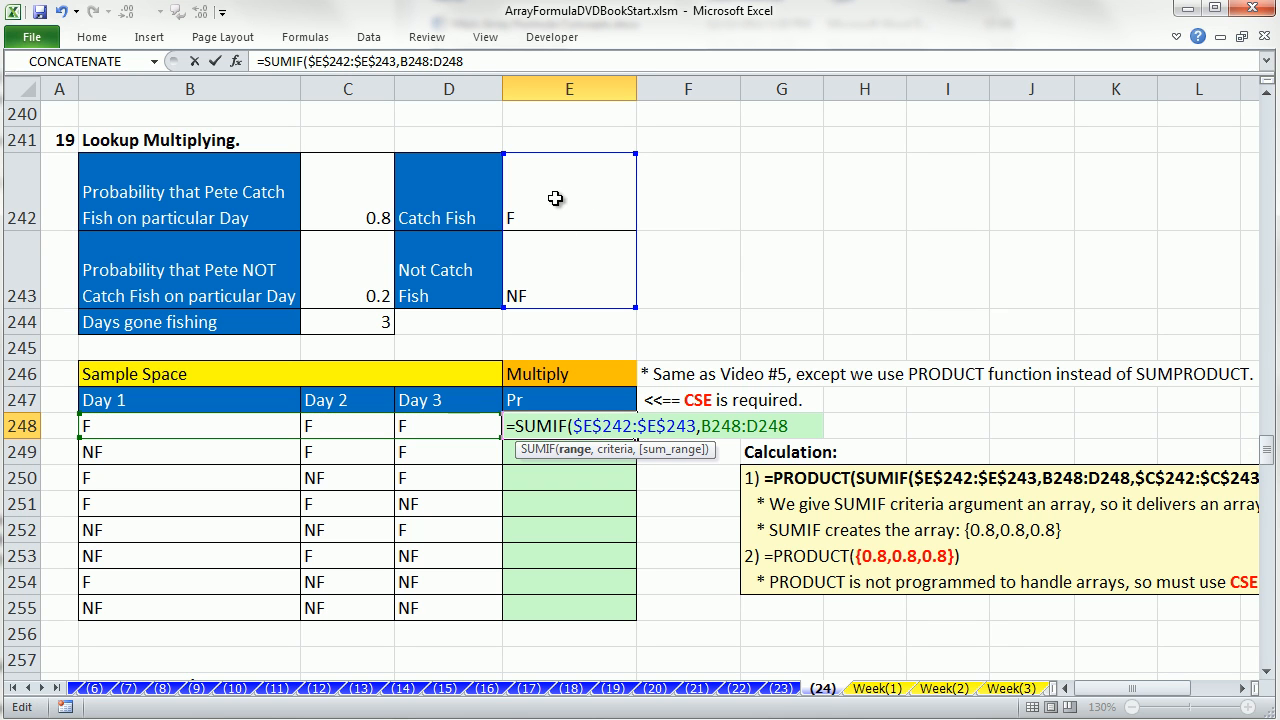
{"action": "left_click", "coordinate": [714, 430]}
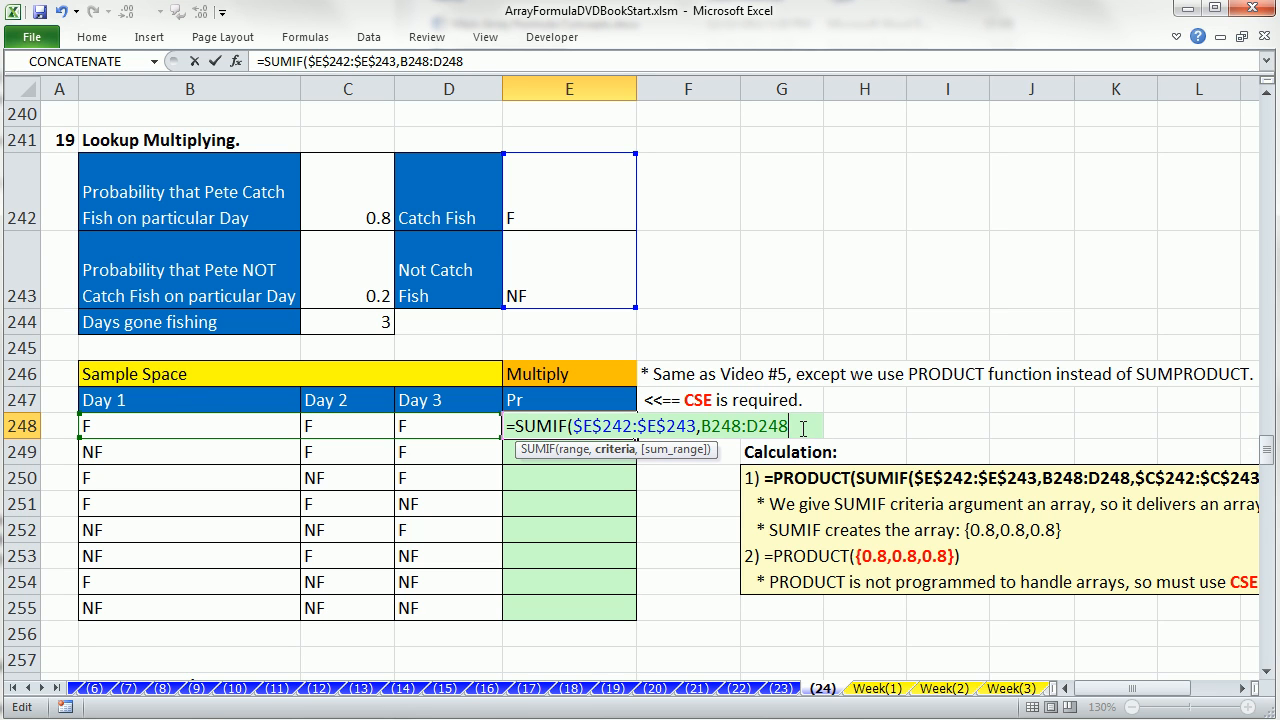
{"action": "type", "text": ","}
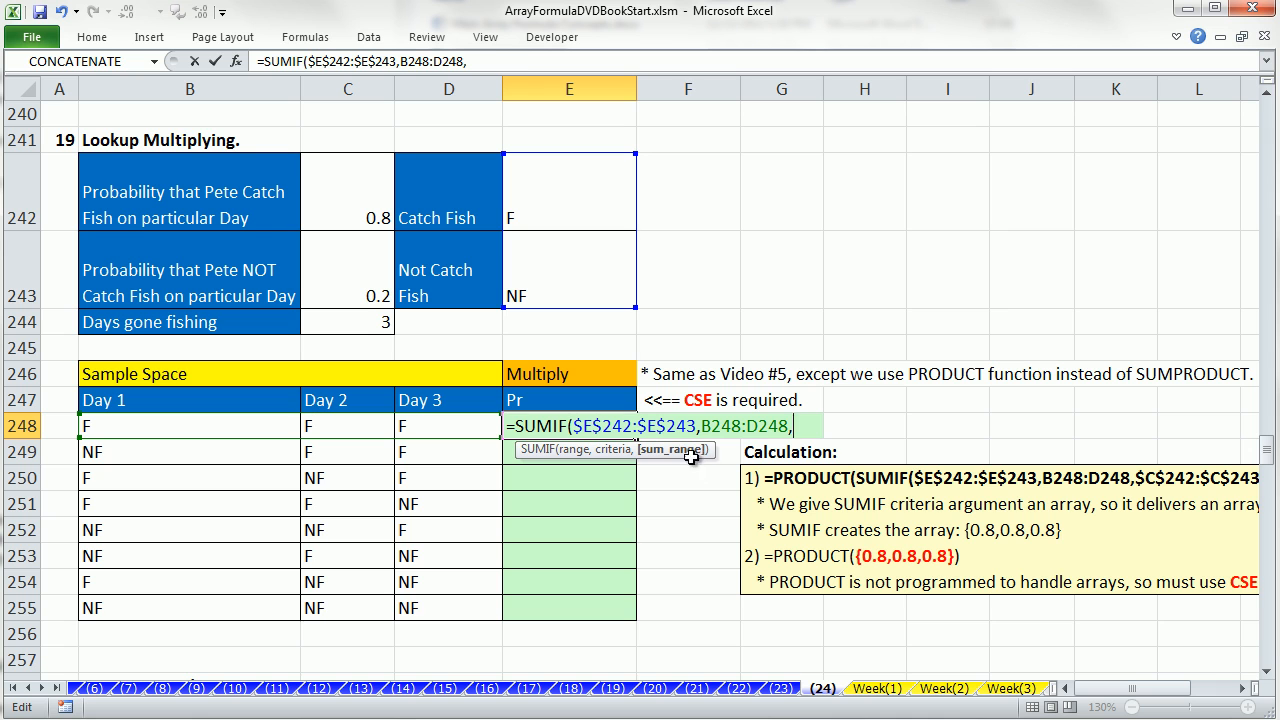
{"action": "left_click_drag", "start_coordinate": [337, 206], "coordinate": [343, 257]}
{"action": "key", "text": "F4"}
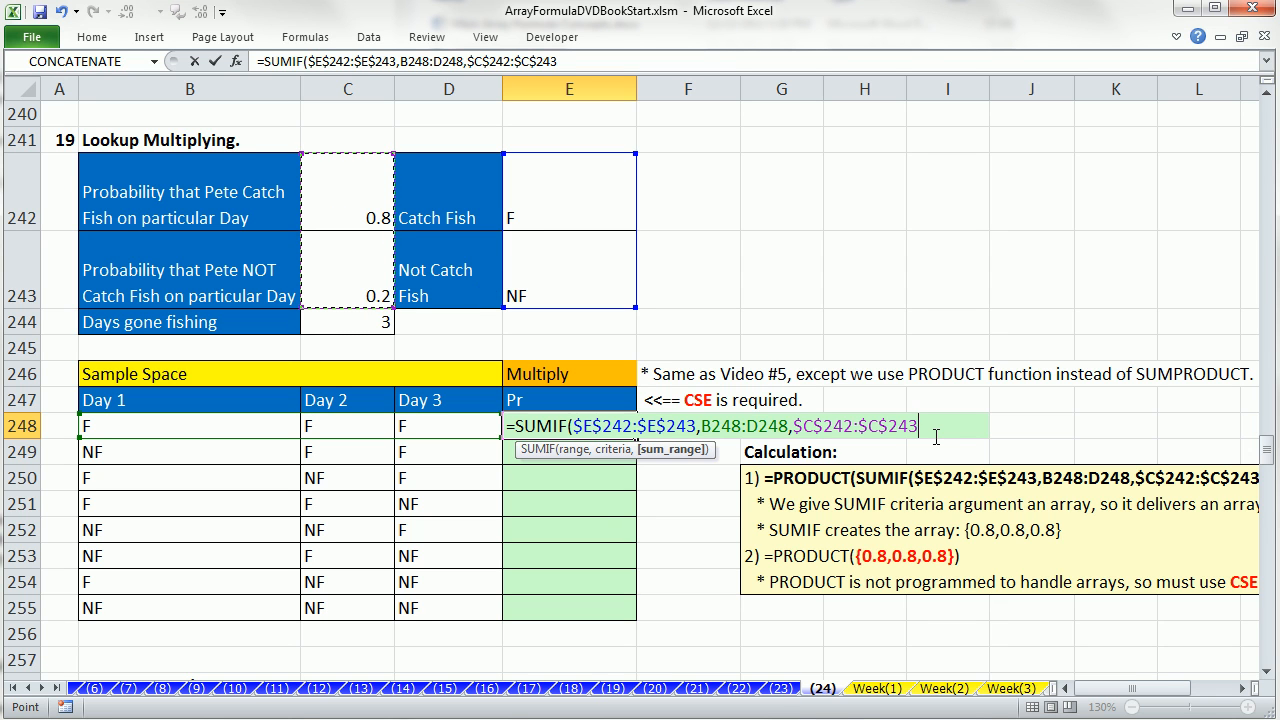
Evaluate the whole SUMIF expression in E248 in place to inspect its array, and restore the formula.
{"action": "left_click", "coordinate": [752, 426]}
{"action": "left_click_drag", "start_coordinate": [948, 437], "coordinate": [462, 414]}
{"action": "key", "text": "F9"}
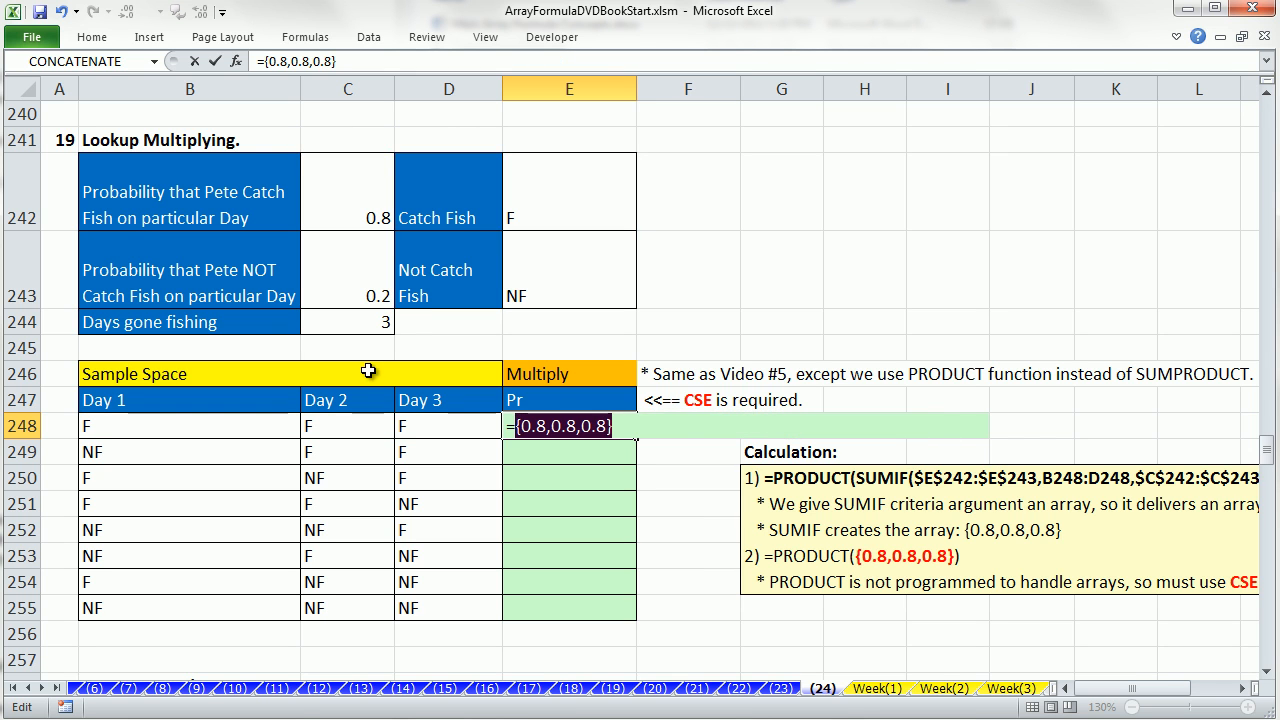
{"action": "key", "text": "ctrl+z"}
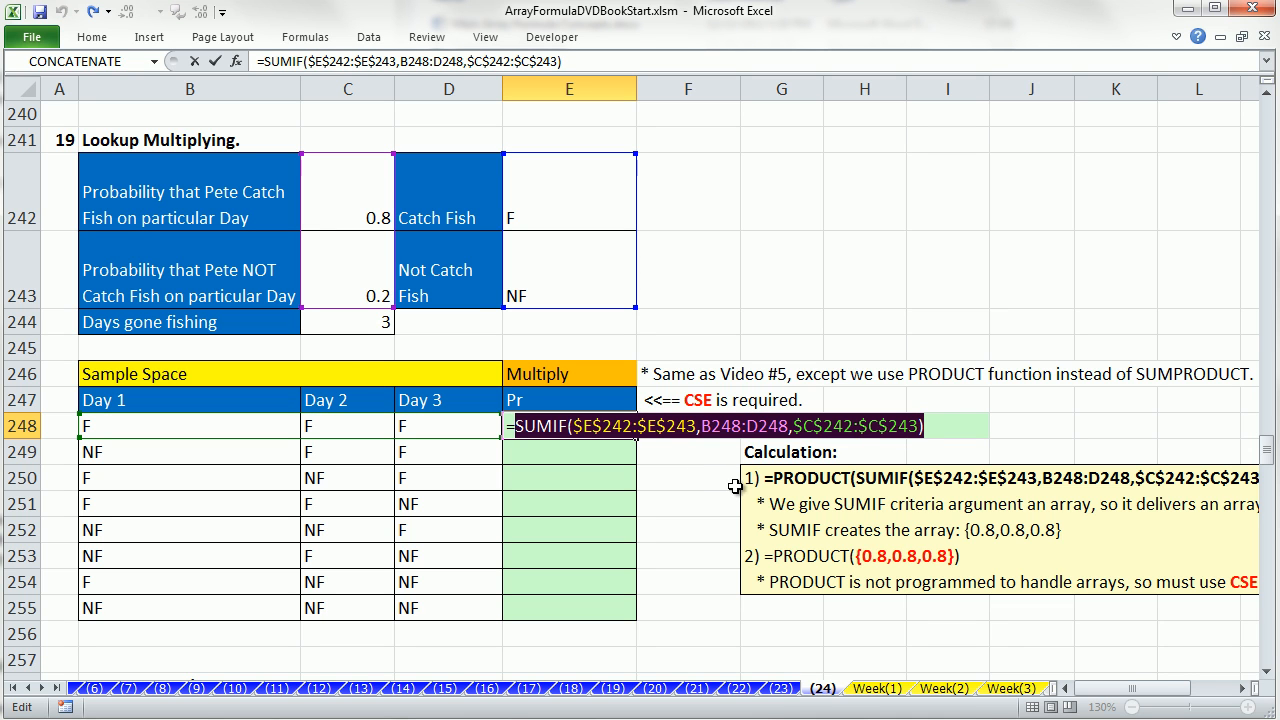
Wrap the SUMIF in E248 in PRODUCT, enter it as an array formula, and copy it down through E255.
{"action": "left_click", "coordinate": [516, 426]}
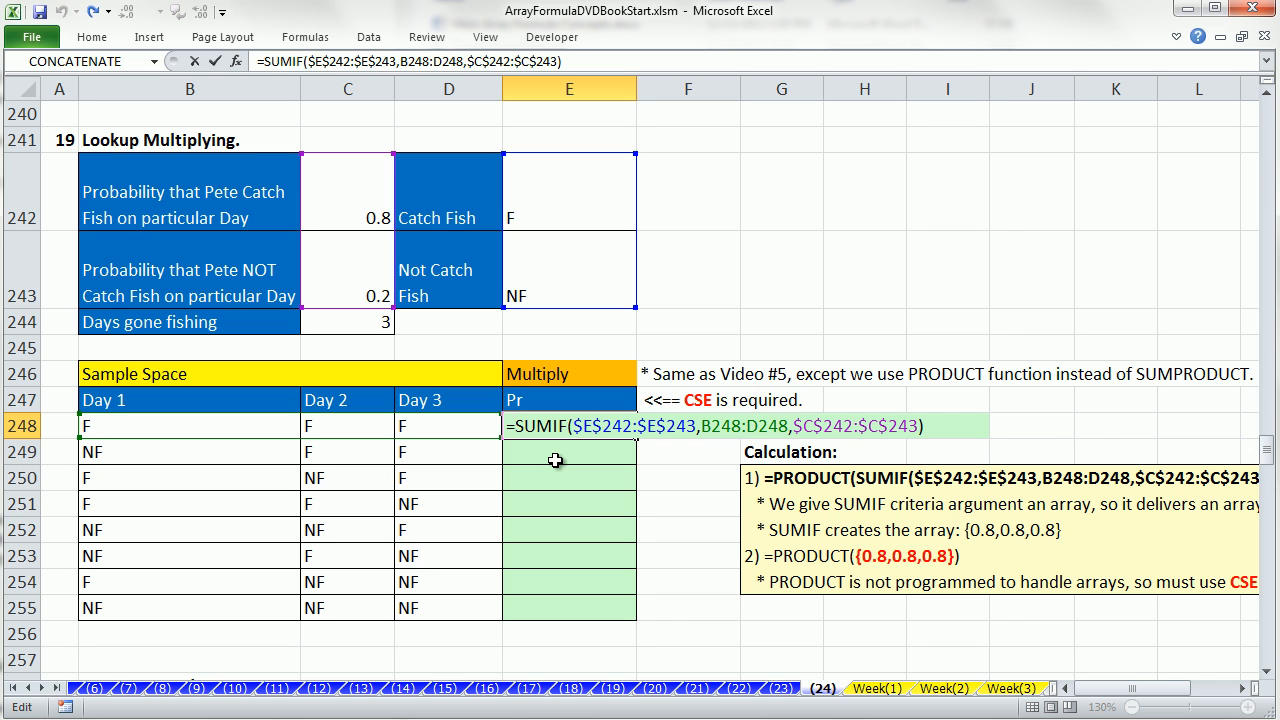
{"action": "type", "text": "pro"}
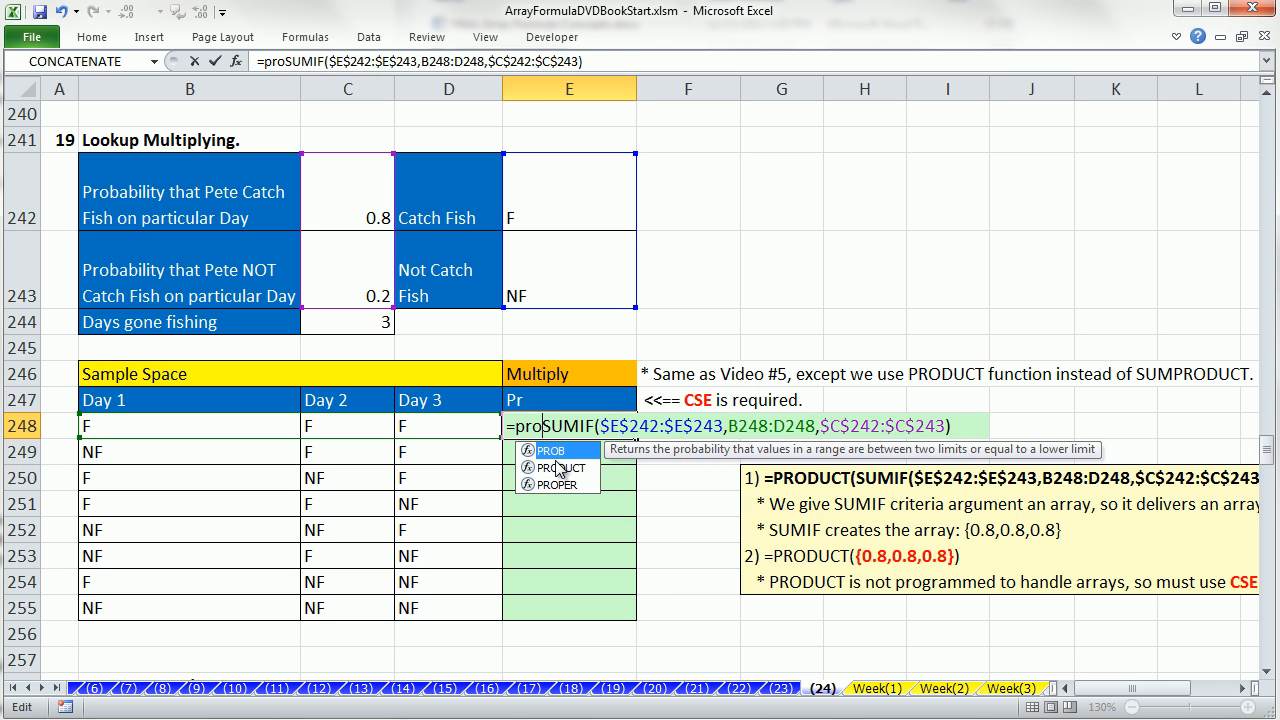
{"action": "double_click", "coordinate": [558, 468]}
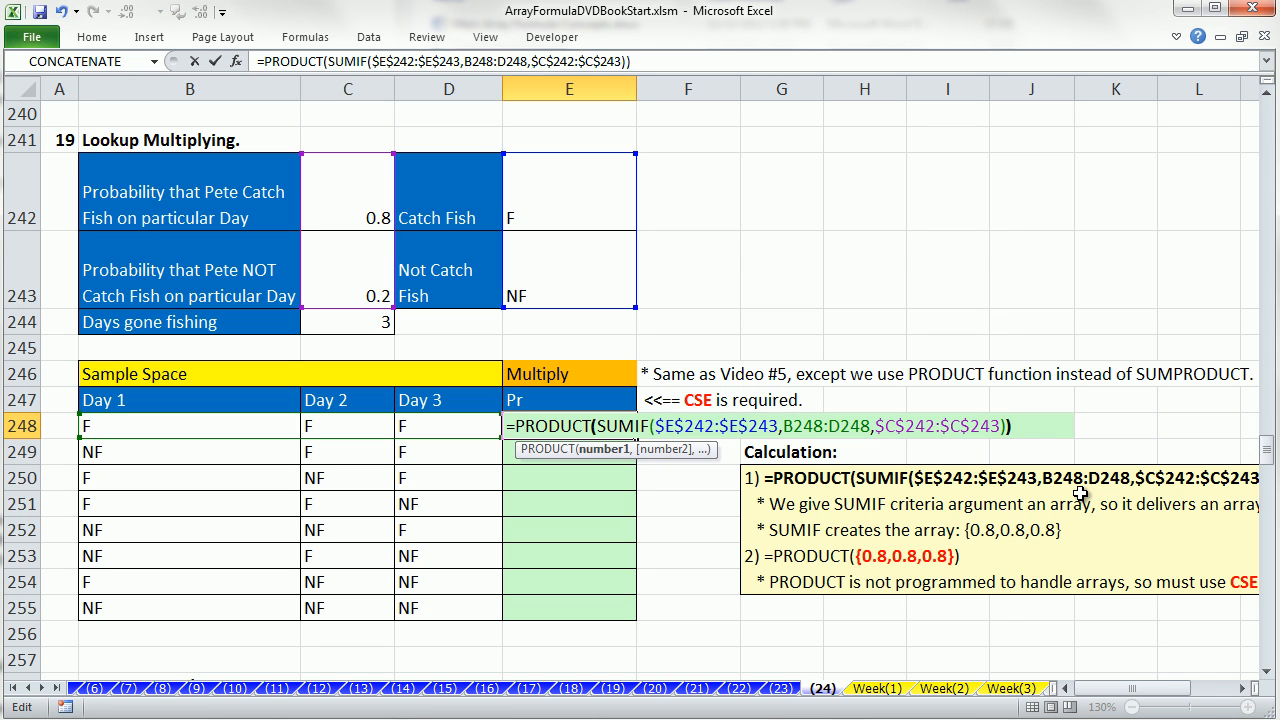
{"action": "key", "text": "ctrl+shift+Return"}
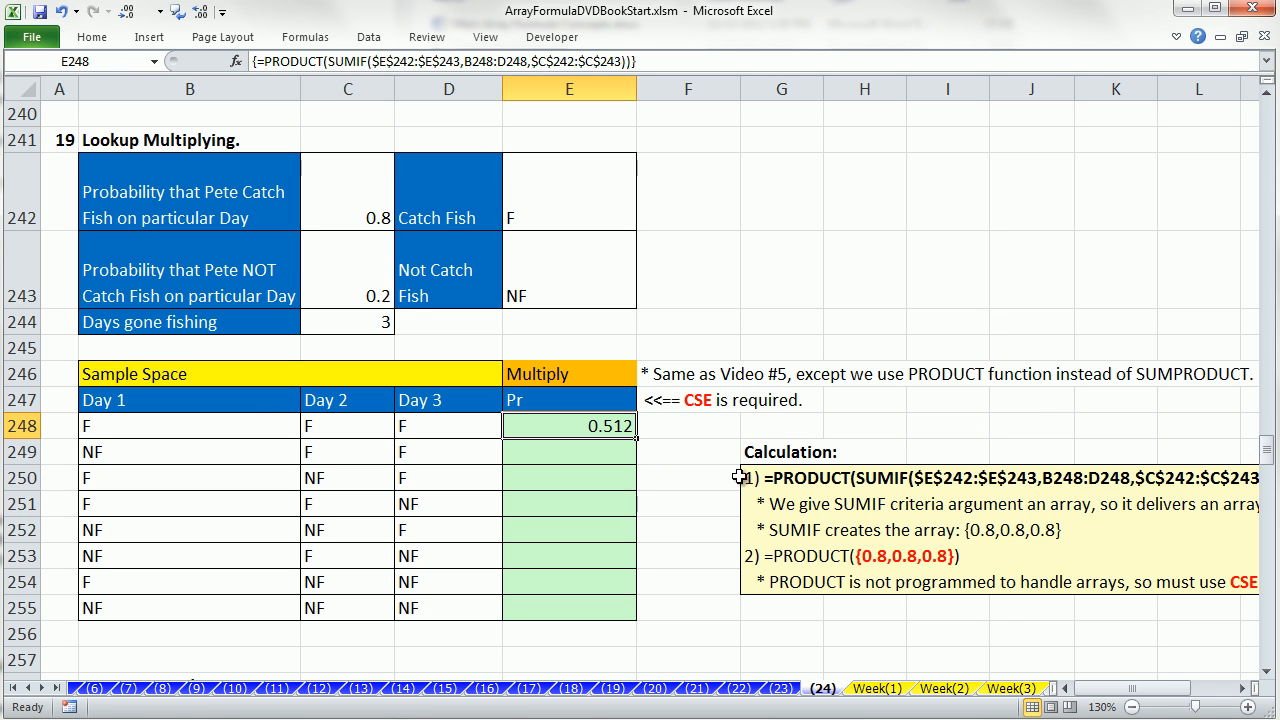
{"action": "double_click", "coordinate": [636, 441]}
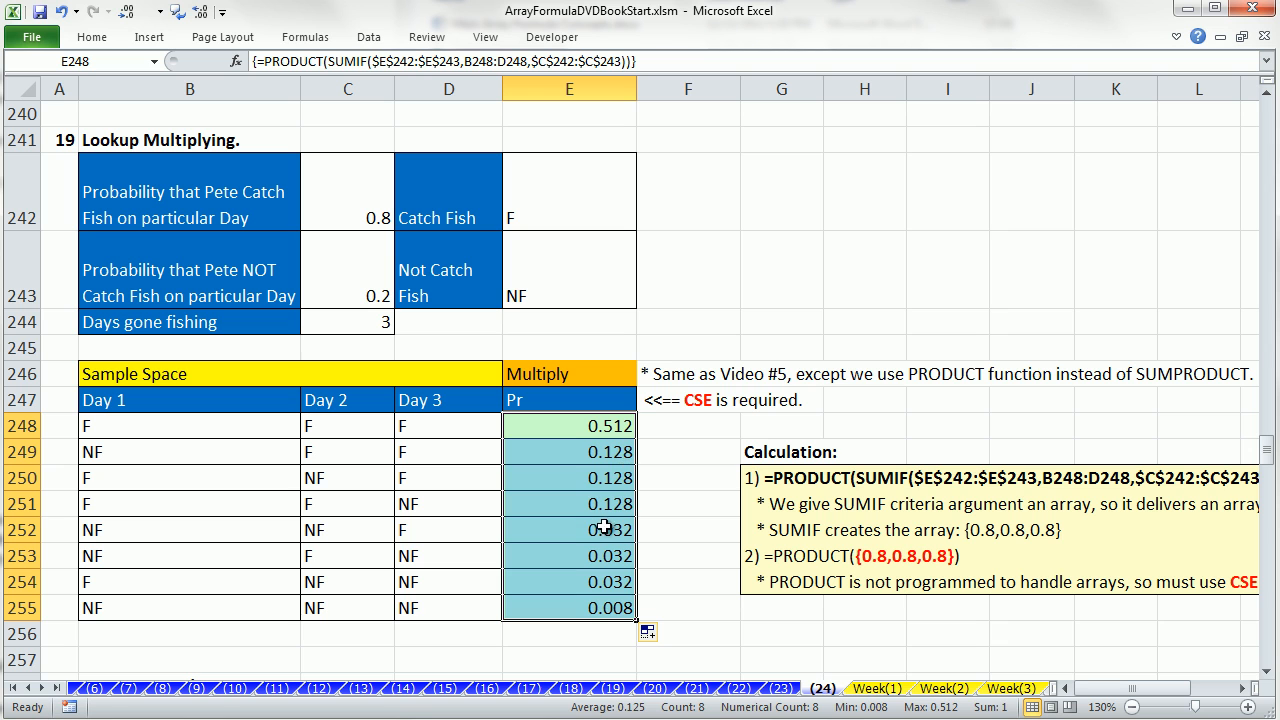
Evaluate the SUMIF portion of the formula in E250 in place to inspect its array, and restore the formula.
{"action": "double_click", "coordinate": [556, 482]}
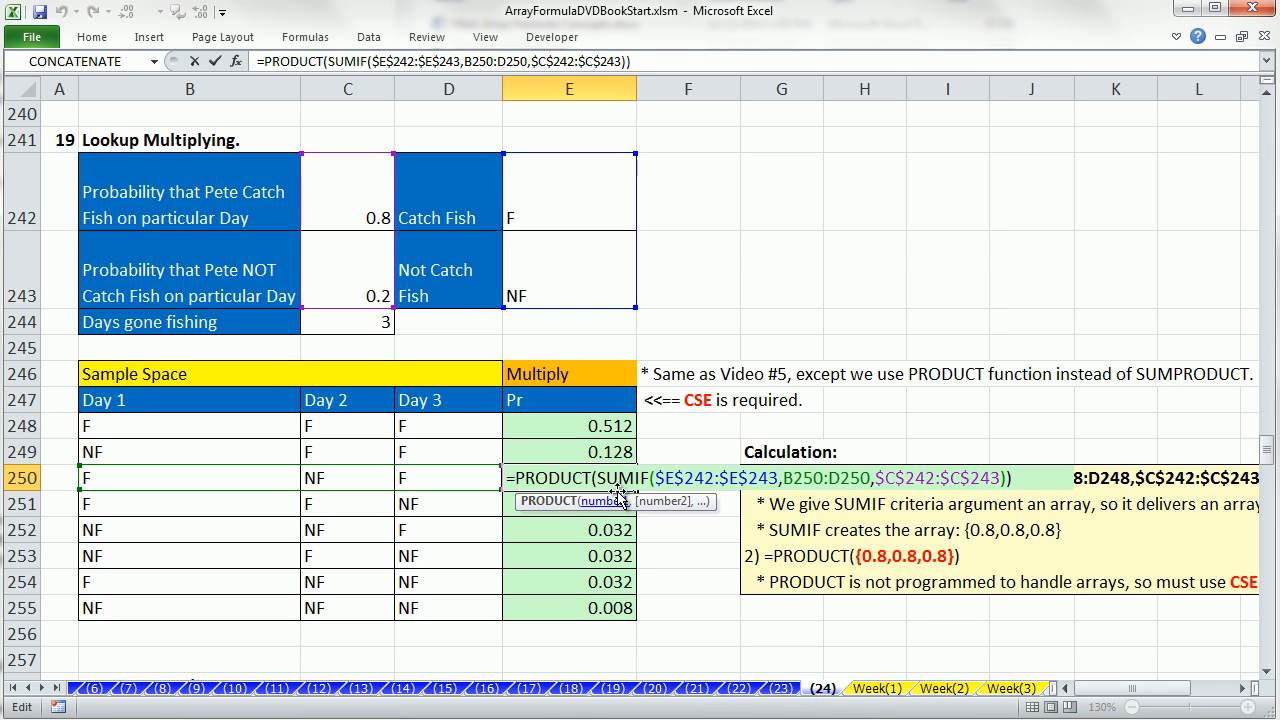
{"action": "left_click_drag", "start_coordinate": [598, 478], "coordinate": [1006, 478]}
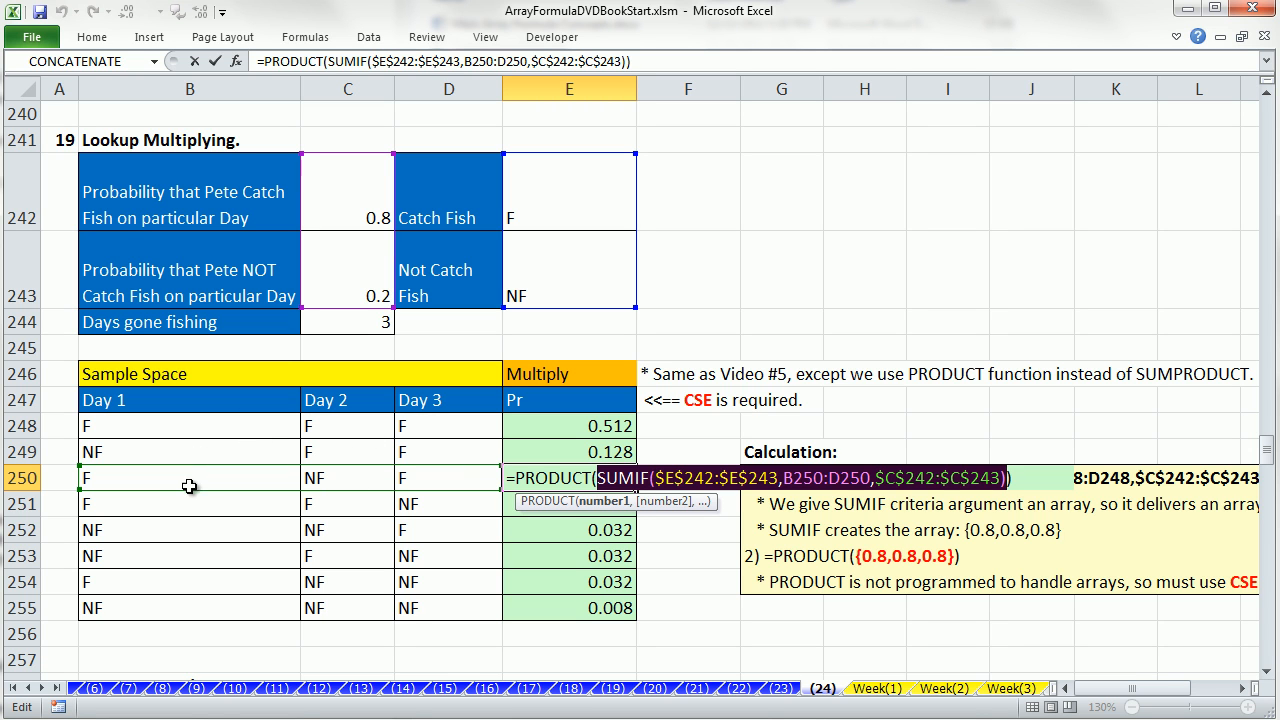
{"action": "key", "text": "F9"}
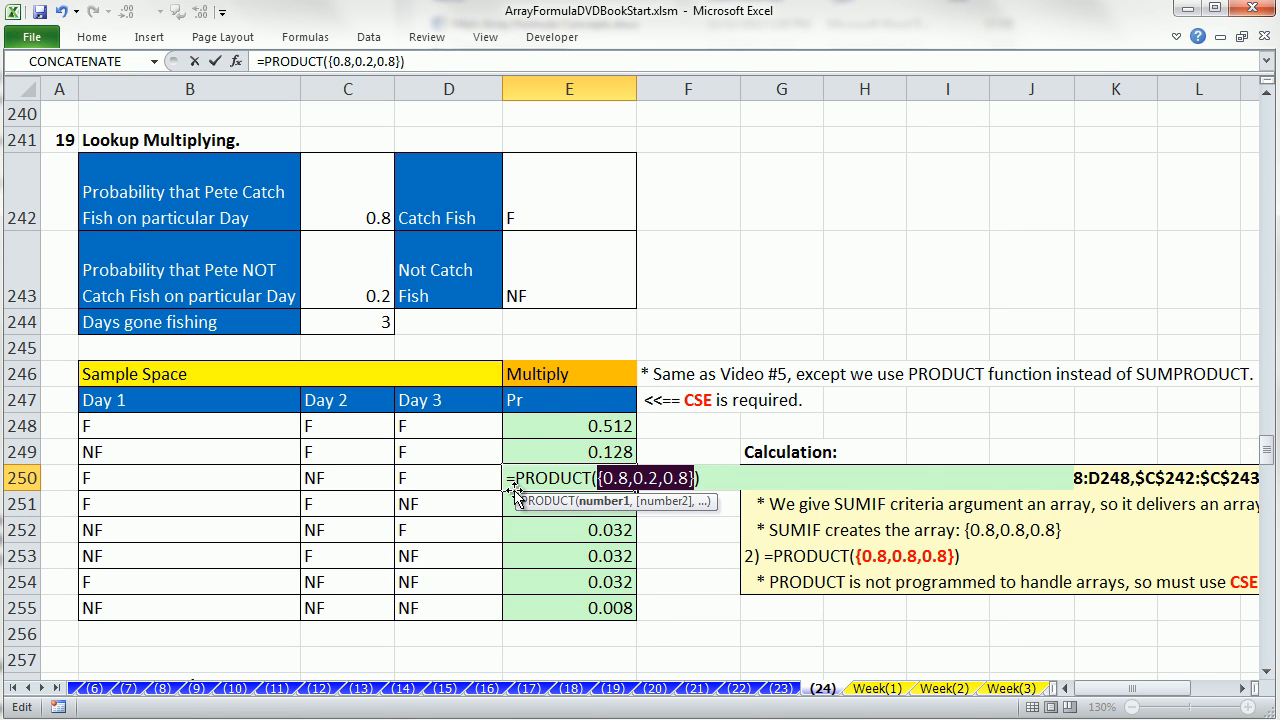
{"action": "key", "text": "Escape"}
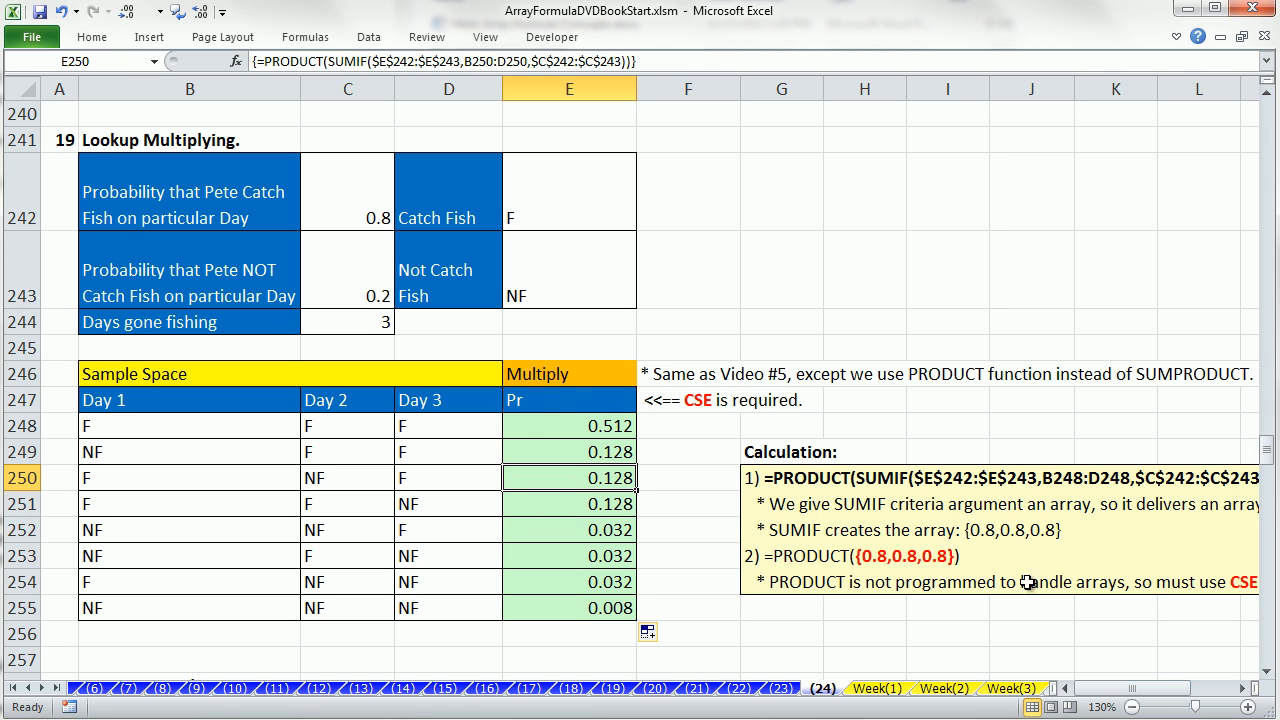
Go to the Sum Every 3rd row section and select the red cells B262, B265, B268, B271 and B274 to check their sum.
{"action": "left_click_drag", "start_coordinate": [1267, 675], "coordinate": [1267, 675]}
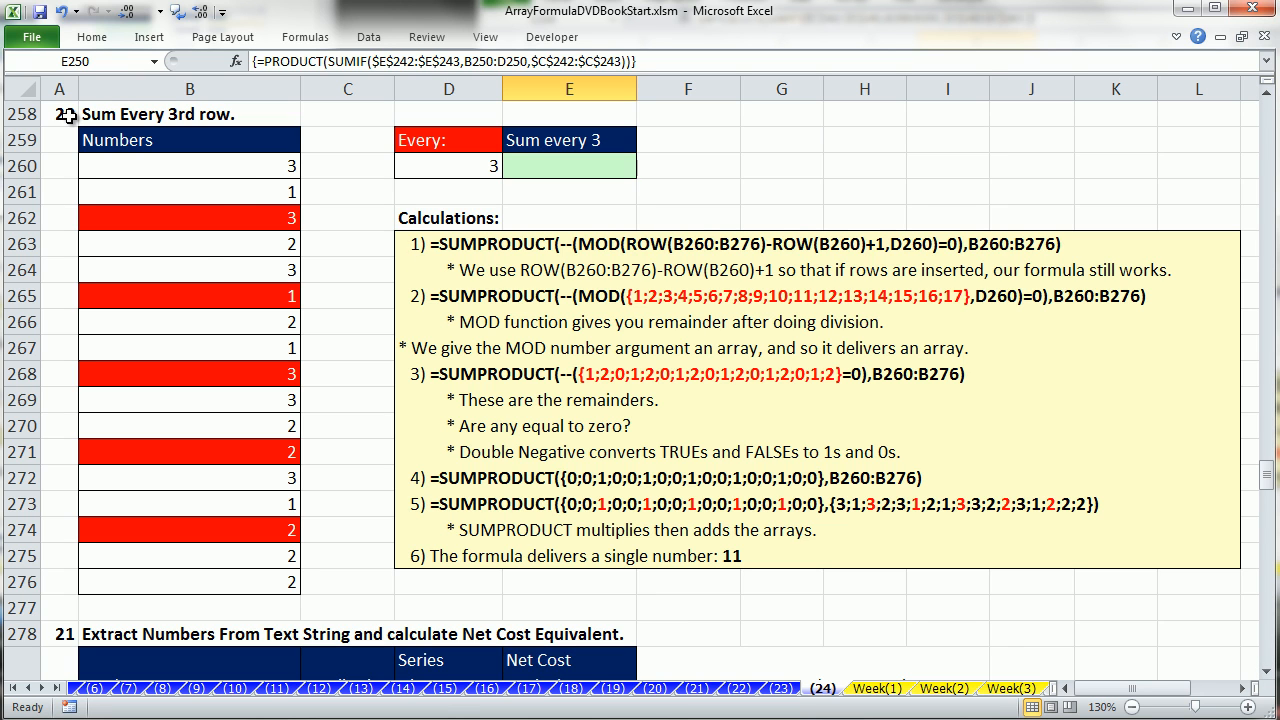
{"action": "left_click", "coordinate": [271, 215]}
{"action": "left_click", "coordinate": [290, 298], "text": "ctrl"}
{"action": "left_click", "coordinate": [266, 374], "text": "ctrl"}
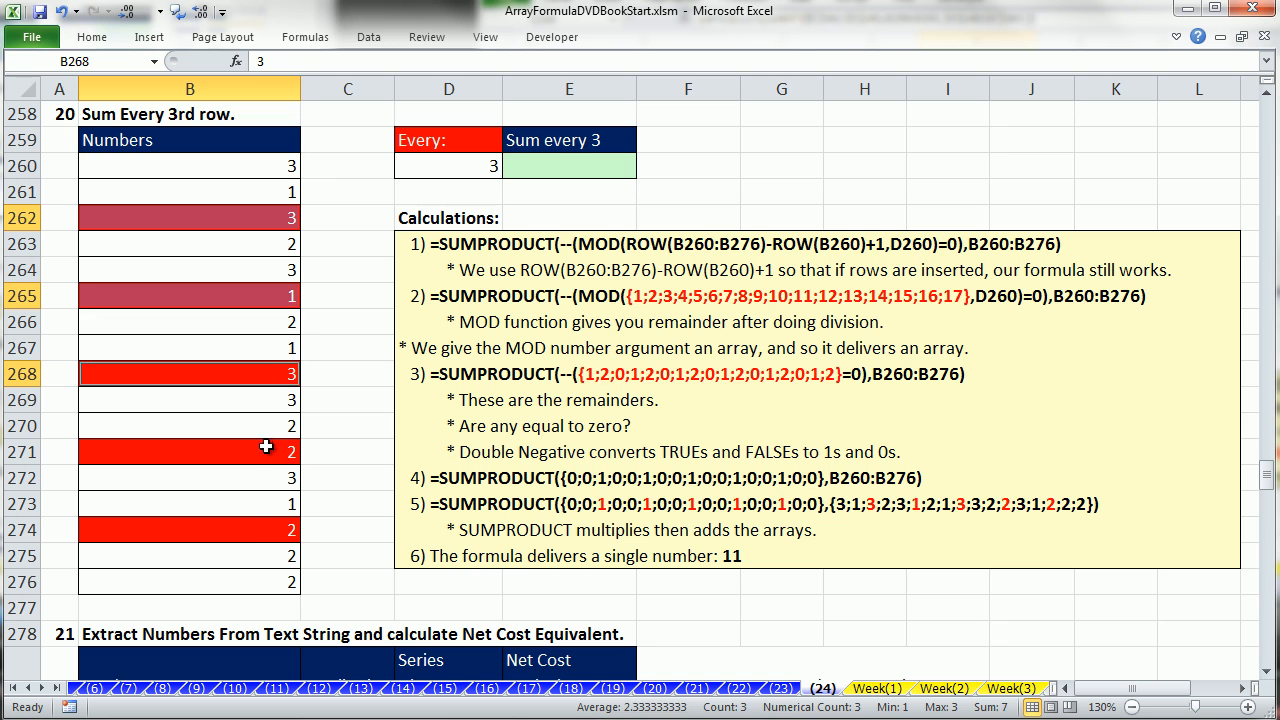
{"action": "left_click", "coordinate": [266, 446], "text": "ctrl"}
{"action": "left_click", "coordinate": [254, 528], "text": "ctrl"}
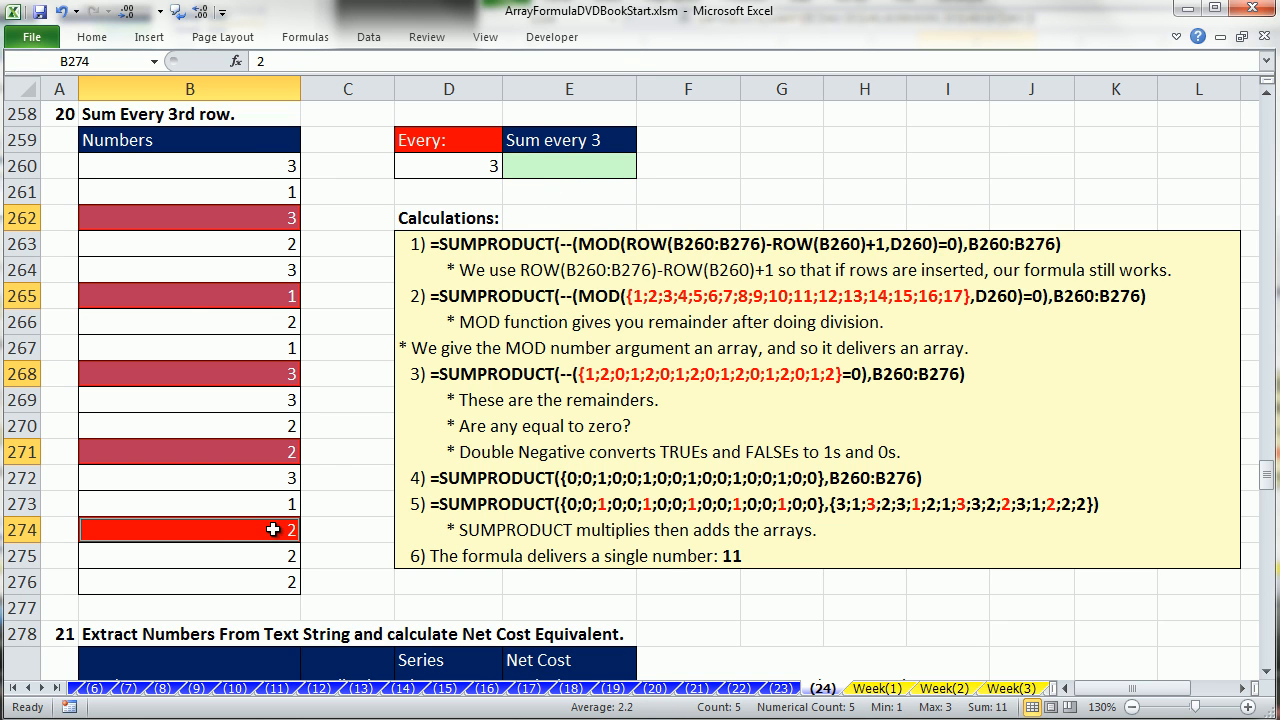
Number the rows beside the Numbers list from 1 to 17 in A260:A276.
{"action": "left_click", "coordinate": [62, 168]}
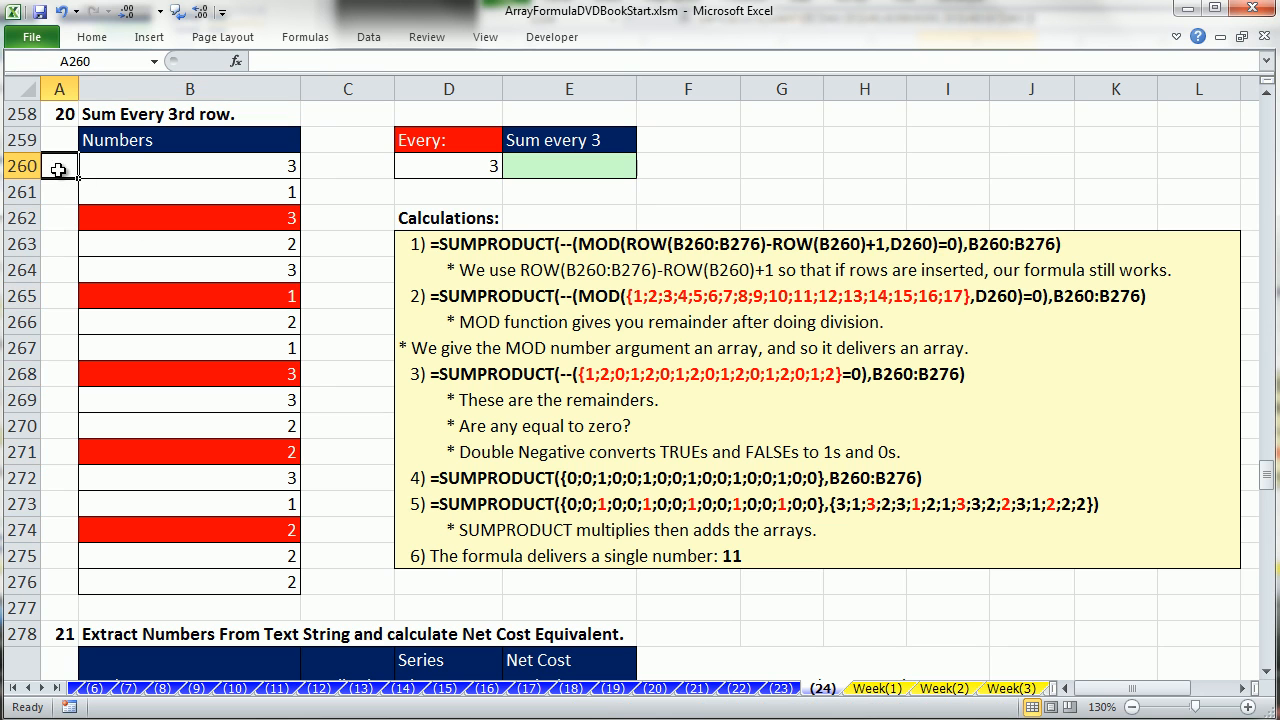
{"action": "type", "text": "1"}
{"action": "key", "text": "ctrl+Return"}
{"action": "left_click_drag", "start_coordinate": [80, 178], "coordinate": [80, 592]}
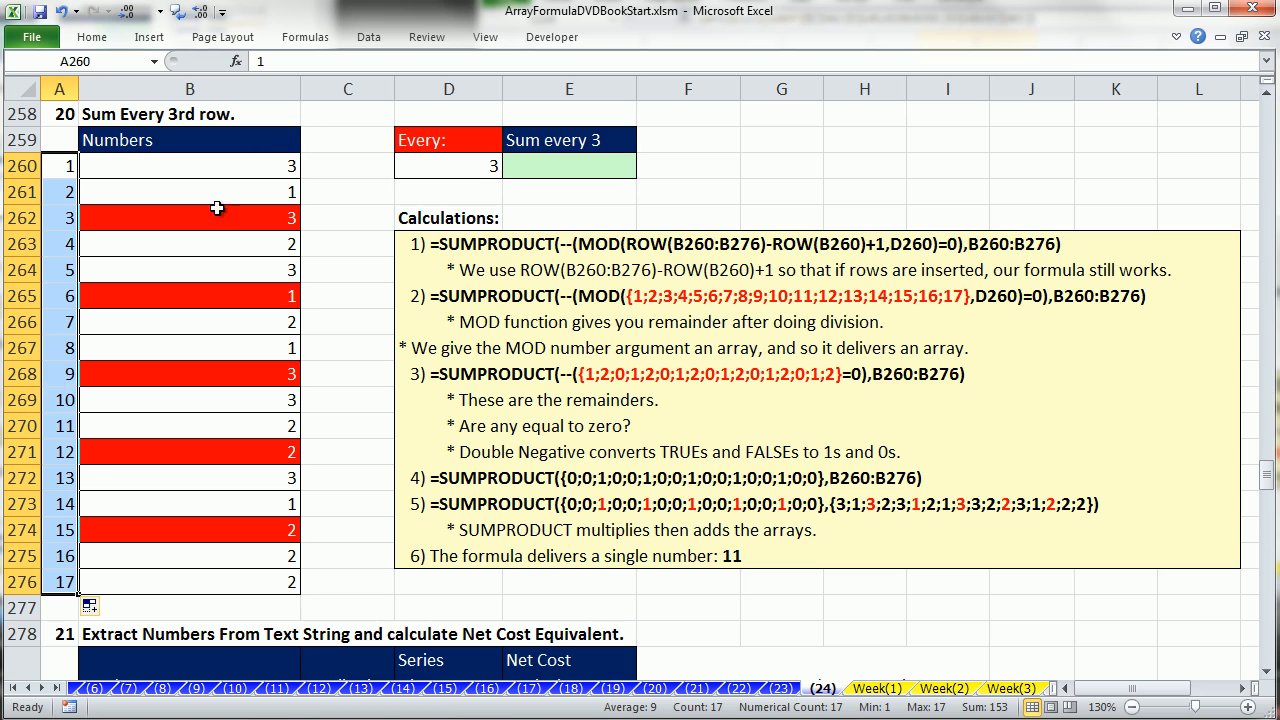
Enter =MOD(A260,$D$260) in C260 and copy it down through C276.
{"action": "left_click", "coordinate": [357, 166]}
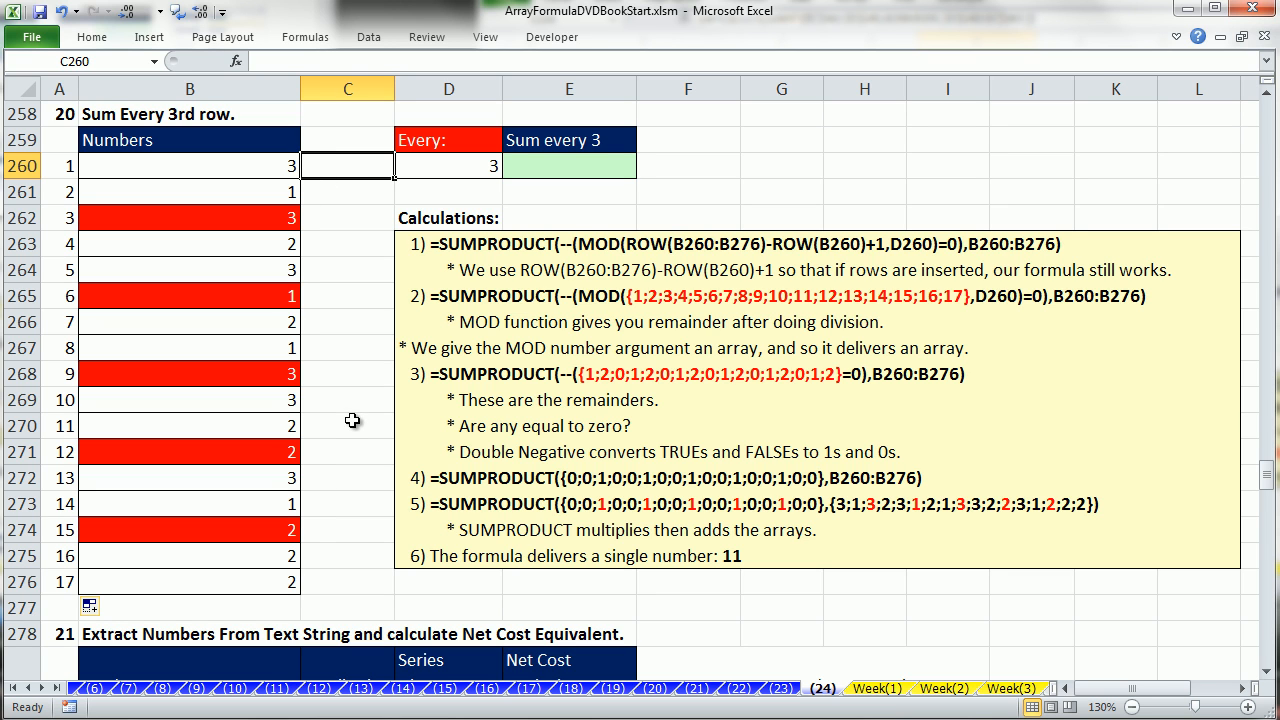
{"action": "type", "text": "=mo"}
{"action": "key", "text": "Tab"}
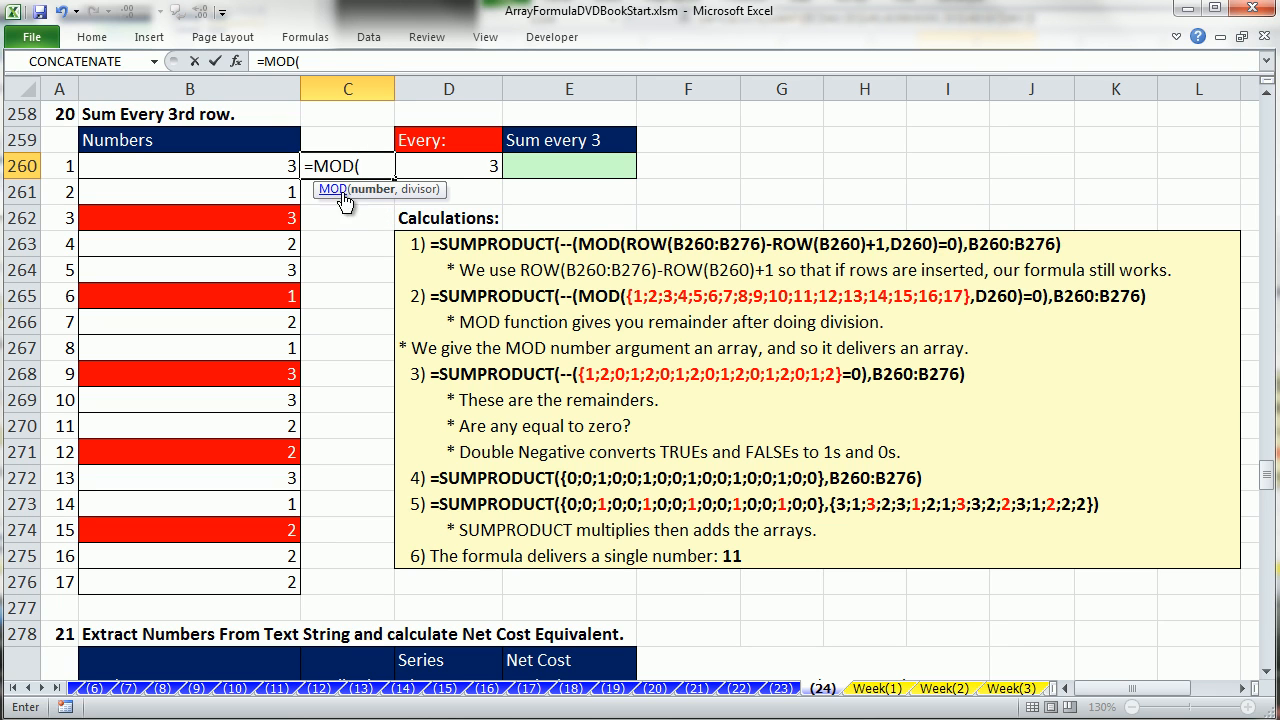
{"action": "left_click", "coordinate": [57, 166]}
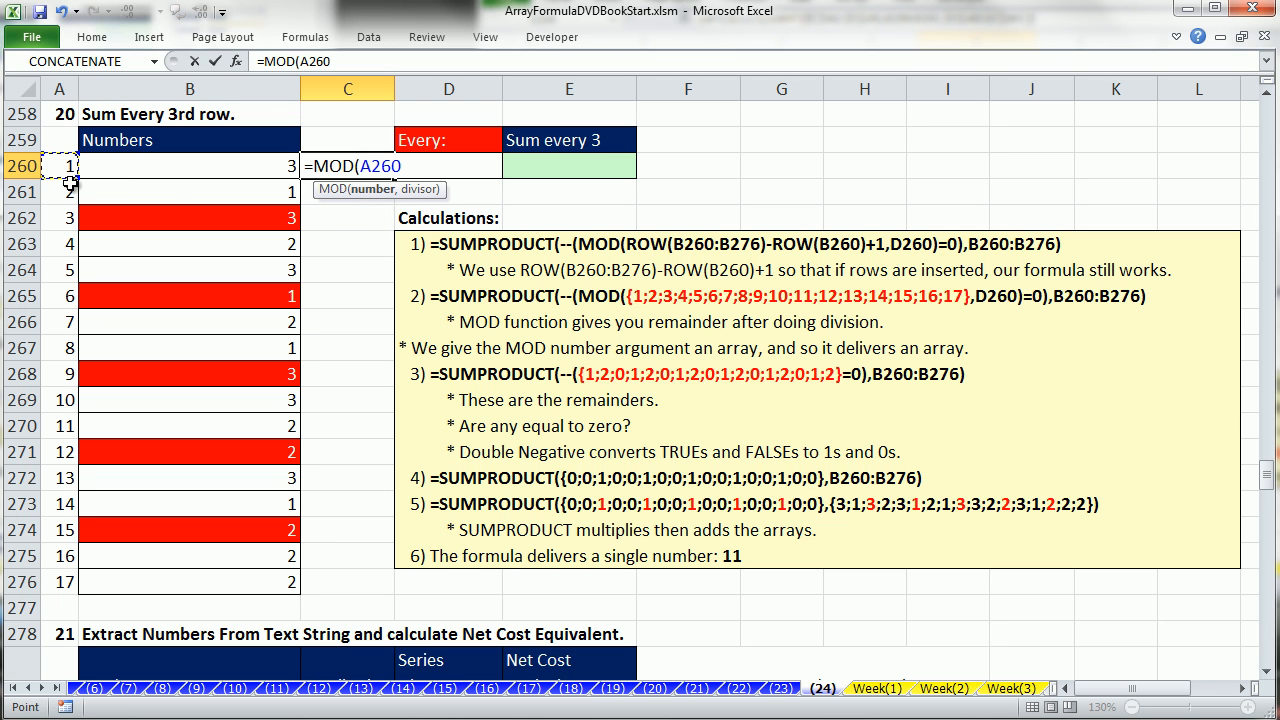
{"action": "type", "text": ","}
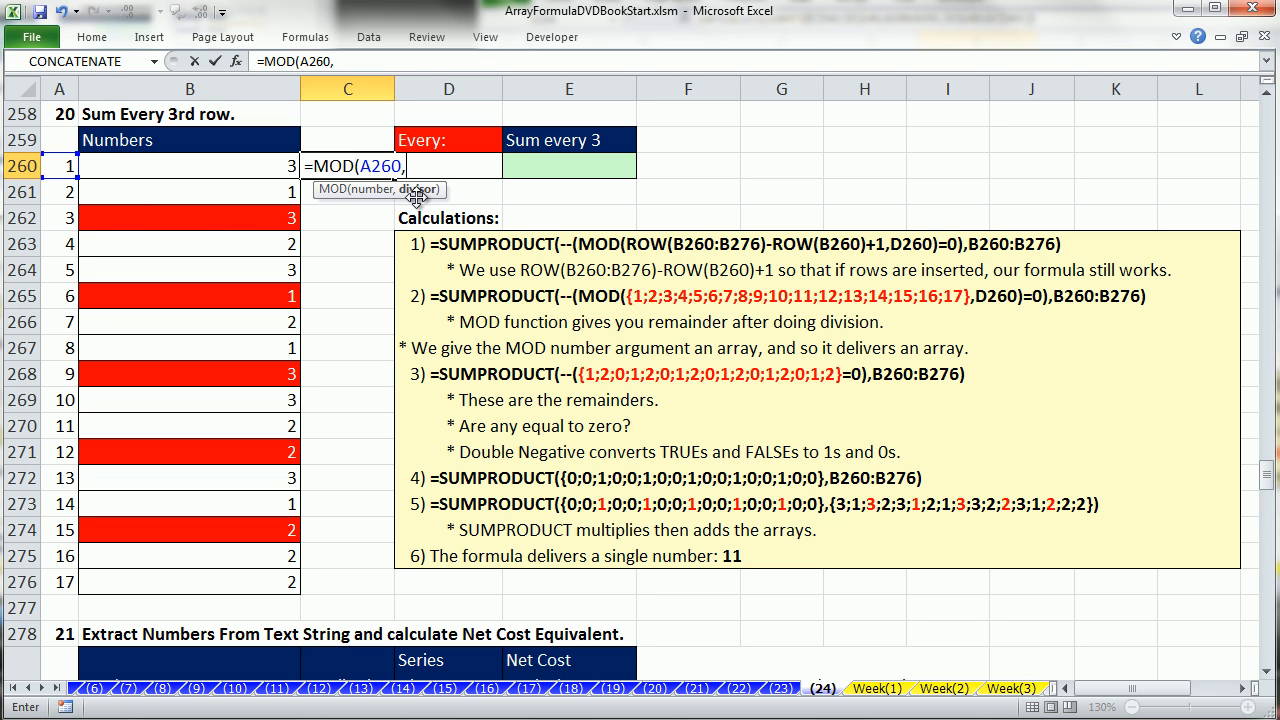
{"action": "left_click", "coordinate": [467, 141]}
{"action": "key", "text": "Down"}
{"action": "key", "text": "F4"}
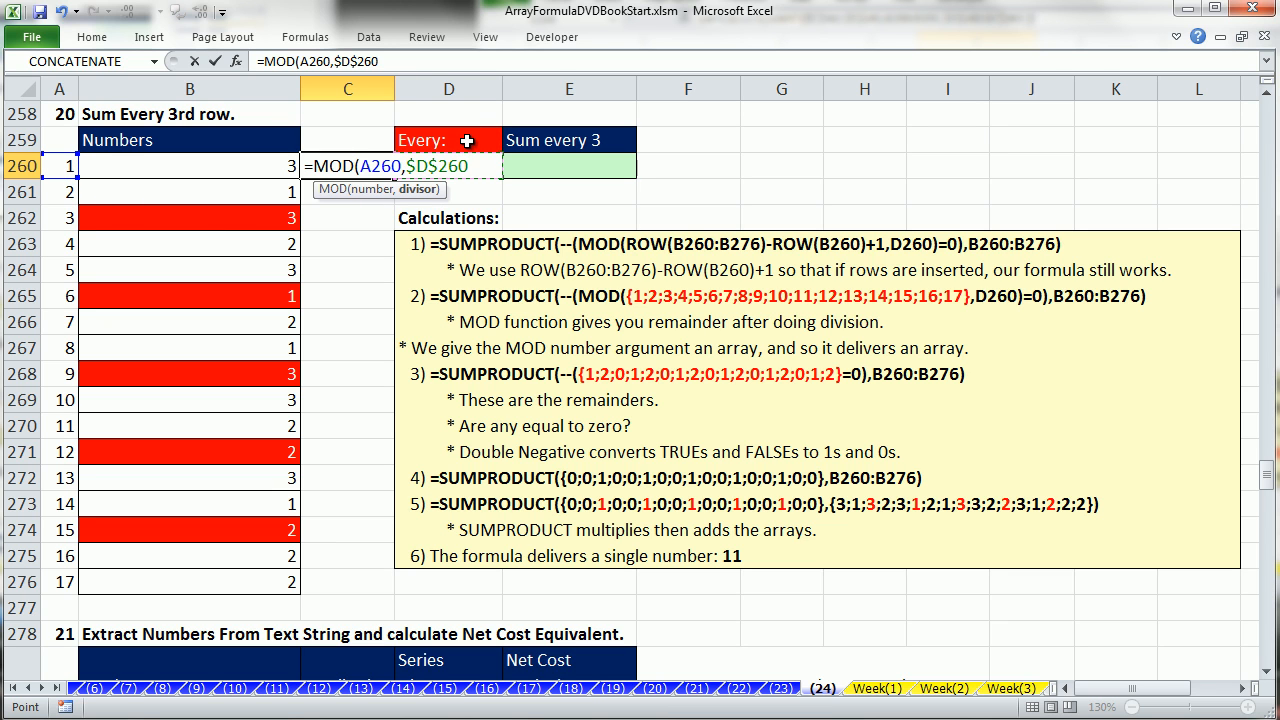
{"action": "type", "text": ")"}
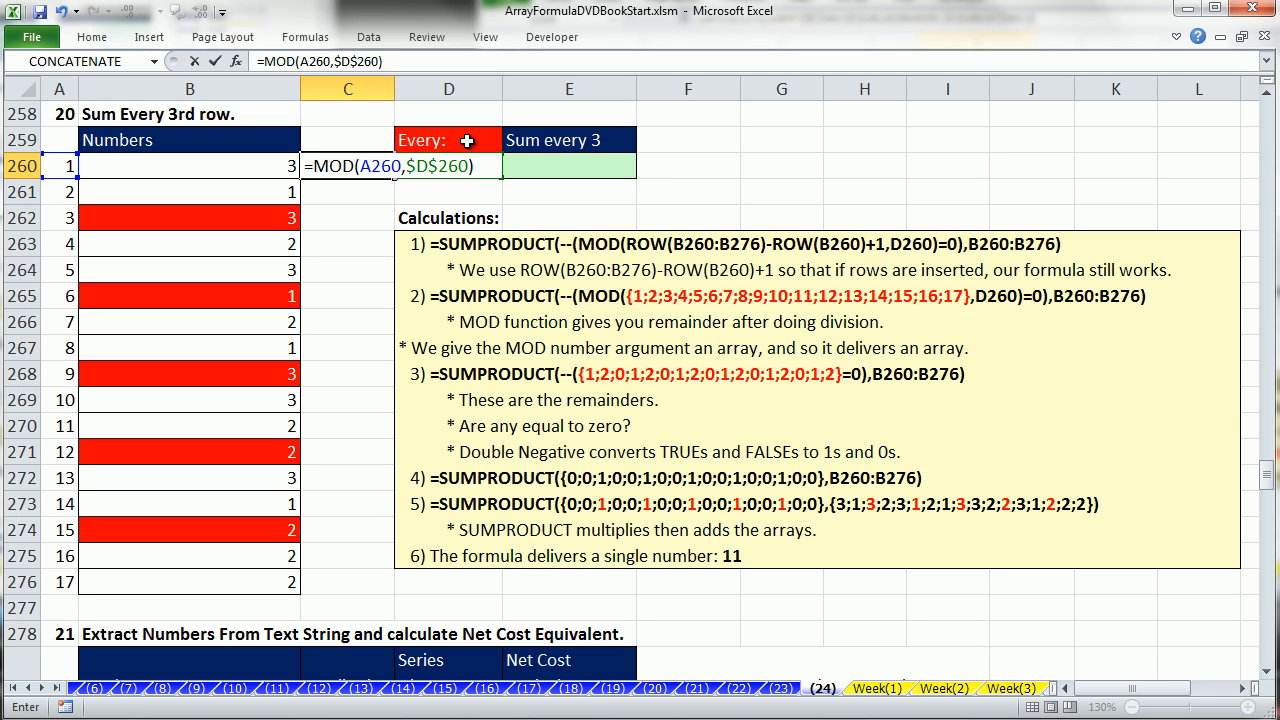
{"action": "key", "text": "ctrl+Return"}
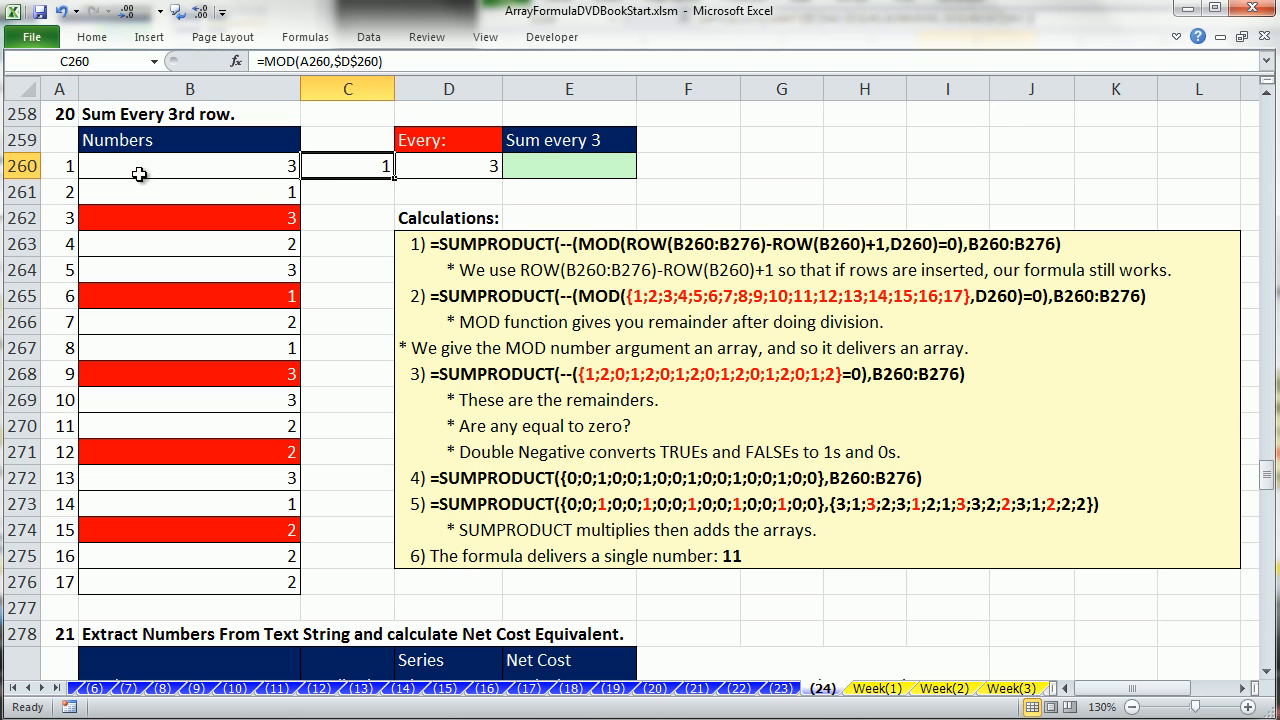
{"action": "double_click", "coordinate": [396, 180]}
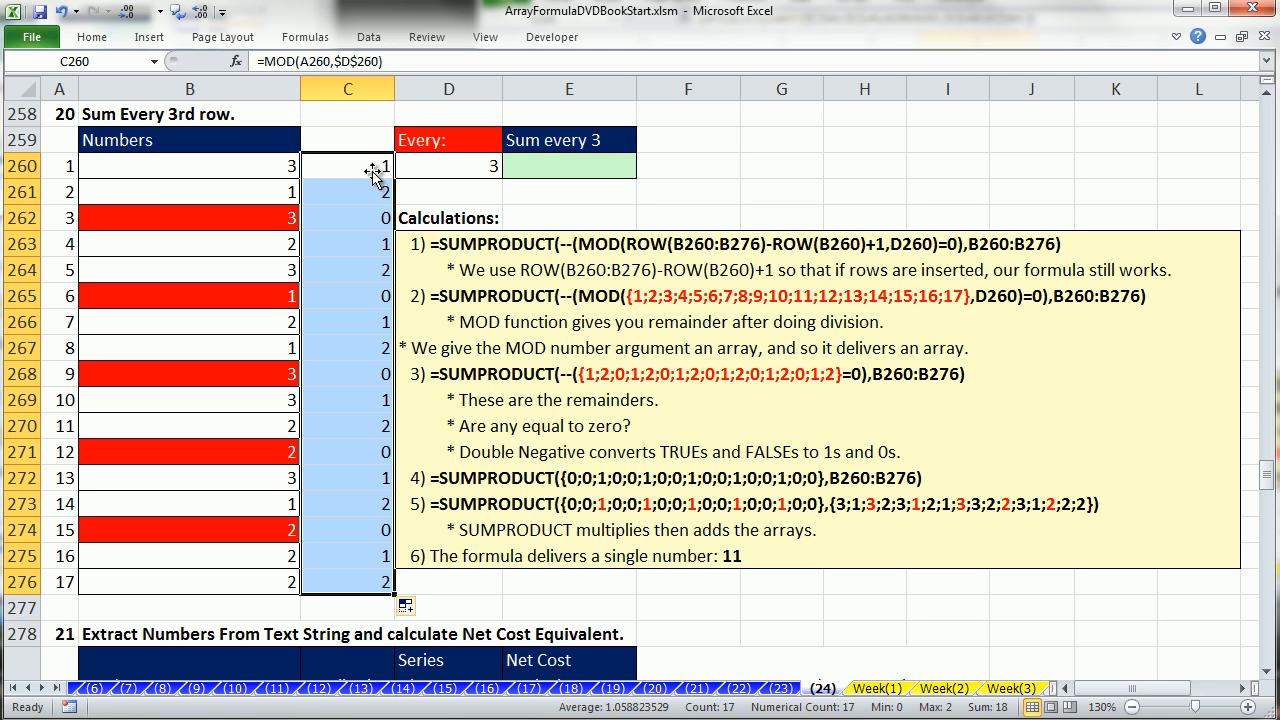
Compare the row numbers in A262, A265 and A268 with the MOD remainders beside the red rows.
{"action": "left_click", "coordinate": [68, 218]}
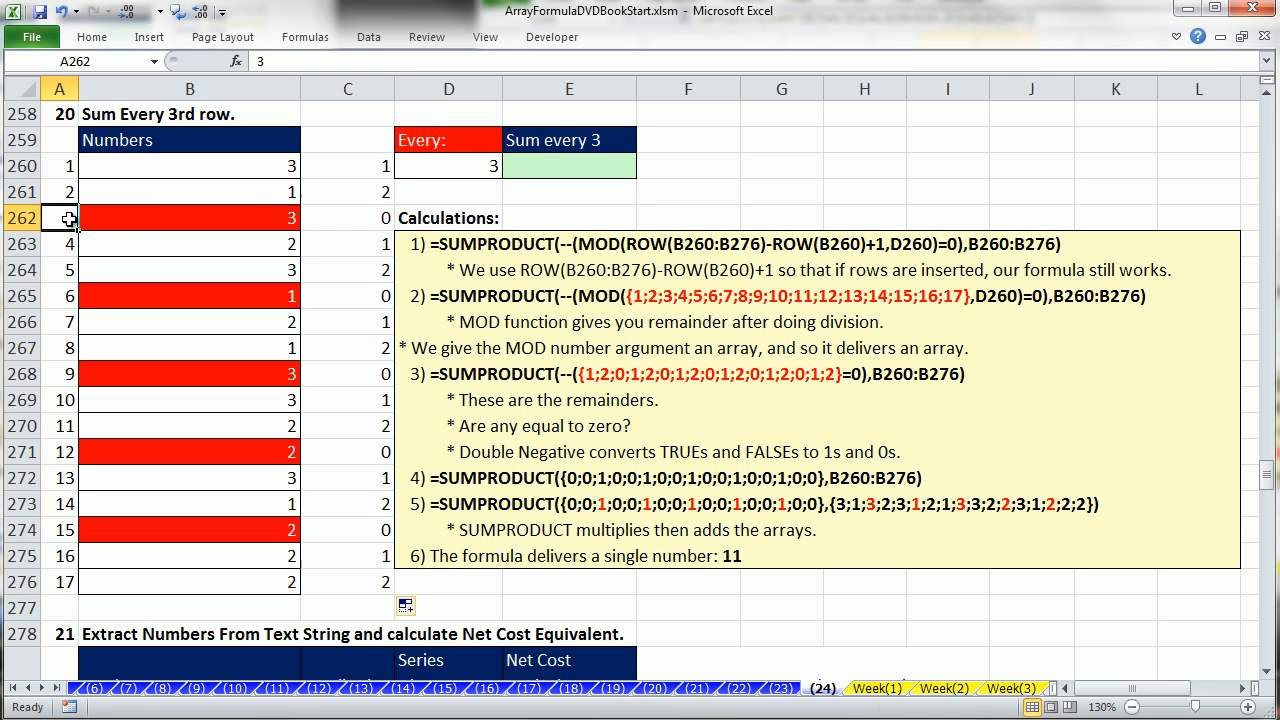
{"action": "left_click", "coordinate": [60, 296], "text": "ctrl"}
{"action": "left_click", "coordinate": [53, 373], "text": "ctrl"}
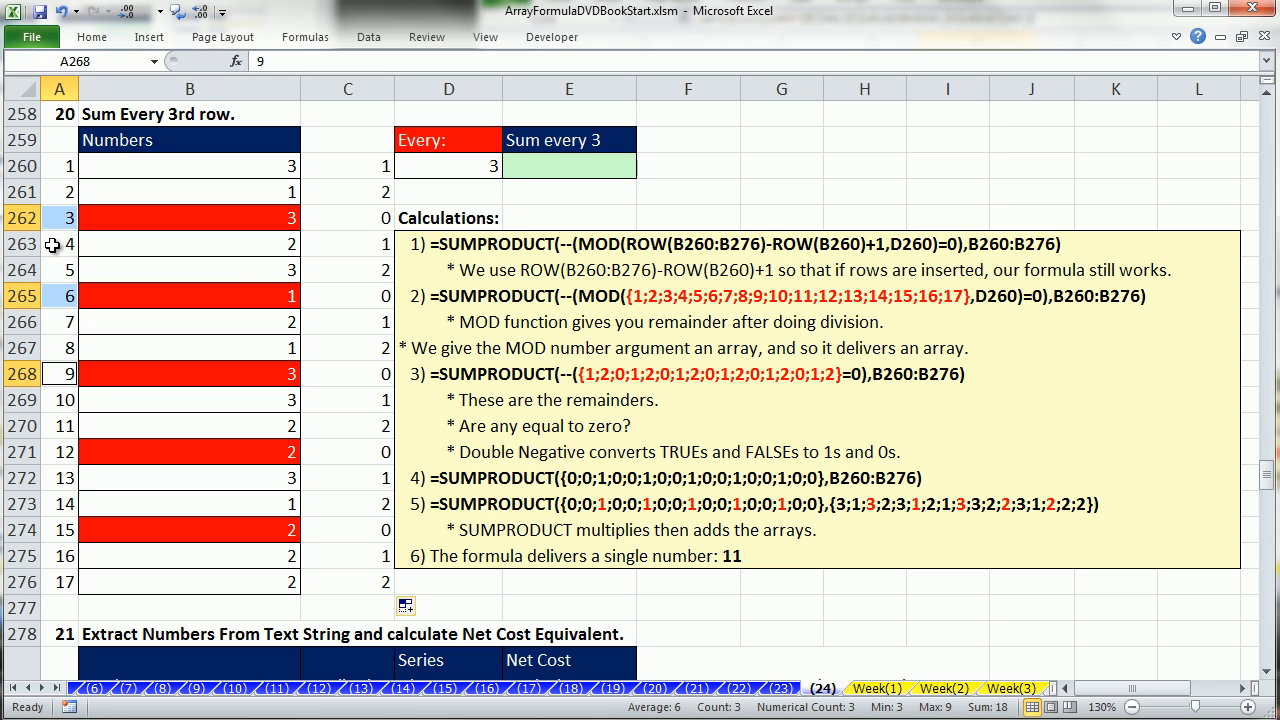
{"action": "left_click", "coordinate": [330, 217]}
{"action": "left_click", "coordinate": [366, 296]}
Extend the formula in C260 to =MOD(A260,$D$260)=0 and copy it down through C276.
{"action": "double_click", "coordinate": [362, 174]}
{"action": "left_click", "coordinate": [489, 167]}
{"action": "type", "text": "=MOD(A260,$D$260)=0"}
{"action": "key", "text": "ctrl+Return"}
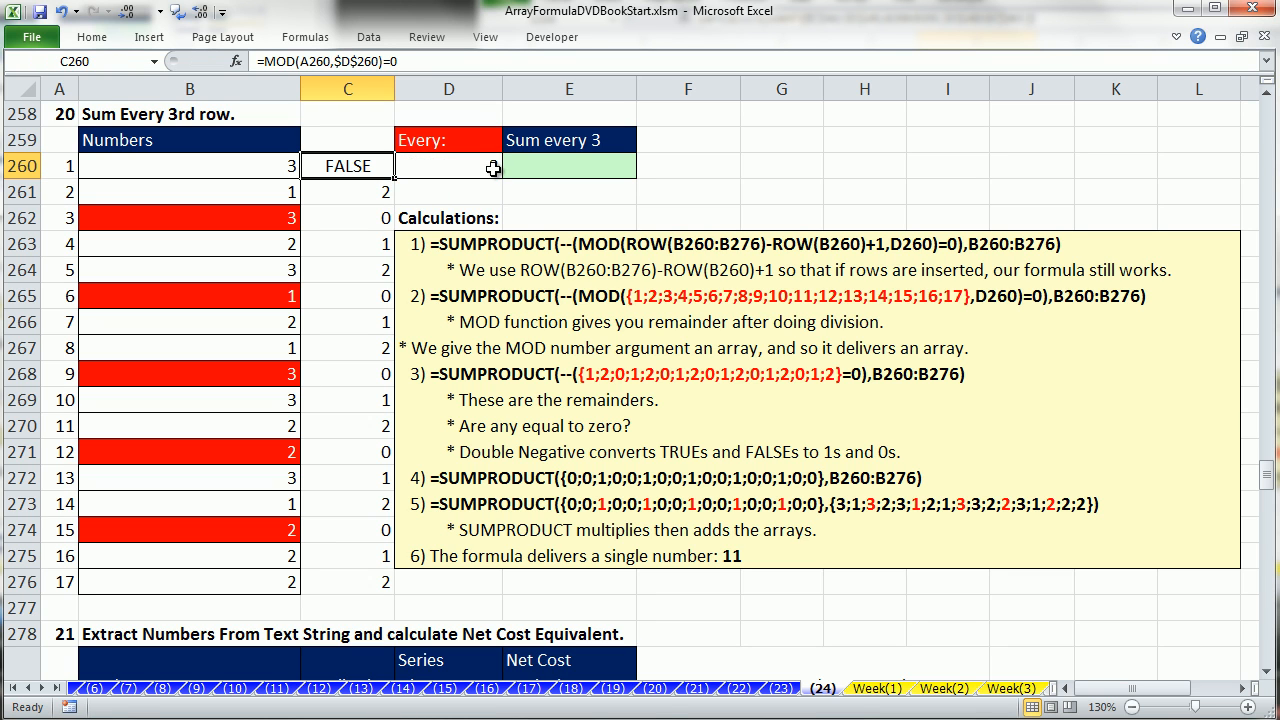
{"action": "double_click", "coordinate": [394, 179]}
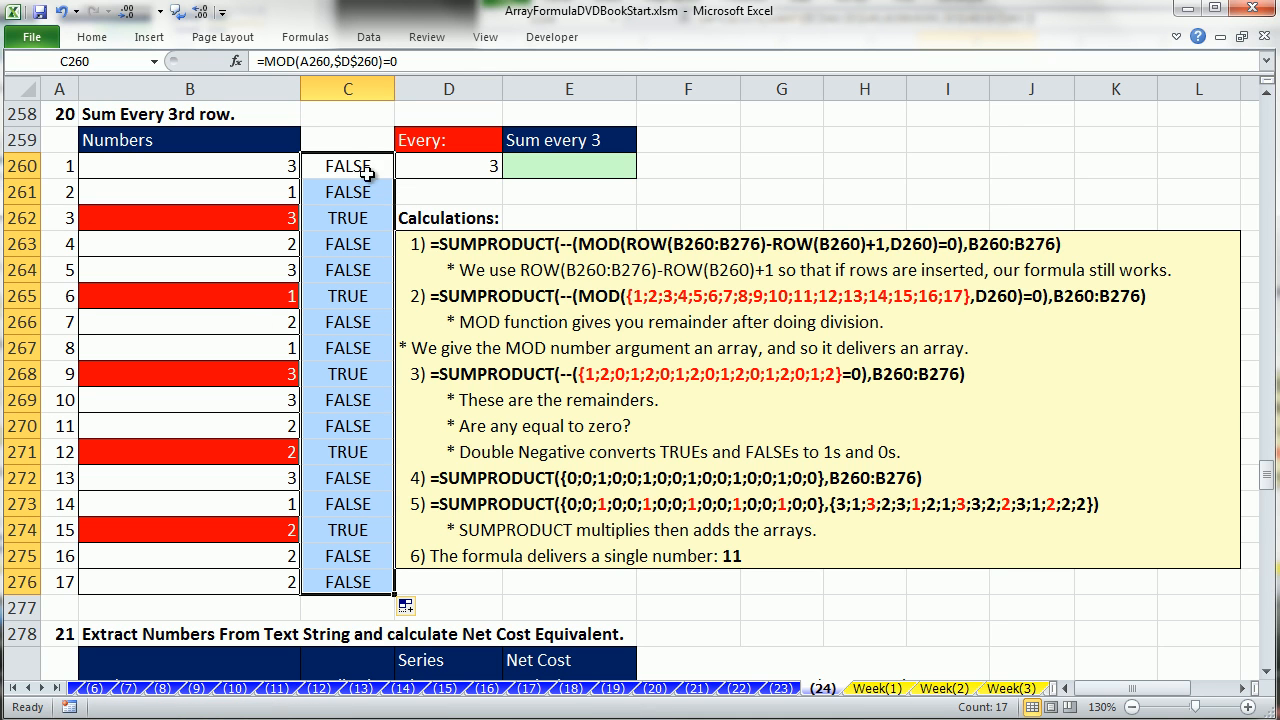
Start a MOD formula in E260 whose number argument begins with ROW of the absolute range $B$260:$B$276.
{"action": "left_click", "coordinate": [558, 168]}
{"action": "left_click_drag", "start_coordinate": [63, 166], "coordinate": [72, 582]}
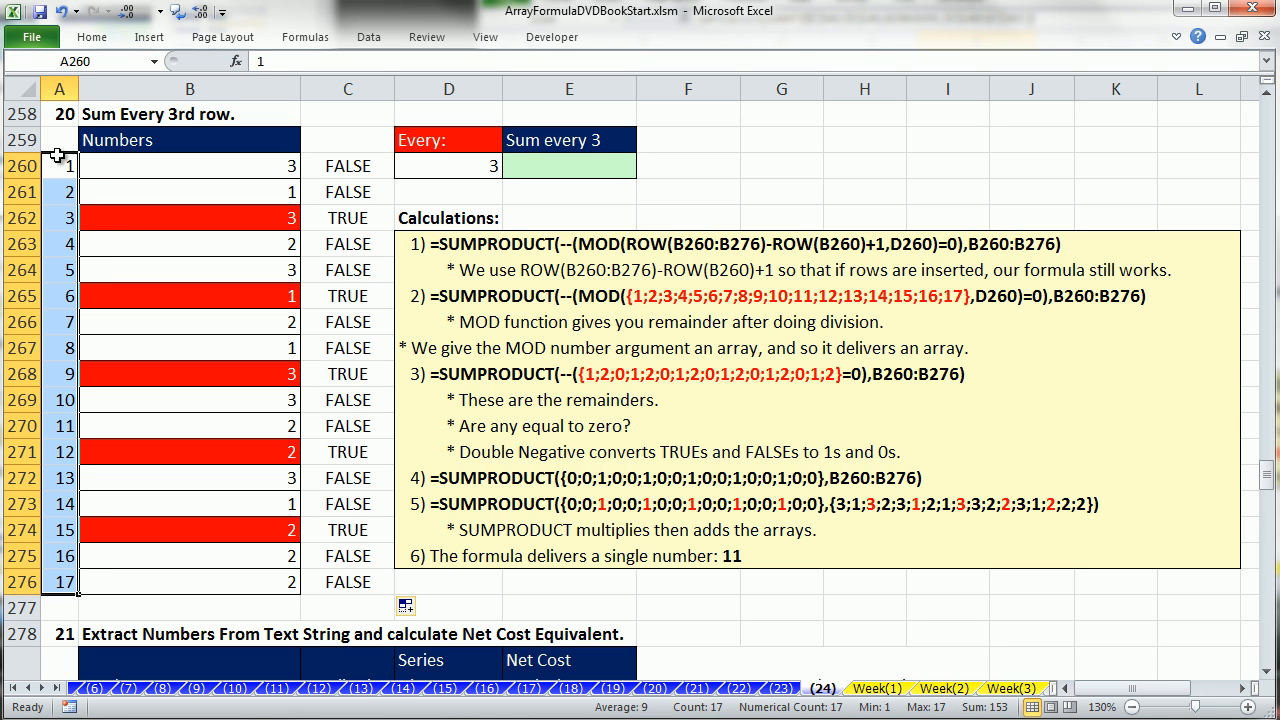
{"action": "left_click", "coordinate": [587, 174]}
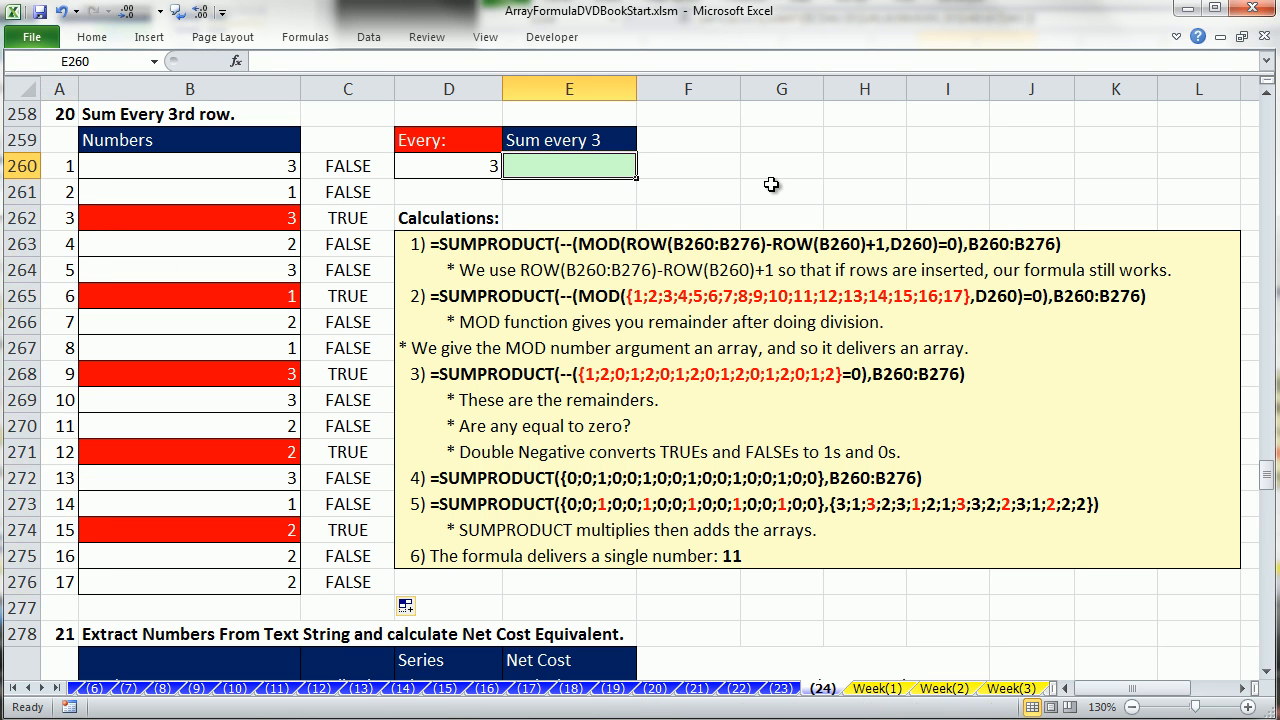
{"action": "type", "text": "=mod"}
{"action": "key", "text": "Tab"}
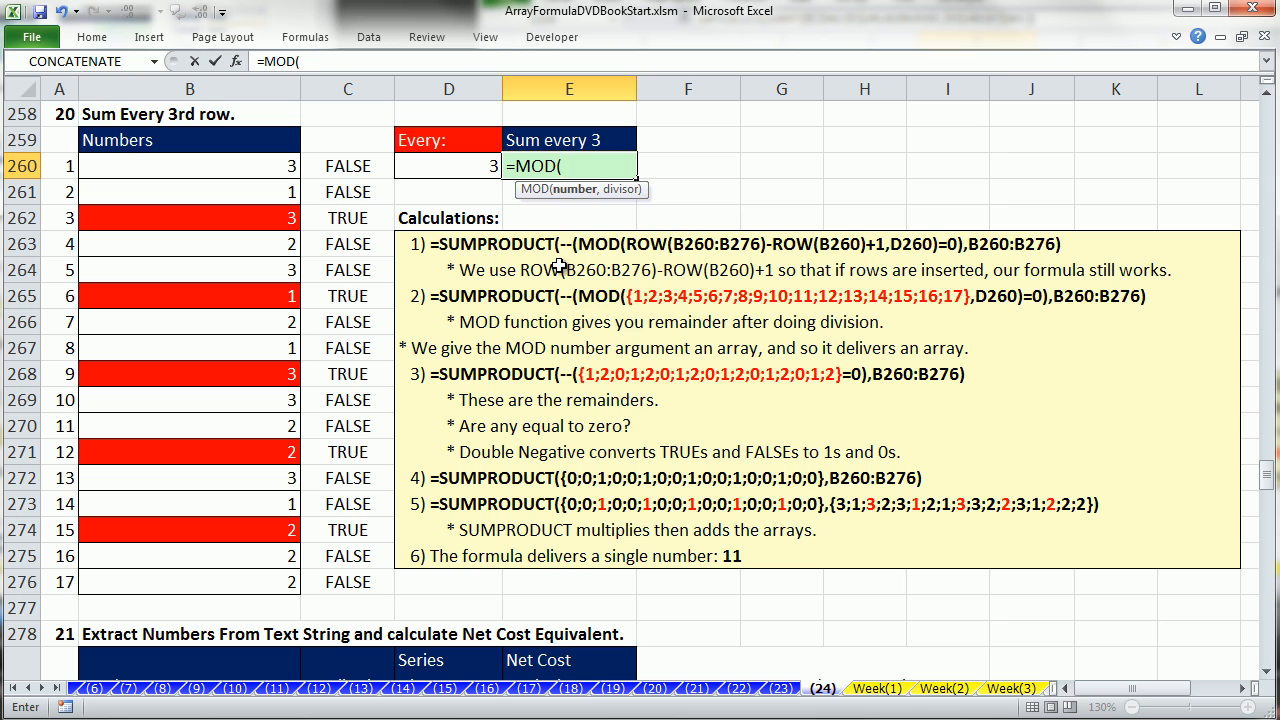
{"action": "type", "text": "row"}
{"action": "key", "text": "Tab"}
{"action": "left_click_drag", "start_coordinate": [134, 164], "coordinate": [190, 584]}
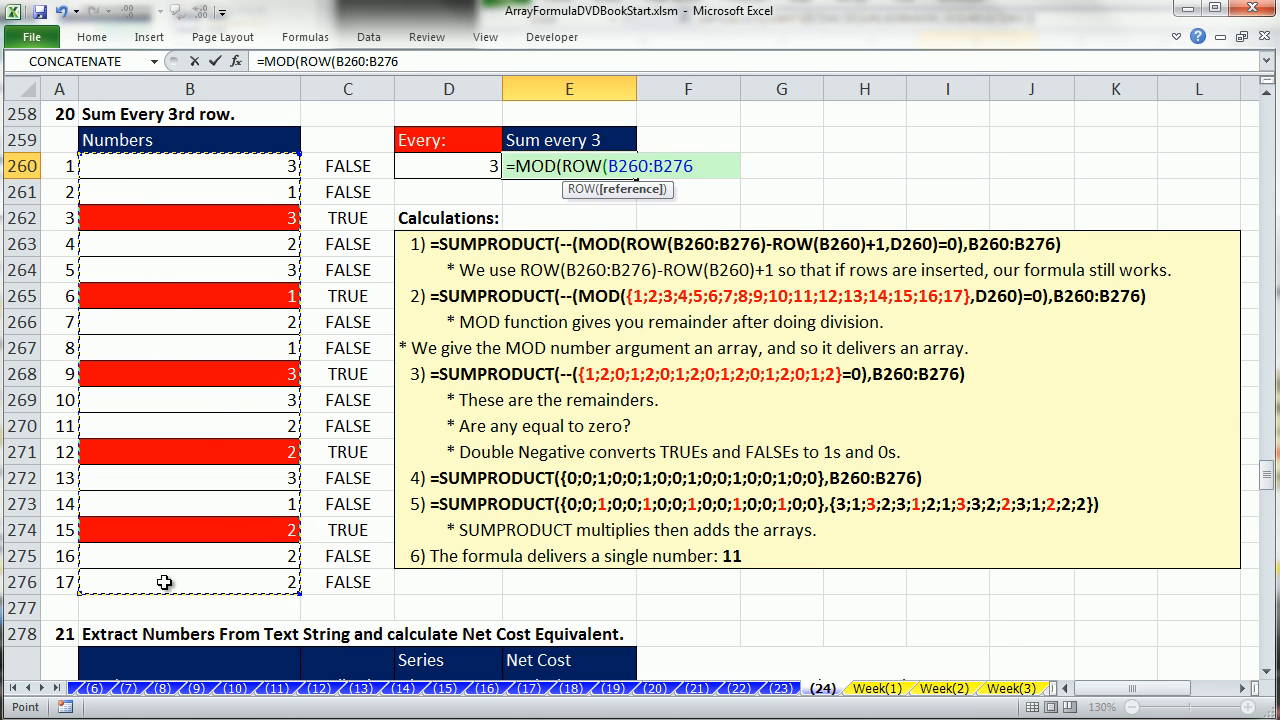
{"action": "key", "text": "F4"}
Subtract ROW($B$260) and add 1 in the MOD number argument in E260.
{"action": "type", "text": ")-ro"}
{"action": "key", "text": "Tab"}
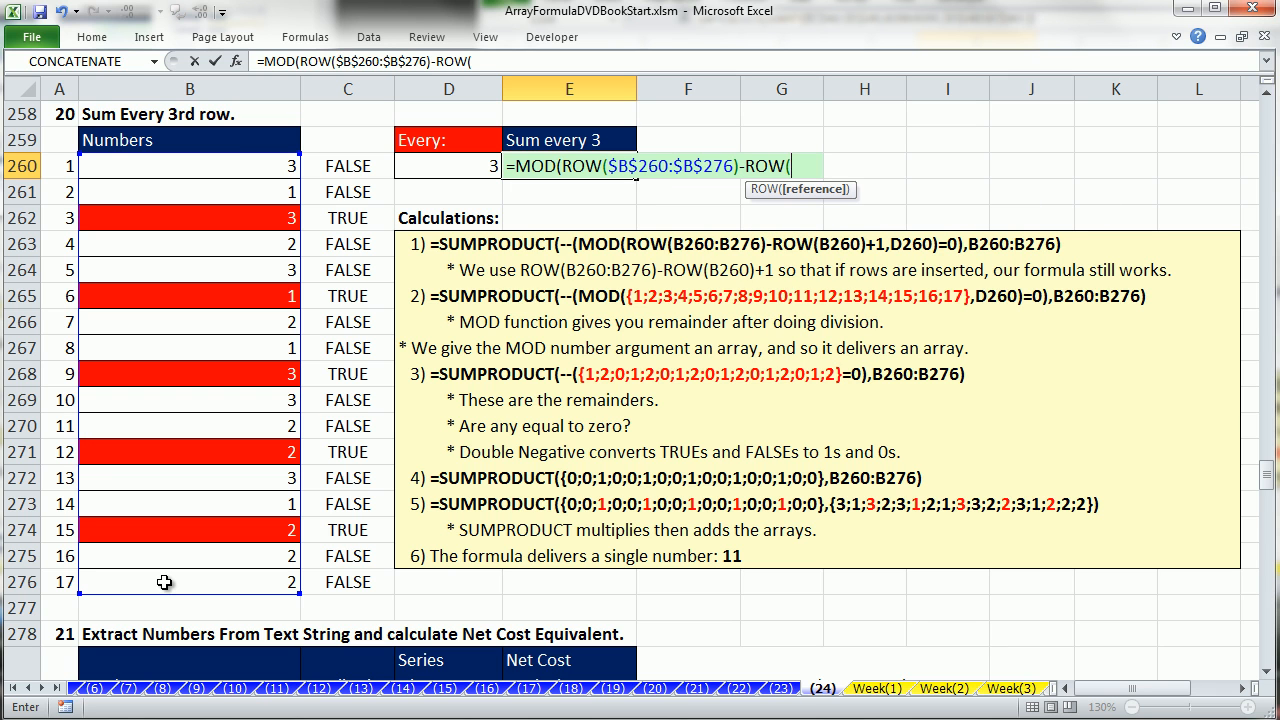
{"action": "left_click", "coordinate": [239, 161]}
{"action": "key", "text": "F4"}
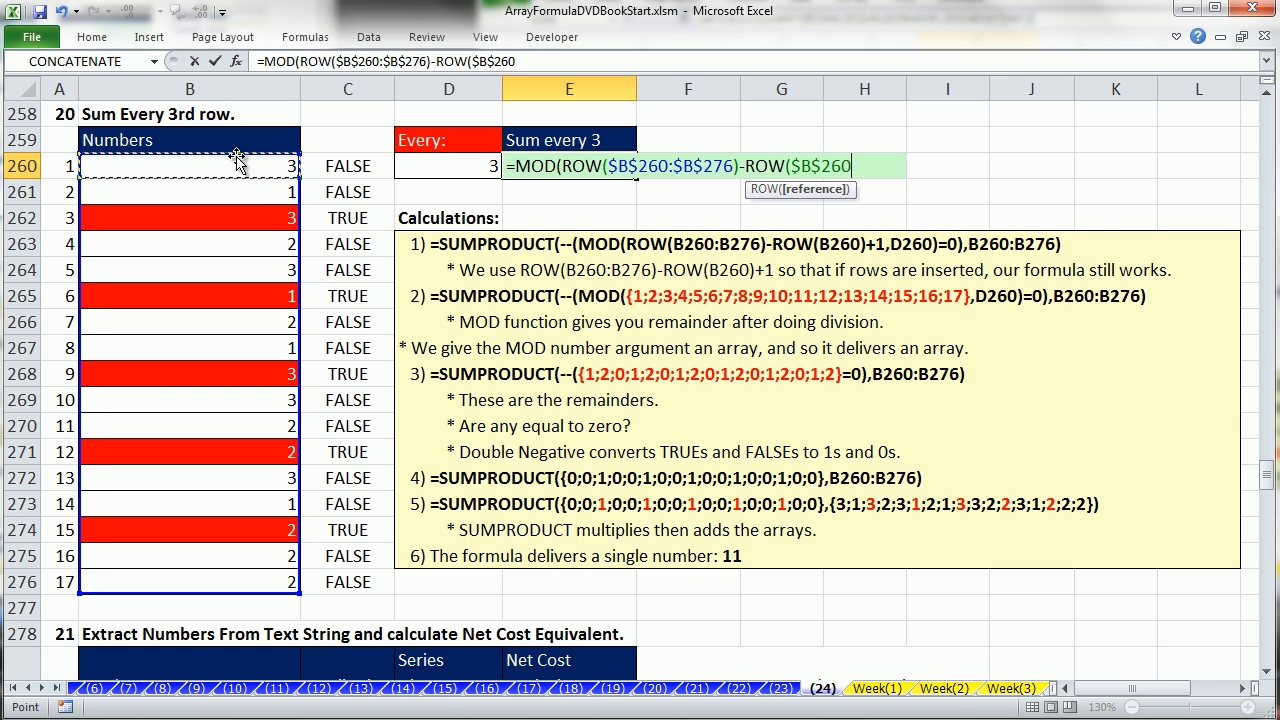
{"action": "type", "text": ")+1"}
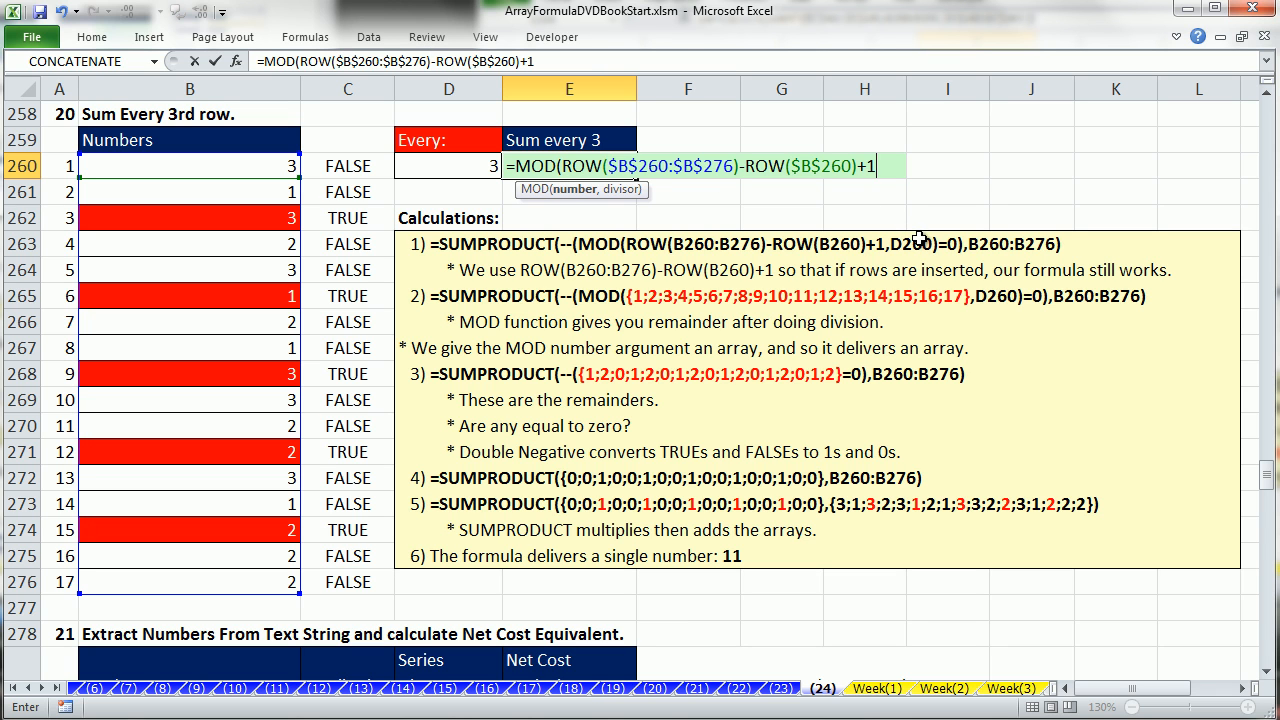
Add the absolute reference $D$260 as the divisor and close the MOD function in E260.
{"action": "type", "text": ","}
{"action": "left_click", "coordinate": [470, 163]}
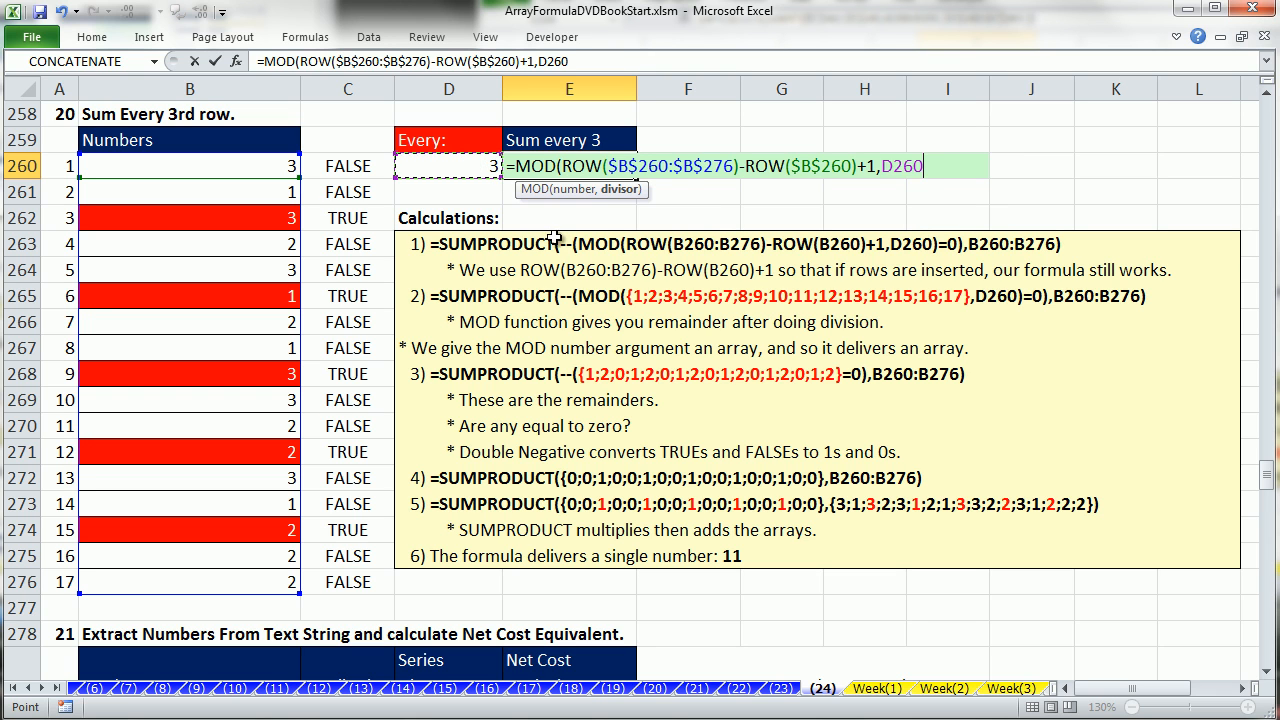
{"action": "key", "text": "F4"}
{"action": "type", "text": ")"}
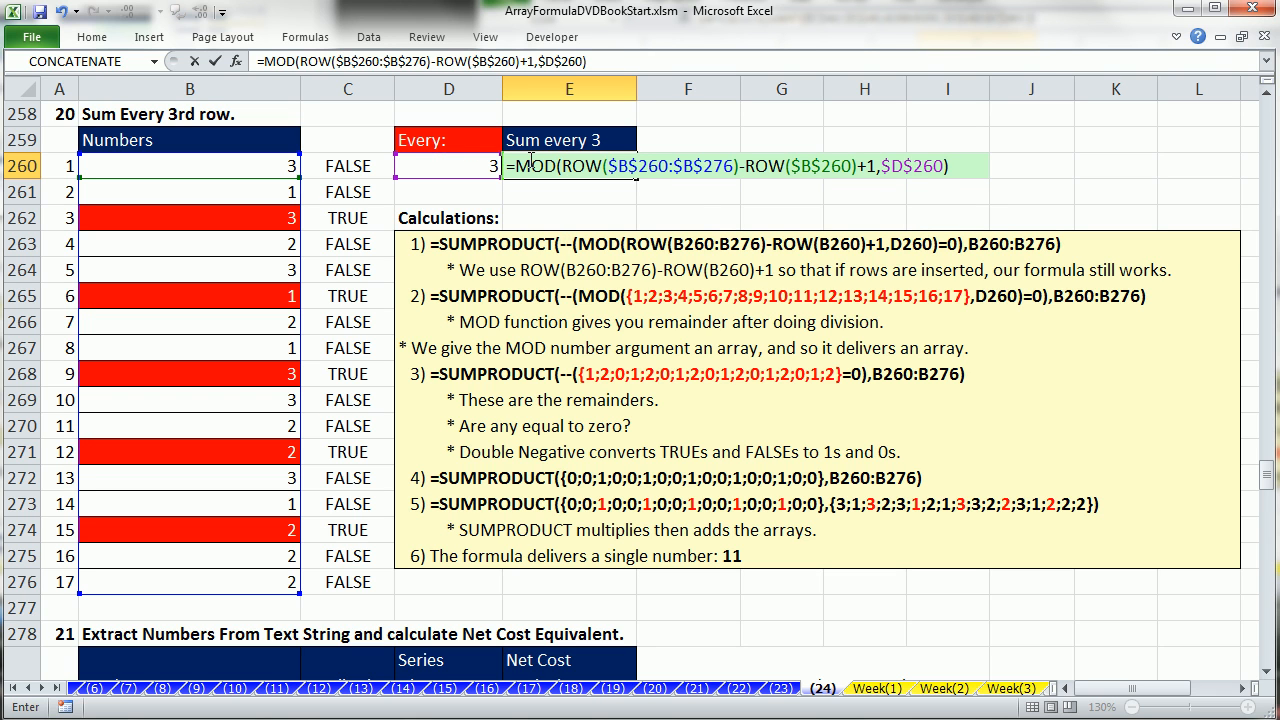
Evaluate the whole MOD expression in E260 in place to inspect its array of remainders, and restore the formula.
{"action": "left_click_drag", "start_coordinate": [516, 160], "coordinate": [1100, 194]}
{"action": "key", "text": "F9"}
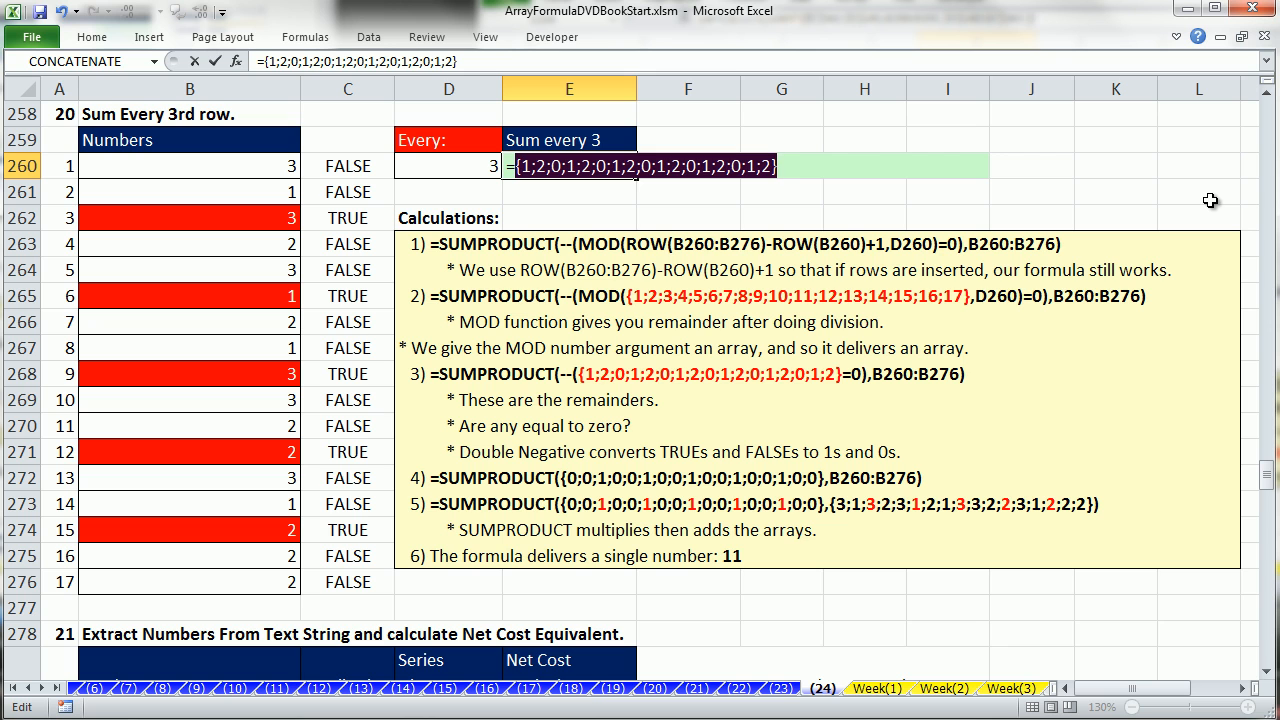
{"action": "key", "text": "ctrl+z"}
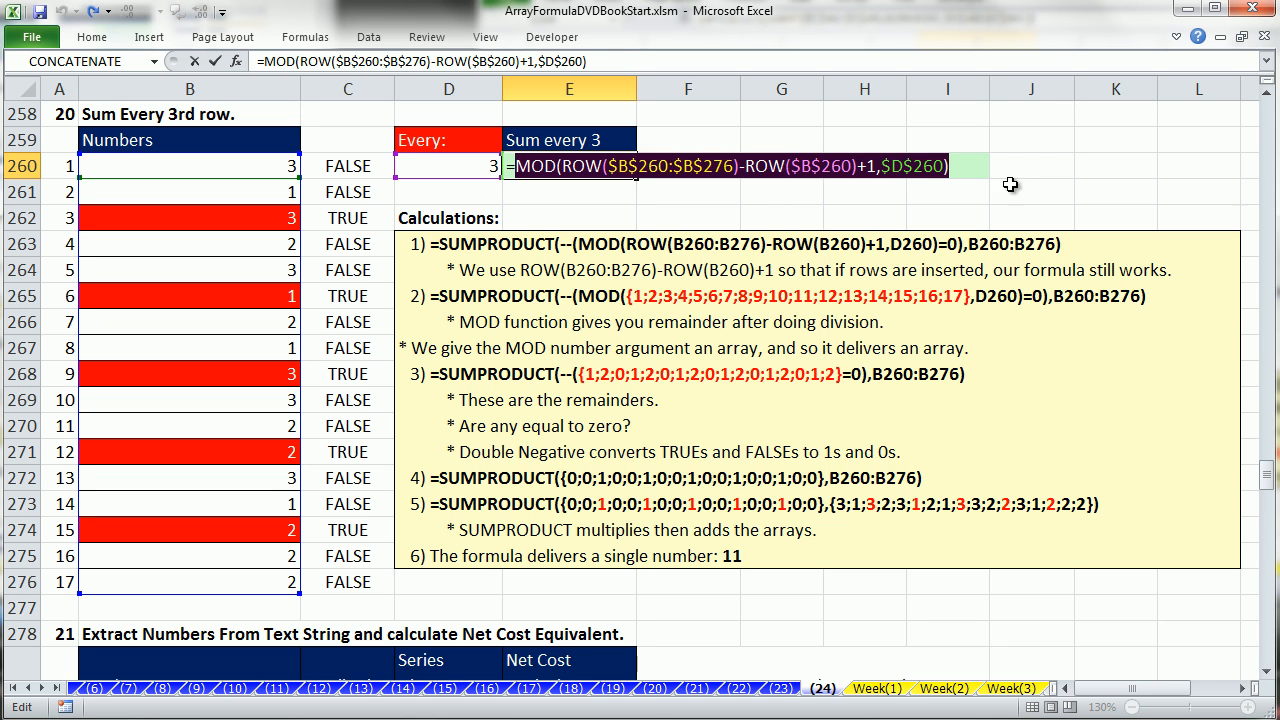
Compare the MOD result in E260 with 0 and enclose the comparison in parentheses preceded by a double negative.
{"action": "left_click", "coordinate": [972, 166]}
{"action": "type", "text": "=0"}
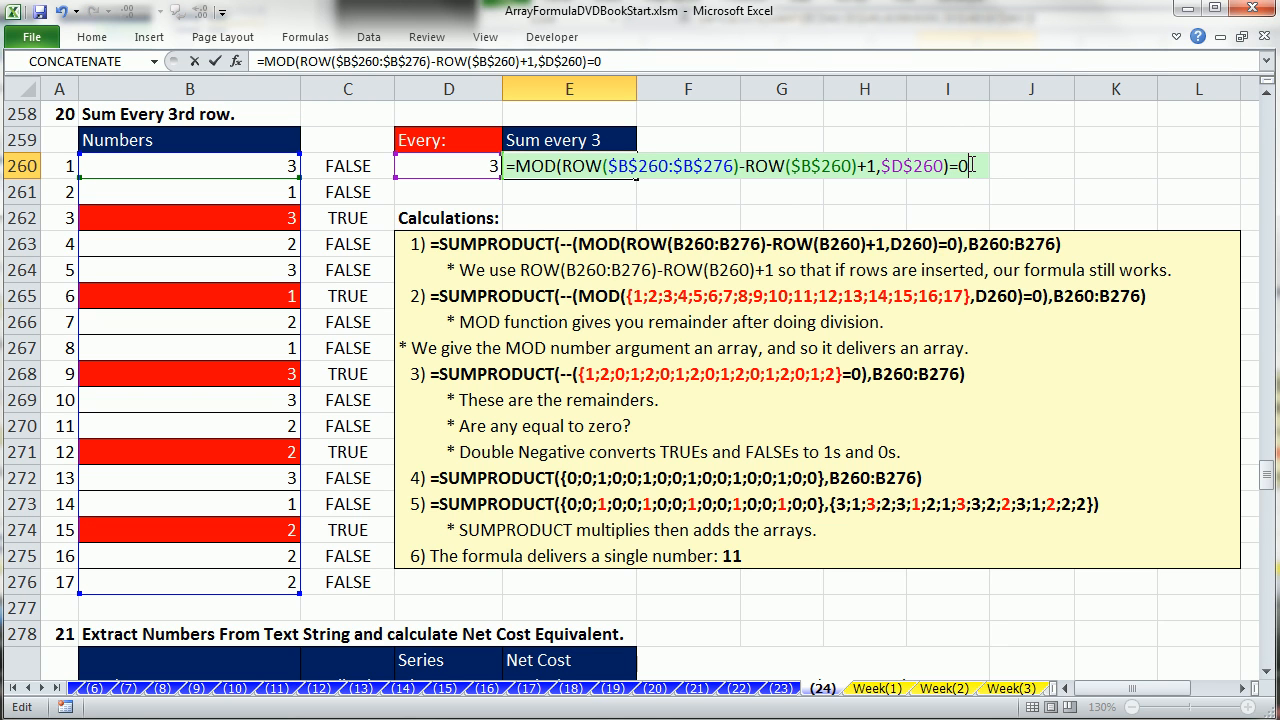
{"action": "key", "text": "Home"}
{"action": "key", "text": "Right"}
{"action": "type", "text": "--("}
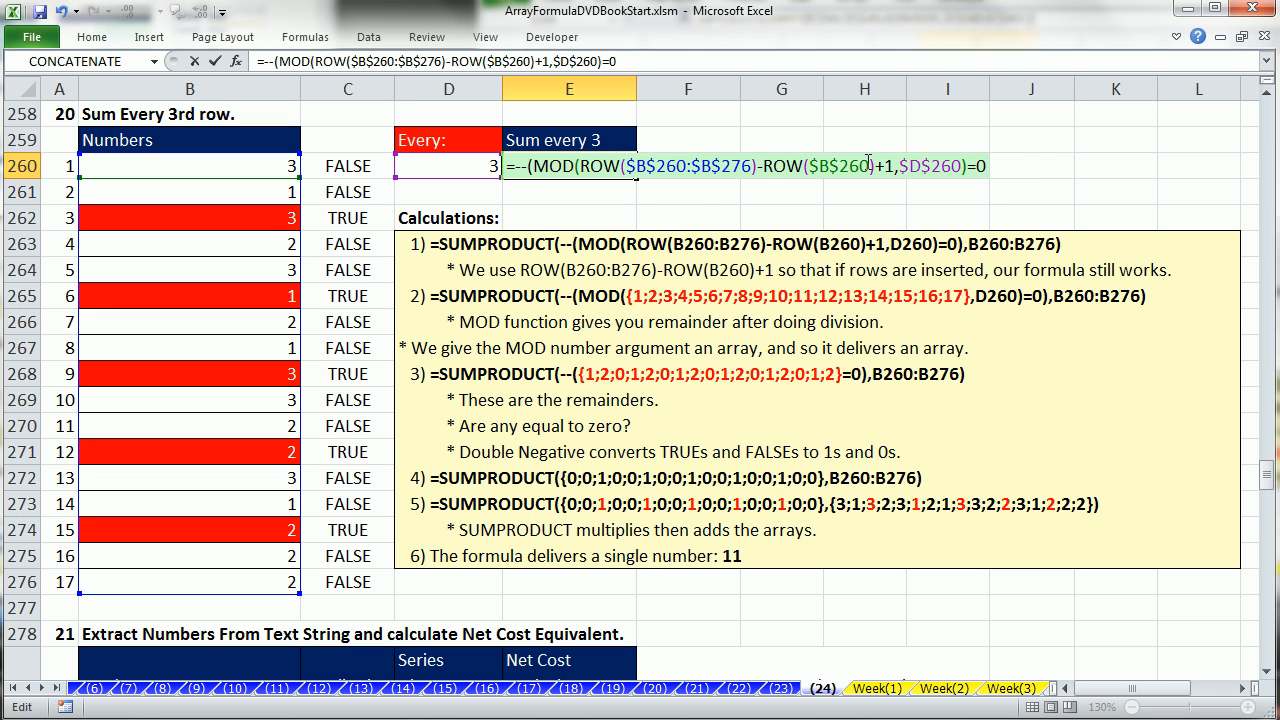
{"action": "left_click", "coordinate": [988, 166]}
{"action": "type", "text": ")"}
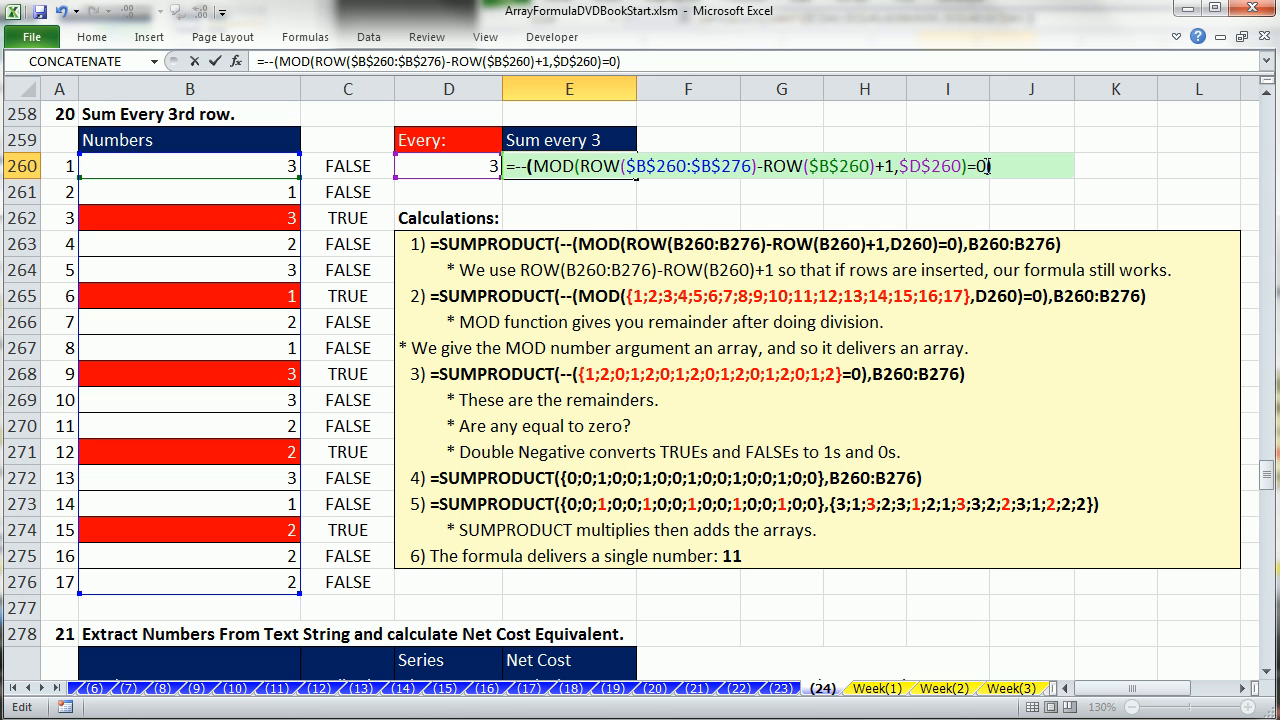
Make the E260 expression the first array of a SUMPRODUCT function, and evaluate that argument in place before restoring it.
{"action": "left_click", "coordinate": [512, 166]}
{"action": "type", "text": "sump"}
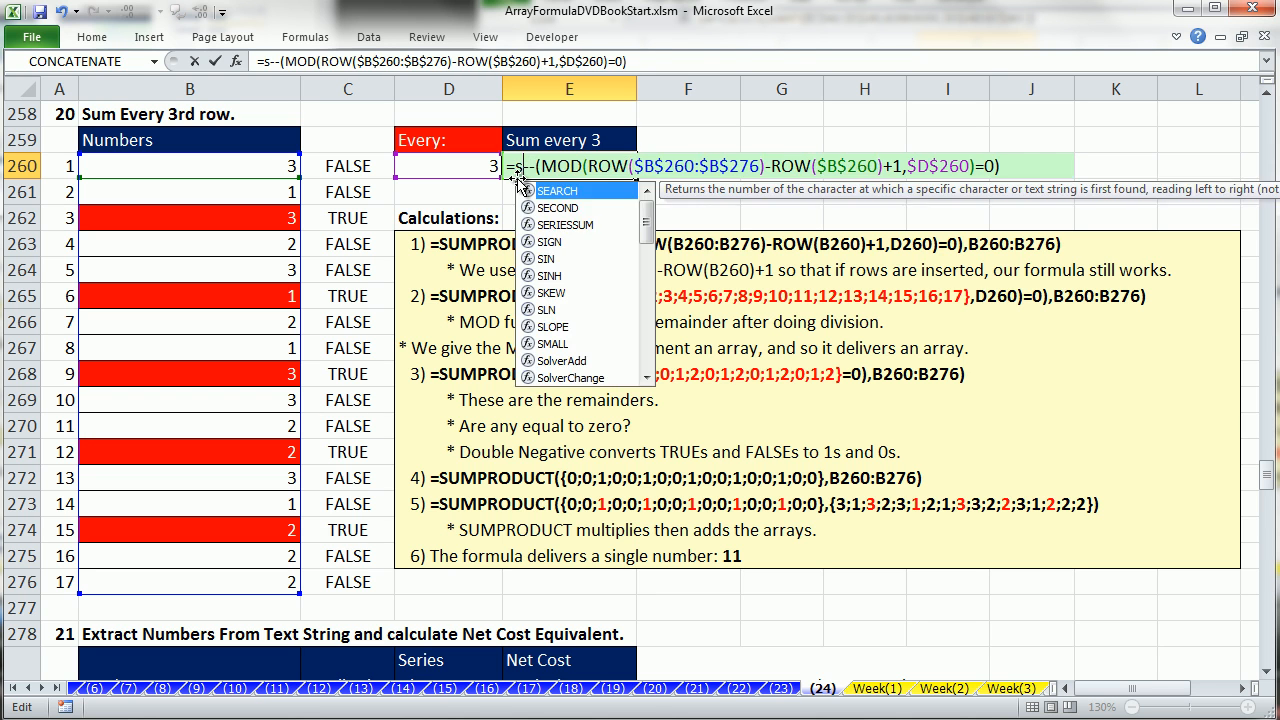
{"action": "key", "text": "Tab"}
{"action": "left_click", "coordinate": [617, 190]}
{"action": "key", "text": "F9"}
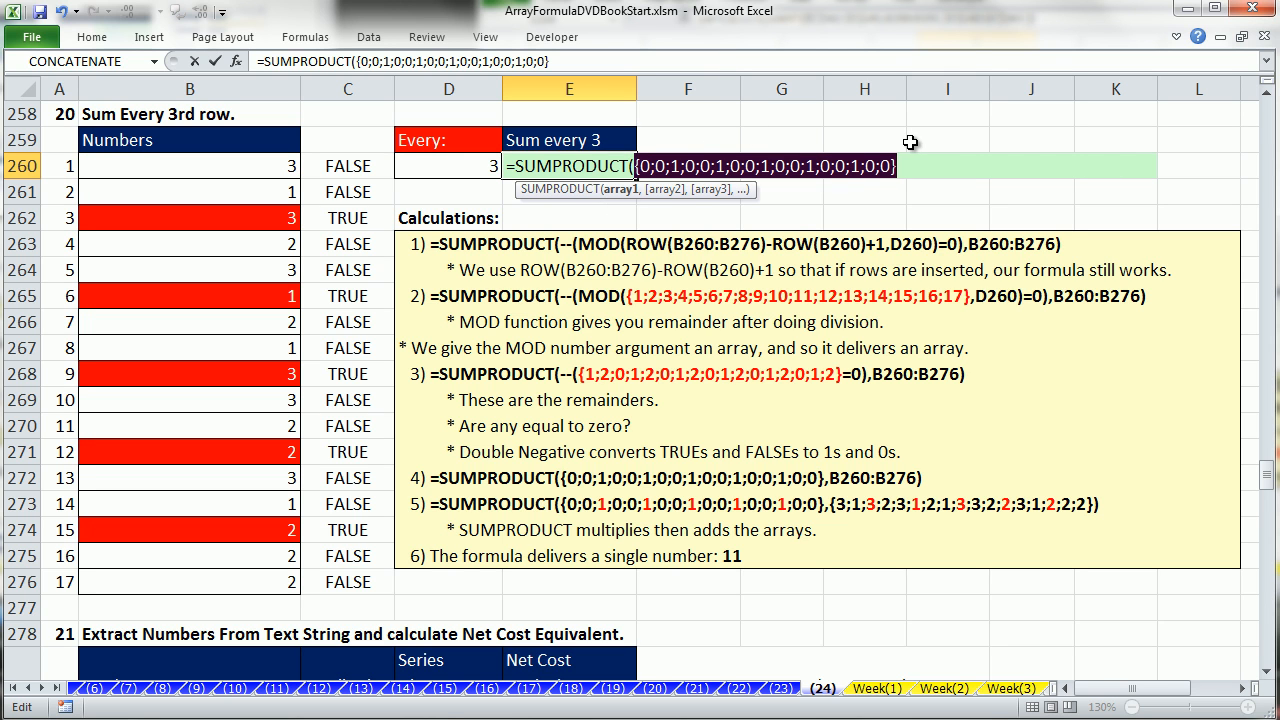
{"action": "key", "text": "ctrl+z"}
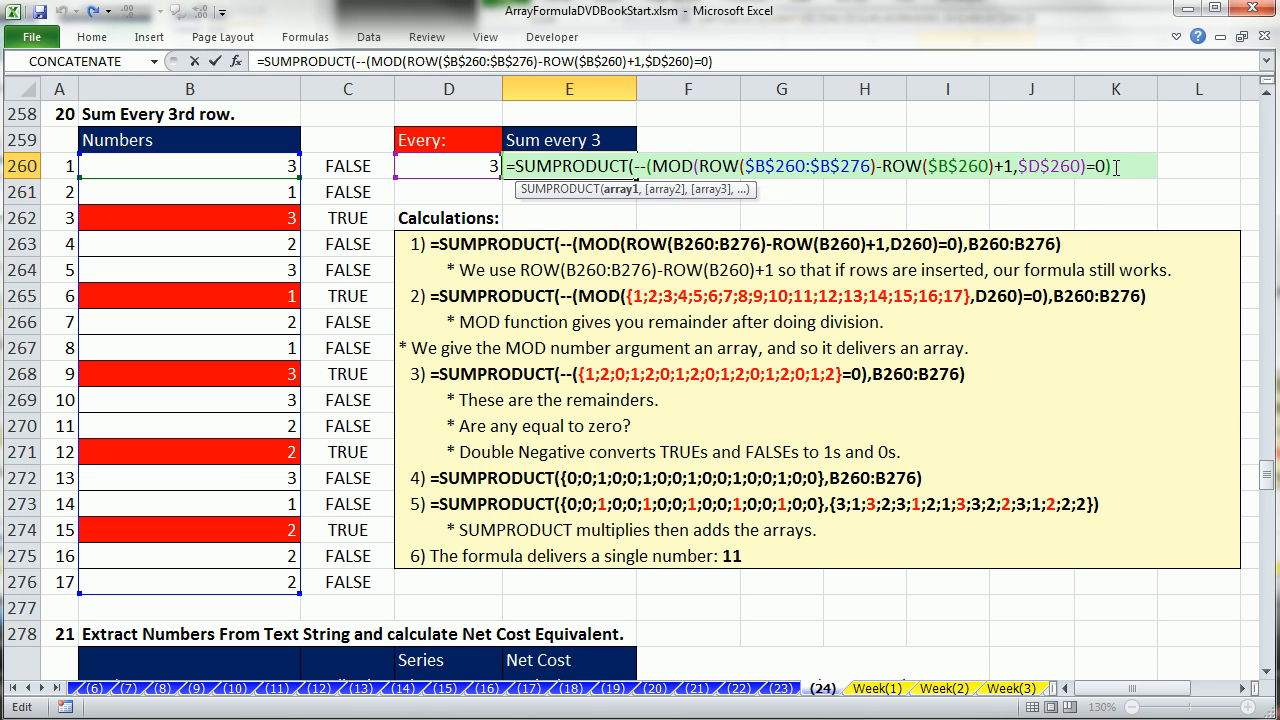
Add $B$260:$B$276 as the second SUMPRODUCT array, close the function and enter the formula in E260.
{"action": "type", "text": ","}
{"action": "left_click_drag", "start_coordinate": [228, 164], "coordinate": [234, 582]}
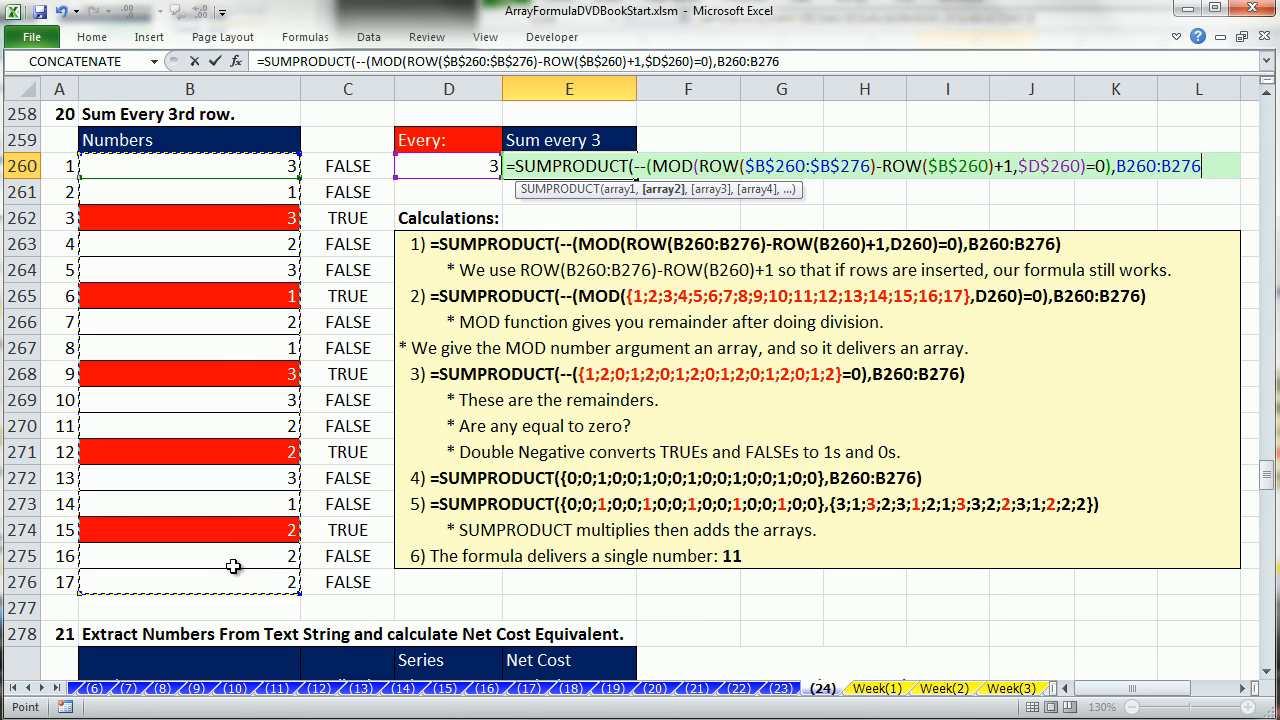
{"action": "key", "text": "F4"}
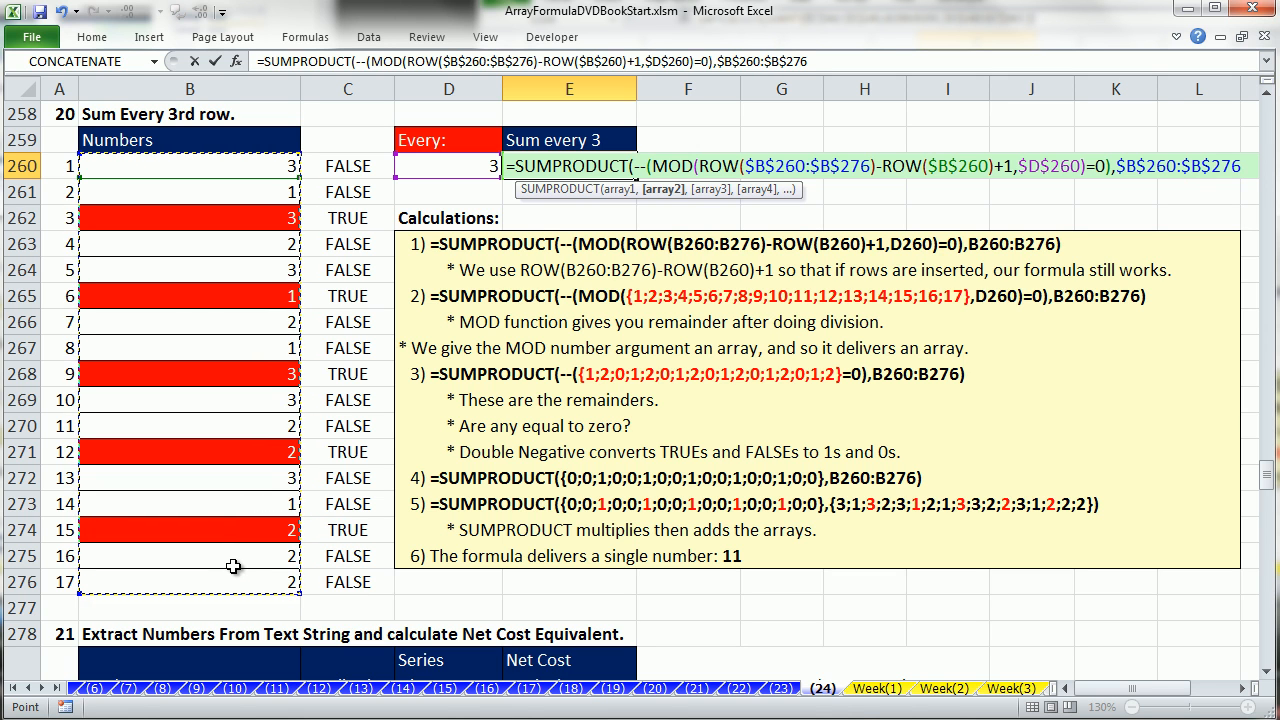
{"action": "left_click_drag", "start_coordinate": [795, 188], "coordinate": [820, 233]}
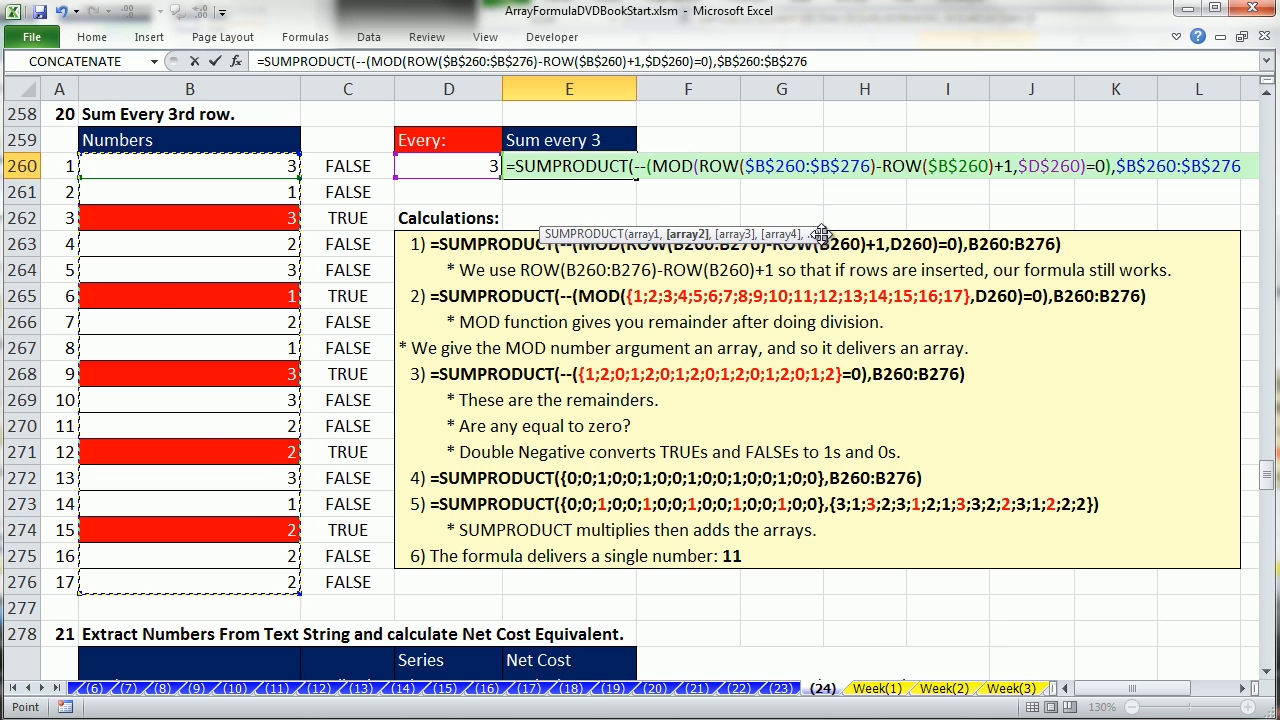
{"action": "type", "text": ")"}
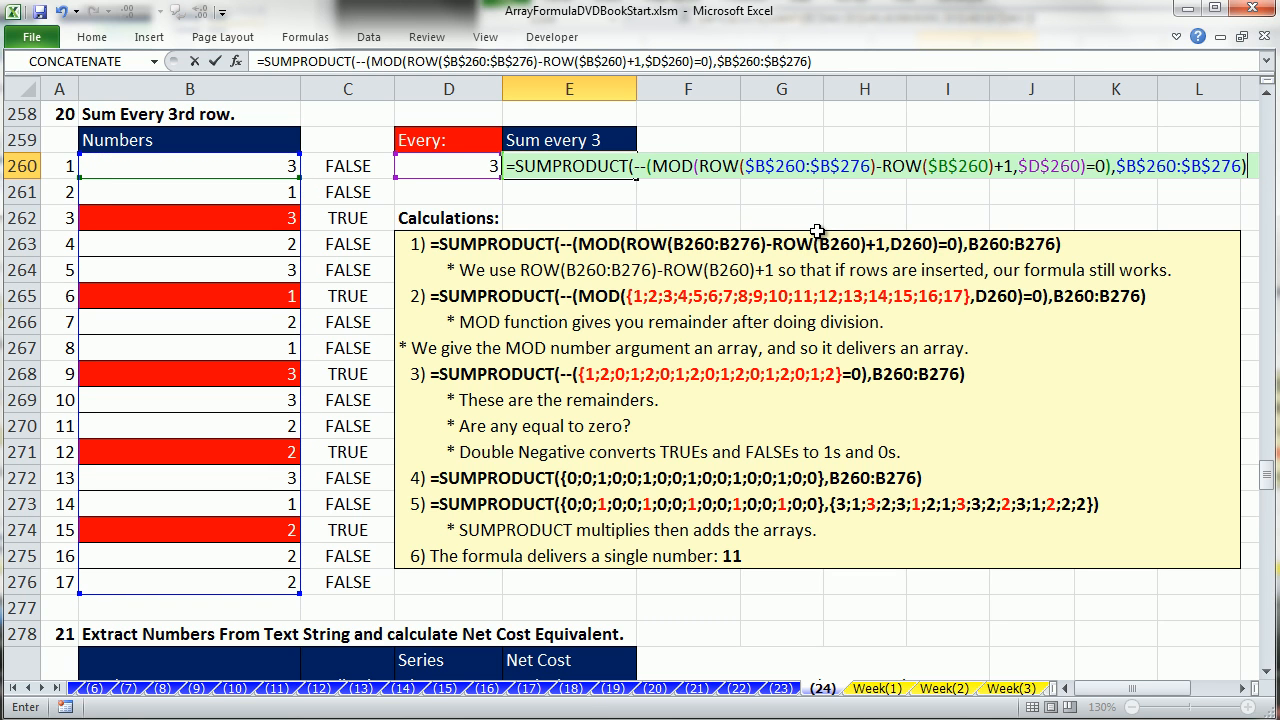
{"action": "key", "text": "ctrl+Return"}
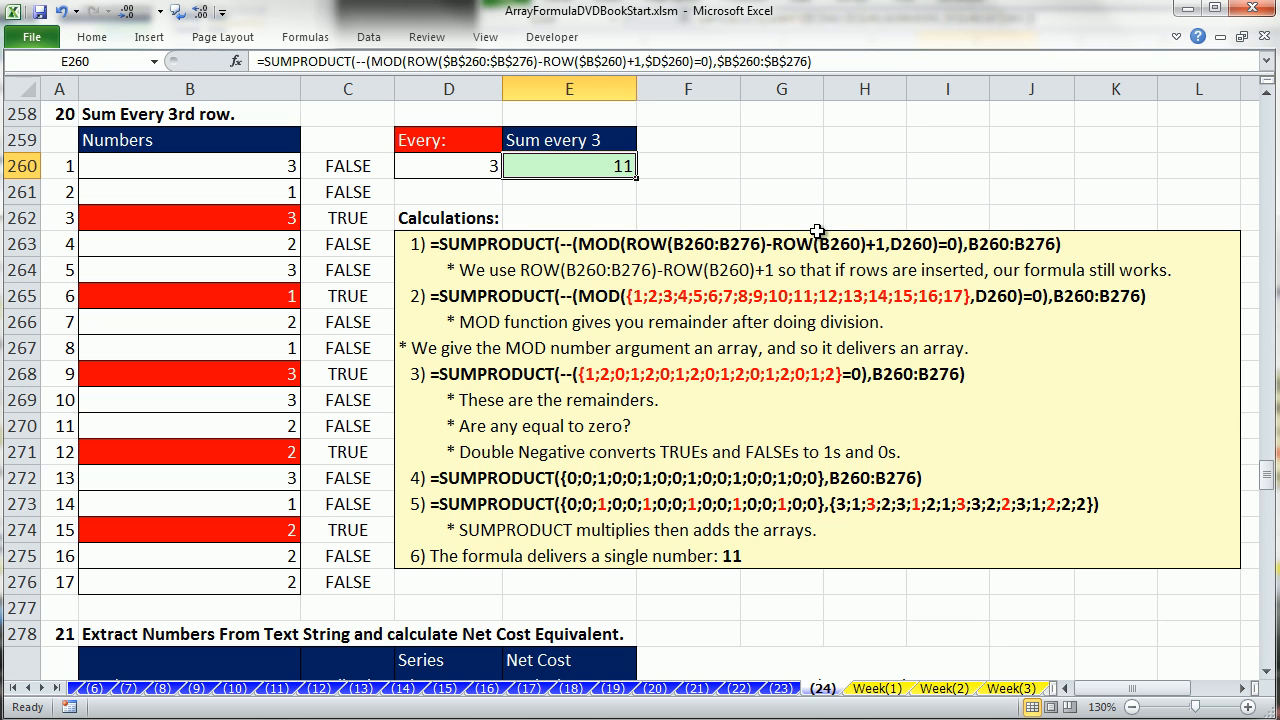
Test the sum in E260 by entering 155 in B262 and in B261, and undo both entries.
{"action": "left_click", "coordinate": [205, 221]}
{"action": "type", "text": "155"}
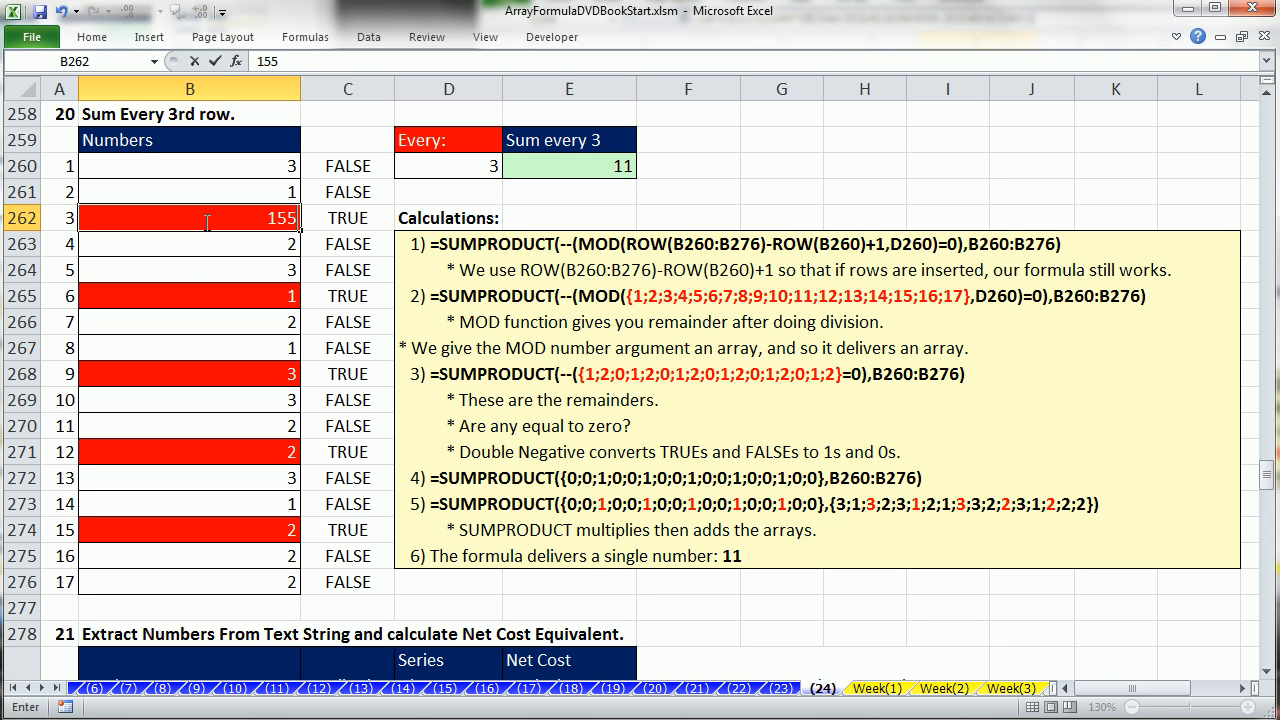
{"action": "key", "text": "ctrl+Return"}
{"action": "left_click", "coordinate": [218, 194]}
{"action": "type", "text": "155"}
{"action": "key", "text": "ctrl+Return"}
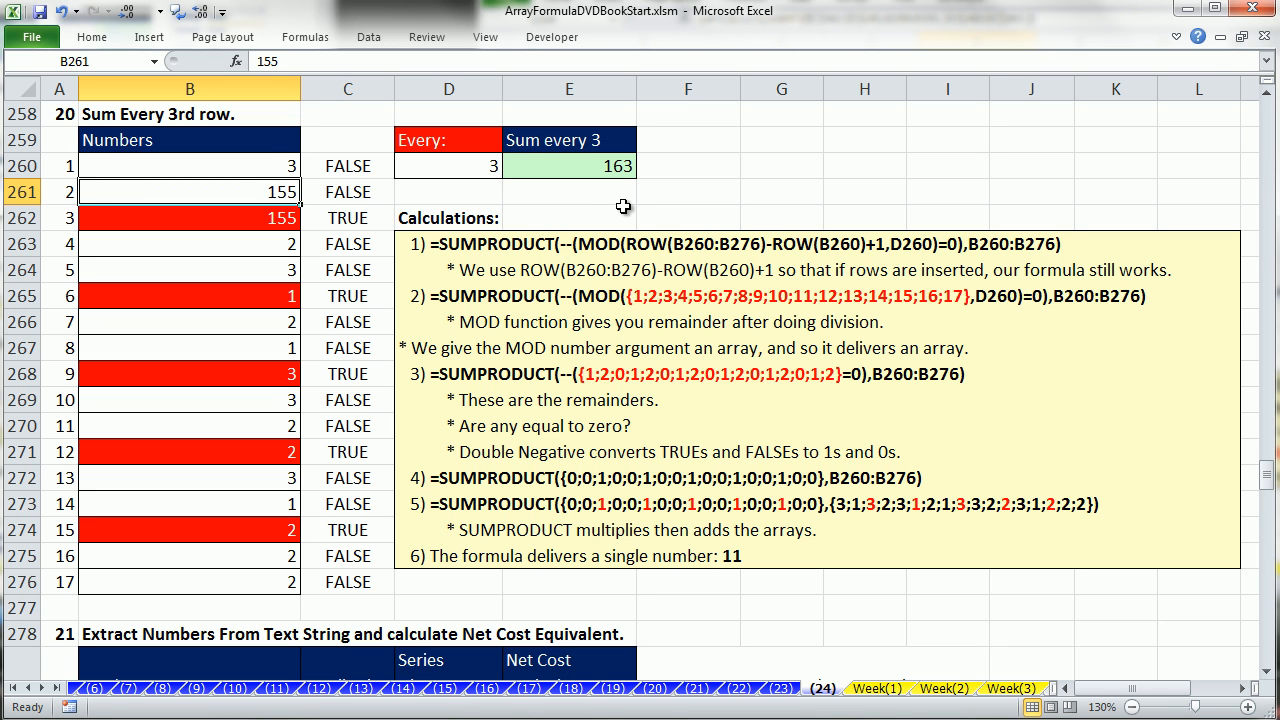
{"action": "key", "text": "ctrl+z"}
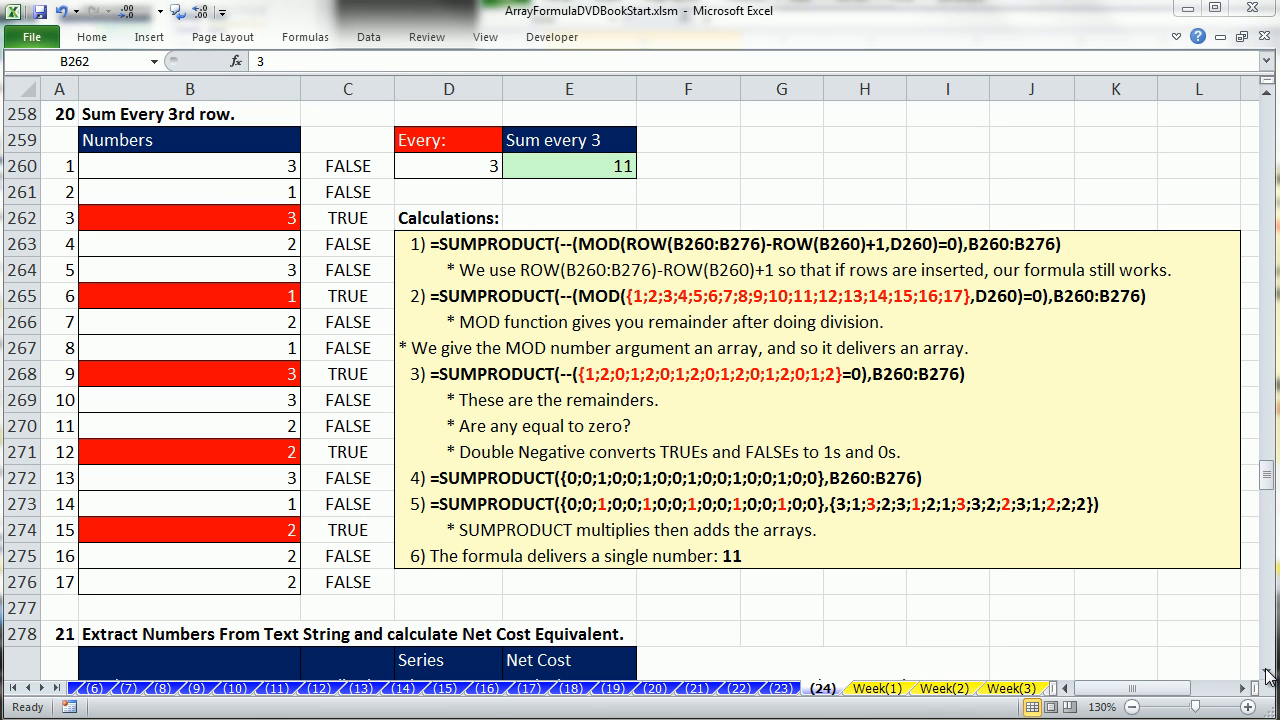
Enter =MID(D280,4,2) in E280 to extract two characters from the Quad product's series discount.
{"action": "scroll", "coordinate": [1266, 676], "scroll_direction": "down", "scroll_amount": 6}
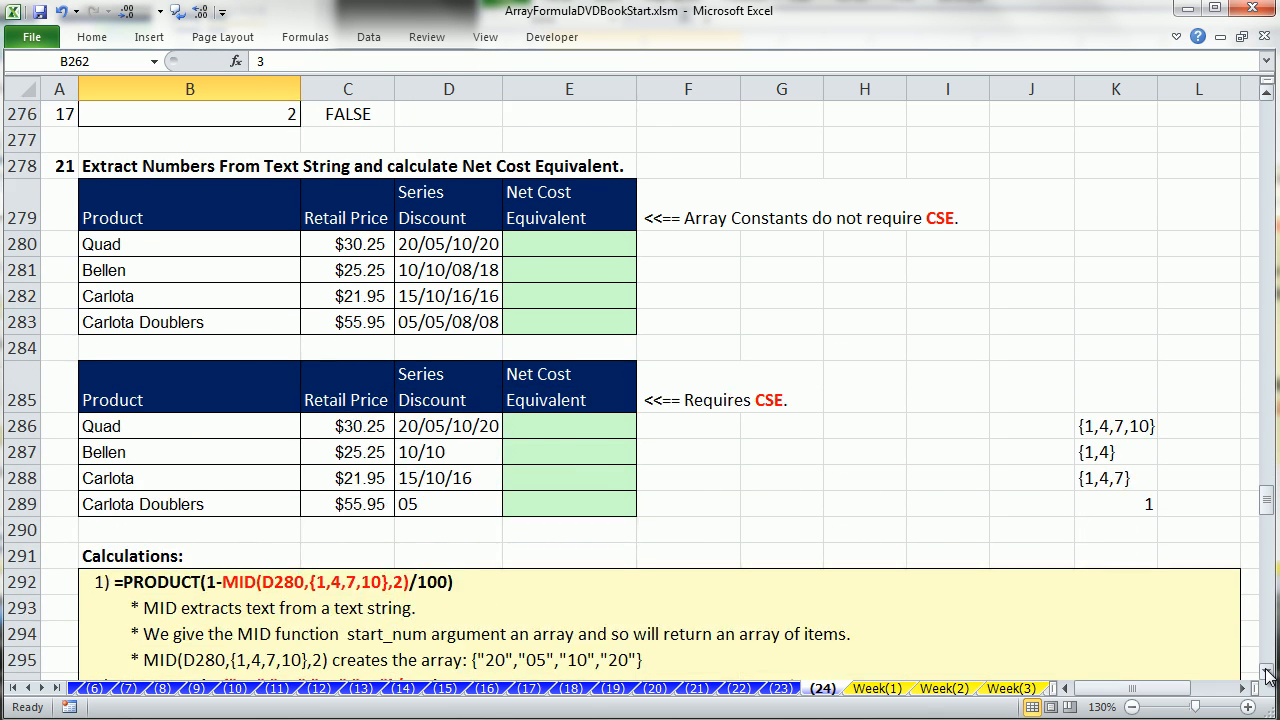
{"action": "left_click", "coordinate": [1266, 676]}
{"action": "left_click", "coordinate": [1266, 676]}
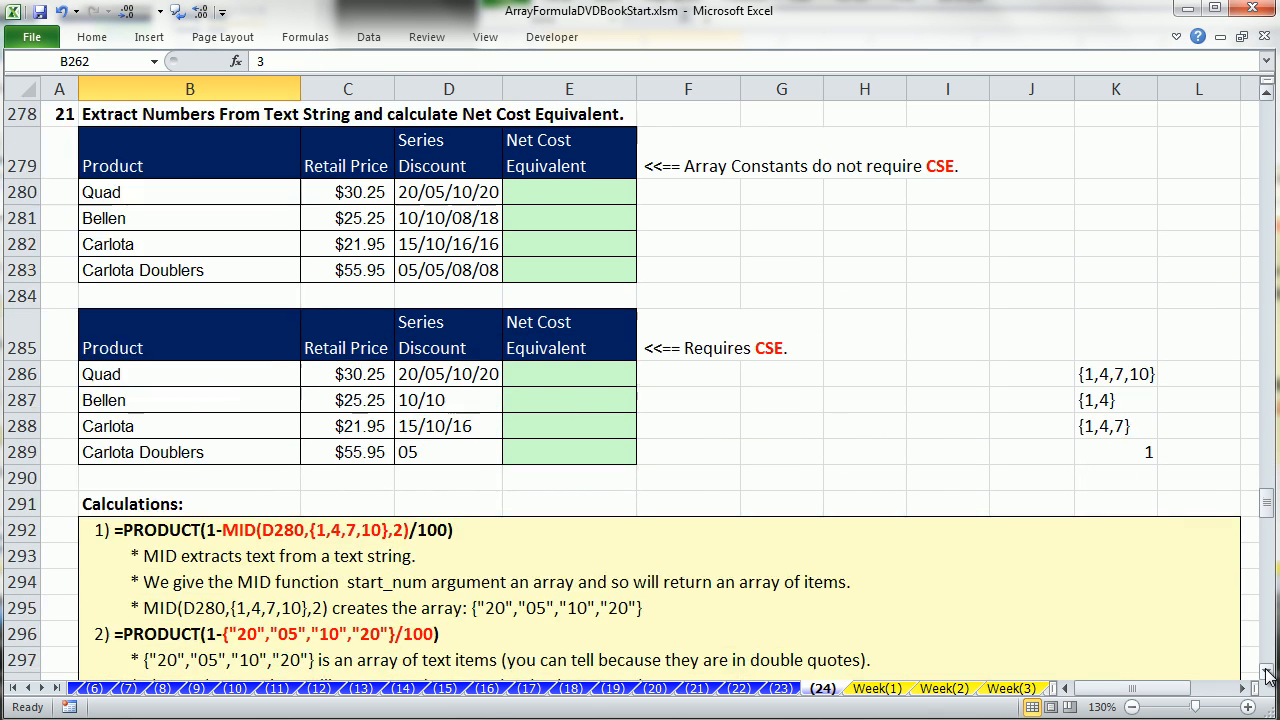
{"action": "left_click", "coordinate": [361, 194]}
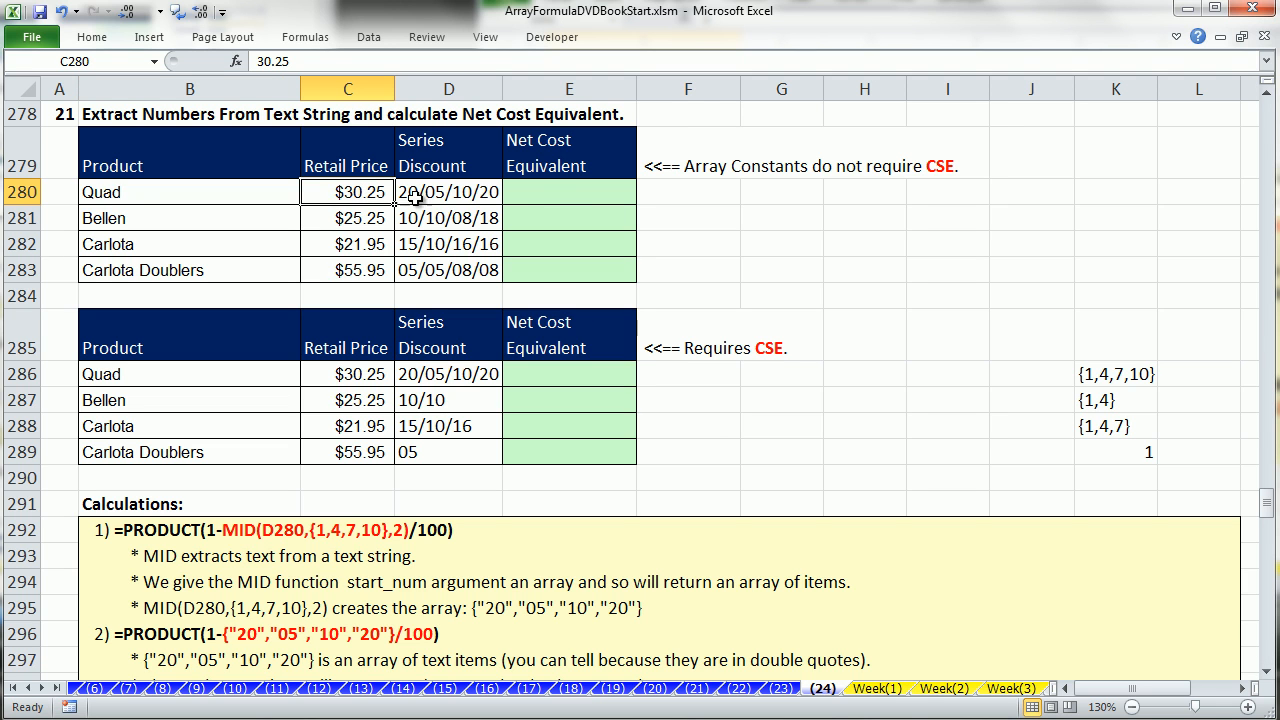
{"action": "left_click", "coordinate": [470, 192]}
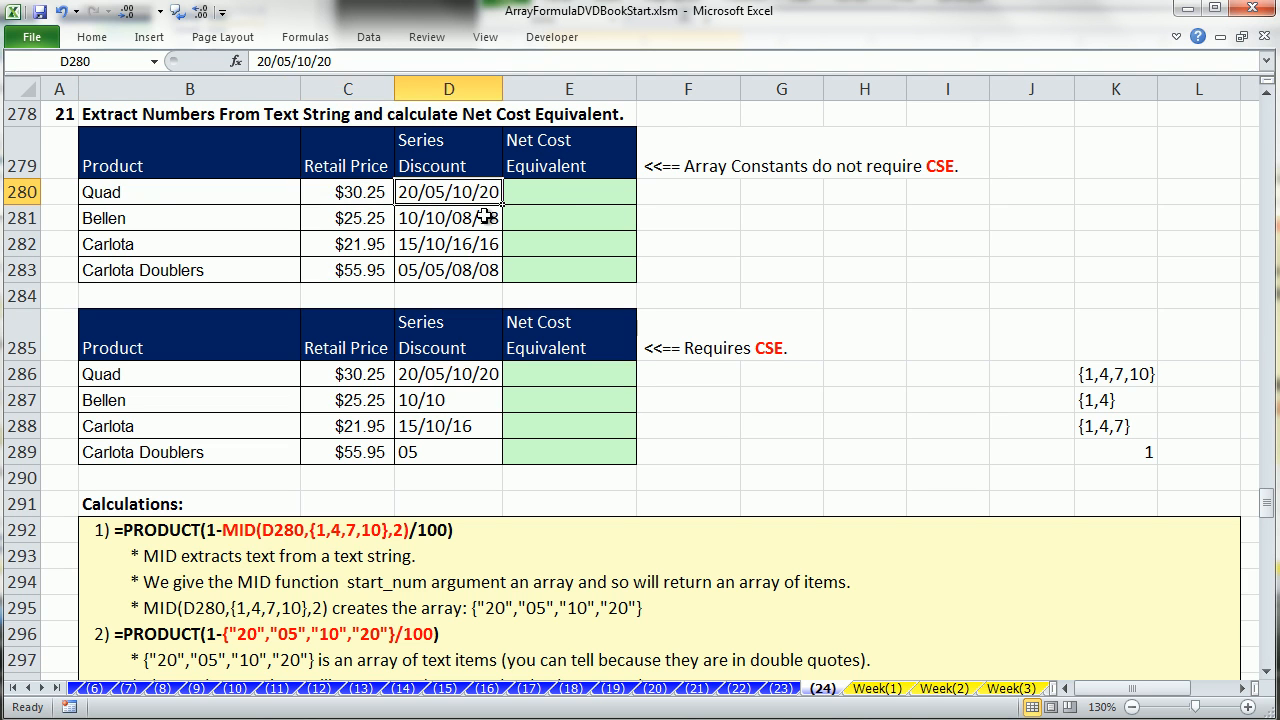
{"action": "left_click", "coordinate": [553, 194]}
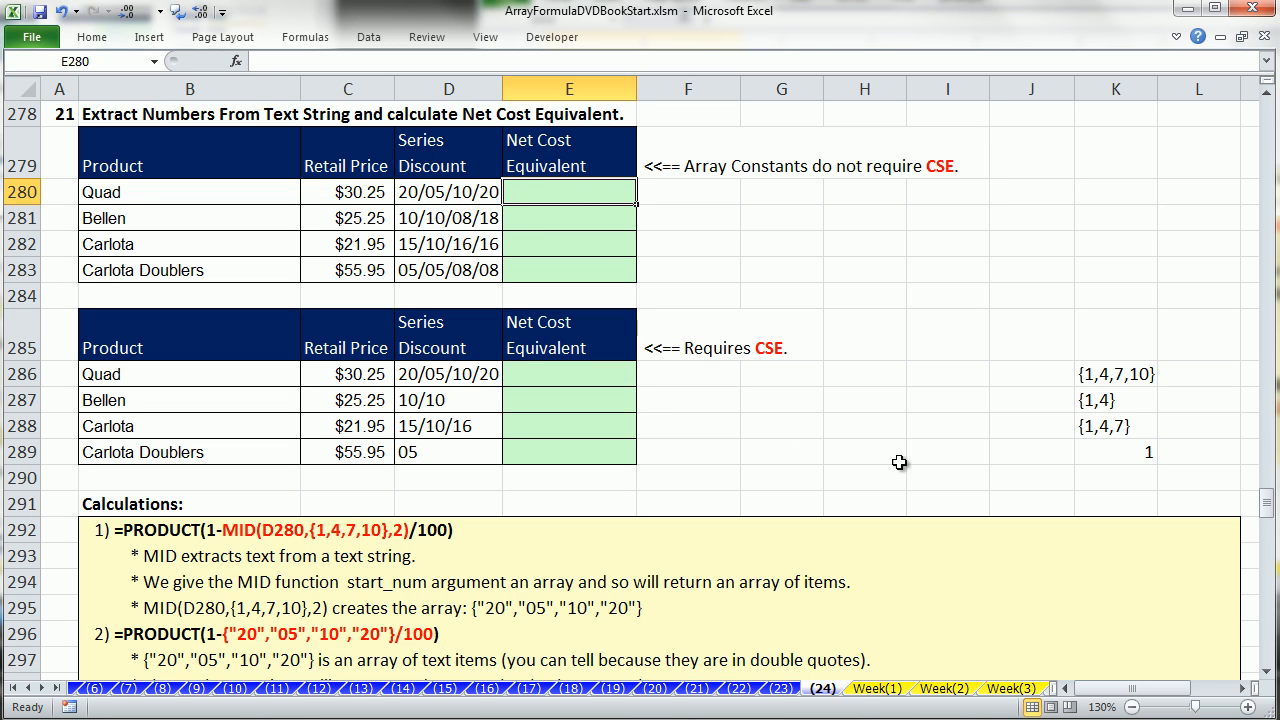
{"action": "type", "text": "=mid"}
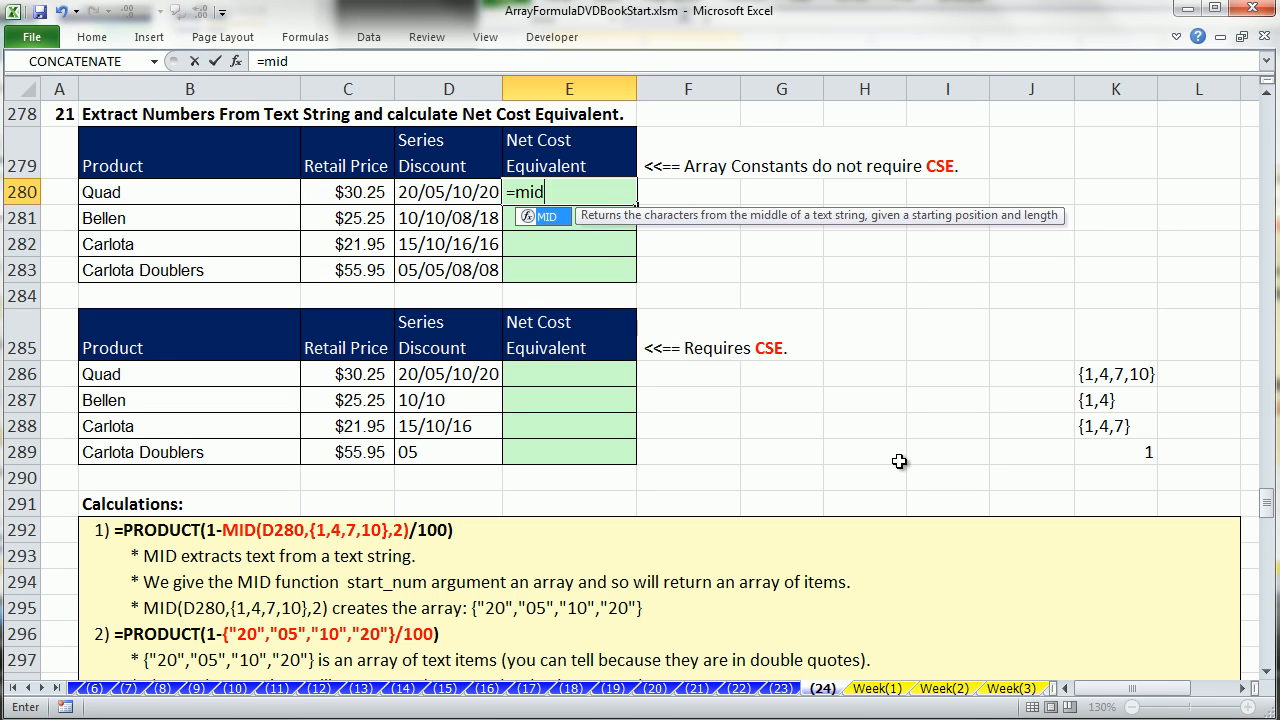
{"action": "key", "text": "Tab"}
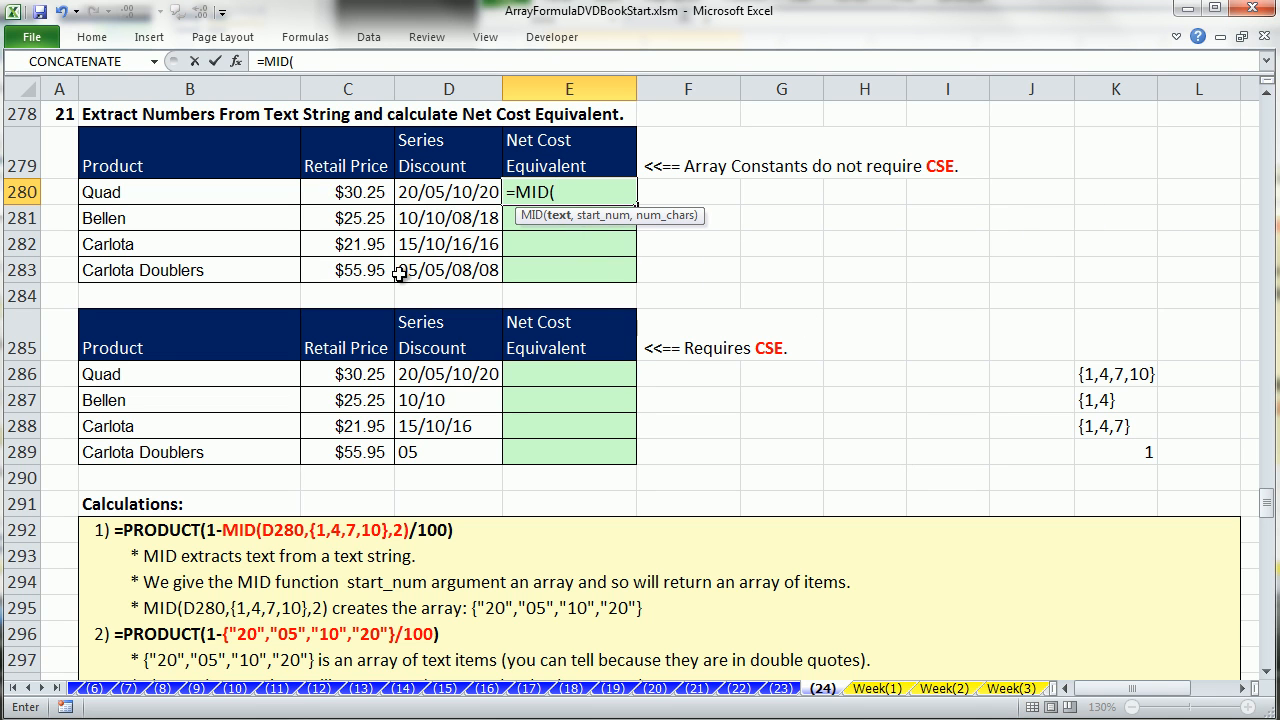
{"action": "left_click", "coordinate": [448, 190]}
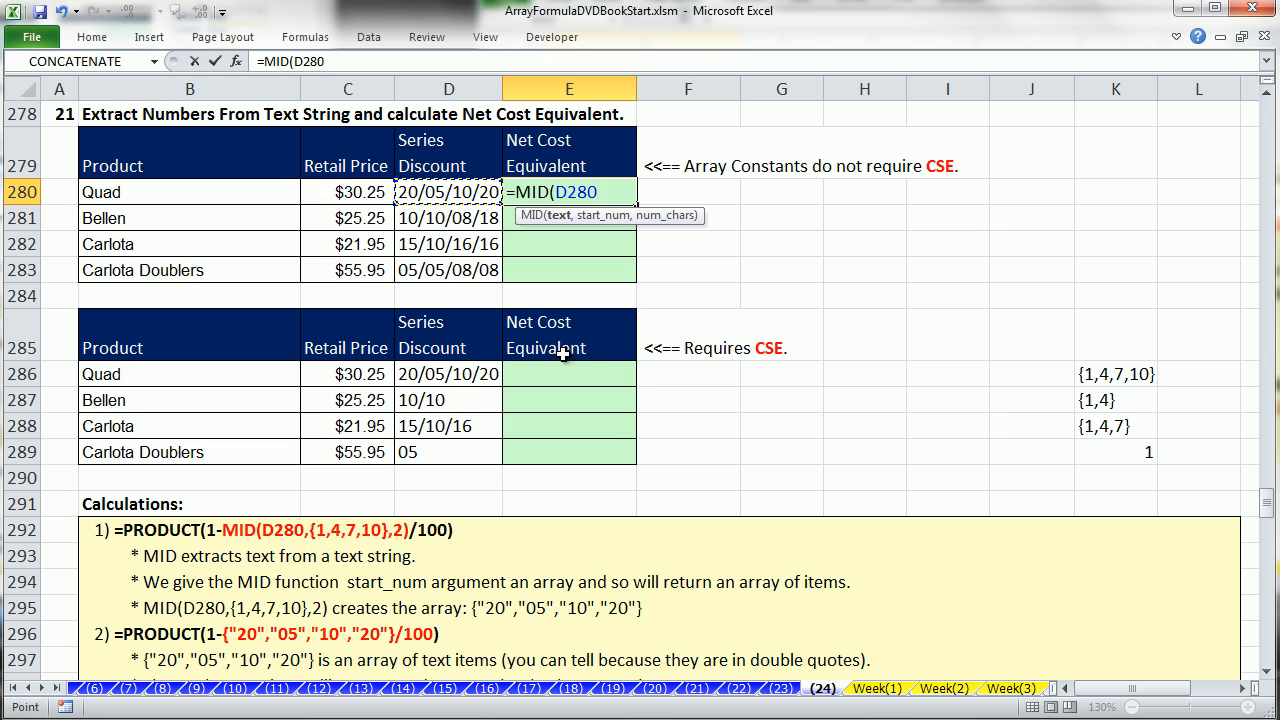
{"action": "type", "text": ","}
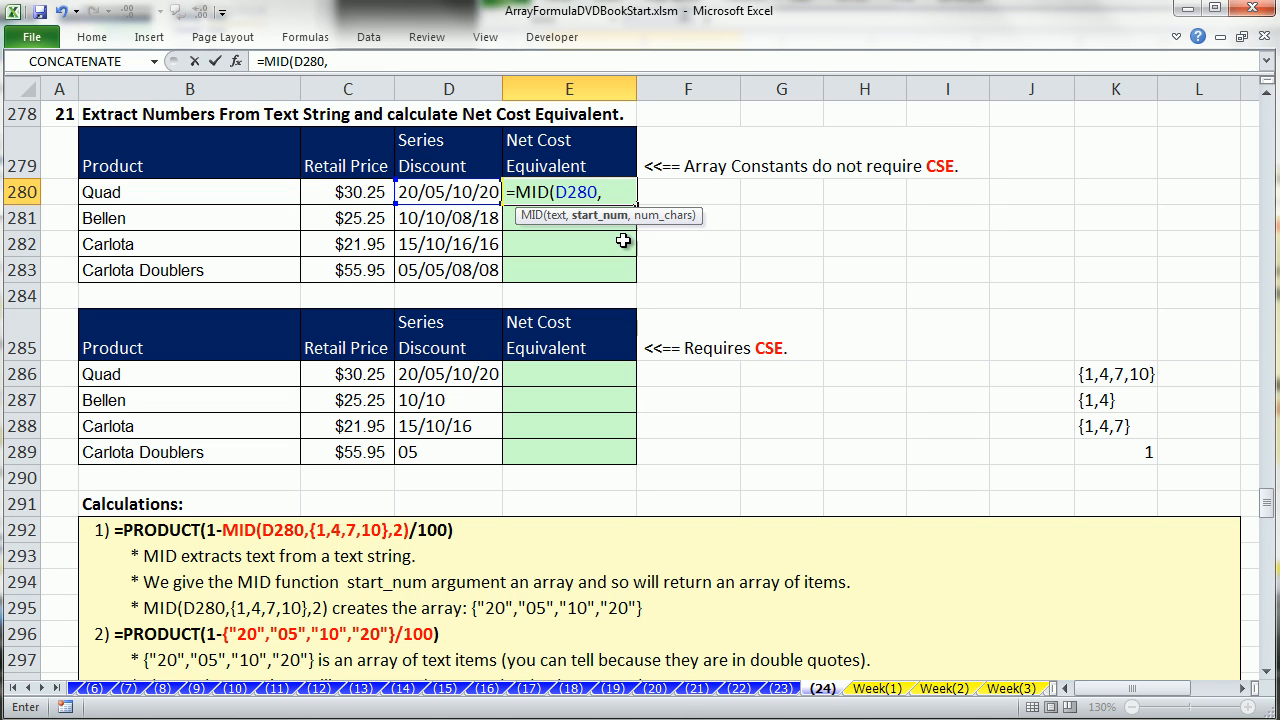
{"action": "type", "text": "4,2)"}
{"action": "key", "text": "ctrl+Return"}
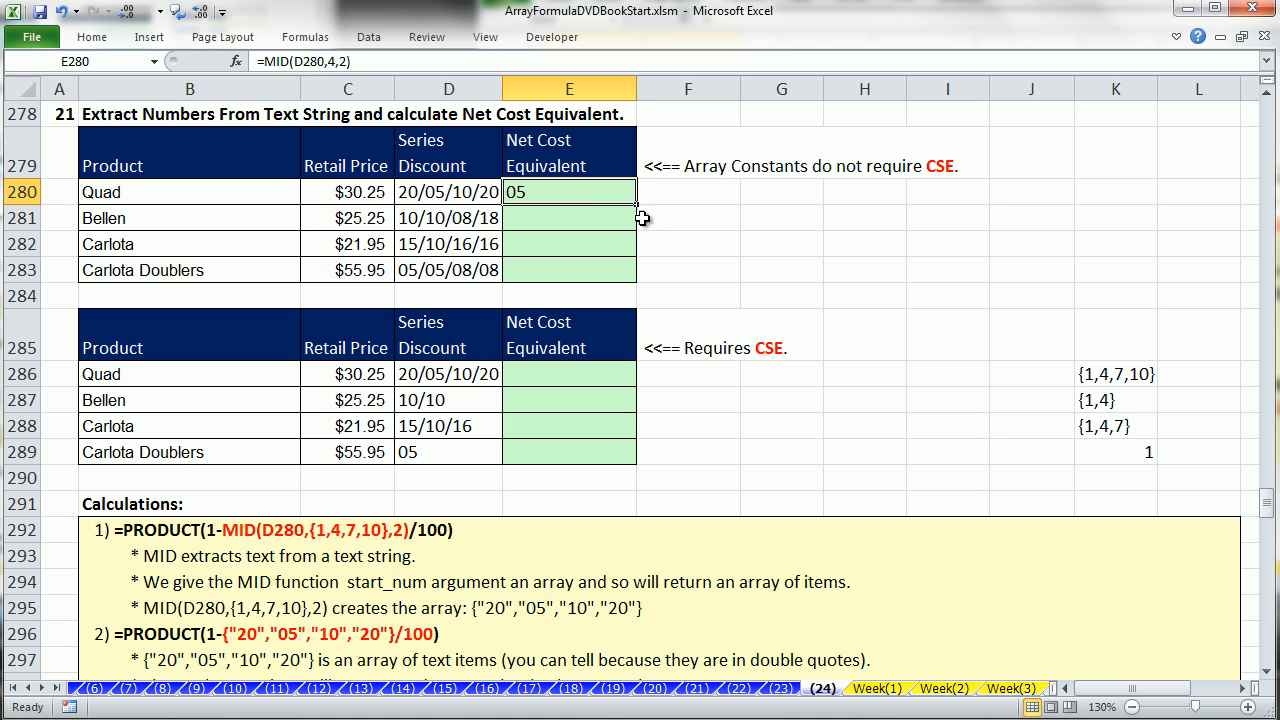
Change the start_num argument of the MID formula in E280 to 7.
{"action": "double_click", "coordinate": [601, 195]}
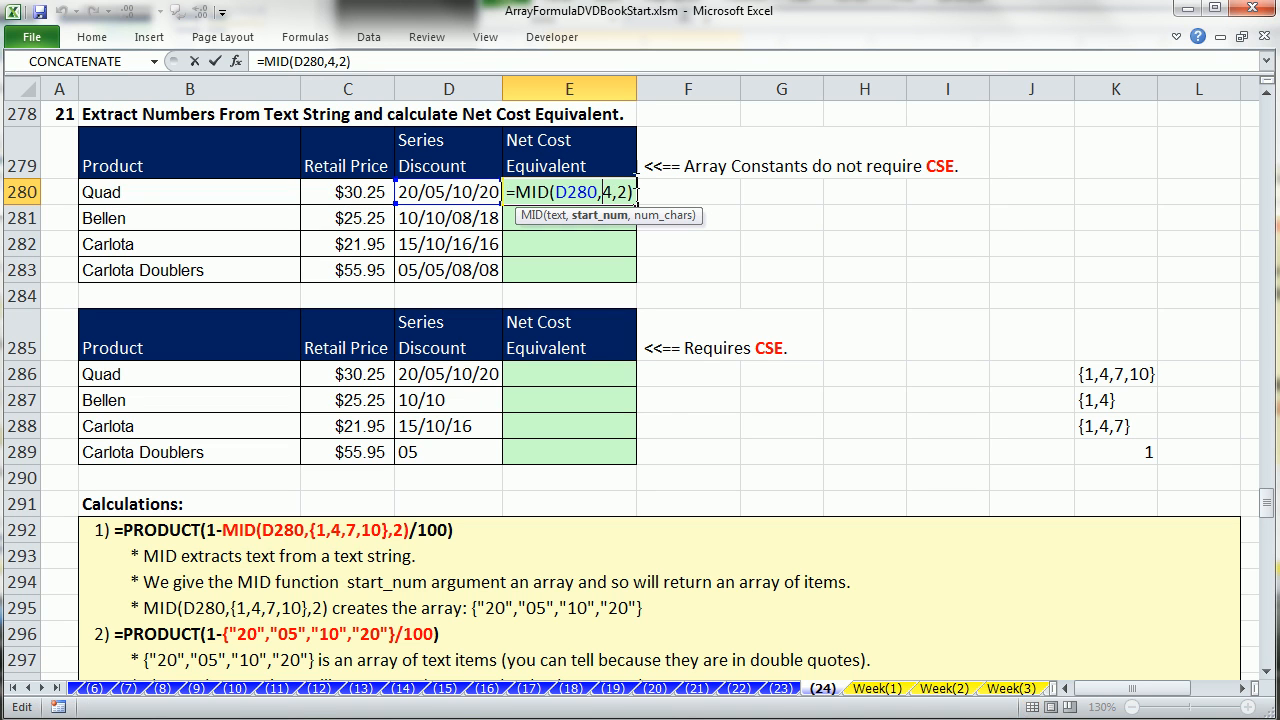
{"action": "double_click", "coordinate": [607, 192]}
{"action": "type", "text": "7"}
{"action": "key", "text": "ctrl+Return"}
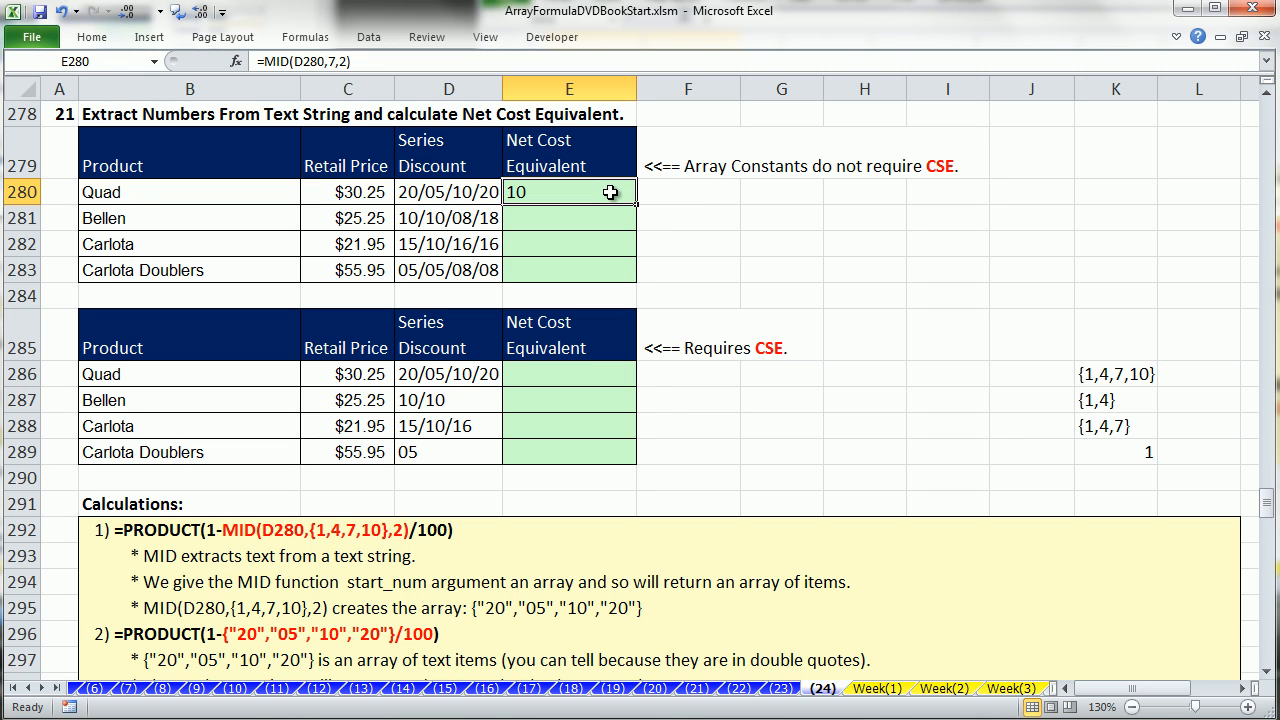
Replace the start_num argument of the MID formula in E280 with the array constant {1,4,7,10}.
{"action": "double_click", "coordinate": [610, 192]}
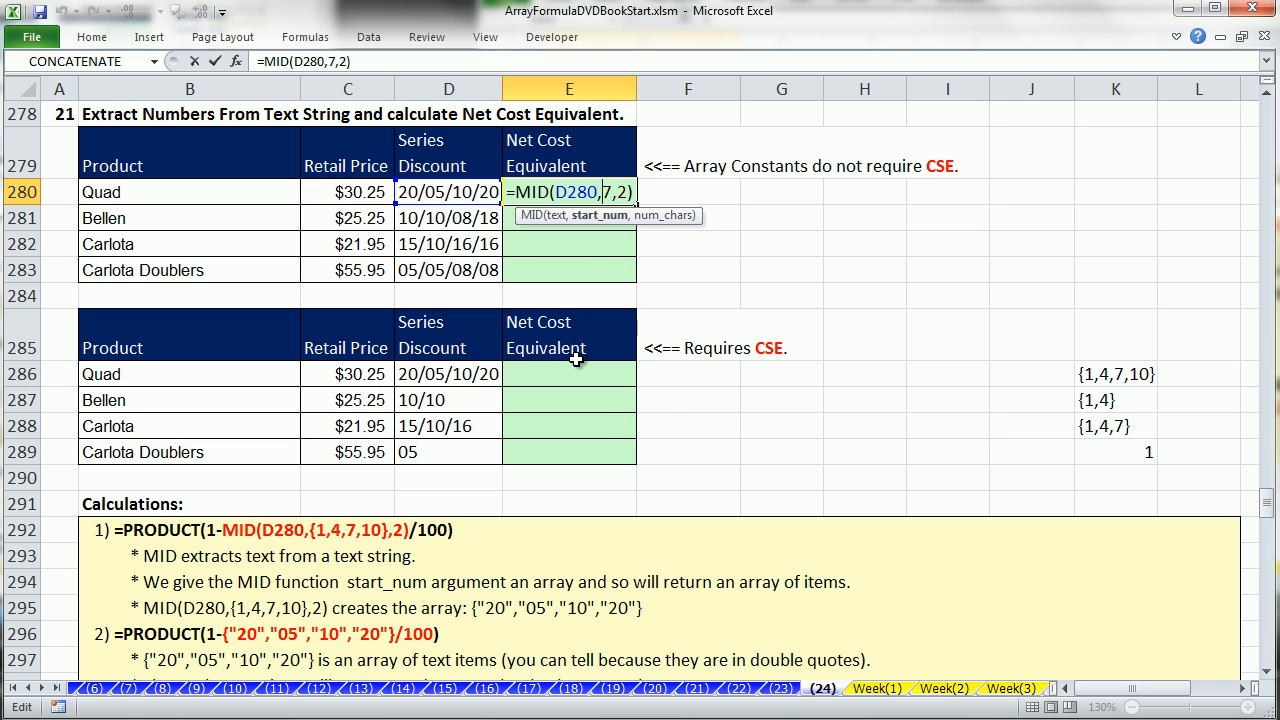
{"action": "double_click", "coordinate": [605, 190]}
{"action": "type", "text": "{"}
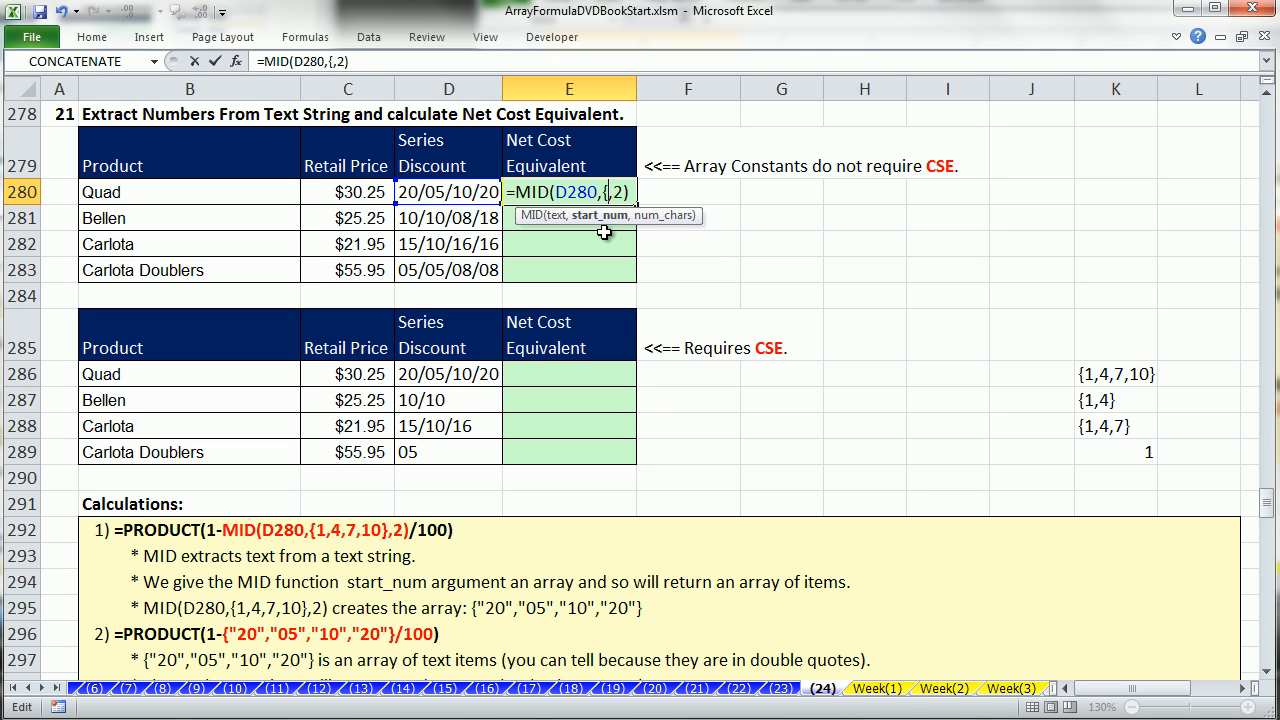
{"action": "type", "text": "1,4,7,1"}
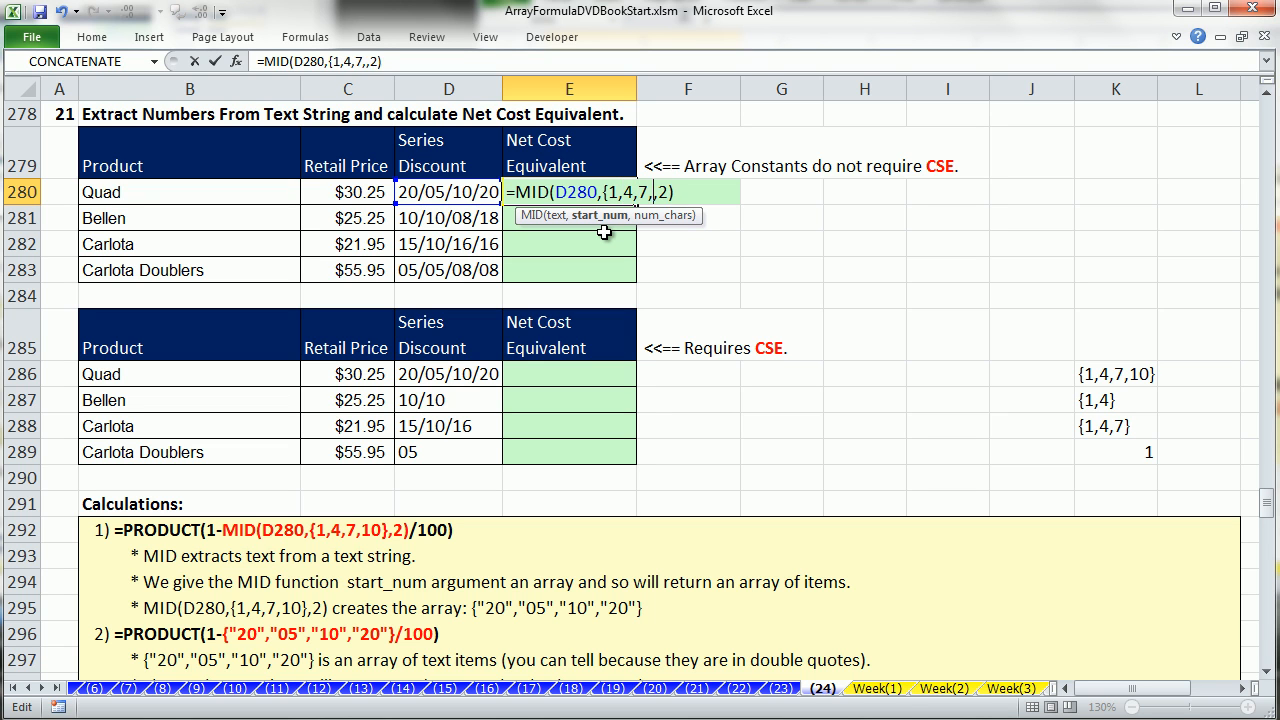
{"action": "type", "text": "0}"}
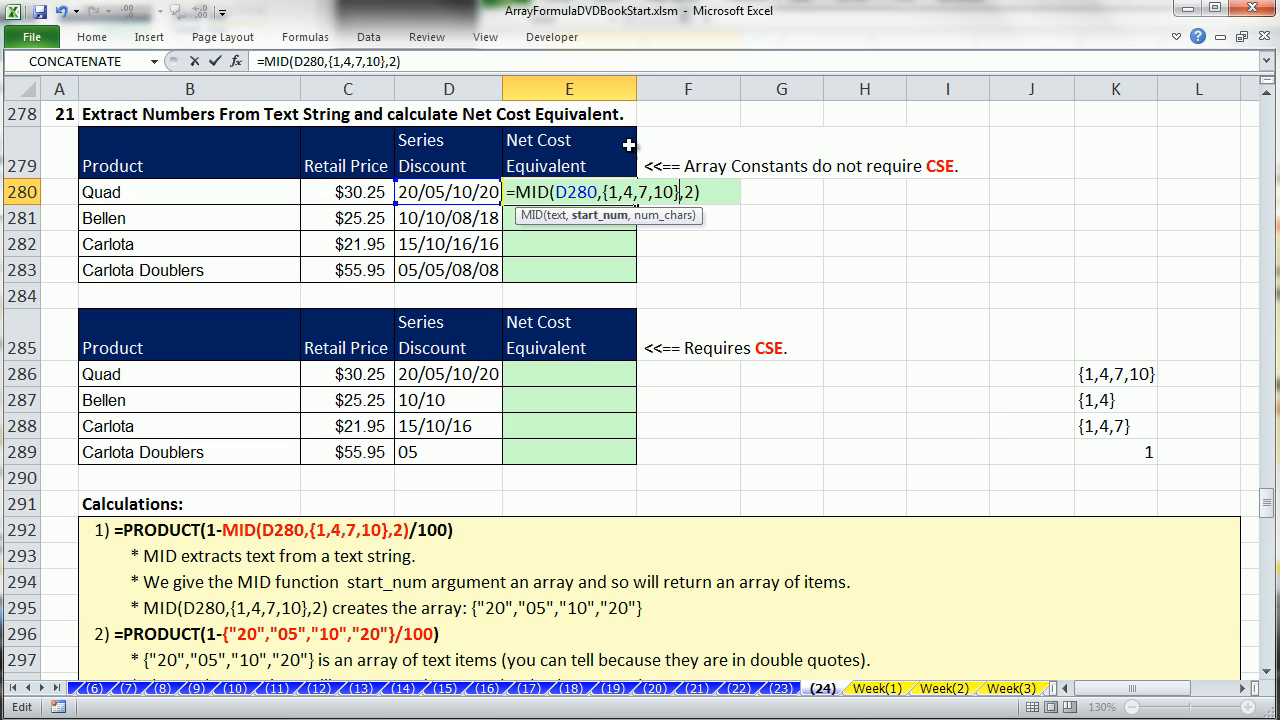
Evaluate the MID expression in E280 in place, restore it, and divide it by 100.
{"action": "left_click_drag", "start_coordinate": [702, 192], "coordinate": [202, 184]}
{"action": "key", "text": "F9"}
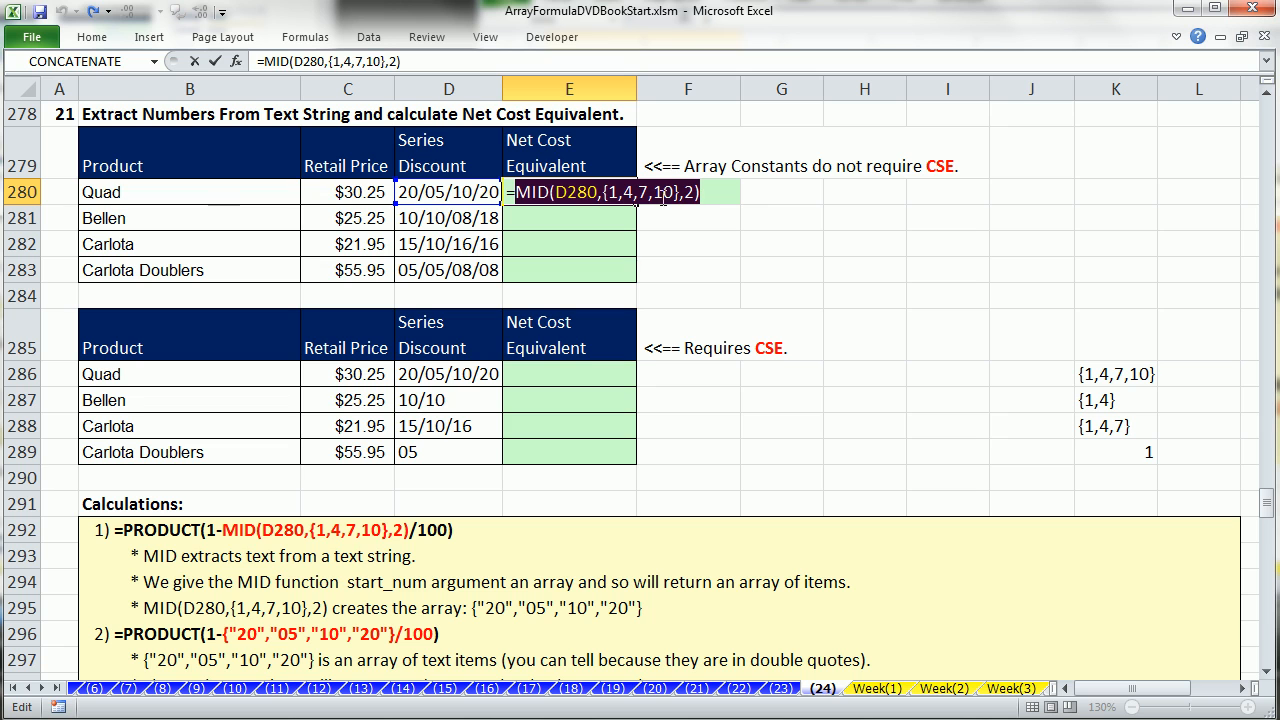
{"action": "left_click", "coordinate": [714, 192]}
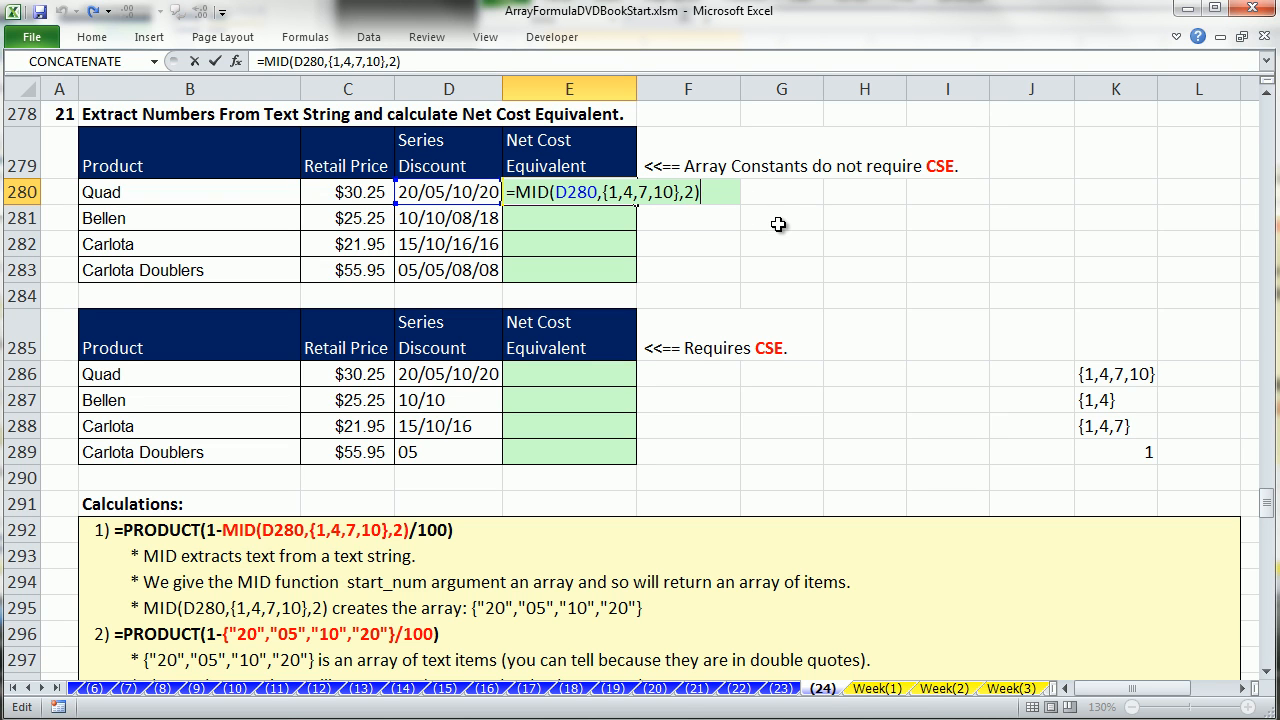
{"action": "type", "text": "/100"}
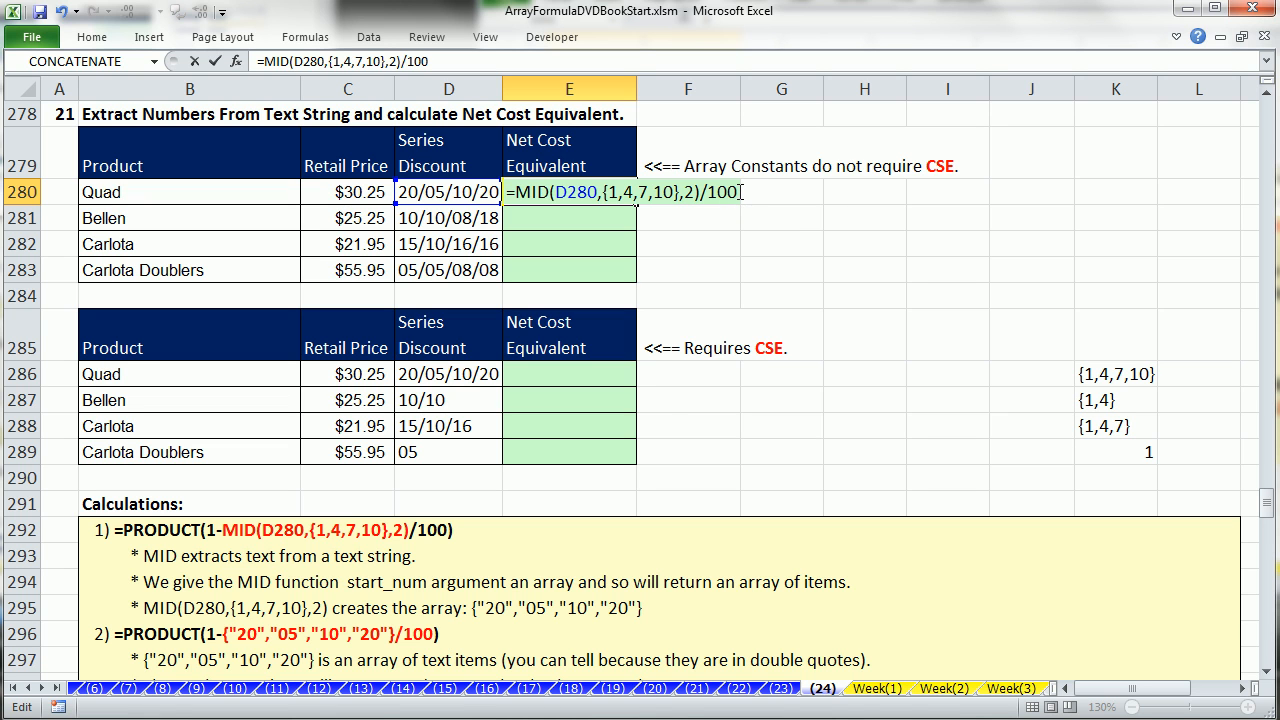
Evaluate the MID expression divided by 100 in E280 in place, restore it, and subtract it from 1.
{"action": "left_click_drag", "start_coordinate": [741, 192], "coordinate": [415, 192]}
{"action": "key", "text": "F9"}
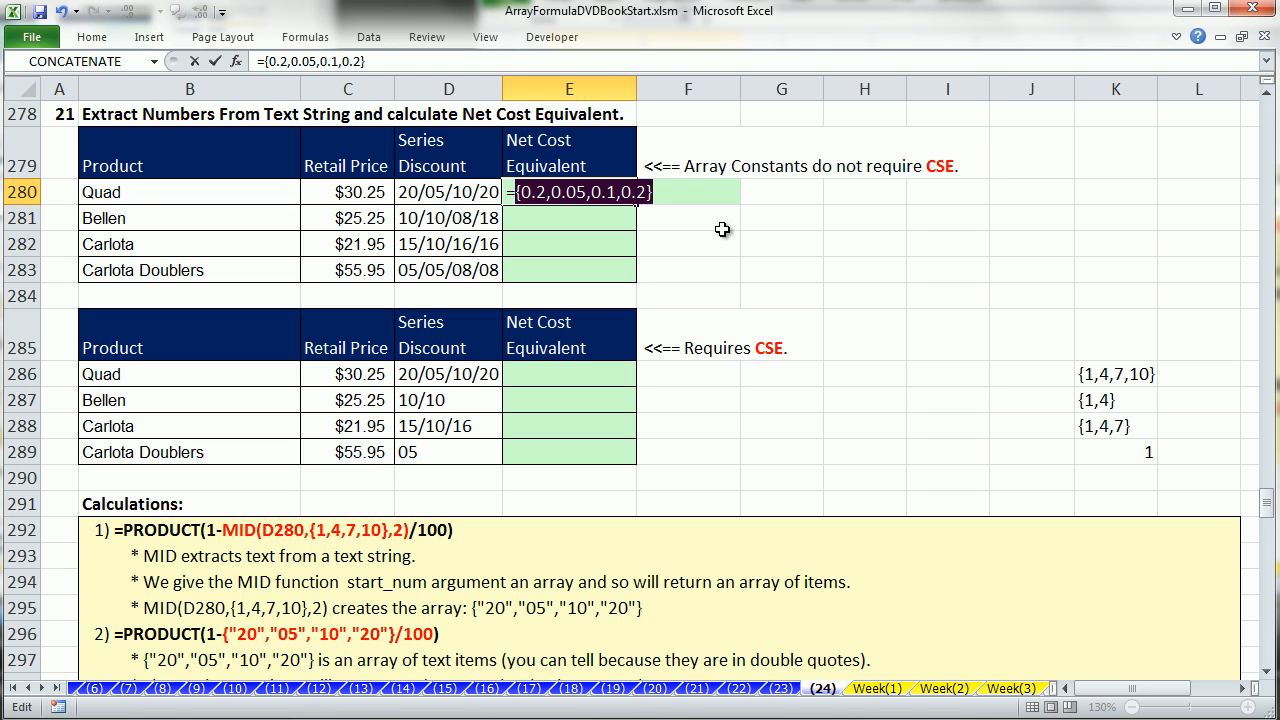
{"action": "key", "text": "ctrl+z"}
{"action": "left_click", "coordinate": [517, 191]}
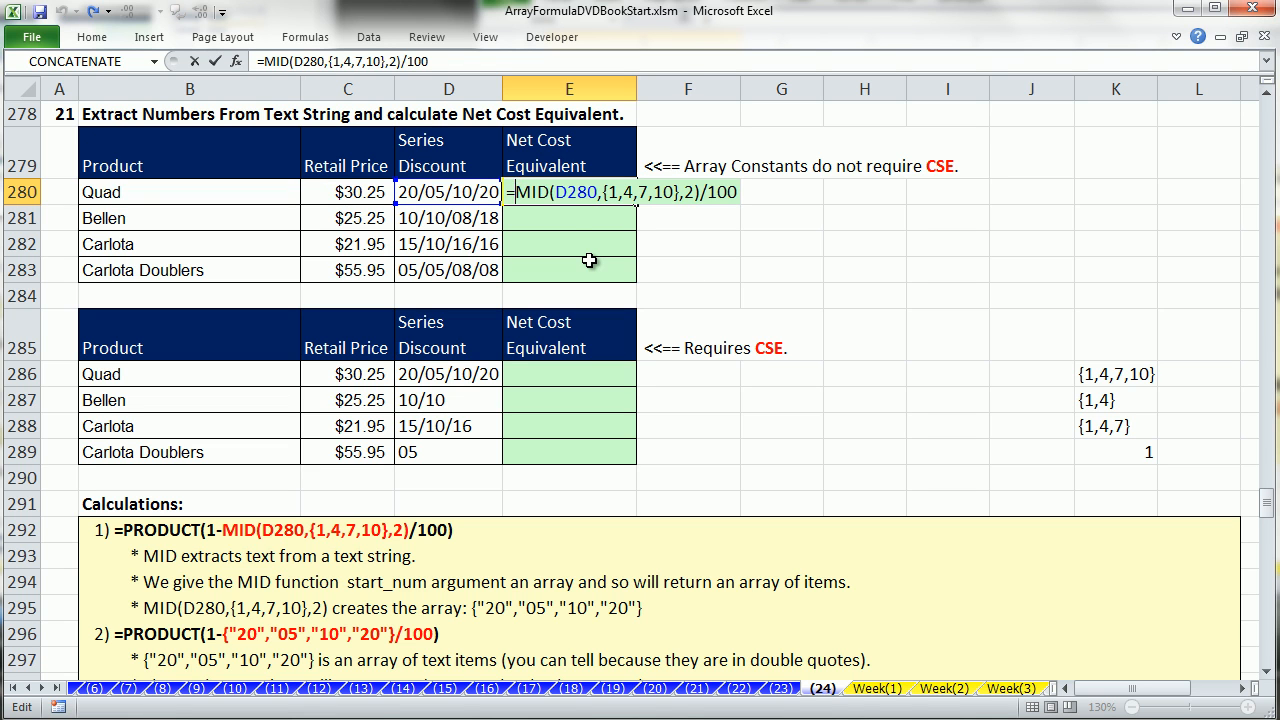
{"action": "type", "text": "1-"}
Evaluate the 1-MID expression in E280 in place, restore it, and wrap it as =PRODUCT(1-MID(D280,{1,4,7,10},2)/100).
{"action": "left_click_drag", "start_coordinate": [770, 192], "coordinate": [130, 168]}
{"action": "key", "text": "F9"}
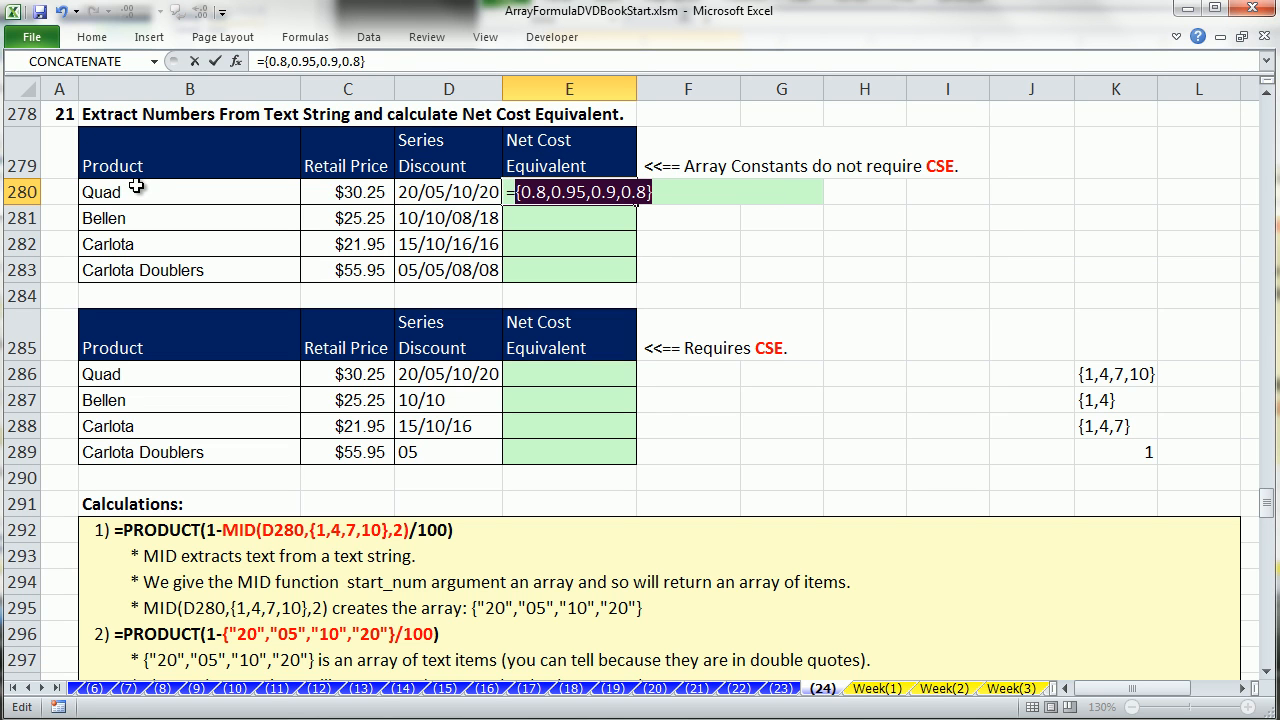
{"action": "key", "text": "ctrl+z"}
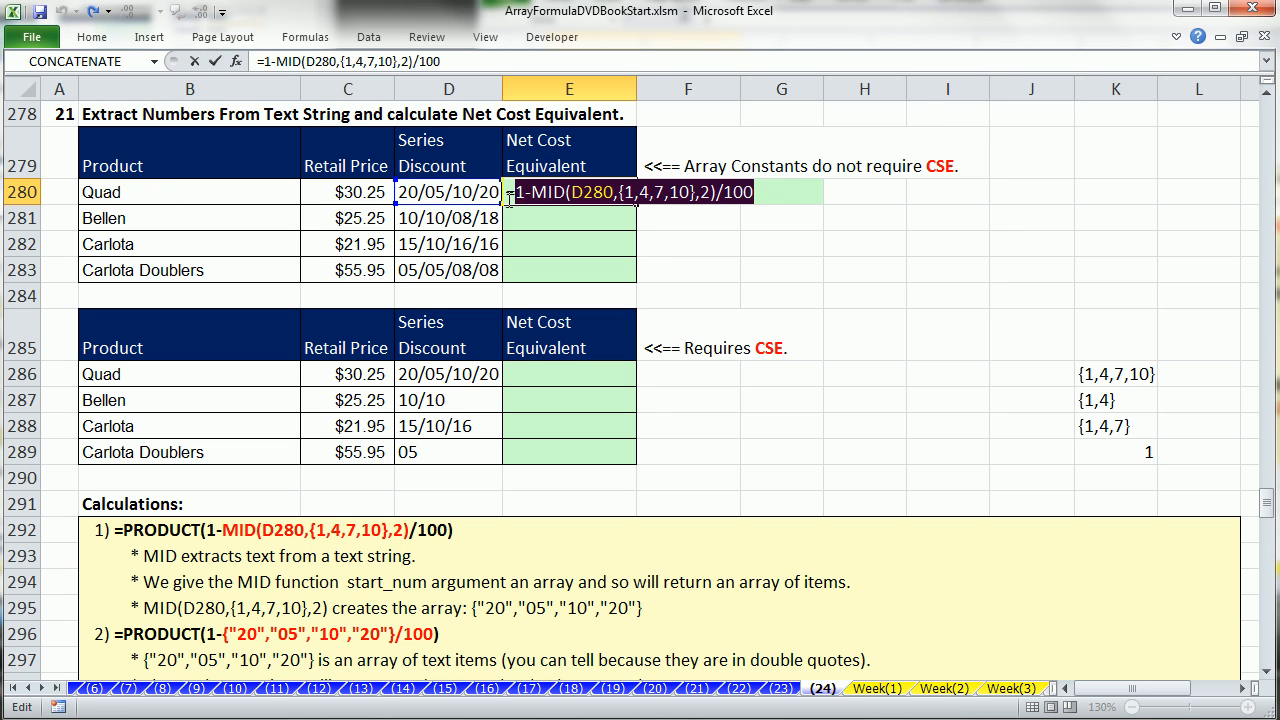
{"action": "left_click", "coordinate": [516, 193]}
{"action": "type", "text": "pro"}
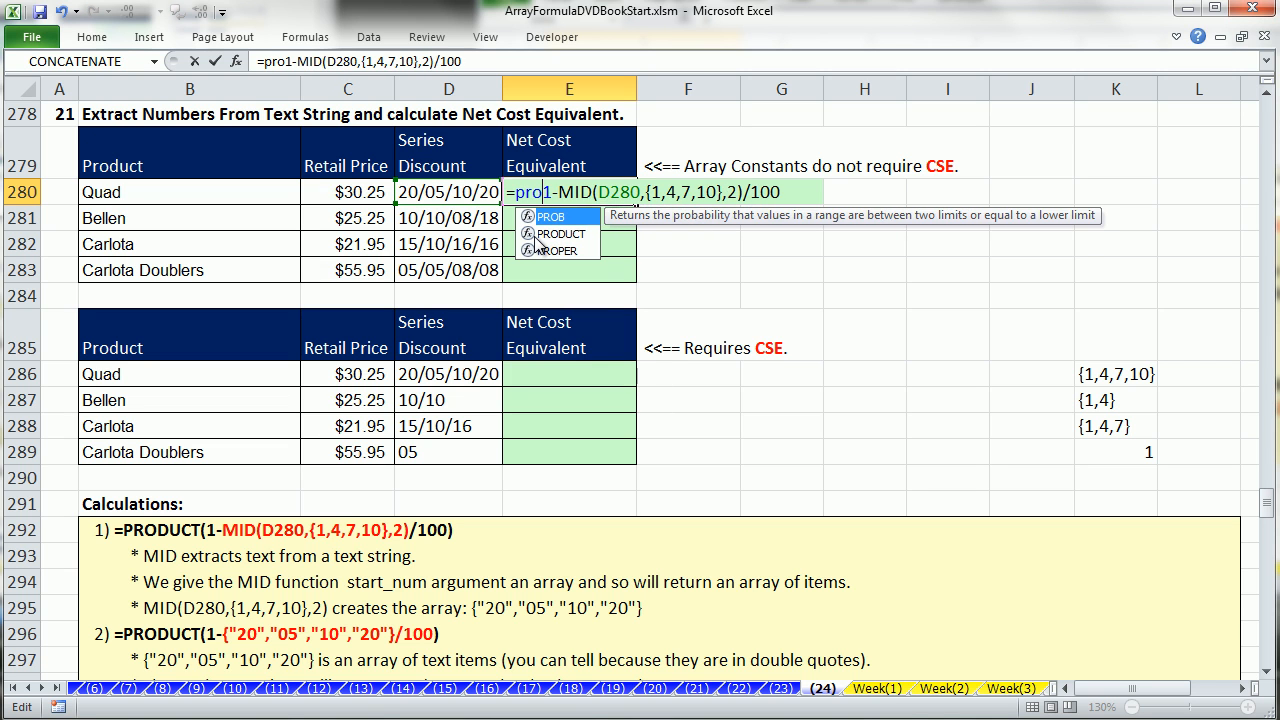
{"action": "double_click", "coordinate": [545, 234]}
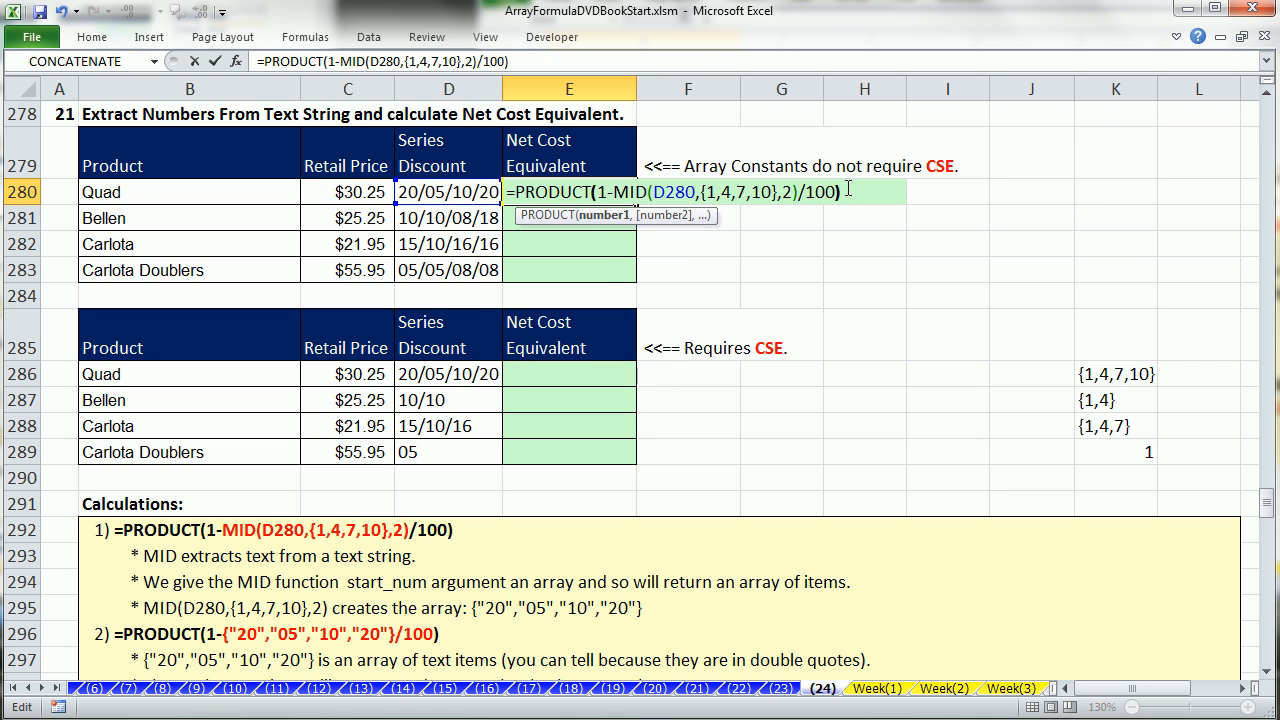
{"action": "key", "text": "ctrl+Return"}
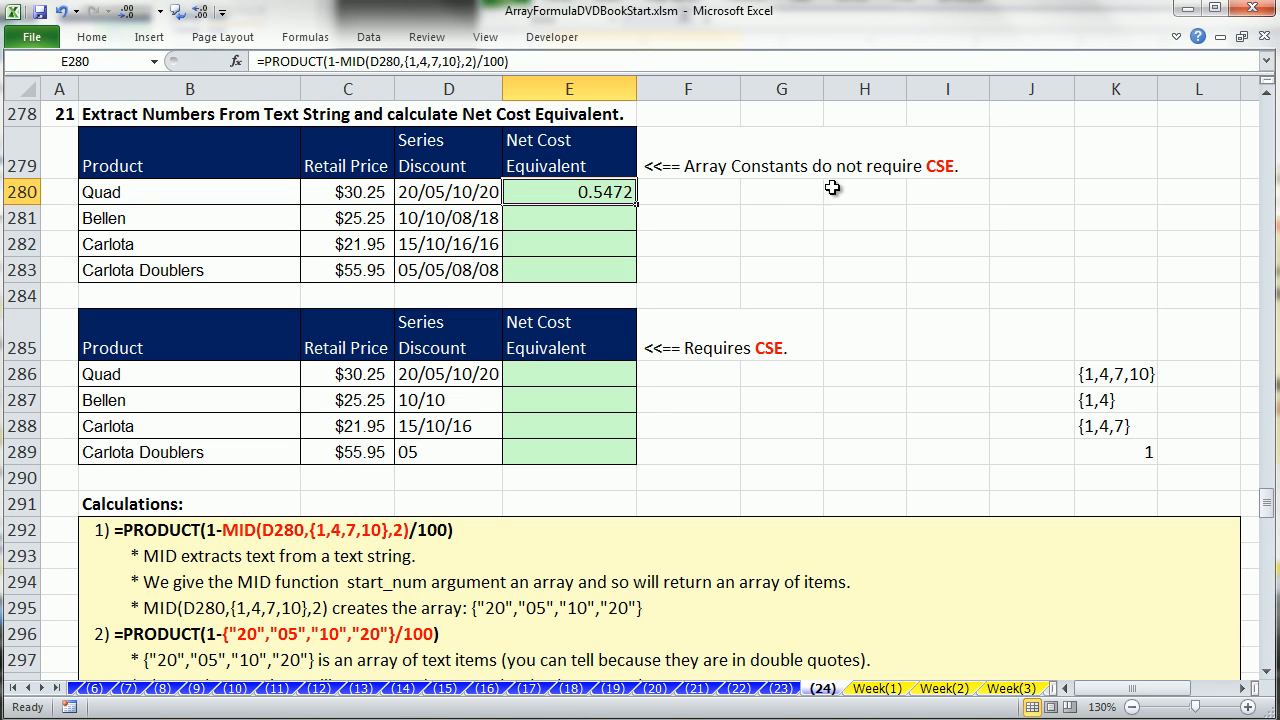
Copy the PRODUCT formula from E280 down through E283 and review the start_num argument in E280.
{"action": "left_click_drag", "start_coordinate": [636, 203], "coordinate": [636, 281]}
{"action": "key", "text": "ctrl+Down"}
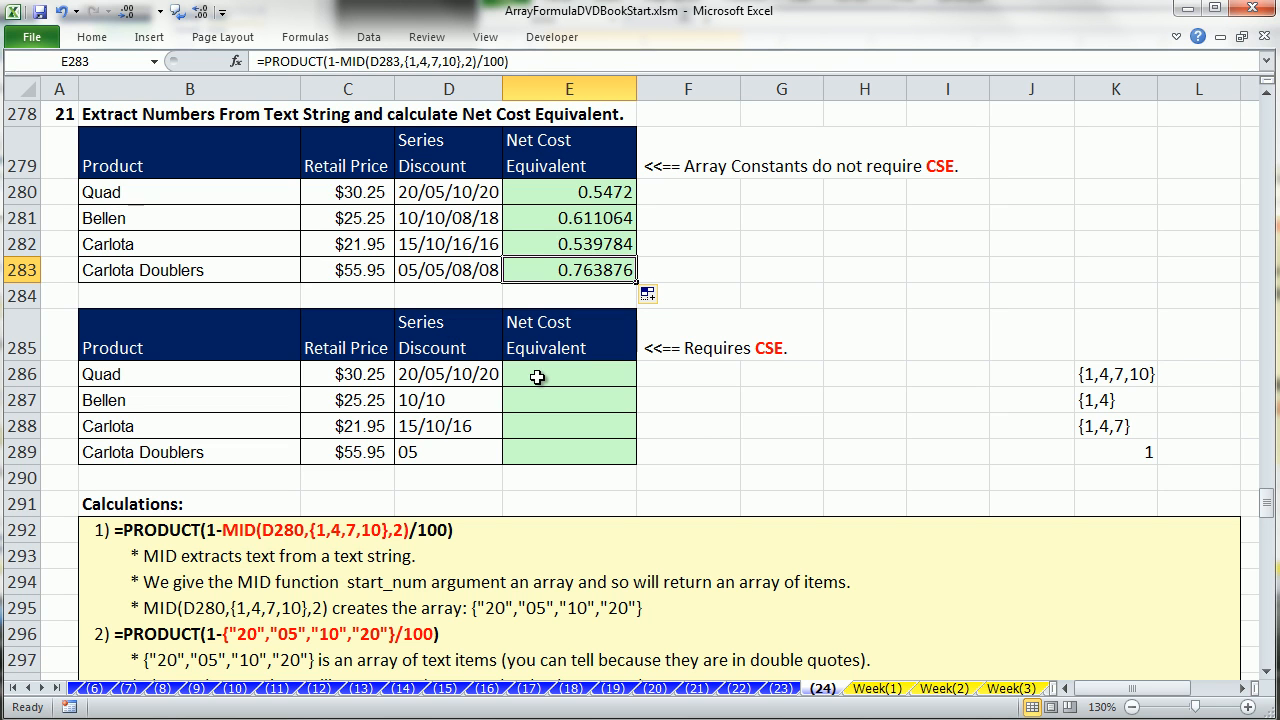
{"action": "double_click", "coordinate": [566, 190]}
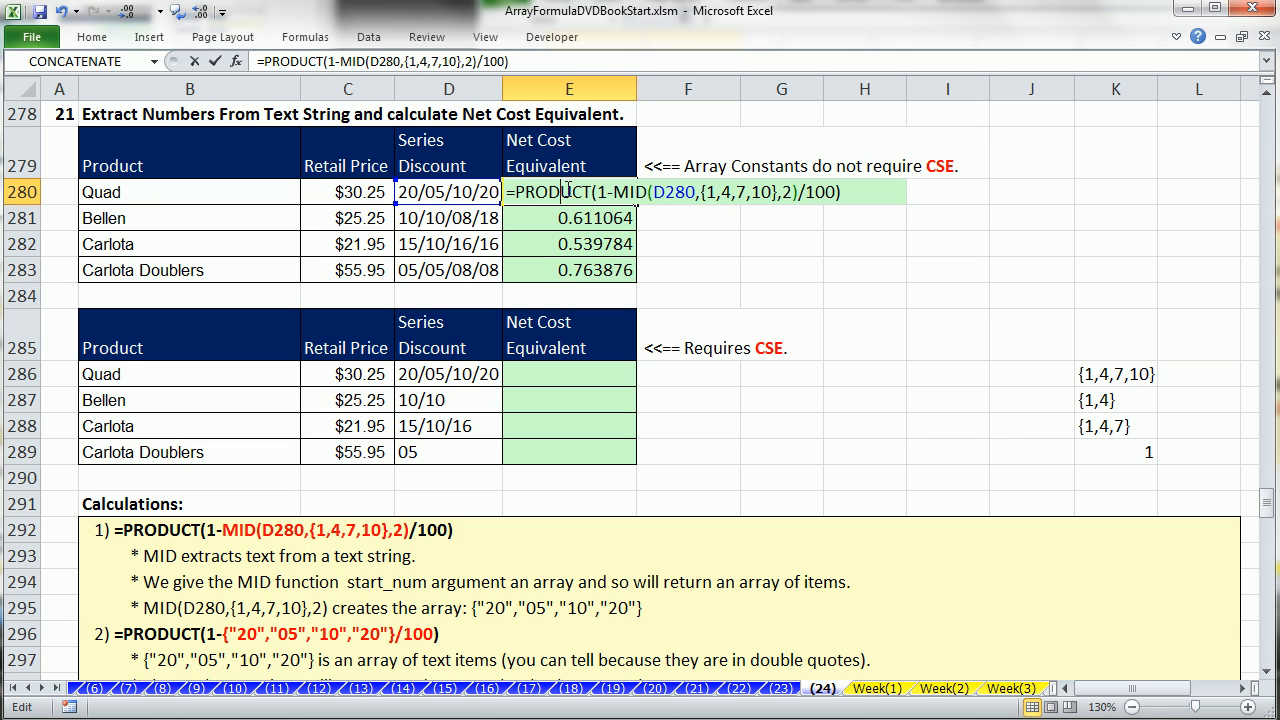
{"action": "left_click", "coordinate": [703, 191]}
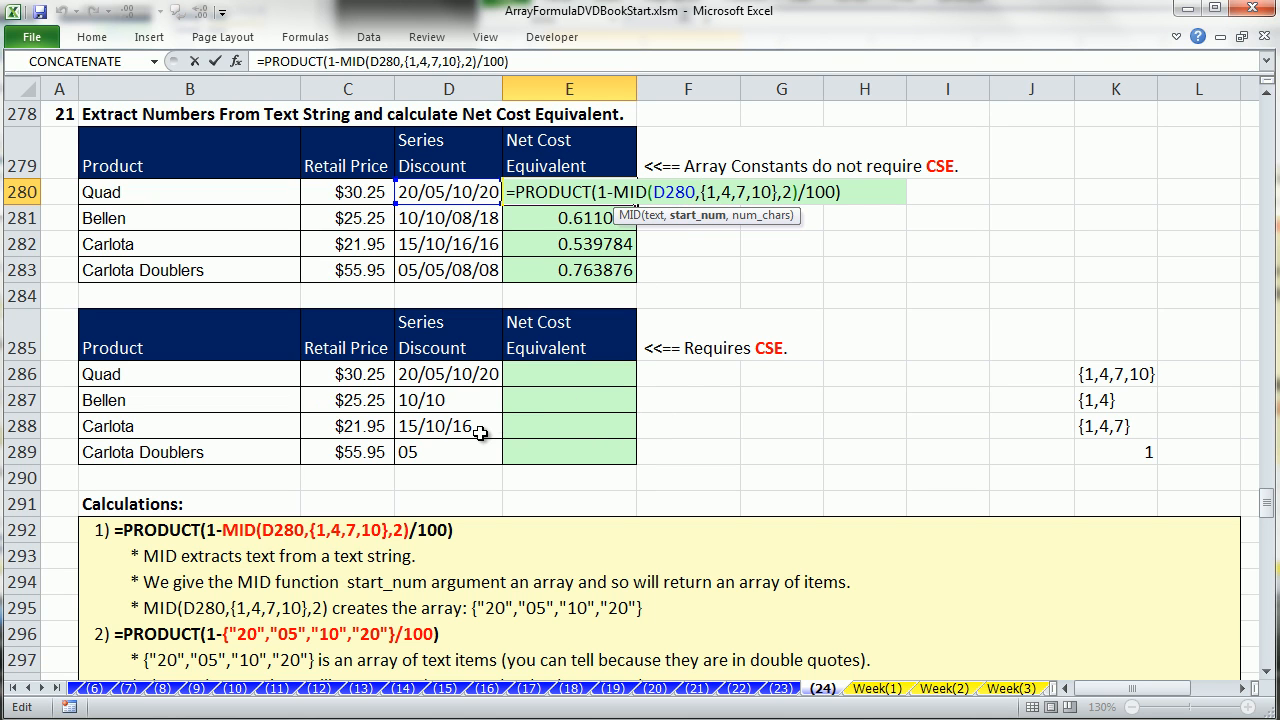
{"action": "key", "text": "ctrl+Return"}
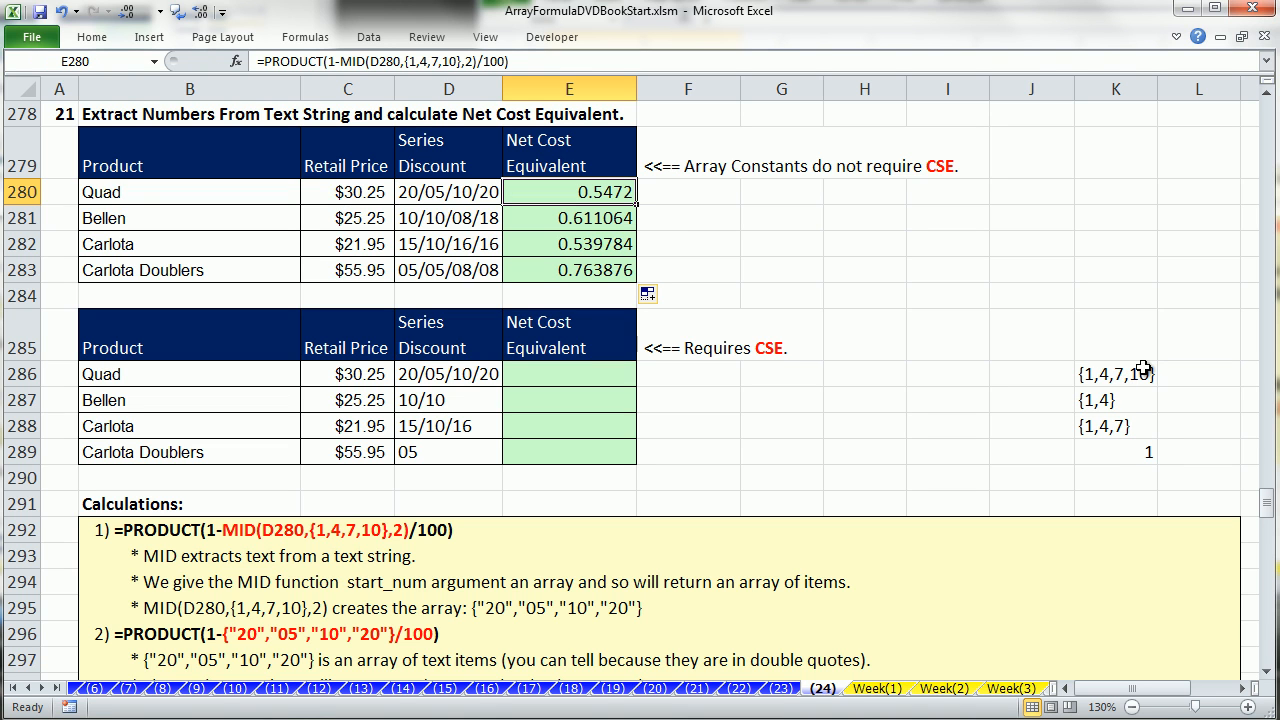
Examine the start_num values listed in K286:K289 for the series discounts of differing lengths.
{"action": "left_click", "coordinate": [1140, 455]}
{"action": "left_click_drag", "start_coordinate": [1100, 428], "coordinate": [1105, 376]}
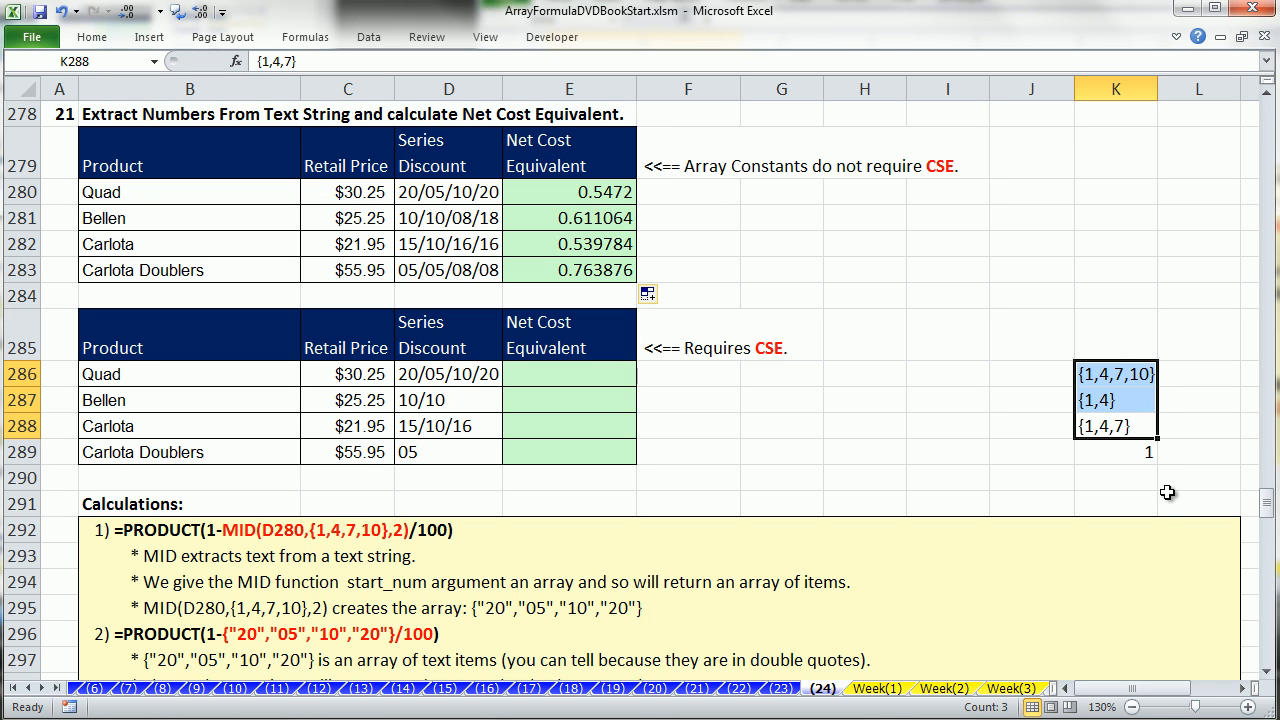
{"action": "left_click", "coordinate": [1145, 368]}
{"action": "left_click", "coordinate": [1124, 400]}
{"action": "left_click", "coordinate": [1108, 427]}
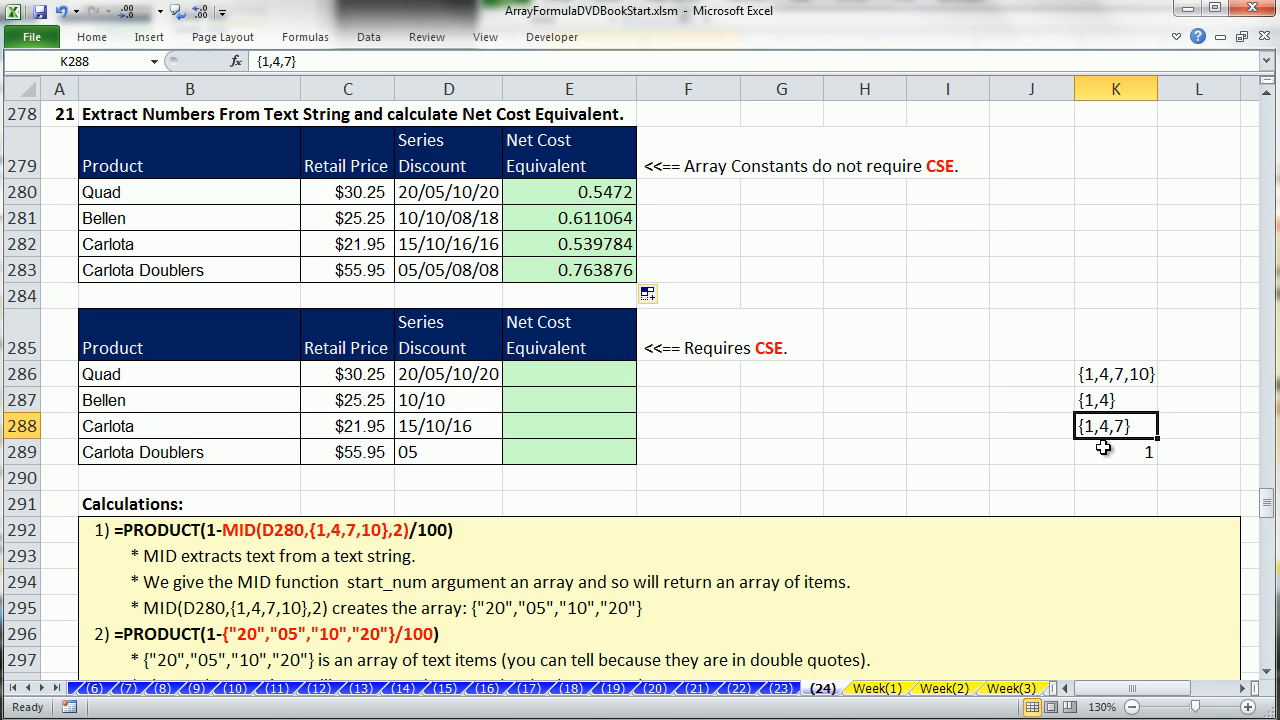
{"action": "left_click", "coordinate": [1103, 454]}
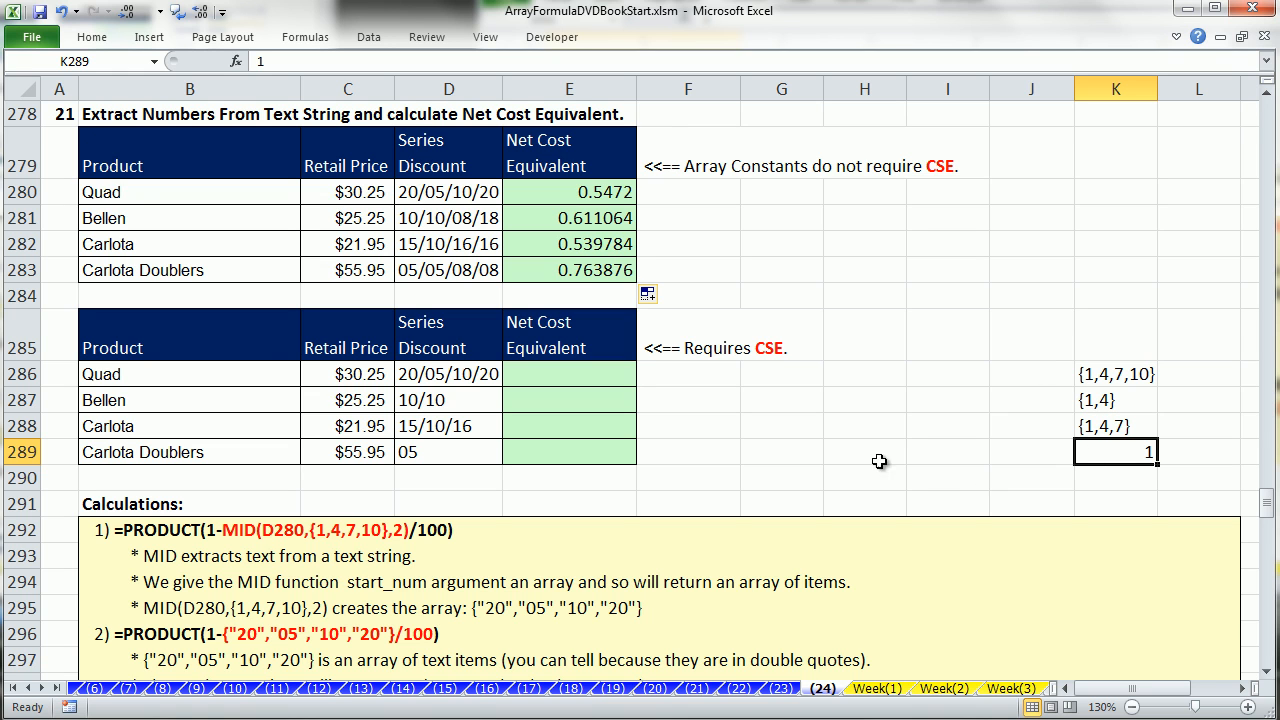
{"action": "left_click", "coordinate": [563, 375]}
{"action": "type", "text": "=c"}
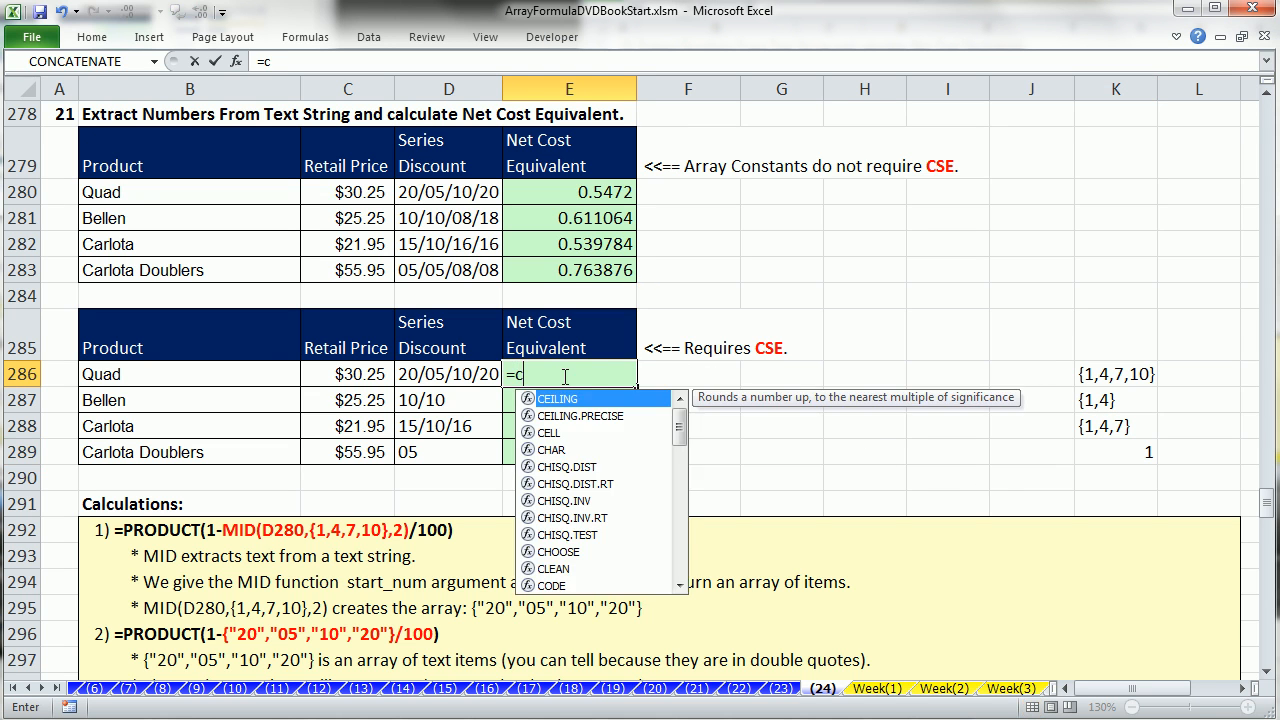
{"action": "type", "text": "ho"}
{"action": "key", "text": "Tab"}
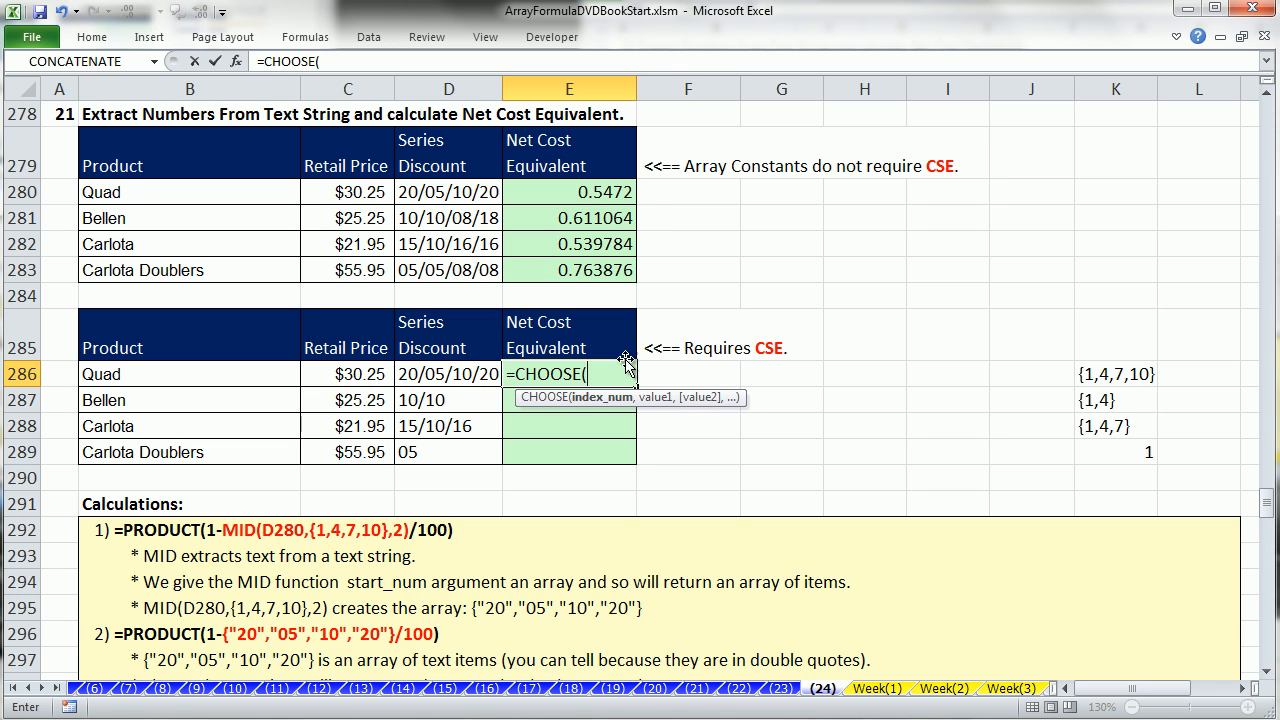
{"action": "key", "text": "Escape"}
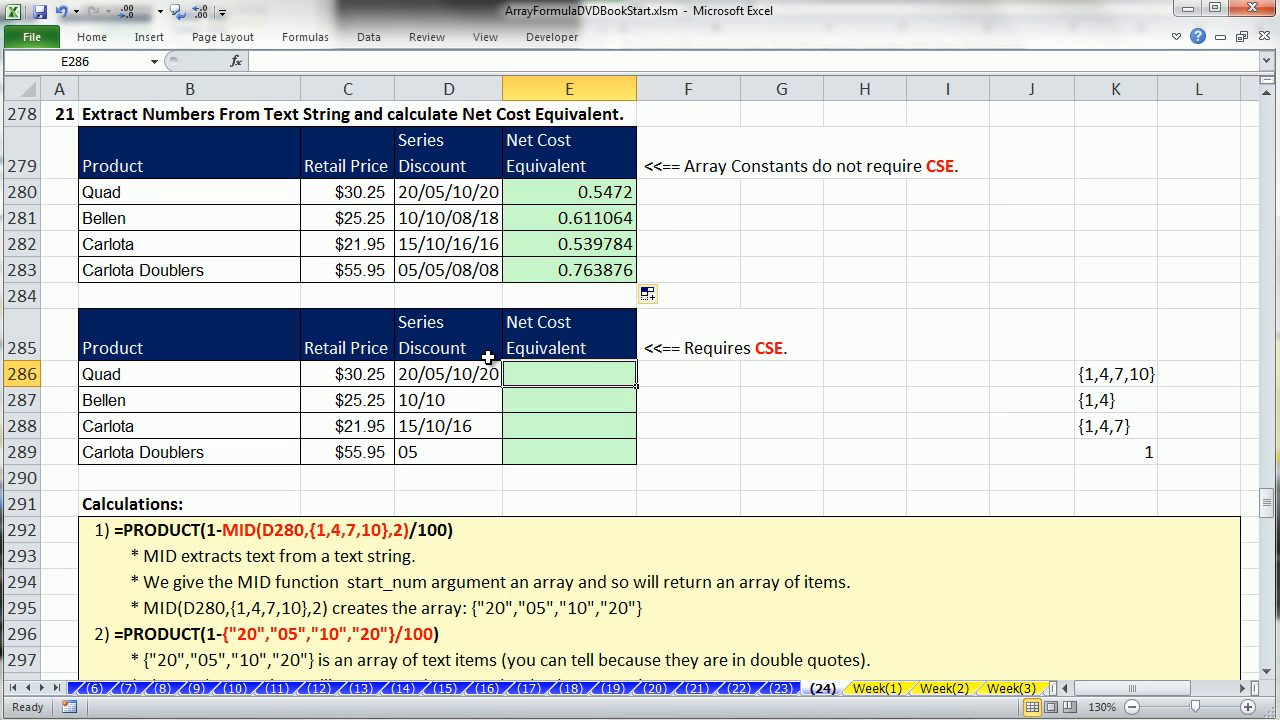
Enter =LEN(D286) in H286 to count the characters in the Quad product's series discount.
{"action": "left_click", "coordinate": [898, 378]}
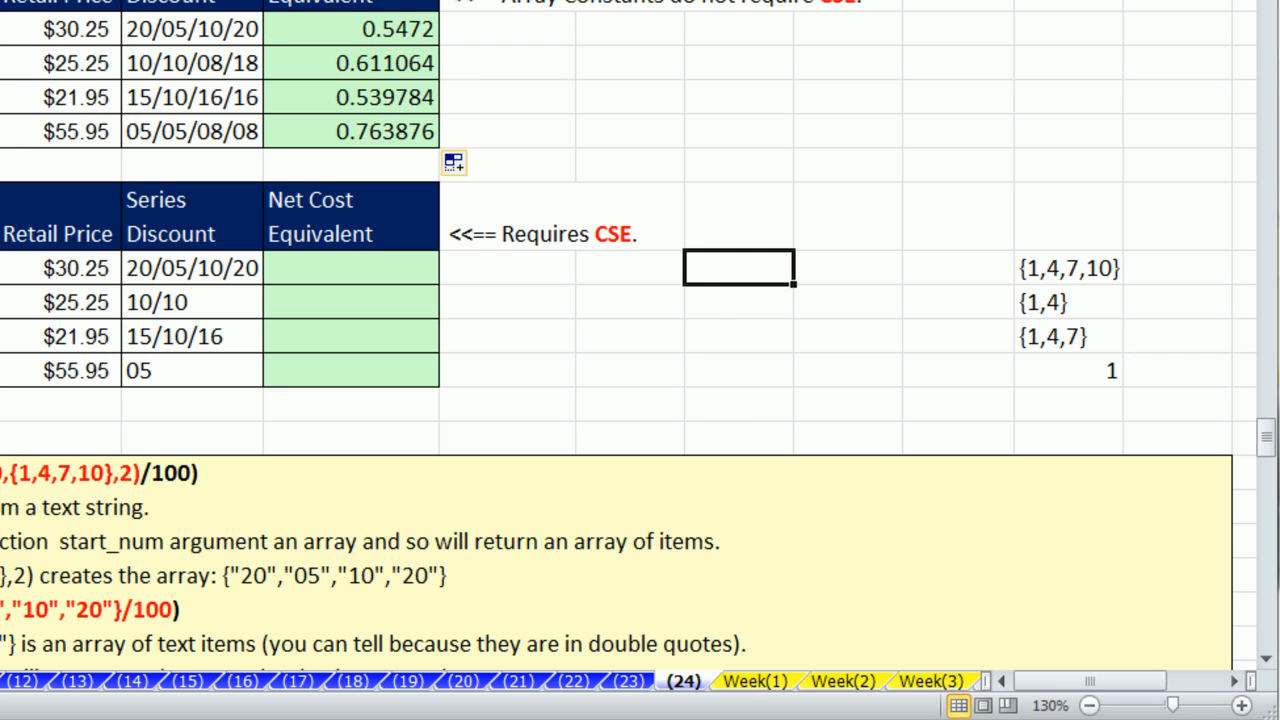
{"action": "type", "text": "=len"}
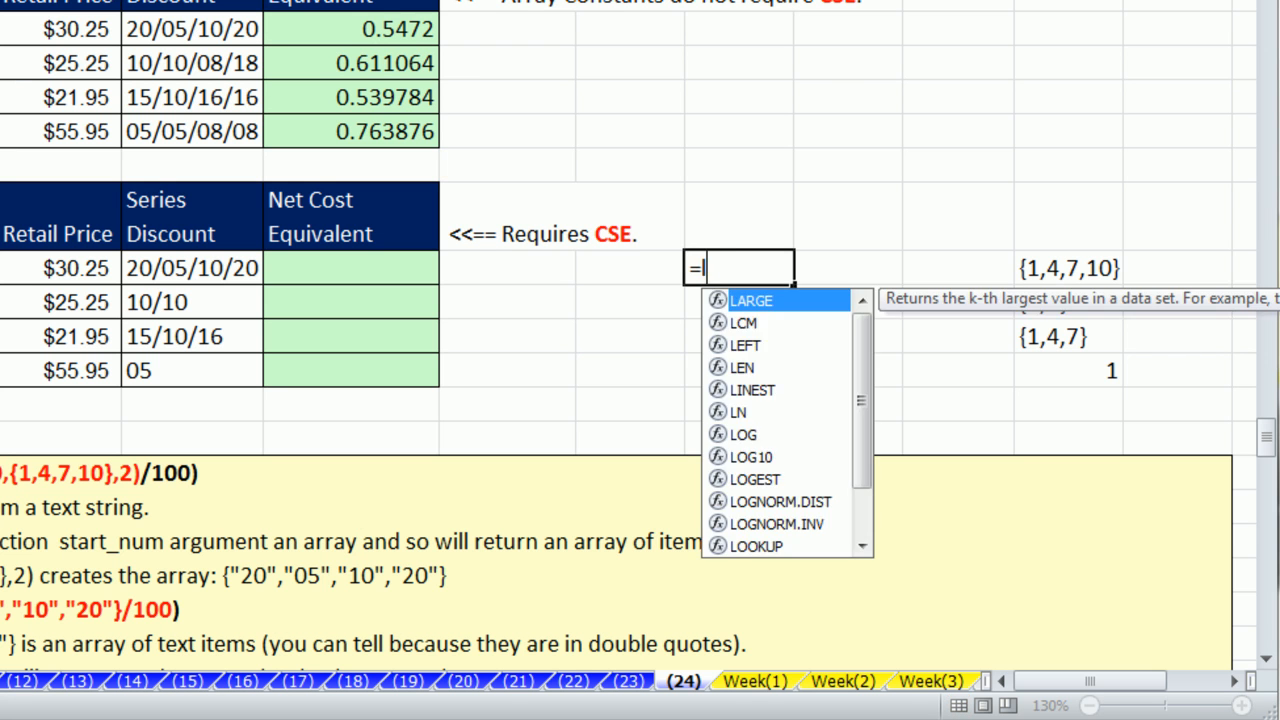
{"action": "key", "text": "Tab"}
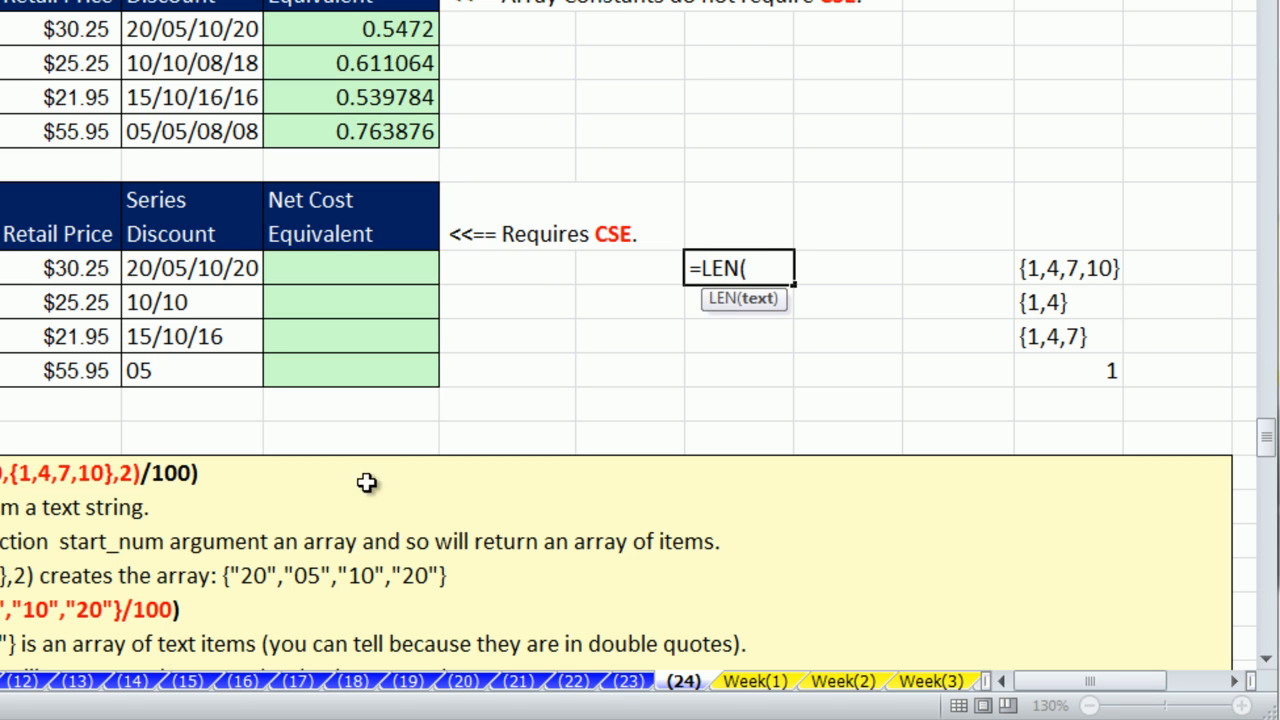
{"action": "left_click", "coordinate": [138, 272]}
{"action": "key", "text": "ctrl+Return"}
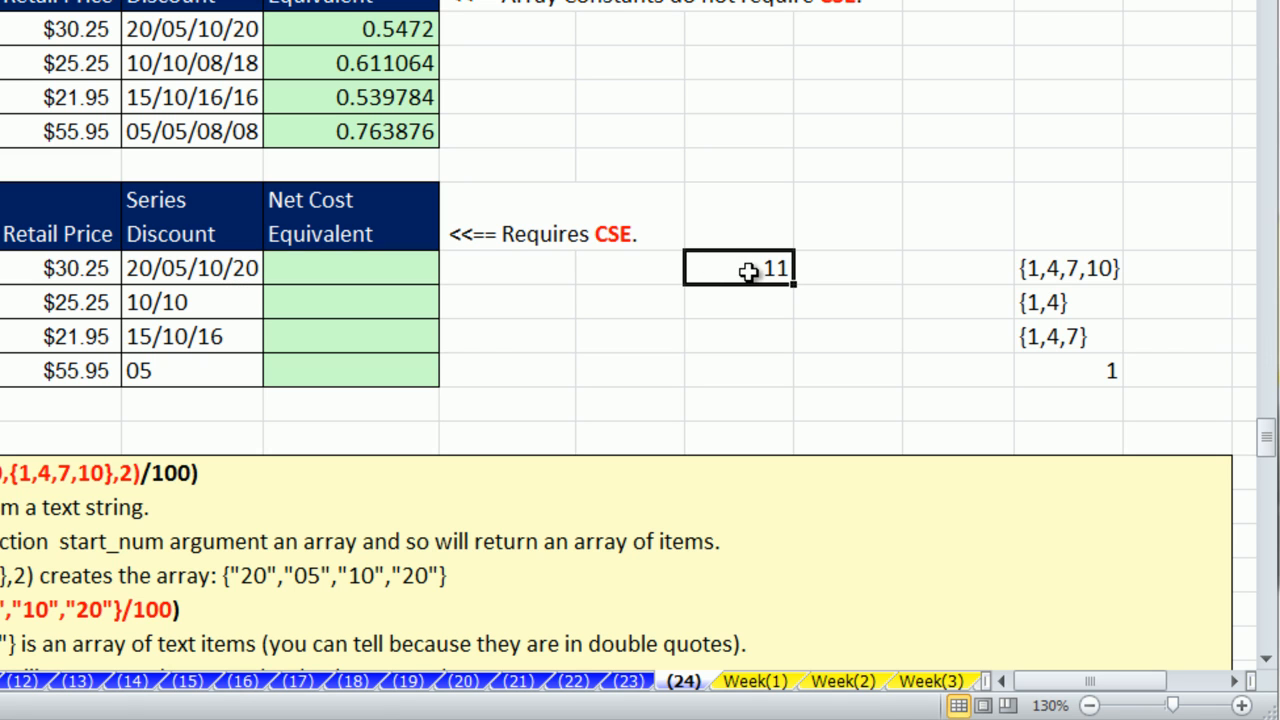
Extend the formula in H286 with -LEN(SUBSTITUTE(D286,"/","") to measure the discount text without its slashes.
{"action": "key", "text": "F2"}
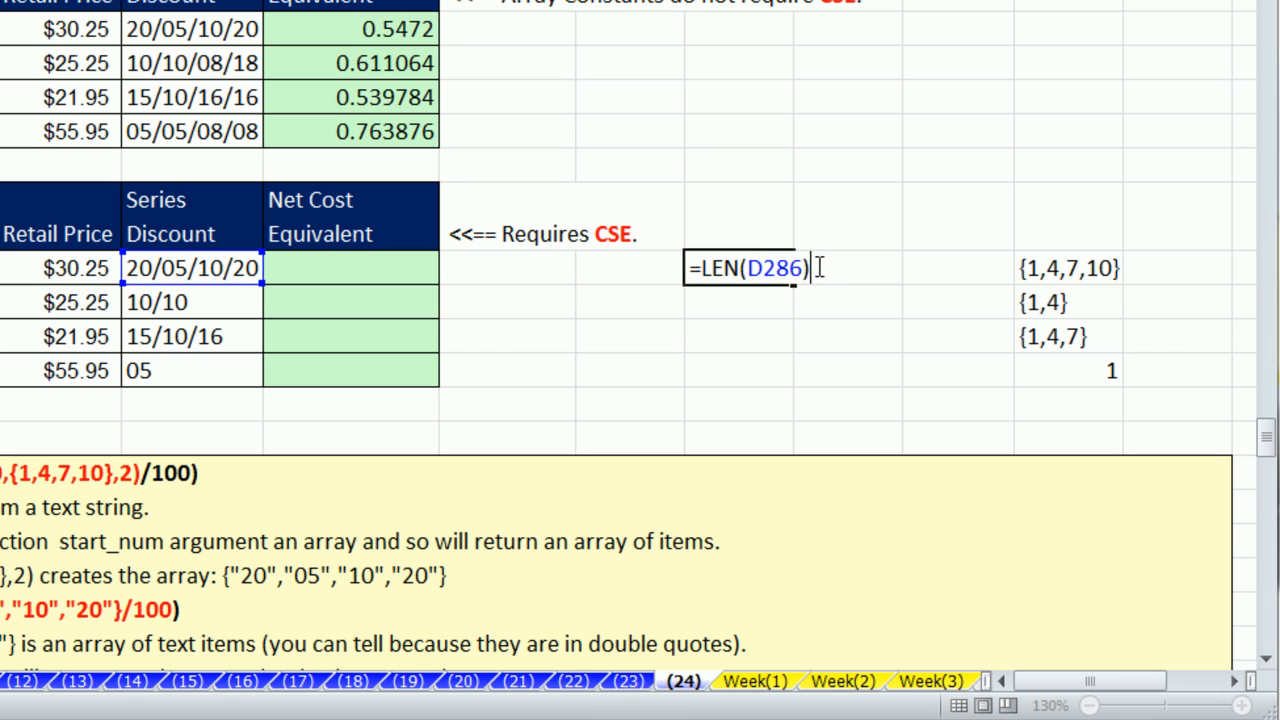
{"action": "type", "text": "-len"}
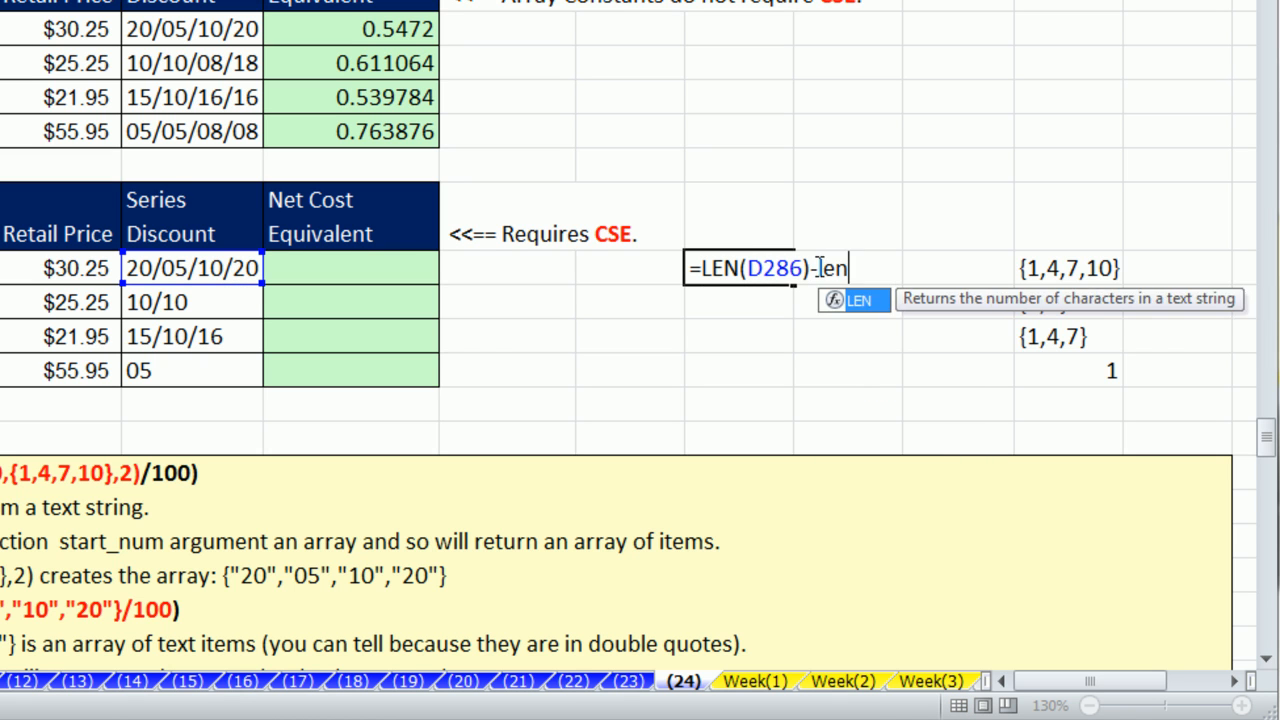
{"action": "key", "text": "Tab"}
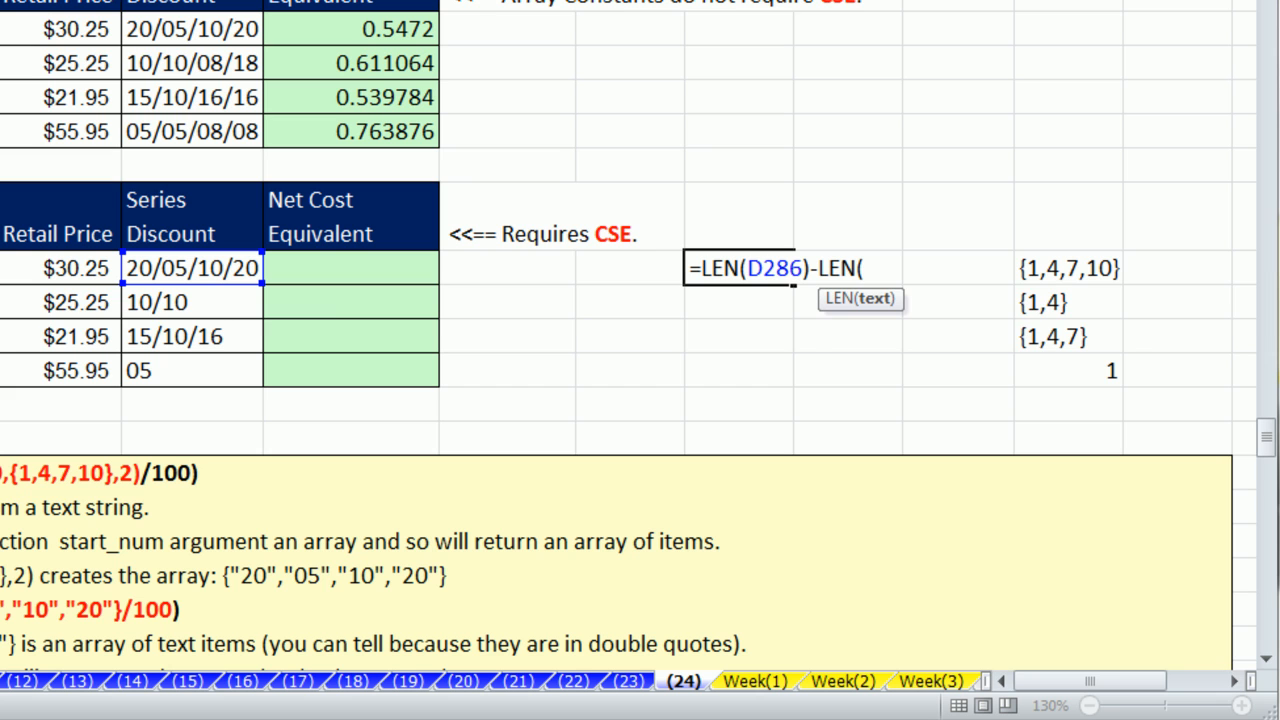
{"action": "type", "text": "sub"}
{"action": "key", "text": "Tab"}
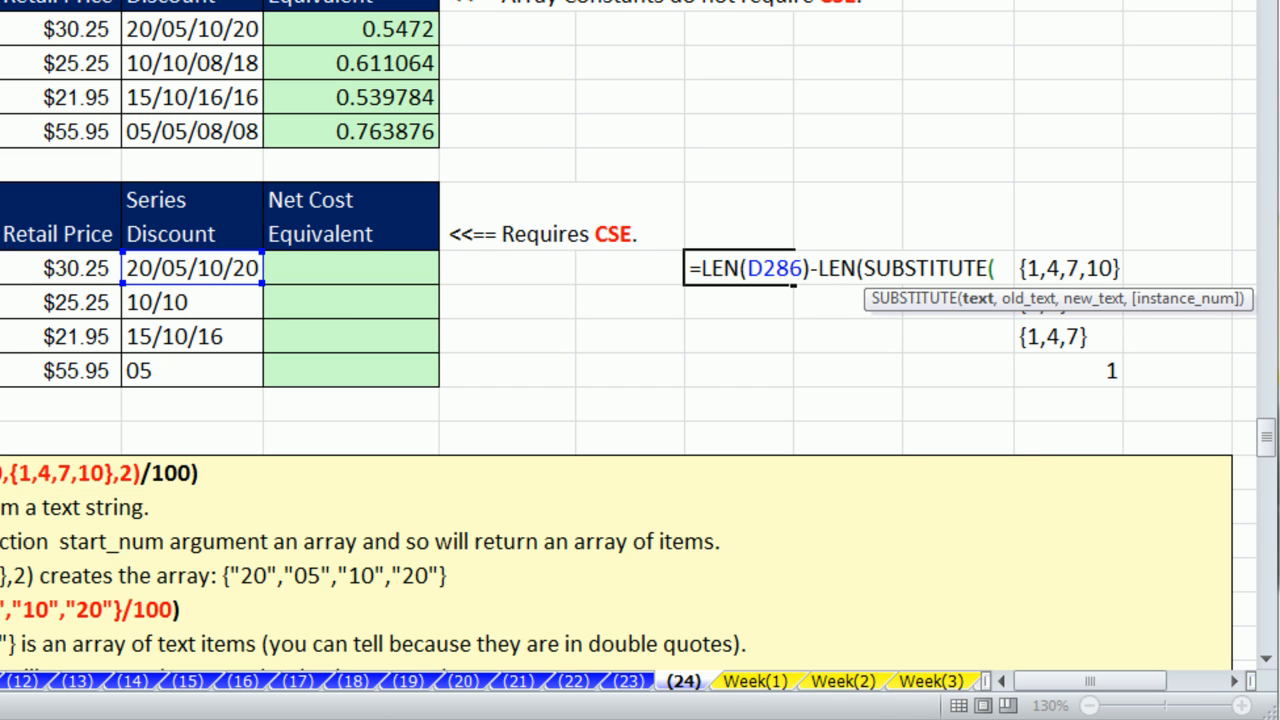
{"action": "left_click_drag", "start_coordinate": [866, 308], "coordinate": [674, 331]}
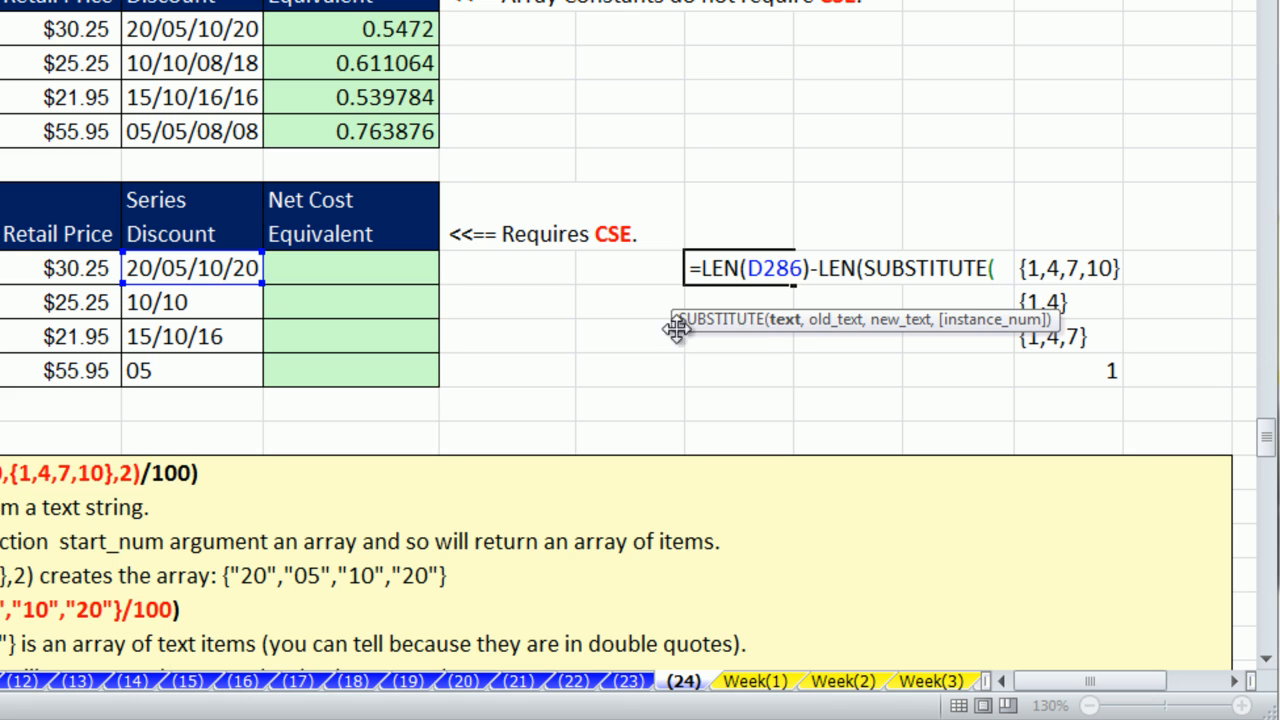
{"action": "left_click", "coordinate": [146, 277]}
{"action": "type", "text": ","}
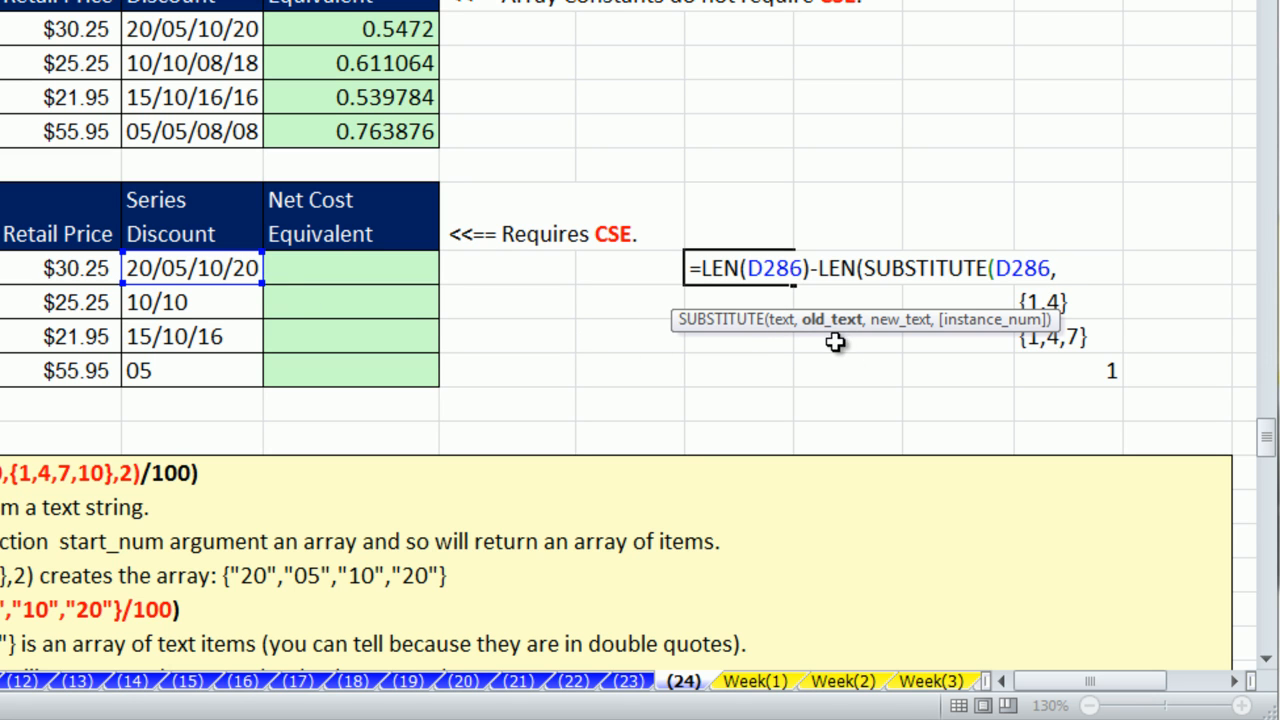
{"action": "type", "text": "\"/\","}
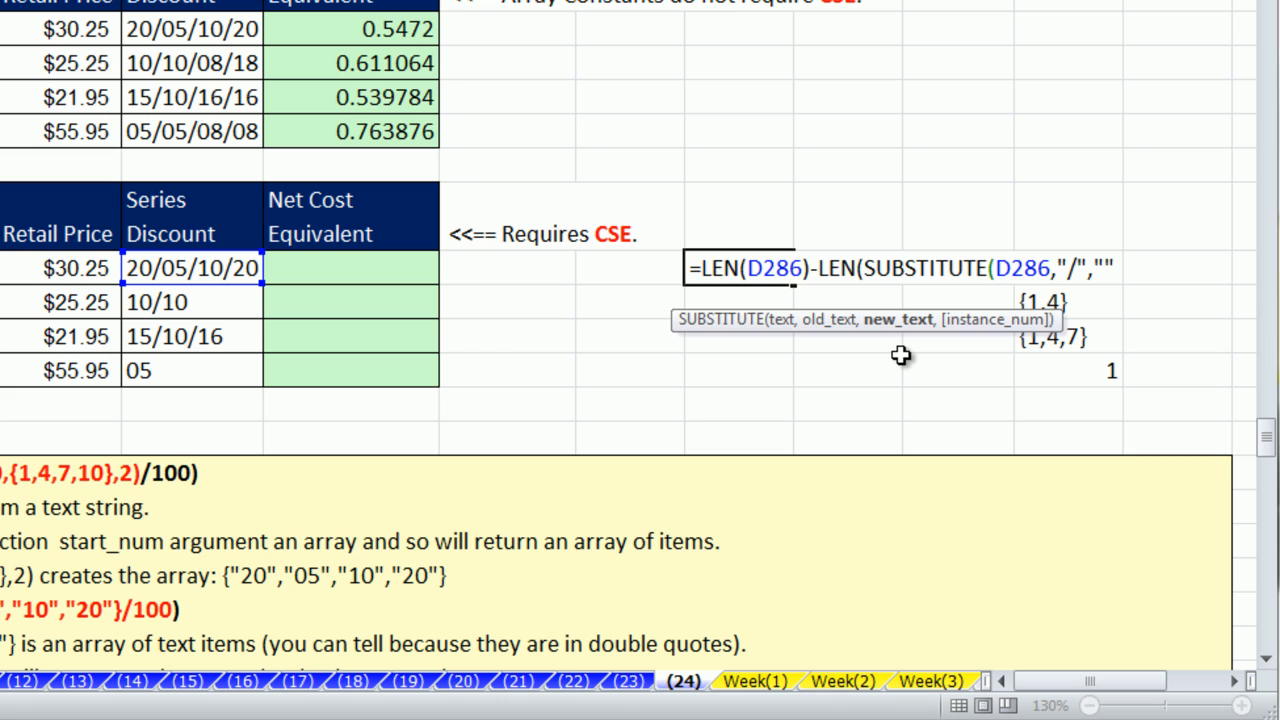
{"action": "type", "text": "\"\")"}
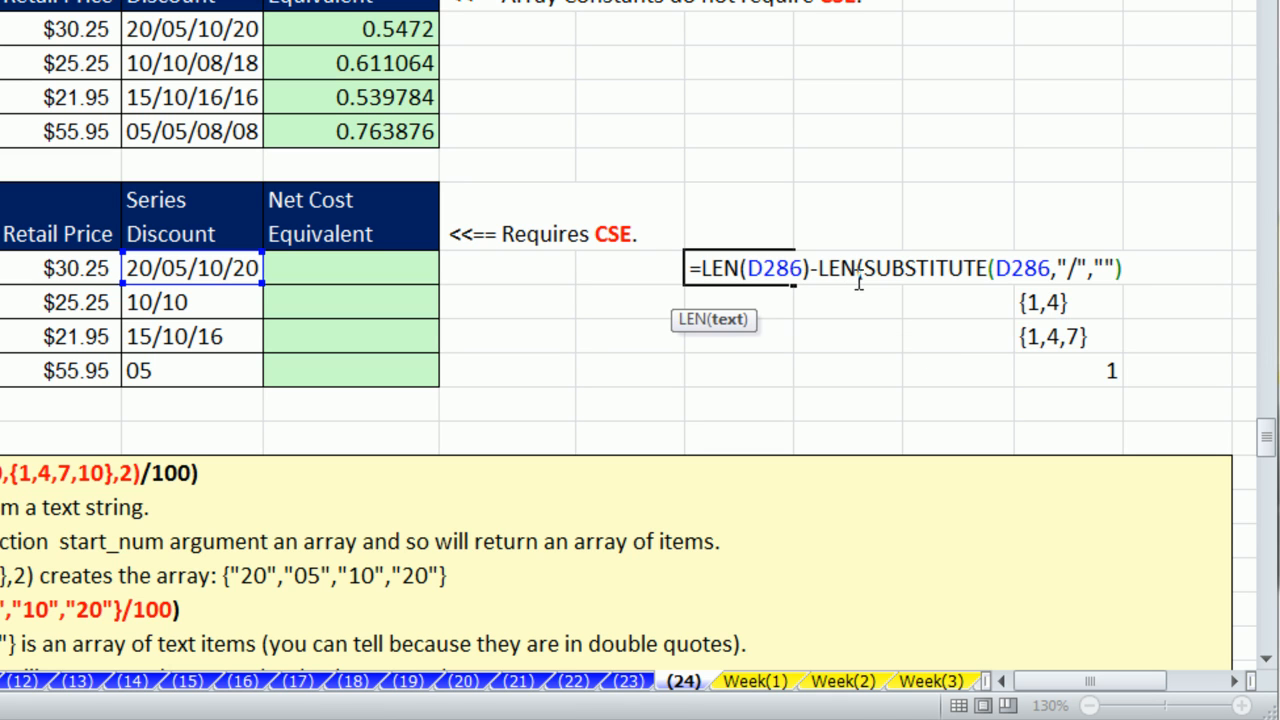
Evaluate the SUBSTITUTE expression in H286 in place, restore it, and close the second LEN function.
{"action": "left_click", "coordinate": [731, 319]}
{"action": "key", "text": "F9"}
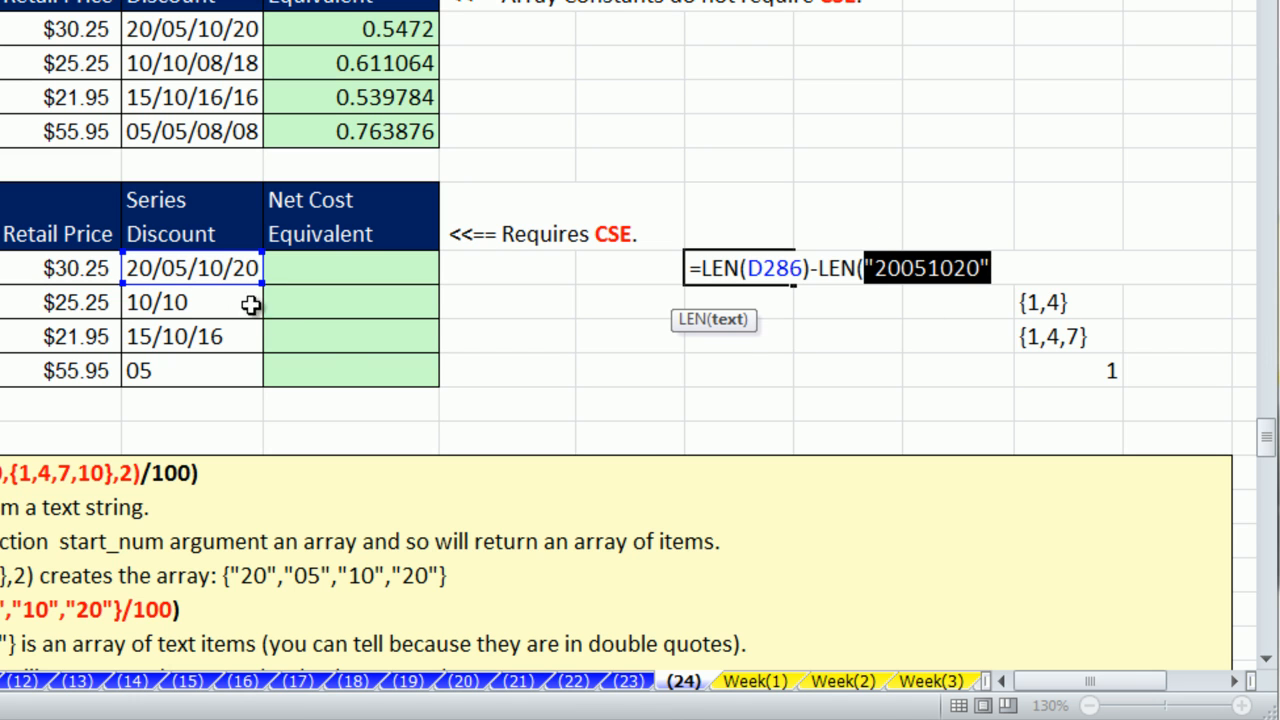
{"action": "key", "text": "ctrl+z"}
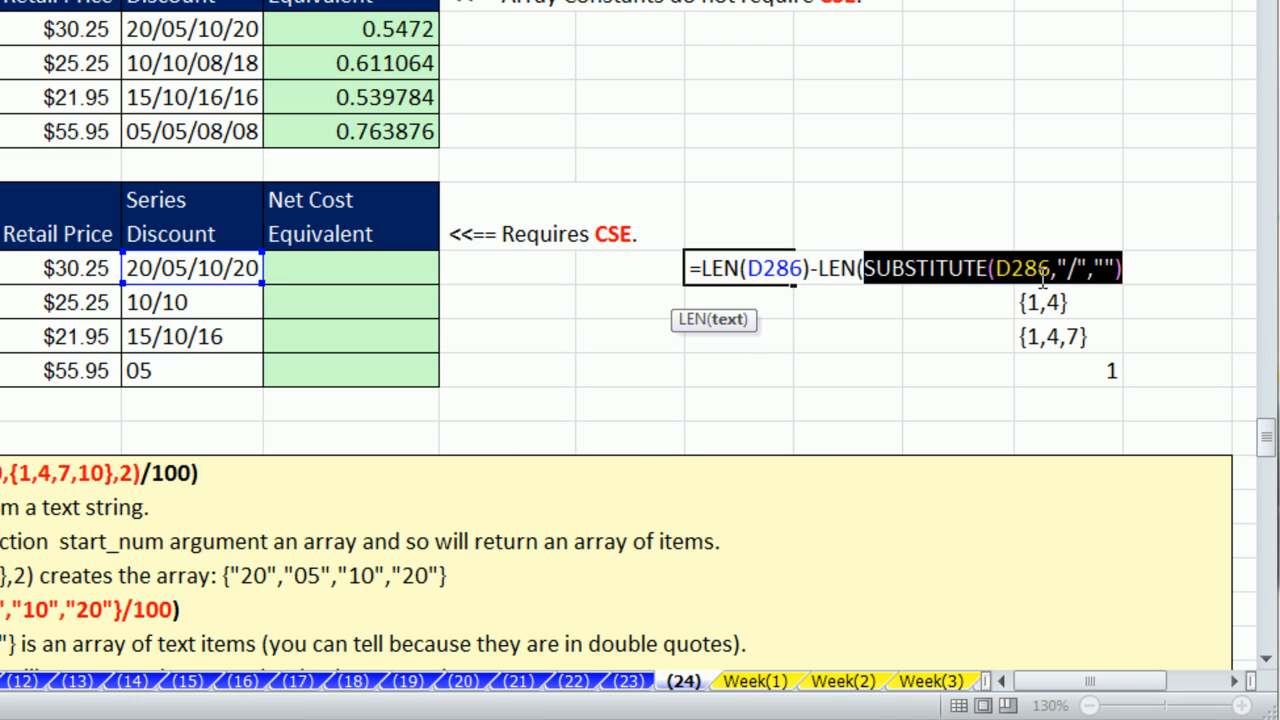
{"action": "left_click", "coordinate": [1131, 267]}
{"action": "type", "text": ")"}
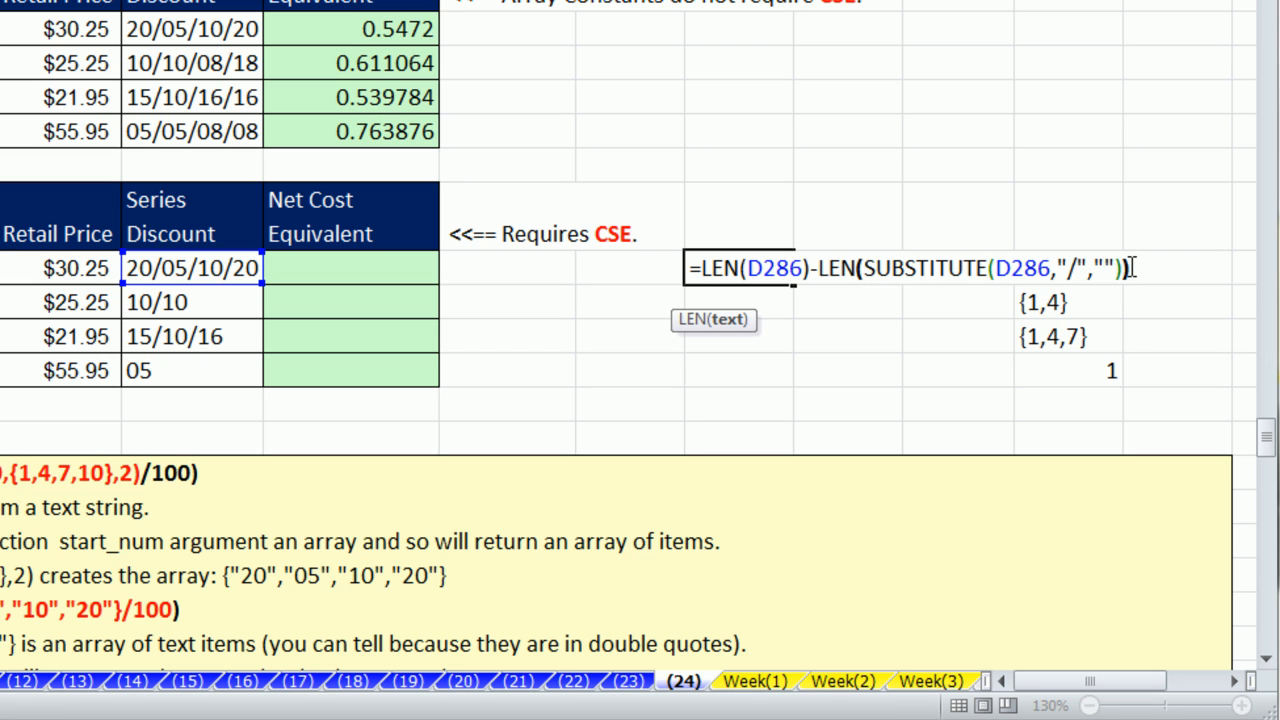
Evaluate LEN(SUBSTITUTE(D286,"/","")) in H286 in place and restore the expression.
{"action": "left_click_drag", "start_coordinate": [819, 268], "coordinate": [1130, 268]}
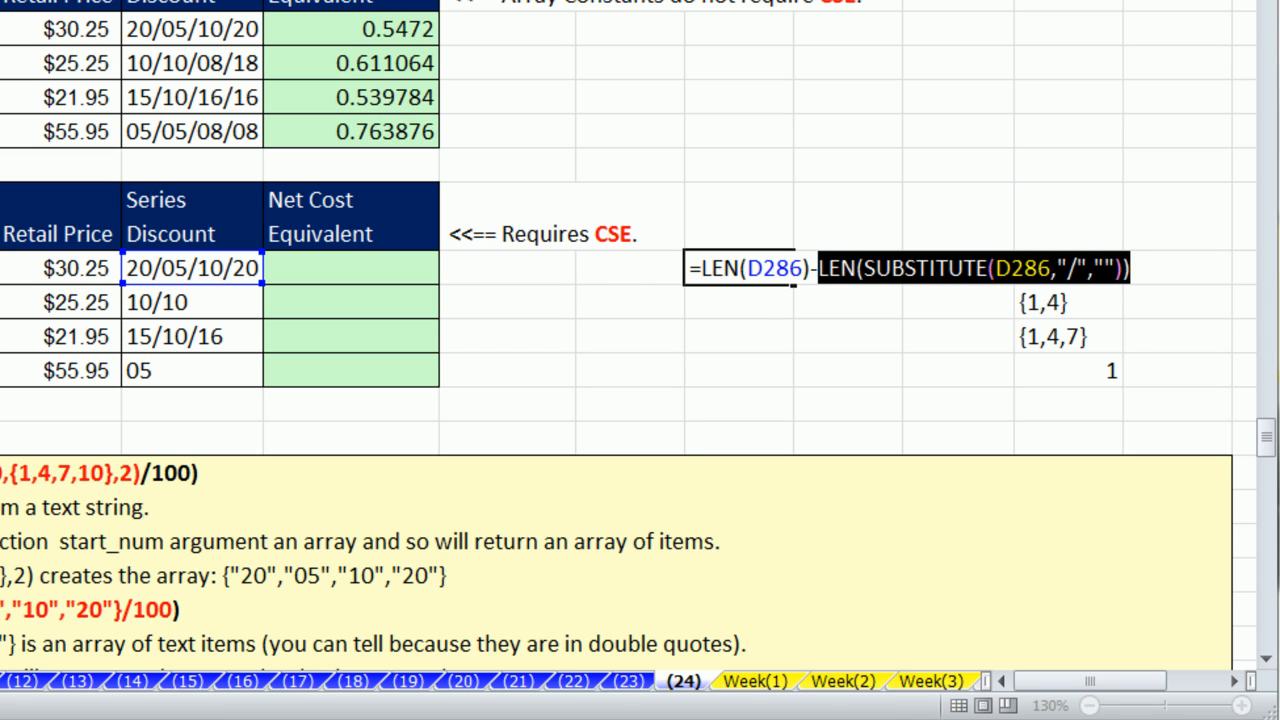
{"action": "key", "text": "F9"}
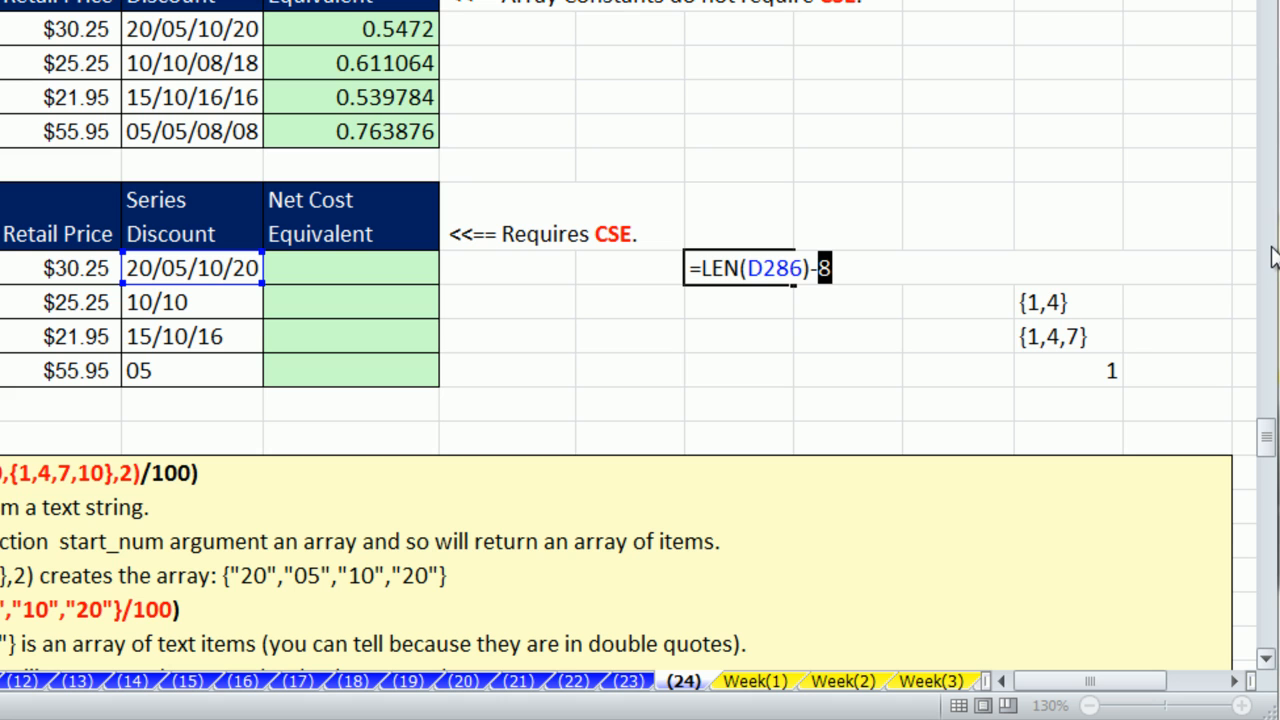
{"action": "key", "text": "ctrl+z"}
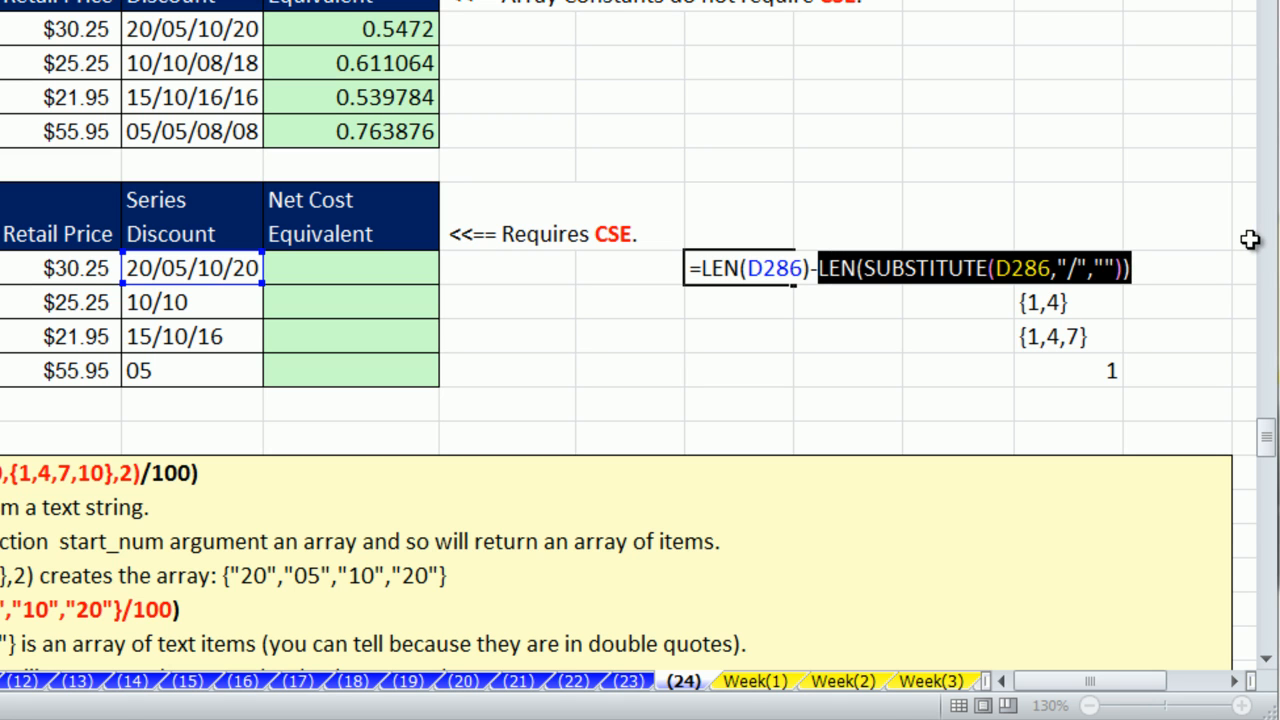
Enter the slash-count formula in H286, fill it through H289, and add +1 to it across the range.
{"action": "key", "text": "ctrl+Return"}
{"action": "left_click_drag", "start_coordinate": [794, 286], "coordinate": [794, 381]}
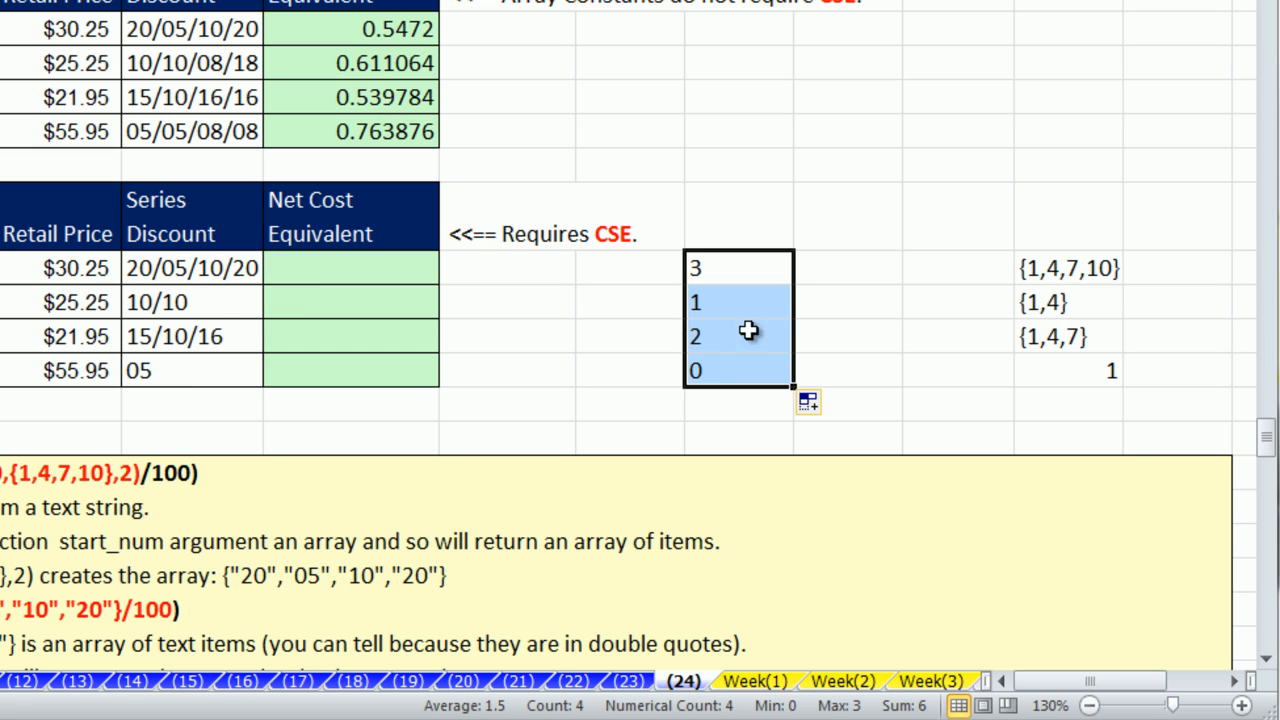
{"action": "key", "text": "F2"}
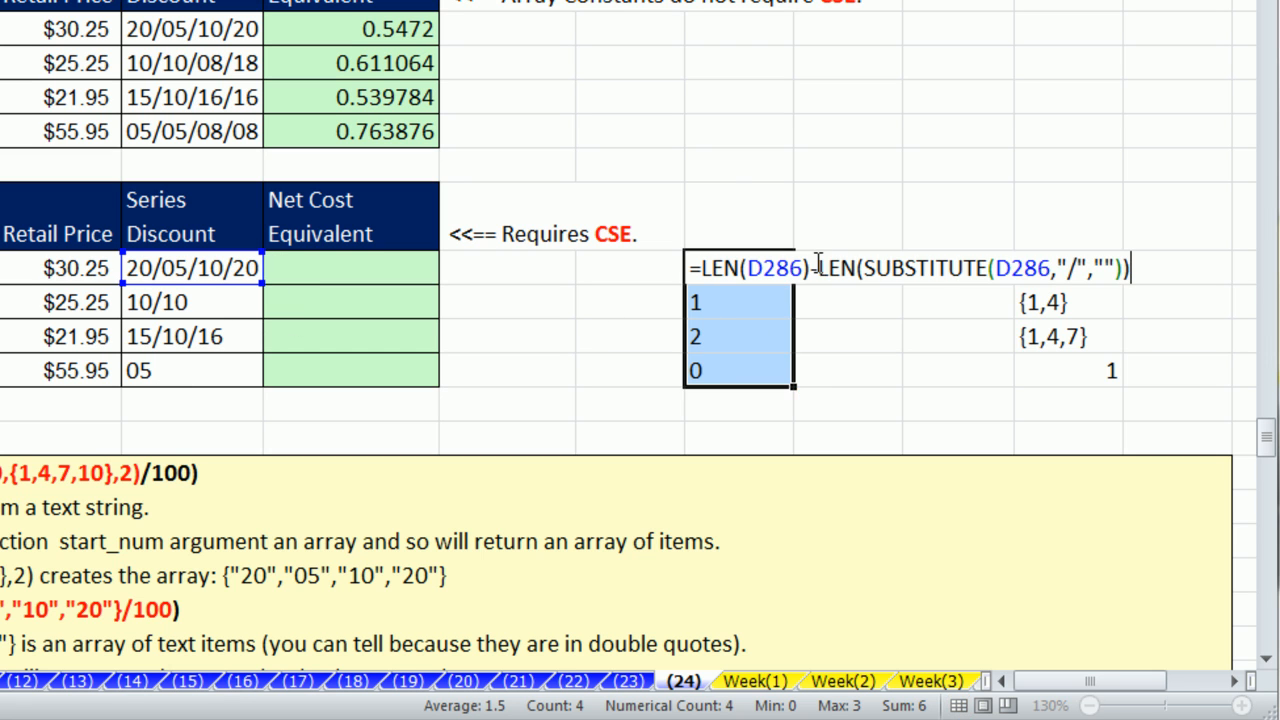
{"action": "type", "text": "+1"}
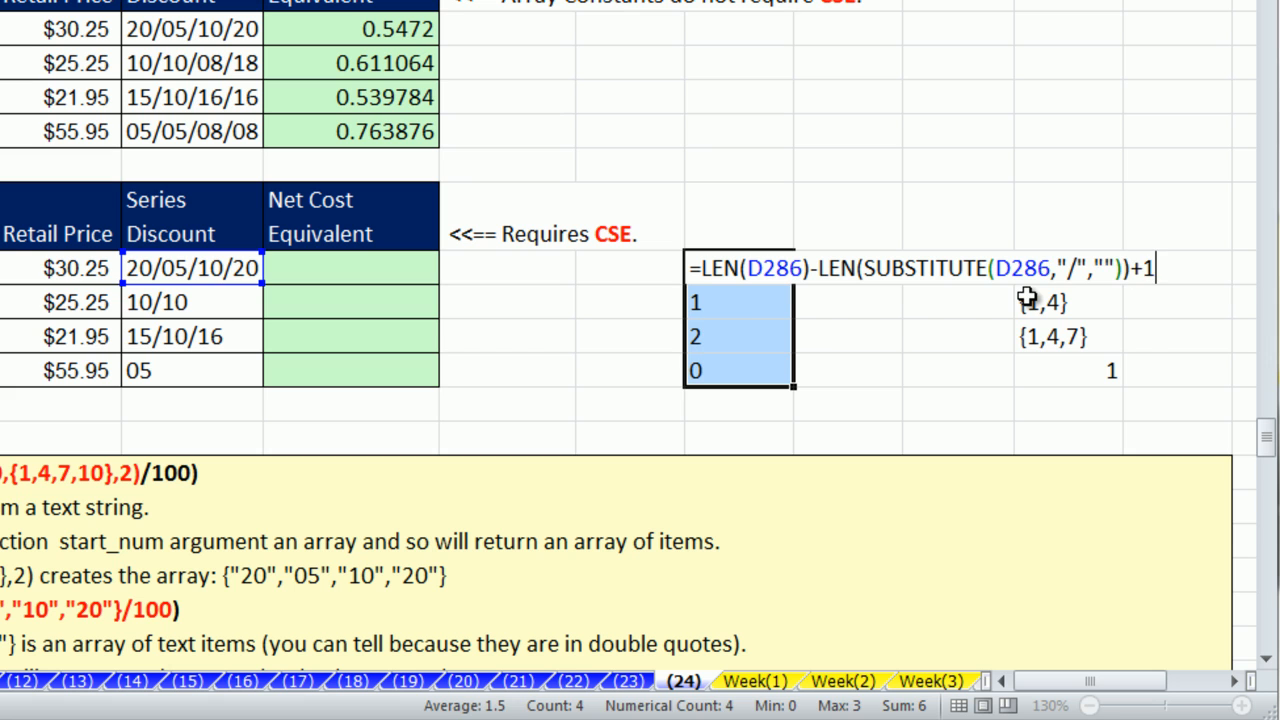
{"action": "key", "text": "ctrl+Return"}
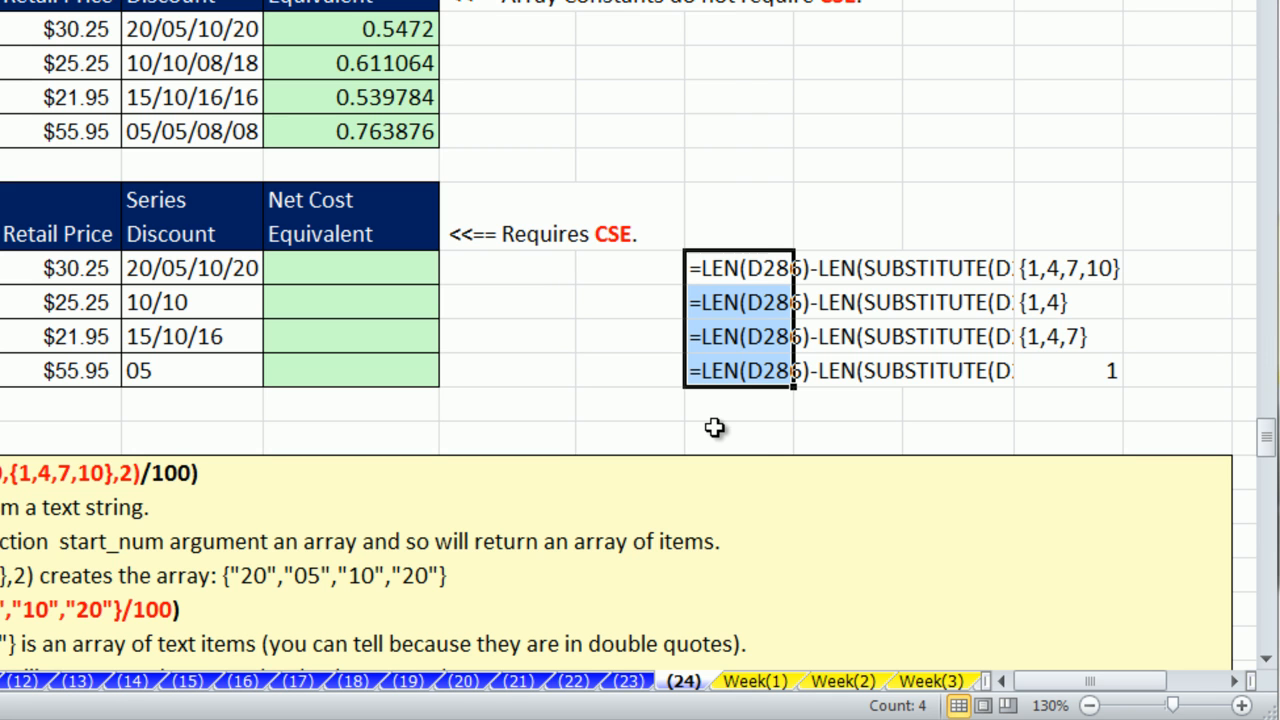
Reset the number format of H286:H289 and re-enter the formula across the range so it calculates.
{"action": "key", "text": "ctrl+1"}
{"action": "key", "text": "Return"}
{"action": "key", "text": "F2"}
{"action": "key", "text": "ctrl+Return"}
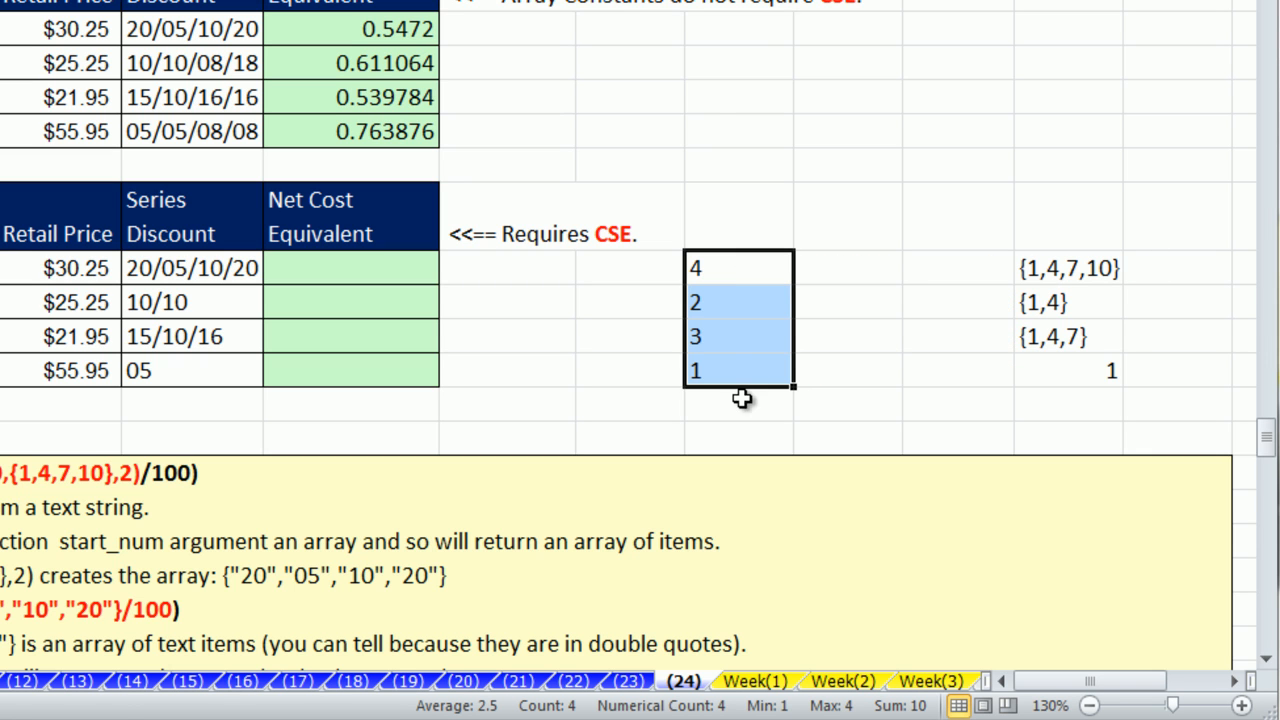
Copy the expression after the equals sign in H286 and start a CHOOSE formula in E286 with it as index_num.
{"action": "double_click", "coordinate": [733, 269]}
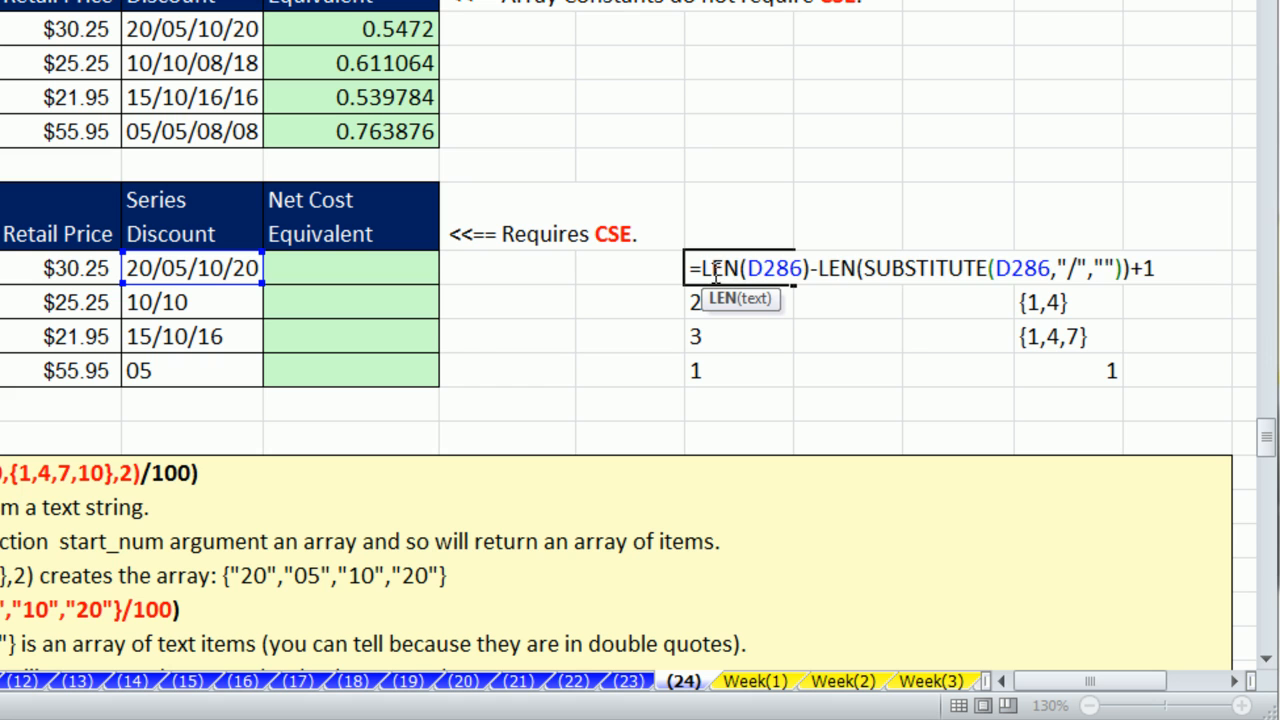
{"action": "left_click_drag", "start_coordinate": [701, 268], "coordinate": [1195, 265]}
{"action": "key", "text": "ctrl+c"}
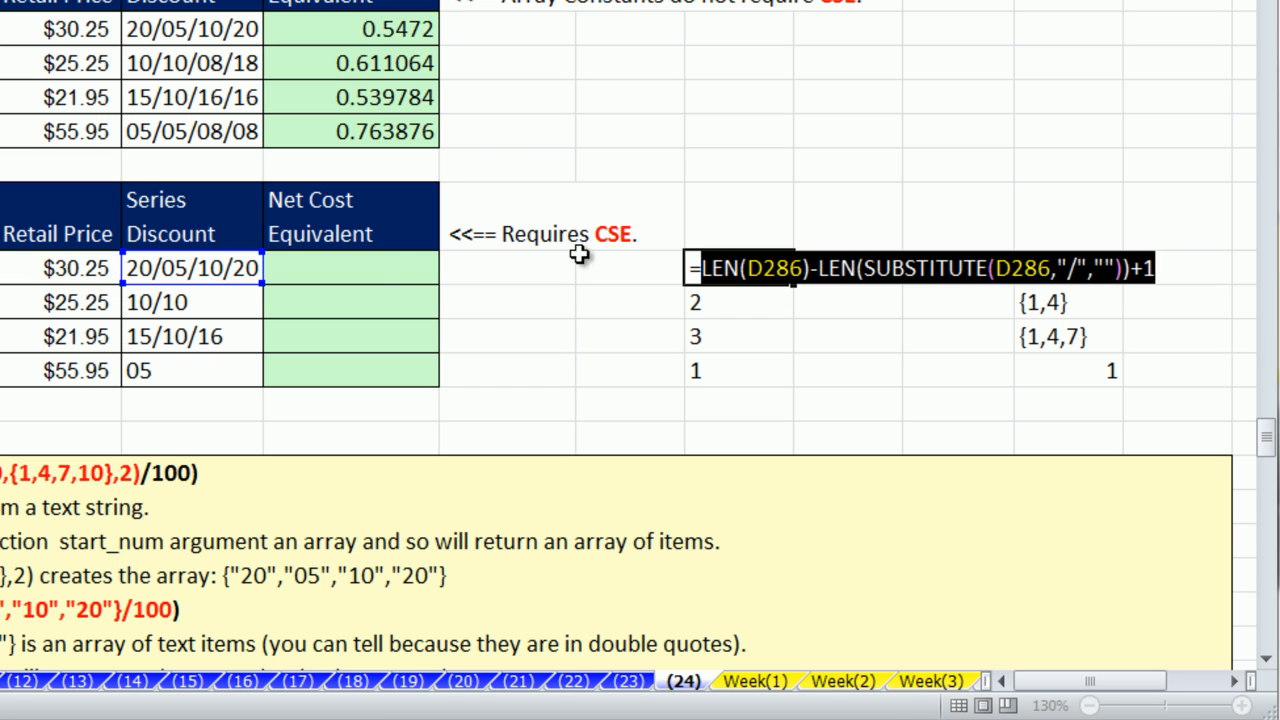
{"action": "key", "text": "Escape"}
{"action": "left_click", "coordinate": [375, 268]}
{"action": "type", "text": "="}
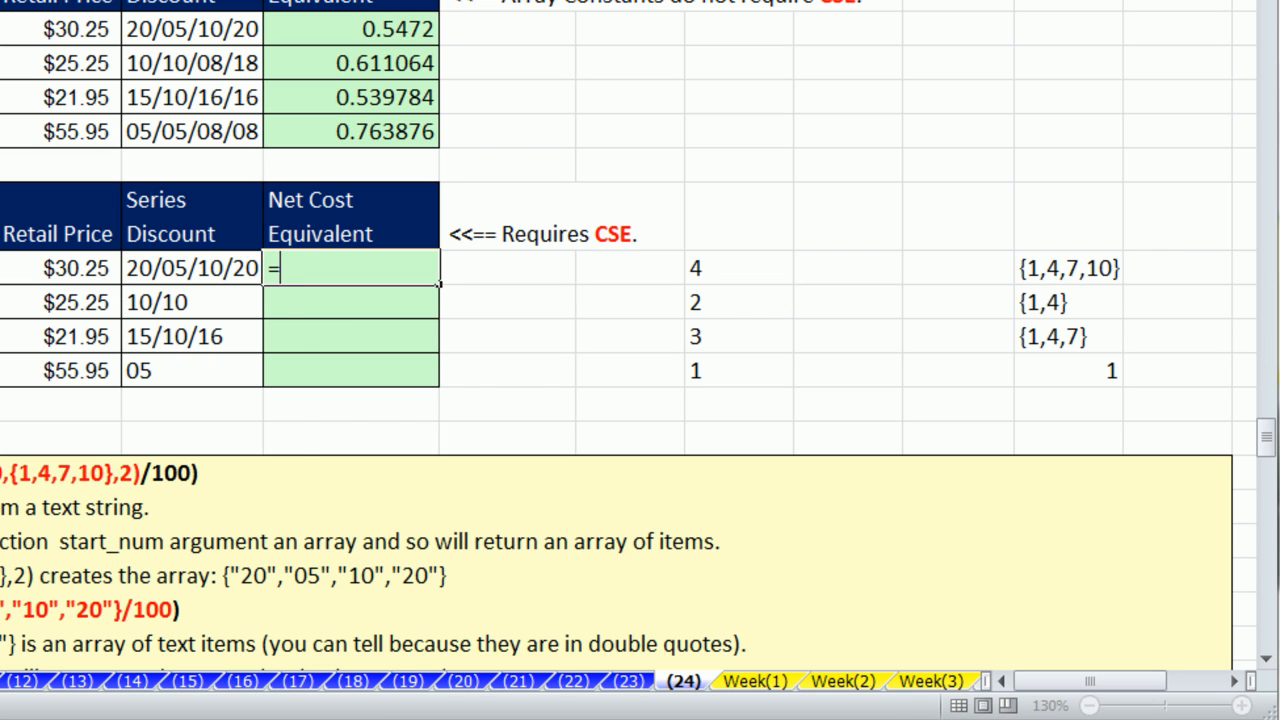
{"action": "type", "text": "cho"}
{"action": "key", "text": "Tab"}
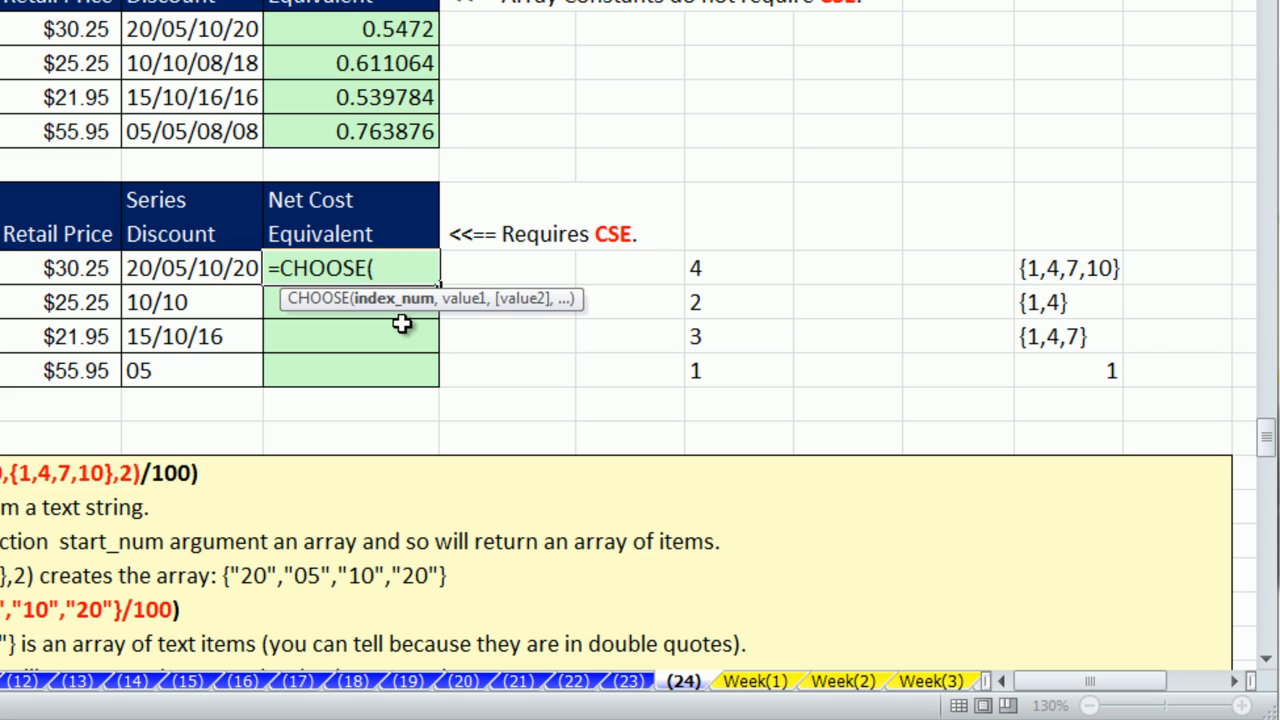
{"action": "key", "text": "ctrl+v"}
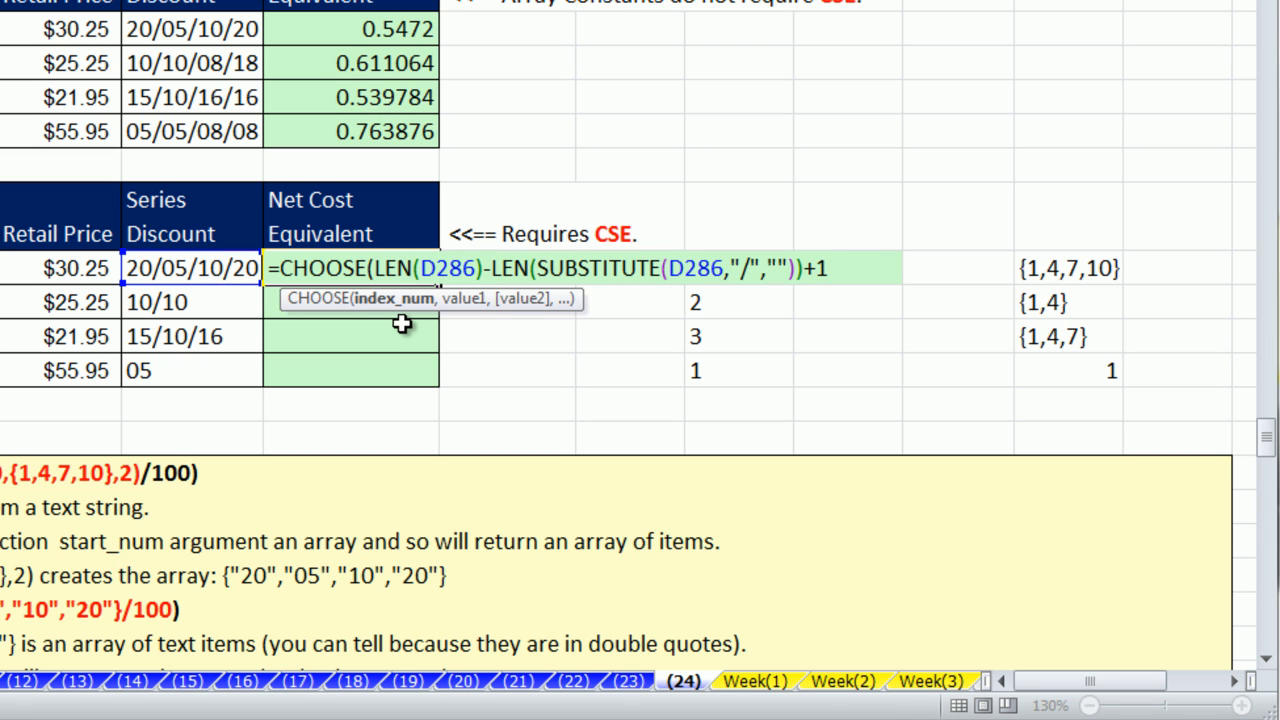
{"action": "type", "text": ","}
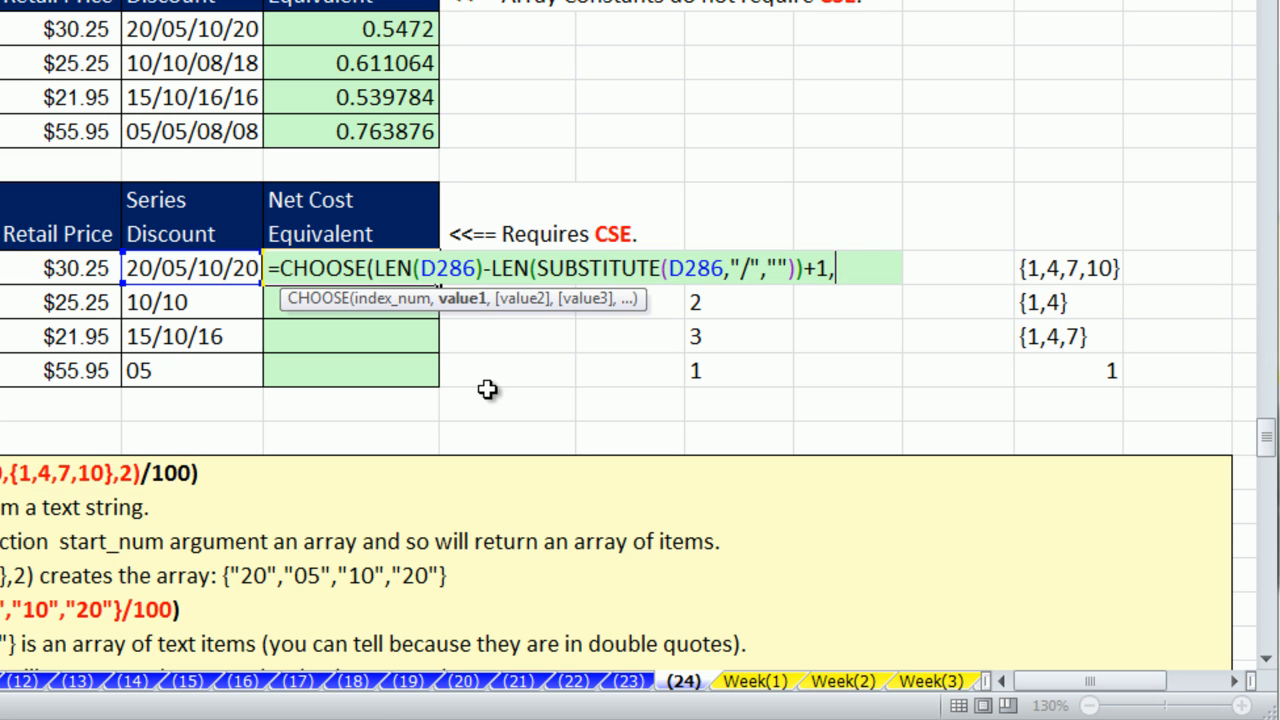
Add 1, {1,4}, {1,4,7} and {1,4,7,10} as the CHOOSE values in E286 and close the function.
{"action": "type", "text": "1,"}
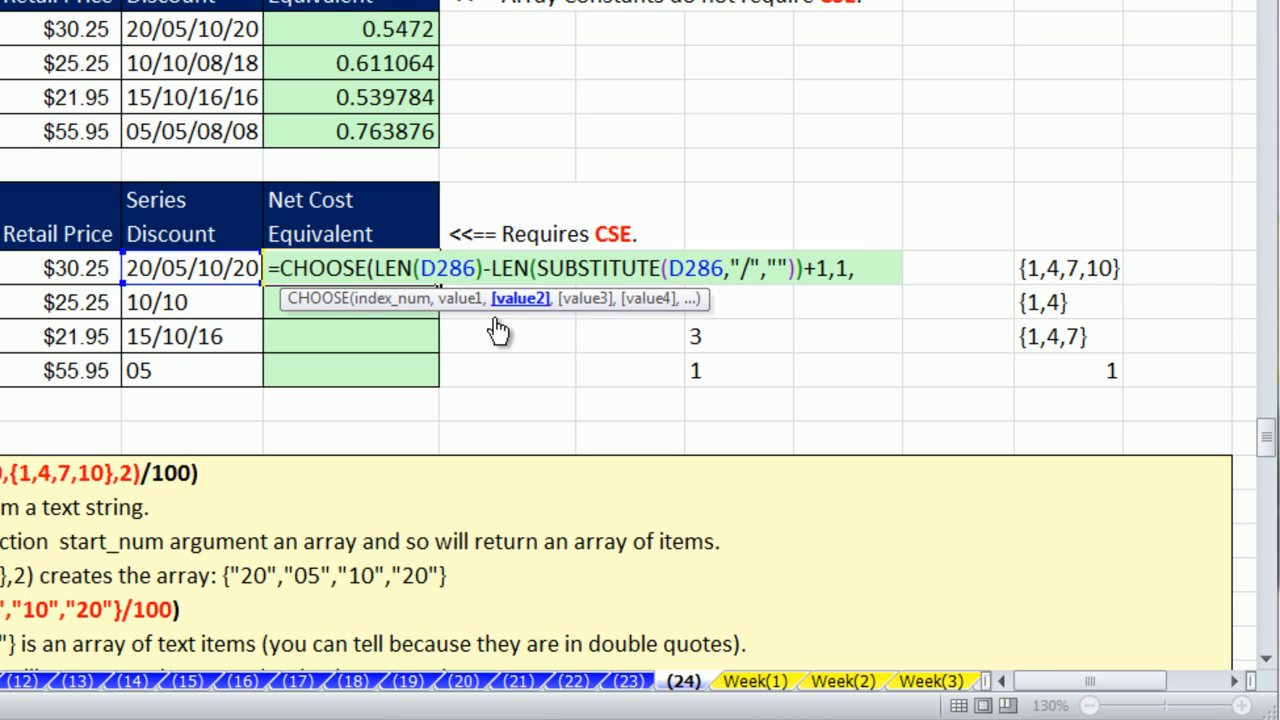
{"action": "left_click_drag", "start_coordinate": [571, 300], "coordinate": [849, 320]}
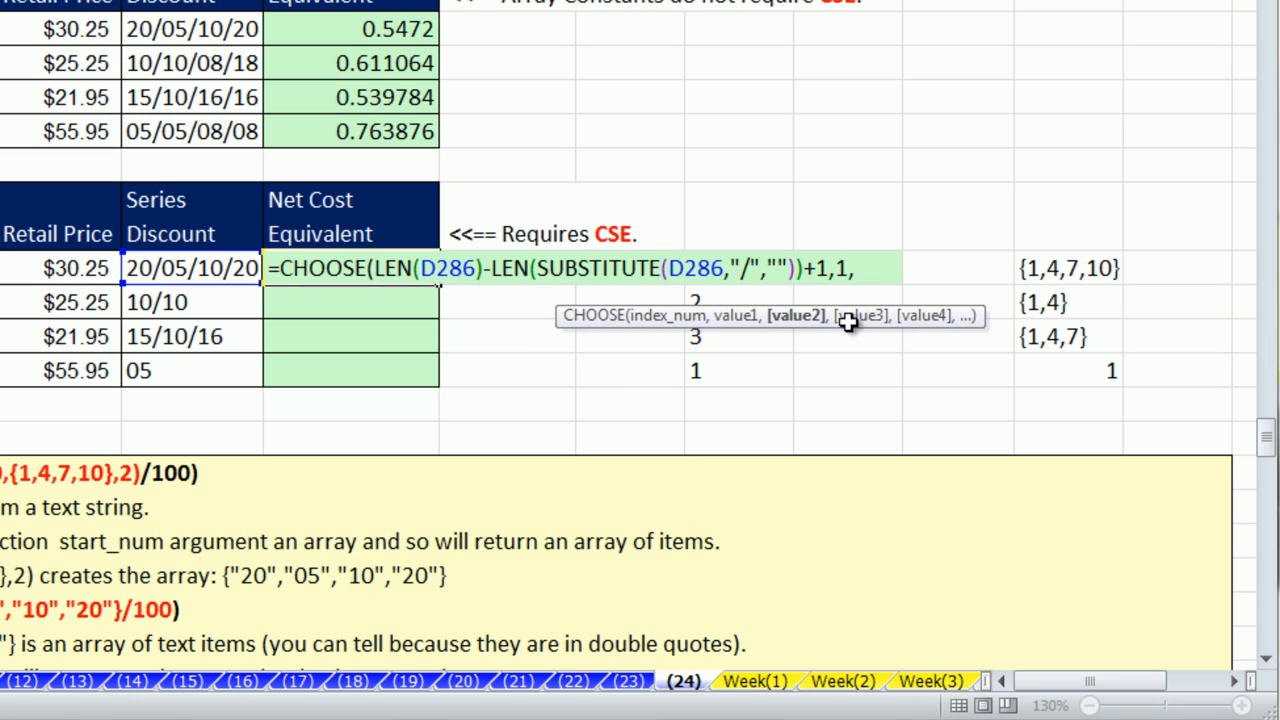
{"action": "type", "text": "{1,4},"}
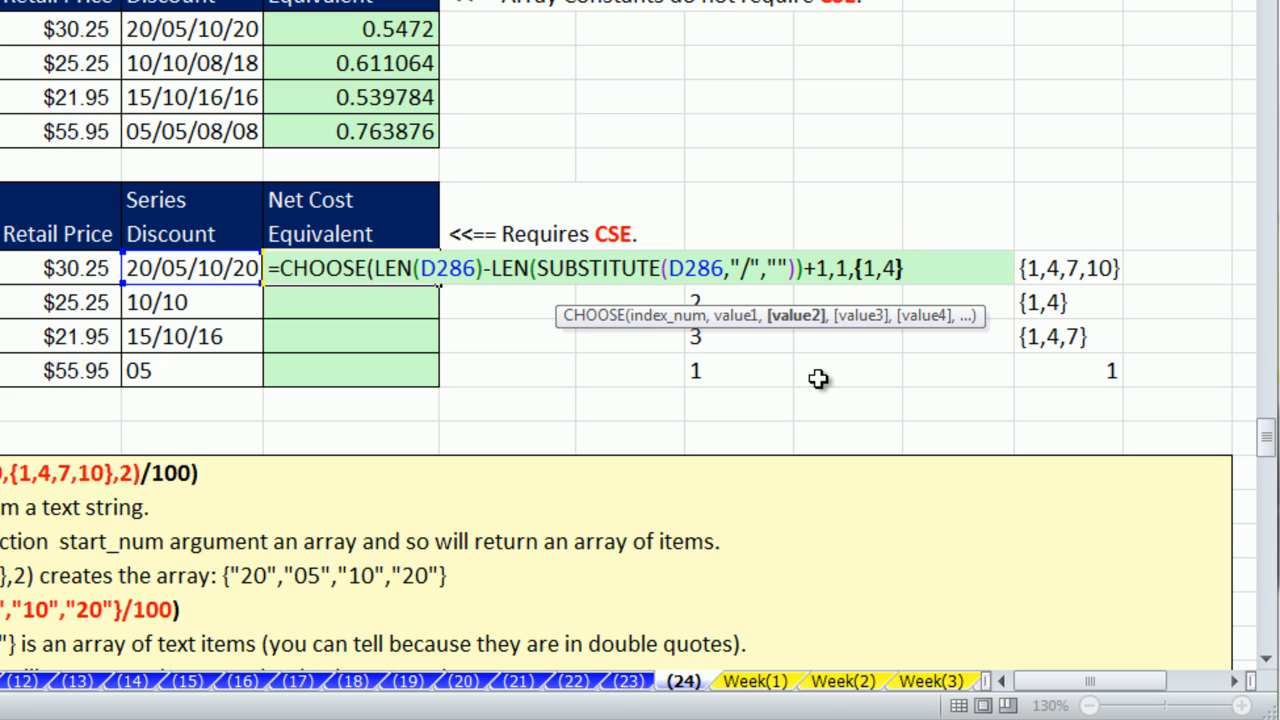
{"action": "type", "text": "{1"}
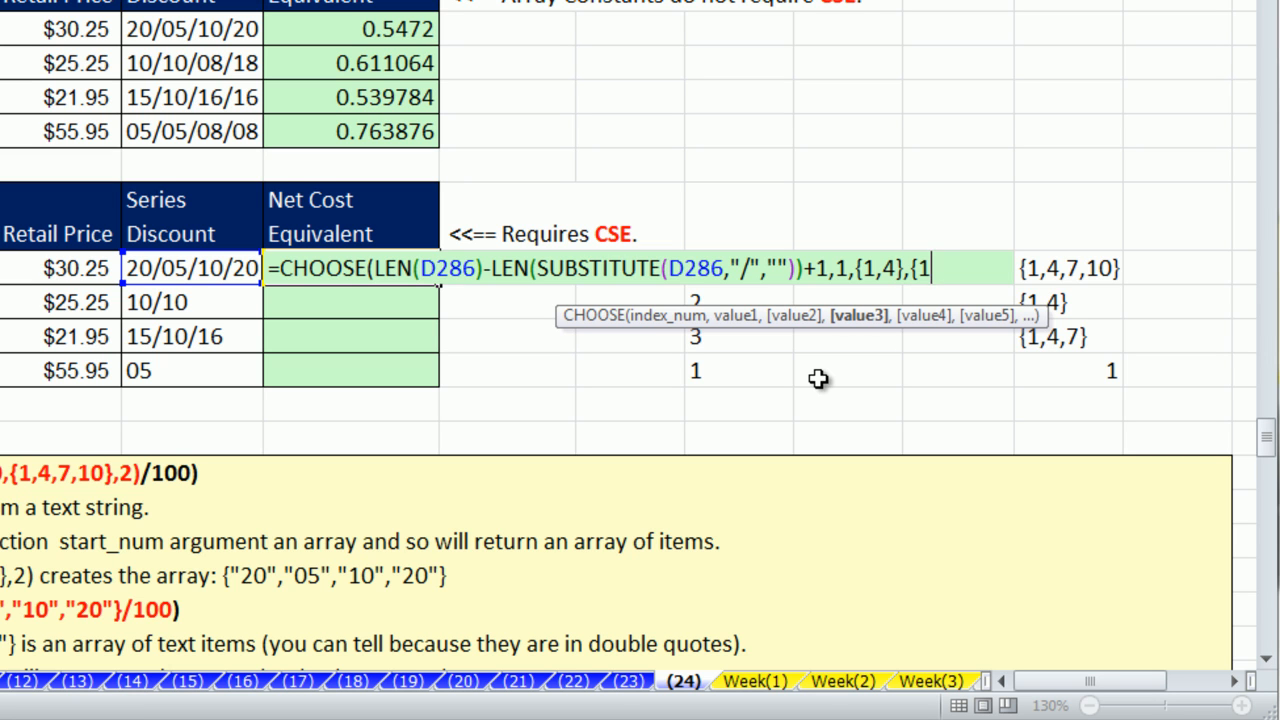
{"action": "type", "text": ",4,7},{1,4,"}
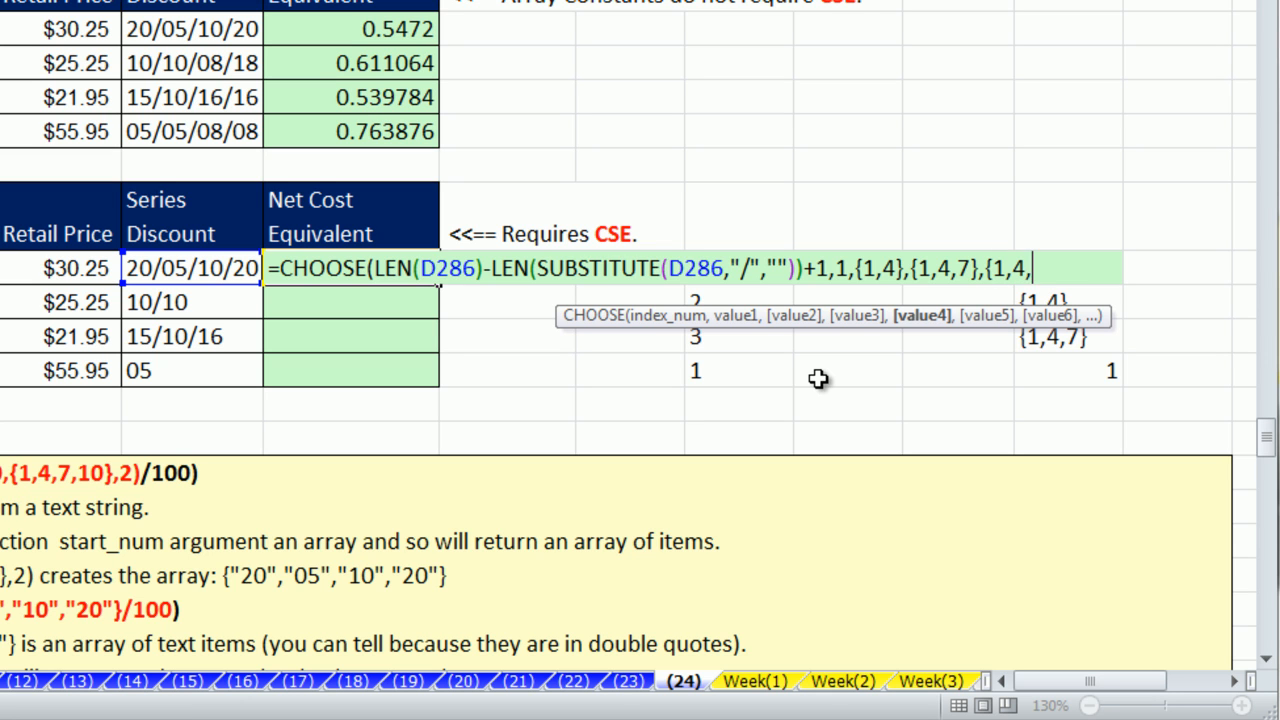
{"action": "type", "text": "7,10})"}
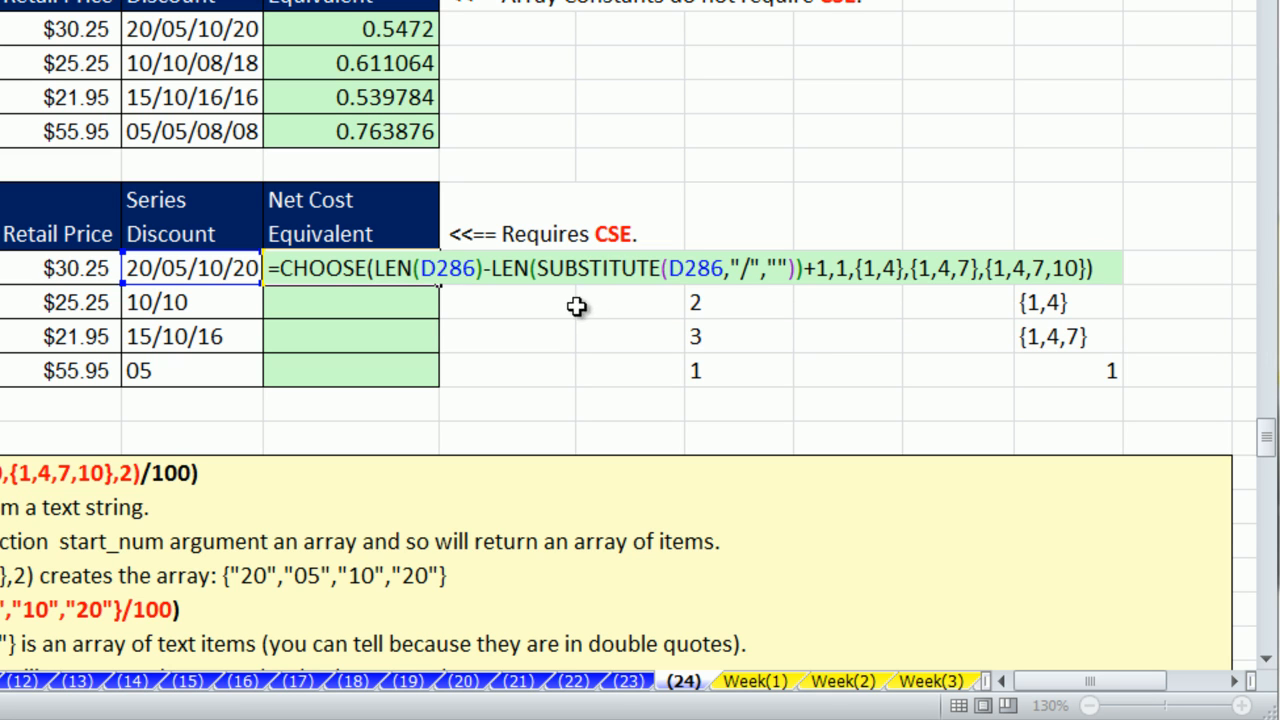
Highlight the index_num and value1 through value4 arguments of the CHOOSE formula in E286 one after another.
{"action": "left_click", "coordinate": [376, 268]}
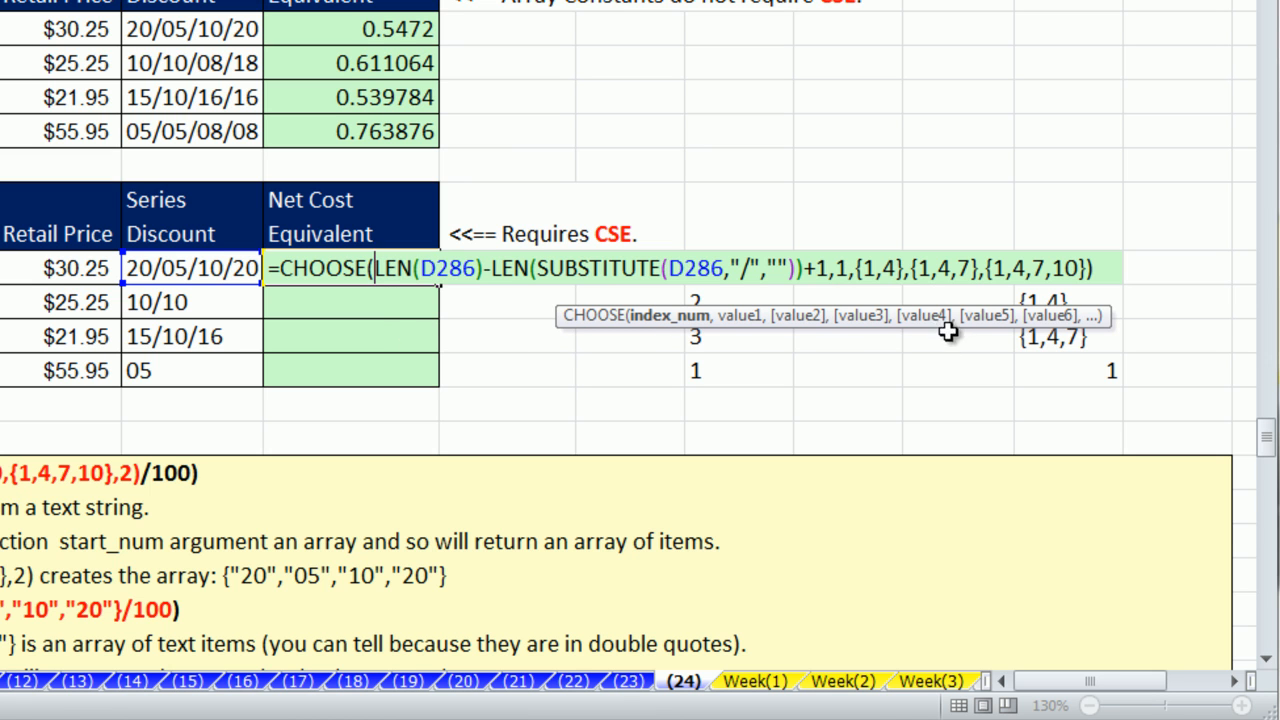
{"action": "left_click_drag", "start_coordinate": [953, 323], "coordinate": [565, 325]}
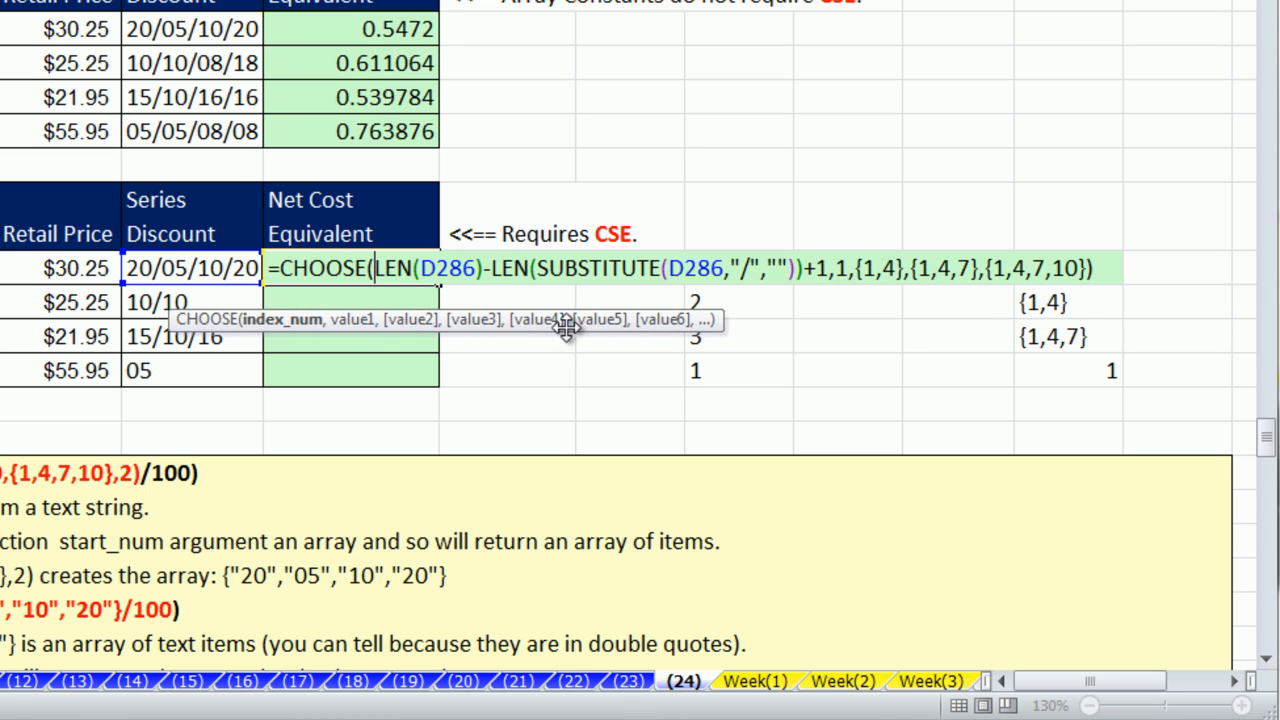
{"action": "left_click", "coordinate": [285, 322]}
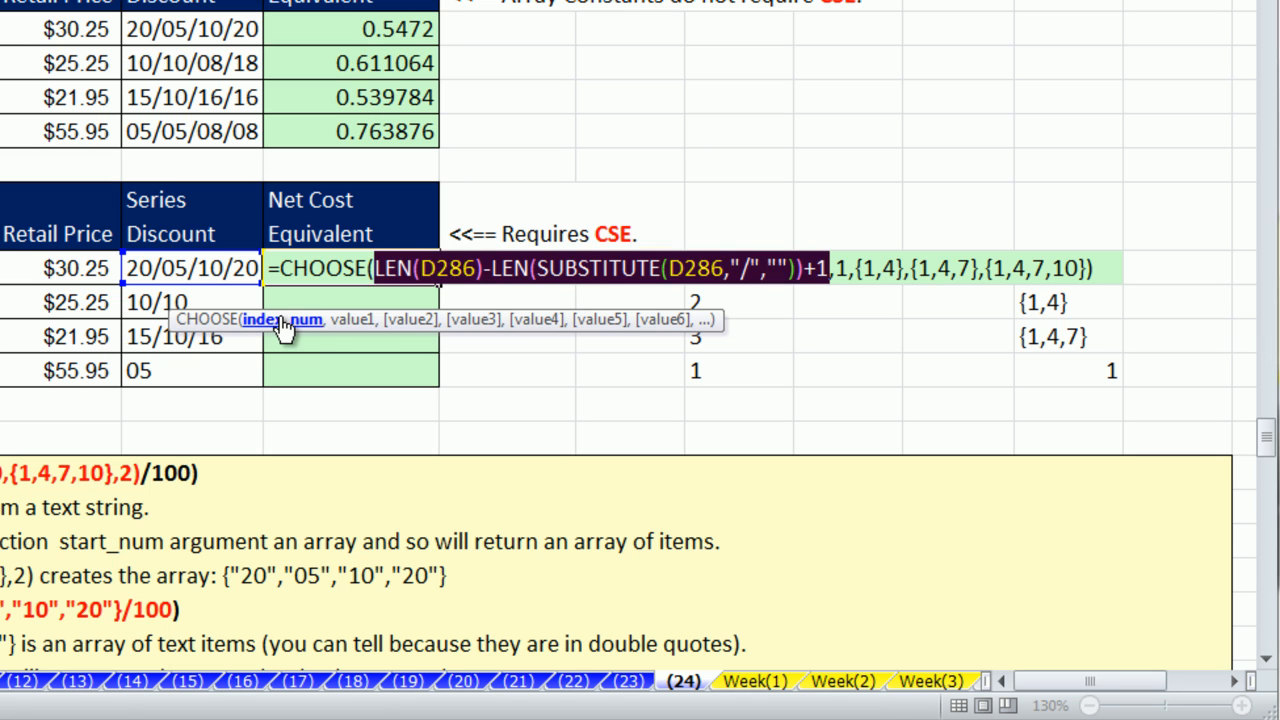
{"action": "left_click", "coordinate": [355, 320]}
{"action": "left_click", "coordinate": [415, 322]}
{"action": "left_click", "coordinate": [472, 320]}
{"action": "left_click", "coordinate": [533, 320]}
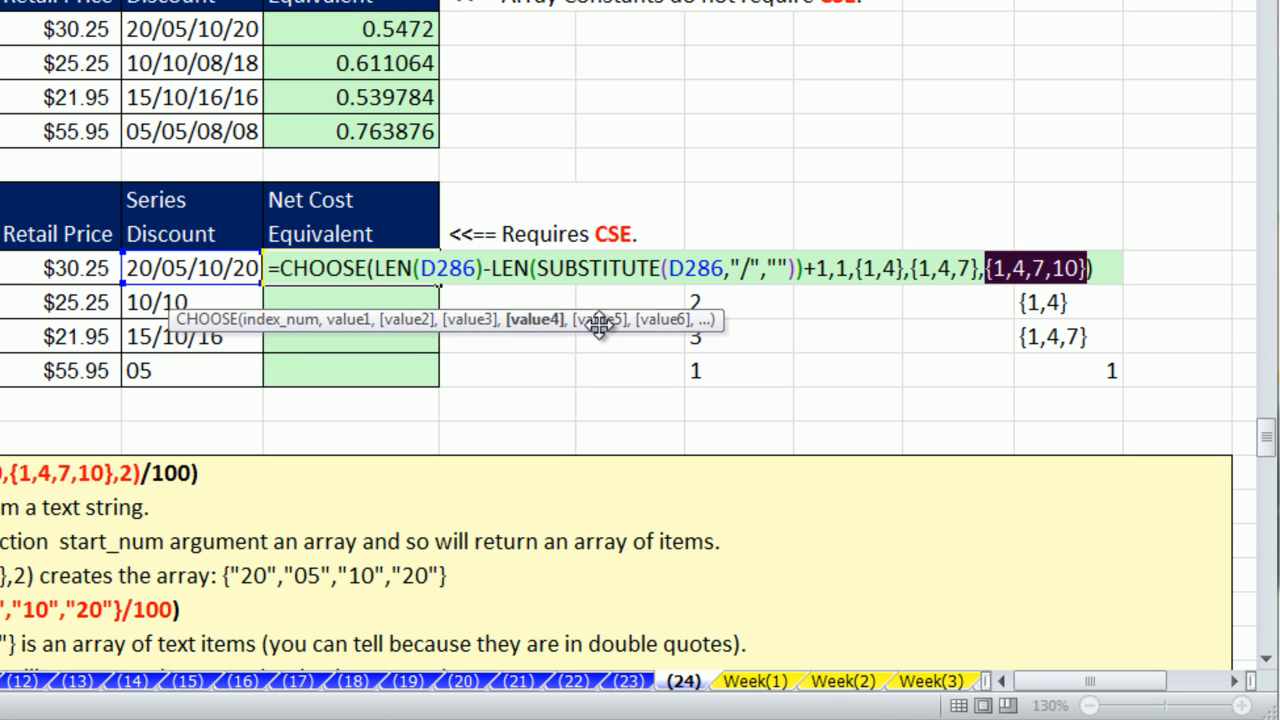
Enter the CHOOSE formula in E286 and fill it down through E289.
{"action": "key", "text": "Escape"}
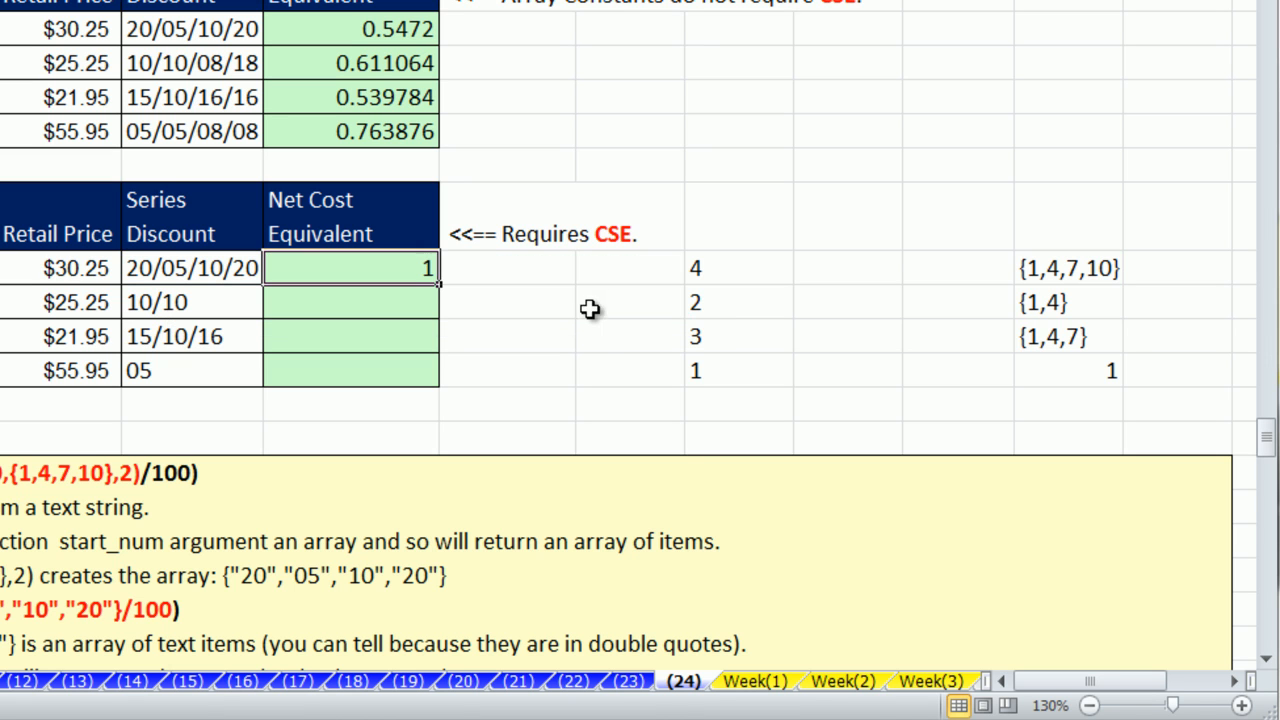
{"action": "left_click_drag", "start_coordinate": [442, 290], "coordinate": [443, 390]}
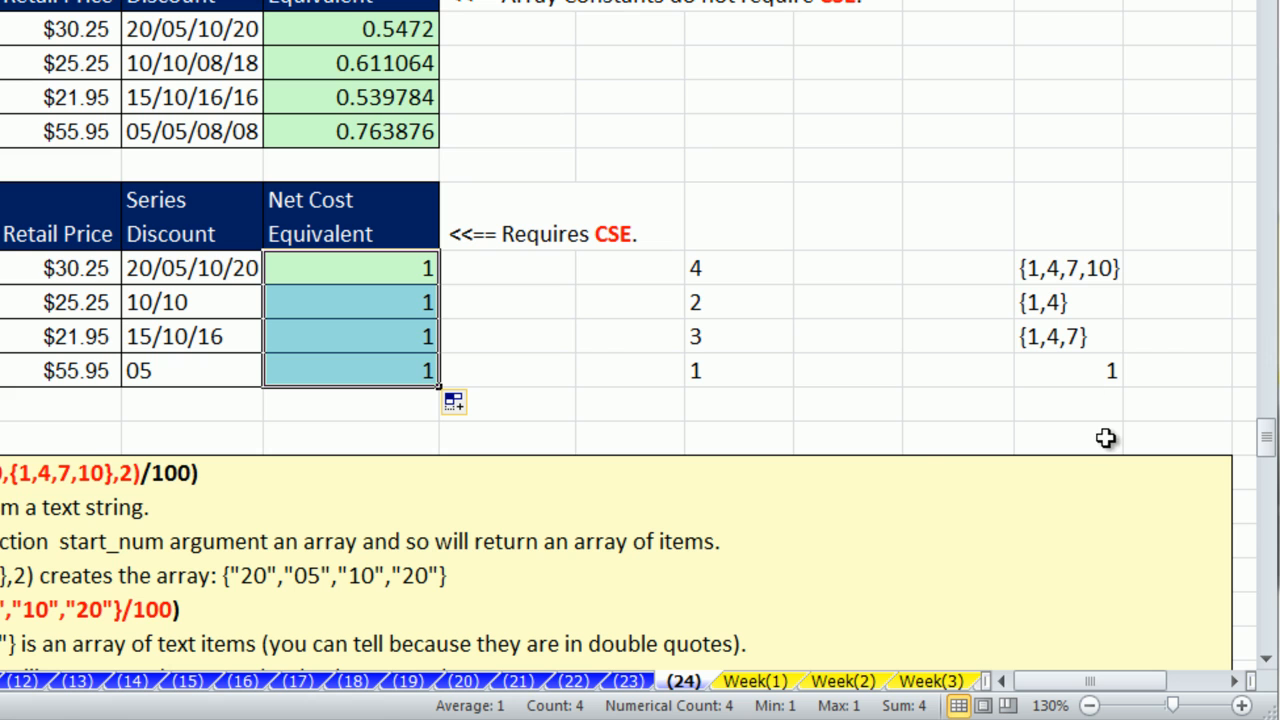
Evaluate the CHOOSE formulas in E287 and E288 in place to check their arrays, leaving both formulas unchanged.
{"action": "double_click", "coordinate": [339, 312]}
{"action": "left_click_drag", "start_coordinate": [281, 302], "coordinate": [1186, 340]}
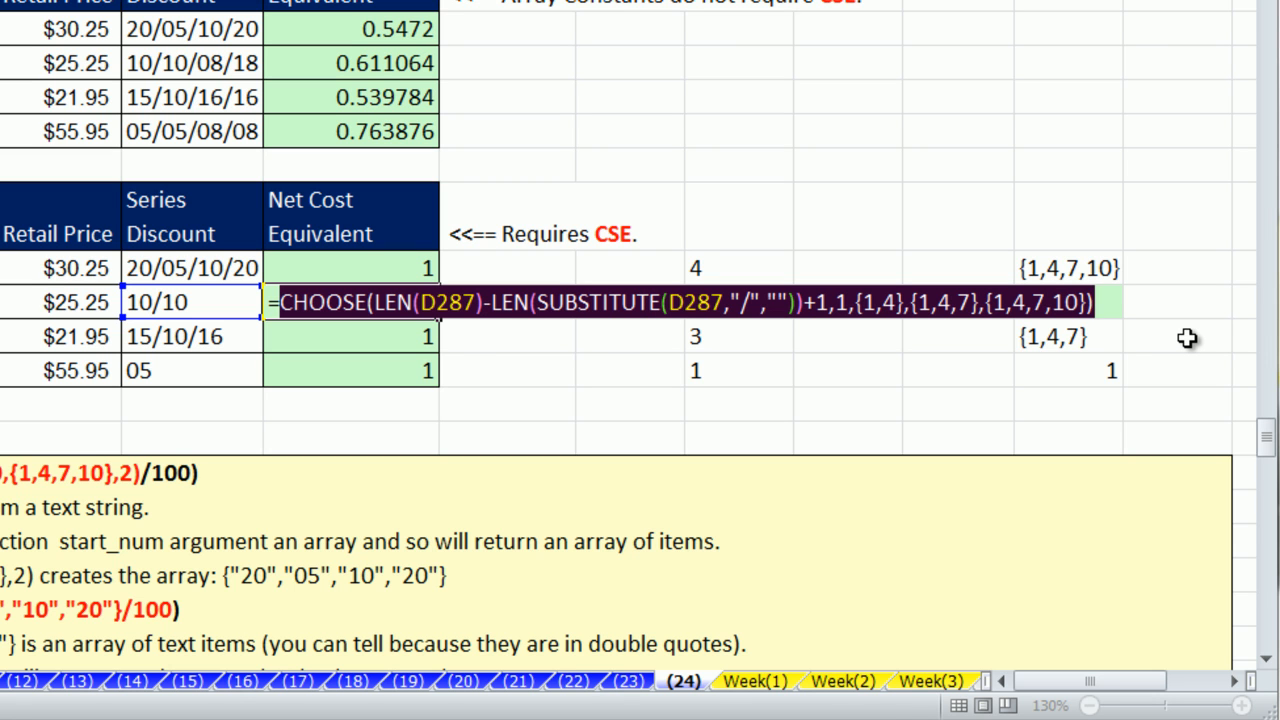
{"action": "key", "text": "F9"}
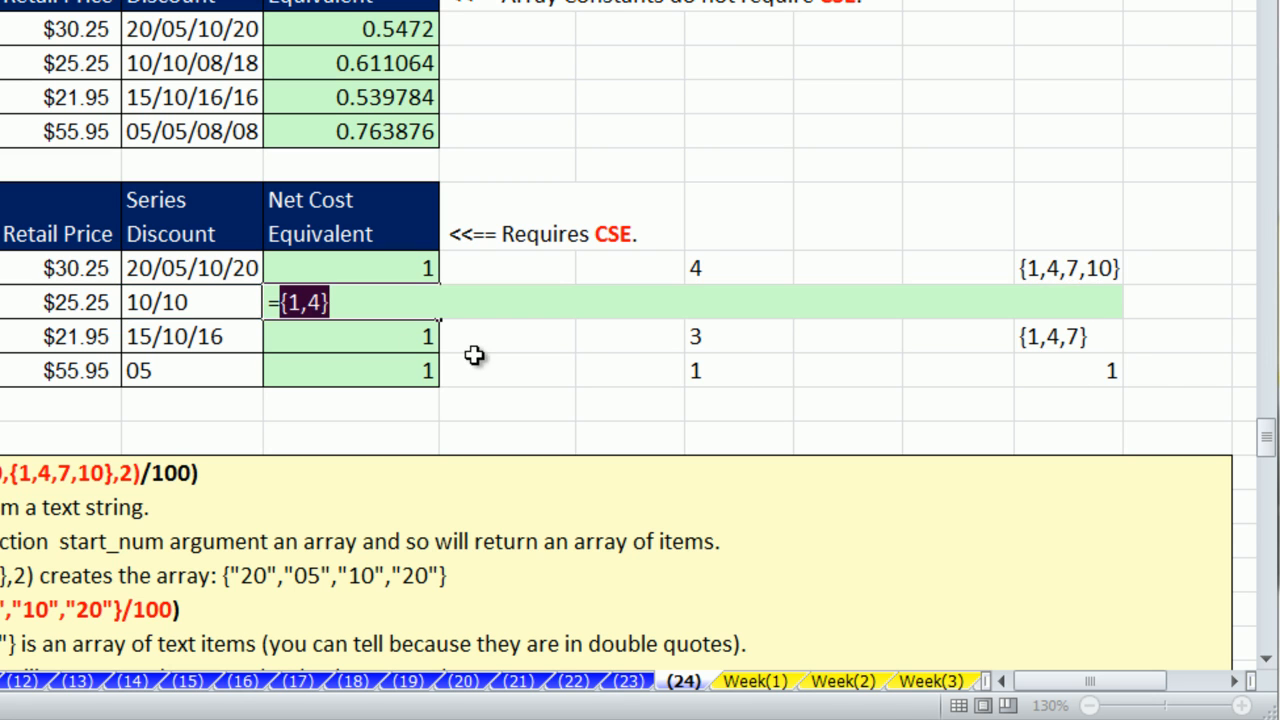
{"action": "key", "text": "Escape"}
{"action": "double_click", "coordinate": [342, 336]}
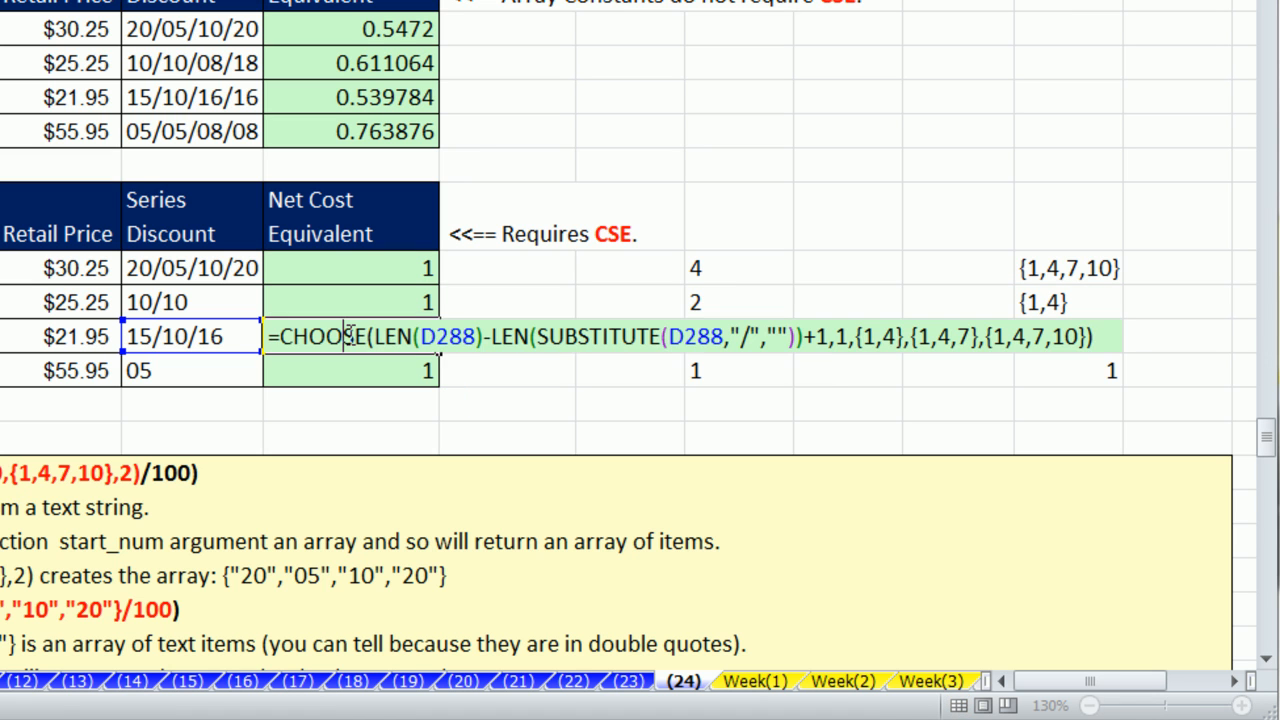
{"action": "left_click_drag", "start_coordinate": [280, 337], "coordinate": [1095, 355]}
{"action": "key", "text": "F9"}
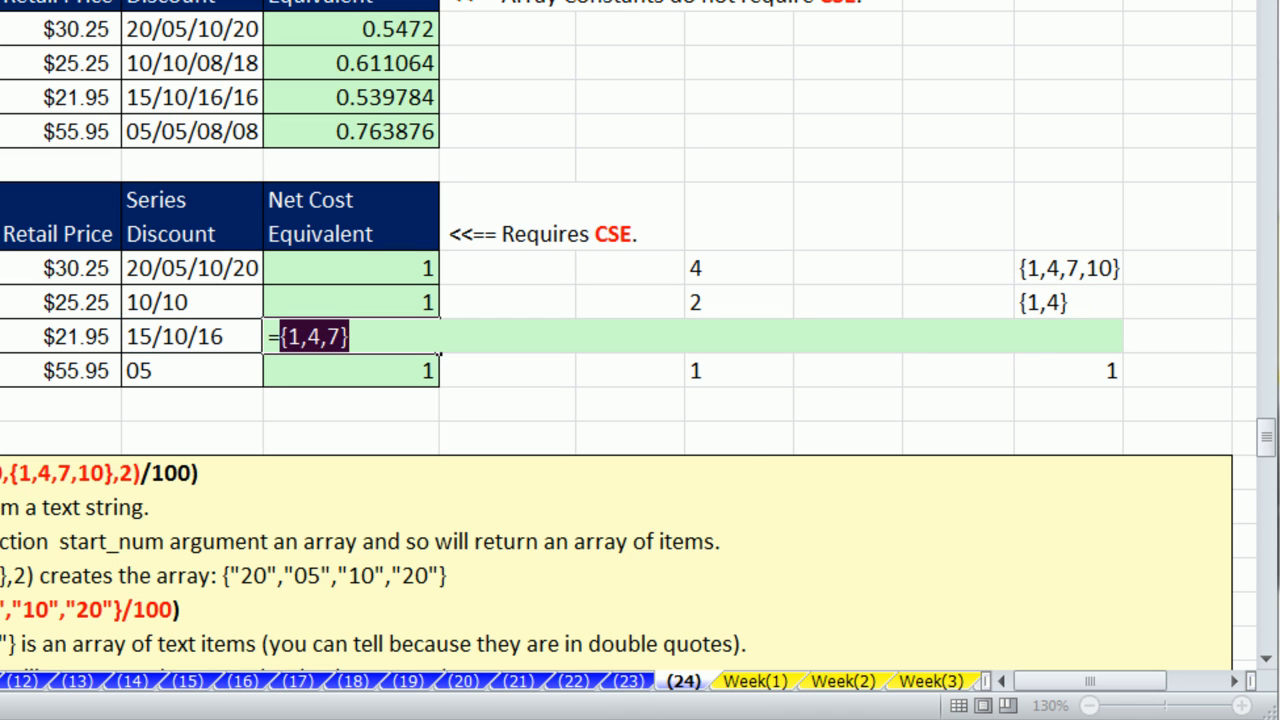
{"action": "key", "text": "Escape"}
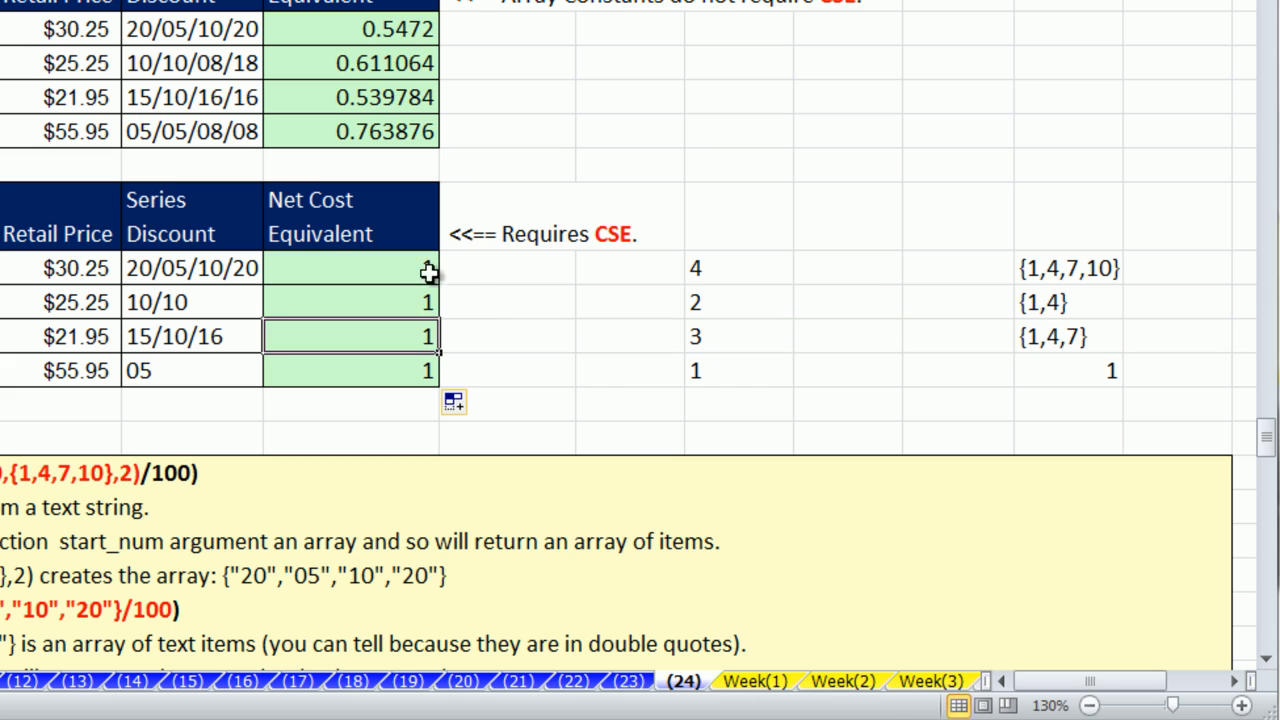
Wrap the CHOOSE expression in E286 in a MID function with D286 as the text and CHOOSE as start_num.
{"action": "double_click", "coordinate": [397, 268]}
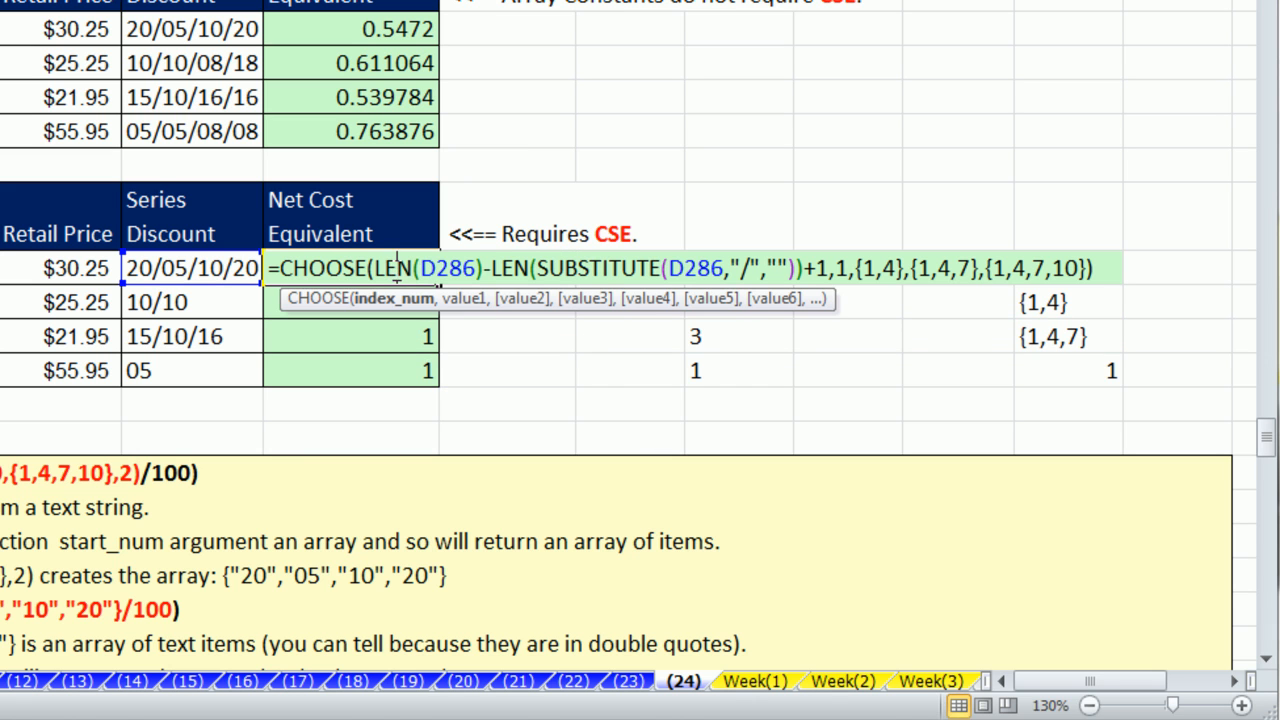
{"action": "left_click", "coordinate": [281, 267]}
{"action": "type", "text": "MID("}
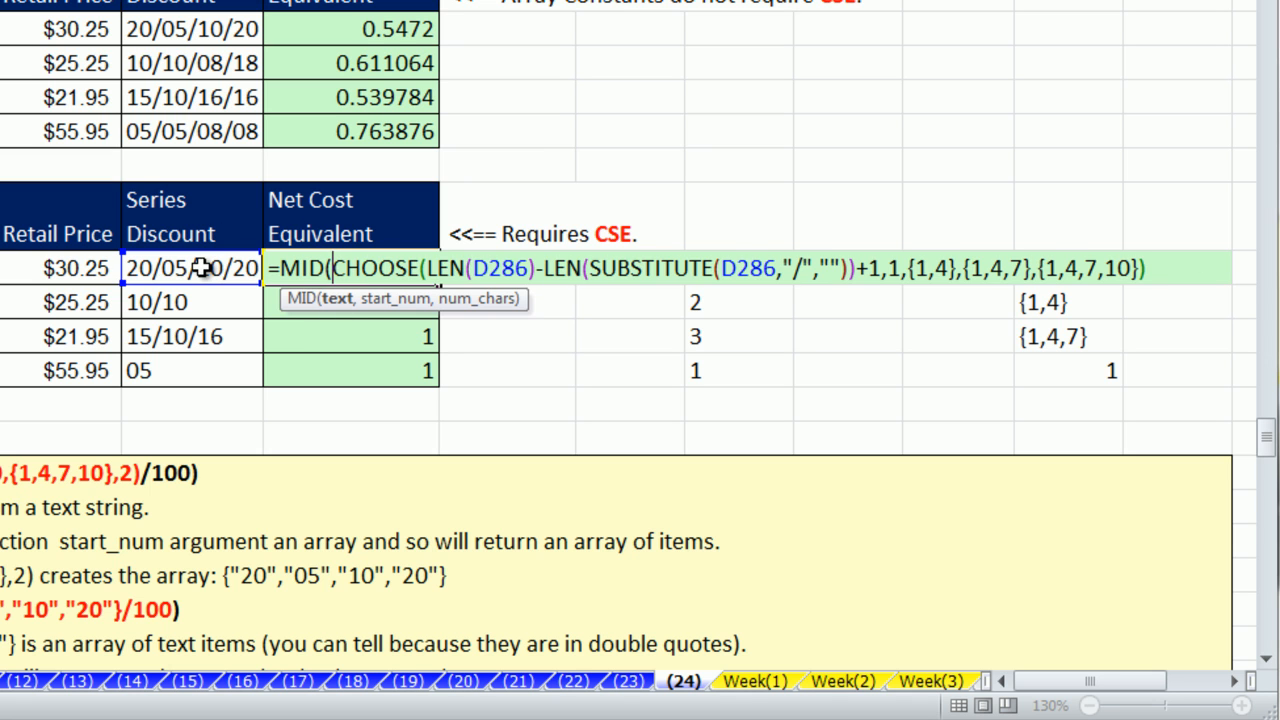
{"action": "left_click", "coordinate": [200, 268]}
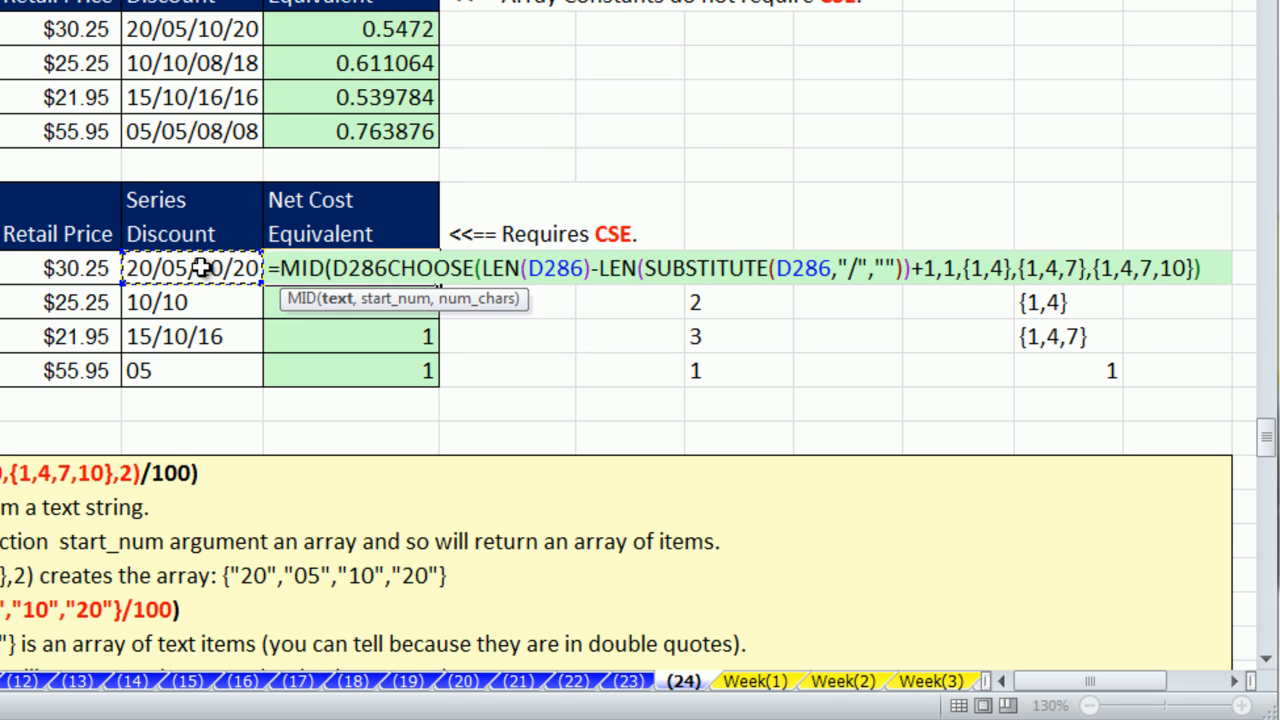
{"action": "type", "text": ","}
Evaluate MID's start_num argument in E286 in place and restore the CHOOSE expression.
{"action": "left_click", "coordinate": [388, 300]}
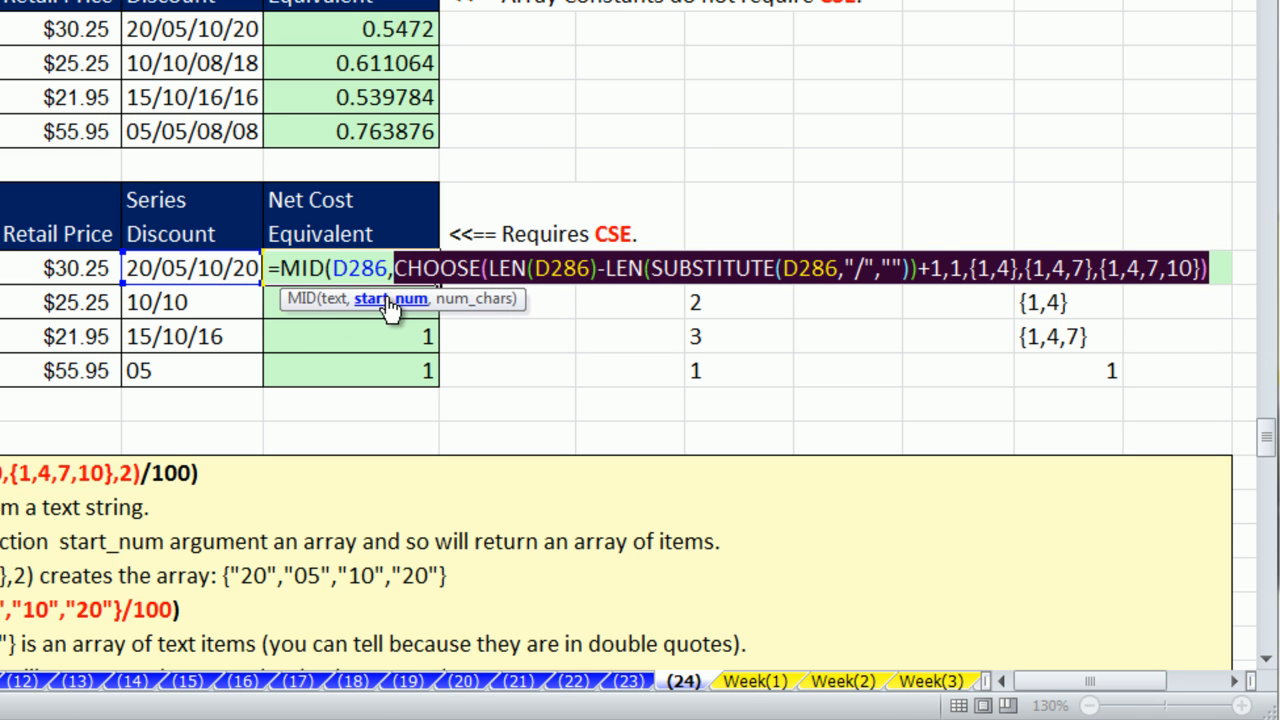
{"action": "key", "text": "F9"}
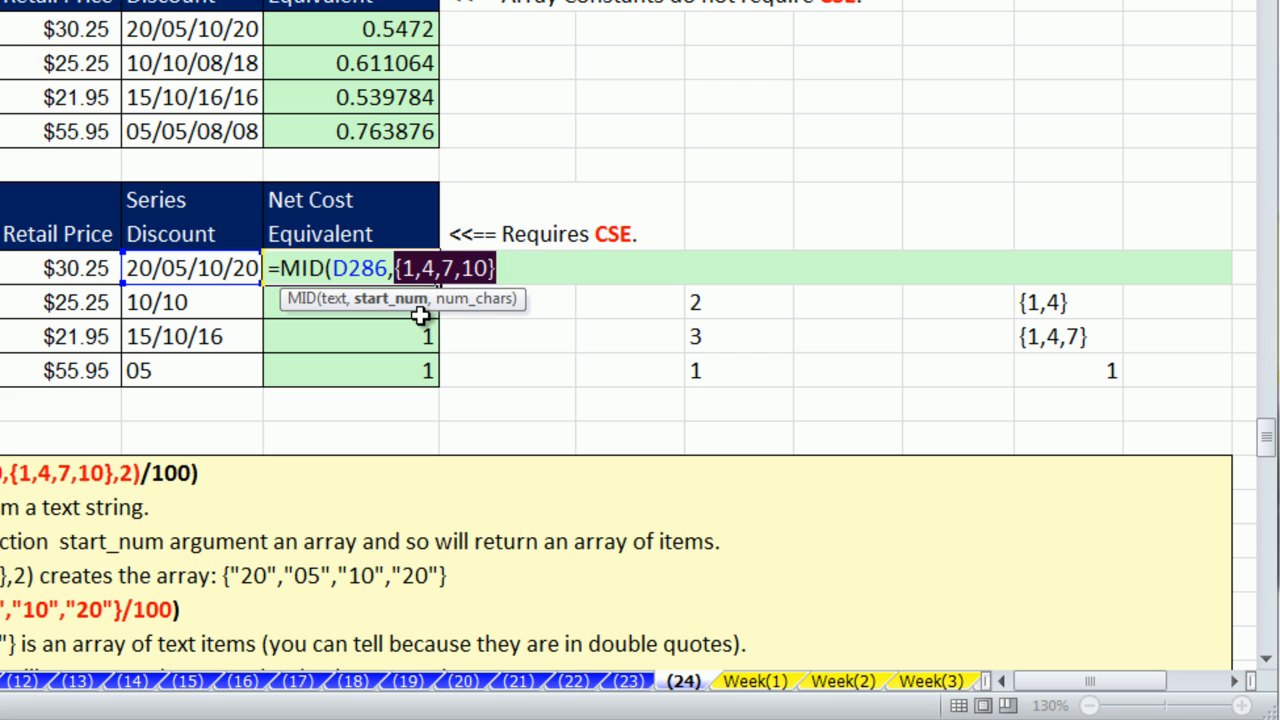
{"action": "key", "text": "ctrl+z"}
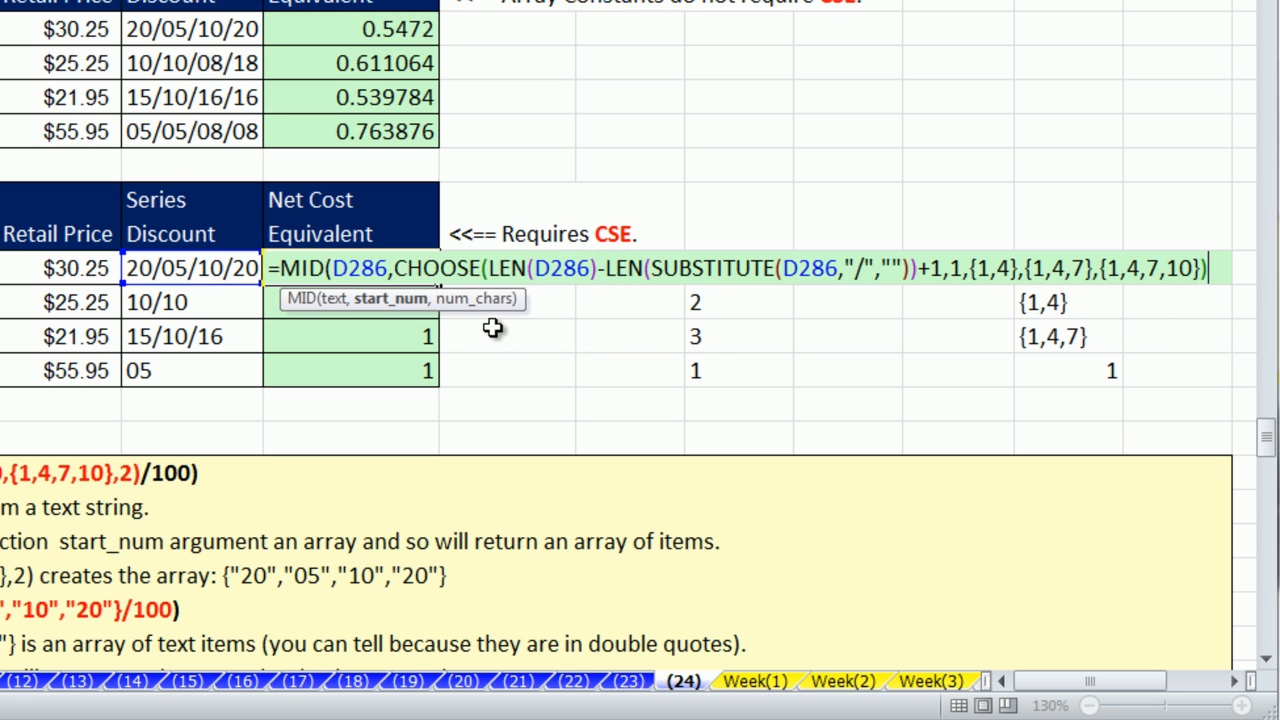
Complete the MID function in E286 with num_chars 2, enter it as an array formula and fill it down through E289.
{"action": "type", "text": ","}
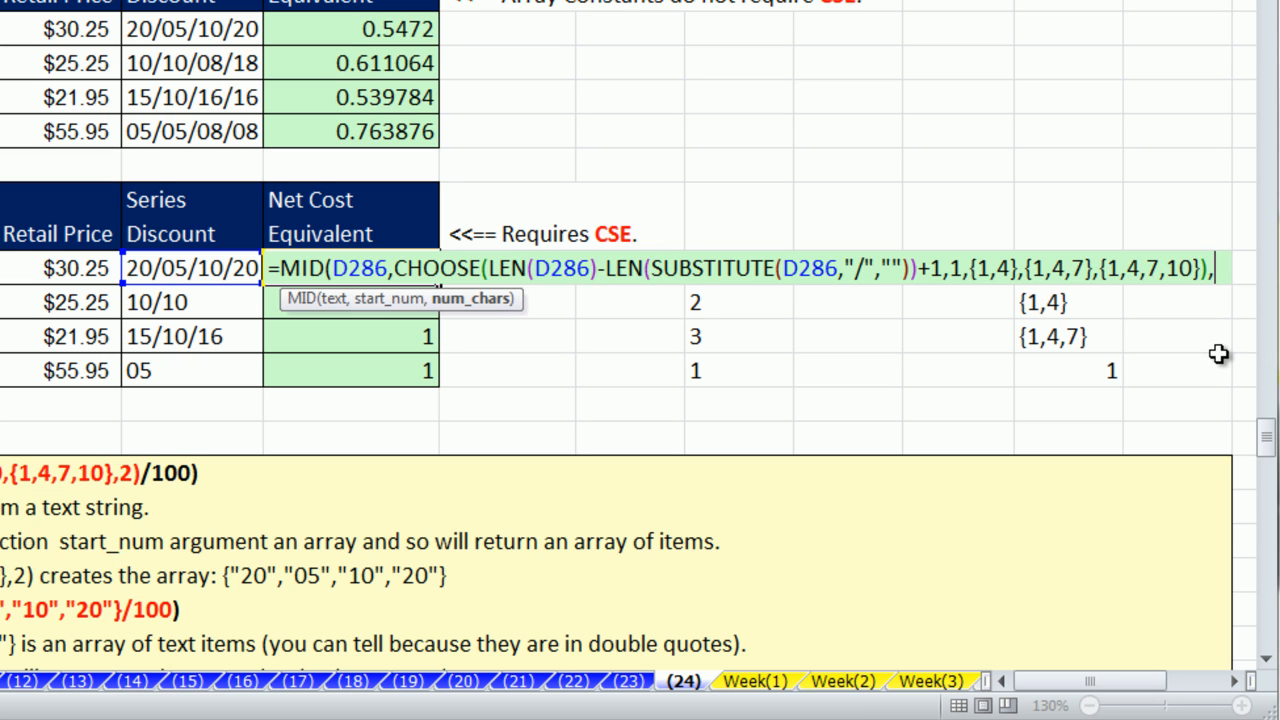
{"action": "type", "text": "2)"}
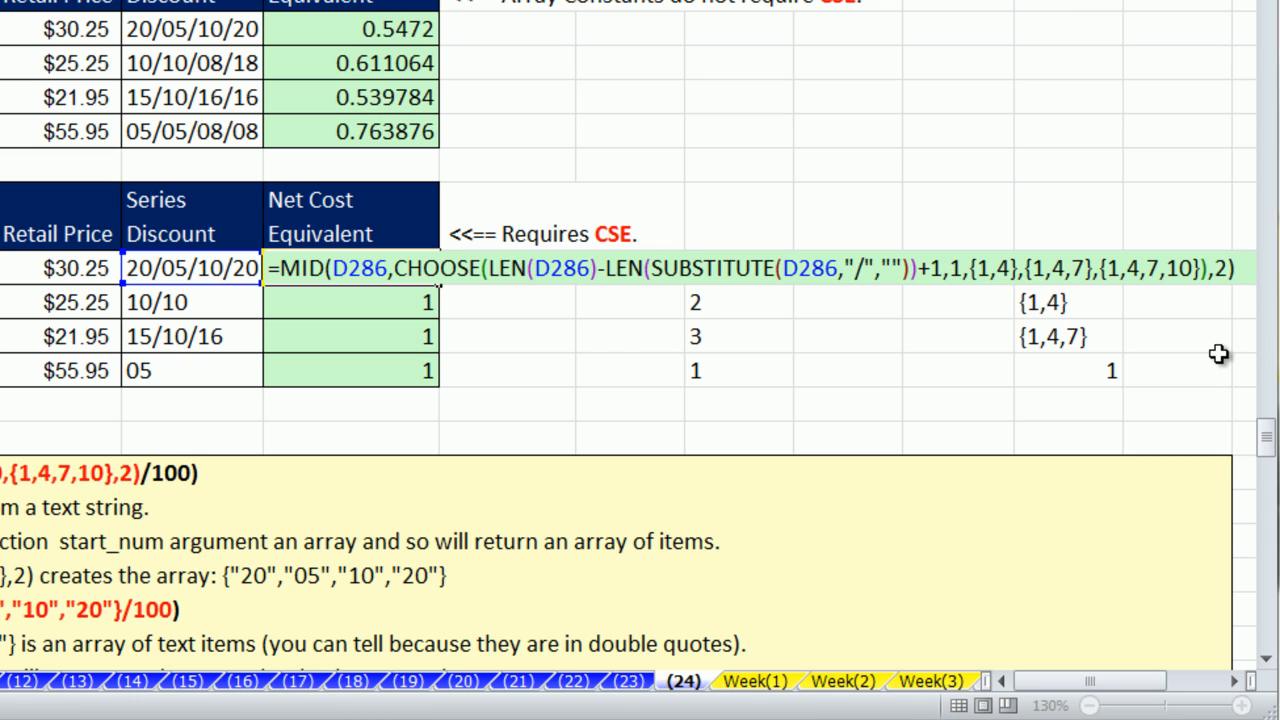
{"action": "key", "text": "ctrl+shift+Return"}
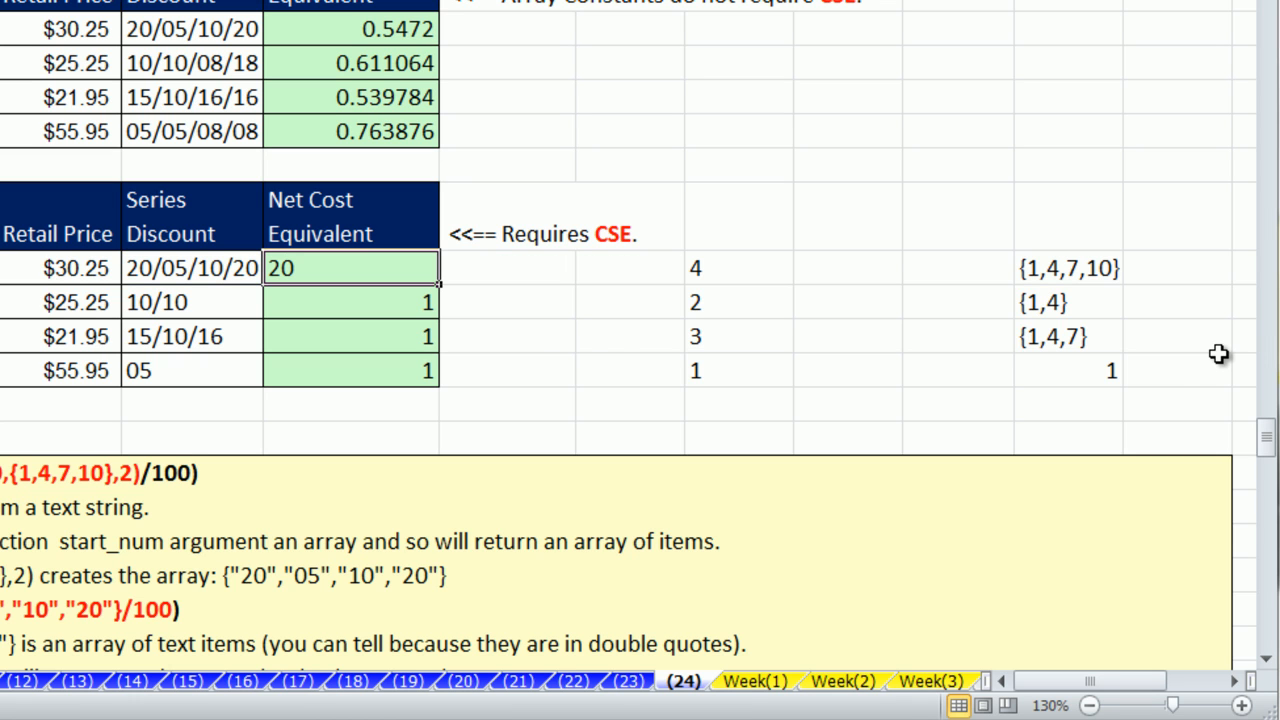
{"action": "double_click", "coordinate": [444, 284]}
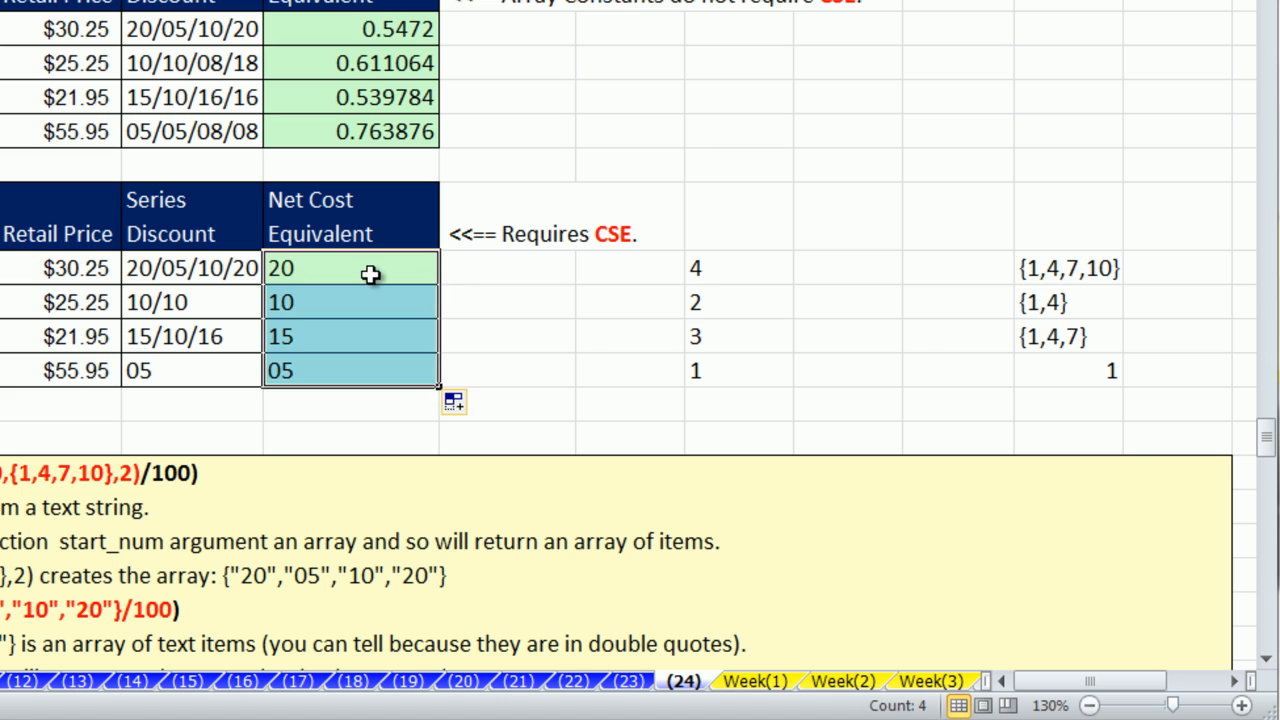
Evaluate the whole MID expression in E286 in place and restore the formula.
{"action": "double_click", "coordinate": [372, 276]}
{"action": "left_click_drag", "start_coordinate": [268, 269], "coordinate": [268, 284]}
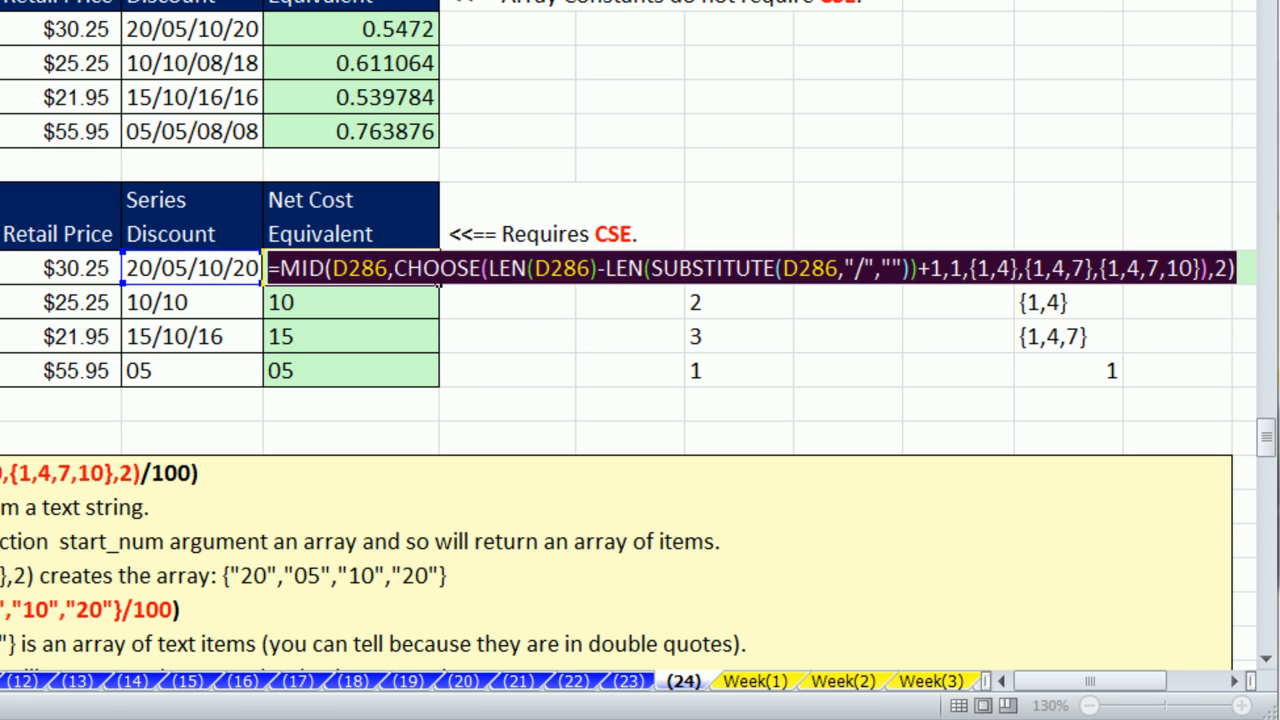
{"action": "key", "text": "F9"}
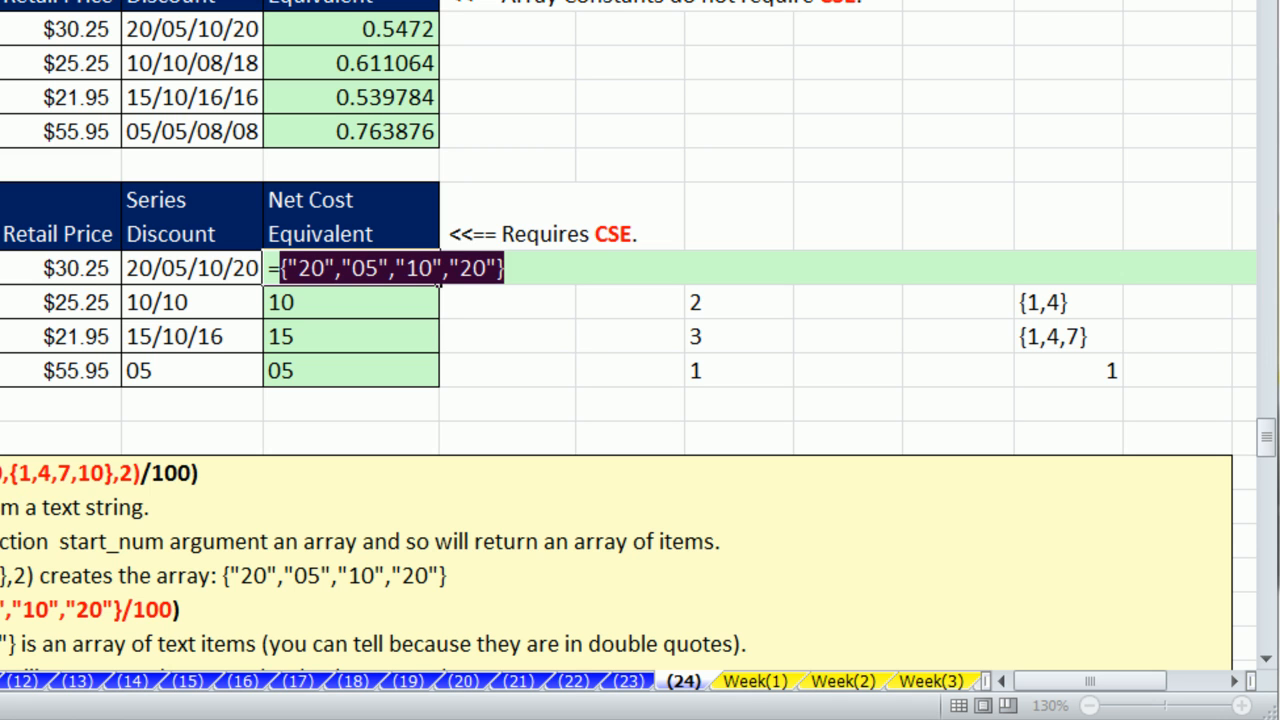
{"action": "key", "text": "ctrl+z"}
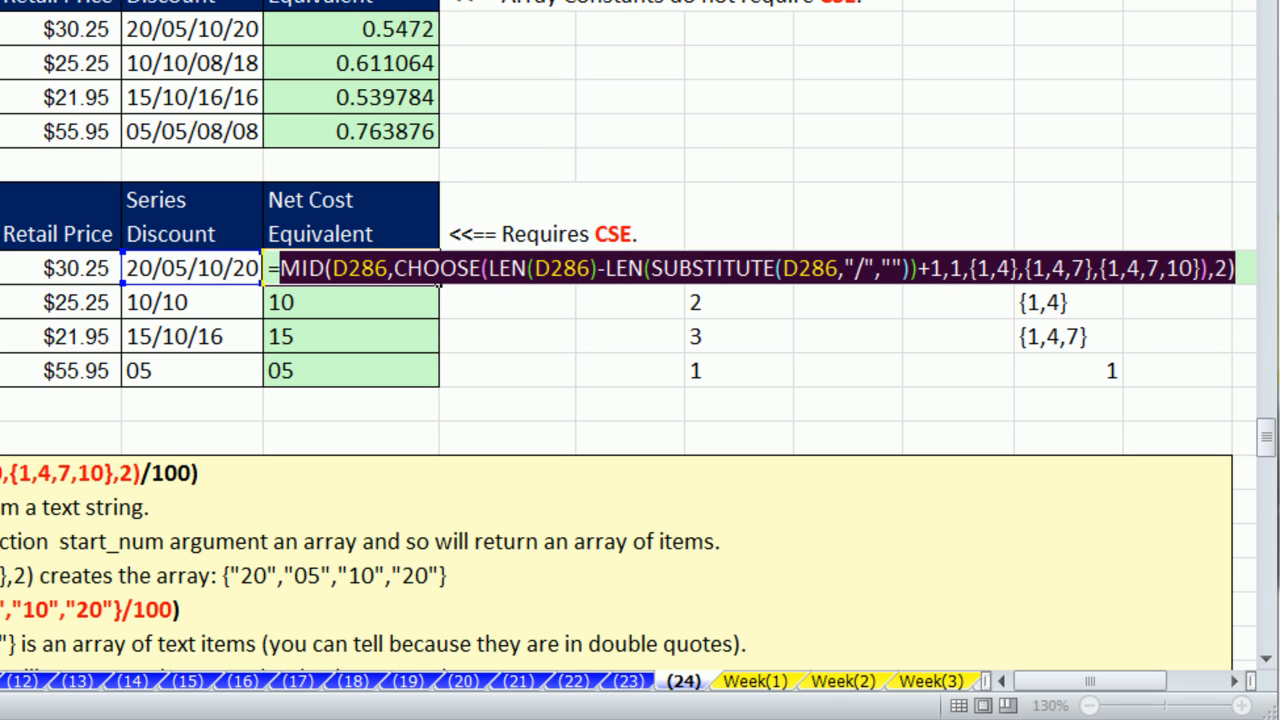
Divide the MID result in E286 by 100 and subtract that quotient from 1.
{"action": "left_click", "coordinate": [1249, 267]}
{"action": "type", "text": "/100"}
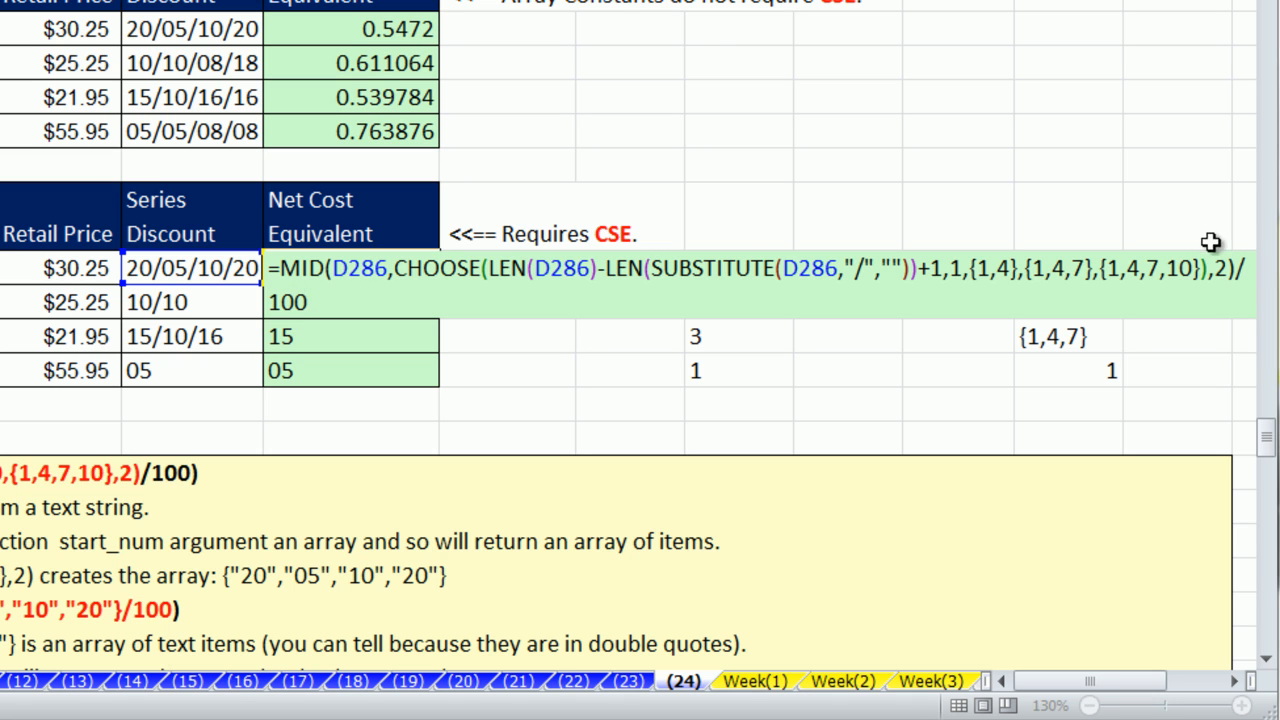
{"action": "left_click", "coordinate": [281, 269]}
{"action": "type", "text": "1-"}
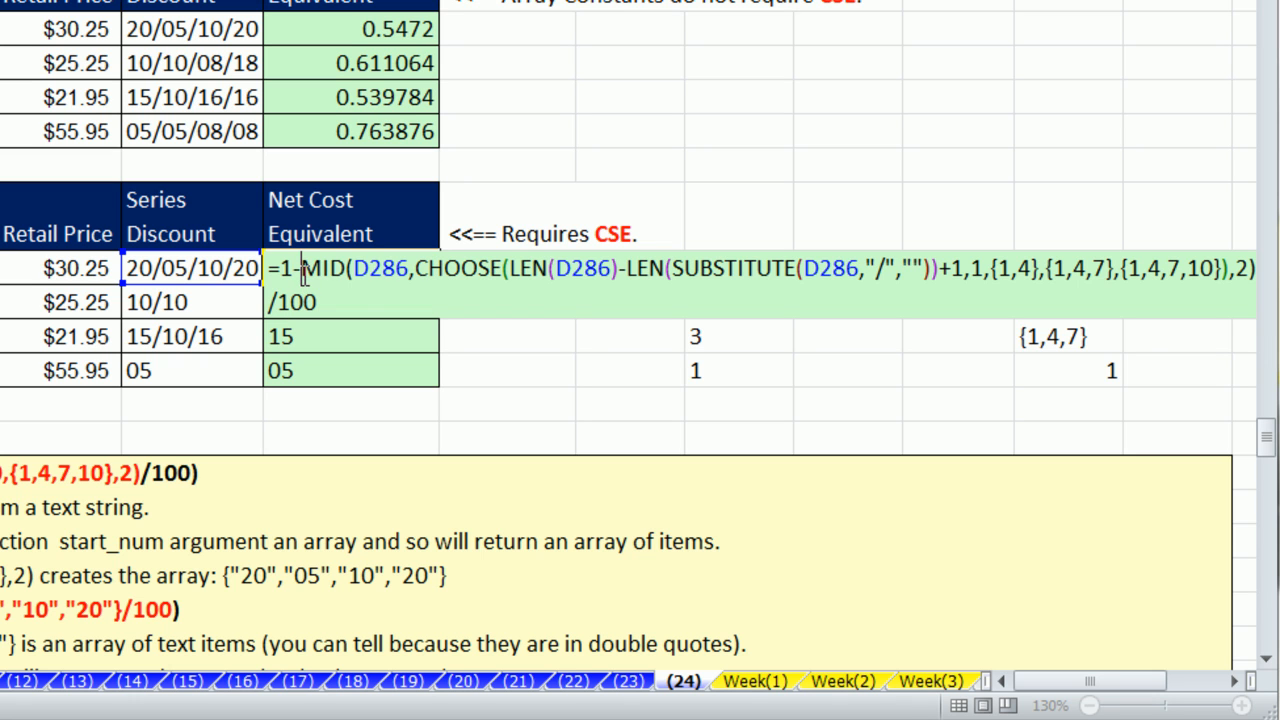
{"action": "left_click_drag", "start_coordinate": [302, 268], "coordinate": [377, 337]}
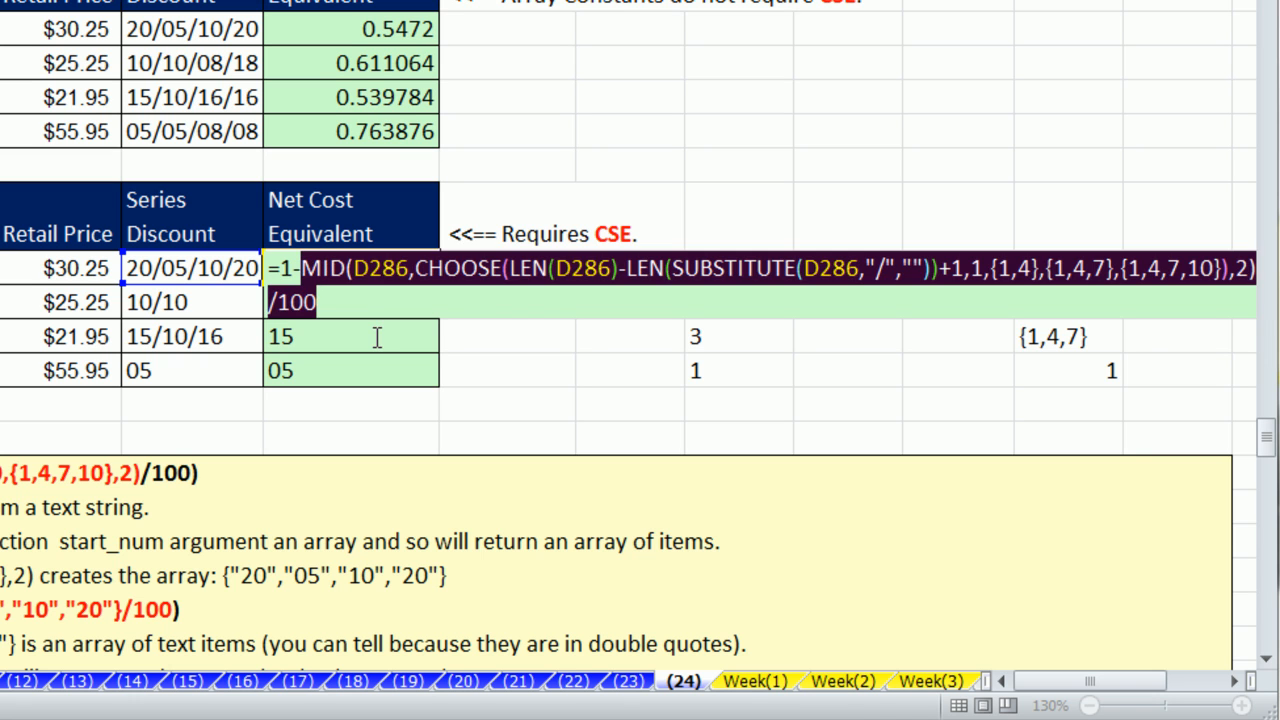
Wrap the E286 expression in PRODUCT, enter it as an array formula and fill it down through E289.
{"action": "left_click", "coordinate": [282, 268]}
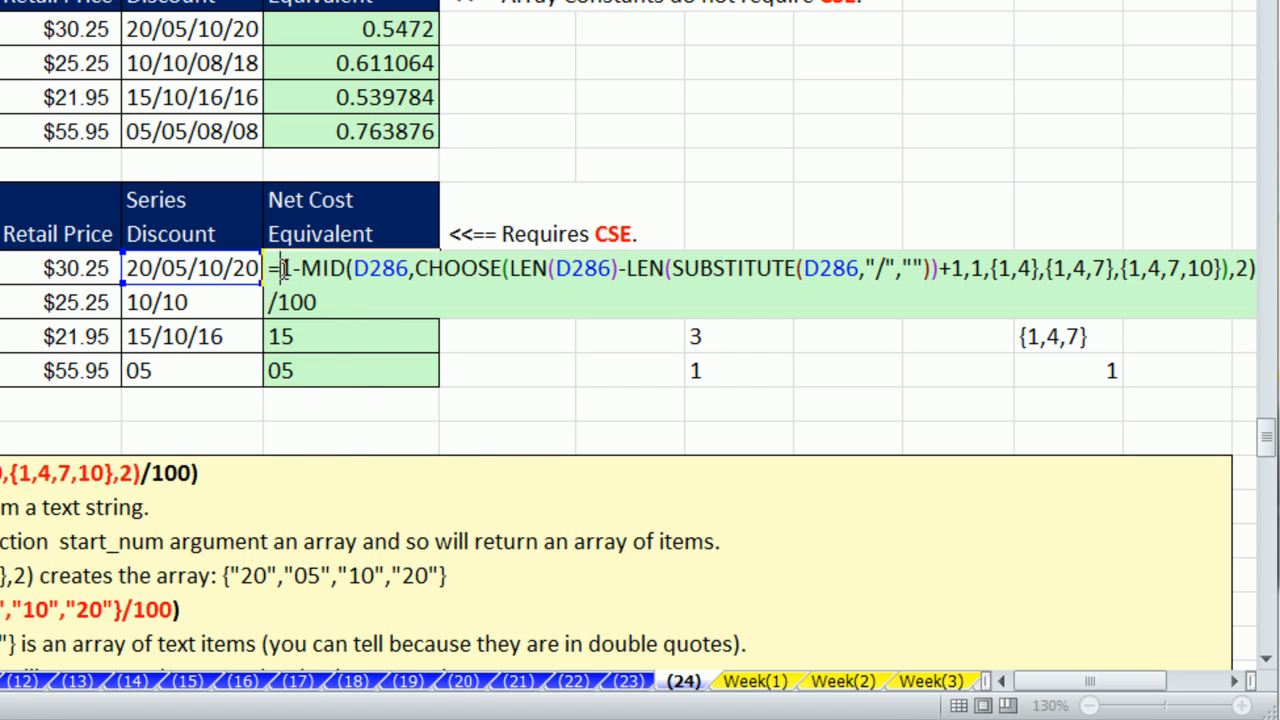
{"action": "type", "text": "pro"}
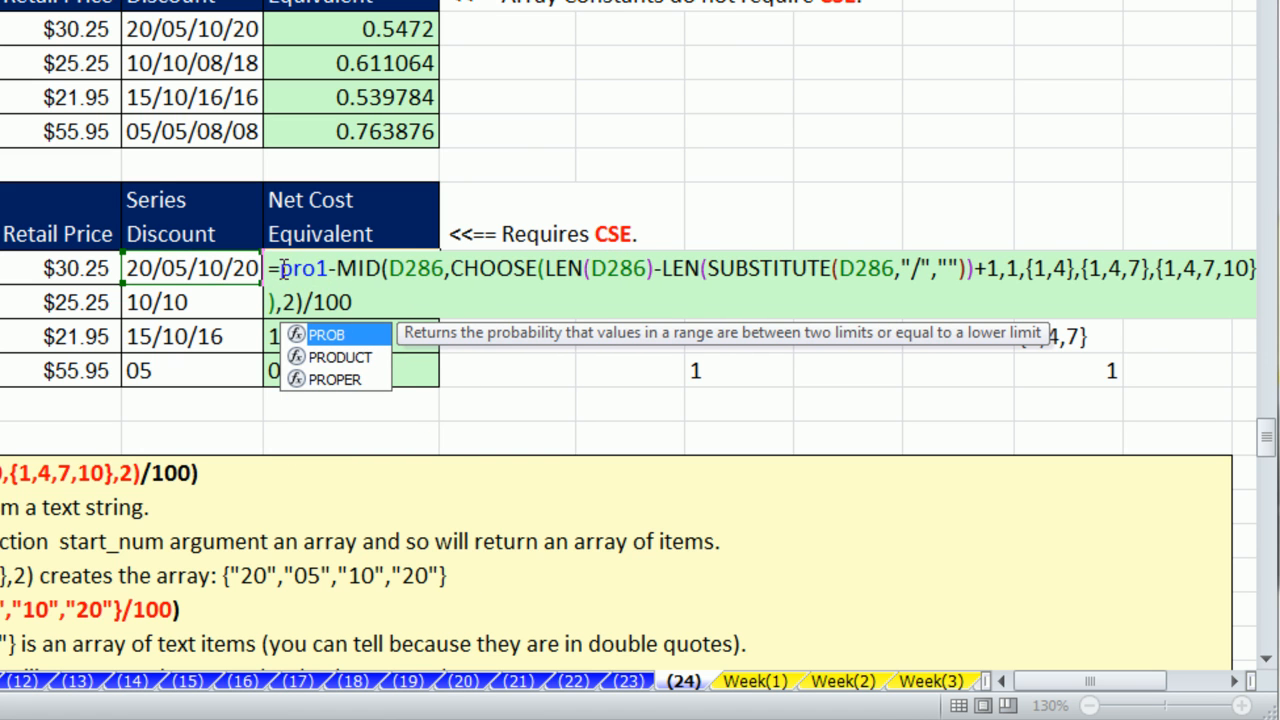
{"action": "key", "text": "Down"}
{"action": "key", "text": "Tab"}
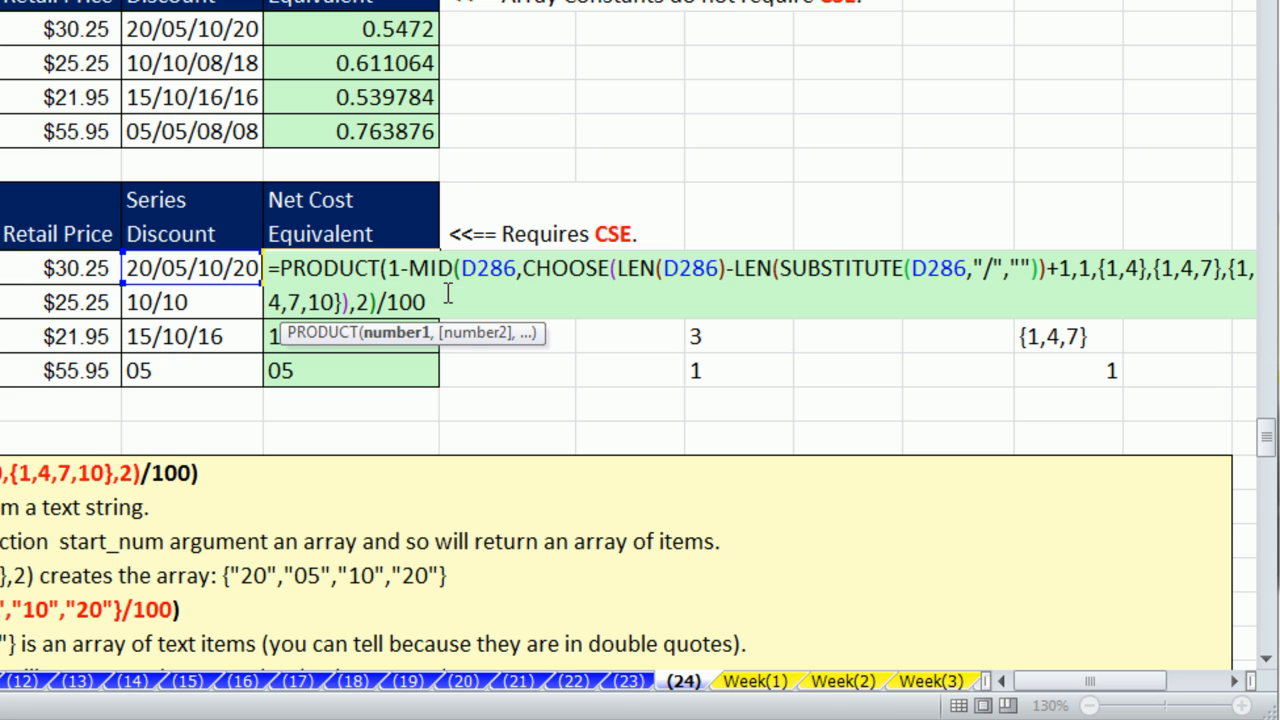
{"action": "type", "text": ")"}
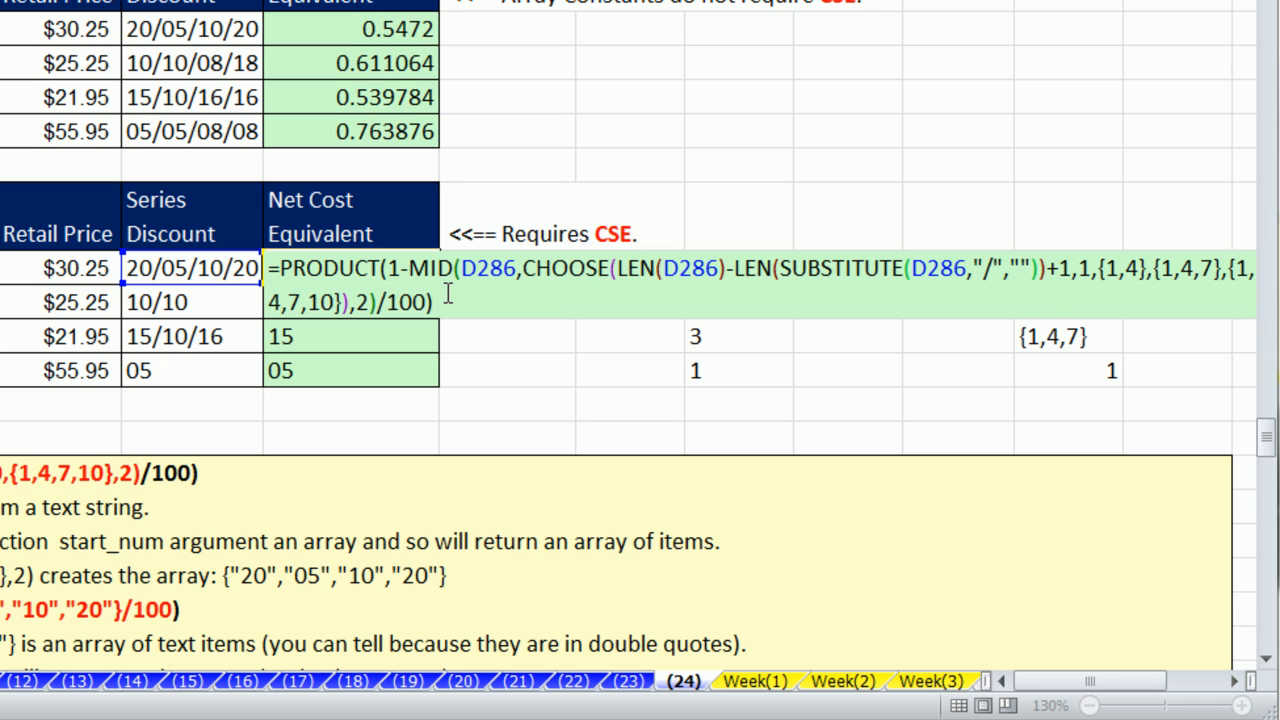
{"action": "key", "text": "ctrl+shift+Return"}
{"action": "double_click", "coordinate": [436, 284]}
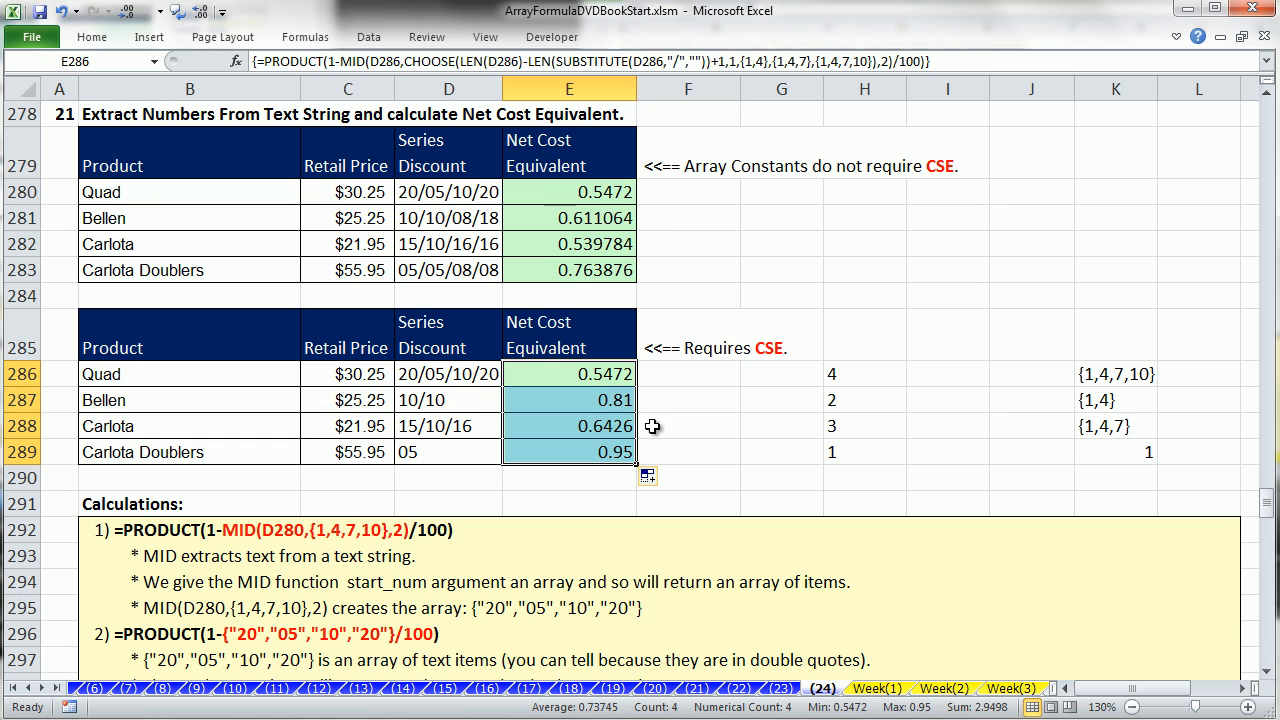
{"action": "left_click", "coordinate": [614, 386]}
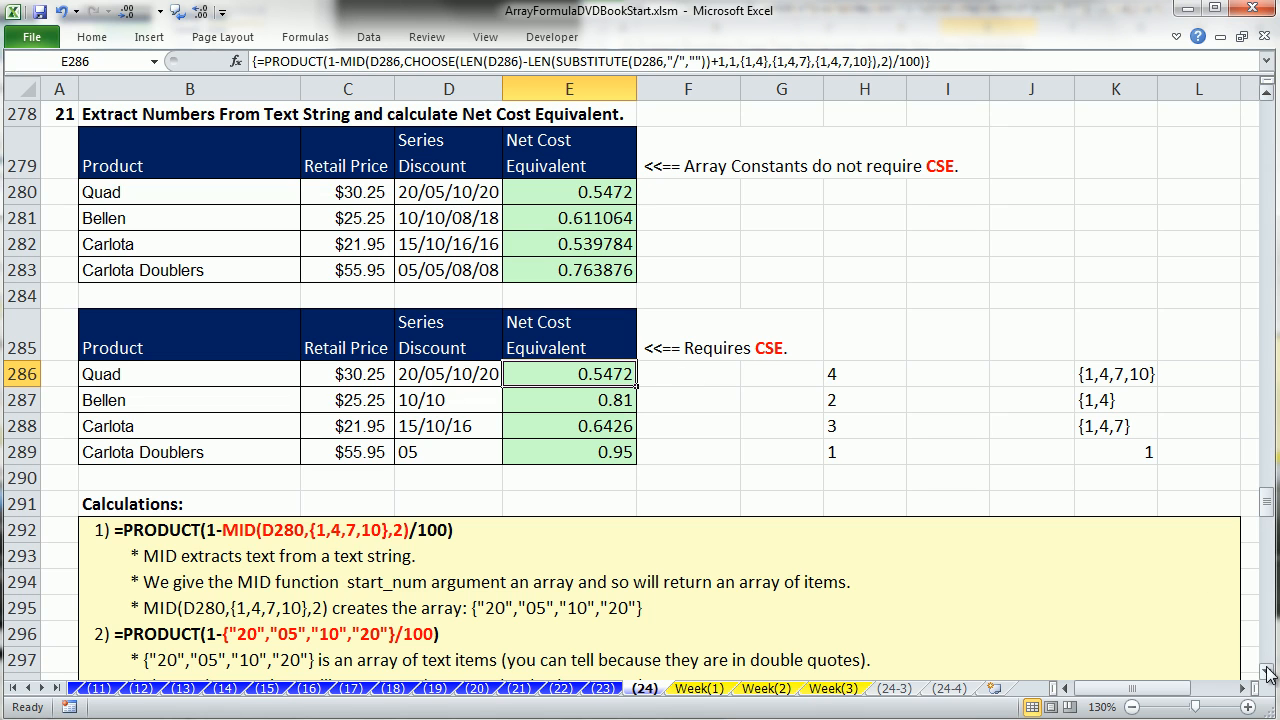
Go to the Max number in succession problem and highlight both runs of 43 in the Numbers column.
{"action": "left_click_drag", "start_coordinate": [1266, 680], "coordinate": [1266, 680]}
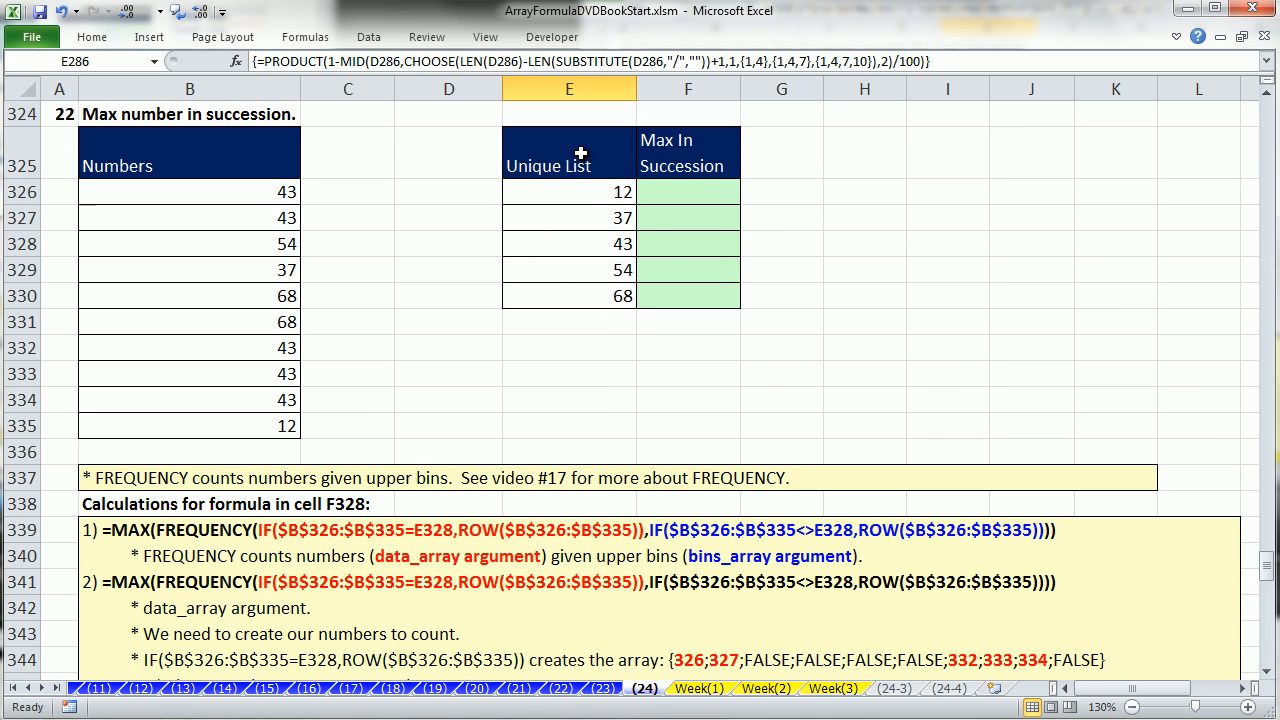
{"action": "left_click", "coordinate": [665, 245]}
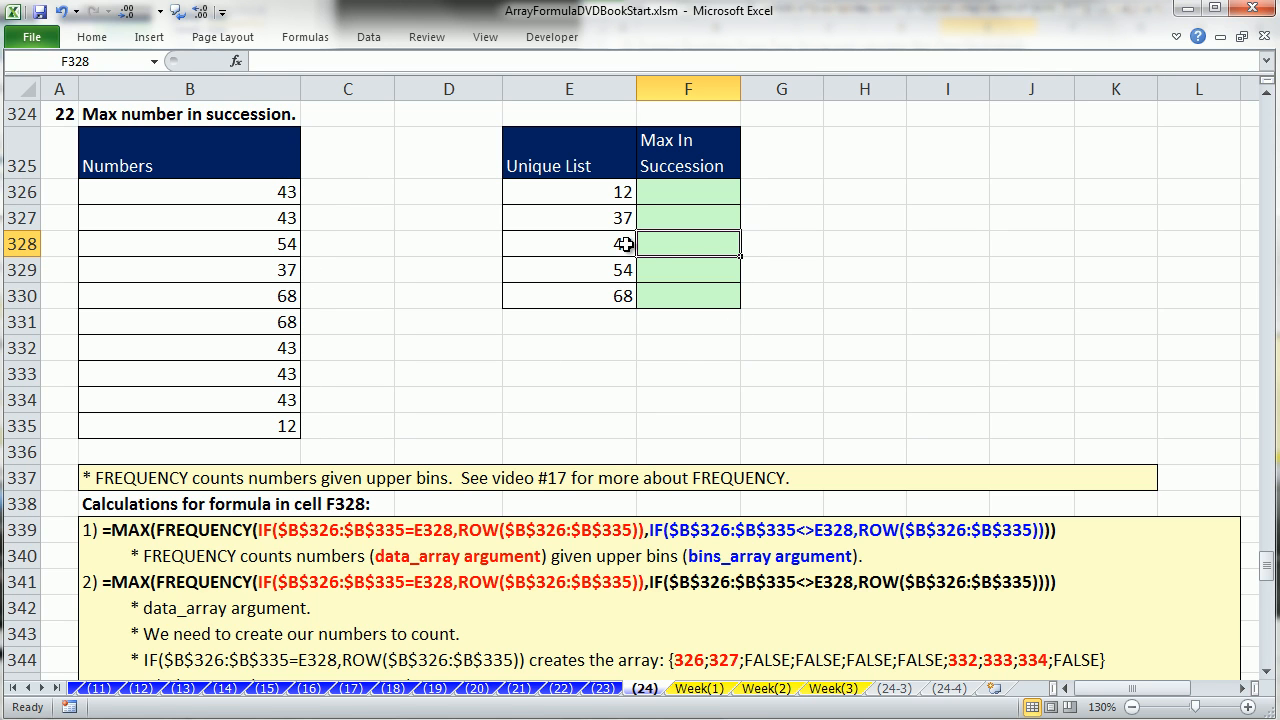
{"action": "left_click_drag", "start_coordinate": [273, 189], "coordinate": [274, 214]}
{"action": "left_click_drag", "start_coordinate": [266, 347], "coordinate": [263, 394]}
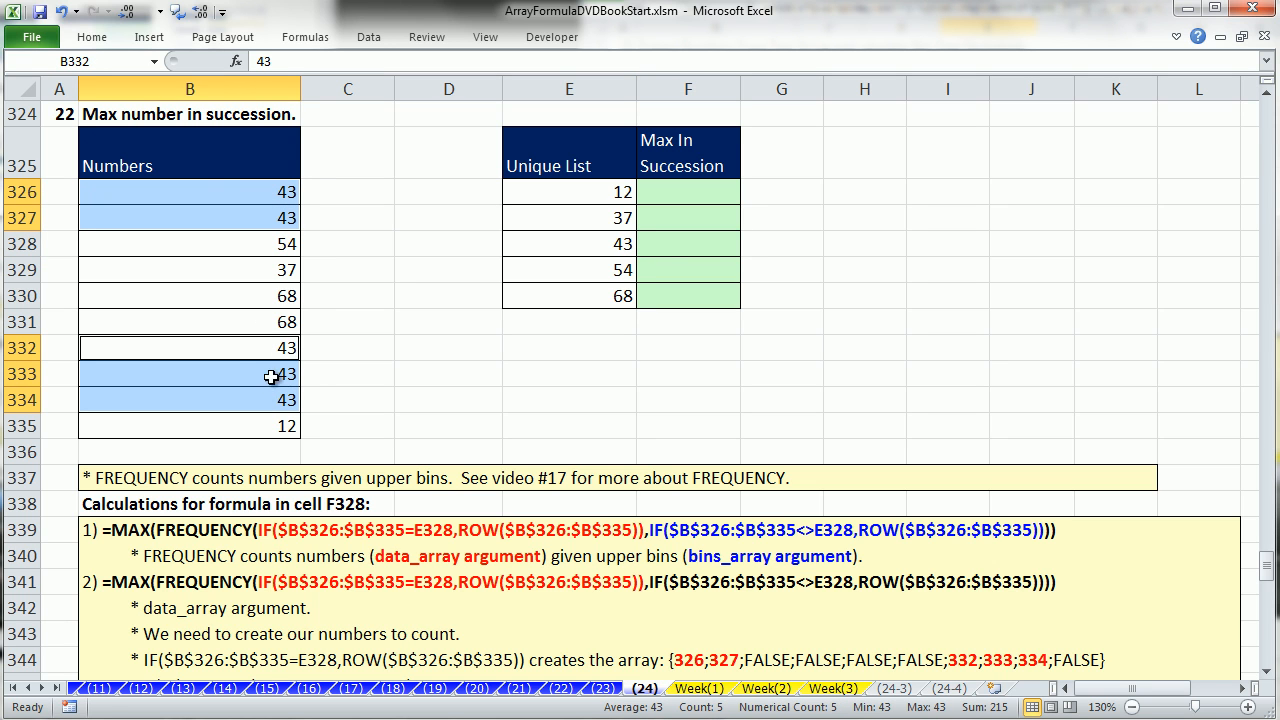
Build a FREQUENCY formula in F328 using B326:B335 as both data_array and bins_array.
{"action": "left_click", "coordinate": [673, 249]}
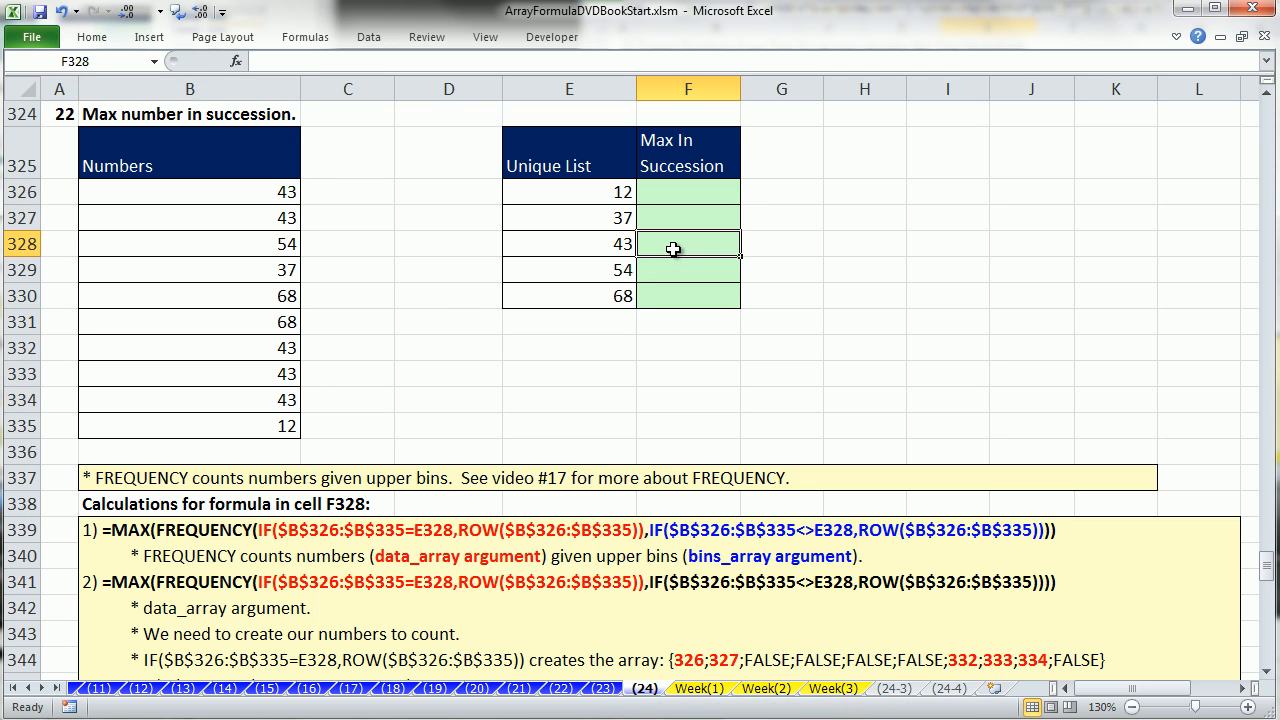
{"action": "type", "text": "=fre"}
{"action": "key", "text": "Tab"}
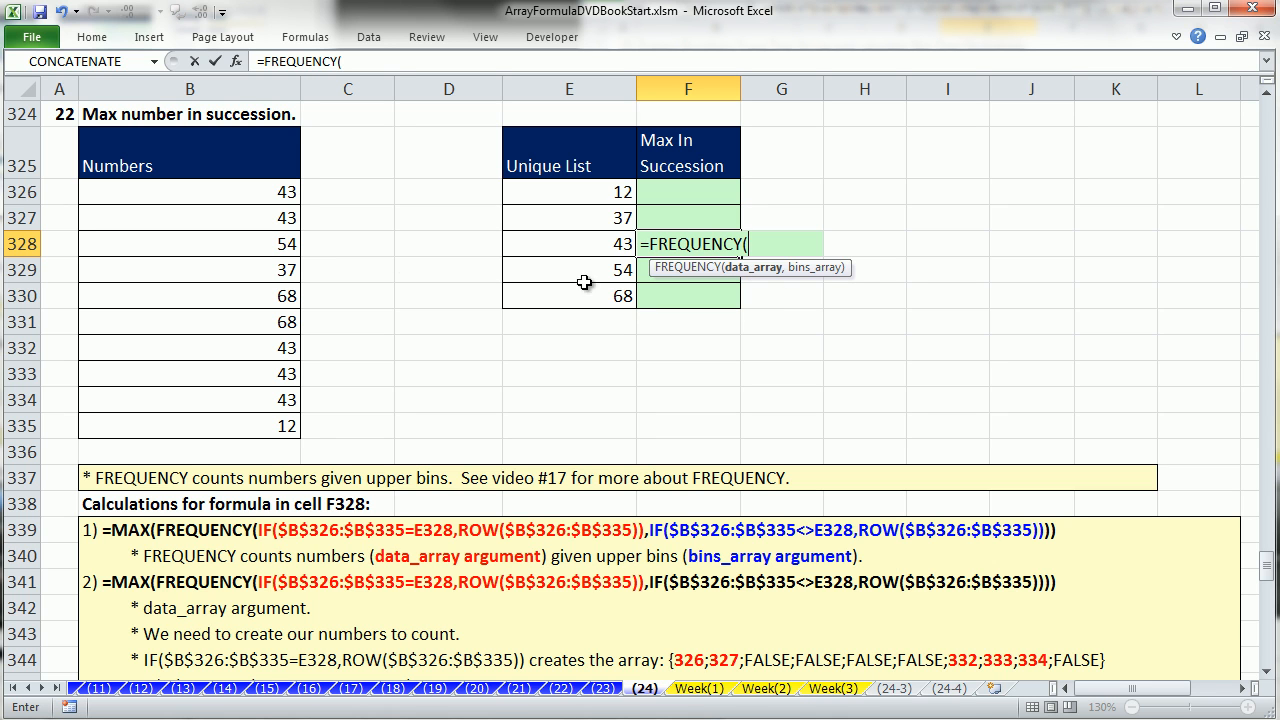
{"action": "left_click_drag", "start_coordinate": [267, 192], "coordinate": [265, 424]}
{"action": "type", "text": ","}
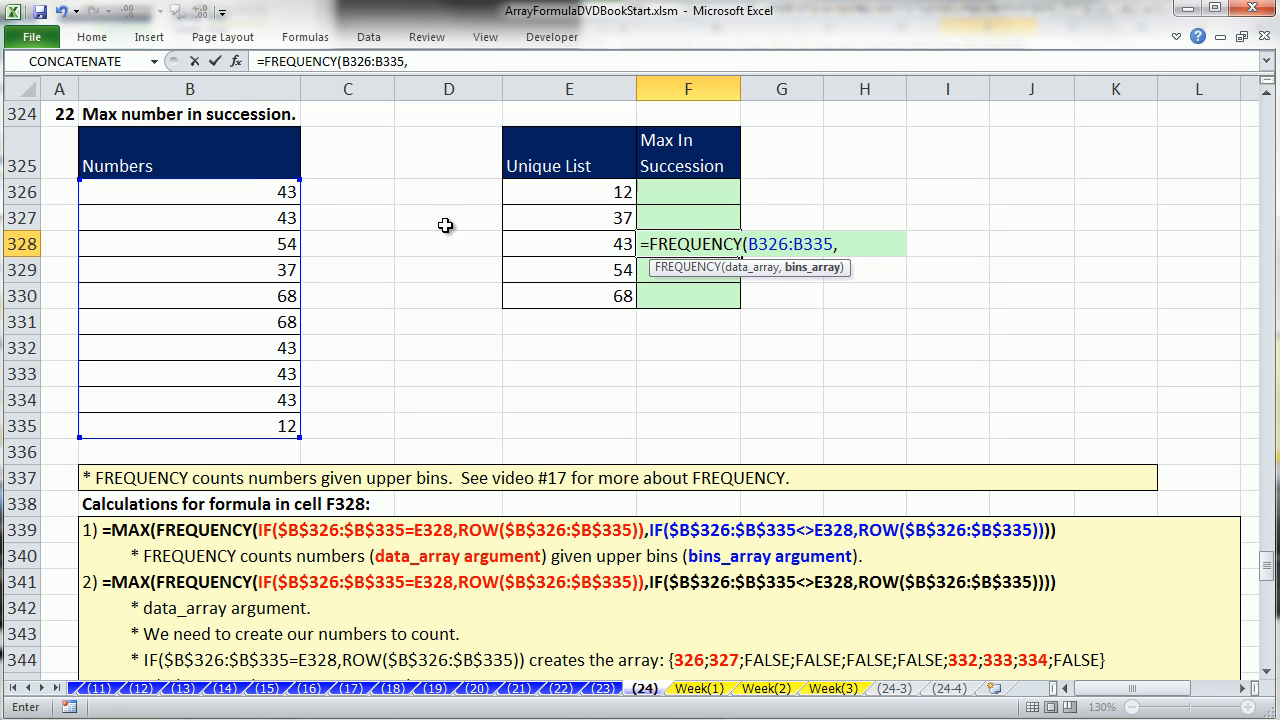
{"action": "left_click", "coordinate": [252, 190]}
{"action": "left_click_drag", "start_coordinate": [252, 190], "coordinate": [263, 420]}
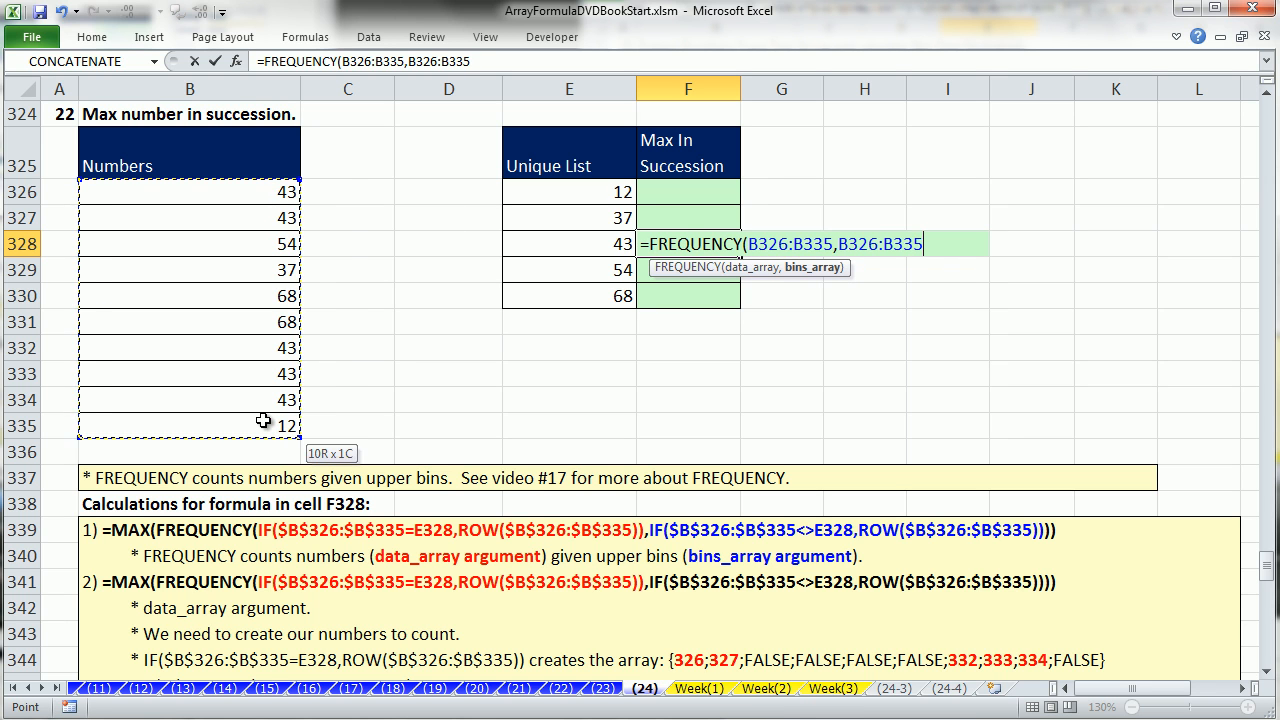
{"action": "type", "text": ")"}
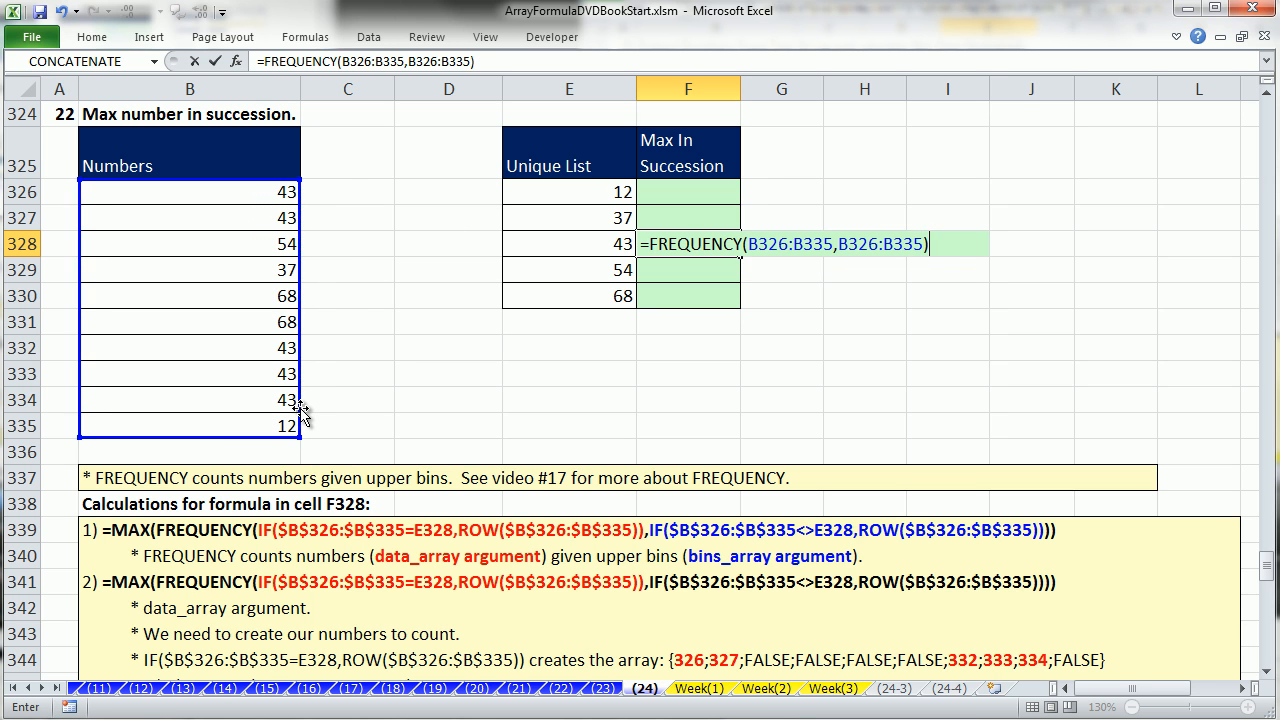
Evaluate the FREQUENCY expression in F328 in place, restore it and review its data_array and bins_array arguments.
{"action": "left_click_drag", "start_coordinate": [953, 246], "coordinate": [443, 241]}
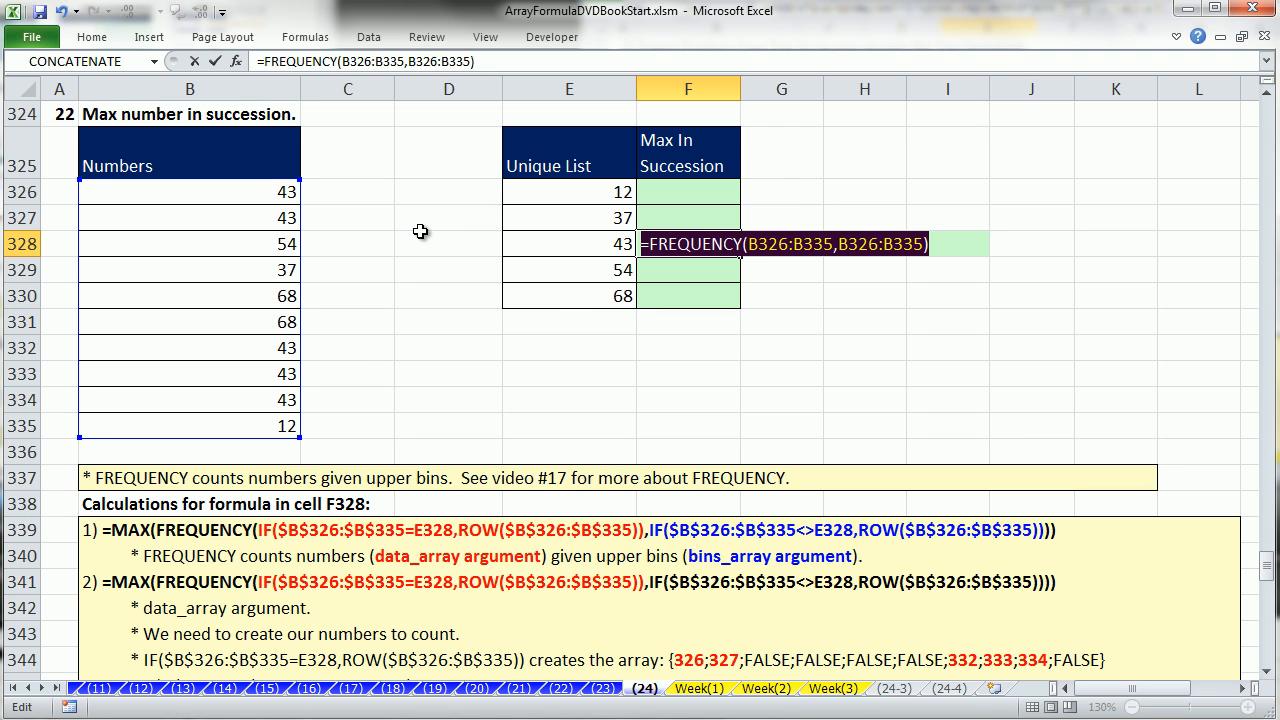
{"action": "key", "text": "F9"}
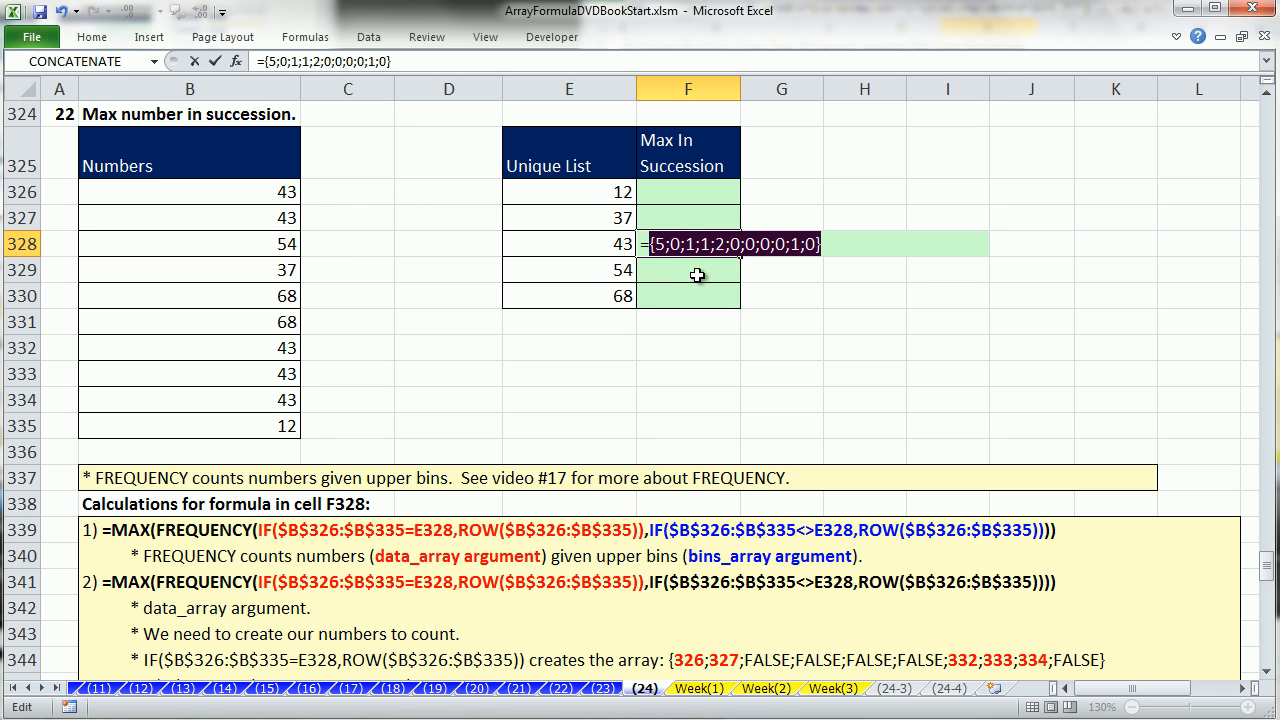
{"action": "key", "text": "ctrl+z"}
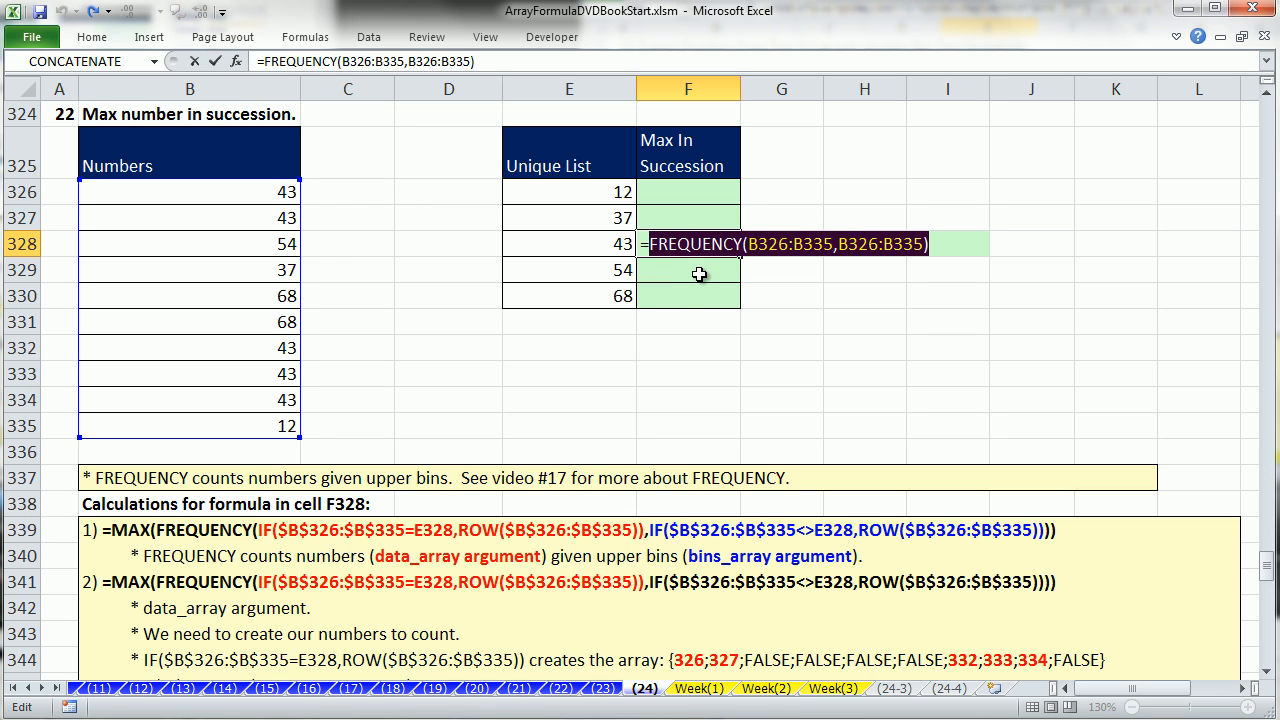
{"action": "left_click", "coordinate": [750, 245]}
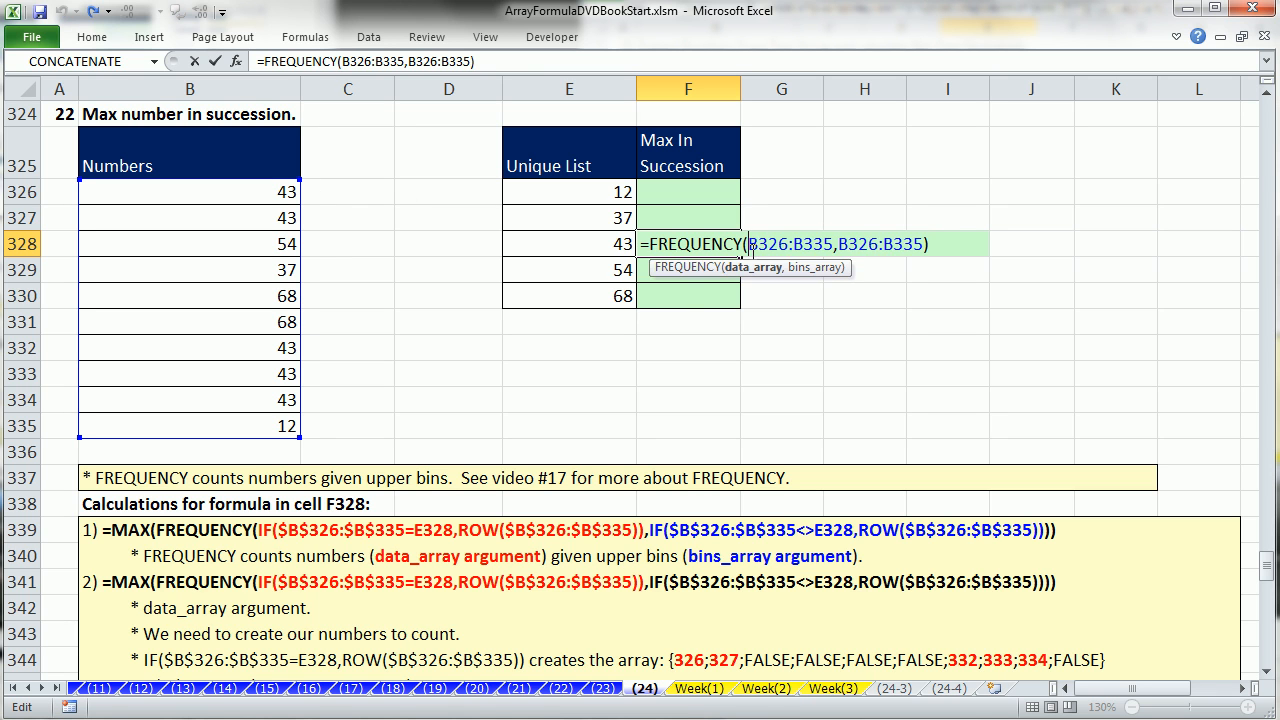
{"action": "left_click", "coordinate": [840, 245]}
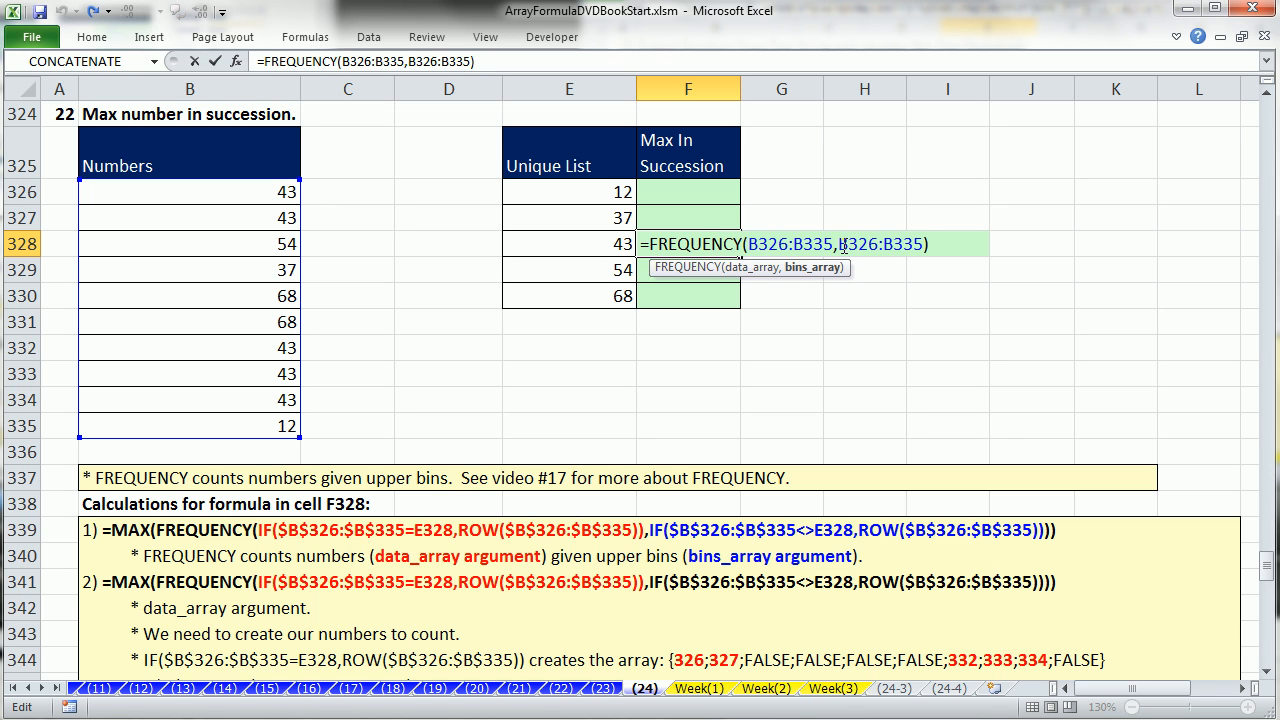
Start an IF function in FREQUENCY's data_array argument in F328 with the logical test B326:B335=E328.
{"action": "left_click", "coordinate": [748, 244]}
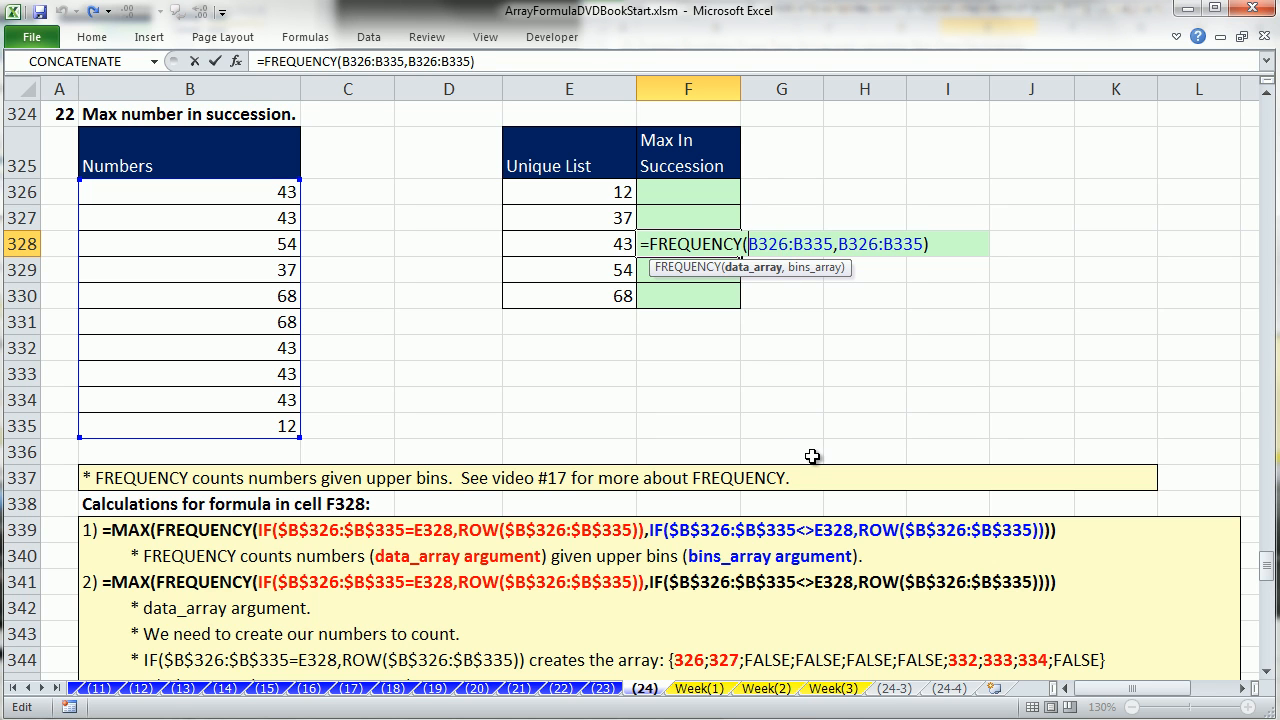
{"action": "type", "text": "IF("}
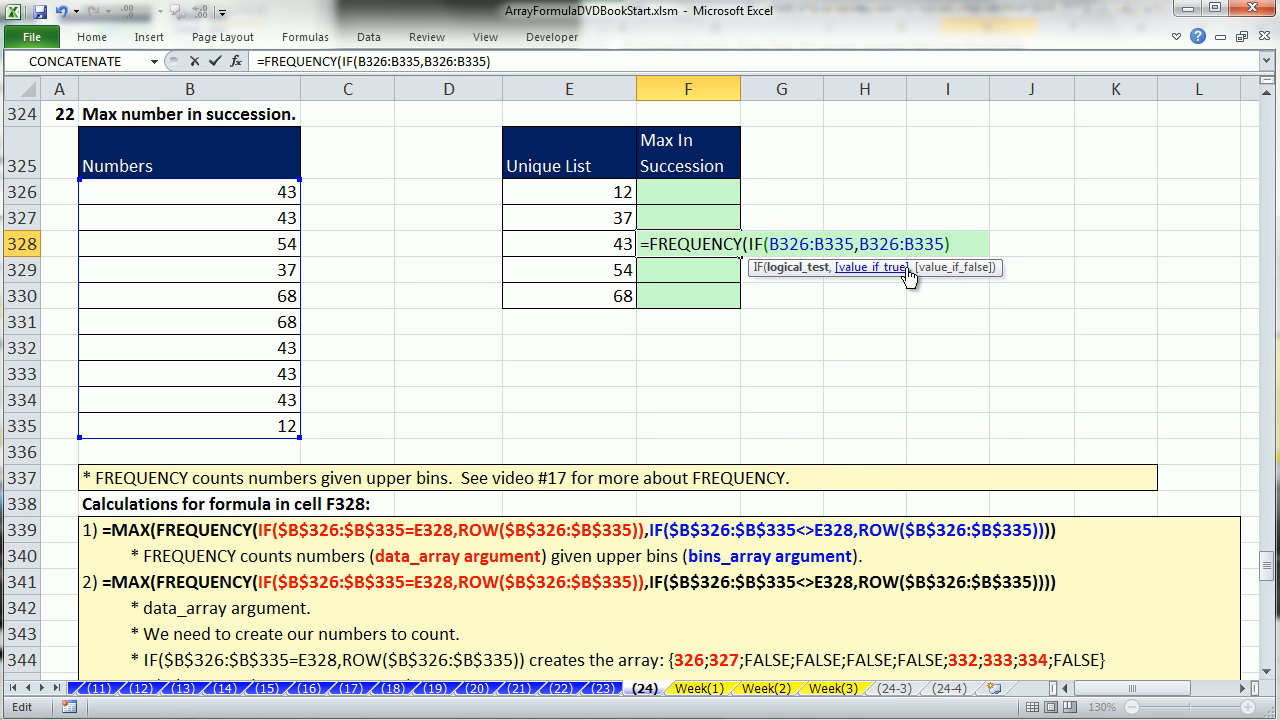
{"action": "left_click", "coordinate": [854, 244]}
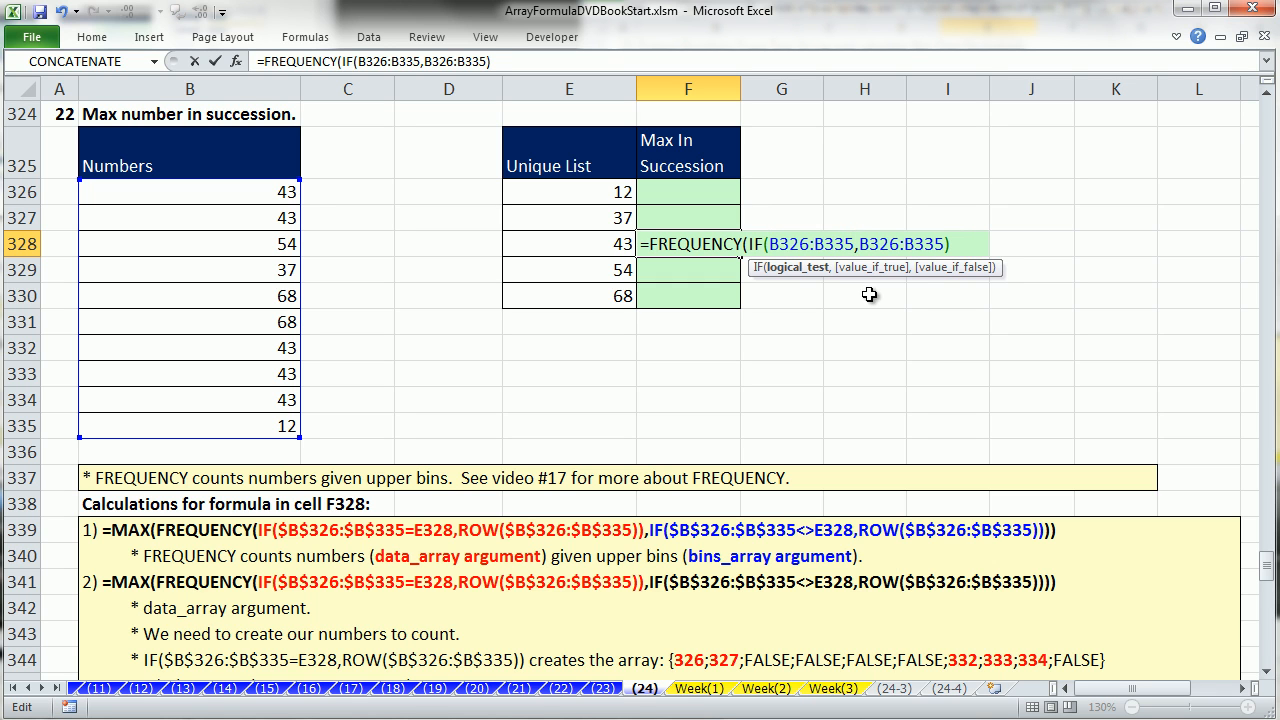
{"action": "type", "text": "="}
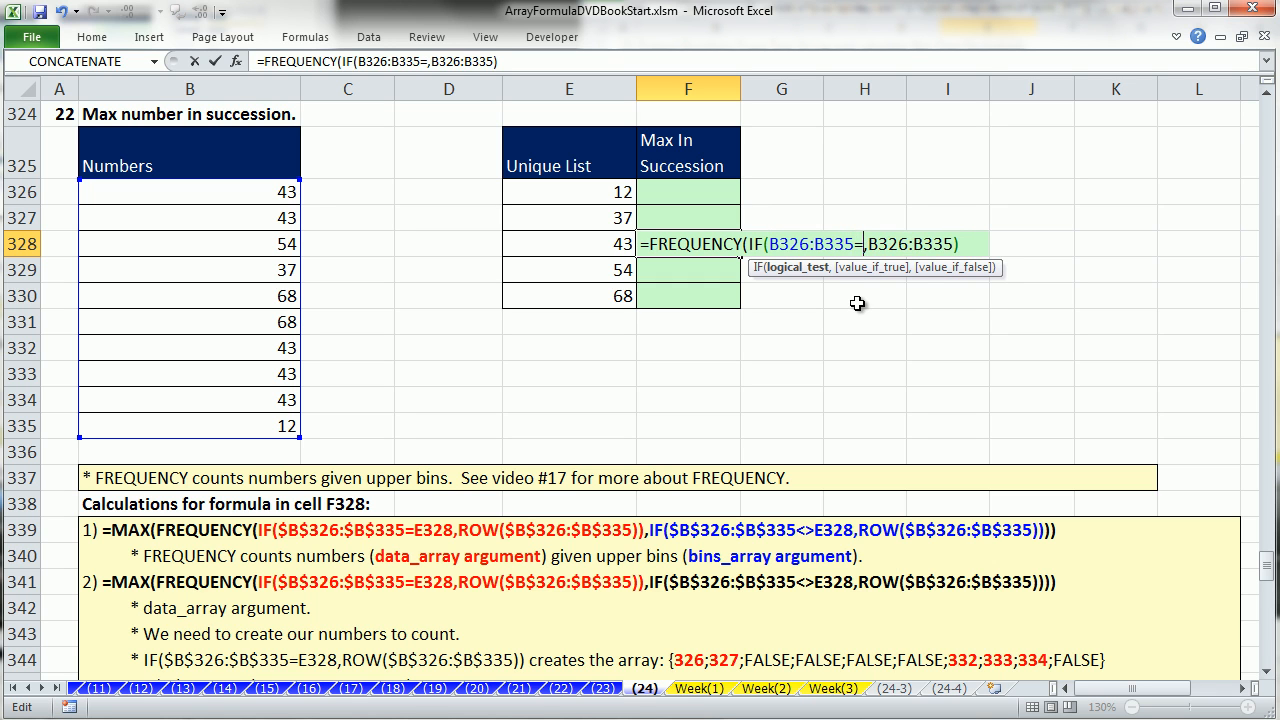
{"action": "left_click", "coordinate": [605, 243]}
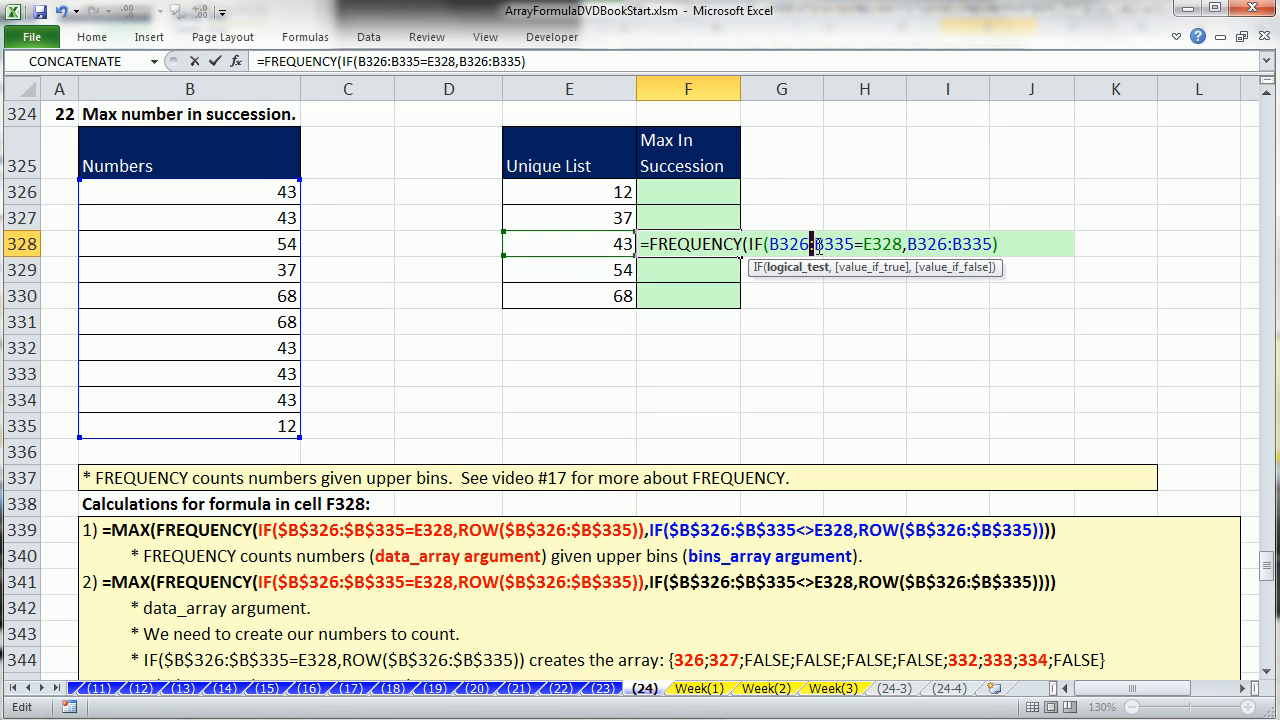
Make both B326:B335 references in the F328 formula absolute as $B$326:$B$335.
{"action": "key", "text": "F4"}
{"action": "left_click", "coordinate": [991, 248]}
{"action": "key", "text": "F4"}
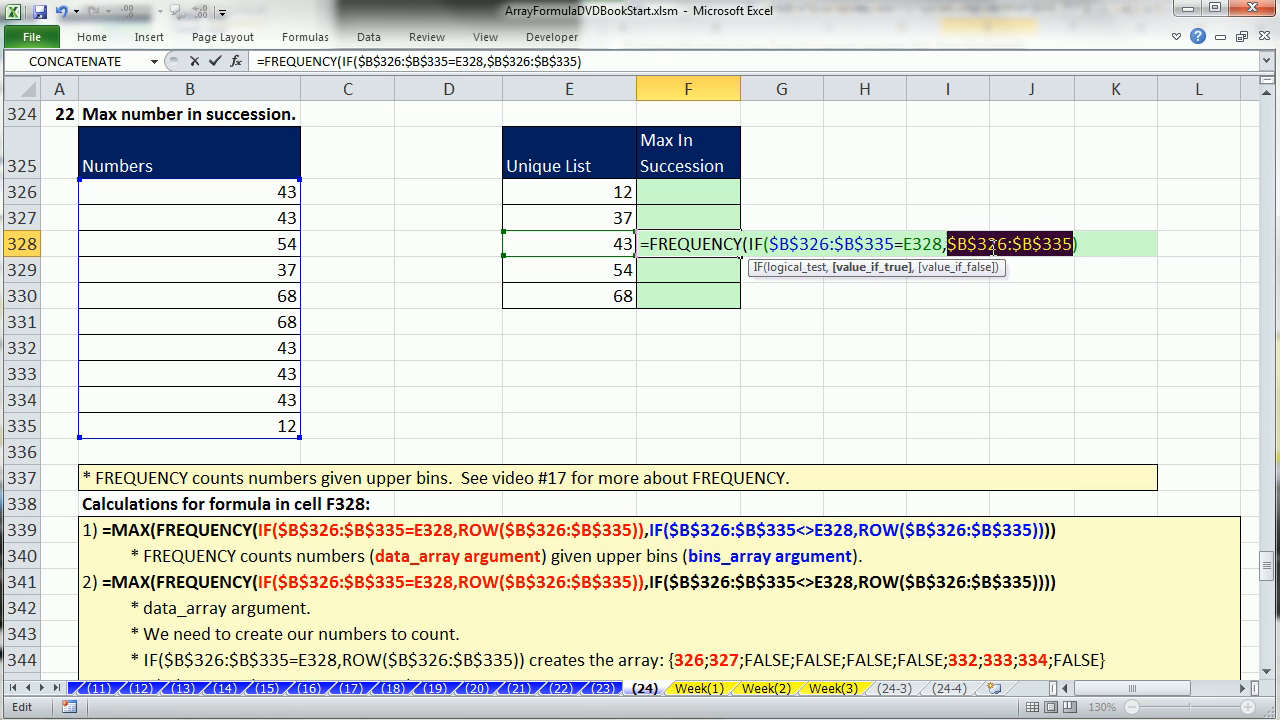
Insert ROW(B326:B335) as the value_if_true argument of the IF in the F328 formula and close the IF function.
{"action": "left_click", "coordinate": [943, 247]}
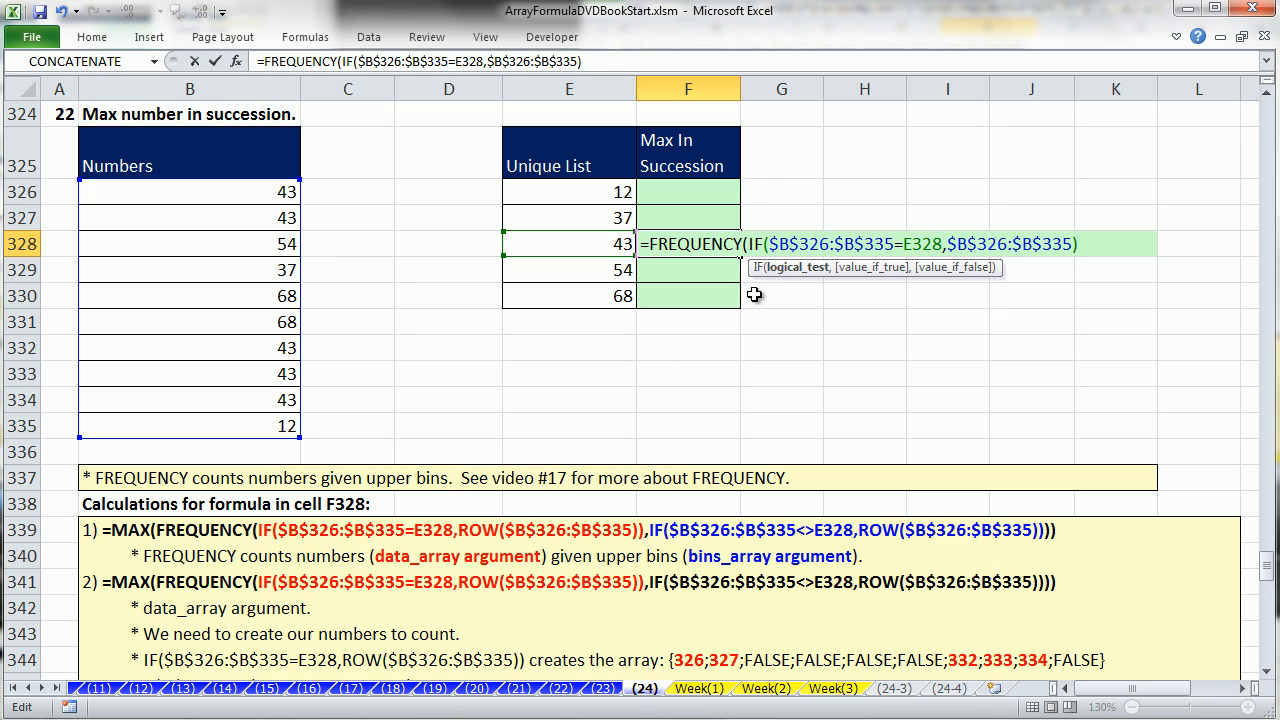
{"action": "left_click", "coordinate": [789, 272]}
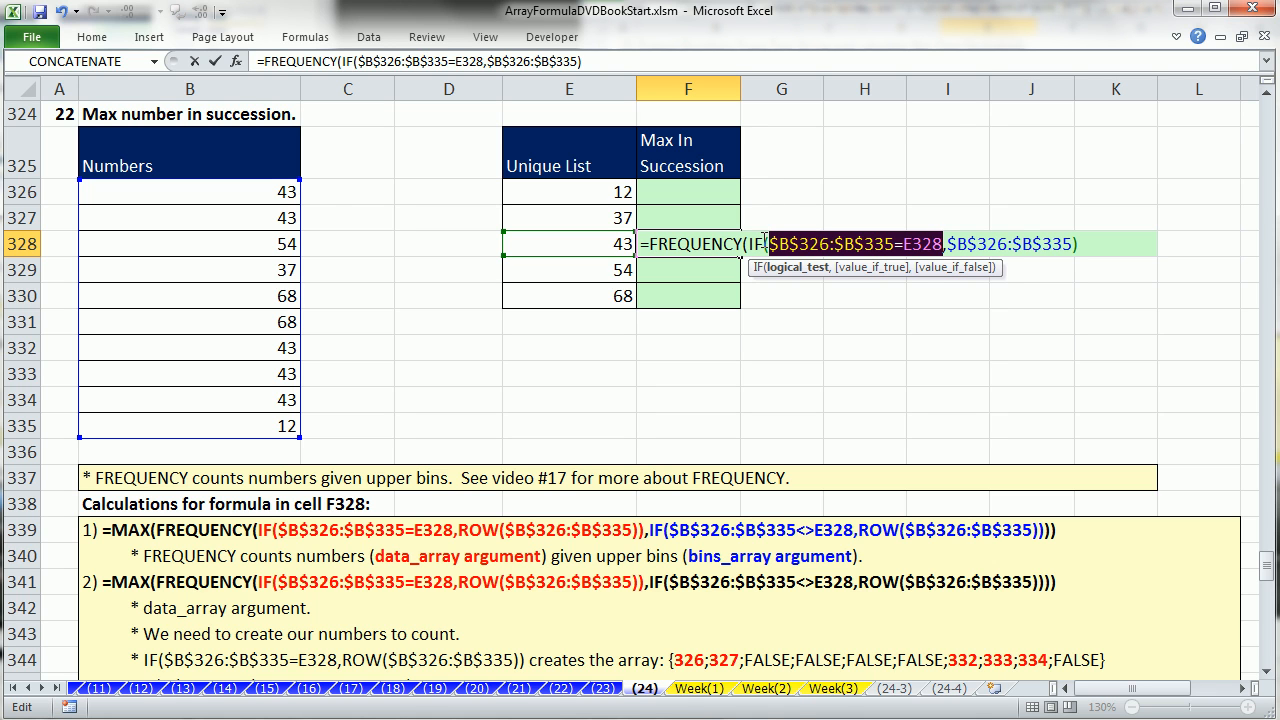
{"action": "left_click", "coordinate": [944, 248]}
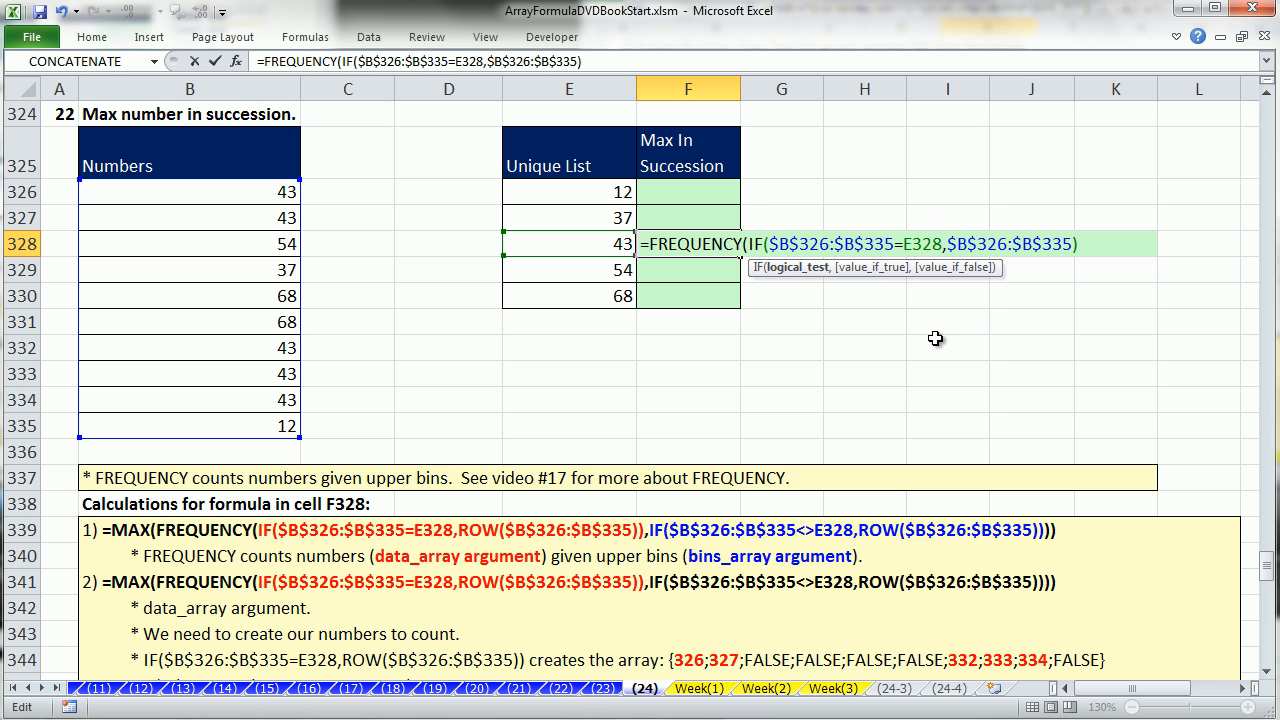
{"action": "type", "text": ","}
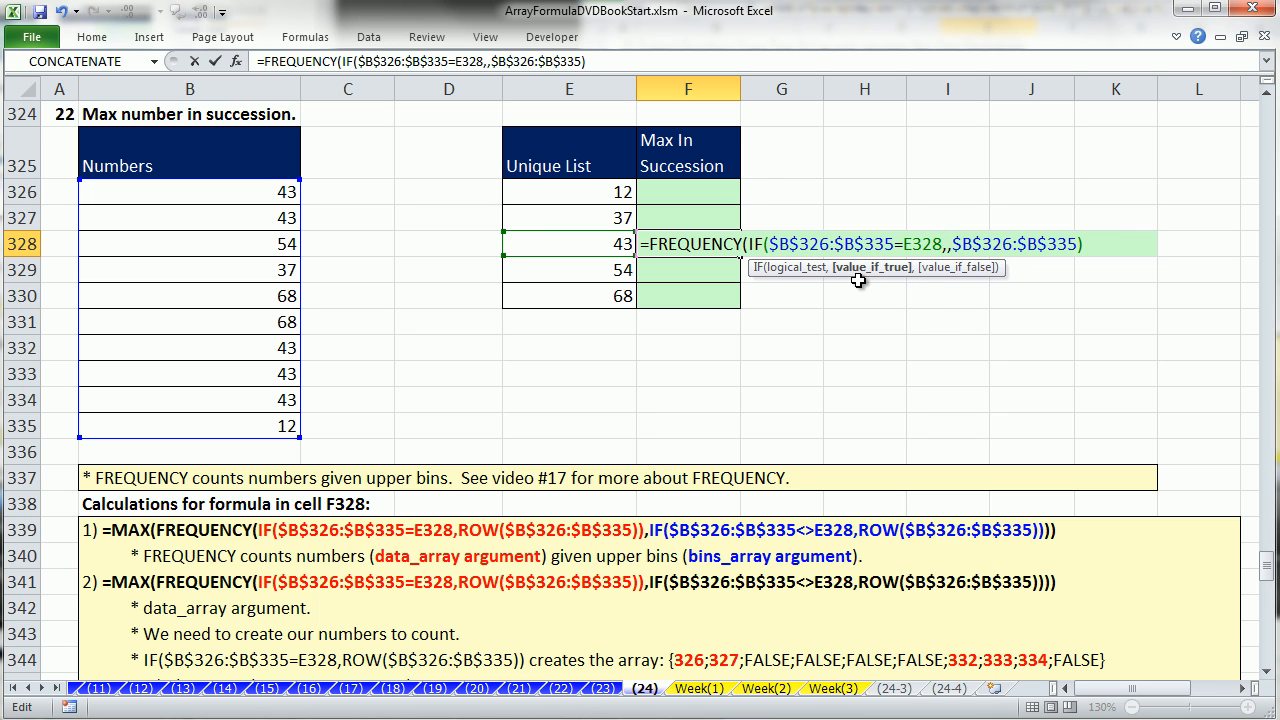
{"action": "type", "text": "row"}
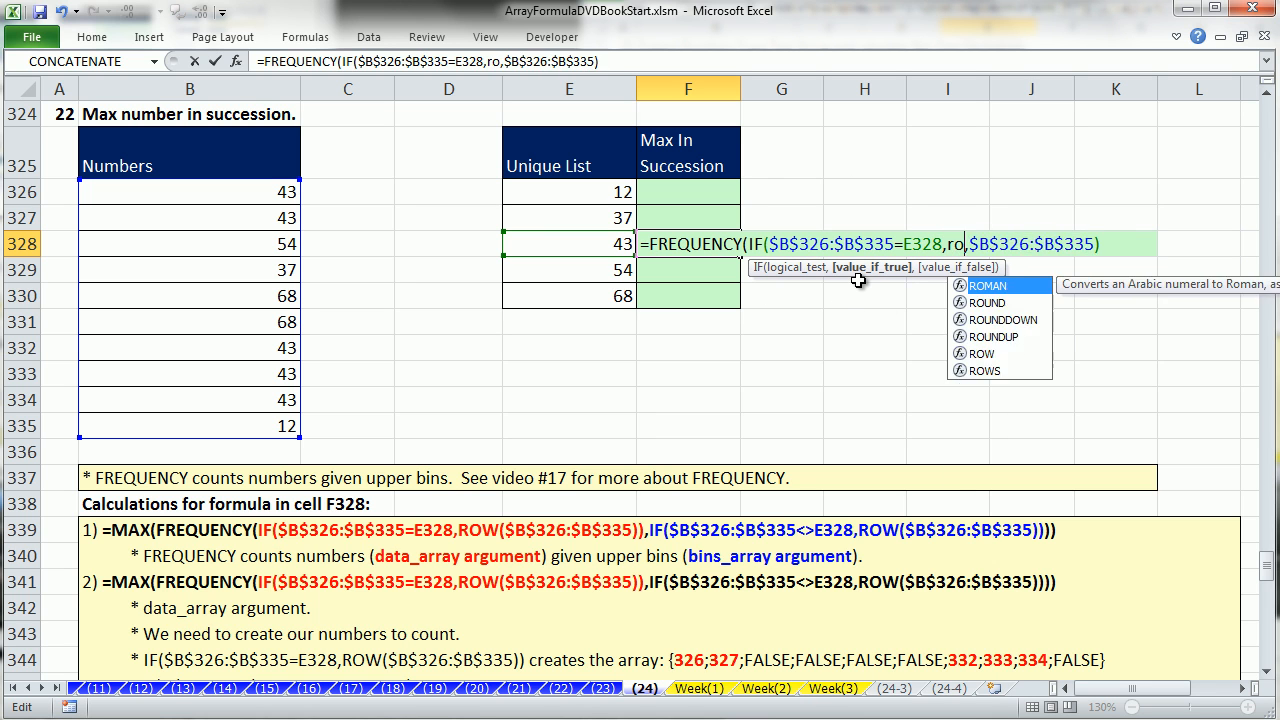
{"action": "key", "text": "Tab"}
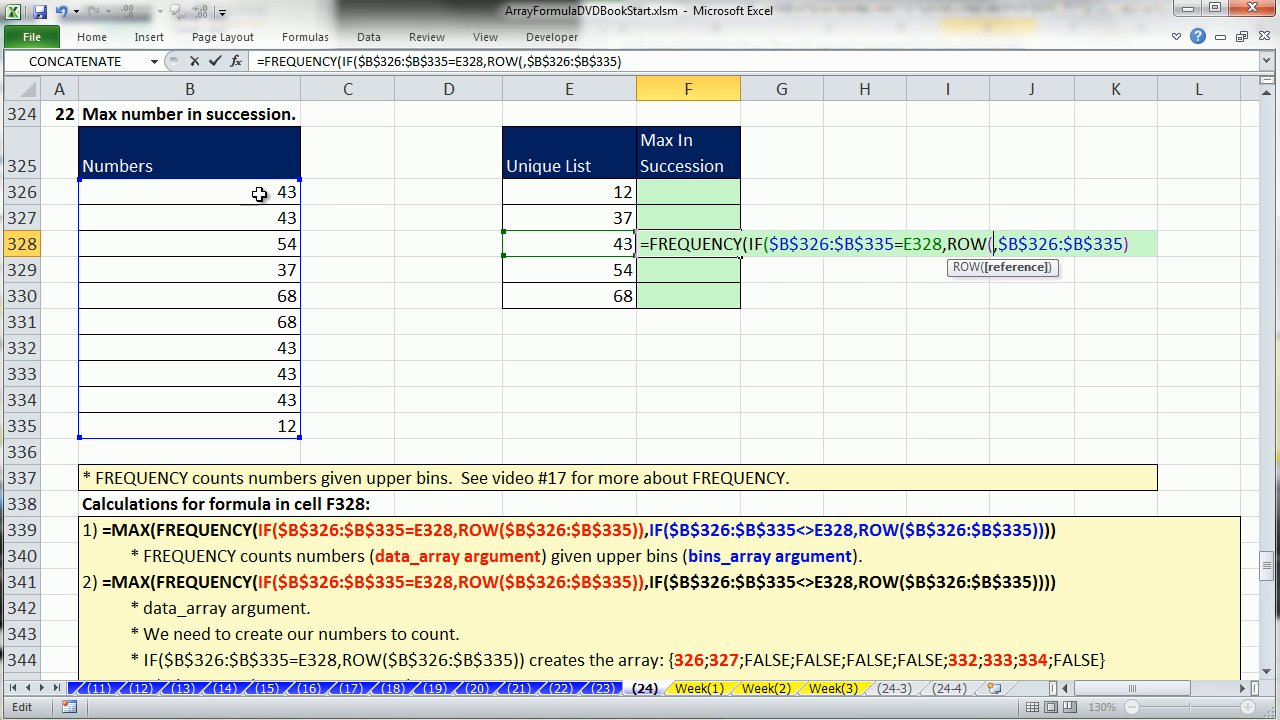
{"action": "left_click_drag", "start_coordinate": [257, 186], "coordinate": [286, 425]}
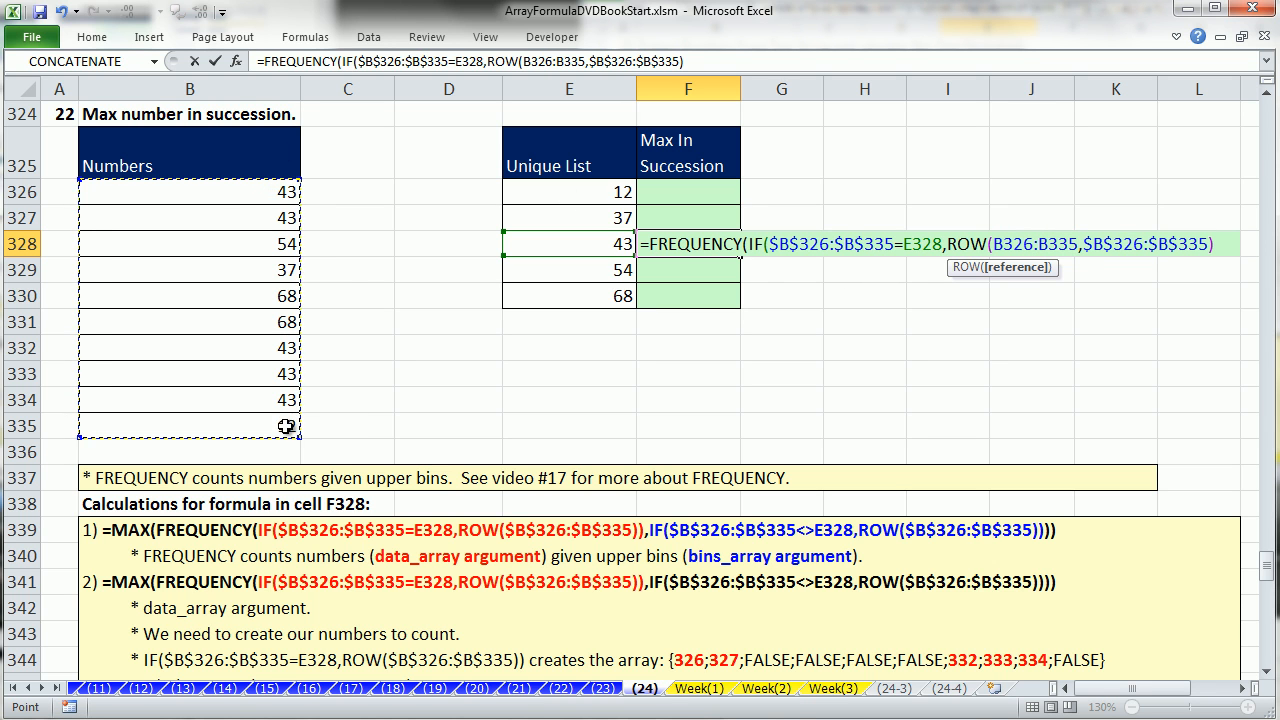
{"action": "type", "text": ")"}
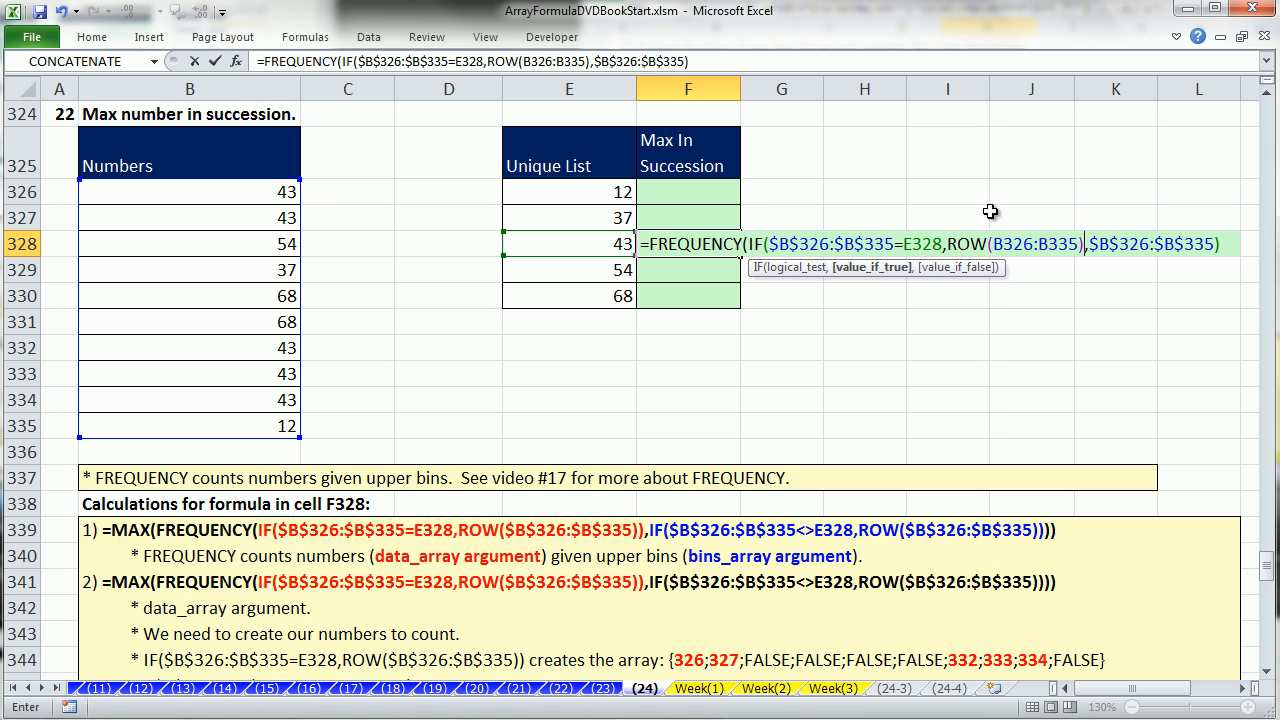
{"action": "type", "text": ")"}
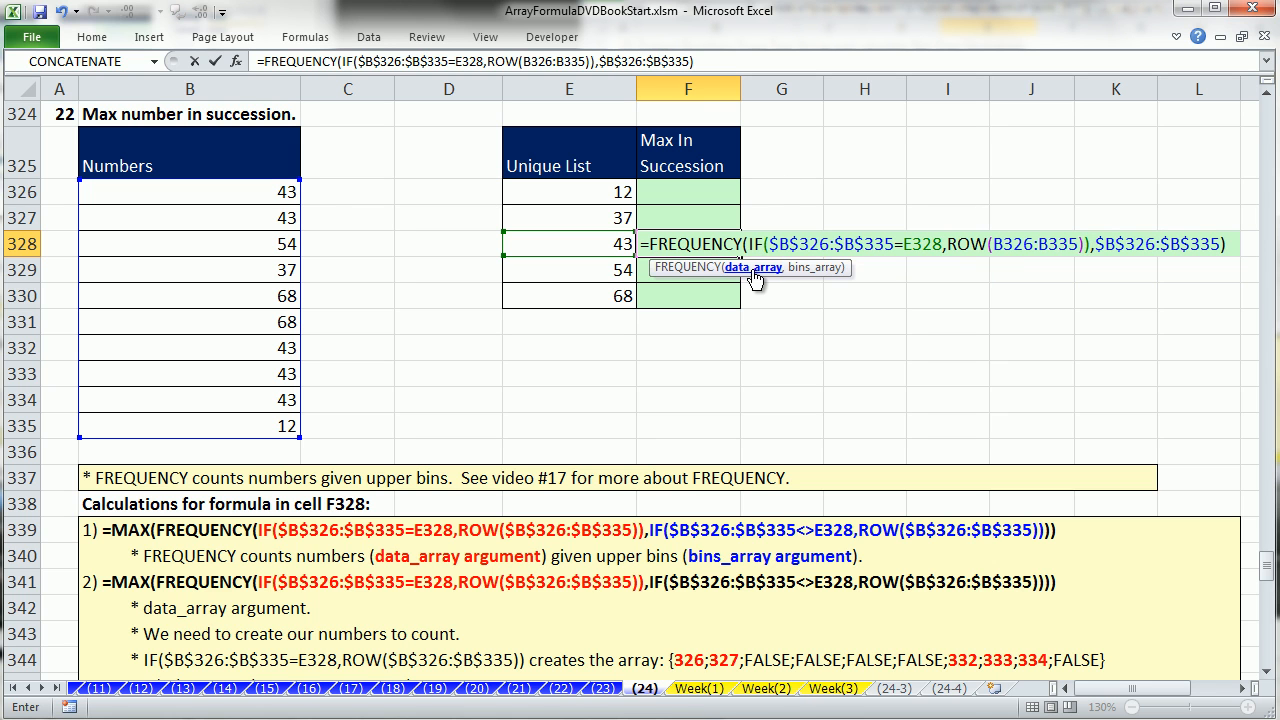
Copy the data_array IF expression in F328, evaluate it in place and restore the expression.
{"action": "left_click", "coordinate": [753, 272]}
{"action": "key", "text": "ctrl+c"}
{"action": "key", "text": "F9"}
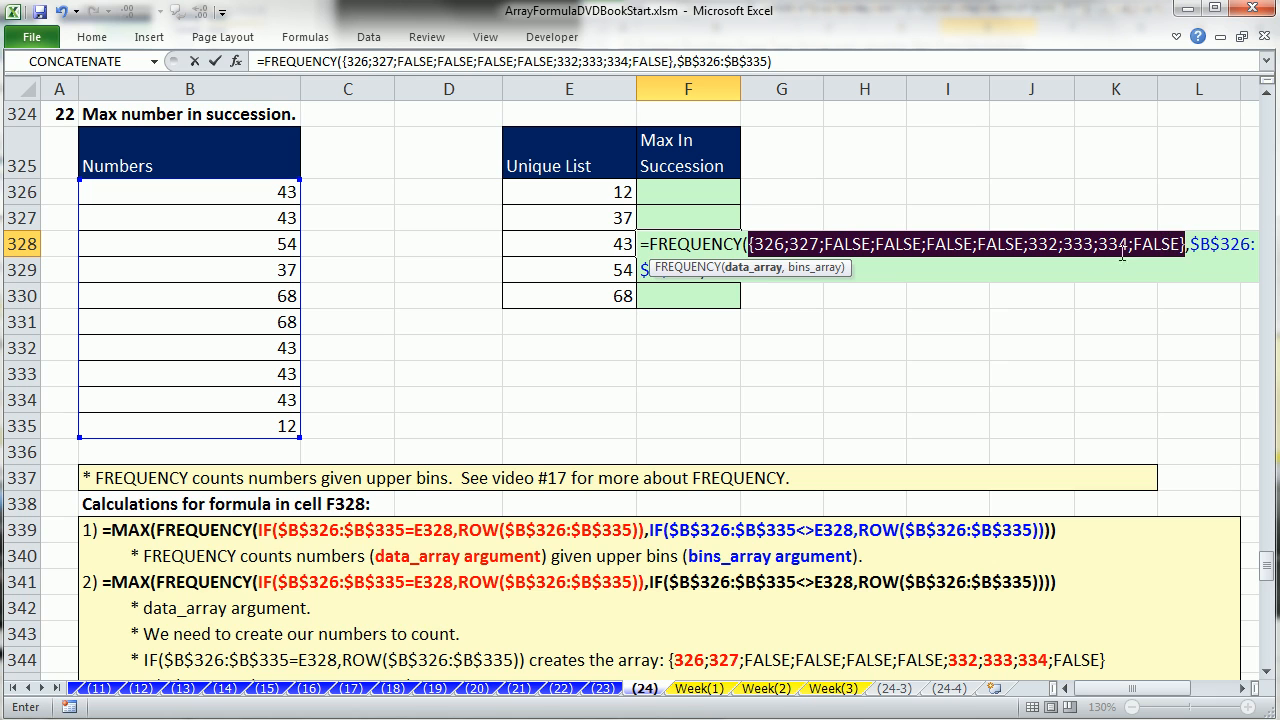
{"action": "key", "text": "ctrl+z"}
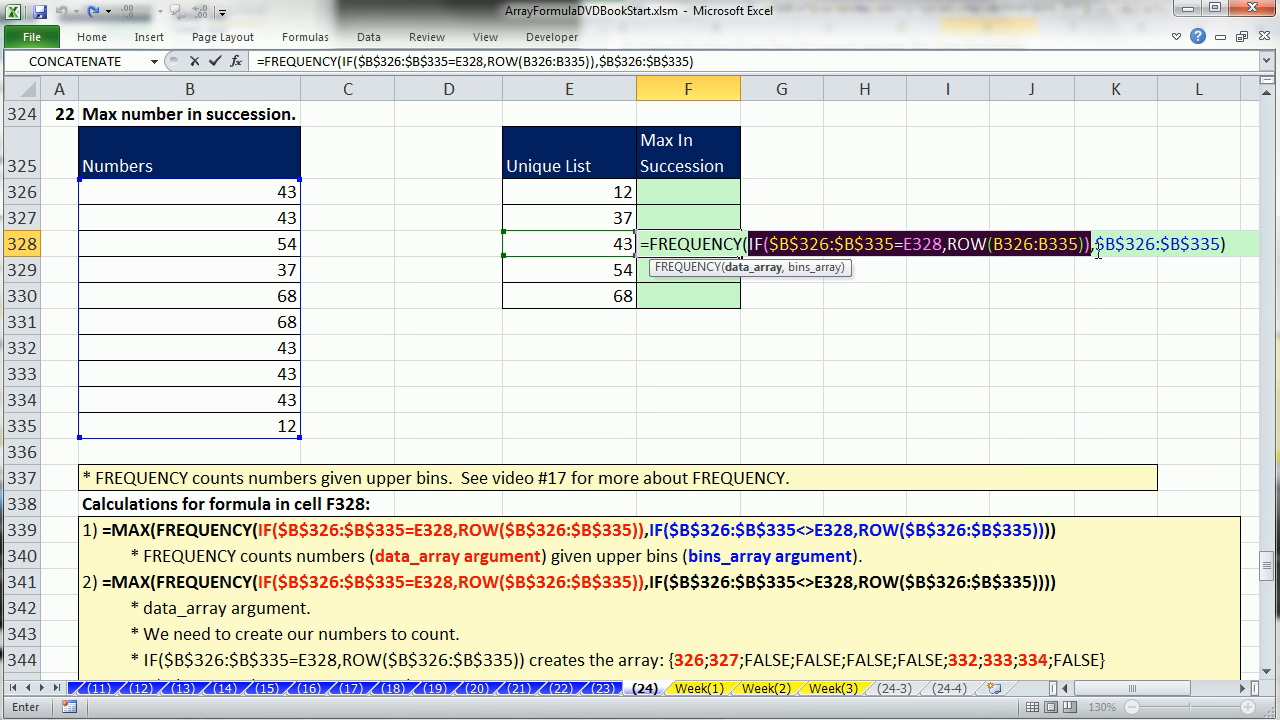
Replace FREQUENCY's bins_array argument in F328 with the copied IF expression, using <> instead of = in its logical test.
{"action": "left_click_drag", "start_coordinate": [1097, 253], "coordinate": [1226, 250]}
{"action": "key", "text": "Delete"}
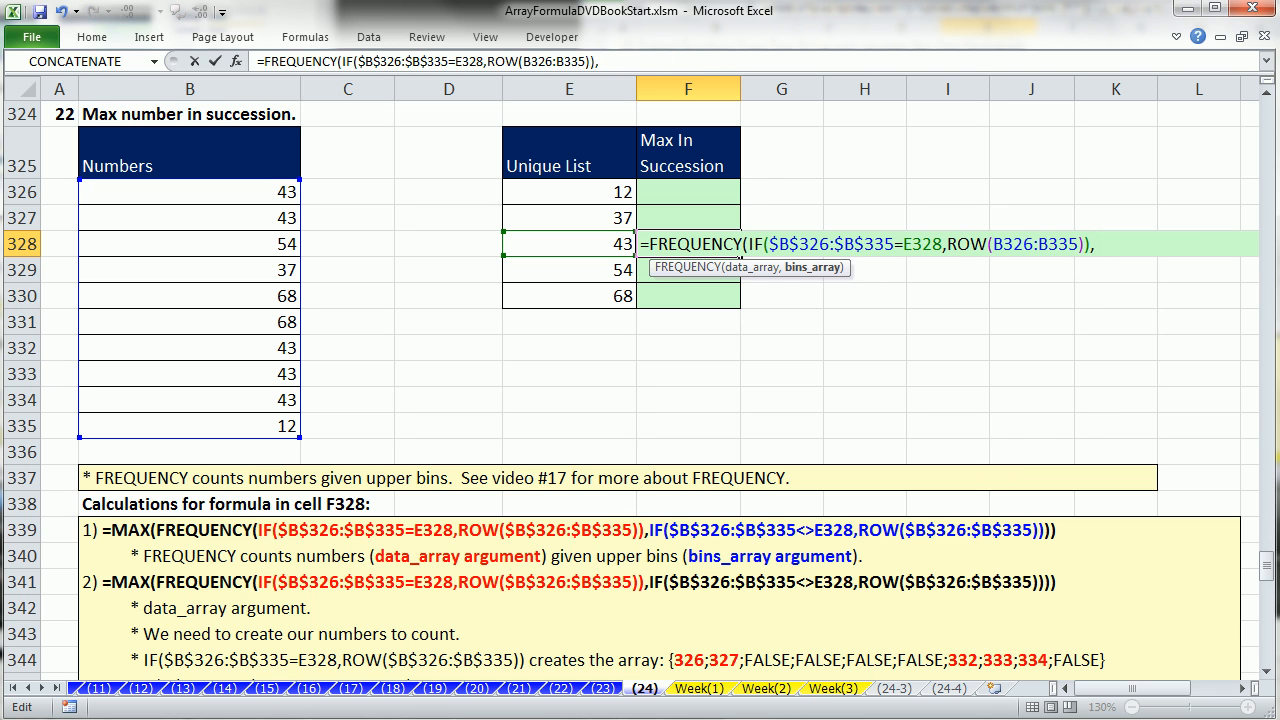
{"action": "key", "text": "ctrl+v"}
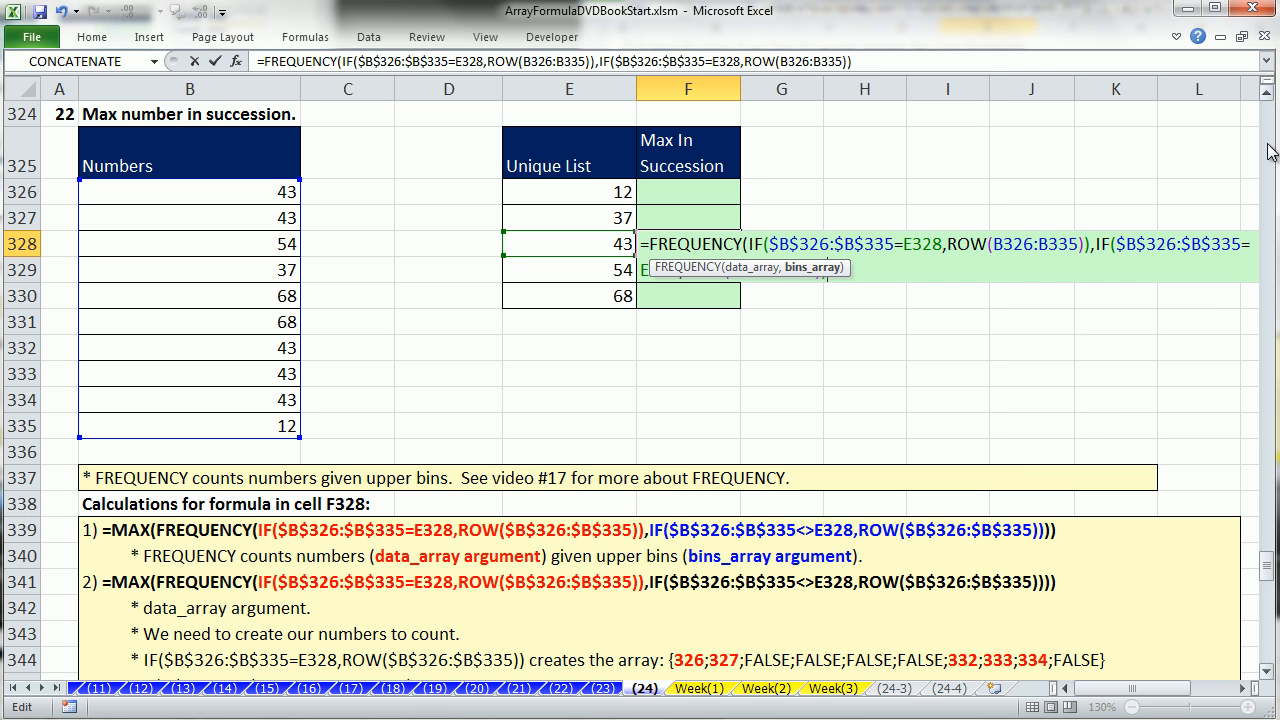
{"action": "left_click_drag", "start_coordinate": [843, 270], "coordinate": [911, 303]}
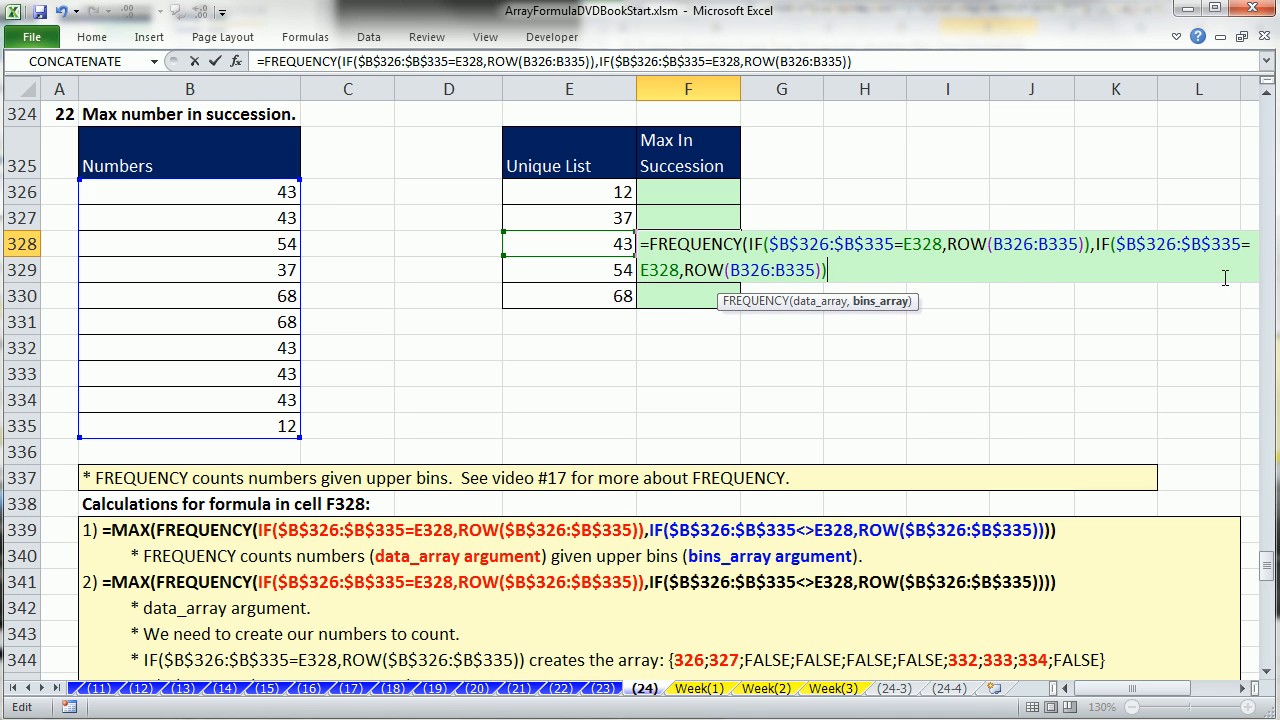
{"action": "left_click", "coordinate": [1245, 243]}
{"action": "type", "text": "<>"}
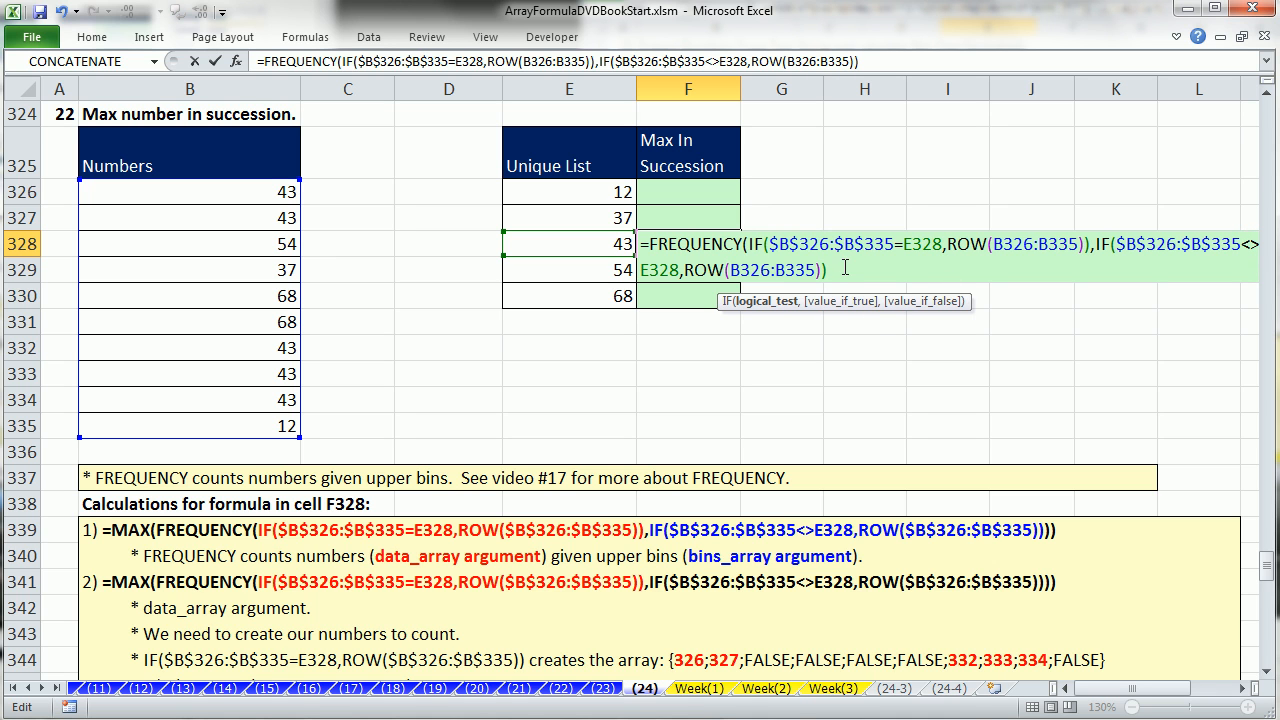
Evaluate the bins_array IF expression in F328 in place and restore it.
{"action": "left_click", "coordinate": [826, 270]}
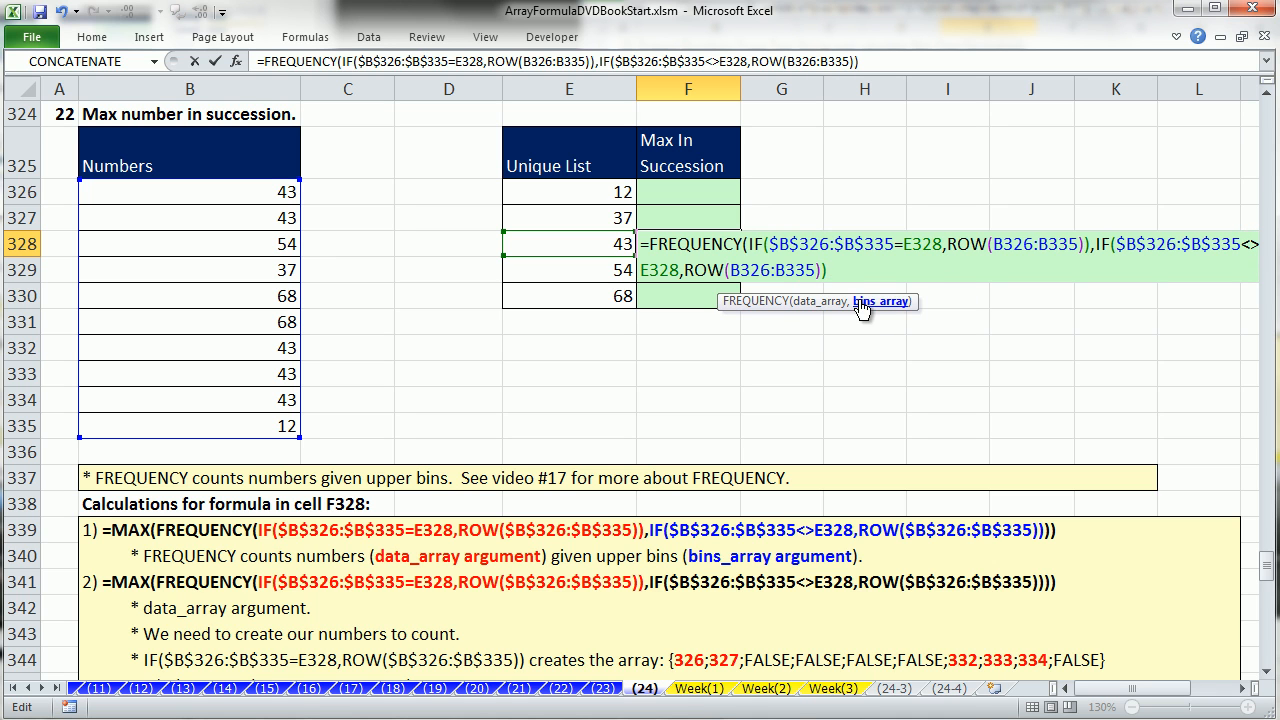
{"action": "left_click", "coordinate": [872, 301]}
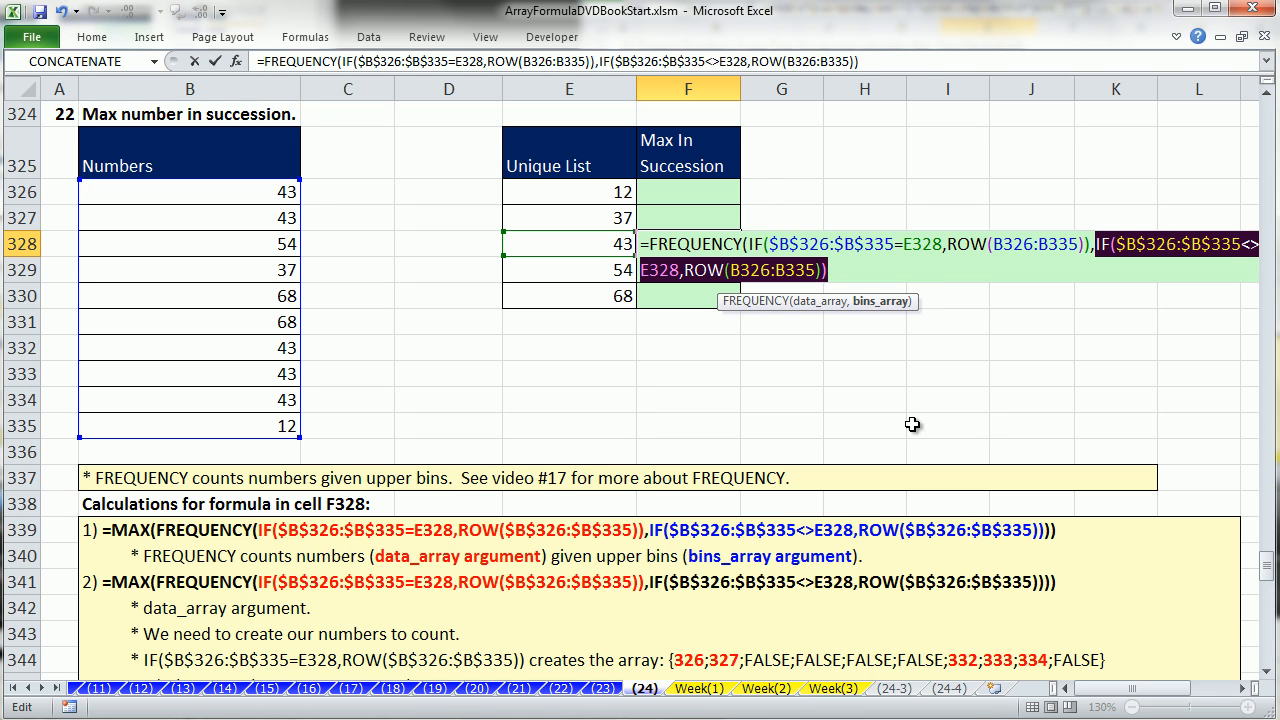
{"action": "key", "text": "F9"}
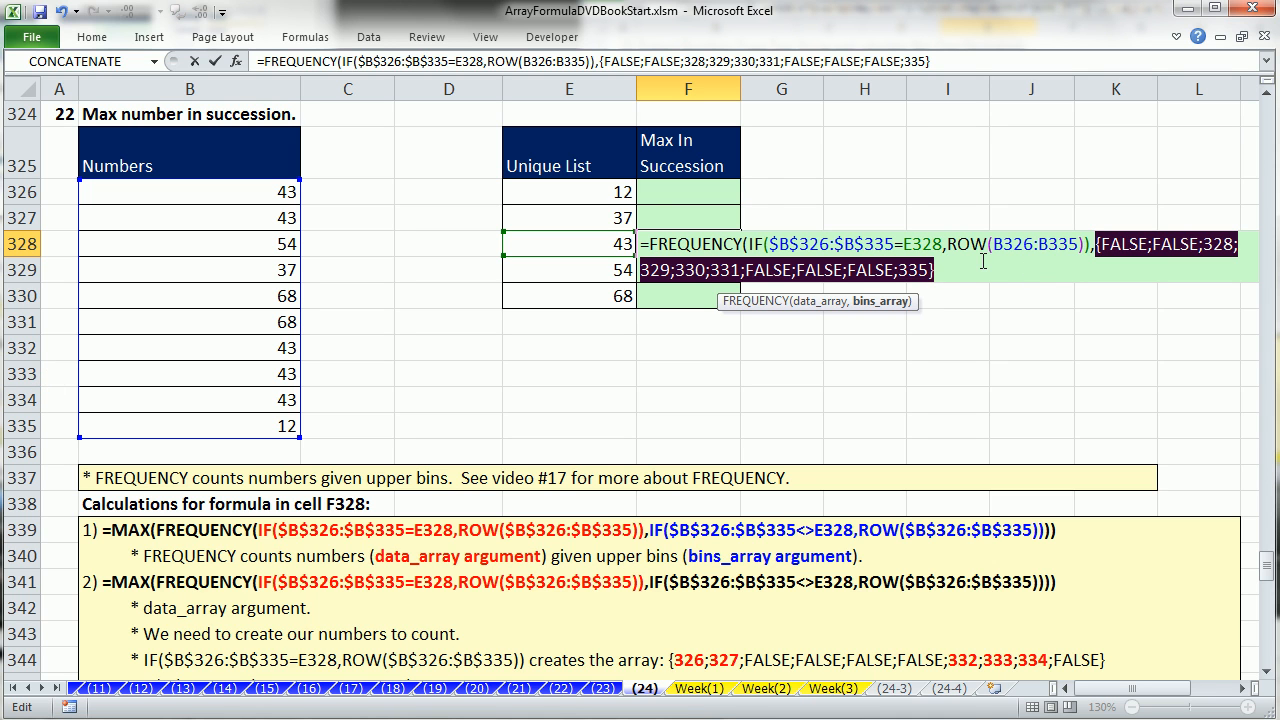
{"action": "key", "text": "ctrl+z"}
{"action": "left_click", "coordinate": [883, 276]}
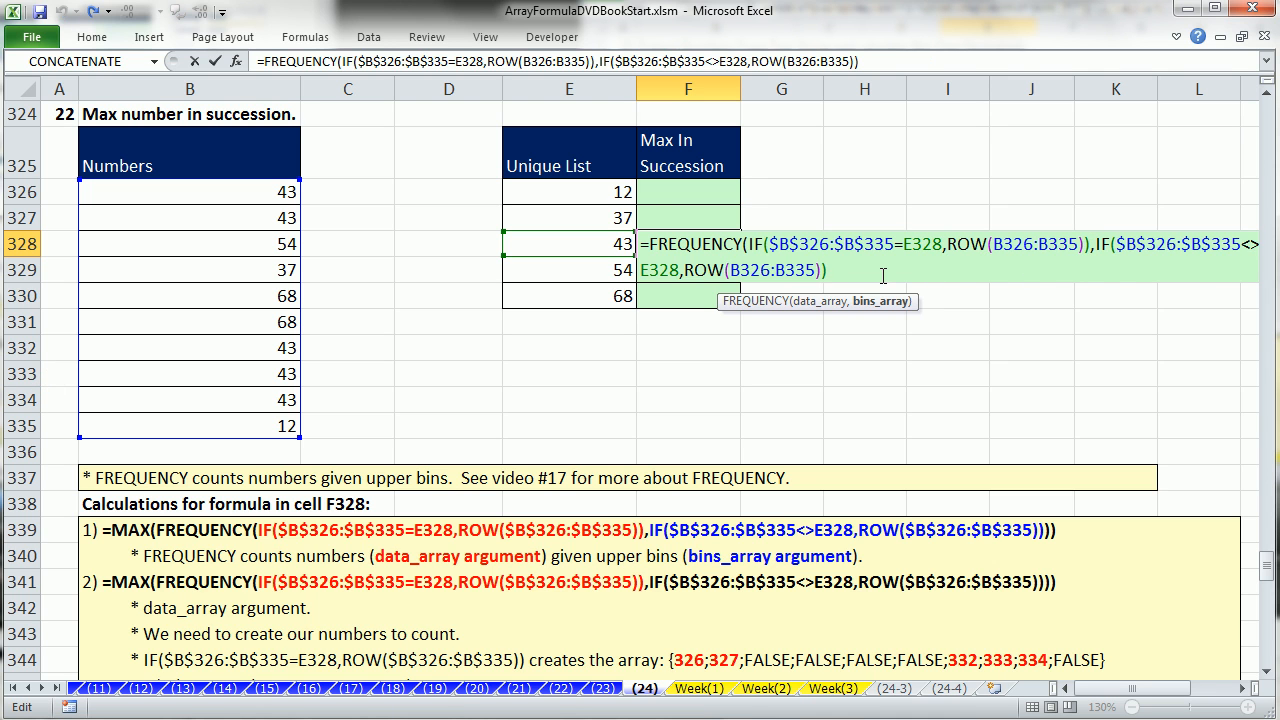
Evaluate the complete FREQUENCY formula in F328 in place and restore it.
{"action": "left_click_drag", "start_coordinate": [883, 276], "coordinate": [157, 166]}
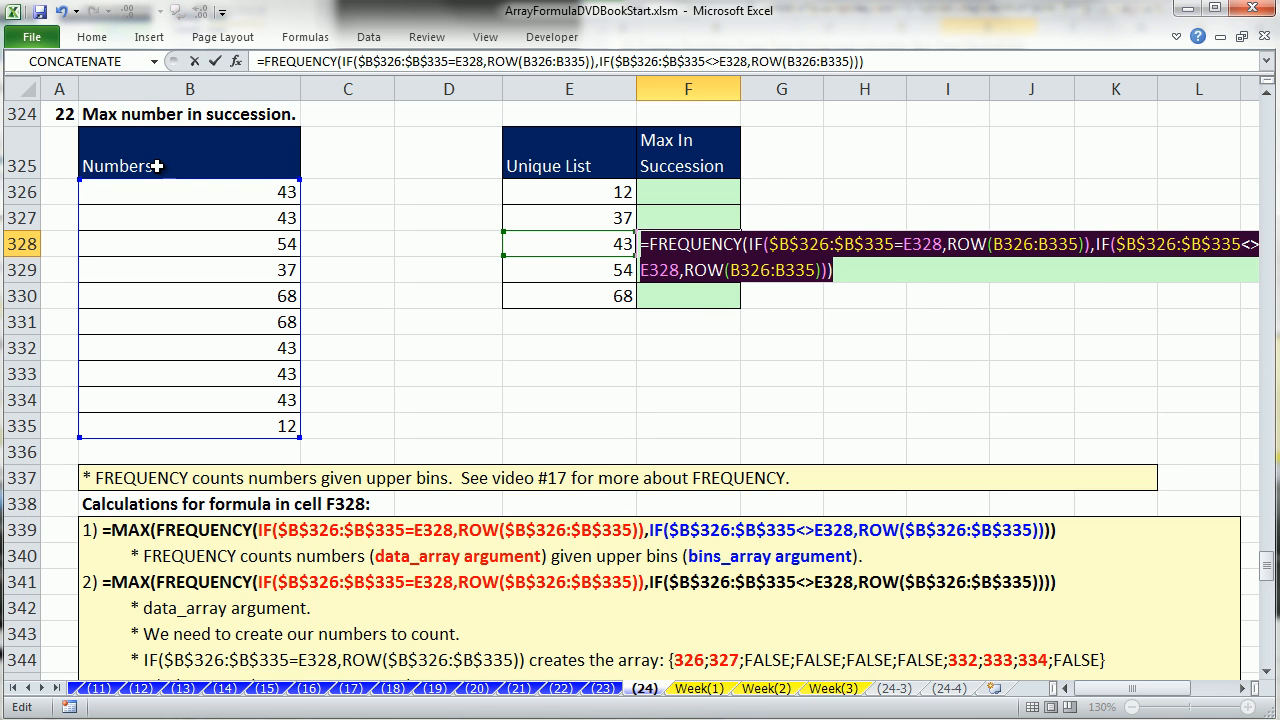
{"action": "key", "text": "F9"}
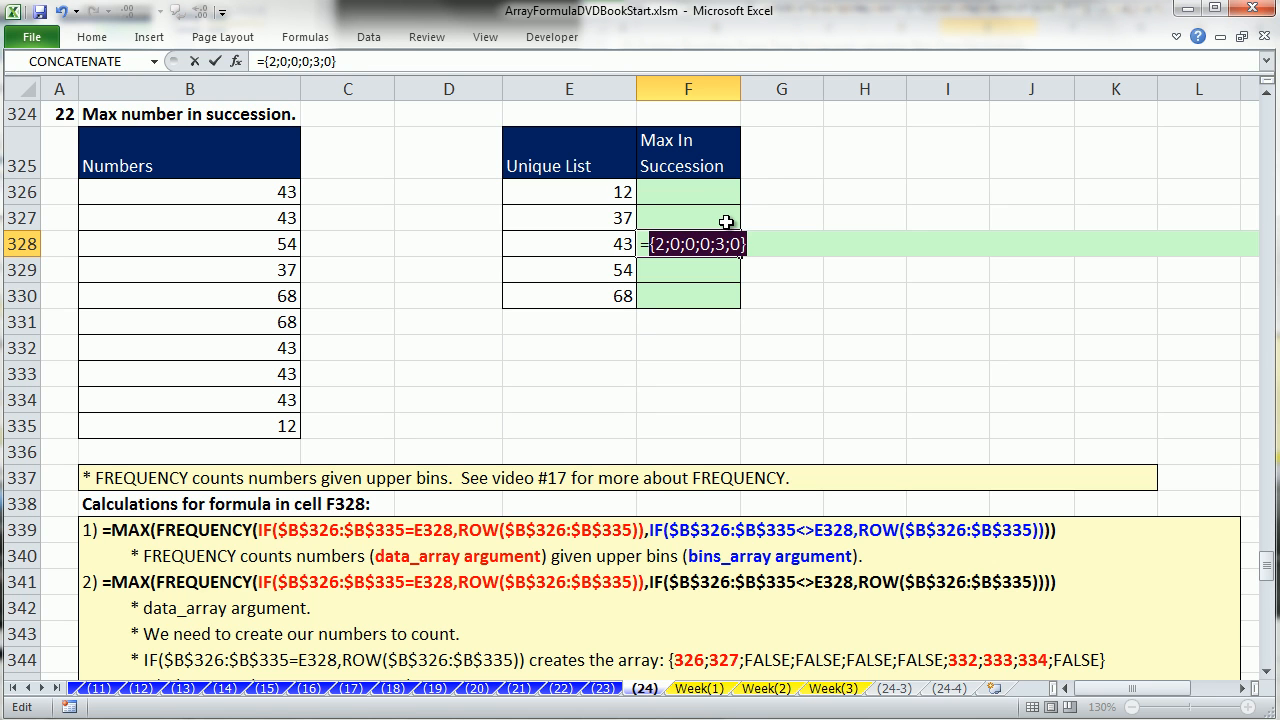
{"action": "key", "text": "ctrl+z"}
Wrap the FREQUENCY formula in F328 in MAX and make both ROW references absolute as $B$326:$B$335.
{"action": "left_click", "coordinate": [650, 243]}
{"action": "type", "text": "max("}
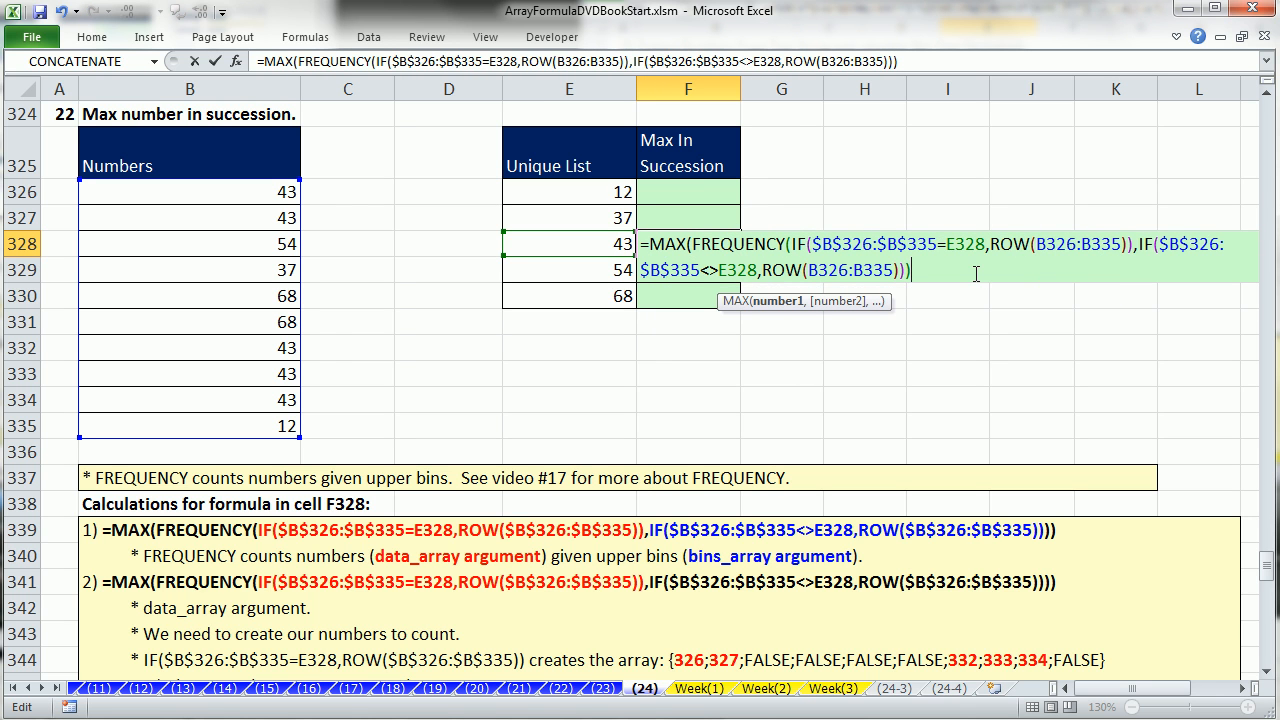
{"action": "left_click", "coordinate": [1065, 243]}
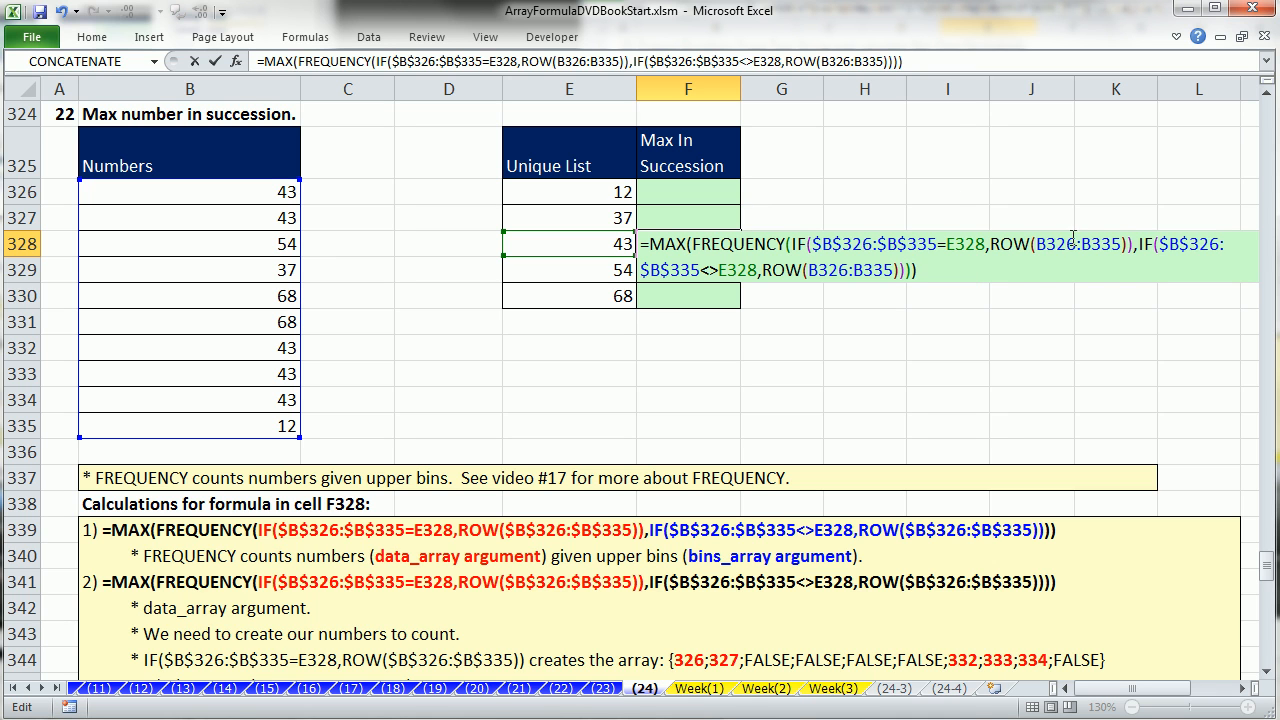
{"action": "left_click", "coordinate": [1078, 243]}
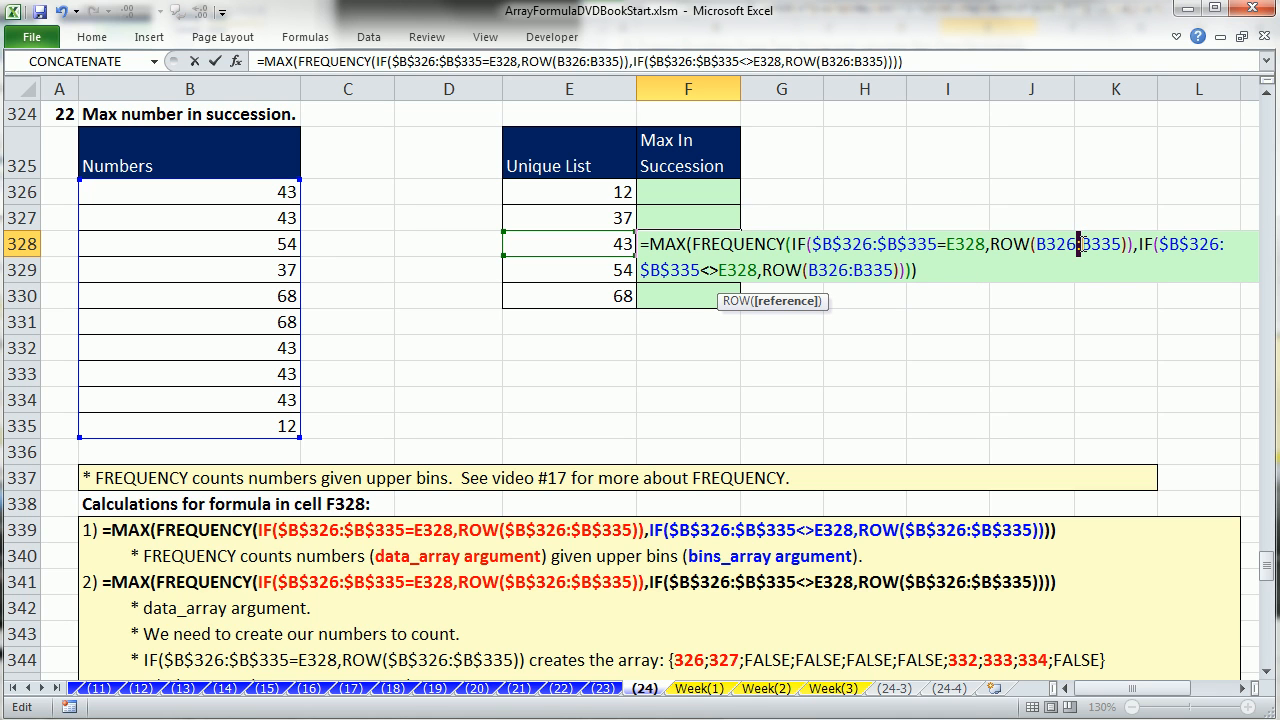
{"action": "key", "text": "F4"}
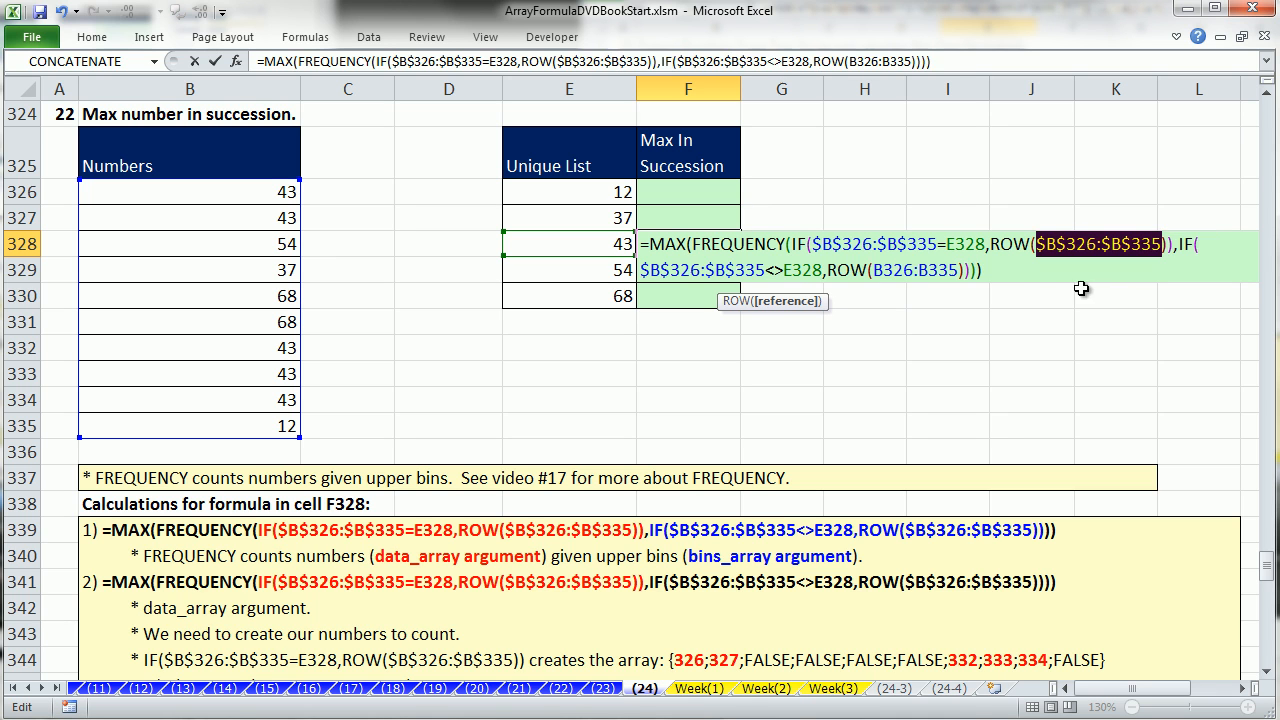
{"action": "left_click", "coordinate": [914, 270]}
{"action": "key", "text": "F4"}
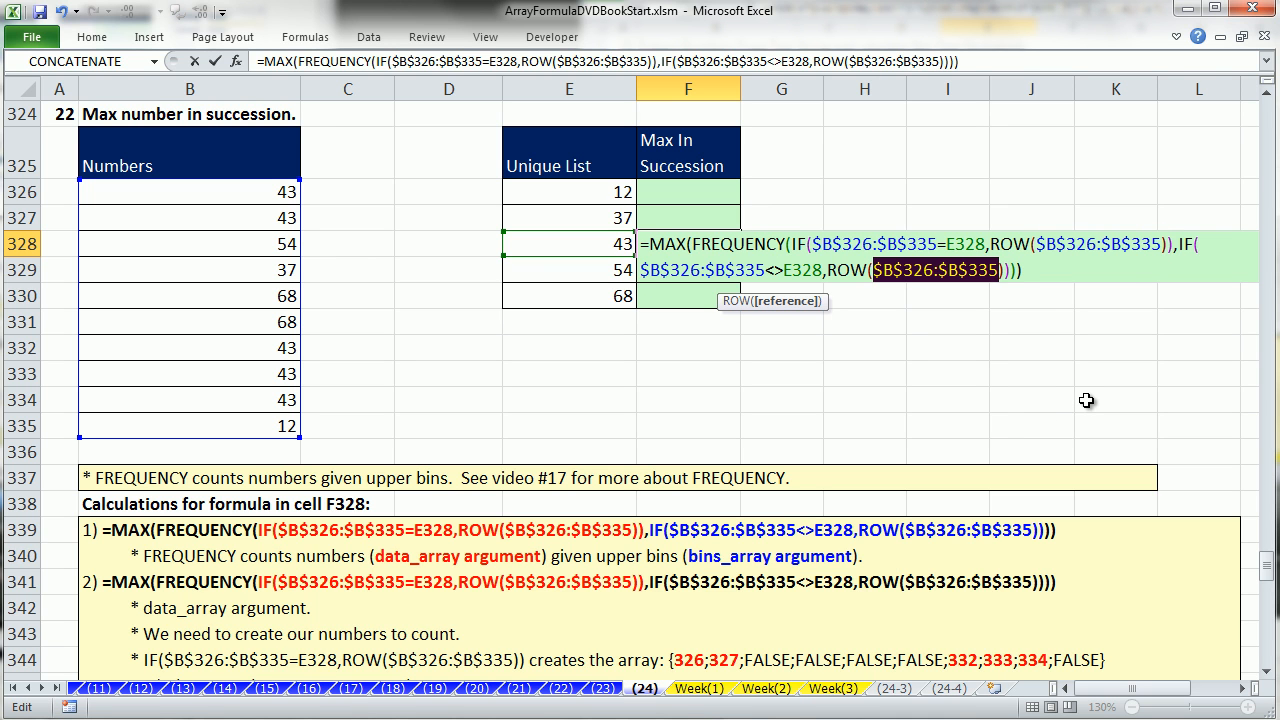
Enter F328 as an array formula and copy it through the Max In Succession range F326:F330.
{"action": "key", "text": "ctrl+shift+Return"}
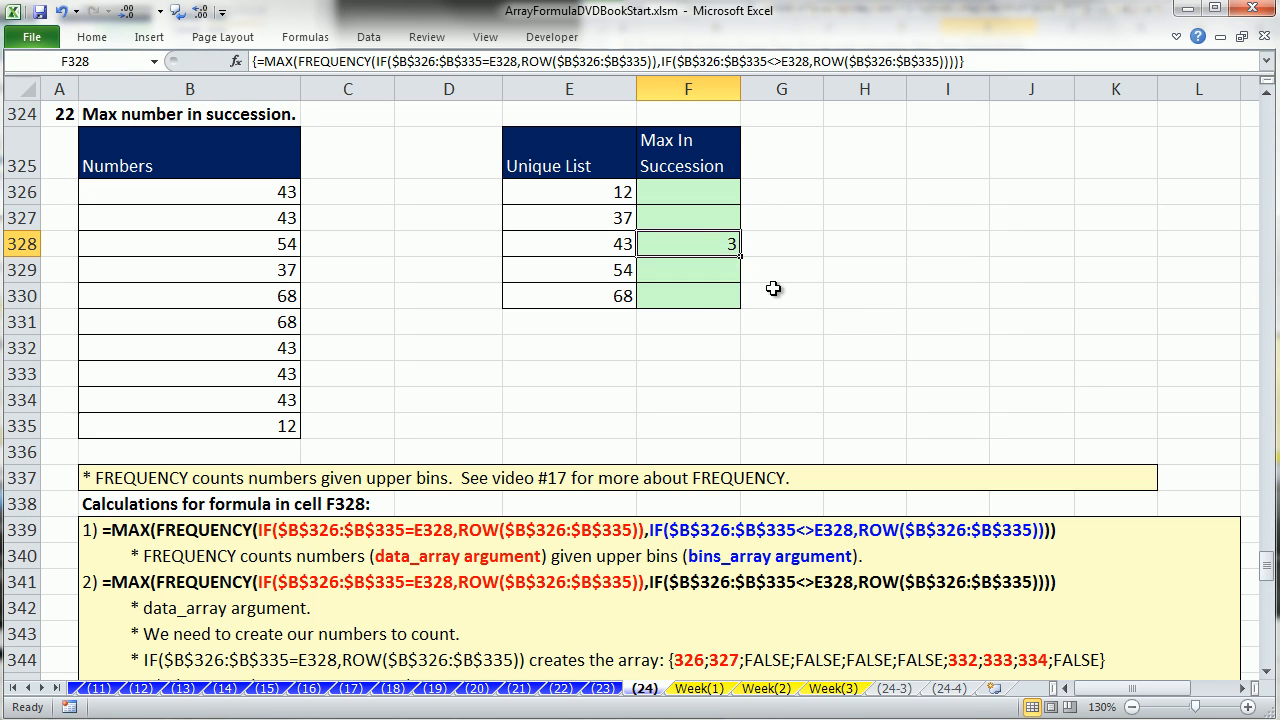
{"action": "left_click_drag", "start_coordinate": [738, 257], "coordinate": [749, 314]}
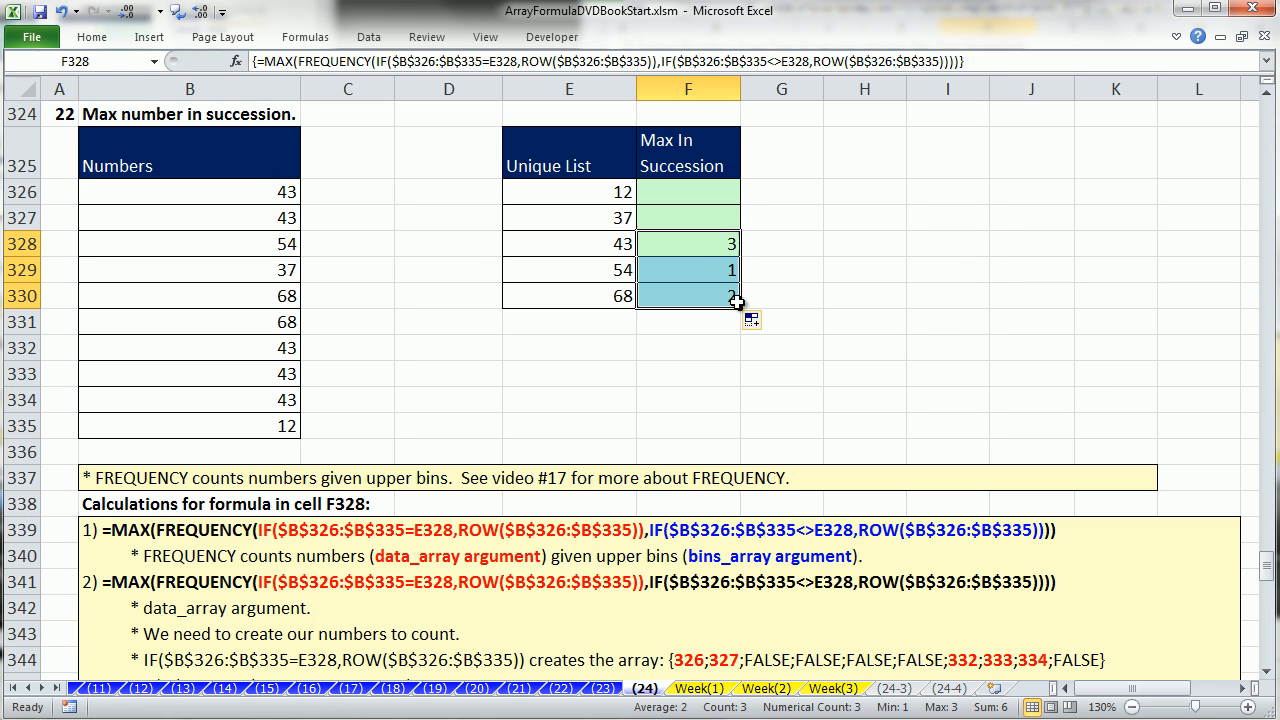
{"action": "left_click", "coordinate": [737, 254]}
{"action": "left_click_drag", "start_coordinate": [744, 260], "coordinate": [739, 192]}
Check the cell references of the copied formula in F330 and re-enter it as an array formula.
{"action": "left_click", "coordinate": [703, 293]}
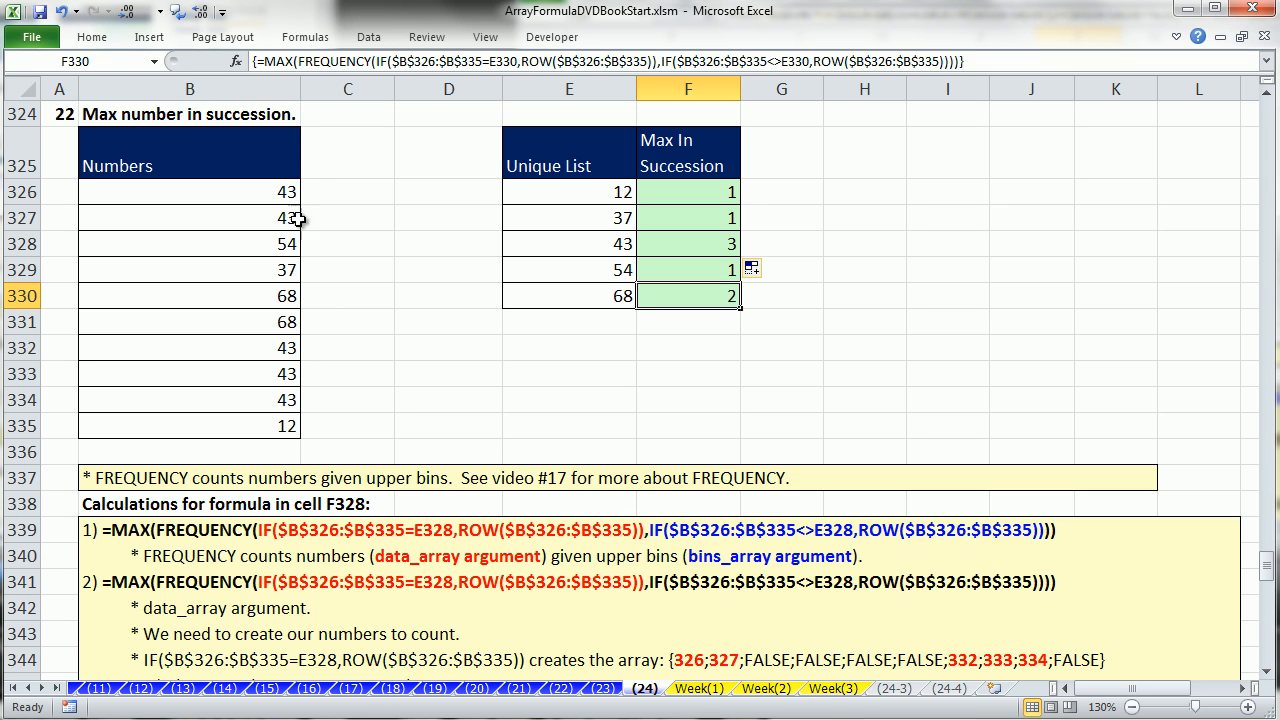
{"action": "double_click", "coordinate": [673, 300]}
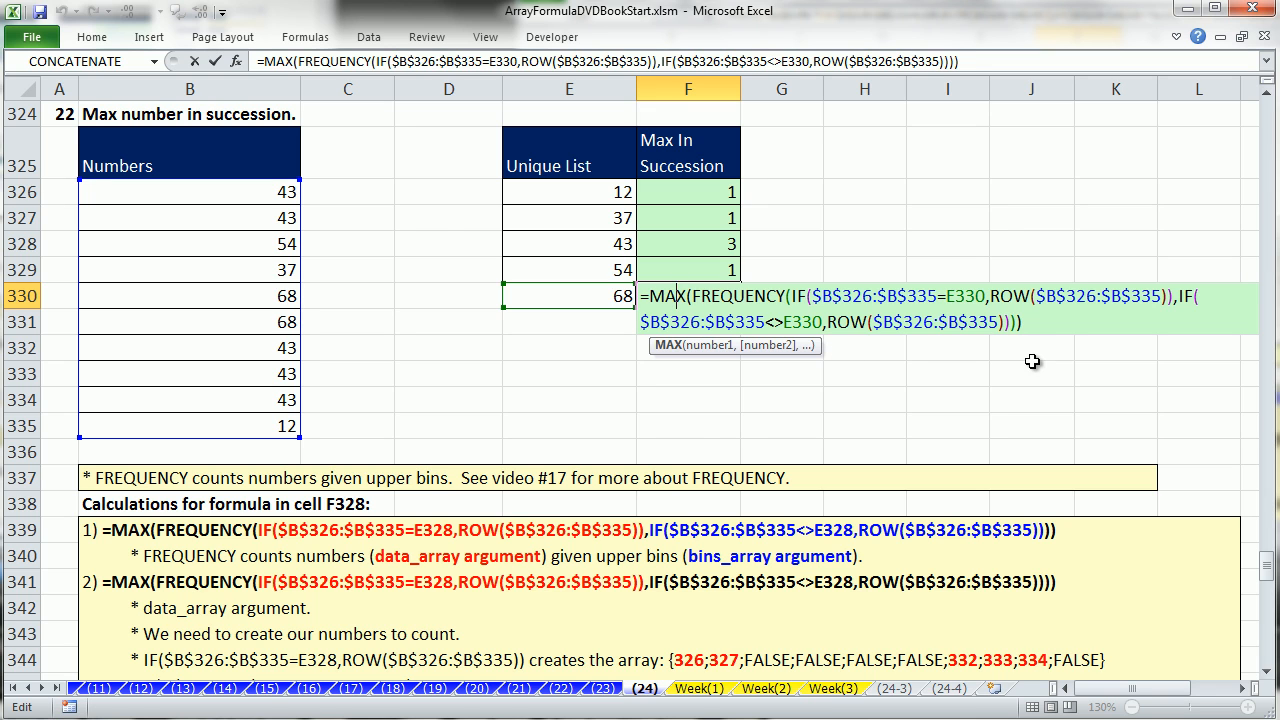
{"action": "key", "text": "ctrl+shift+Return"}
Examine the "Max text item in succession" example: the formula in F367 and the runs of OS in B365:B366 and B371:B373.
{"action": "scroll", "coordinate": [560, 380], "scroll_direction": "down", "scroll_amount": 12}
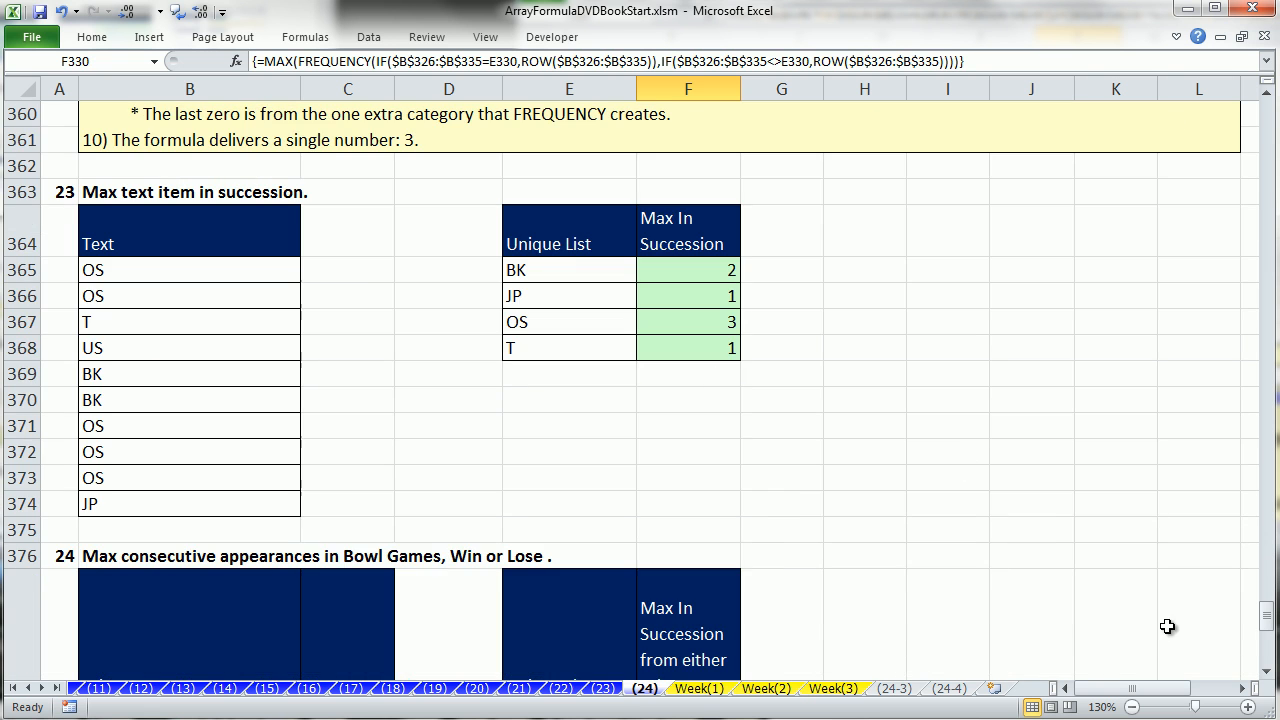
{"action": "left_click", "coordinate": [1266, 672]}
{"action": "left_click", "coordinate": [1266, 672]}
{"action": "left_click", "coordinate": [1266, 672]}
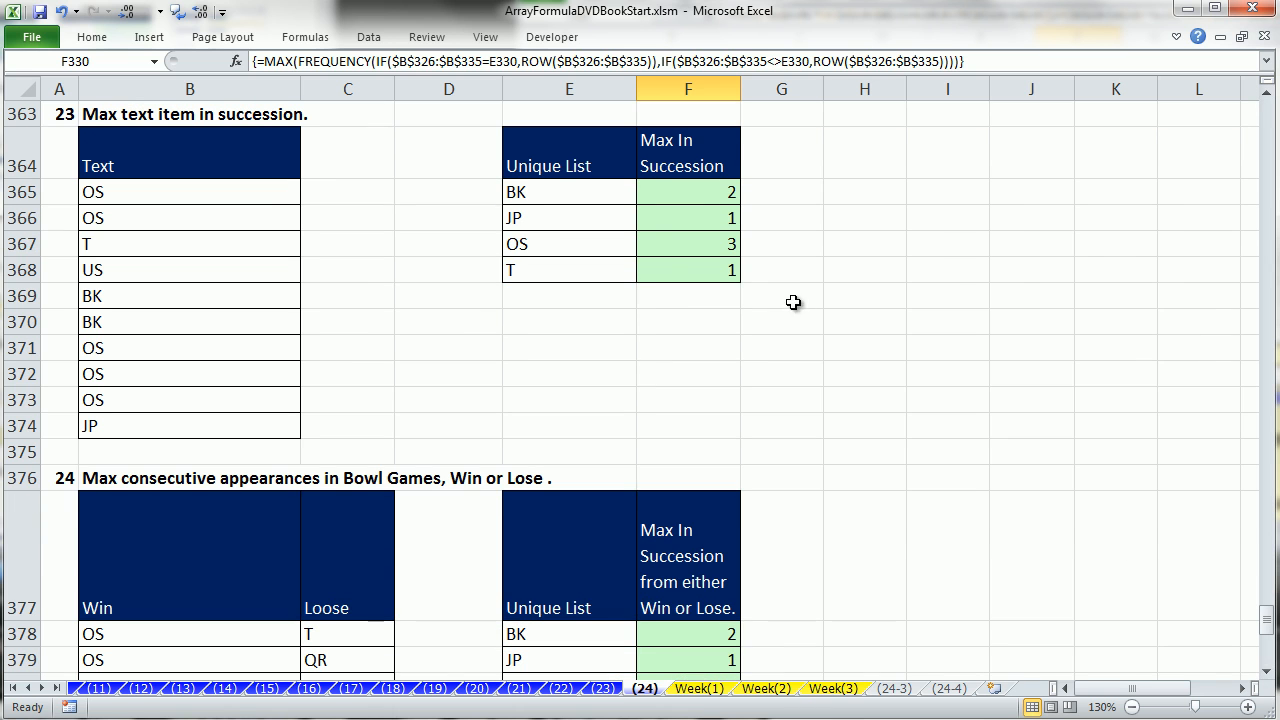
{"action": "left_click", "coordinate": [667, 245]}
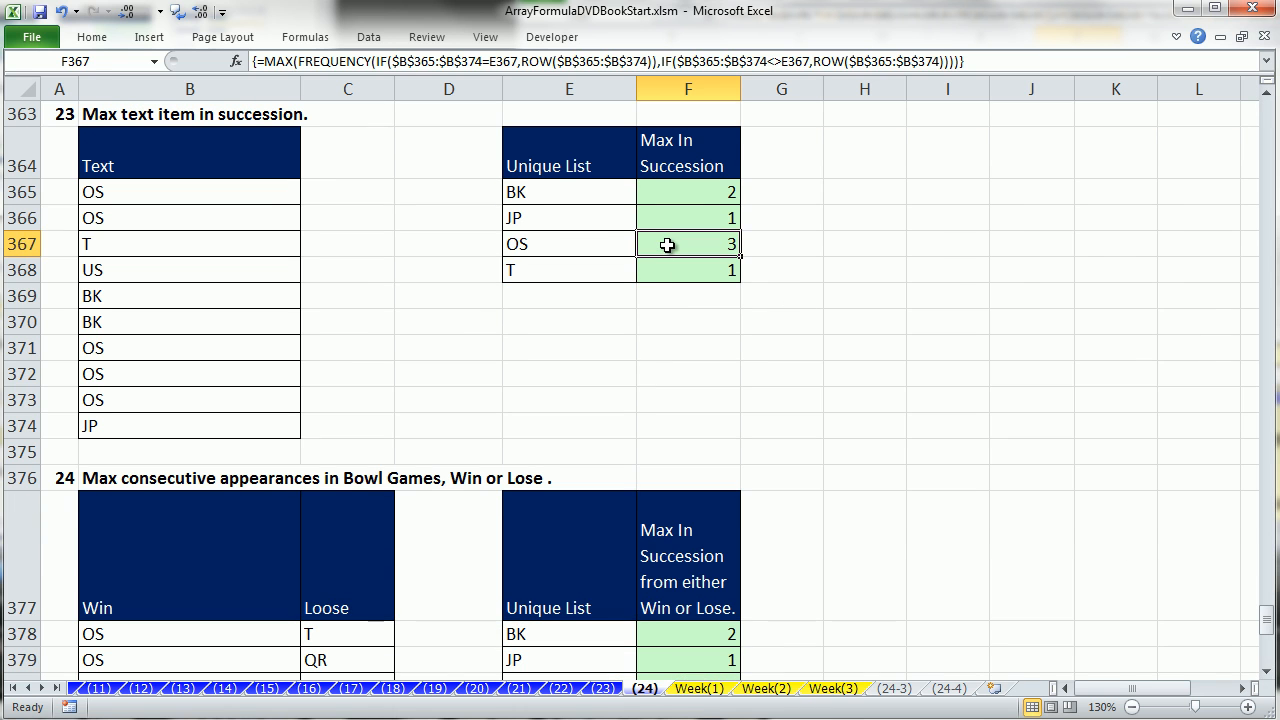
{"action": "left_click", "coordinate": [596, 246]}
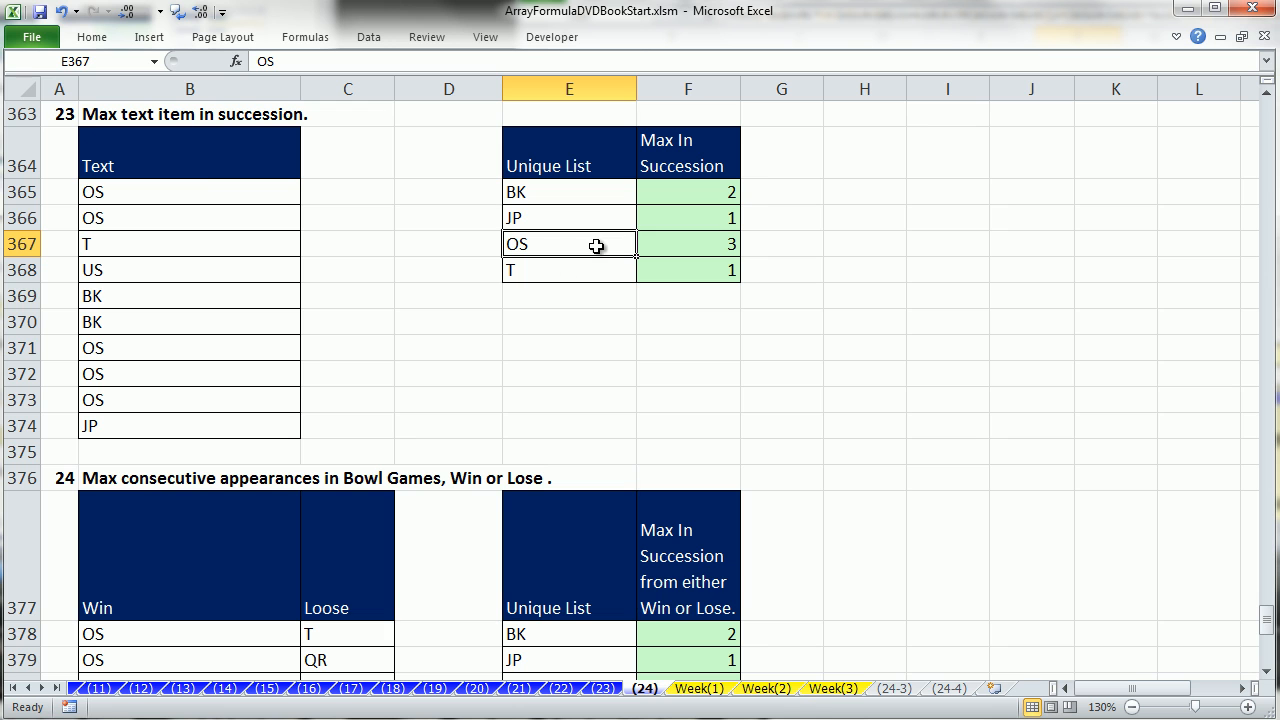
{"action": "left_click_drag", "start_coordinate": [172, 194], "coordinate": [171, 214]}
{"action": "left_click_drag", "start_coordinate": [180, 348], "coordinate": [184, 396], "text": "ctrl"}
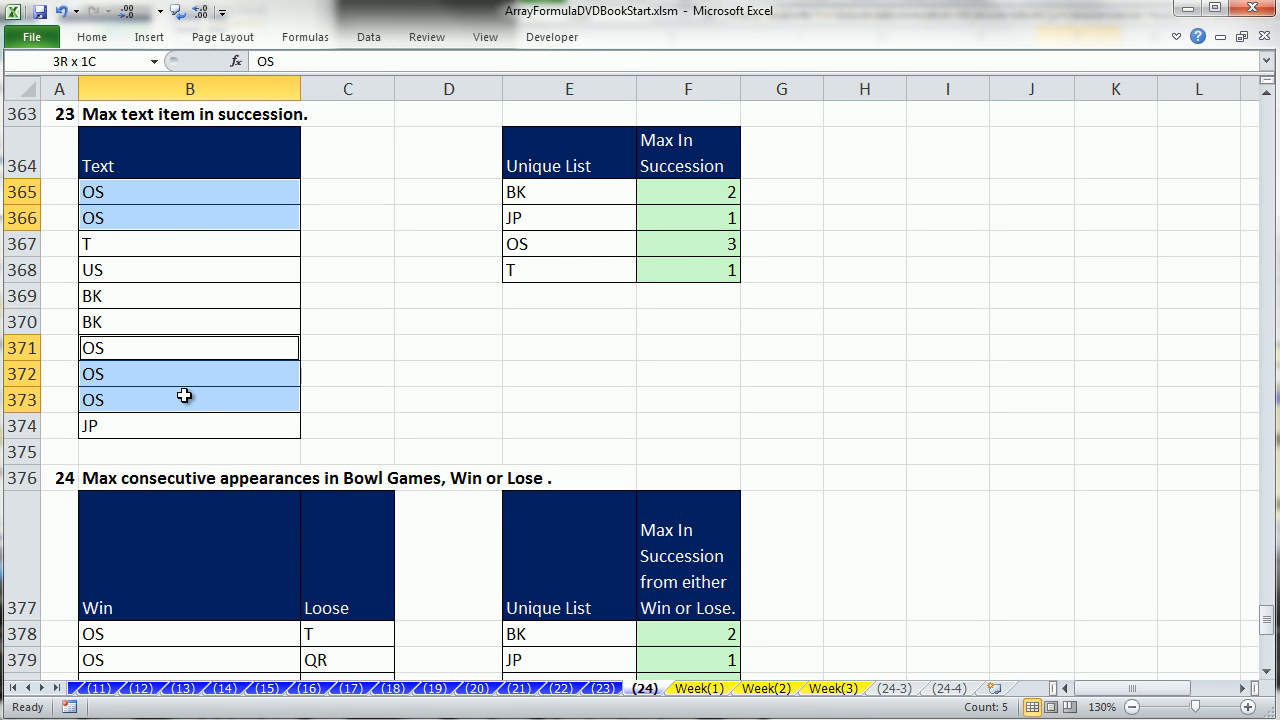
Open the formula in F367 and highlight the first IF's logical test and its value_if_true, ROW($B$365:$B$374).
{"action": "left_click", "coordinate": [686, 245]}
{"action": "double_click", "coordinate": [686, 245]}
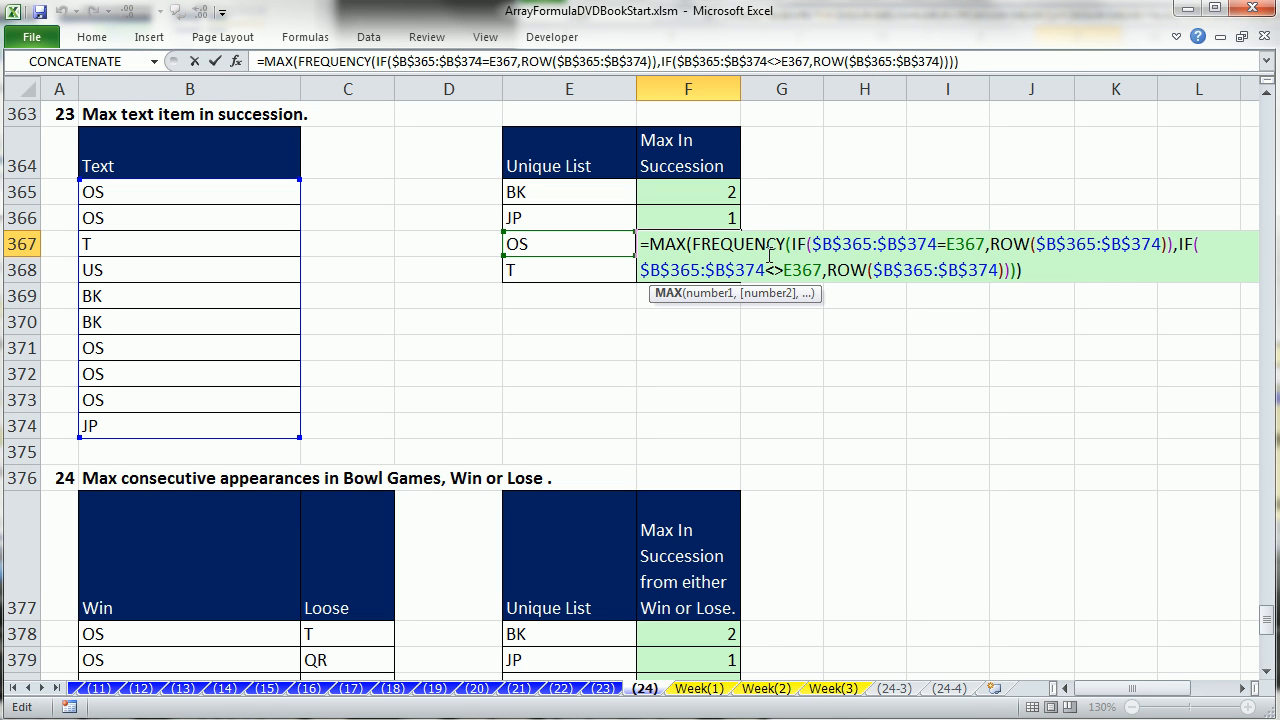
{"action": "left_click", "coordinate": [813, 244]}
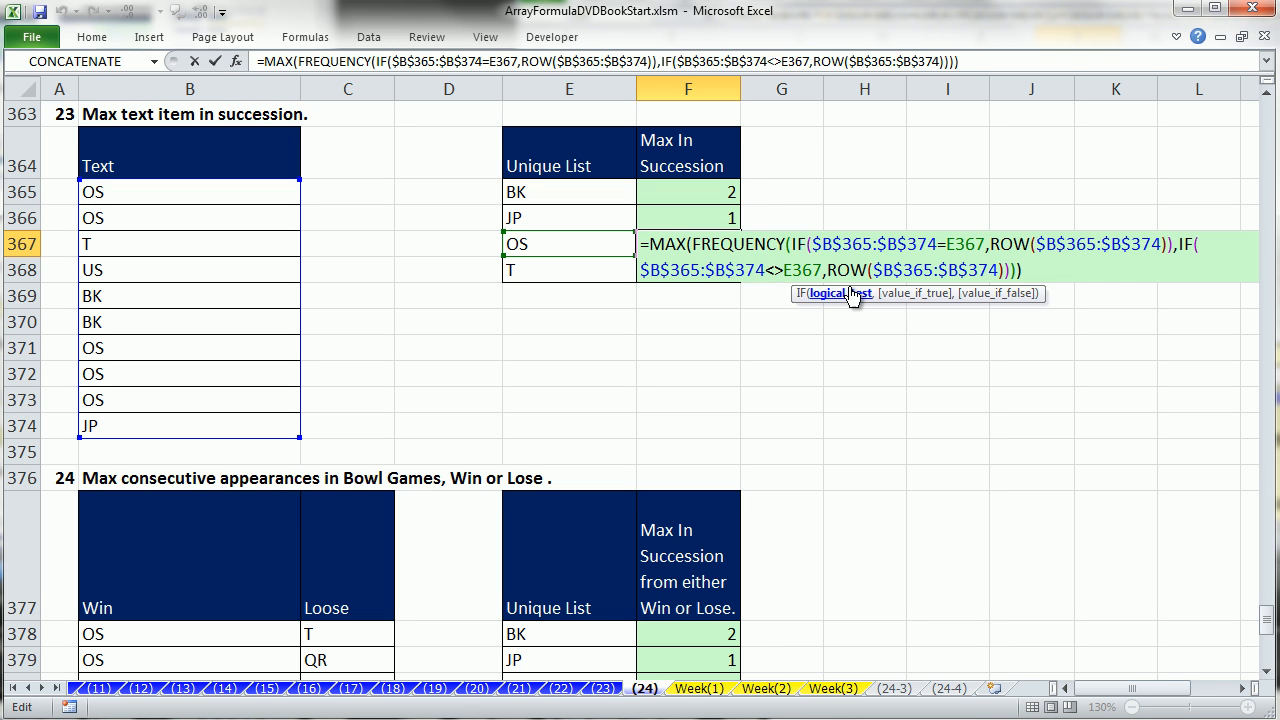
{"action": "left_click", "coordinate": [853, 293]}
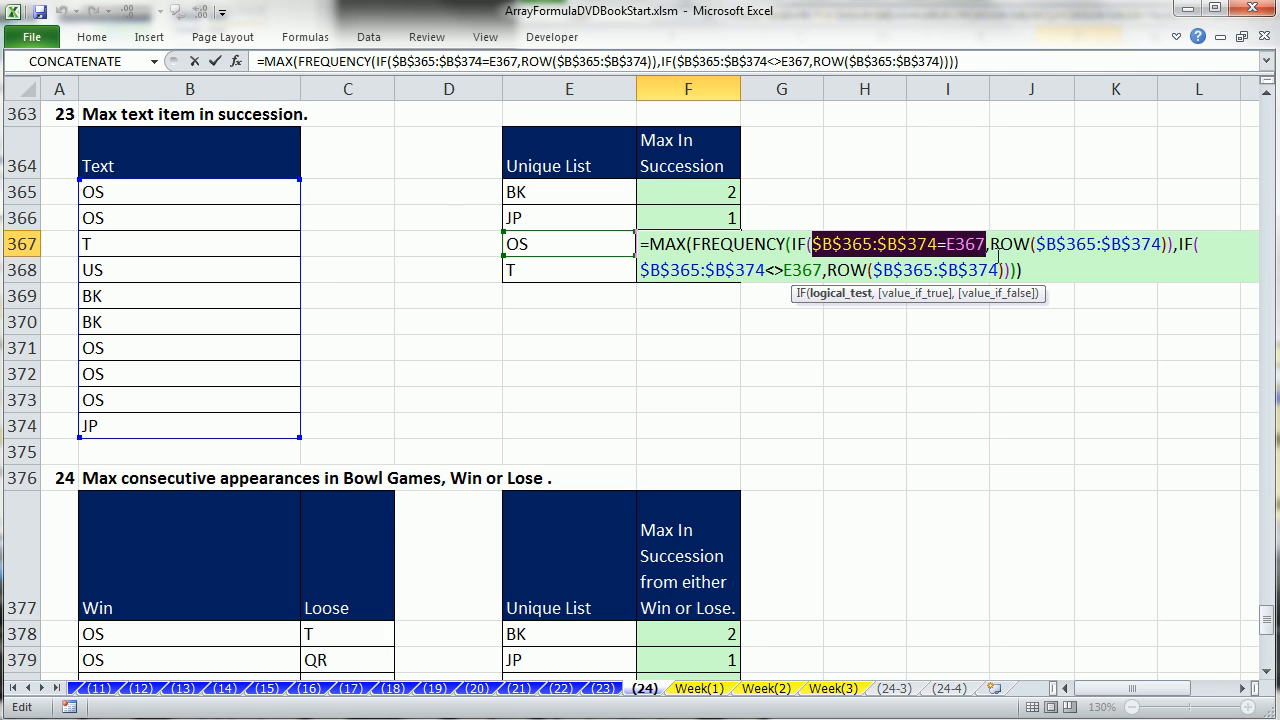
{"action": "left_click", "coordinate": [925, 296]}
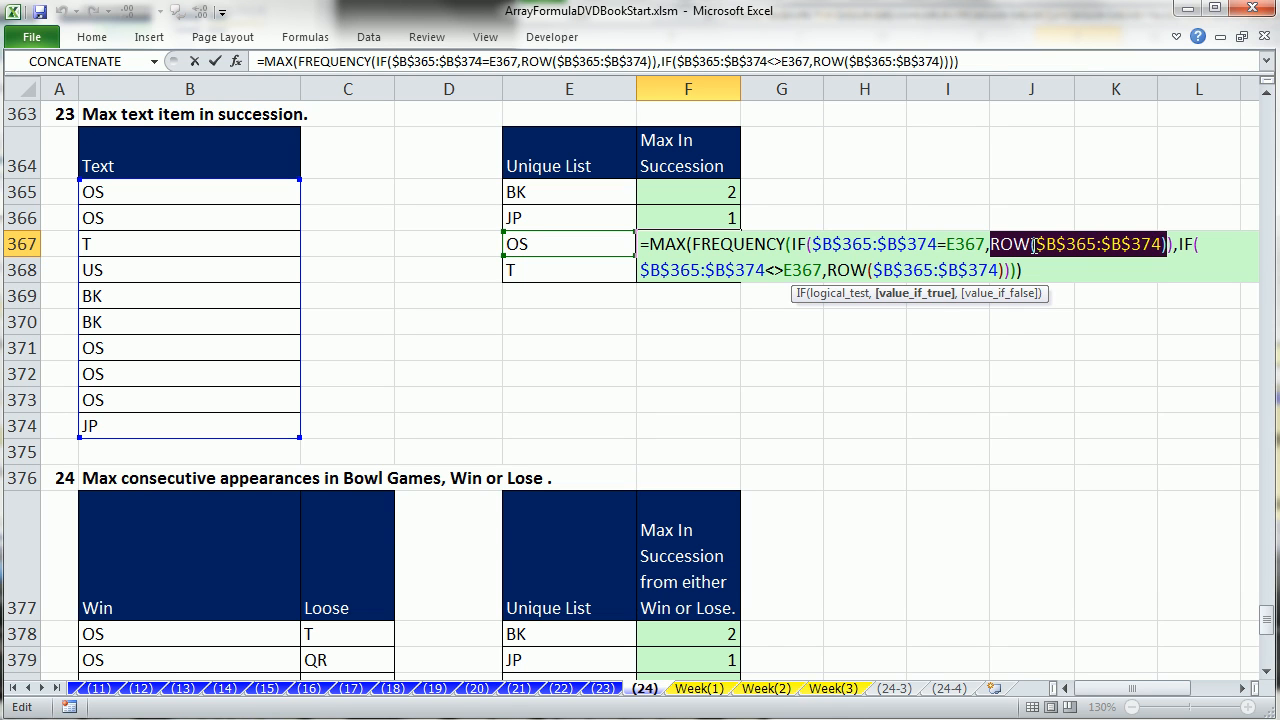
Evaluate FREQUENCY's data_array argument in the F367 formula in place, and undo the evaluation.
{"action": "left_click", "coordinate": [792, 243]}
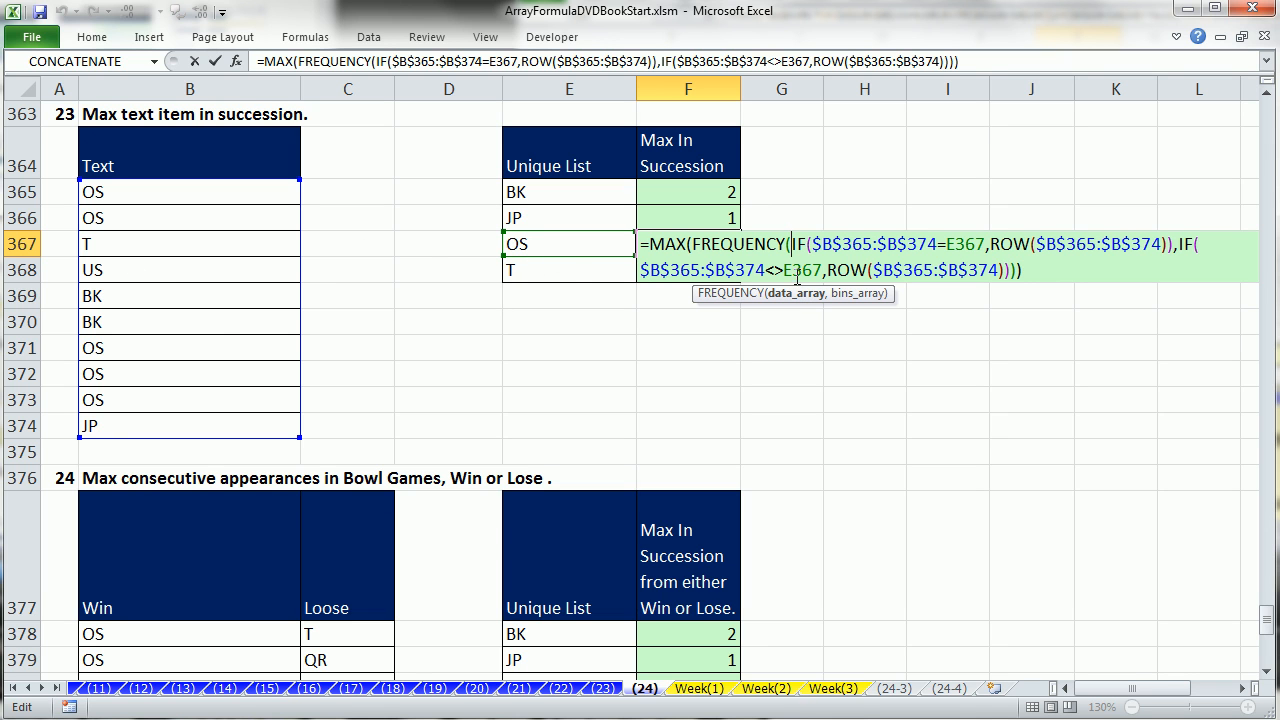
{"action": "left_click", "coordinate": [816, 295]}
{"action": "key", "text": "F9"}
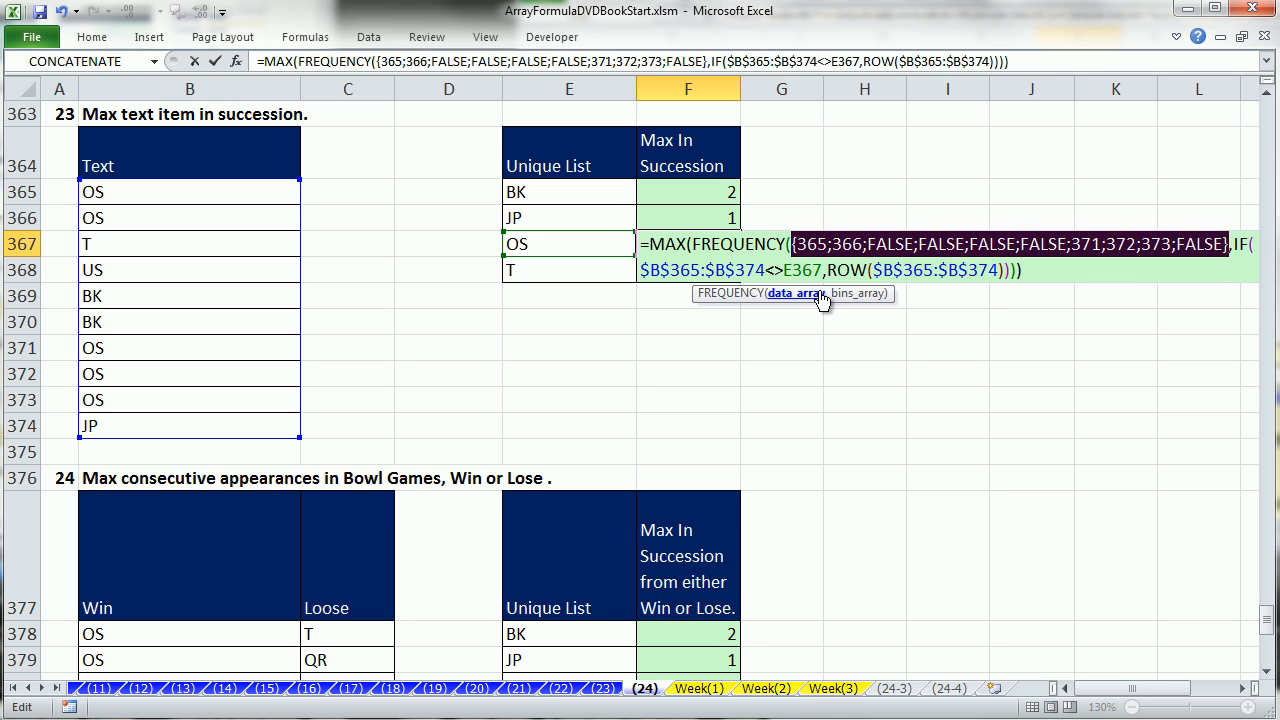
{"action": "key", "text": "ctrl+z"}
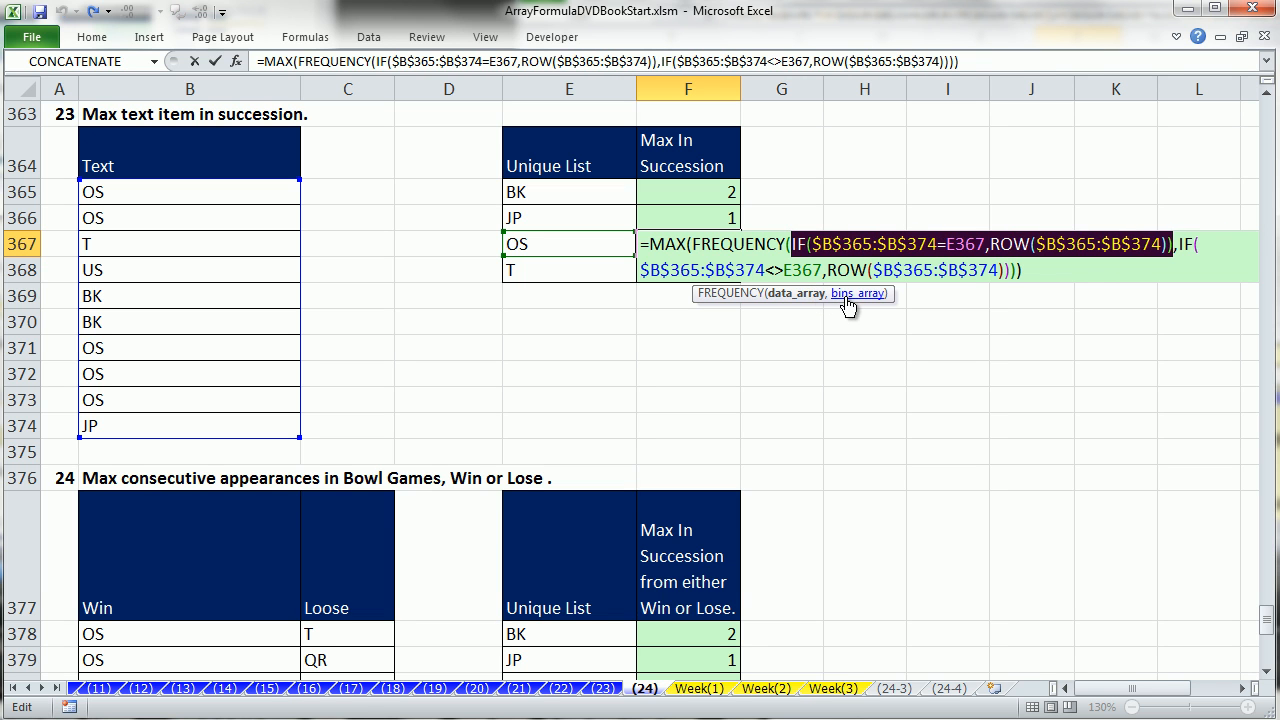
Evaluate FREQUENCY's bins_array argument in F367, undo the evaluation, and re-enter the formula as an array formula.
{"action": "left_click", "coordinate": [849, 294]}
{"action": "key", "text": "F9"}
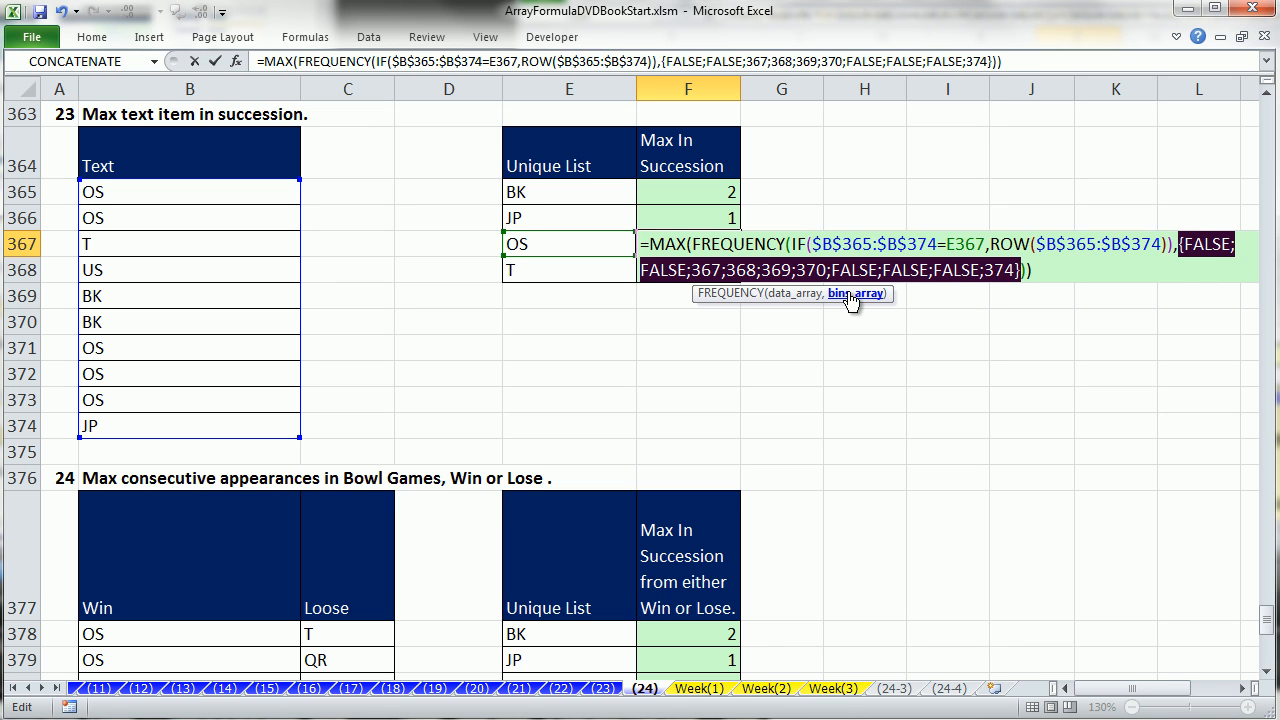
{"action": "key", "text": "ctrl+z"}
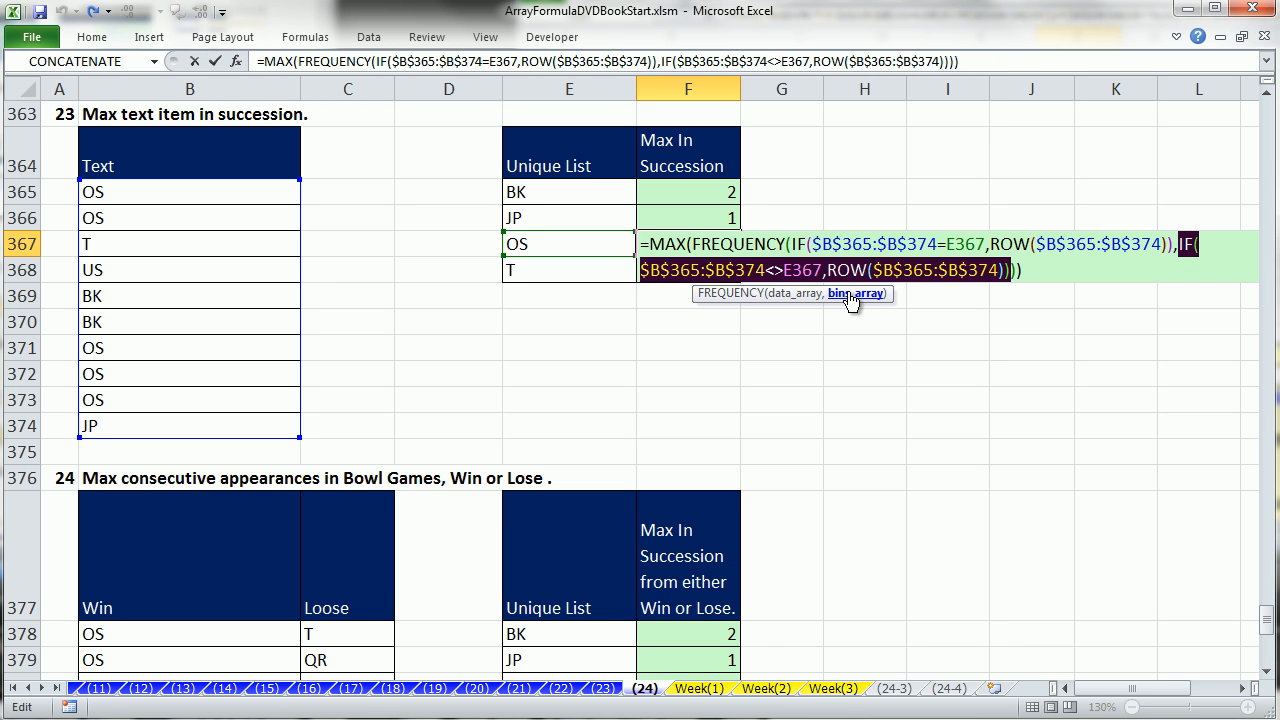
{"action": "key", "text": "ctrl+shift+Return"}
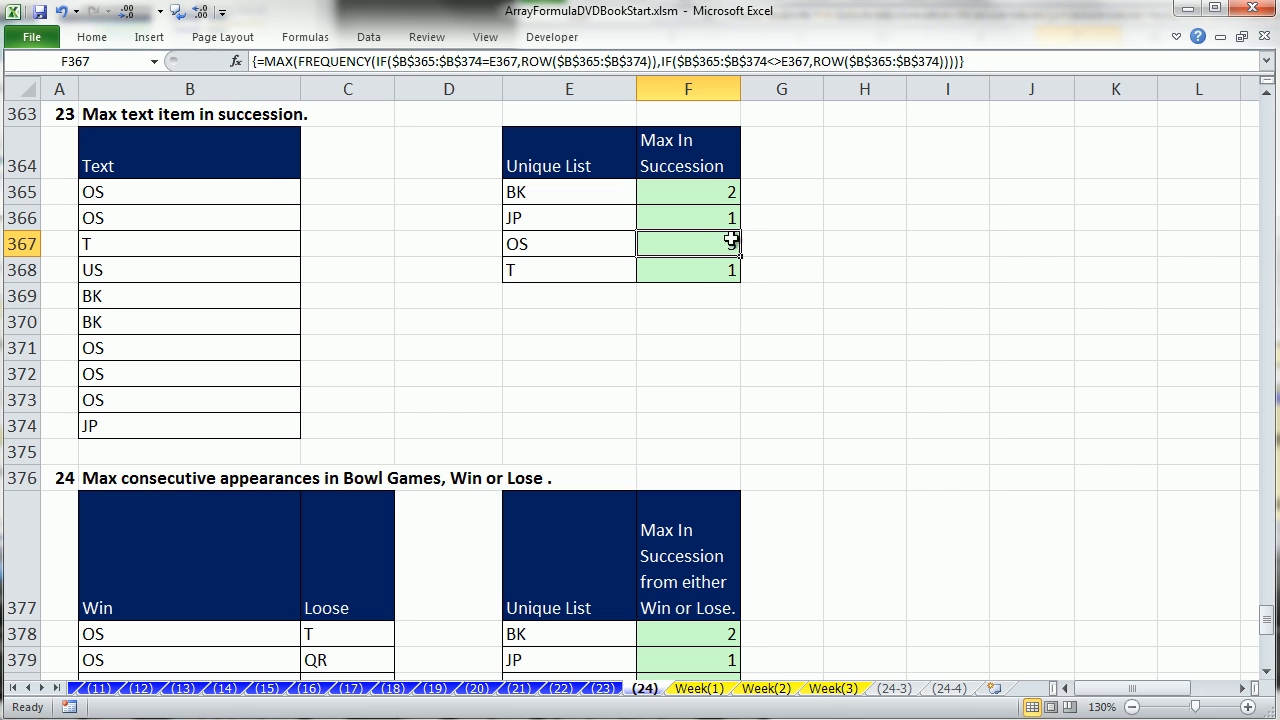
Check the logical test $B$365:$B$374=E367 in F367 once more and re-enter the array formula.
{"action": "double_click", "coordinate": [726, 245]}
{"action": "left_click", "coordinate": [834, 244]}
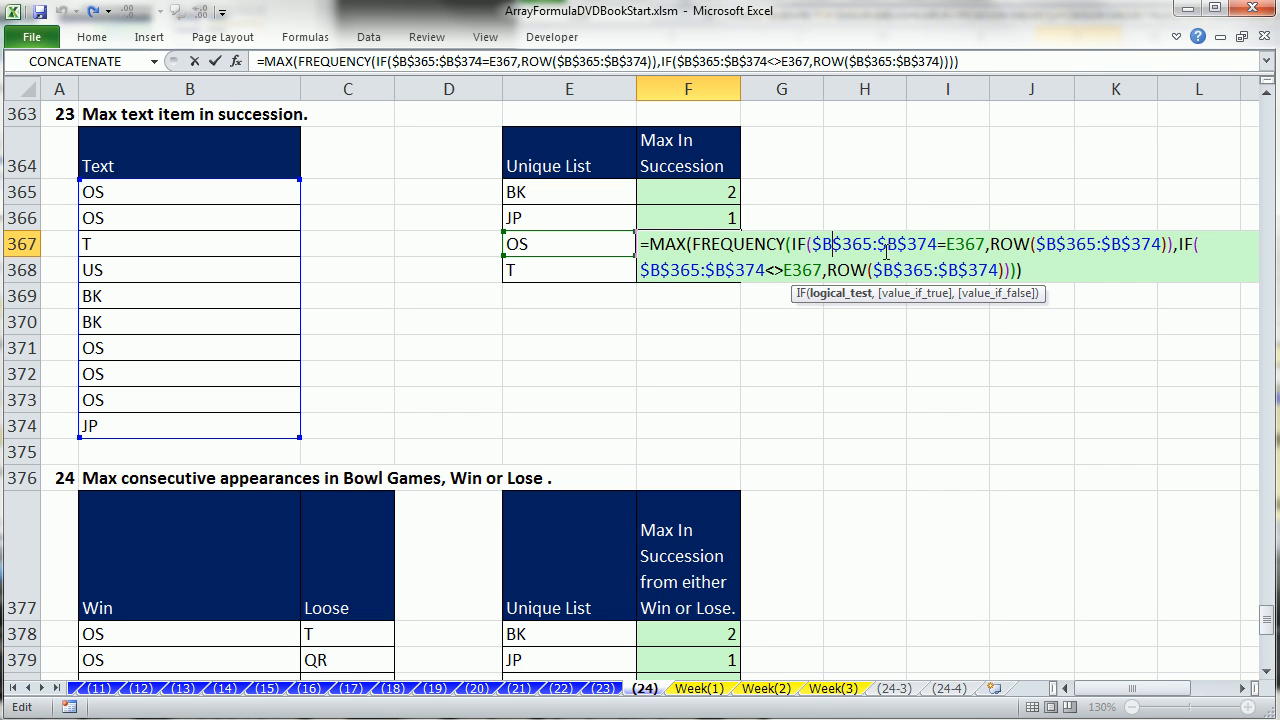
{"action": "left_click", "coordinate": [835, 294]}
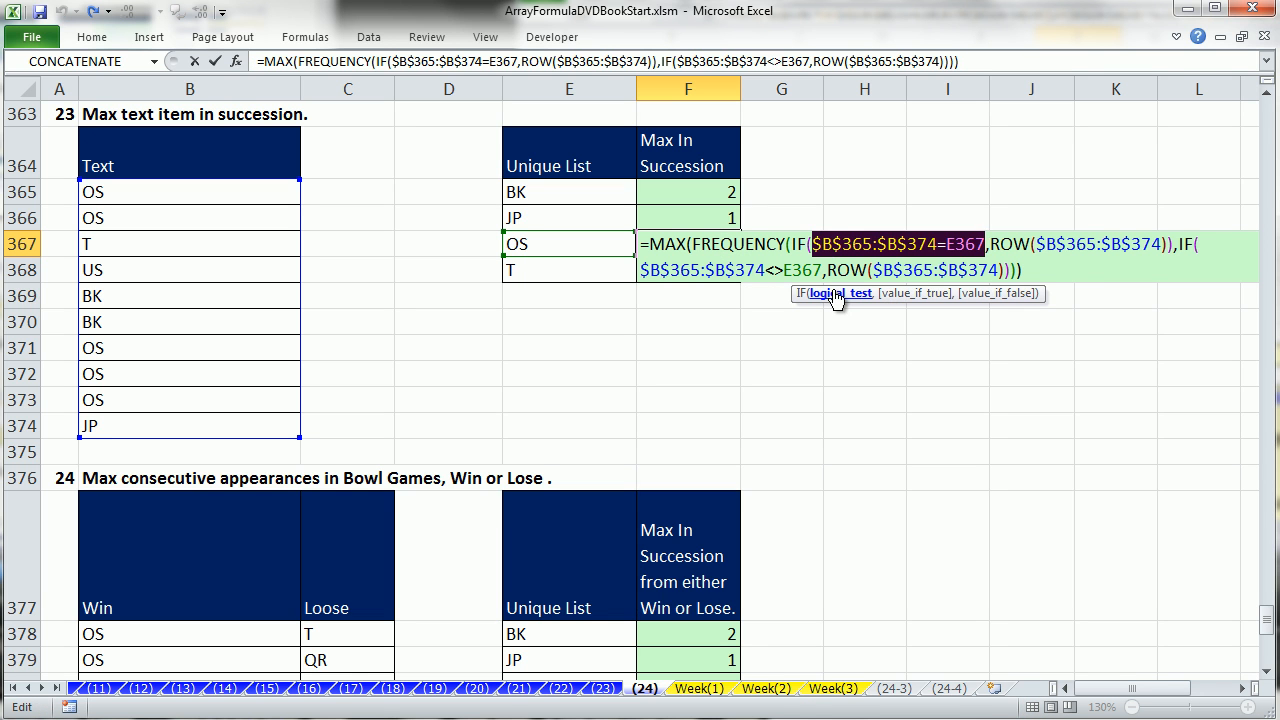
{"action": "key", "text": "ctrl+shift+Return"}
Examine the bowl games example 24: OS in E380 against the Win and Loose blocks B378:C380, B381:C383 and B384:C387.
{"action": "left_click", "coordinate": [1266, 676]}
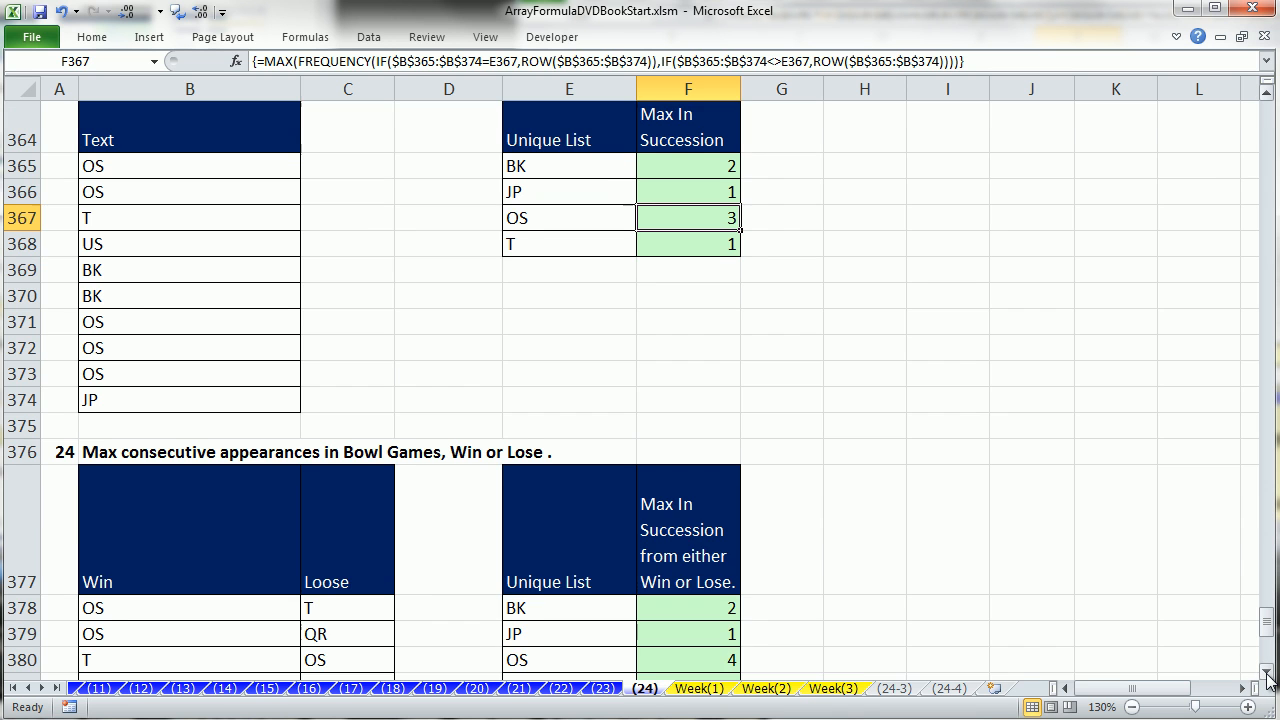
{"action": "double_click", "coordinate": [1268, 678]}
{"action": "left_click_drag", "start_coordinate": [1268, 678], "coordinate": [1268, 678]}
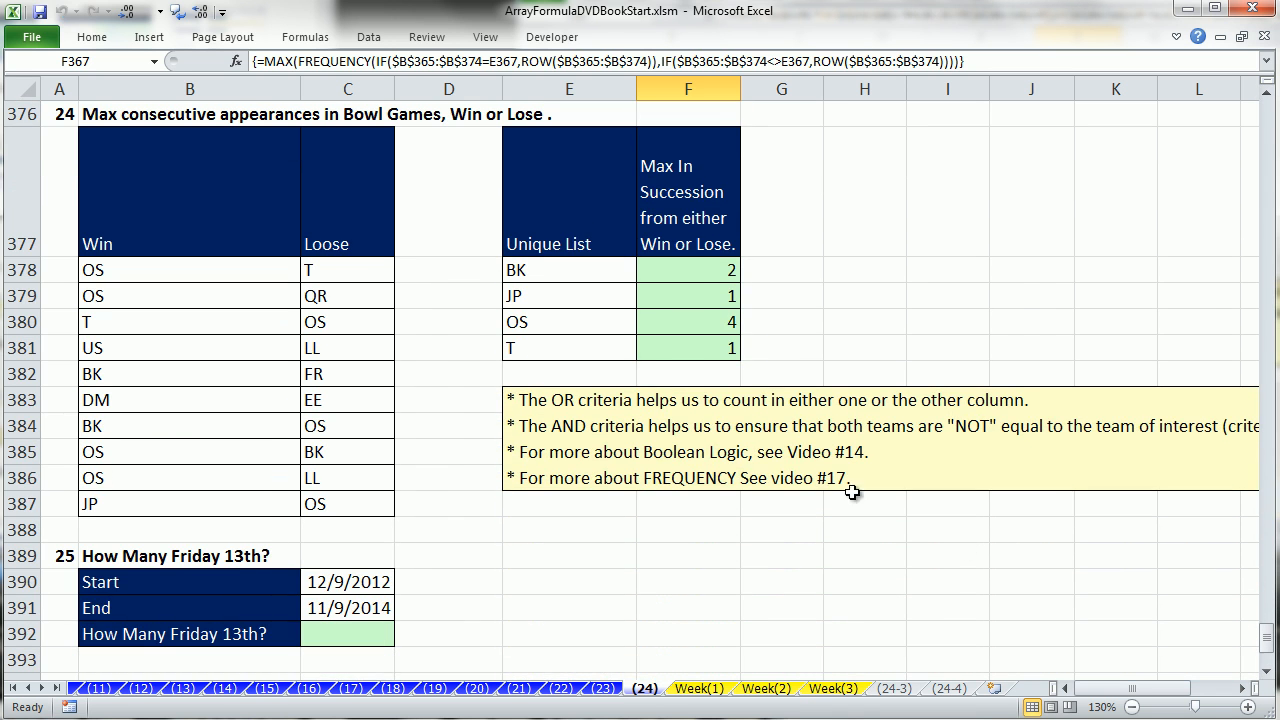
{"action": "left_click", "coordinate": [536, 321]}
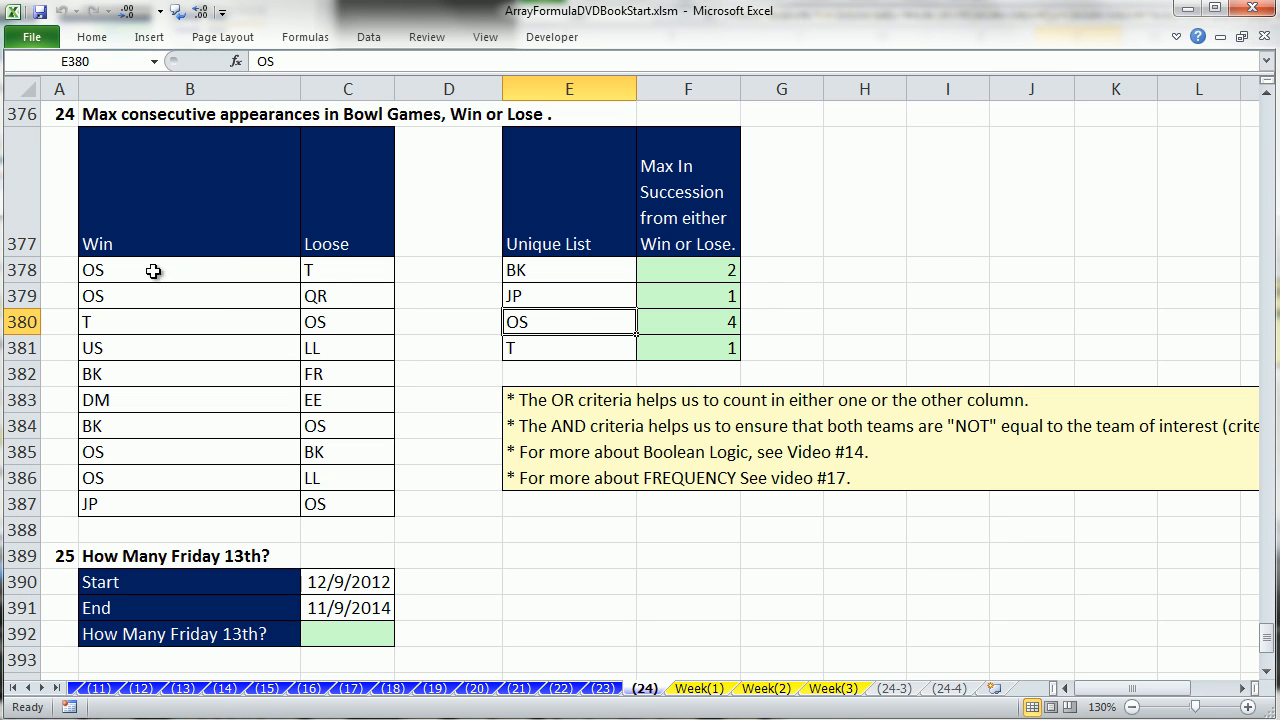
{"action": "left_click_drag", "start_coordinate": [186, 279], "coordinate": [334, 323]}
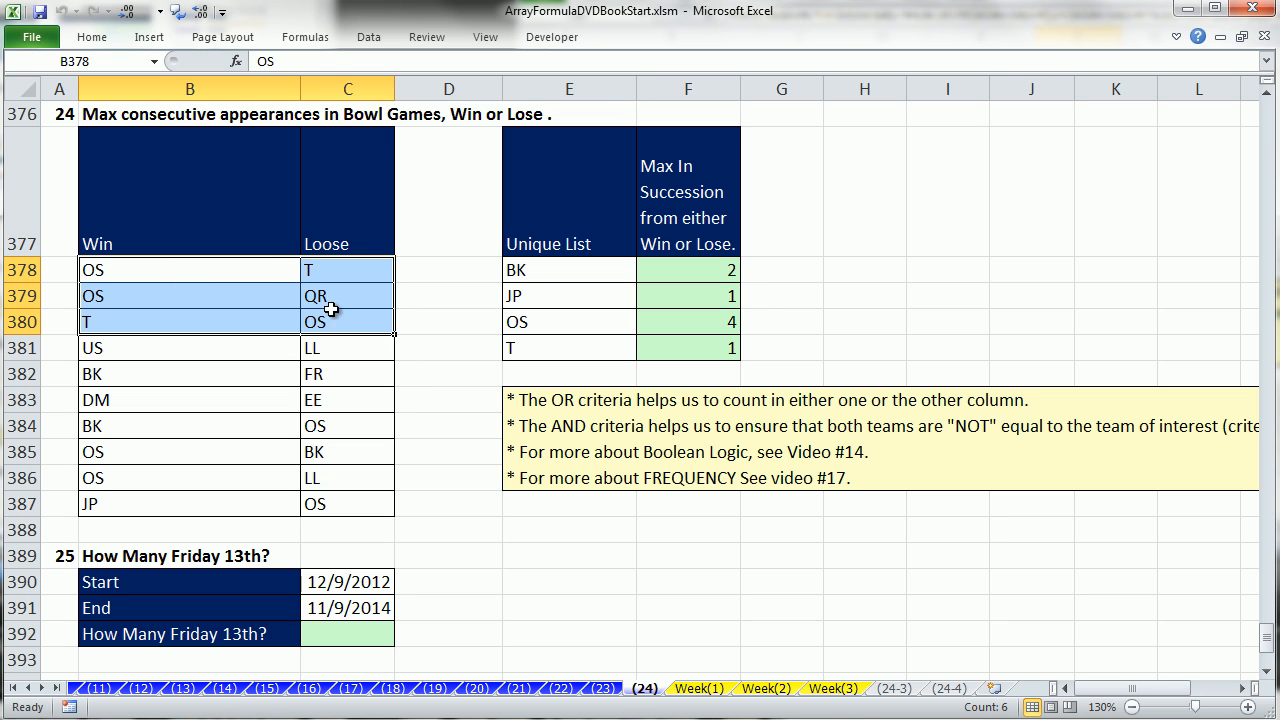
{"action": "left_click", "coordinate": [231, 350]}
{"action": "left_click_drag", "start_coordinate": [231, 350], "coordinate": [329, 394]}
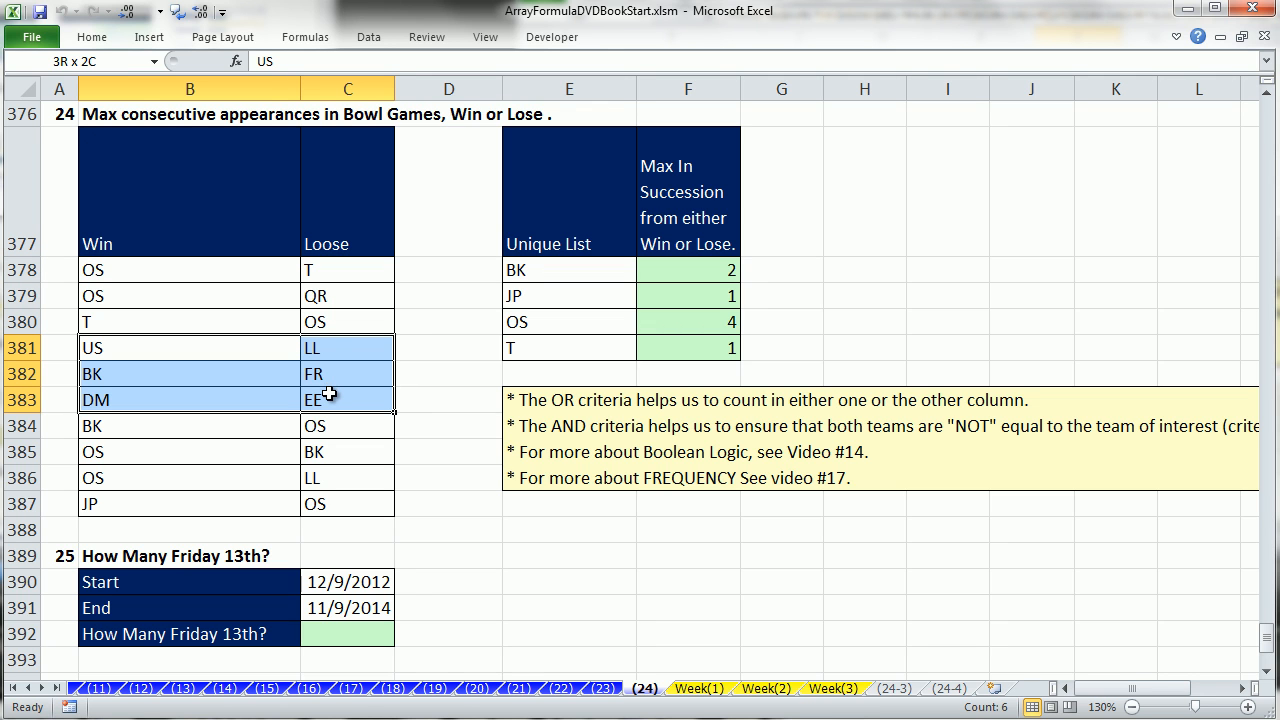
{"action": "left_click_drag", "start_coordinate": [253, 427], "coordinate": [329, 505]}
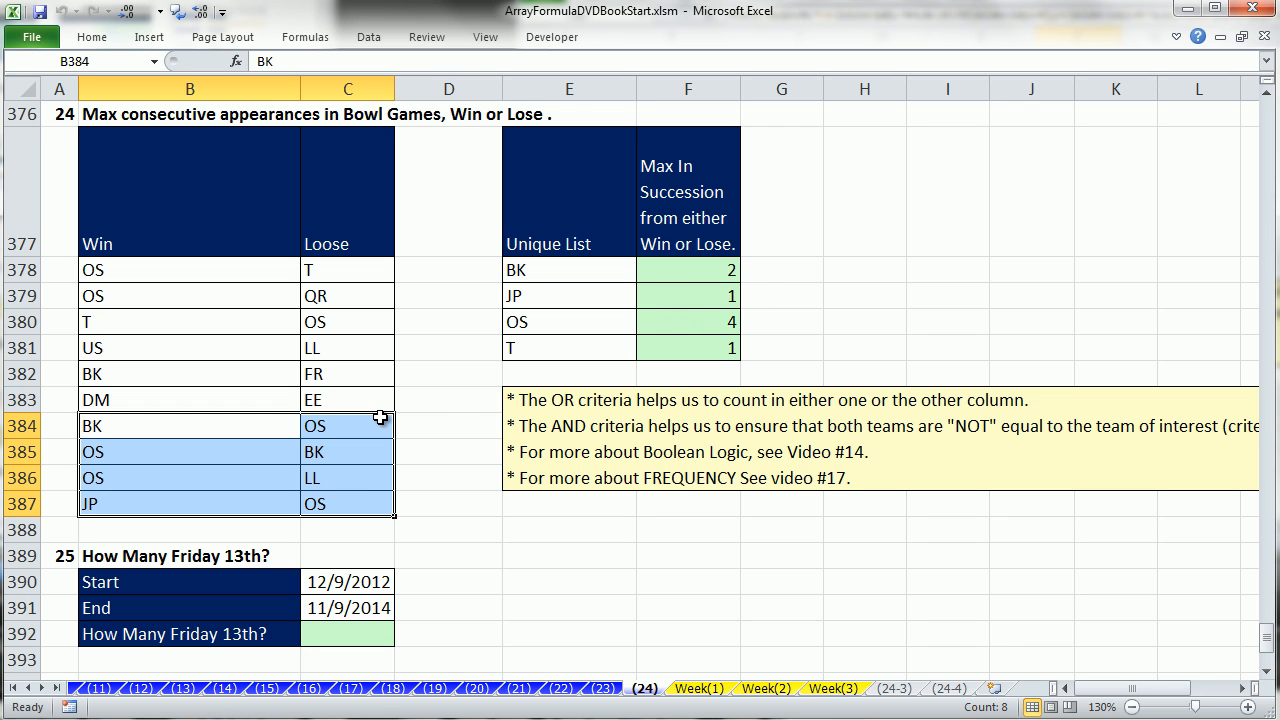
{"action": "left_click", "coordinate": [583, 321]}
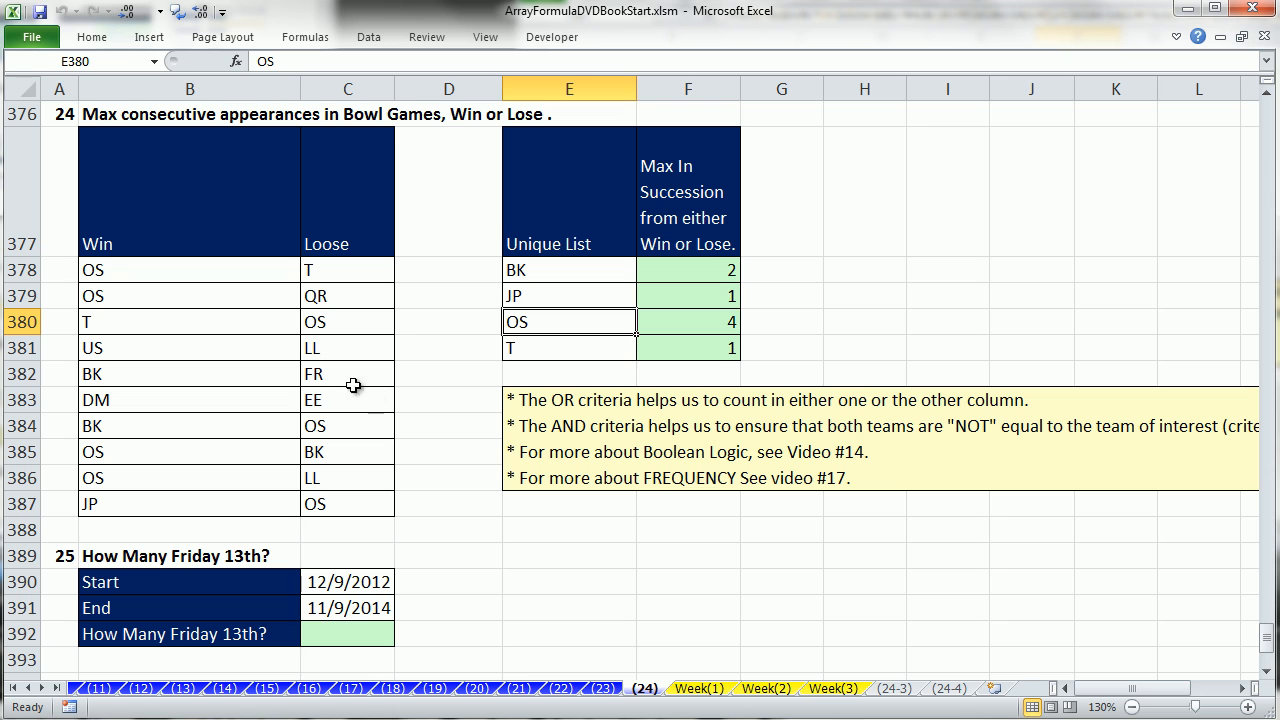
Compare the OS runs B378:C380 and B384:C387, the full Win and Loose columns, and the gap rows B381:C383.
{"action": "left_click_drag", "start_coordinate": [114, 268], "coordinate": [336, 316]}
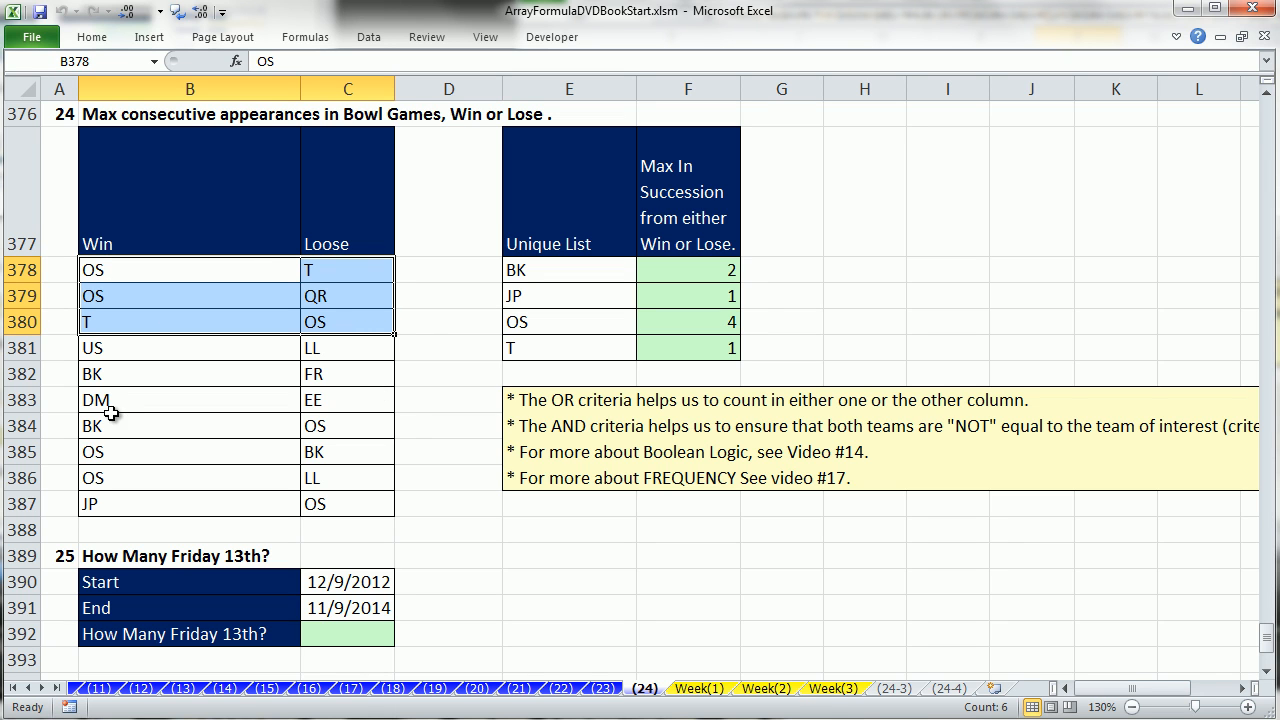
{"action": "left_click_drag", "start_coordinate": [120, 420], "coordinate": [307, 502]}
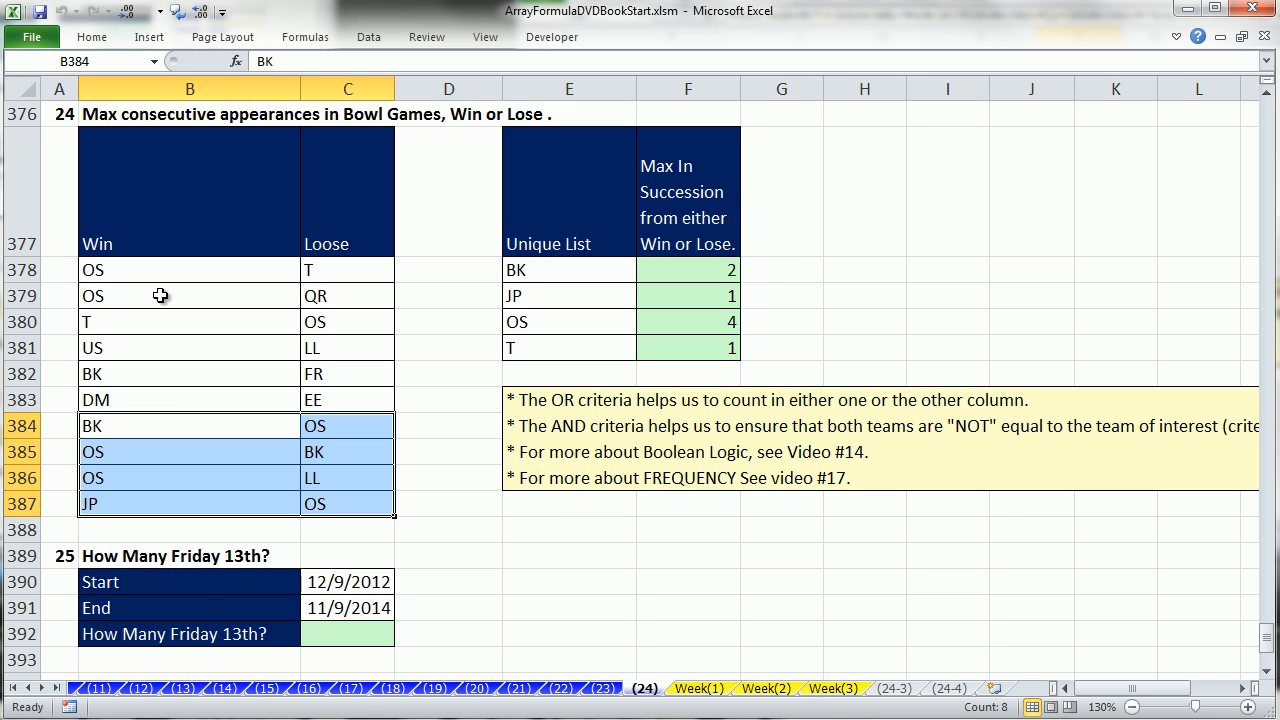
{"action": "left_click_drag", "start_coordinate": [161, 270], "coordinate": [155, 504]}
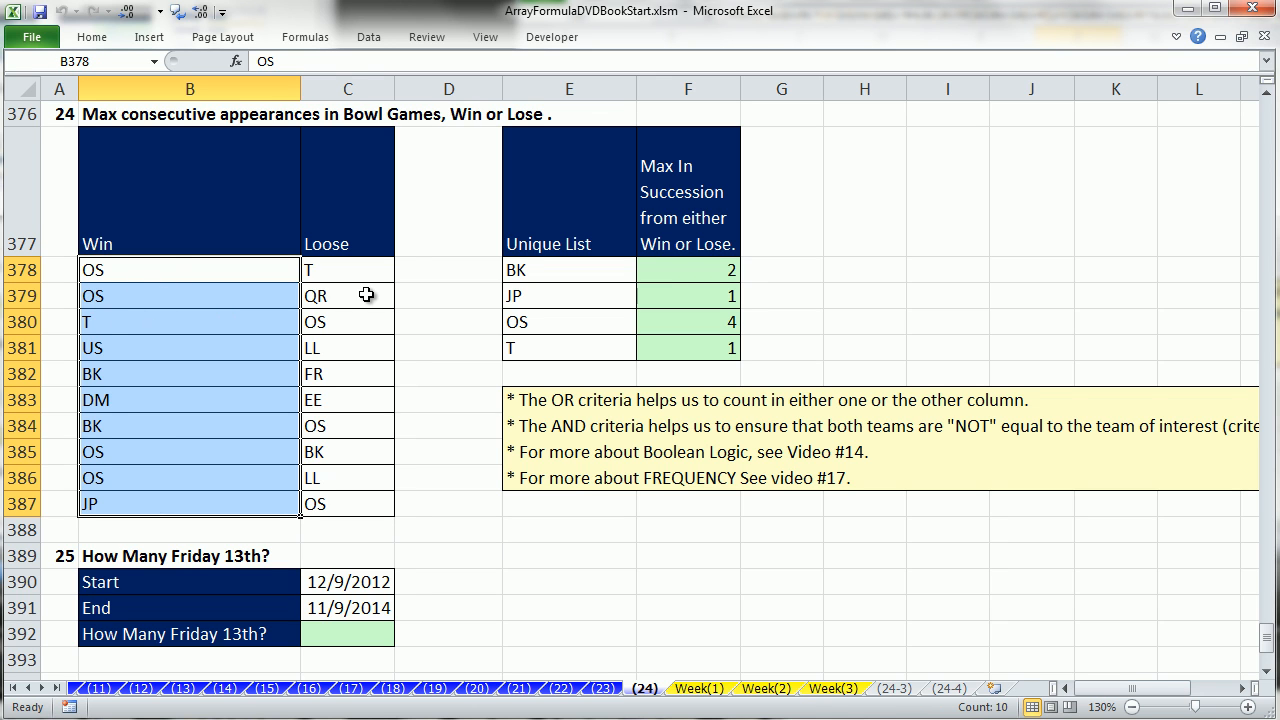
{"action": "left_click_drag", "start_coordinate": [345, 266], "coordinate": [347, 503]}
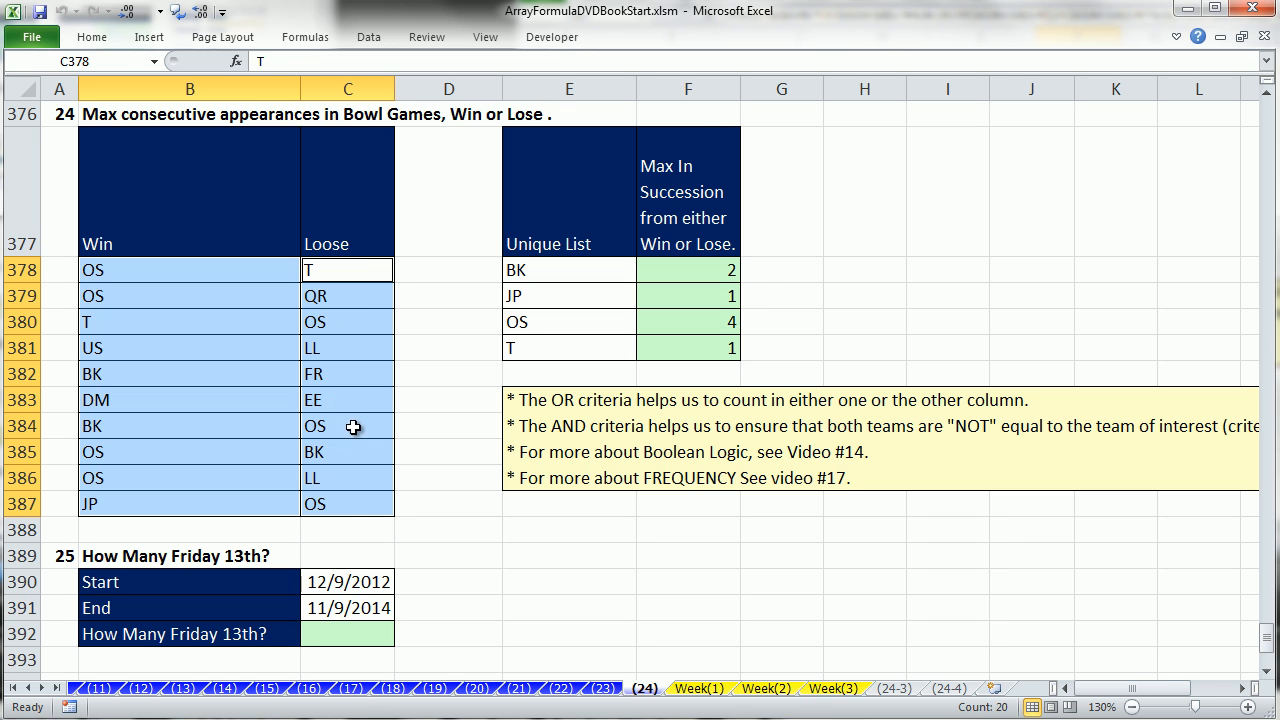
{"action": "left_click_drag", "start_coordinate": [92, 276], "coordinate": [300, 318]}
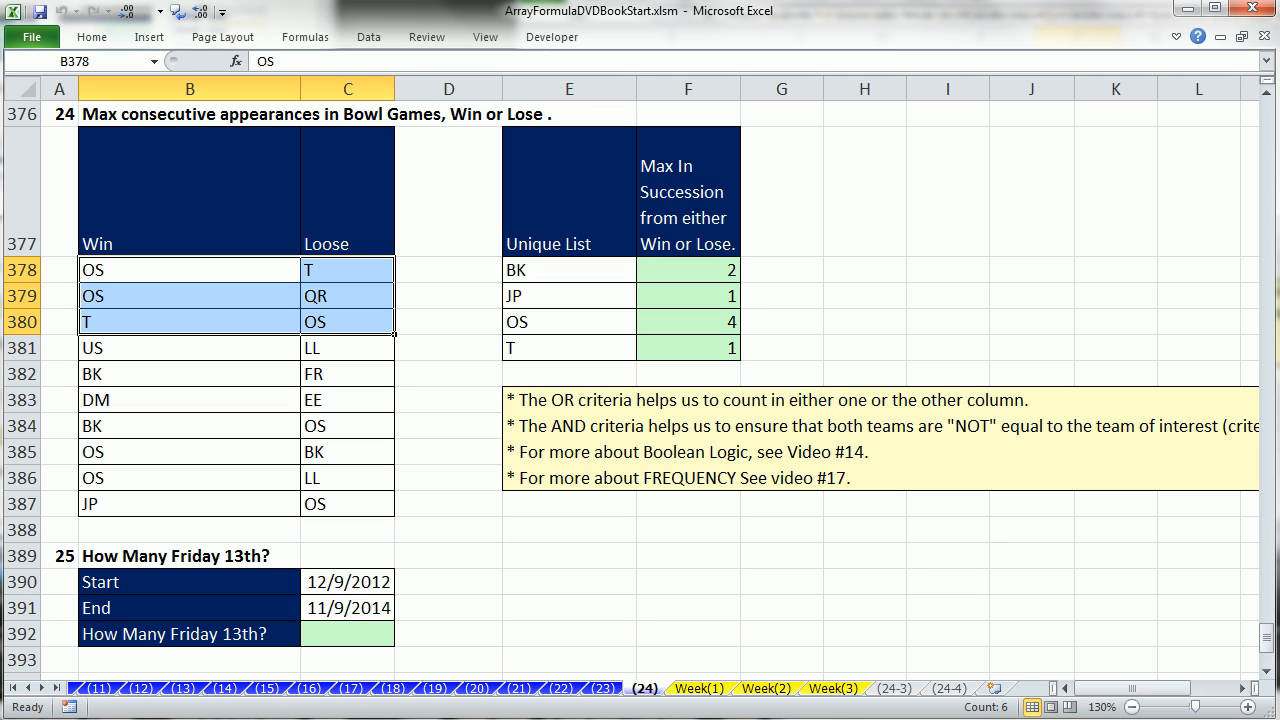
{"action": "left_click_drag", "start_coordinate": [91, 347], "coordinate": [338, 400]}
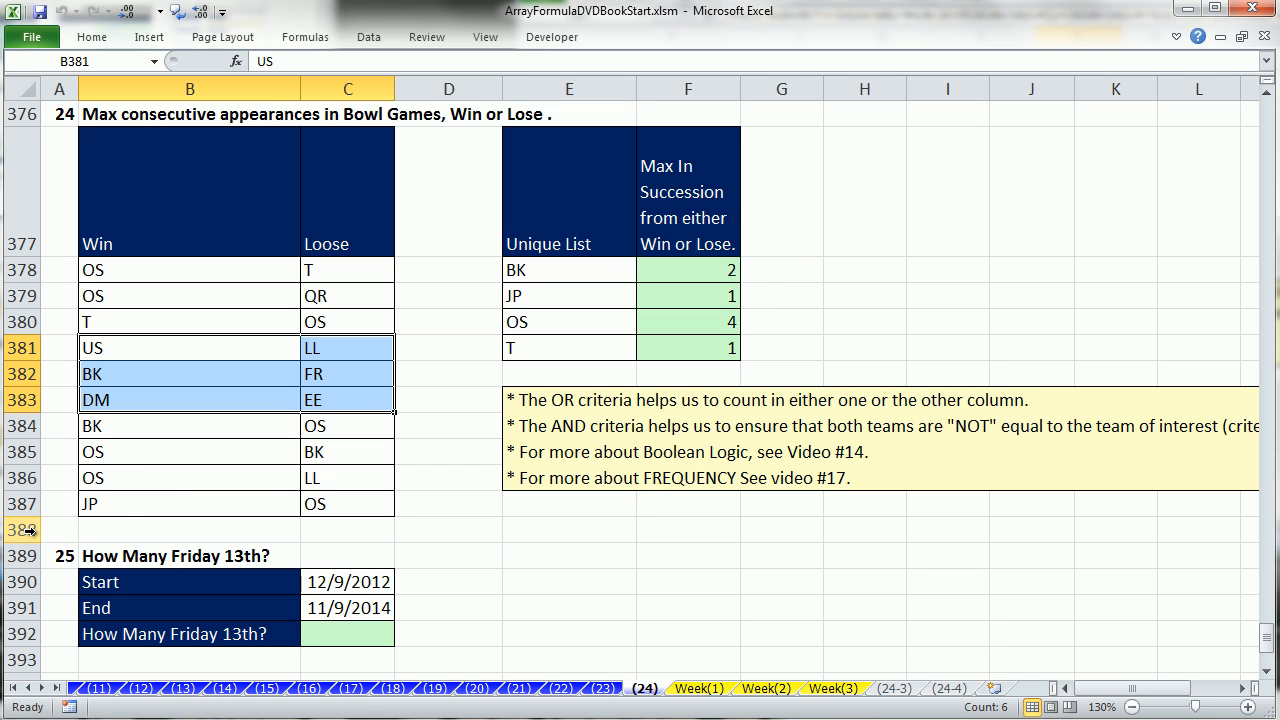
Open the formula in F380 and highlight the whole data_array argument of FREQUENCY.
{"action": "double_click", "coordinate": [664, 325]}
{"action": "left_click", "coordinate": [786, 322]}
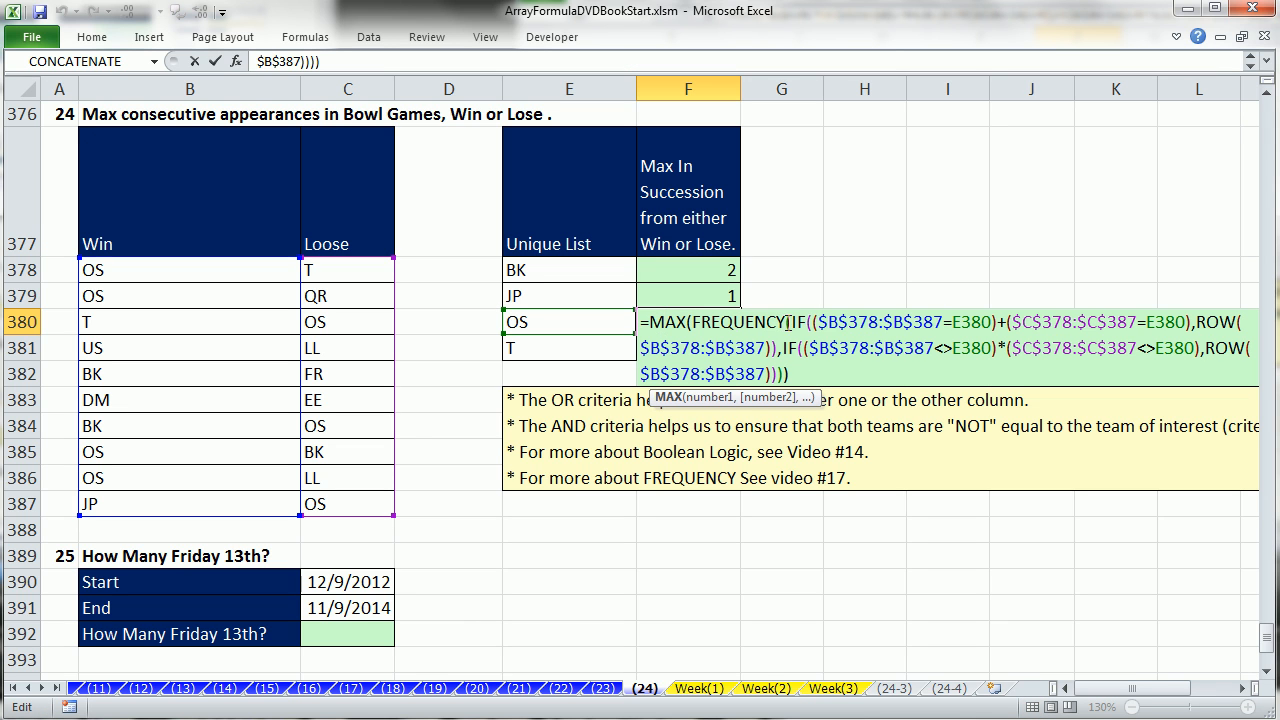
{"action": "left_click", "coordinate": [792, 322]}
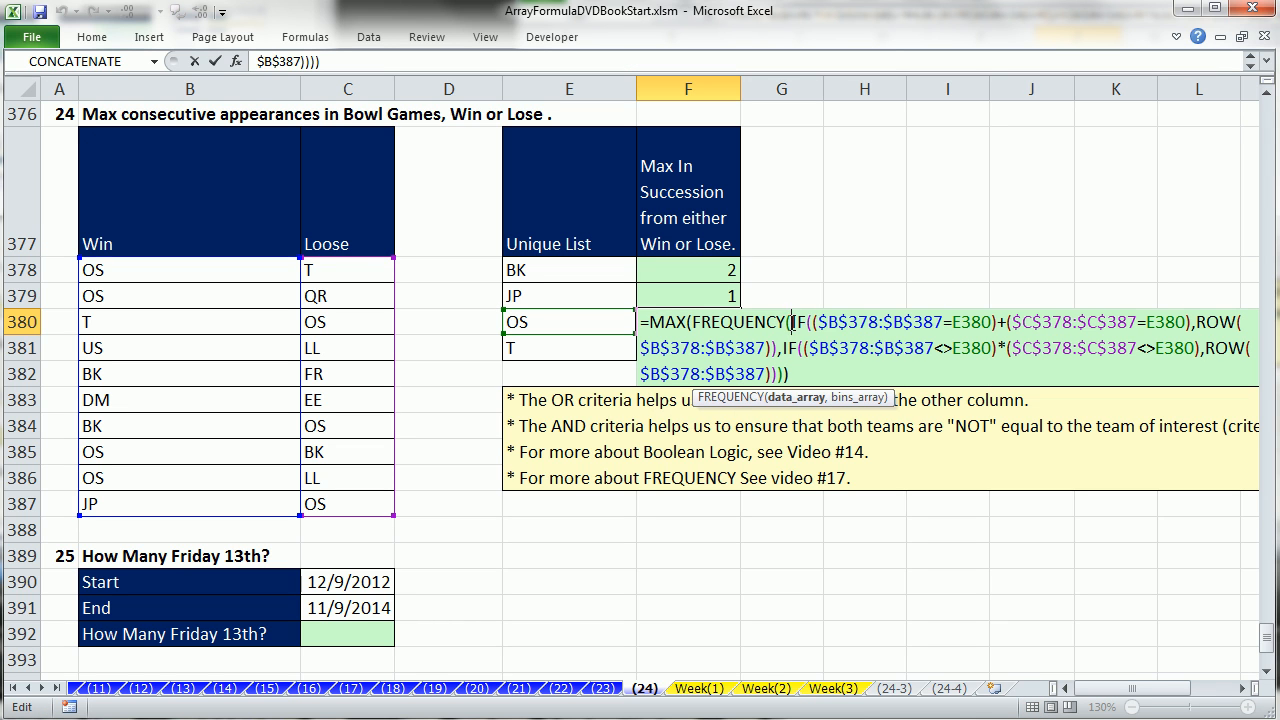
{"action": "left_click", "coordinate": [775, 400]}
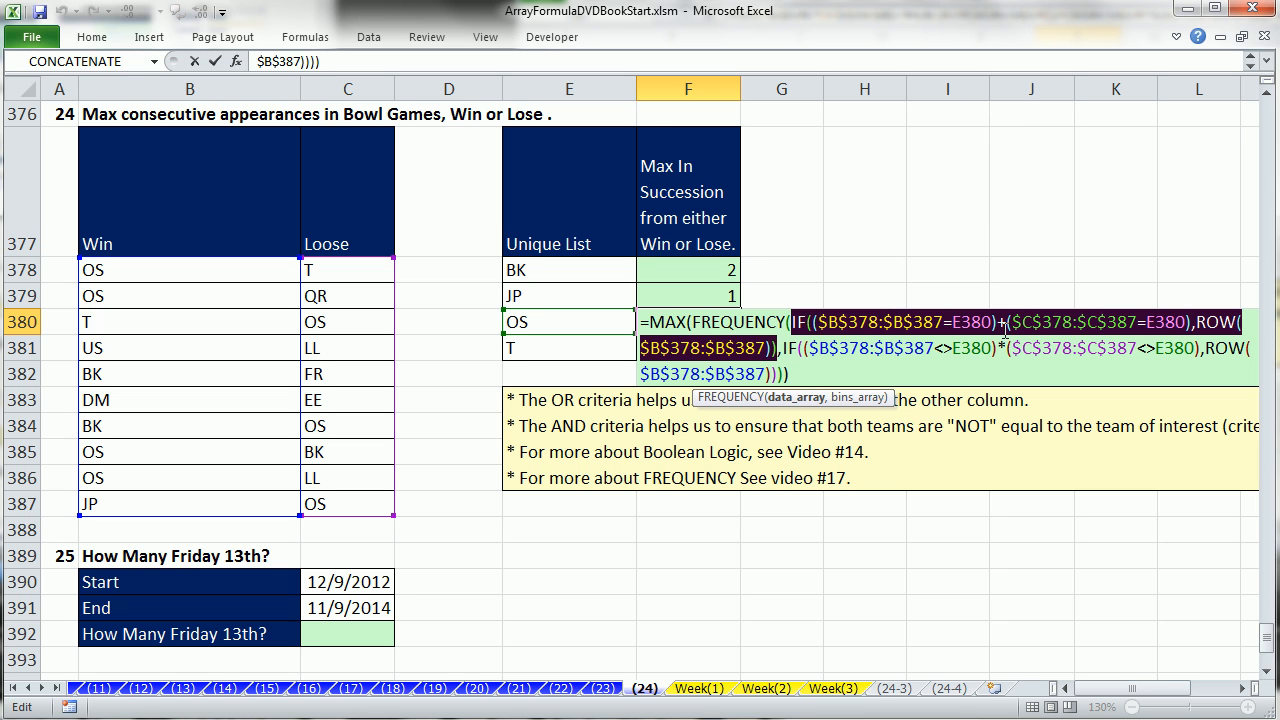
Evaluate the first IF's OR logical test, ($B$378:$B$387=E380)+($C$378:$C$387=E380), in F380 and undo the evaluation.
{"action": "left_click", "coordinate": [858, 322]}
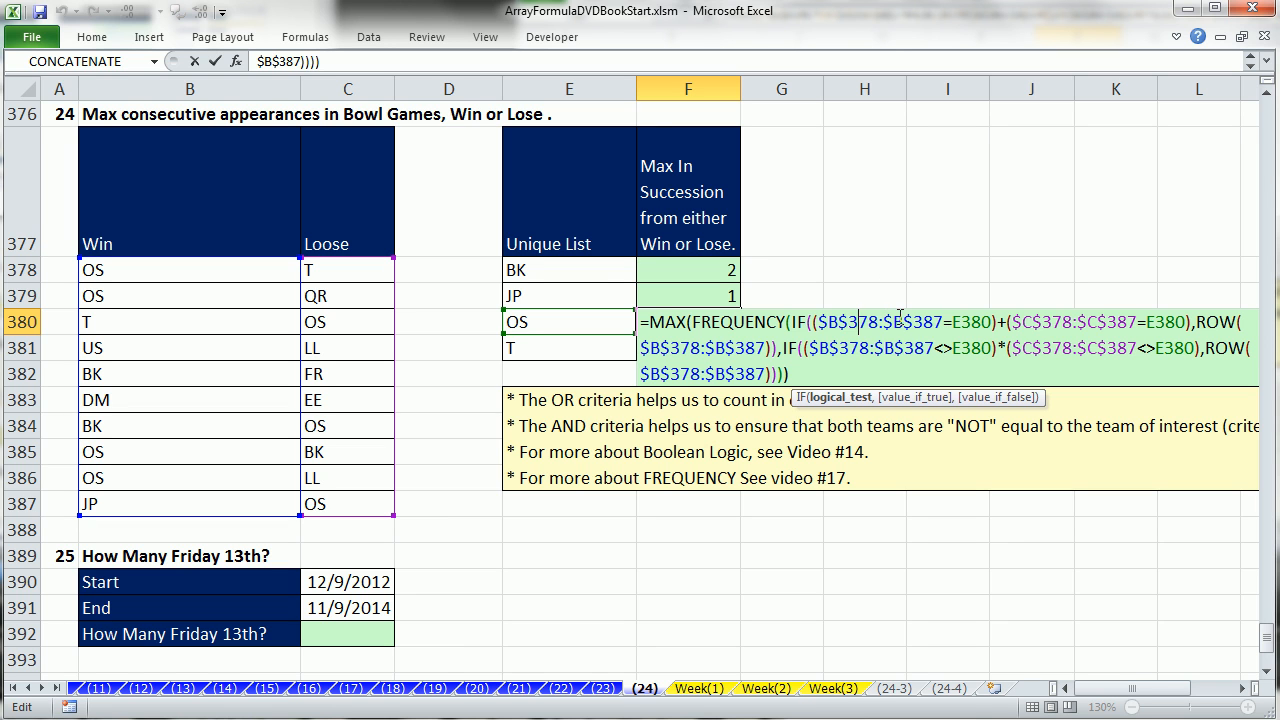
{"action": "left_click_drag", "start_coordinate": [1001, 322], "coordinate": [1010, 322]}
{"action": "left_click", "coordinate": [1033, 323]}
{"action": "left_click", "coordinate": [843, 399]}
{"action": "key", "text": "F9"}
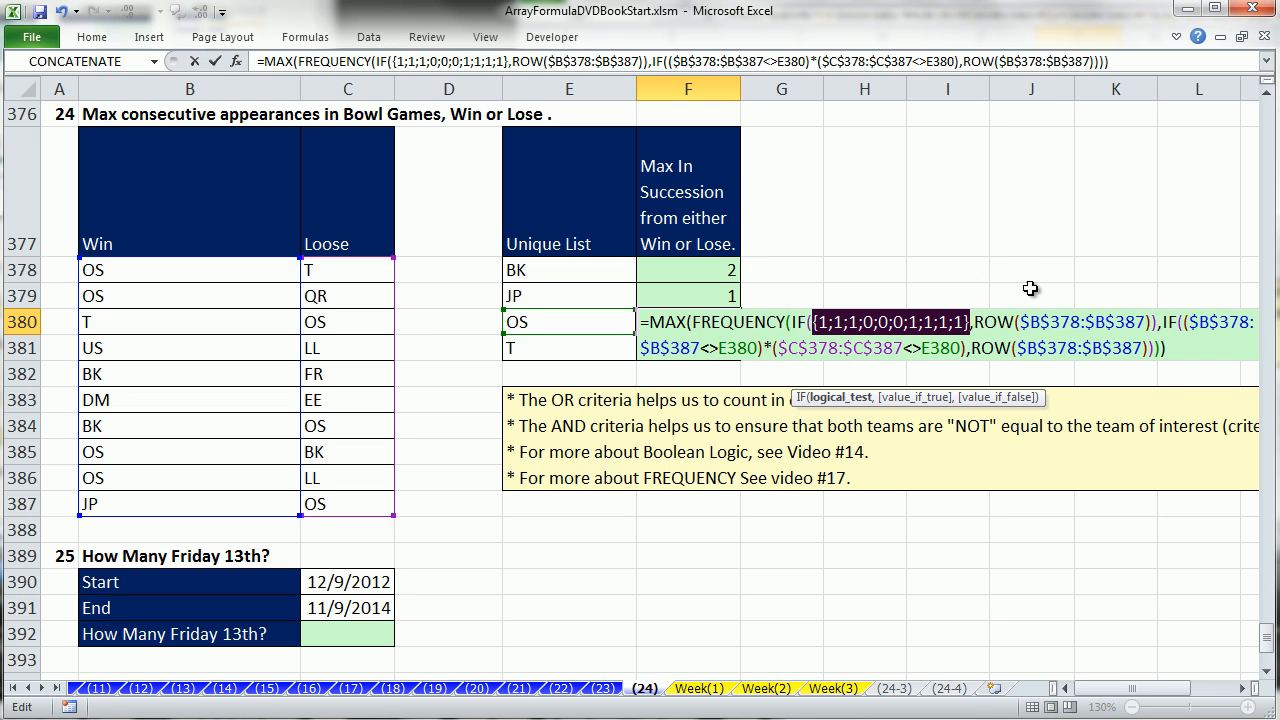
{"action": "key", "text": "ctrl+z"}
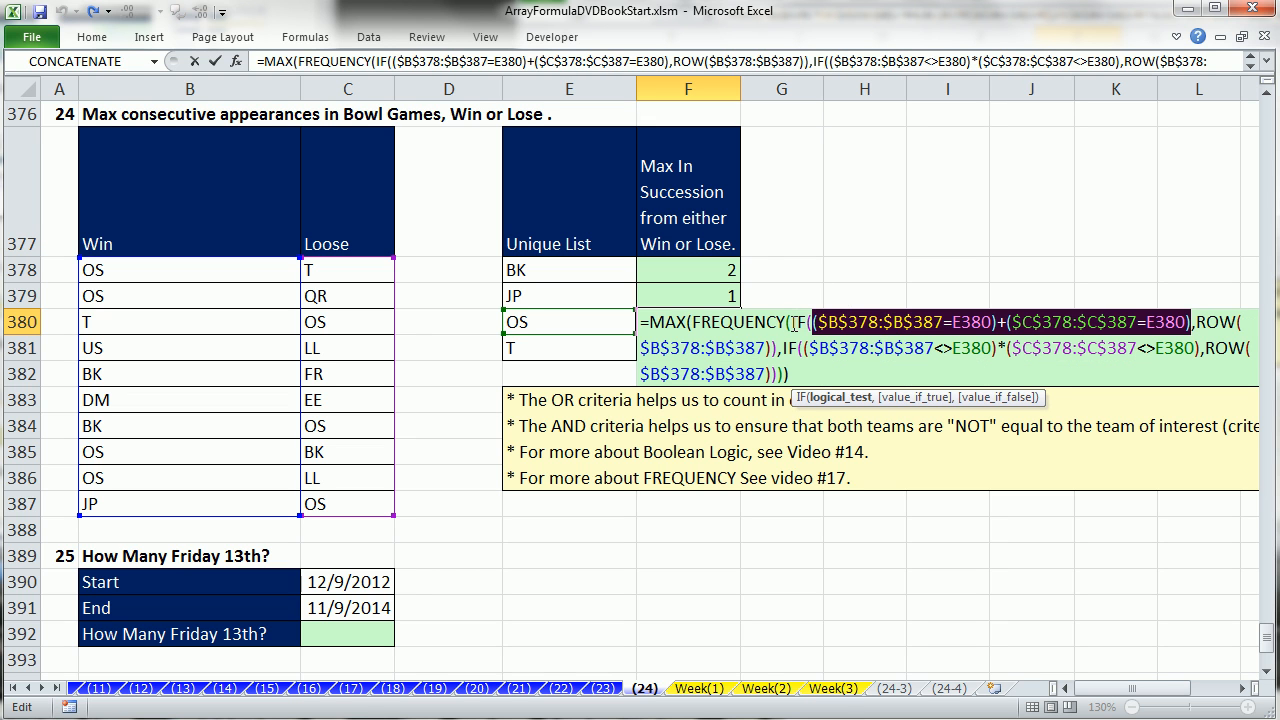
Evaluate FREQUENCY's data_array argument in the F380 formula in place, and undo the evaluation.
{"action": "left_click", "coordinate": [795, 322]}
{"action": "left_click", "coordinate": [795, 400]}
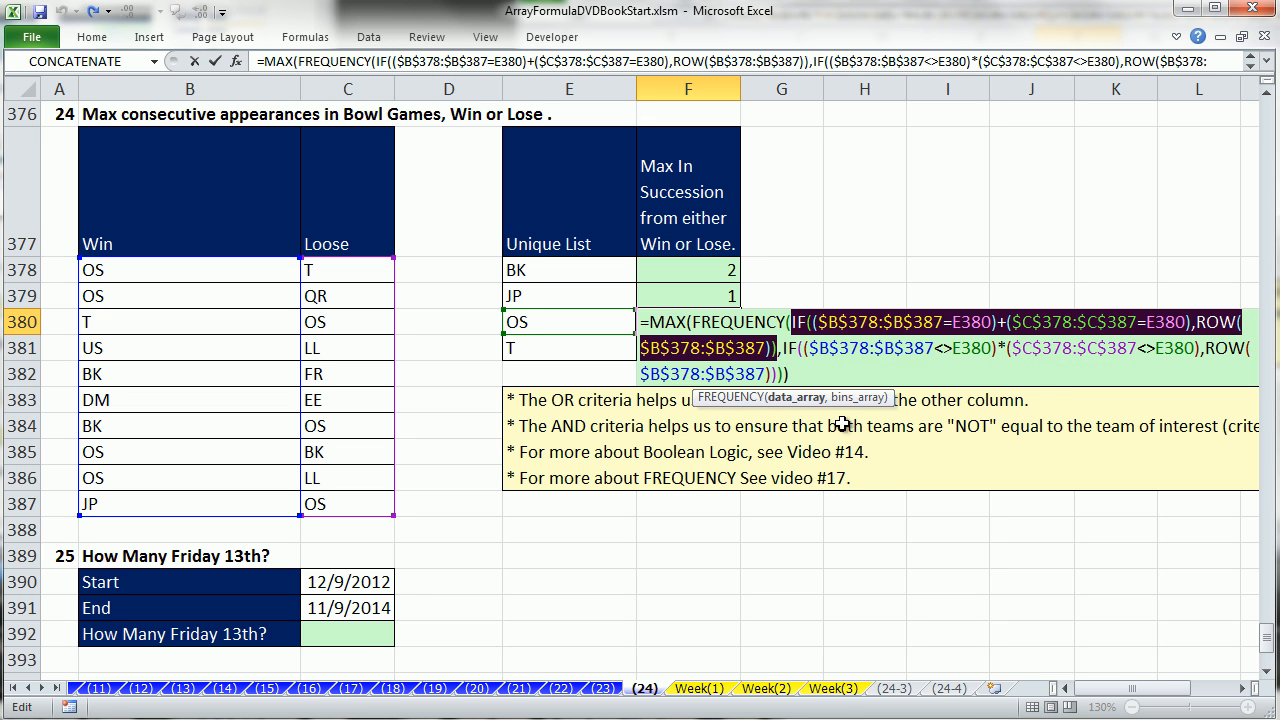
{"action": "key", "text": "F9"}
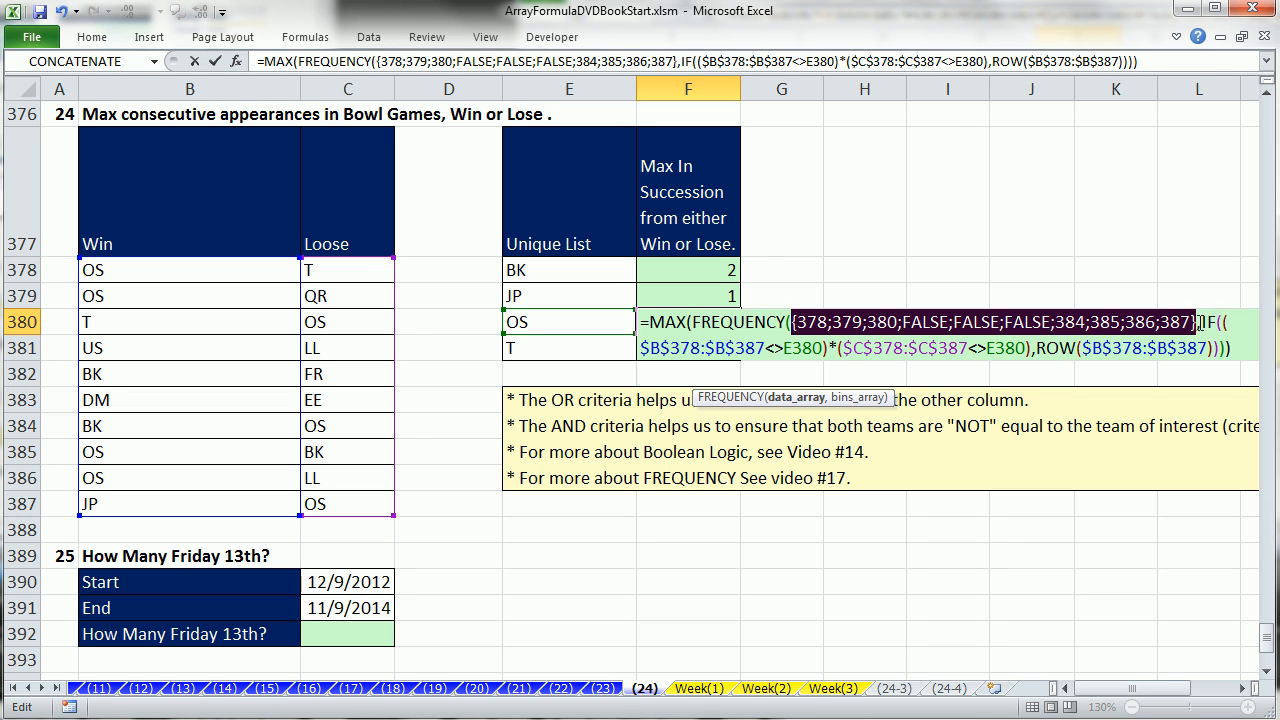
{"action": "key", "text": "ctrl+z"}
Evaluate the second IF's AND logical test, ($B$378:$B$387<>E380)*($C$378:$C$387<>E380), in the F380 formula and undo the evaluation.
{"action": "left_click", "coordinate": [815, 347]}
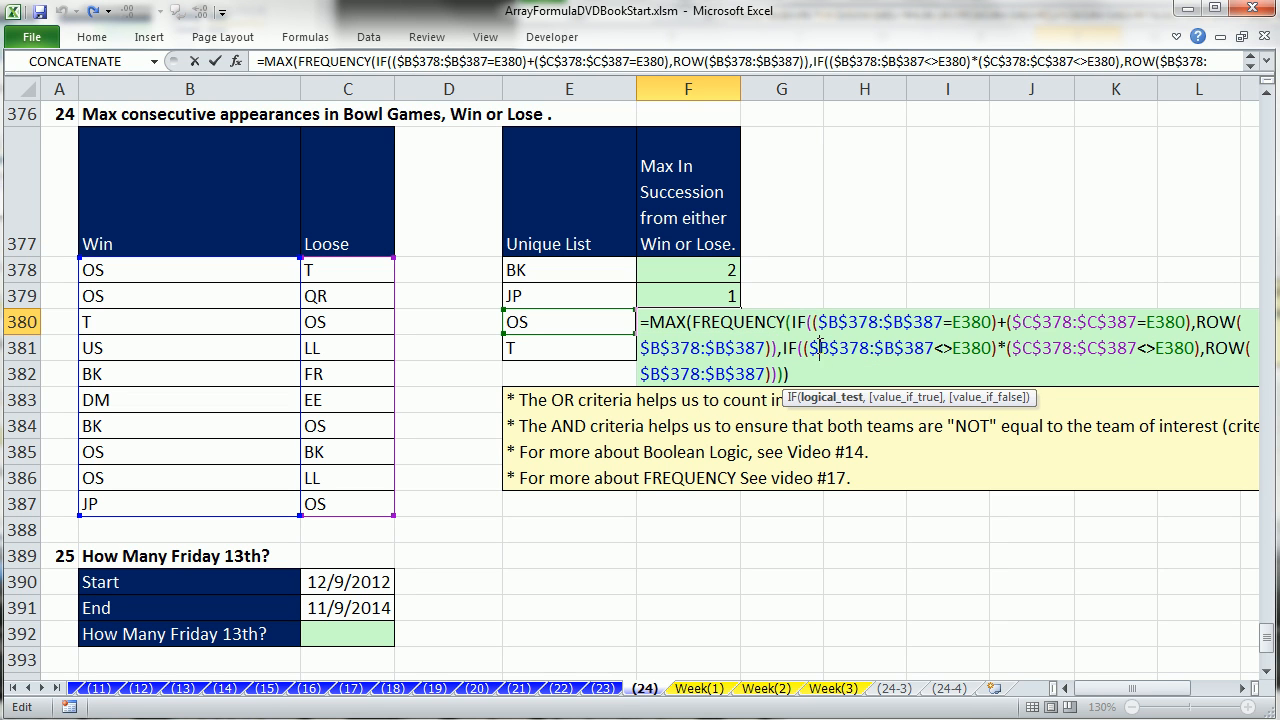
{"action": "left_click", "coordinate": [822, 400]}
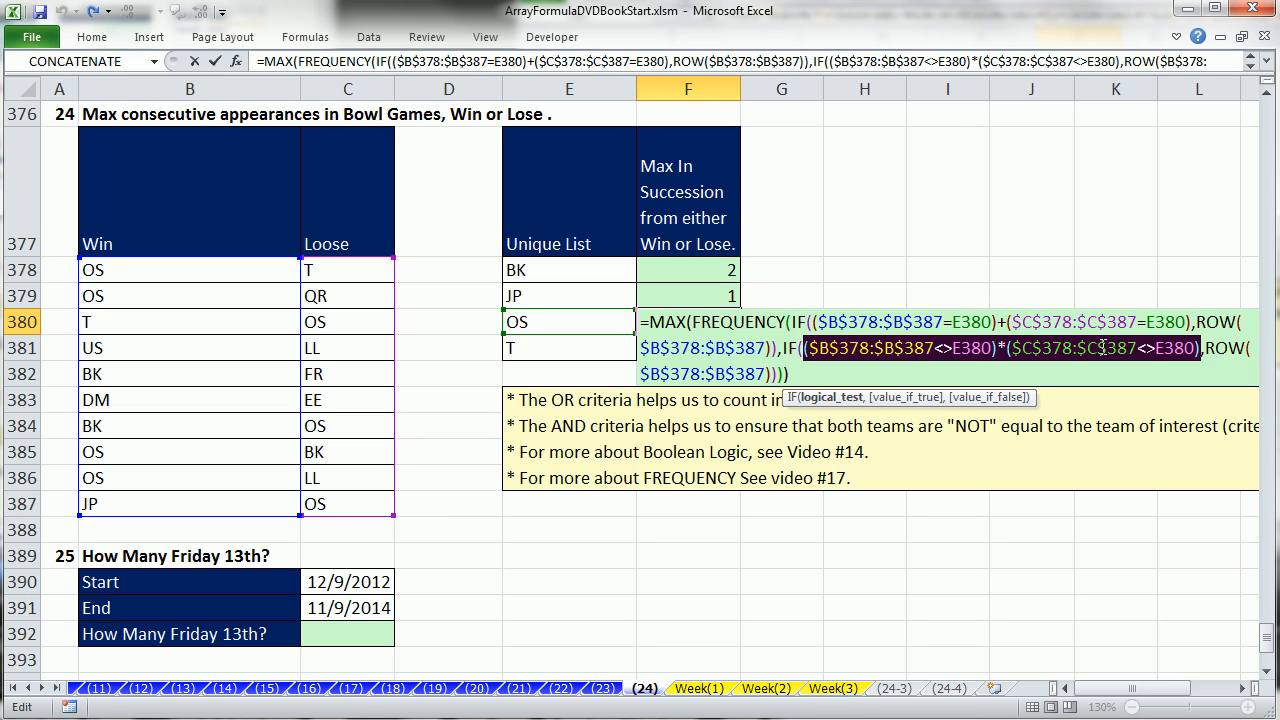
{"action": "key", "text": "F9"}
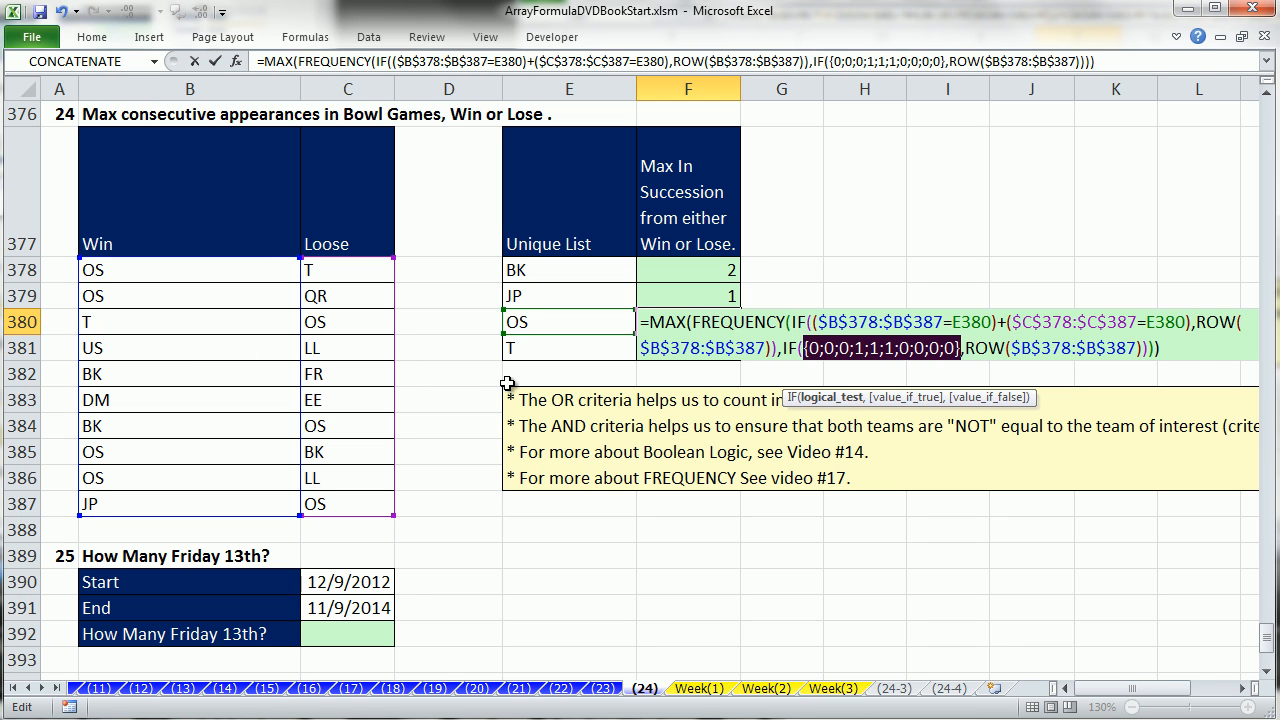
{"action": "key", "text": "ctrl+z"}
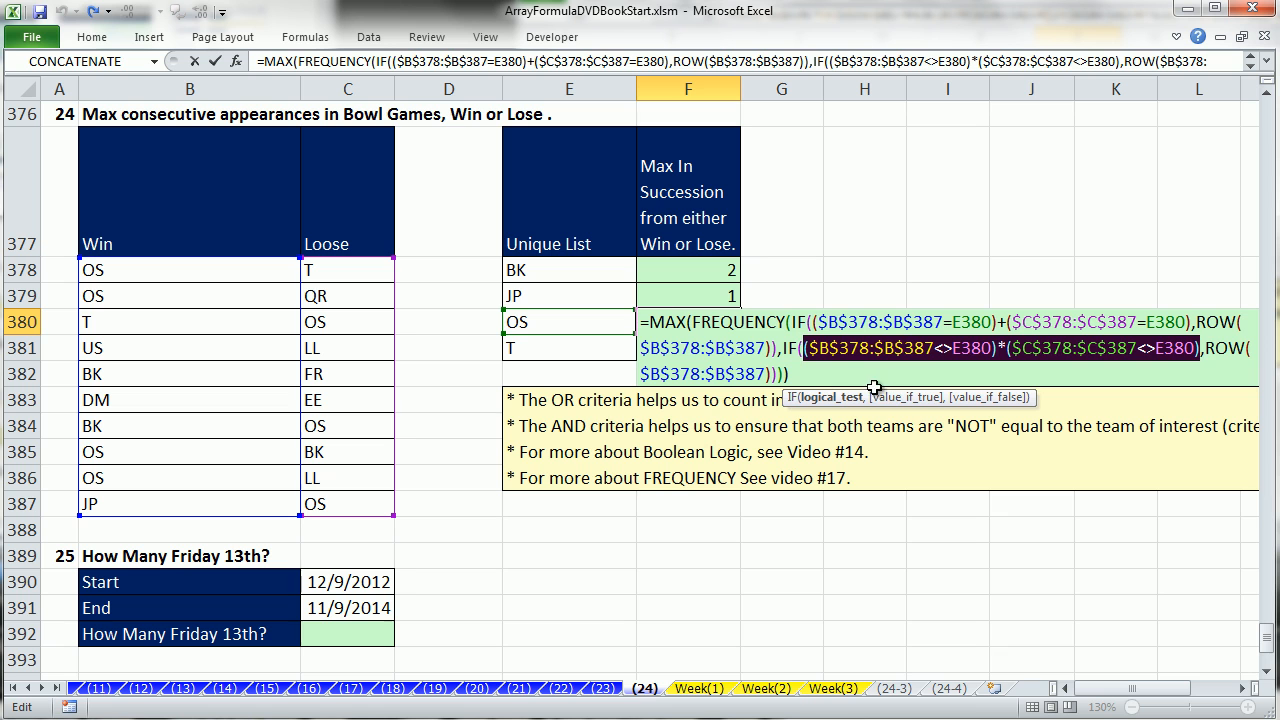
Evaluate FREQUENCY's whole bins_array argument in the F380 formula in place, and undo the evaluation.
{"action": "left_click", "coordinate": [782, 348]}
{"action": "left_click", "coordinate": [844, 399]}
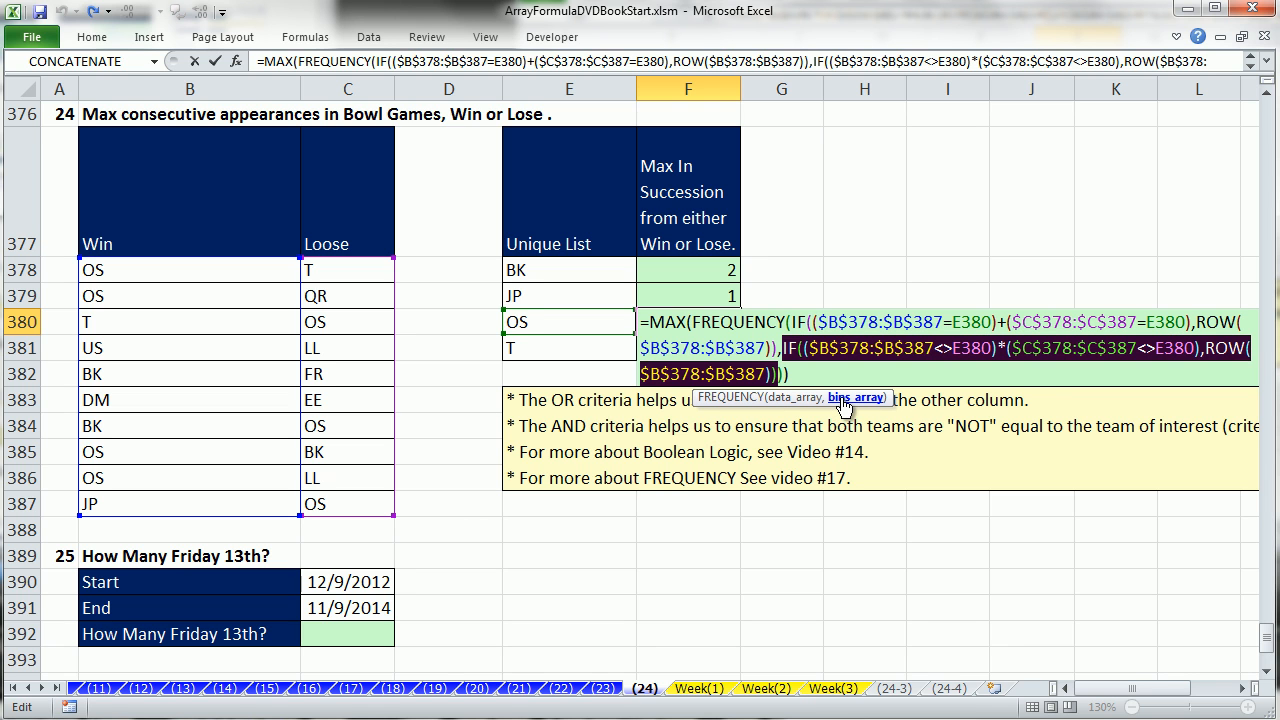
{"action": "key", "text": "F9"}
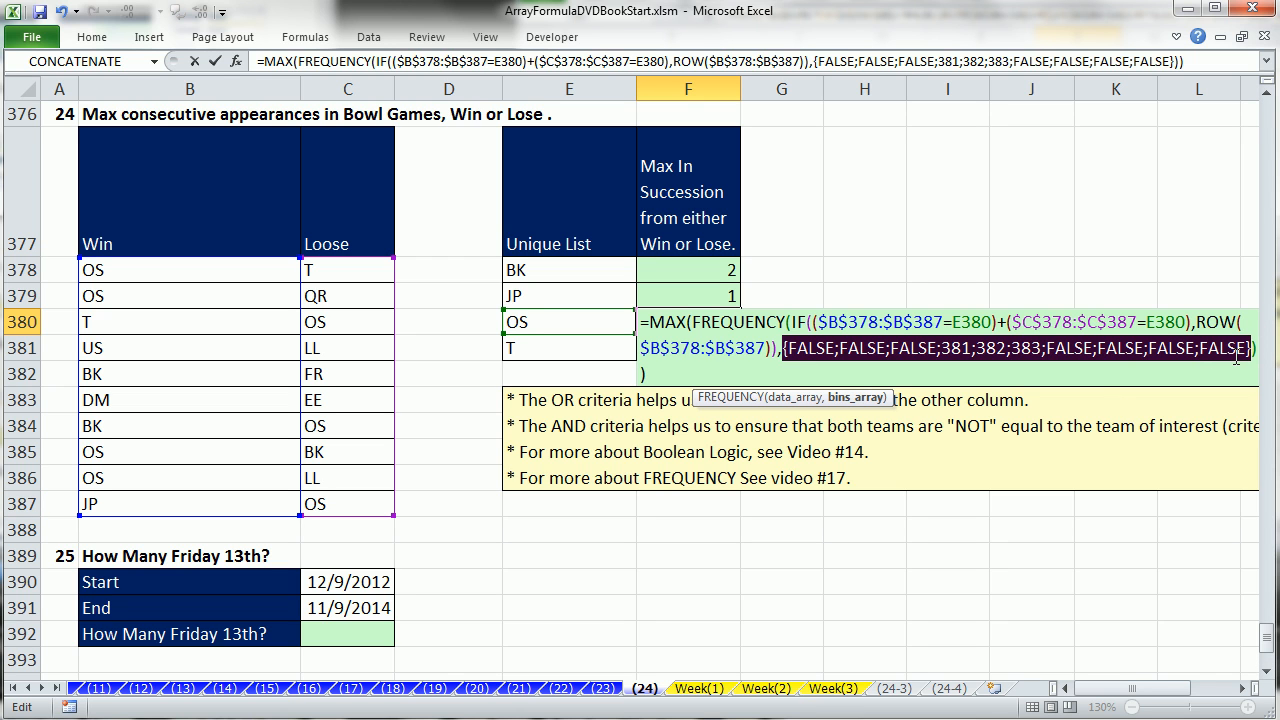
{"action": "left_click", "coordinate": [1024, 347]}
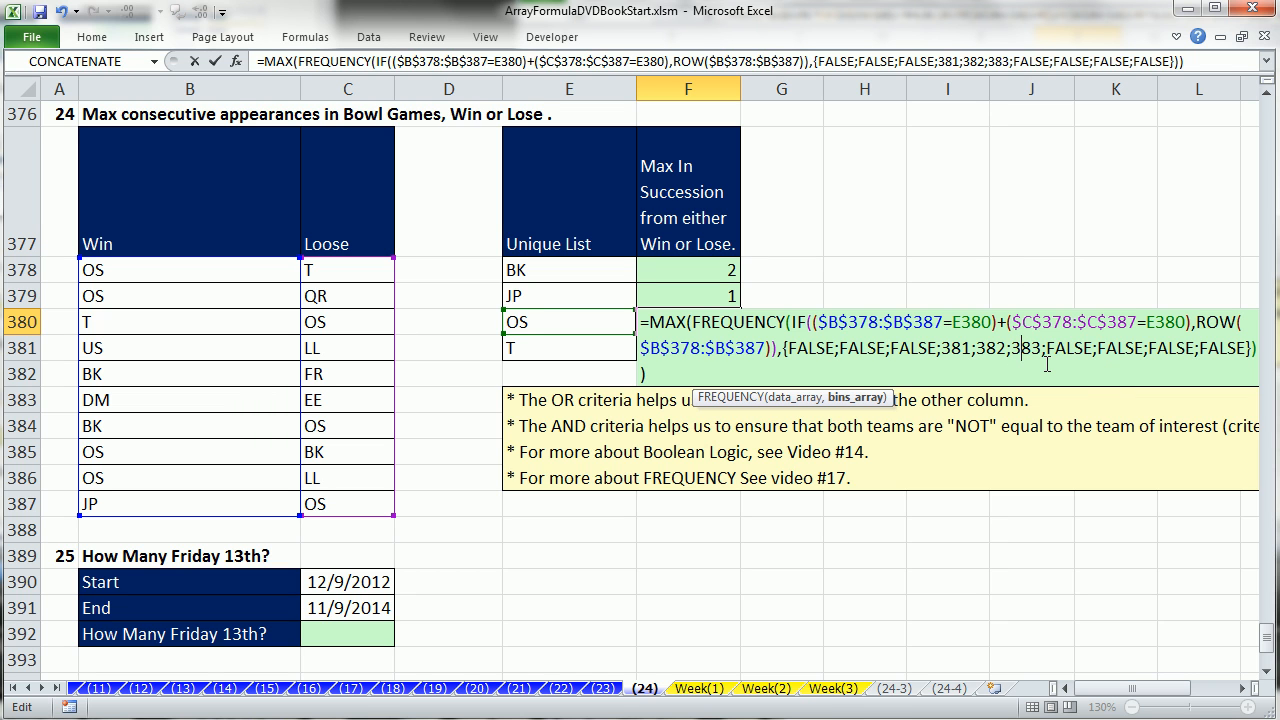
{"action": "key", "text": "ctrl+z"}
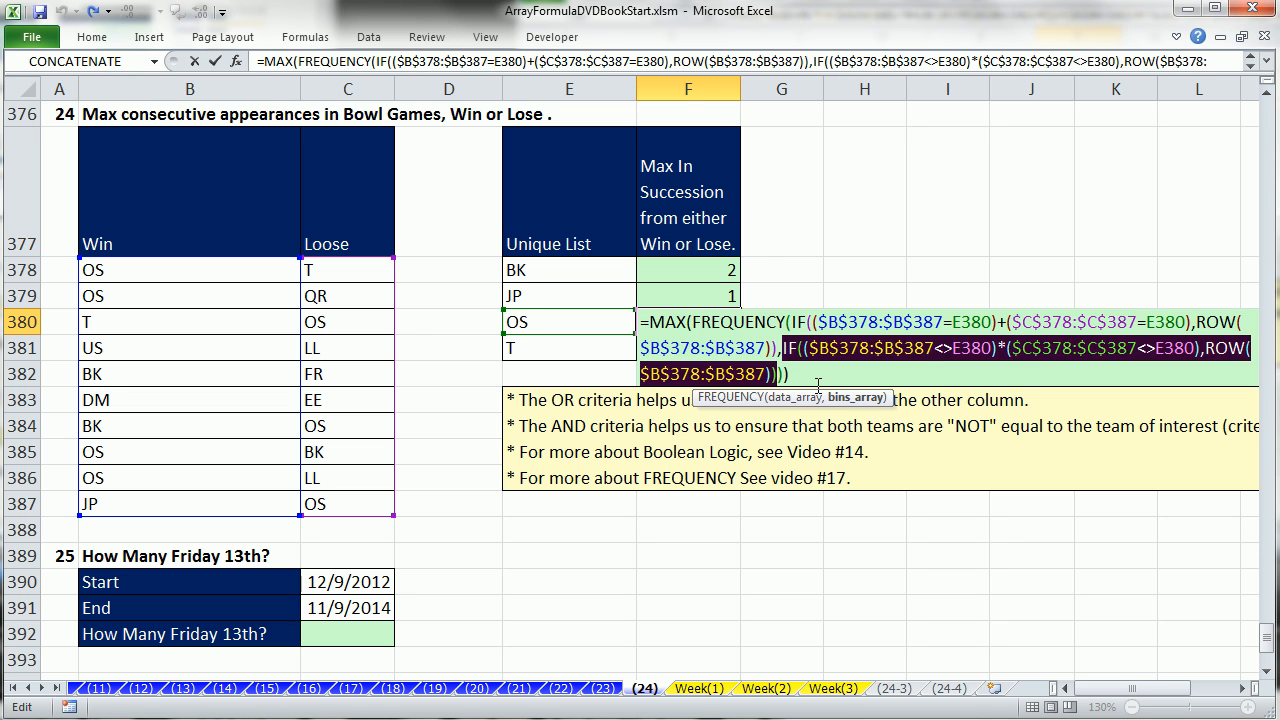
Evaluate MAX's number1 argument, the complete FREQUENCY call, in the F380 formula and undo the evaluation.
{"action": "left_click", "coordinate": [799, 374]}
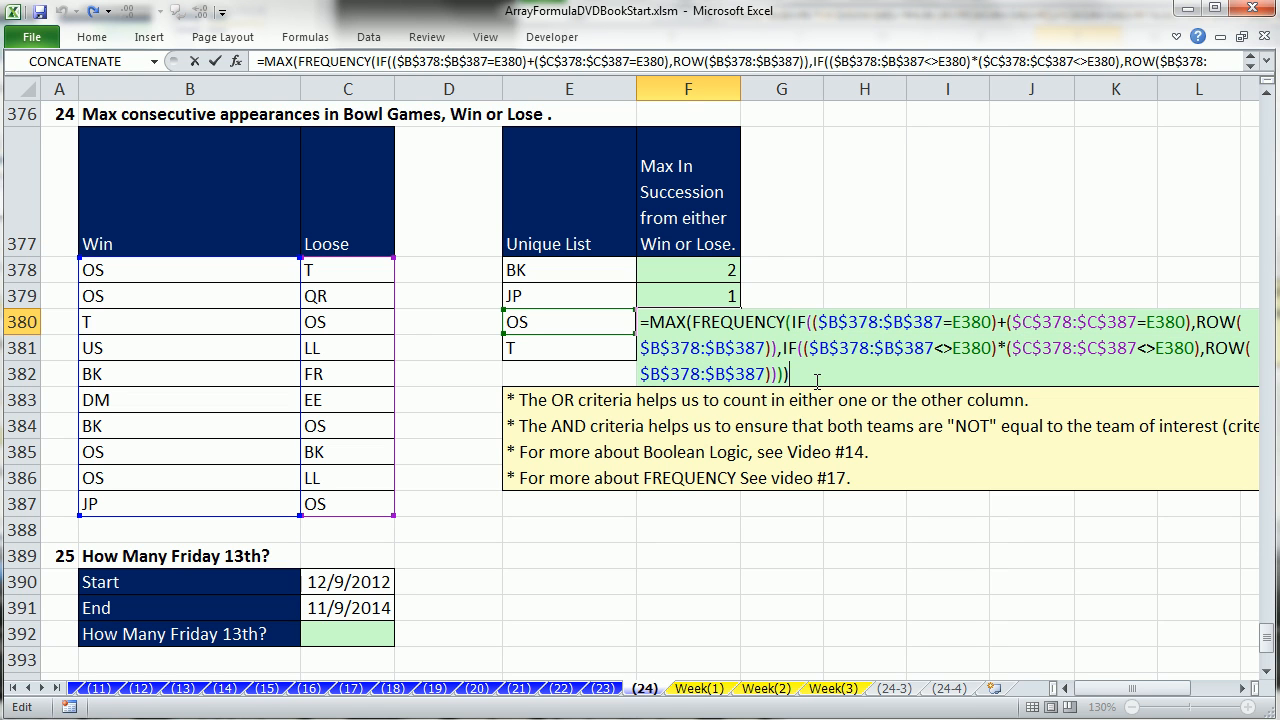
{"action": "left_click", "coordinate": [693, 322]}
{"action": "left_click", "coordinate": [716, 398]}
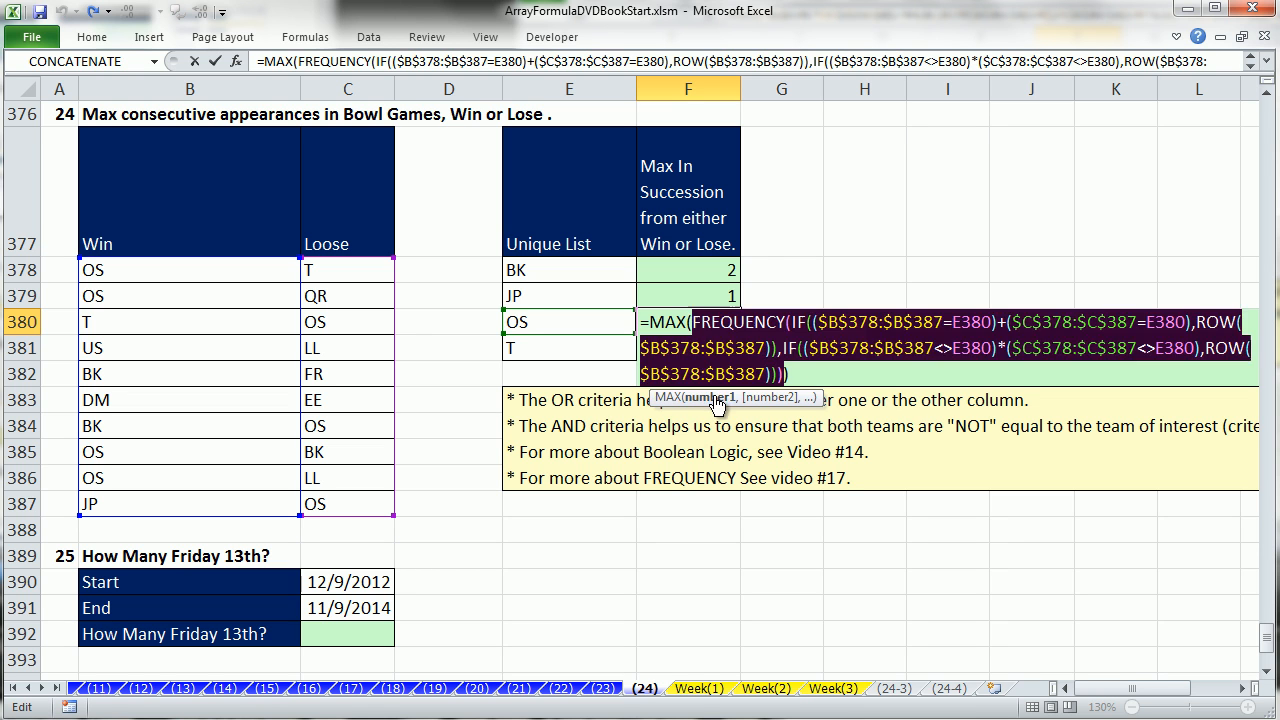
{"action": "key", "text": "F9"}
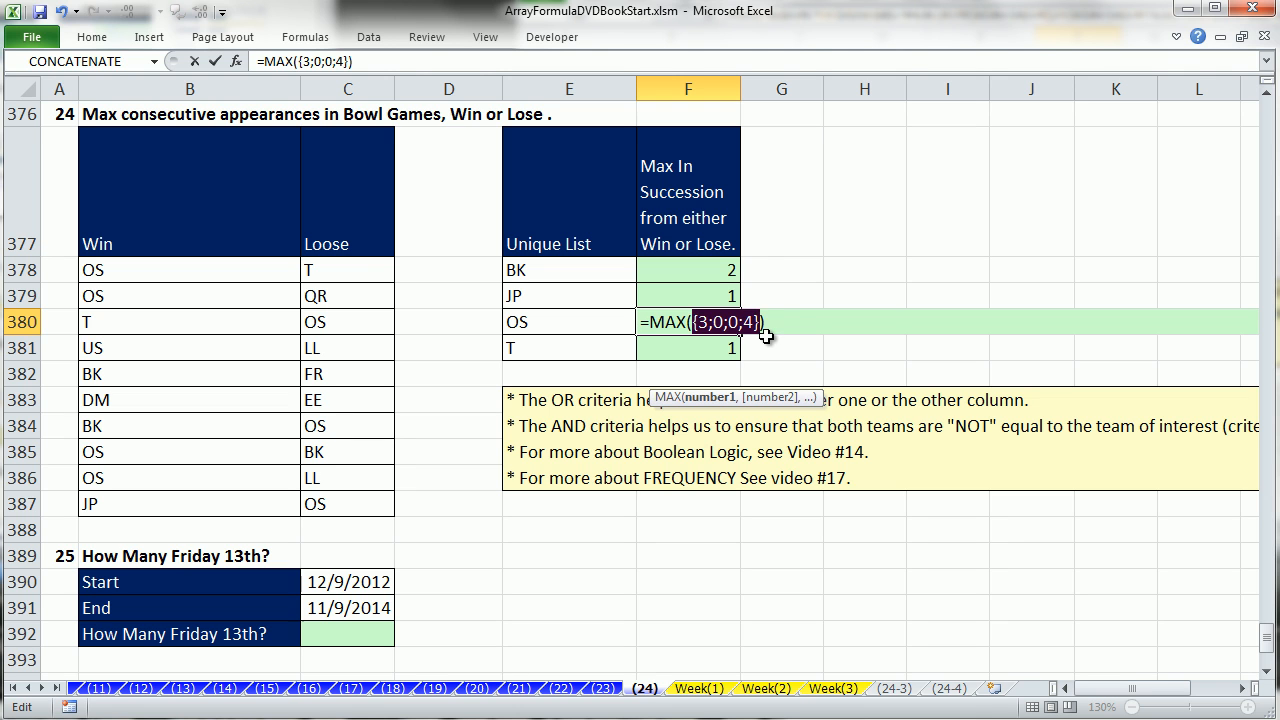
{"action": "key", "text": "ctrl+z"}
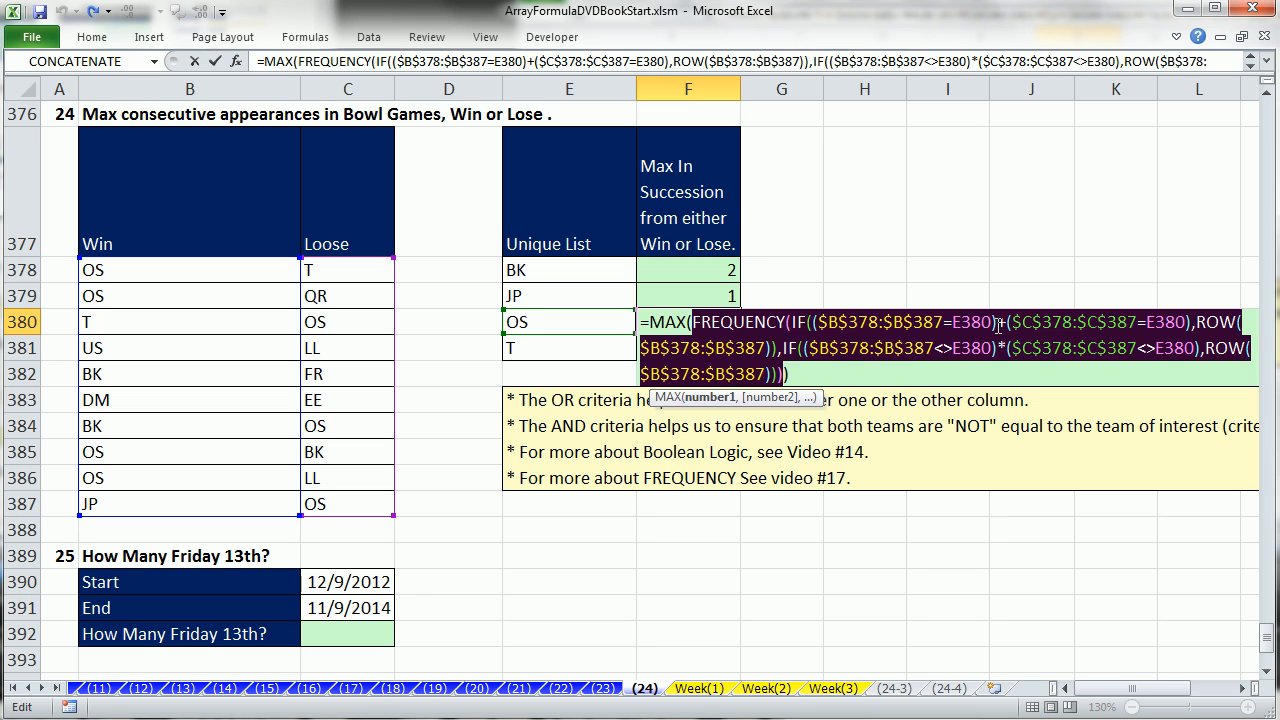
Highlight the OR plus sign and the AND asterisk in the F380 formula, and re-enter it as an array formula.
{"action": "left_click", "coordinate": [998, 325]}
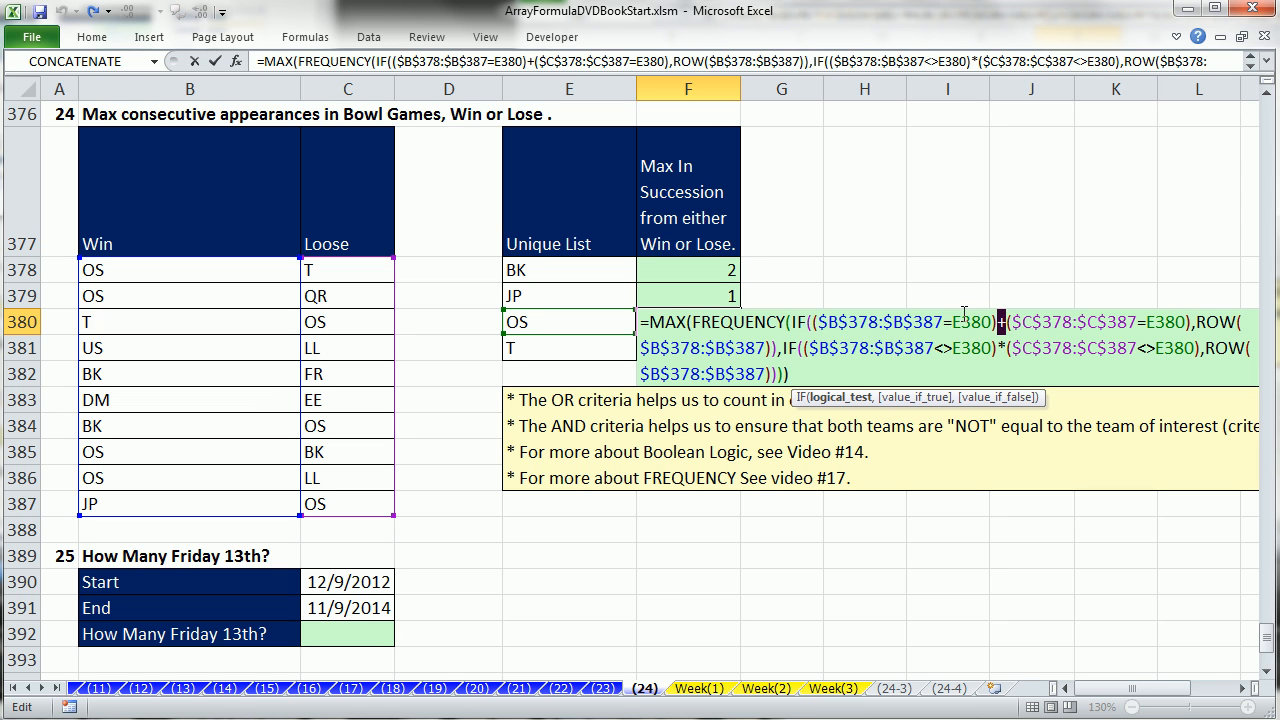
{"action": "left_click_drag", "start_coordinate": [943, 322], "coordinate": [1010, 346]}
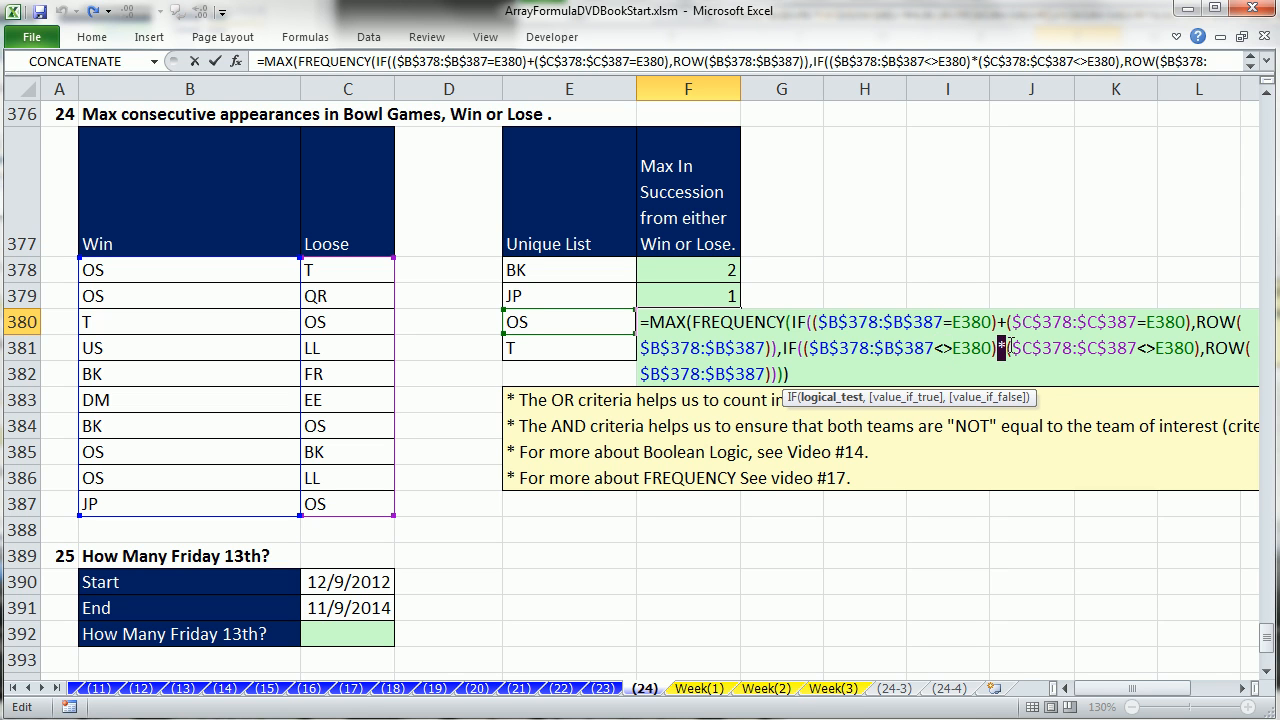
{"action": "left_click", "coordinate": [815, 322]}
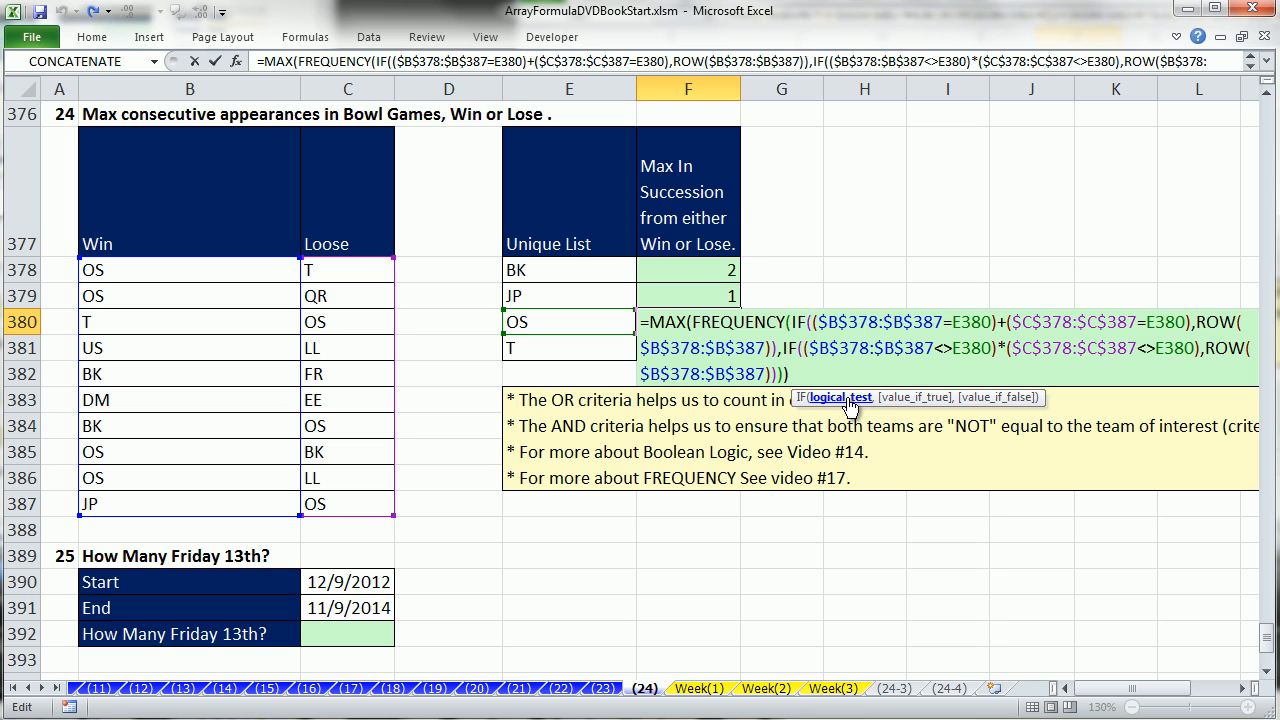
{"action": "key", "text": "ctrl+shift+Return"}
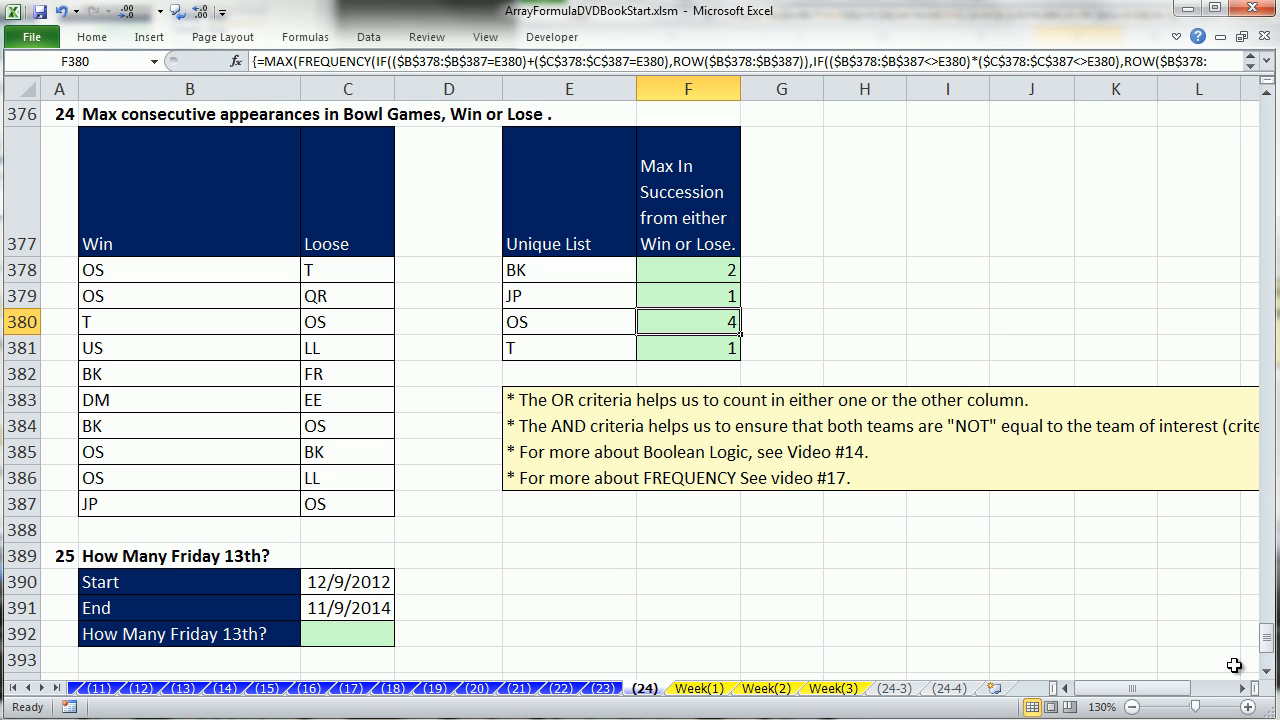
Start the Friday 13th formula in C392 with =INDIRECT(C390&":"&C391, joining the start and end dates with a colon.
{"action": "left_click", "coordinate": [1266, 672]}
{"action": "left_click", "coordinate": [1267, 673]}
{"action": "left_click", "coordinate": [1267, 673]}
{"action": "left_click", "coordinate": [1267, 673]}
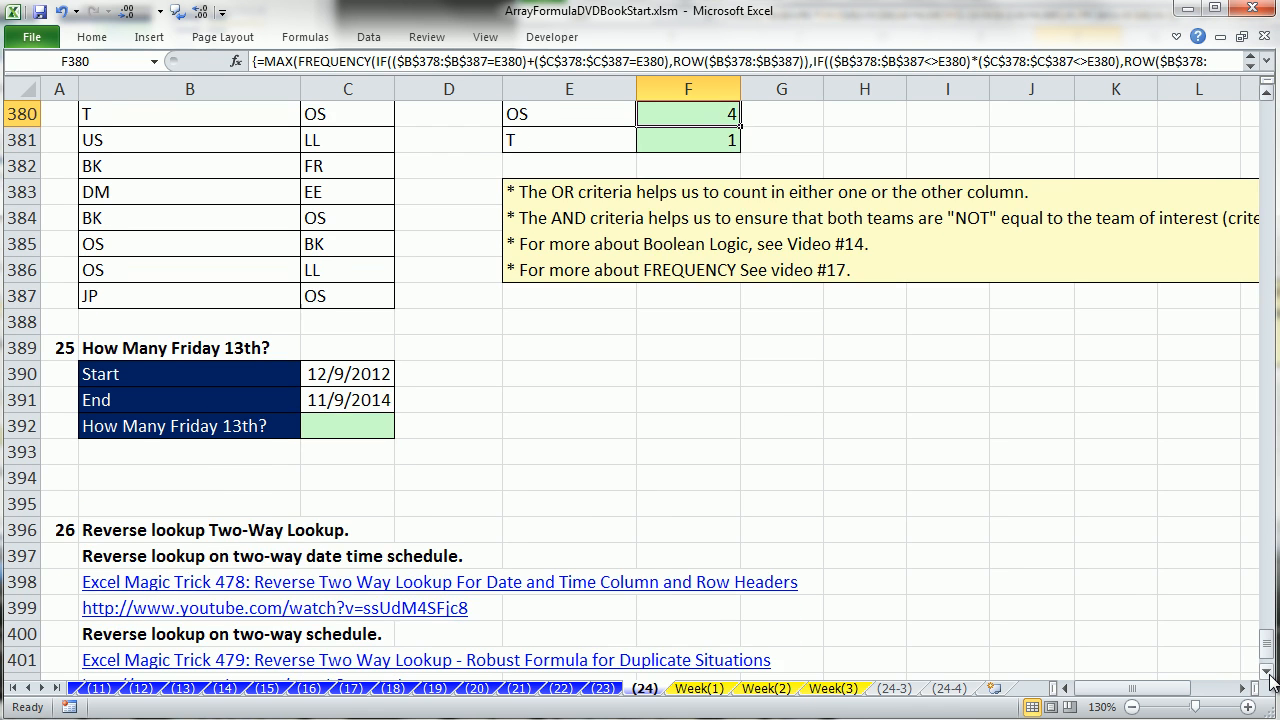
{"action": "left_click", "coordinate": [1267, 673]}
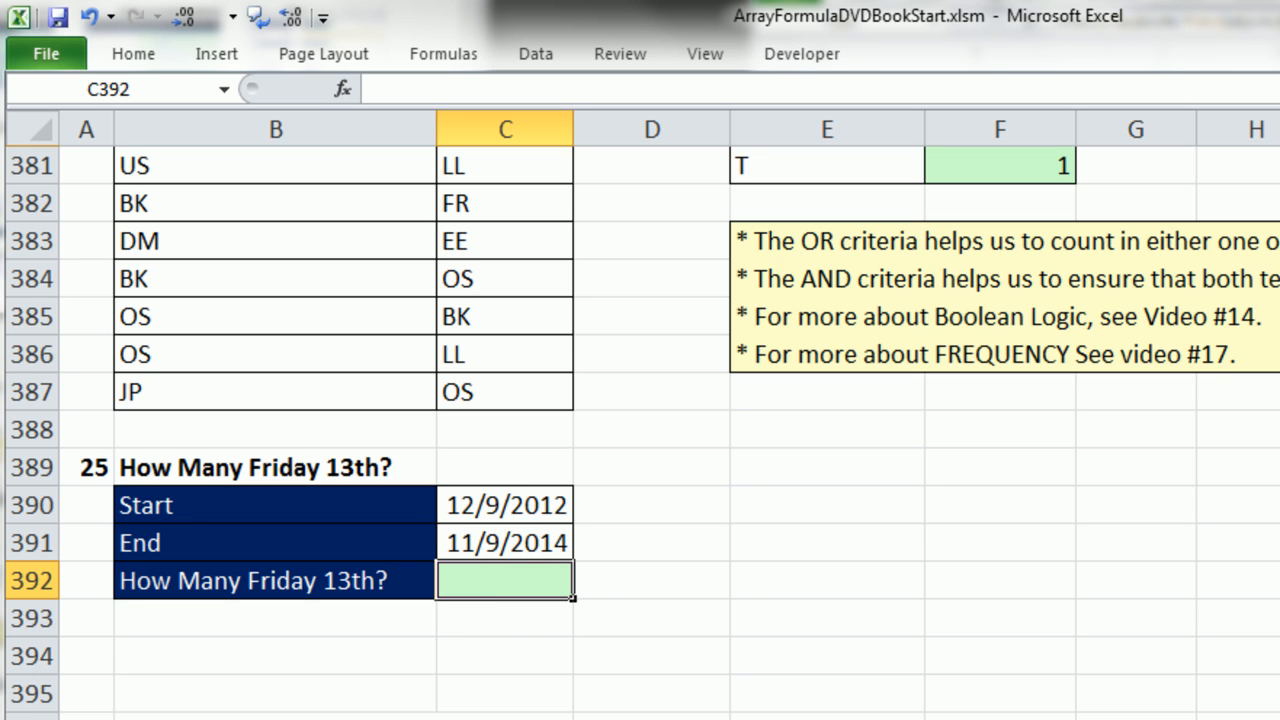
{"action": "type", "text": "=indi"}
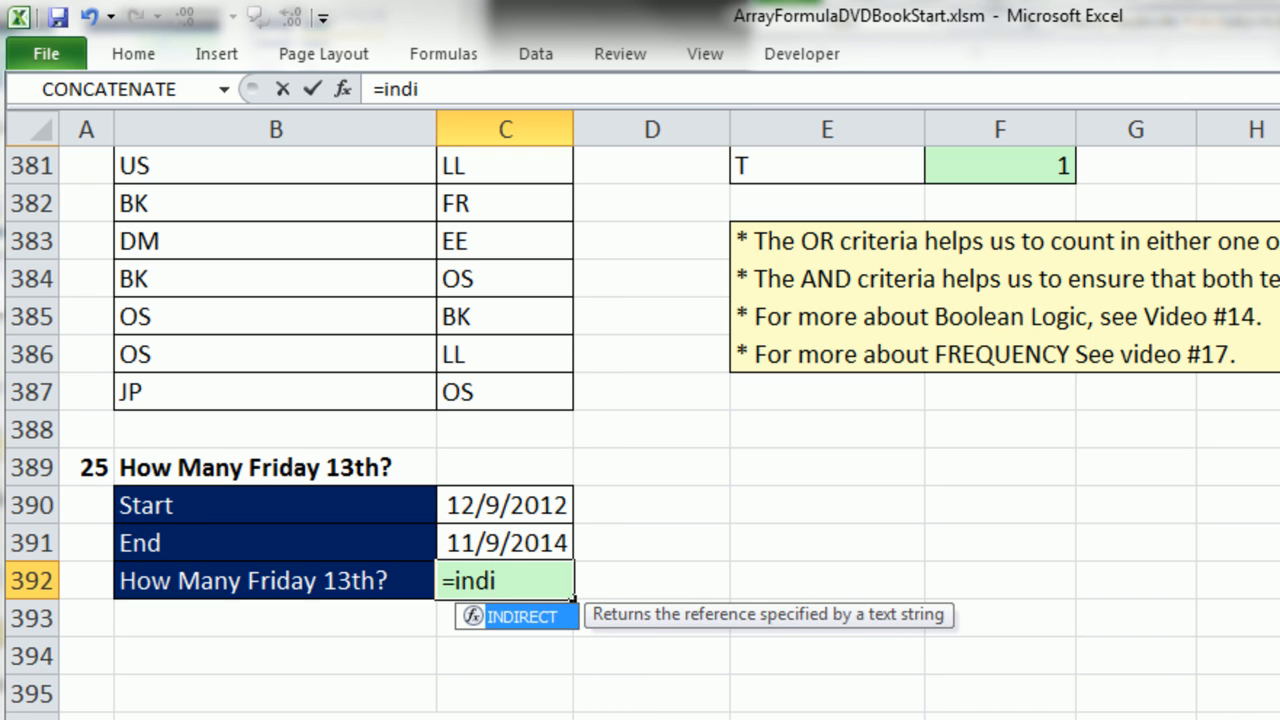
{"action": "key", "text": "Tab"}
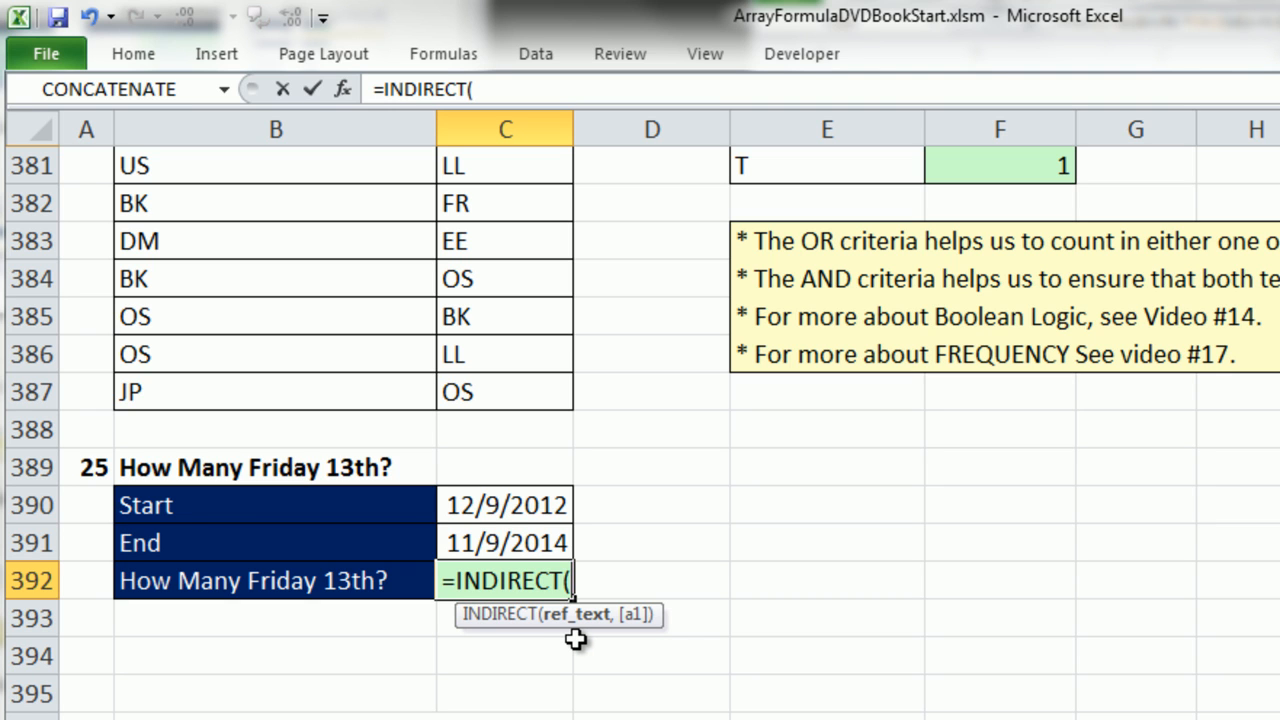
{"action": "left_click", "coordinate": [517, 505]}
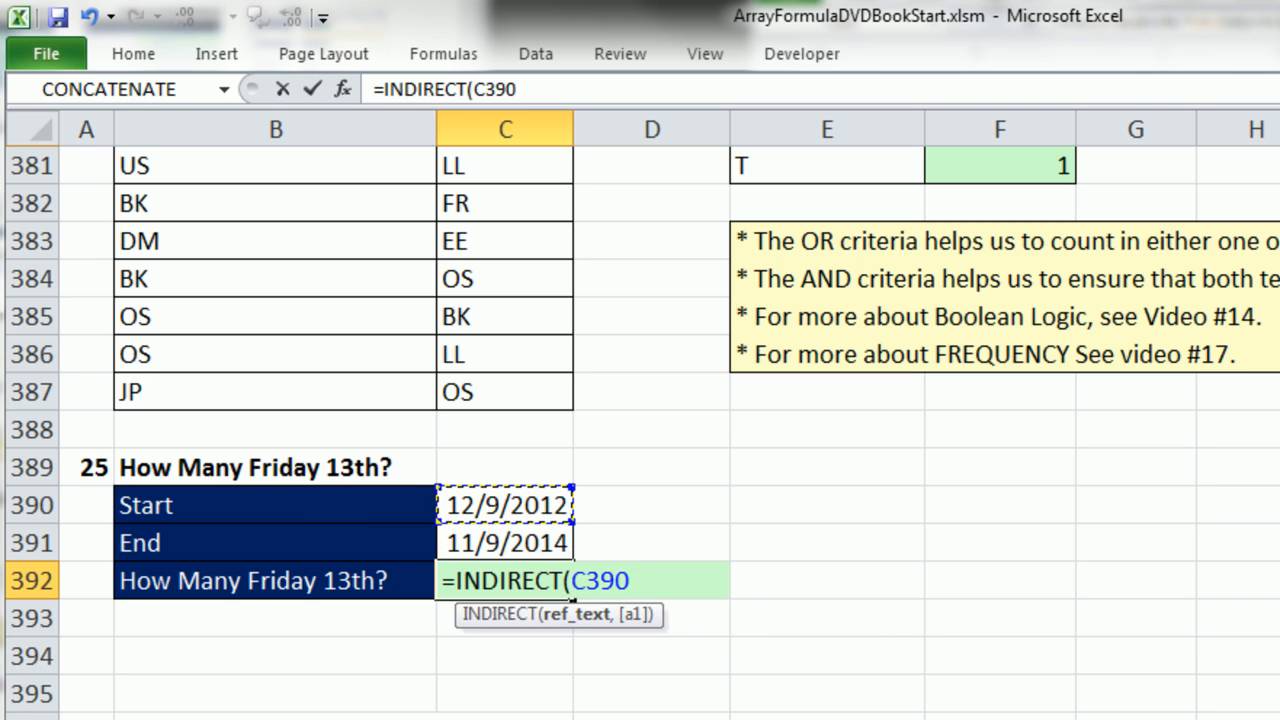
{"action": "type", "text": "&\":\""}
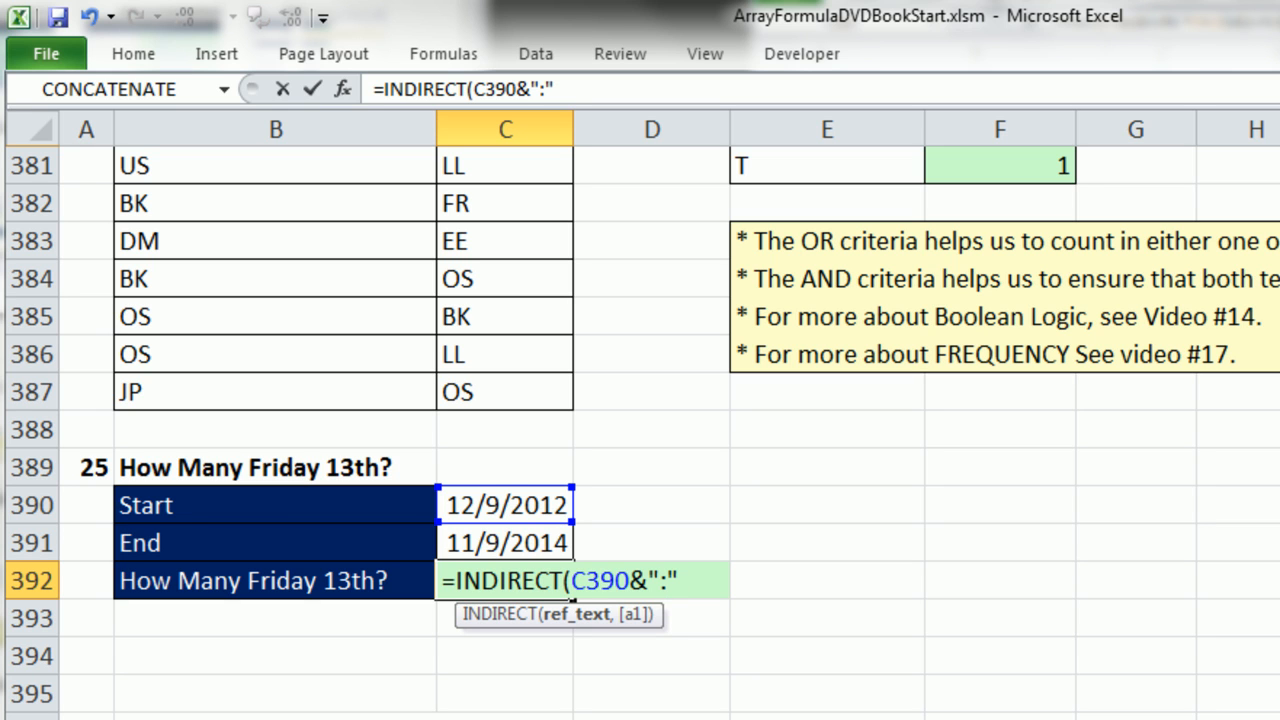
{"action": "type", "text": "&"}
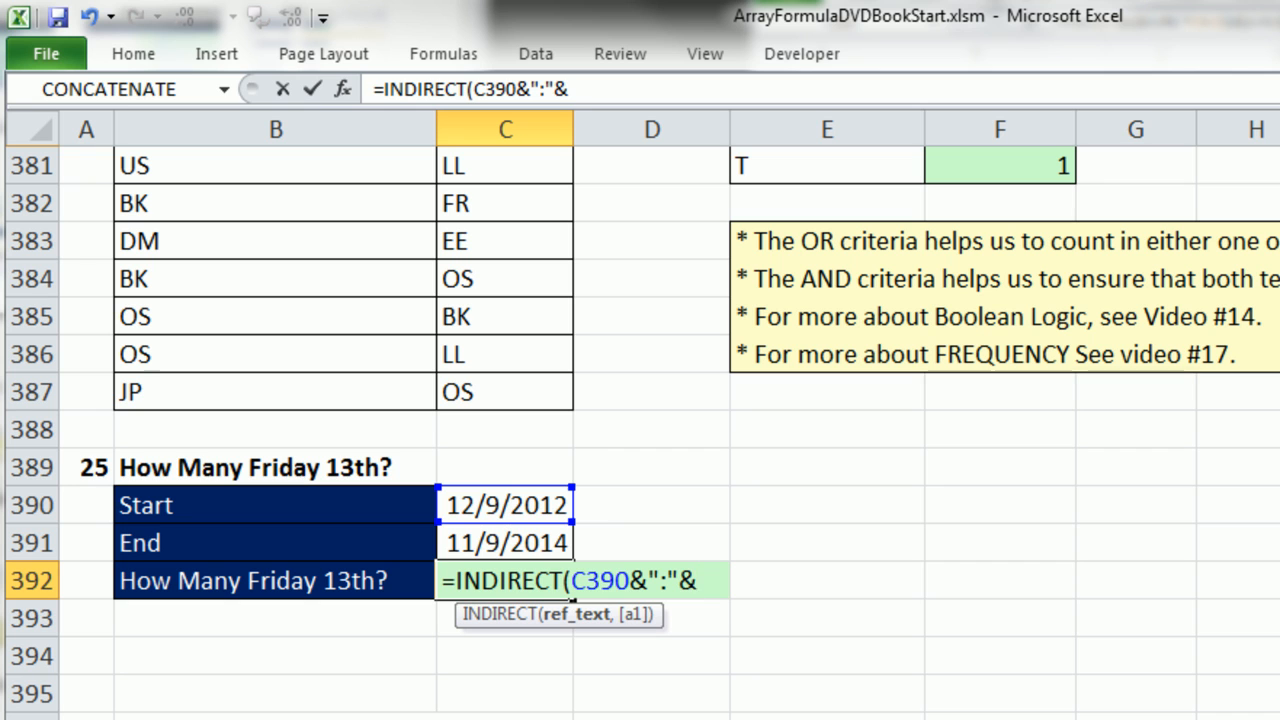
{"action": "left_click", "coordinate": [530, 542]}
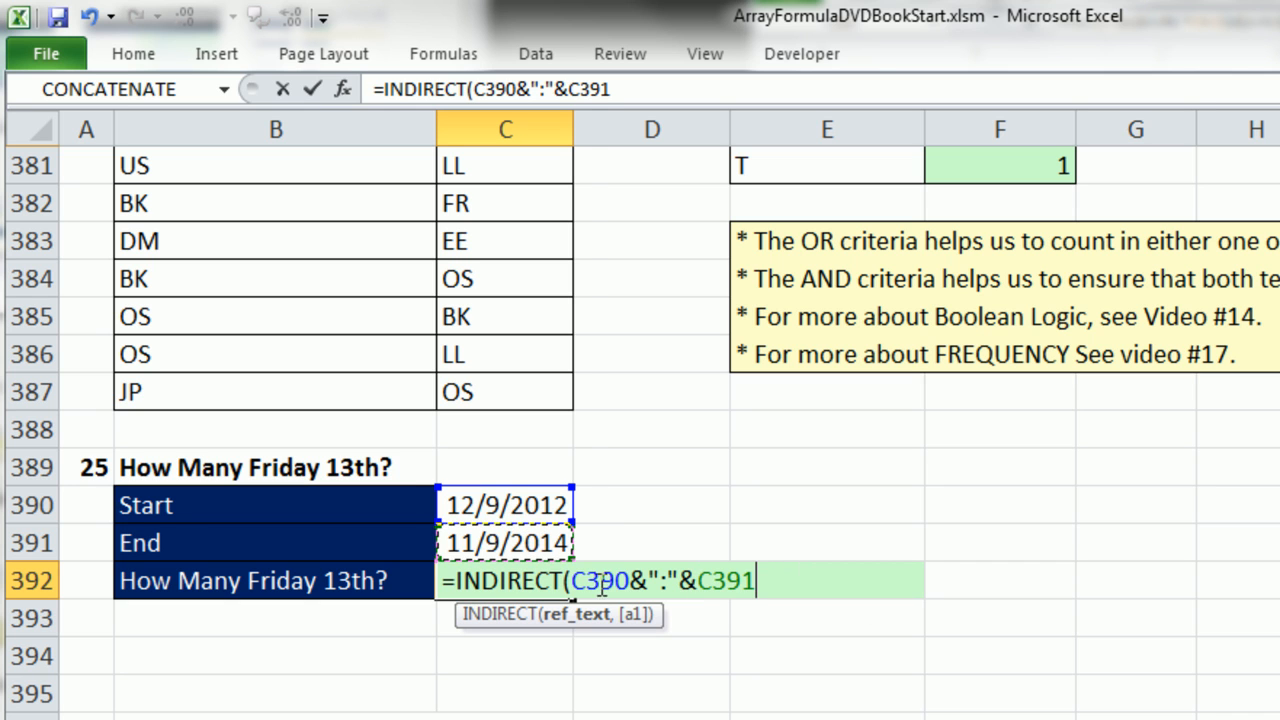
Evaluate INDIRECT's ref_text argument C390&":"&C391 in the C392 formula and undo the evaluation.
{"action": "left_click_drag", "start_coordinate": [574, 580], "coordinate": [920, 611]}
{"action": "key", "text": "F9"}
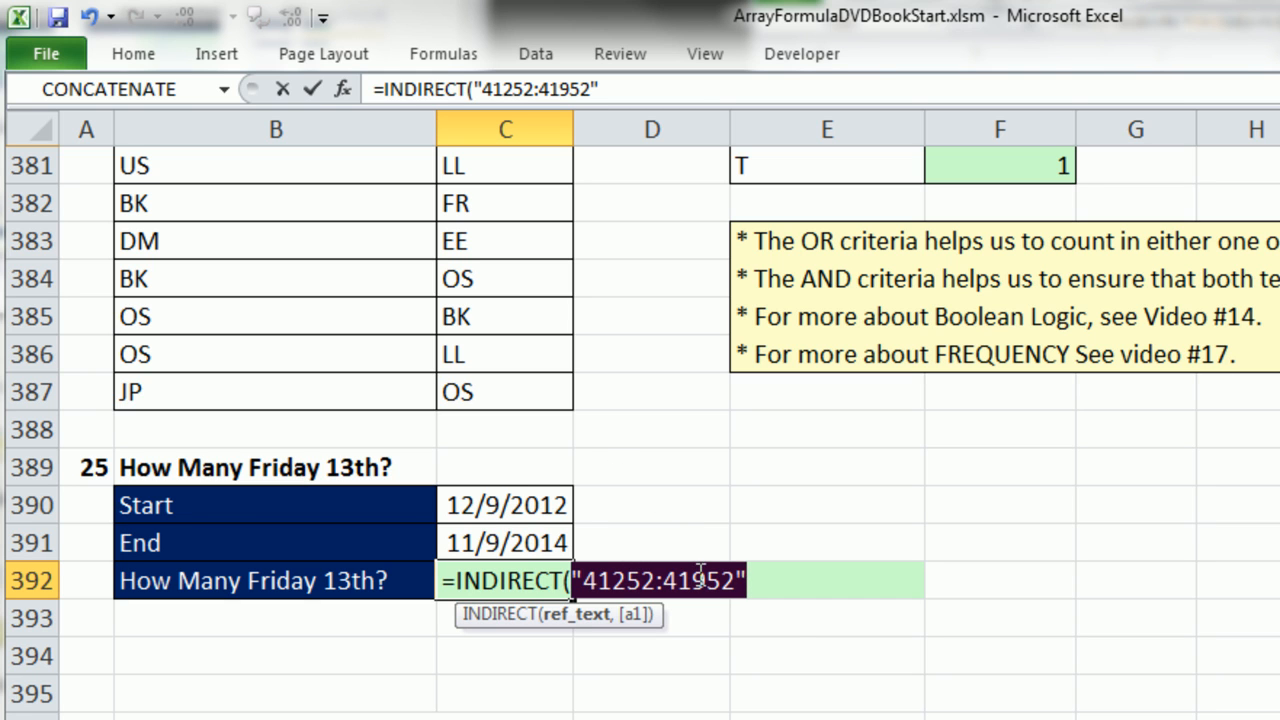
{"action": "key", "text": "ctrl+z"}
Close the INDIRECT function in C392 and wrap it in ROW to make =ROW(INDIRECT(C390&":"&C391)).
{"action": "type", "text": ")"}
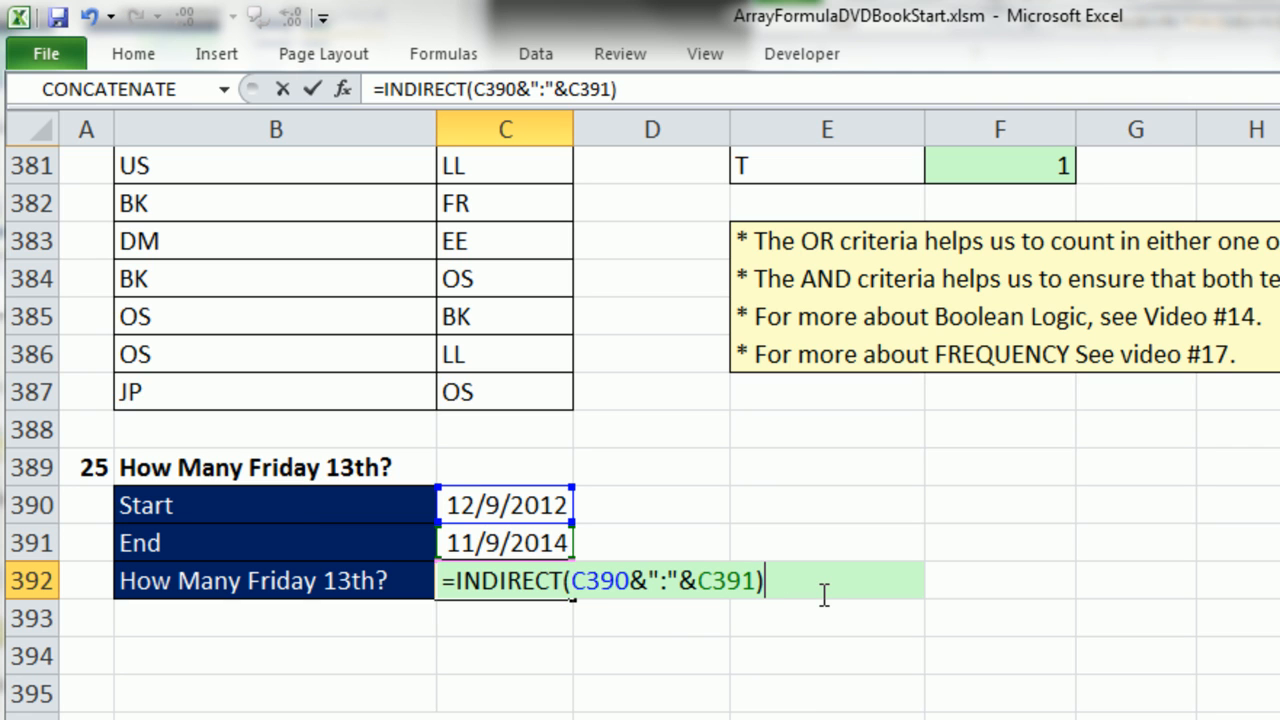
{"action": "left_click_drag", "start_coordinate": [820, 592], "coordinate": [226, 587]}
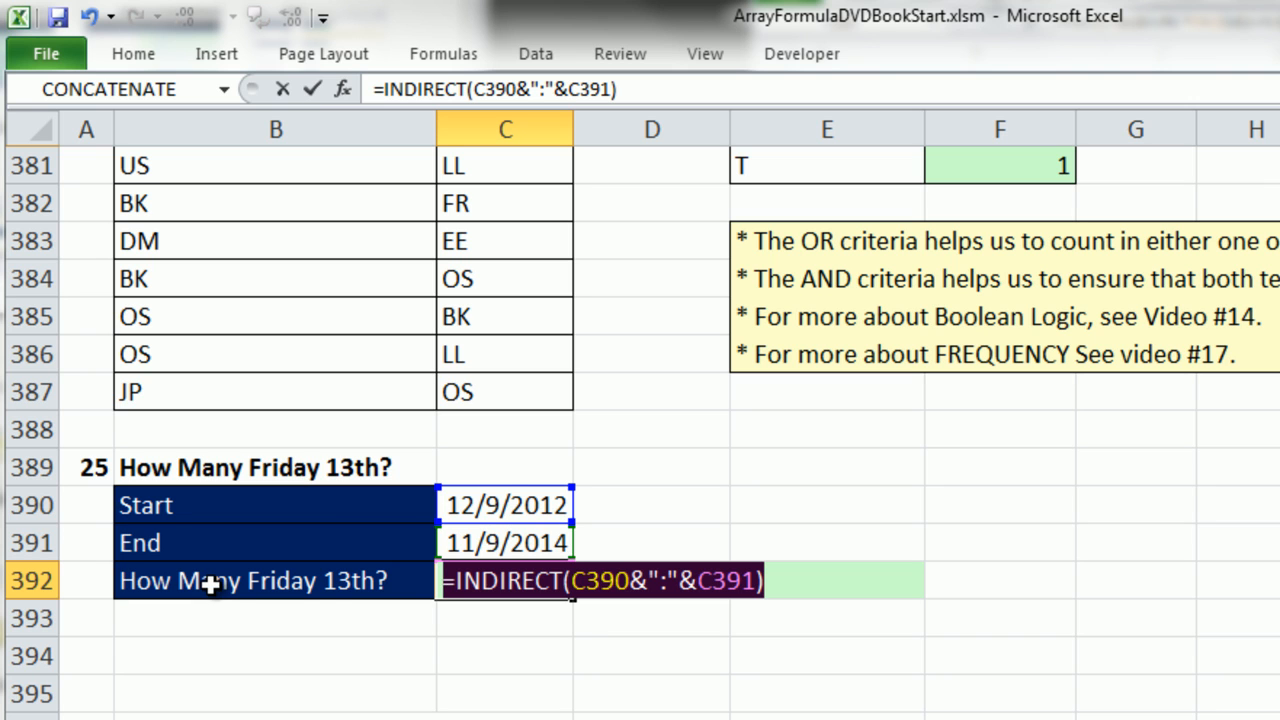
{"action": "left_click", "coordinate": [447, 581]}
{"action": "type", "text": "row("}
{"action": "left_click", "coordinate": [857, 585]}
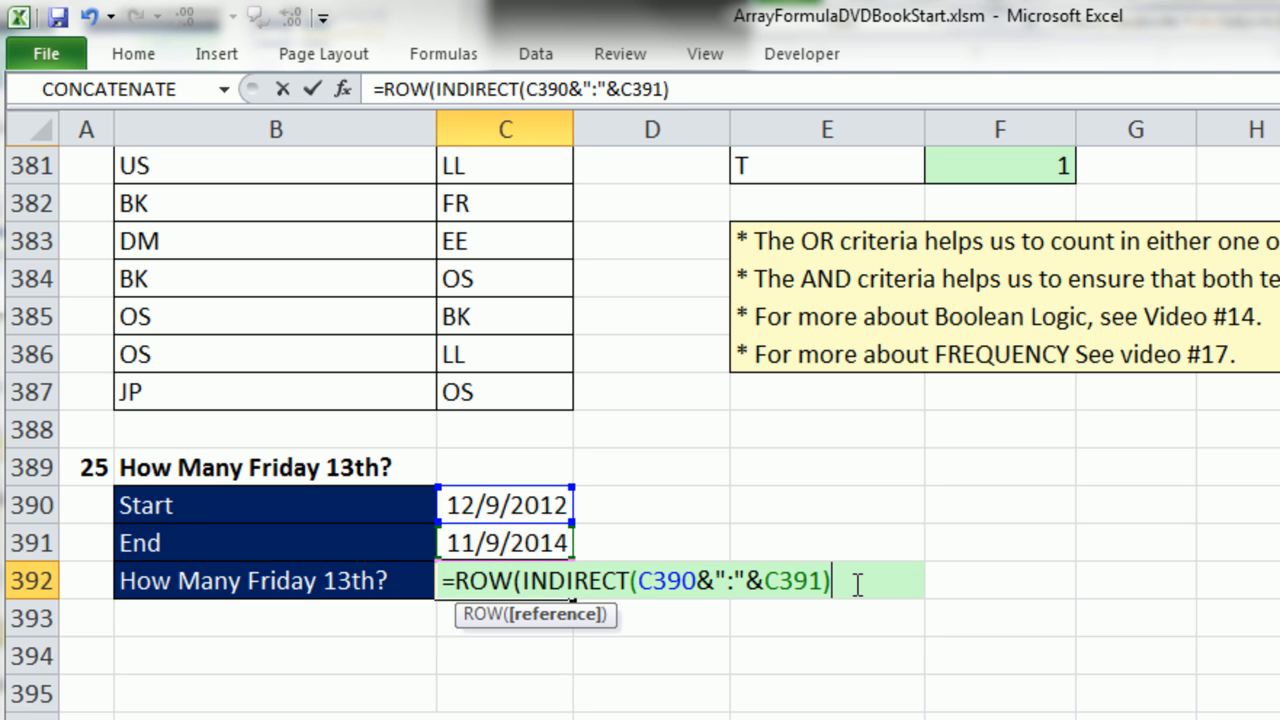
{"action": "type", "text": ")"}
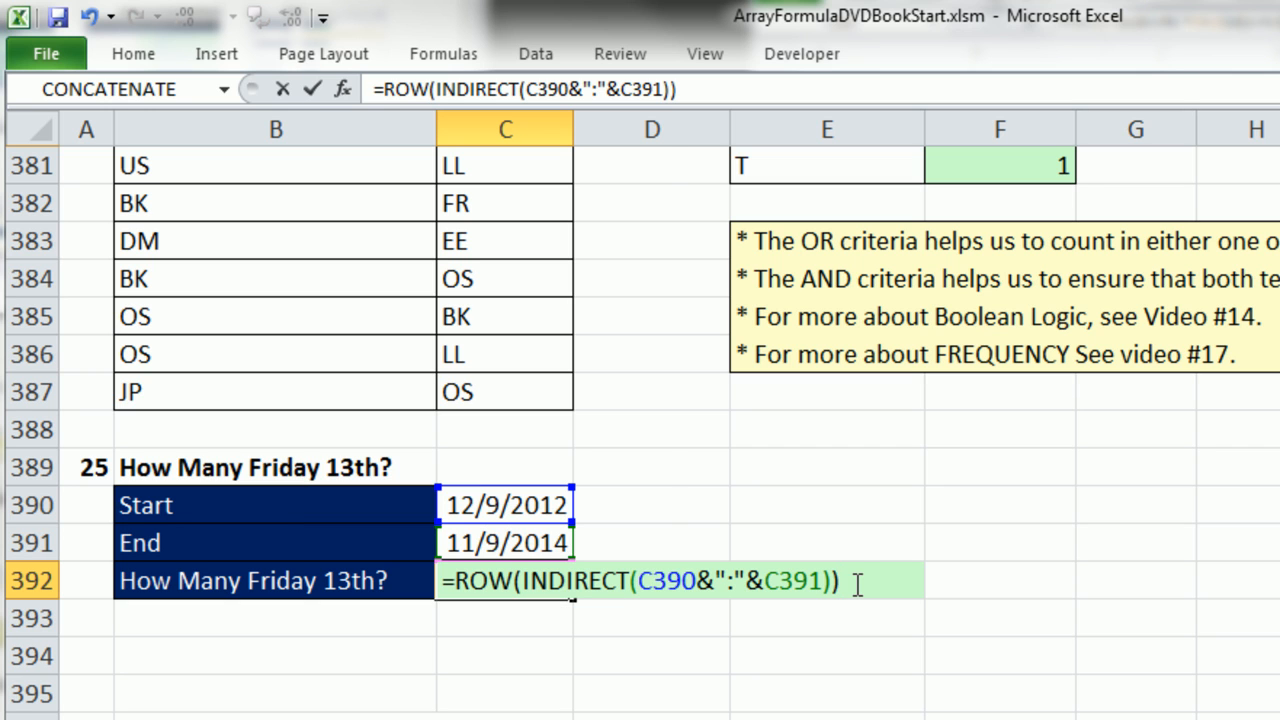
Evaluate the whole ROW(INDIRECT(C390&":"&C391)) expression in C392 and undo the evaluation.
{"action": "double_click", "coordinate": [448, 581]}
{"action": "key", "text": "F9"}
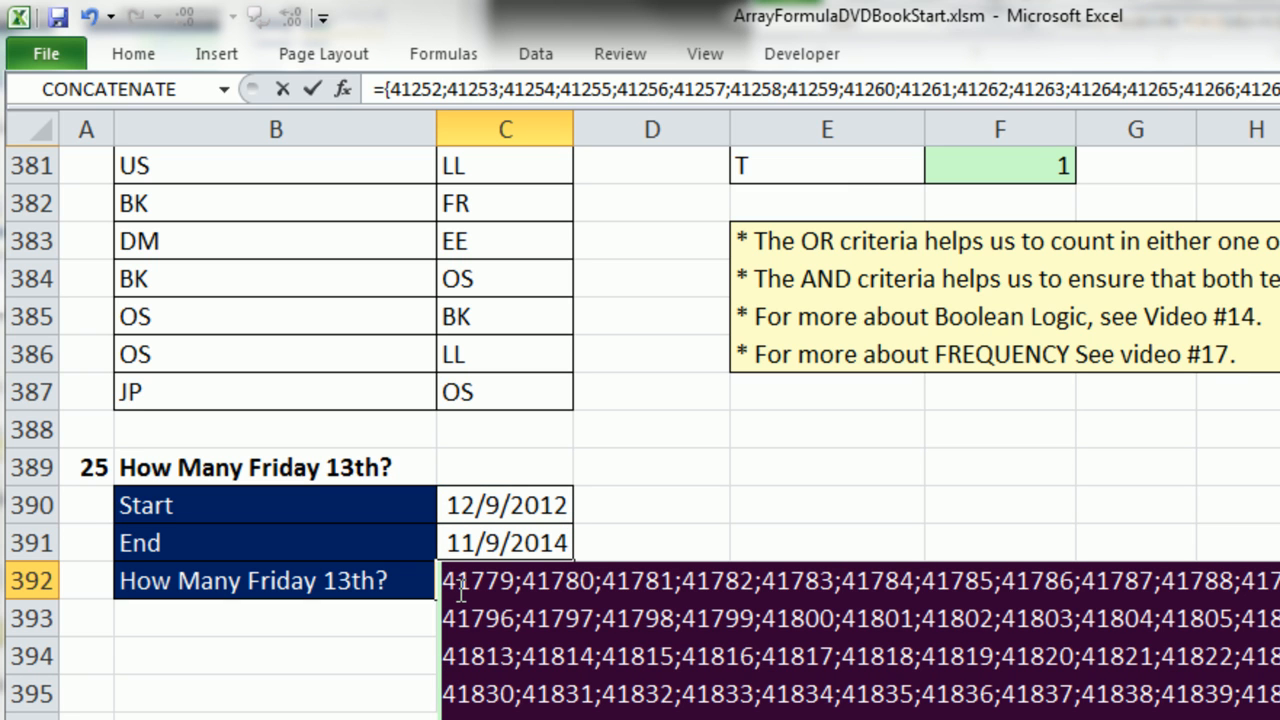
{"action": "key", "text": "ctrl+z"}
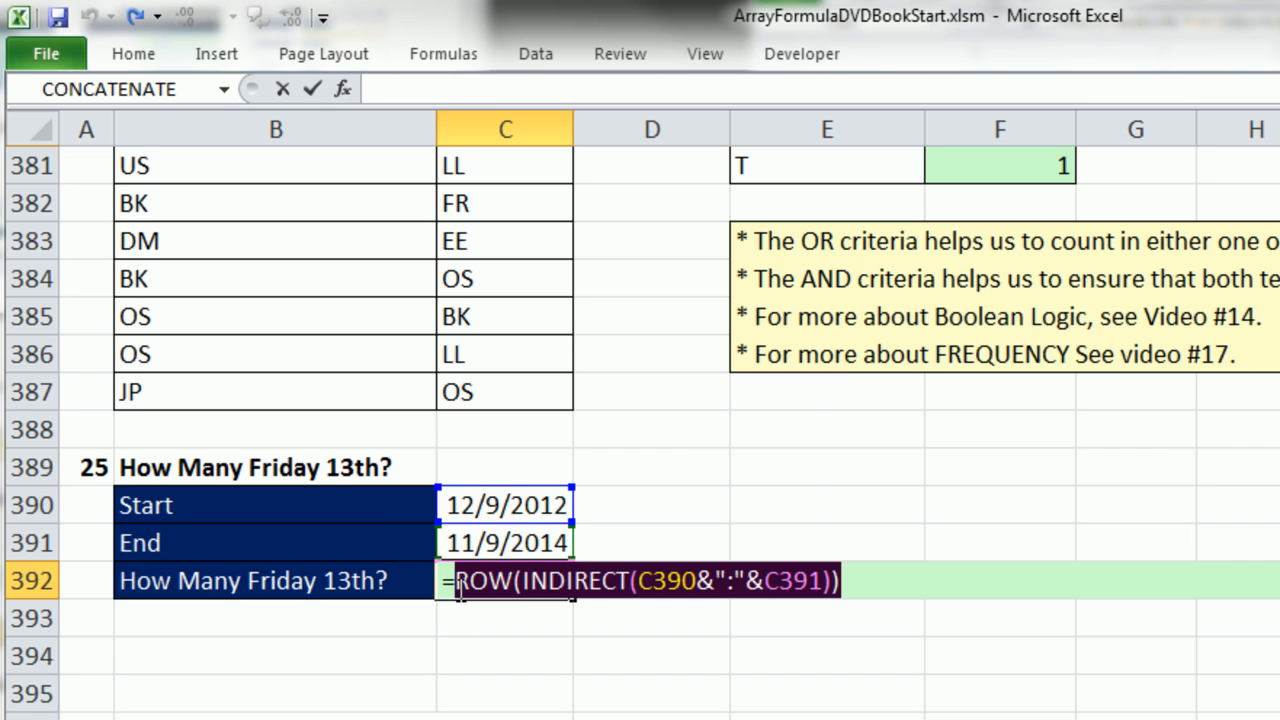
Wrap the ROW expression in C392 in TEXT with the format "dddd dd" to make =TEXT(ROW(INDIRECT(C390&":"&C391)),"dddd dd").
{"action": "left_click", "coordinate": [458, 583]}
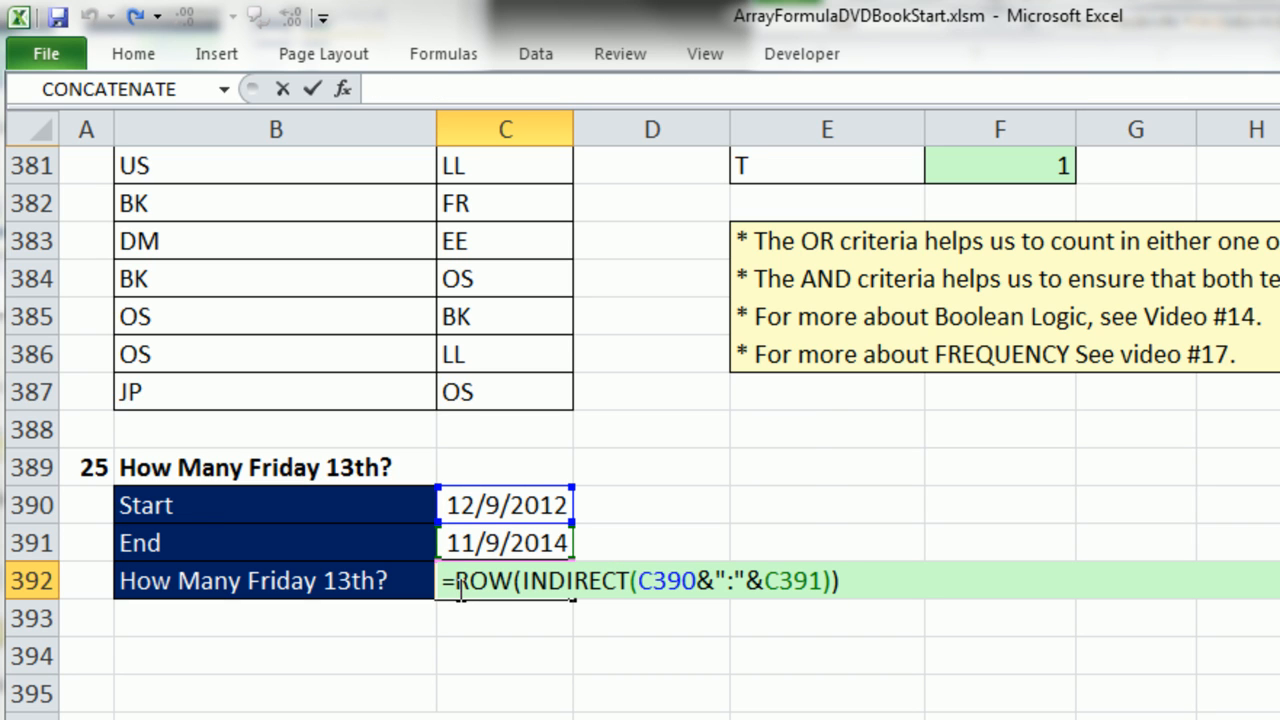
{"action": "type", "text": "text"}
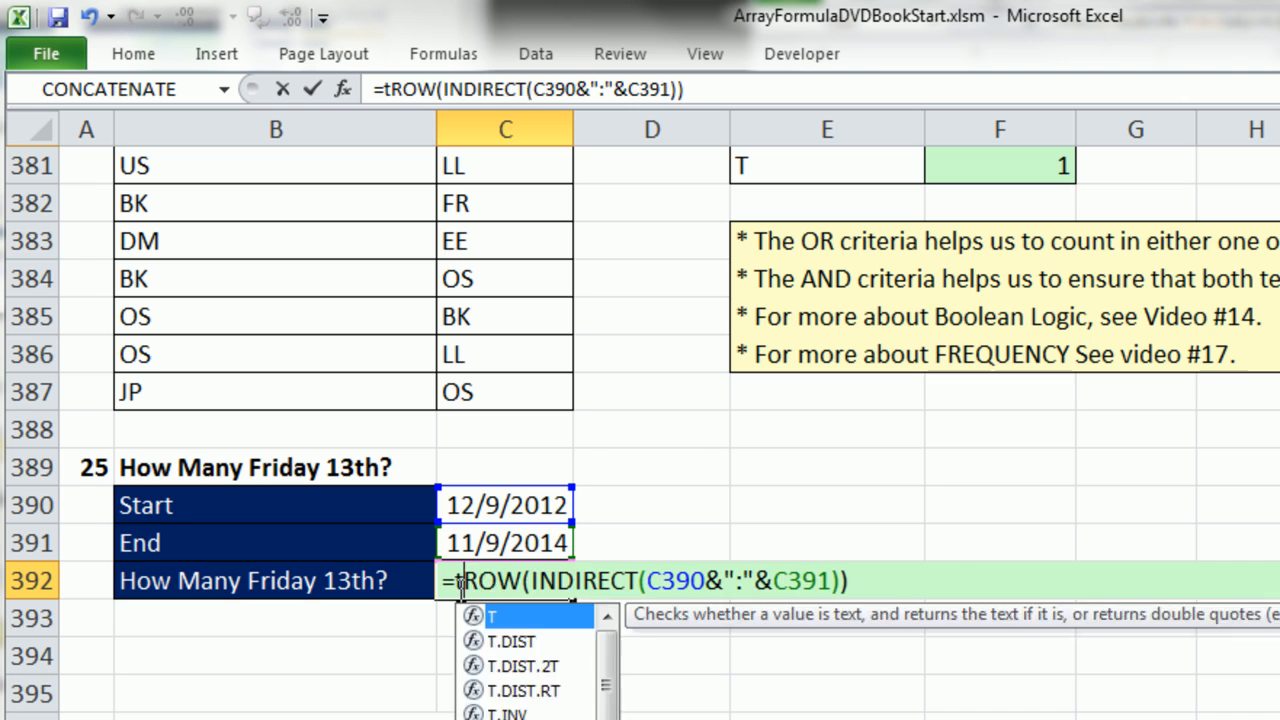
{"action": "key", "text": "Tab"}
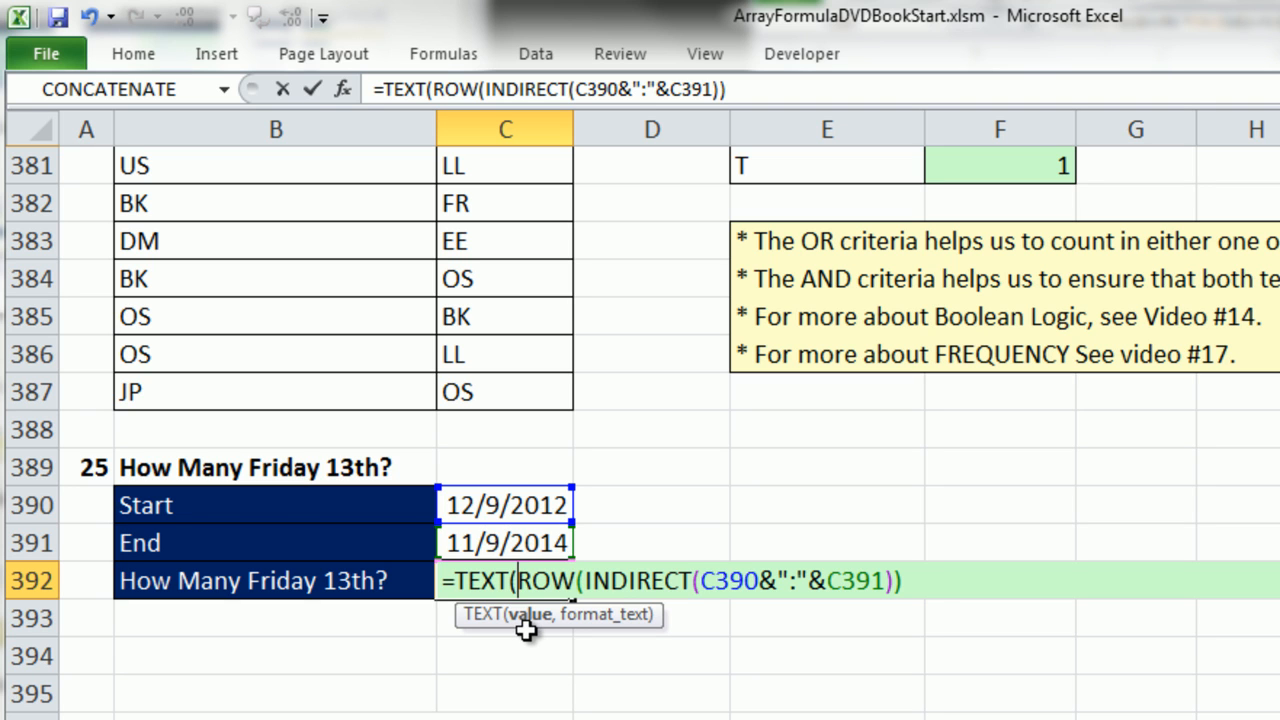
{"action": "left_click", "coordinate": [933, 579]}
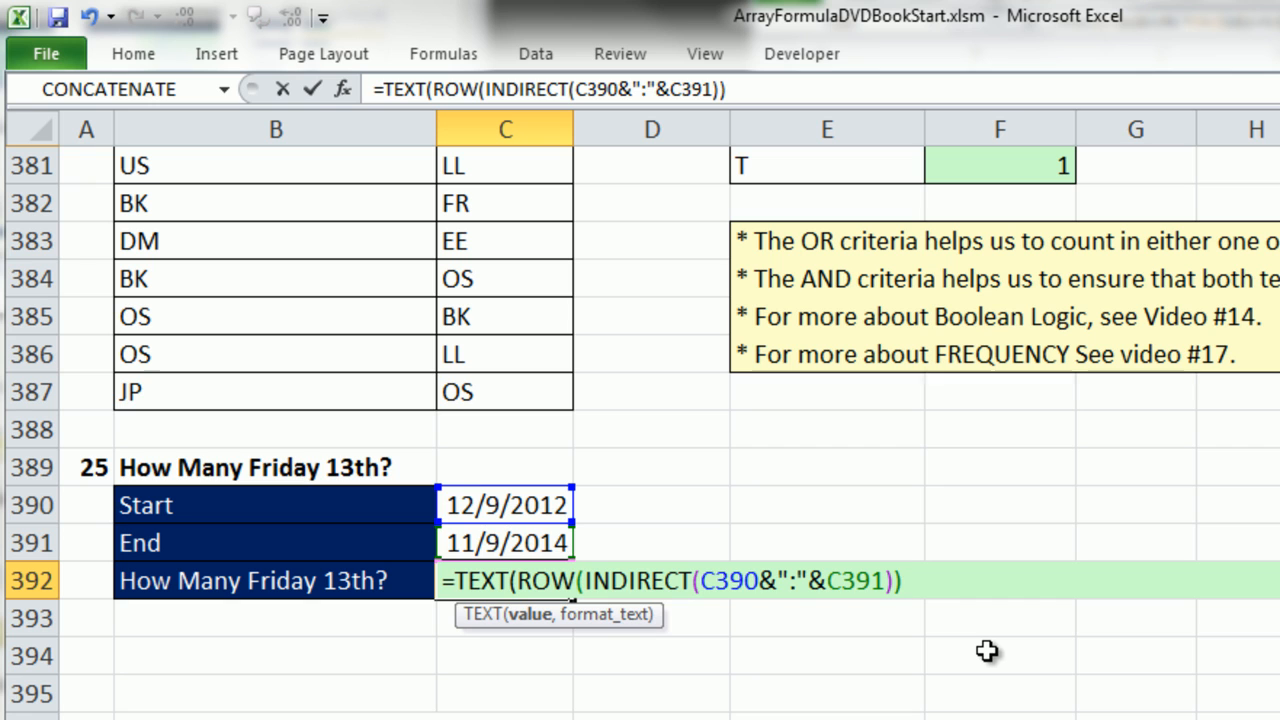
{"action": "type", "text": ","}
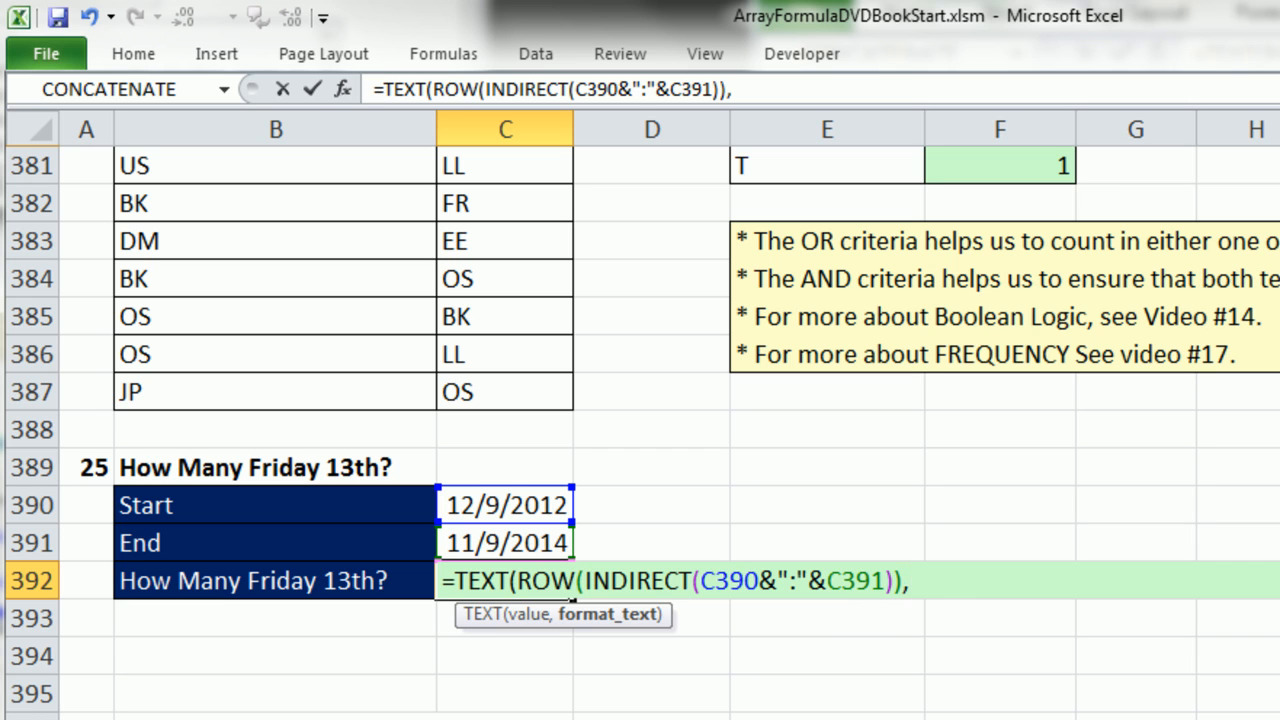
{"action": "type", "text": "\"dddd"}
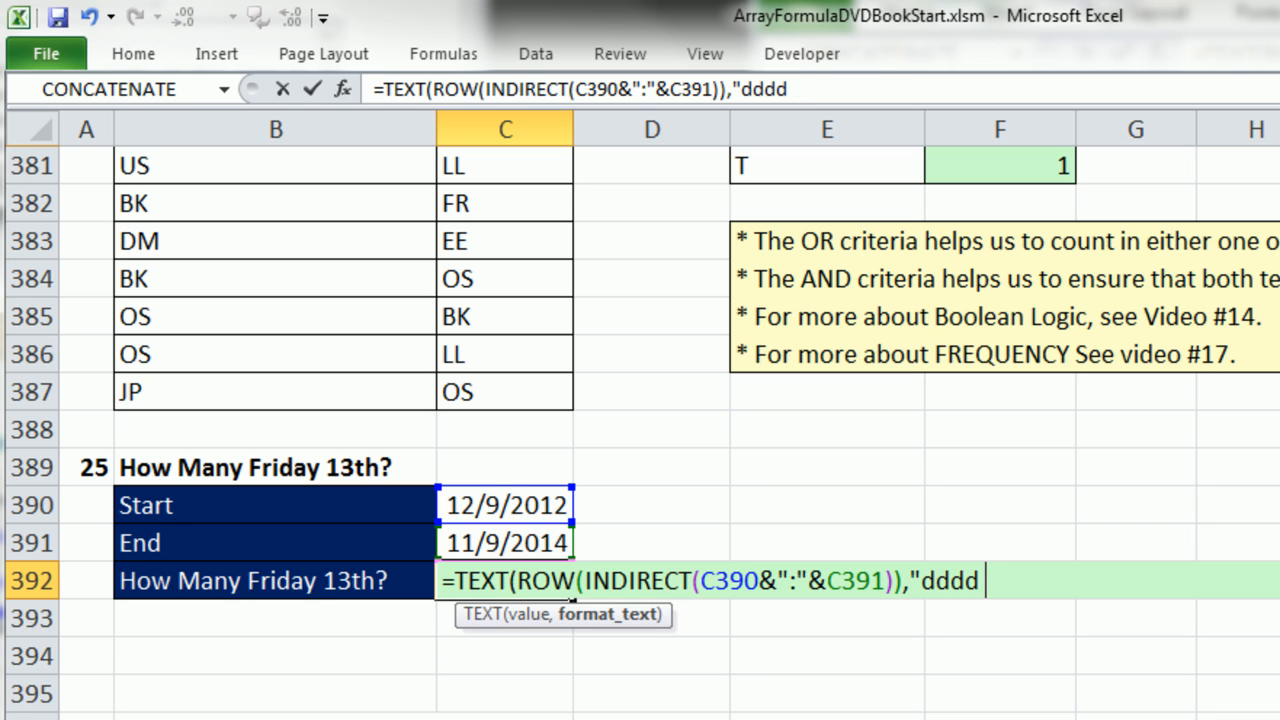
{"action": "type", "text": " dd"}
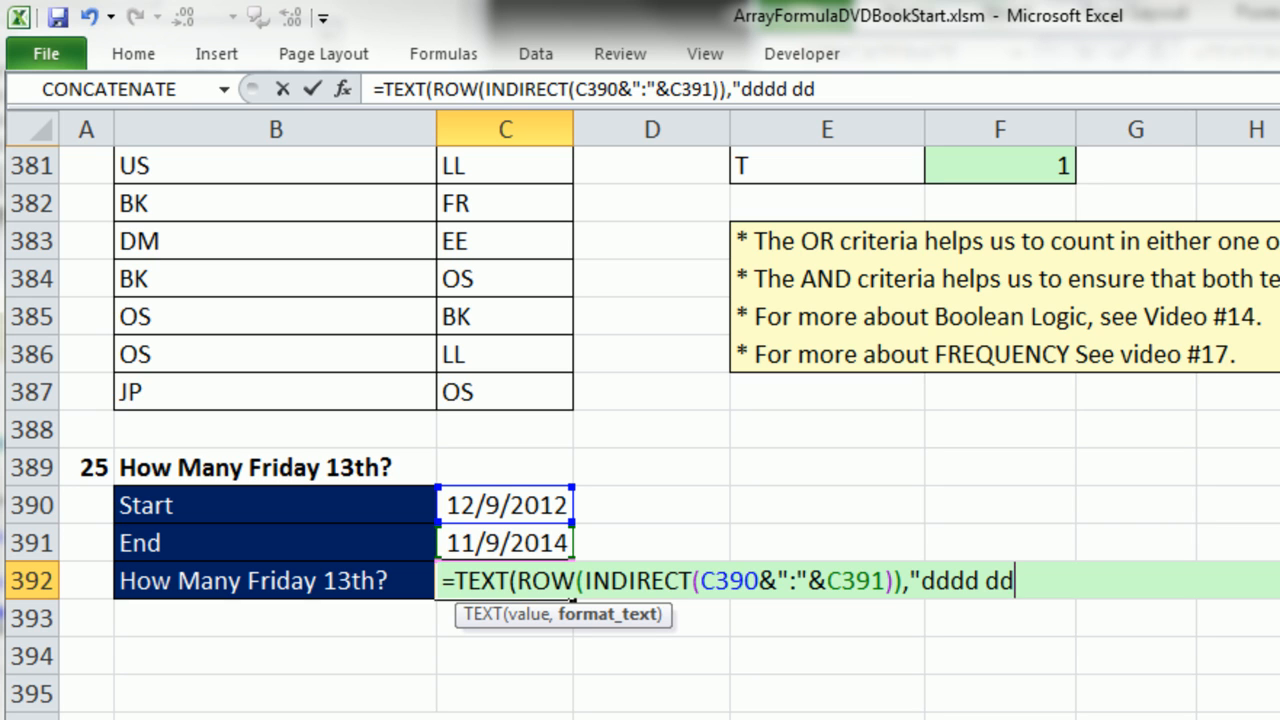
{"action": "type", "text": "\")"}
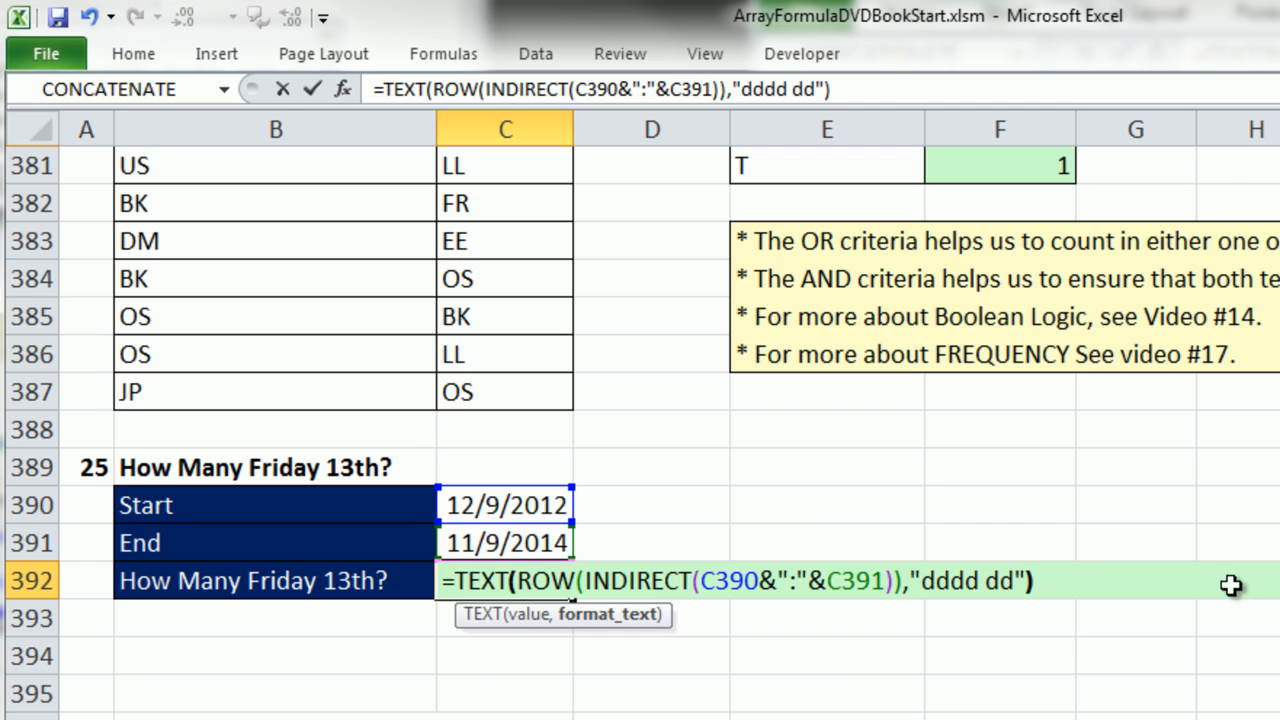
Try to evaluate the whole TEXT formula in C392.
{"action": "left_click_drag", "start_coordinate": [1086, 577], "coordinate": [124, 579]}
{"action": "key", "text": "F9"}
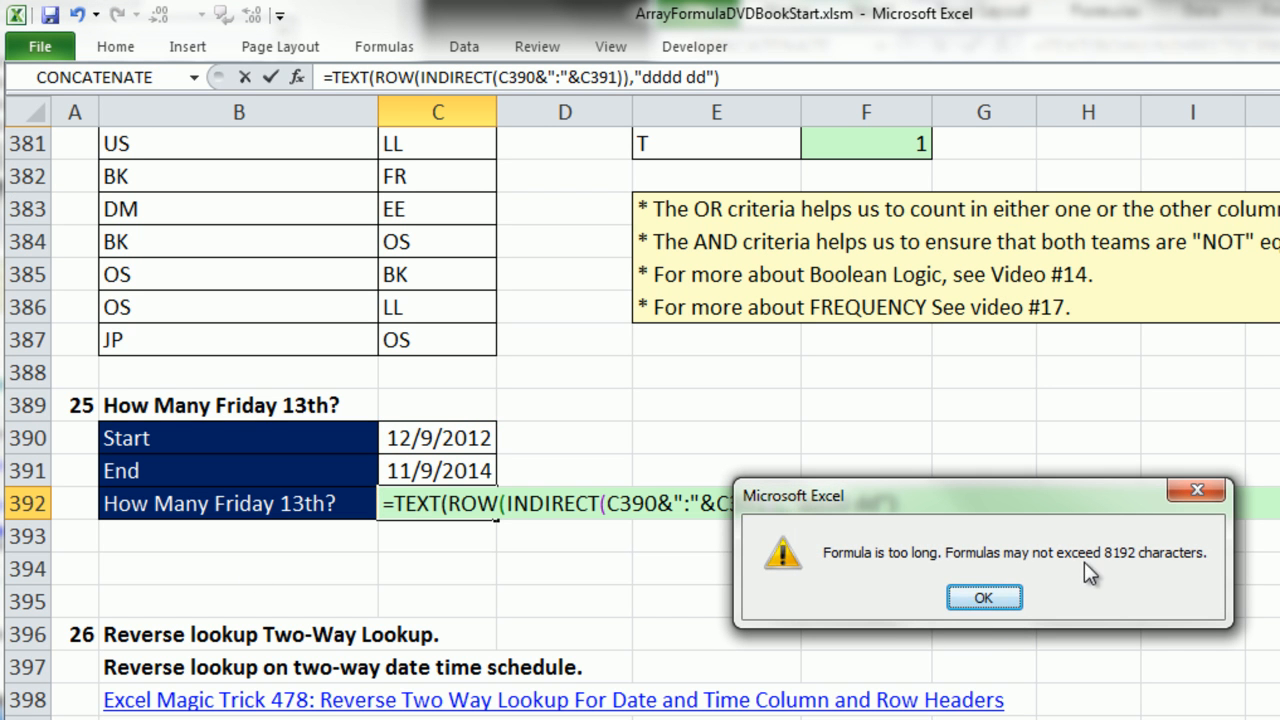
{"action": "key", "text": "Return"}
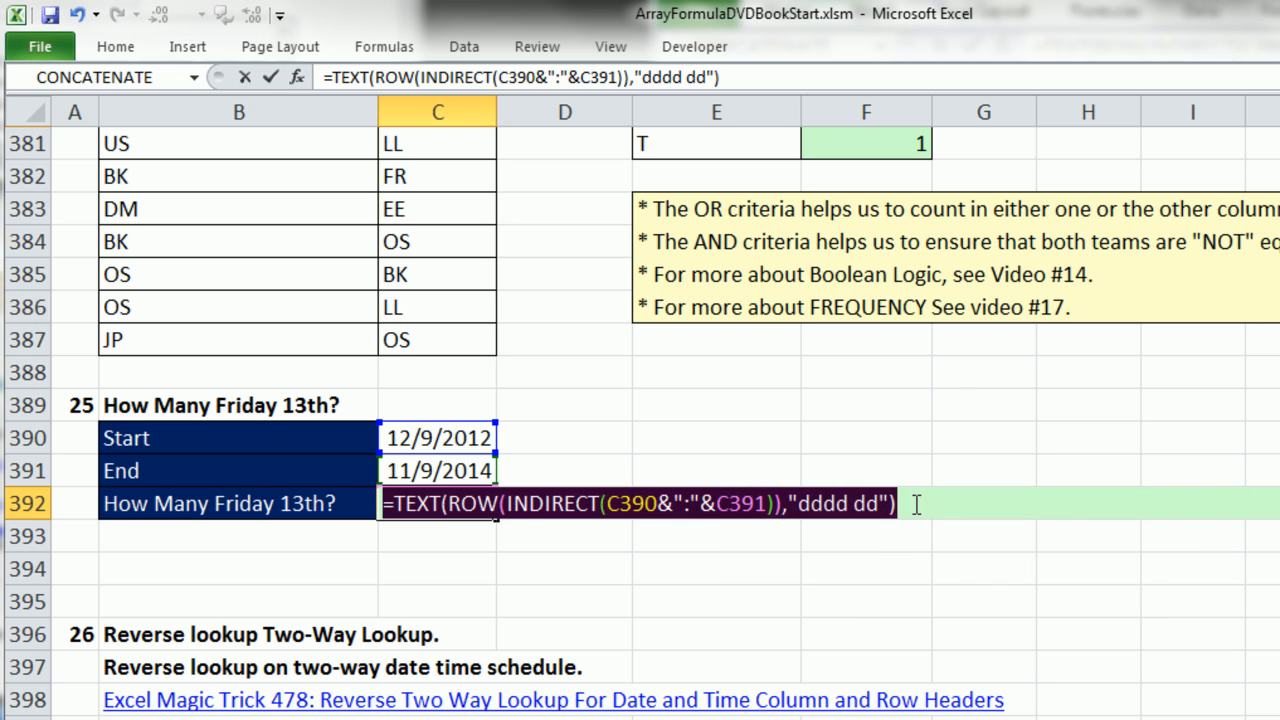
Extend the C392 formula with a comparison of the TEXT result to "Friday 13".
{"action": "left_click", "coordinate": [918, 504]}
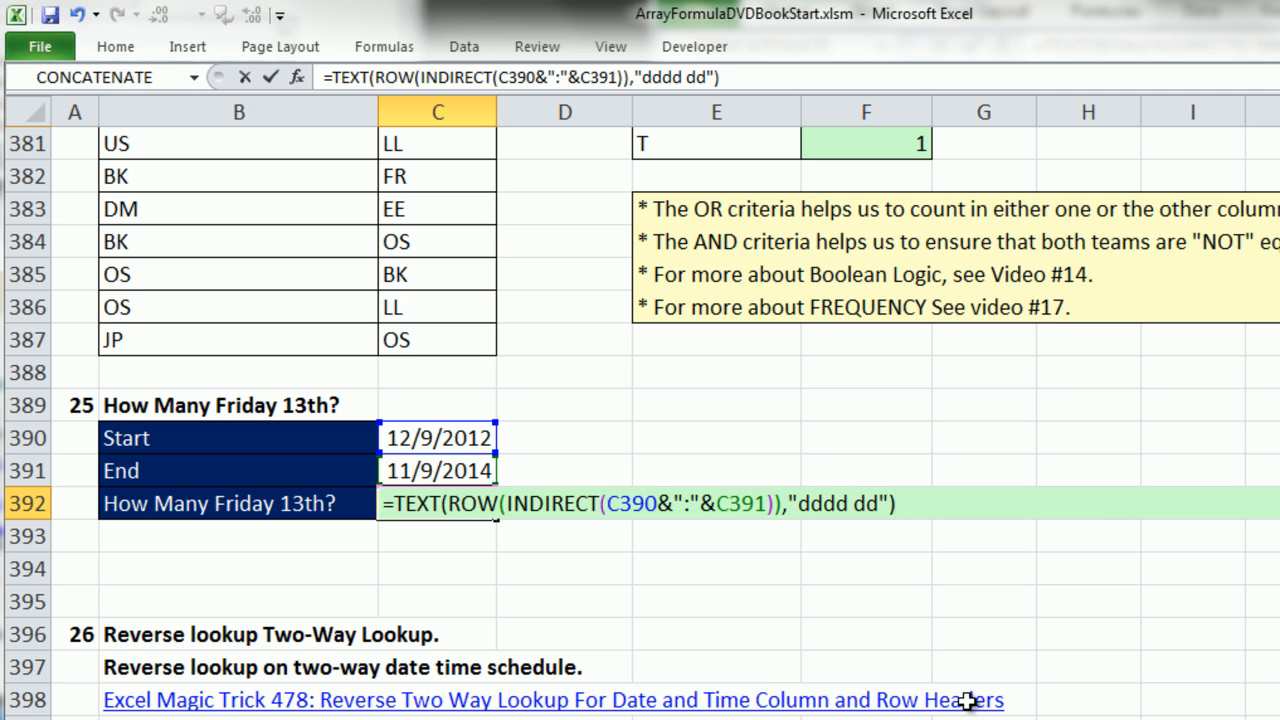
{"action": "type", "text": "="}
{"action": "type", "text": "\"Friday 13\""}
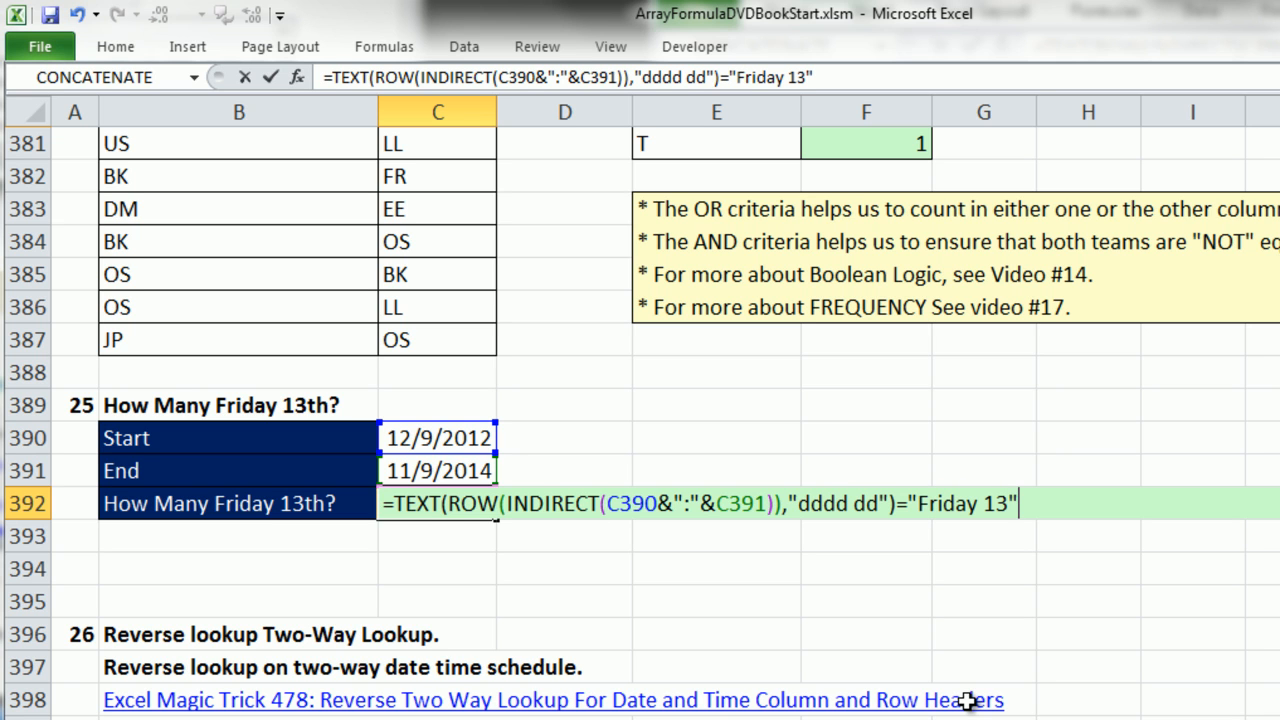
Evaluate the TEXT comparison with "Friday 13" in C392 and undo the evaluation.
{"action": "left_click_drag", "start_coordinate": [397, 503], "coordinate": [1275, 587]}
{"action": "key", "text": "F9"}
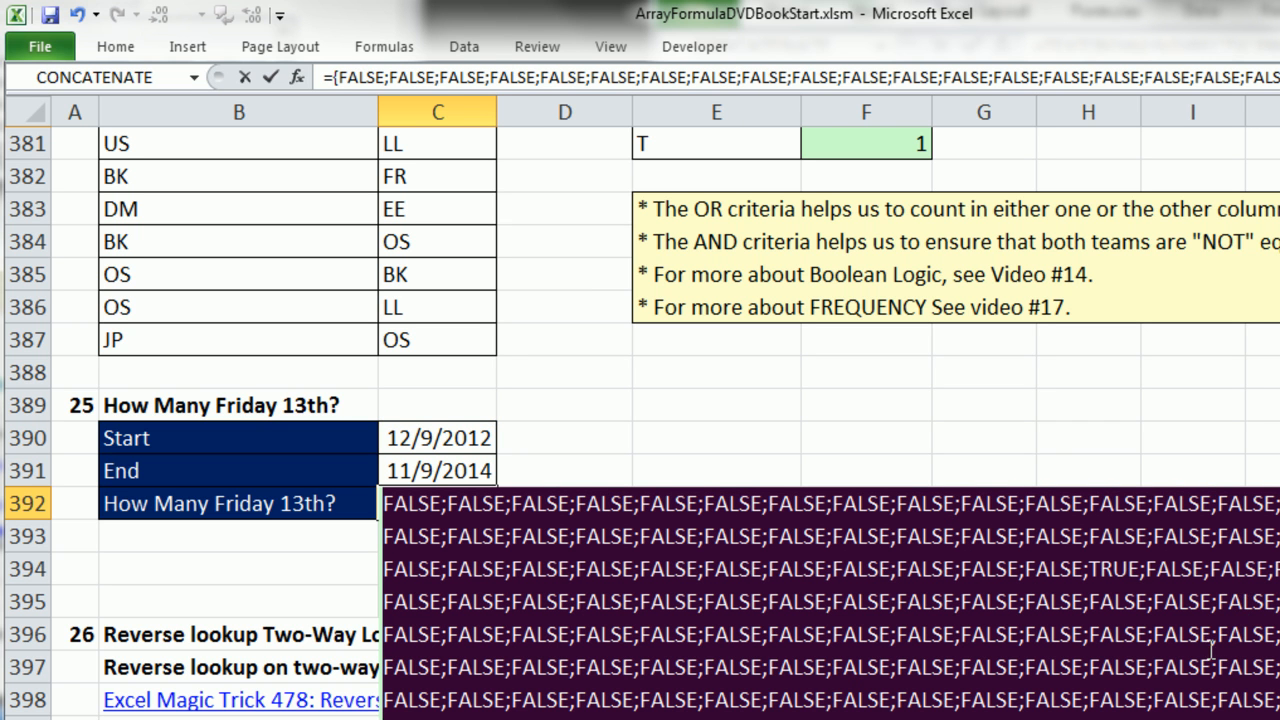
{"action": "key", "text": "ctrl+z"}
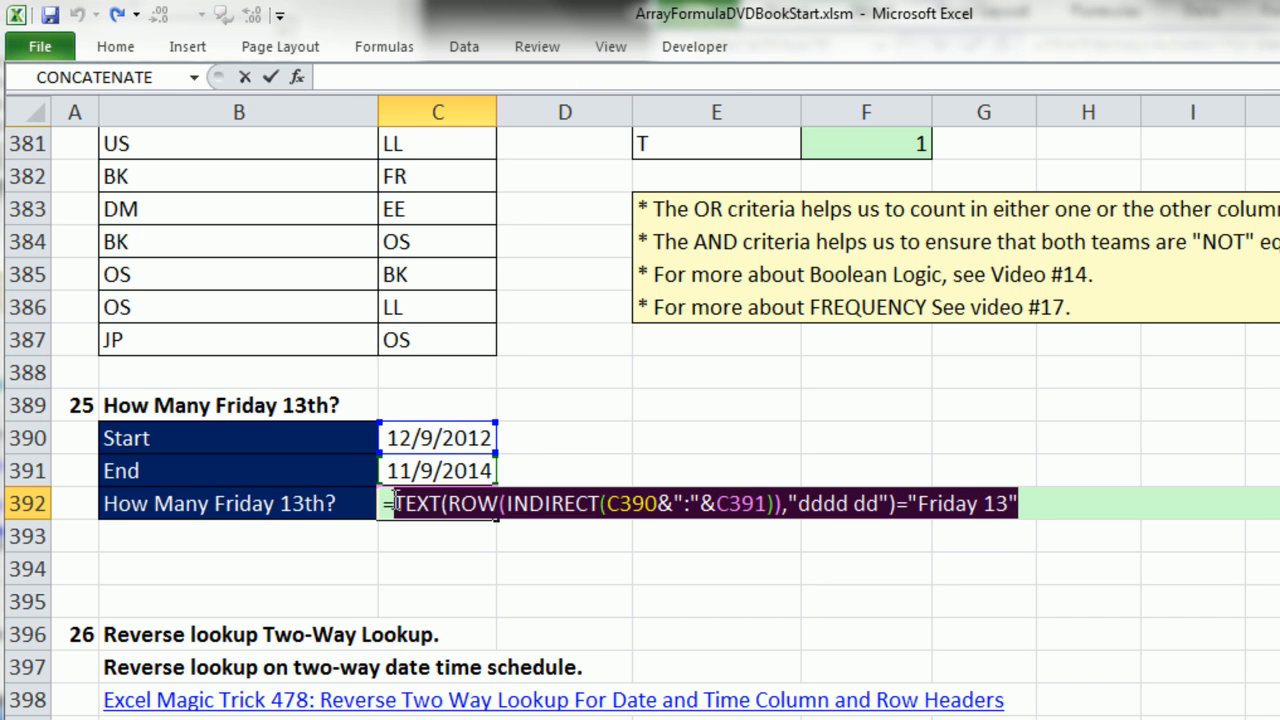
Wrap the comparison in C392 in SUMPRODUCT with a double negative, SUMPRODUCT(--(...)), and enter the formula.
{"action": "left_click", "coordinate": [396, 503]}
{"action": "type", "text": "sump"}
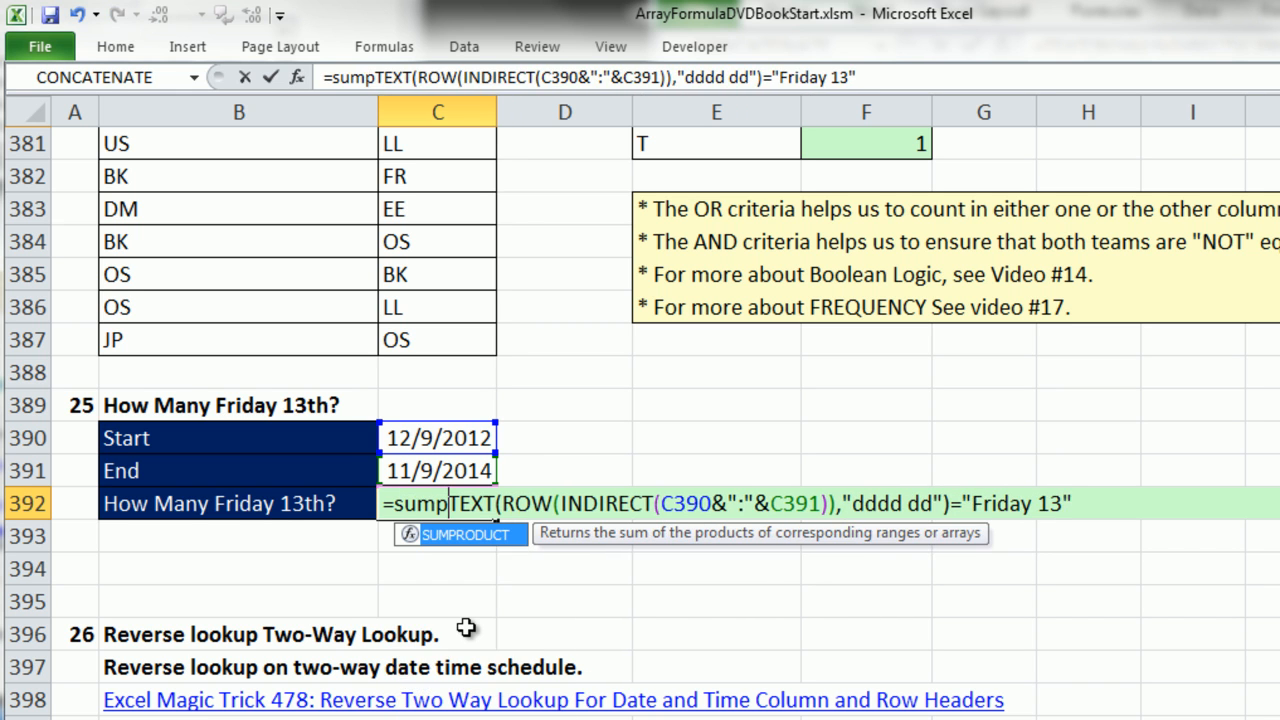
{"action": "key", "text": "Tab"}
{"action": "type", "text": "--("}
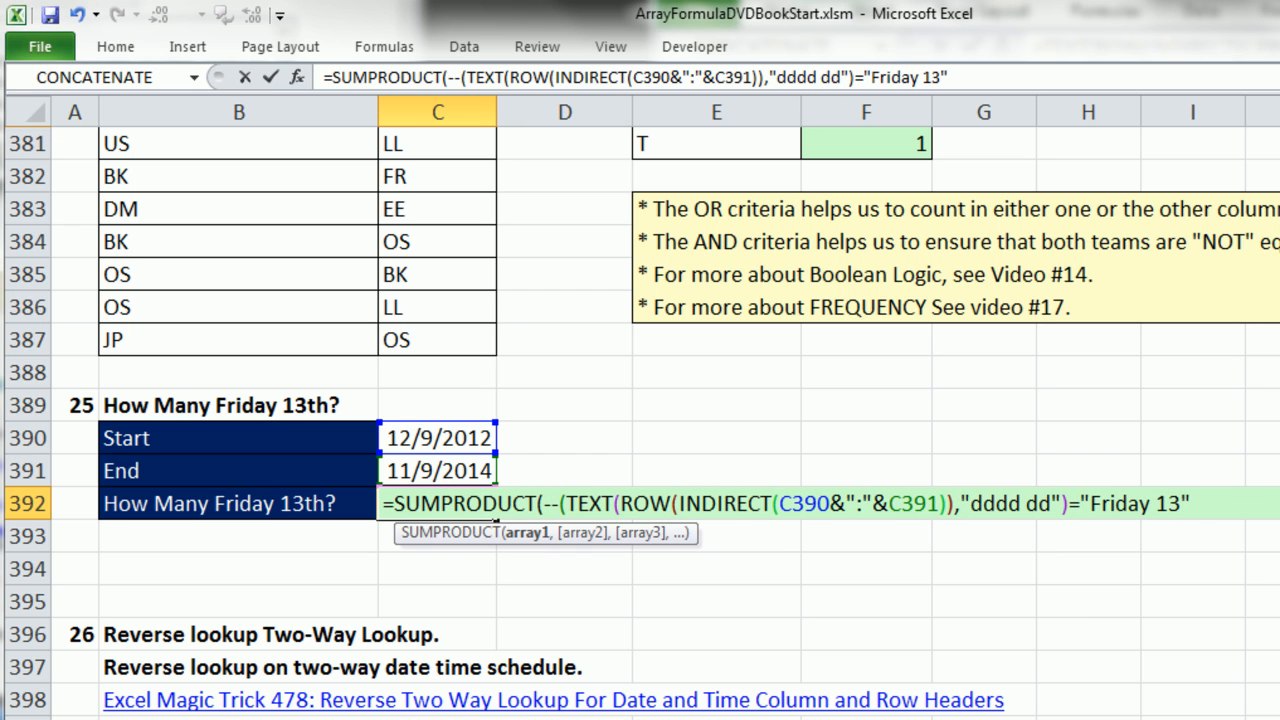
{"action": "left_click", "coordinate": [1228, 507]}
{"action": "type", "text": "))"}
{"action": "key", "text": "ctrl+Return"}
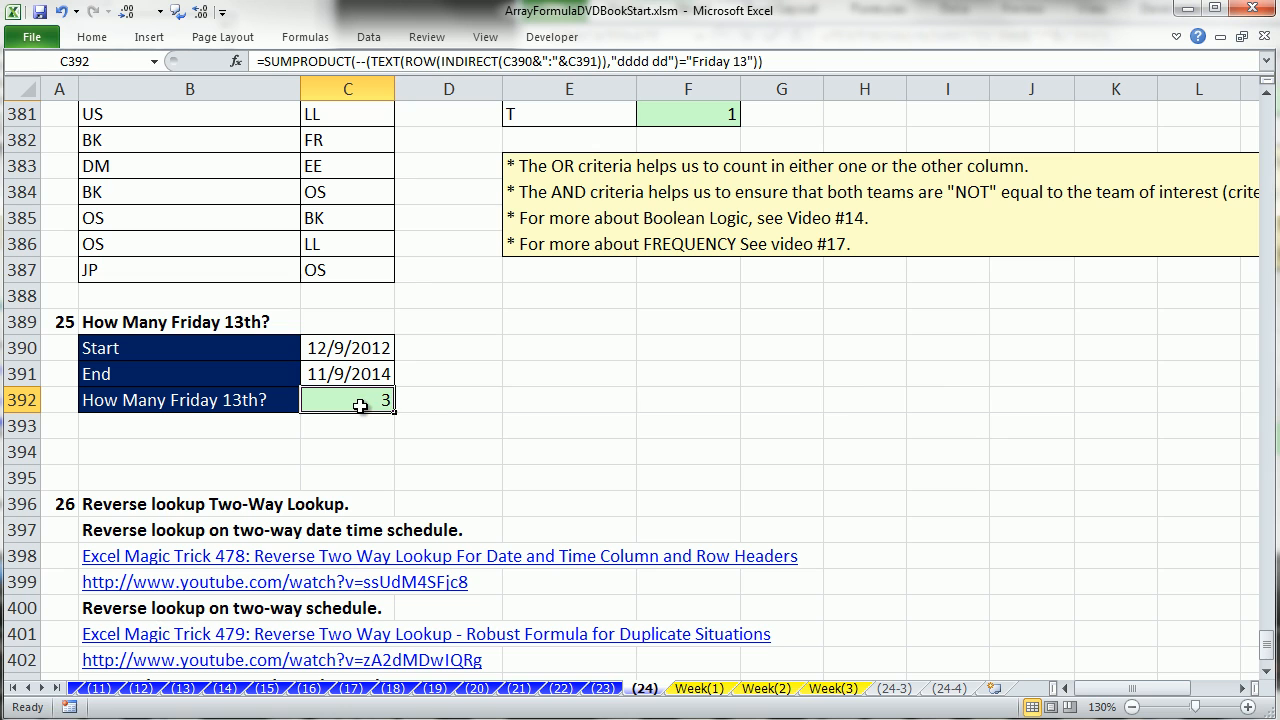
Review the finished SUMPRODUCT formula in C392, and examine the reverse two-way lookup links in section 26.
{"action": "double_click", "coordinate": [460, 509]}
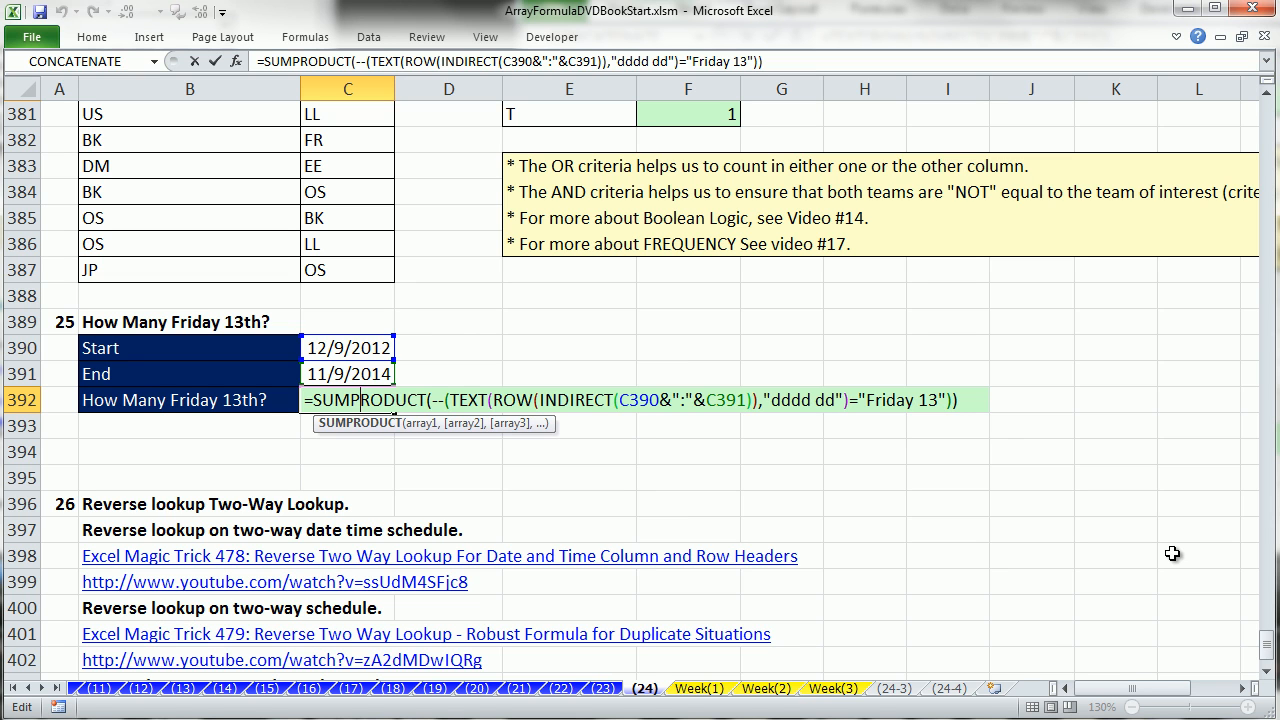
{"action": "key", "text": "Return"}
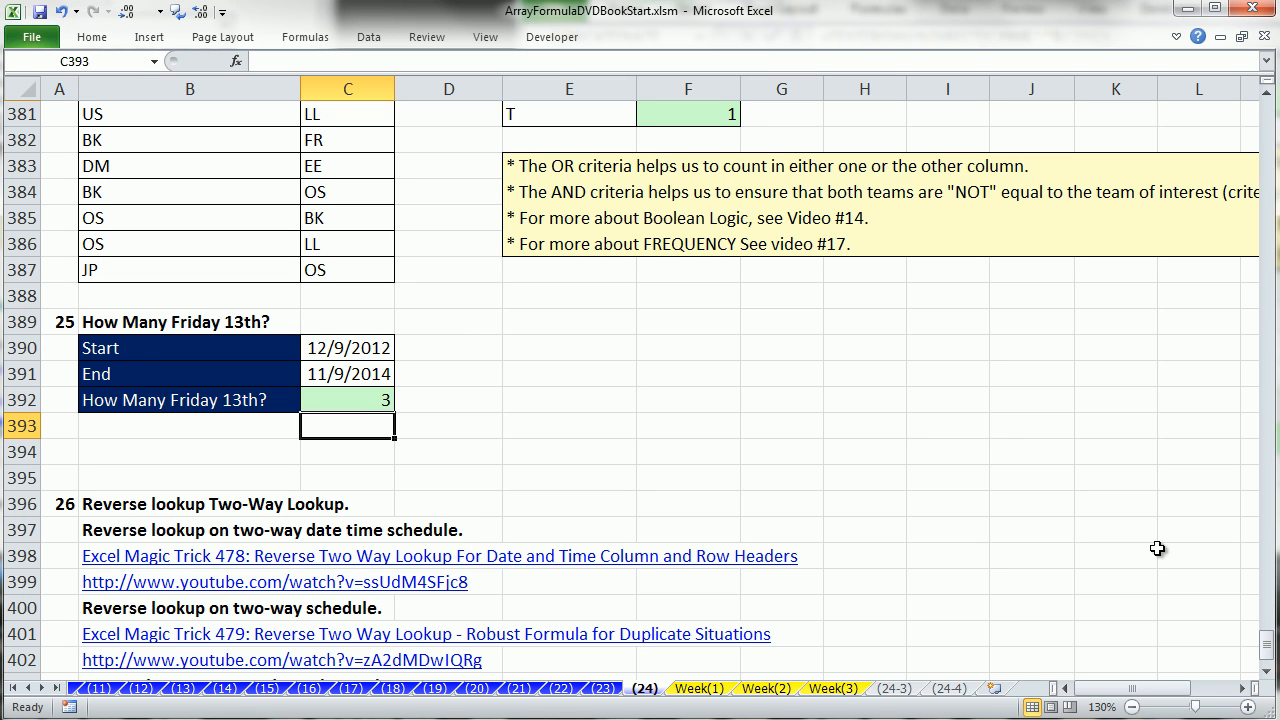
{"action": "left_click", "coordinate": [1266, 674]}
{"action": "left_click", "coordinate": [1266, 674]}
{"action": "left_click", "coordinate": [1266, 674]}
{"action": "left_click", "coordinate": [1267, 675]}
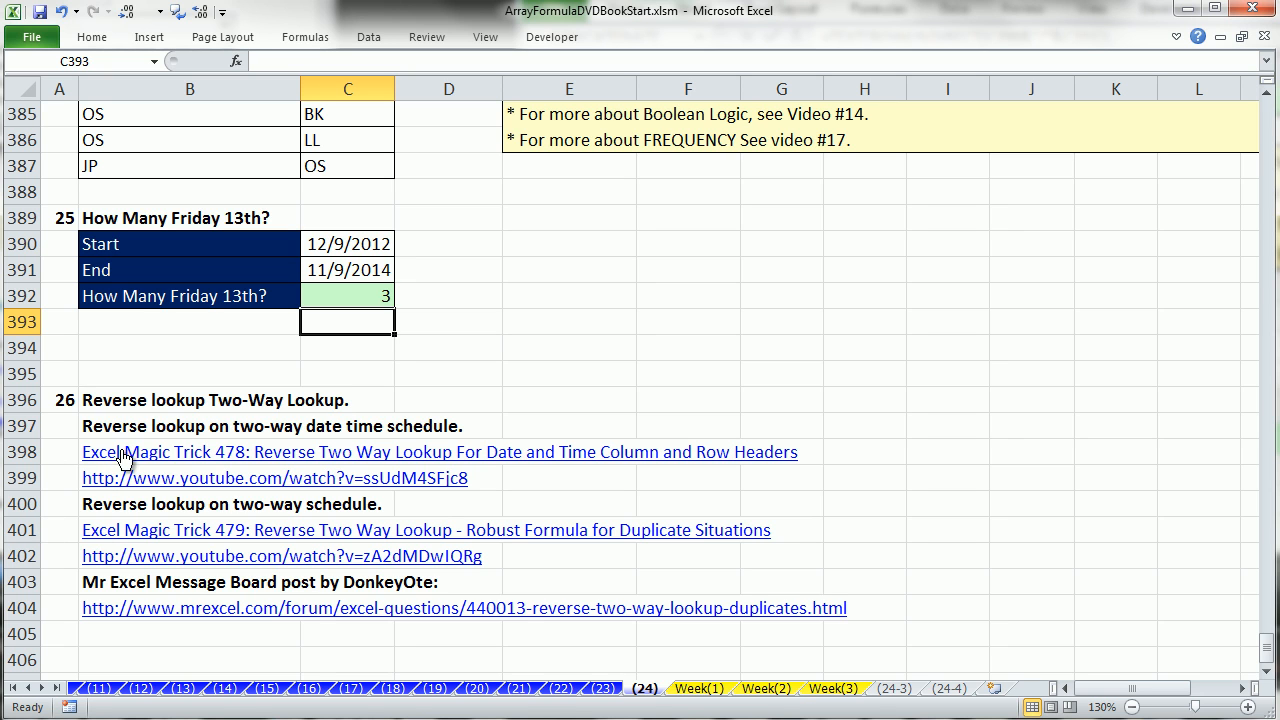
{"action": "left_click", "coordinate": [860, 508]}
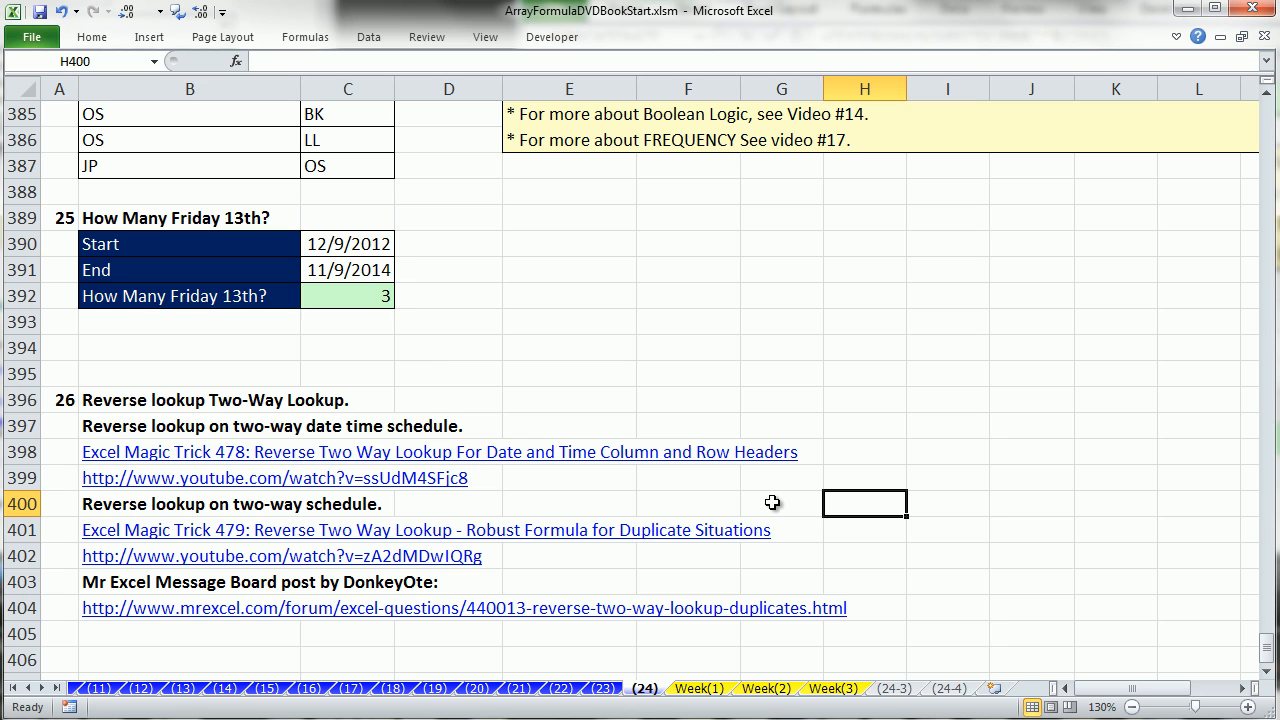
{"action": "left_click", "coordinate": [421, 368]}
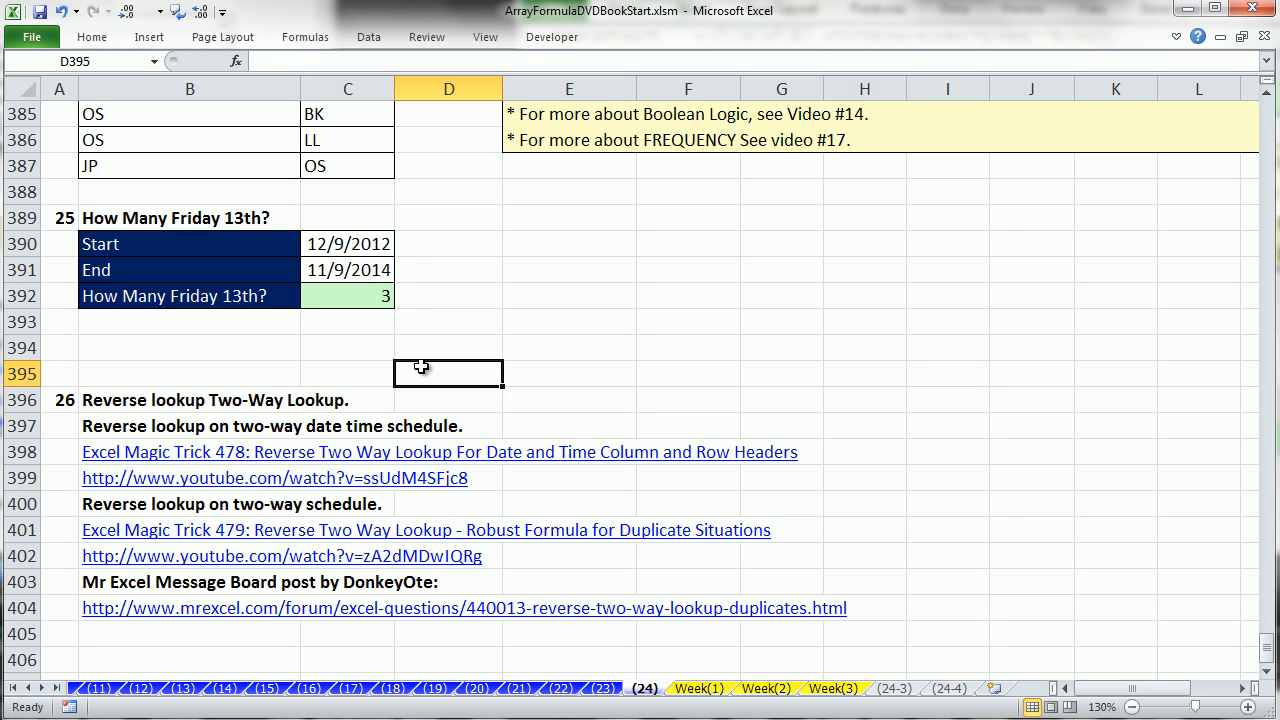